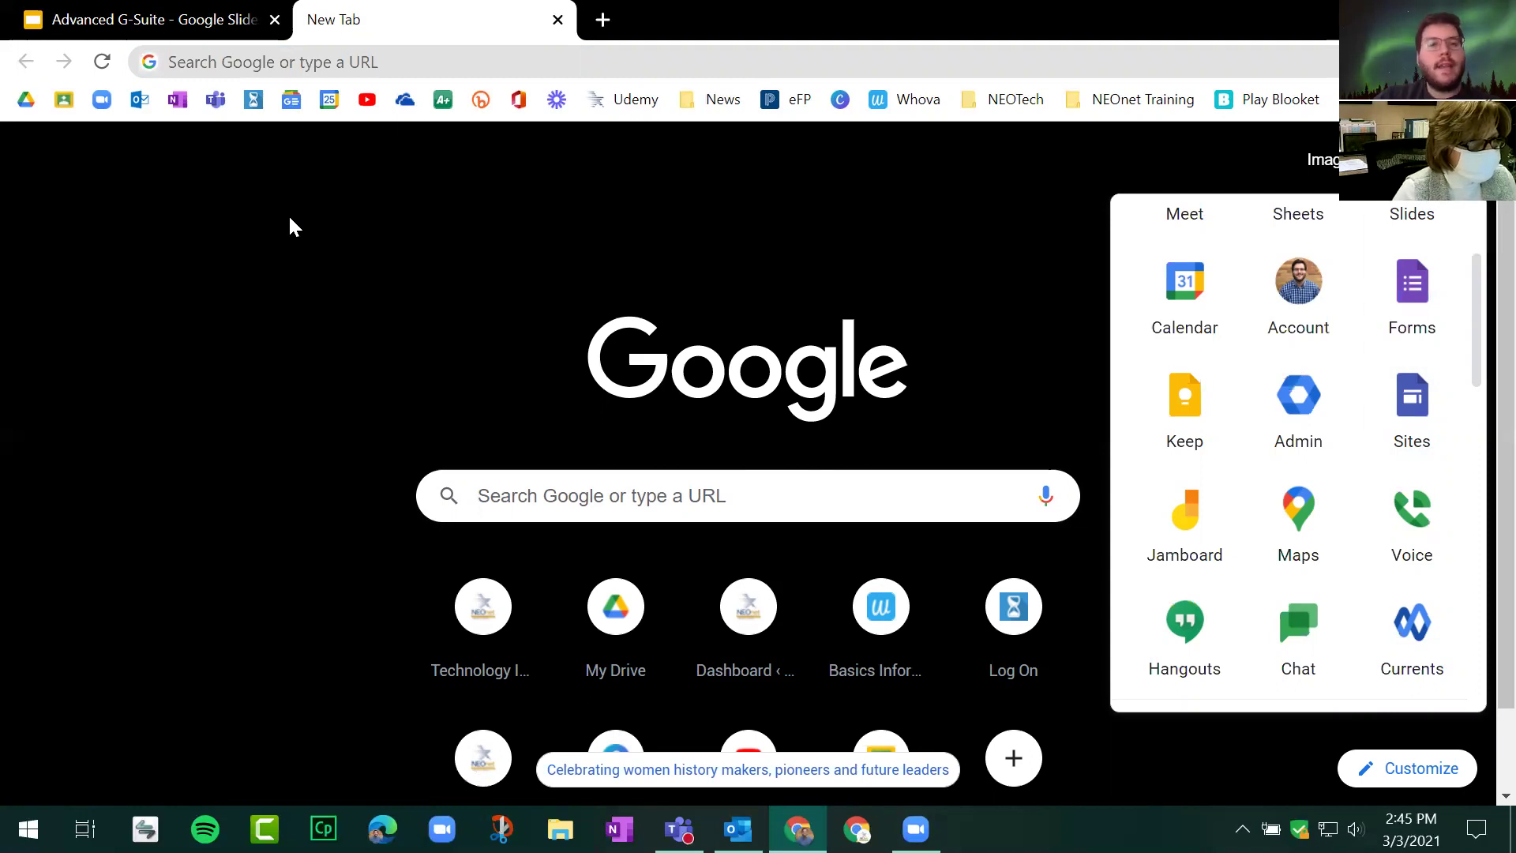
Step: Close the apps panel and go to sites.new to create a blank Google Site
{"action": "left_click", "coordinate": [454, 227]}
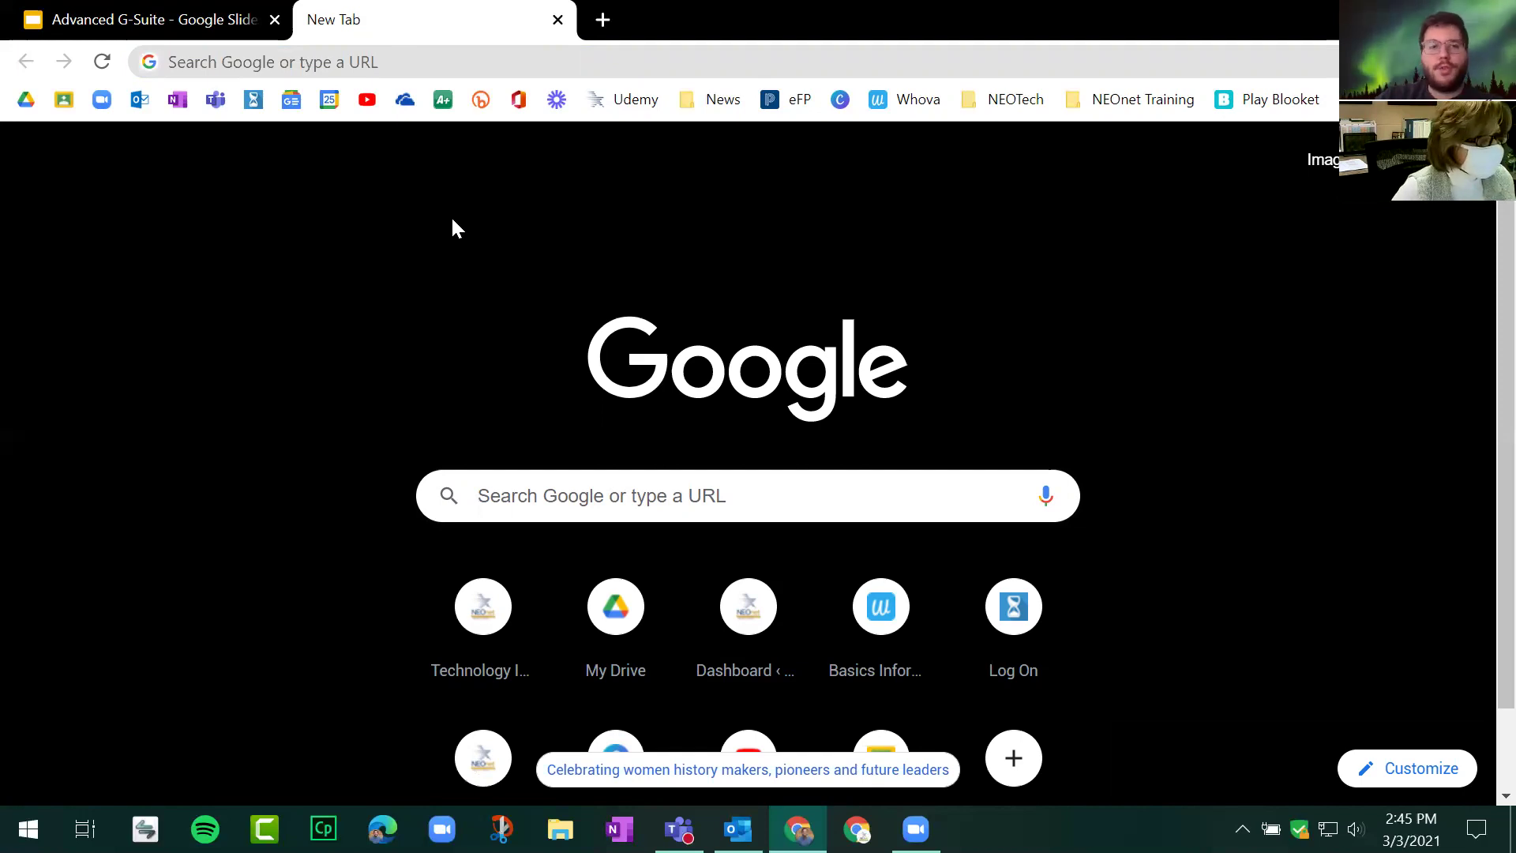
{"action": "left_click", "coordinate": [430, 63]}
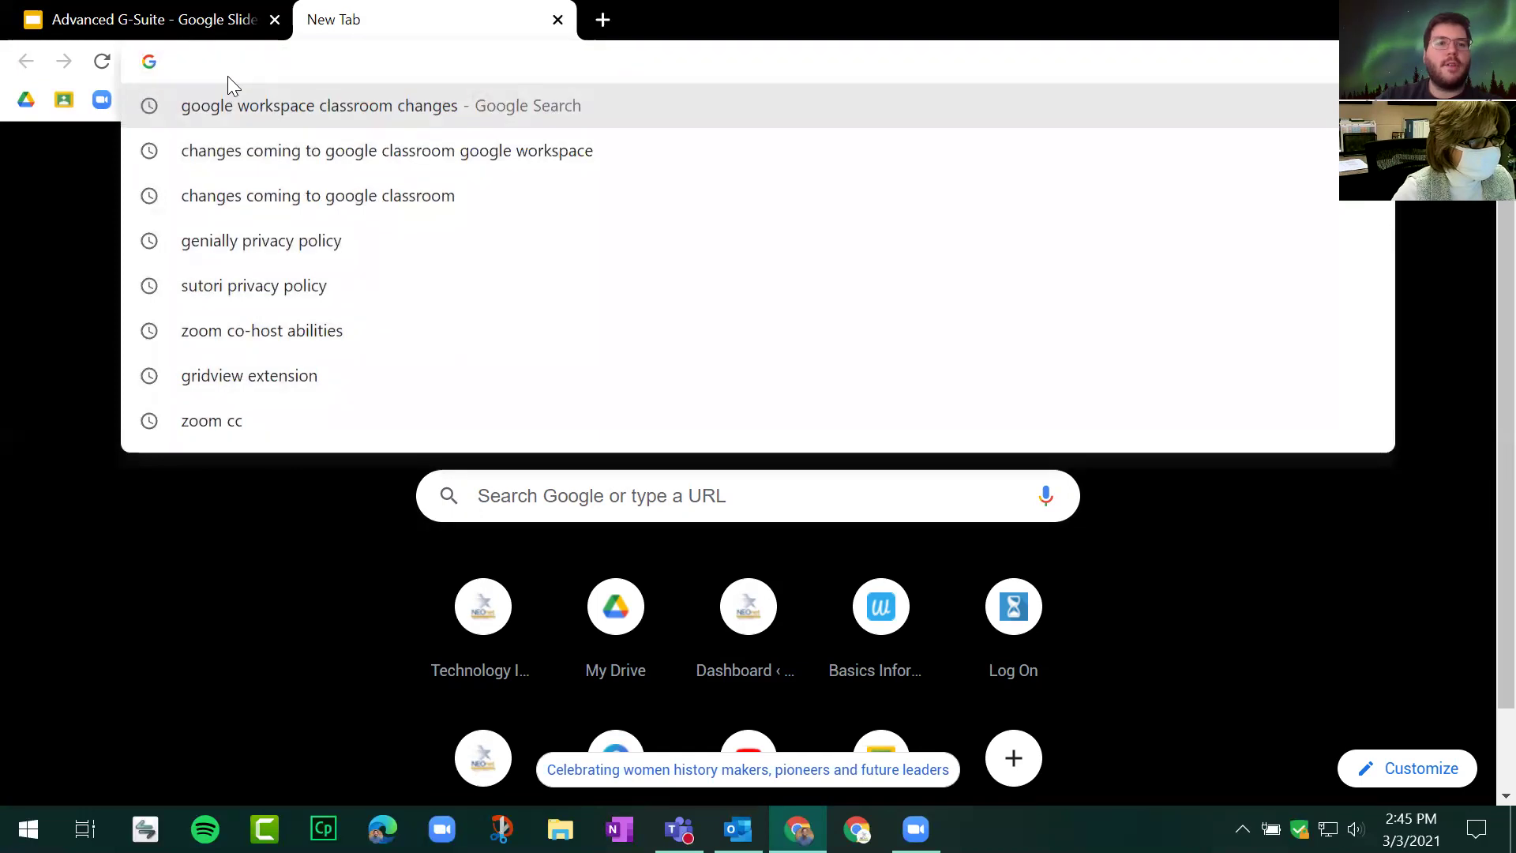
{"action": "type", "text": "j"}
{"action": "key", "text": "BackSpace"}
{"action": "key", "text": "BackSpace"}
{"action": "type", "text": "sites.new"}
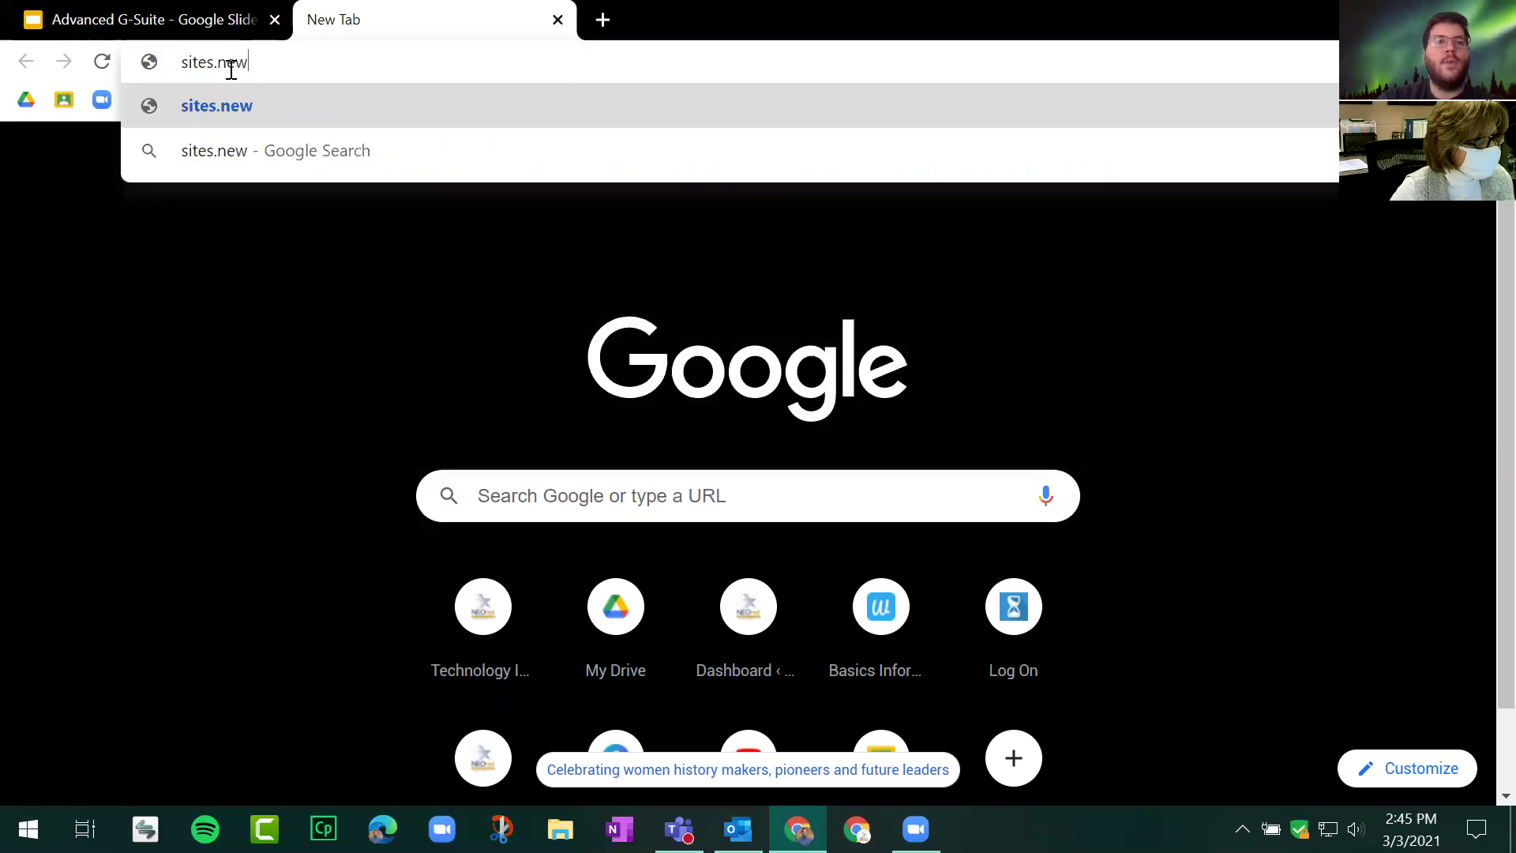
{"action": "key", "text": "Return"}
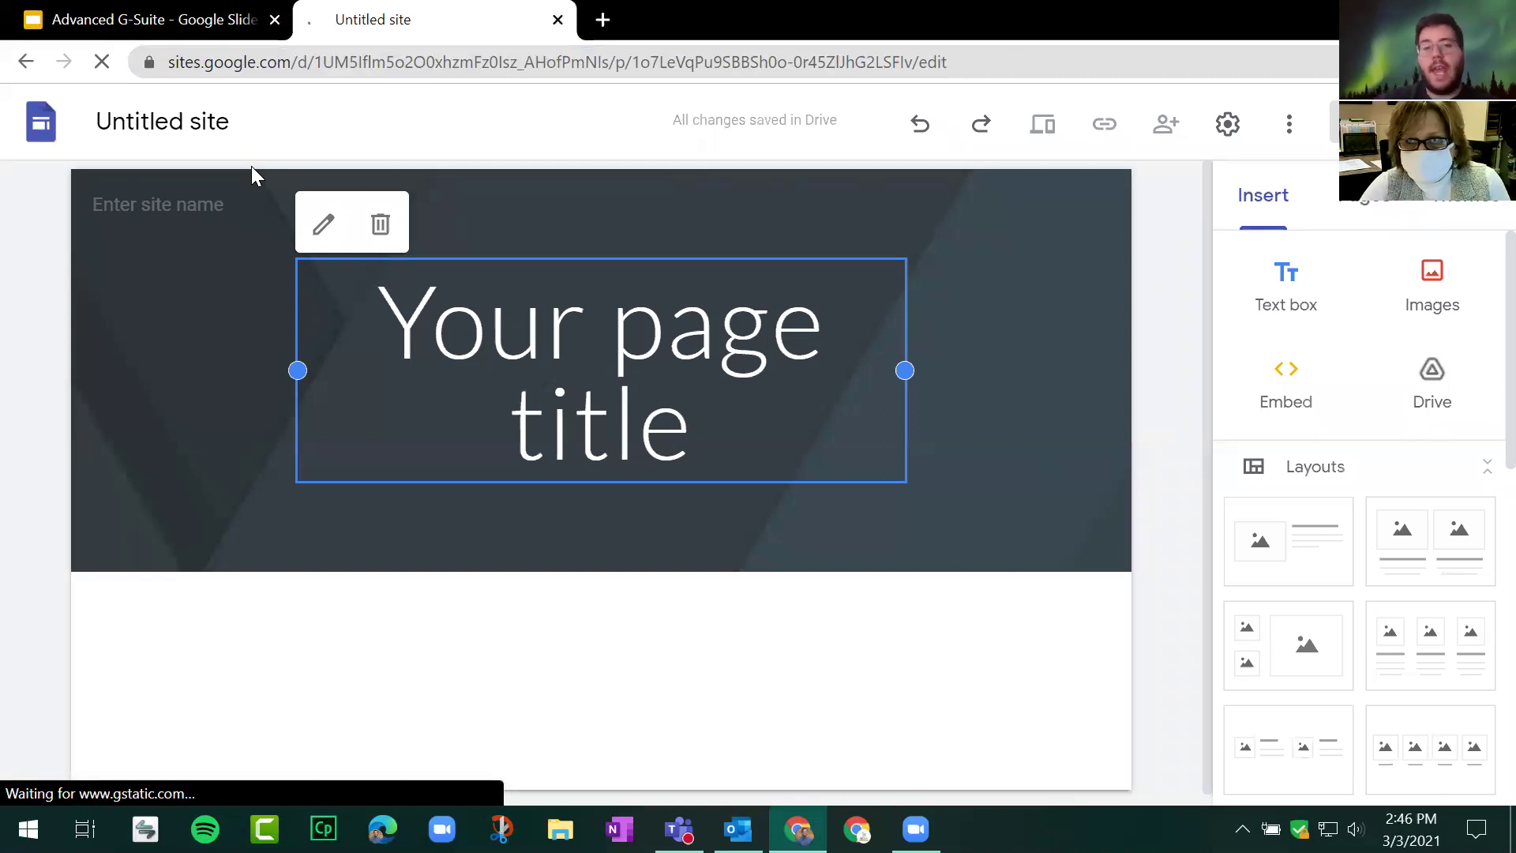
{"action": "left_click", "coordinate": [245, 19]}
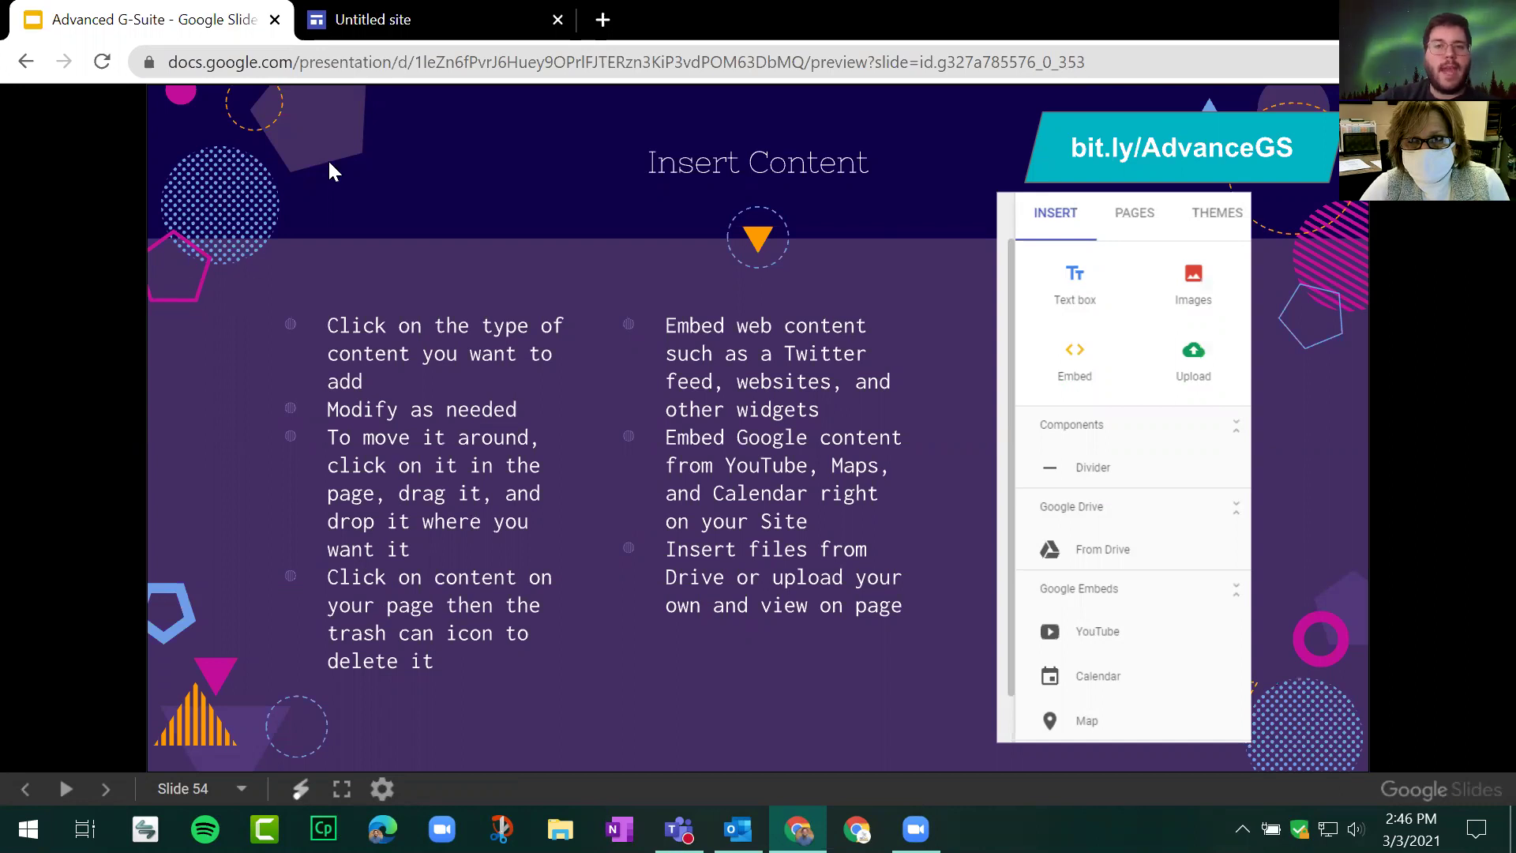
{"action": "left_click", "coordinate": [431, 18]}
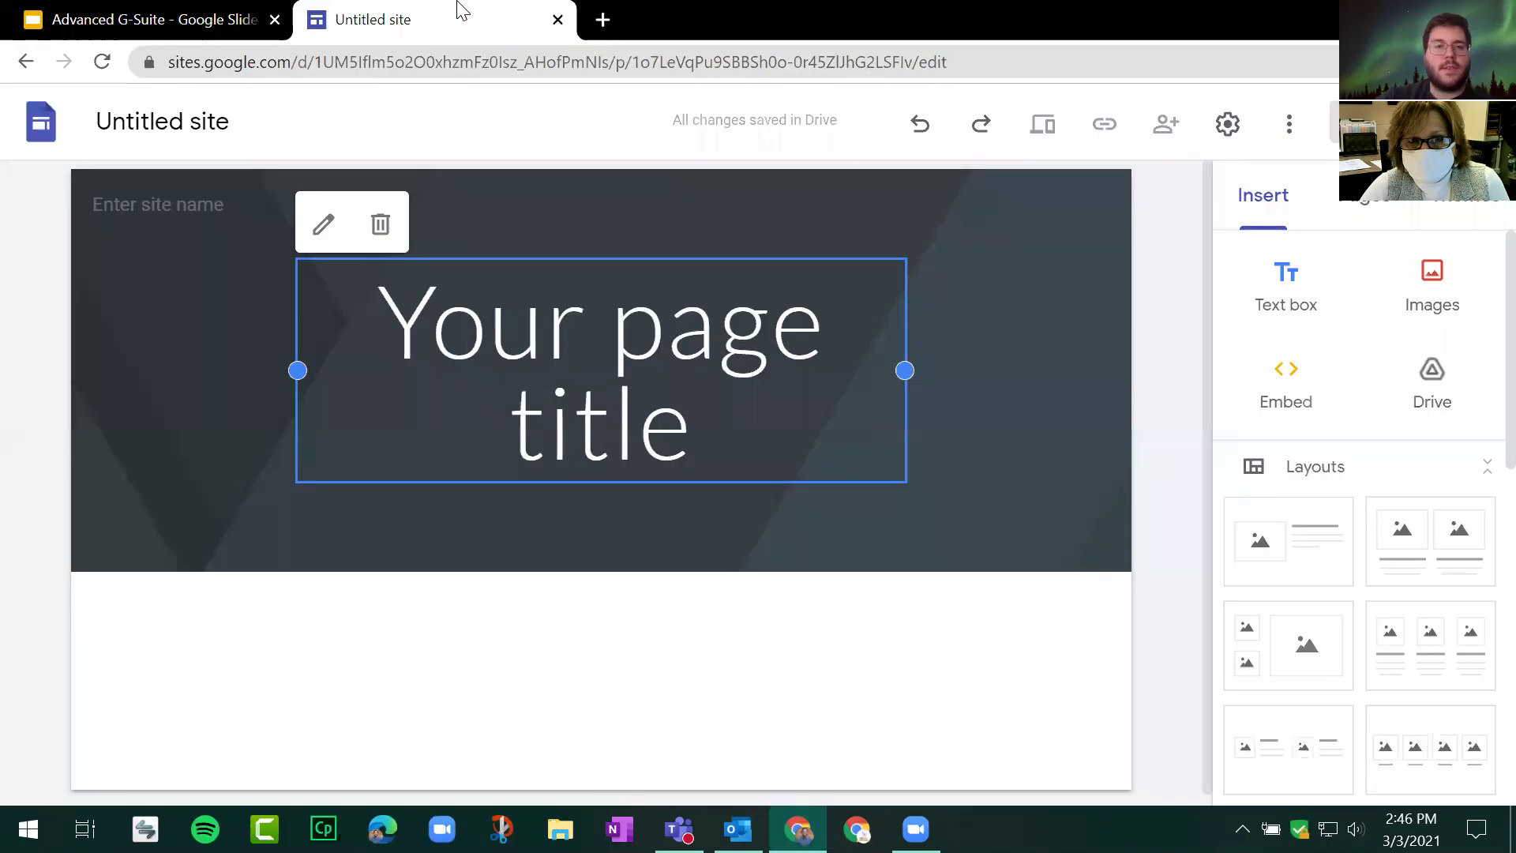
{"action": "left_click", "coordinate": [1284, 213]}
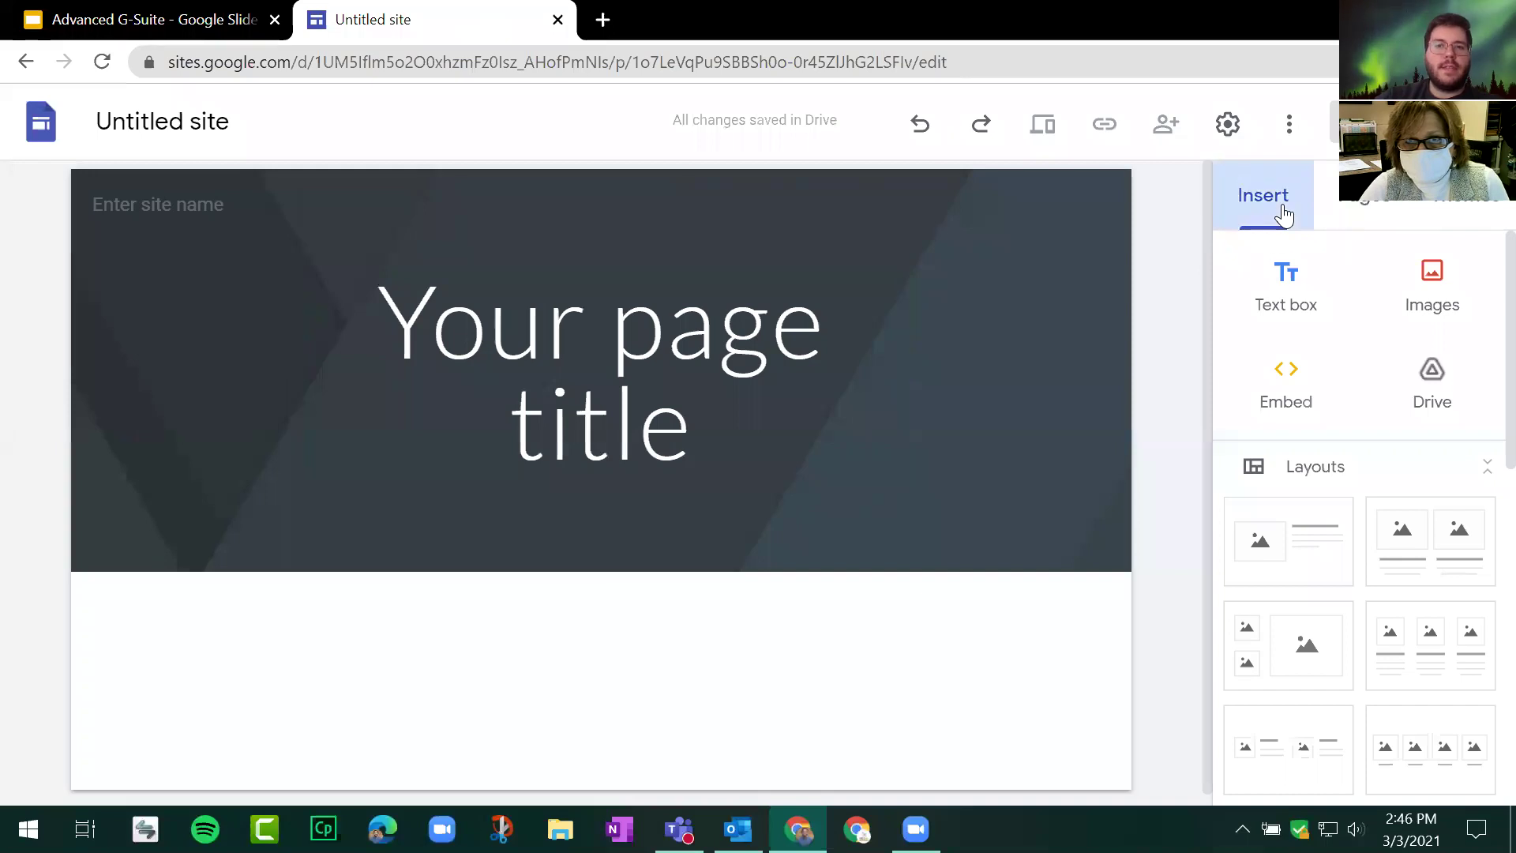
{"action": "left_click", "coordinate": [1283, 214]}
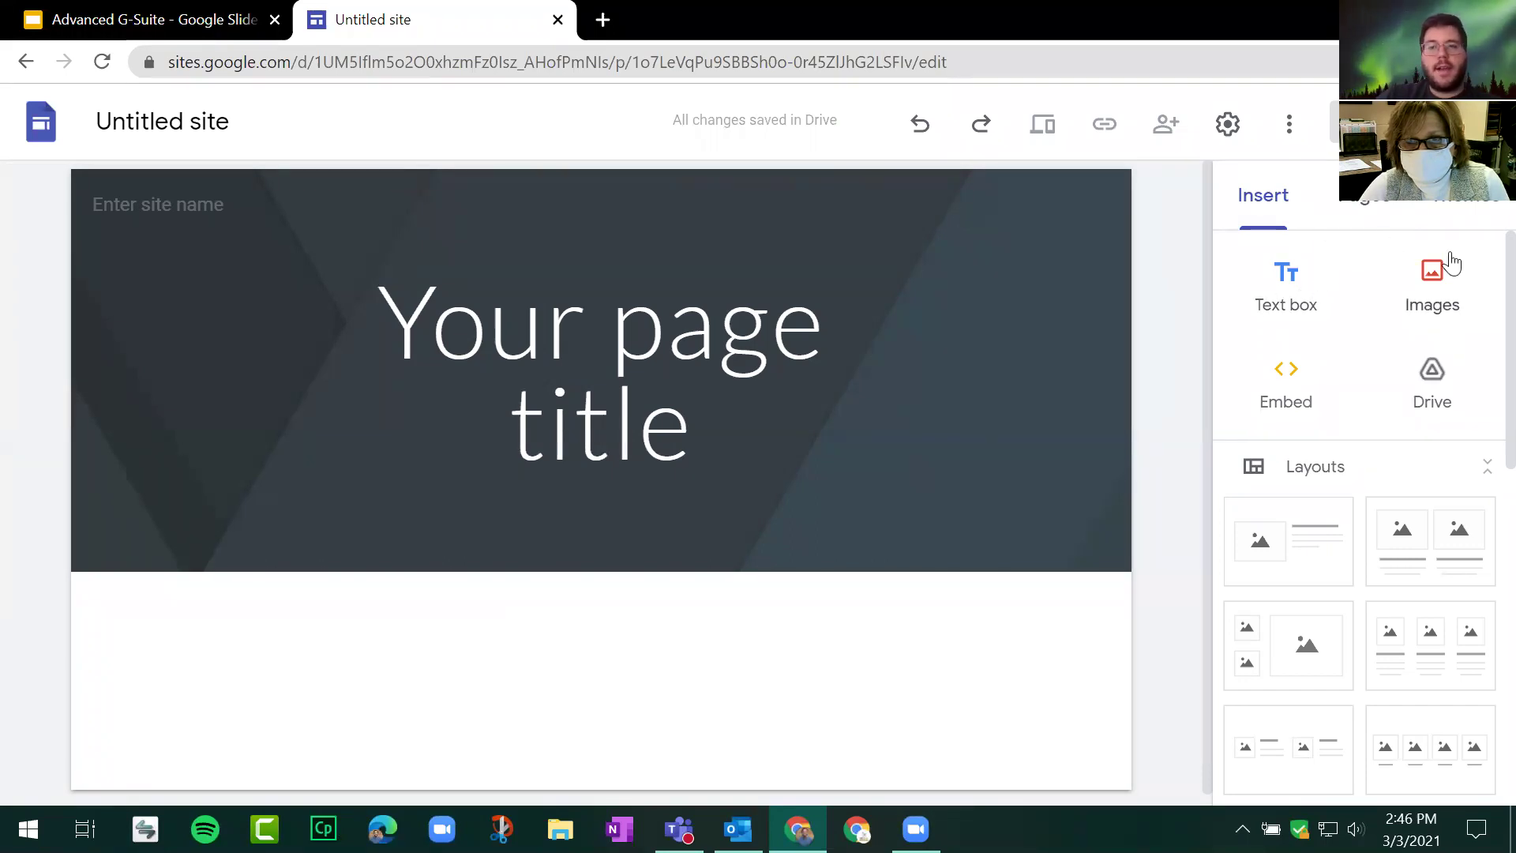
{"action": "left_click", "coordinate": [1290, 392]}
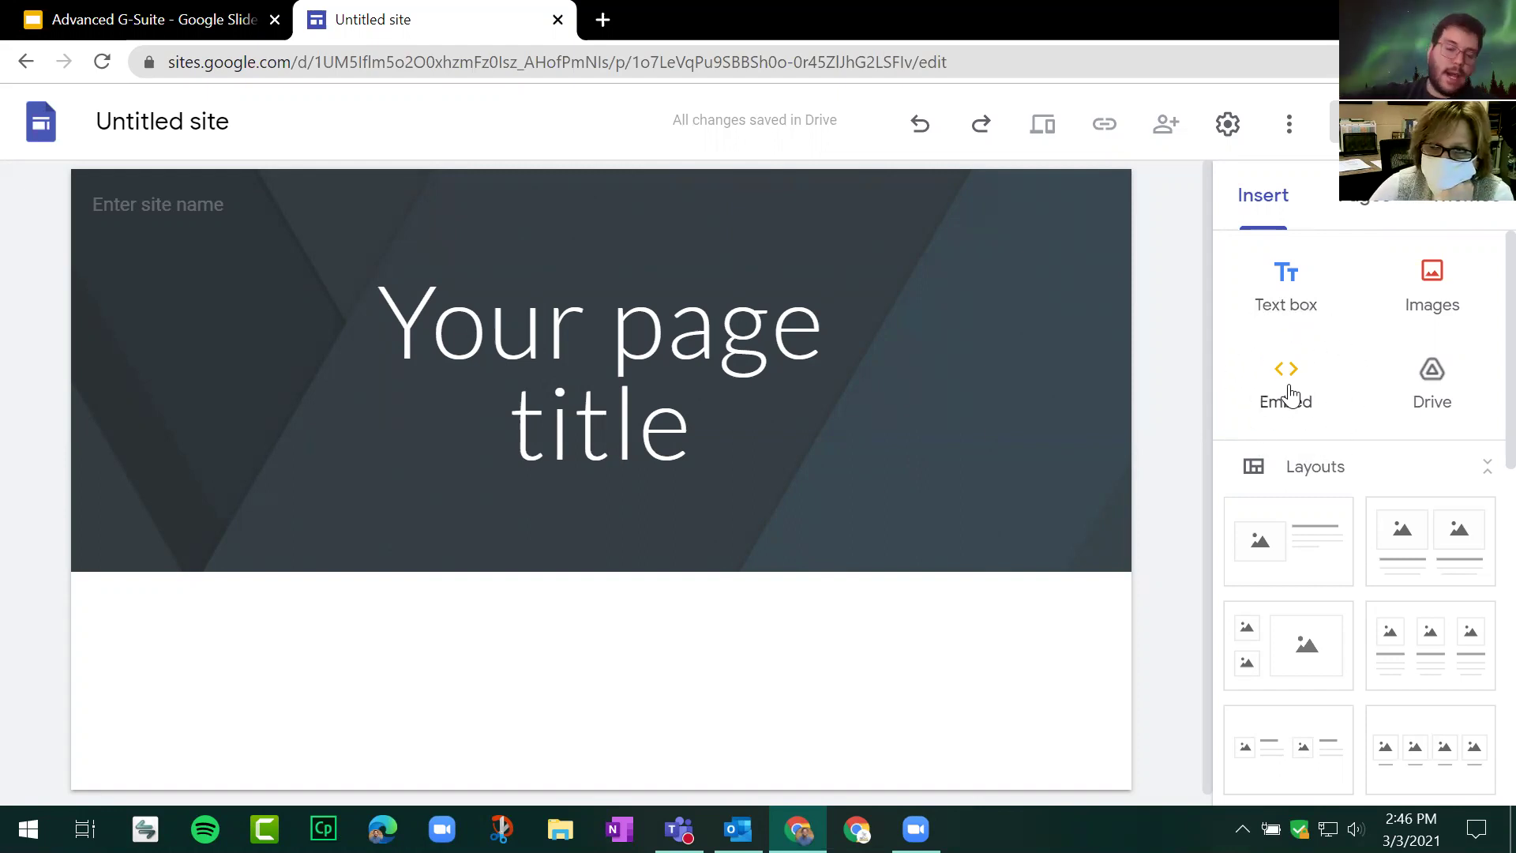
{"action": "left_click", "coordinate": [1290, 396]}
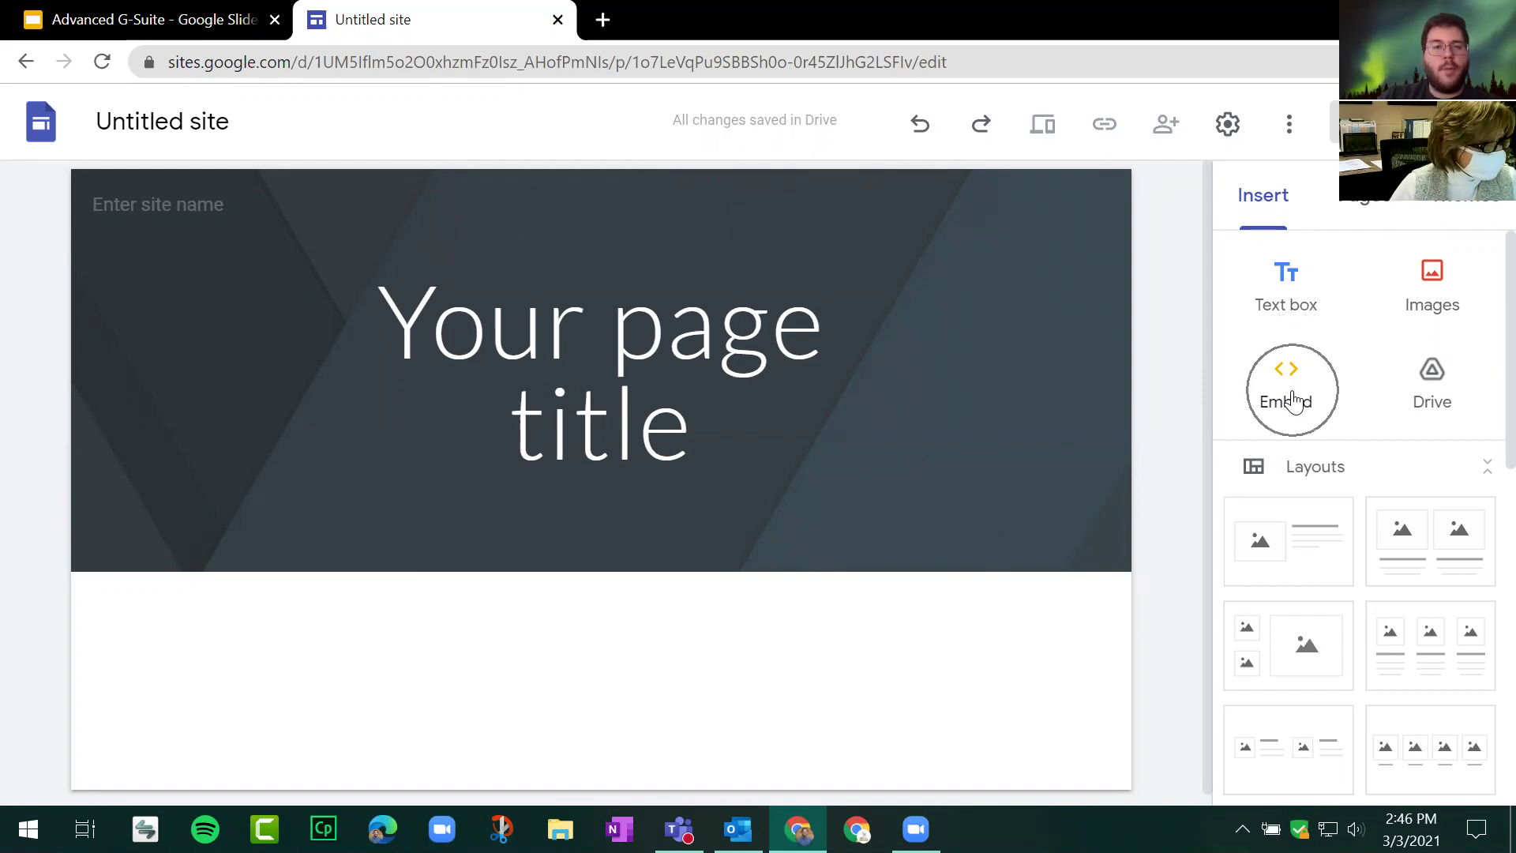
{"action": "left_click", "coordinate": [1292, 396]}
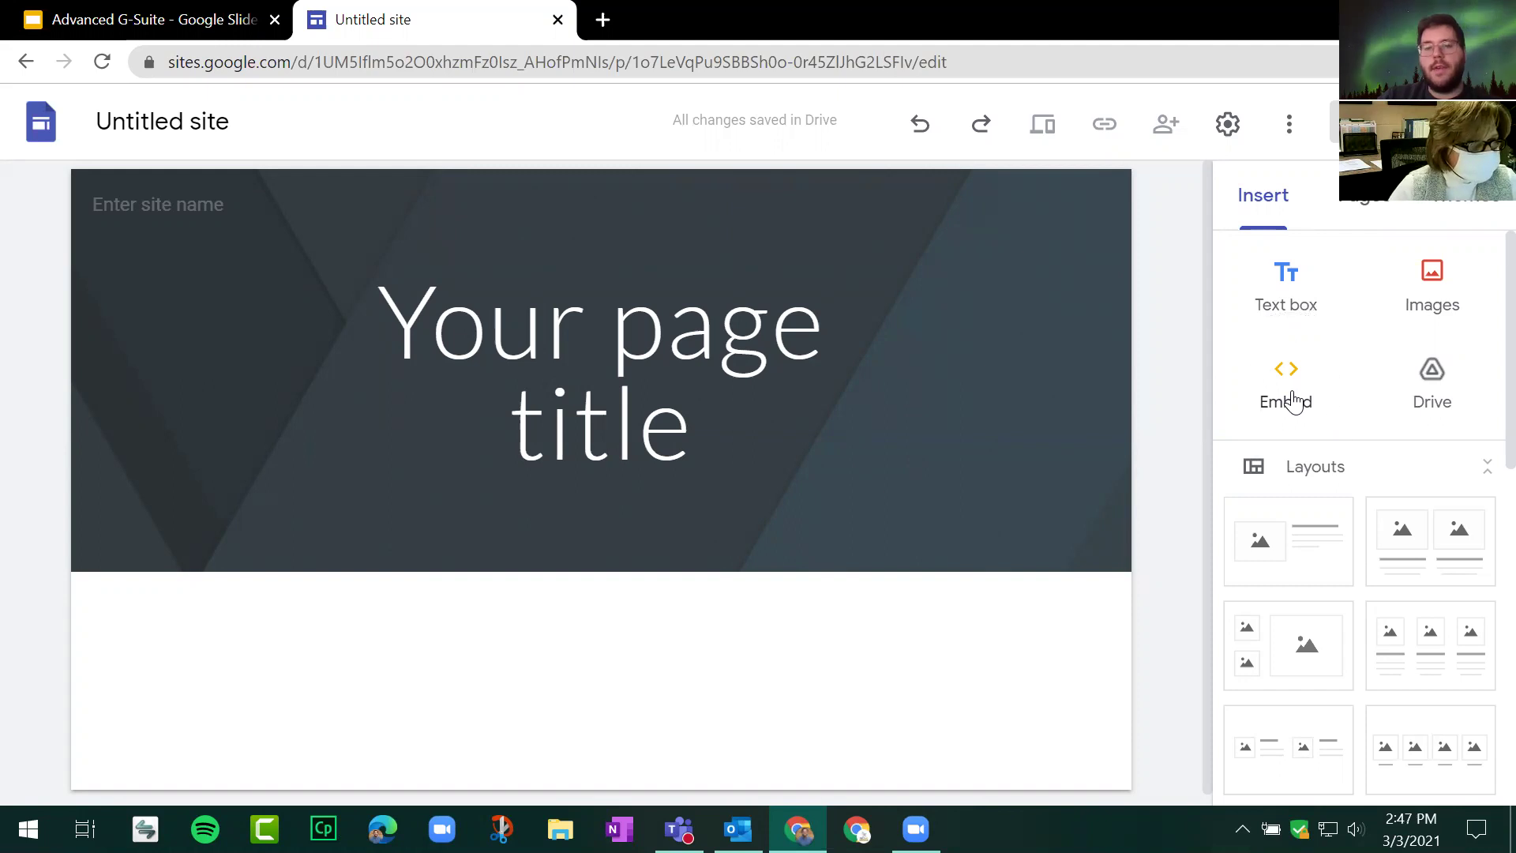
{"action": "left_click", "coordinate": [1444, 393]}
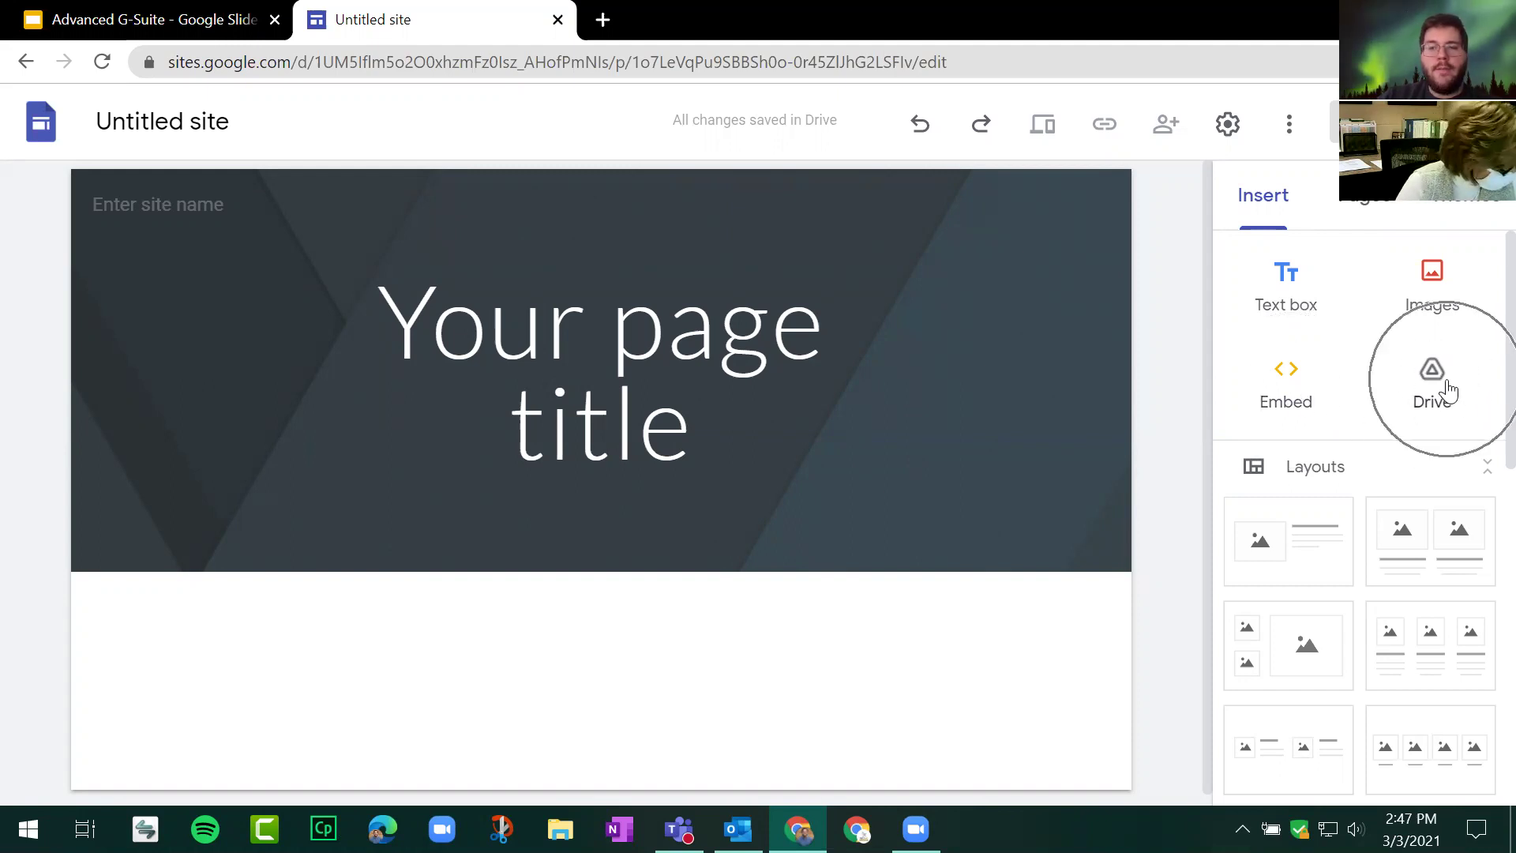
{"action": "scroll", "coordinate": [1390, 308], "scroll_direction": "down", "scroll_amount": 3}
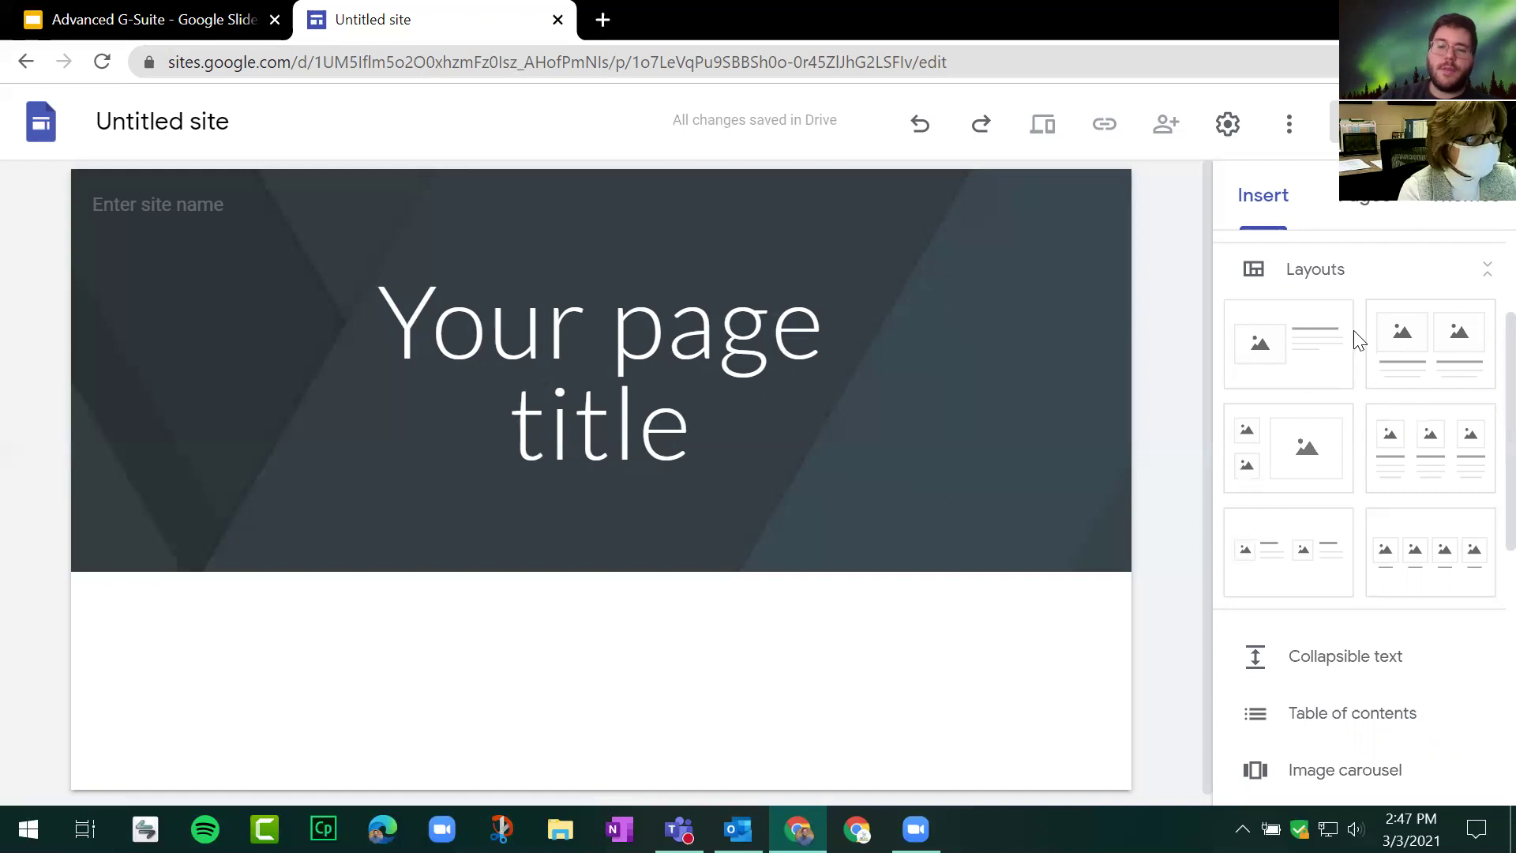
Step: Browse the Insert panel's components, including Table of contents, then return to the presentation
{"action": "scroll", "coordinate": [1355, 332], "scroll_direction": "down", "scroll_amount": 3}
{"action": "scroll", "coordinate": [1354, 330], "scroll_direction": "down", "scroll_amount": 3}
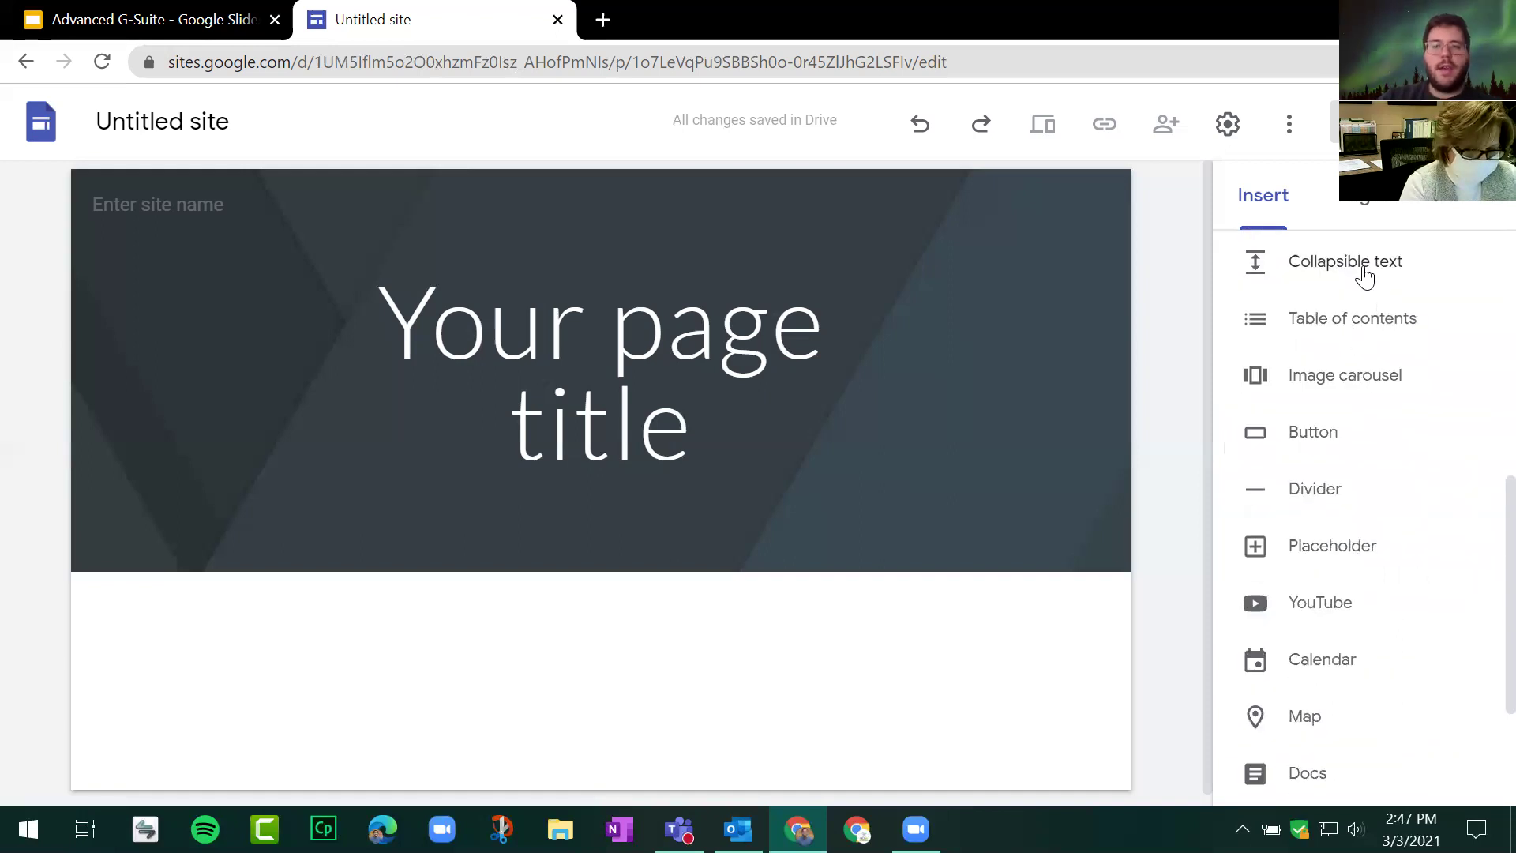
{"action": "left_click", "coordinate": [1369, 318]}
{"action": "key", "text": "ctrl"}
{"action": "key", "text": "ctrl"}
{"action": "key", "text": "ctrl"}
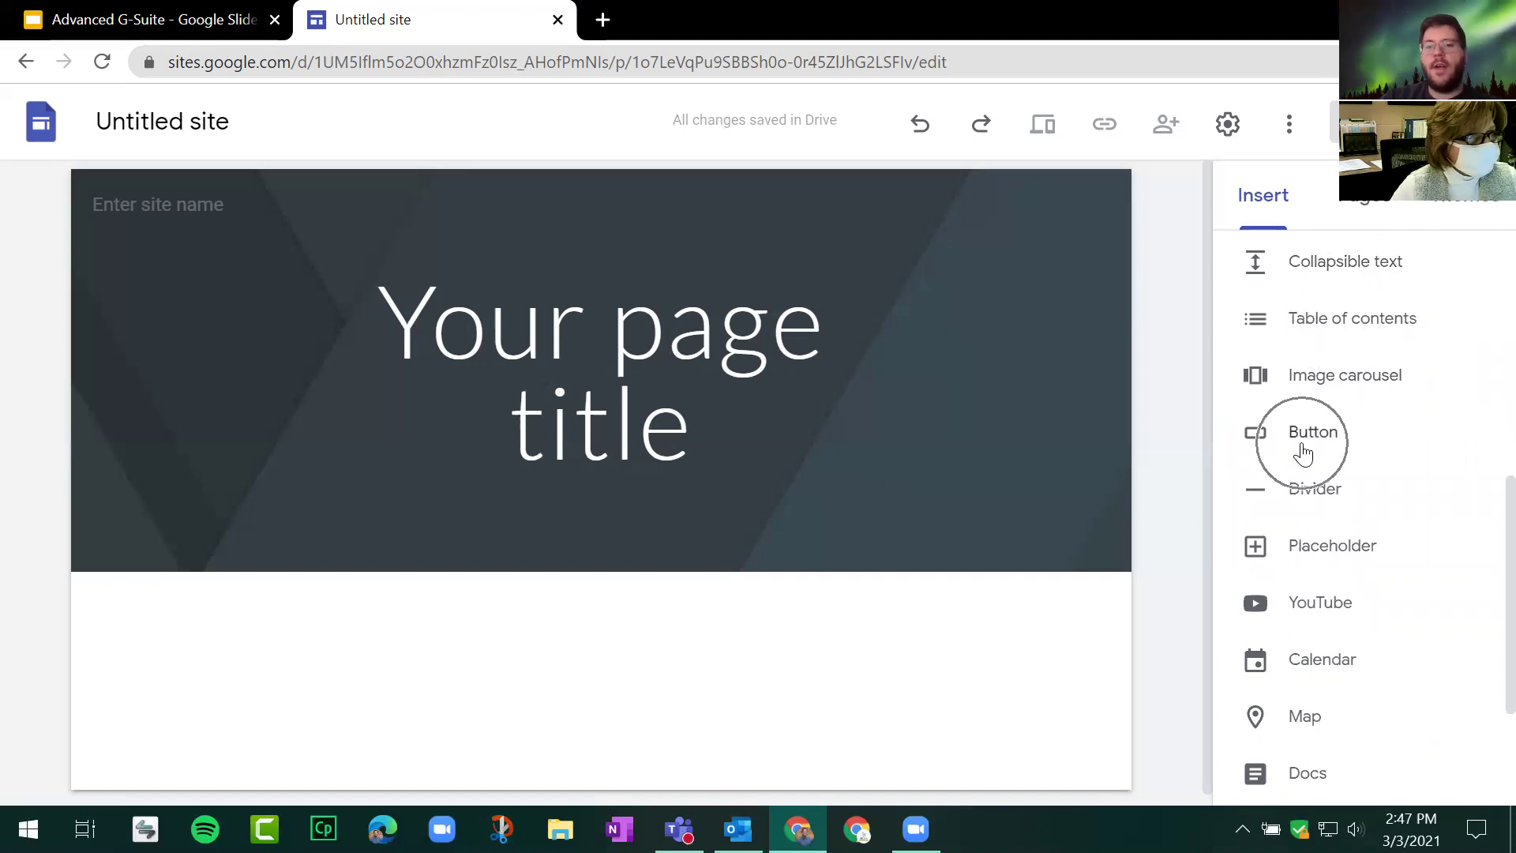
{"action": "key", "text": "ctrl"}
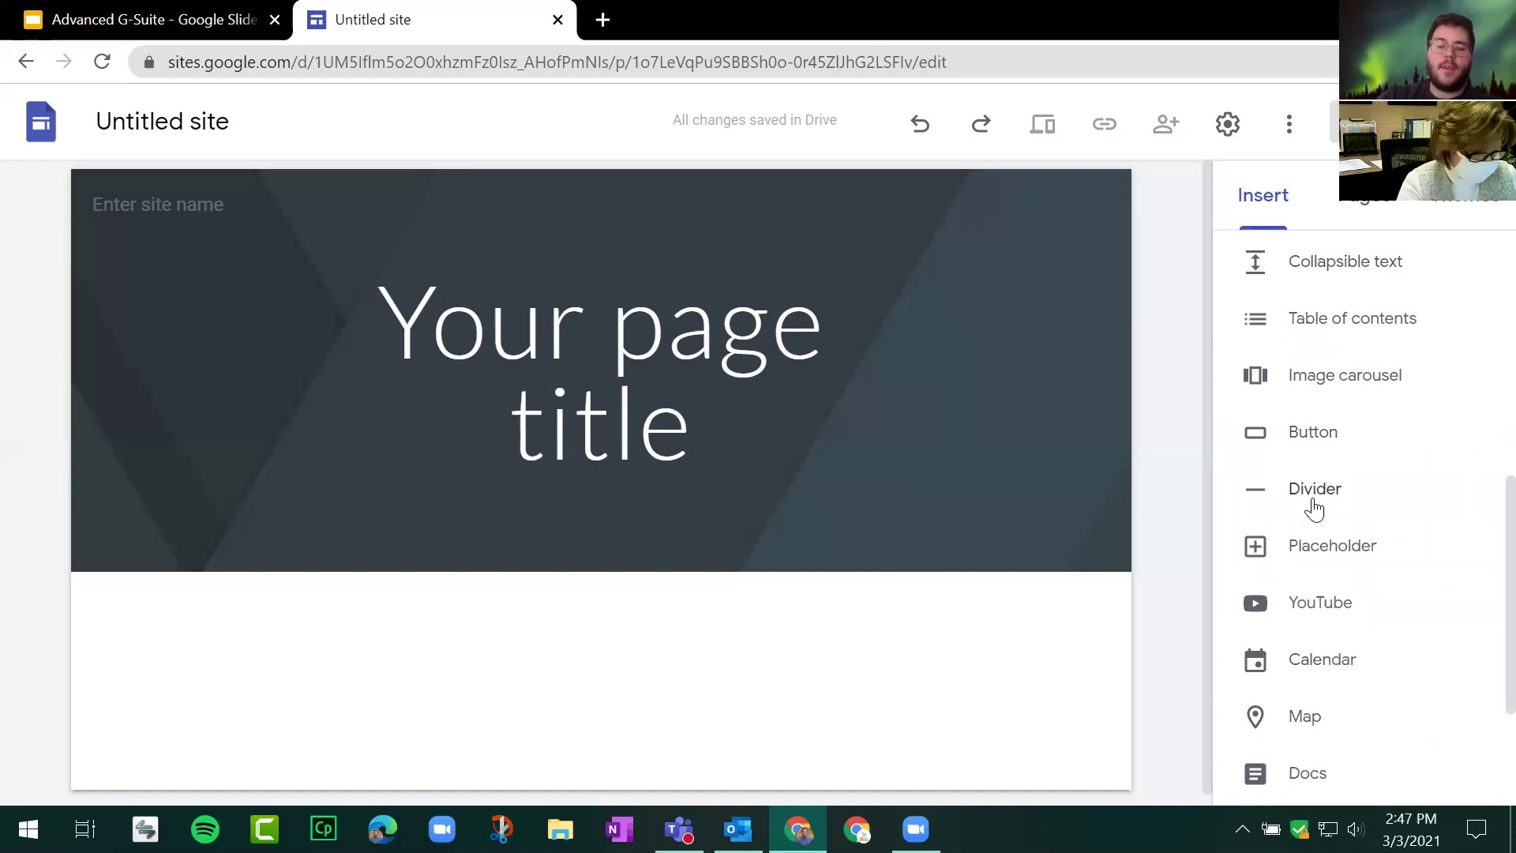
{"action": "scroll", "coordinate": [1315, 509], "scroll_direction": "down", "scroll_amount": 2}
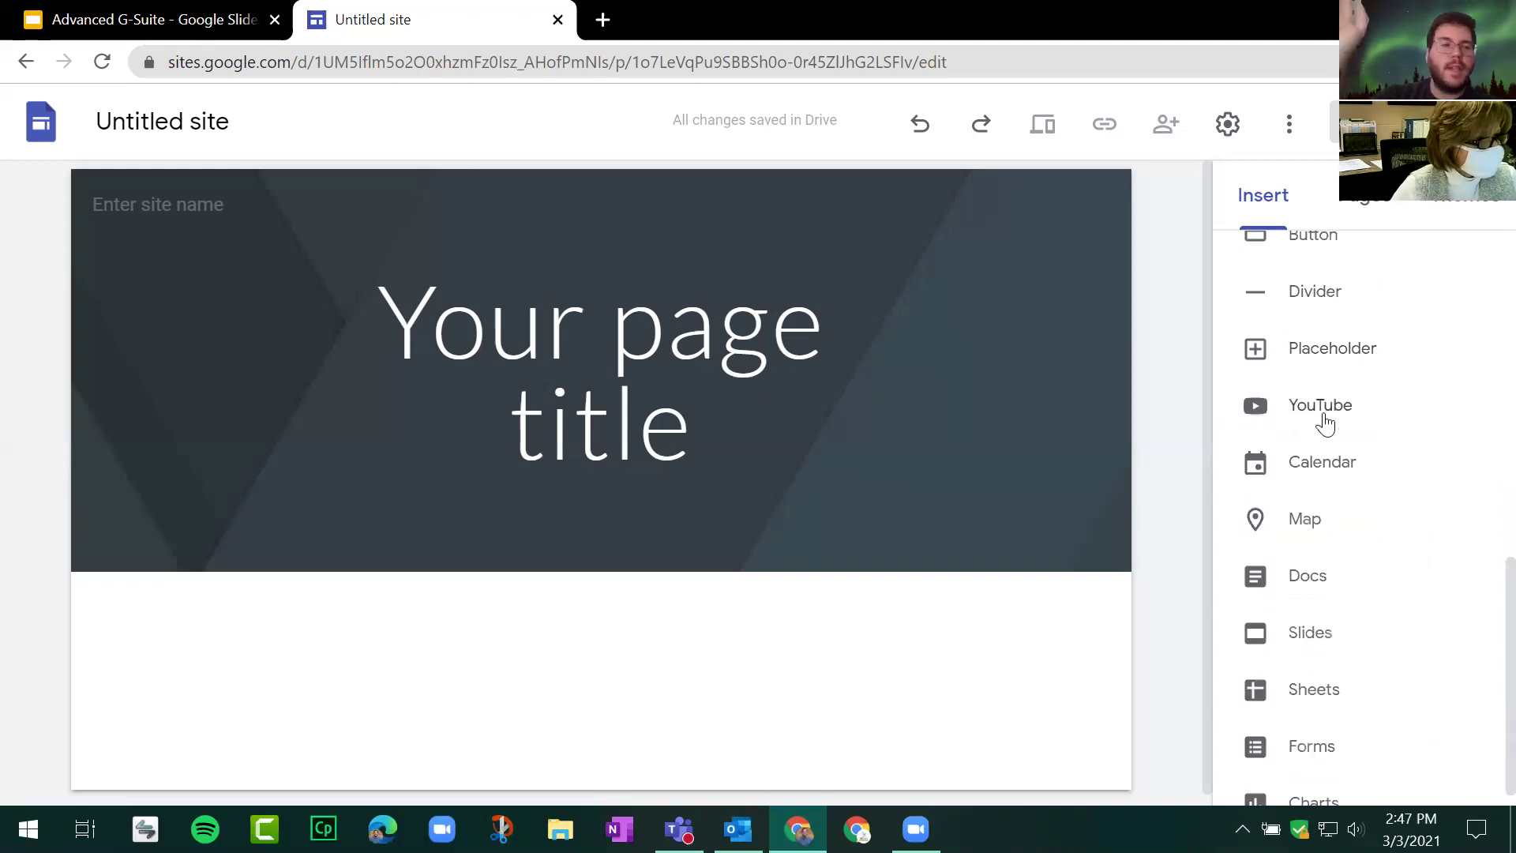
{"action": "scroll", "coordinate": [1343, 431], "scroll_direction": "down", "scroll_amount": 1}
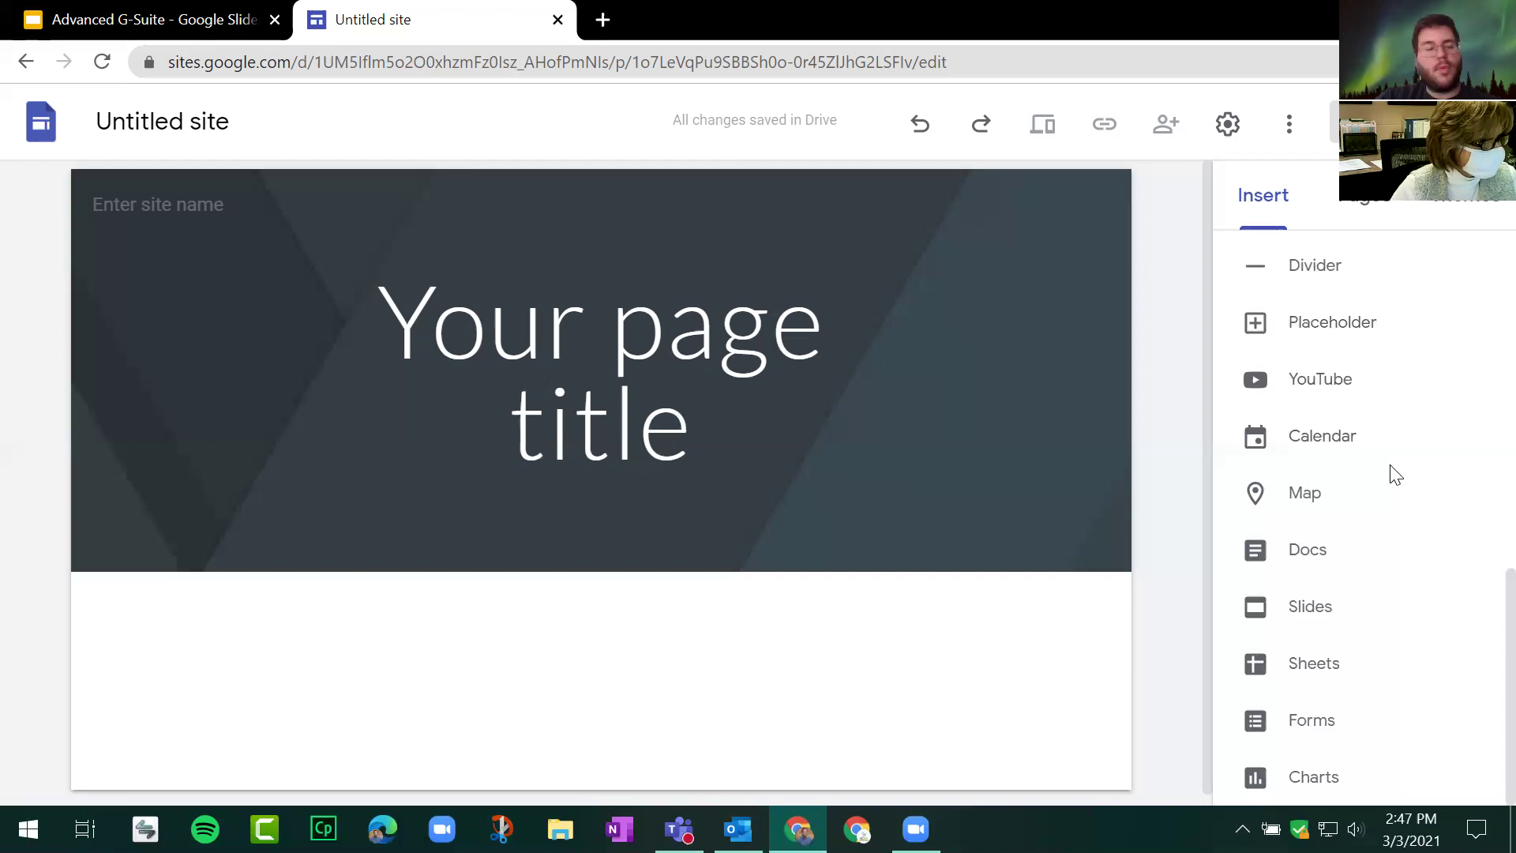
{"action": "scroll", "coordinate": [1355, 555], "scroll_direction": "up", "scroll_amount": 5}
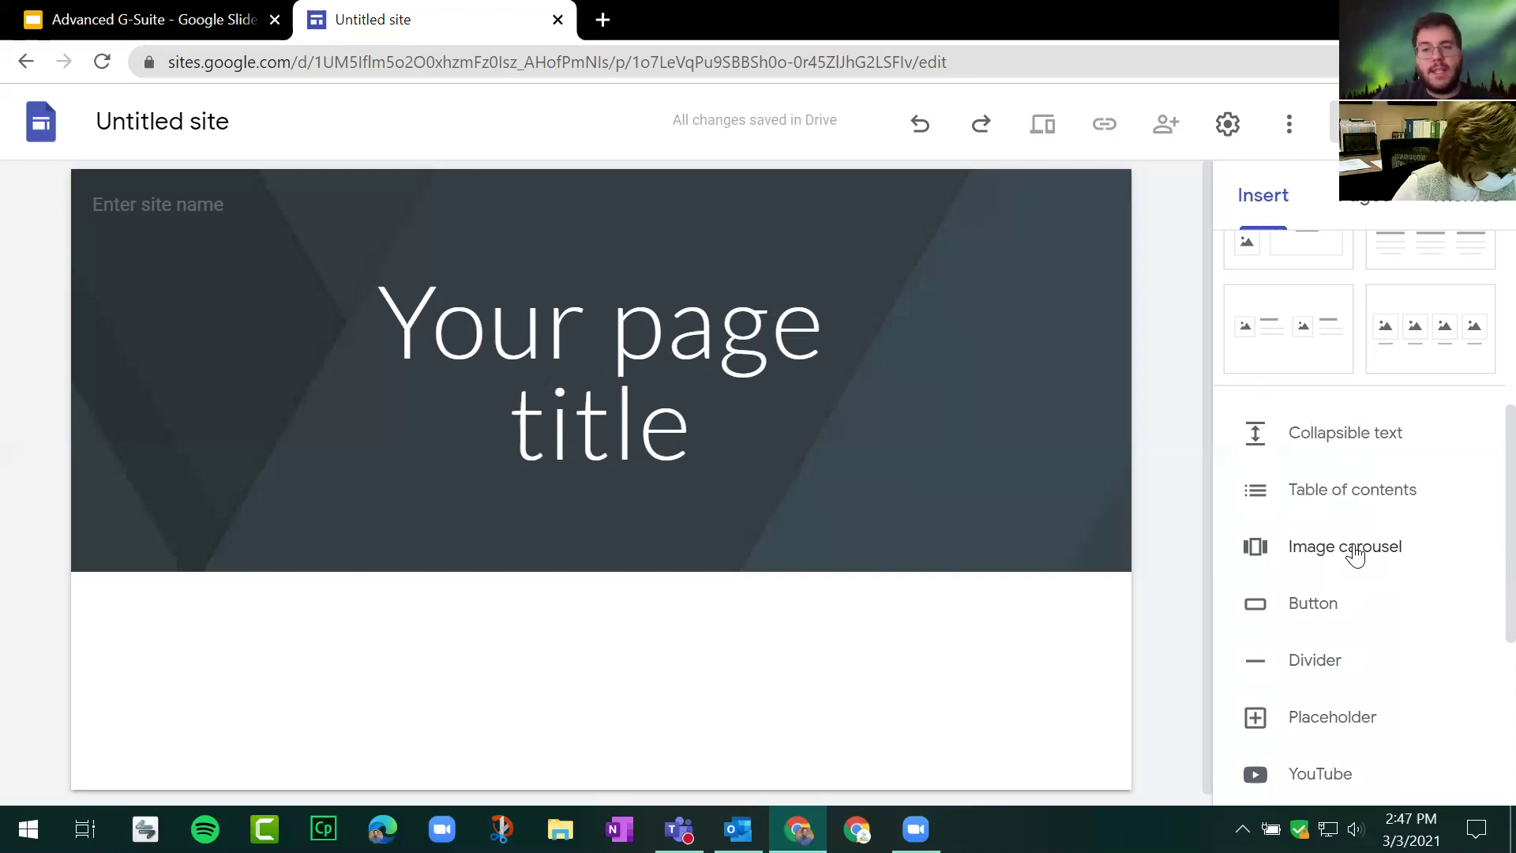
{"action": "left_click", "coordinate": [220, 17]}
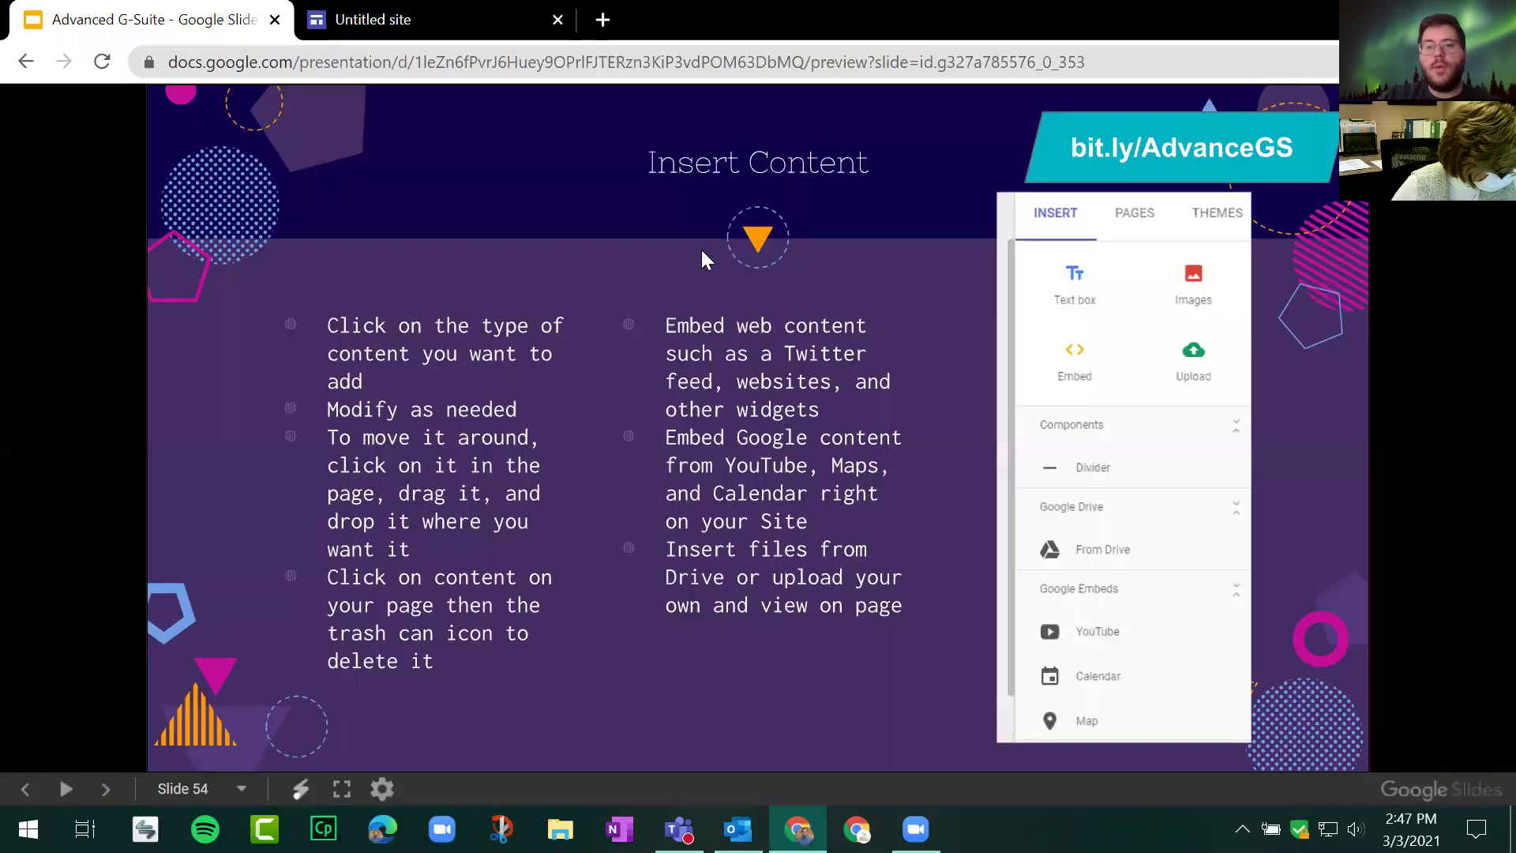
Step: Advance the slides to 55, 'Adding Pages', and return to the untitled site editor
{"action": "left_click", "coordinate": [357, 221]}
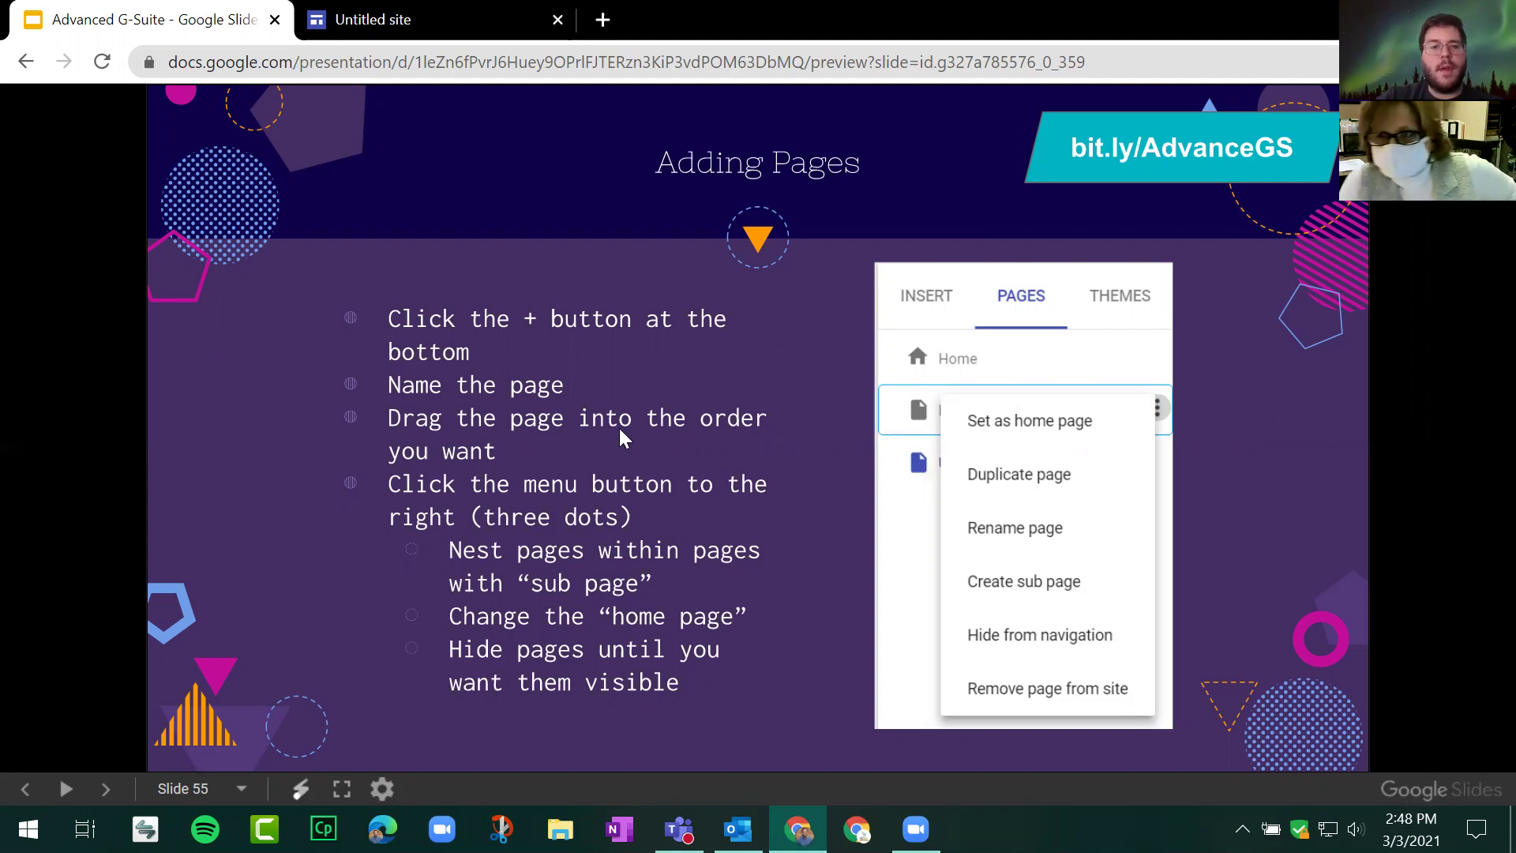
{"action": "left_click", "coordinate": [361, 19]}
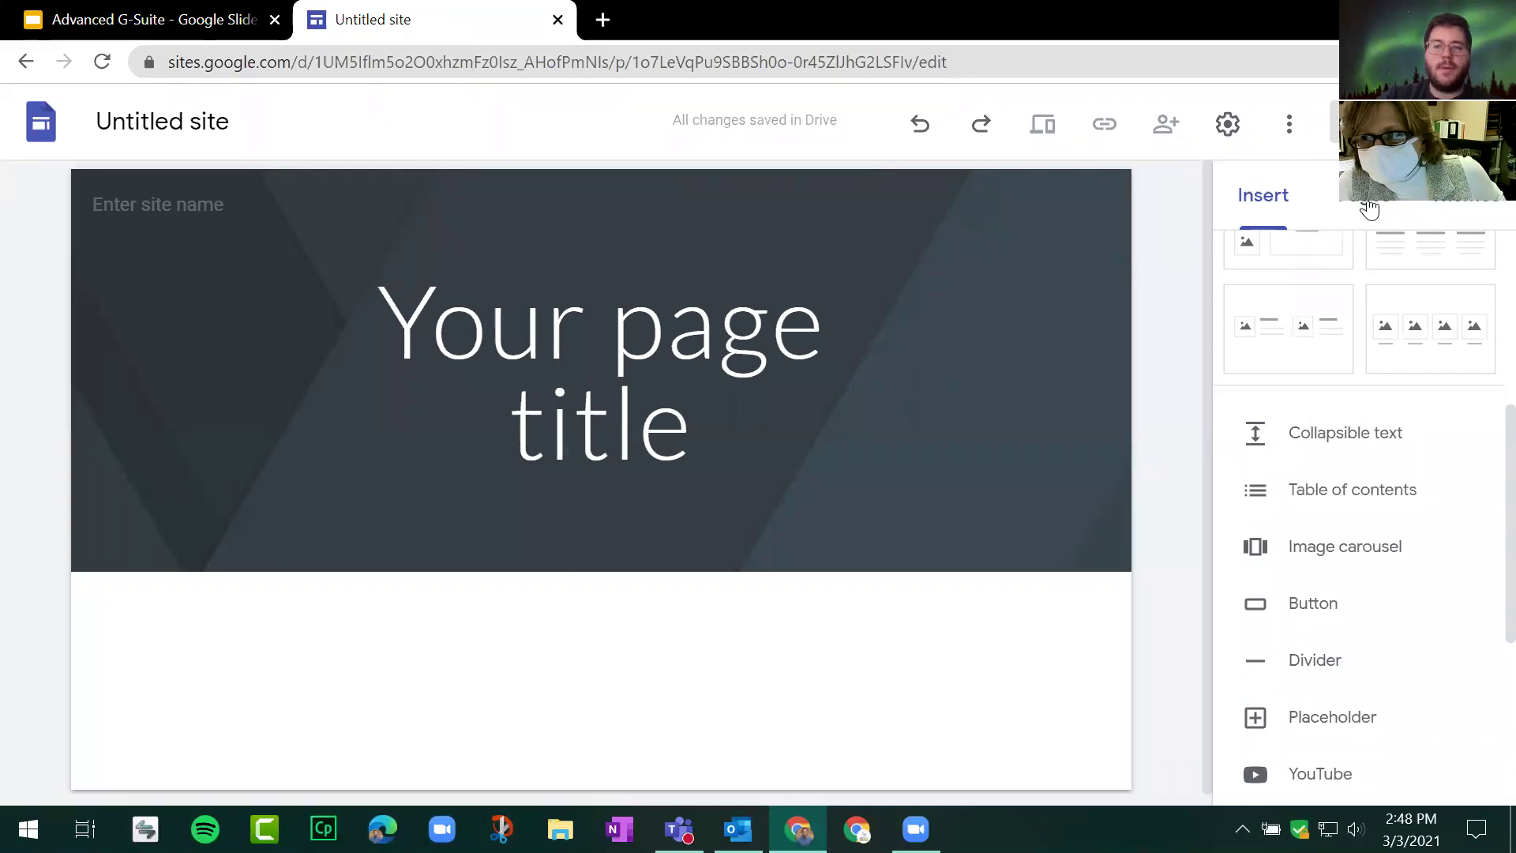
Step: Add a new page named 'Calendar' from the Pages panel
{"action": "left_click", "coordinate": [1369, 209]}
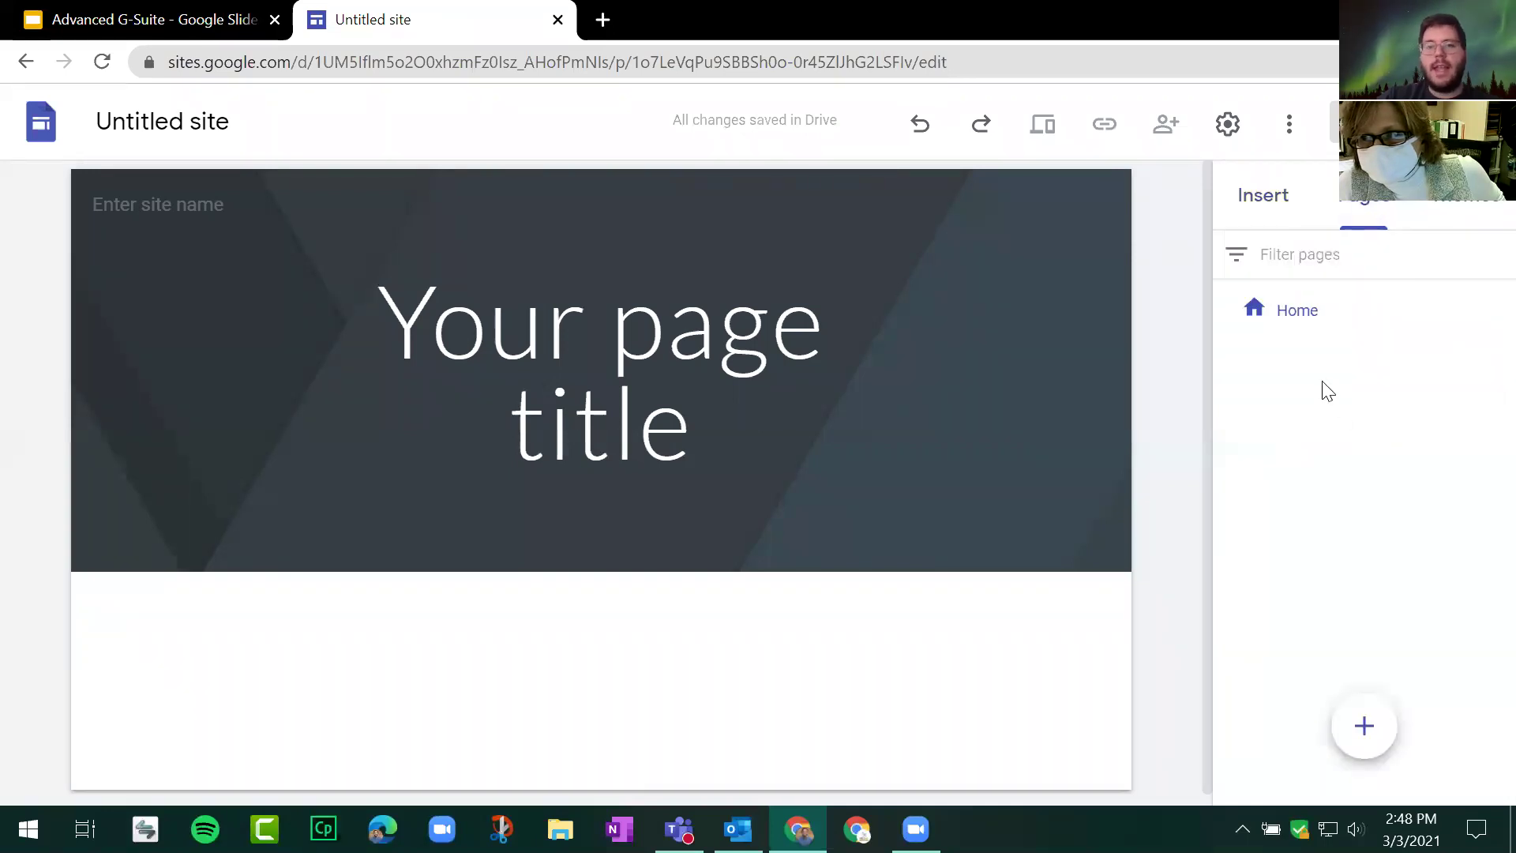
{"action": "left_click", "coordinate": [1300, 323]}
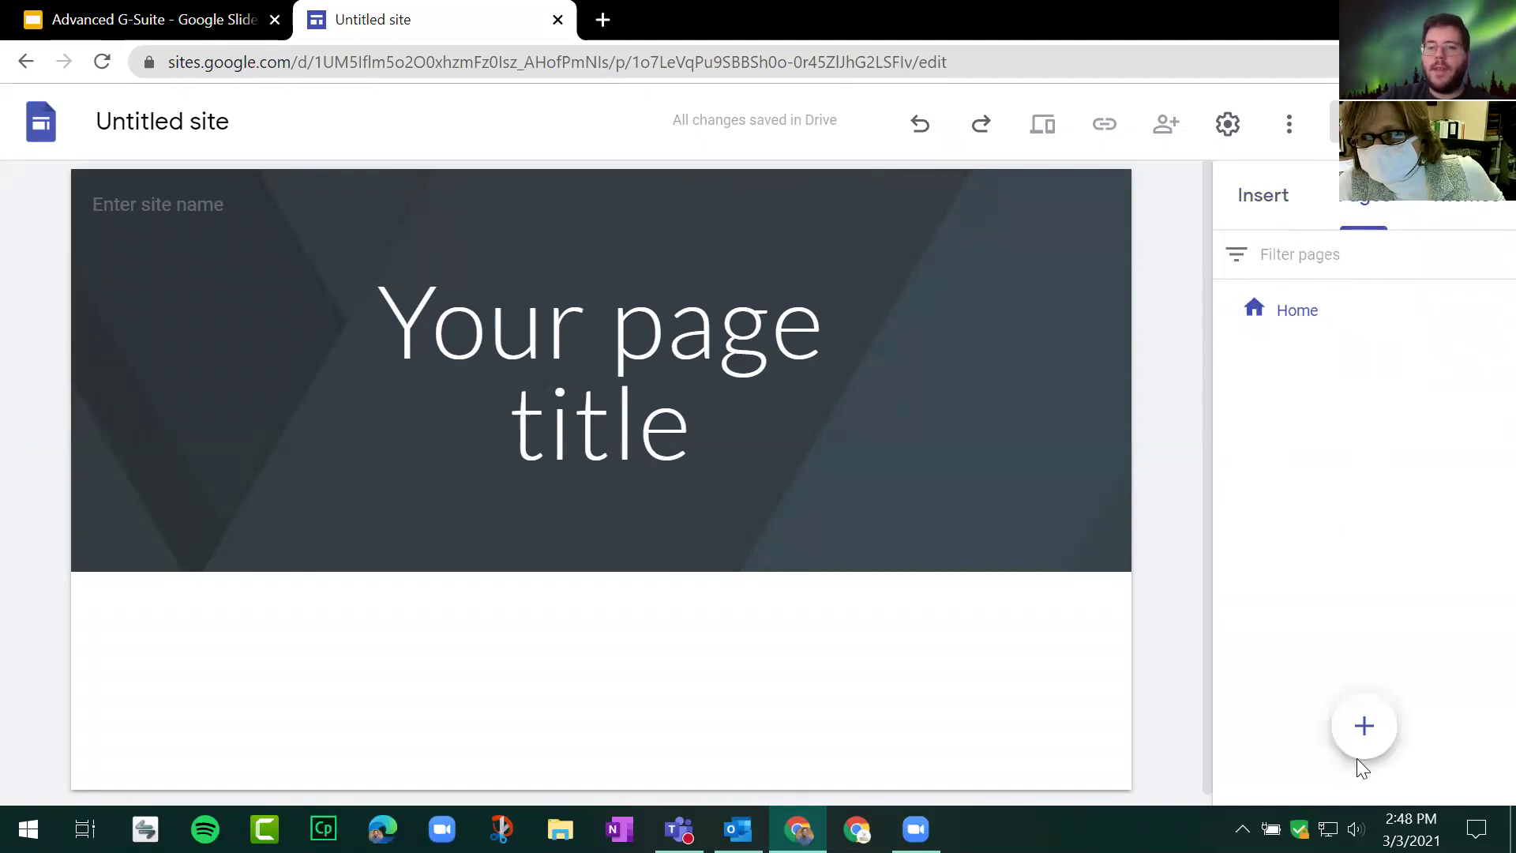
{"action": "left_click", "coordinate": [1367, 733]}
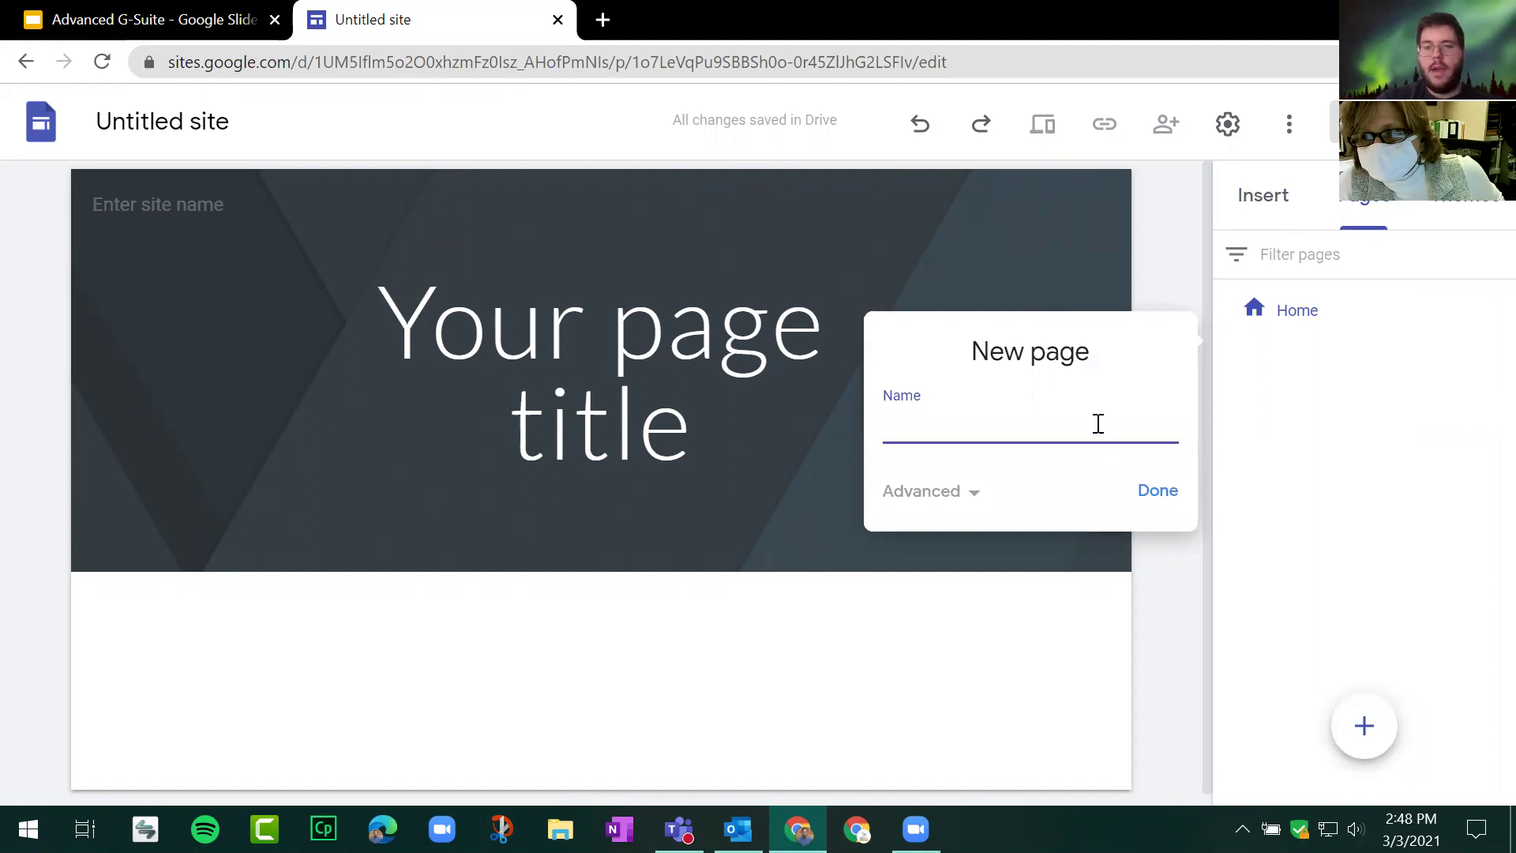
{"action": "type", "text": "Calendar"}
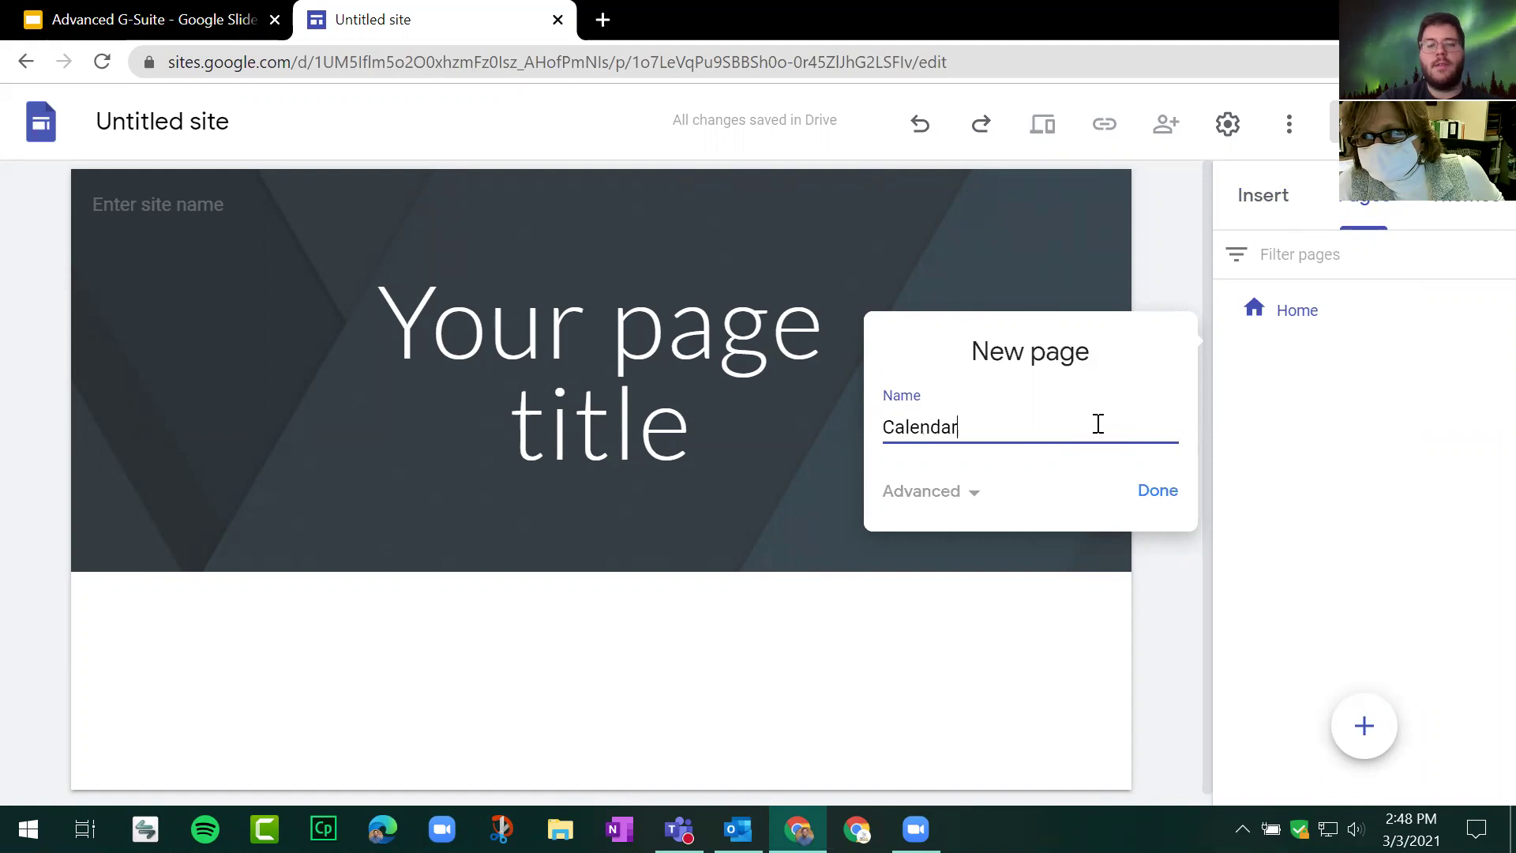
{"action": "left_click", "coordinate": [1147, 493]}
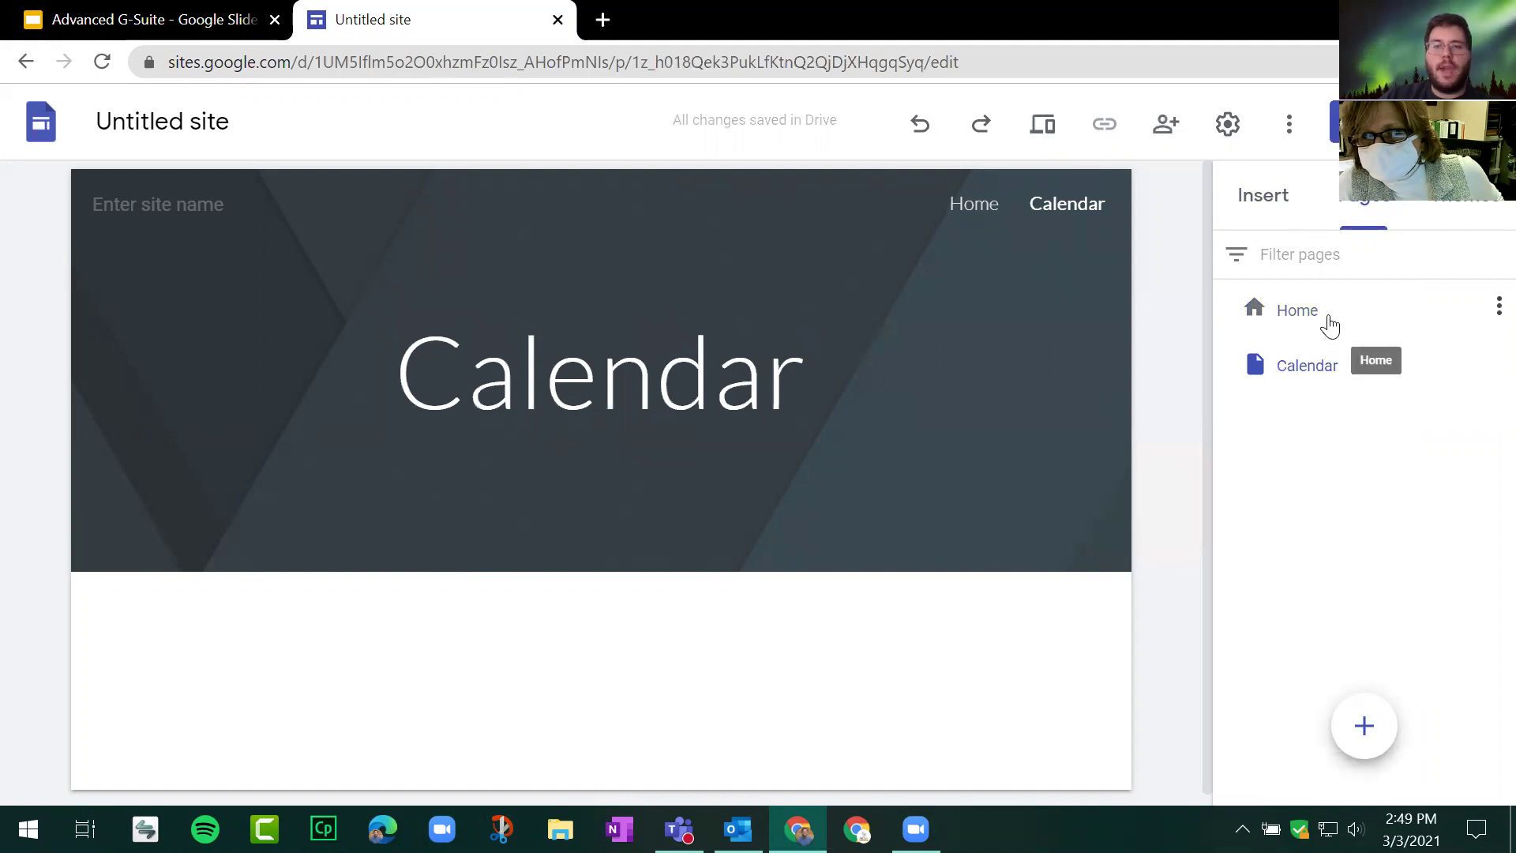
Step: Try moving Calendar above Home, then show the Home page via the site navigation
{"action": "left_click_drag", "start_coordinate": [1323, 359], "coordinate": [1287, 320]}
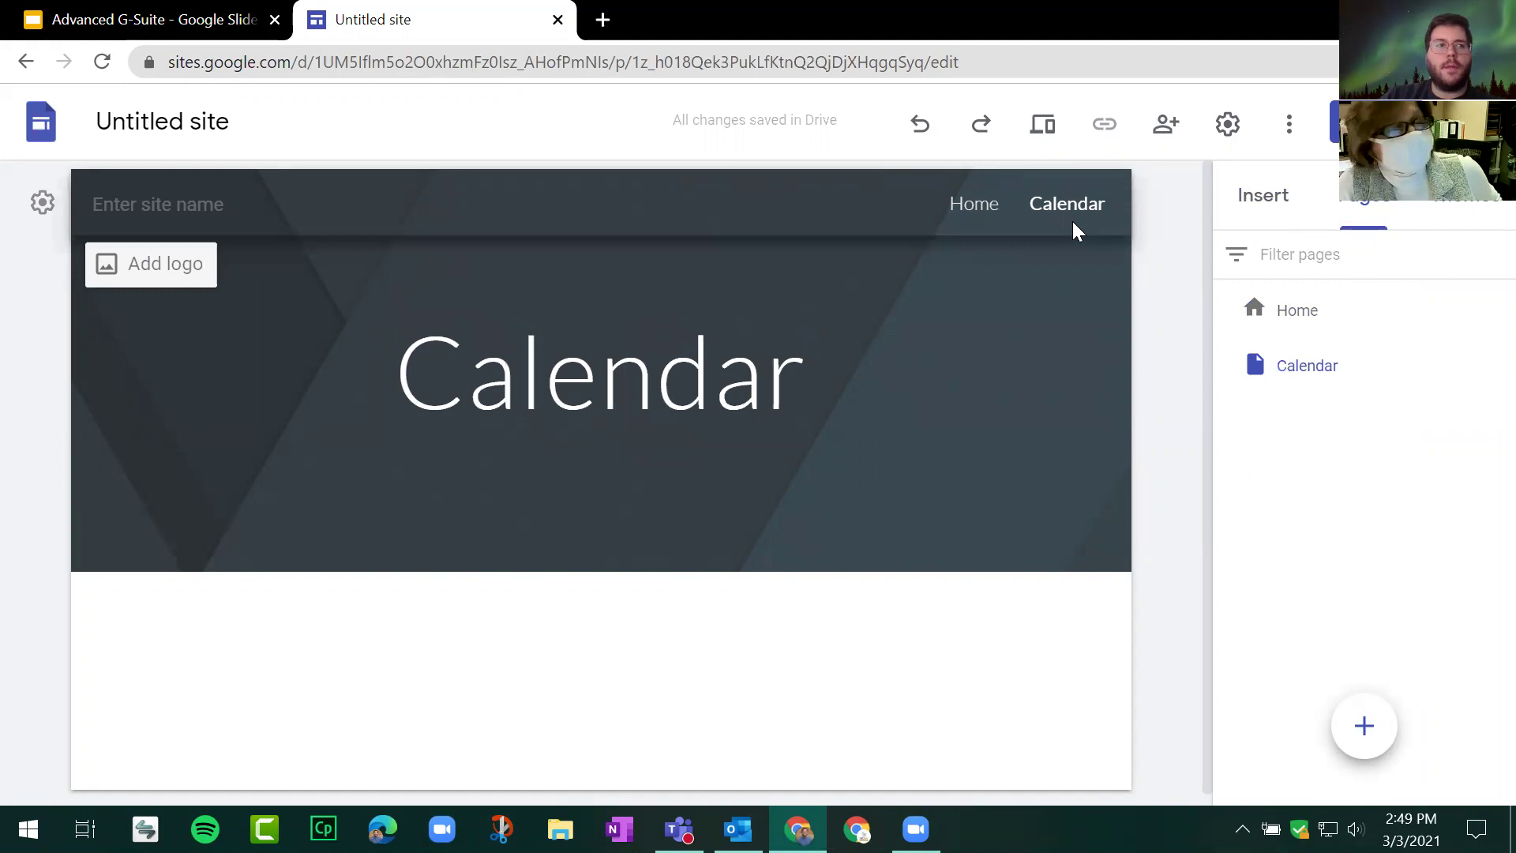
{"action": "left_click", "coordinate": [1072, 225]}
{"action": "left_click", "coordinate": [989, 212]}
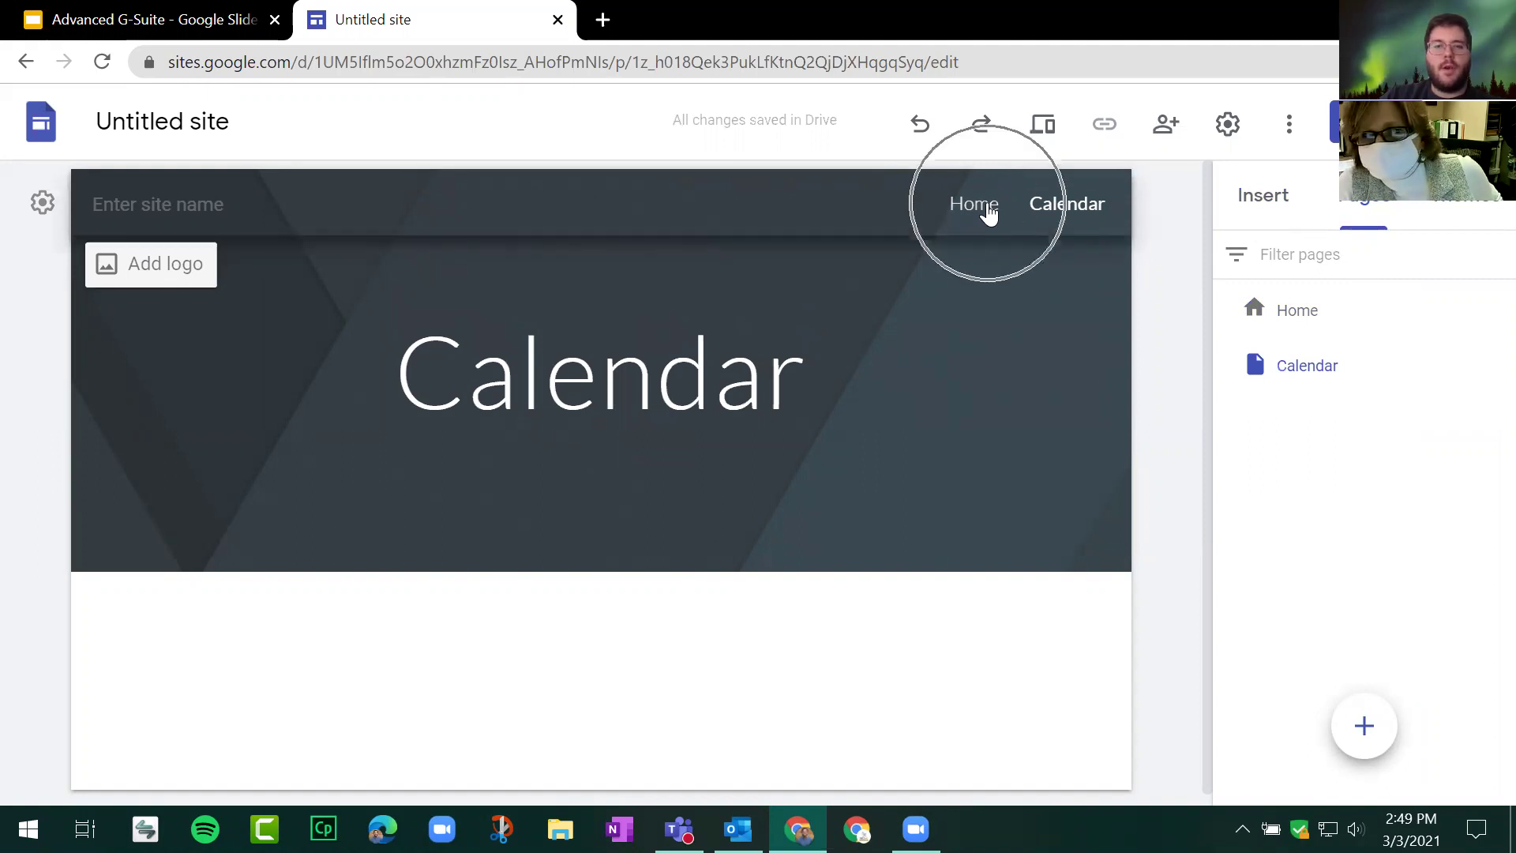
{"action": "left_click", "coordinate": [1084, 209]}
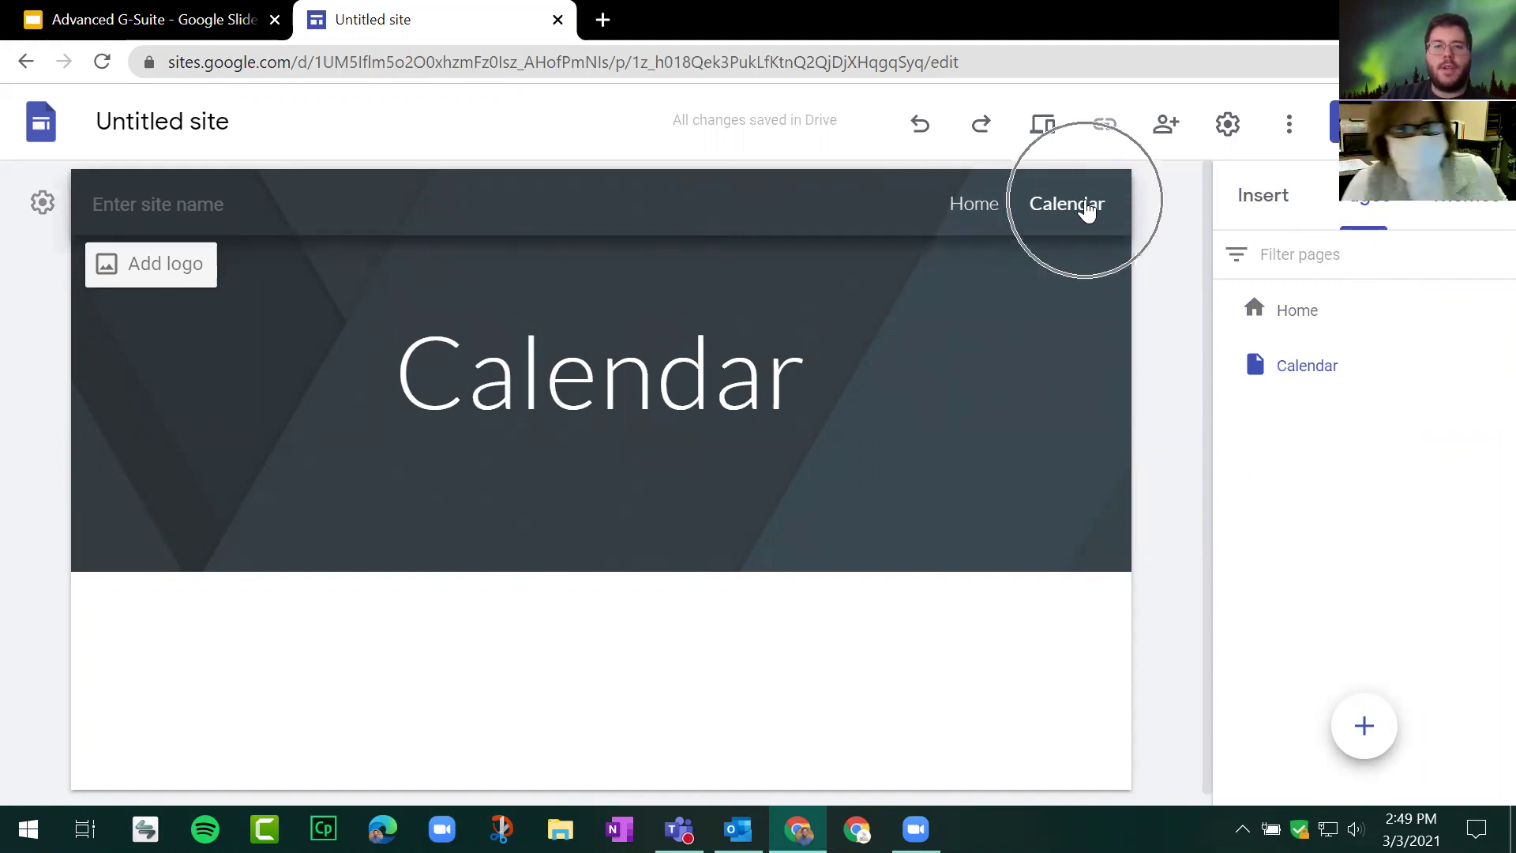
{"action": "left_click", "coordinate": [956, 211]}
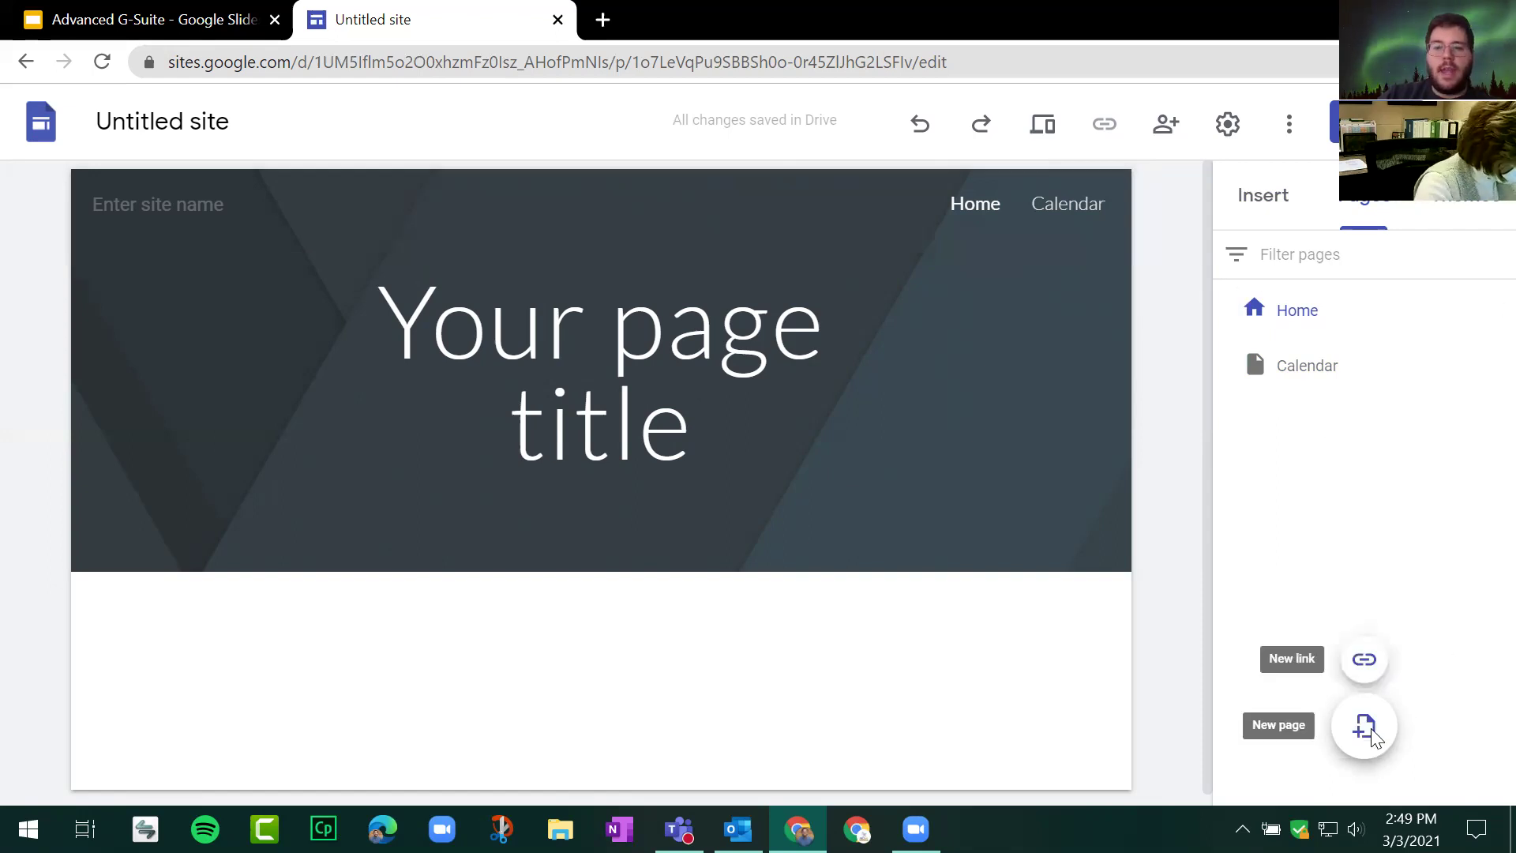
Step: Create a 'Contact' page and nest the Calendar page under it
{"action": "left_click", "coordinate": [1366, 726]}
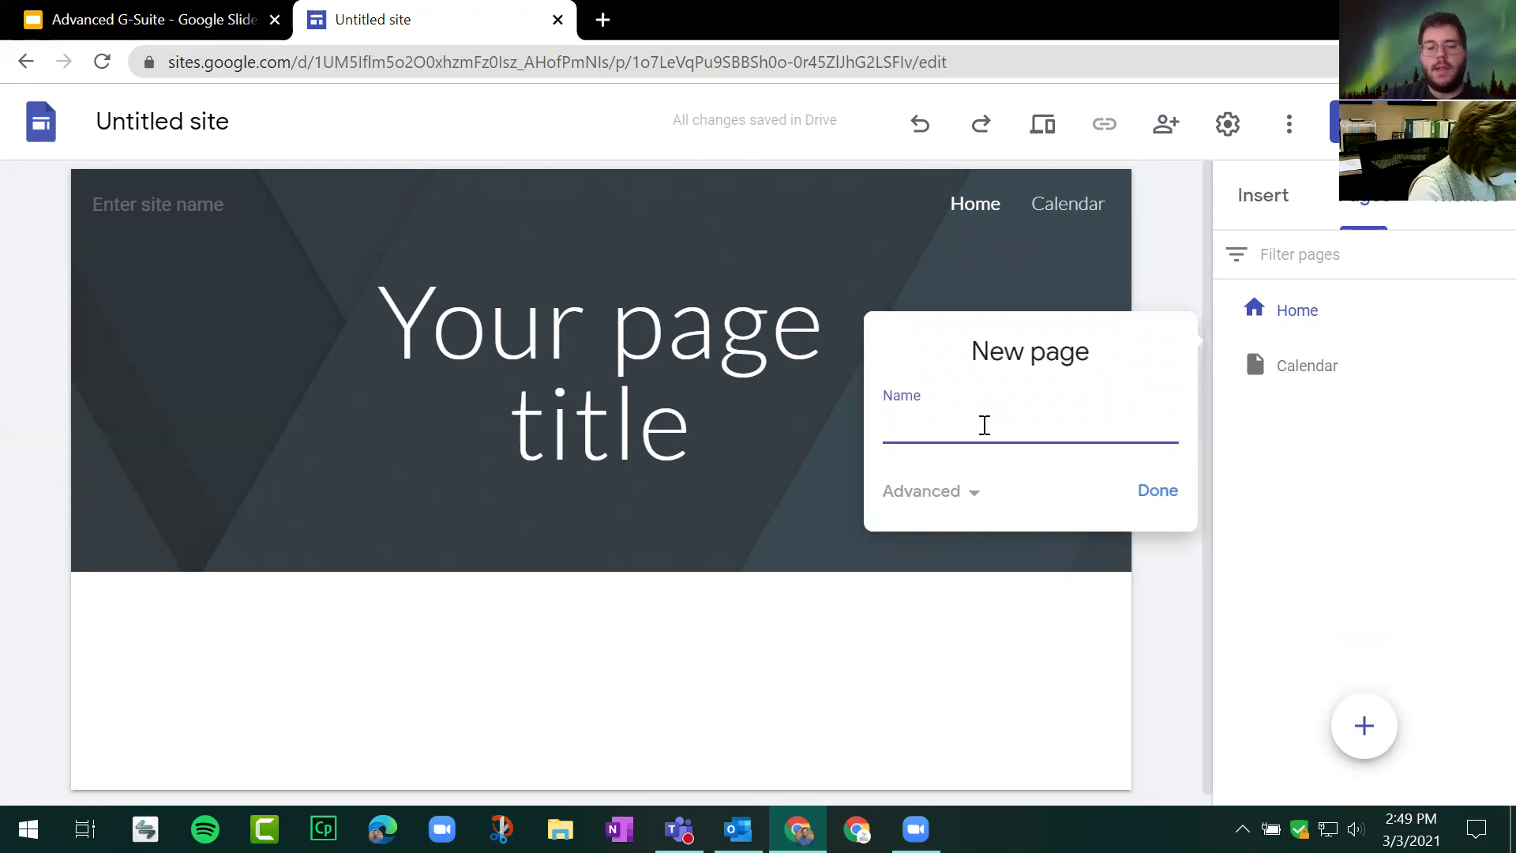
{"action": "type", "text": "Contact"}
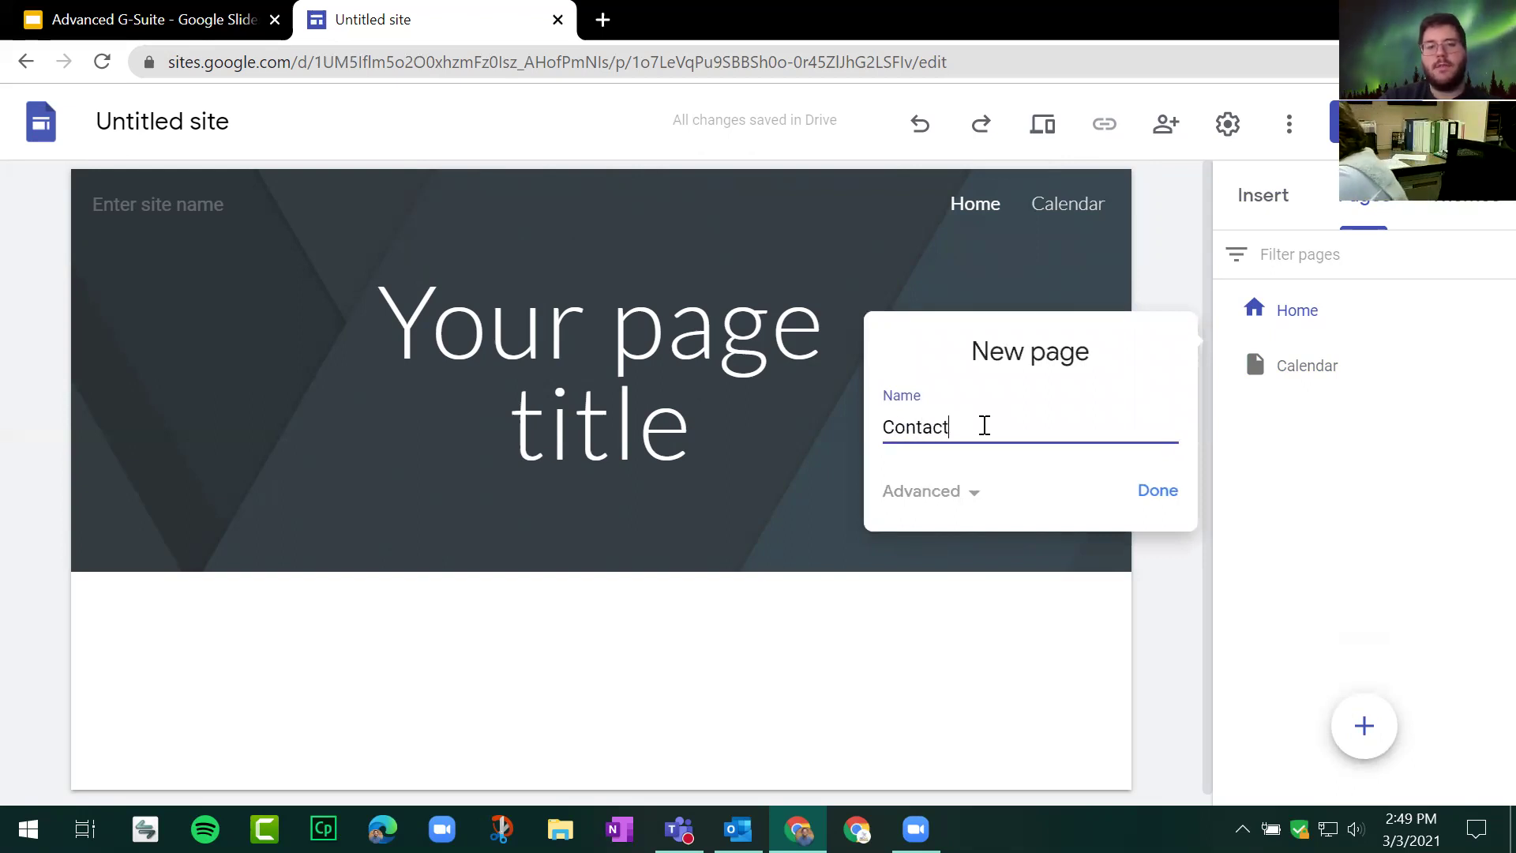
{"action": "key", "text": "Return"}
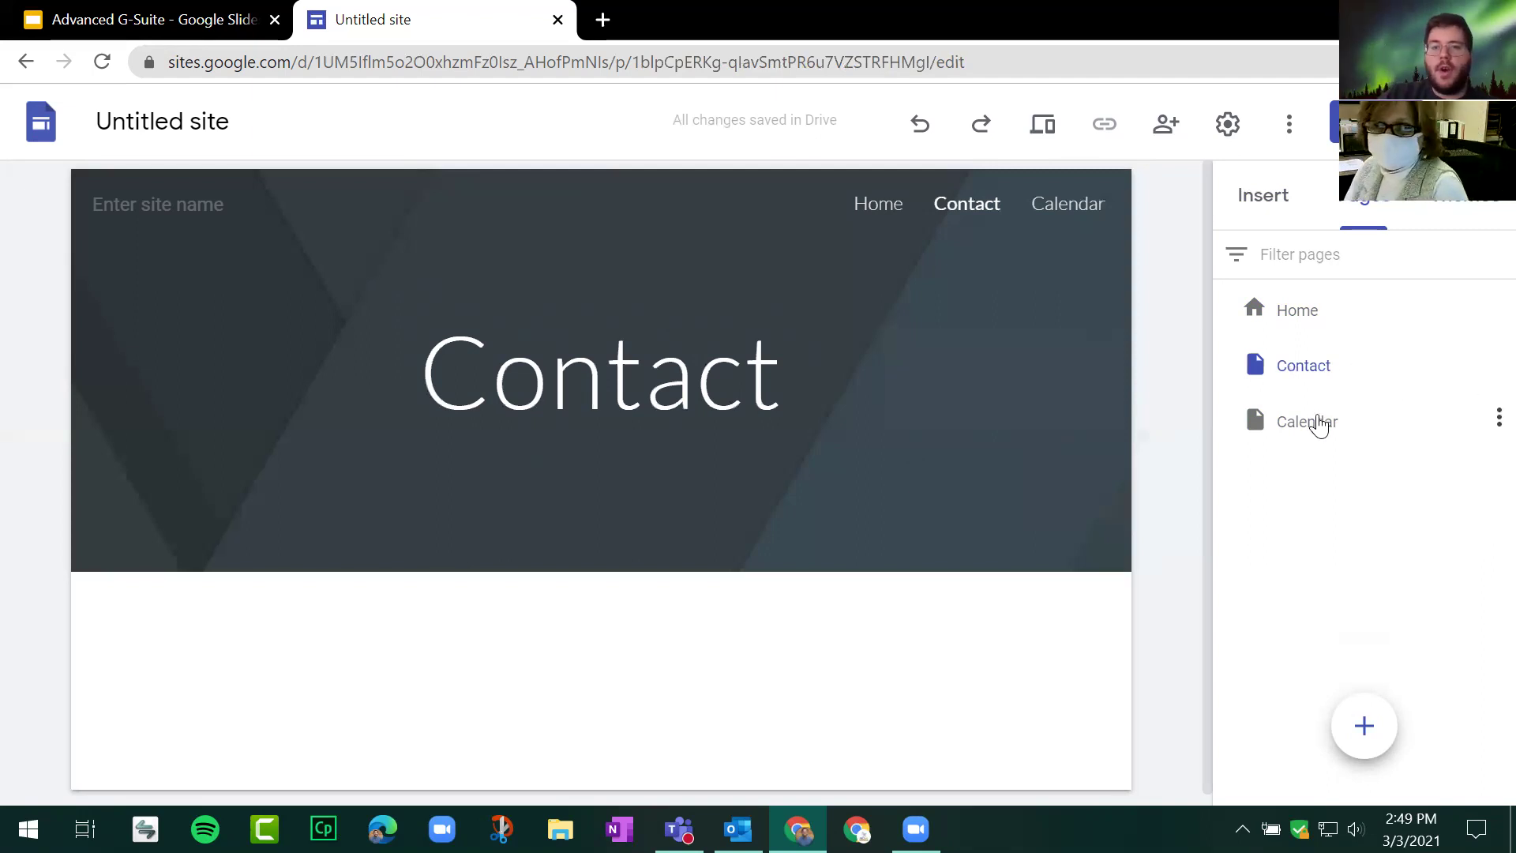
{"action": "left_click", "coordinate": [1311, 430]}
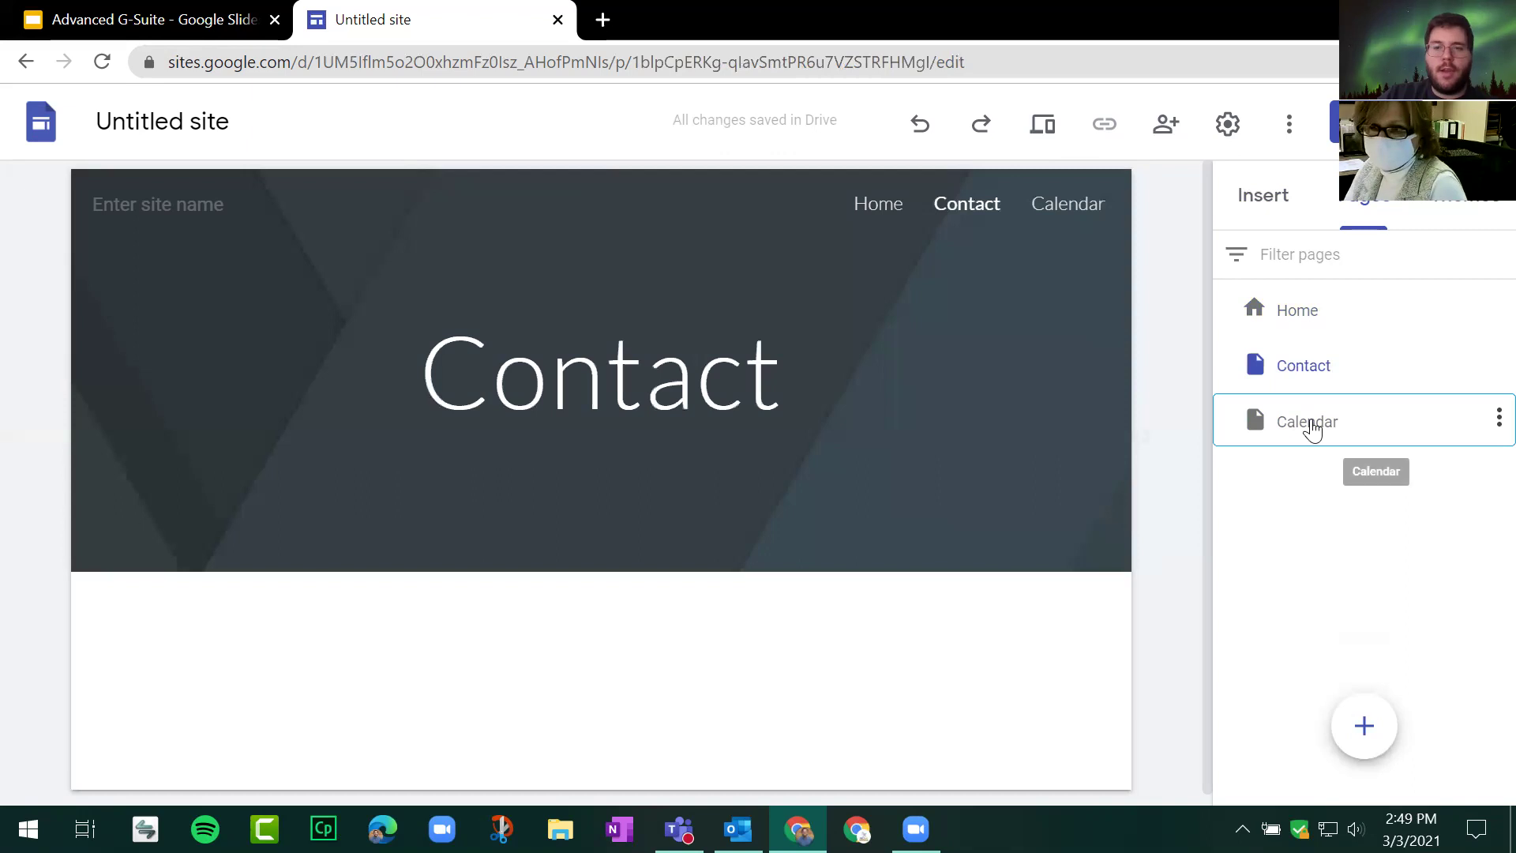
{"action": "left_click_drag", "start_coordinate": [1312, 430], "coordinate": [1317, 380]}
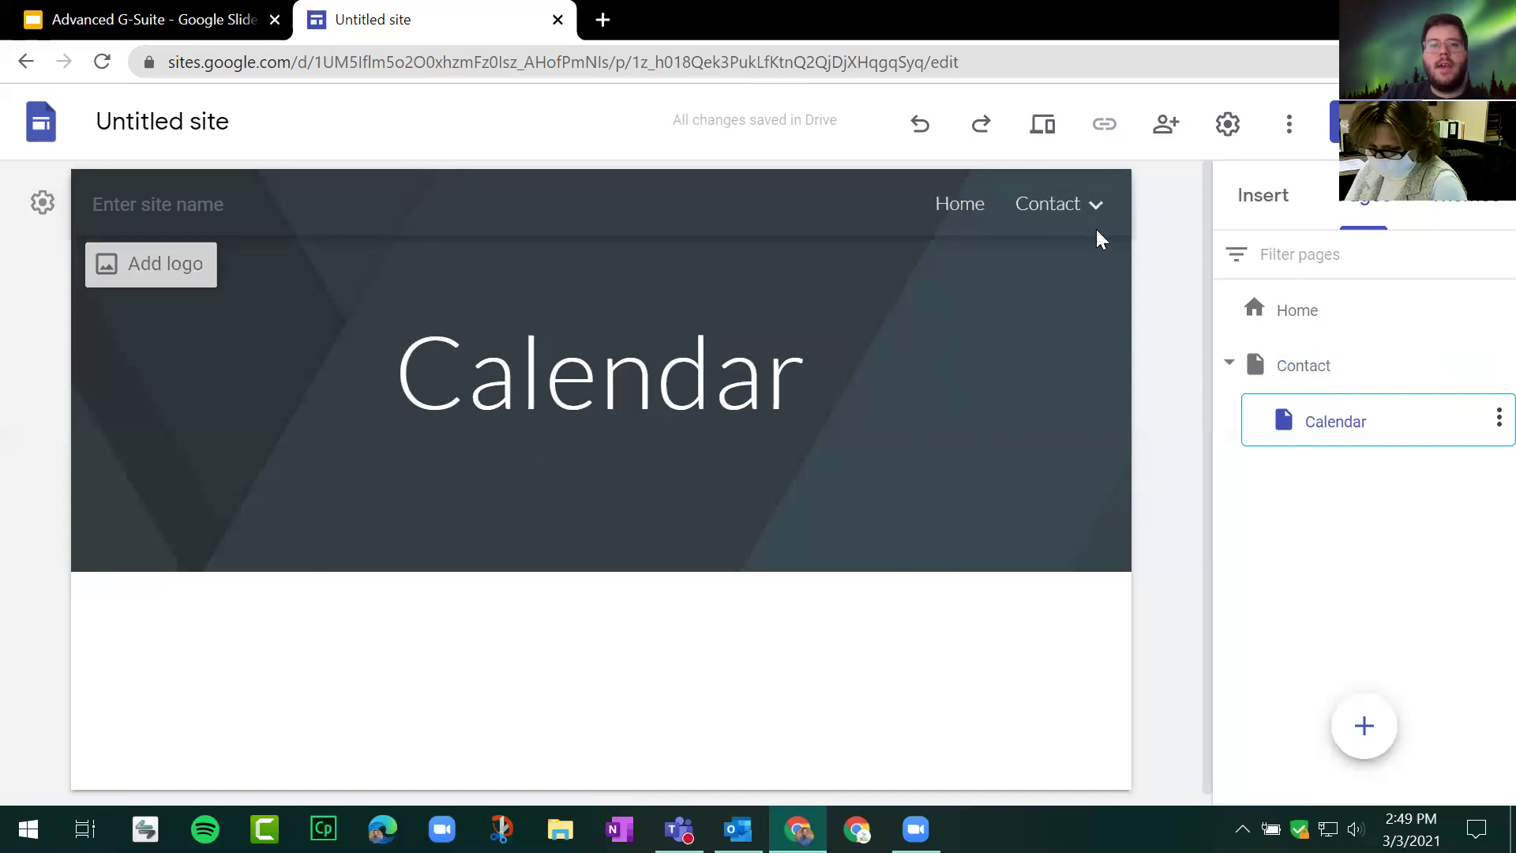
Step: Check Calendar in the Contact dropdown of the site navigation, then return to the presentation
{"action": "left_click", "coordinate": [1047, 225]}
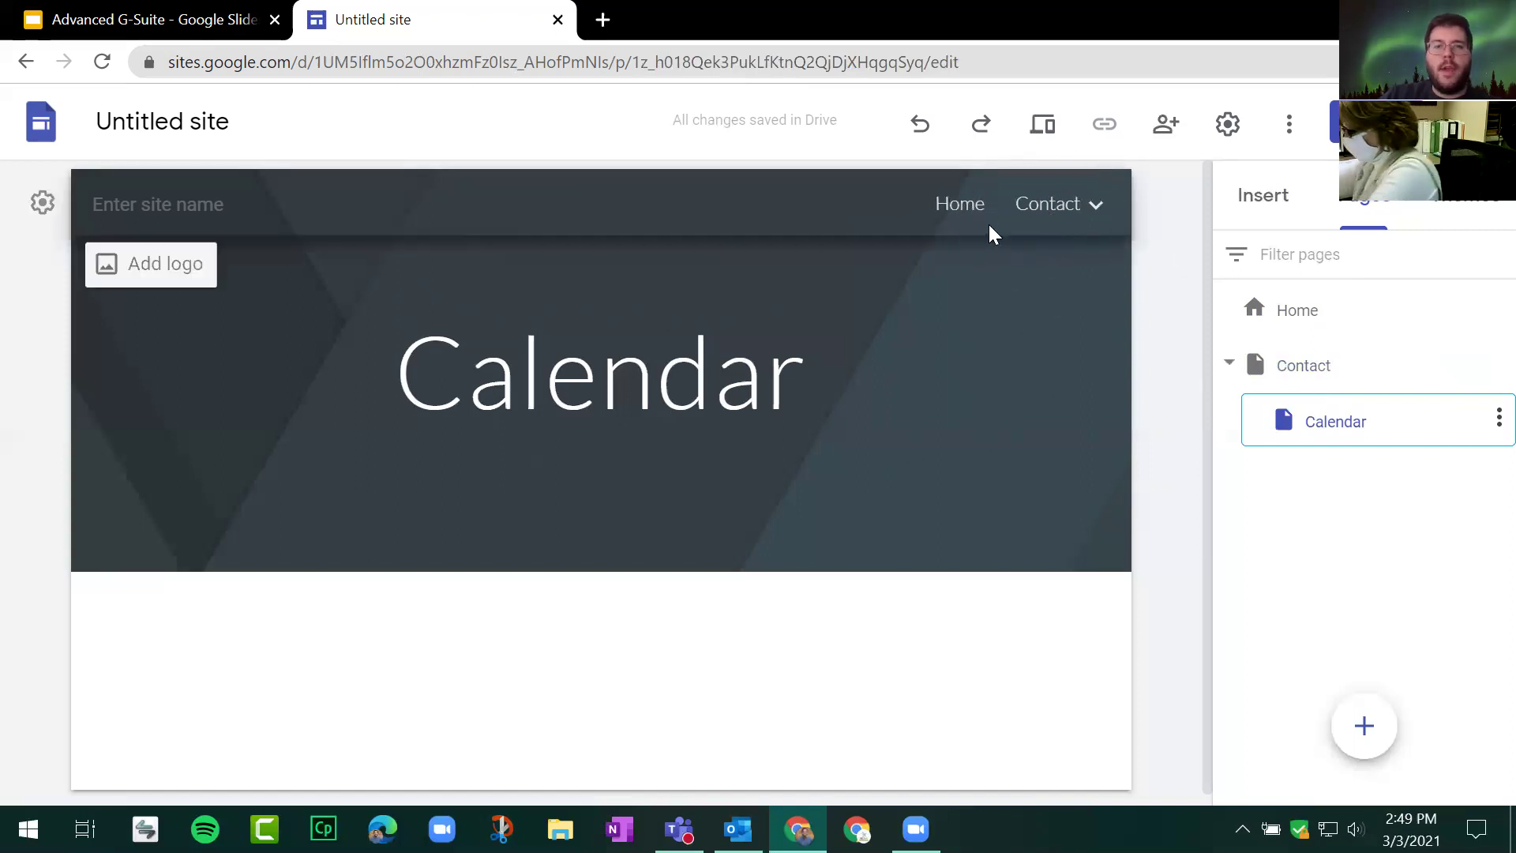
{"action": "left_click", "coordinate": [1059, 215]}
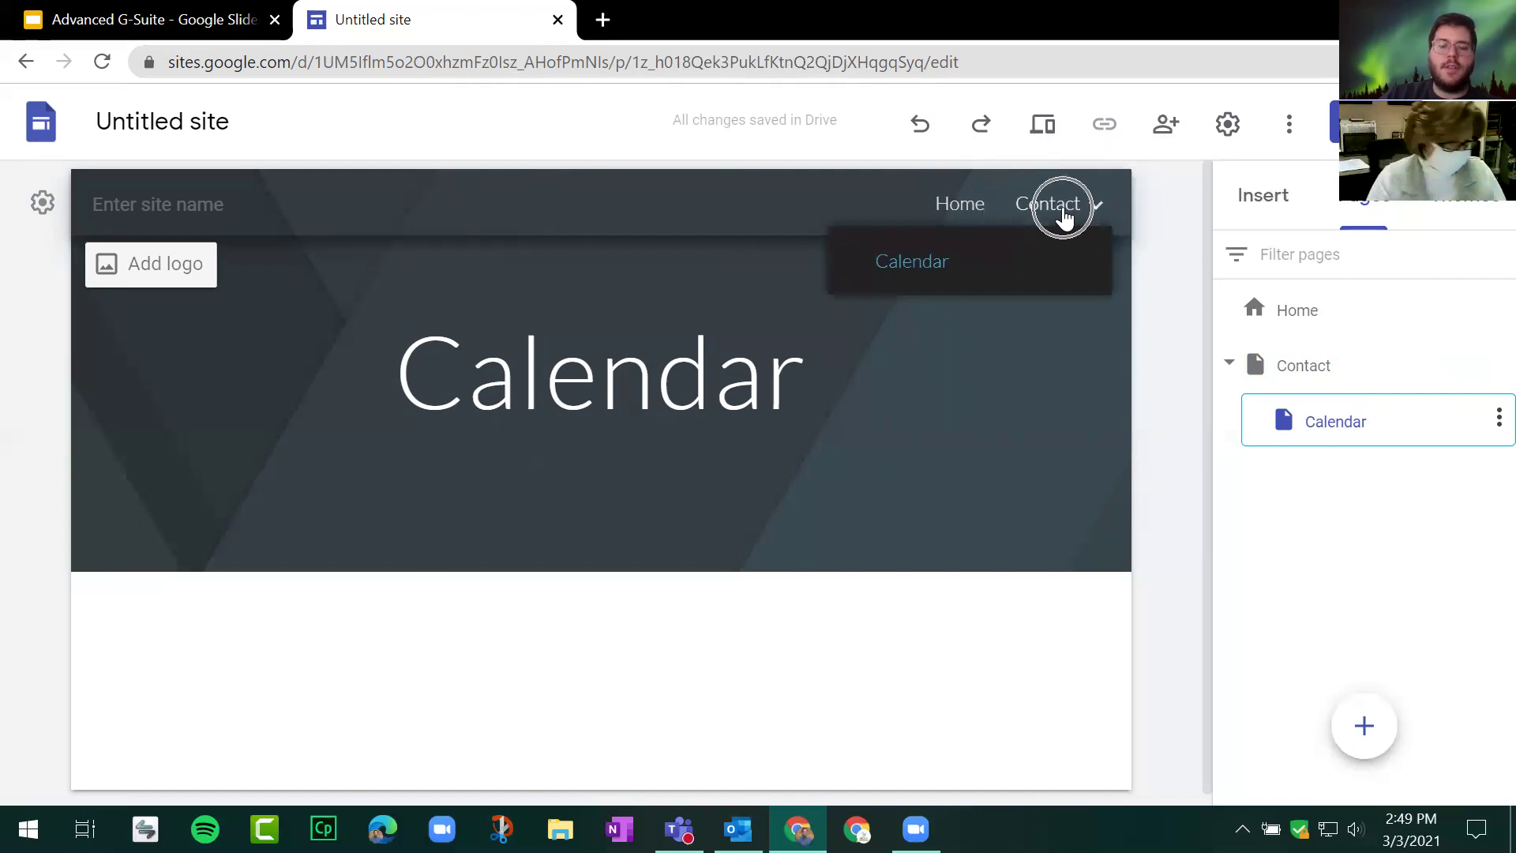
{"action": "left_click", "coordinate": [942, 271]}
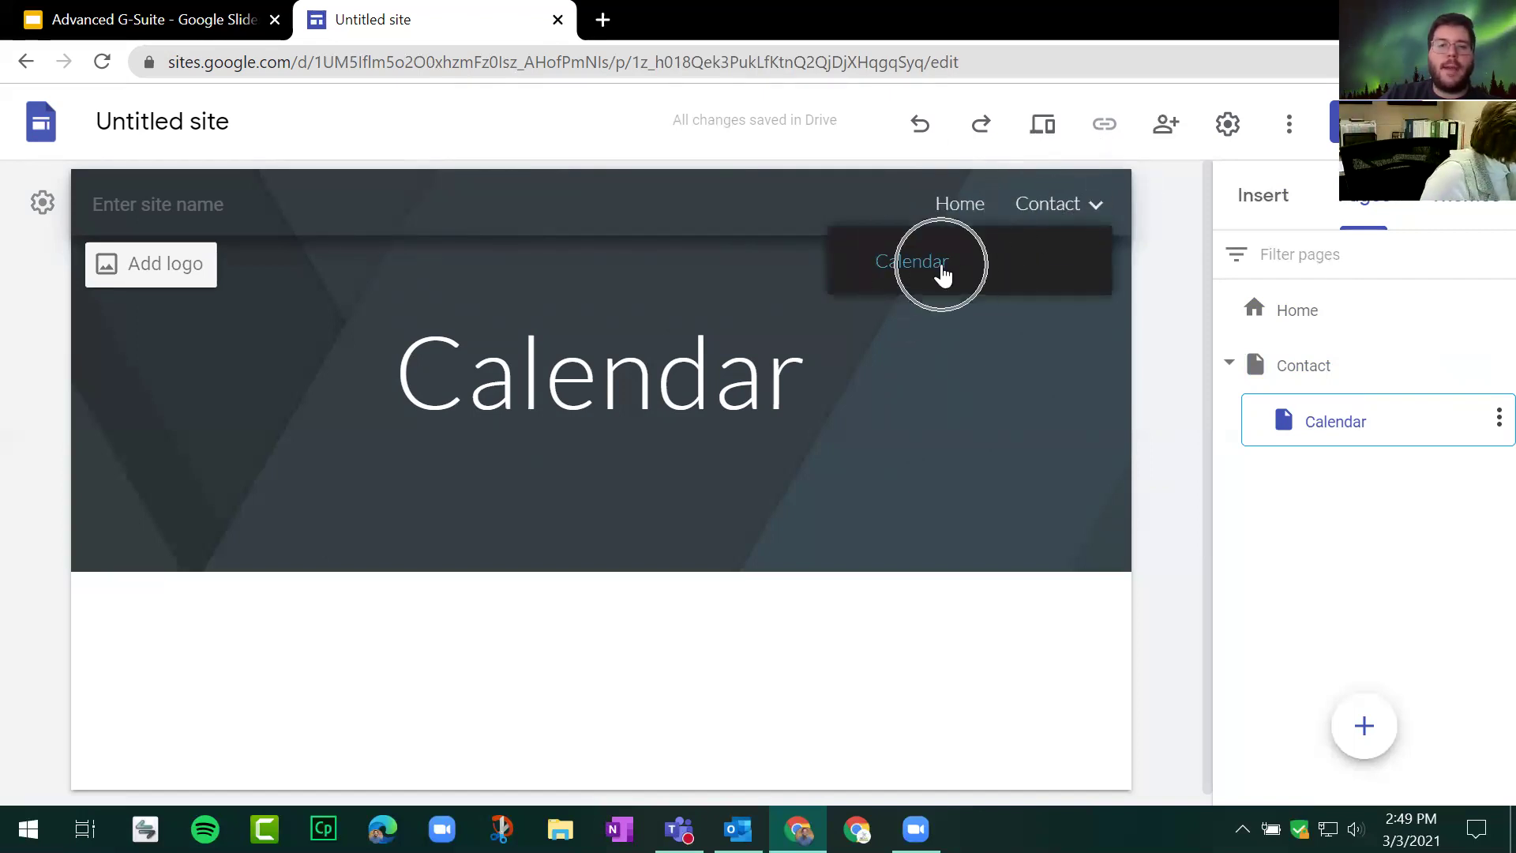
{"action": "left_click", "coordinate": [942, 271]}
{"action": "left_click", "coordinate": [942, 271]}
{"action": "left_click", "coordinate": [943, 271]}
{"action": "left_click", "coordinate": [1046, 403]}
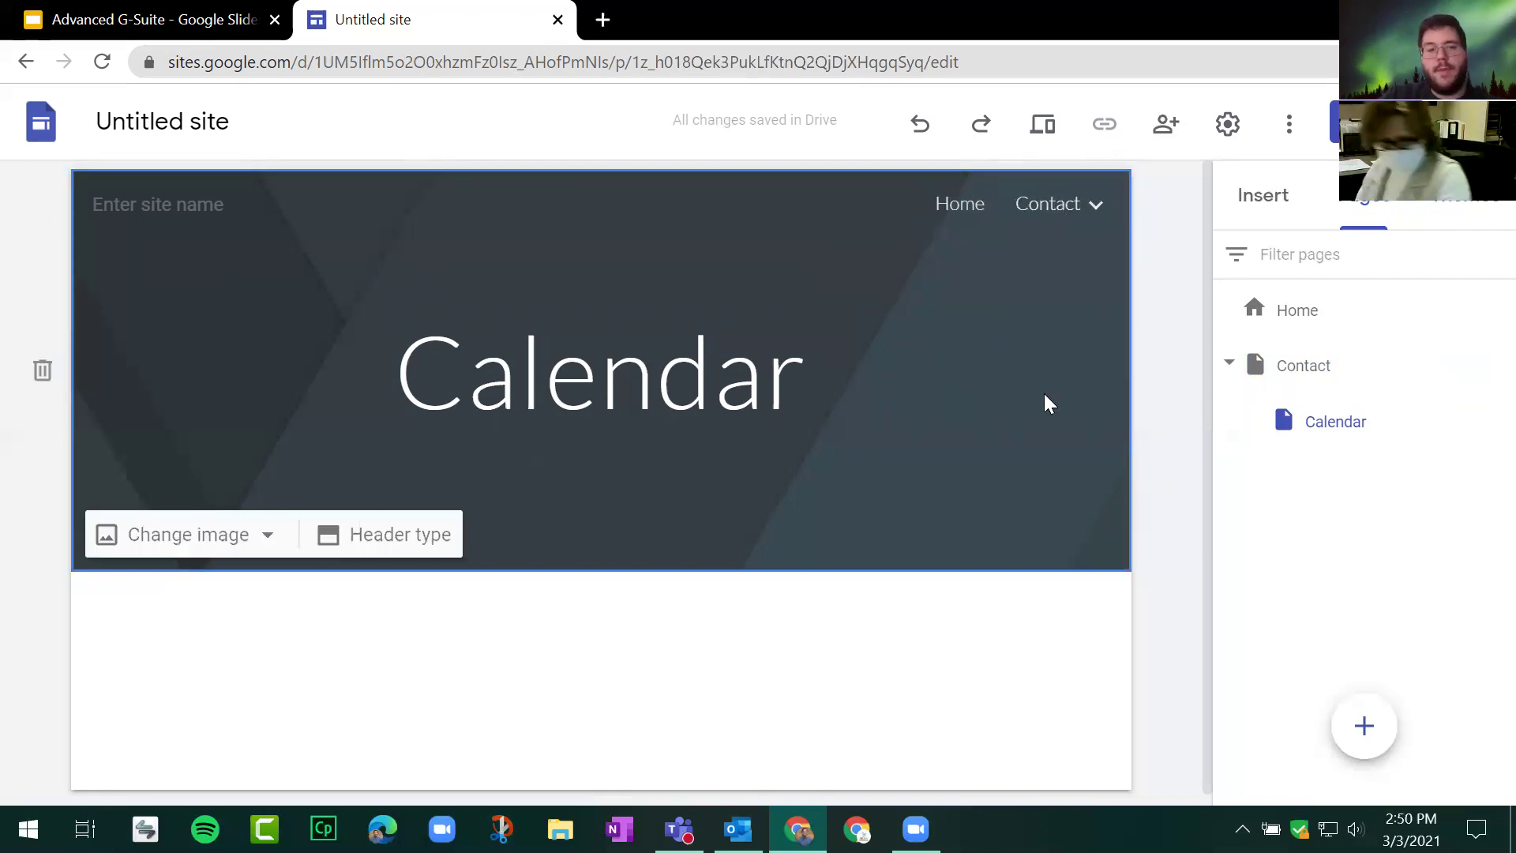
{"action": "left_click", "coordinate": [118, 17]}
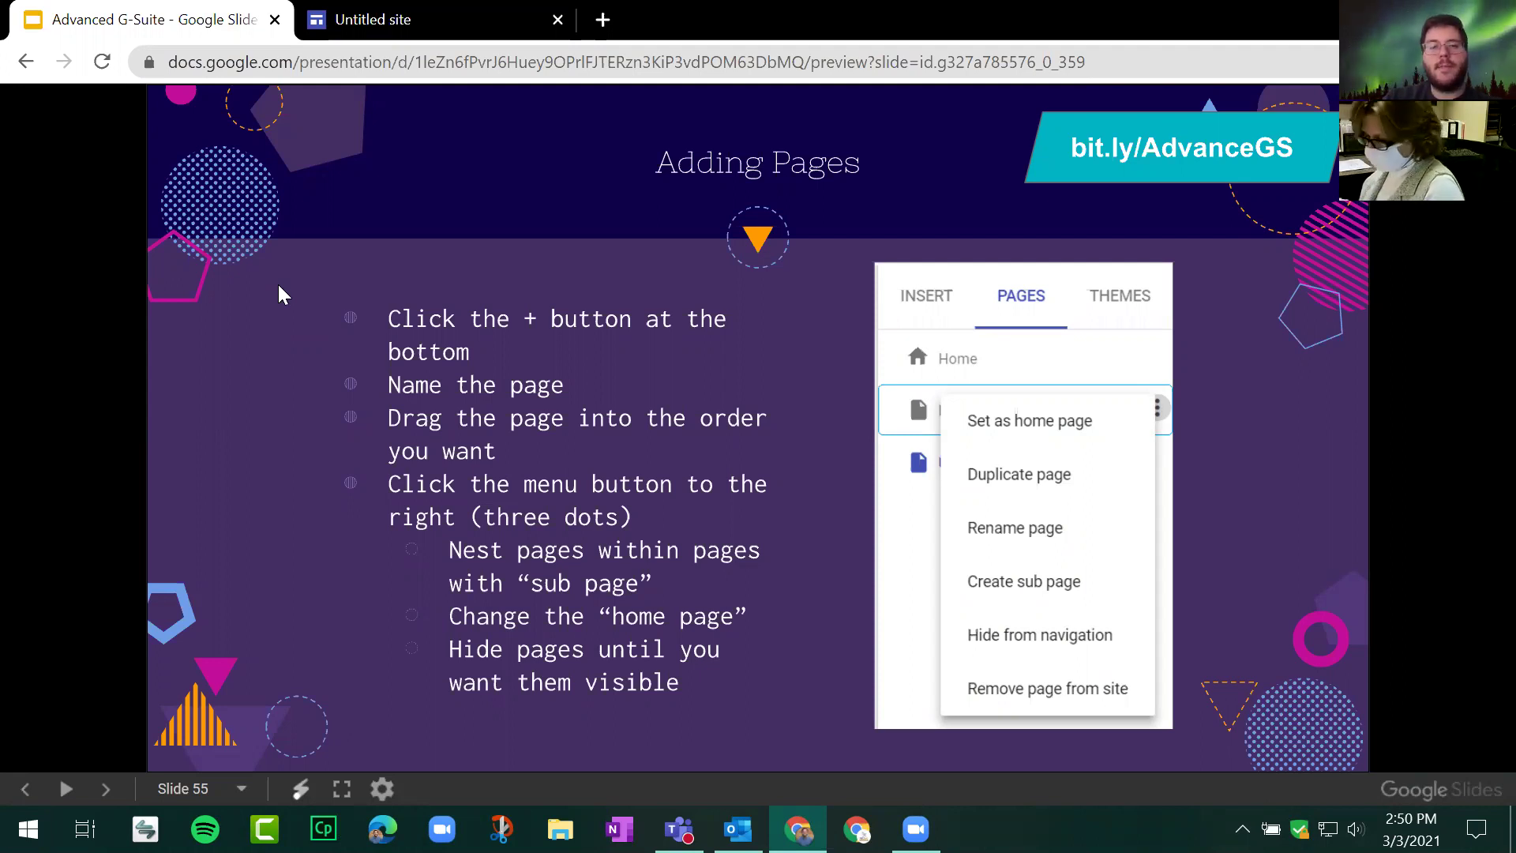
Step: Advance to slide 56, 'Embedding vs Linking Websites', and return to the site editor
{"action": "key", "text": "Right"}
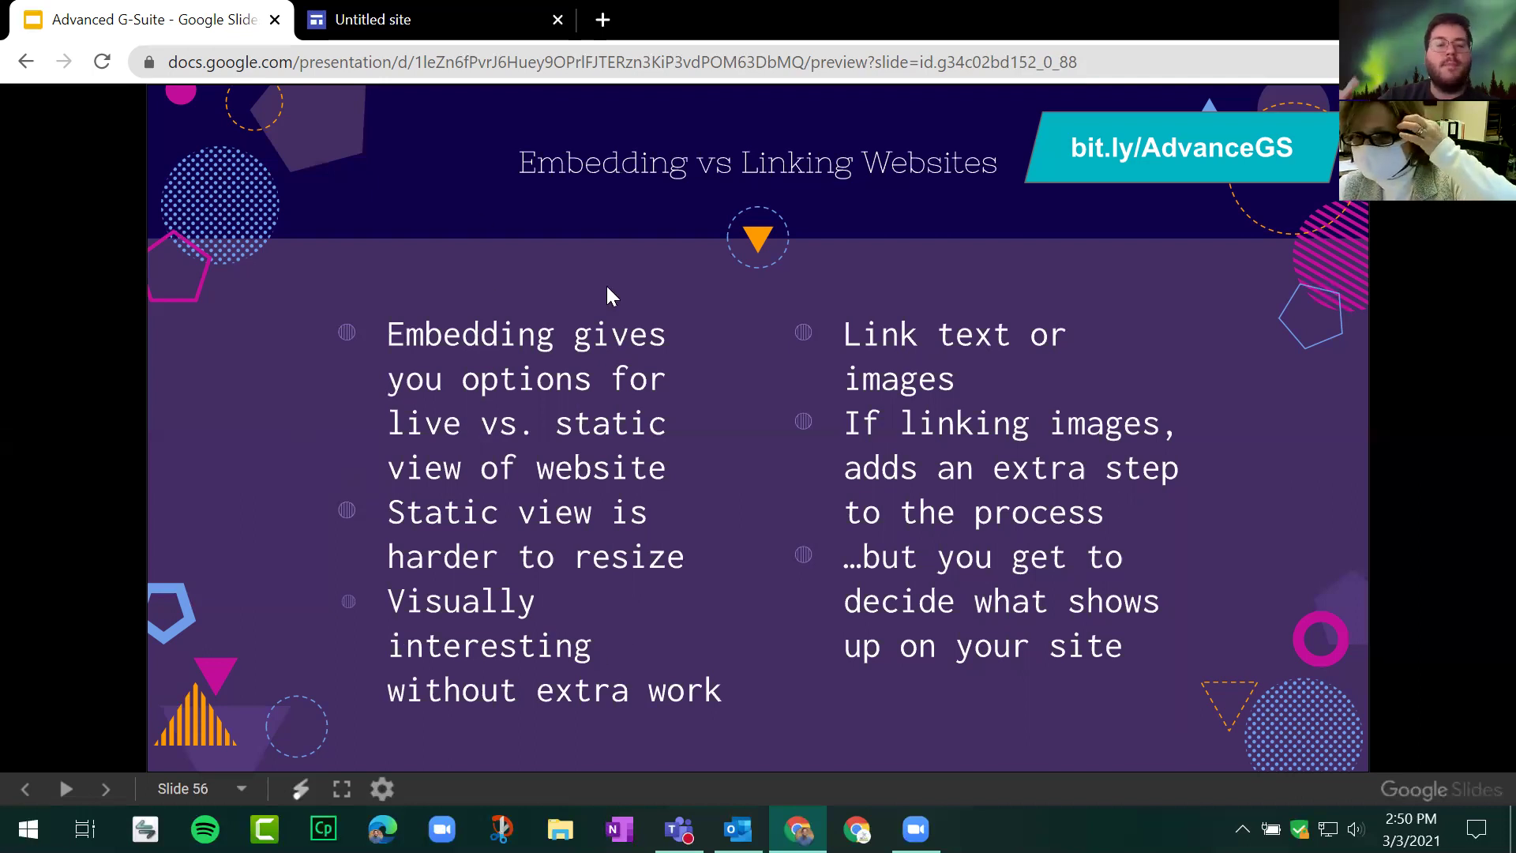
{"action": "left_click", "coordinate": [458, 18]}
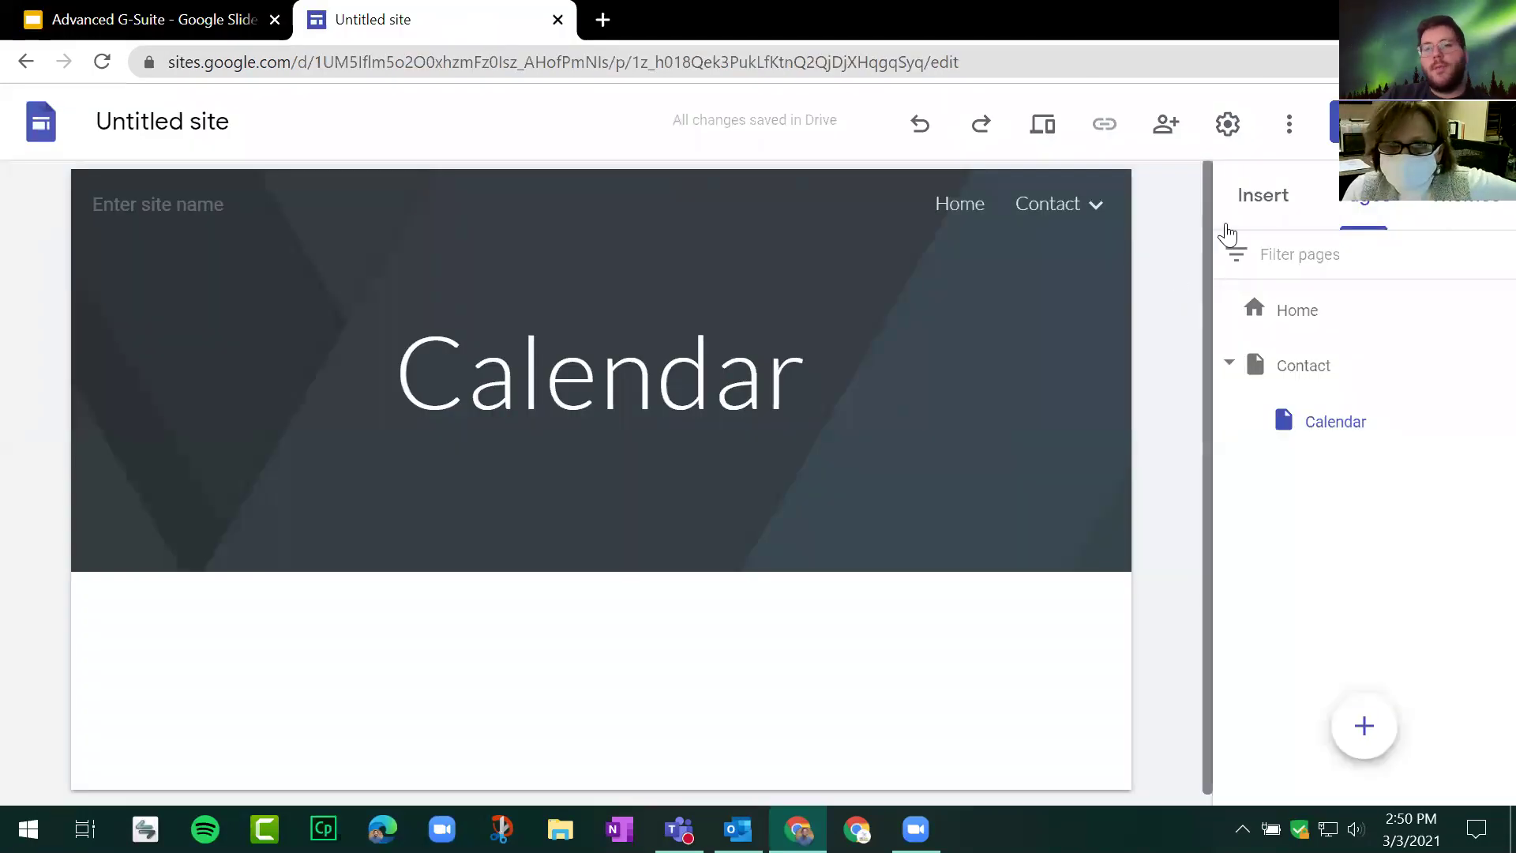
Step: Choose Embed from the Insert panel on the Calendar page
{"action": "left_click", "coordinate": [1261, 195]}
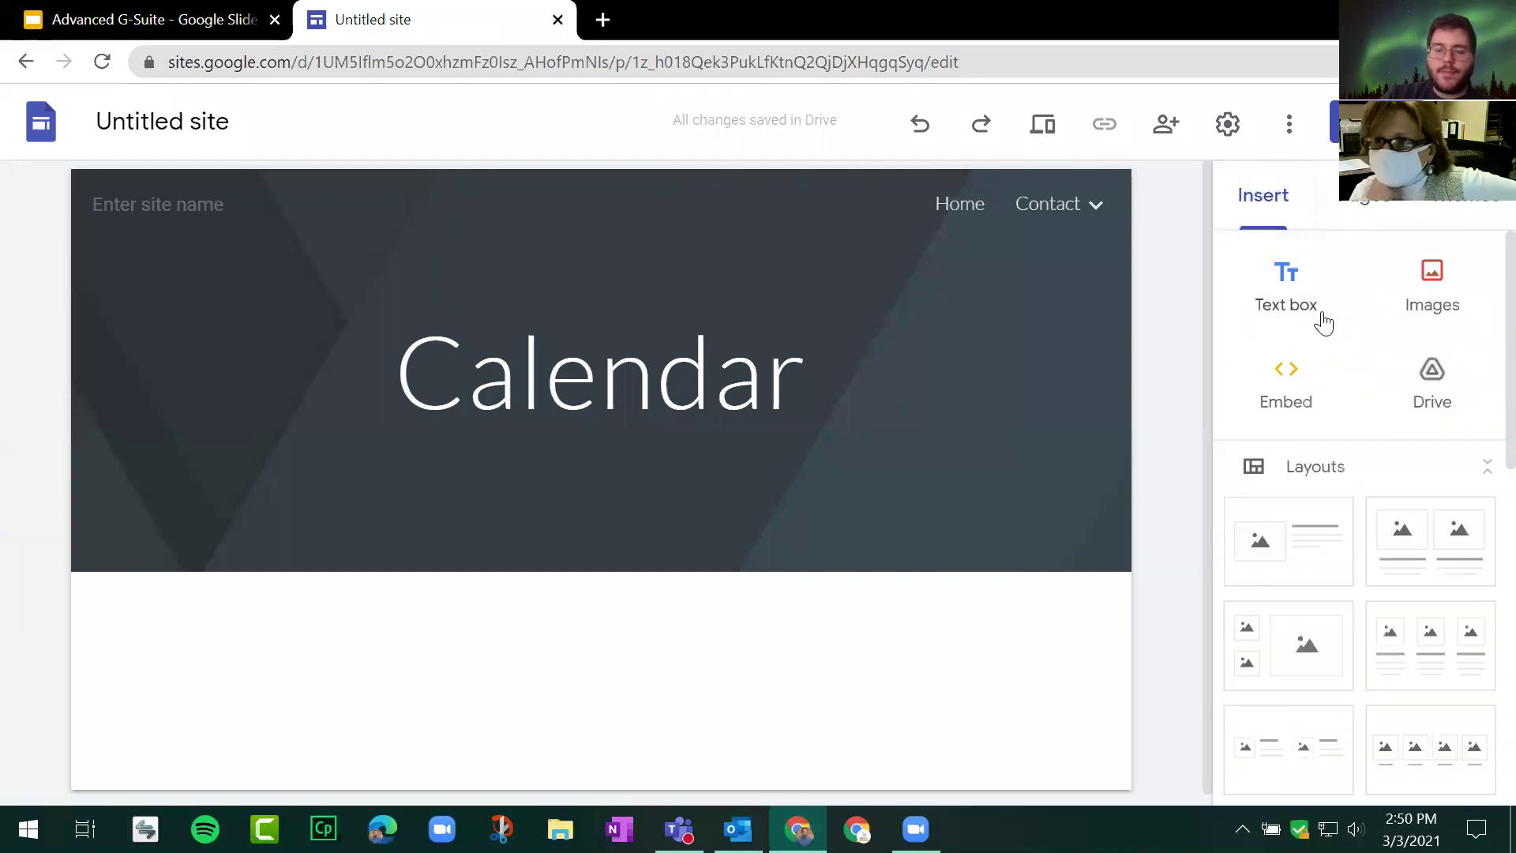
{"action": "left_click", "coordinate": [1288, 406]}
{"action": "left_click", "coordinate": [1287, 405]}
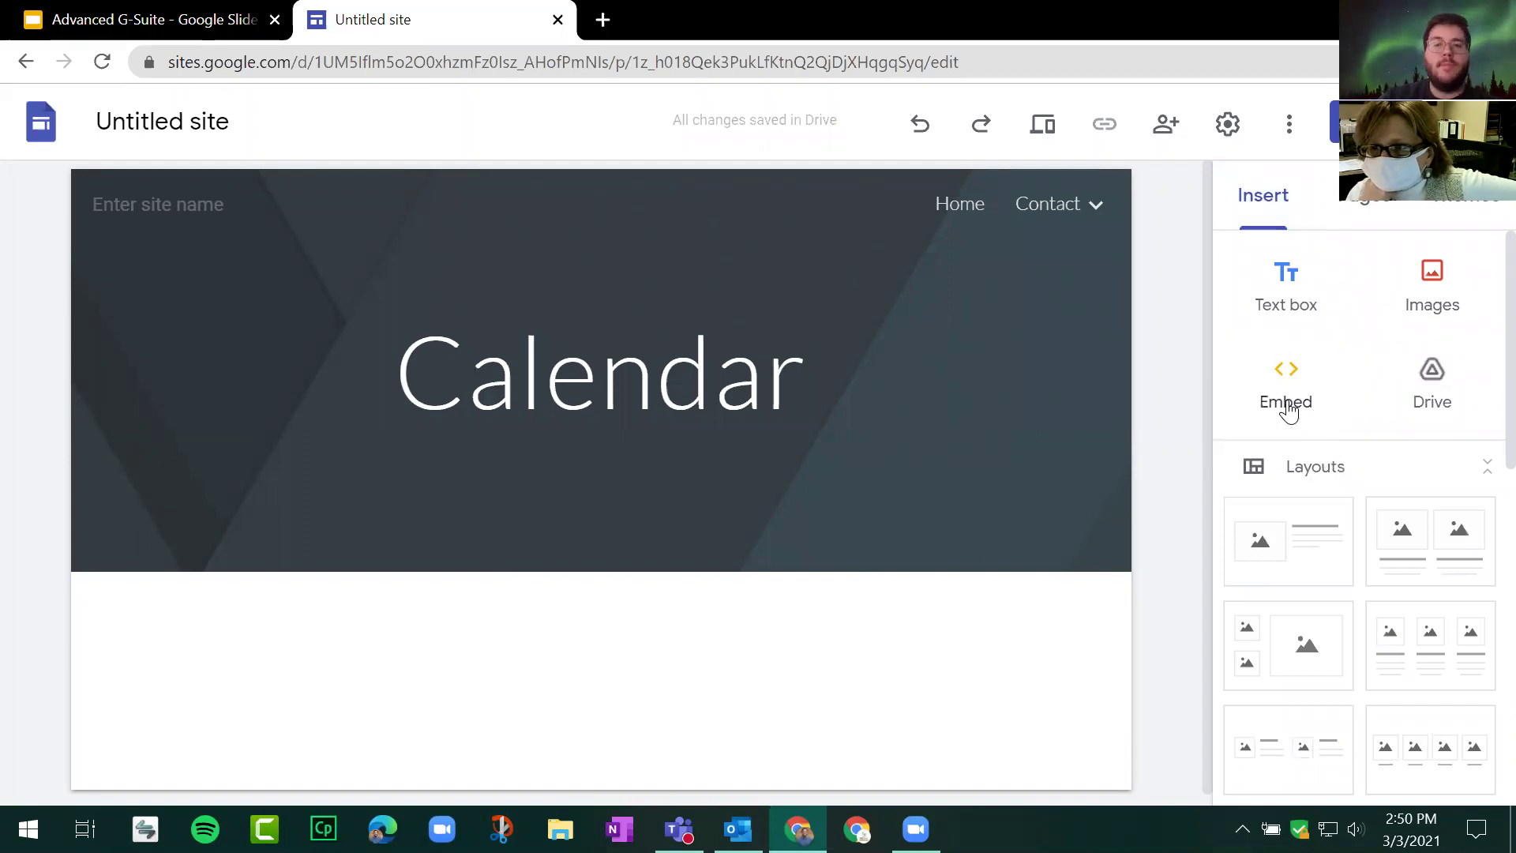
Step: Load the Padlet dashboard in a new browser tab
{"action": "left_click", "coordinate": [610, 25]}
{"action": "type", "text": "pad"}
{"action": "key", "text": "Return"}
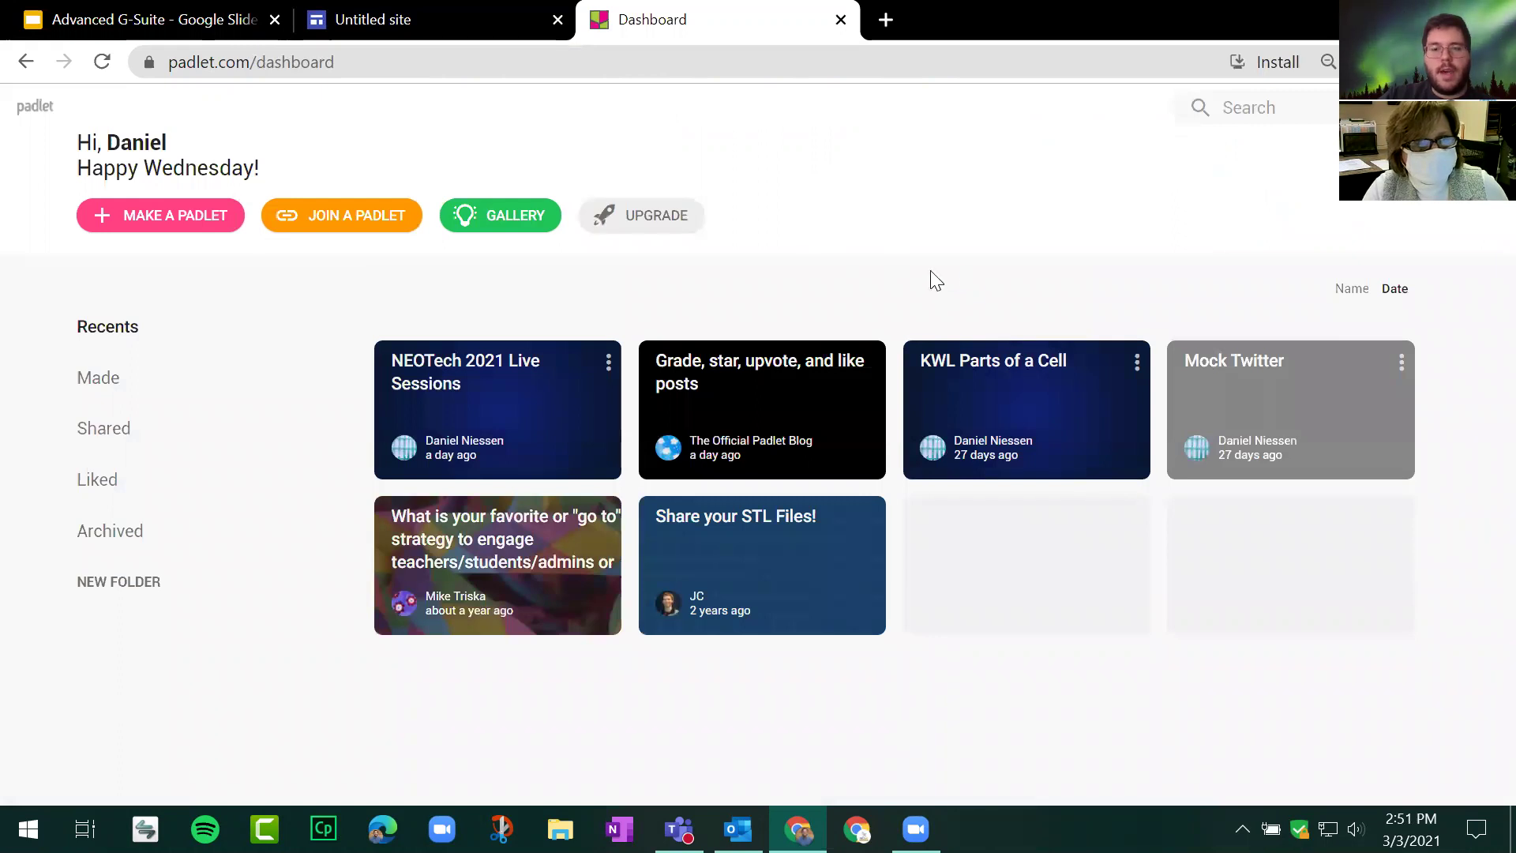
Step: Copy the 'KWL Parts of a Cell' board's website embed code from its Share options
{"action": "left_click", "coordinate": [996, 365]}
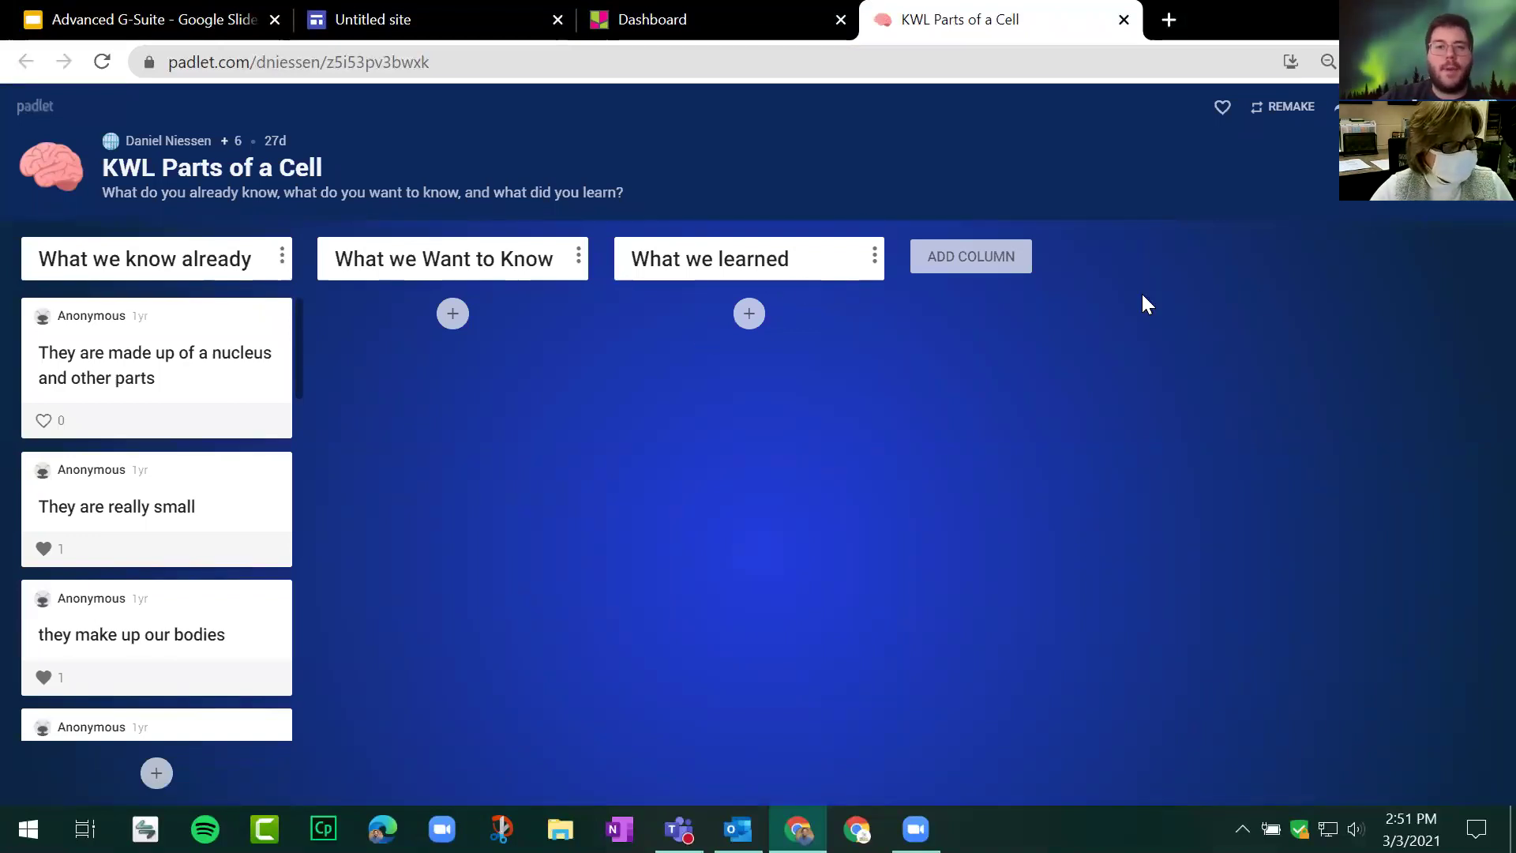
{"action": "left_click", "coordinate": [1343, 105]}
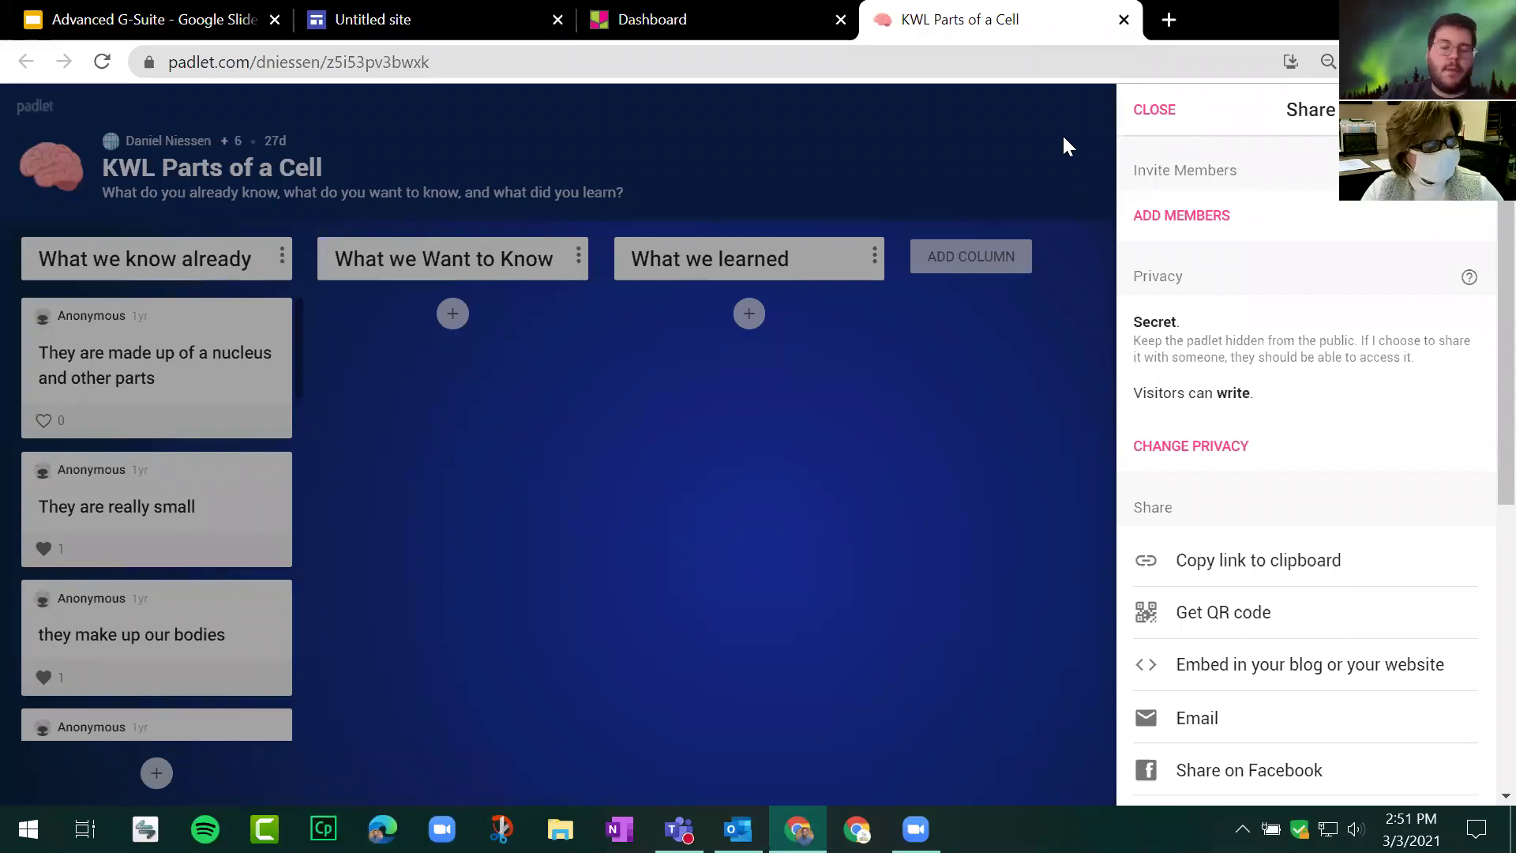
{"action": "scroll", "coordinate": [1320, 317], "scroll_direction": "down", "scroll_amount": 3}
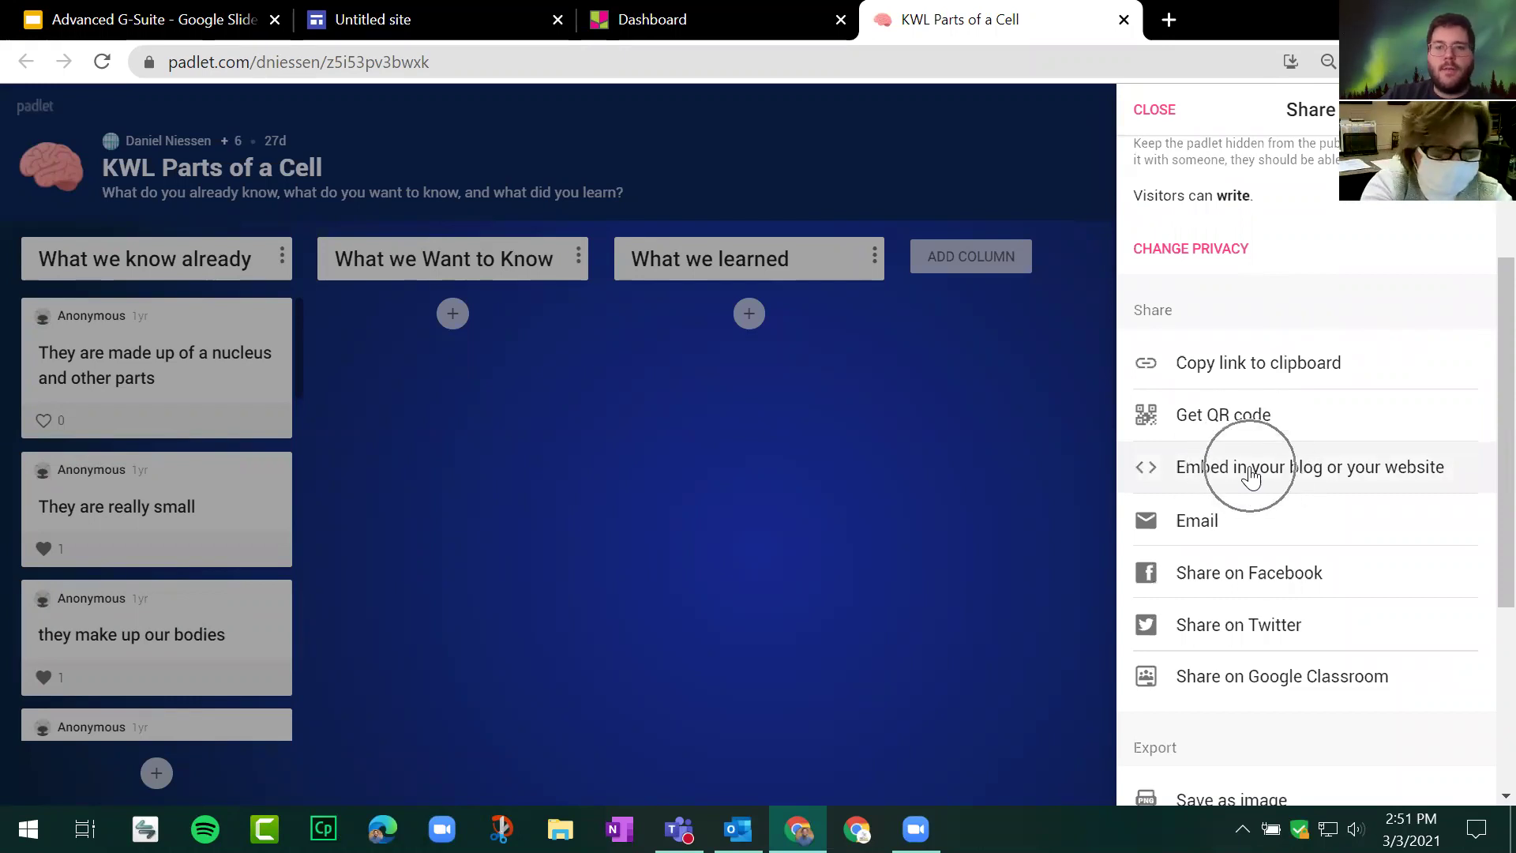
{"action": "left_click", "coordinate": [1252, 476]}
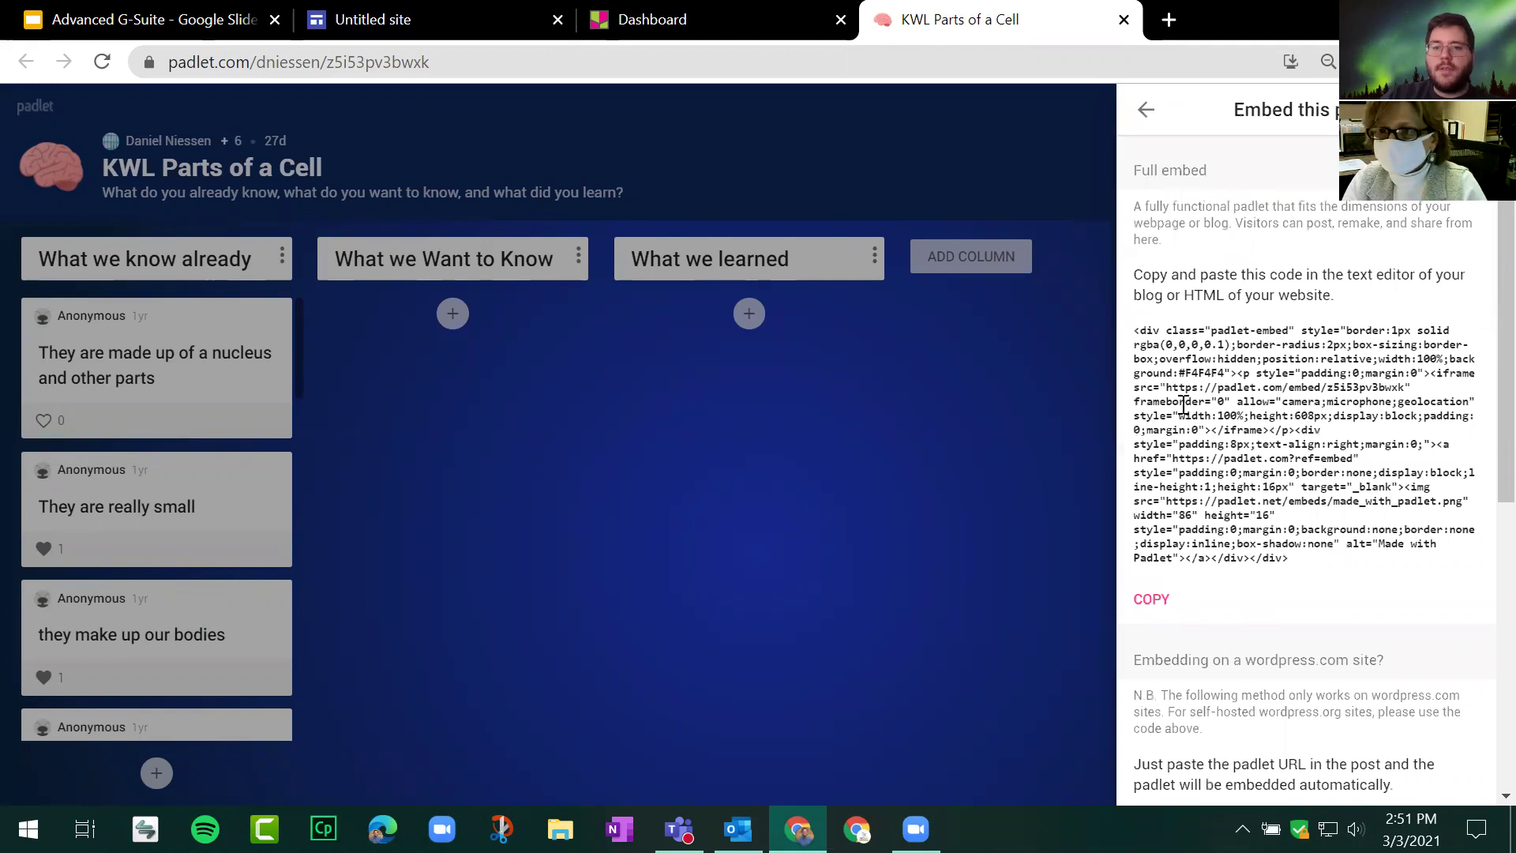
{"action": "mouse_move", "coordinate": [1137, 330]}
{"action": "left_mouse_down"}
{"action": "mouse_move", "coordinate": [1216, 388]}
{"action": "mouse_move", "coordinate": [1302, 494]}
{"action": "mouse_move", "coordinate": [1327, 575]}
{"action": "mouse_move", "coordinate": [1087, 401]}
{"action": "mouse_move", "coordinate": [1132, 330]}
{"action": "left_mouse_up"}
{"action": "left_click", "coordinate": [1315, 570]}
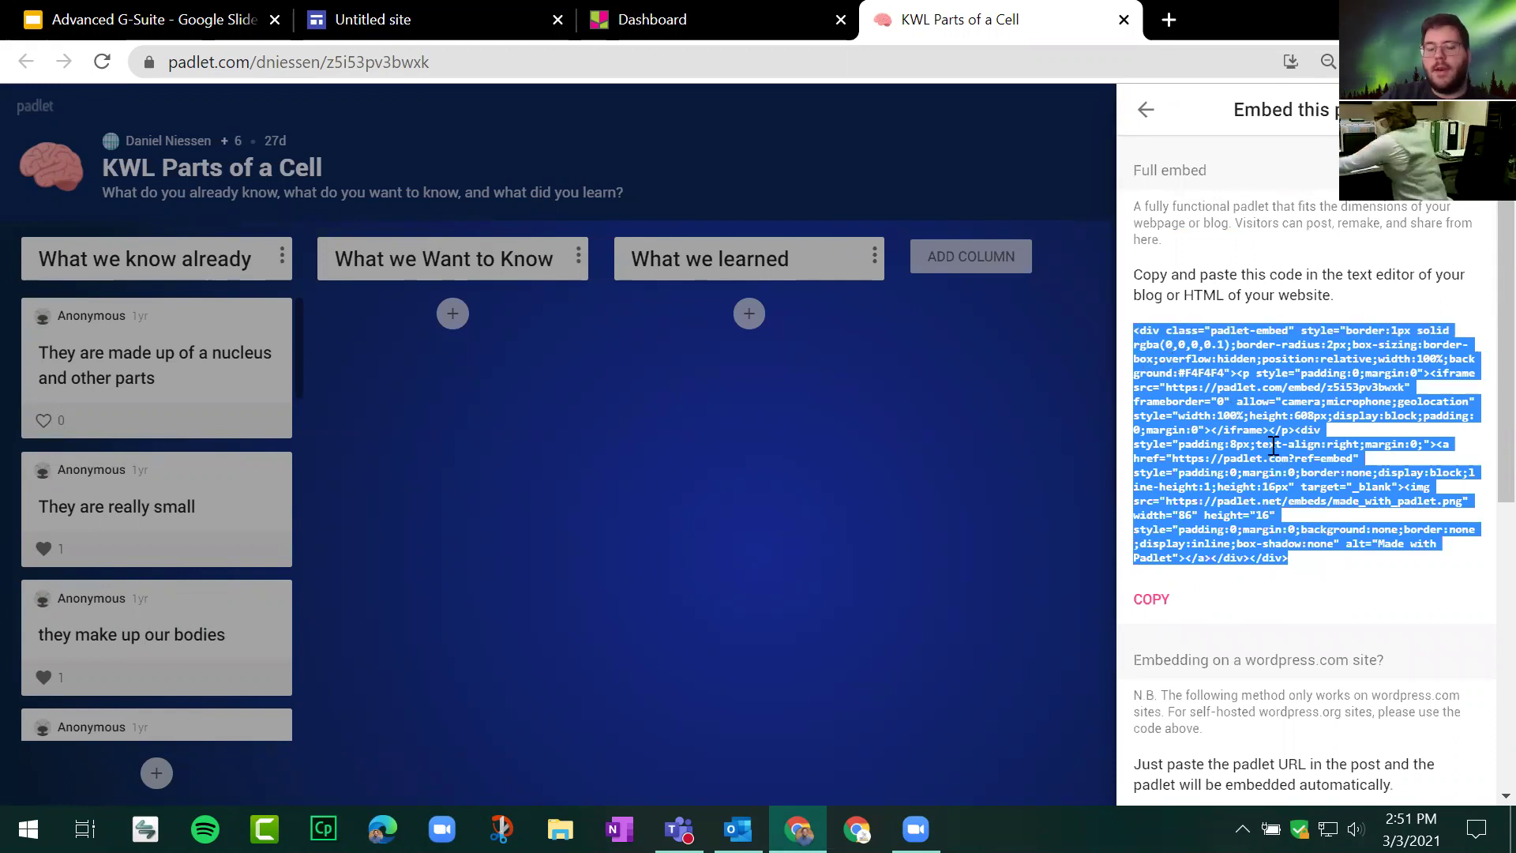
{"action": "left_click", "coordinate": [1306, 543]}
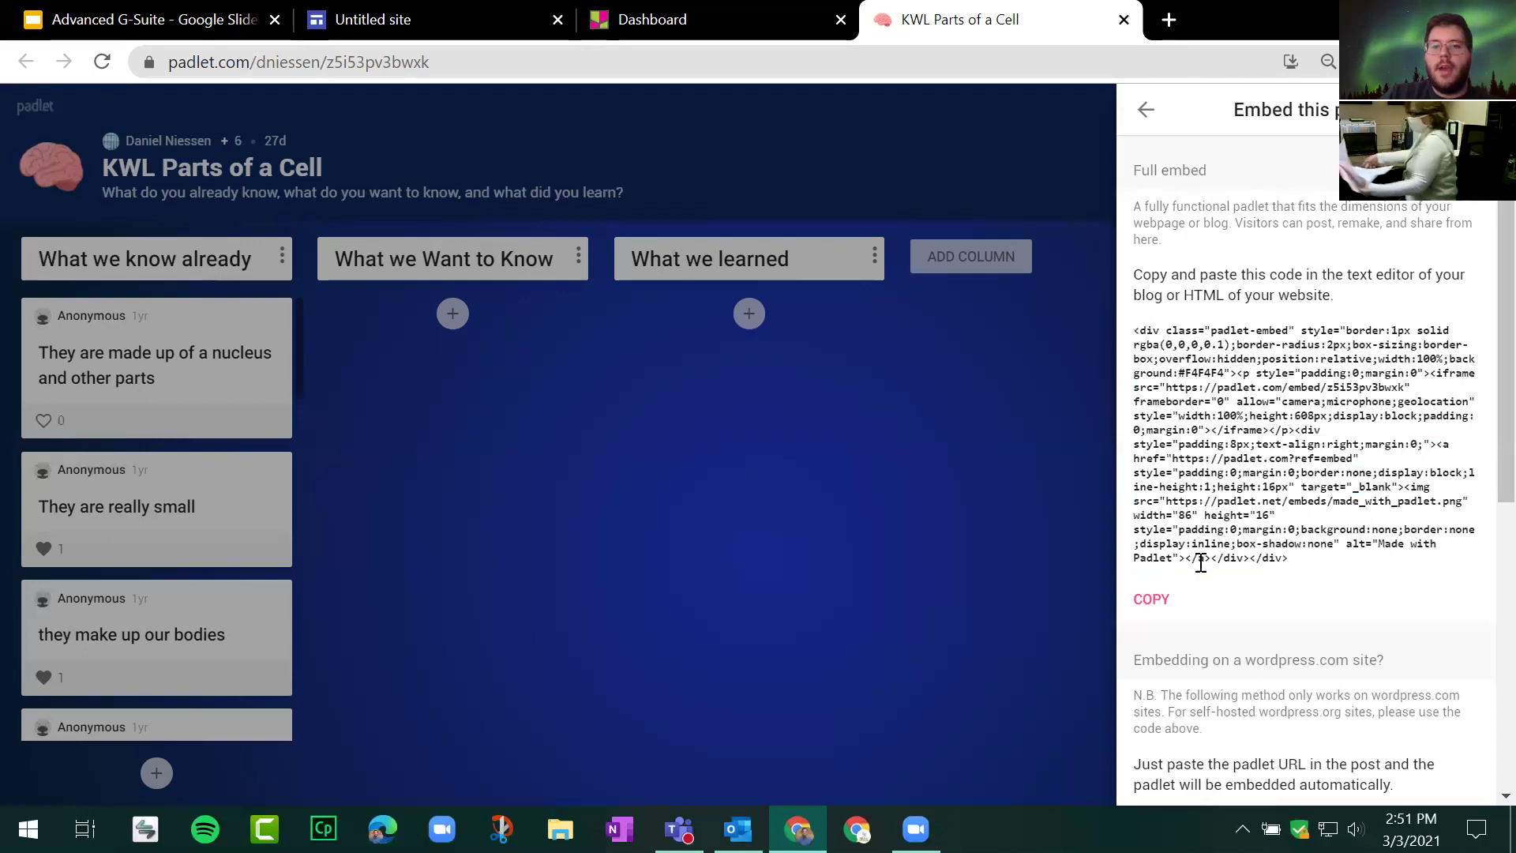
{"action": "left_click", "coordinate": [1168, 600]}
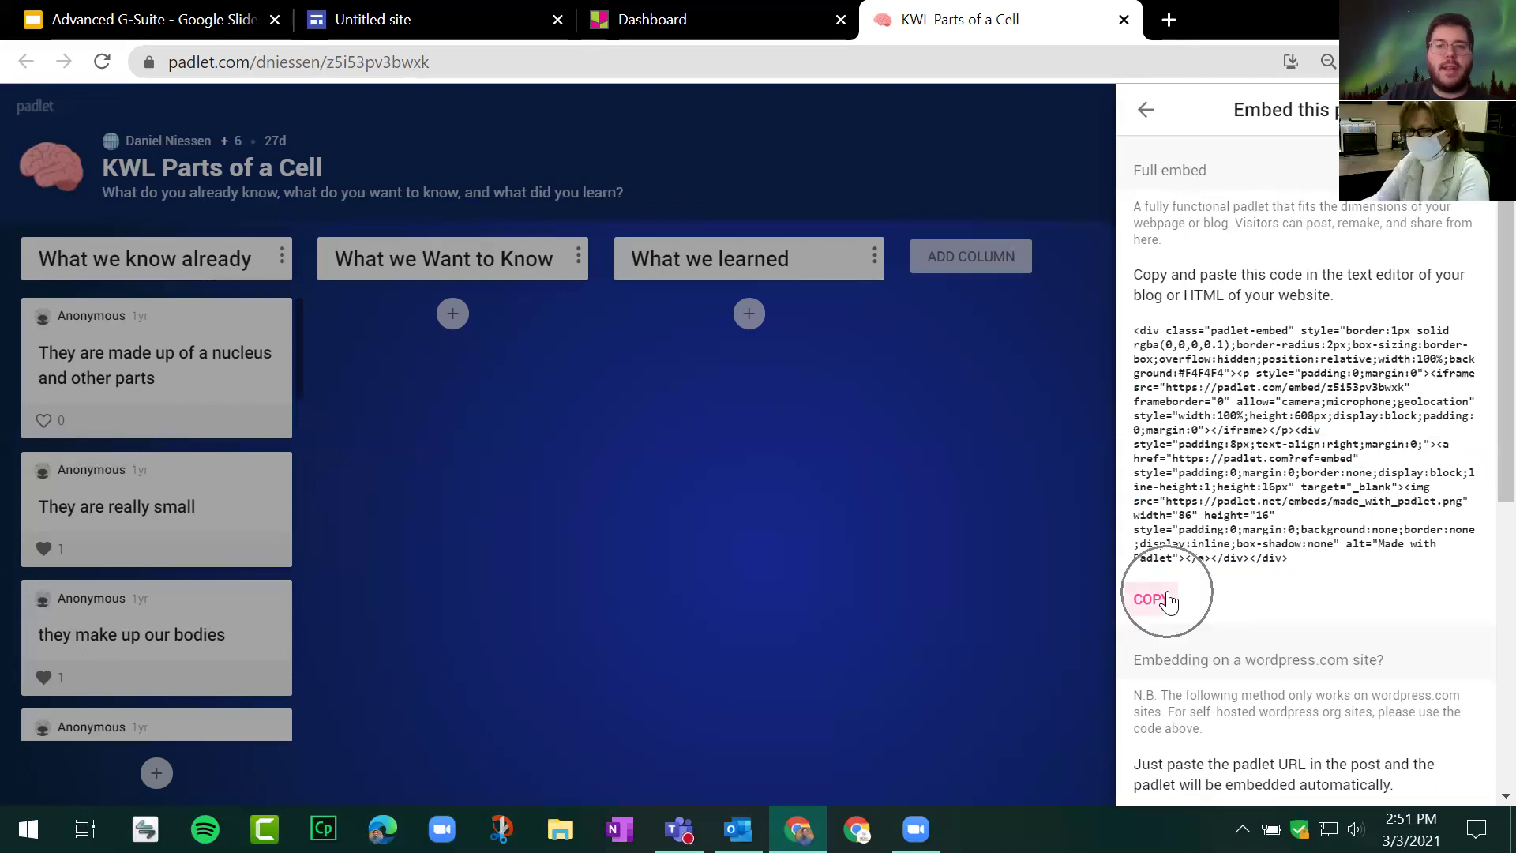
{"action": "left_click", "coordinate": [1167, 601]}
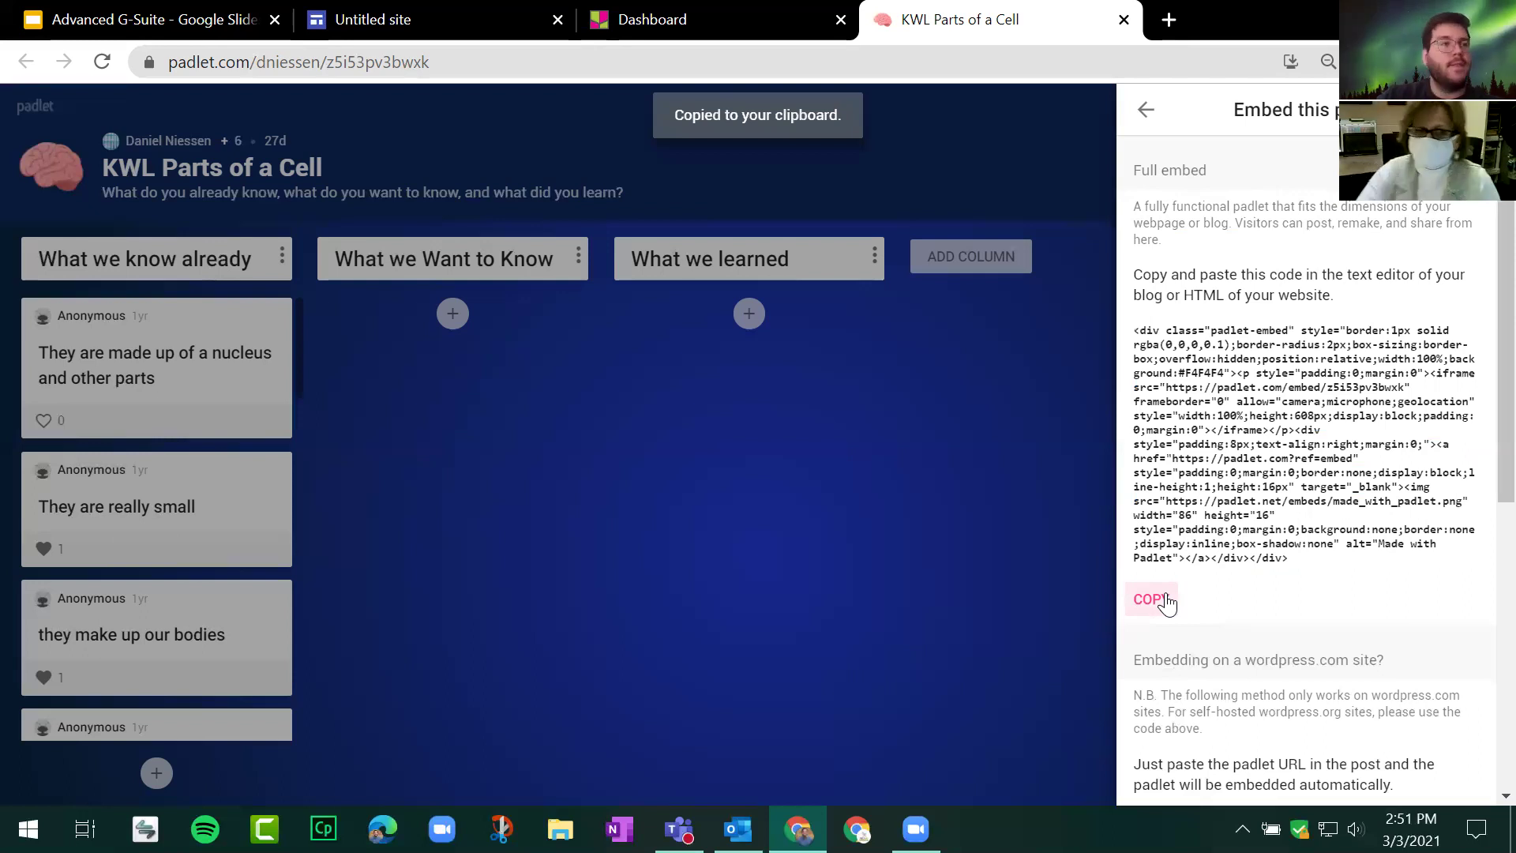
{"action": "left_click", "coordinate": [408, 6]}
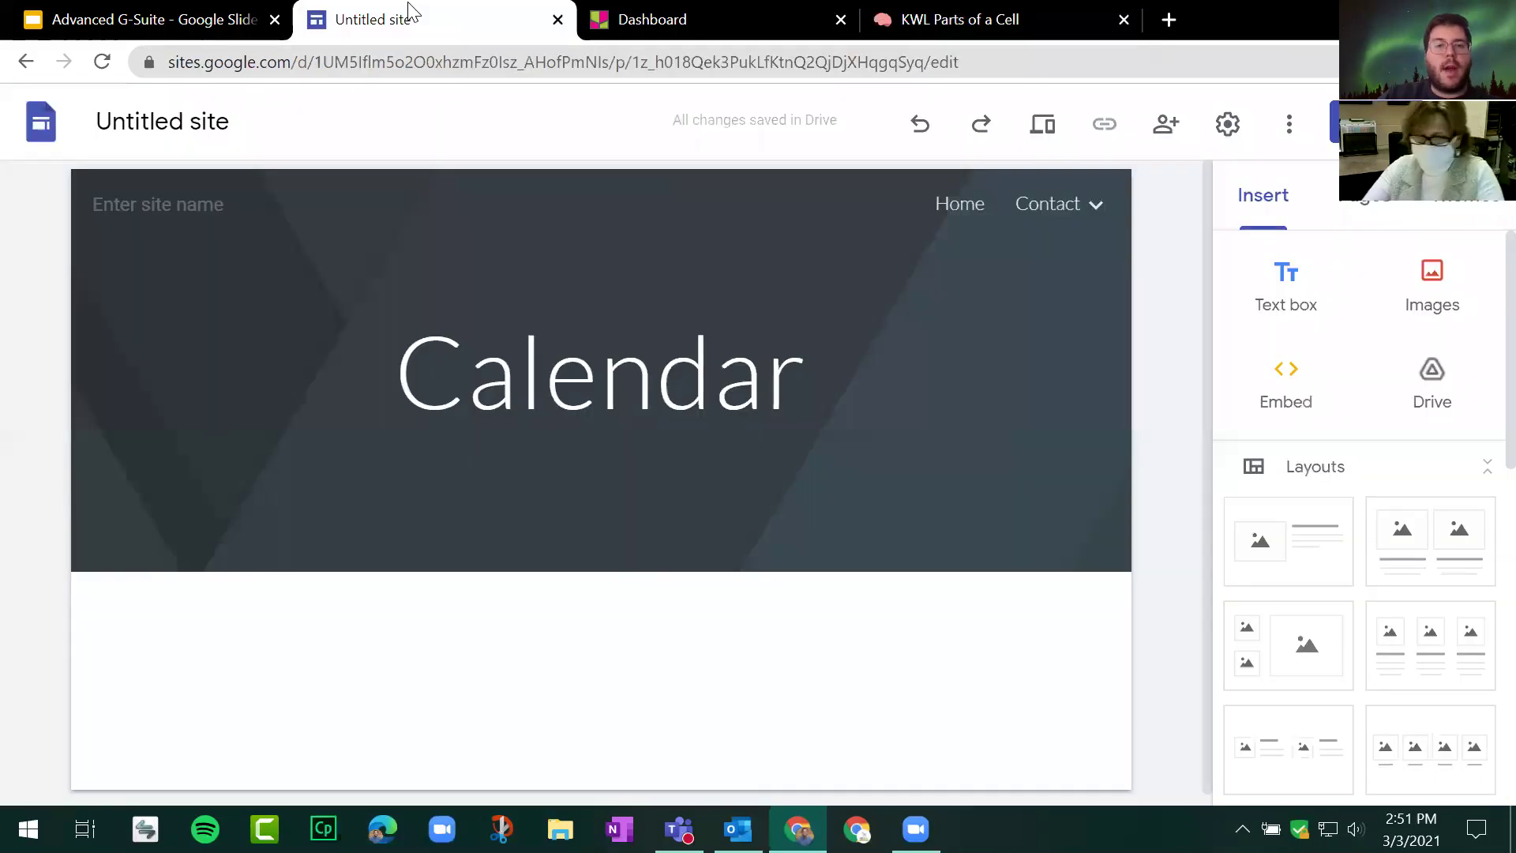
Step: Paste the Padlet embed code via Embed code and insert the board on the Calendar page
{"action": "left_click", "coordinate": [1287, 389]}
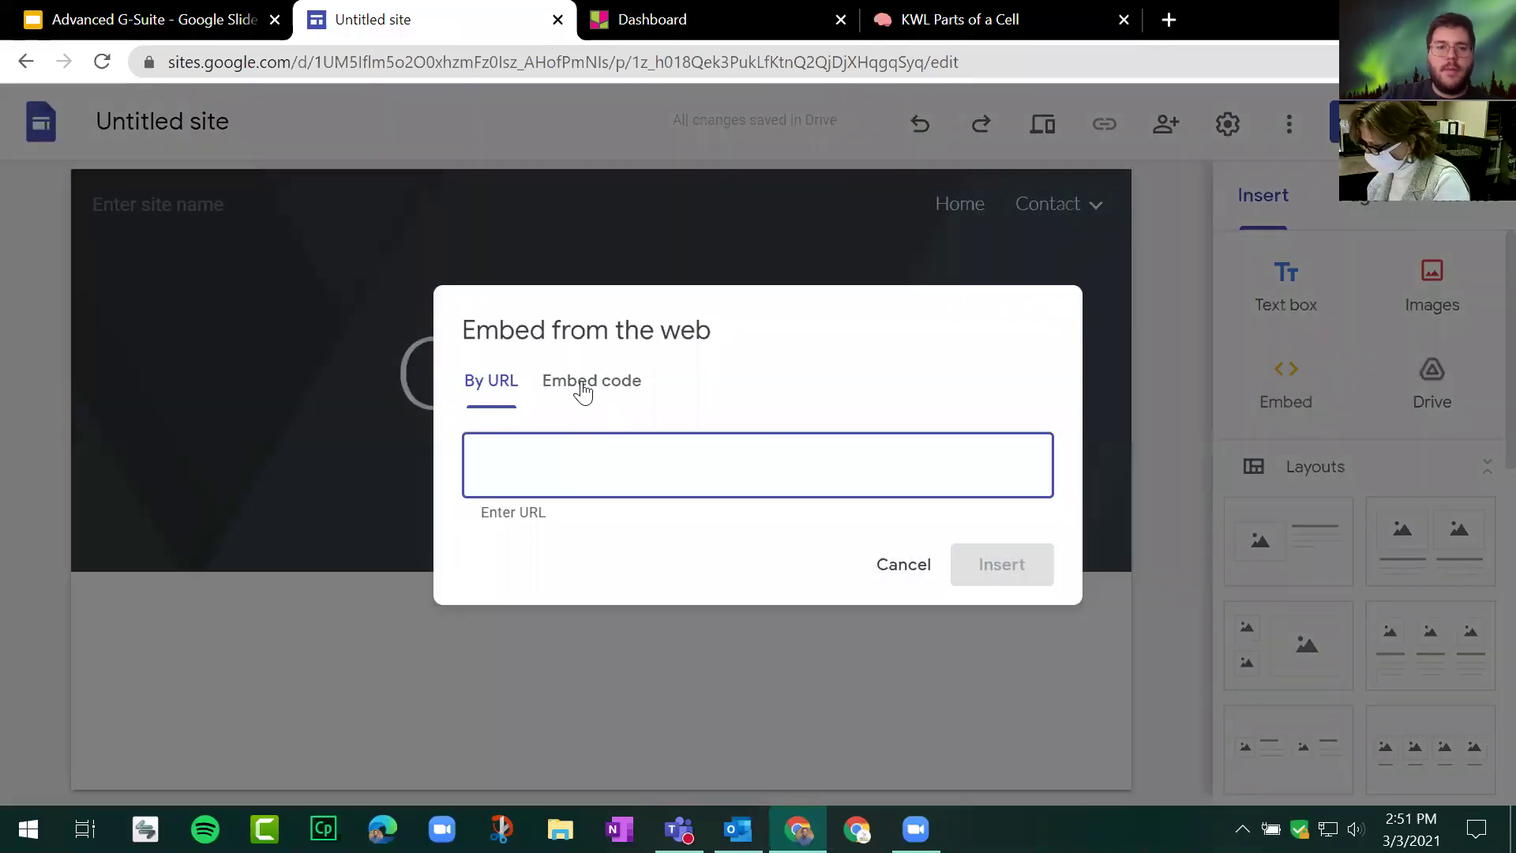
{"action": "left_click", "coordinate": [583, 389]}
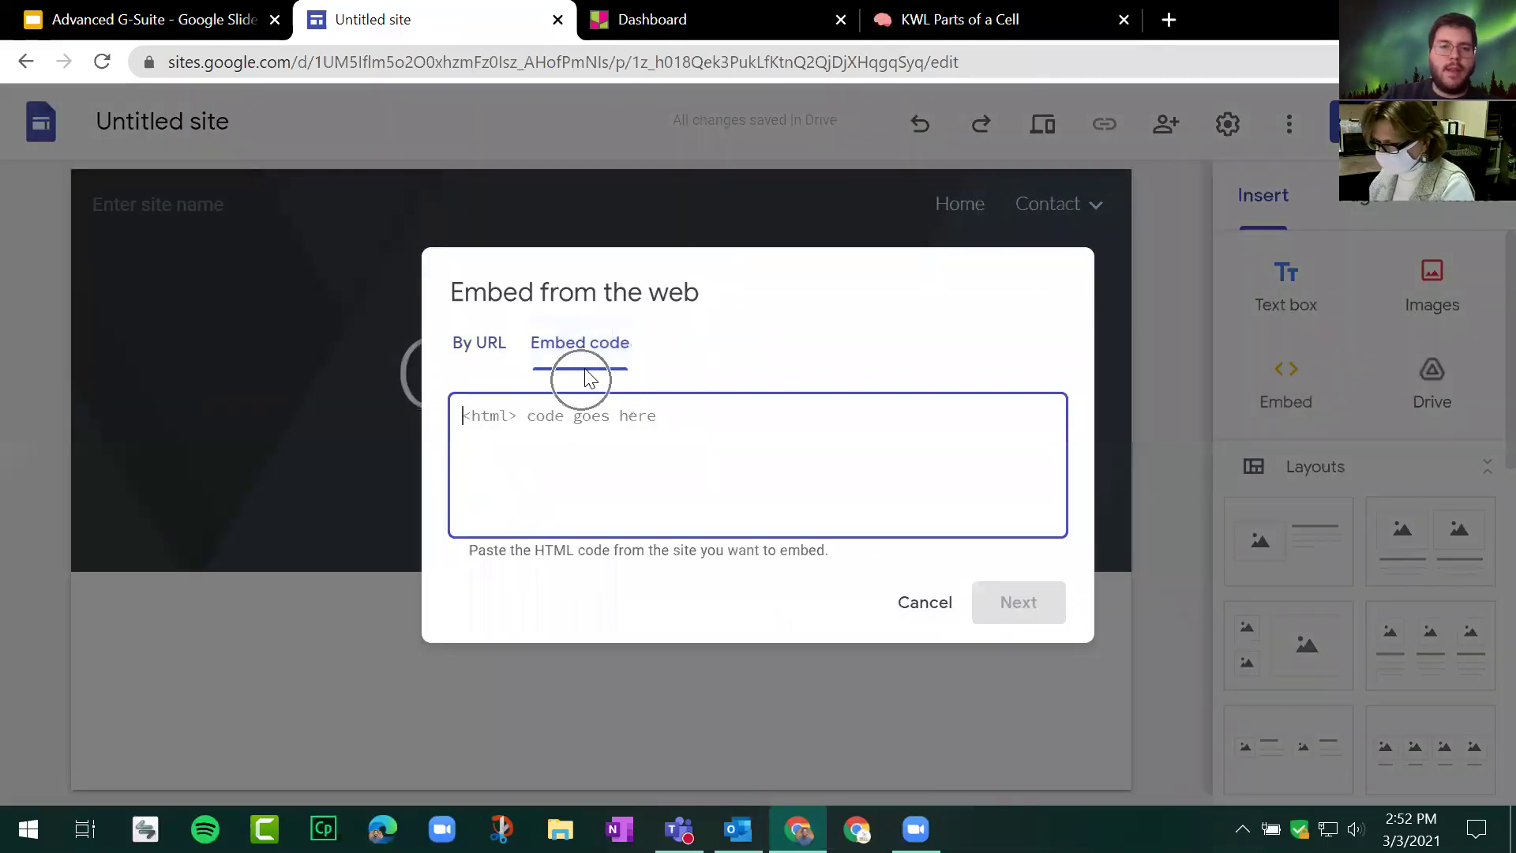
{"action": "right_click", "coordinate": [579, 440]}
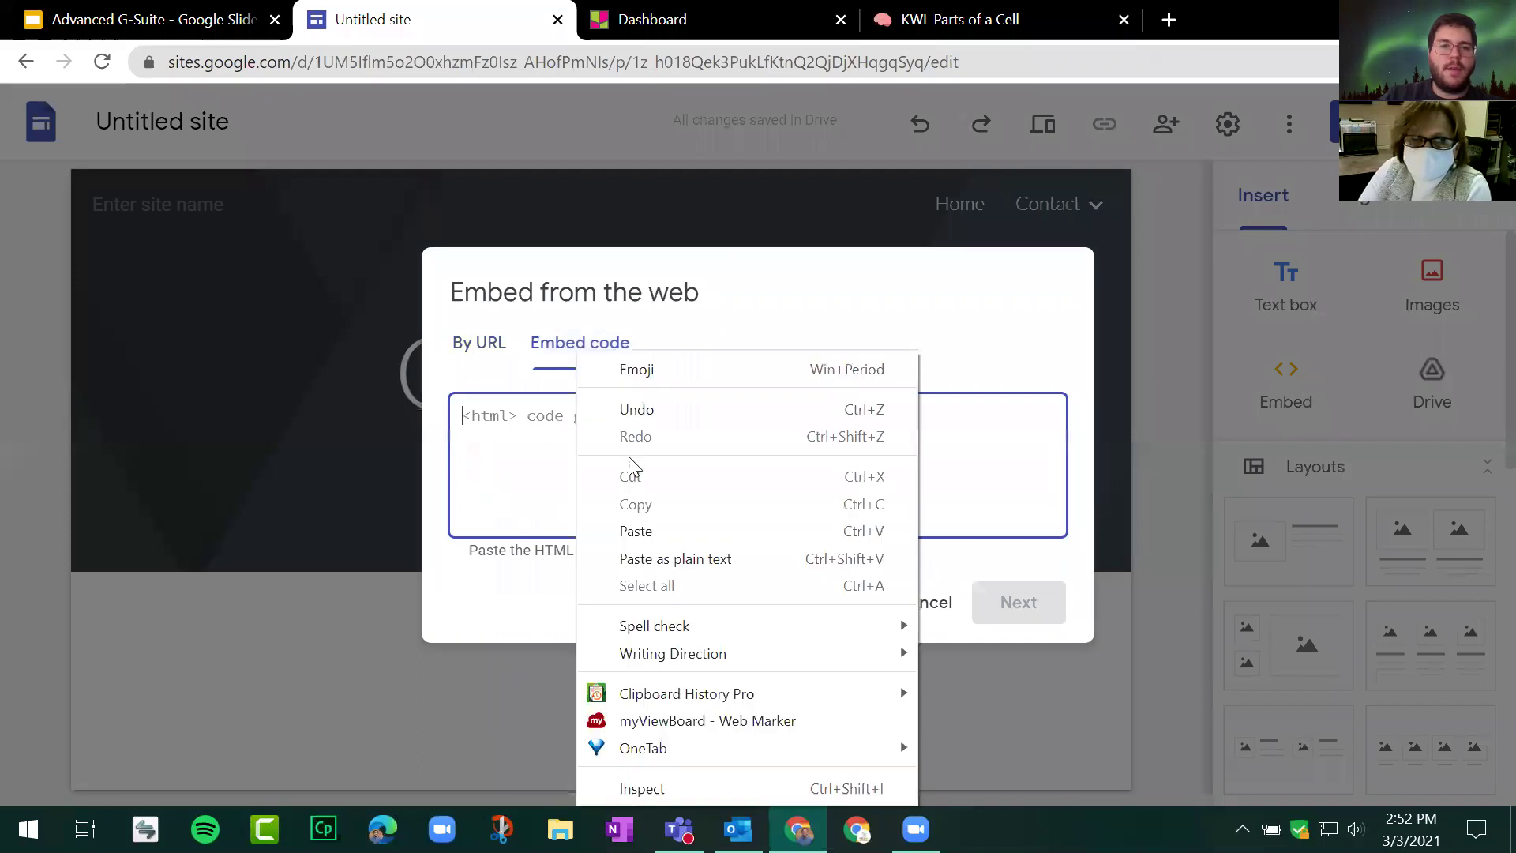
{"action": "left_click", "coordinate": [661, 525]}
{"action": "left_click", "coordinate": [1046, 605]}
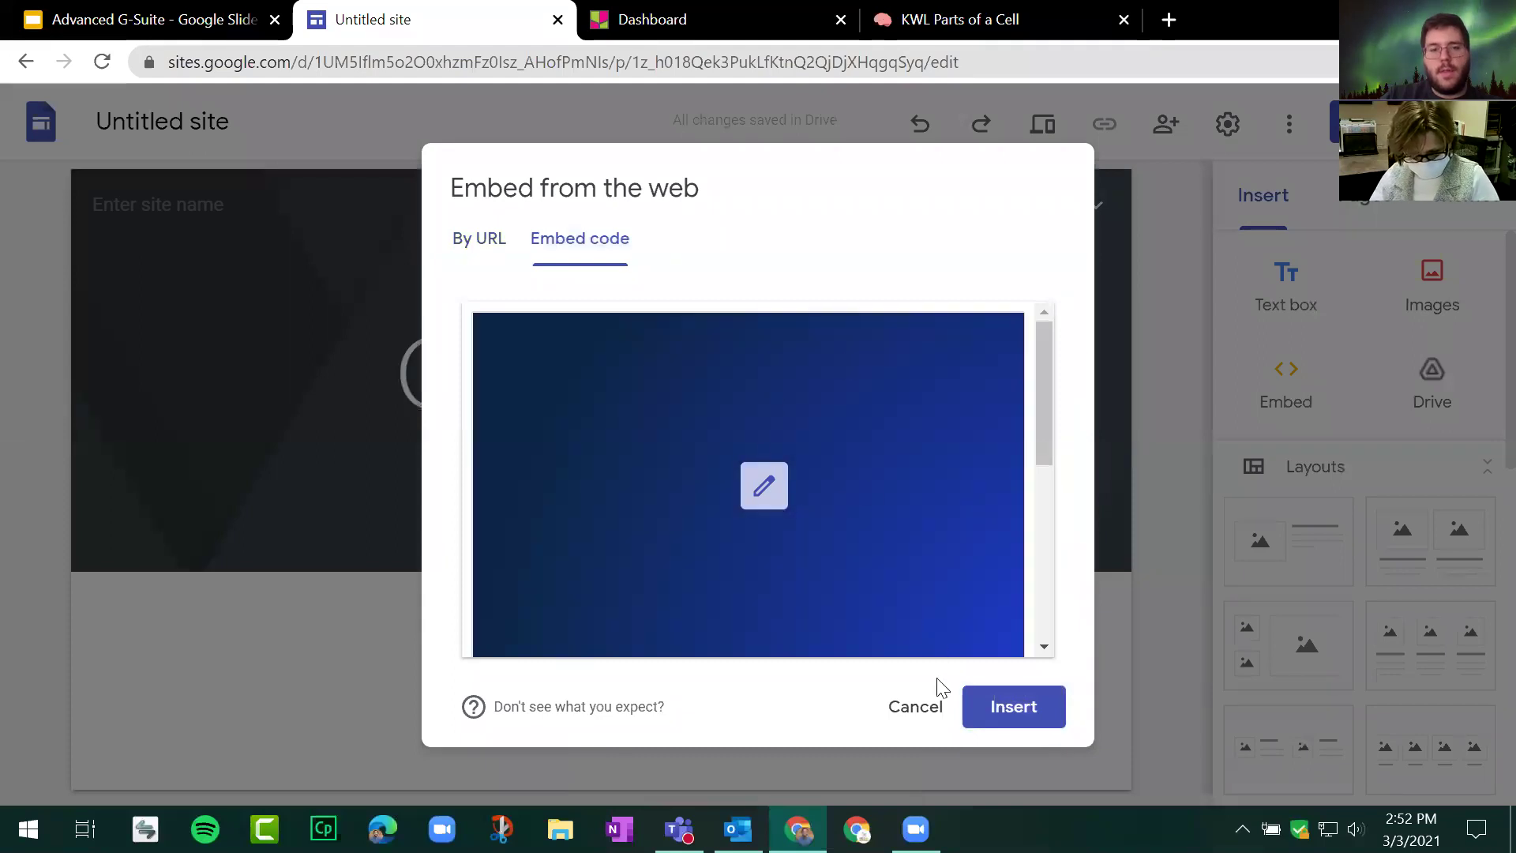
{"action": "left_click", "coordinate": [1026, 712]}
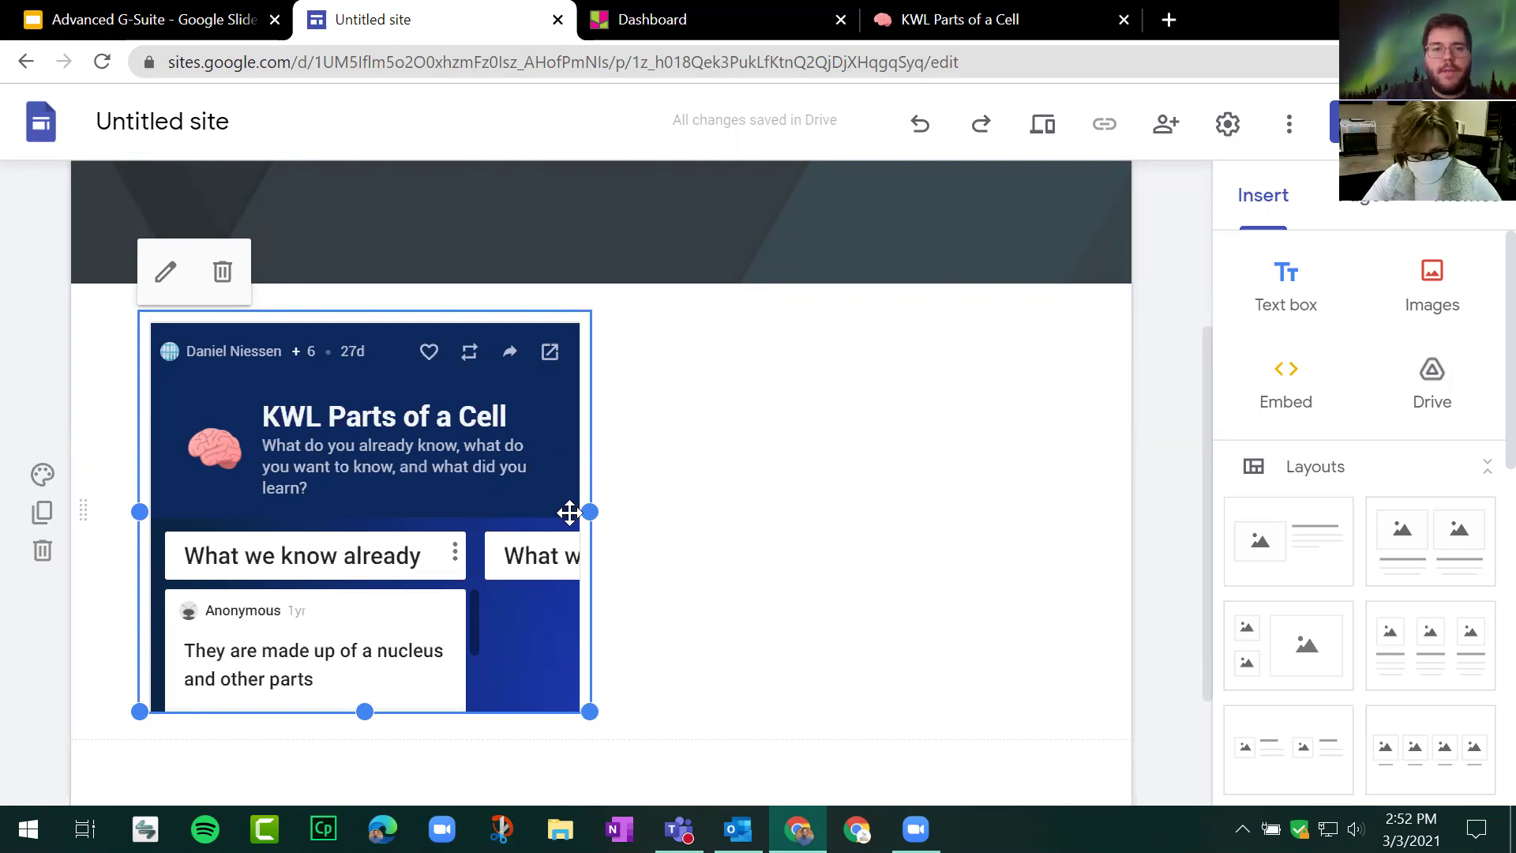
Step: Widen the Padlet embed across the page and drag it taller
{"action": "left_click_drag", "start_coordinate": [593, 512], "coordinate": [1086, 474]}
{"action": "scroll", "coordinate": [676, 411], "scroll_direction": "down", "scroll_amount": 2}
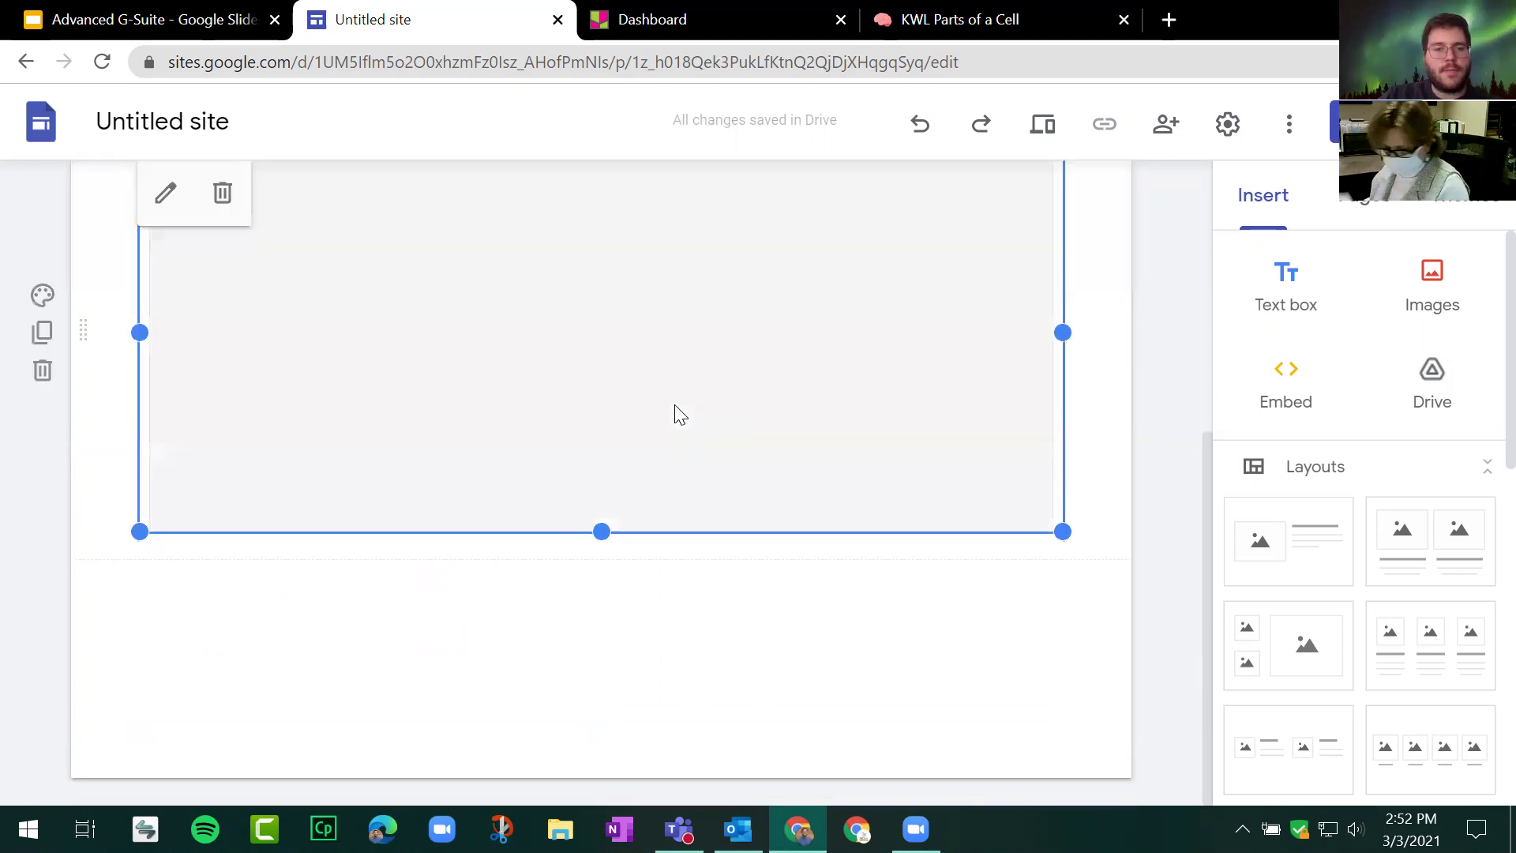
{"action": "left_click_drag", "start_coordinate": [602, 535], "coordinate": [671, 632]}
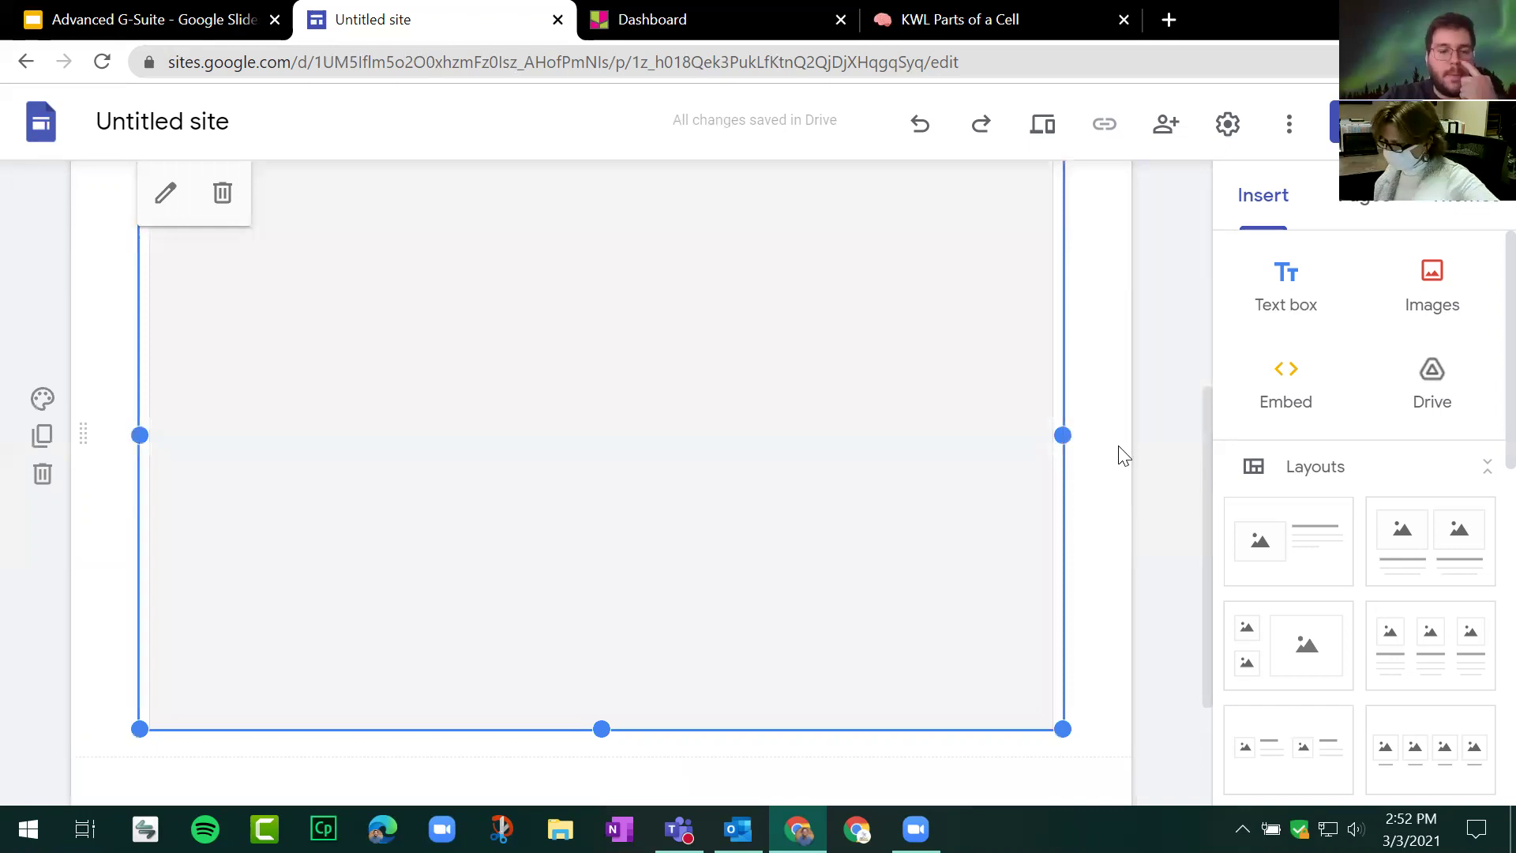
{"action": "scroll", "coordinate": [1123, 456], "scroll_direction": "up", "scroll_amount": 2}
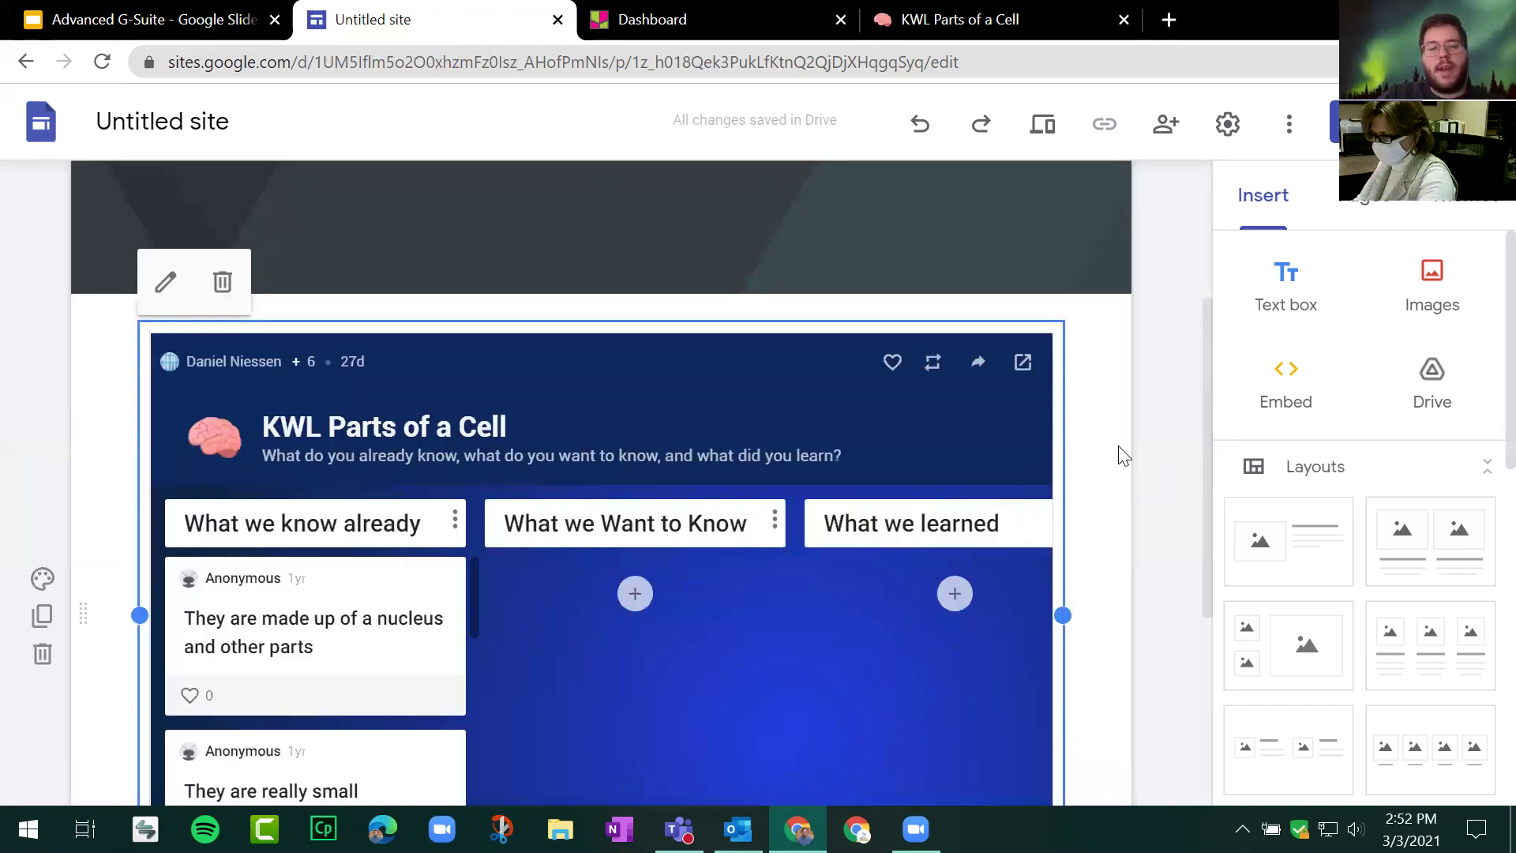
{"action": "scroll", "coordinate": [1124, 456], "scroll_direction": "up", "scroll_amount": 3}
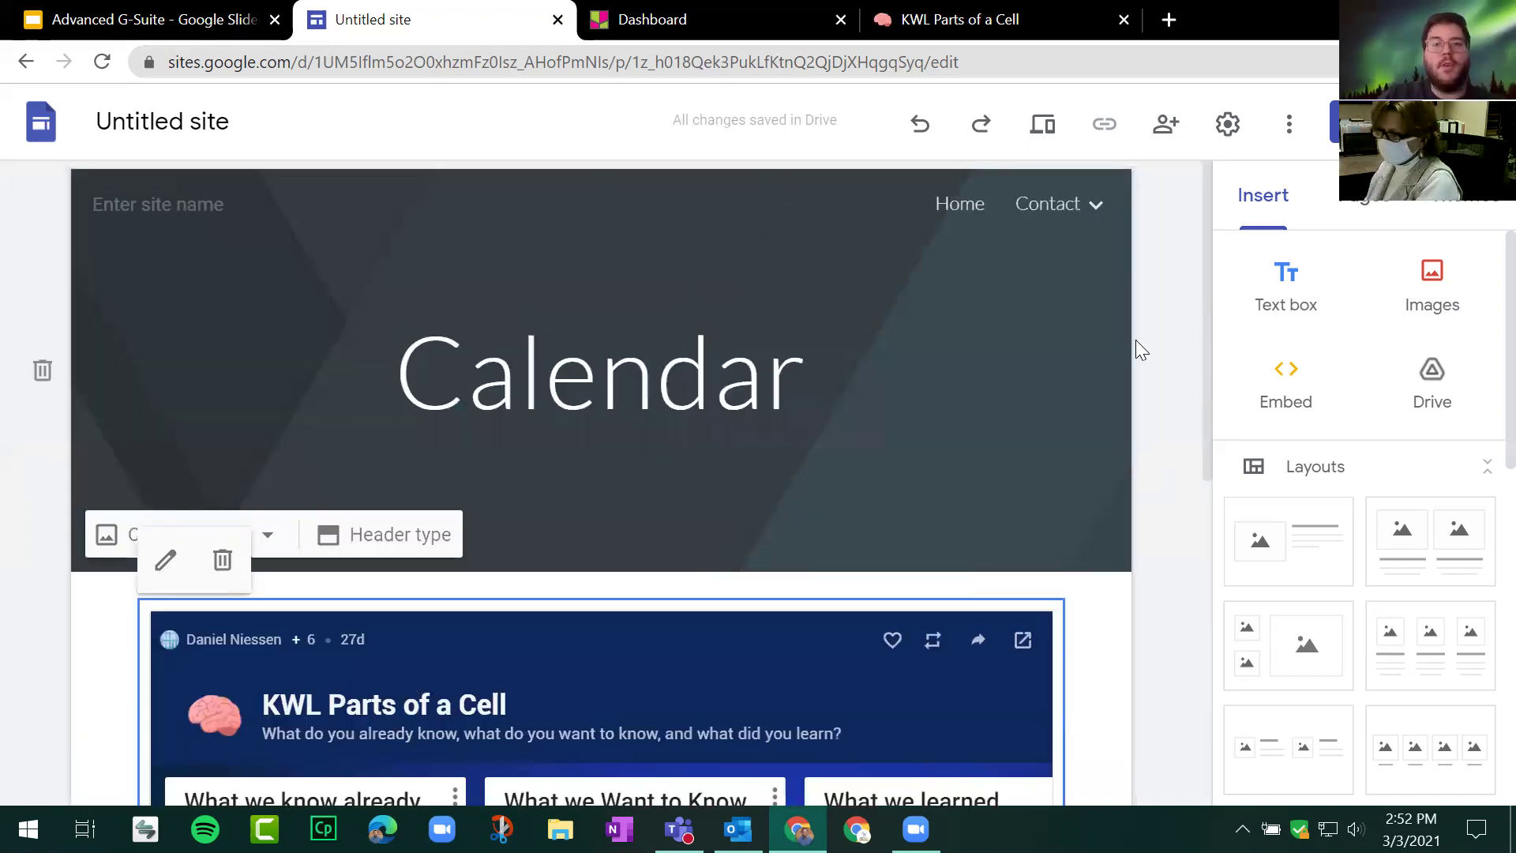
Step: In preview, add 'New ideas!!' to the first padlet card, then exit preview
{"action": "left_click", "coordinate": [1044, 125]}
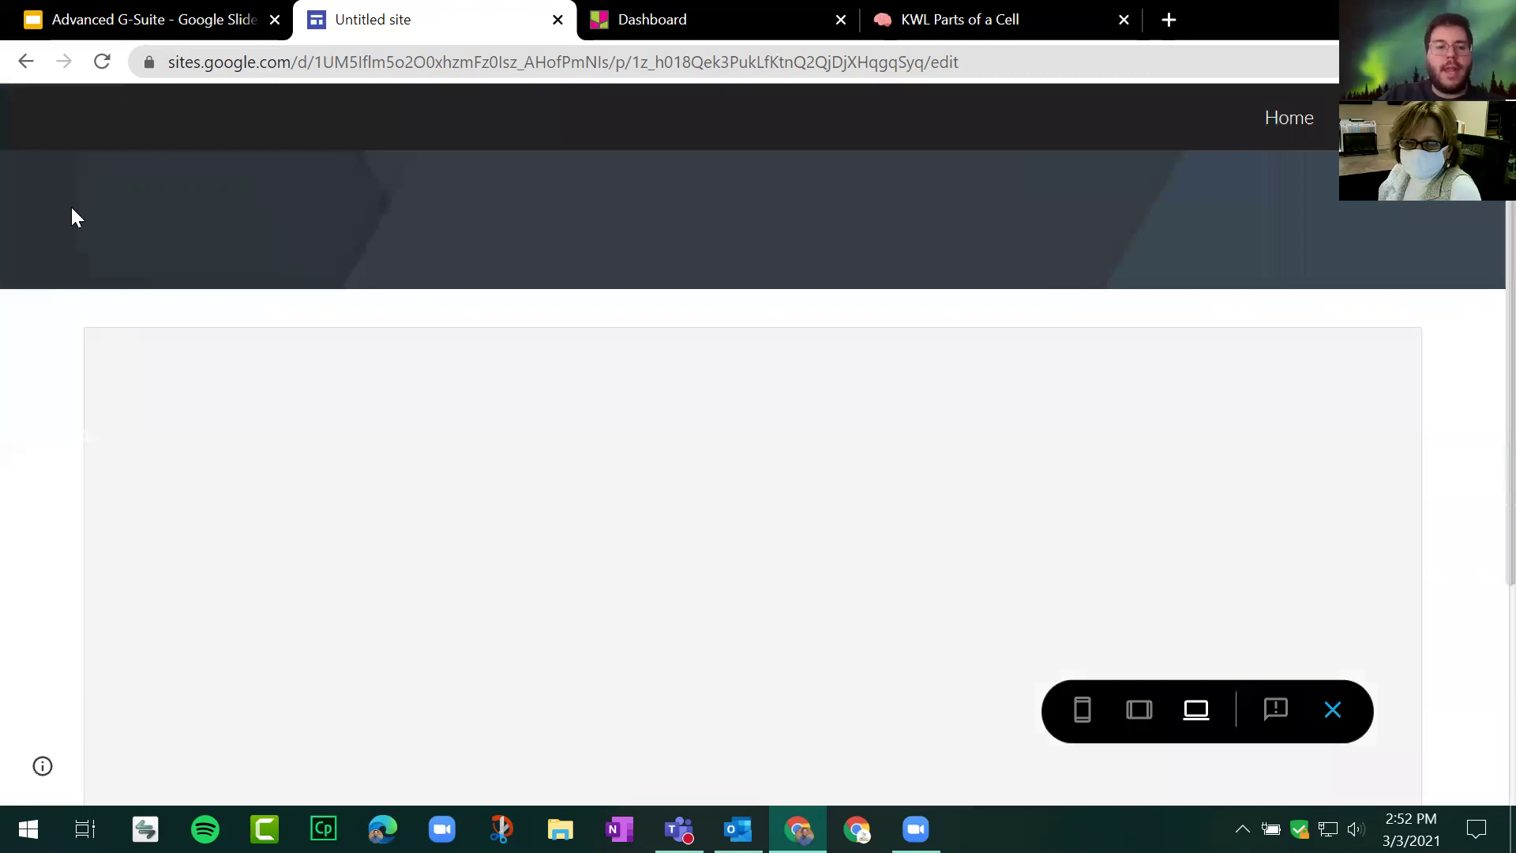
{"action": "scroll", "coordinate": [73, 215], "scroll_direction": "down", "scroll_amount": 2}
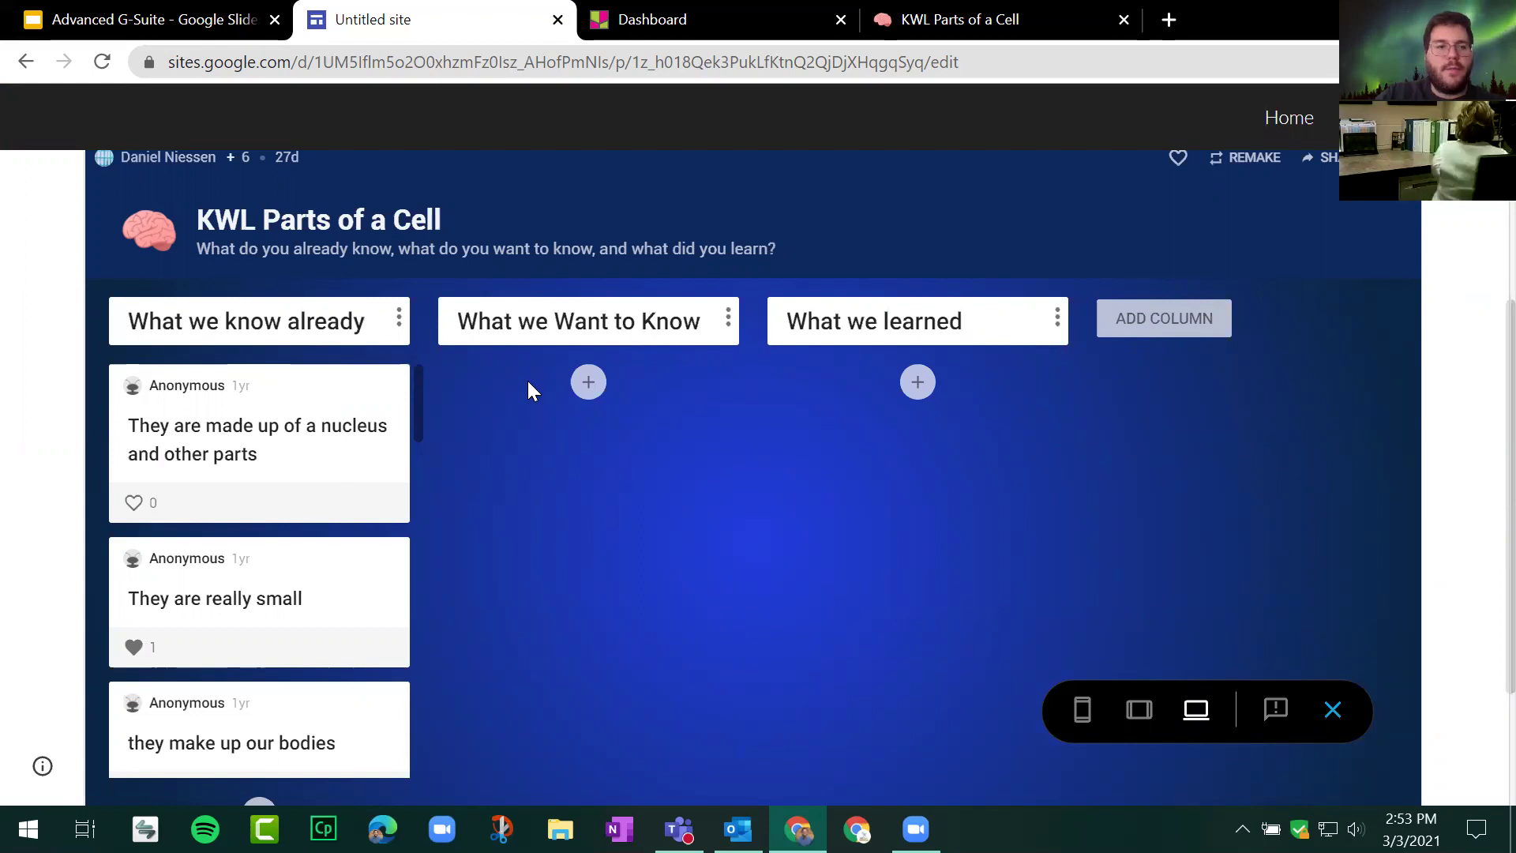
{"action": "scroll", "coordinate": [474, 387], "scroll_direction": "down", "scroll_amount": 3}
{"action": "scroll", "coordinate": [327, 423], "scroll_direction": "up", "scroll_amount": 3}
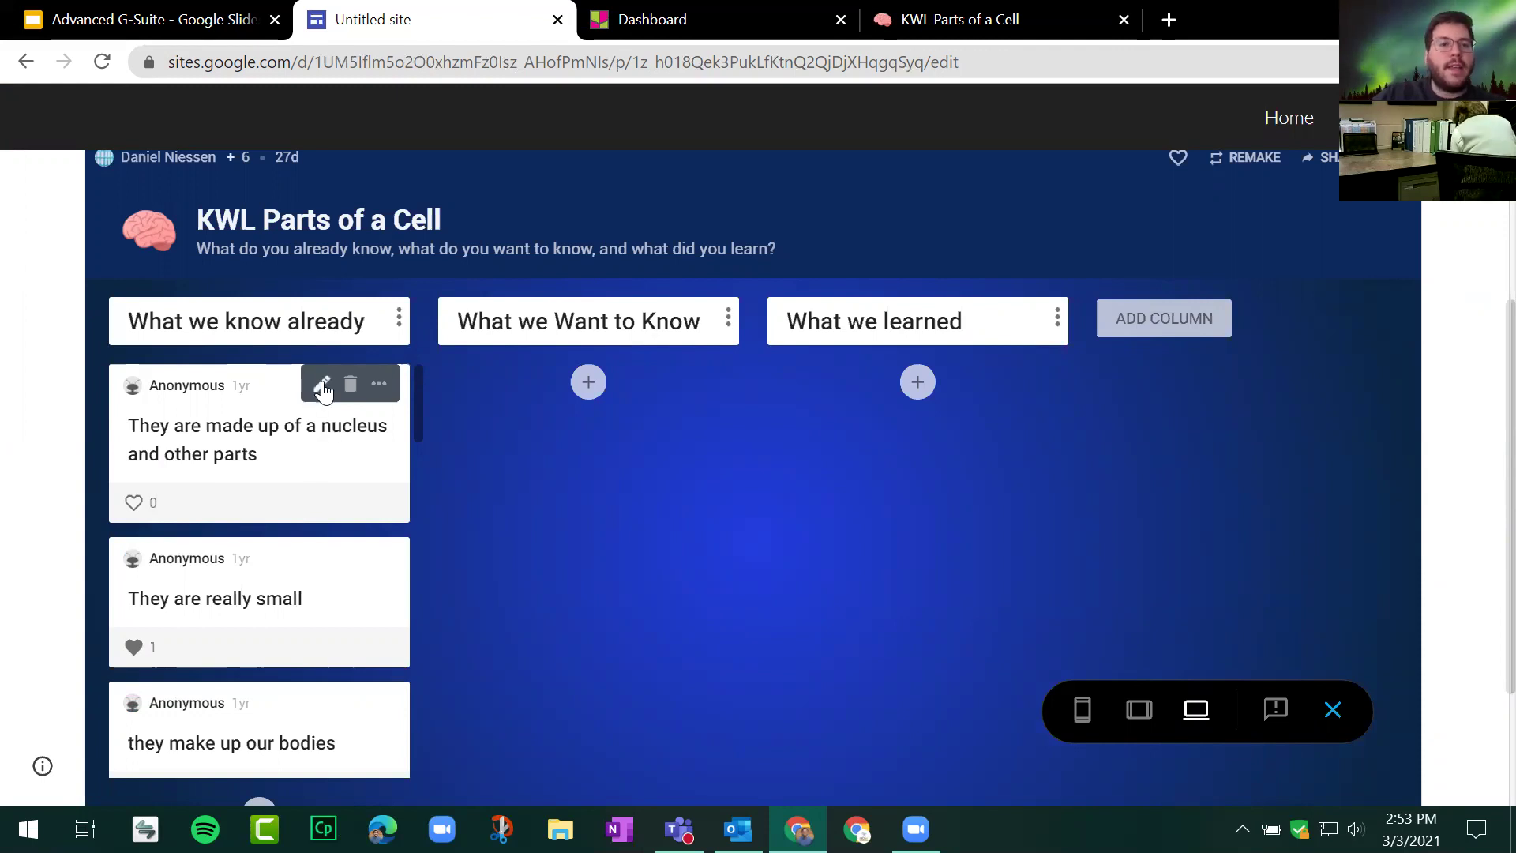
{"action": "left_click", "coordinate": [321, 384]}
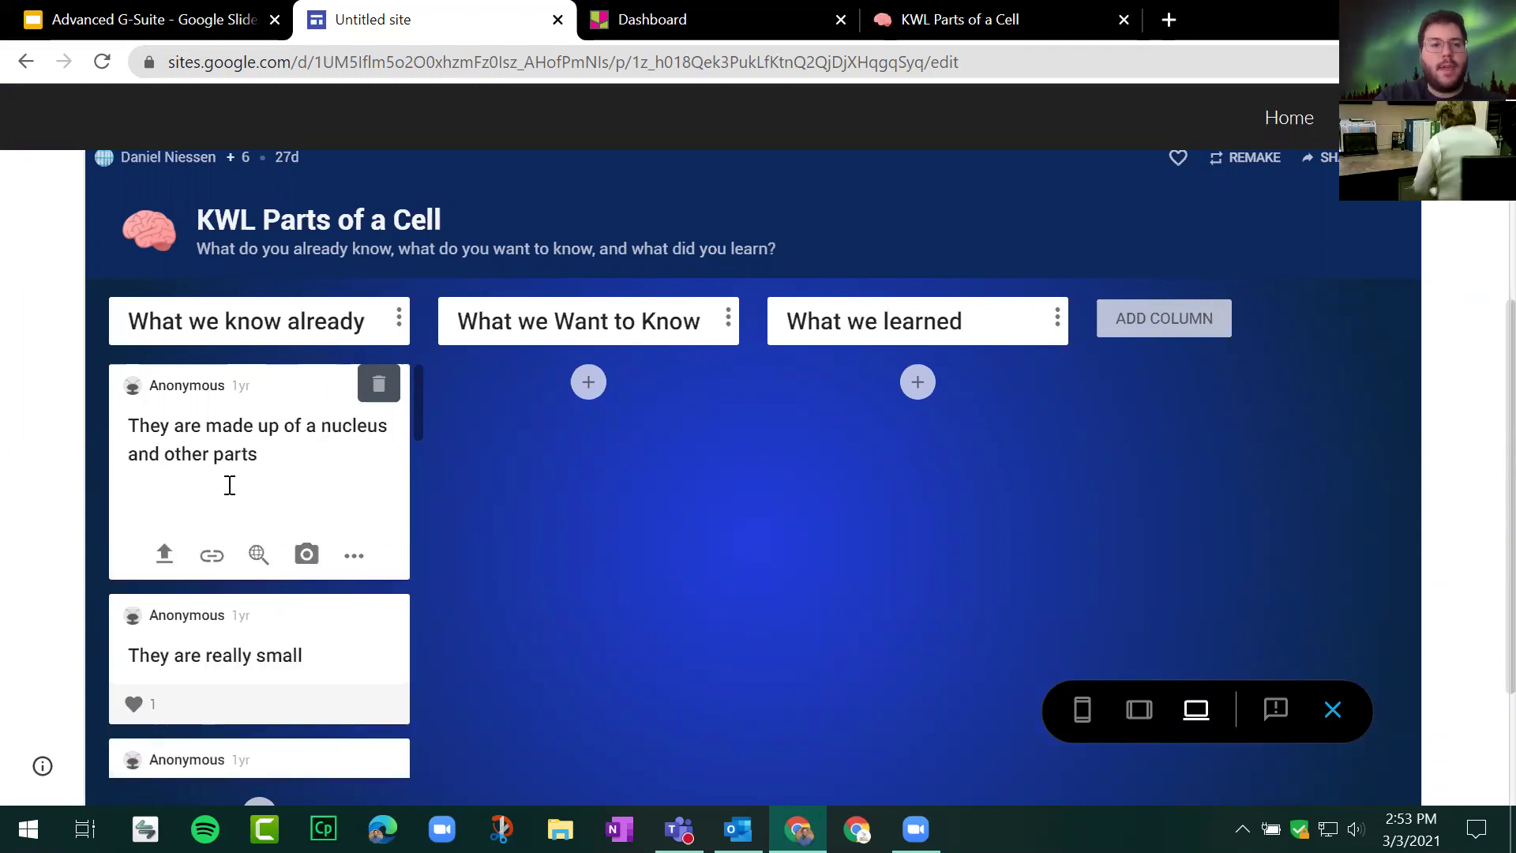
{"action": "type", "text": "New ideas!!"}
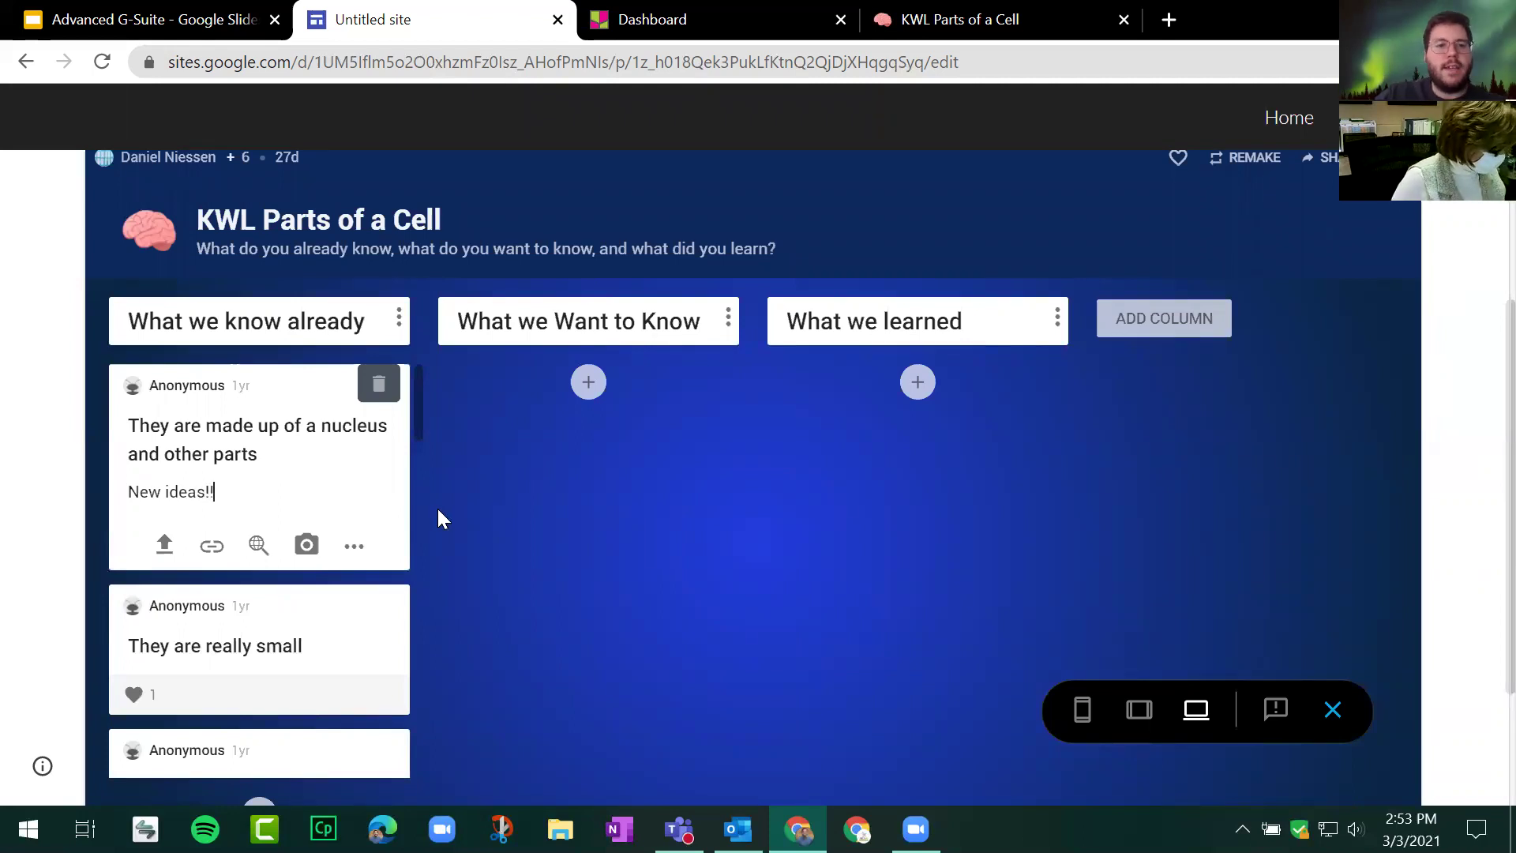
{"action": "left_click", "coordinate": [442, 513]}
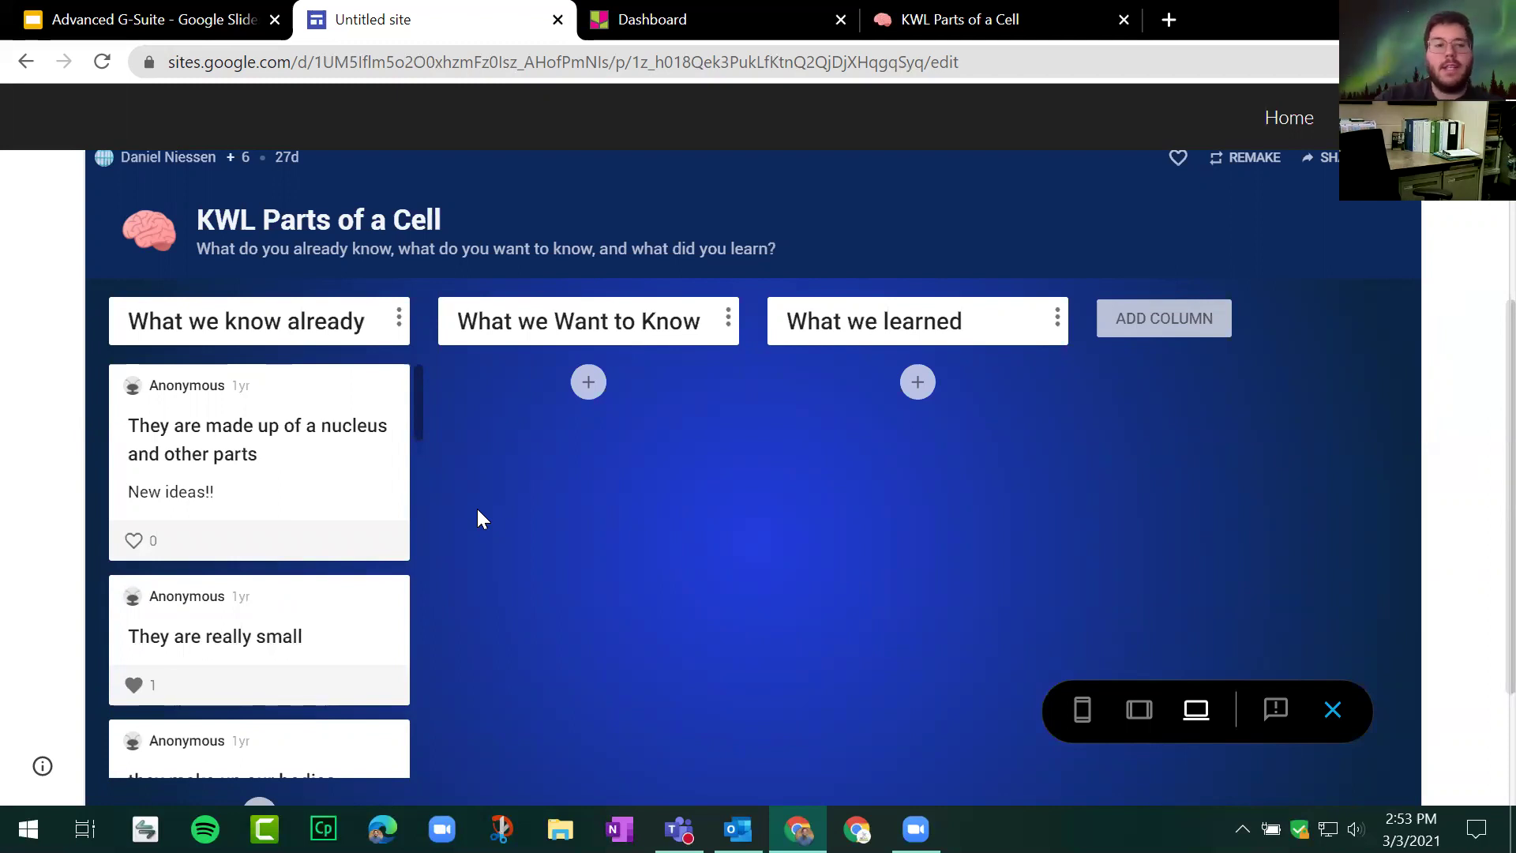
{"action": "scroll", "coordinate": [477, 510], "scroll_direction": "up", "scroll_amount": 5}
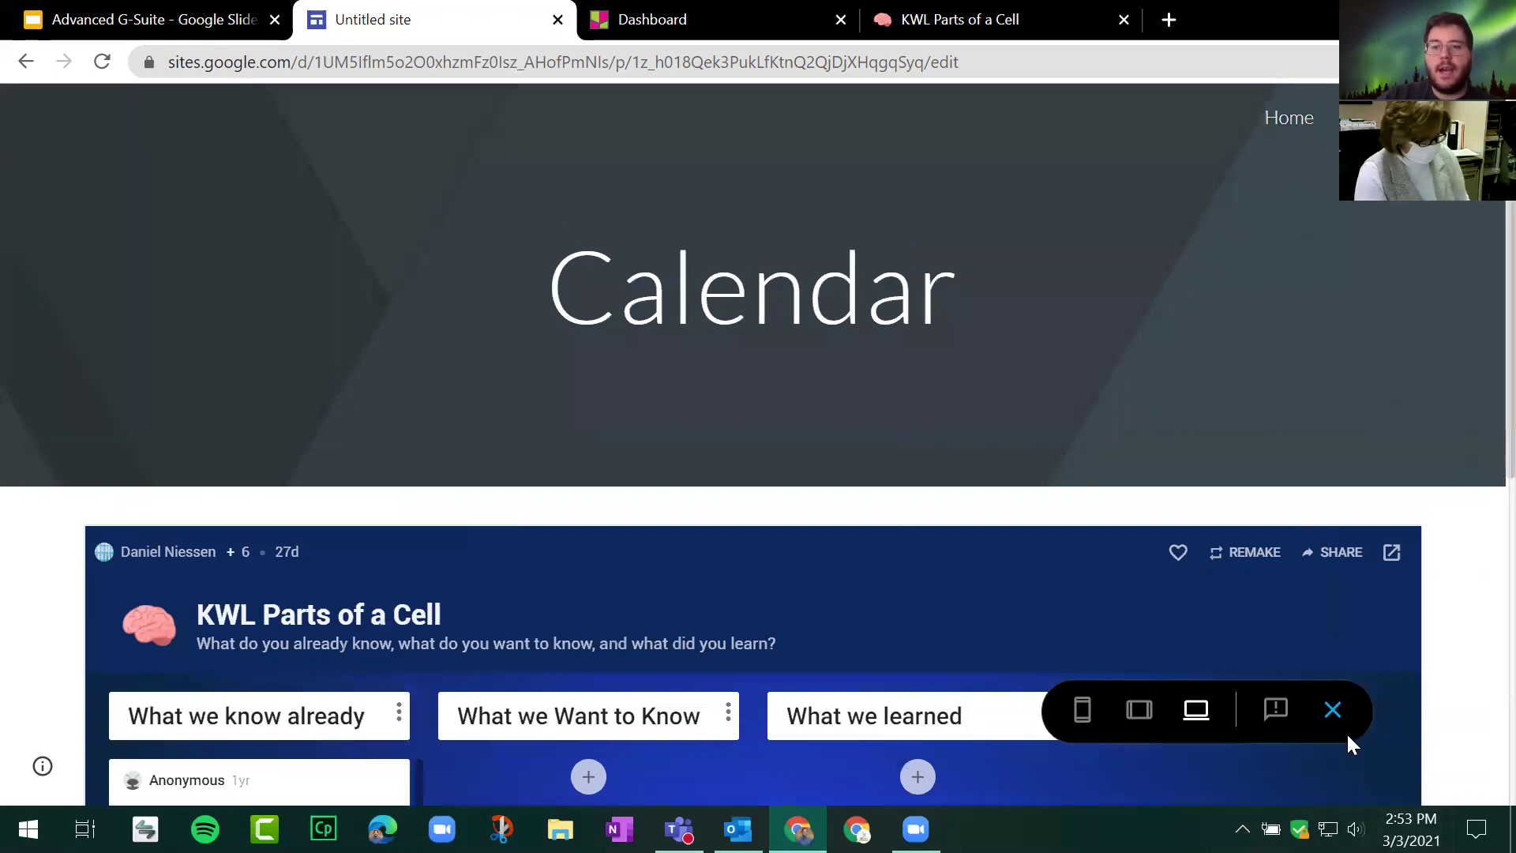
{"action": "left_click", "coordinate": [1332, 711]}
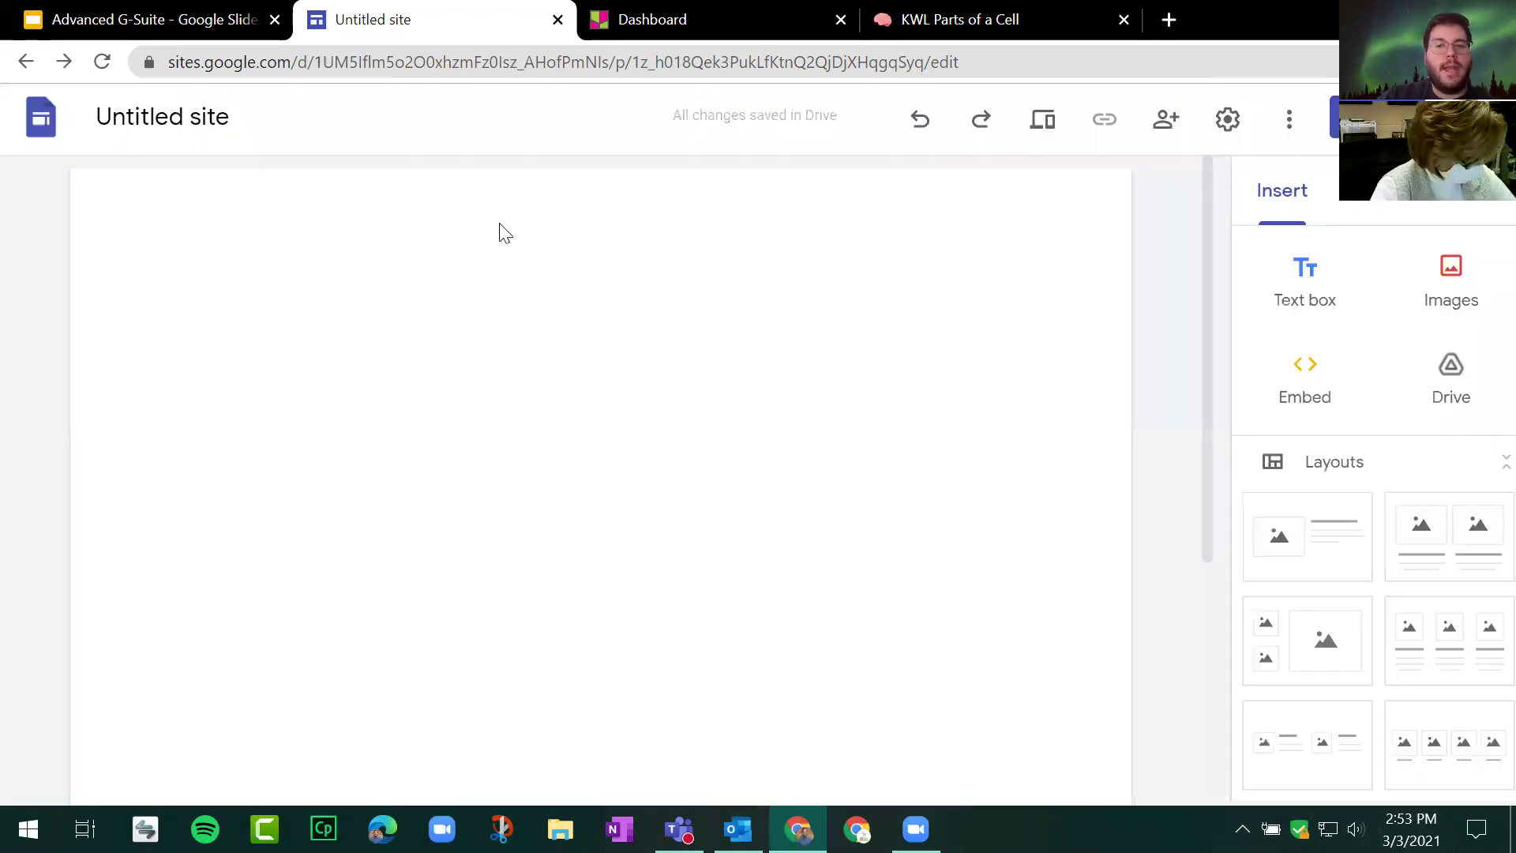
Step: Delete the KWL padlet embed from the Calendar page
{"action": "scroll", "coordinate": [1050, 404], "scroll_direction": "down", "scroll_amount": 5}
{"action": "scroll", "coordinate": [879, 318], "scroll_direction": "up", "scroll_amount": 3}
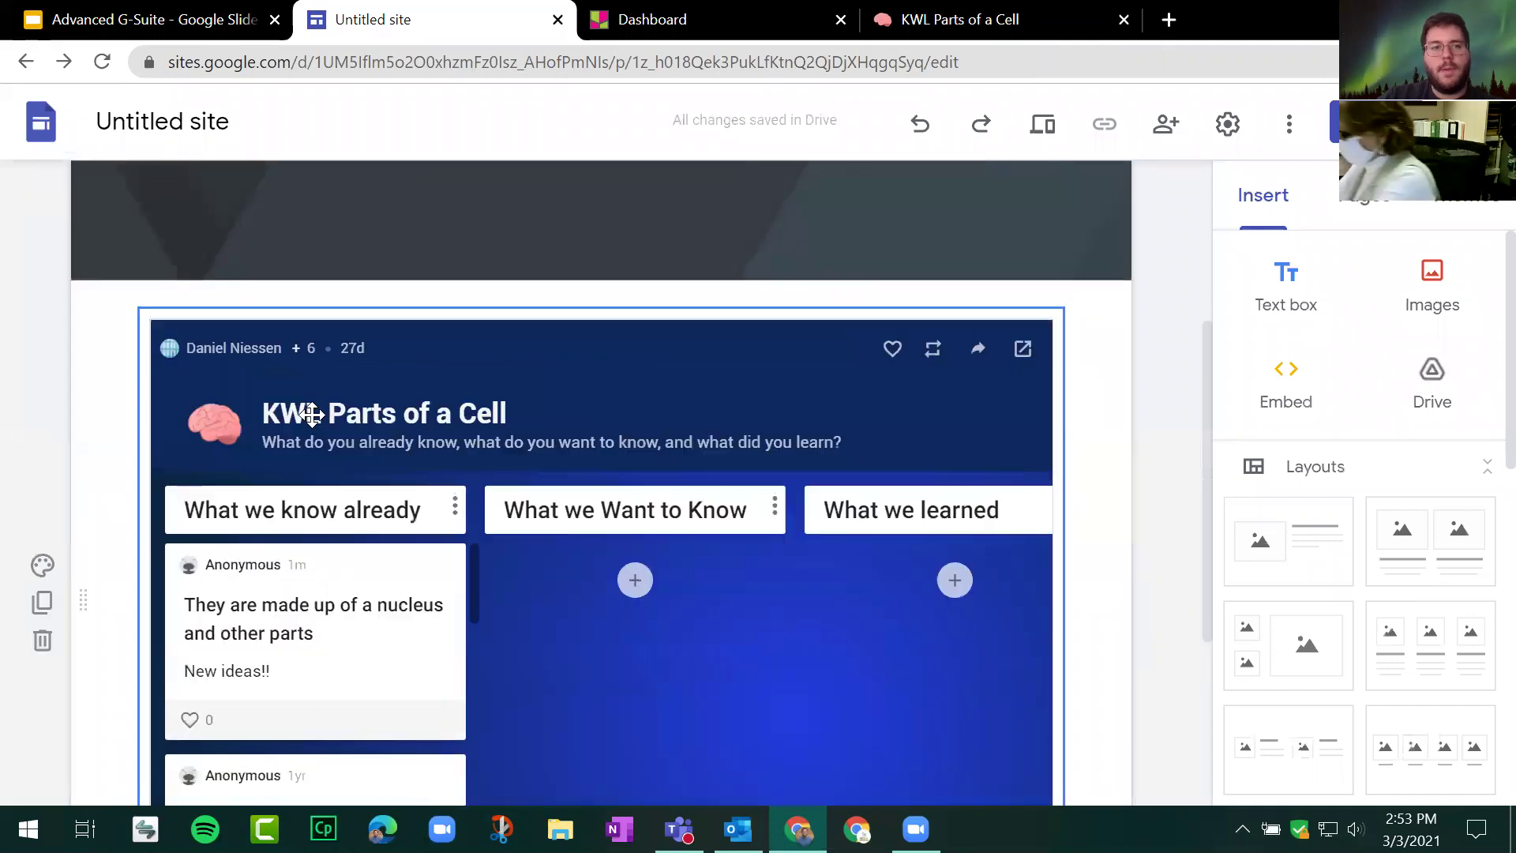
{"action": "left_click", "coordinate": [454, 472]}
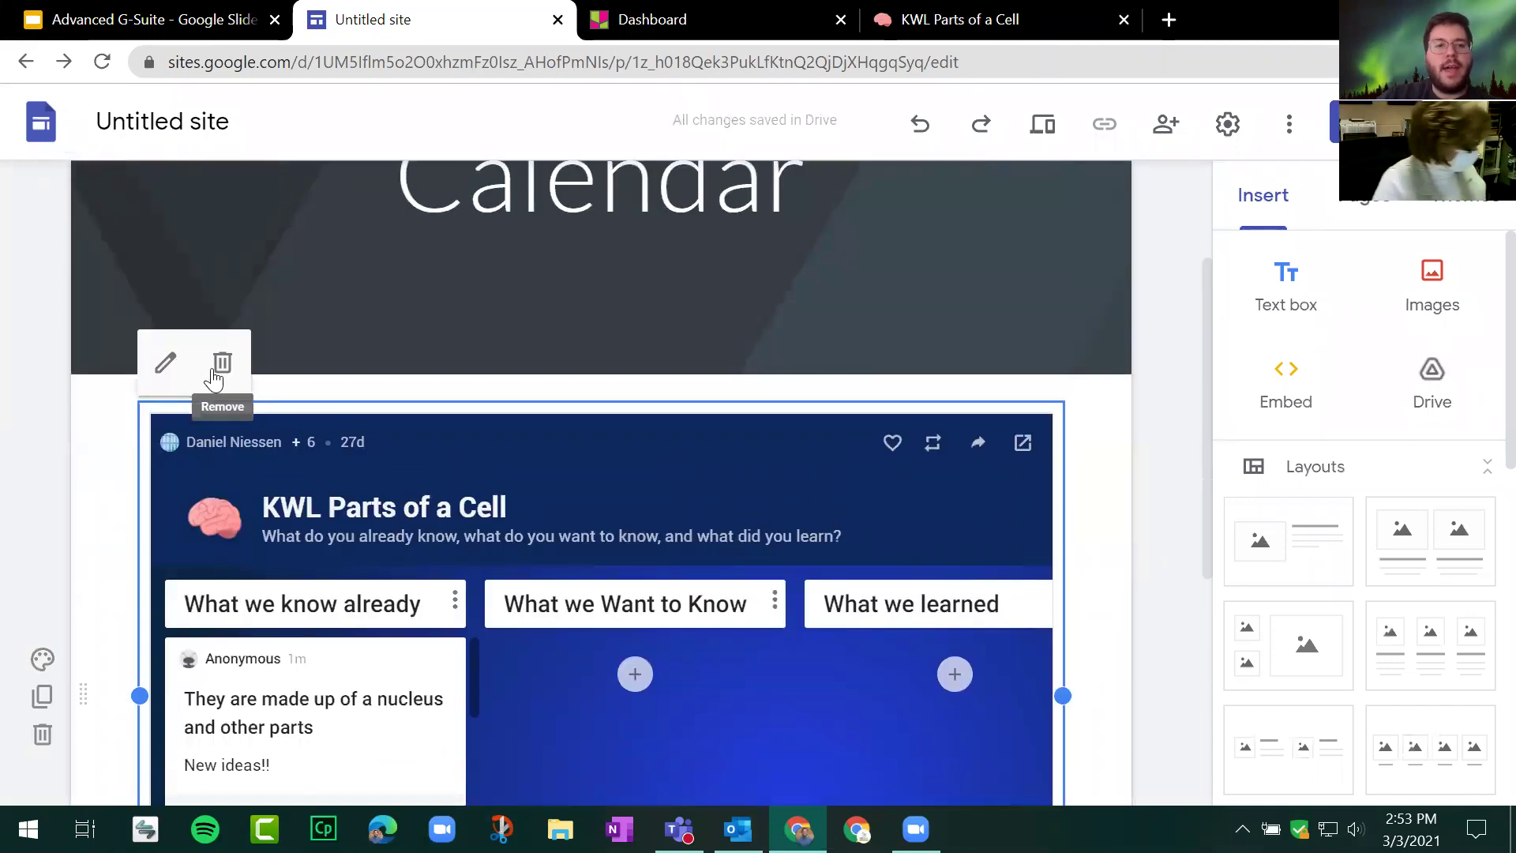
{"action": "left_click", "coordinate": [220, 363]}
{"action": "left_click", "coordinate": [725, 381]}
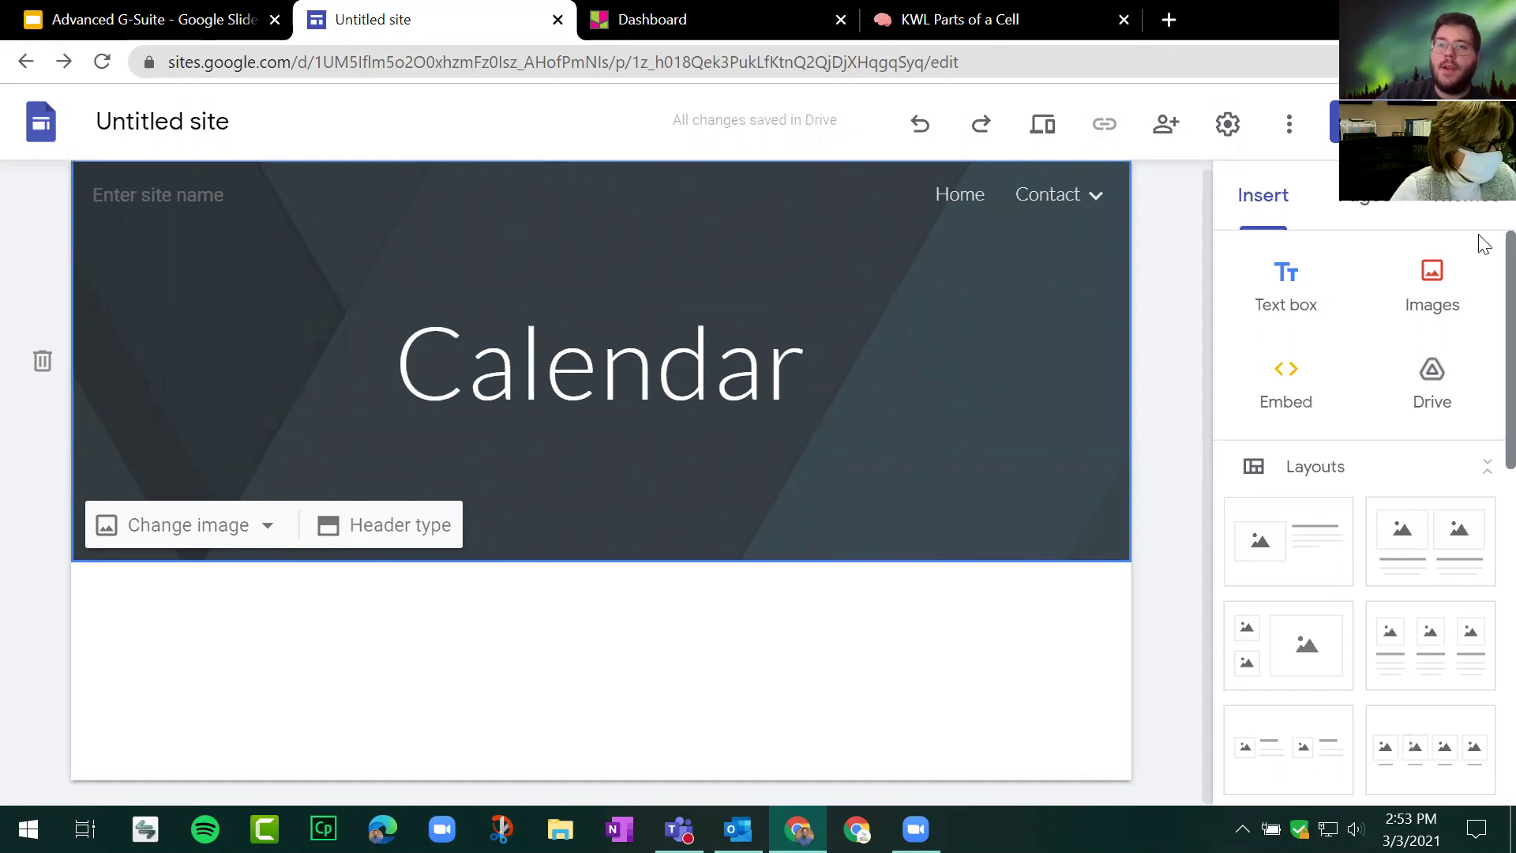
Step: Embed the NEOnet Technology Integration Google Calendar below the Calendar header
{"action": "scroll", "coordinate": [1480, 269], "scroll_direction": "down", "scroll_amount": 1}
{"action": "scroll", "coordinate": [1484, 292], "scroll_direction": "down", "scroll_amount": 7}
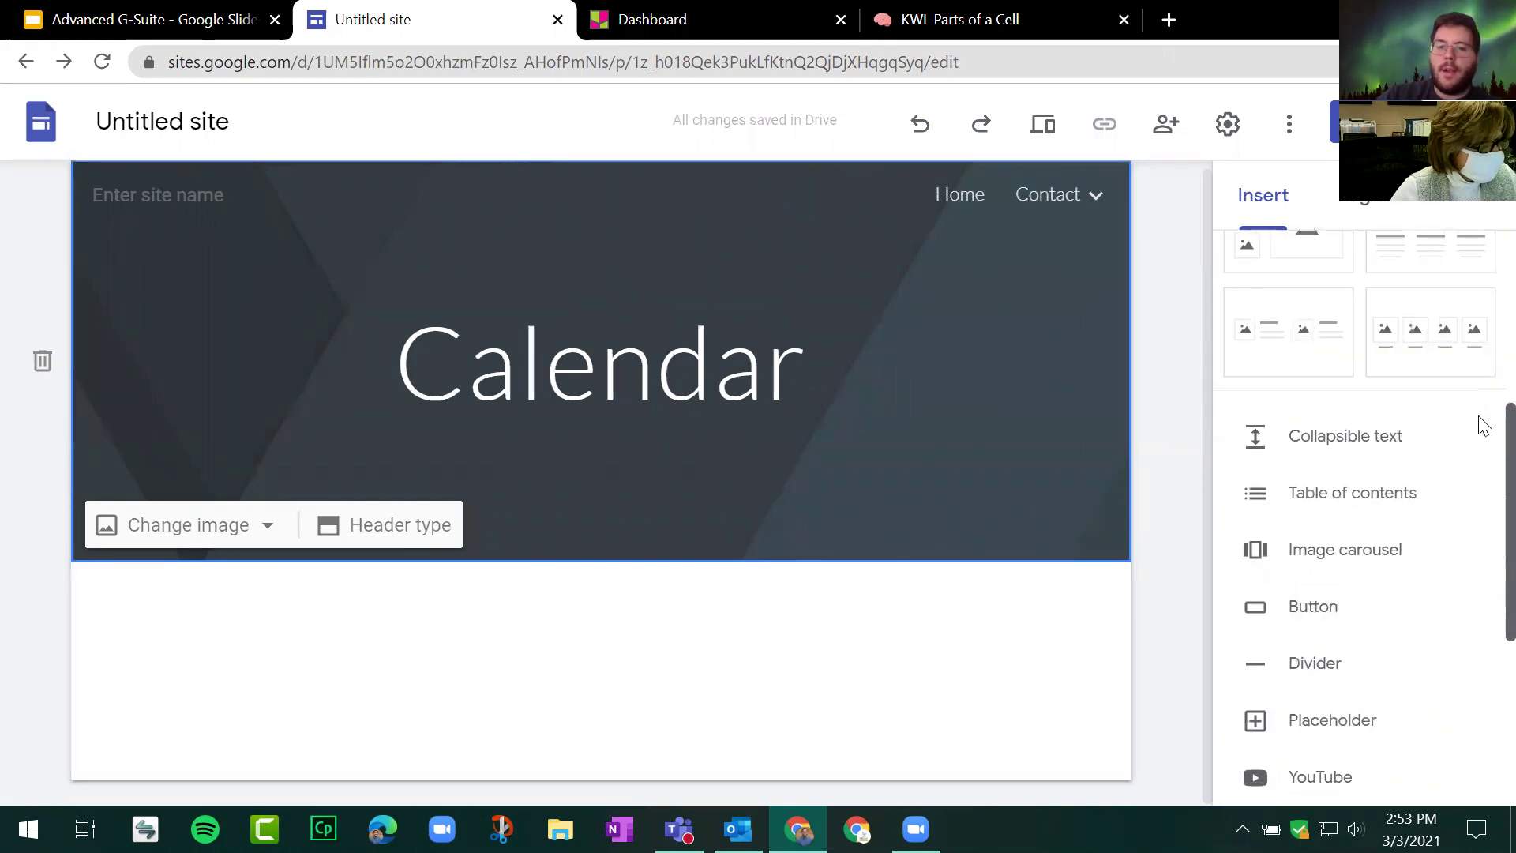
{"action": "scroll", "coordinate": [1482, 529], "scroll_direction": "down", "scroll_amount": 1}
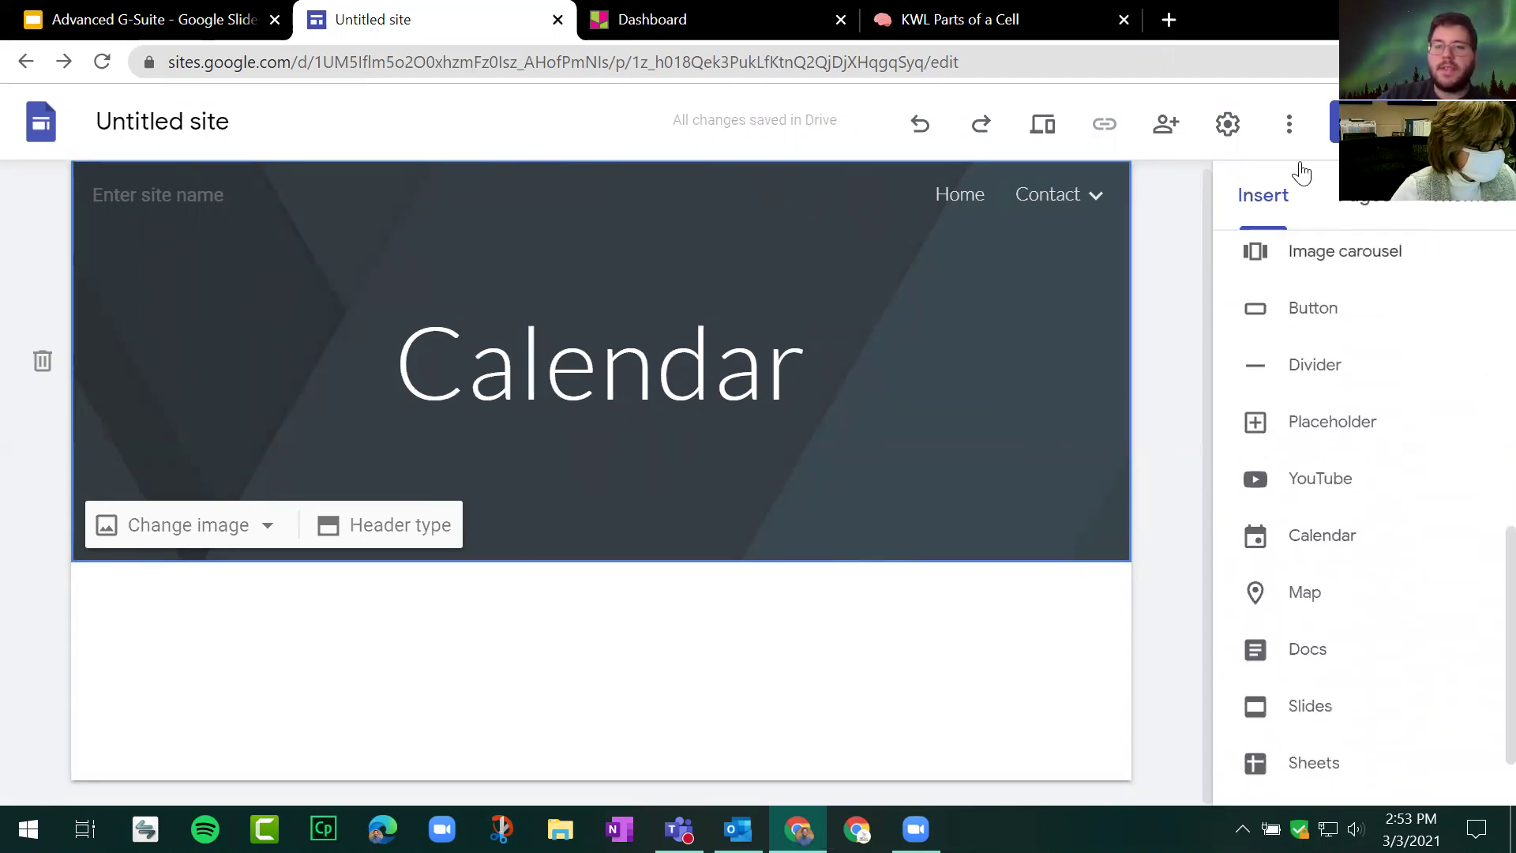
{"action": "left_click", "coordinate": [1311, 545]}
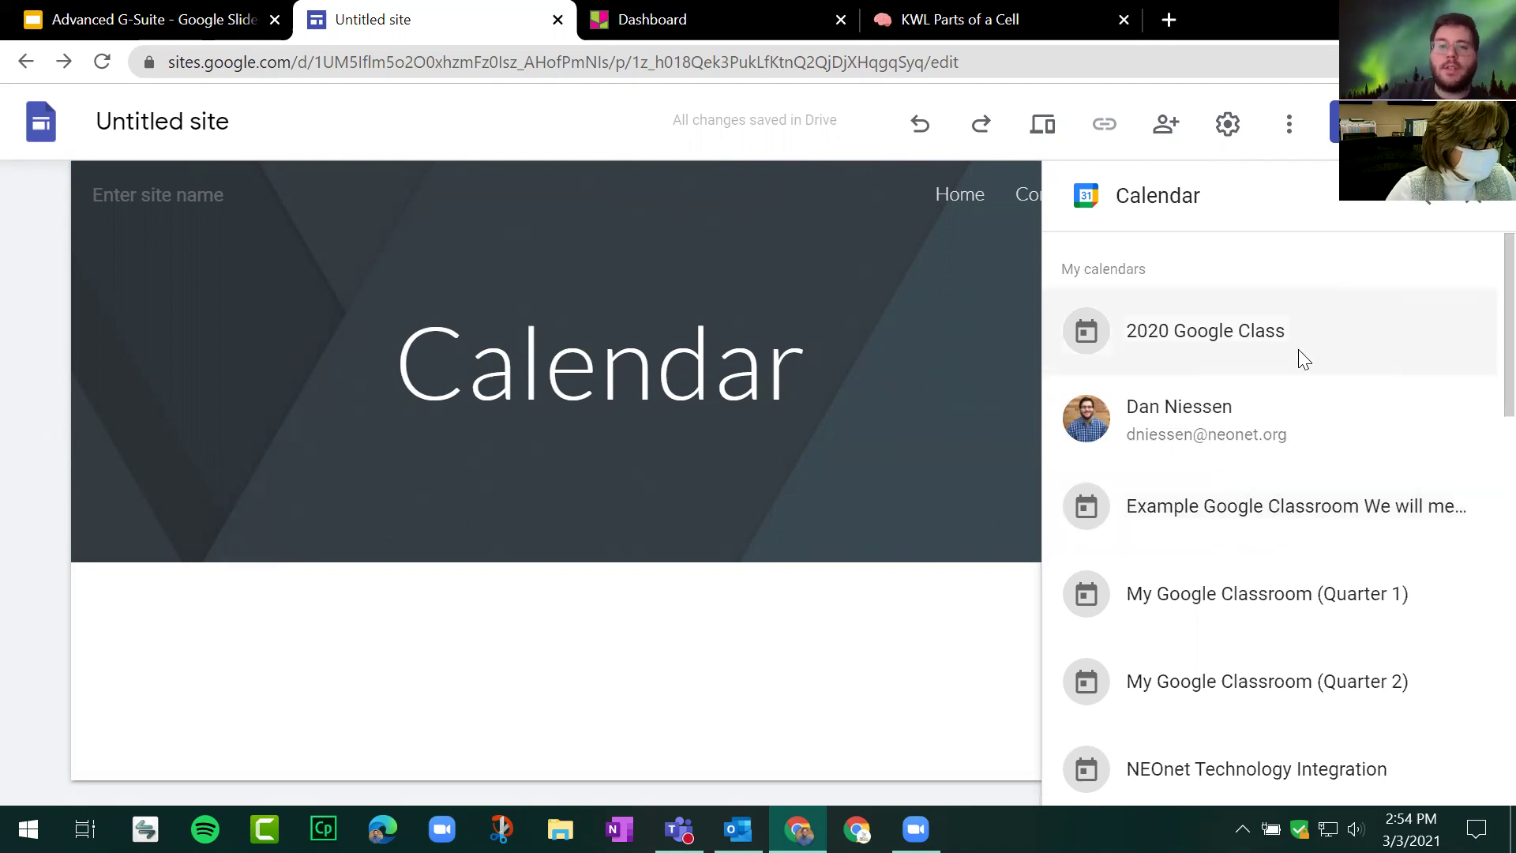
{"action": "scroll", "coordinate": [1296, 356], "scroll_direction": "down", "scroll_amount": 3}
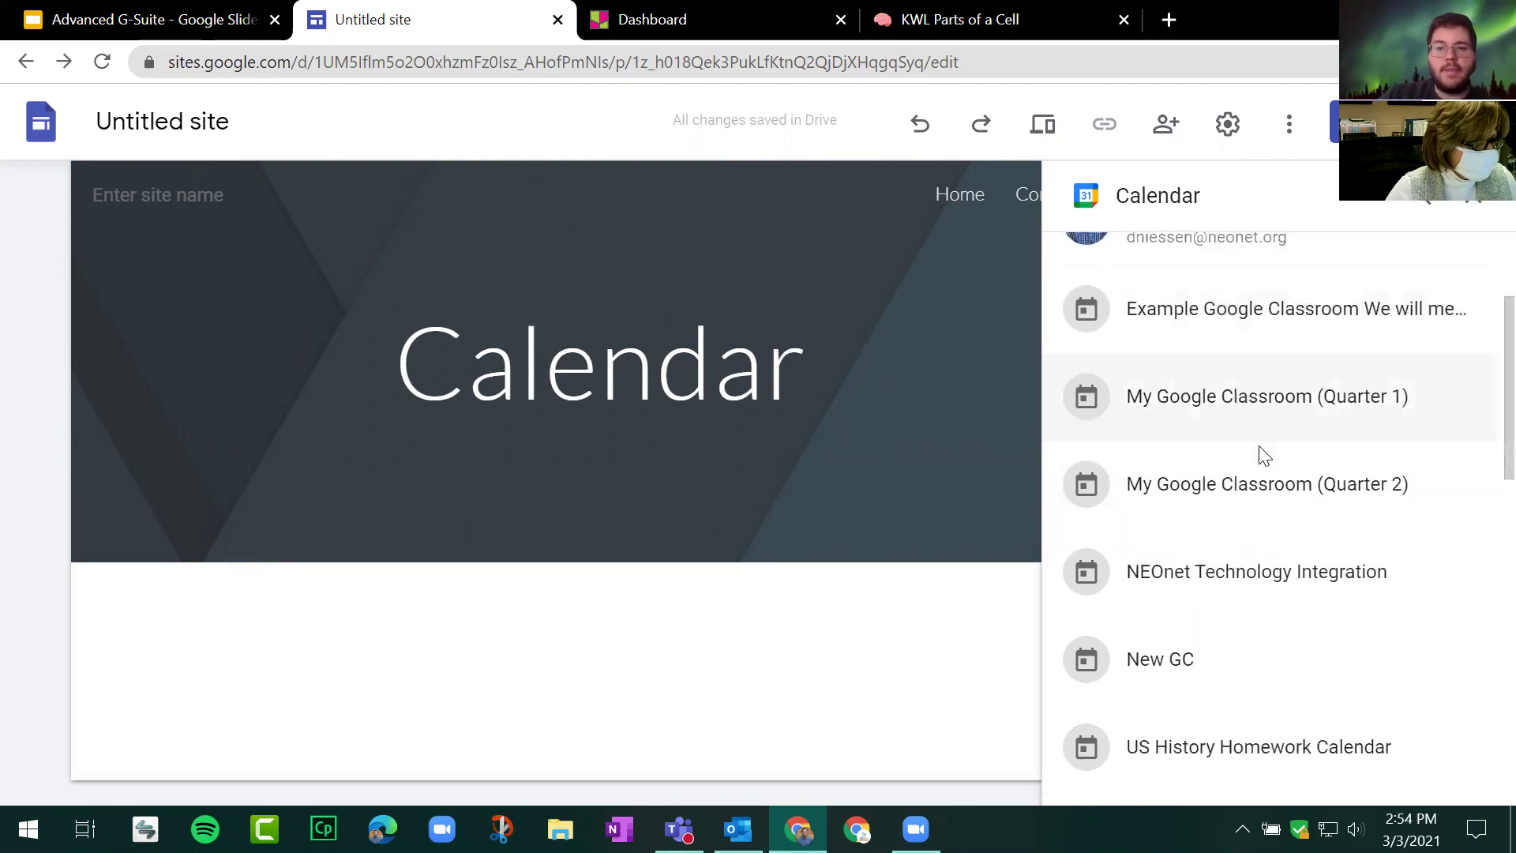
{"action": "scroll", "coordinate": [1229, 497], "scroll_direction": "up", "scroll_amount": 2}
{"action": "scroll", "coordinate": [1216, 418], "scroll_direction": "down", "scroll_amount": 2}
{"action": "scroll", "coordinate": [1244, 431], "scroll_direction": "up", "scroll_amount": 2}
{"action": "scroll", "coordinate": [1264, 474], "scroll_direction": "down", "scroll_amount": 2}
{"action": "scroll", "coordinate": [1264, 442], "scroll_direction": "down", "scroll_amount": 5}
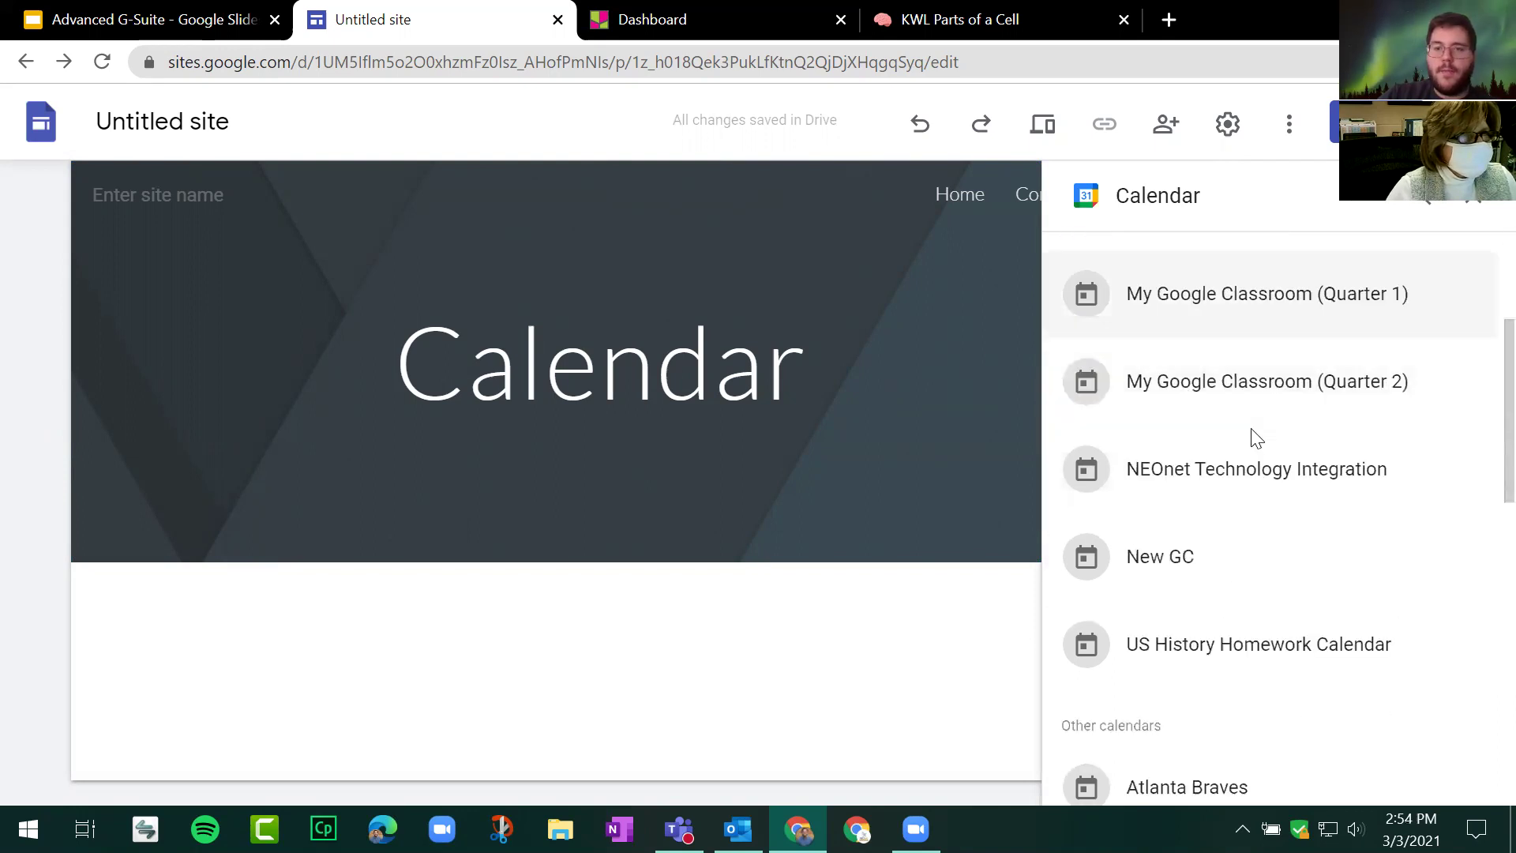
{"action": "scroll", "coordinate": [1279, 517], "scroll_direction": "up", "scroll_amount": 5}
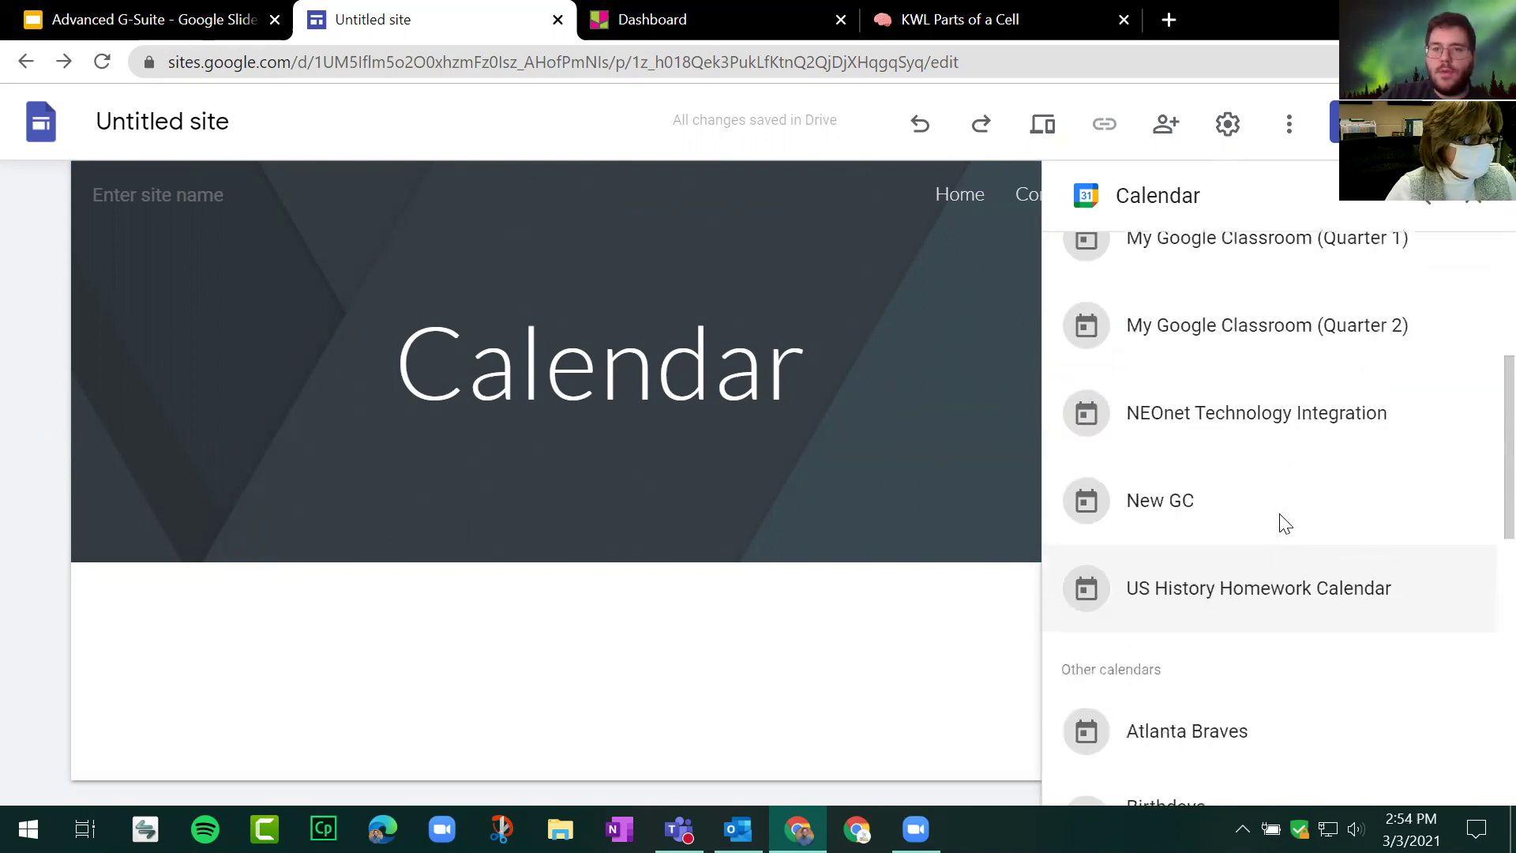
{"action": "left_click", "coordinate": [1241, 558]}
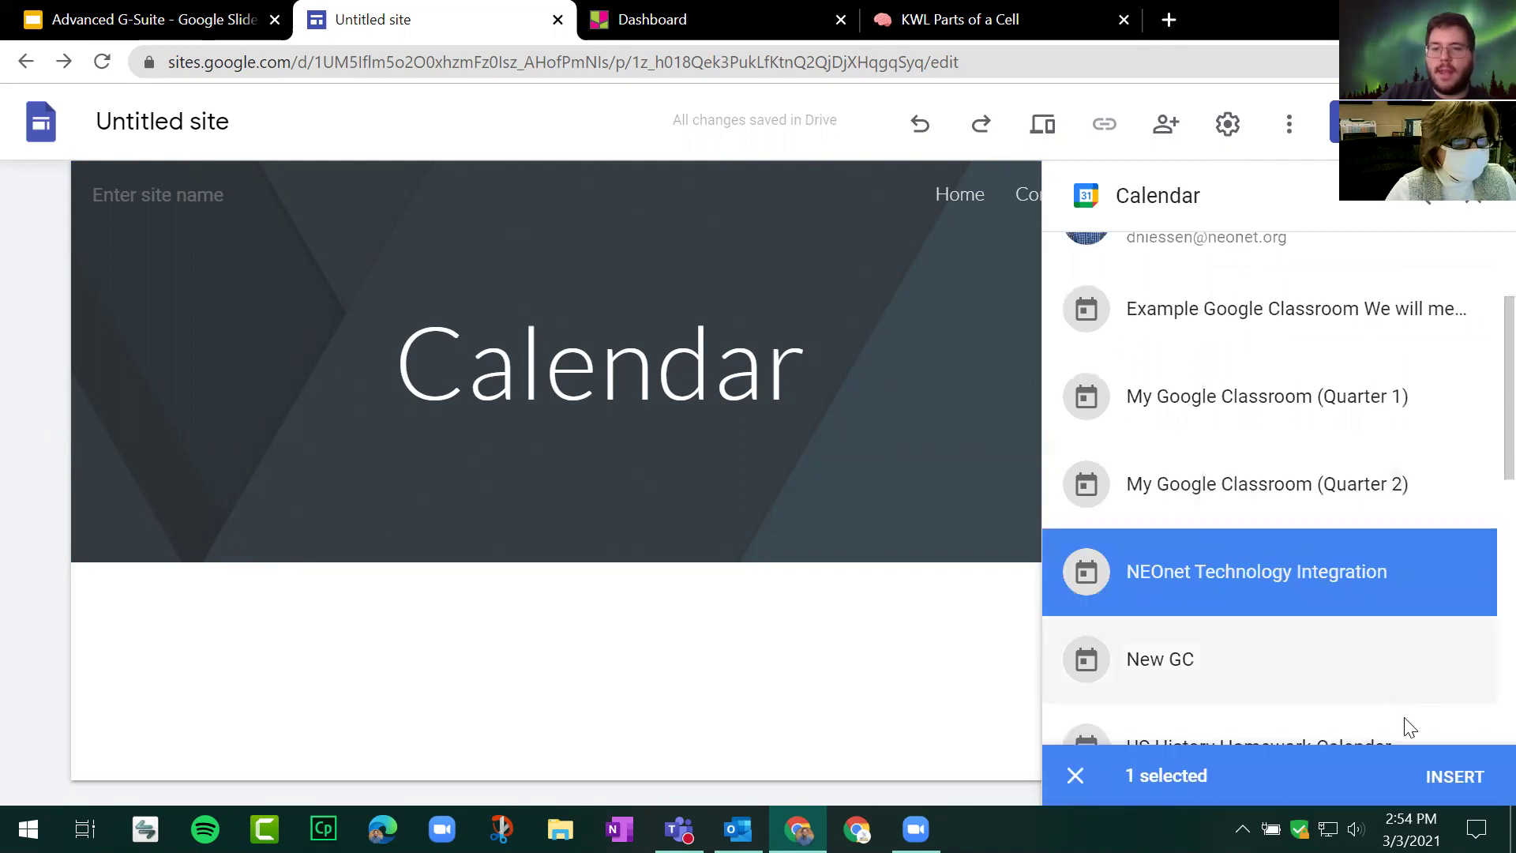
{"action": "left_click", "coordinate": [1454, 778]}
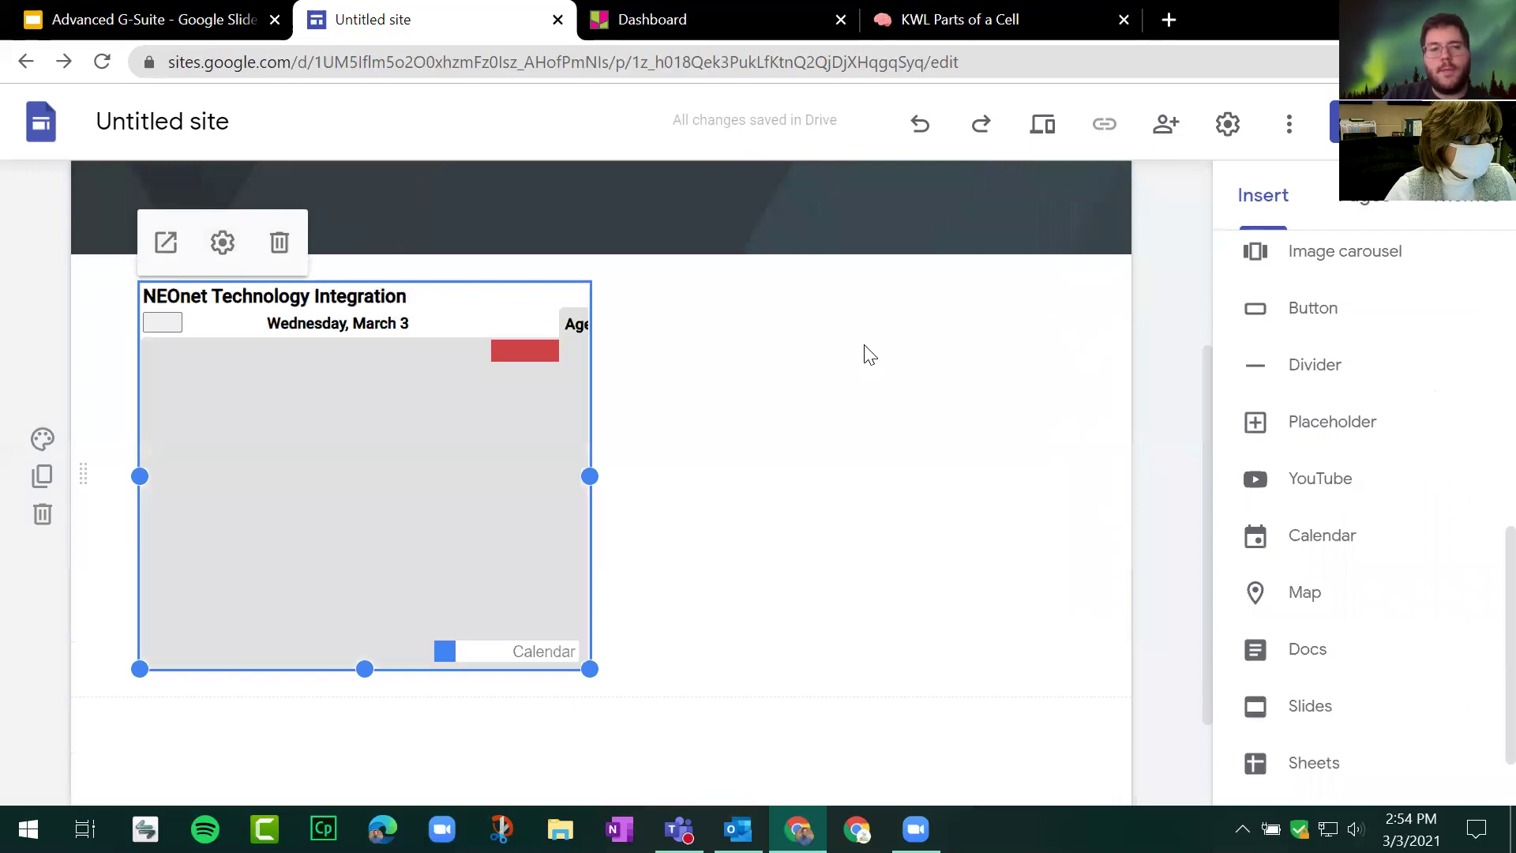
Step: Widen the NEOnet calendar embed across the page under the Calendar banner
{"action": "left_click_drag", "start_coordinate": [590, 476], "coordinate": [819, 471]}
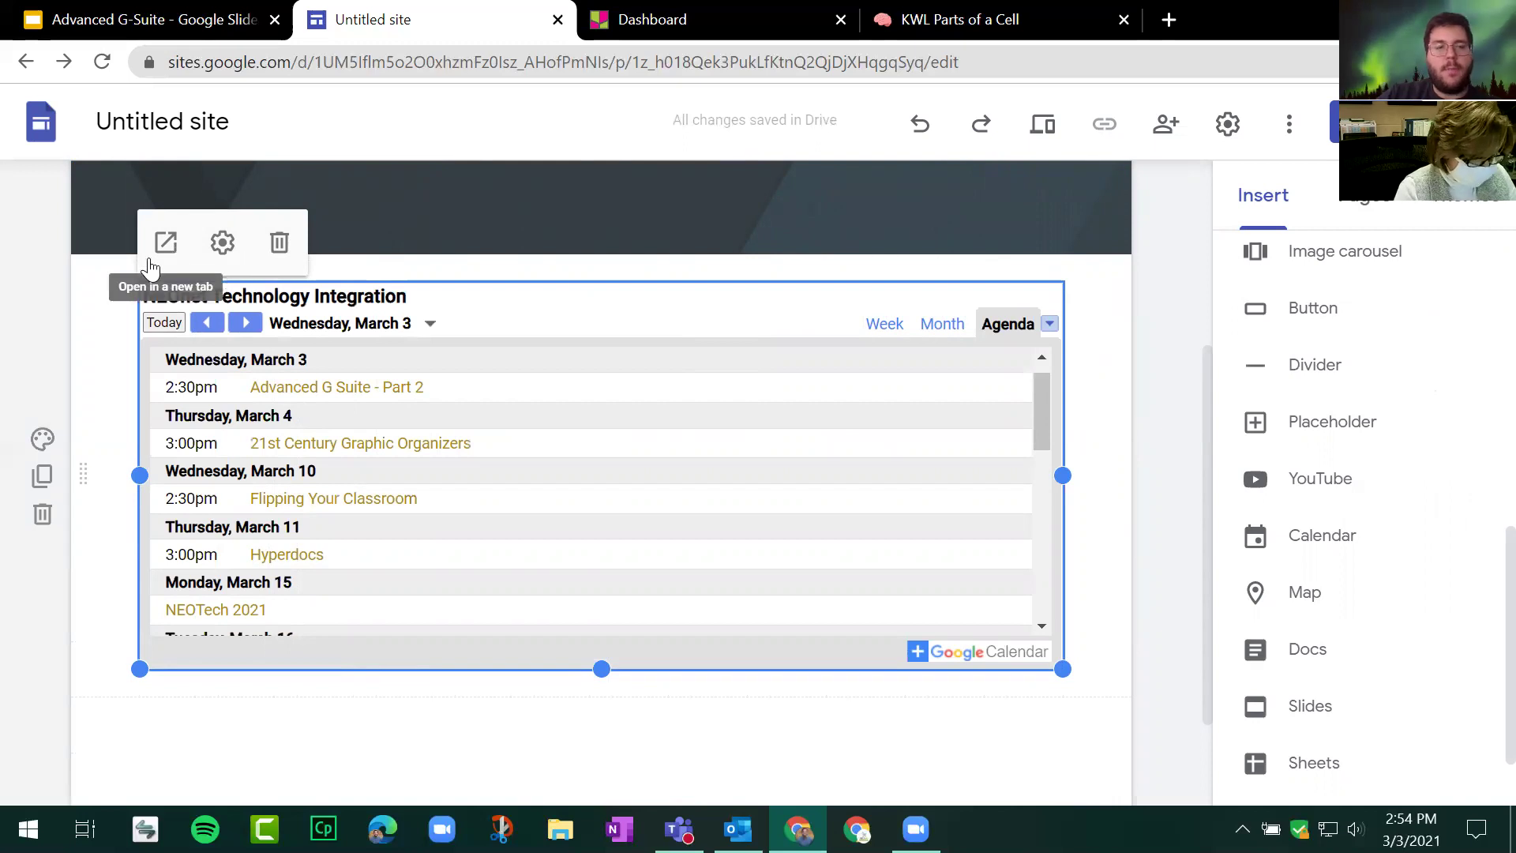
{"action": "left_click", "coordinate": [281, 255]}
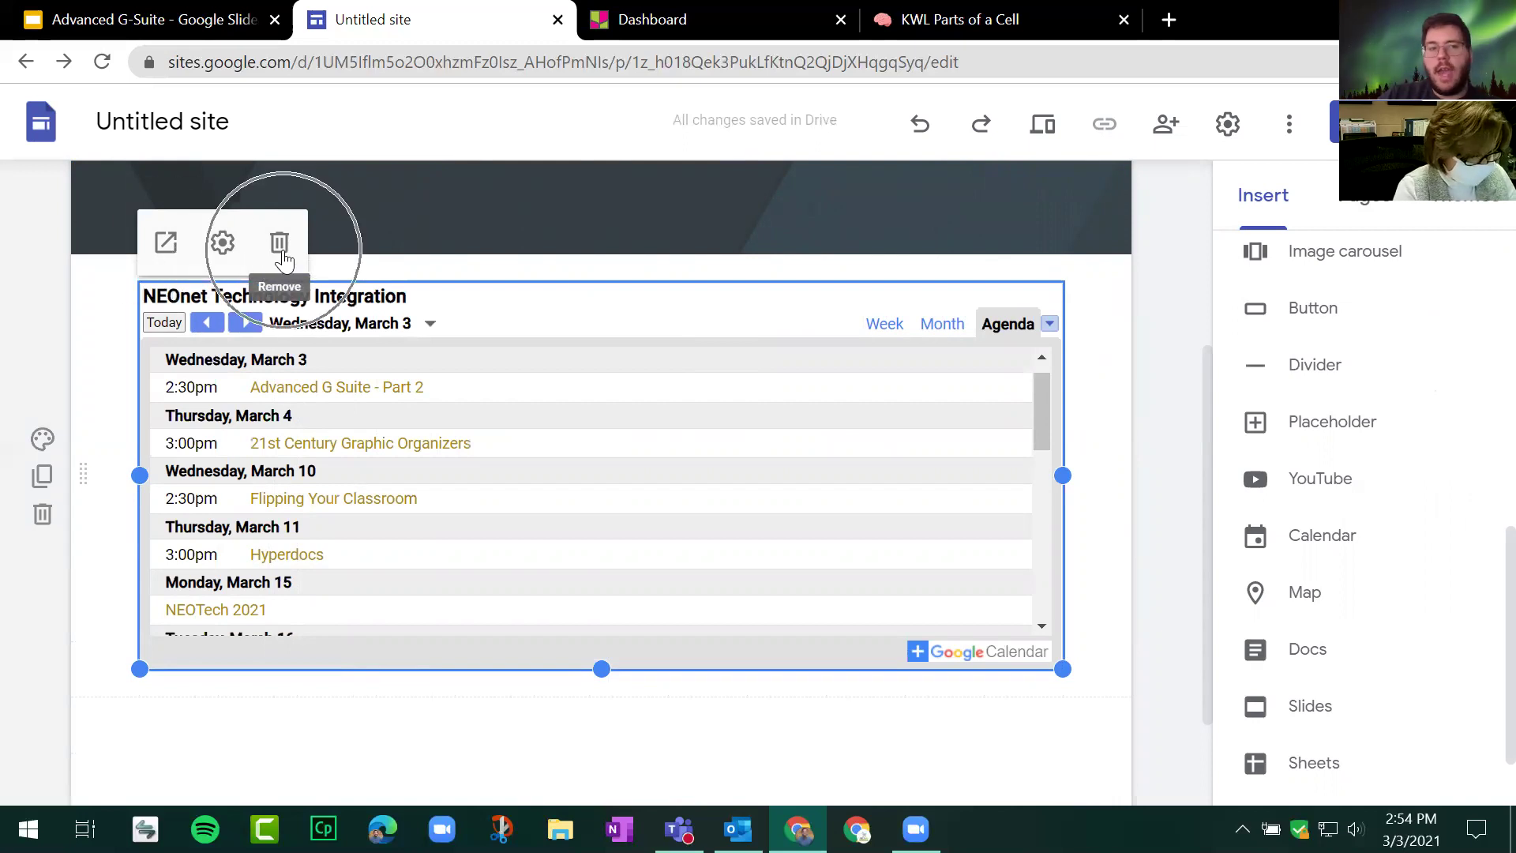
{"action": "left_click", "coordinate": [225, 251]}
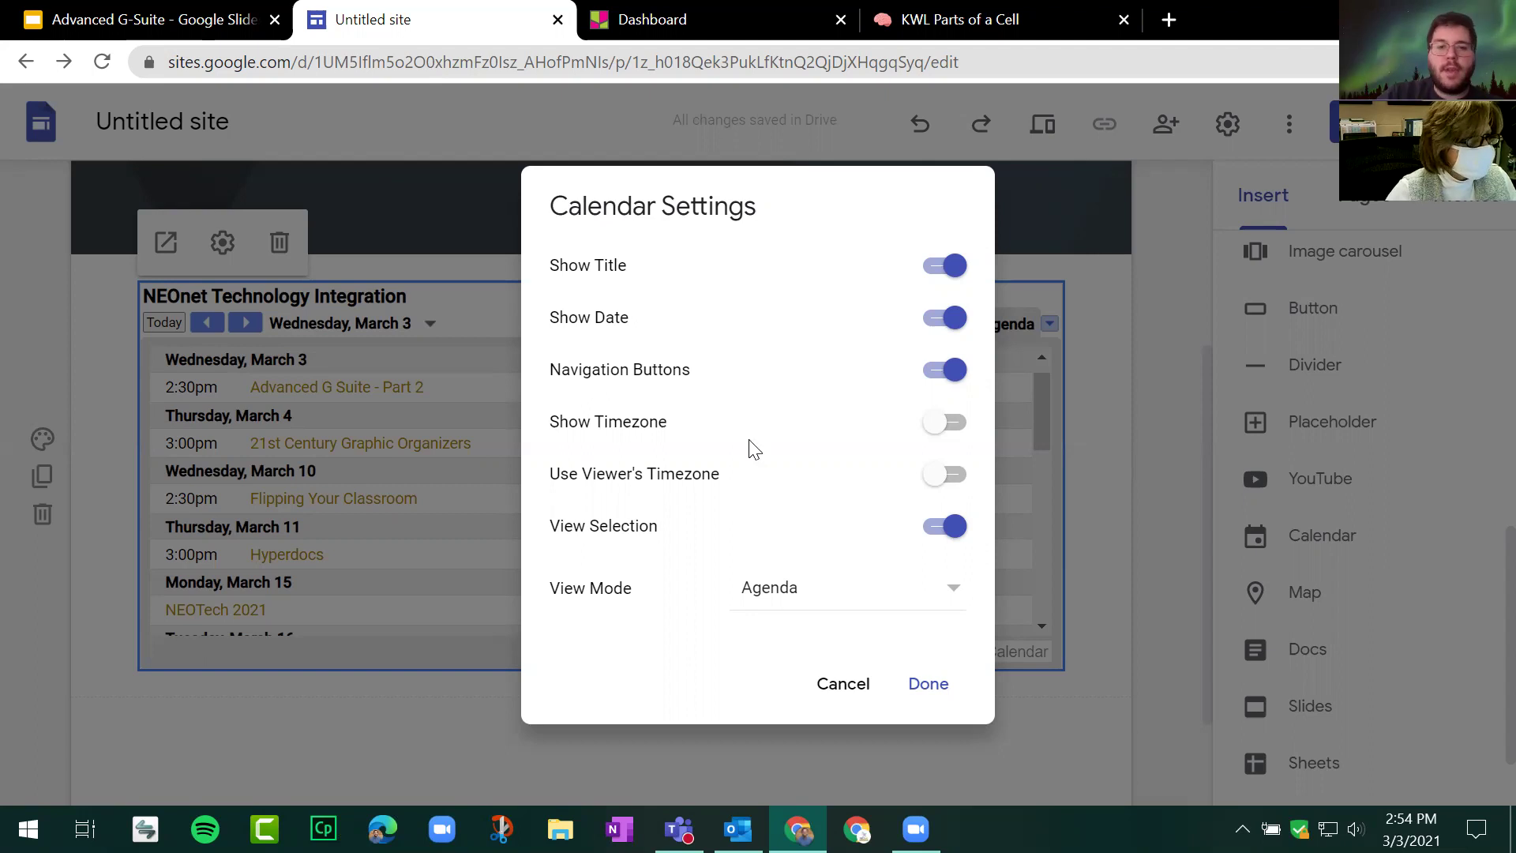
{"action": "left_click", "coordinate": [837, 695]}
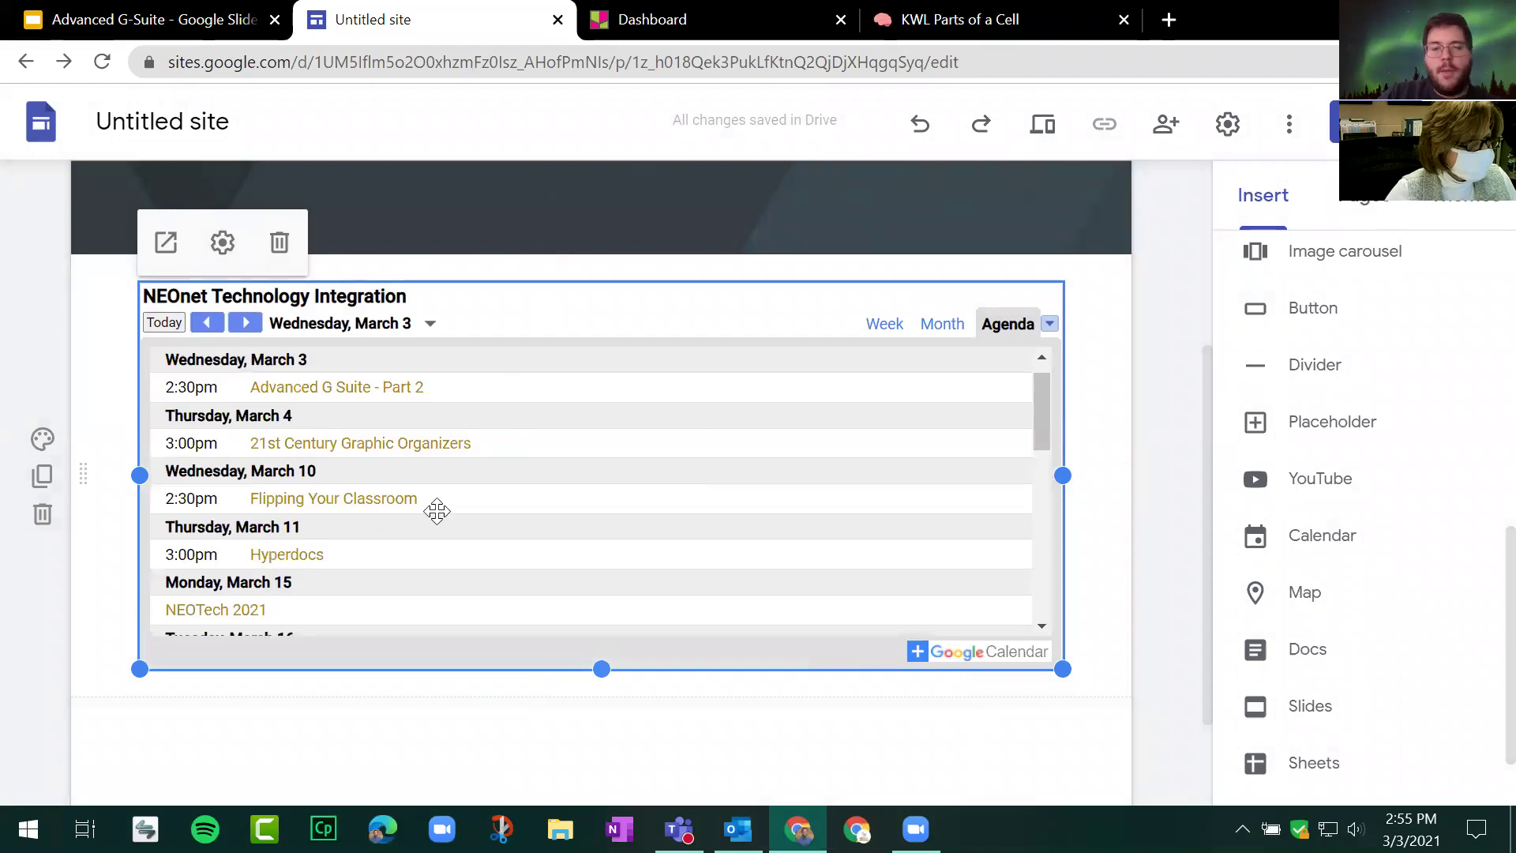
Step: Switch the embedded calendar's view mode to Month, showing March 2021
{"action": "left_click", "coordinate": [222, 243]}
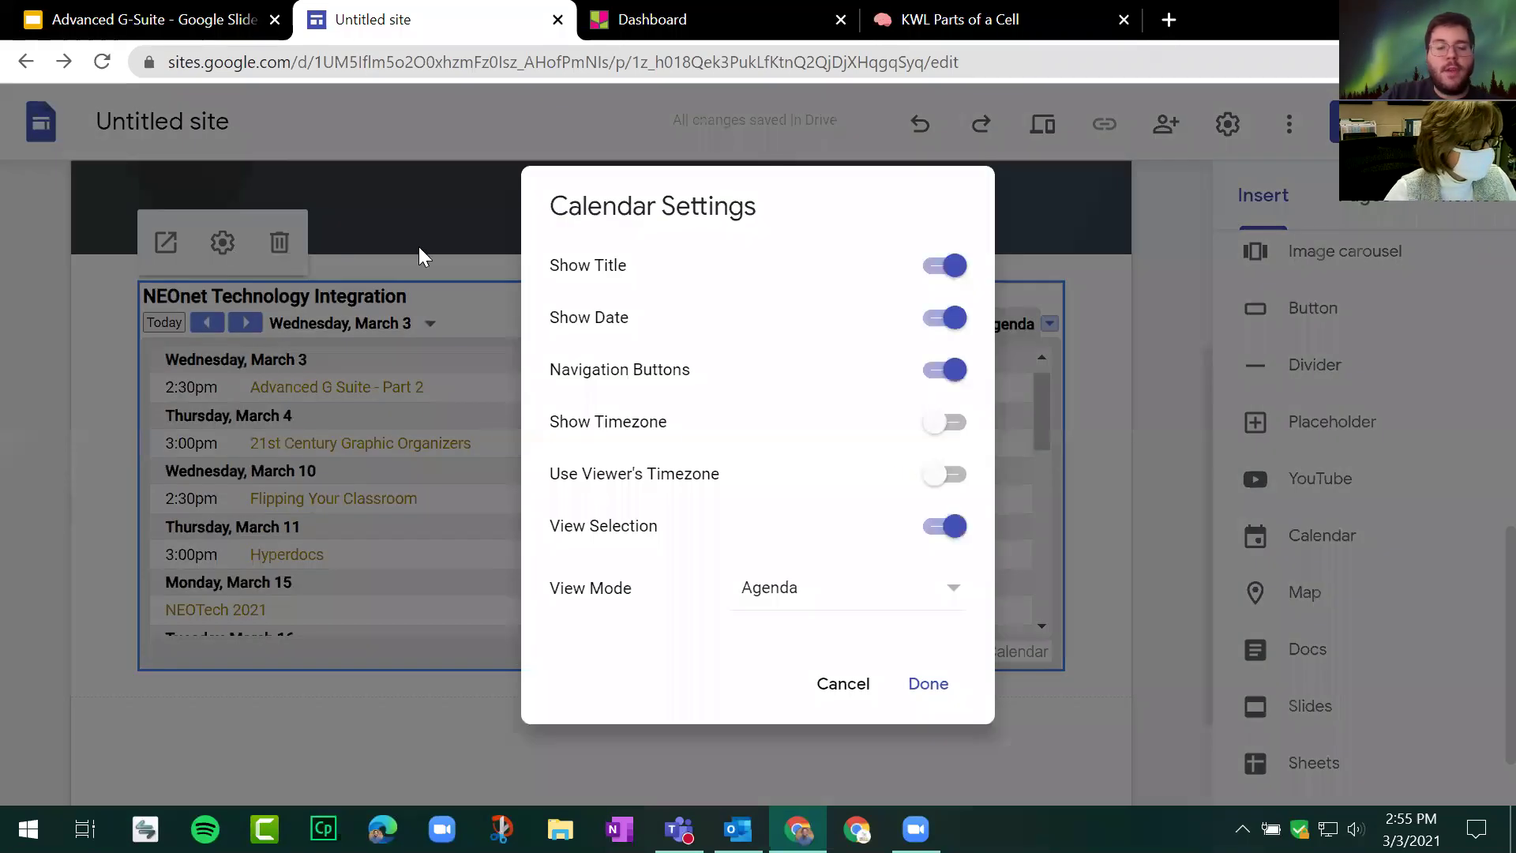
{"action": "left_click", "coordinate": [783, 603]}
{"action": "left_click", "coordinate": [785, 510]}
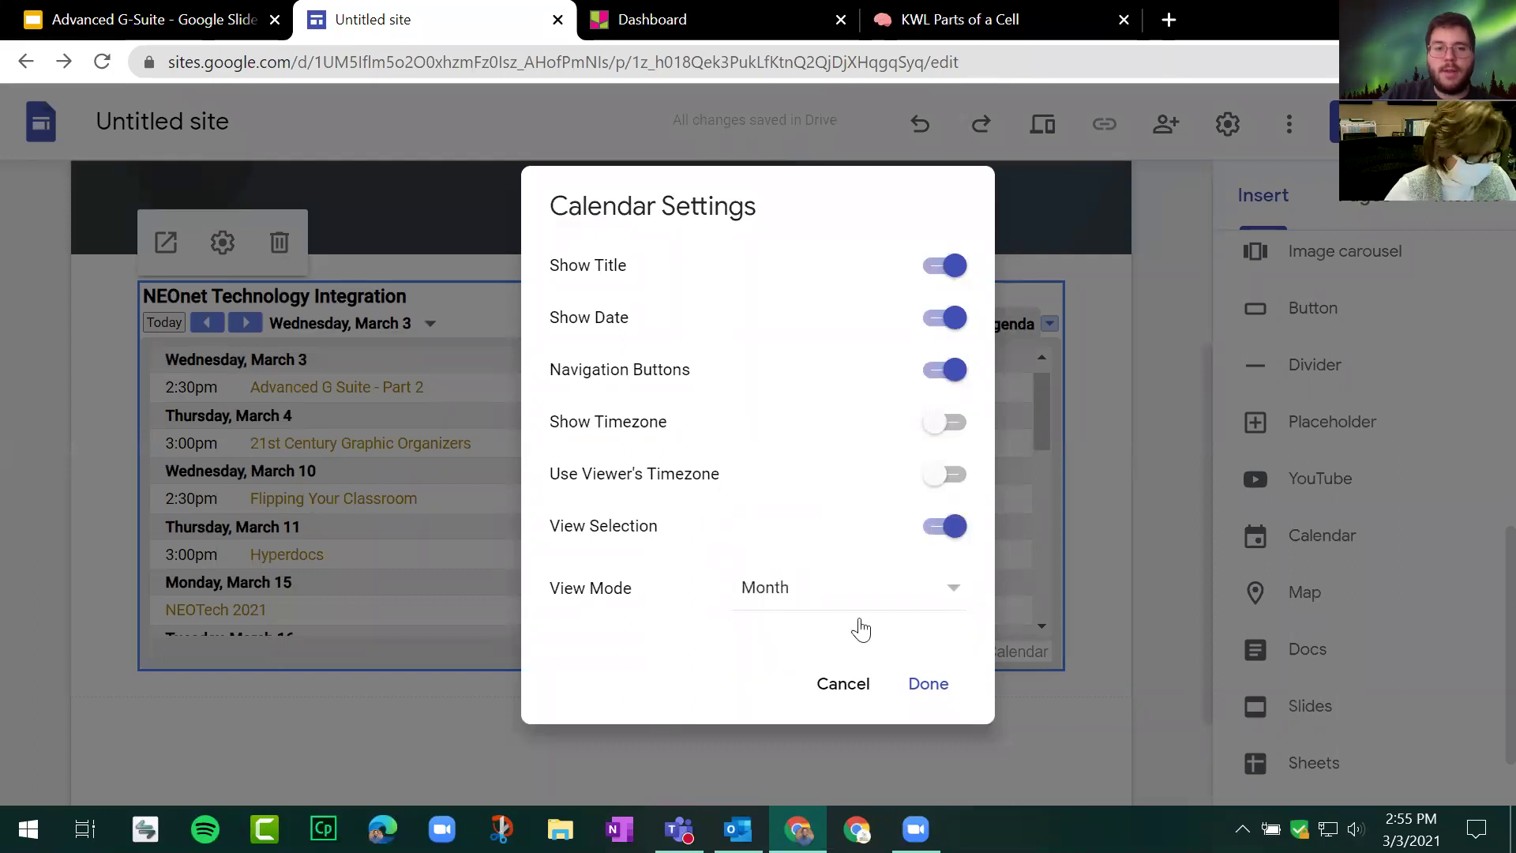
{"action": "left_click", "coordinate": [929, 687]}
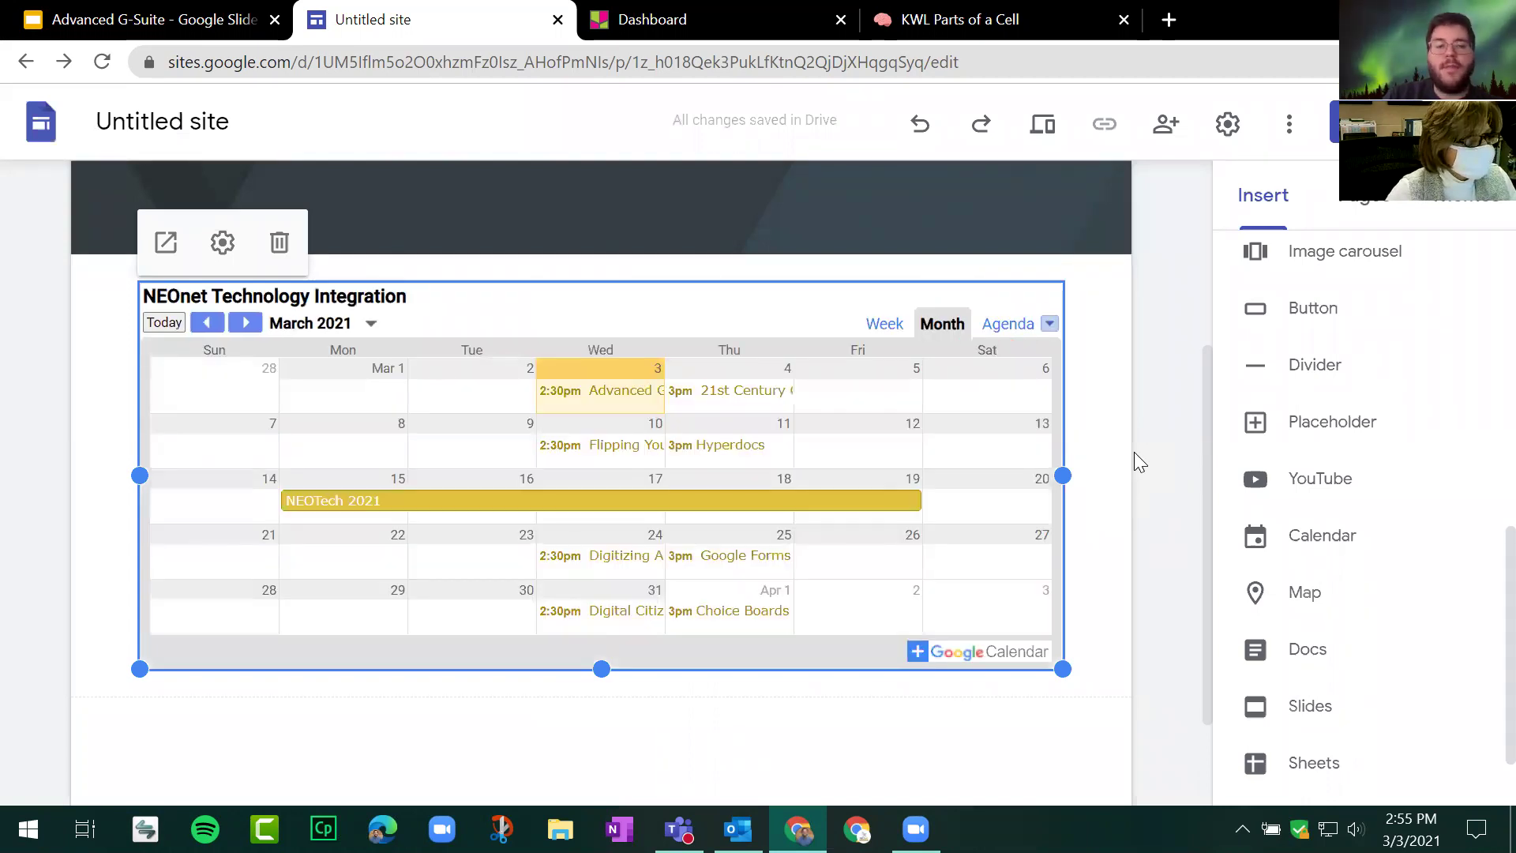
{"action": "scroll", "coordinate": [1118, 471], "scroll_direction": "up", "scroll_amount": 4}
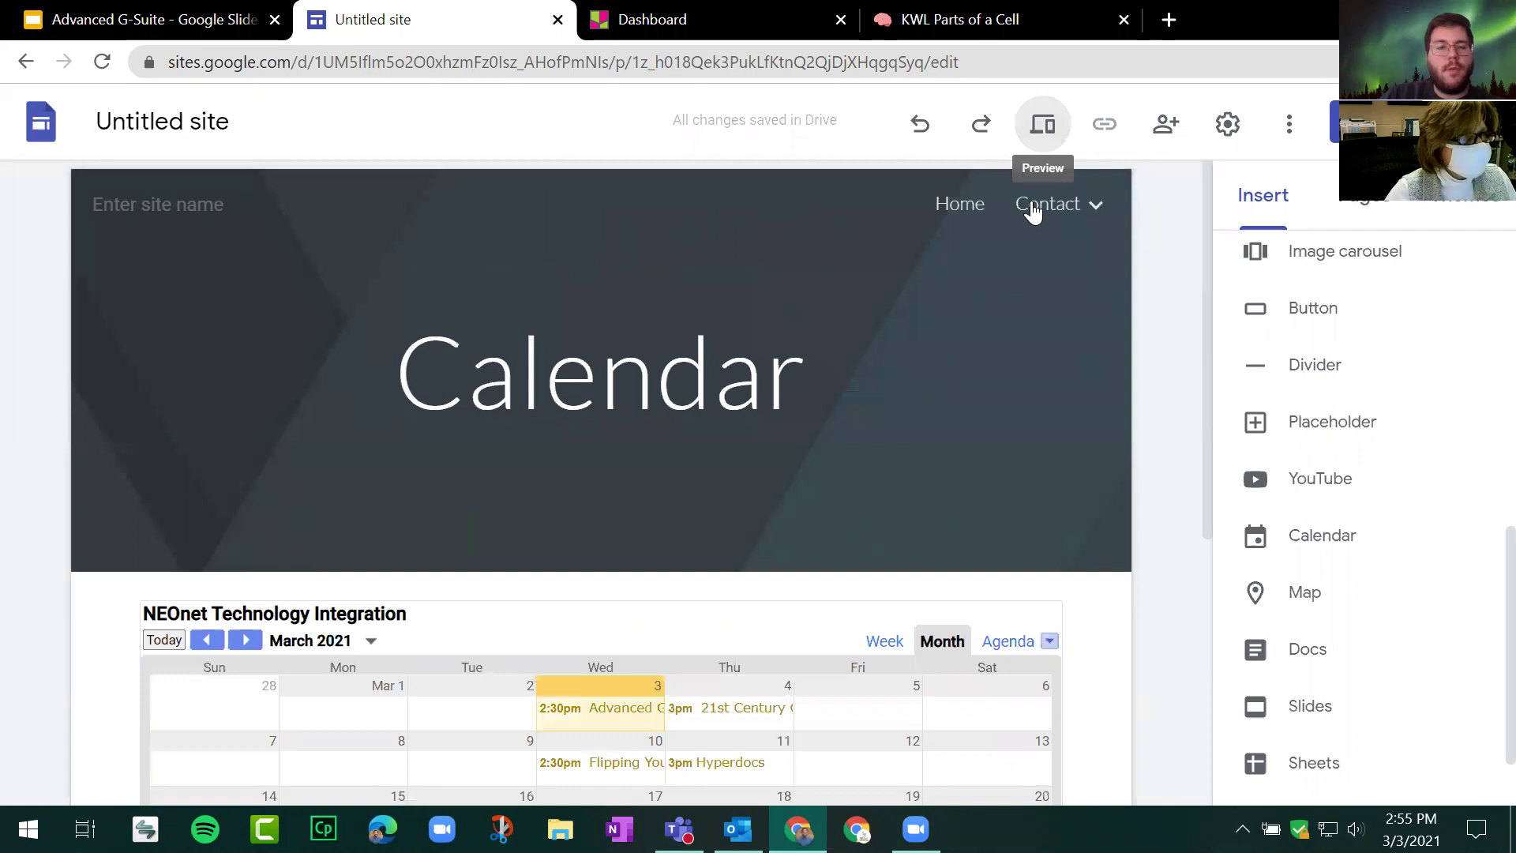
{"action": "left_click", "coordinate": [1043, 124]}
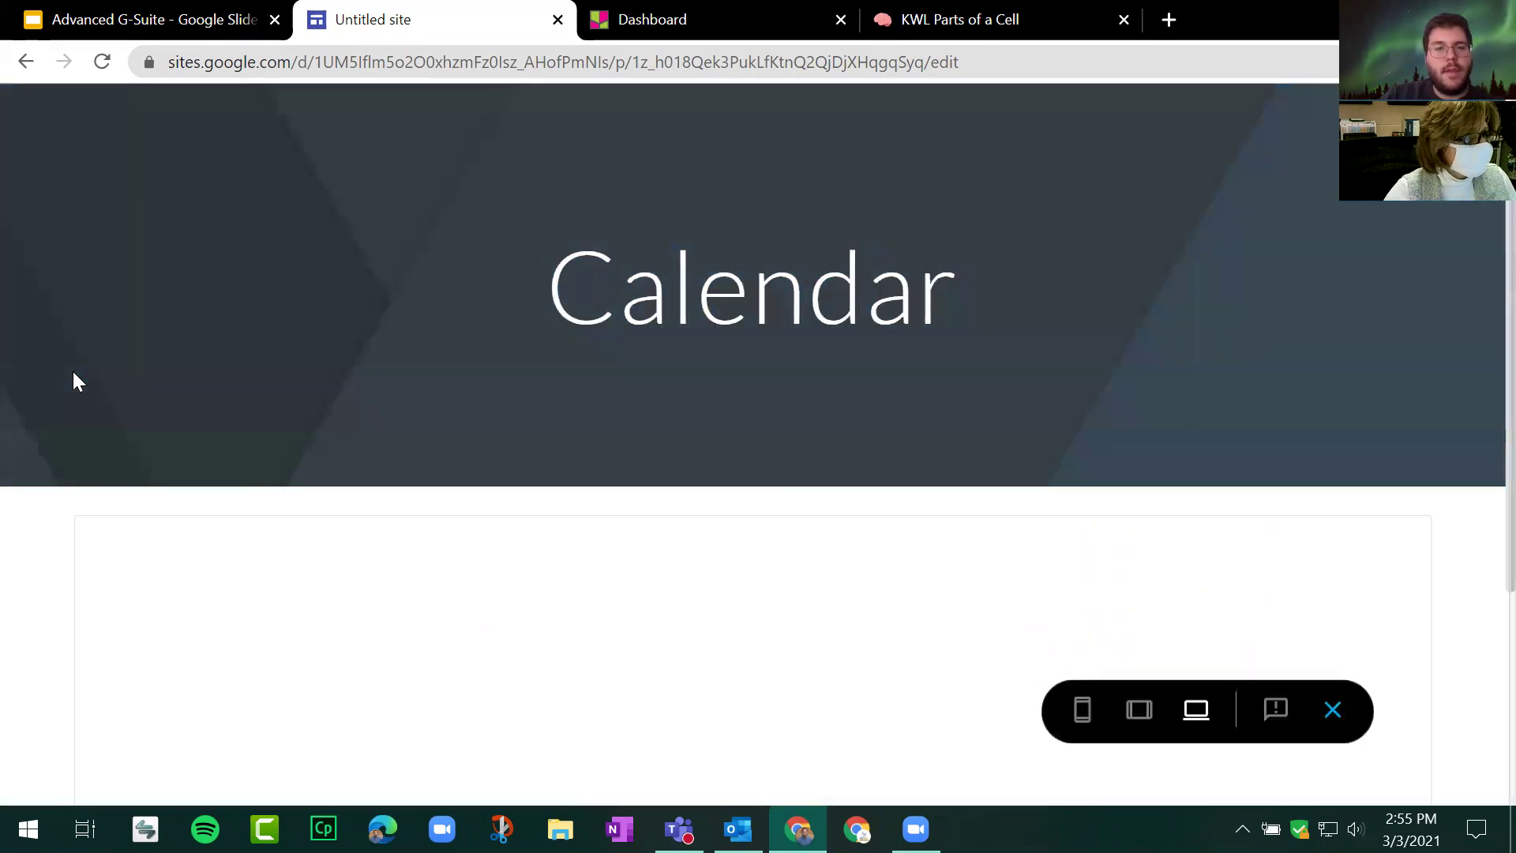
{"action": "scroll", "coordinate": [73, 373], "scroll_direction": "down", "scroll_amount": 4}
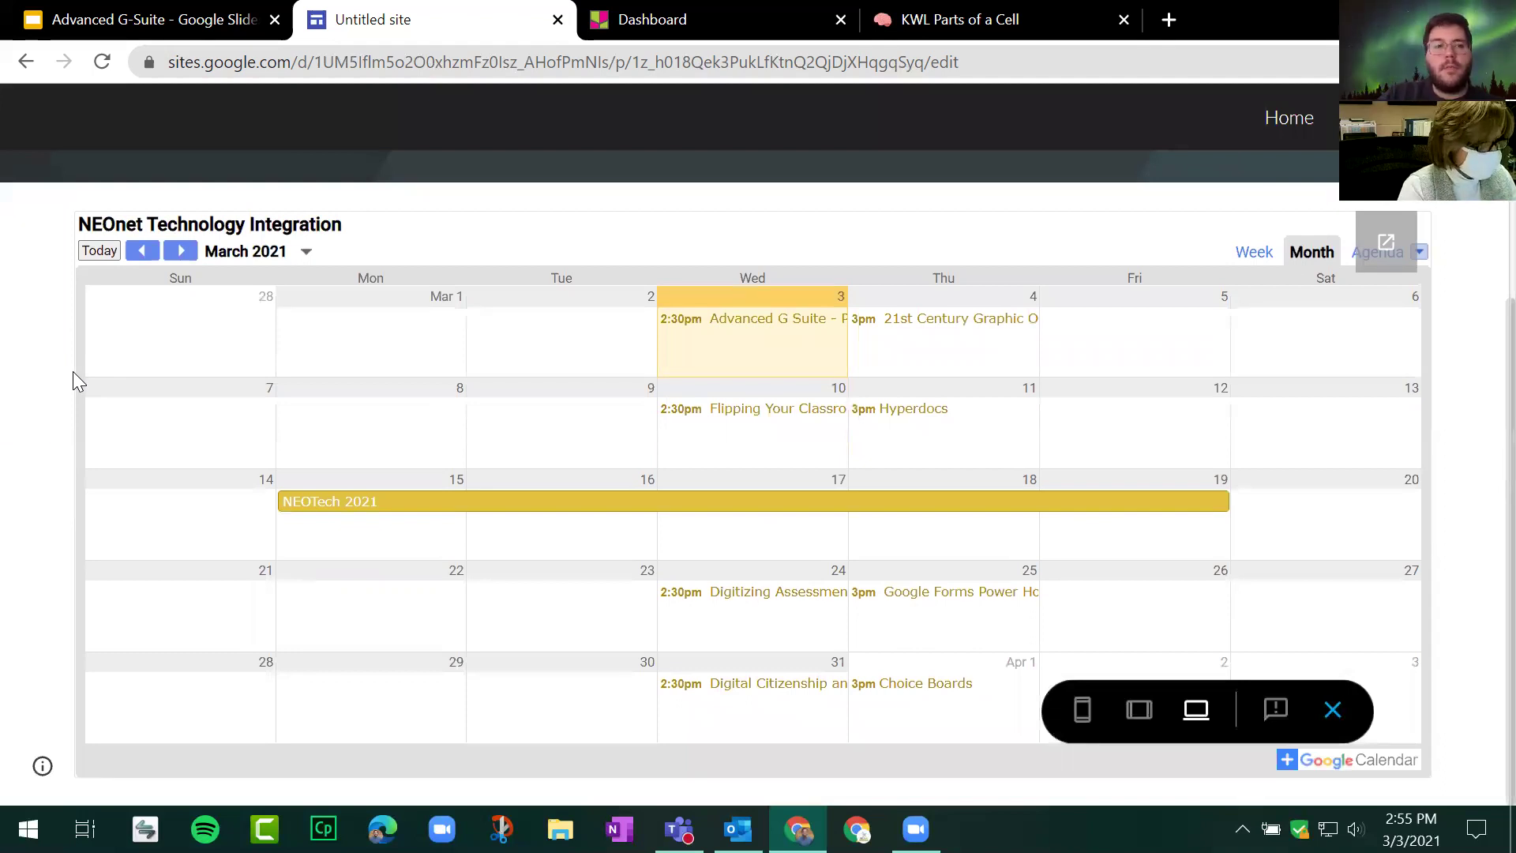
{"action": "left_click", "coordinate": [774, 321]}
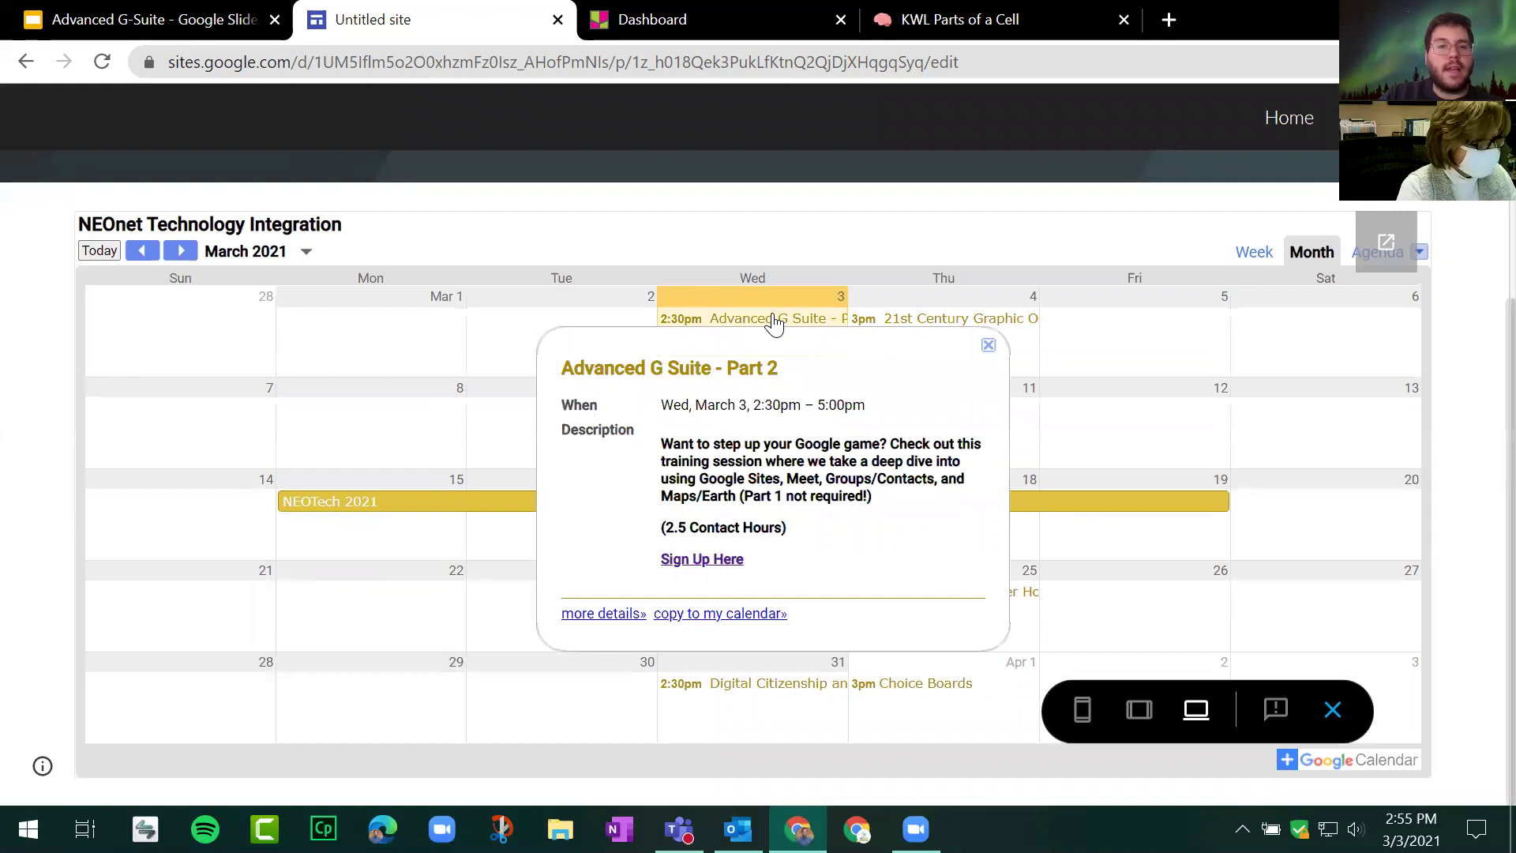
{"action": "left_click", "coordinate": [709, 563]}
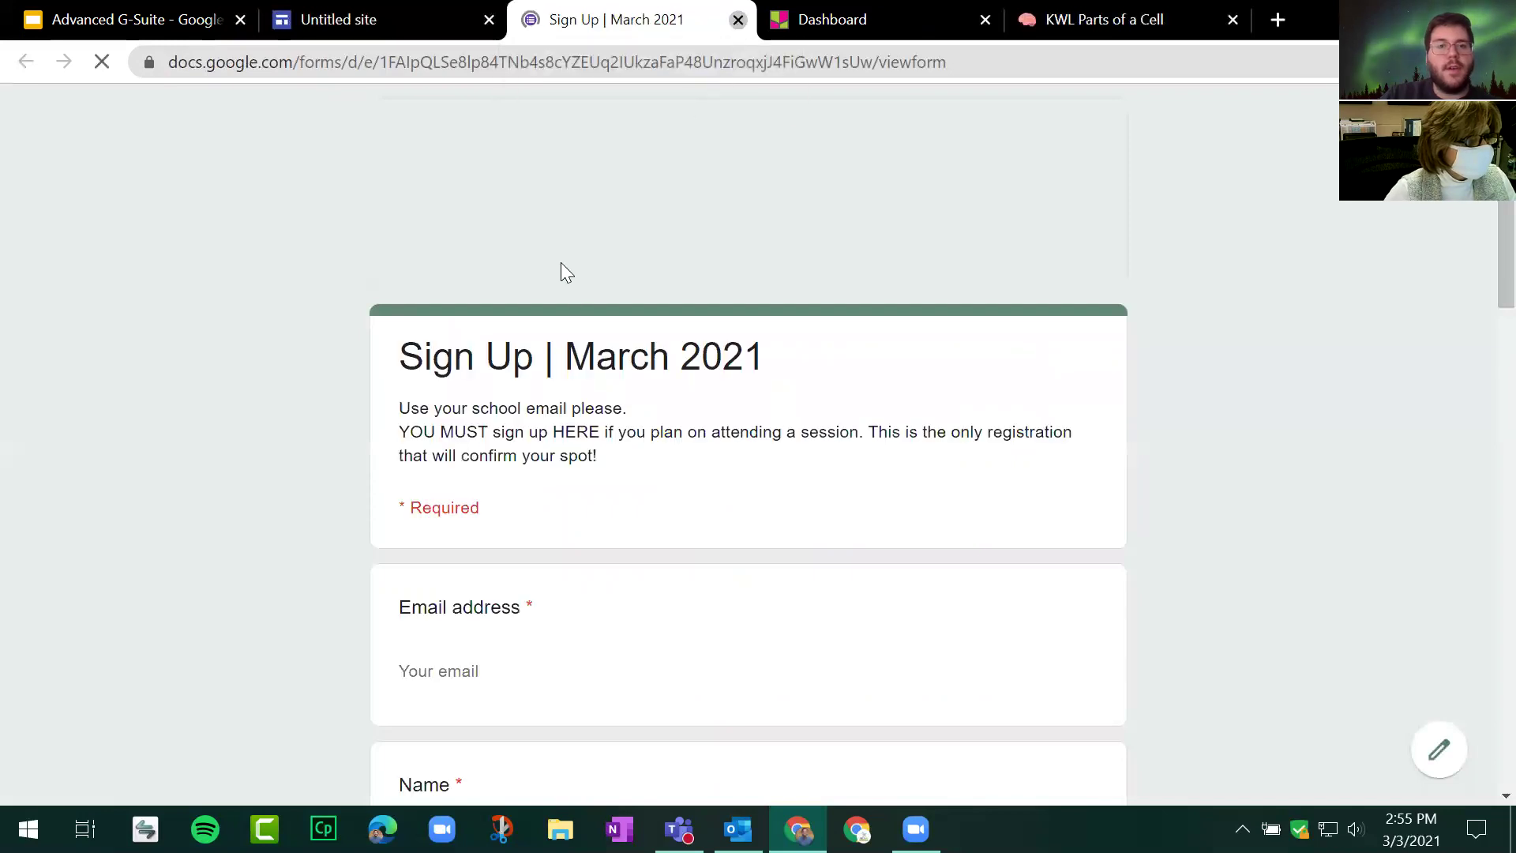
{"action": "key", "text": "ctrl+w"}
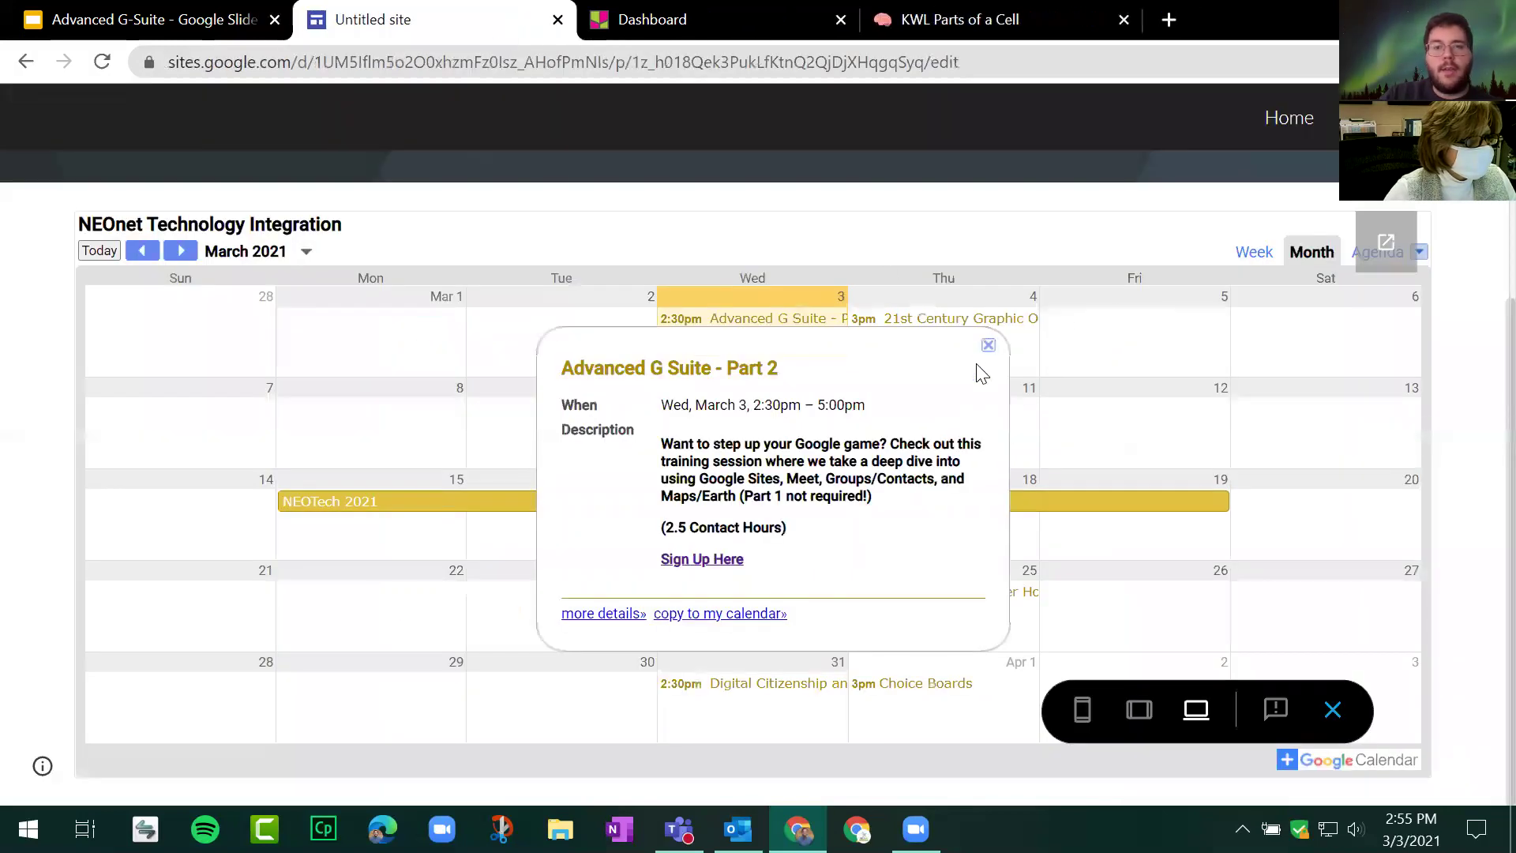
{"action": "left_click", "coordinate": [984, 350]}
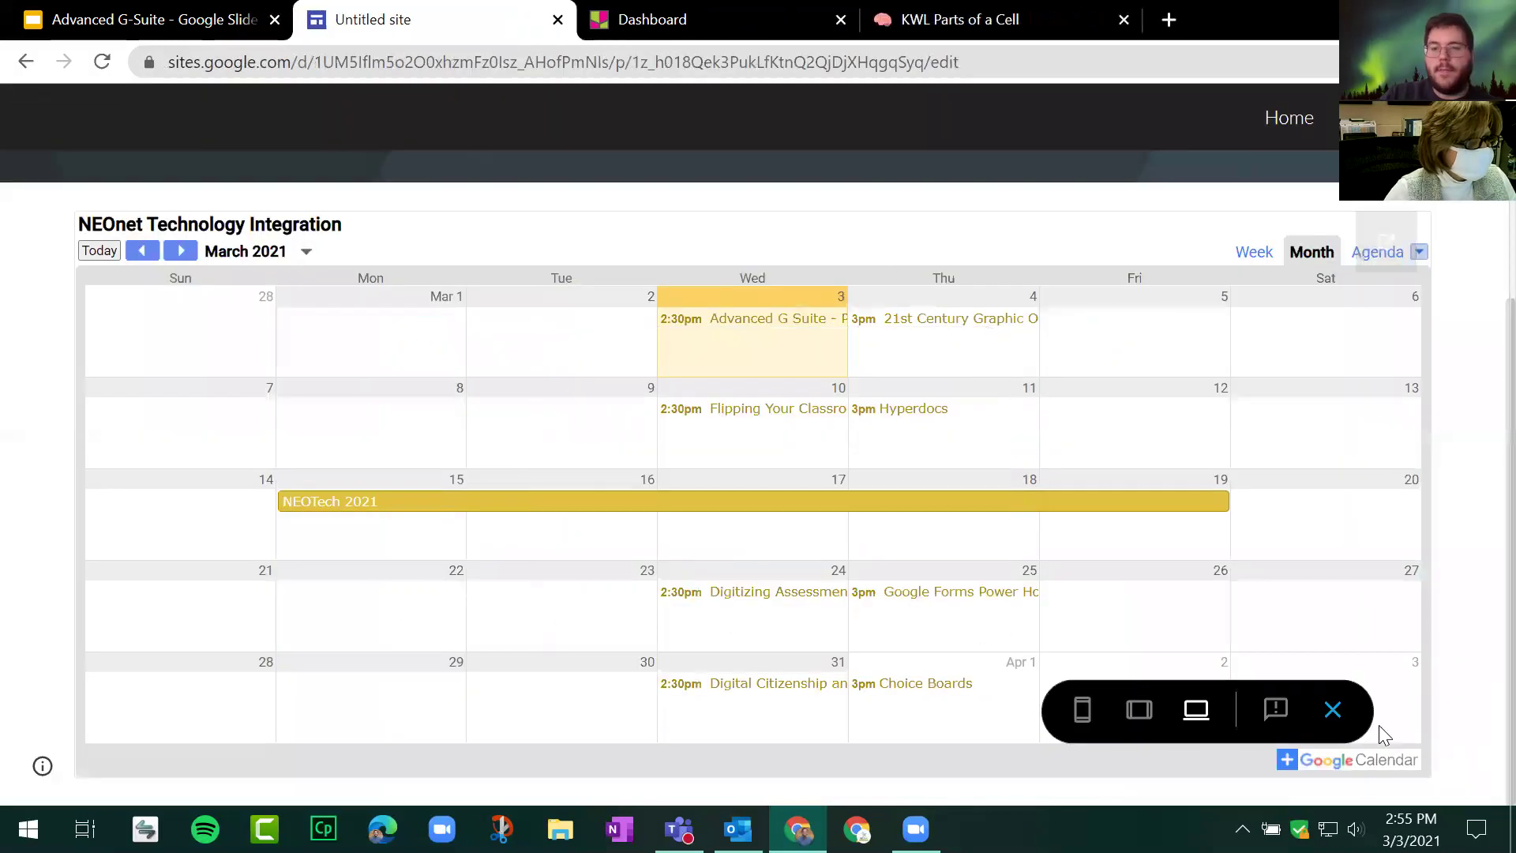
{"action": "scroll", "coordinate": [1261, 494], "scroll_direction": "up", "scroll_amount": 1}
{"action": "key", "text": "Escape"}
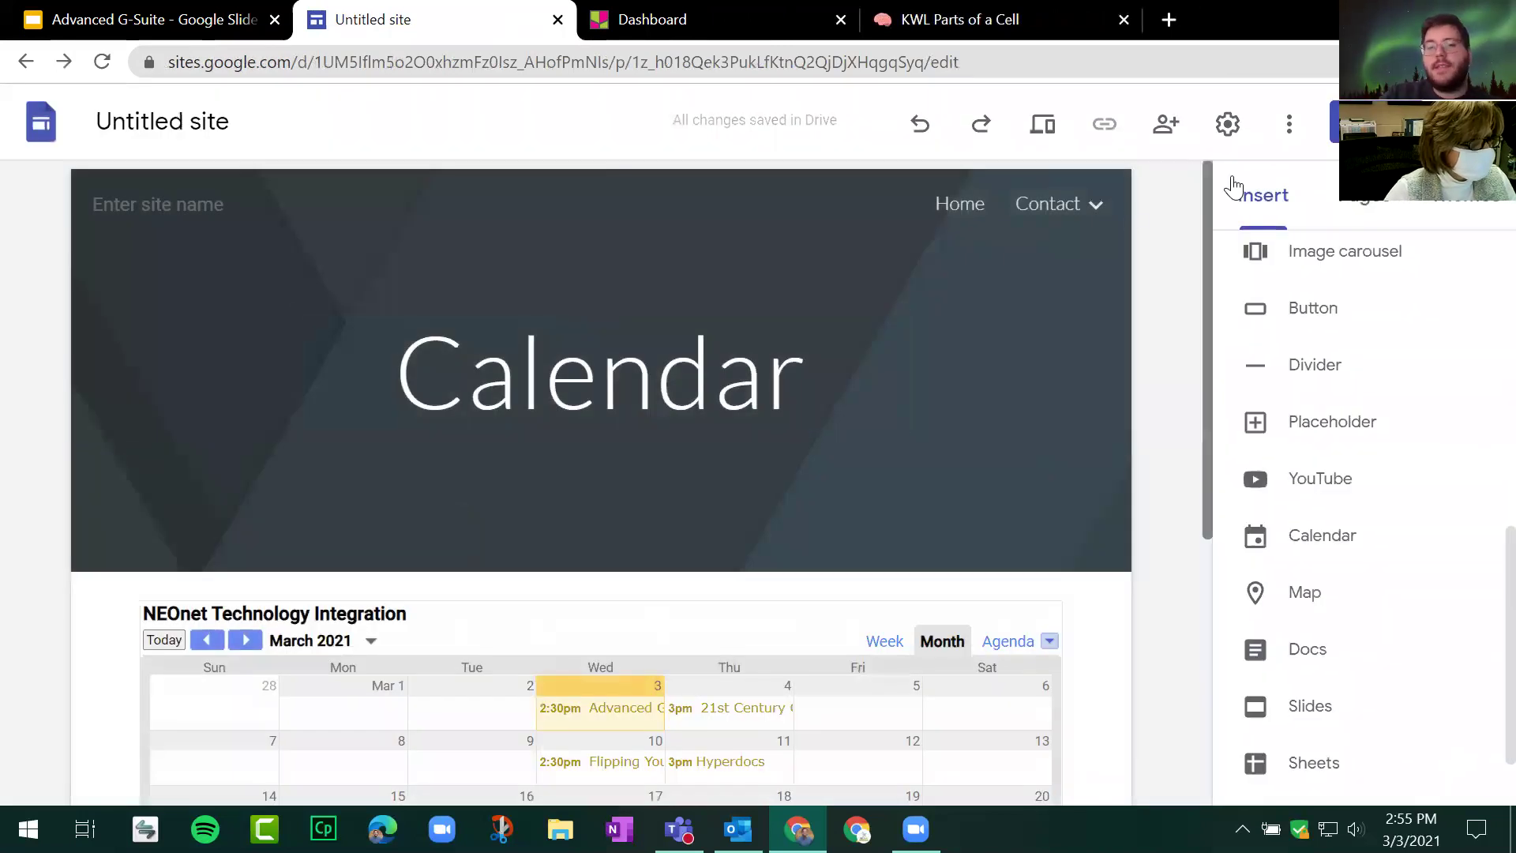
{"action": "left_click", "coordinate": [181, 10]}
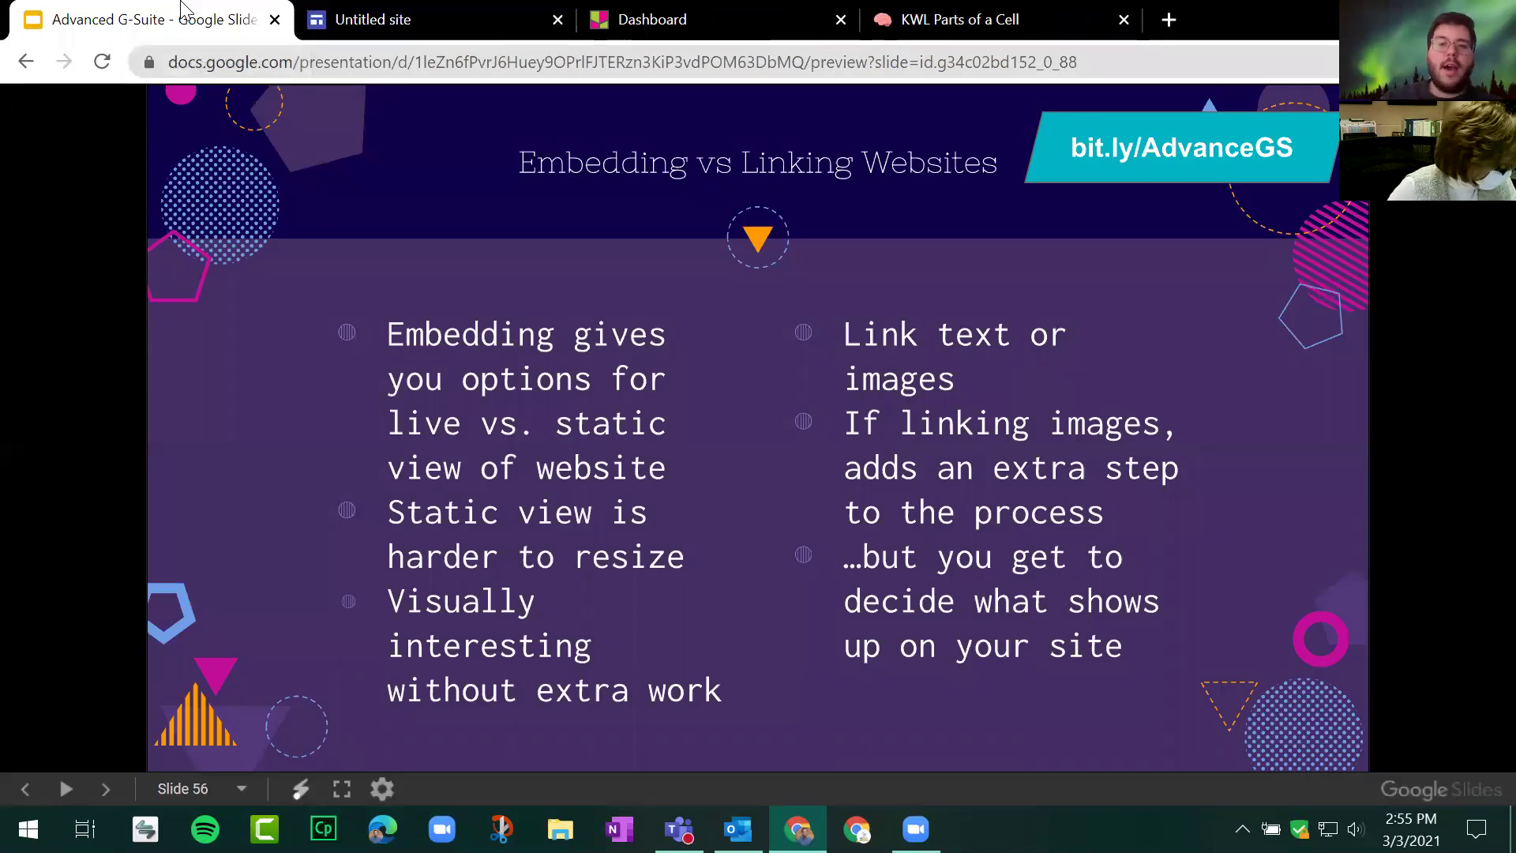
{"action": "left_click", "coordinate": [365, 15]}
{"action": "left_click", "coordinate": [204, 11]}
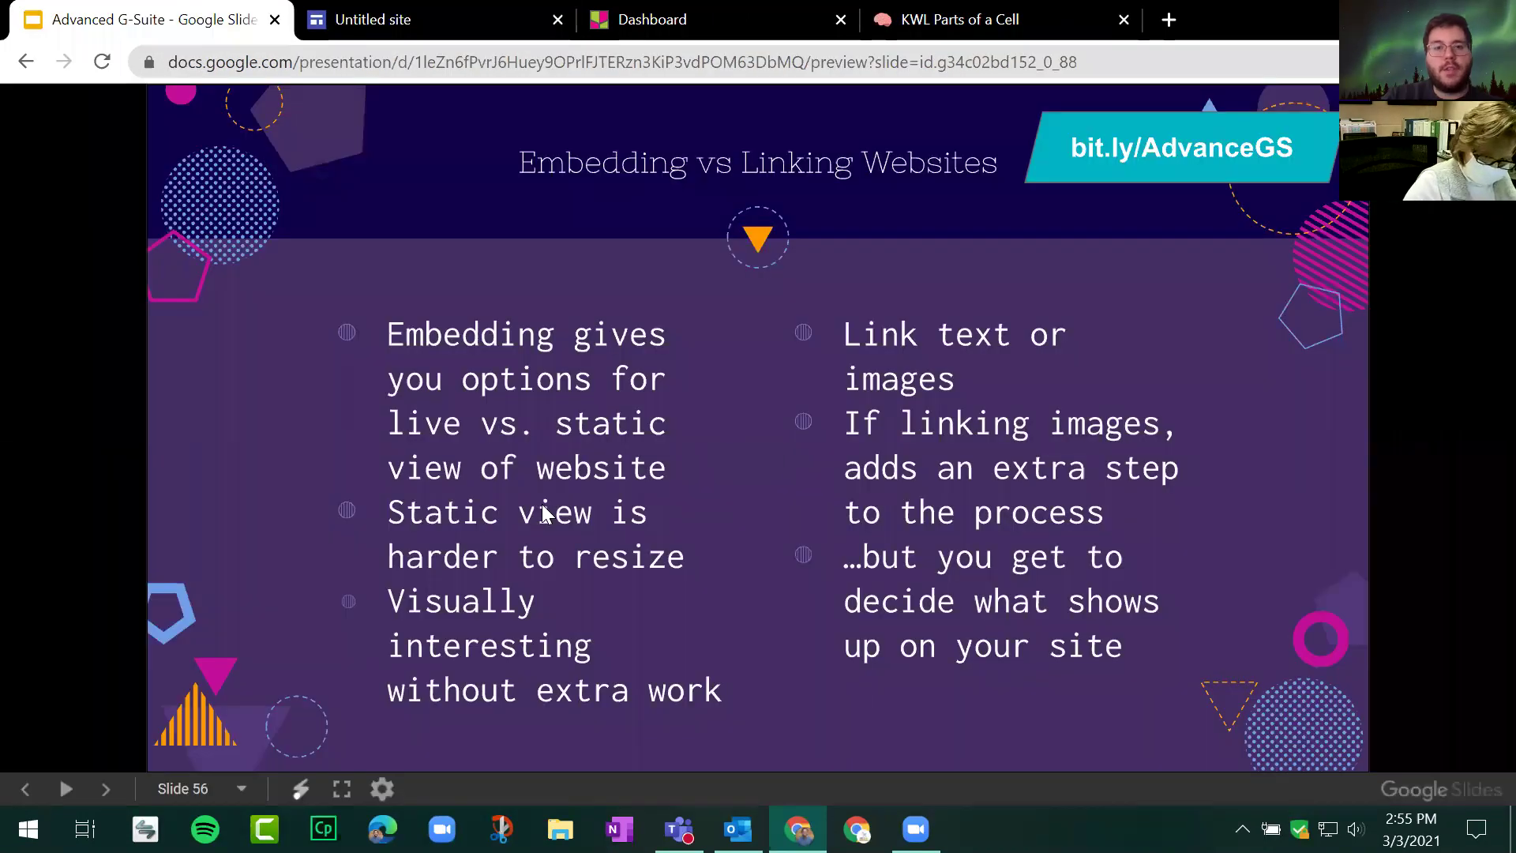
{"action": "left_click", "coordinate": [387, 16]}
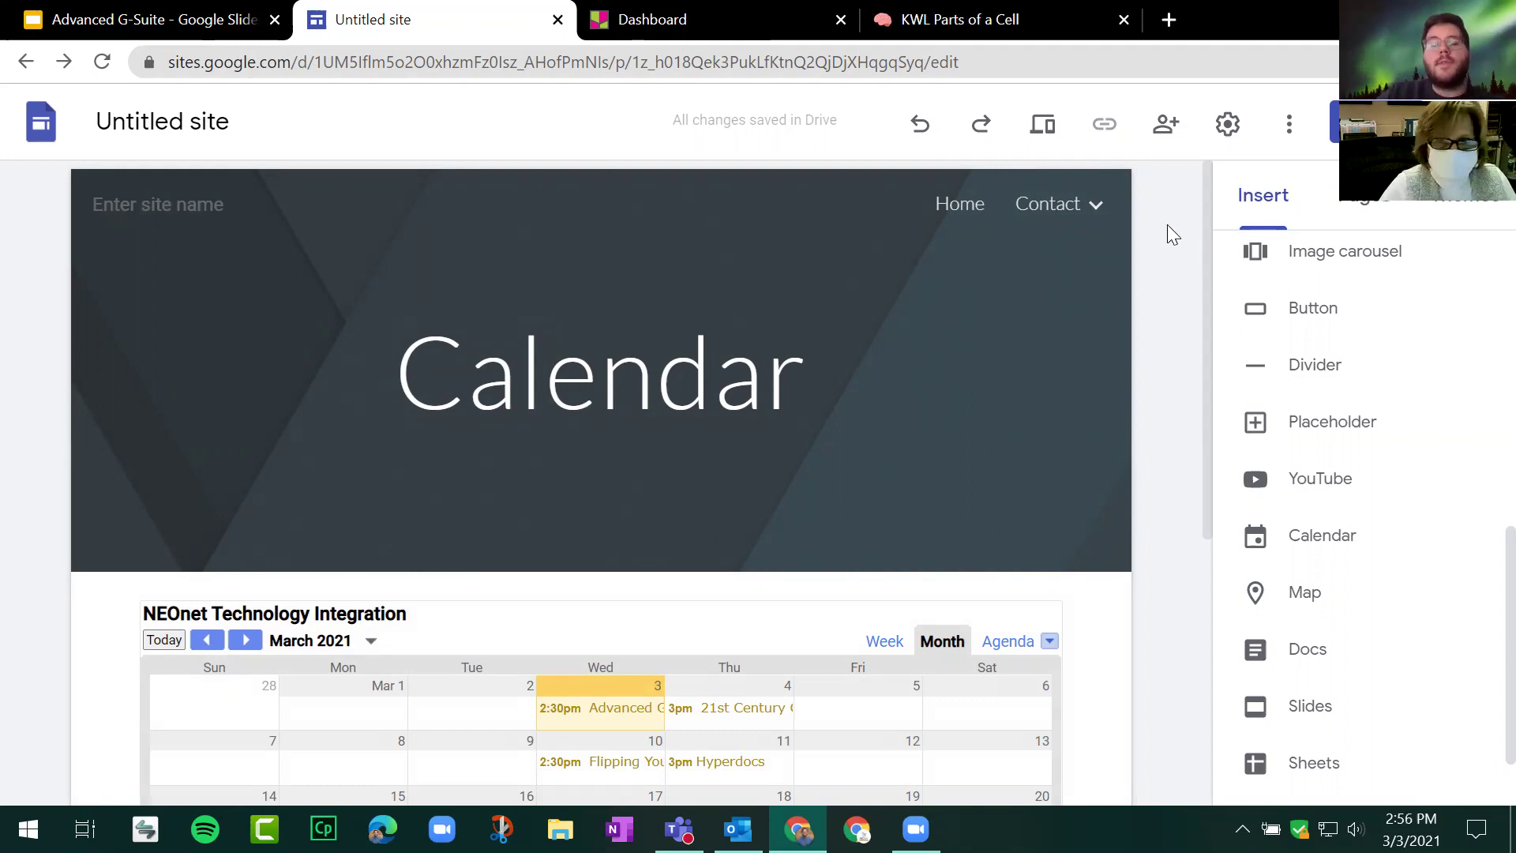
{"action": "left_click", "coordinate": [962, 207]}
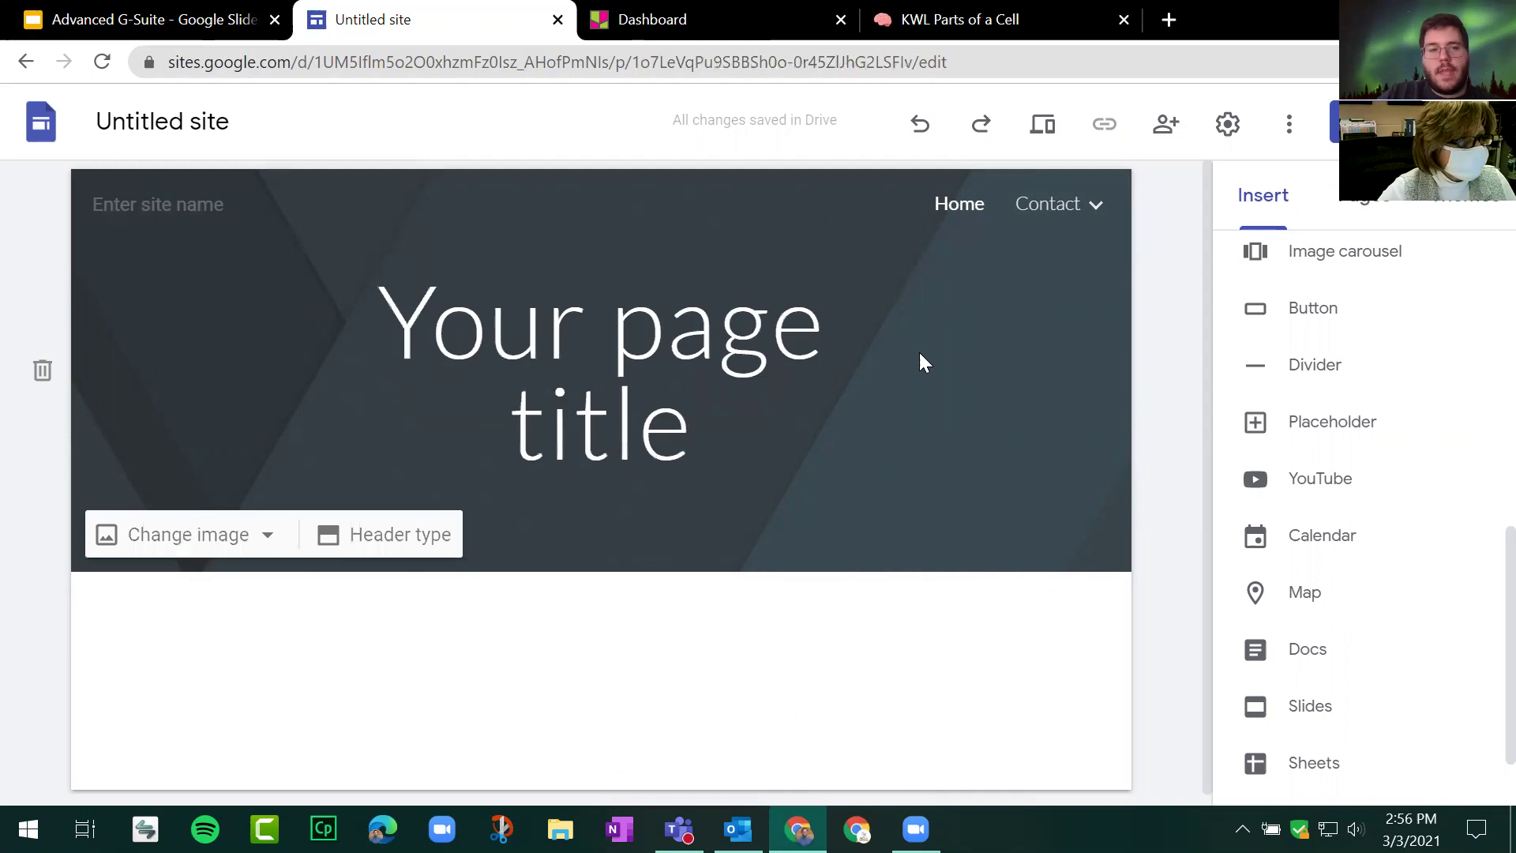
{"action": "left_click", "coordinate": [1311, 314]}
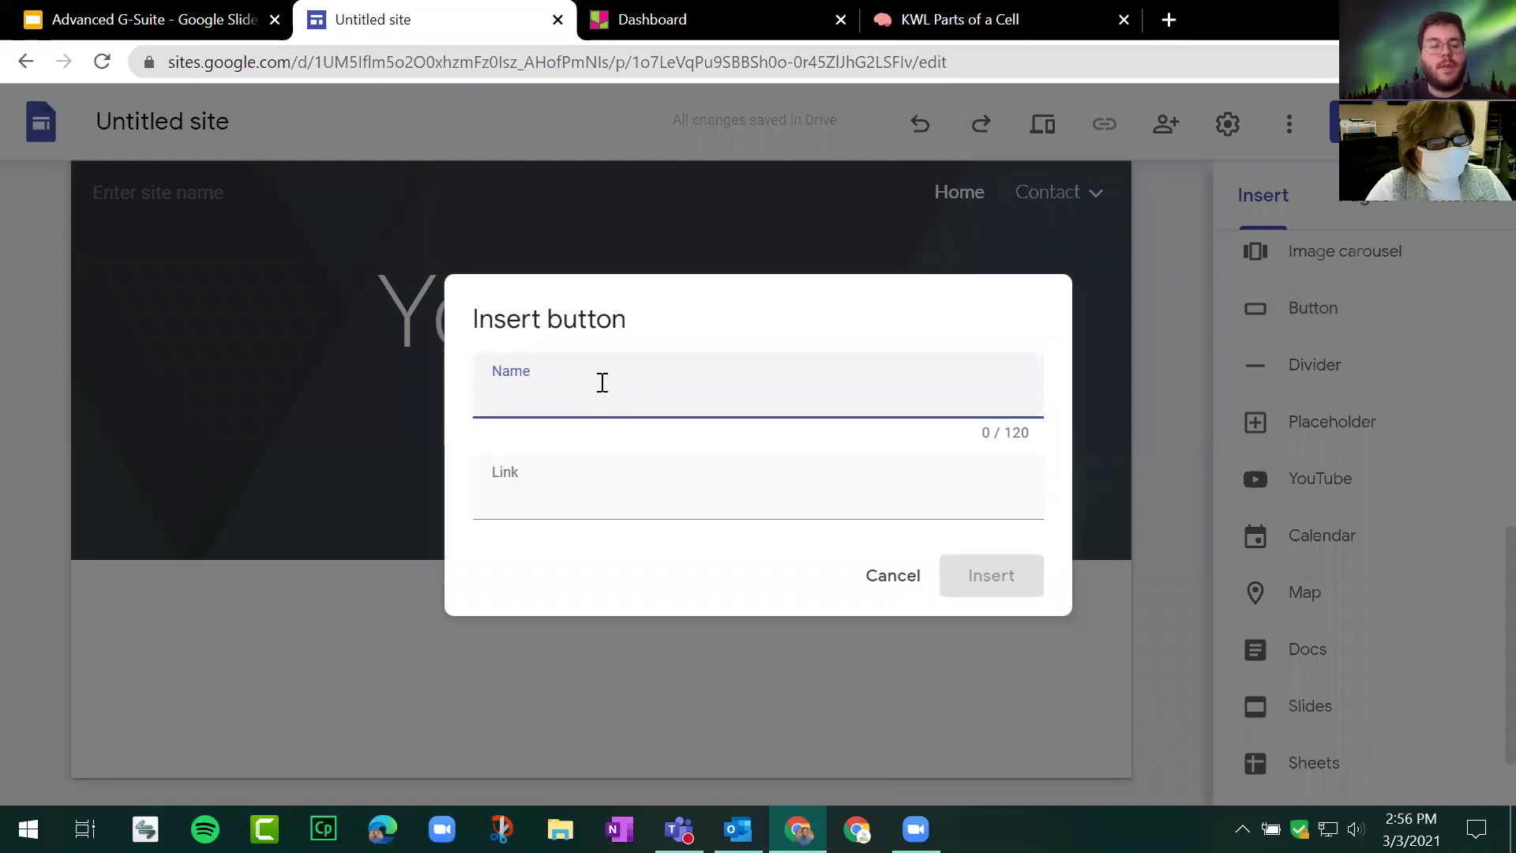
{"action": "type", "text": "Click"}
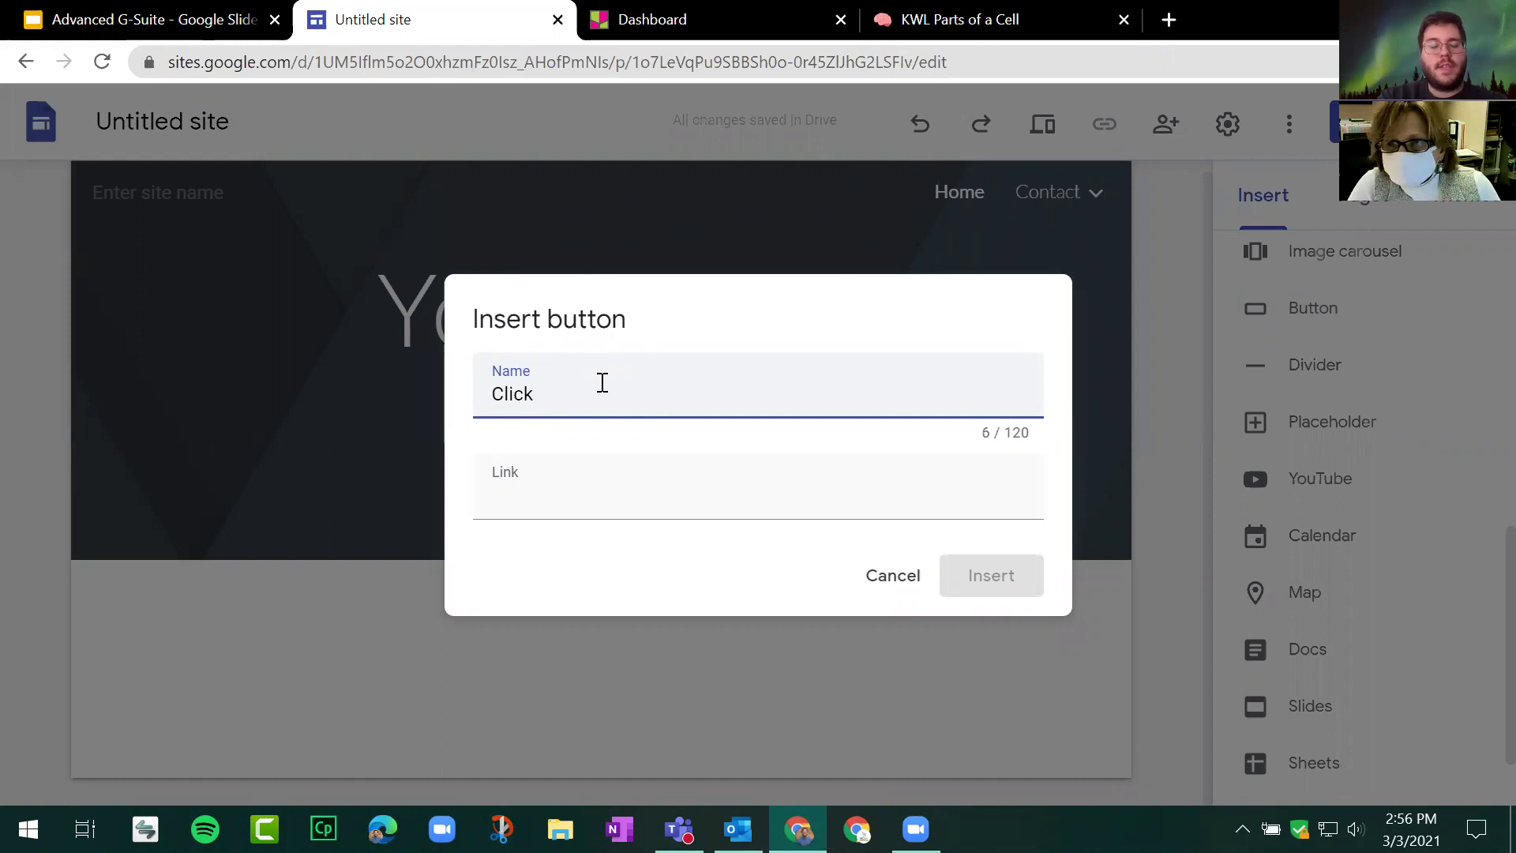
{"action": "type", "text": " Here to See "}
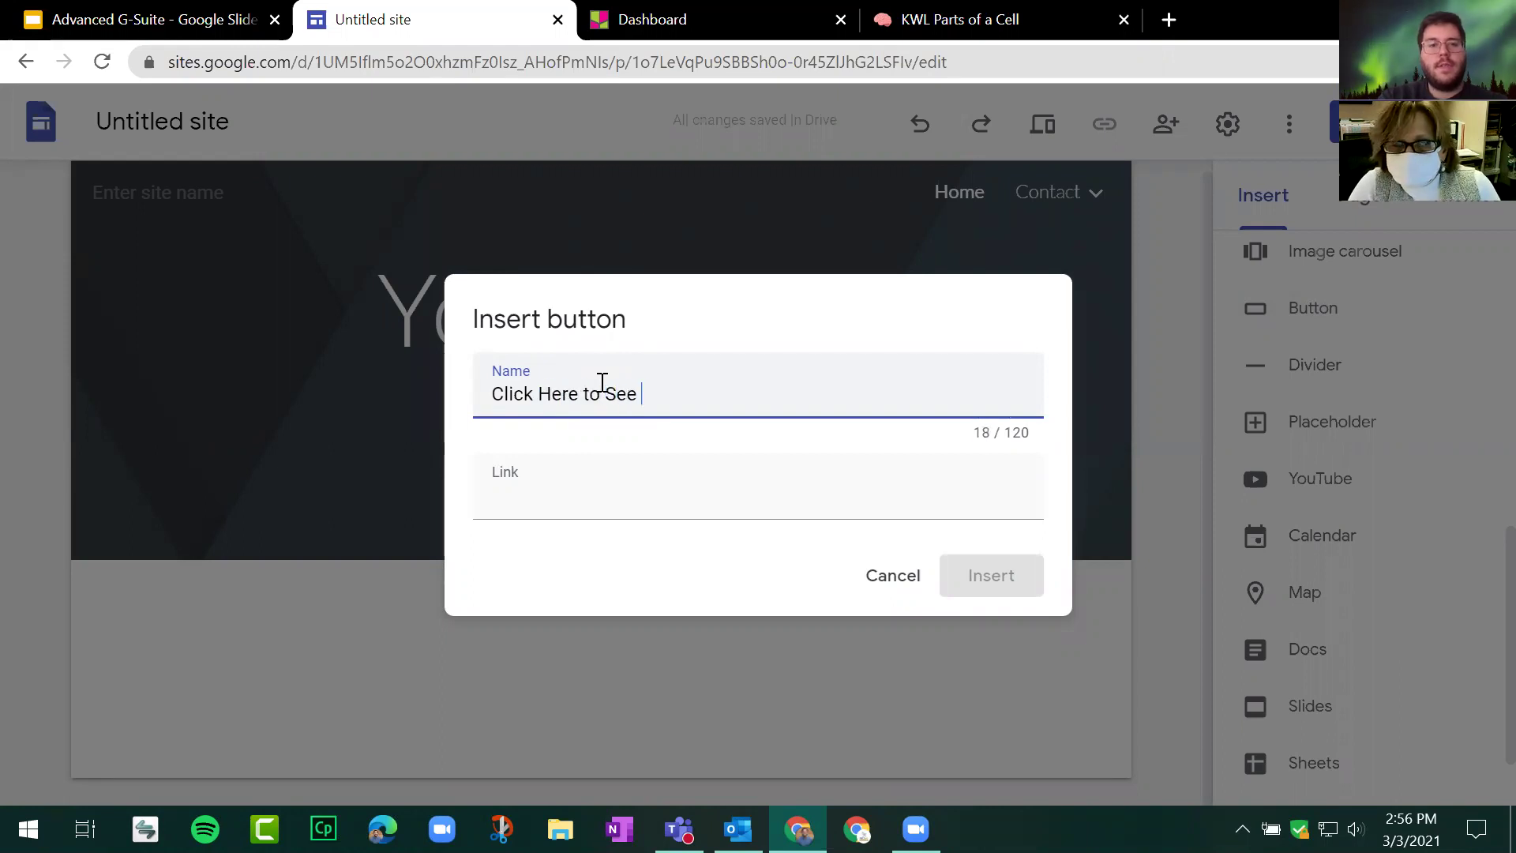
{"action": "type", "text": "the We"}
{"action": "key", "text": "BackSpace"}
{"action": "key", "text": "BackSpace"}
{"action": "key", "text": "BackSpace"}
{"action": "key", "text": "BackSpace"}
{"action": "key", "text": "BackSpace"}
{"action": "key", "text": "BackSpace"}
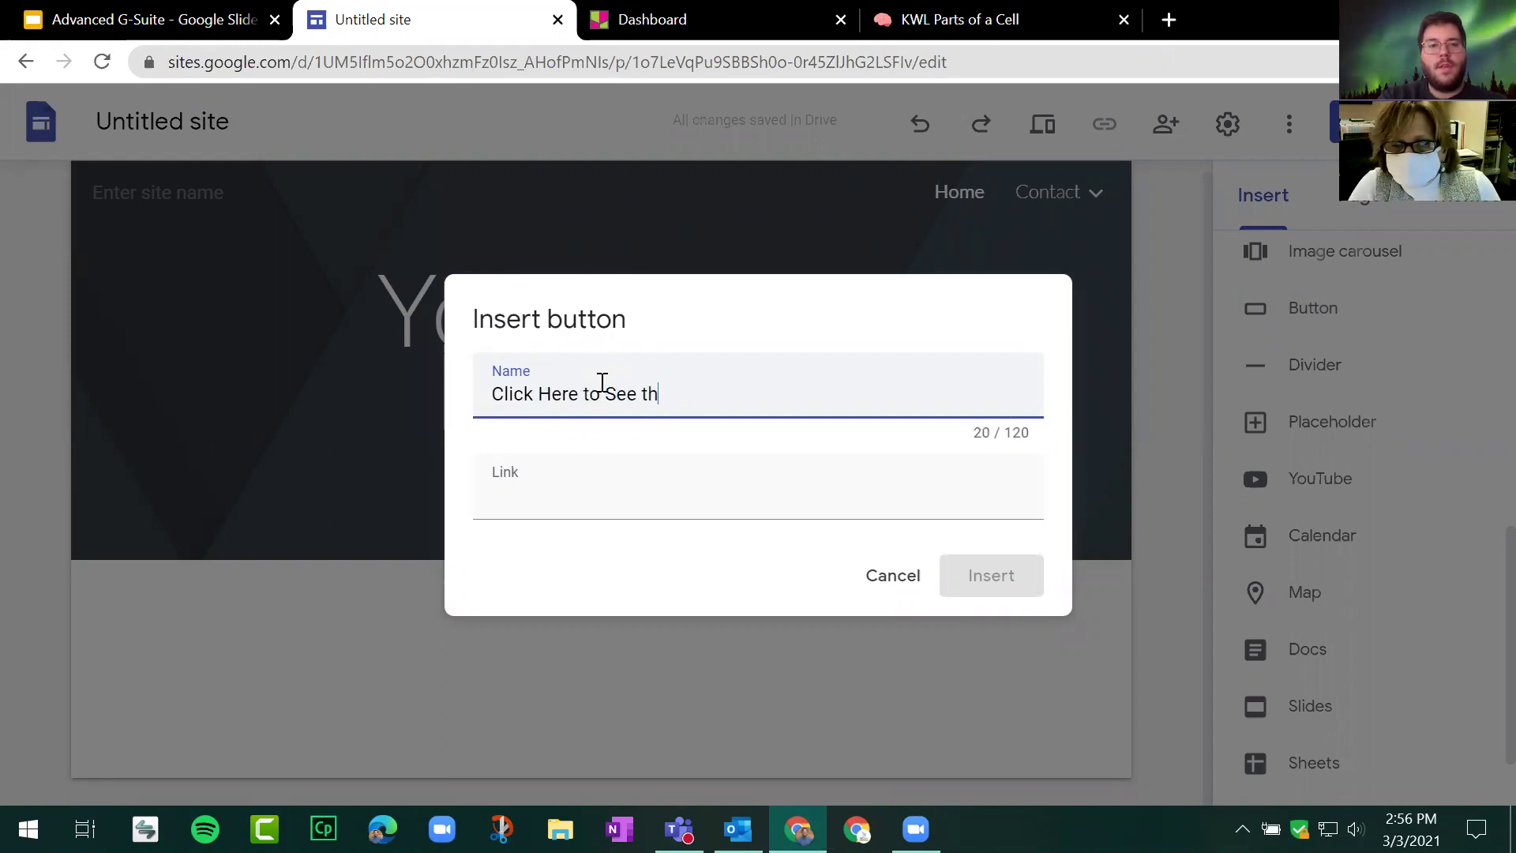
{"action": "type", "text": "the"}
{"action": "key", "text": "BackSpace"}
{"action": "key", "text": "BackSpace"}
{"action": "type", "text": "he Weather"}
{"action": "left_click", "coordinate": [612, 507]}
{"action": "type", "text": "www.weather.com"}
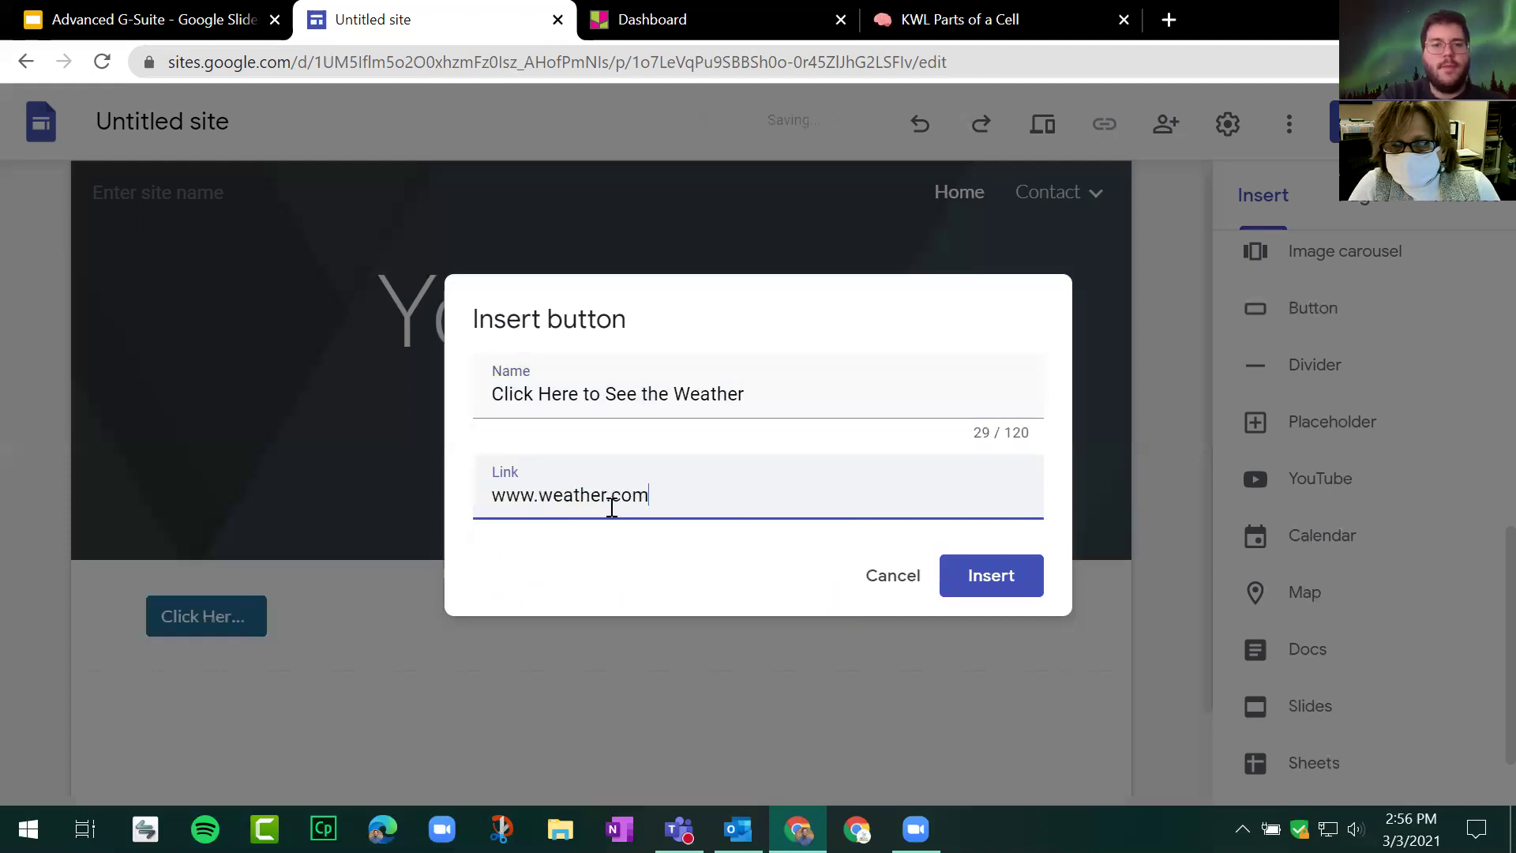
{"action": "key", "text": "Return"}
Step: Stretch the weather button to full page width and give it the Outlined style
{"action": "left_click_drag", "start_coordinate": [265, 503], "coordinate": [1052, 428]}
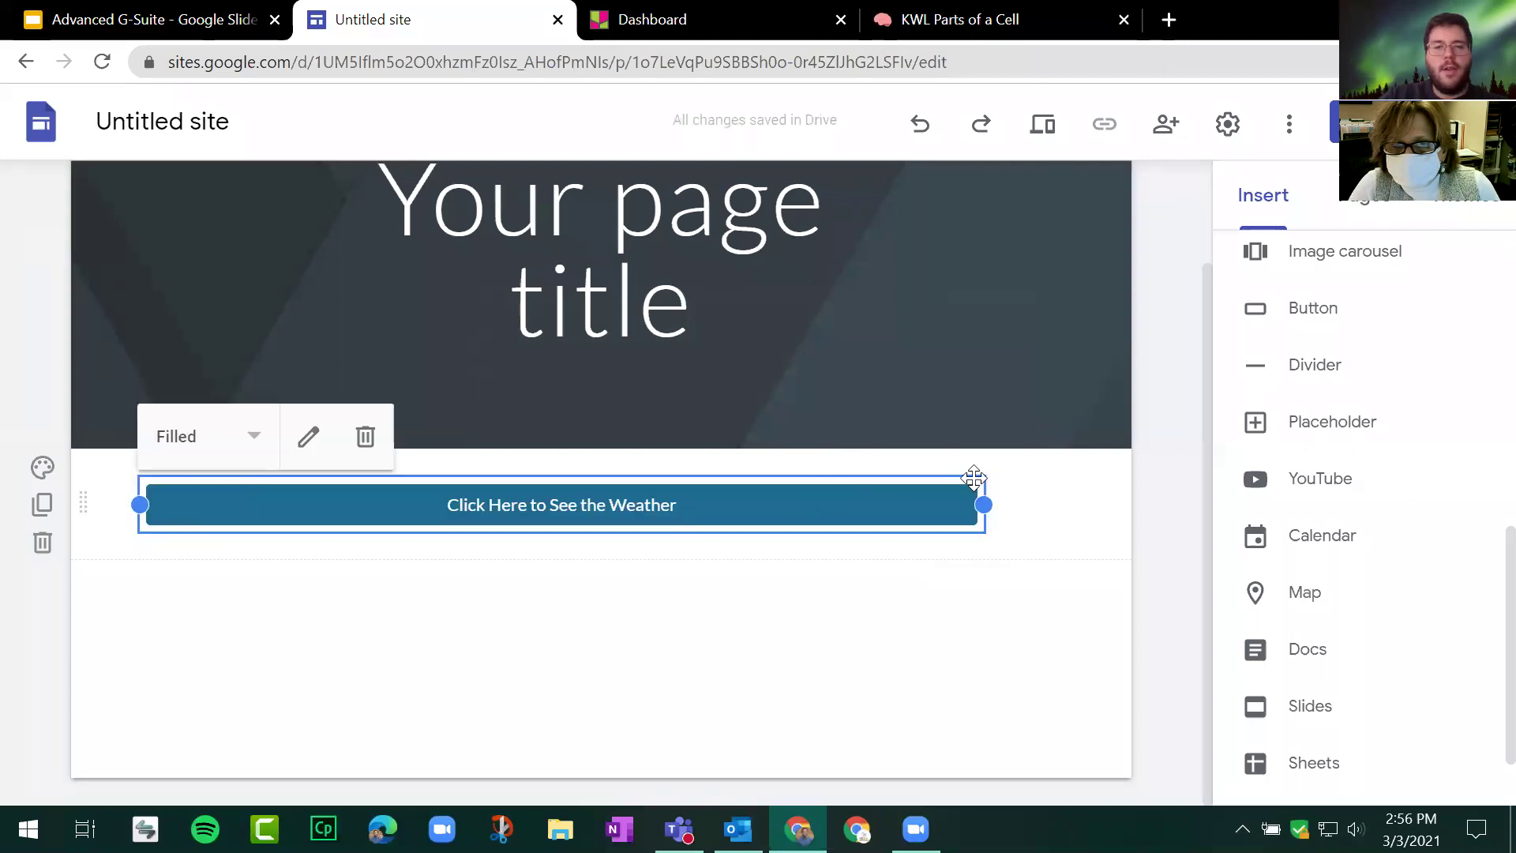
{"action": "left_click_drag", "start_coordinate": [984, 506], "coordinate": [1063, 506]}
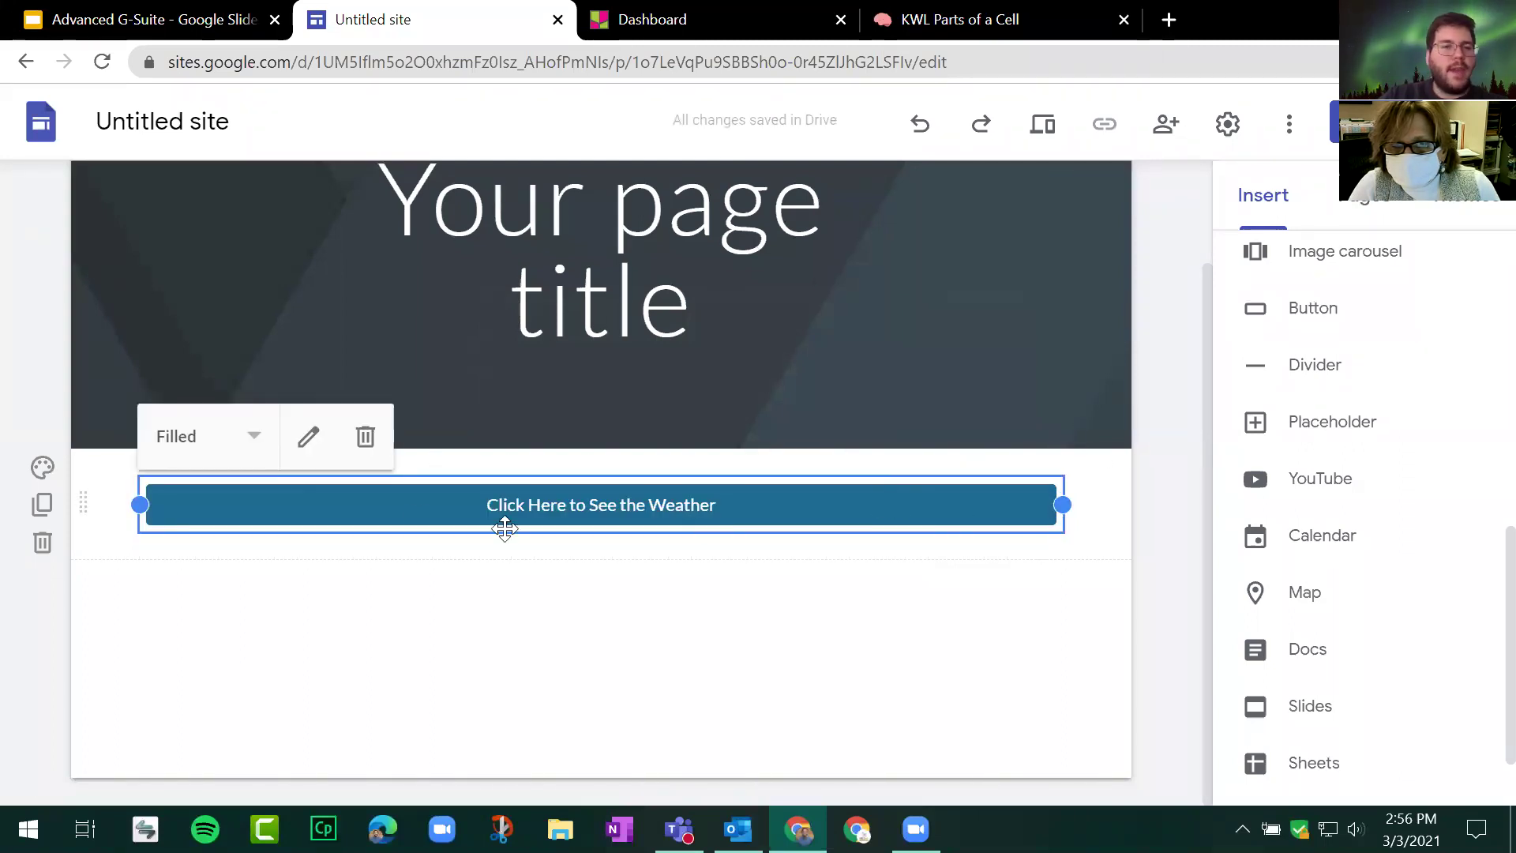
{"action": "left_click", "coordinate": [247, 441]}
{"action": "left_click", "coordinate": [207, 491]}
{"action": "left_click", "coordinate": [440, 613]}
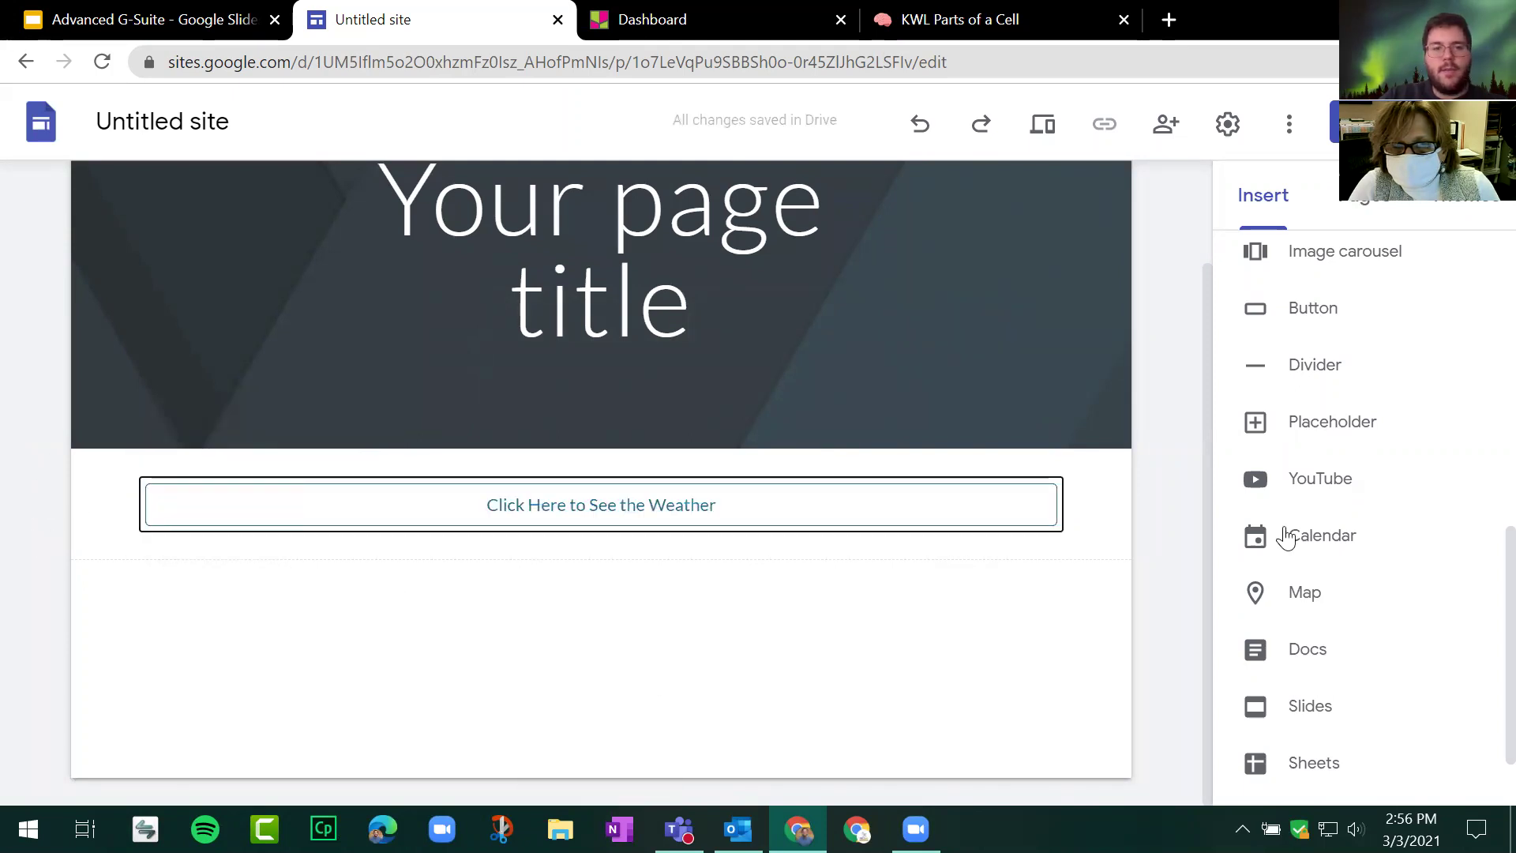
{"action": "scroll", "coordinate": [1171, 467], "scroll_direction": "up", "scroll_amount": 3}
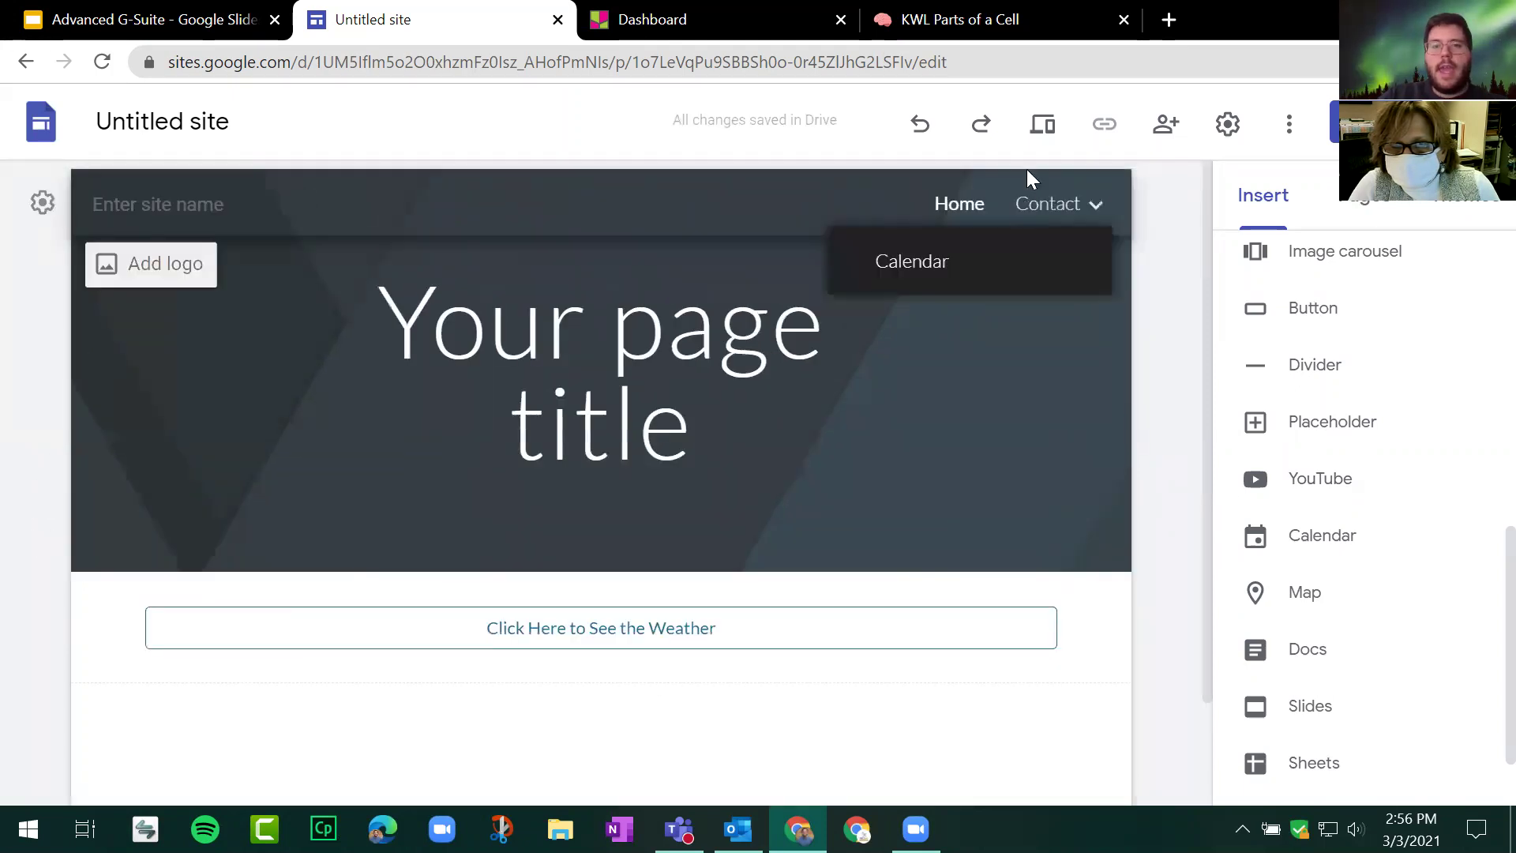
{"action": "left_click", "coordinate": [1055, 114]}
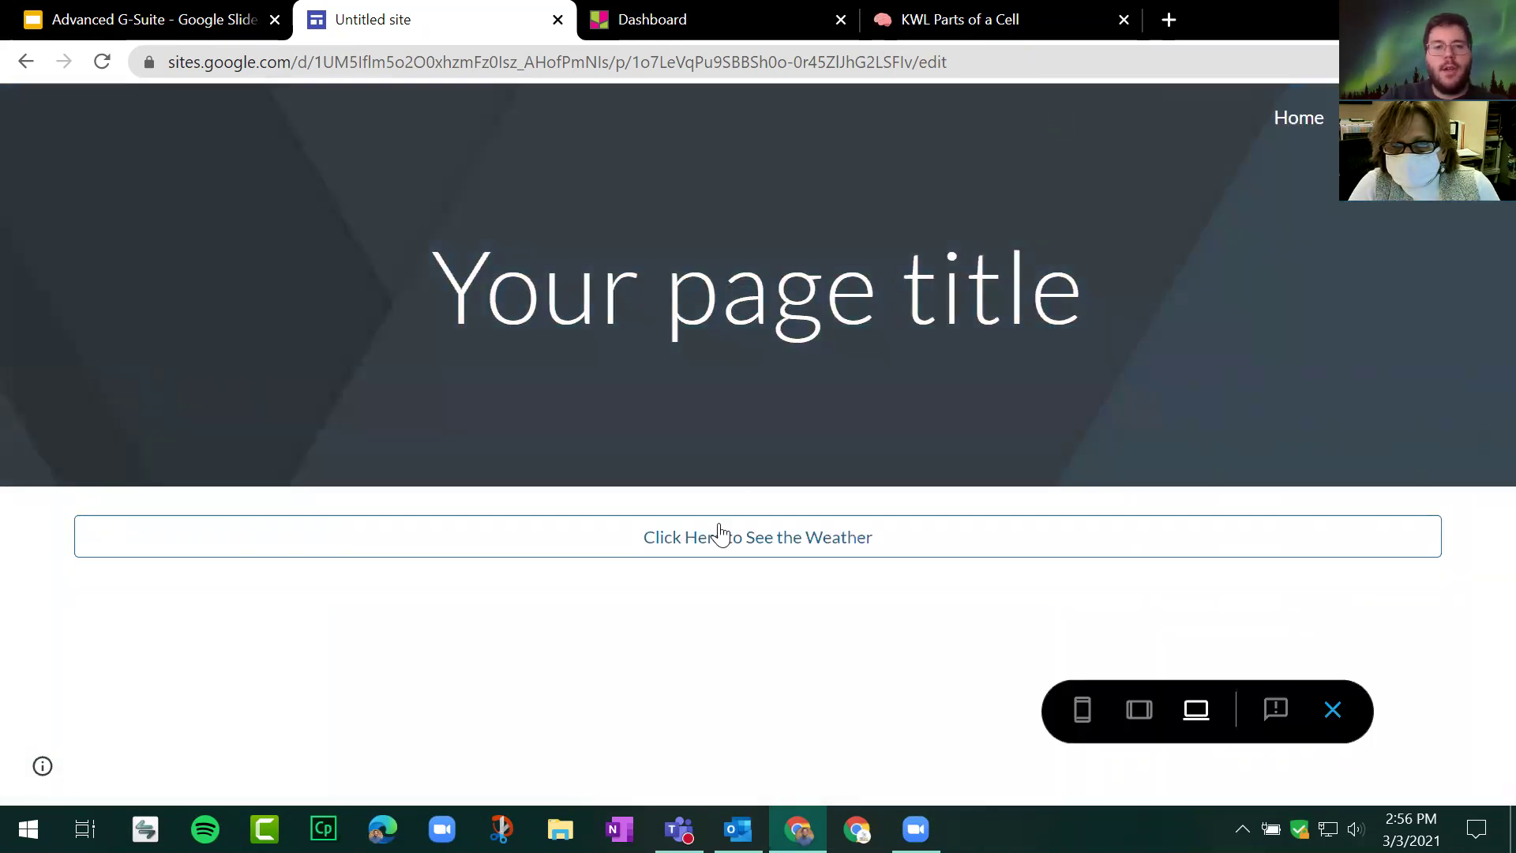
{"action": "left_click", "coordinate": [792, 543]}
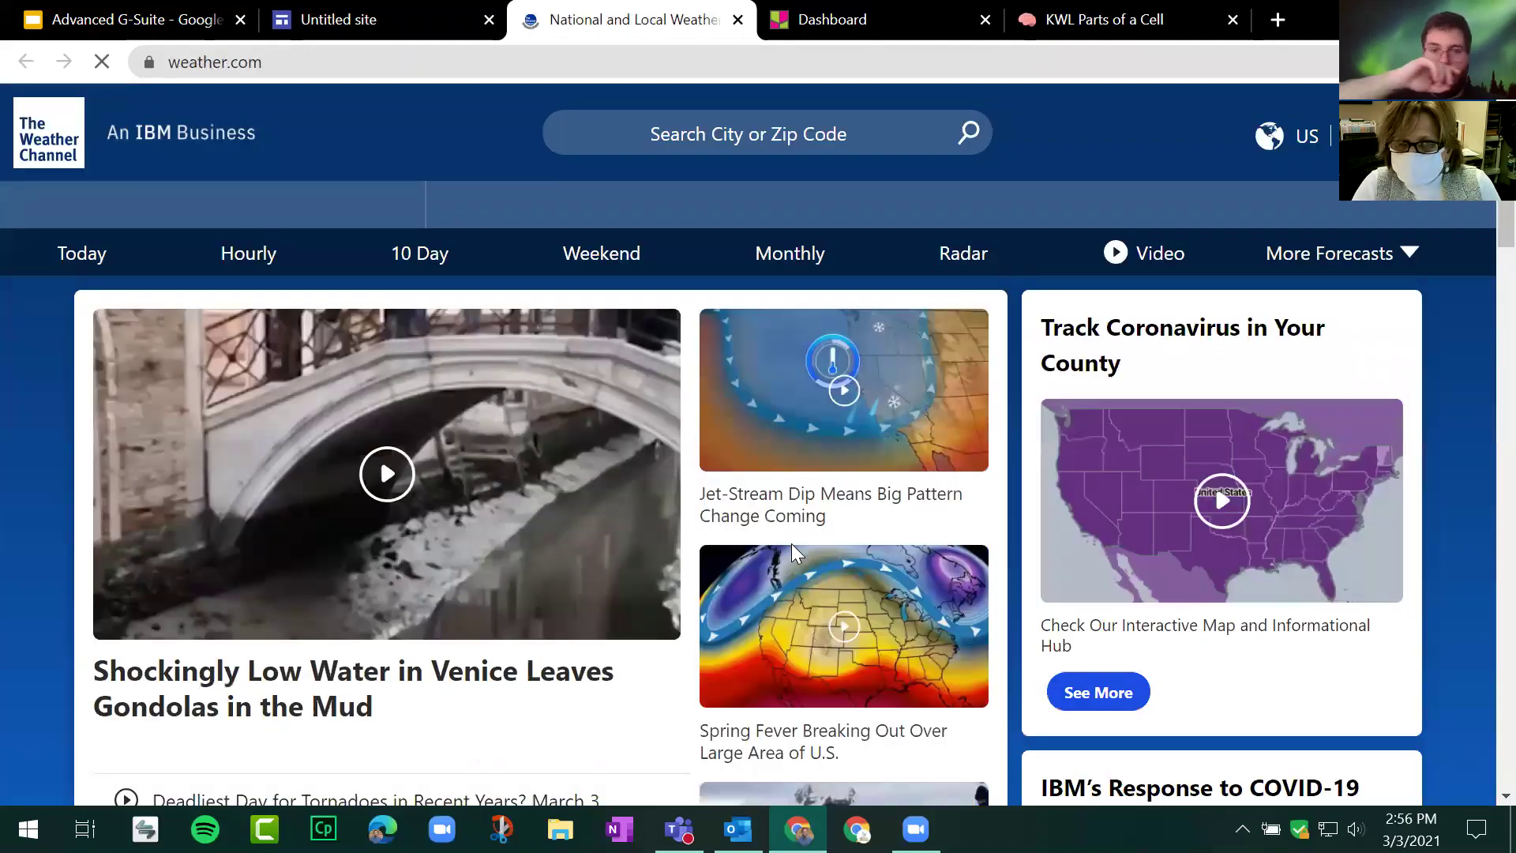
{"action": "left_click", "coordinate": [738, 21]}
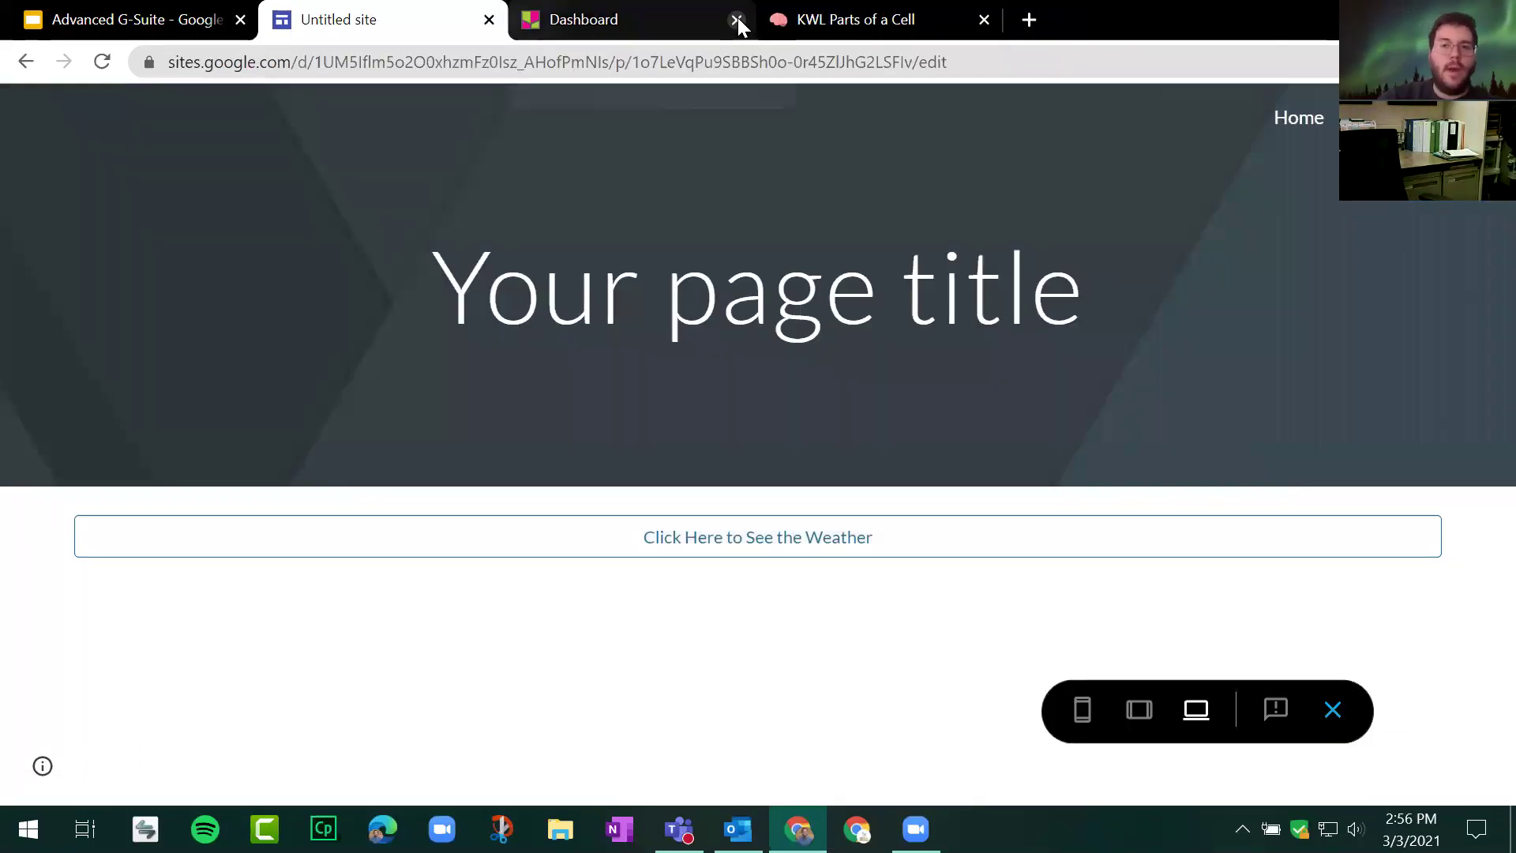
{"action": "left_click", "coordinate": [1334, 711]}
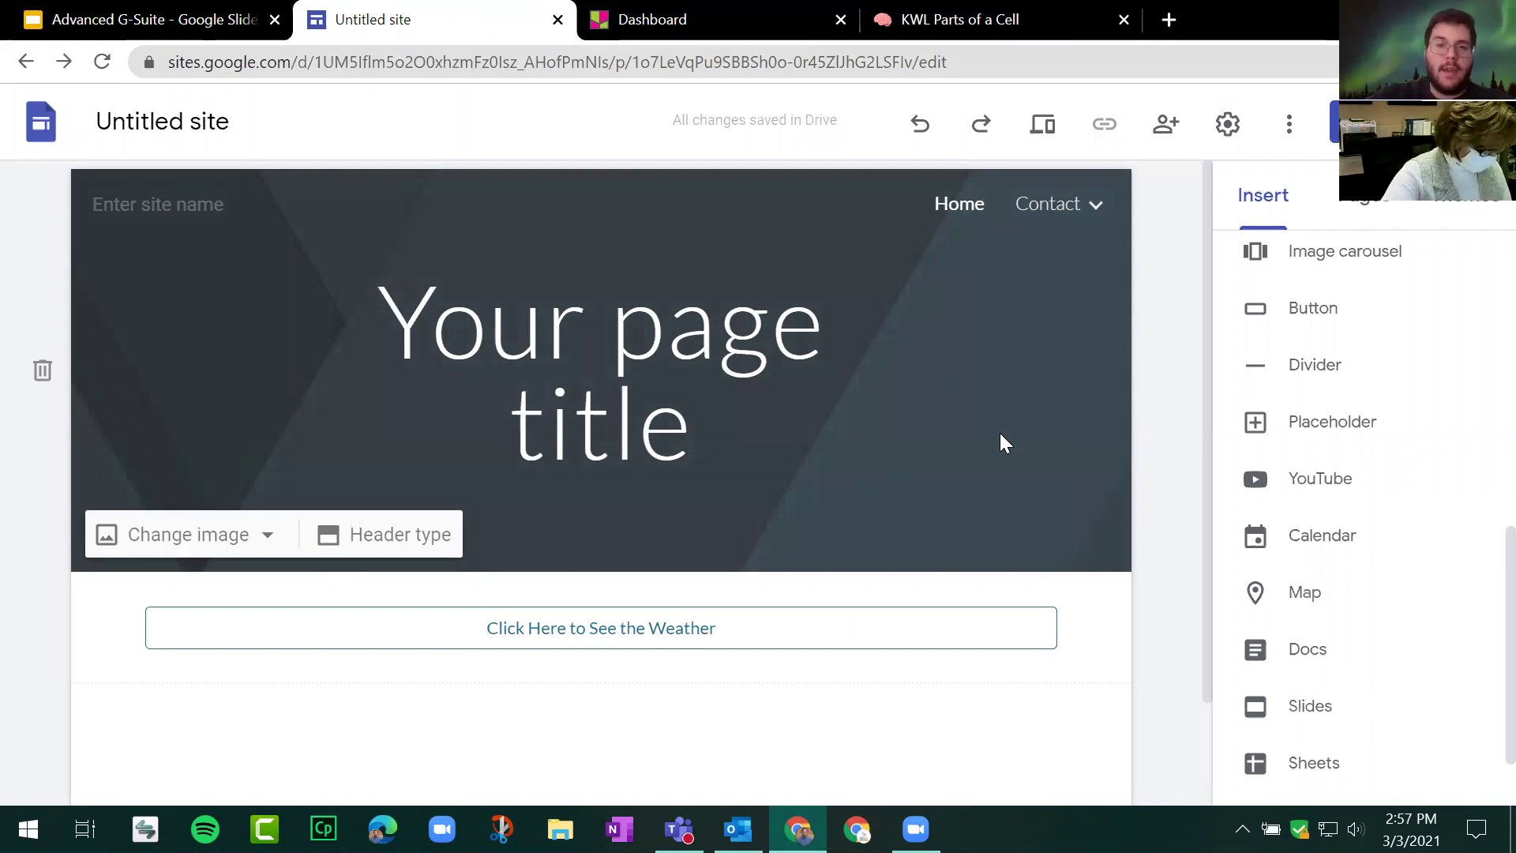
{"action": "left_click", "coordinate": [245, 4]}
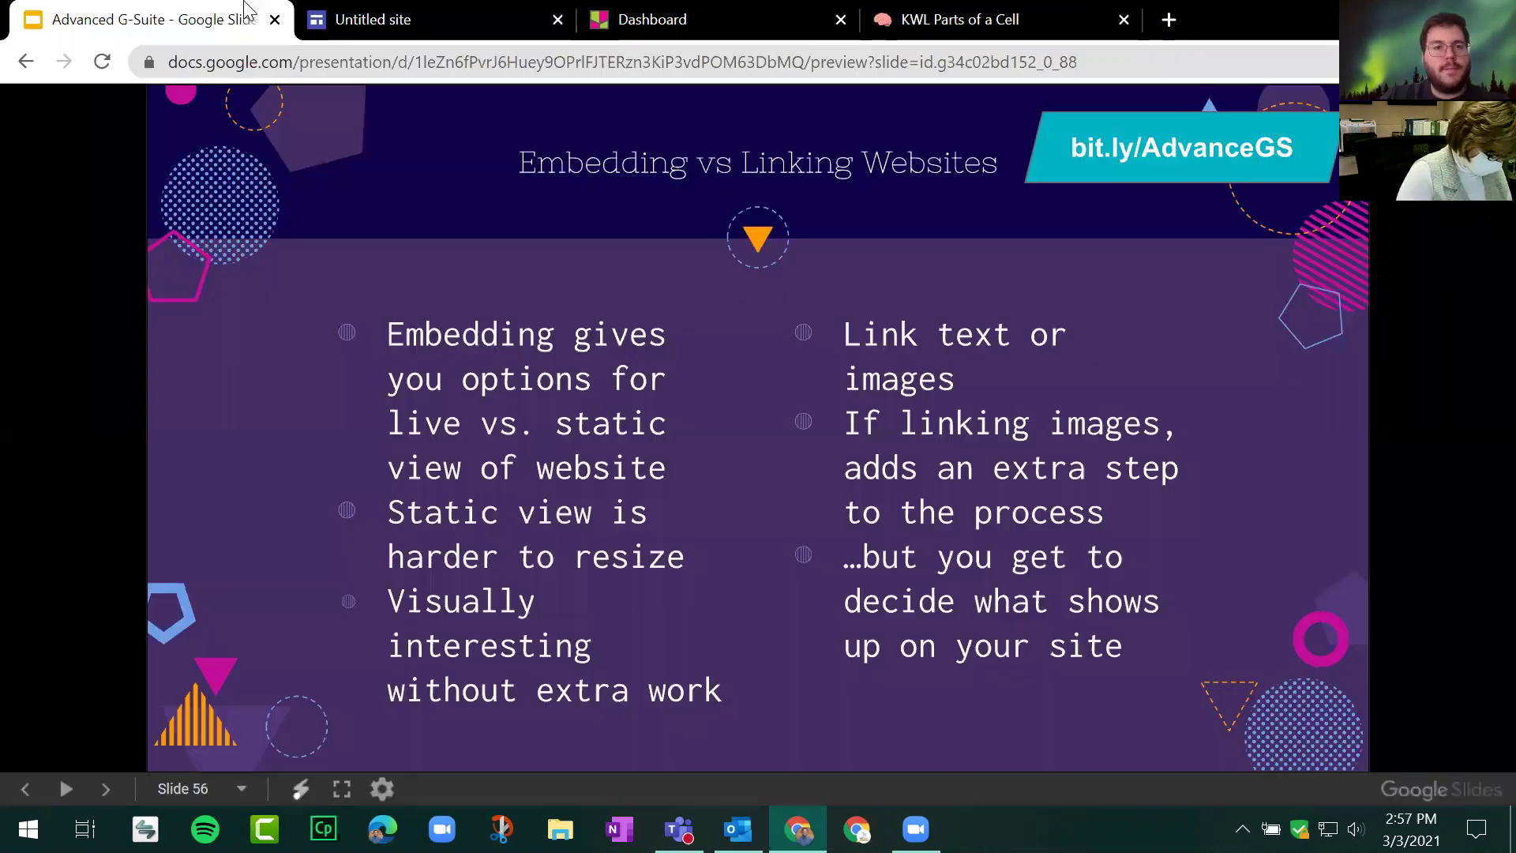
{"action": "left_click", "coordinate": [349, 227]}
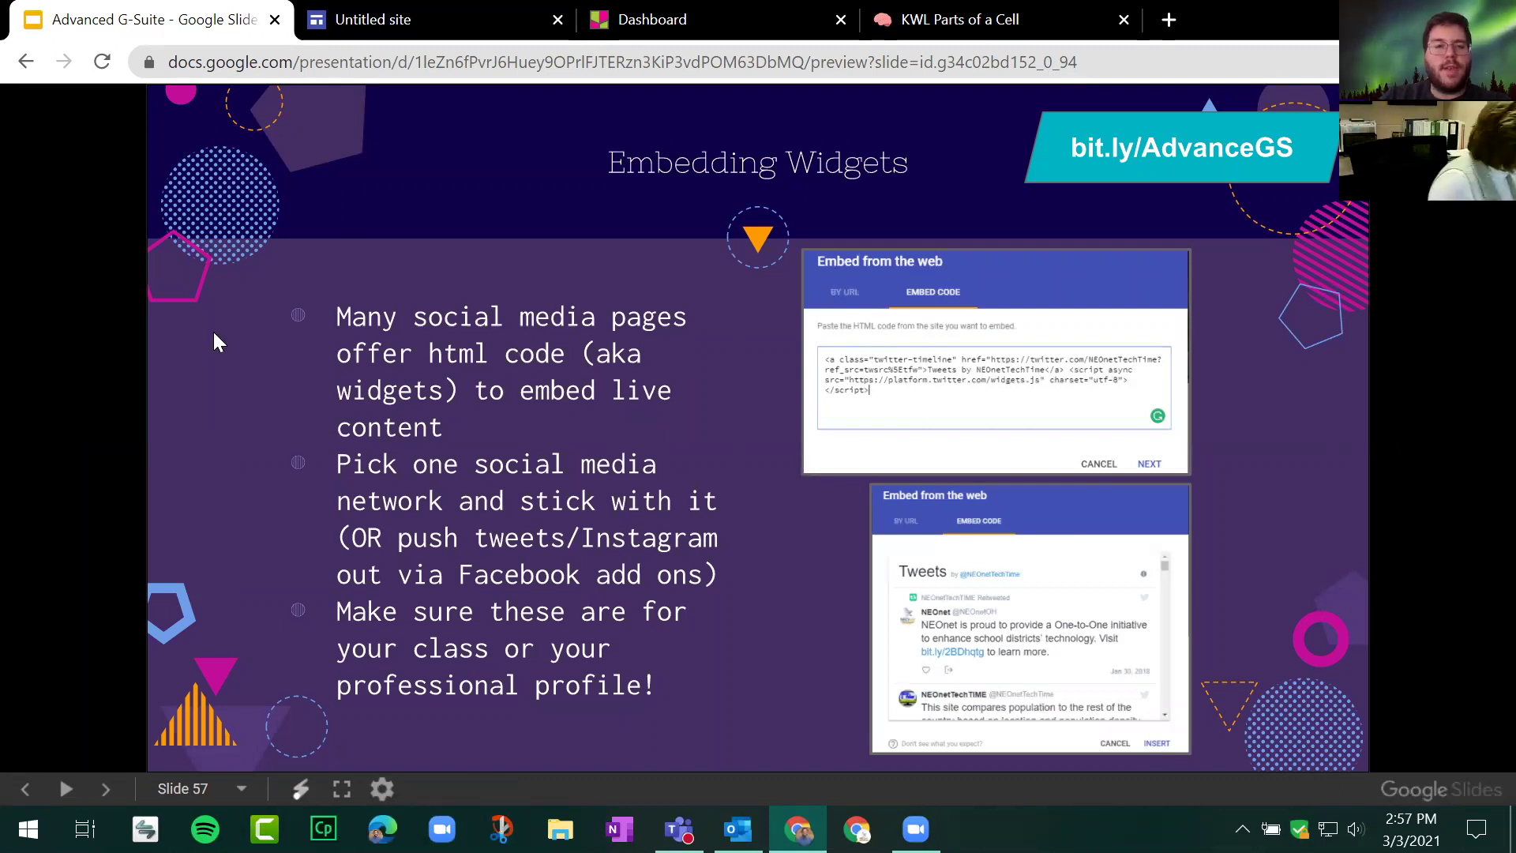
{"action": "key", "text": "Right"}
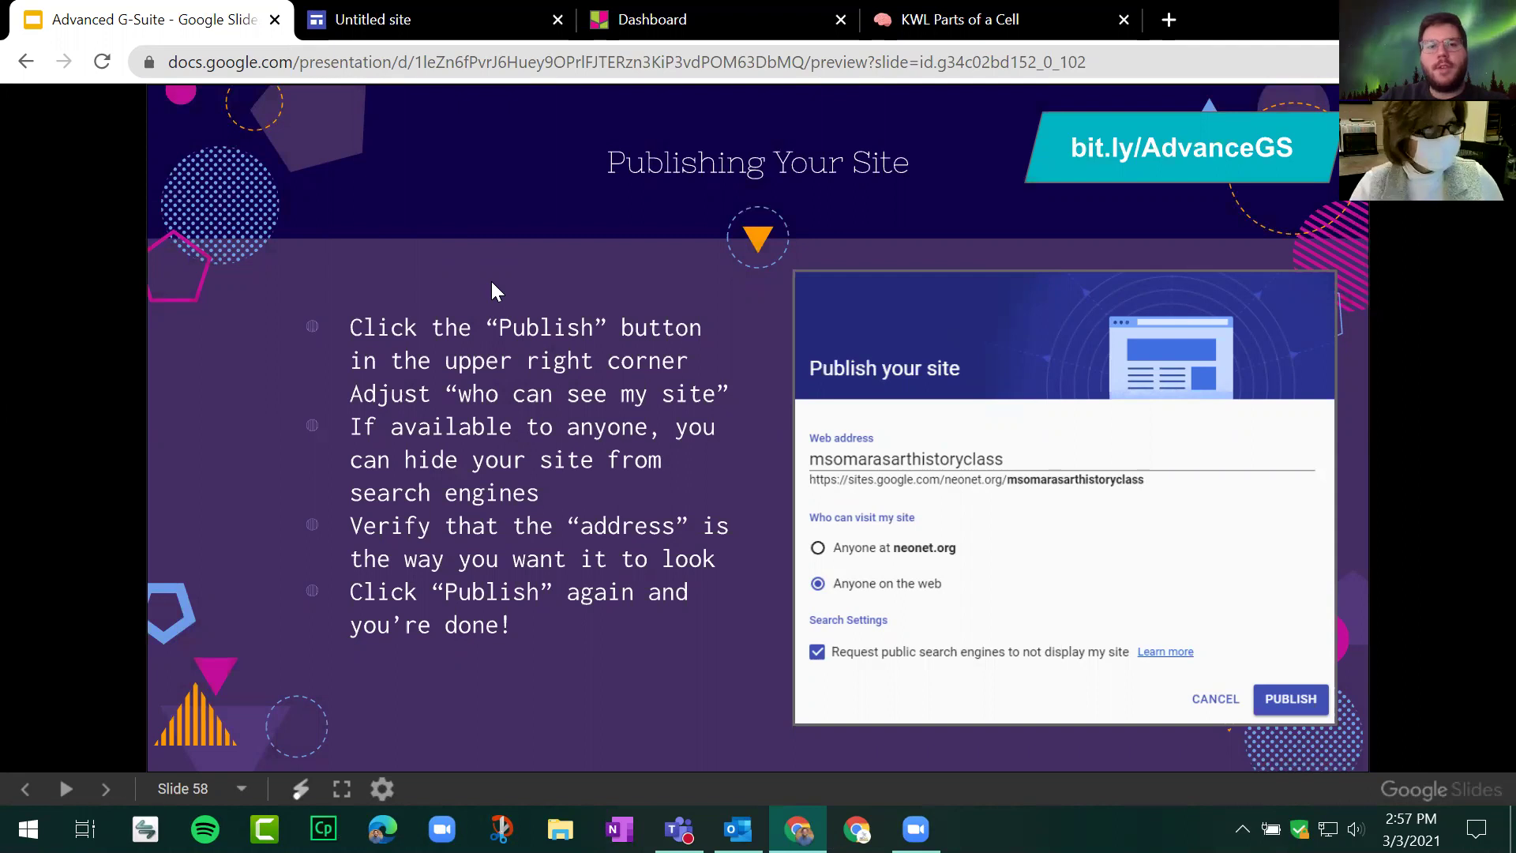
{"action": "key", "text": "Right"}
{"action": "key", "text": "Left"}
{"action": "key", "text": "Left"}
{"action": "left_click", "coordinate": [390, 25]}
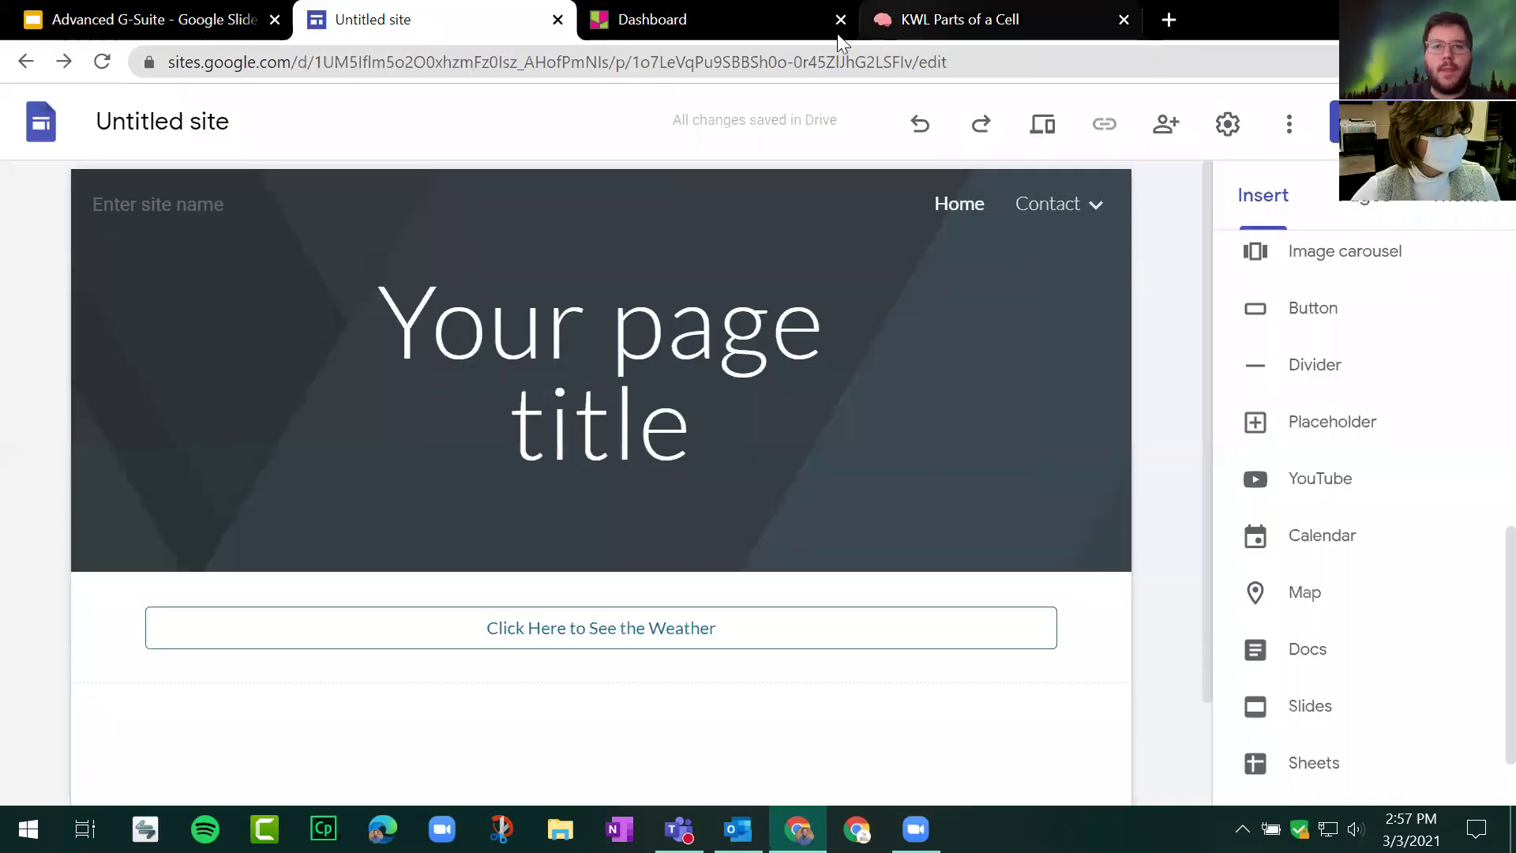
{"action": "left_click", "coordinate": [835, 22]}
Step: Close the Dashboard and KWL tabs, then apply the Vision theme in its green colour
{"action": "left_click", "coordinate": [842, 19]}
{"action": "left_click", "coordinate": [841, 21]}
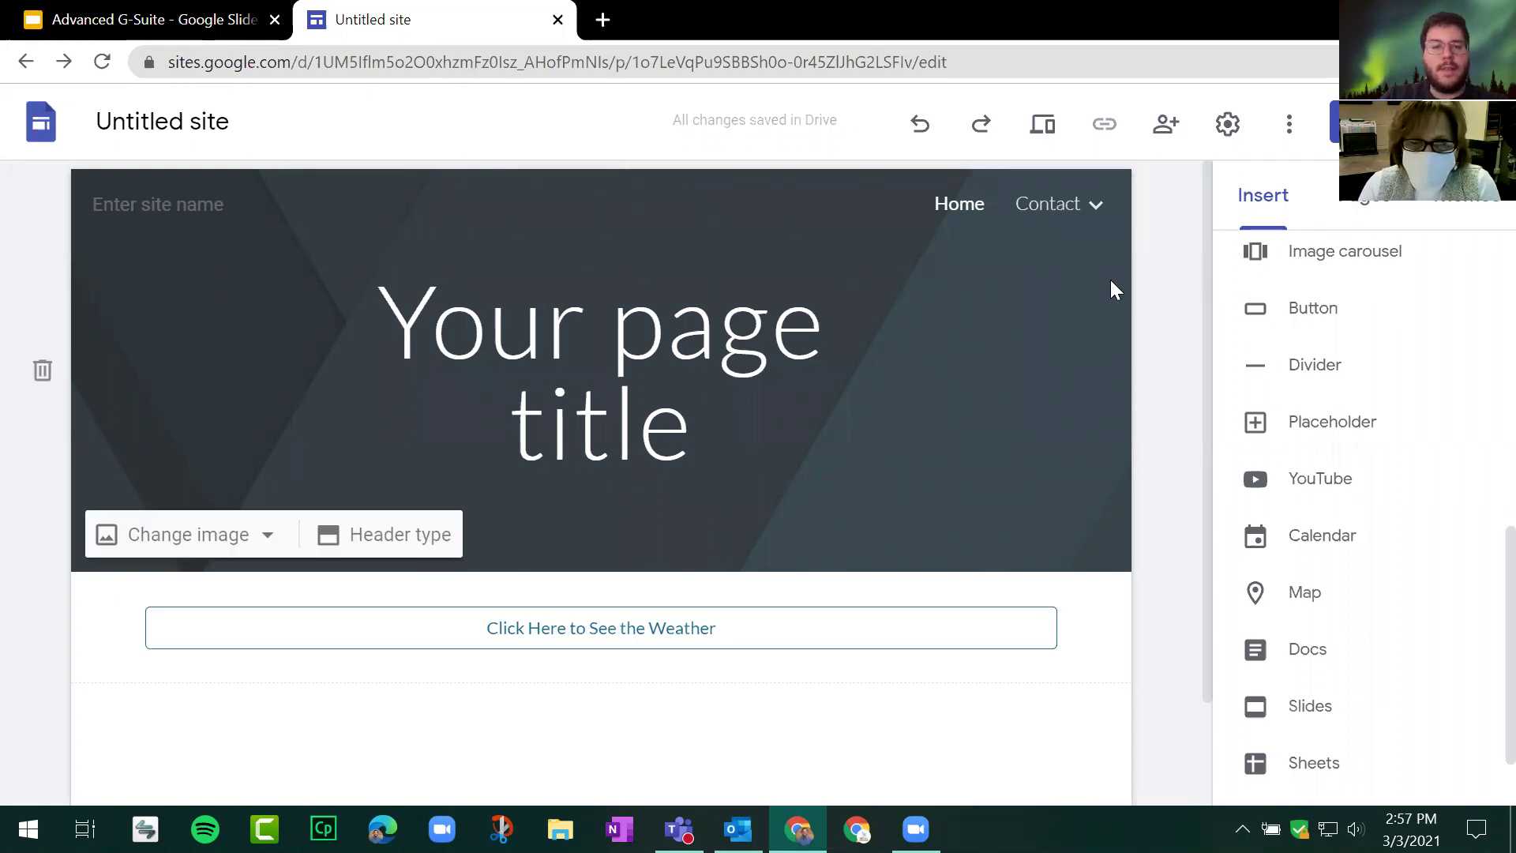
{"action": "left_click", "coordinate": [1488, 213]}
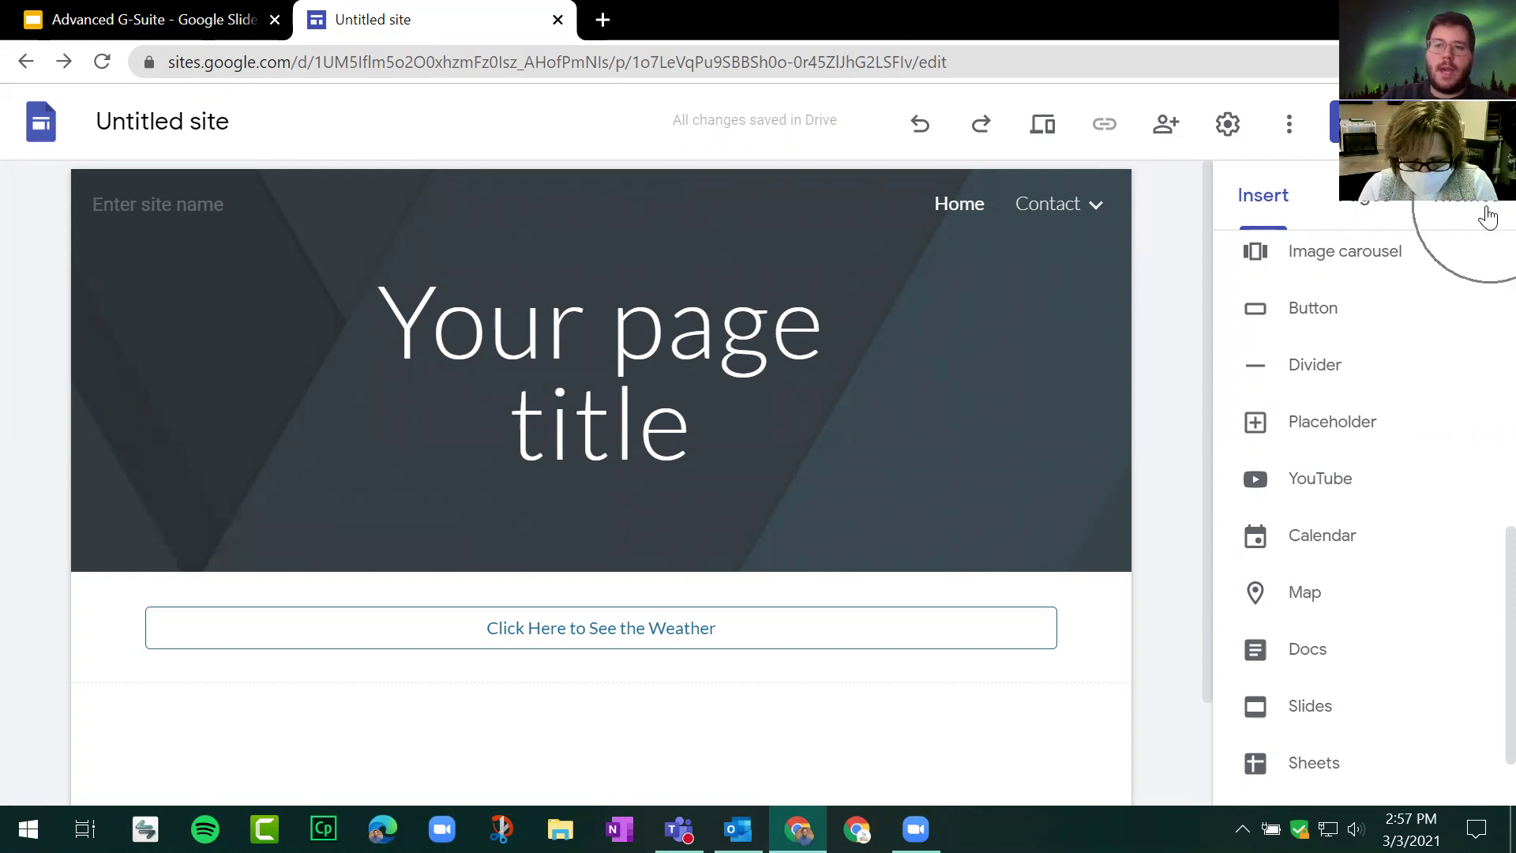
{"action": "scroll", "coordinate": [1348, 474], "scroll_direction": "down", "scroll_amount": 3}
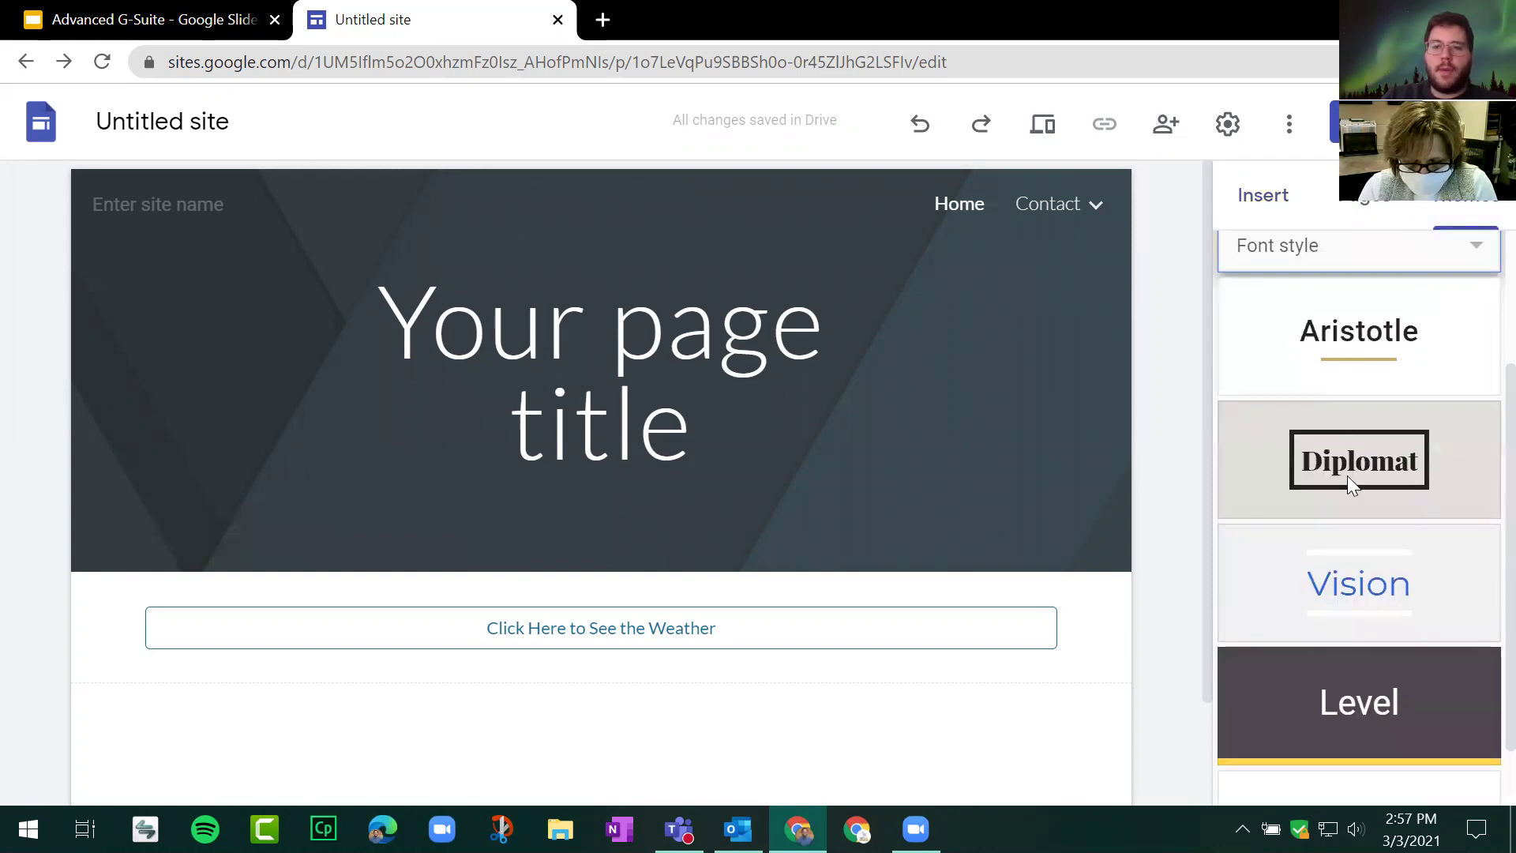
{"action": "left_click", "coordinate": [1381, 561]}
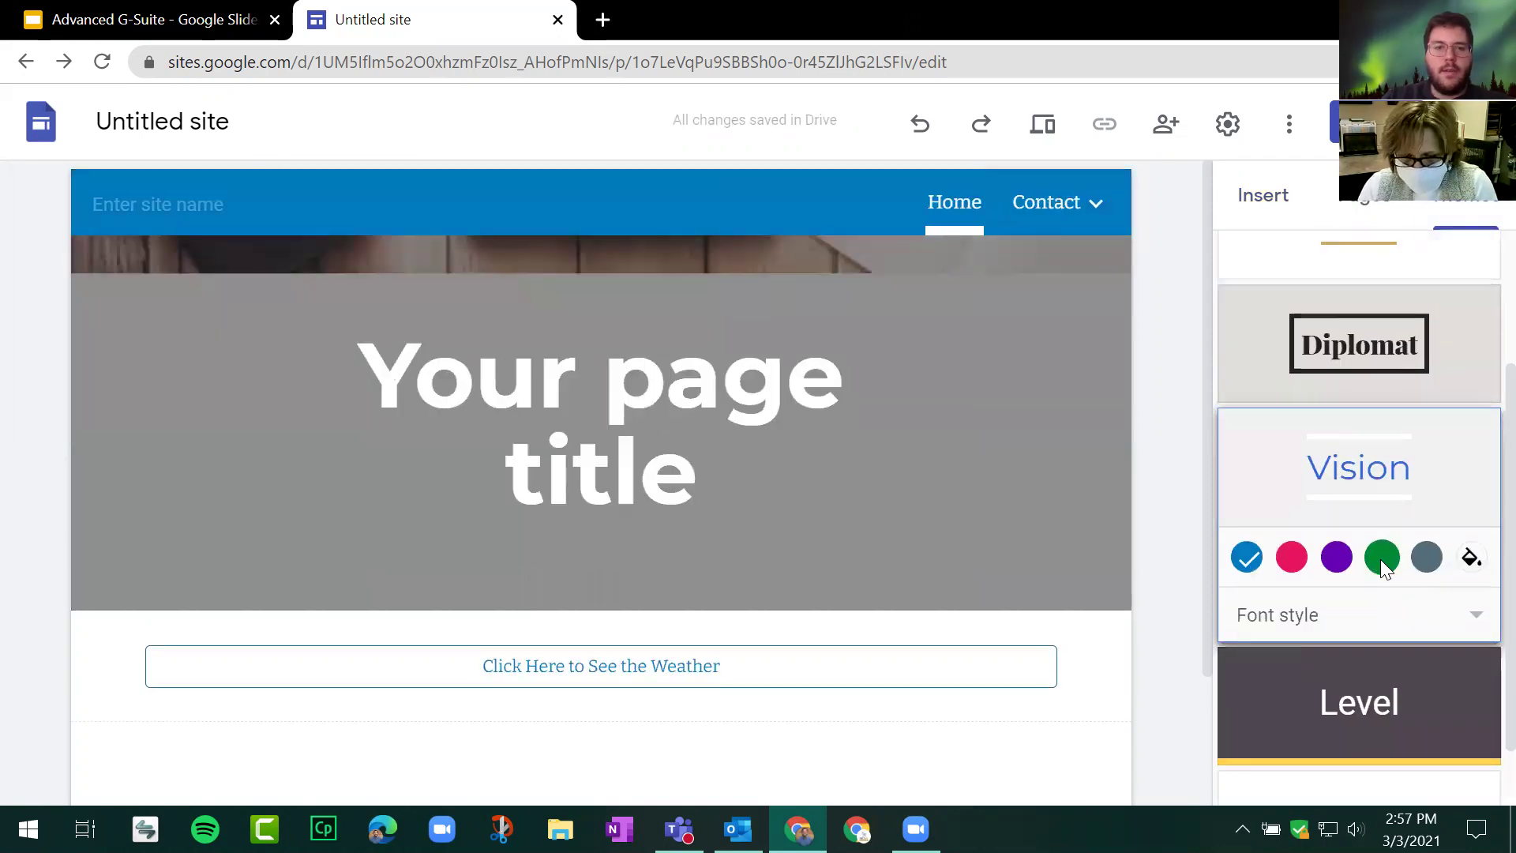
{"action": "left_click", "coordinate": [1390, 555]}
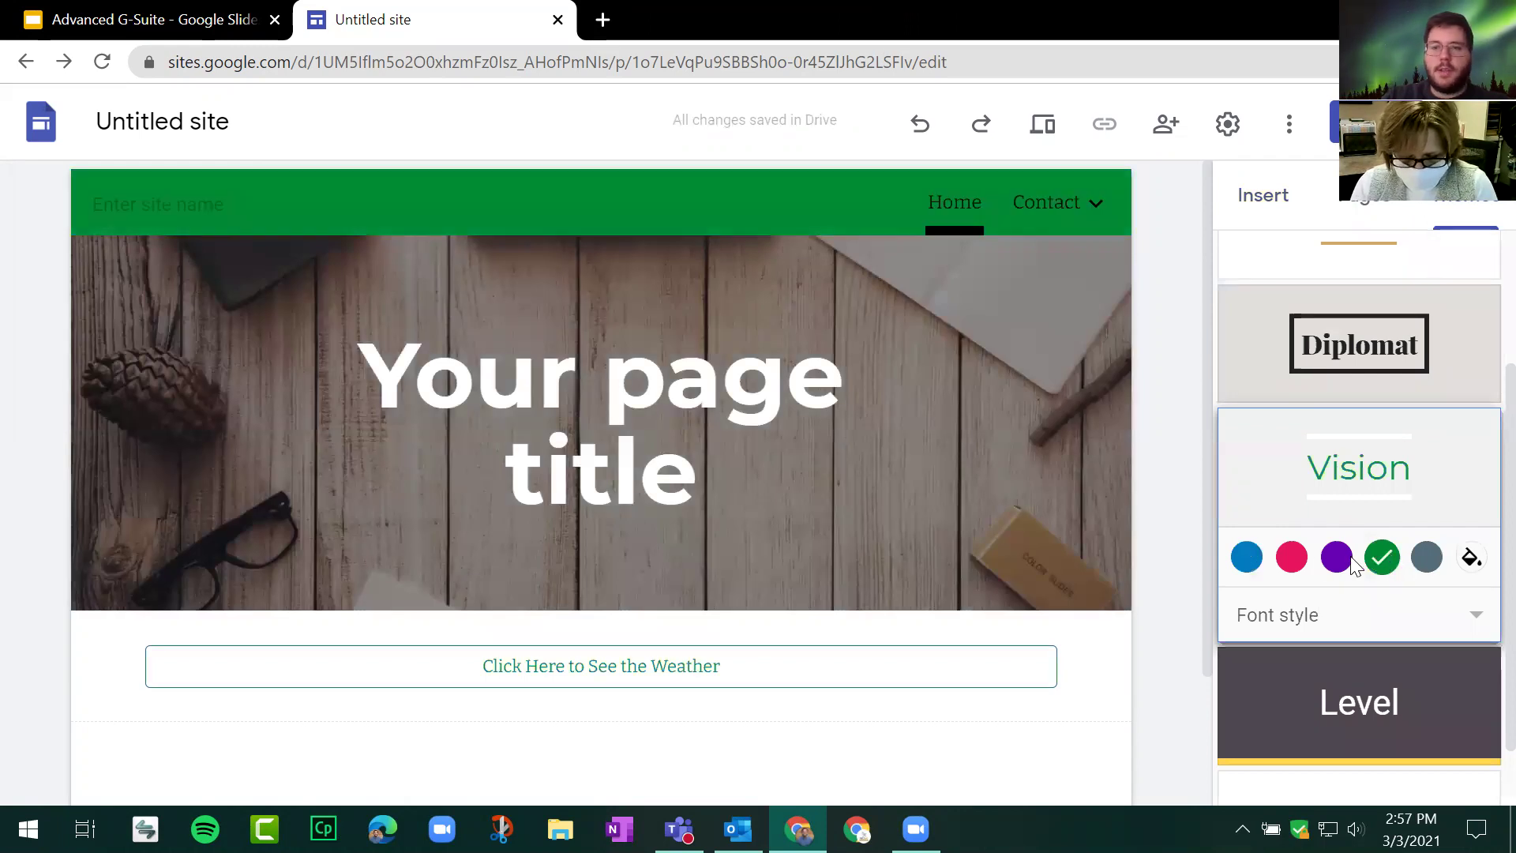
{"action": "left_click", "coordinate": [1301, 556]}
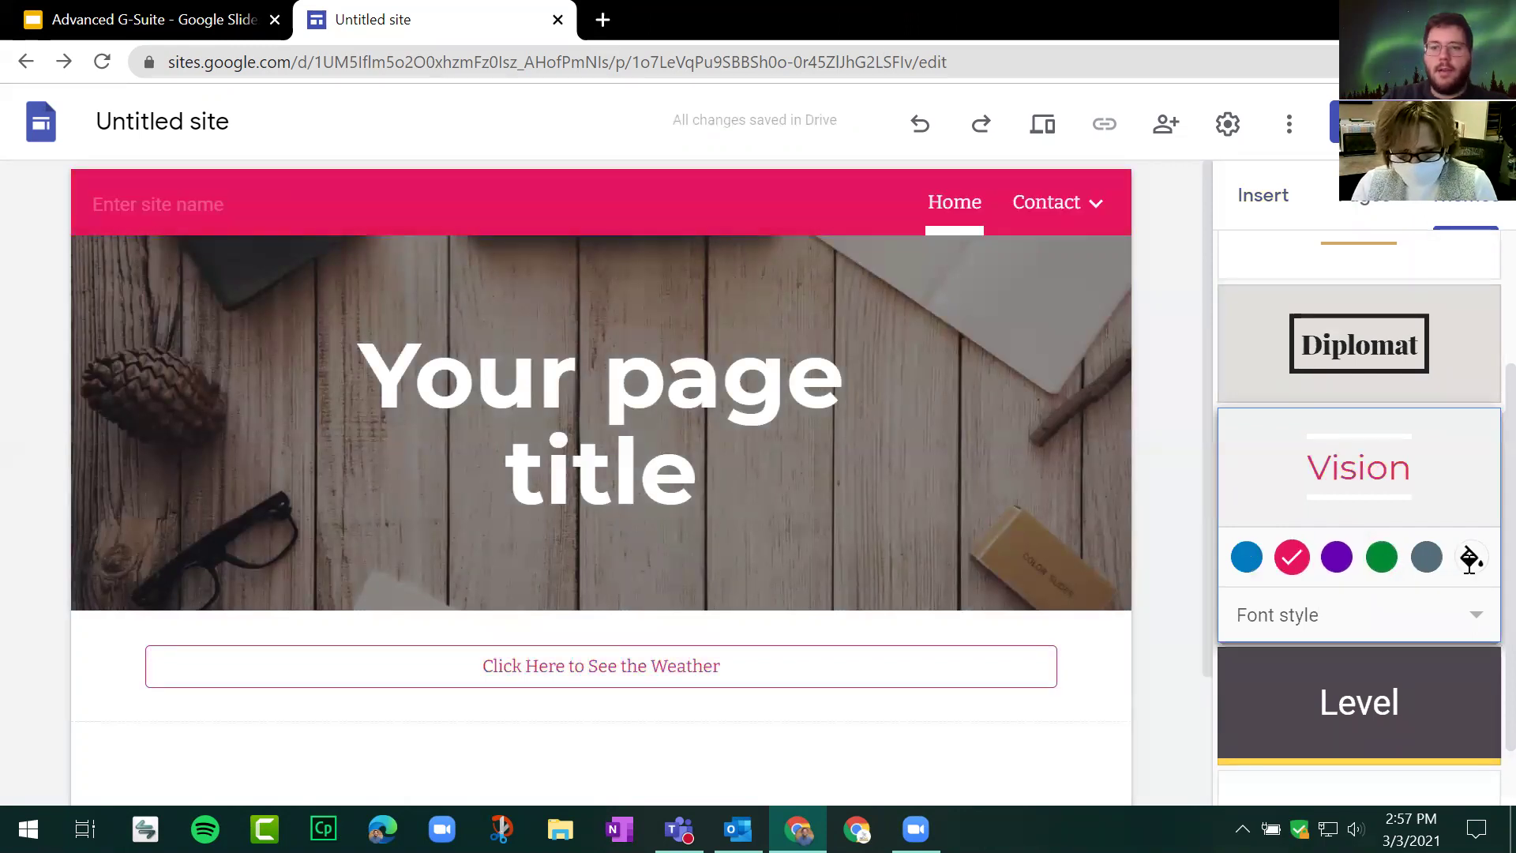
{"action": "left_click", "coordinate": [1472, 558]}
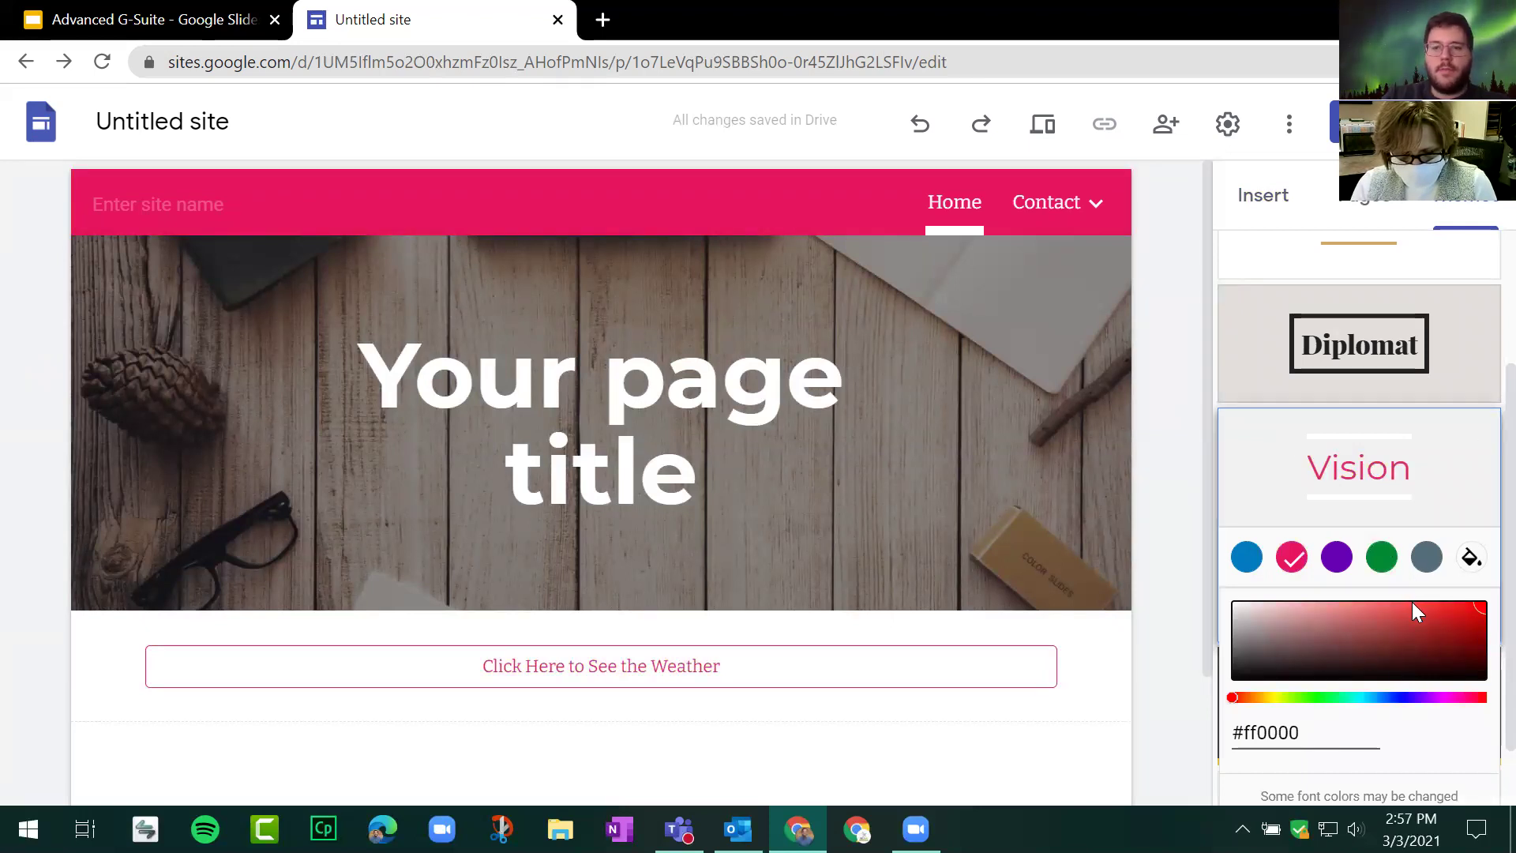
{"action": "left_click", "coordinate": [1382, 557]}
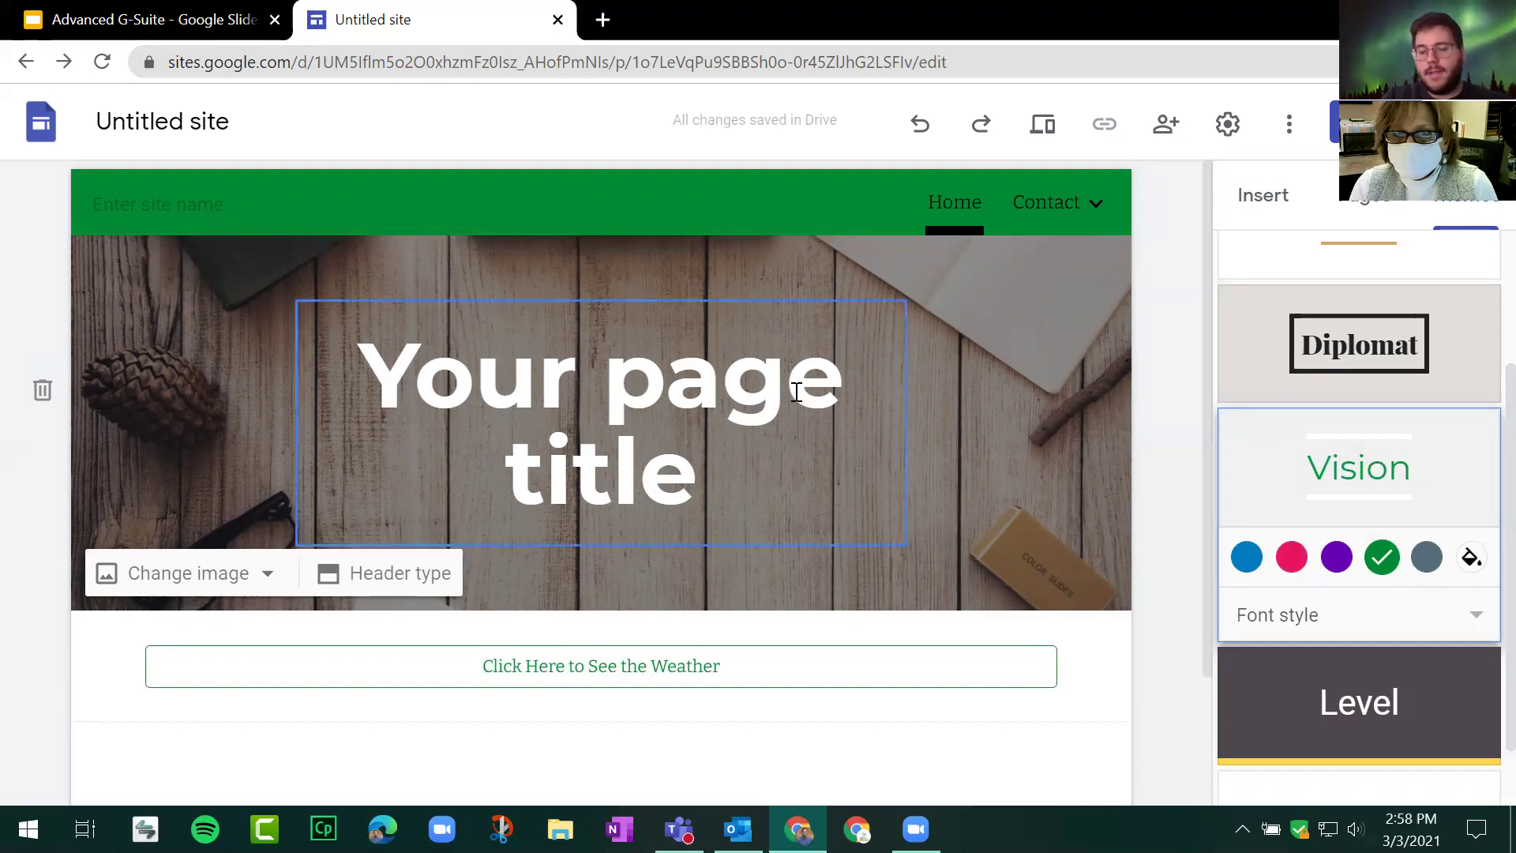
Step: Replace the 'Your page title' header text with HOME
{"action": "left_click", "coordinate": [658, 401]}
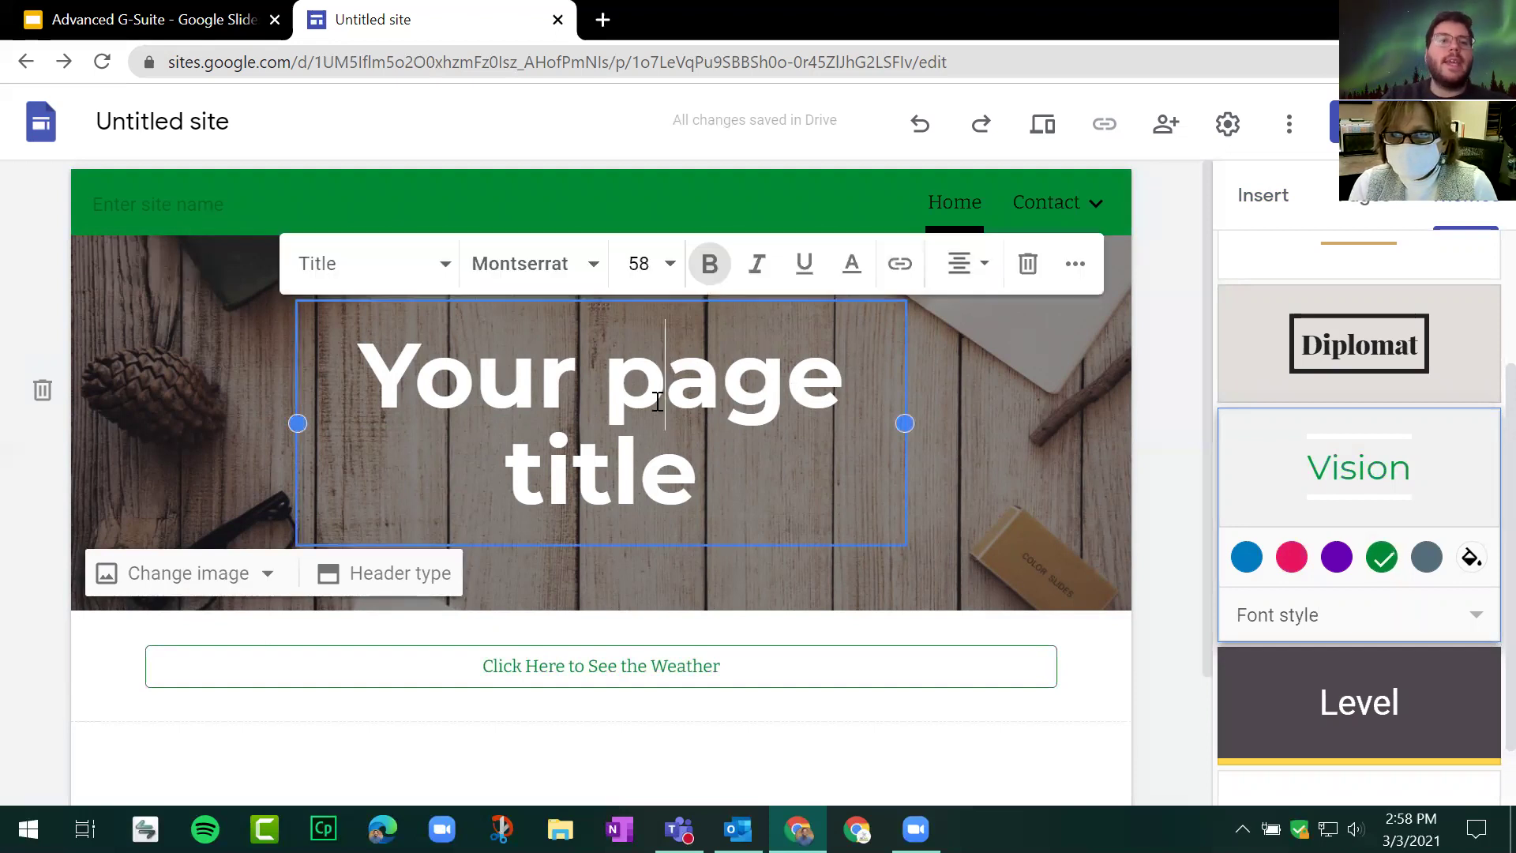
{"action": "key", "text": "ctrl+a"}
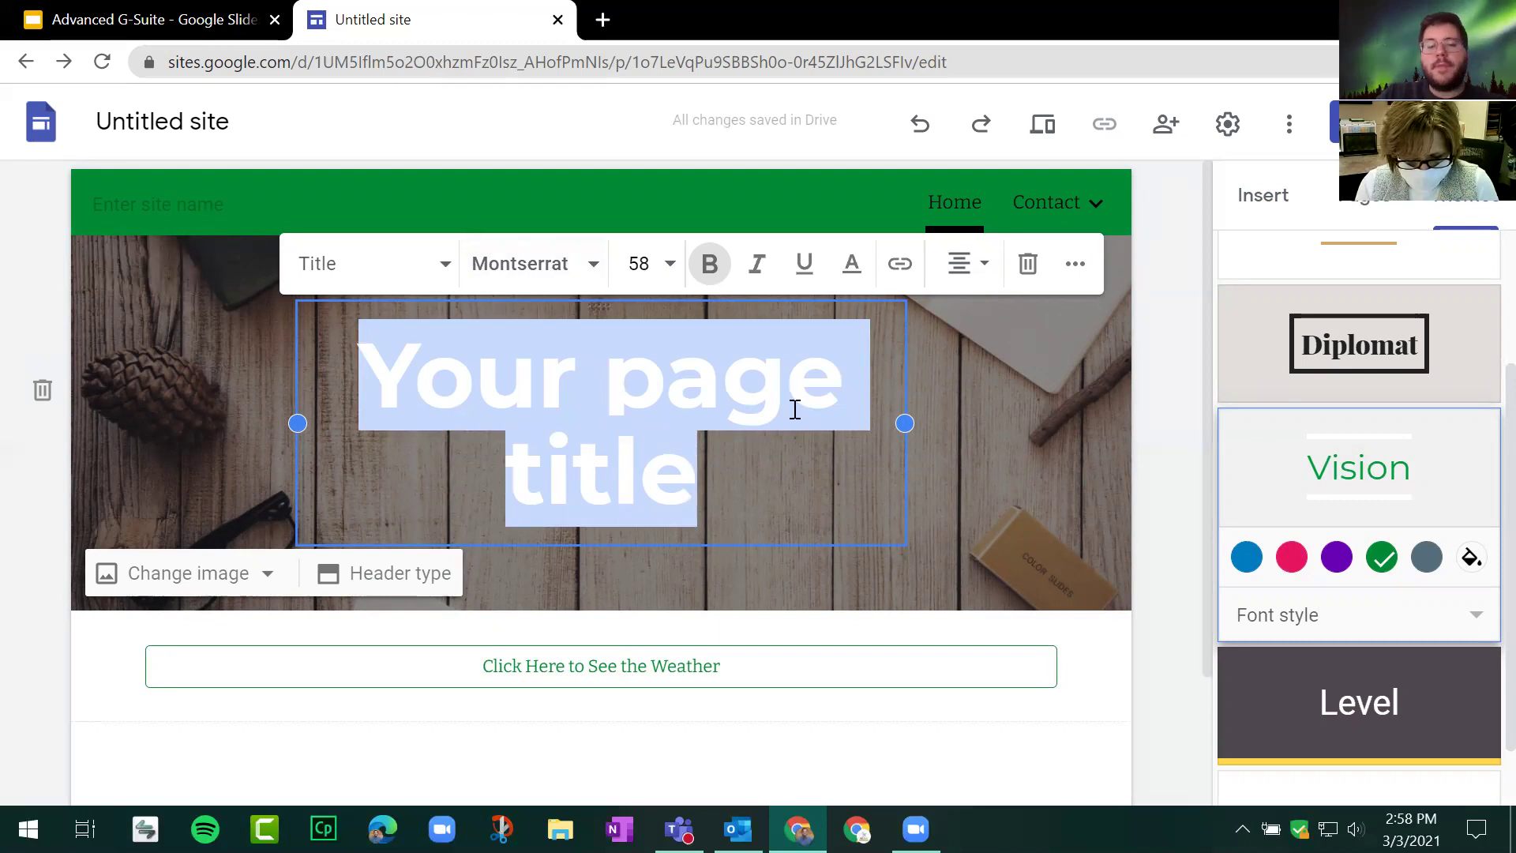
{"action": "left_click", "coordinate": [1148, 478]}
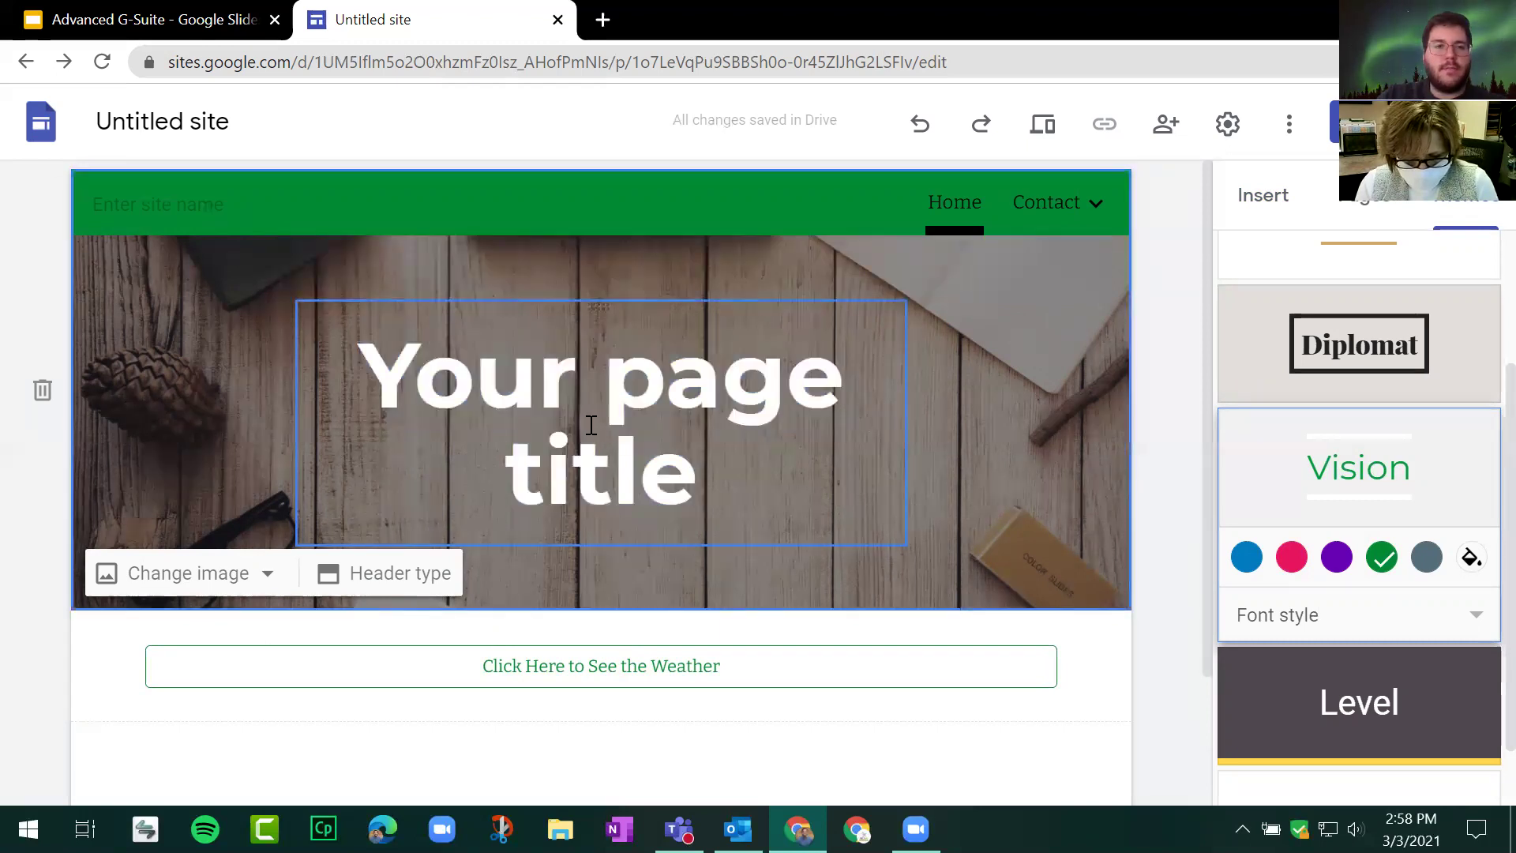
{"action": "left_click", "coordinate": [653, 432]}
{"action": "triple_click", "coordinate": [653, 433]}
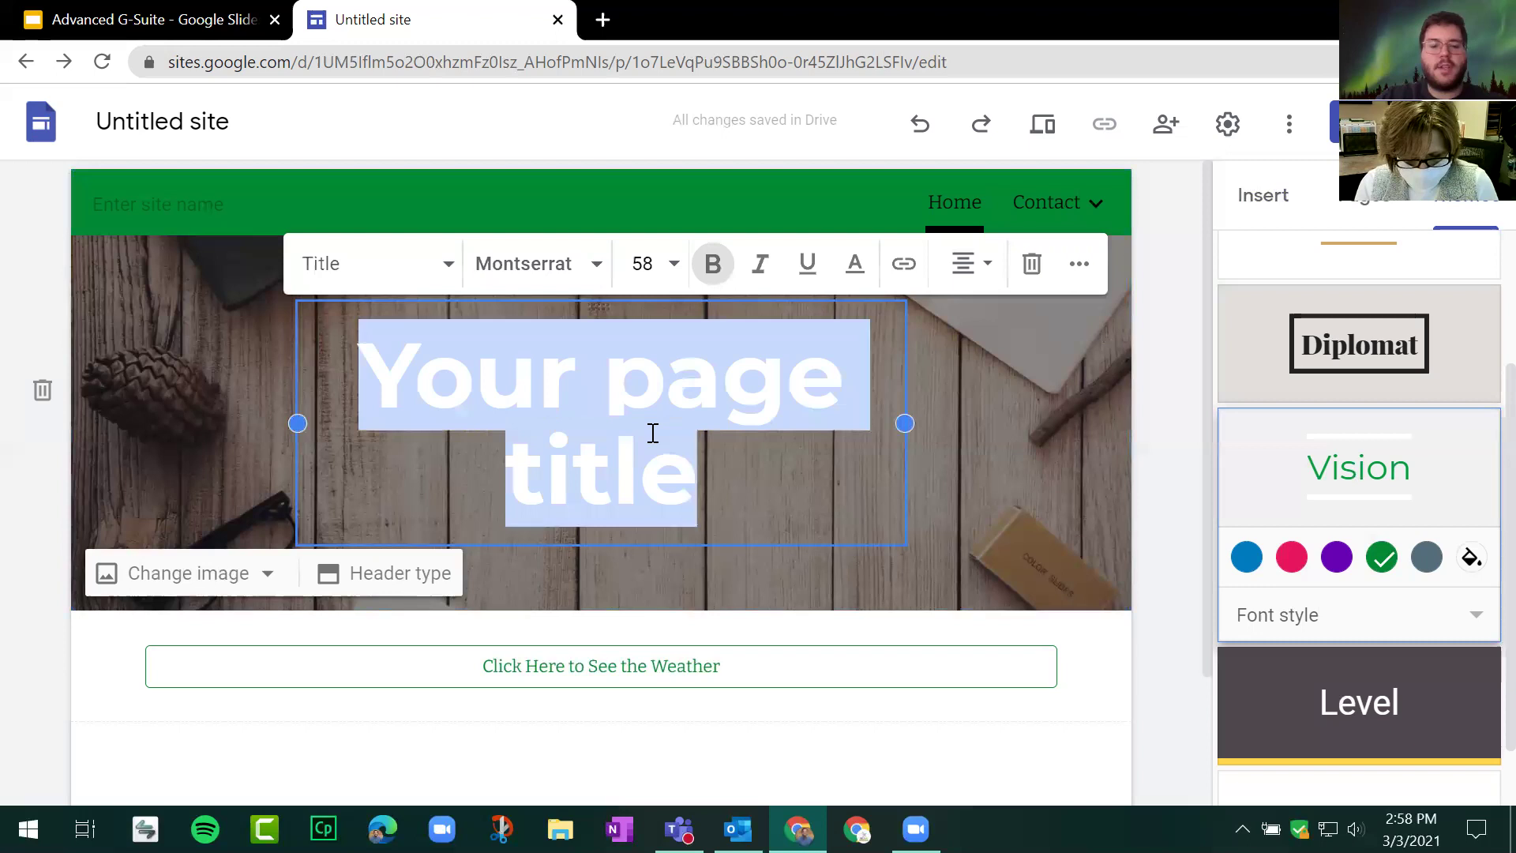
{"action": "type", "text": "HOME"}
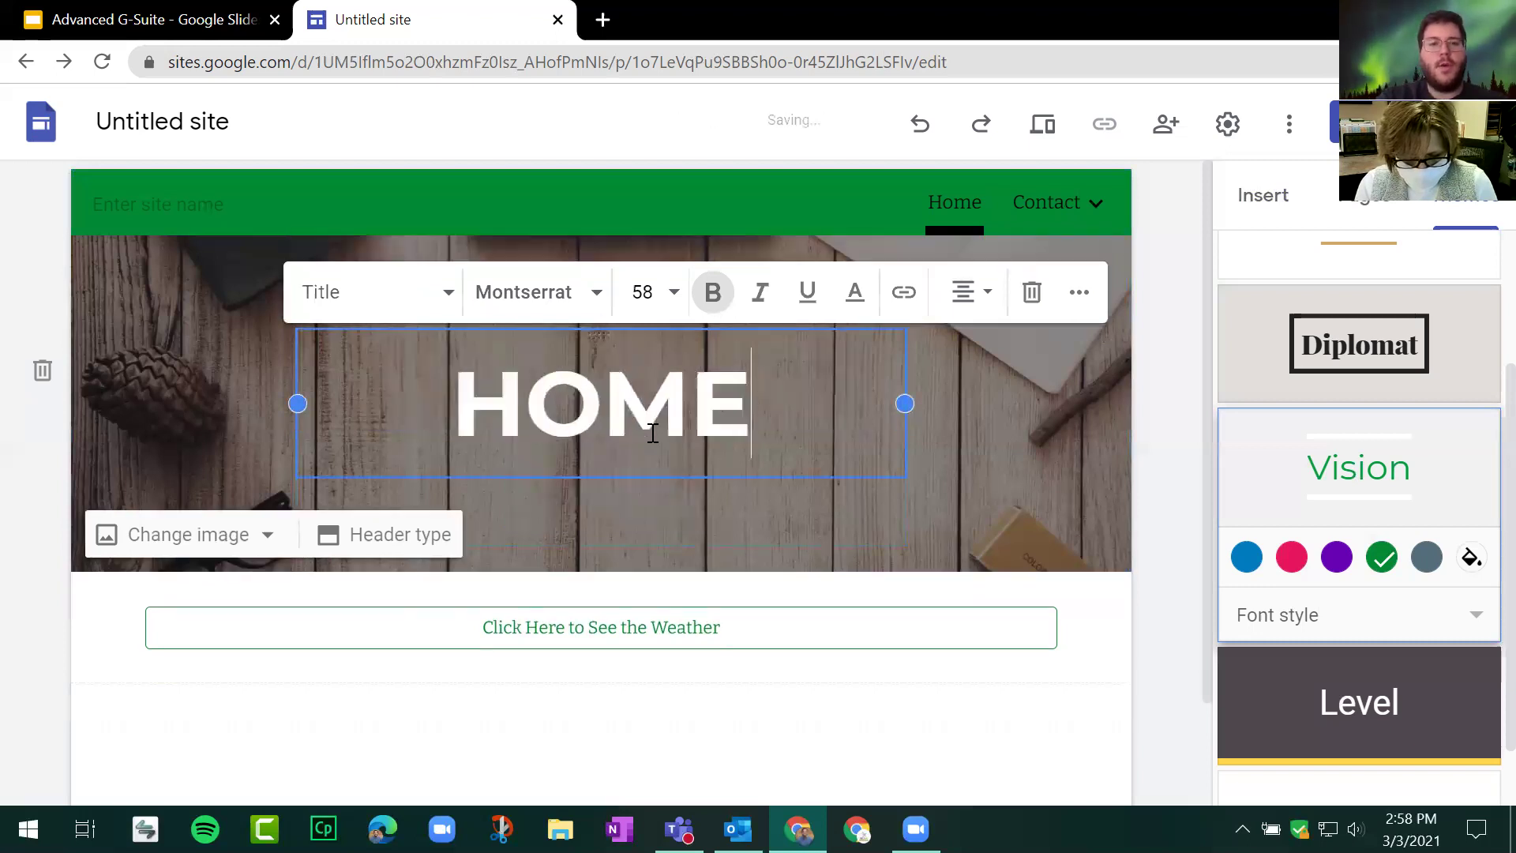
Step: Set the HOME title in the Bangers font
{"action": "double_click", "coordinate": [636, 423]}
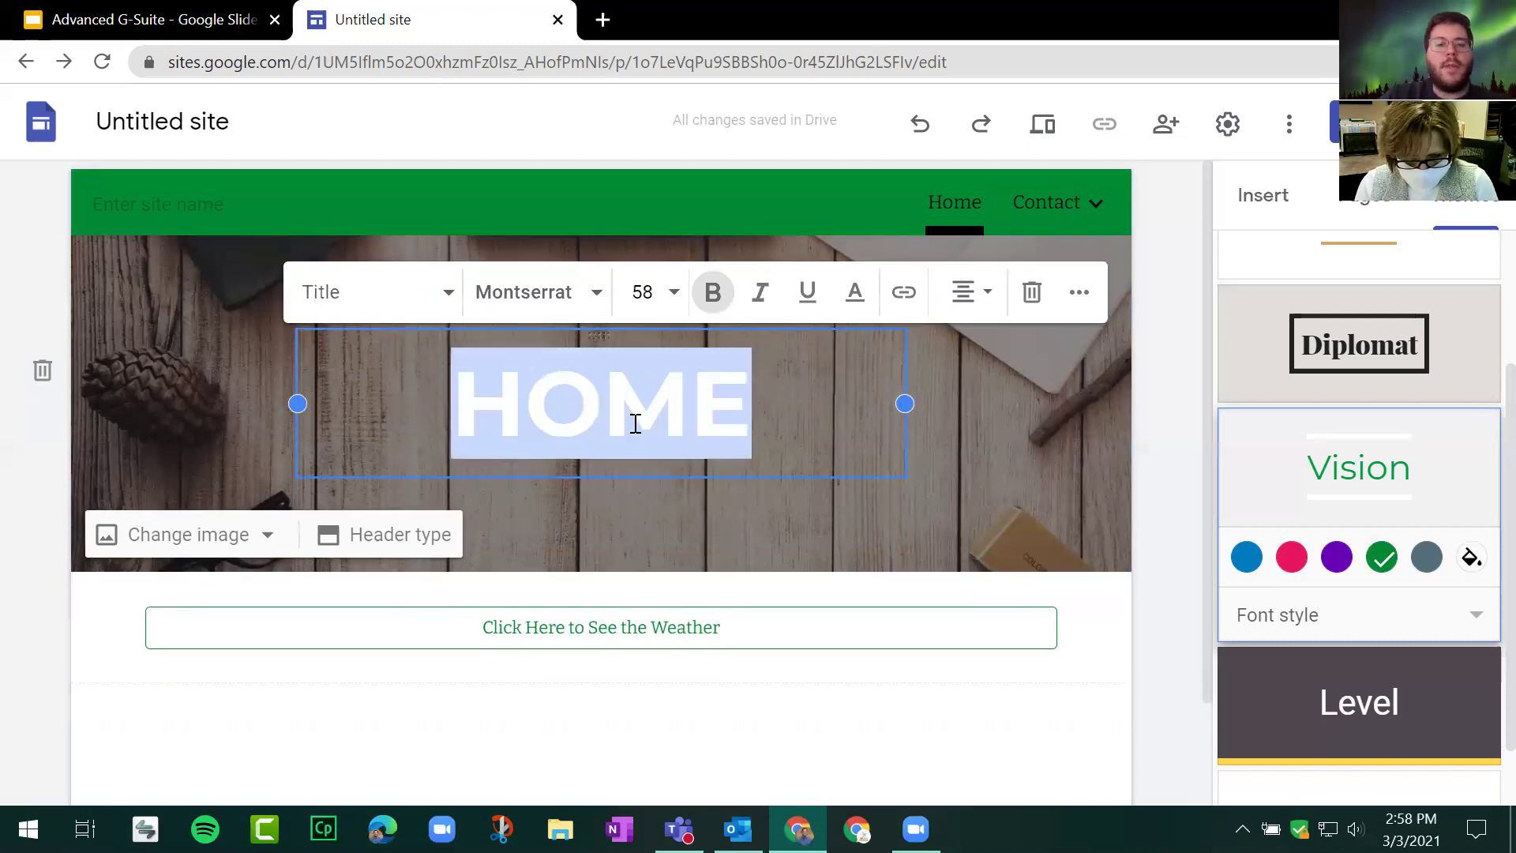
{"action": "left_click", "coordinate": [568, 307]}
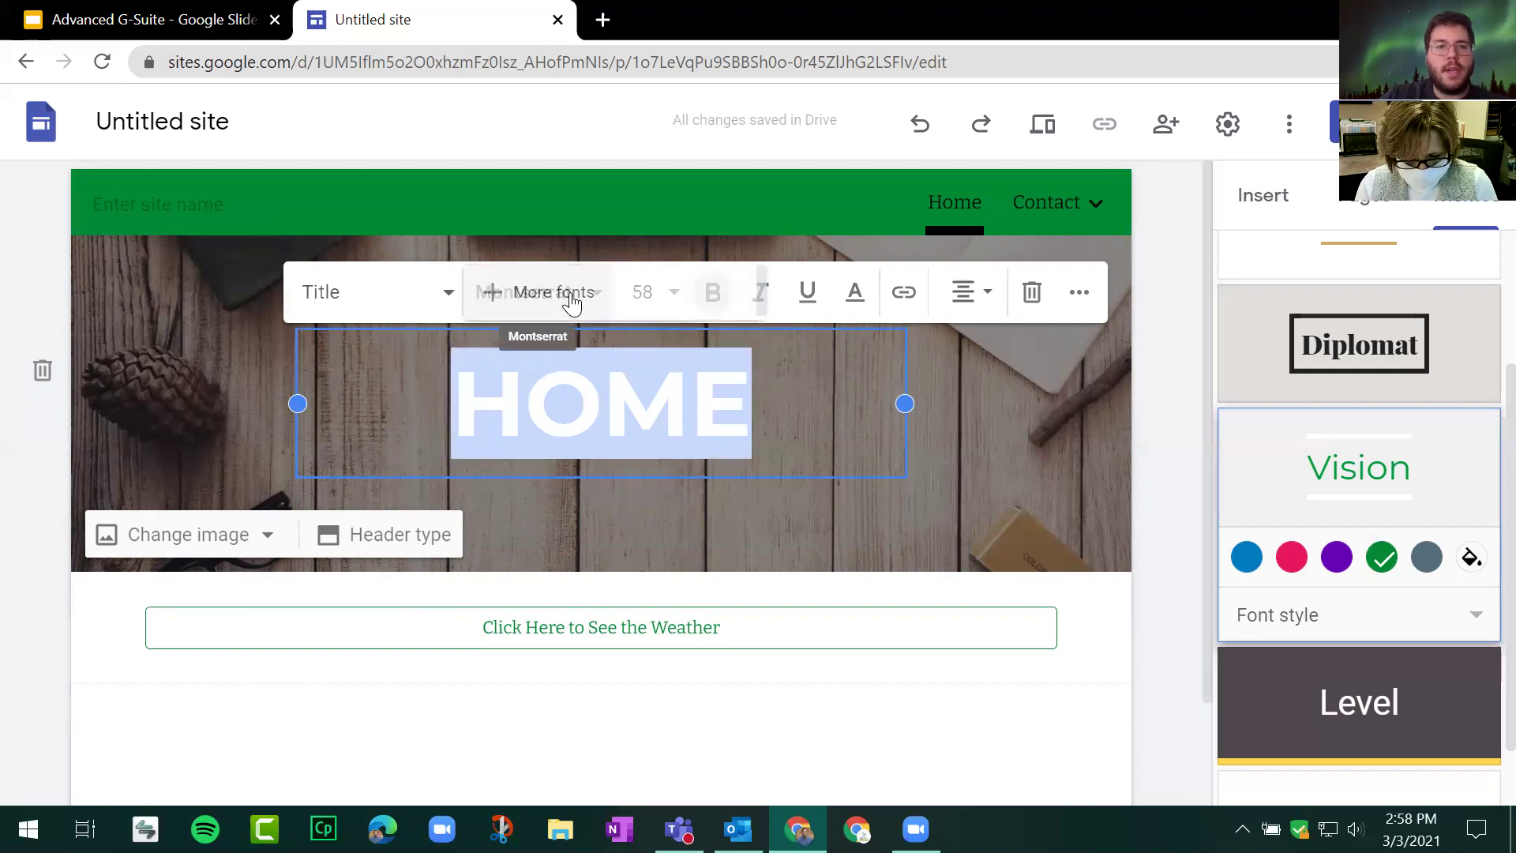
{"action": "scroll", "coordinate": [604, 409], "scroll_direction": "down", "scroll_amount": 5}
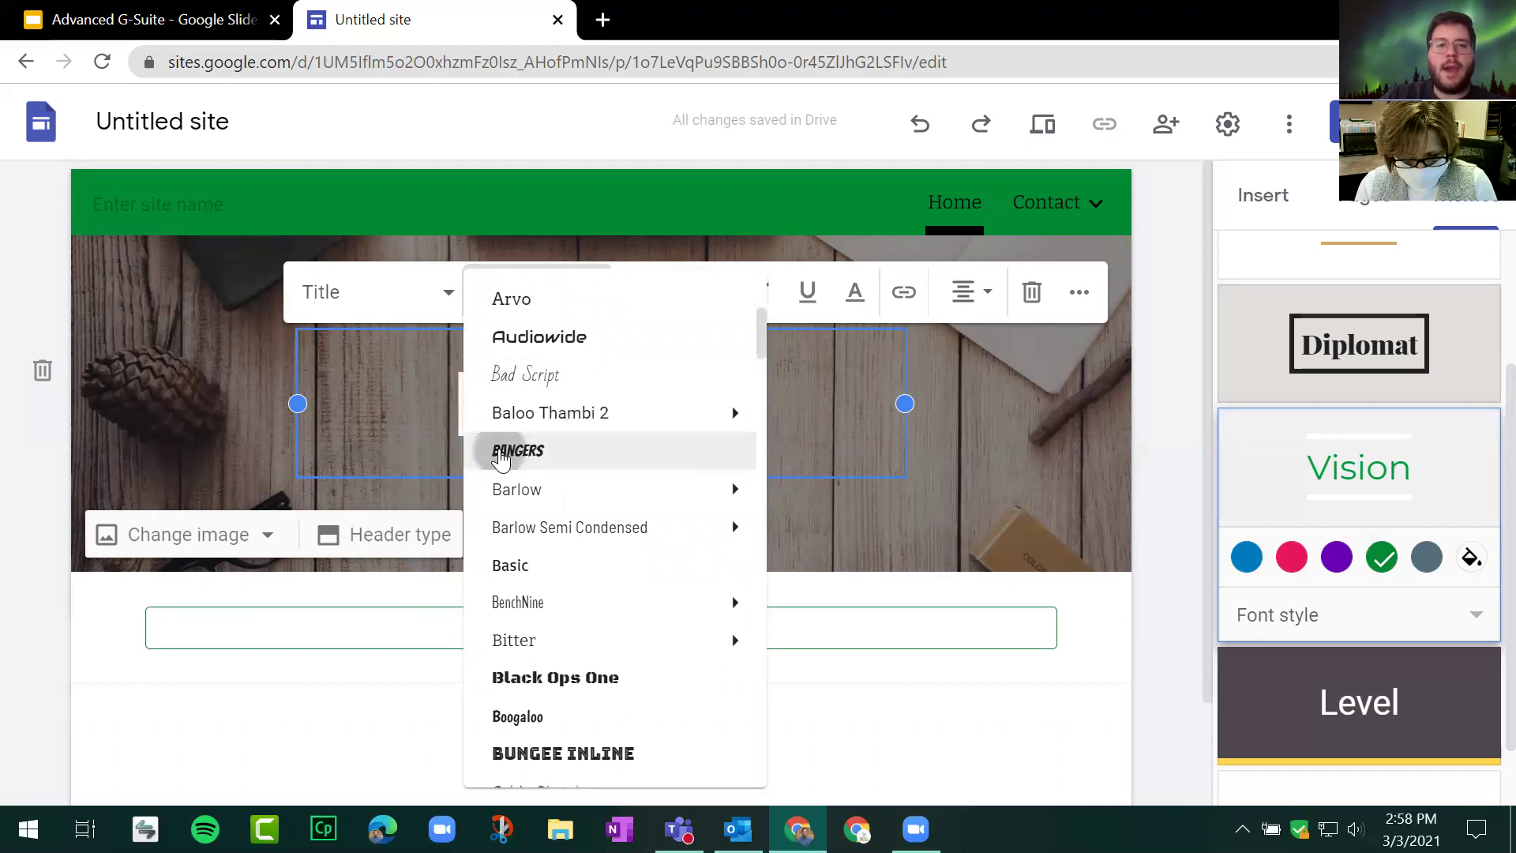
{"action": "left_click", "coordinate": [497, 455]}
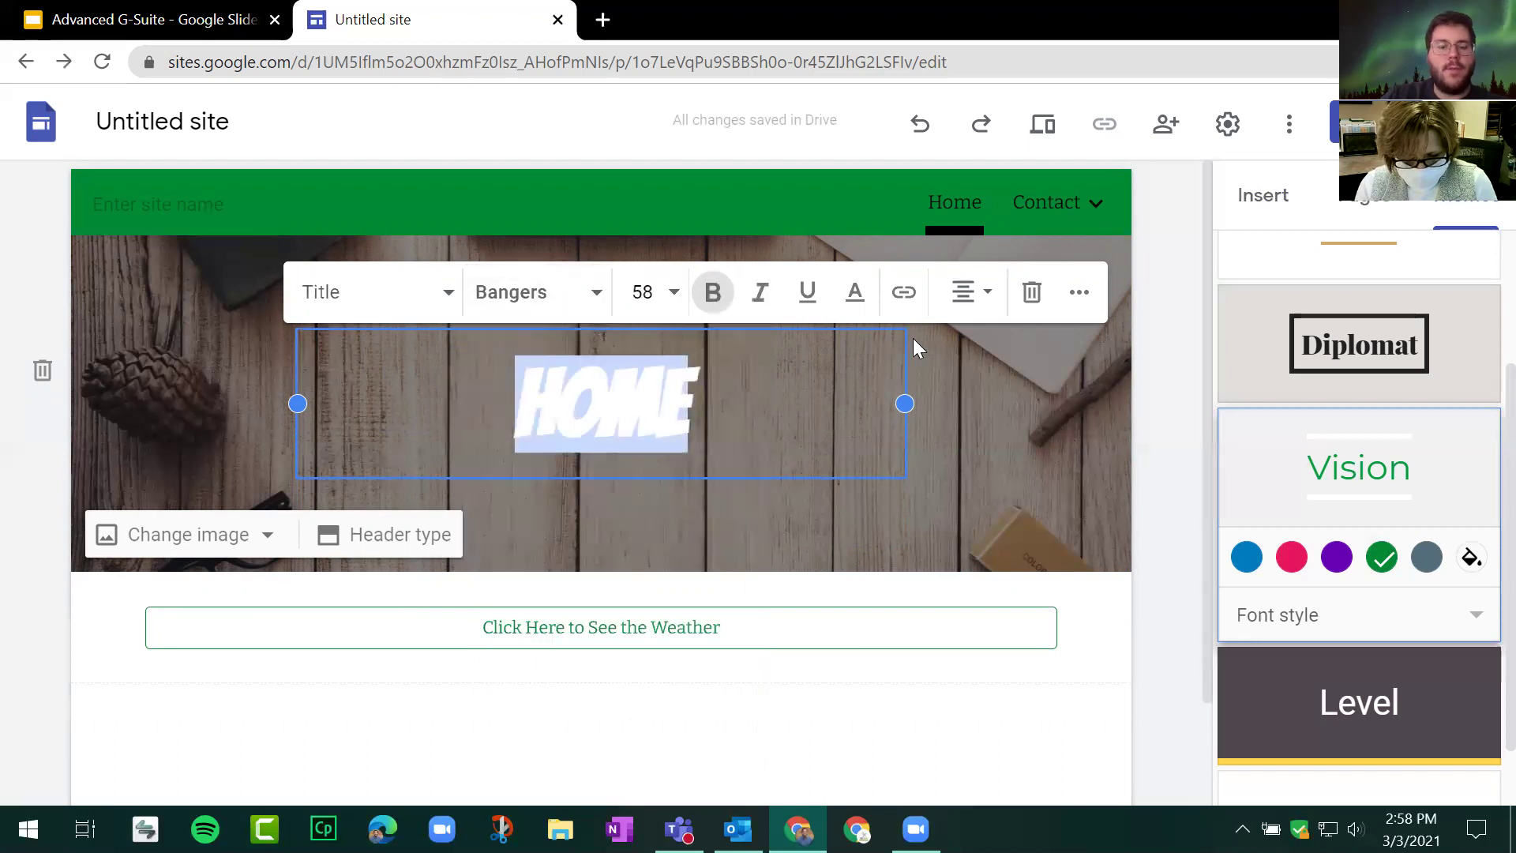
Step: Restore the Title style on HOME, set it to size 60 and make it bold
{"action": "left_click", "coordinate": [449, 294]}
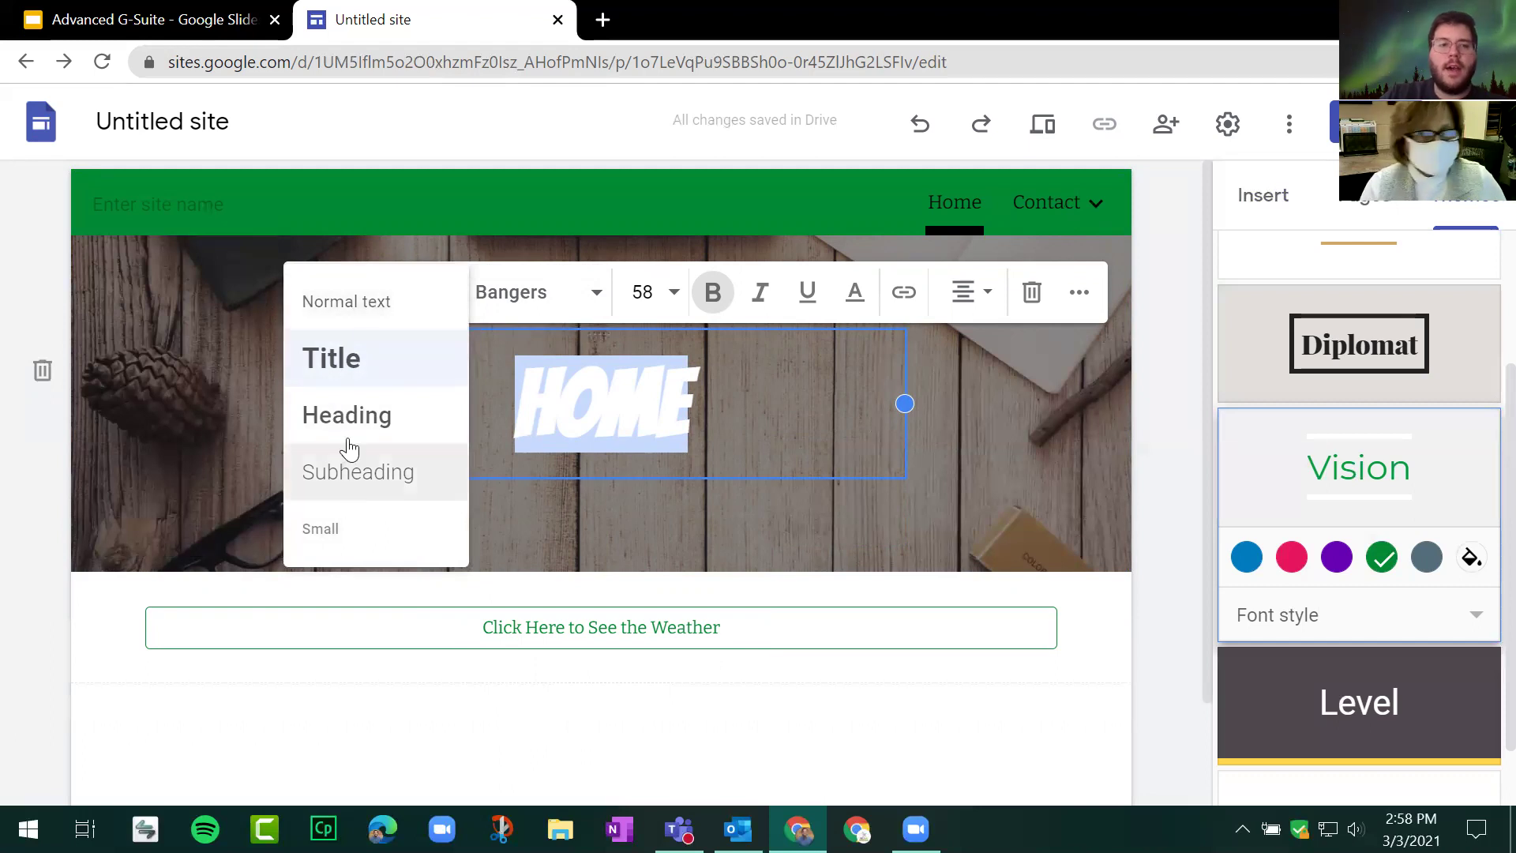
{"action": "left_click", "coordinate": [402, 294]}
{"action": "left_click", "coordinate": [395, 344]}
{"action": "left_click", "coordinate": [375, 403]}
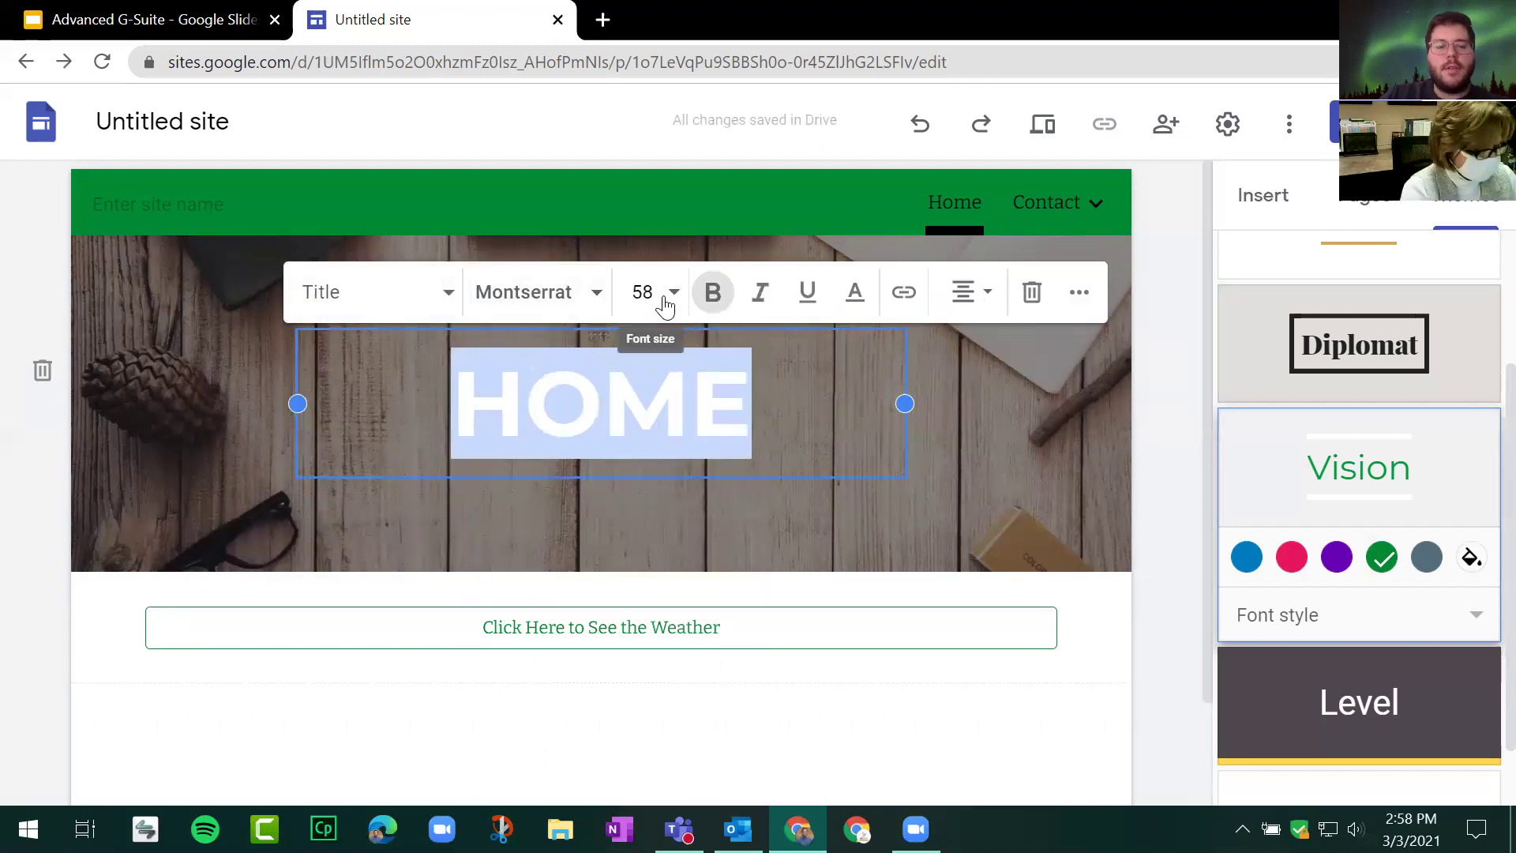
{"action": "left_click", "coordinate": [665, 304]}
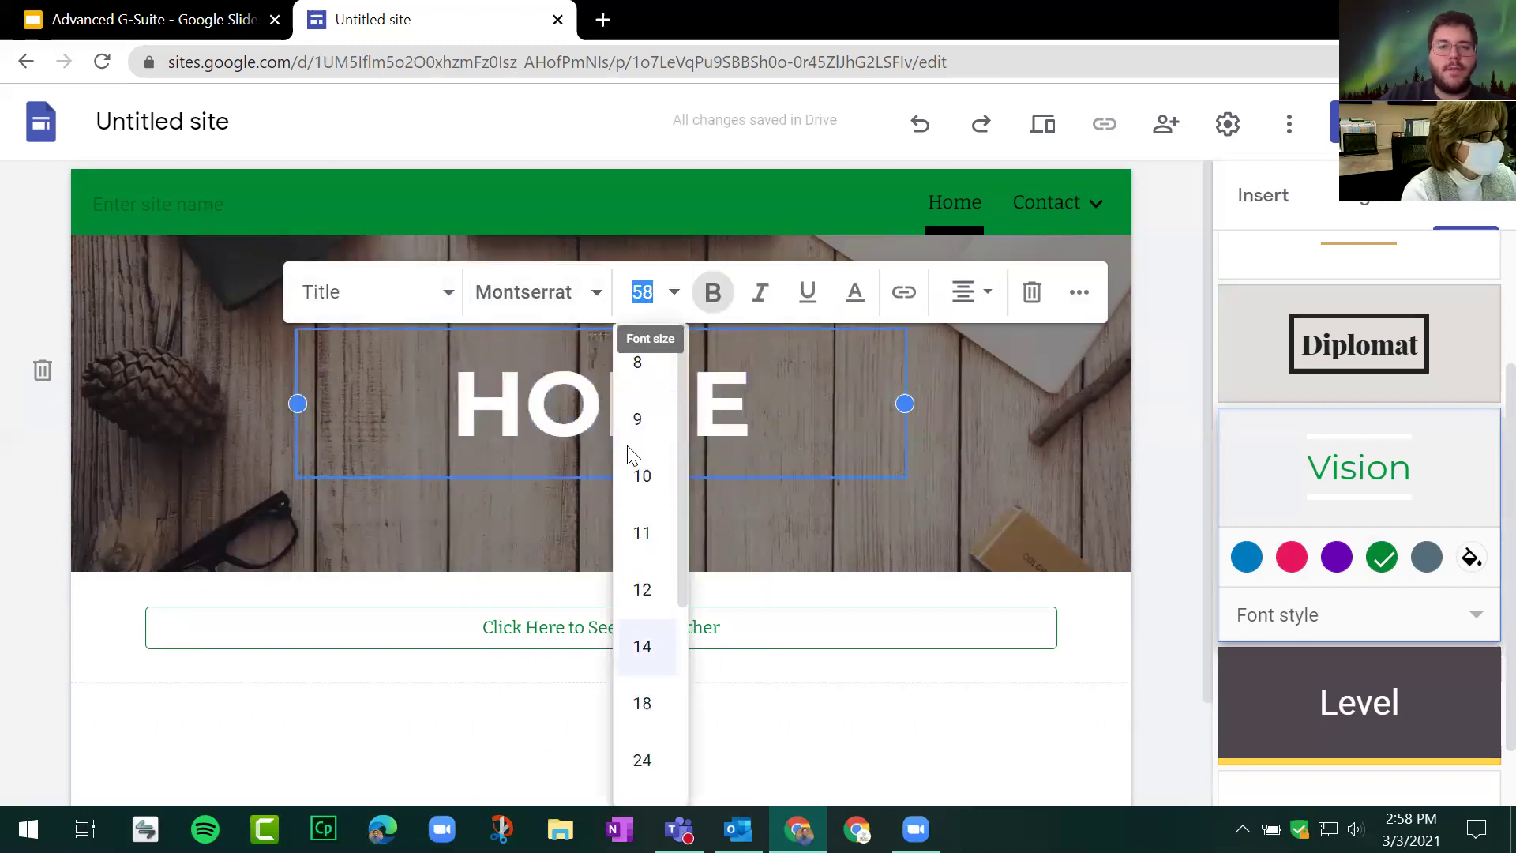
{"action": "scroll", "coordinate": [652, 660], "scroll_direction": "down", "scroll_amount": 4}
{"action": "left_click", "coordinate": [643, 654]}
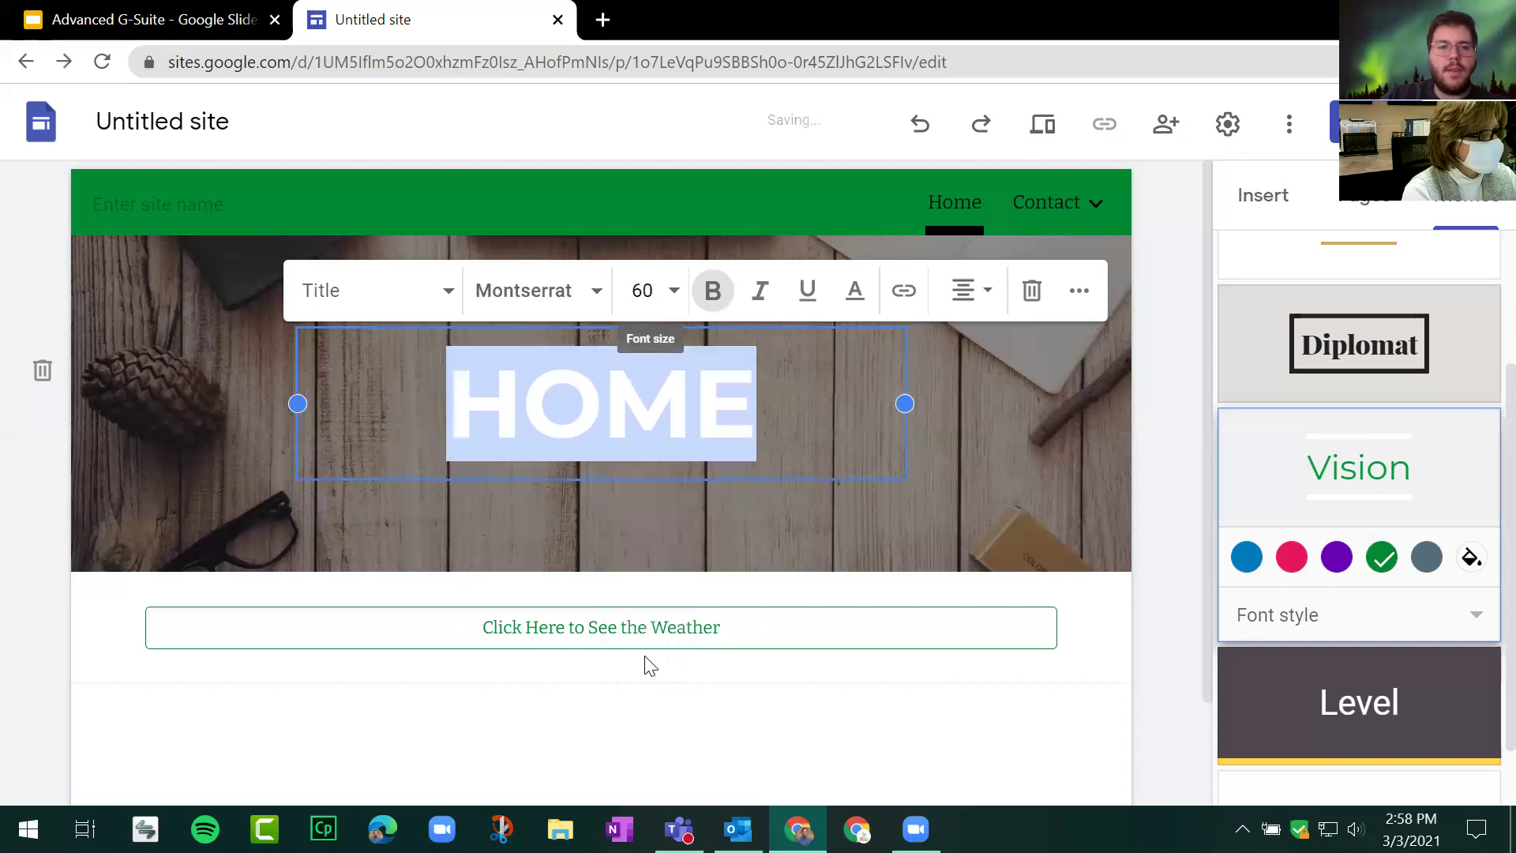
{"action": "left_click", "coordinate": [732, 304]}
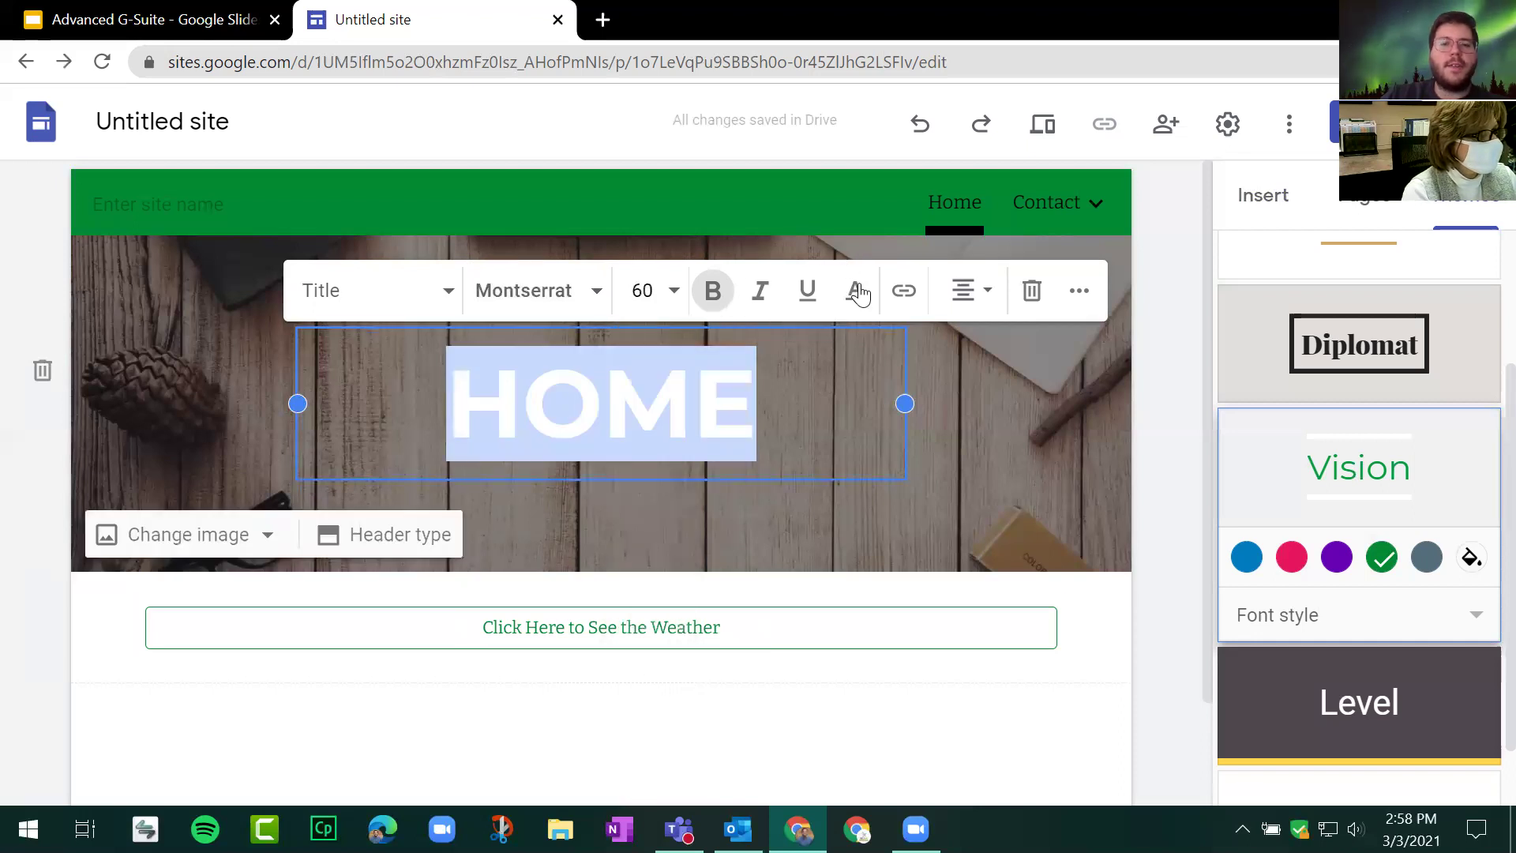
Step: Check HOME's text colour and alignment options, leaving them unchanged
{"action": "left_click", "coordinate": [858, 292]}
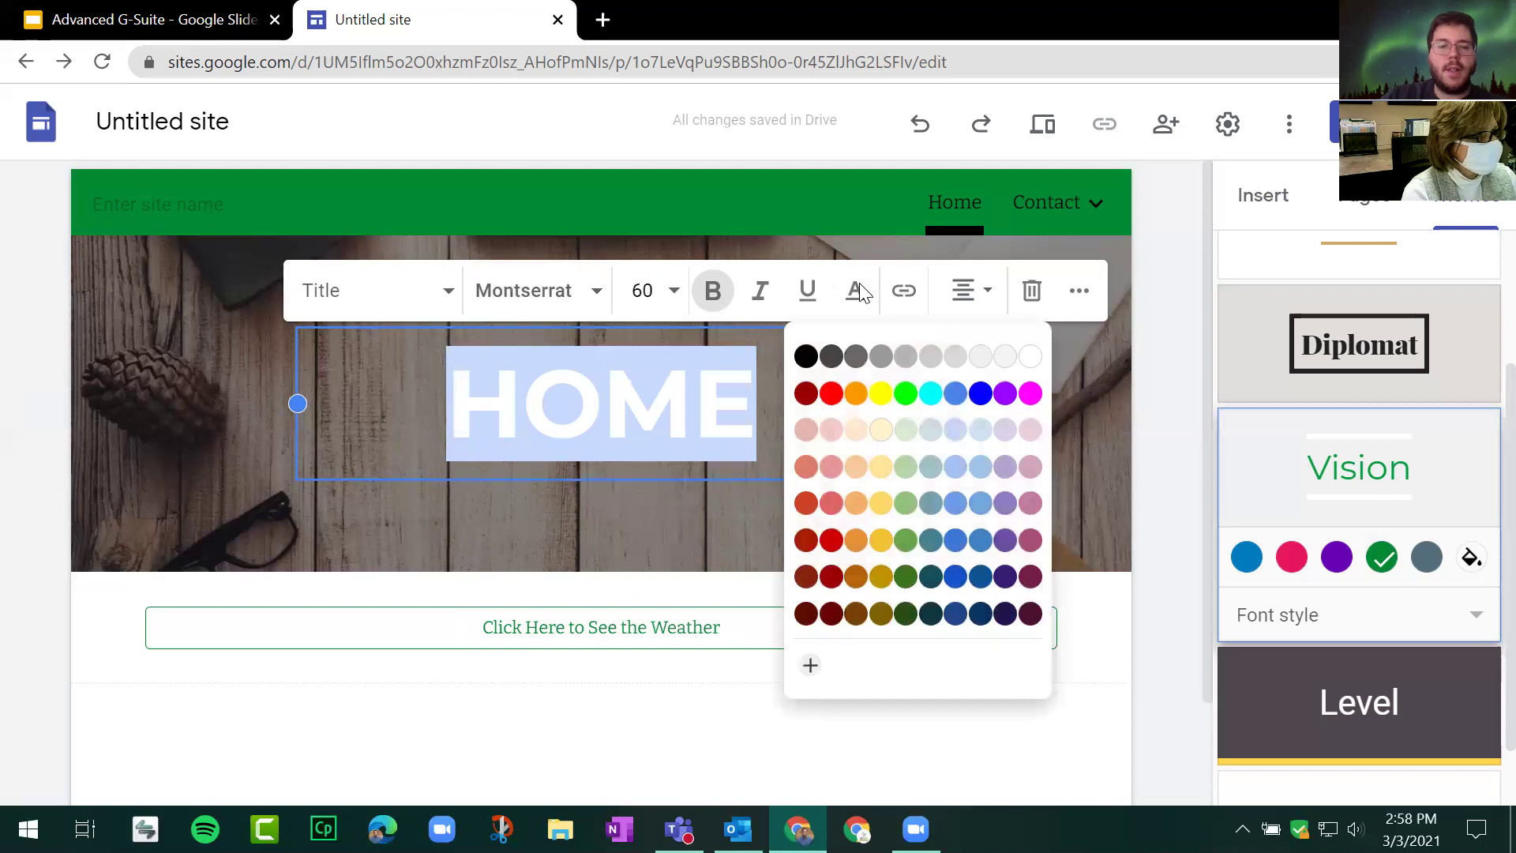
{"action": "left_click", "coordinate": [911, 289]}
{"action": "left_click", "coordinate": [665, 428]}
{"action": "double_click", "coordinate": [665, 428]}
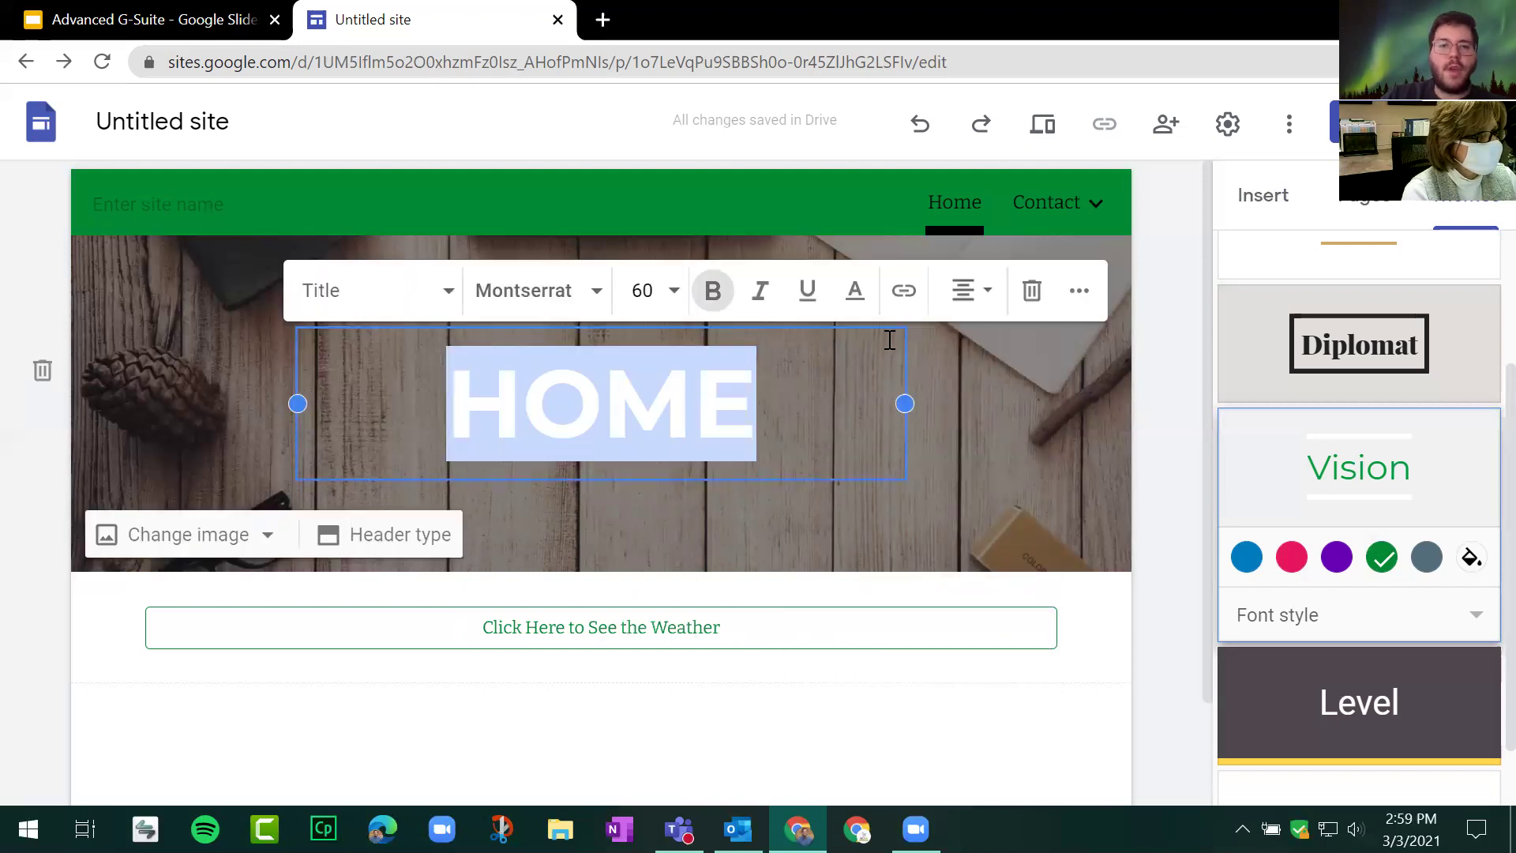
{"action": "left_click", "coordinate": [988, 294]}
{"action": "left_click", "coordinate": [1078, 292]}
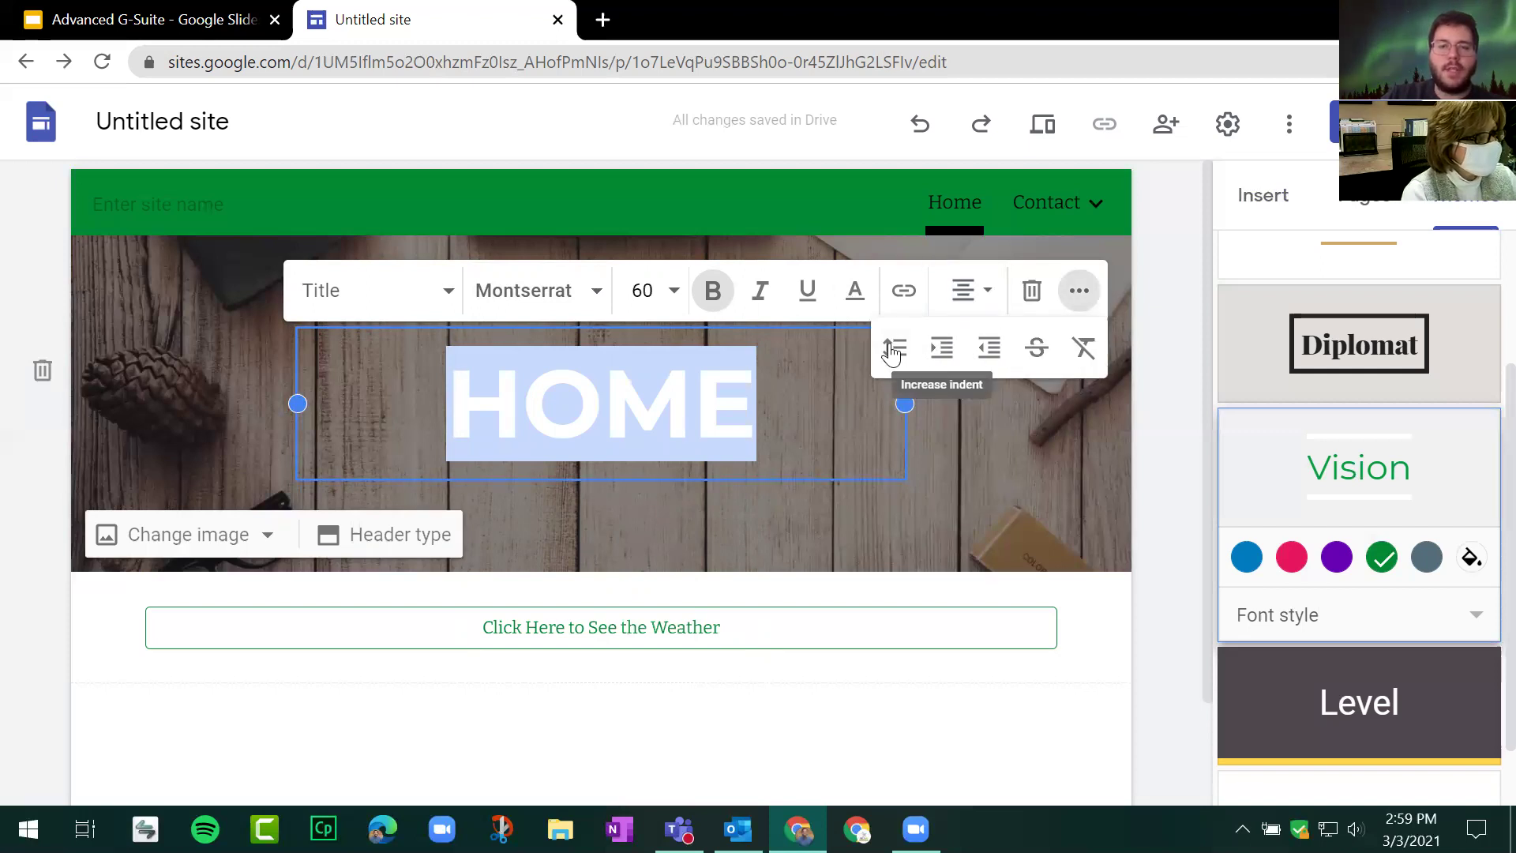
{"action": "left_click", "coordinate": [810, 462]}
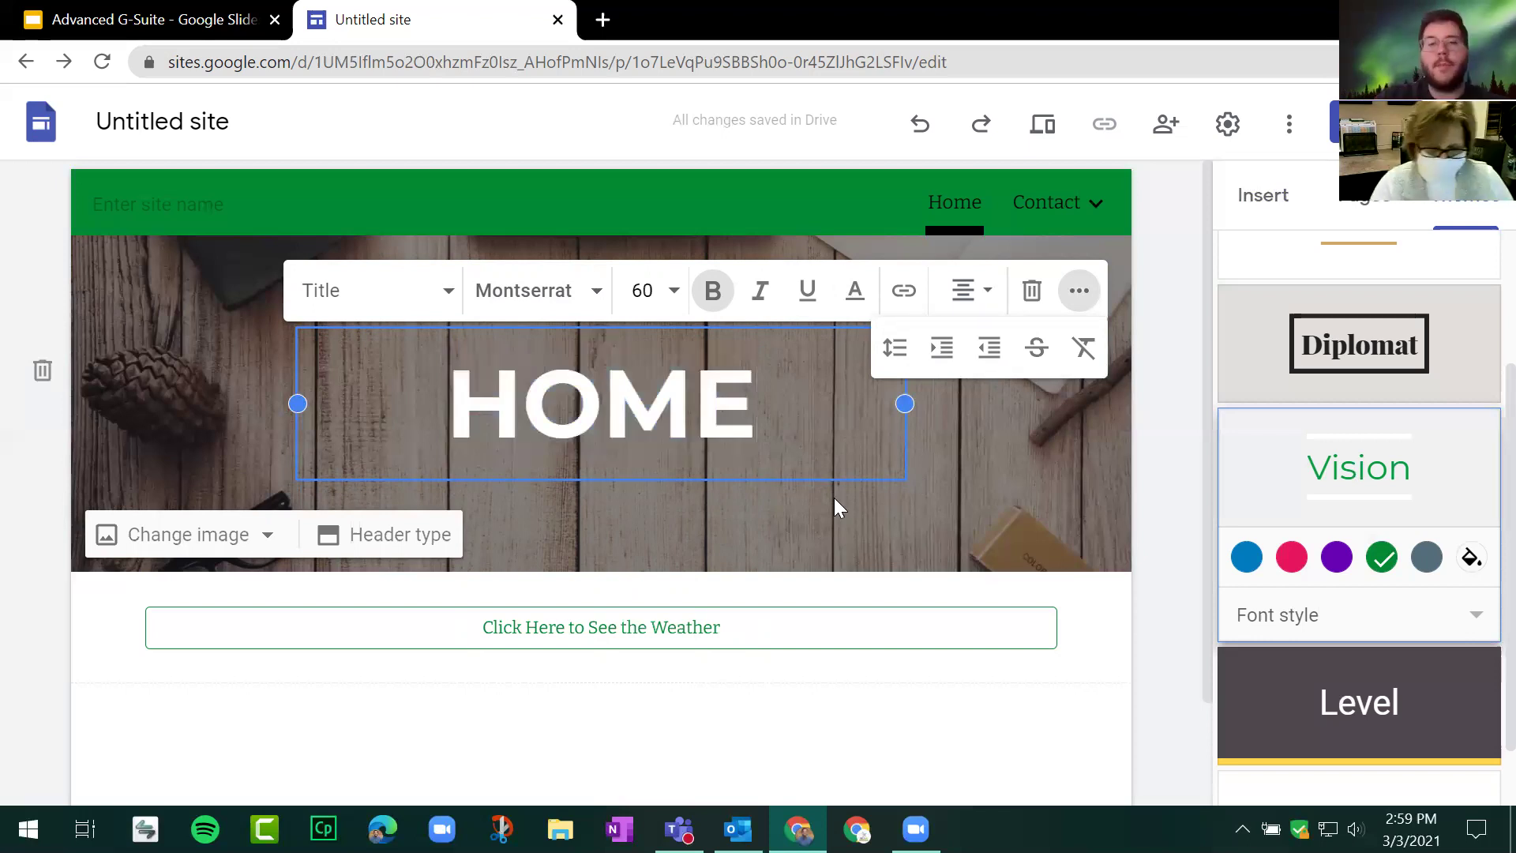
{"action": "left_click", "coordinate": [841, 509]}
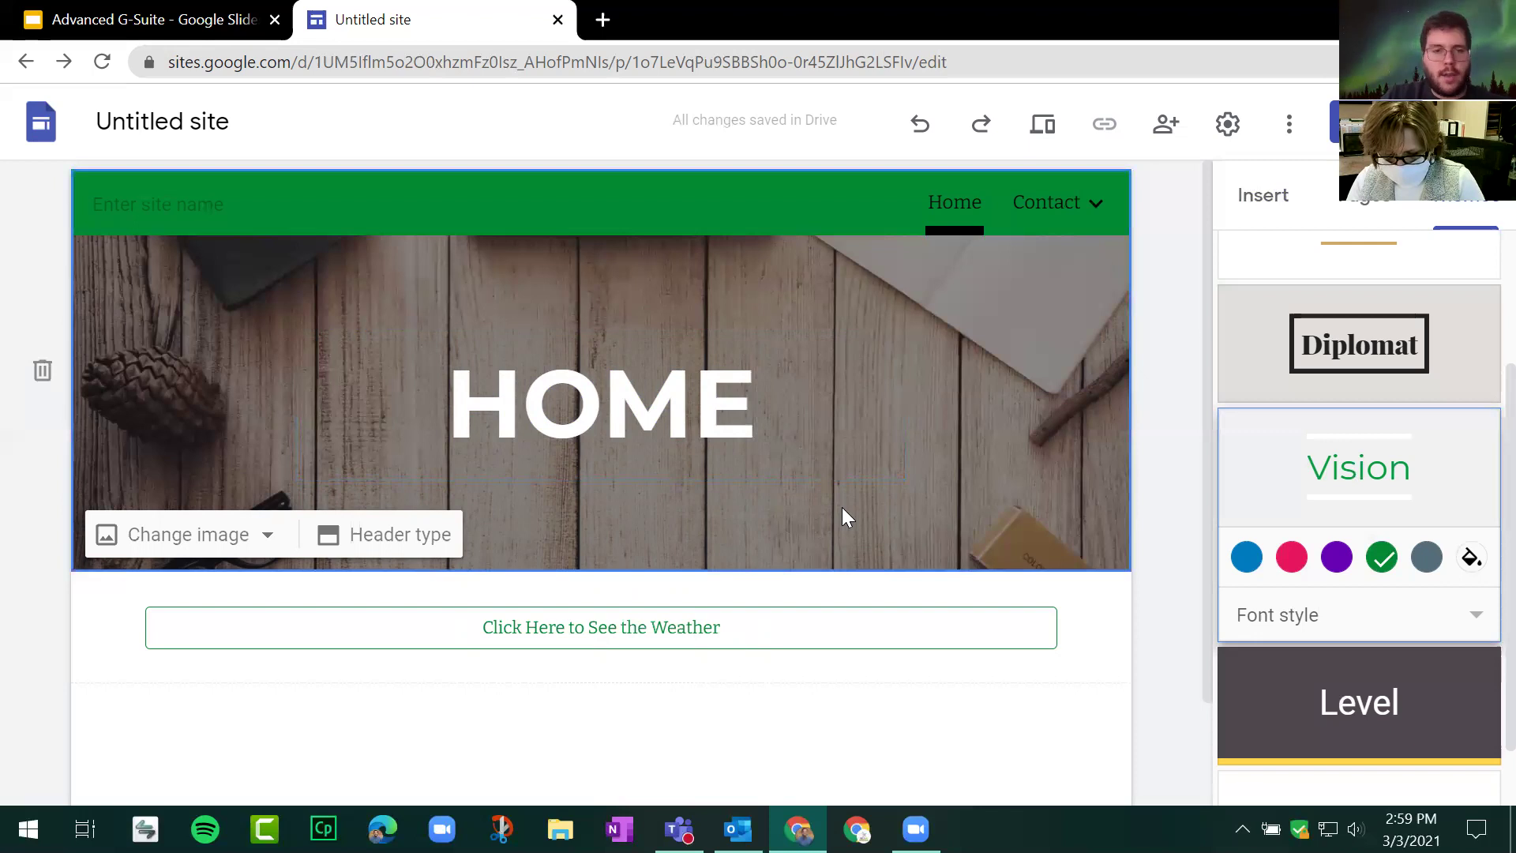
Step: Select the header section and open the site Settings on Navigation
{"action": "left_click", "coordinate": [563, 349]}
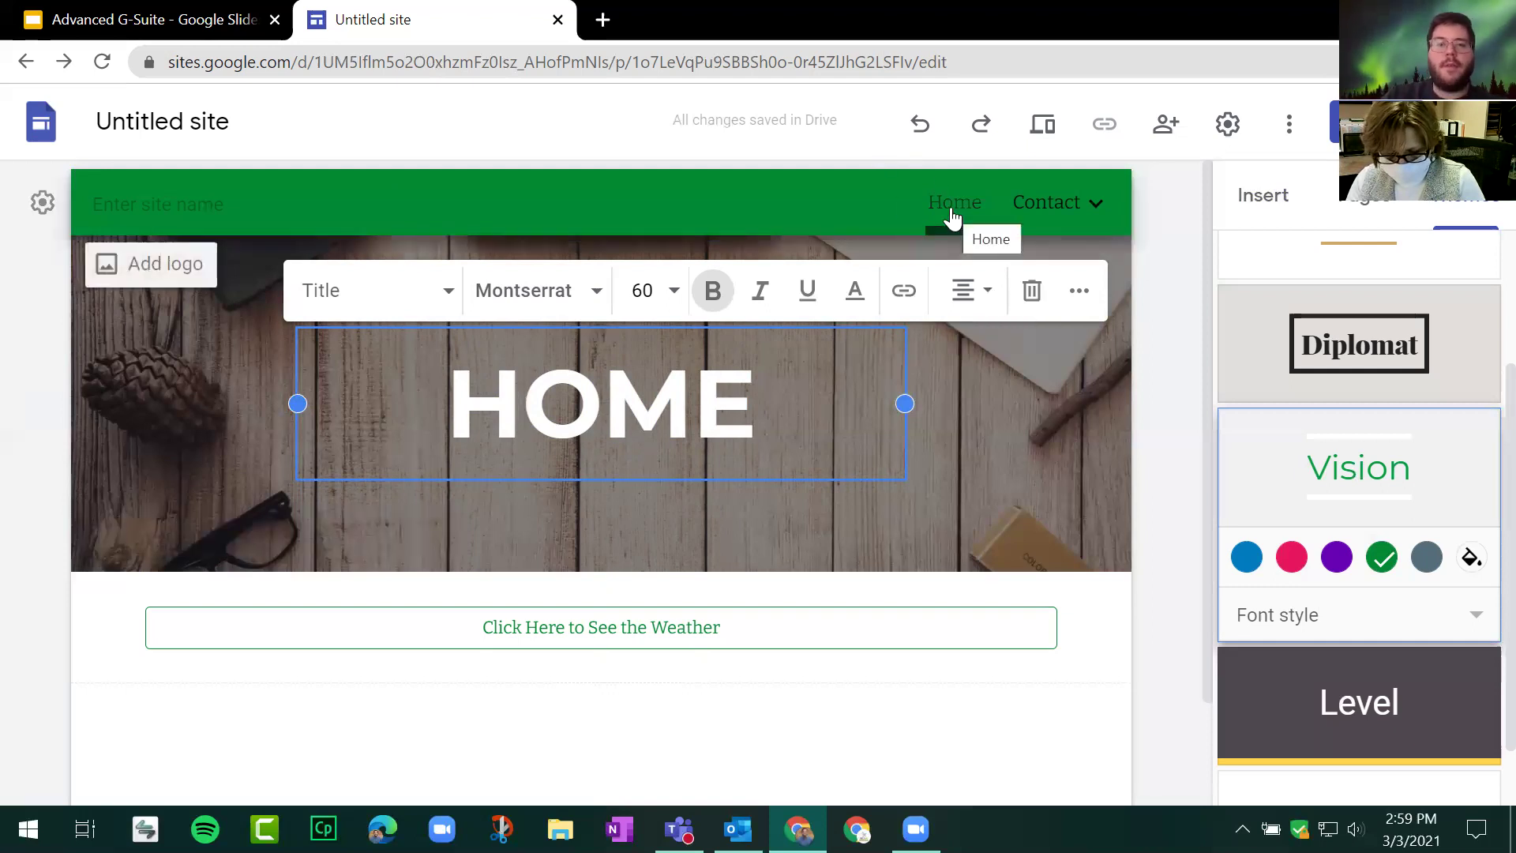
{"action": "left_click", "coordinate": [1090, 408]}
{"action": "mouse_move", "coordinate": [1072, 241]}
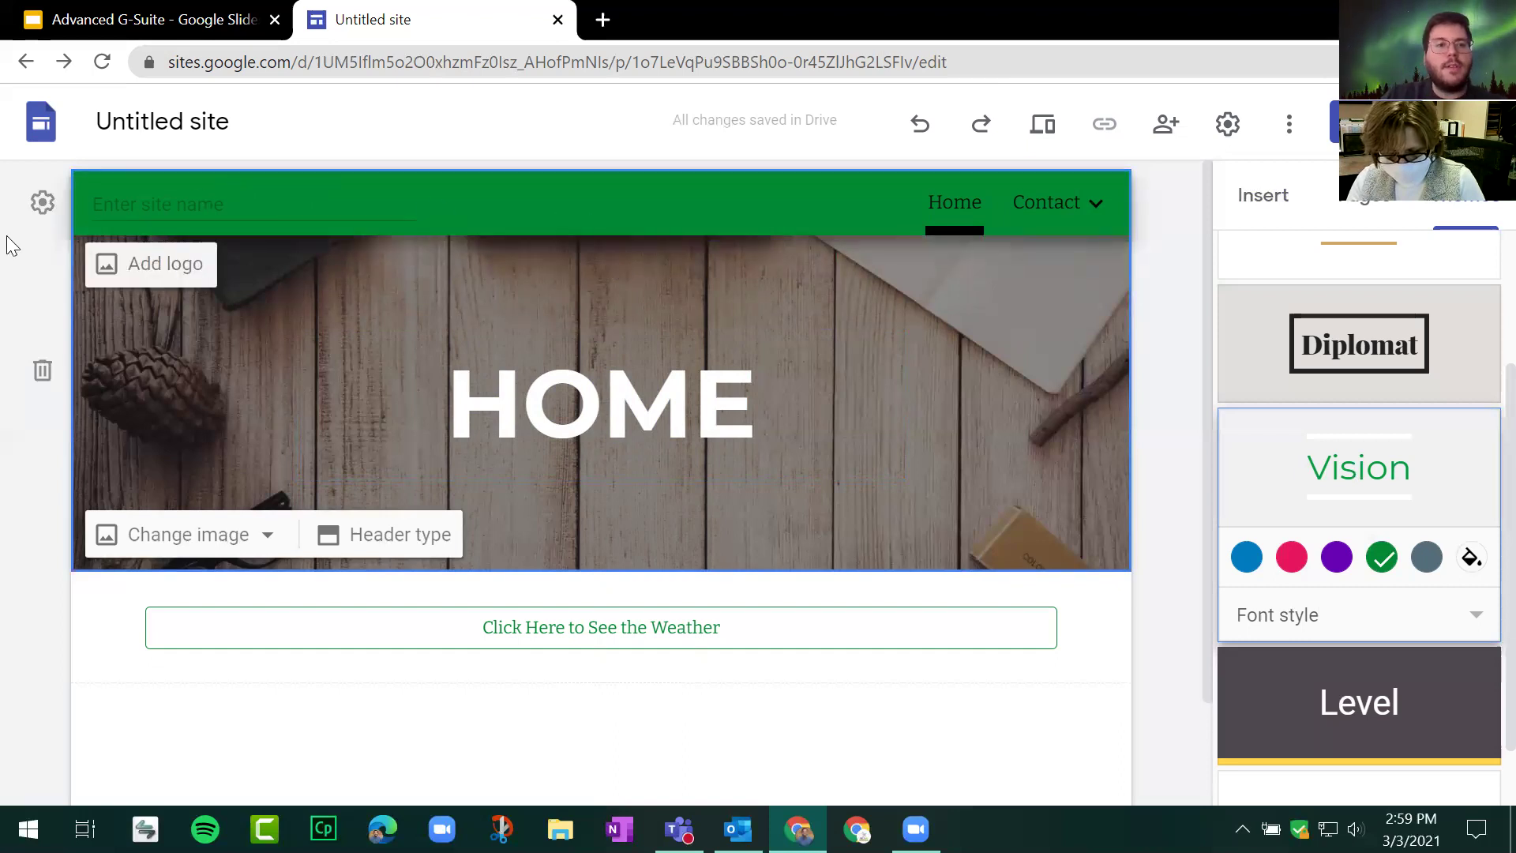
{"action": "left_click", "coordinate": [468, 207]}
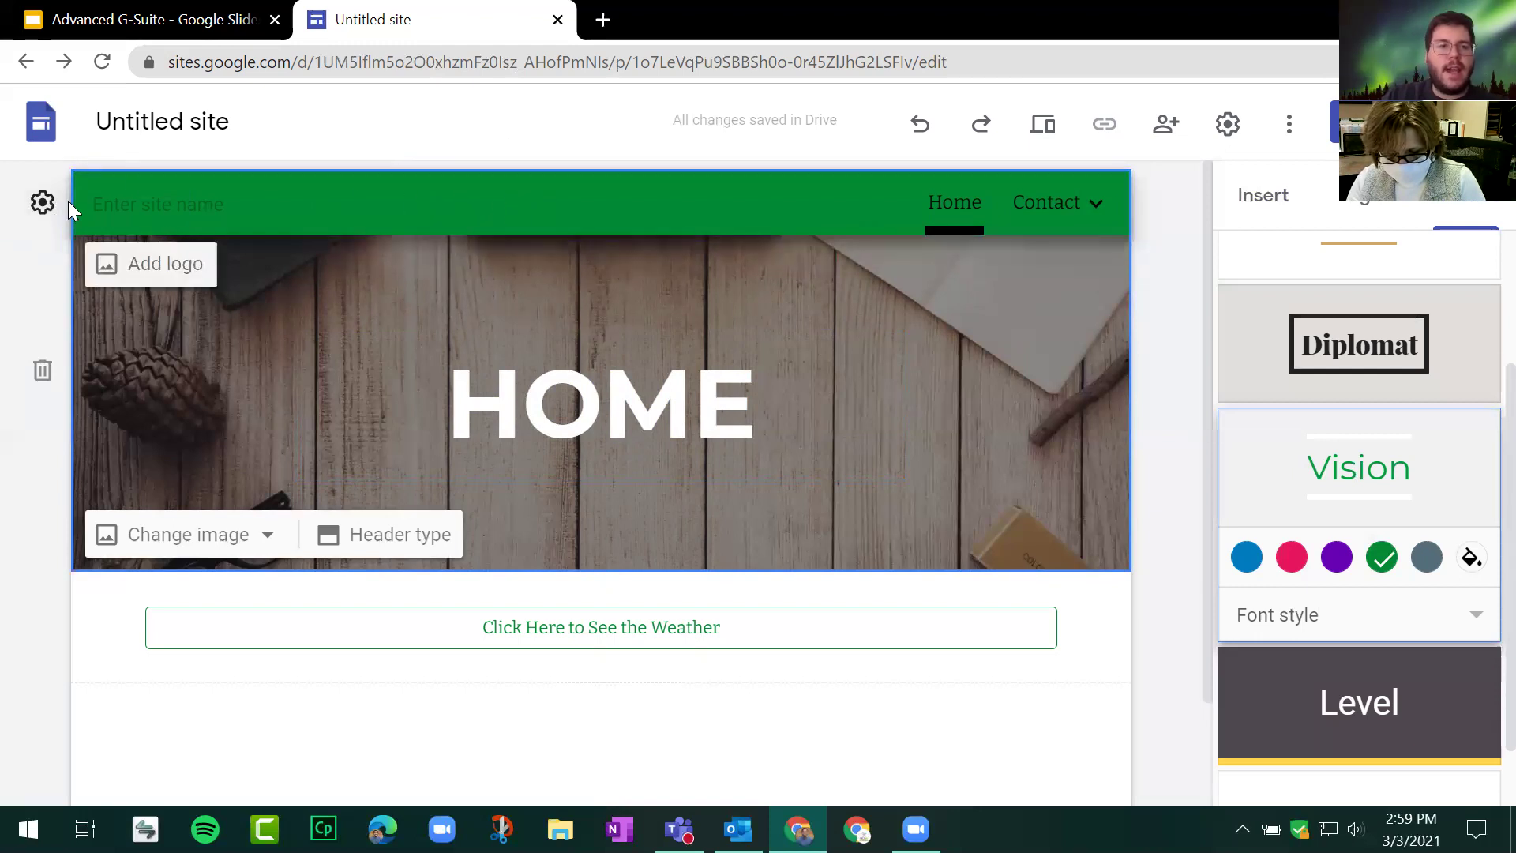
{"action": "left_click", "coordinate": [41, 212]}
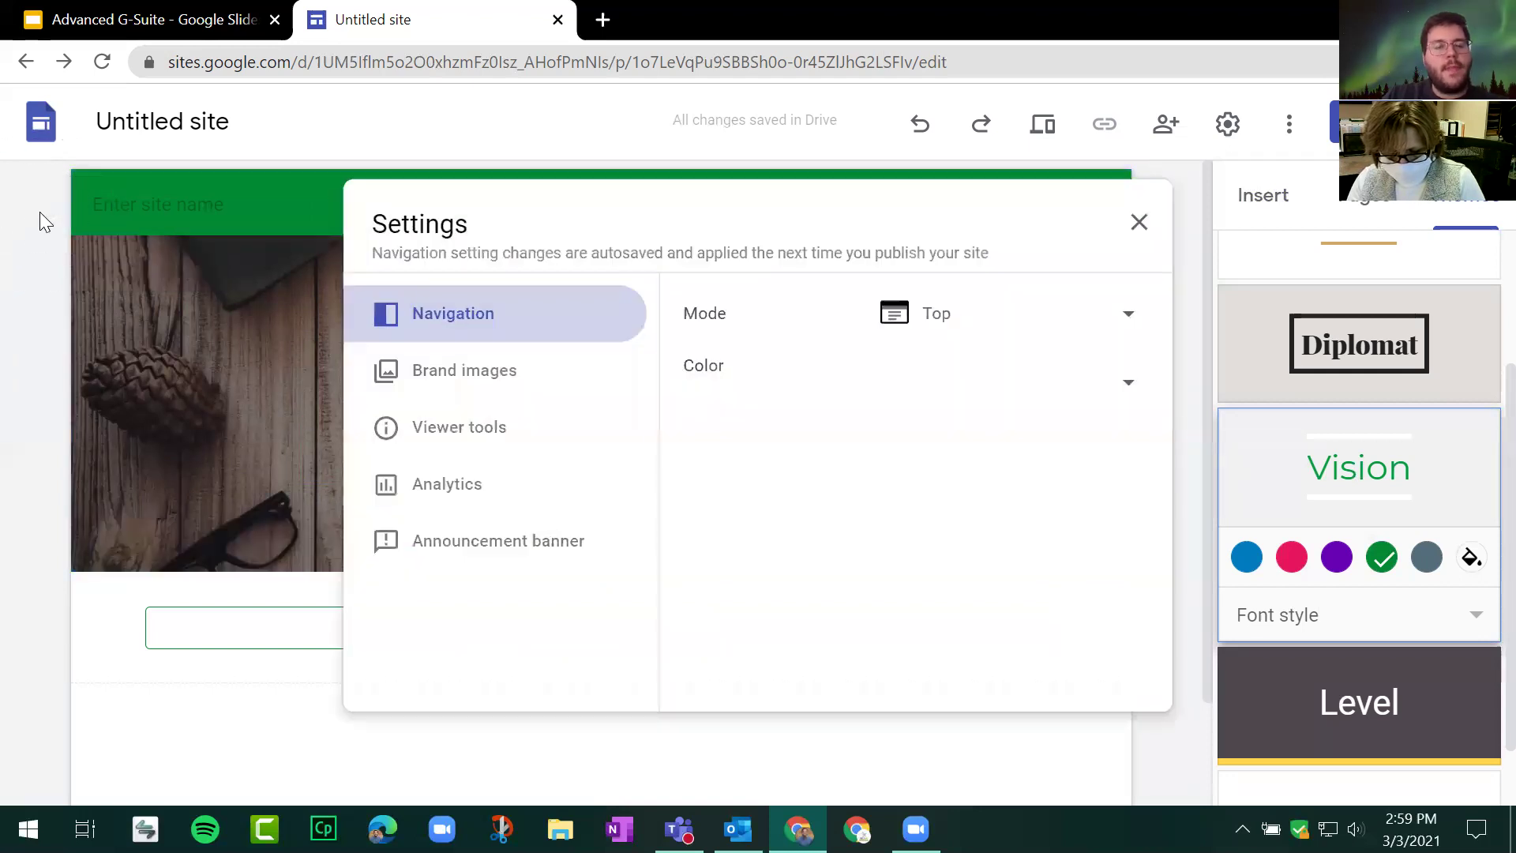
Step: Switch navigation mode to Side and preview the Home/Contact side drawer
{"action": "left_click", "coordinate": [1000, 319]}
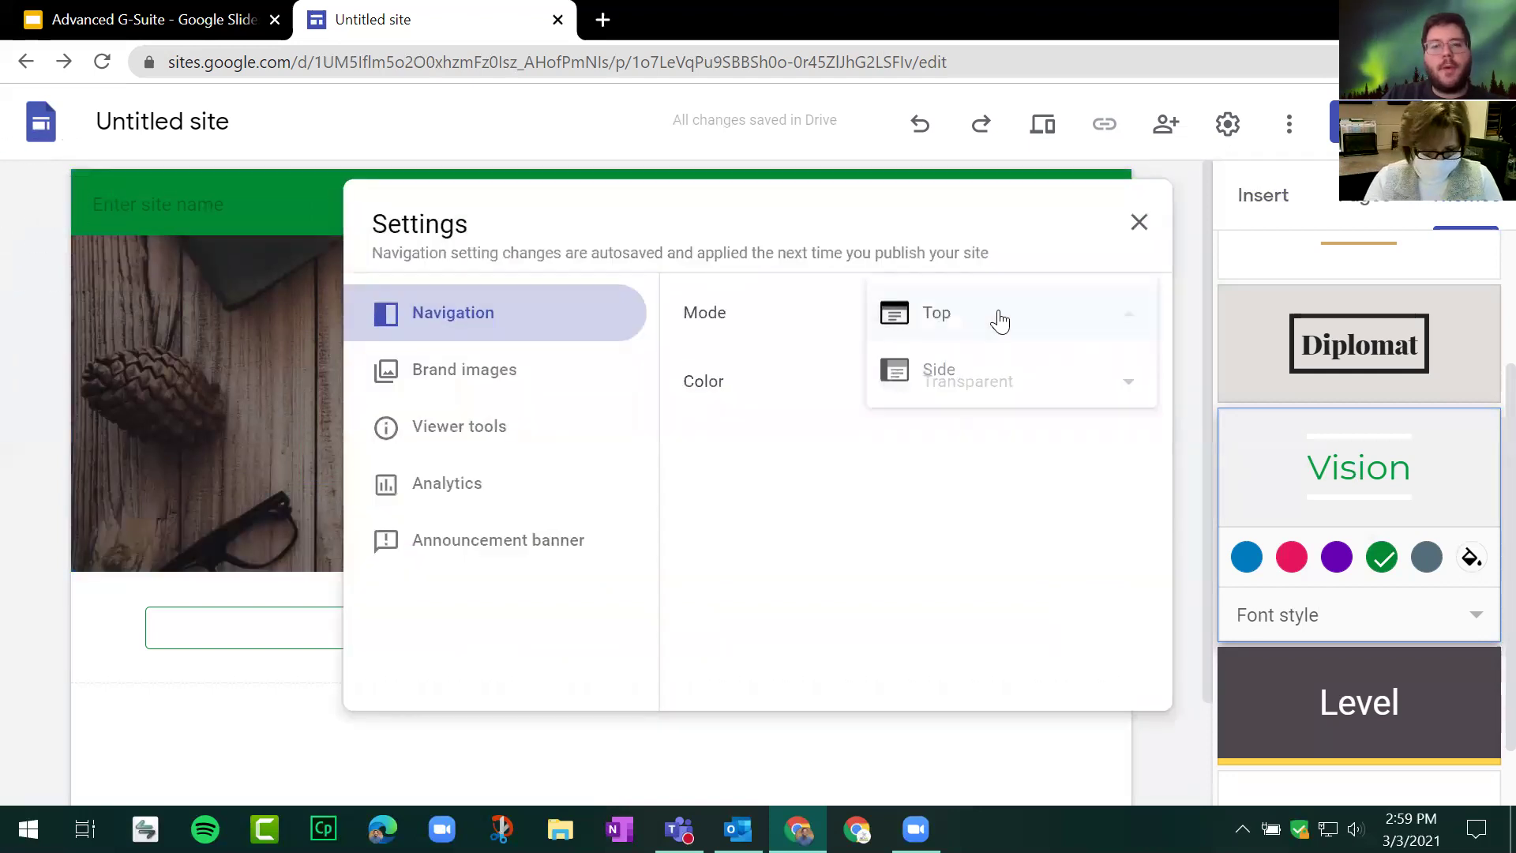
{"action": "left_click", "coordinate": [937, 385]}
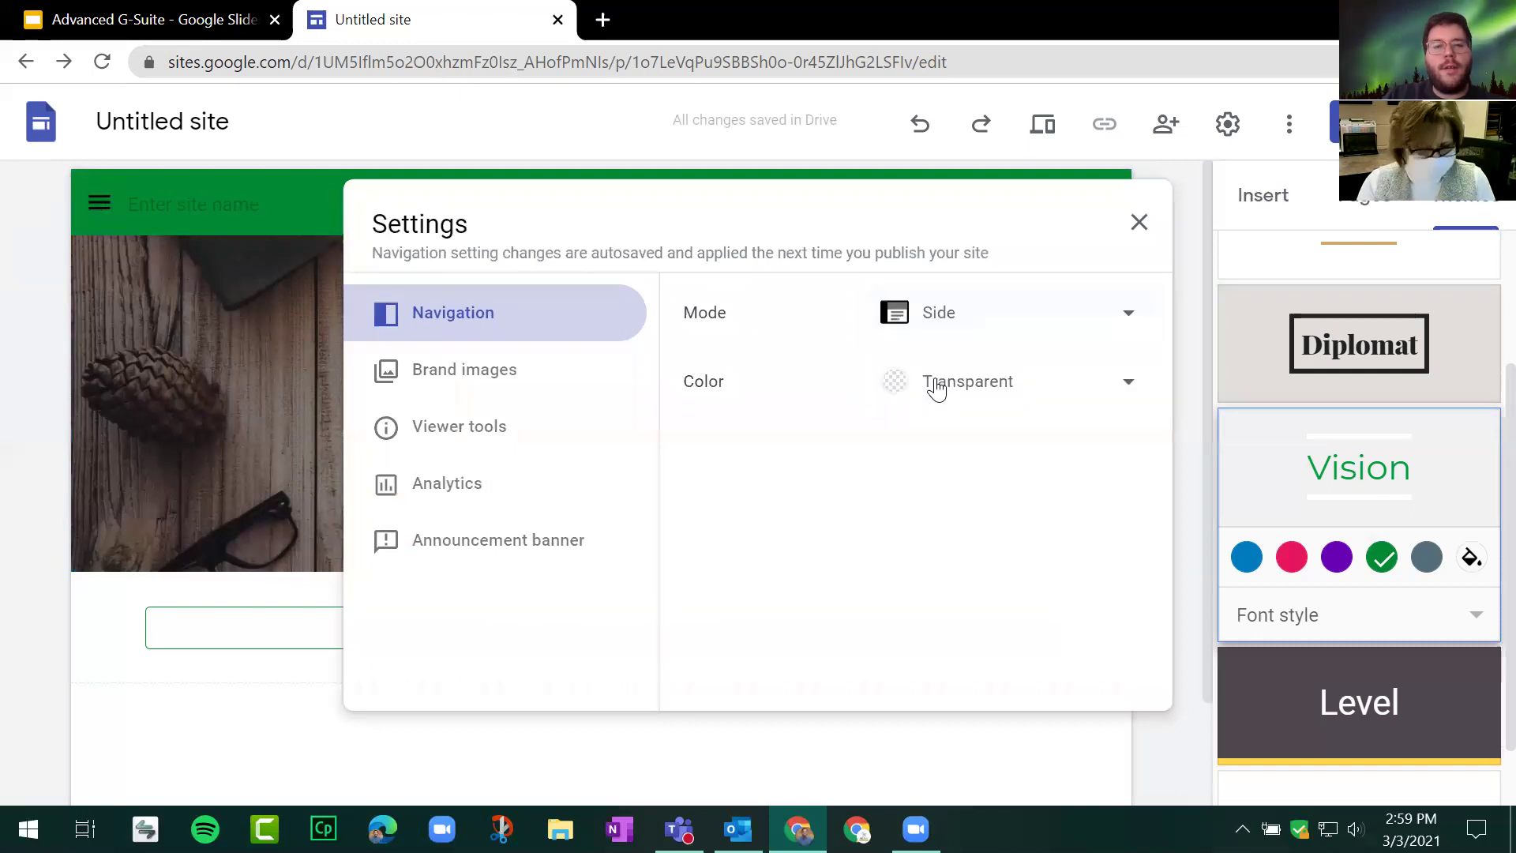
{"action": "left_click", "coordinate": [700, 320]}
{"action": "left_click", "coordinate": [999, 314]}
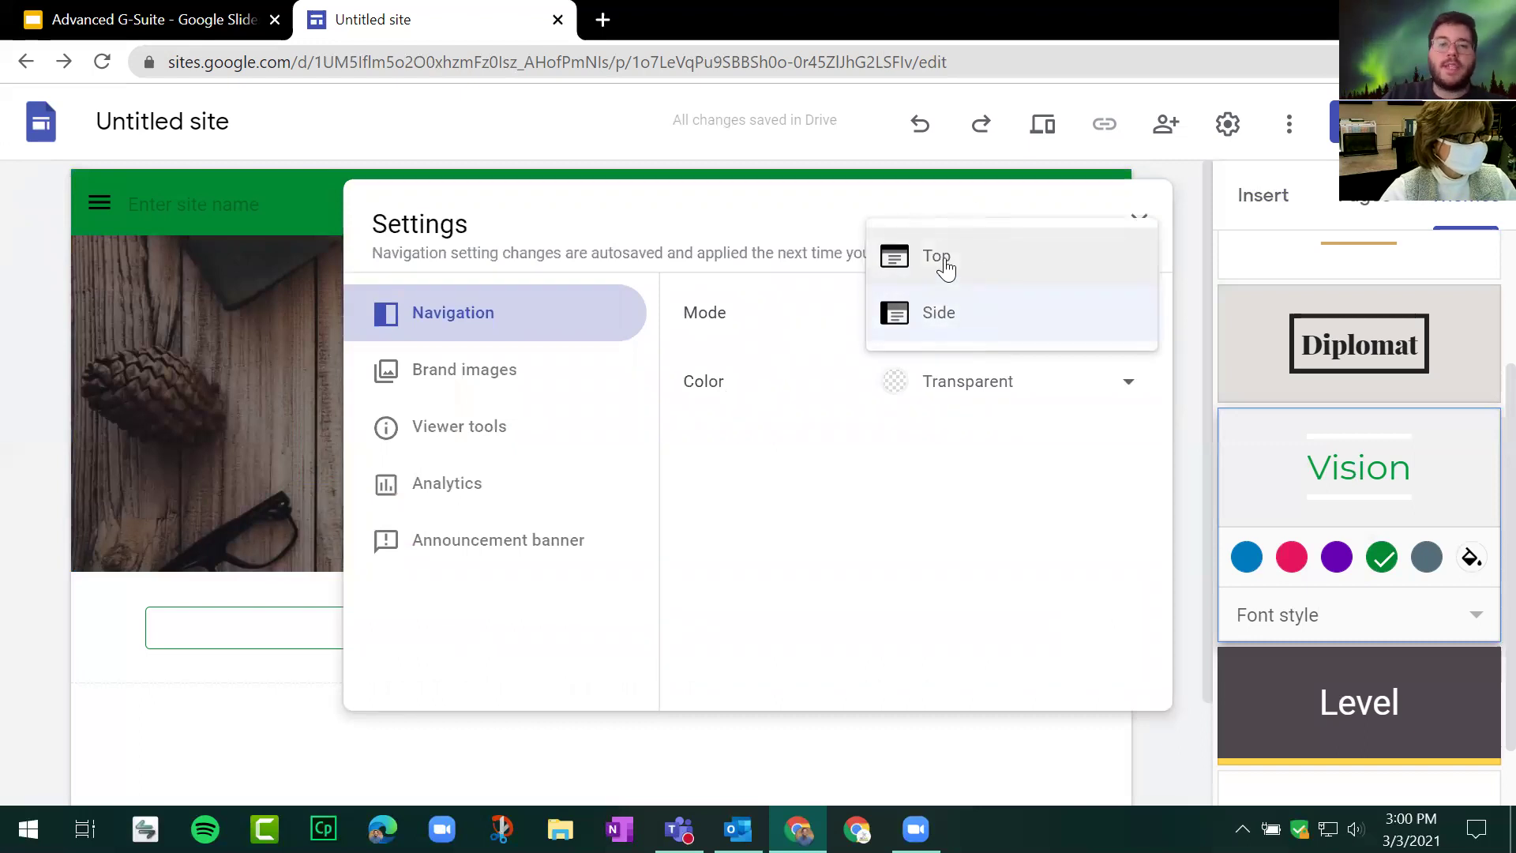
{"action": "left_click", "coordinate": [805, 511]}
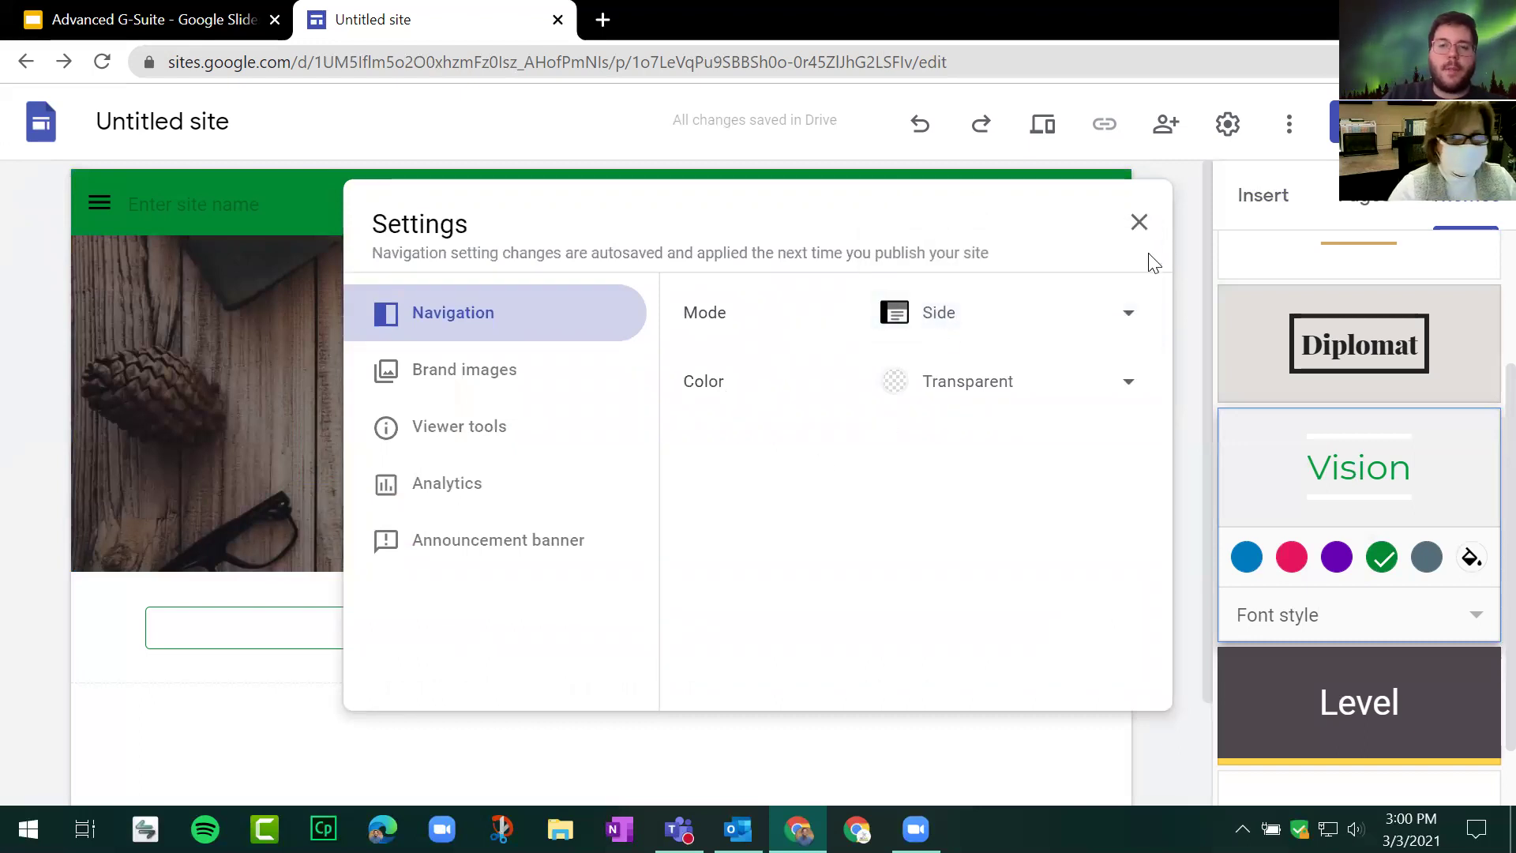
{"action": "left_click", "coordinate": [1140, 223]}
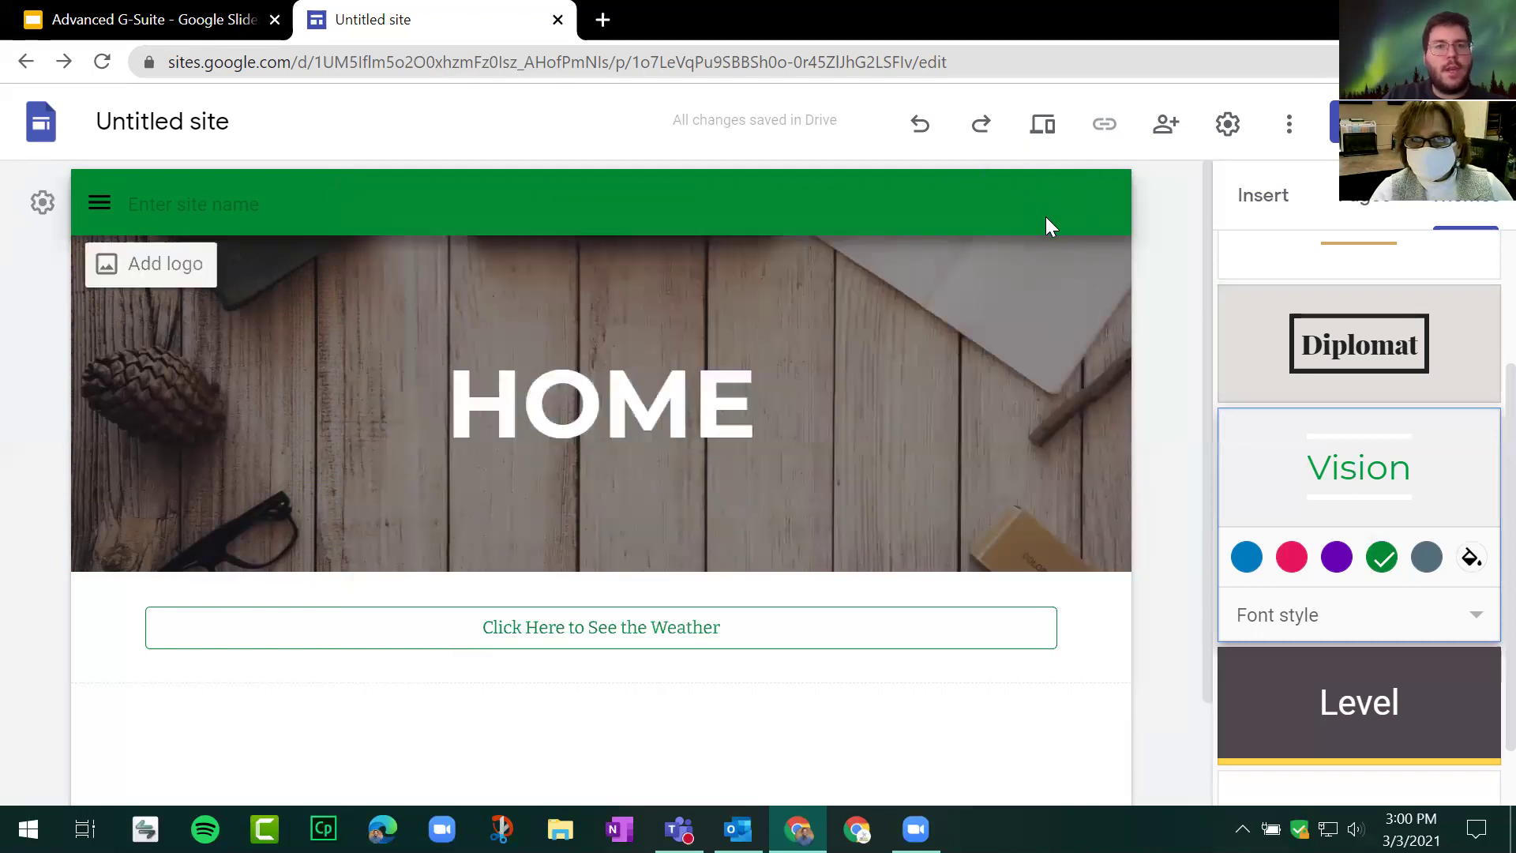
{"action": "mouse_move", "coordinate": [71, 276]}
{"action": "left_click", "coordinate": [104, 210]}
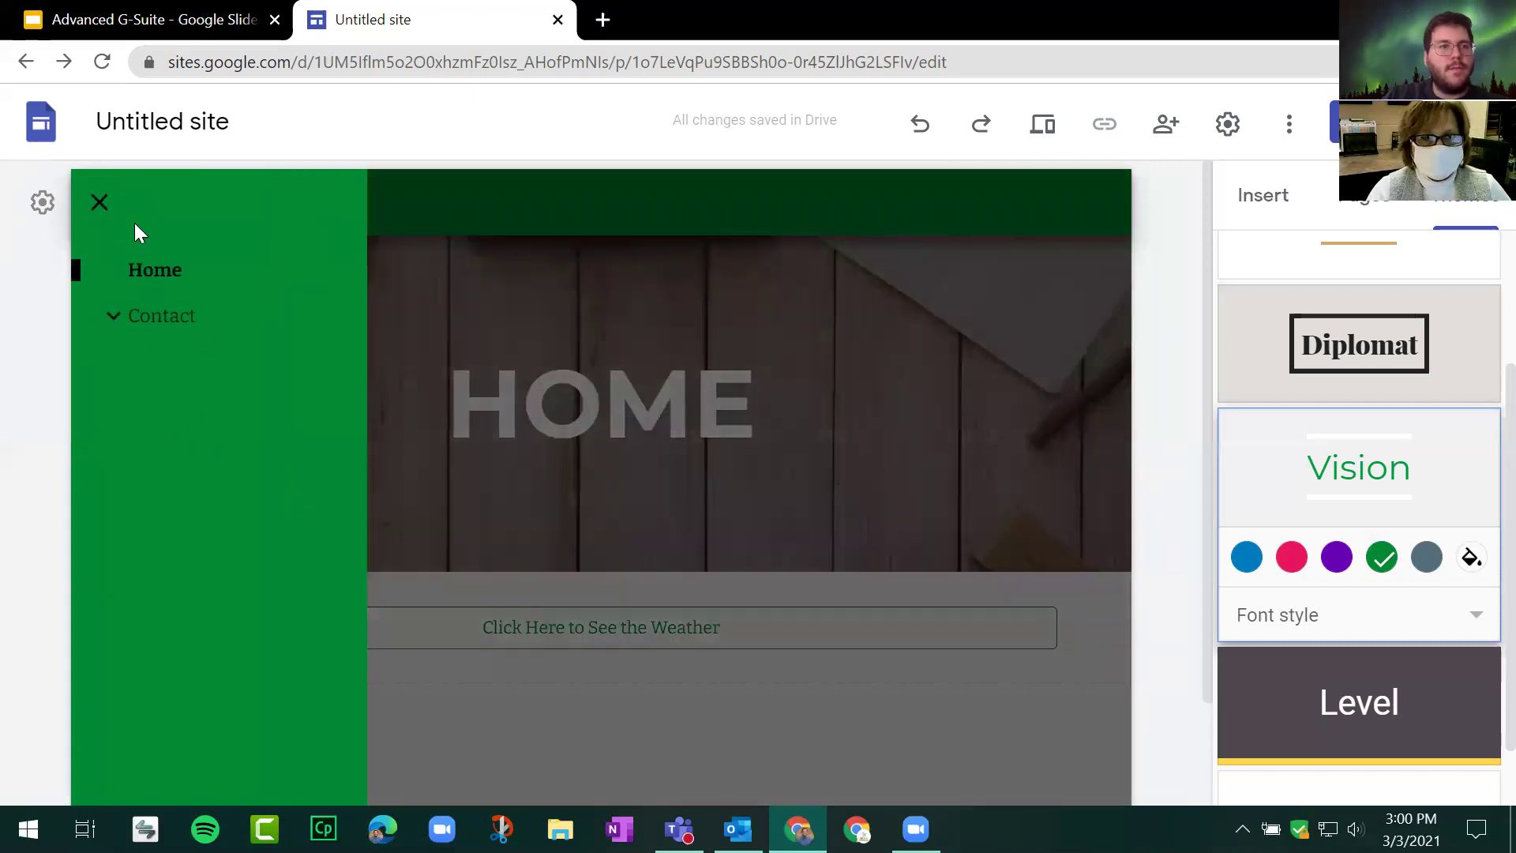
{"action": "left_click", "coordinate": [101, 204]}
Step: Set navigation mode back to Top and view the Brand images settings
{"action": "left_click", "coordinate": [43, 202]}
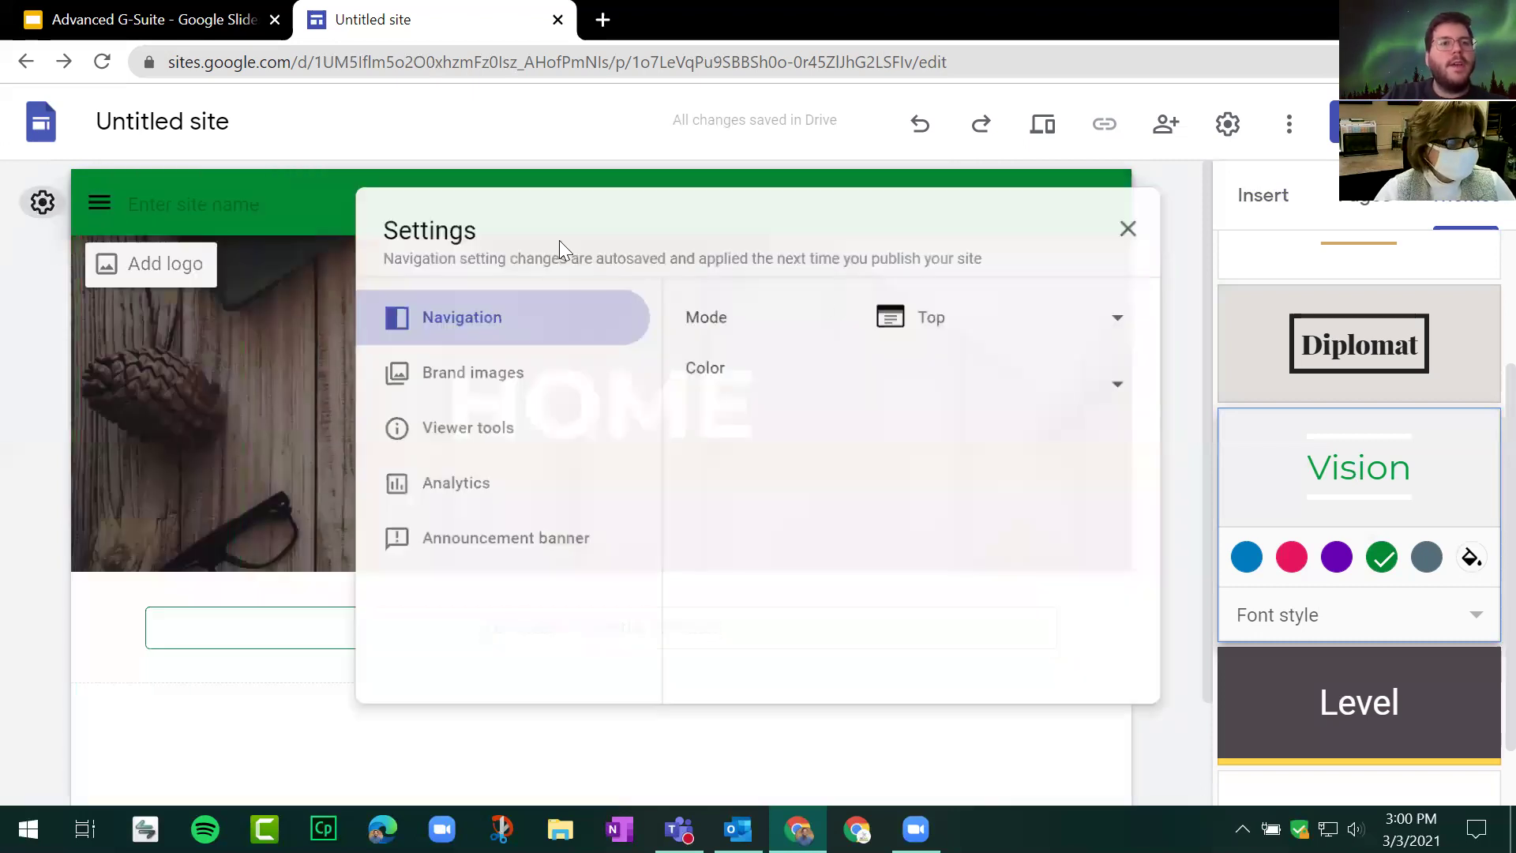
{"action": "left_click", "coordinate": [962, 312]}
{"action": "left_click", "coordinate": [940, 254]}
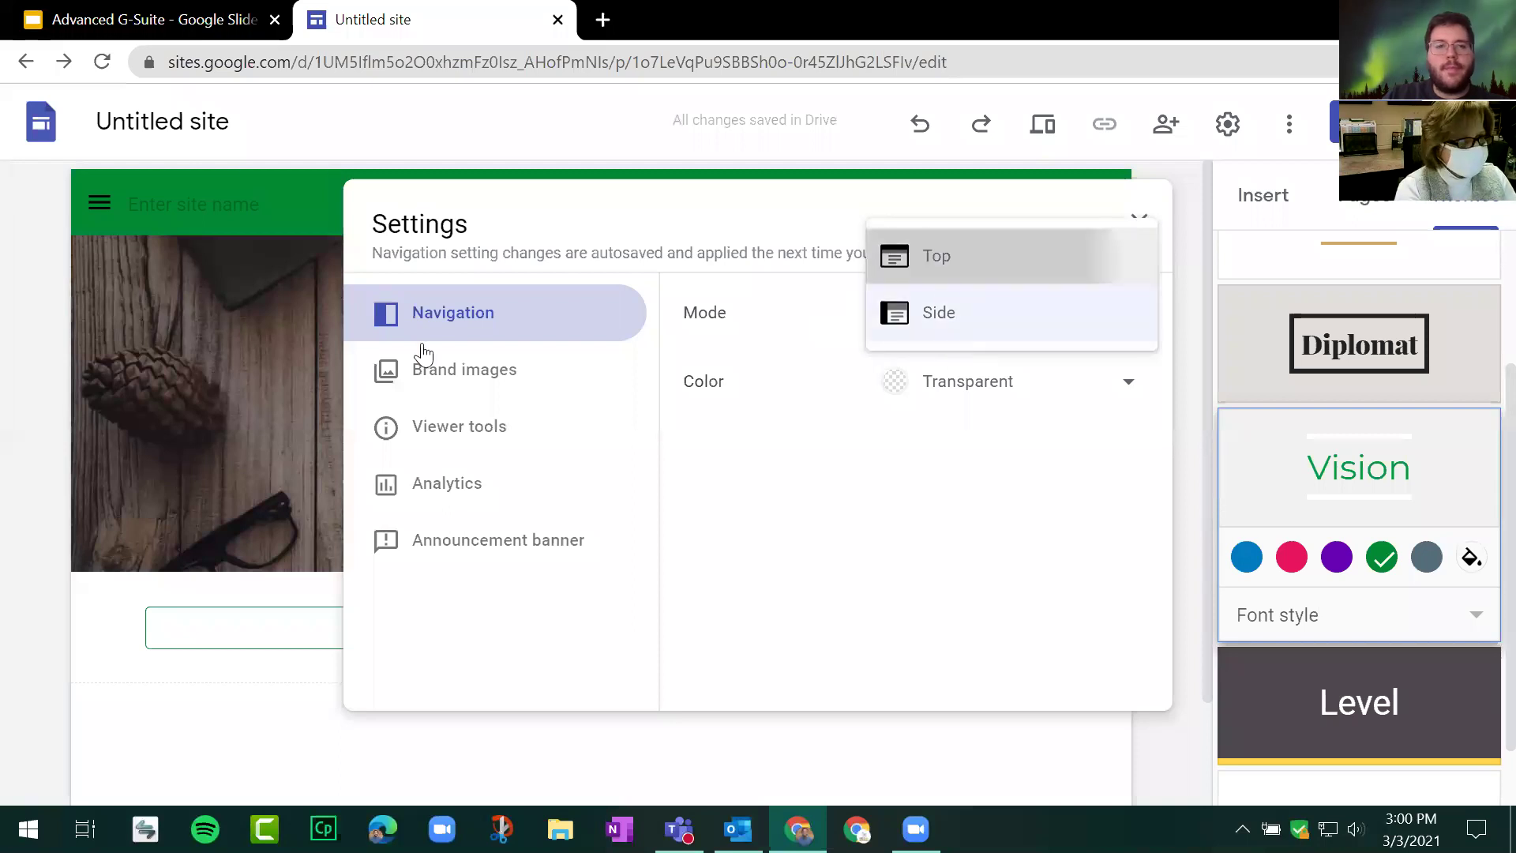
{"action": "left_click", "coordinate": [505, 373]}
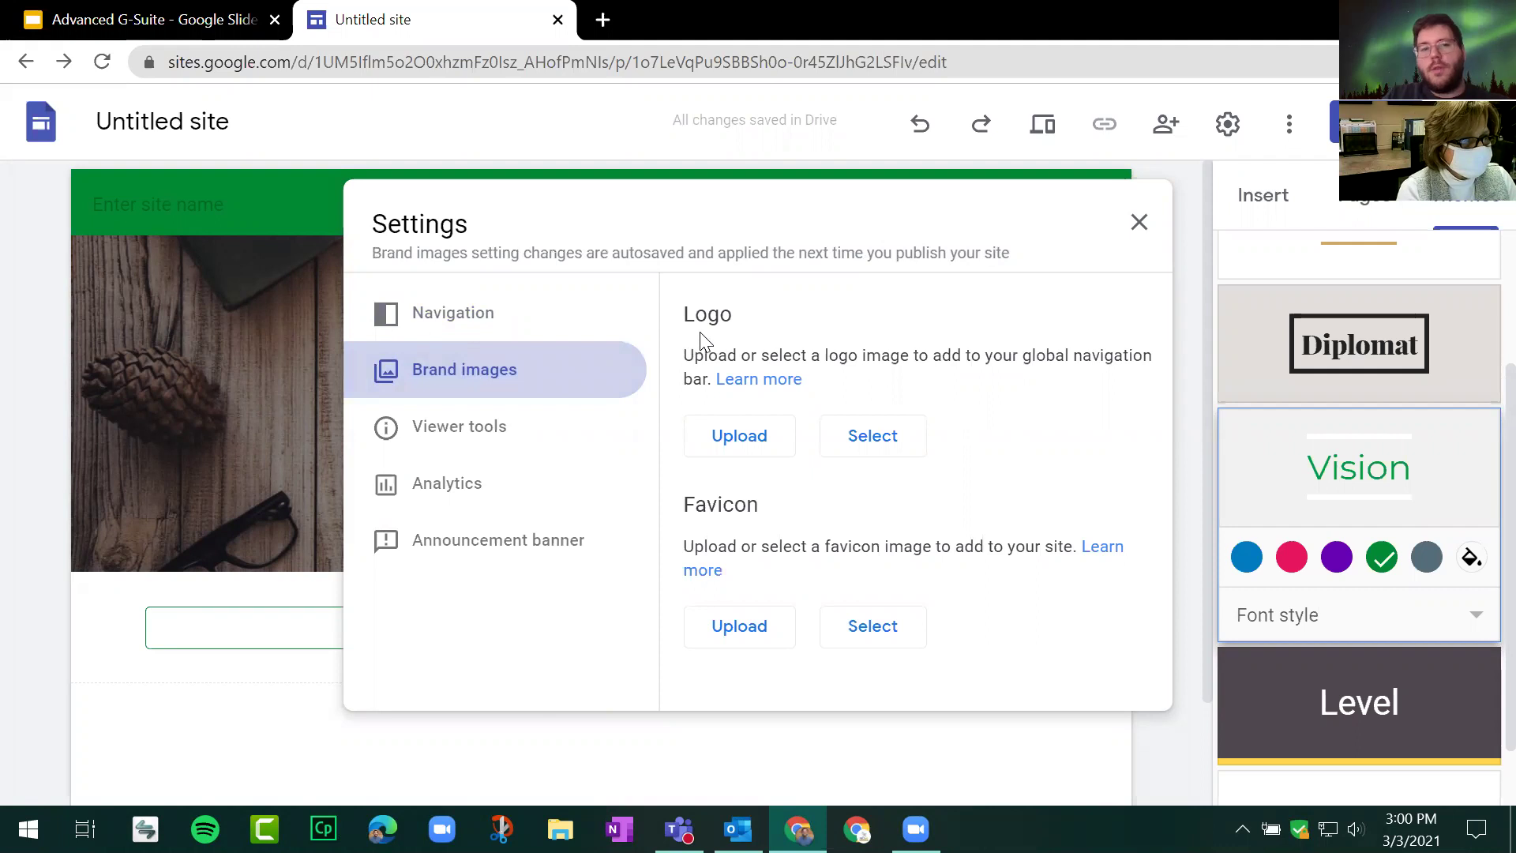
Step: Look through Viewer tools, Analytics and Announcement banner settings, then close Settings
{"action": "left_click_drag", "start_coordinate": [699, 333], "coordinate": [873, 338]}
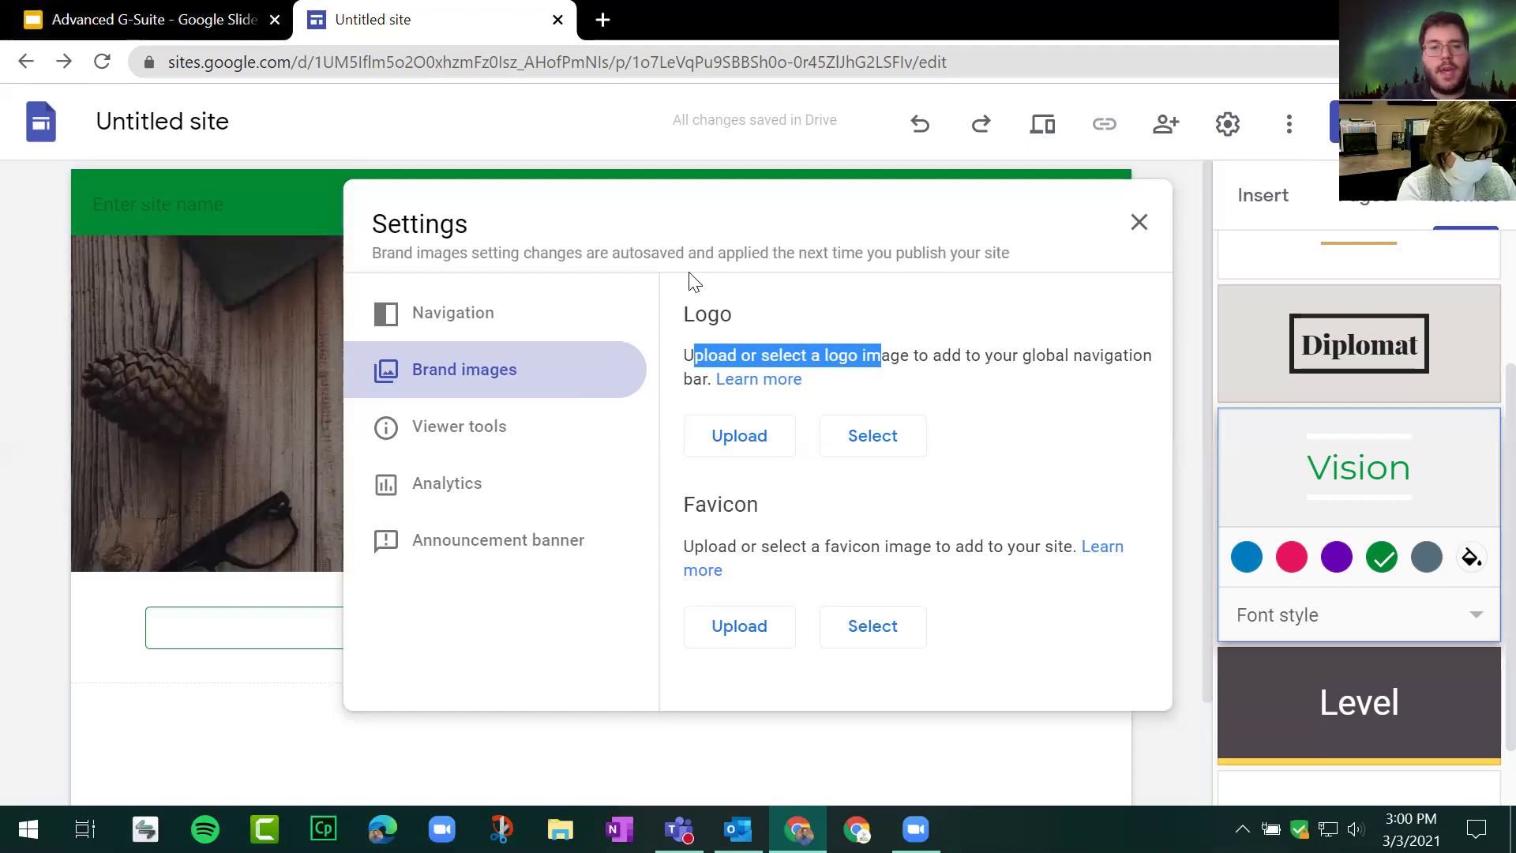
{"action": "left_click", "coordinate": [472, 431]}
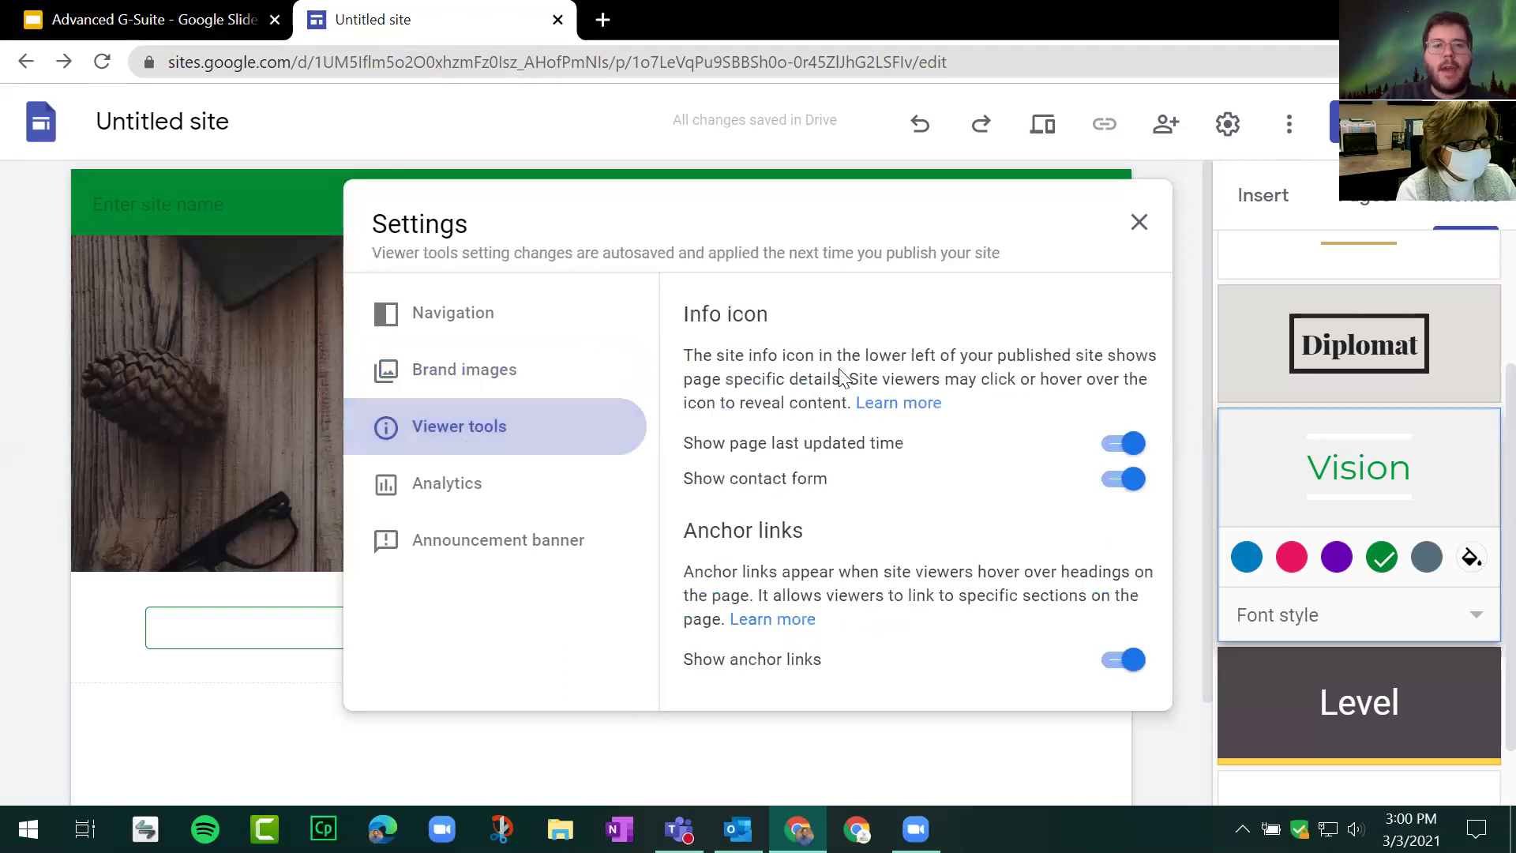
{"action": "left_click", "coordinate": [501, 491]}
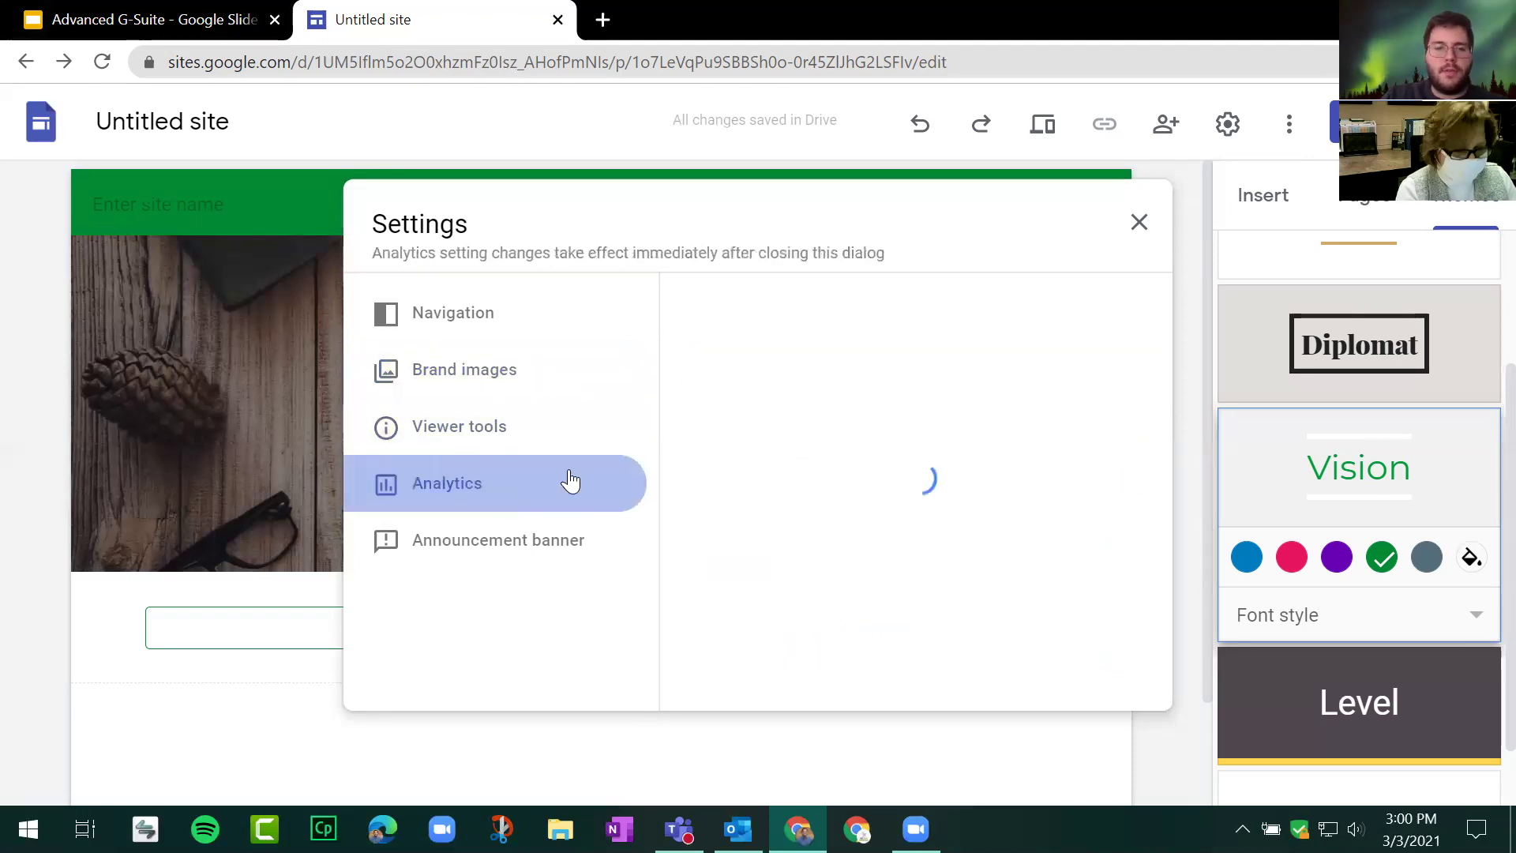
{"action": "left_click", "coordinate": [474, 548]}
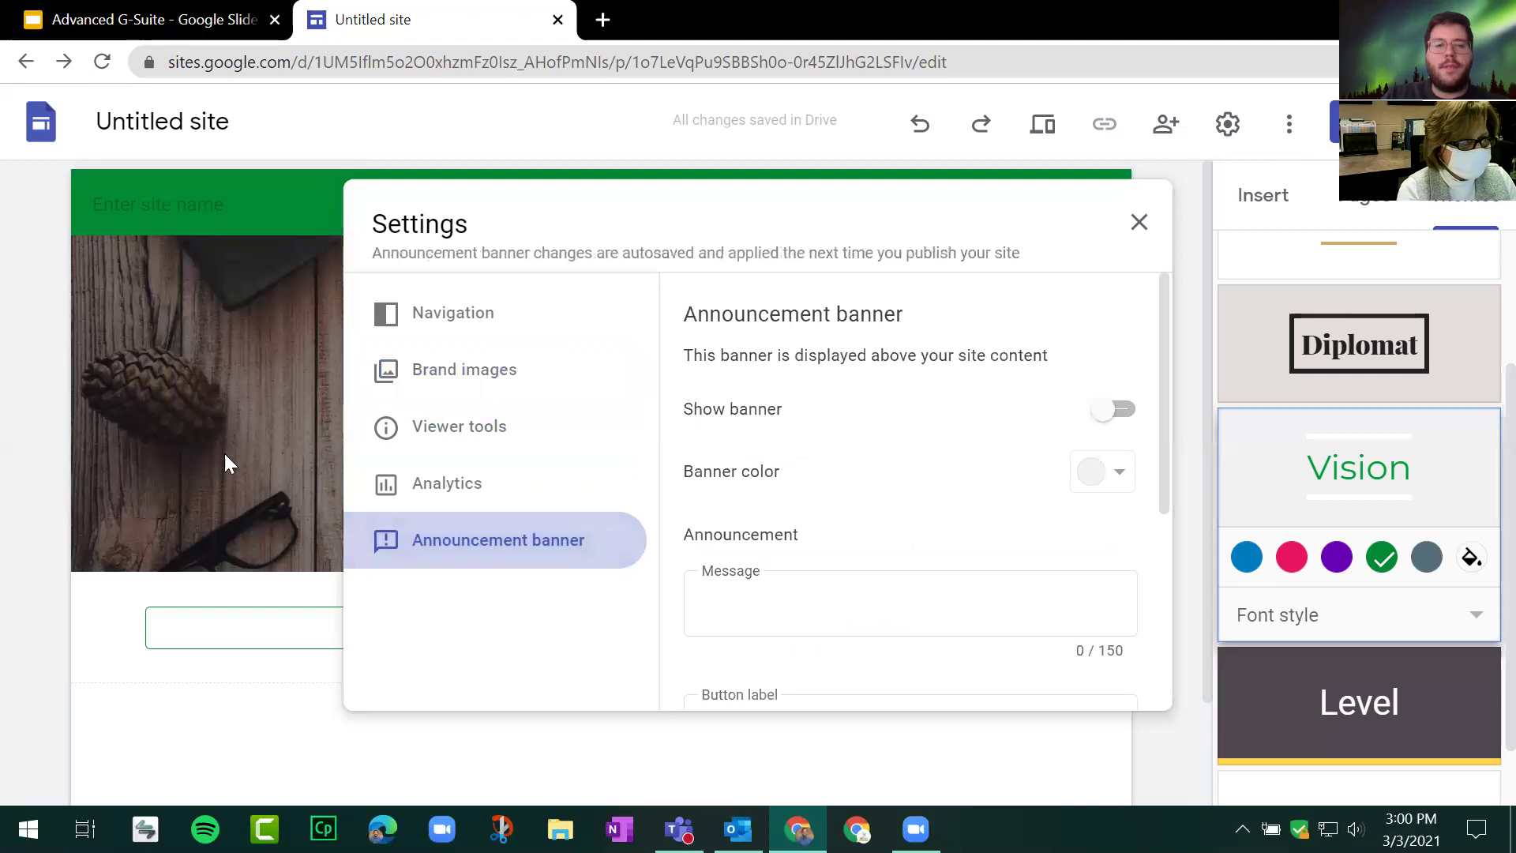
{"action": "left_click", "coordinate": [1140, 223]}
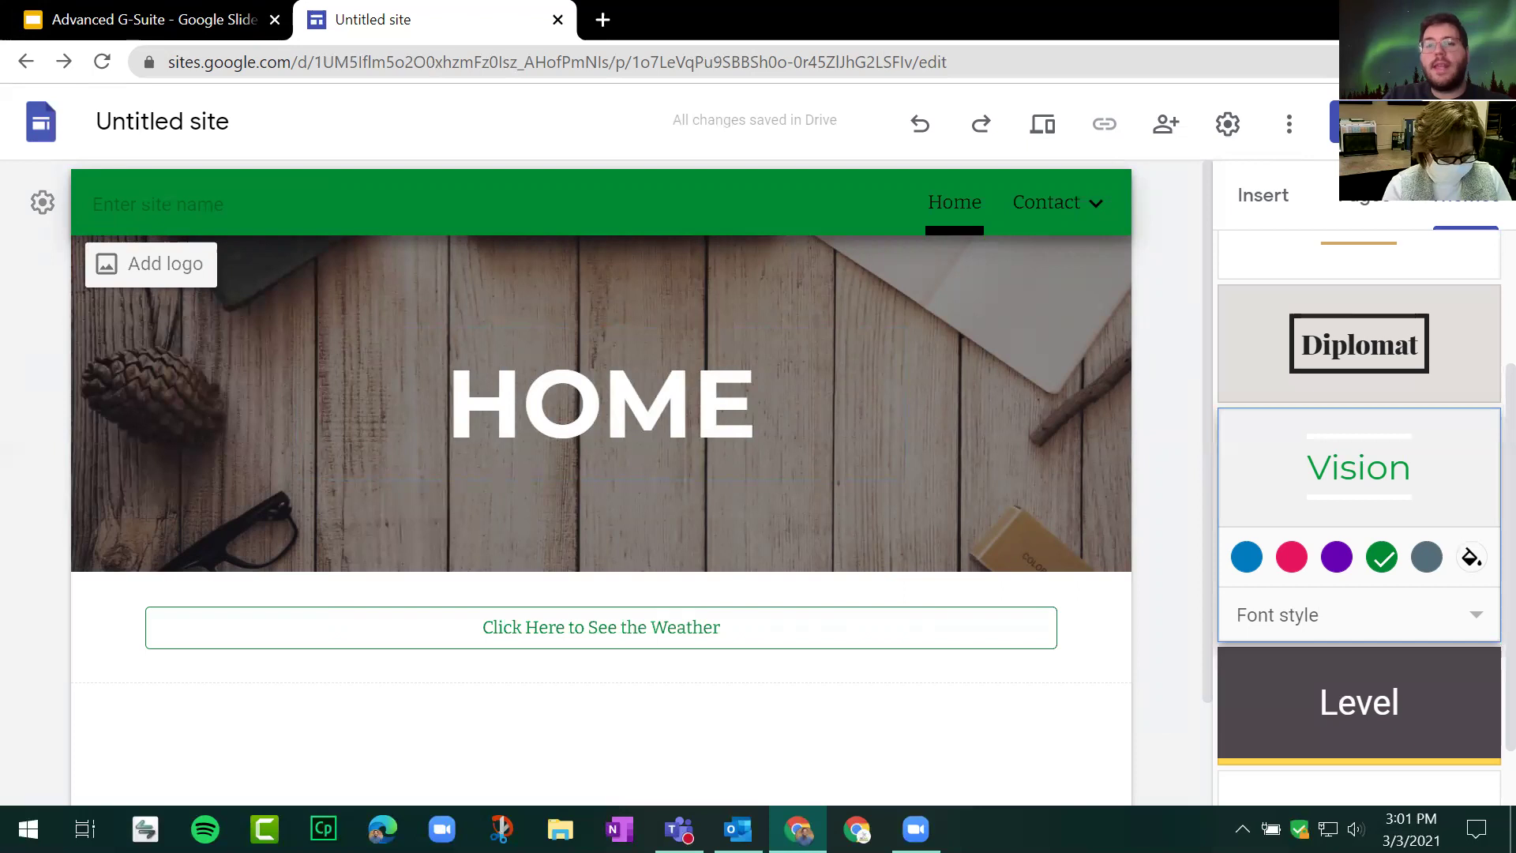
Step: Show the Insert panel for the Home page and open the Google Drive file picker
{"action": "left_click", "coordinate": [1289, 203]}
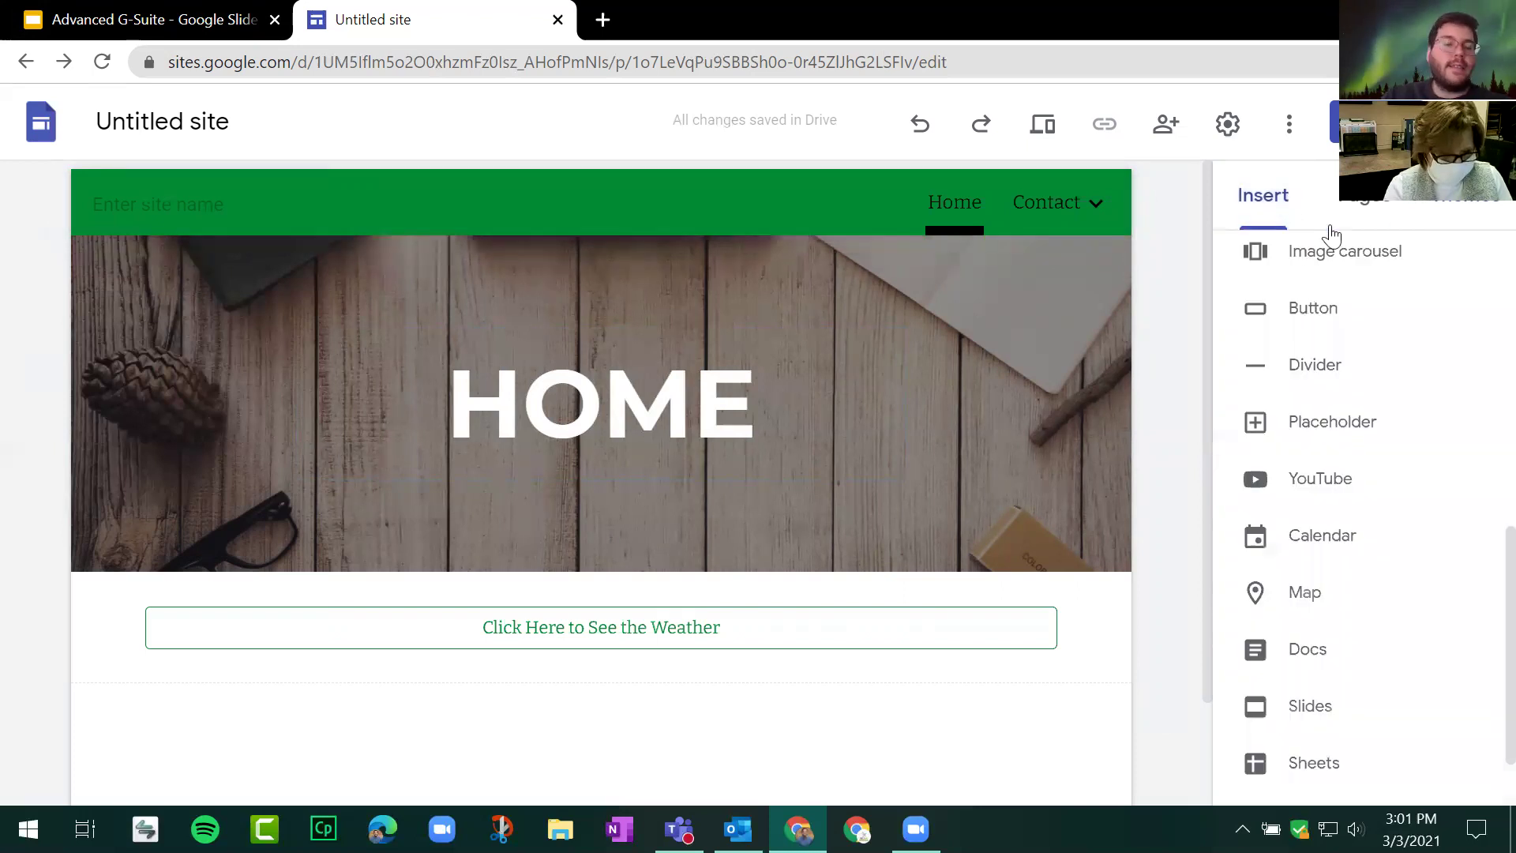
{"action": "scroll", "coordinate": [1375, 269], "scroll_direction": "up", "scroll_amount": 10}
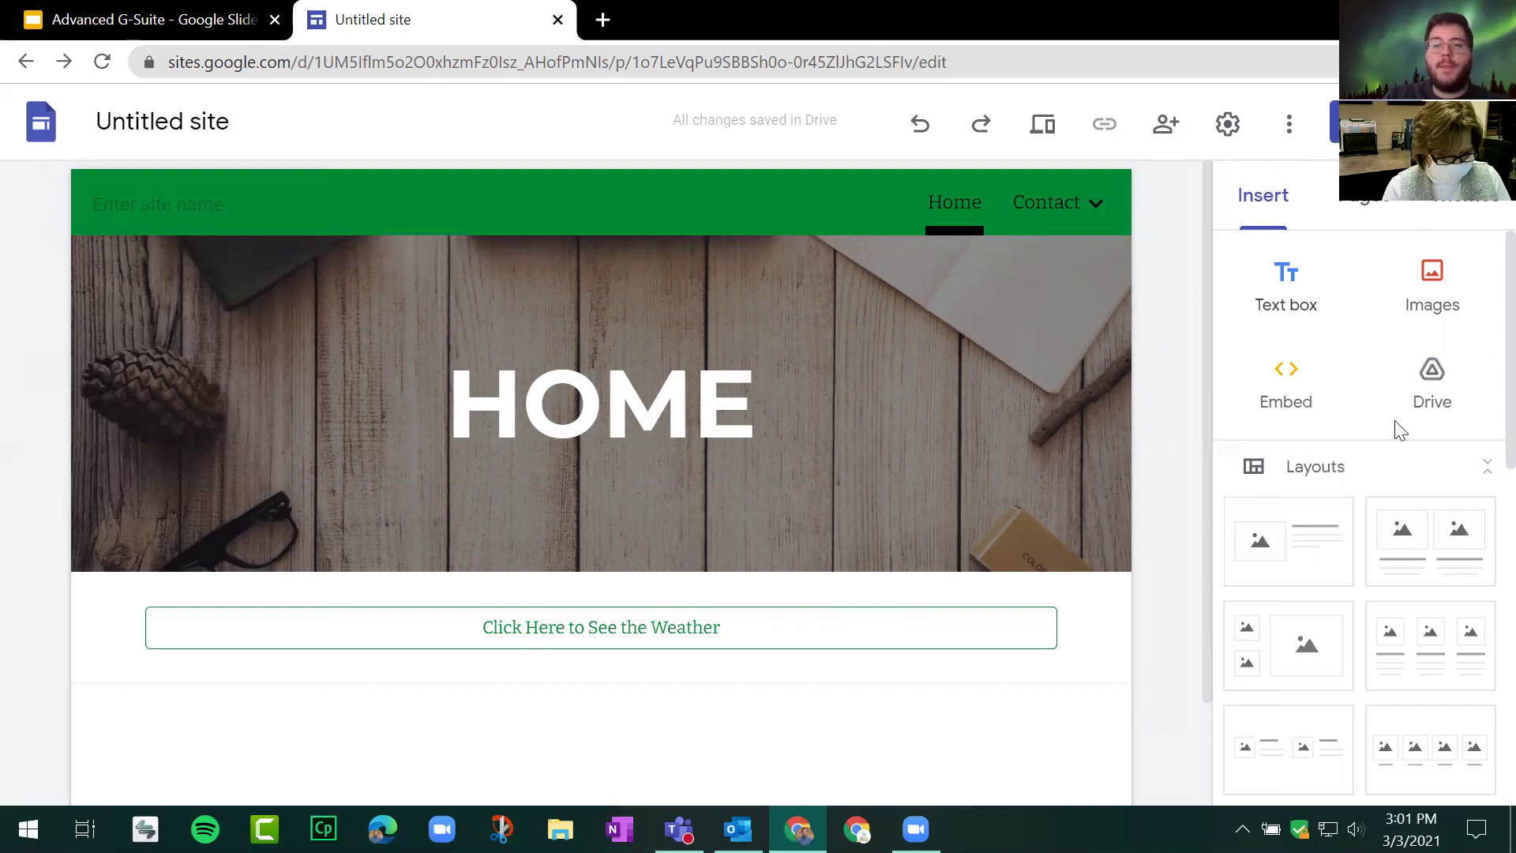
{"action": "scroll", "coordinate": [1331, 483], "scroll_direction": "down", "scroll_amount": 3}
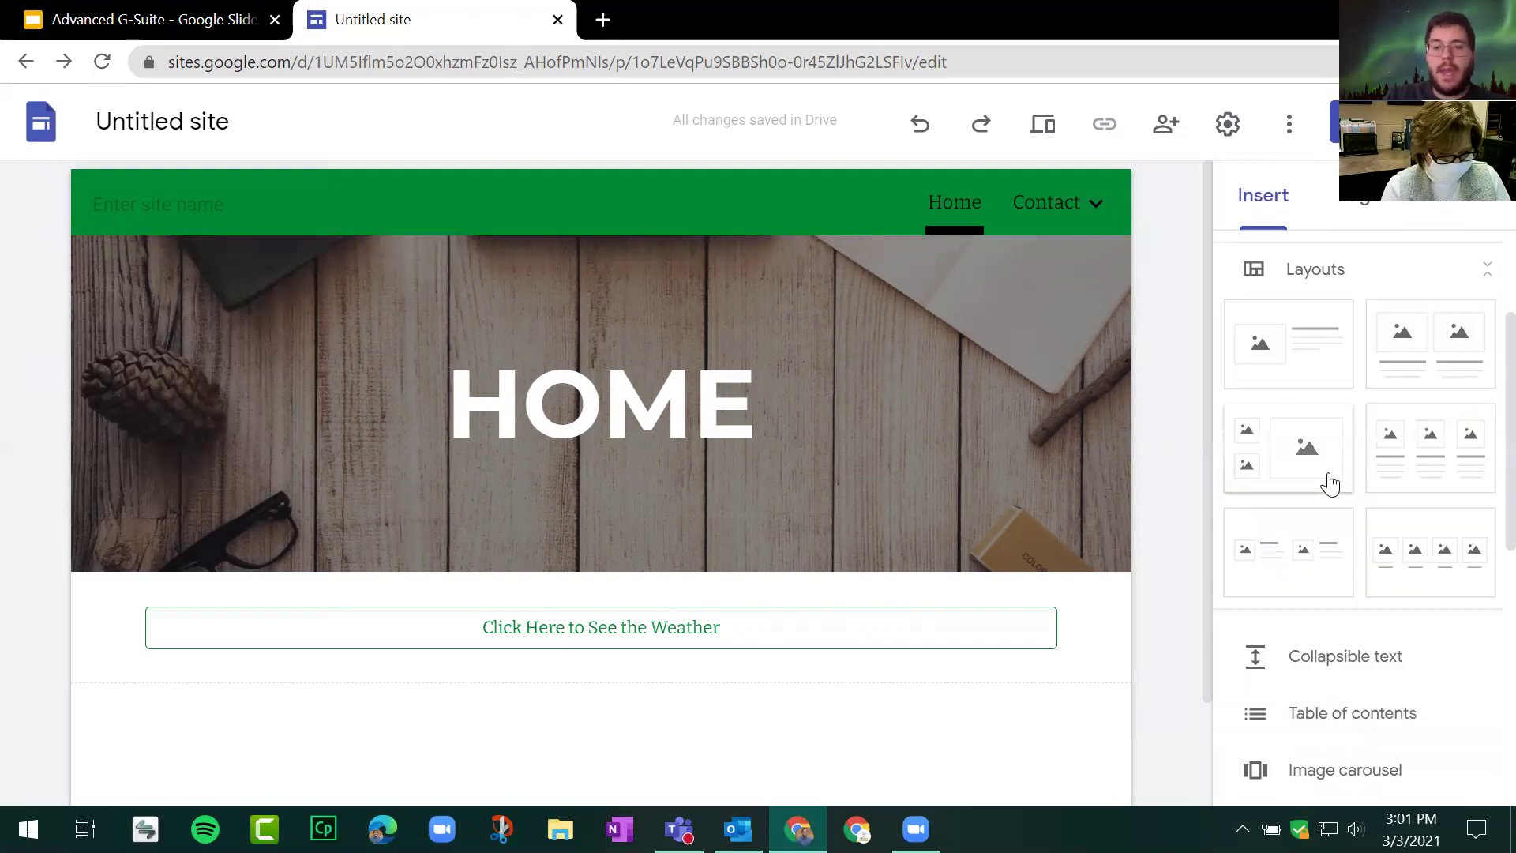
{"action": "scroll", "coordinate": [1331, 483], "scroll_direction": "up", "scroll_amount": 3}
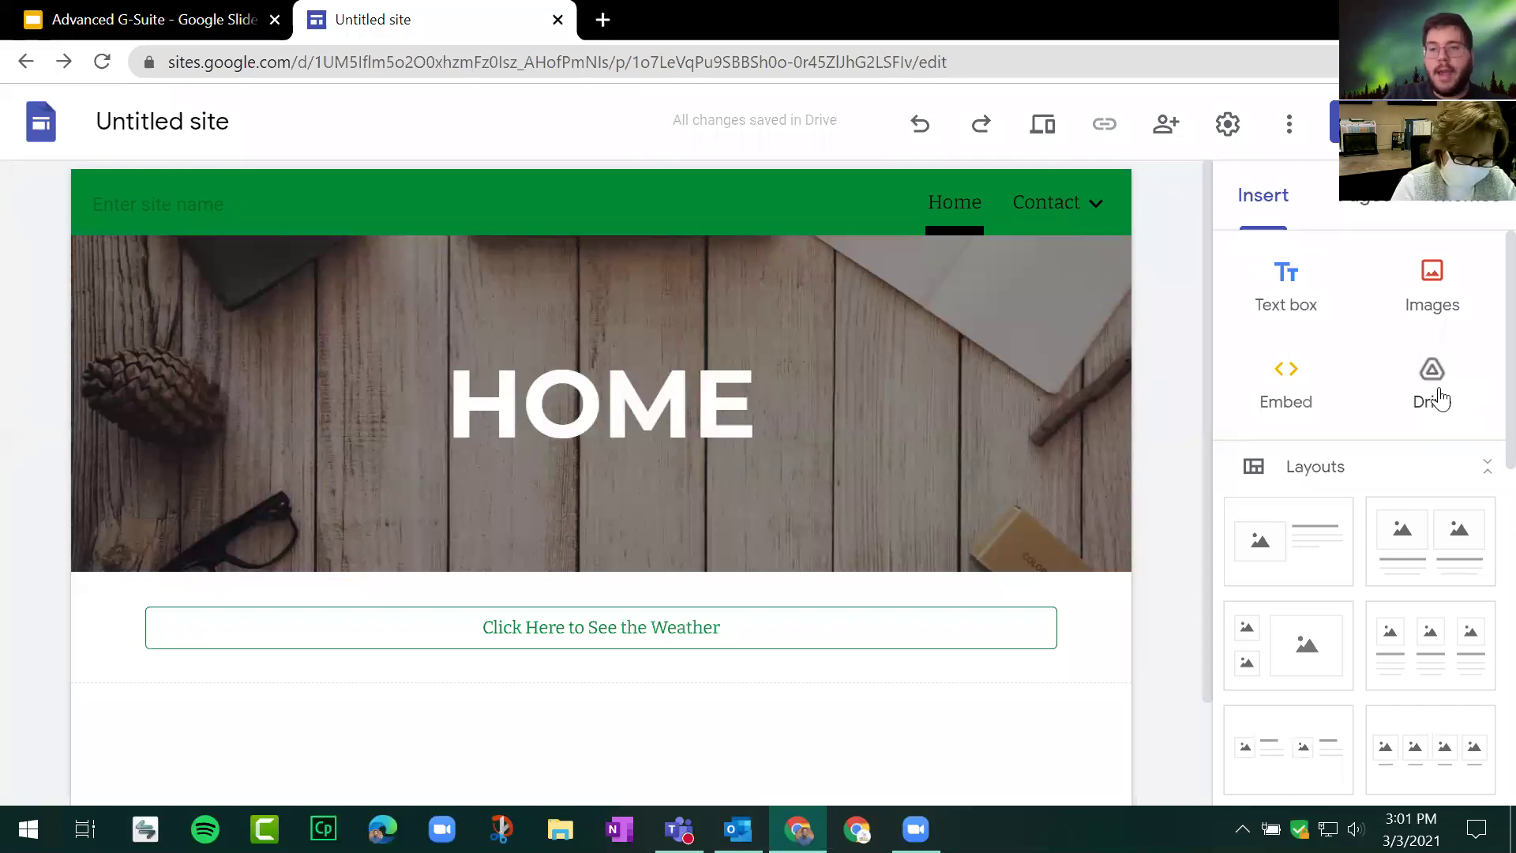
{"action": "left_click", "coordinate": [1439, 391]}
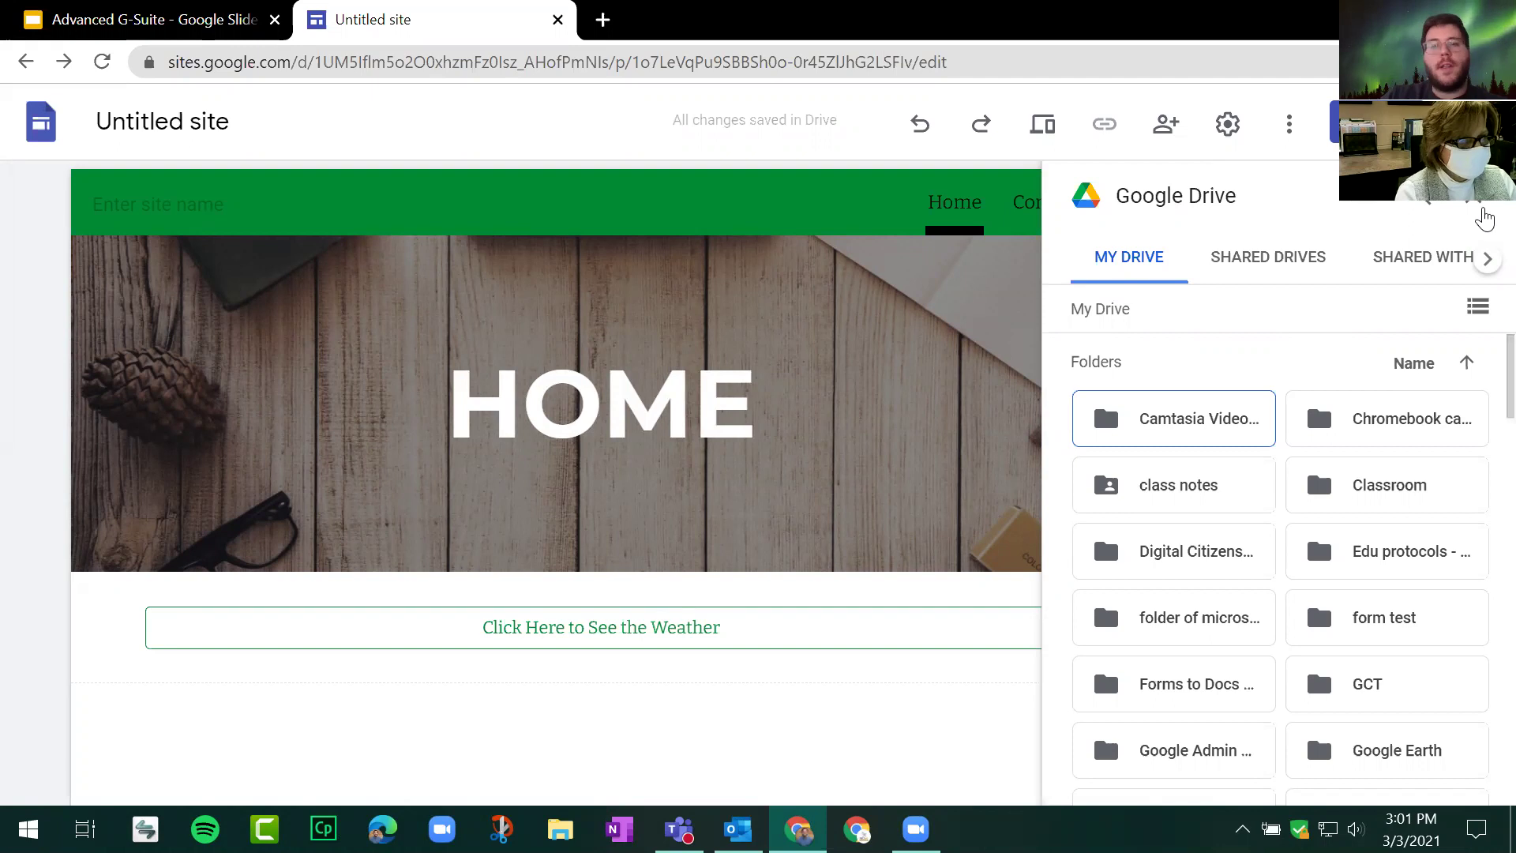
Step: Embed the Copy of Sheets Demo spreadsheet from Drive above the weather button
{"action": "left_click", "coordinate": [1483, 212]}
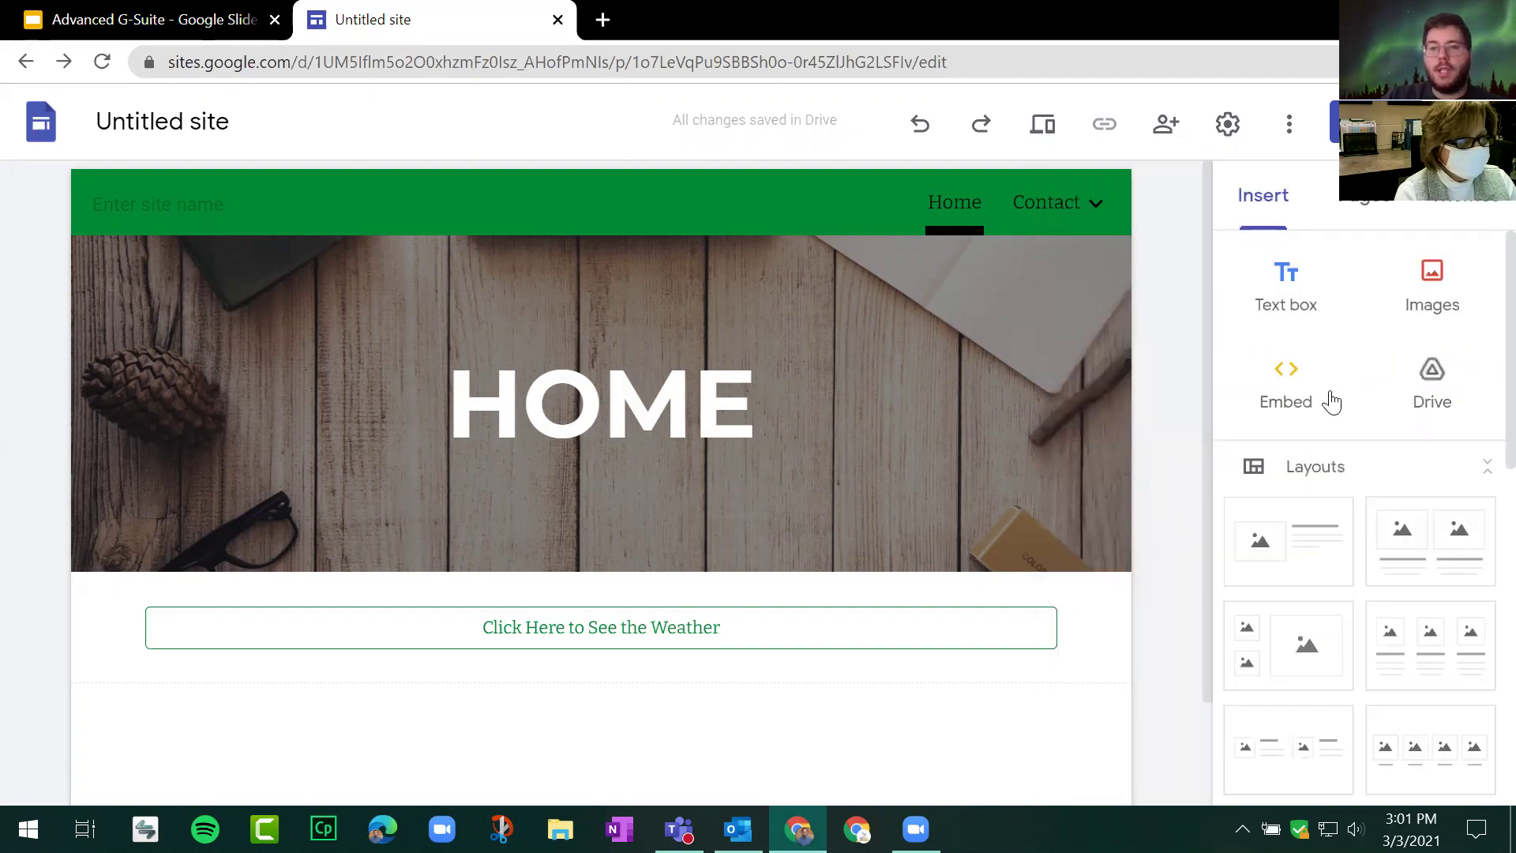
{"action": "left_click", "coordinate": [1436, 375]}
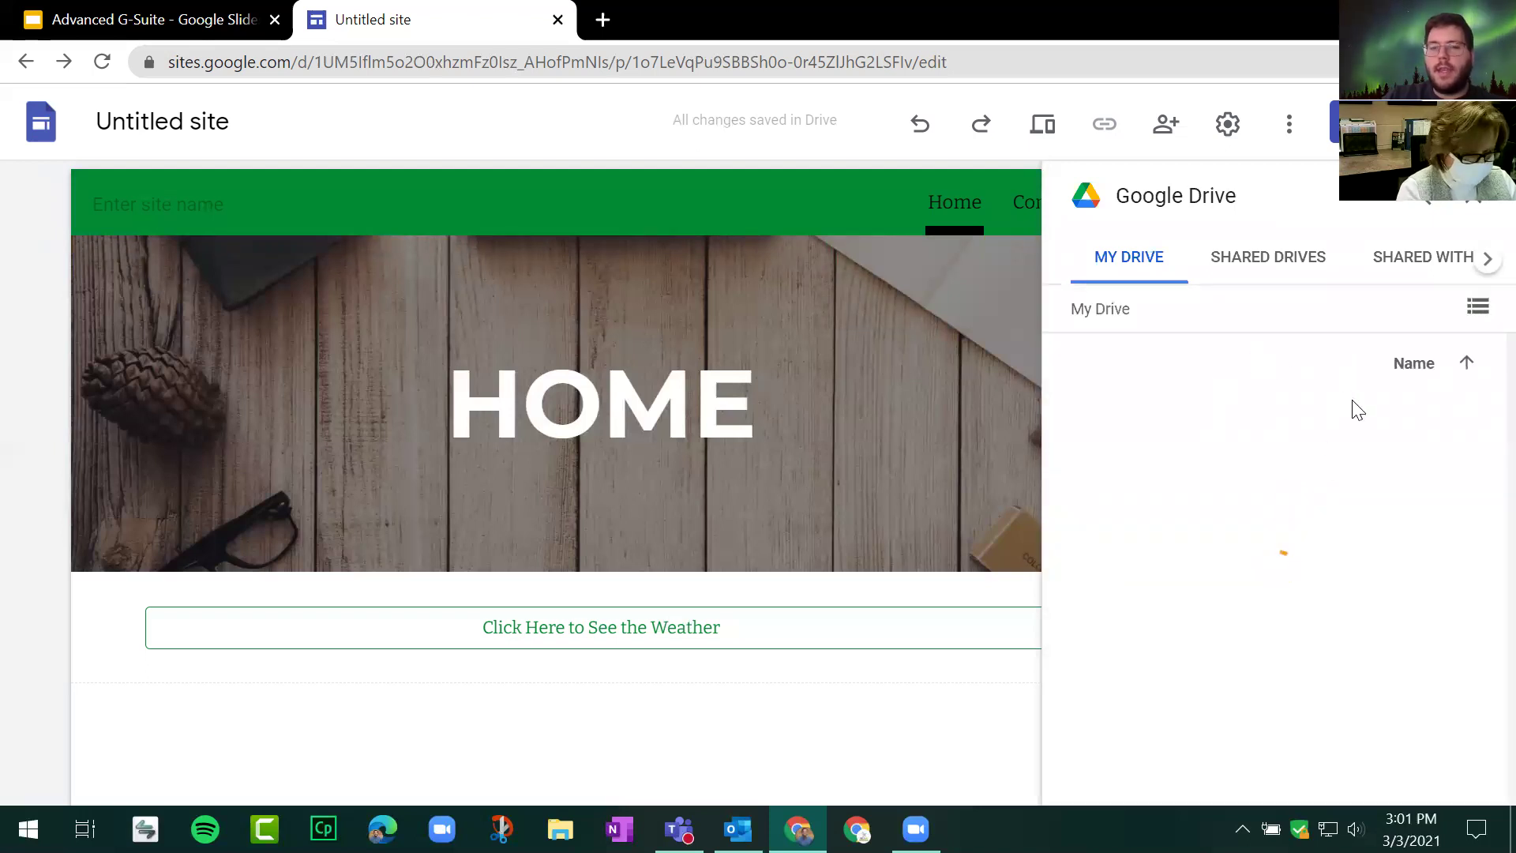
{"action": "scroll", "coordinate": [1278, 395], "scroll_direction": "down", "scroll_amount": 10}
{"action": "scroll", "coordinate": [1296, 448], "scroll_direction": "up", "scroll_amount": 4}
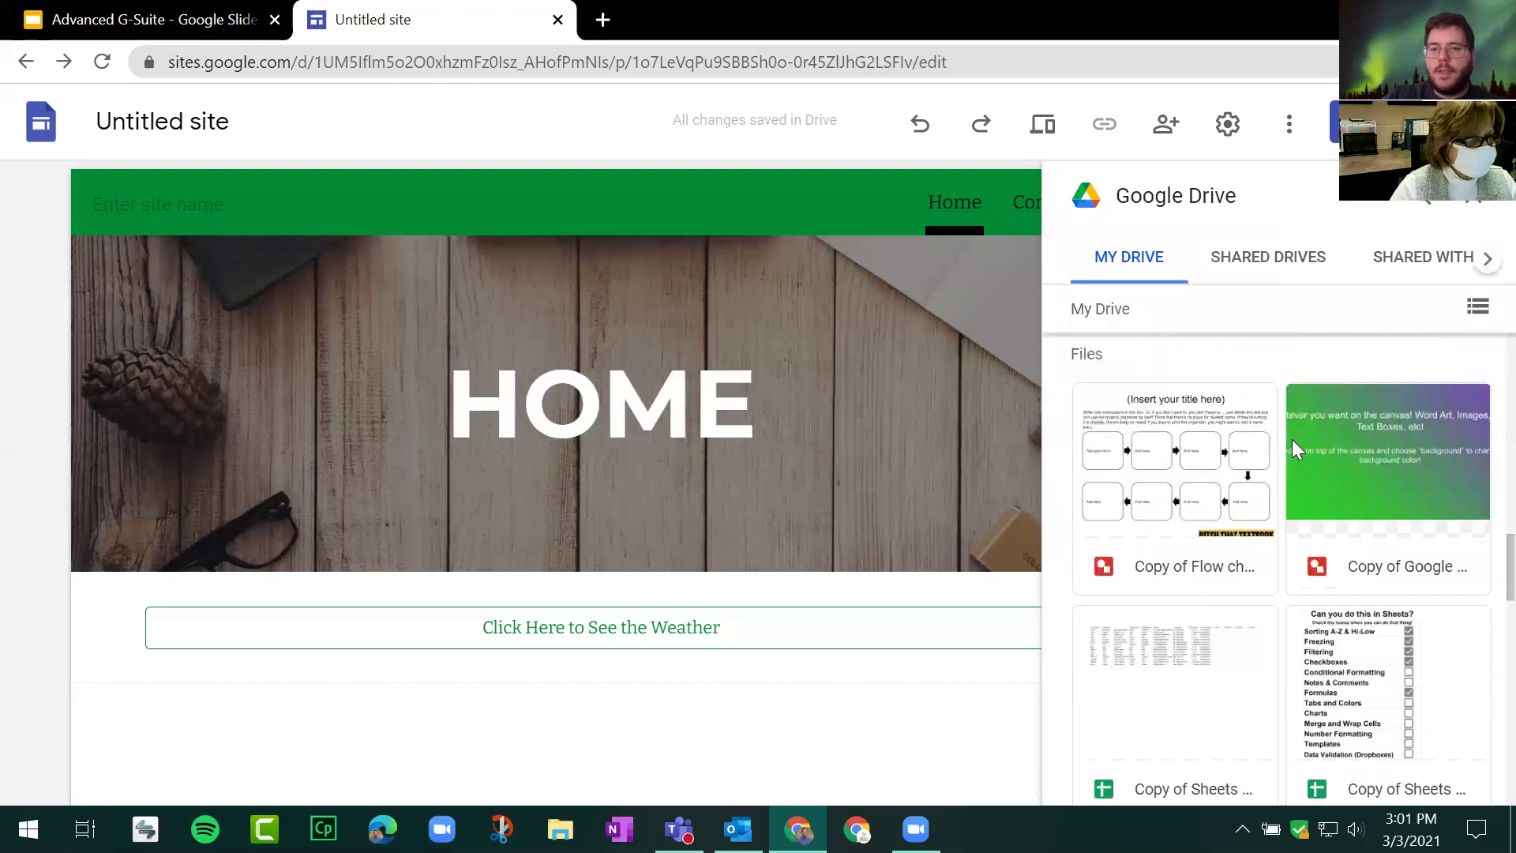
{"action": "scroll", "coordinate": [1127, 449], "scroll_direction": "down", "scroll_amount": 2}
{"action": "scroll", "coordinate": [1308, 414], "scroll_direction": "down", "scroll_amount": 3}
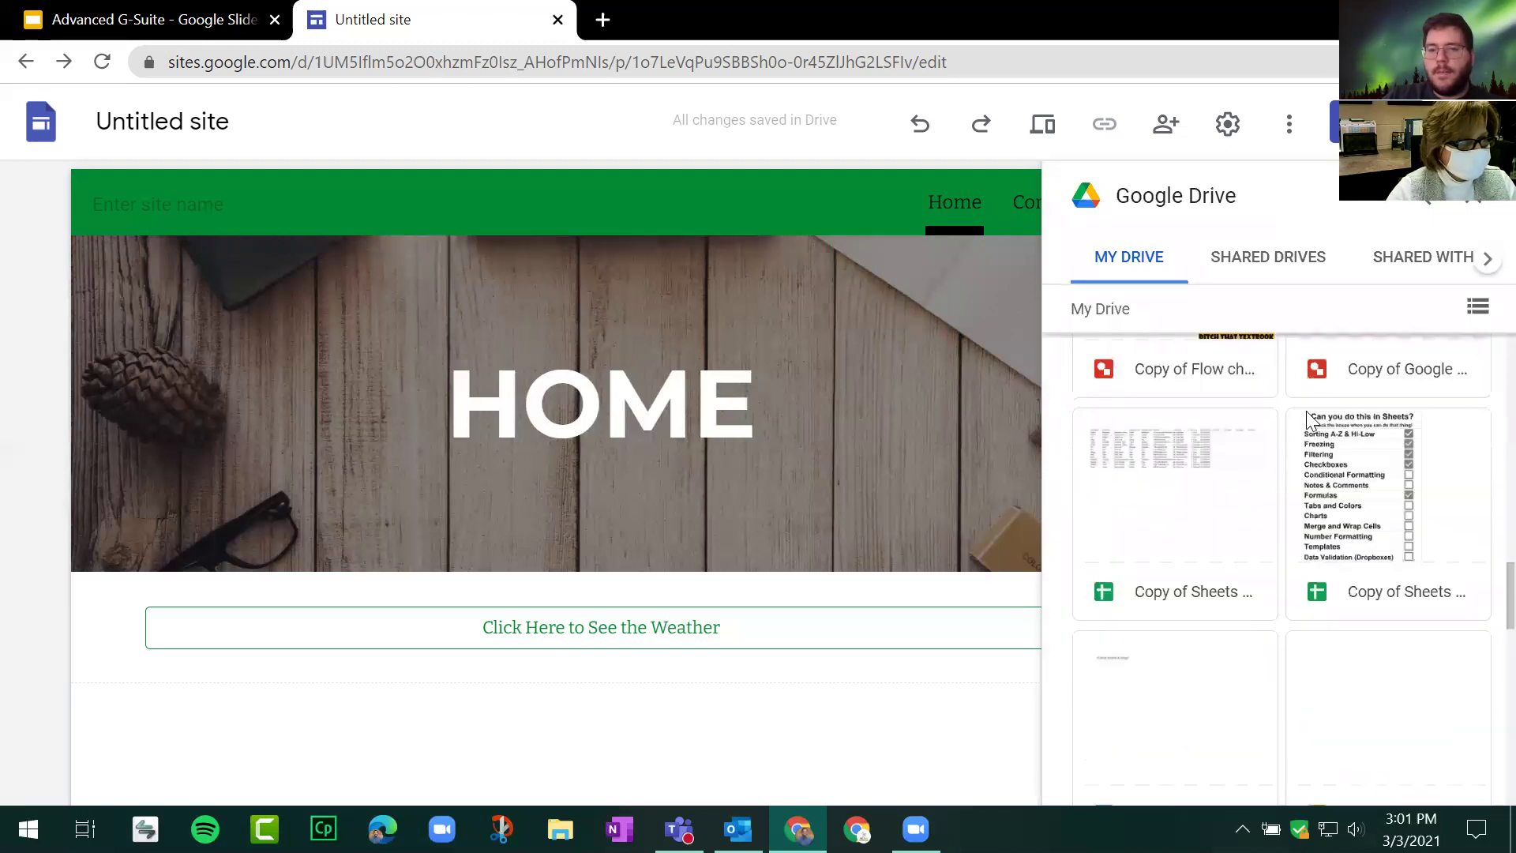
{"action": "scroll", "coordinate": [1194, 517], "scroll_direction": "up", "scroll_amount": 2}
{"action": "left_click", "coordinate": [1194, 517]}
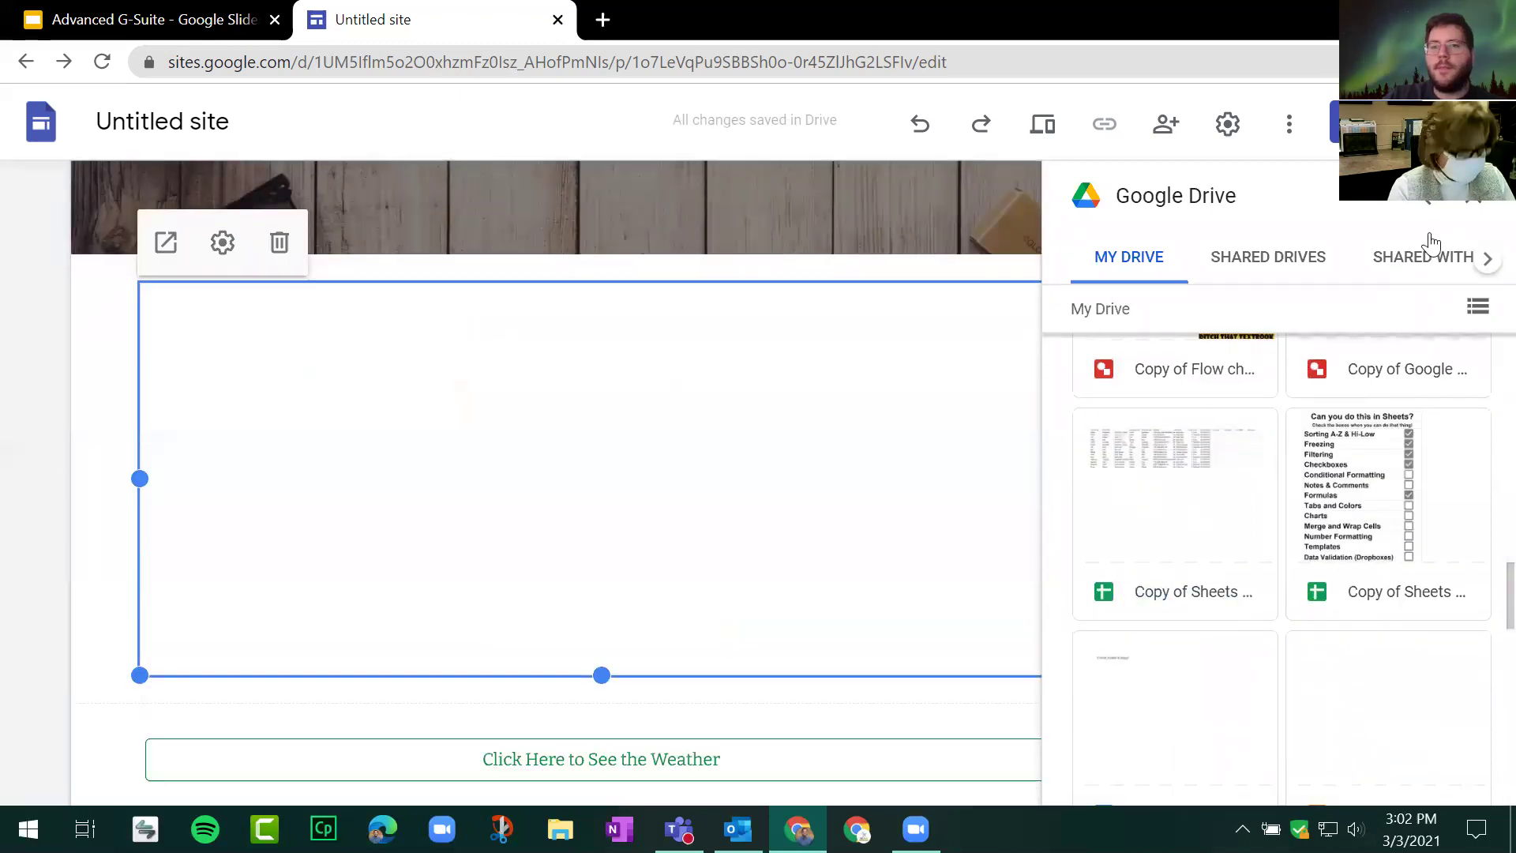
{"action": "left_click", "coordinate": [1467, 204]}
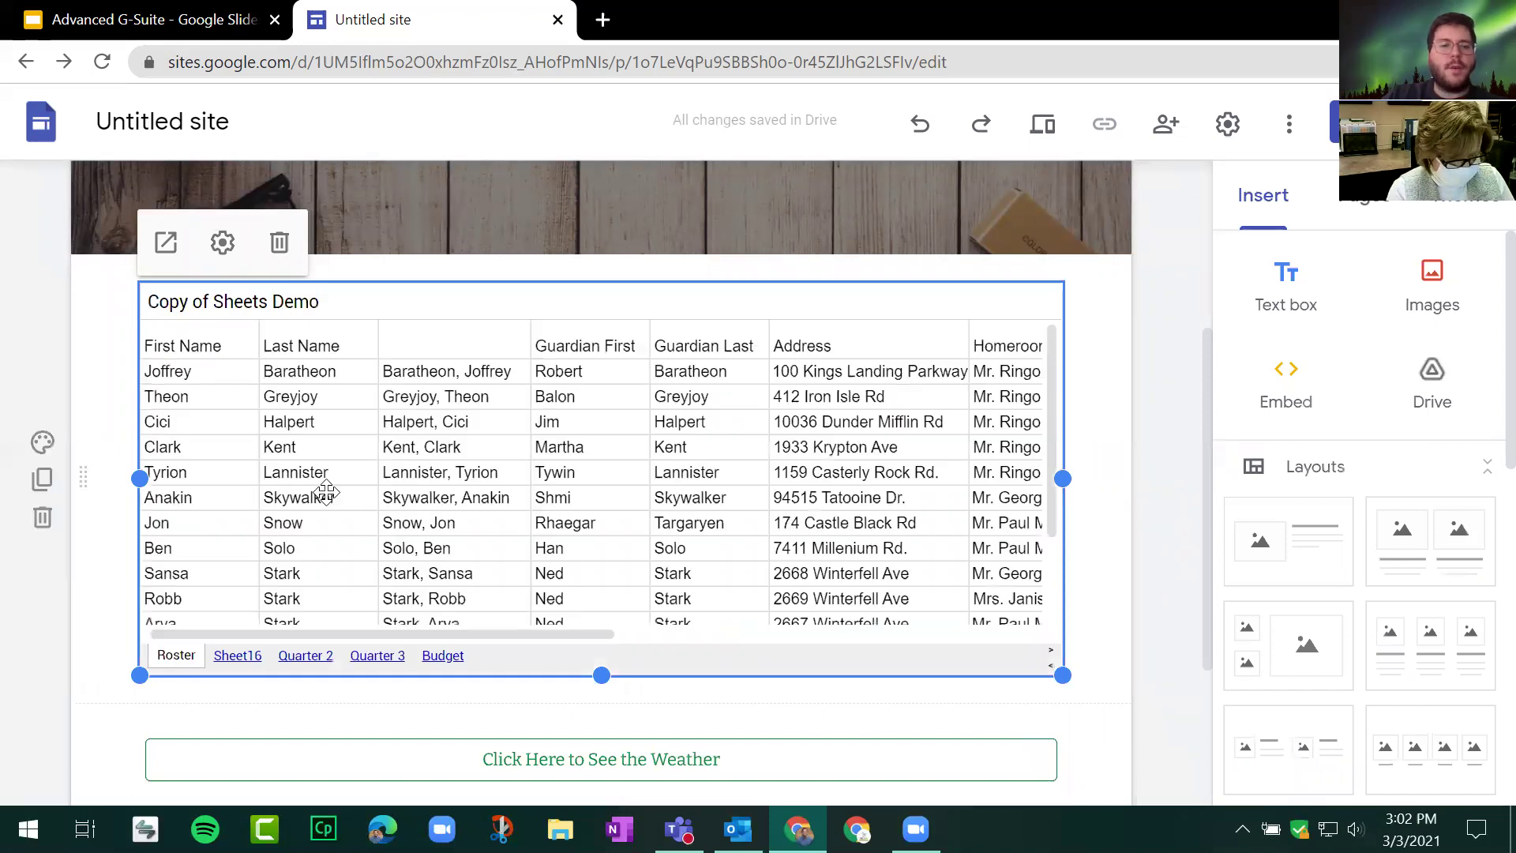
Step: Review the embedded spreadsheet's settings, keeping Roster as the displayed sheet without changes
{"action": "scroll", "coordinate": [359, 488], "scroll_direction": "up", "scroll_amount": 3}
{"action": "scroll", "coordinate": [84, 512], "scroll_direction": "down", "scroll_amount": 3}
{"action": "scroll", "coordinate": [95, 521], "scroll_direction": "up", "scroll_amount": 3}
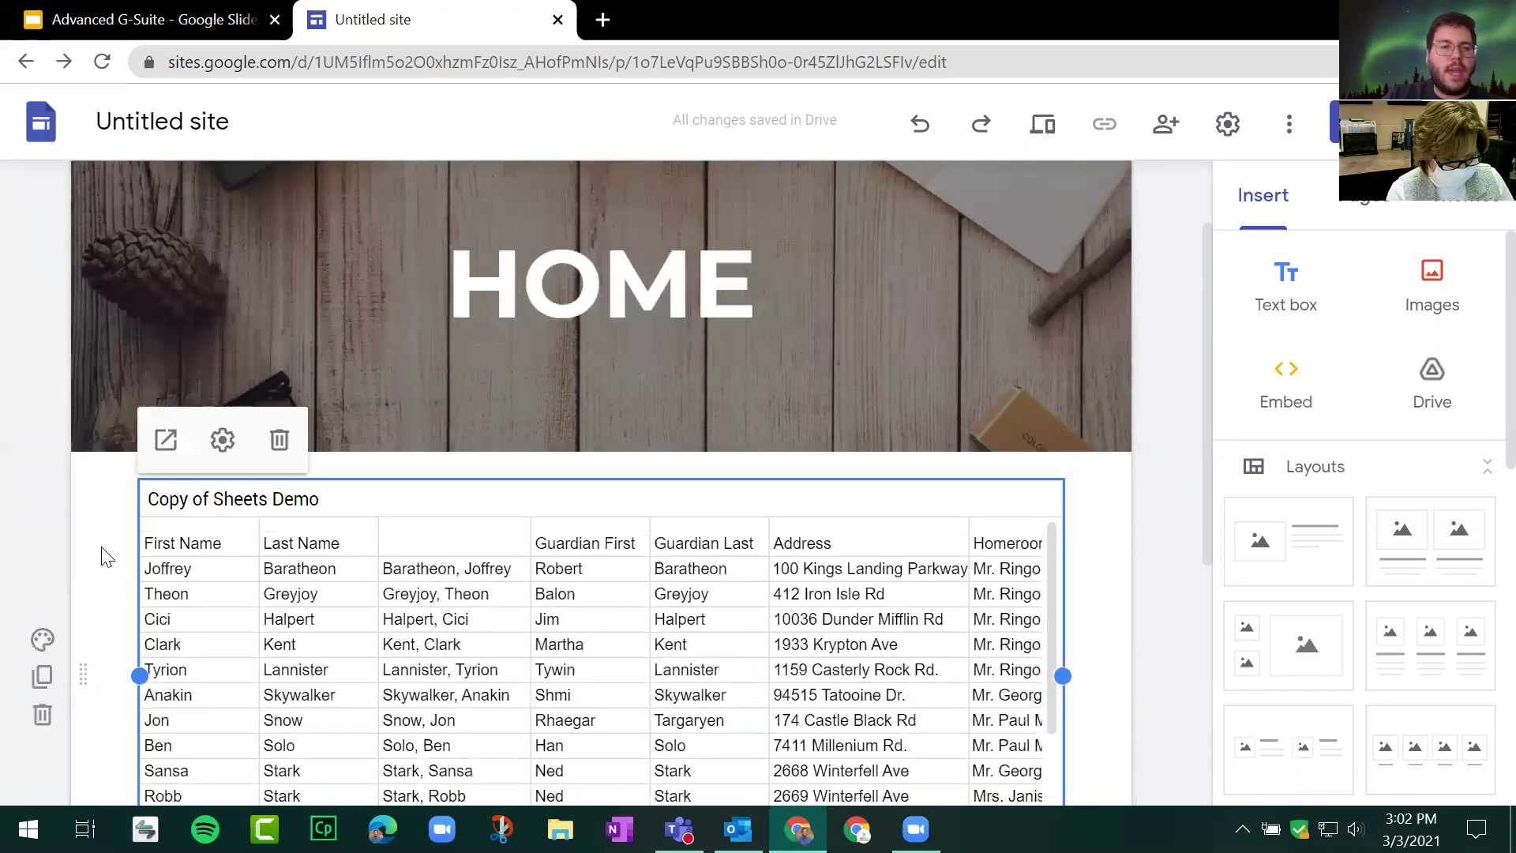
{"action": "left_click", "coordinate": [225, 442]}
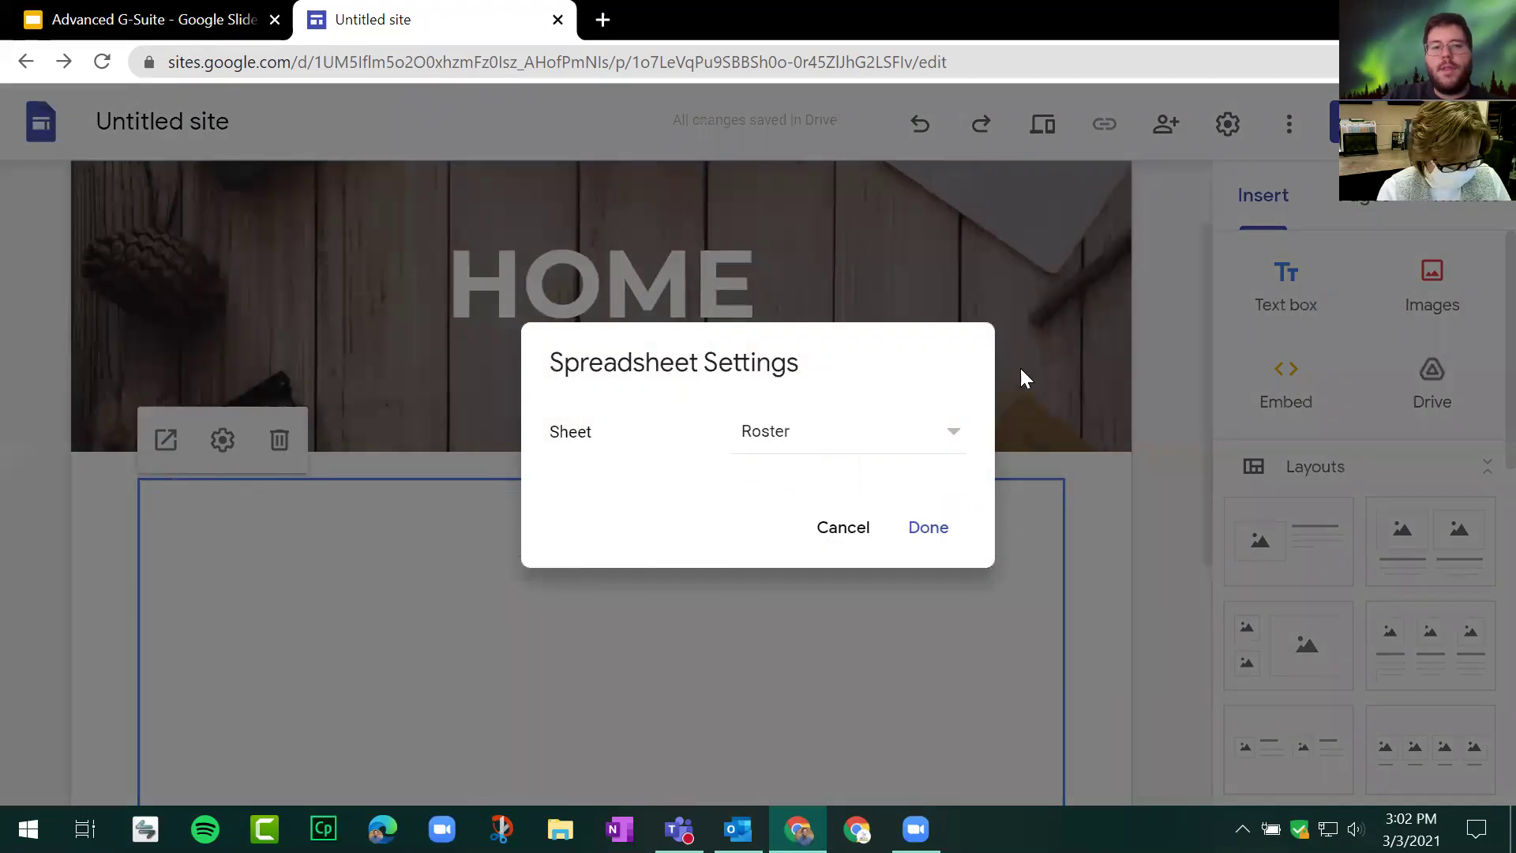
{"action": "left_click", "coordinate": [951, 434]}
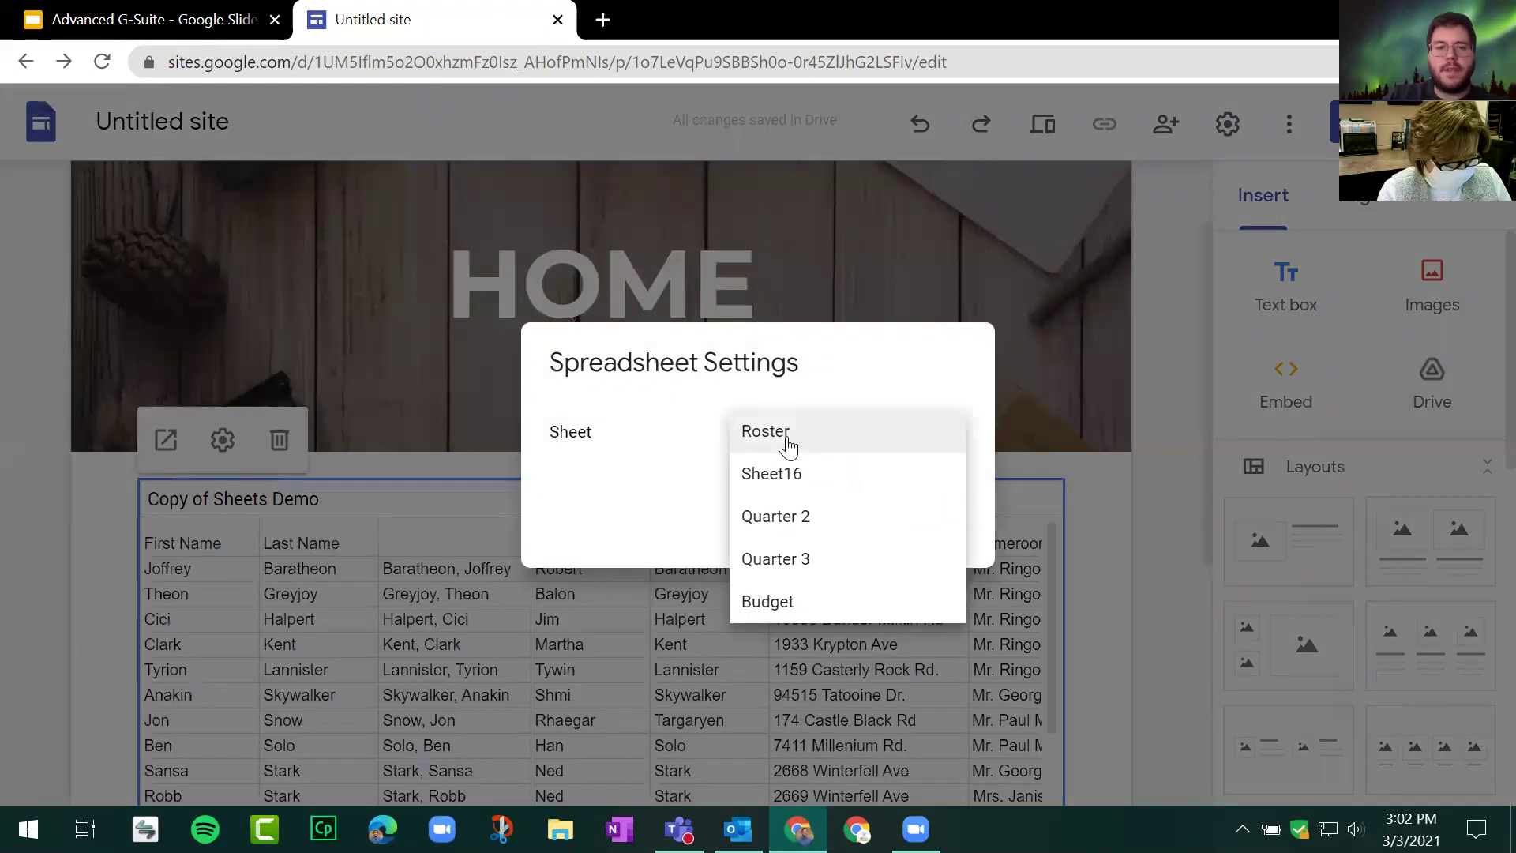
{"action": "left_click", "coordinate": [660, 484]}
{"action": "left_click", "coordinate": [831, 539]}
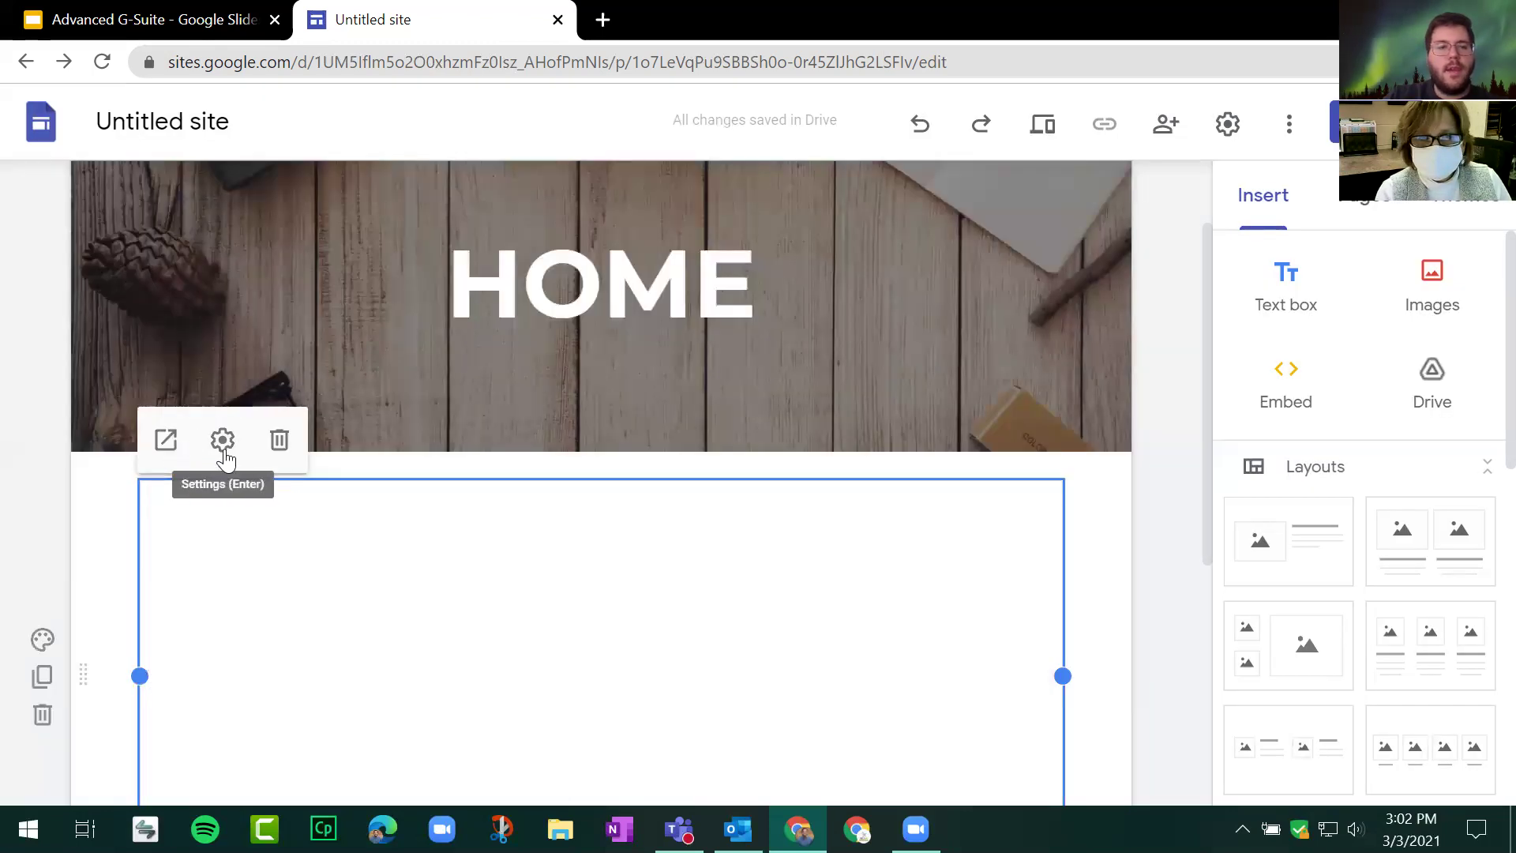
Step: Close the stray Drive tab and advance the presentation to the 'Publishing Your Site' slide
{"action": "left_click", "coordinate": [166, 443]}
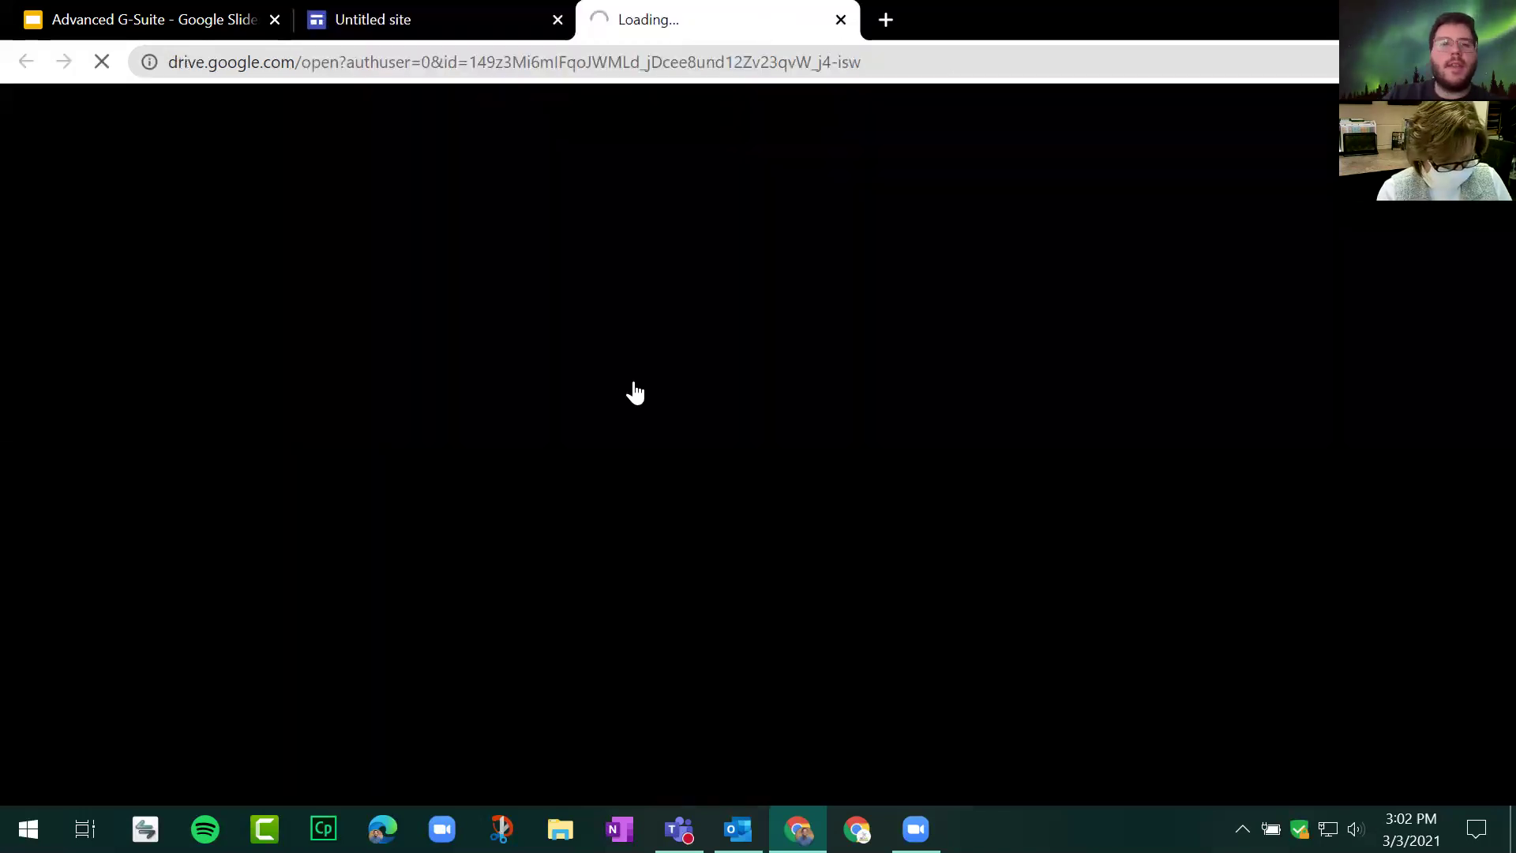
{"action": "key", "text": "ctrl+w"}
{"action": "scroll", "coordinate": [115, 430], "scroll_direction": "down", "scroll_amount": 3}
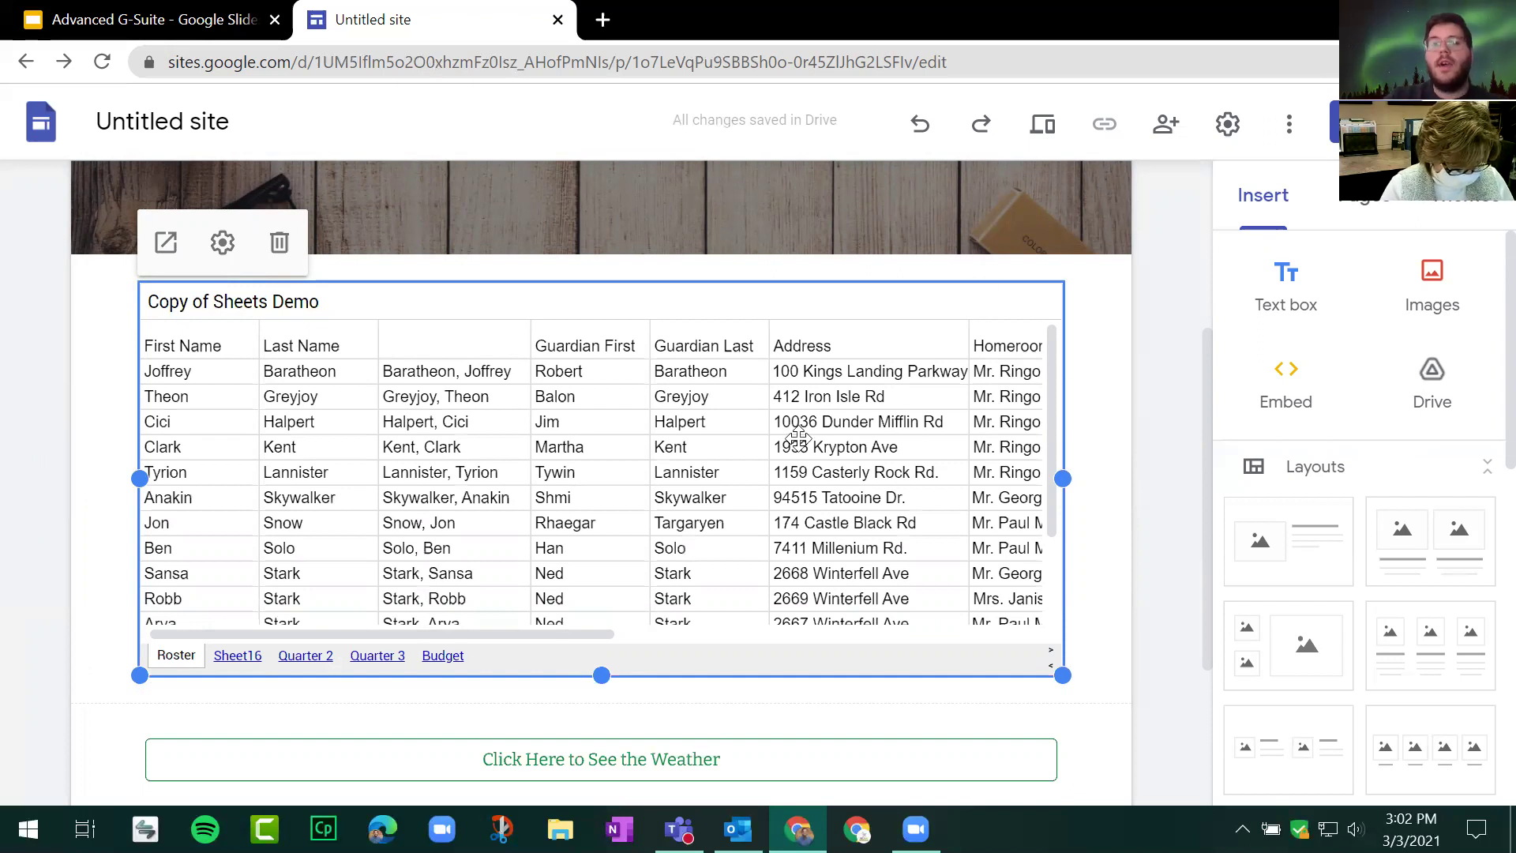
{"action": "scroll", "coordinate": [1090, 419], "scroll_direction": "up", "scroll_amount": 5}
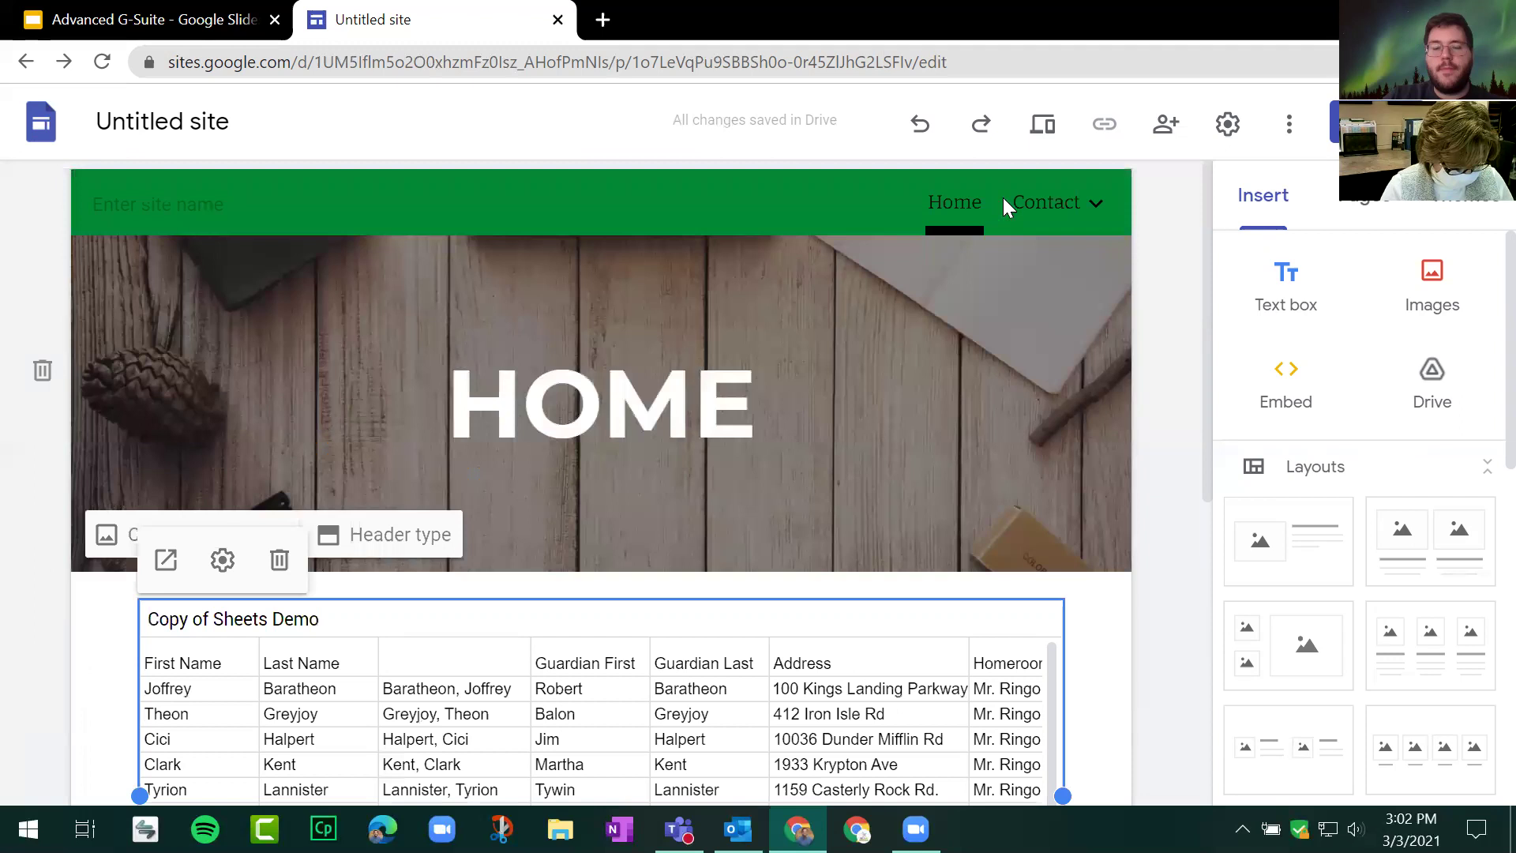
{"action": "left_click", "coordinate": [184, 8]}
{"action": "key", "text": "Right"}
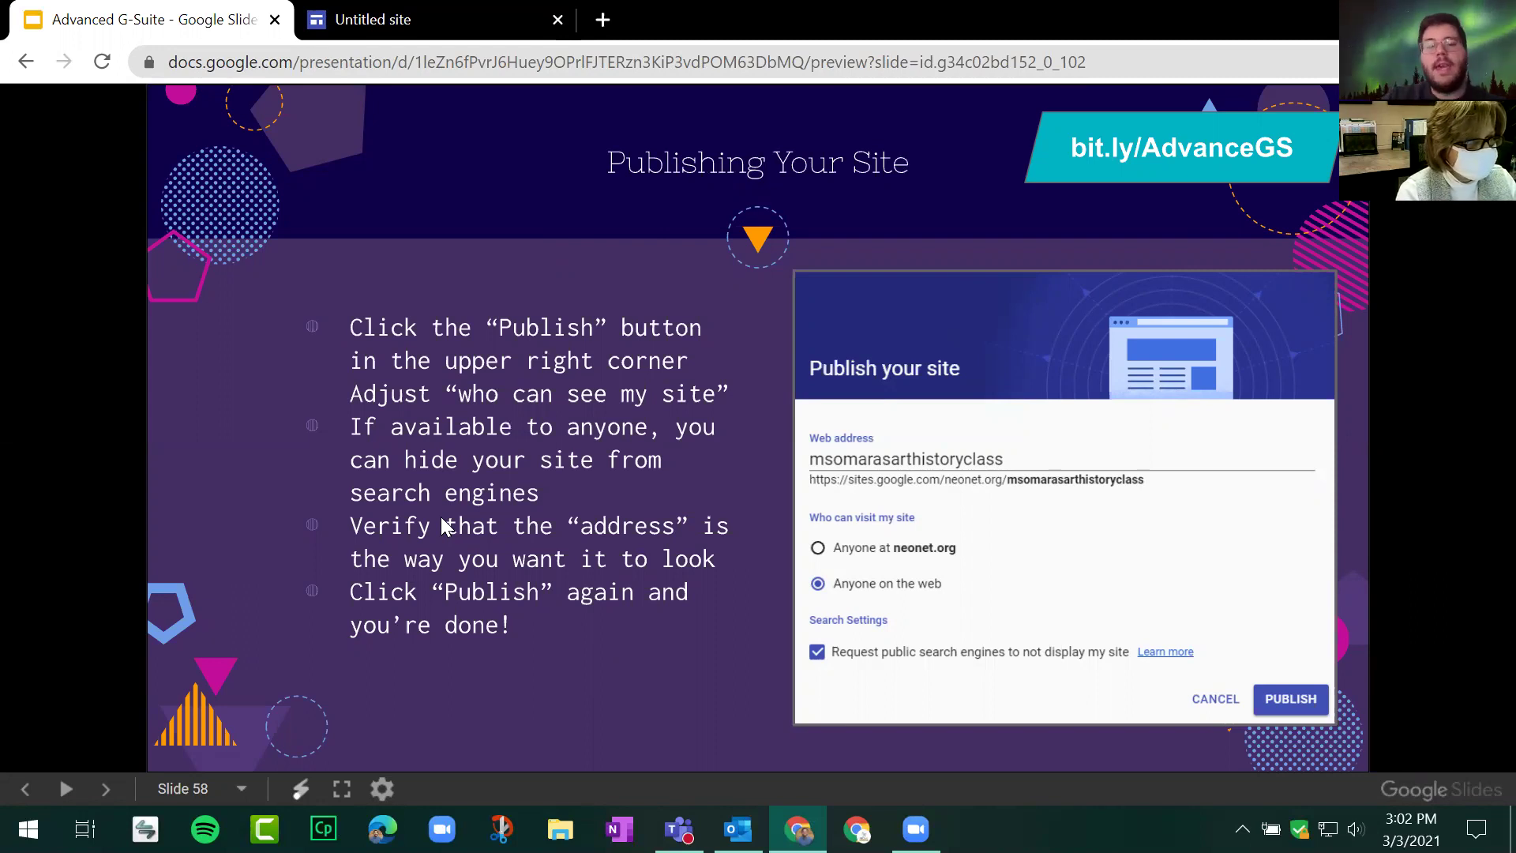
Step: Return to the 'Untitled site' tab to bring the Sites editor back
{"action": "left_click", "coordinate": [399, 15]}
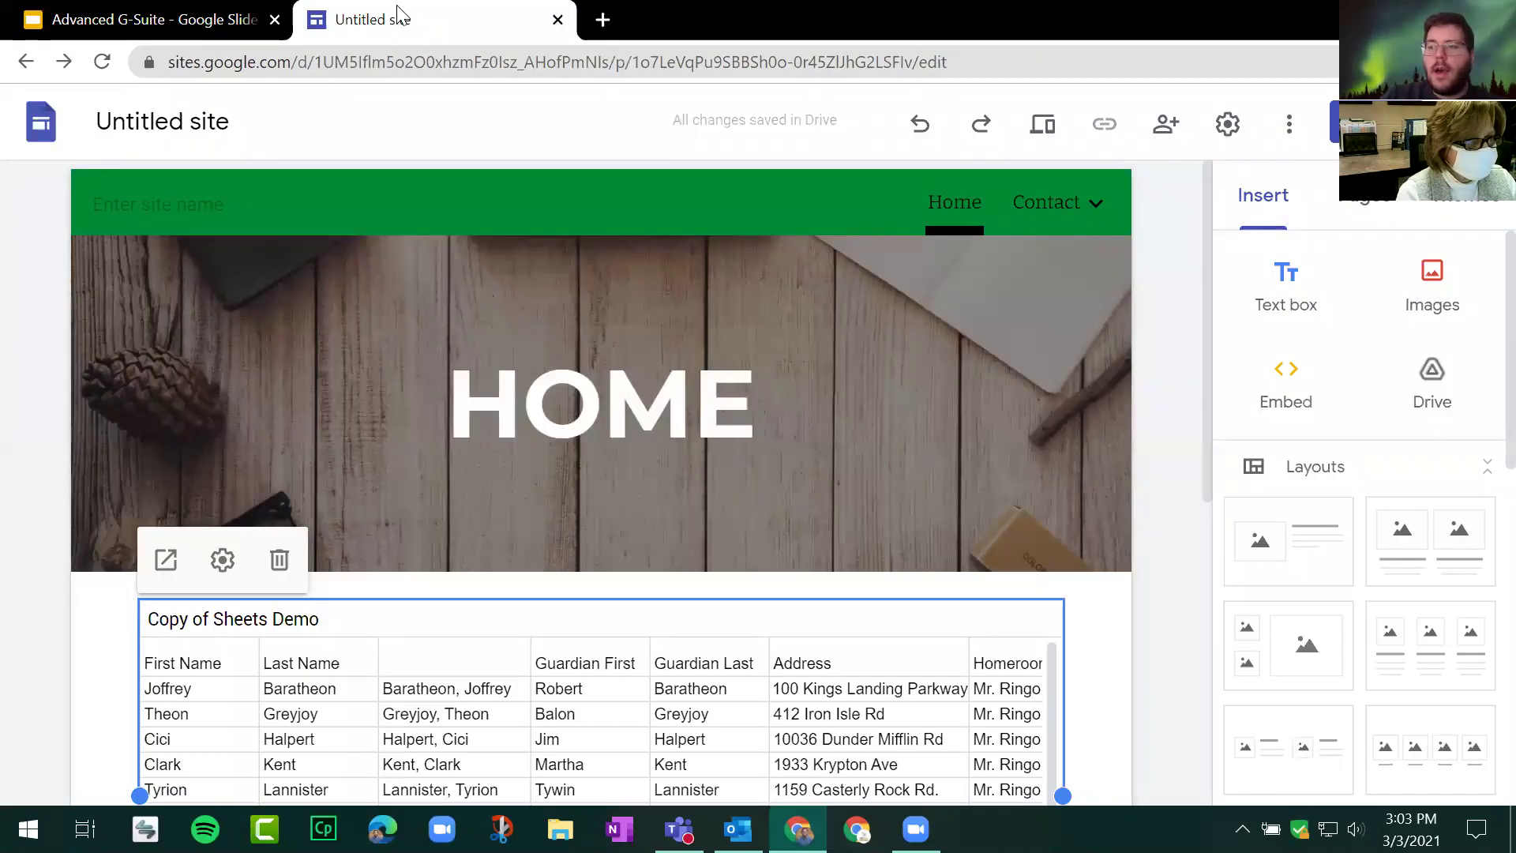
Step: Start publishing the site and enter demomarch3 as its web address
{"action": "left_click", "coordinate": [1184, 285]}
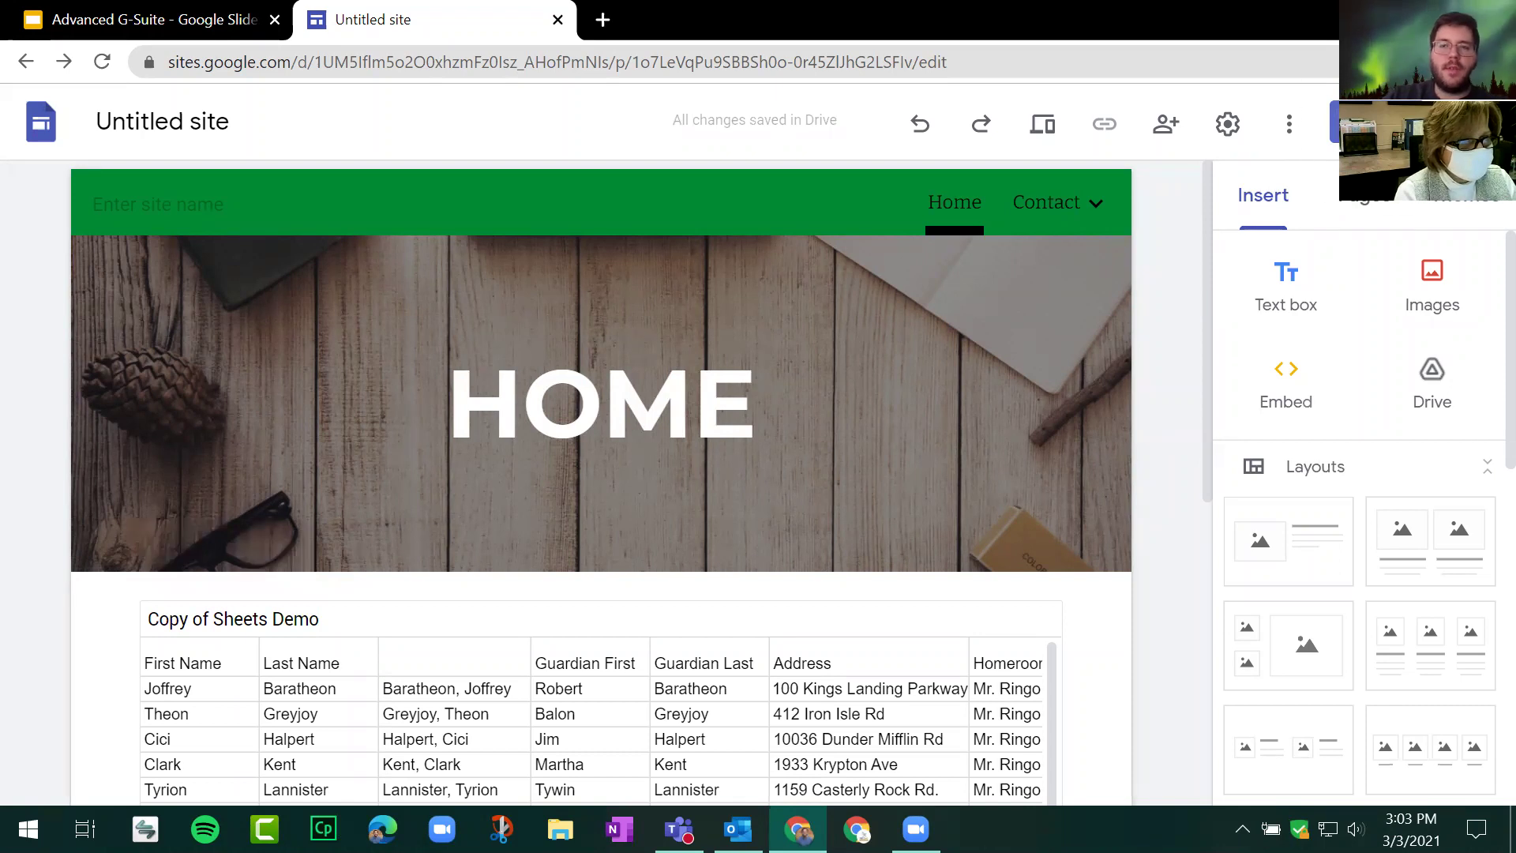
{"action": "left_click", "coordinate": [1362, 123]}
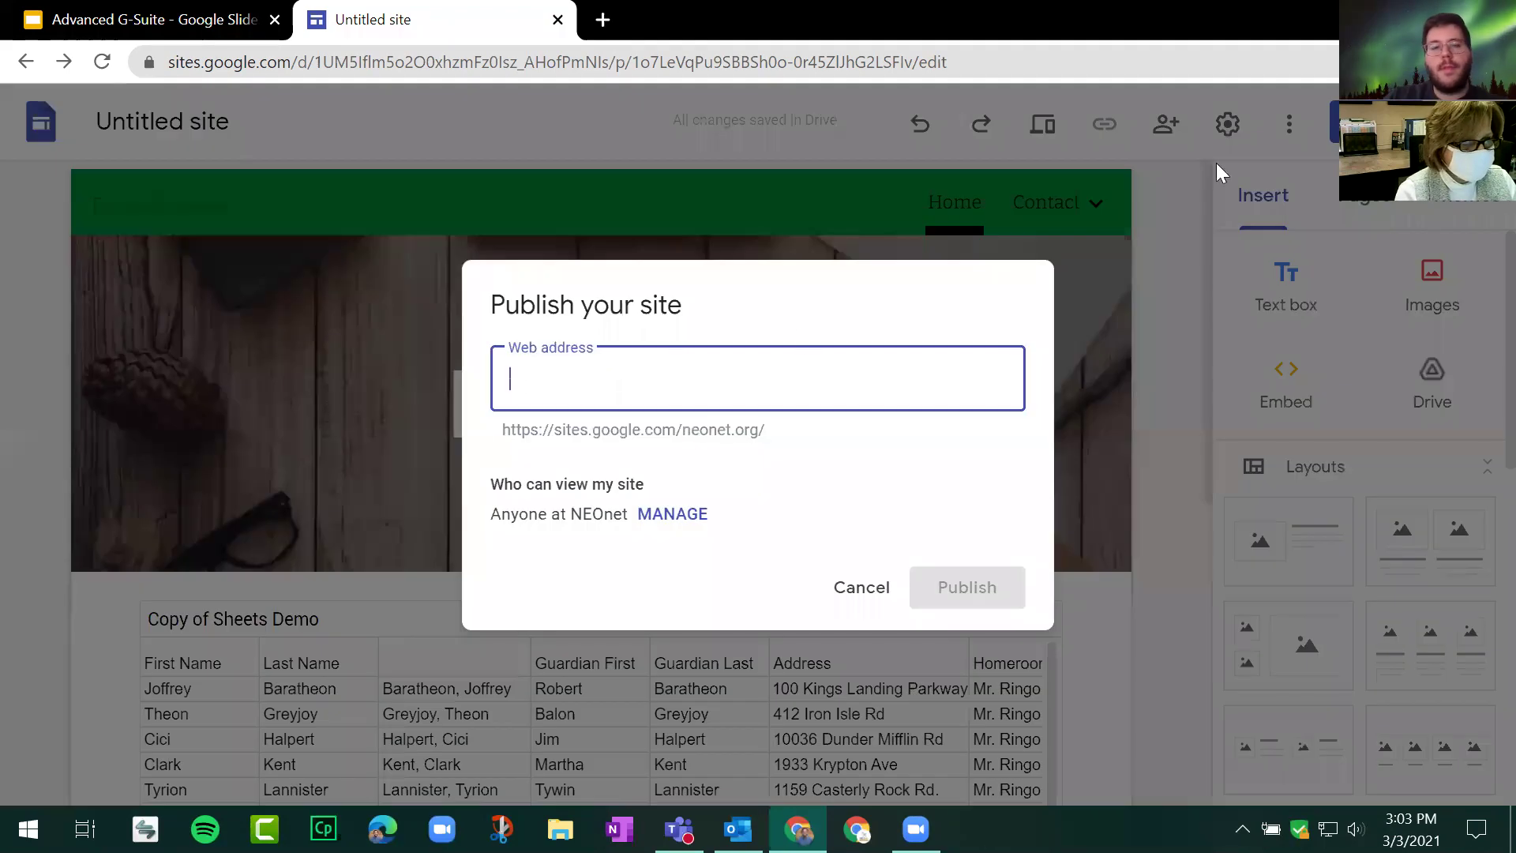
{"action": "left_click_drag", "start_coordinate": [504, 429], "coordinate": [787, 446]}
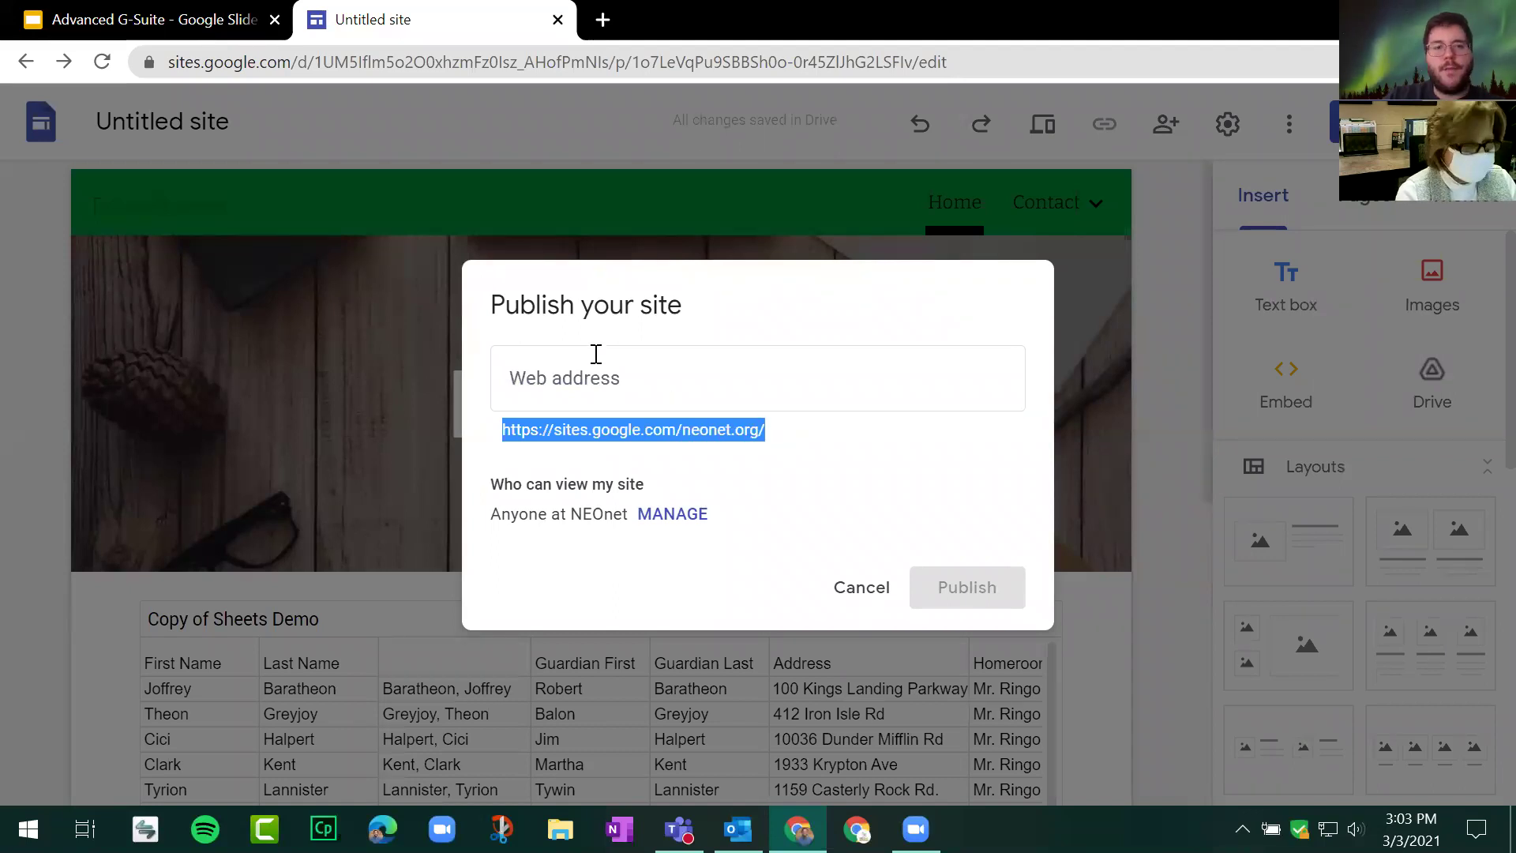
{"action": "left_click", "coordinate": [528, 429]}
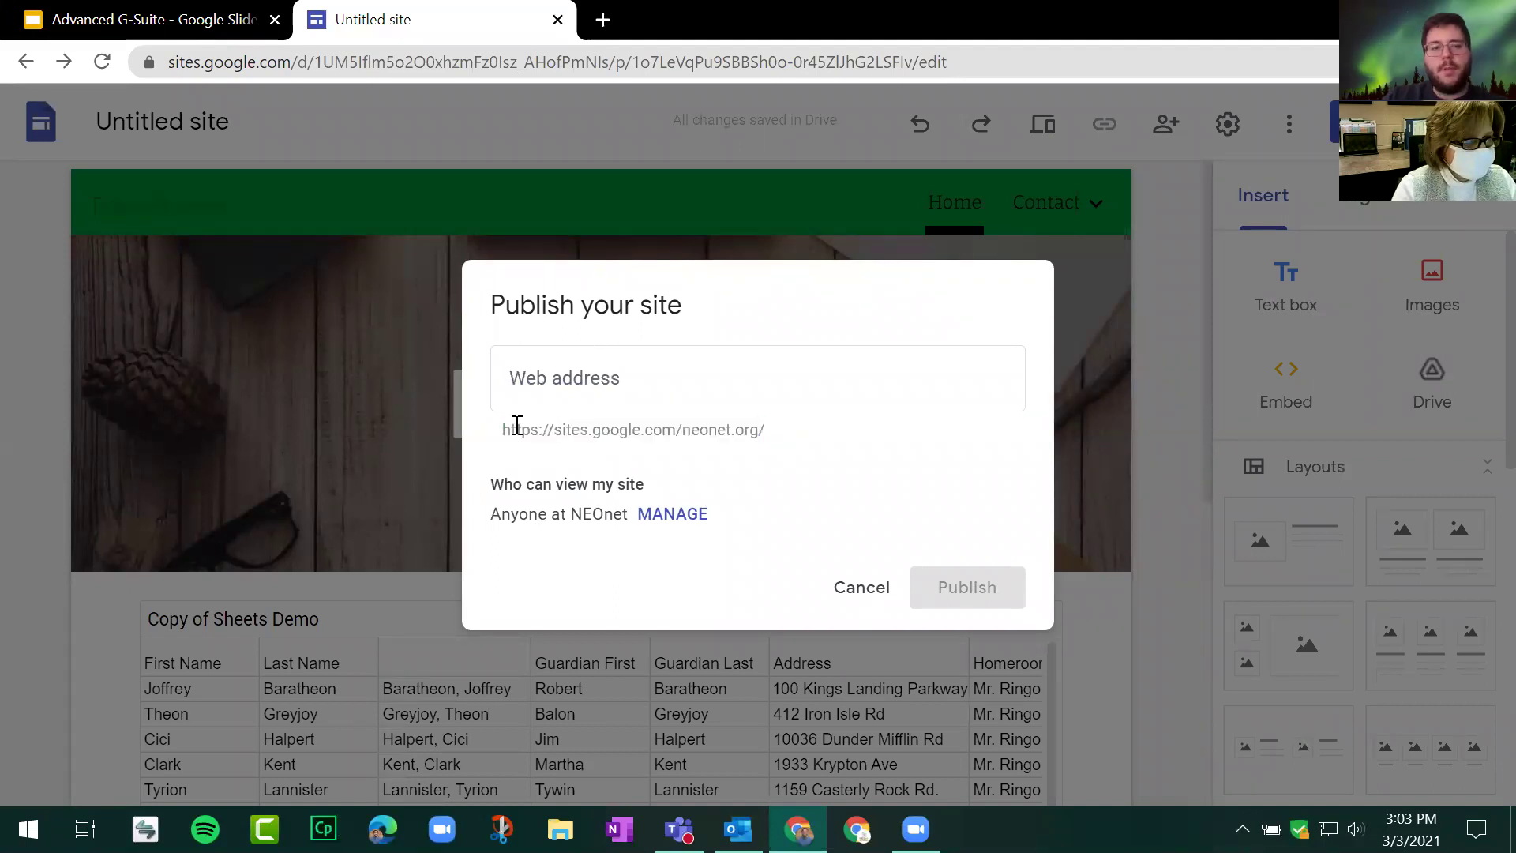
{"action": "left_click_drag", "start_coordinate": [510, 431], "coordinate": [606, 427]}
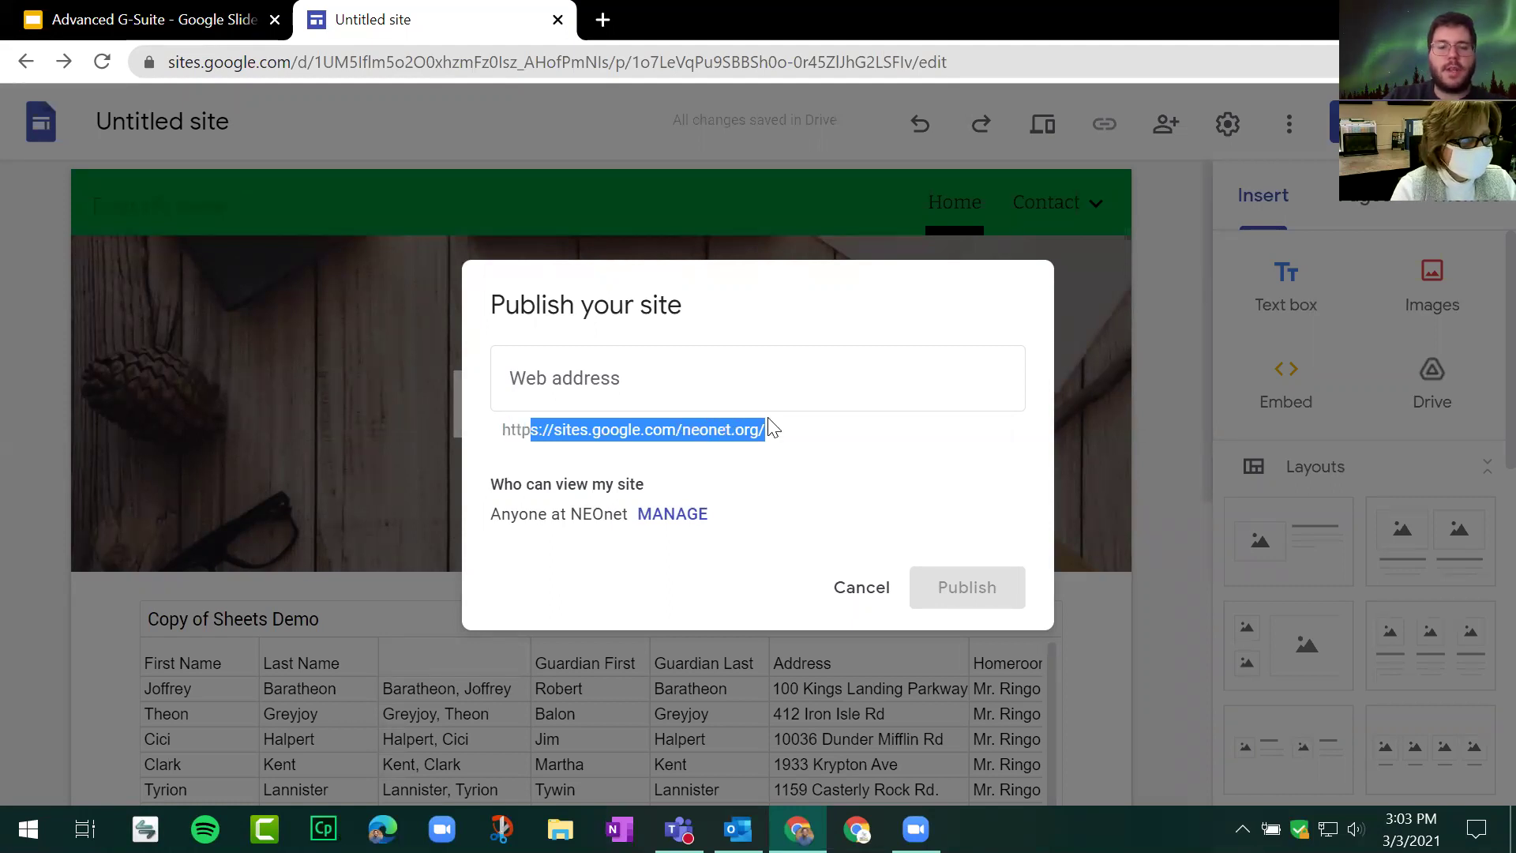
{"action": "left_click", "coordinate": [677, 389]}
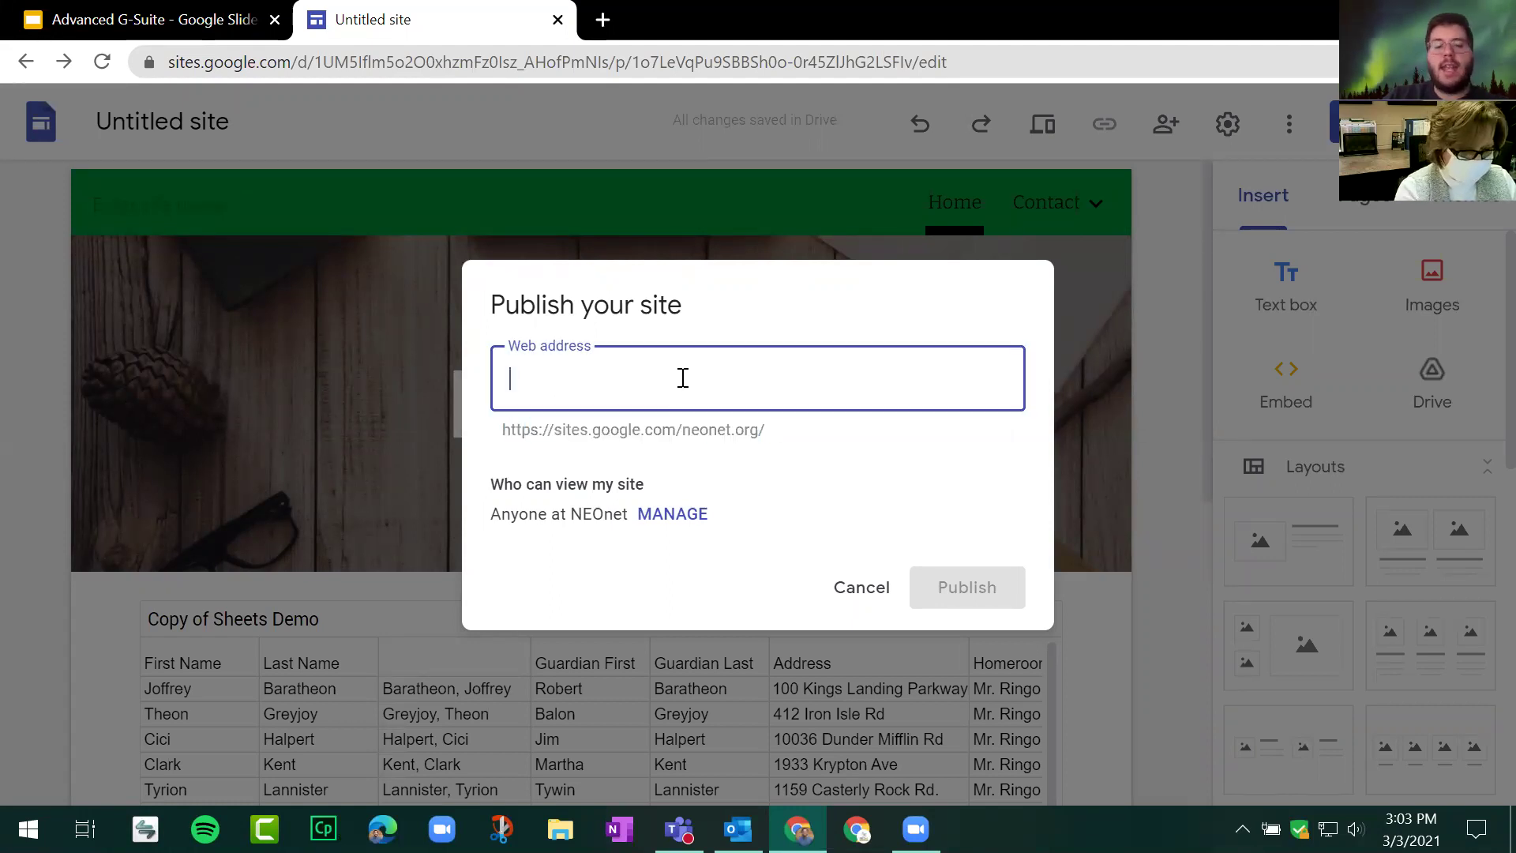
{"action": "type", "text": "demo"}
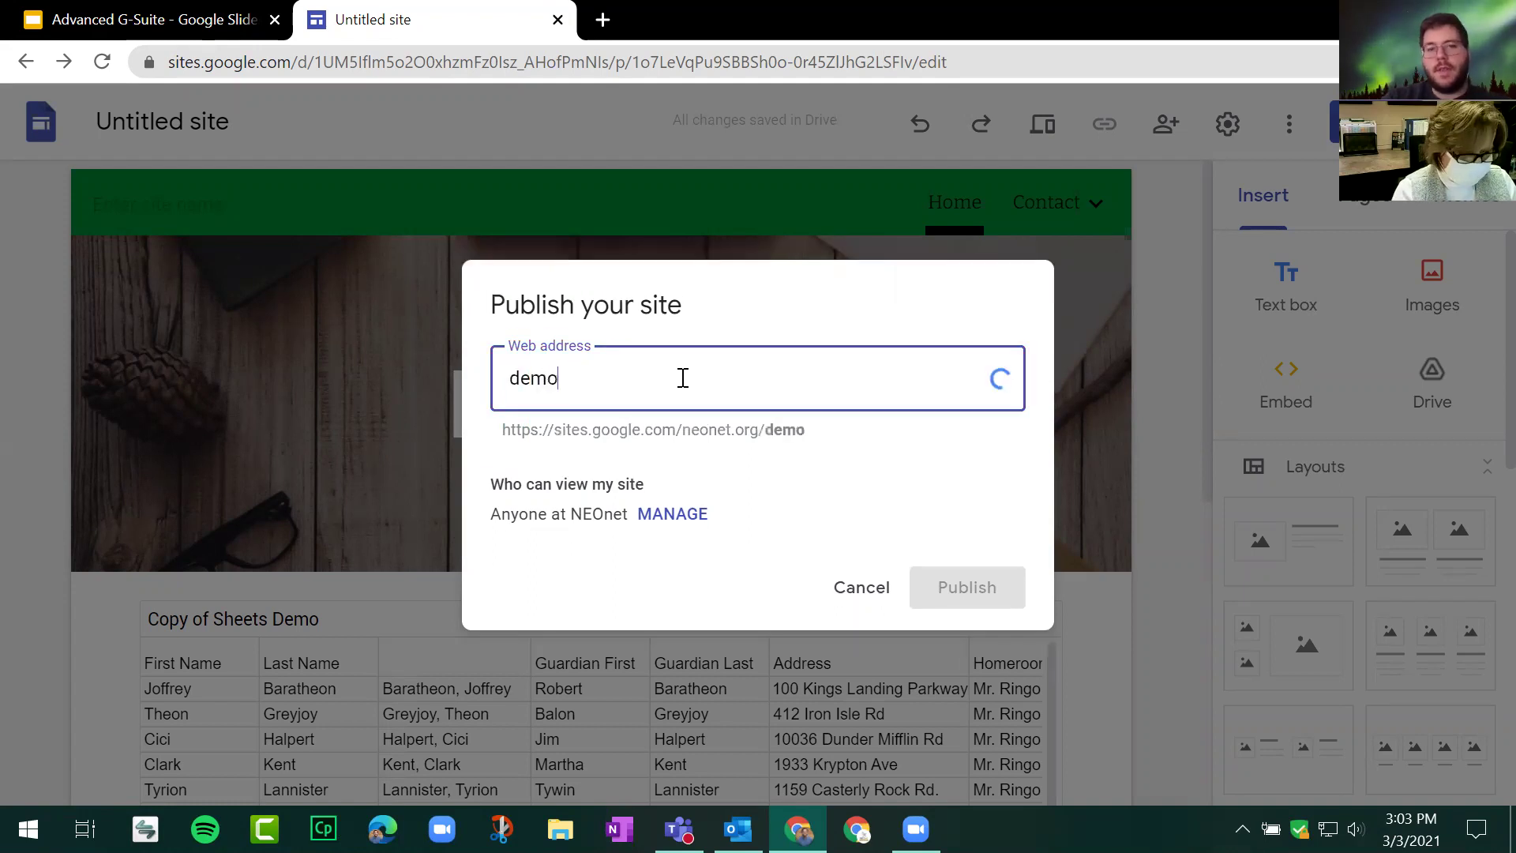
{"action": "type", "text": "march3"}
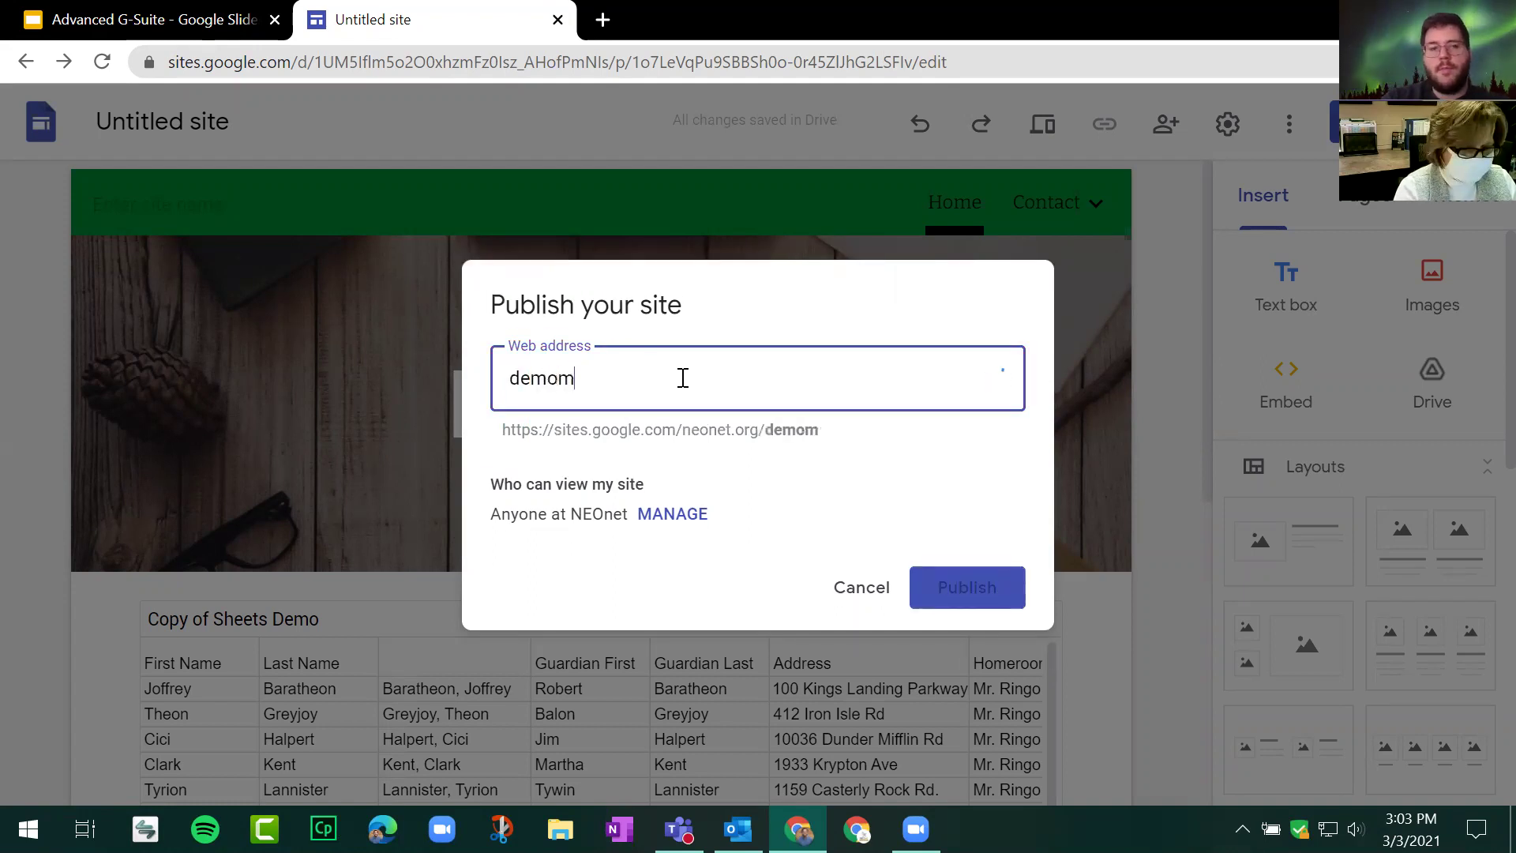
{"action": "left_click", "coordinate": [616, 458]}
Step: Check the /demomarch3 preview address, then manage who can view the site
{"action": "left_click_drag", "start_coordinate": [830, 429], "coordinate": [509, 434]}
{"action": "left_click", "coordinate": [756, 431]}
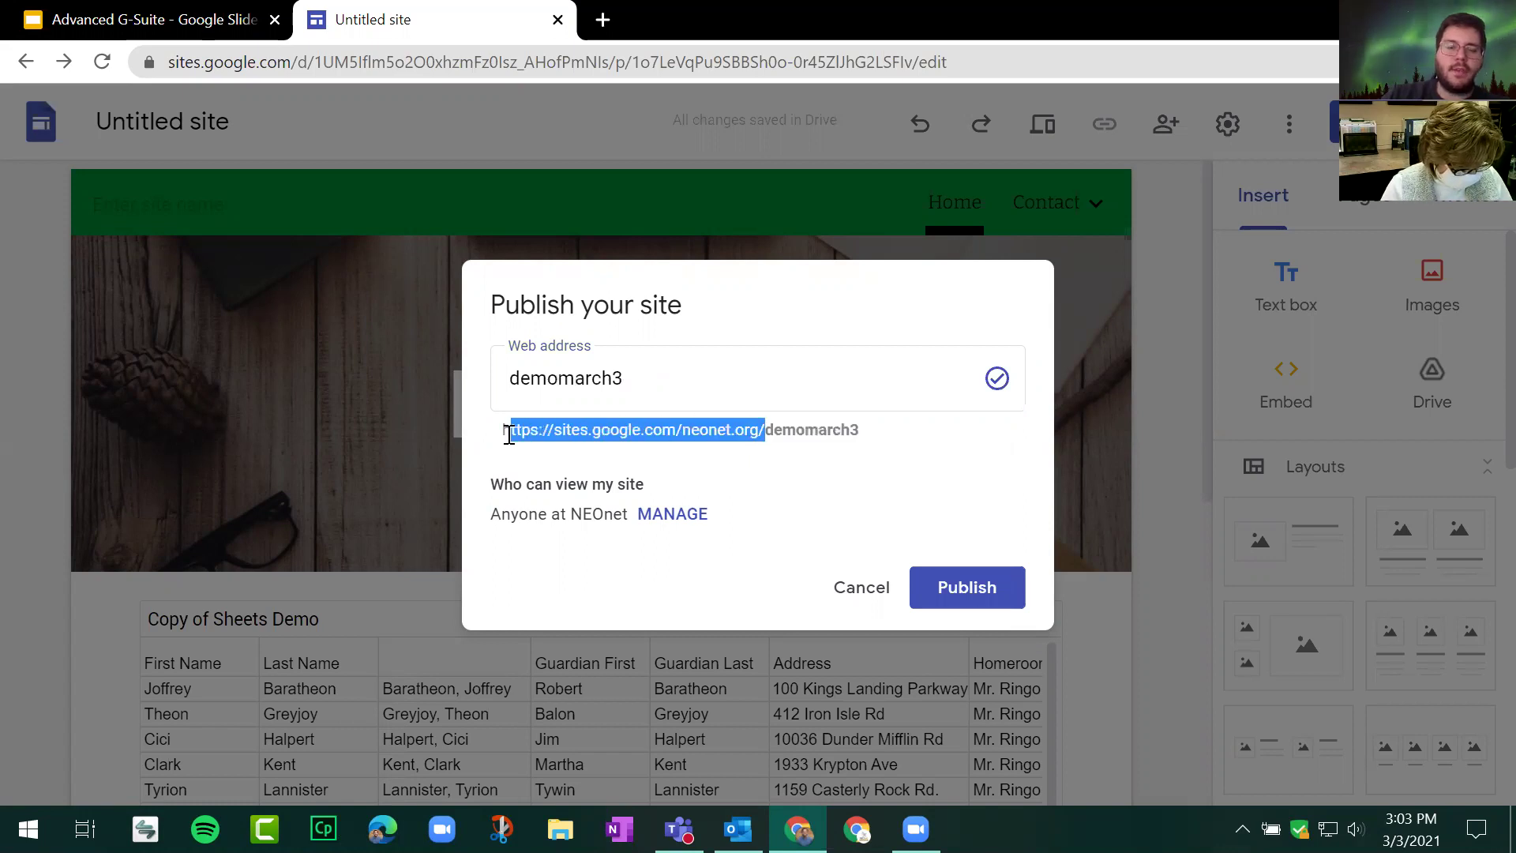
{"action": "left_click", "coordinate": [510, 435]}
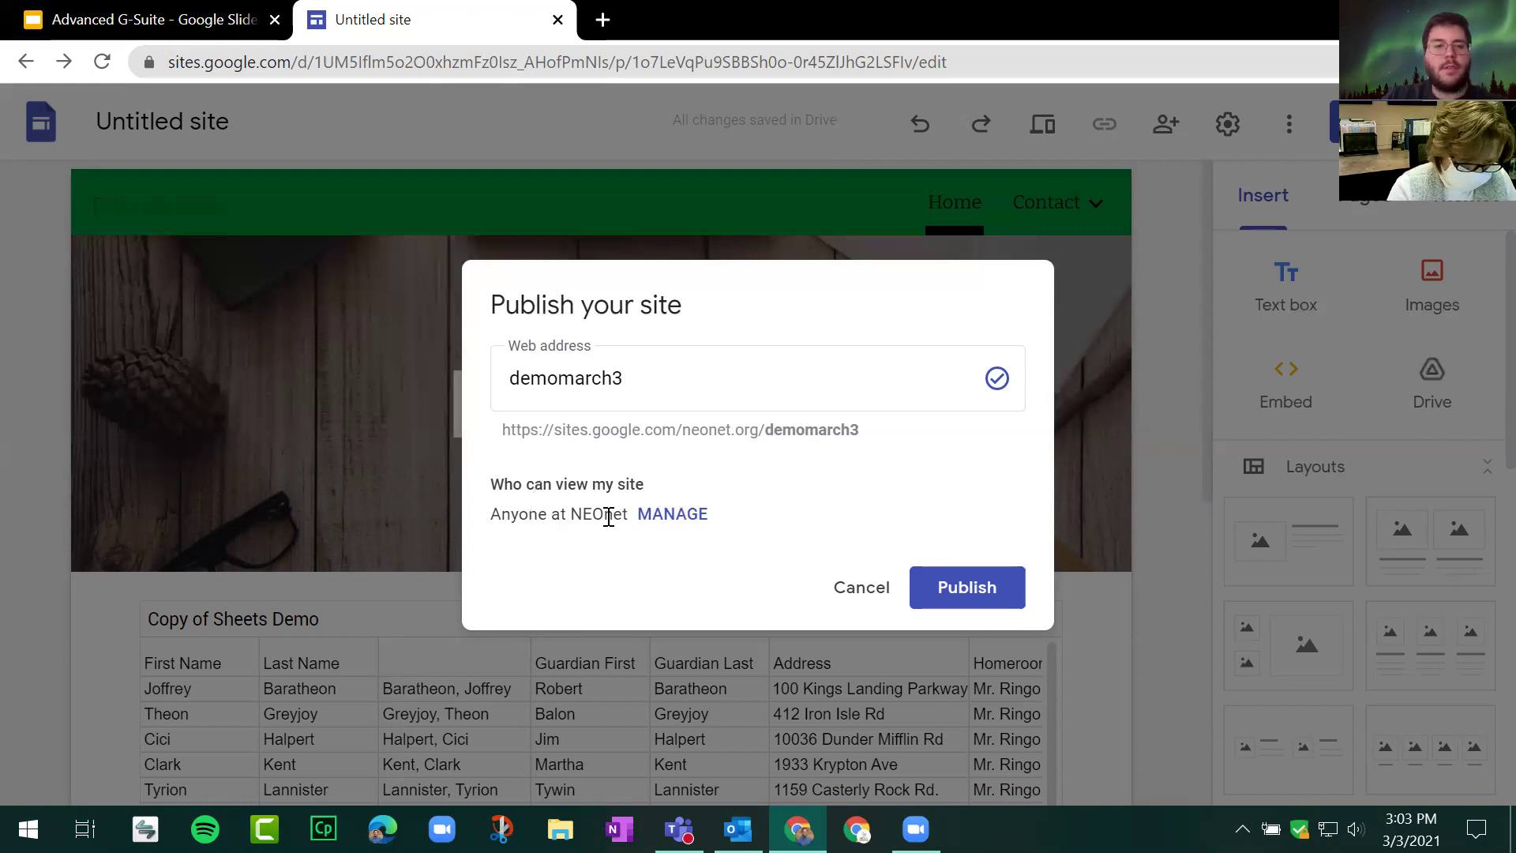
{"action": "left_click", "coordinate": [672, 515]}
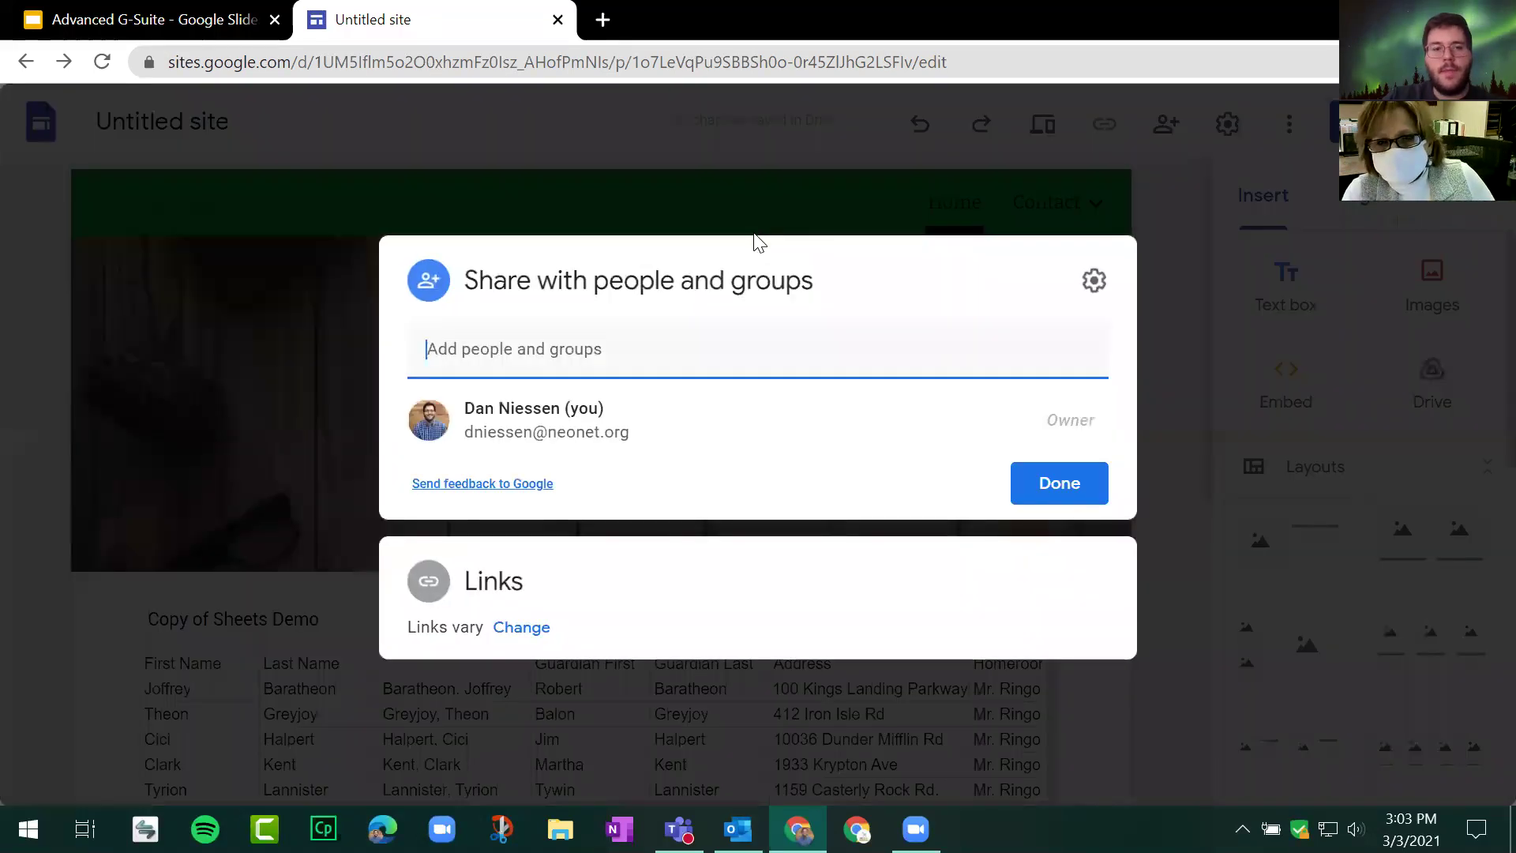
Step: Switch the published site's link access to Public, then set it back to NEOnet
{"action": "left_click", "coordinate": [525, 629]}
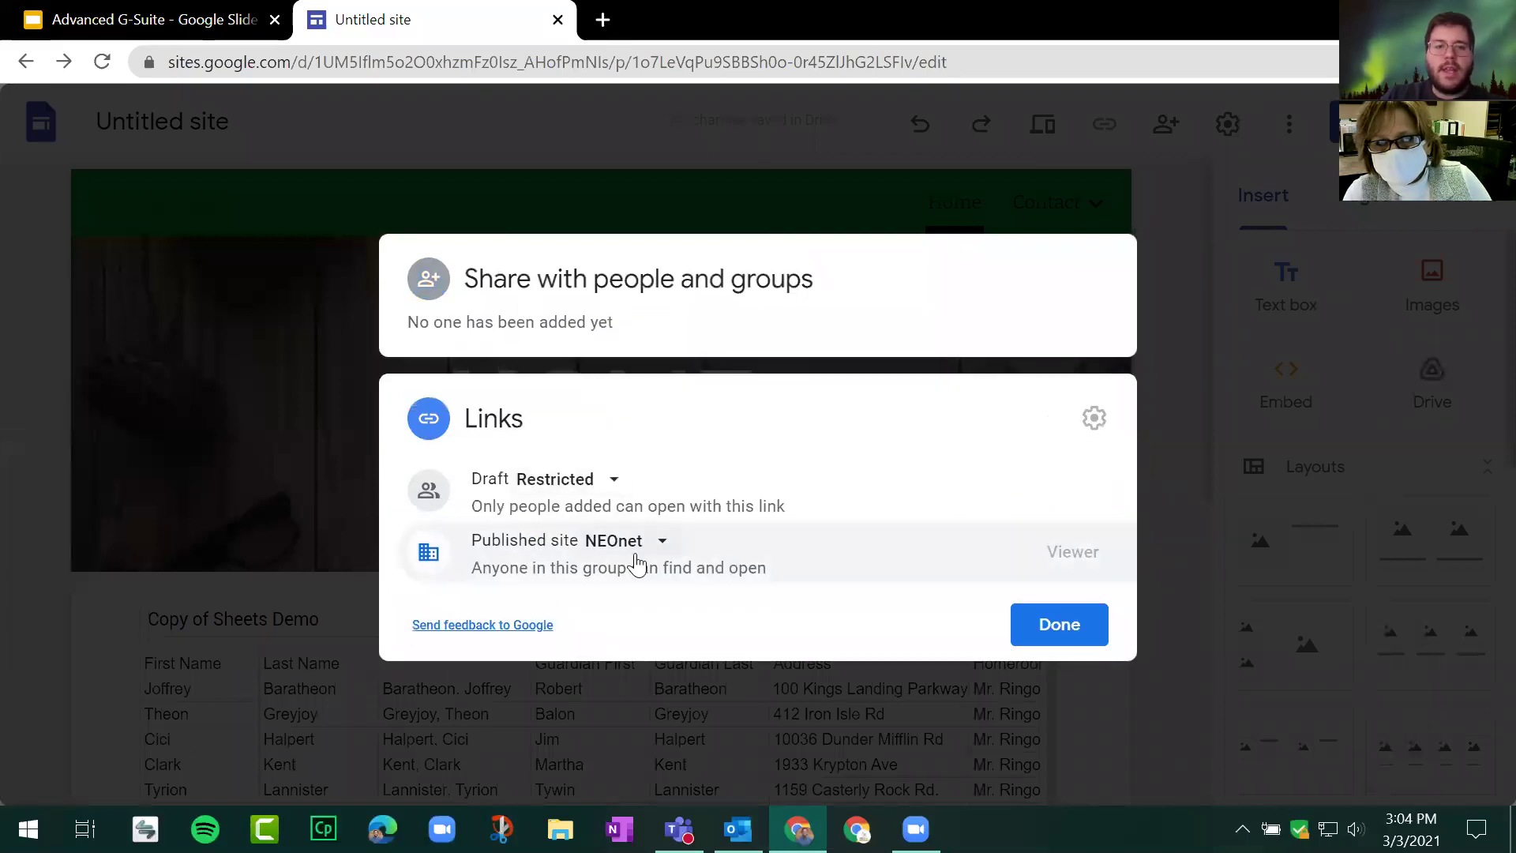
{"action": "left_click", "coordinate": [519, 541]}
{"action": "left_click", "coordinate": [619, 544]}
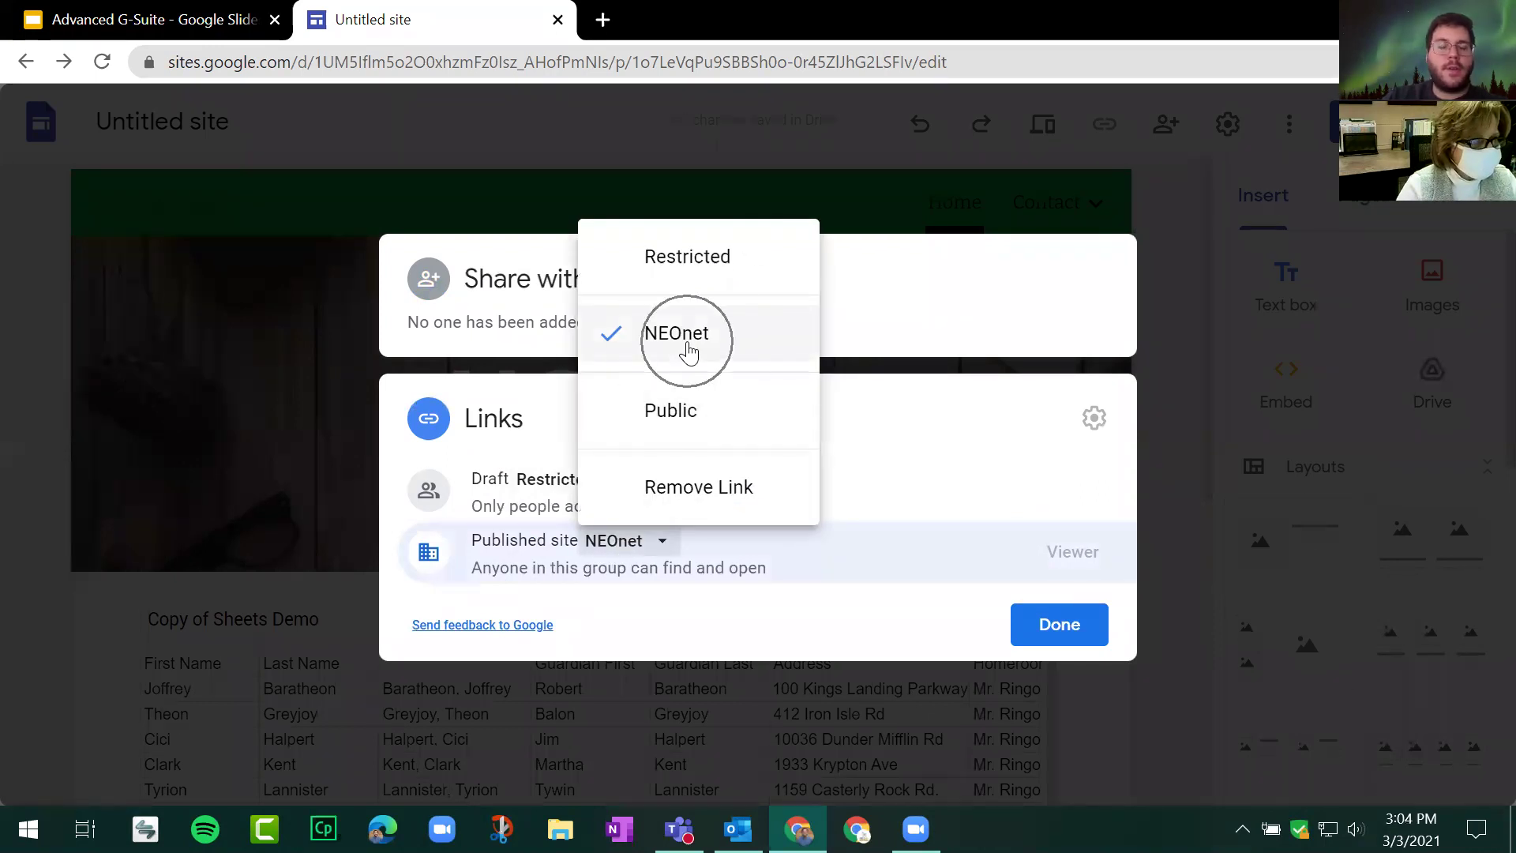
{"action": "left_click", "coordinate": [692, 437]}
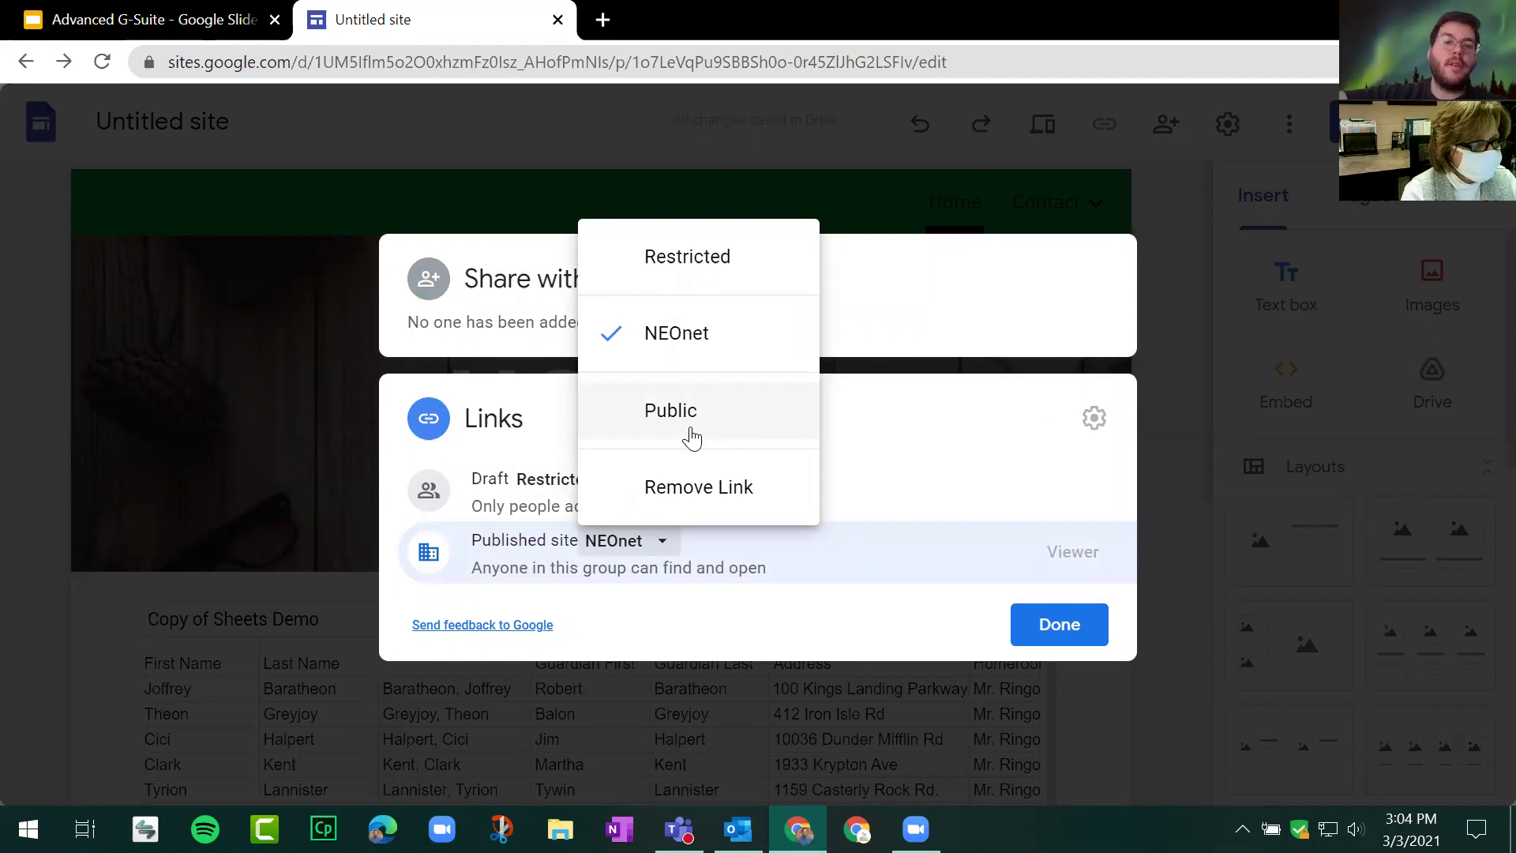
{"action": "left_click", "coordinate": [691, 437]}
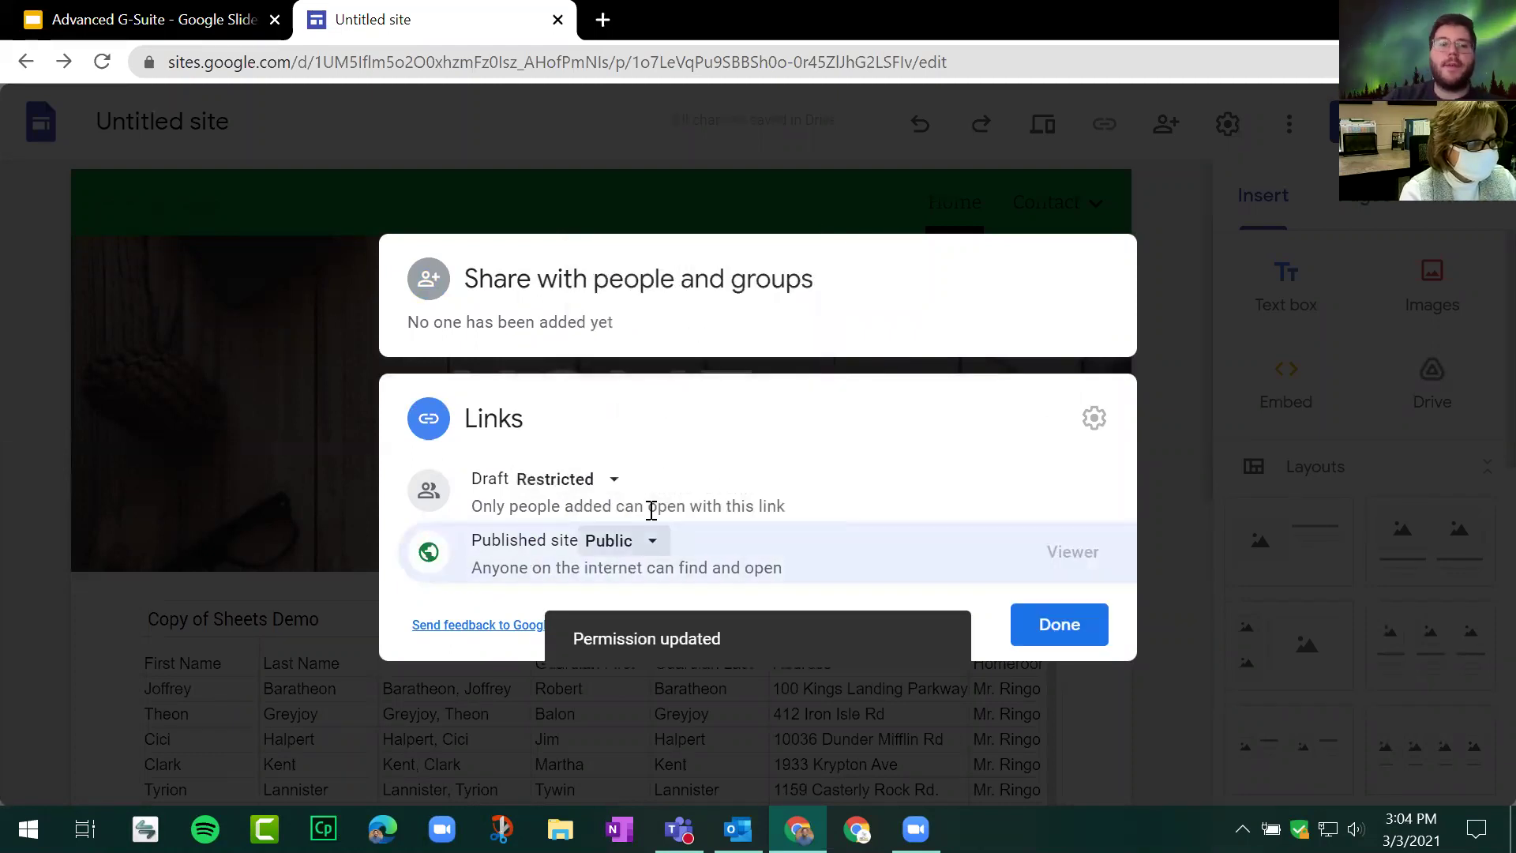
{"action": "left_click", "coordinate": [646, 545]}
{"action": "left_click", "coordinate": [689, 365]}
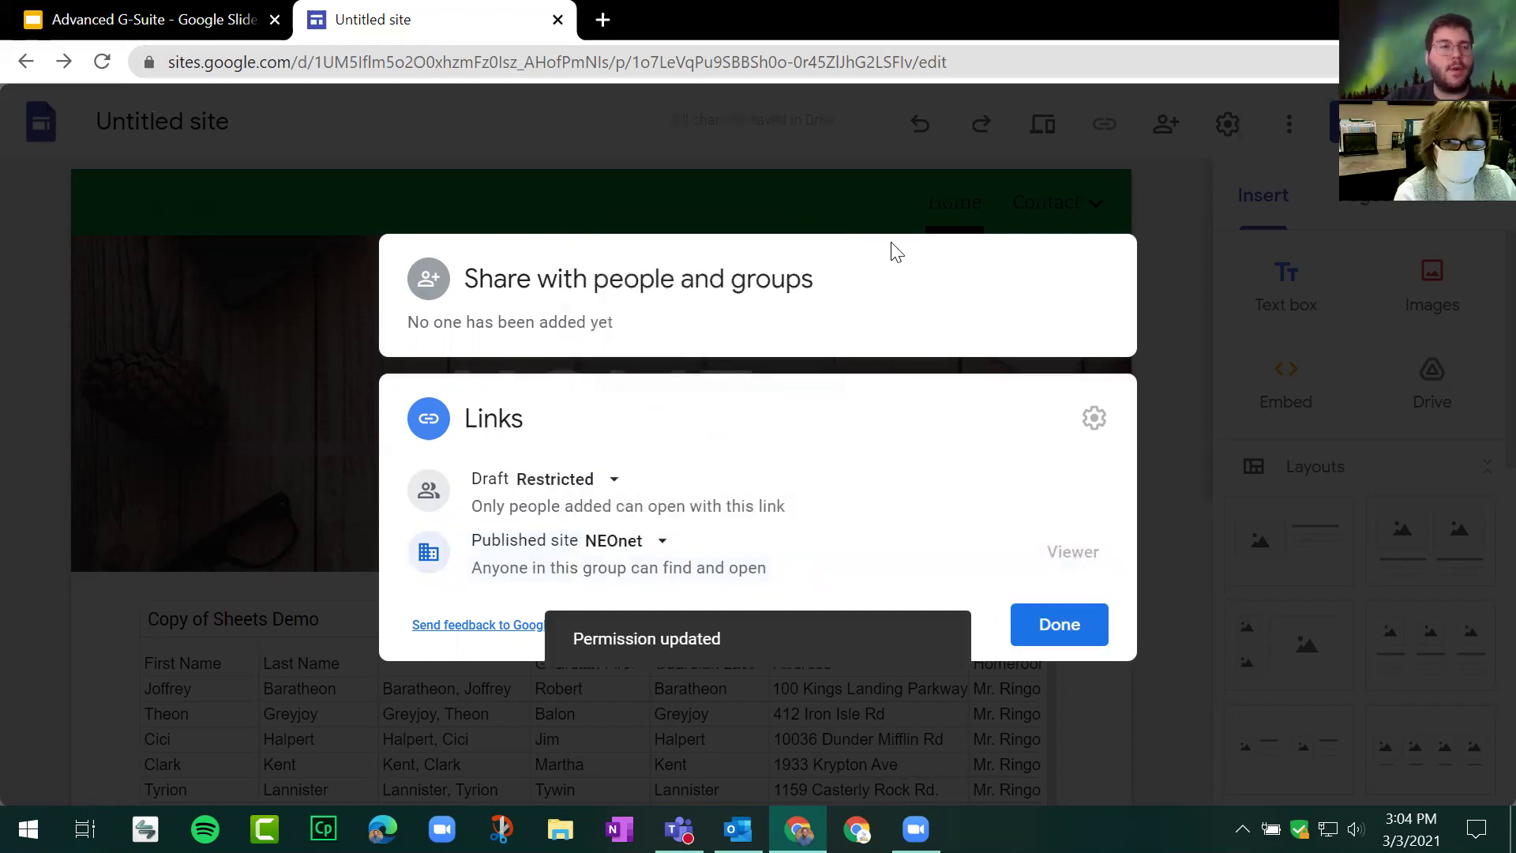
{"action": "left_click", "coordinate": [816, 322]}
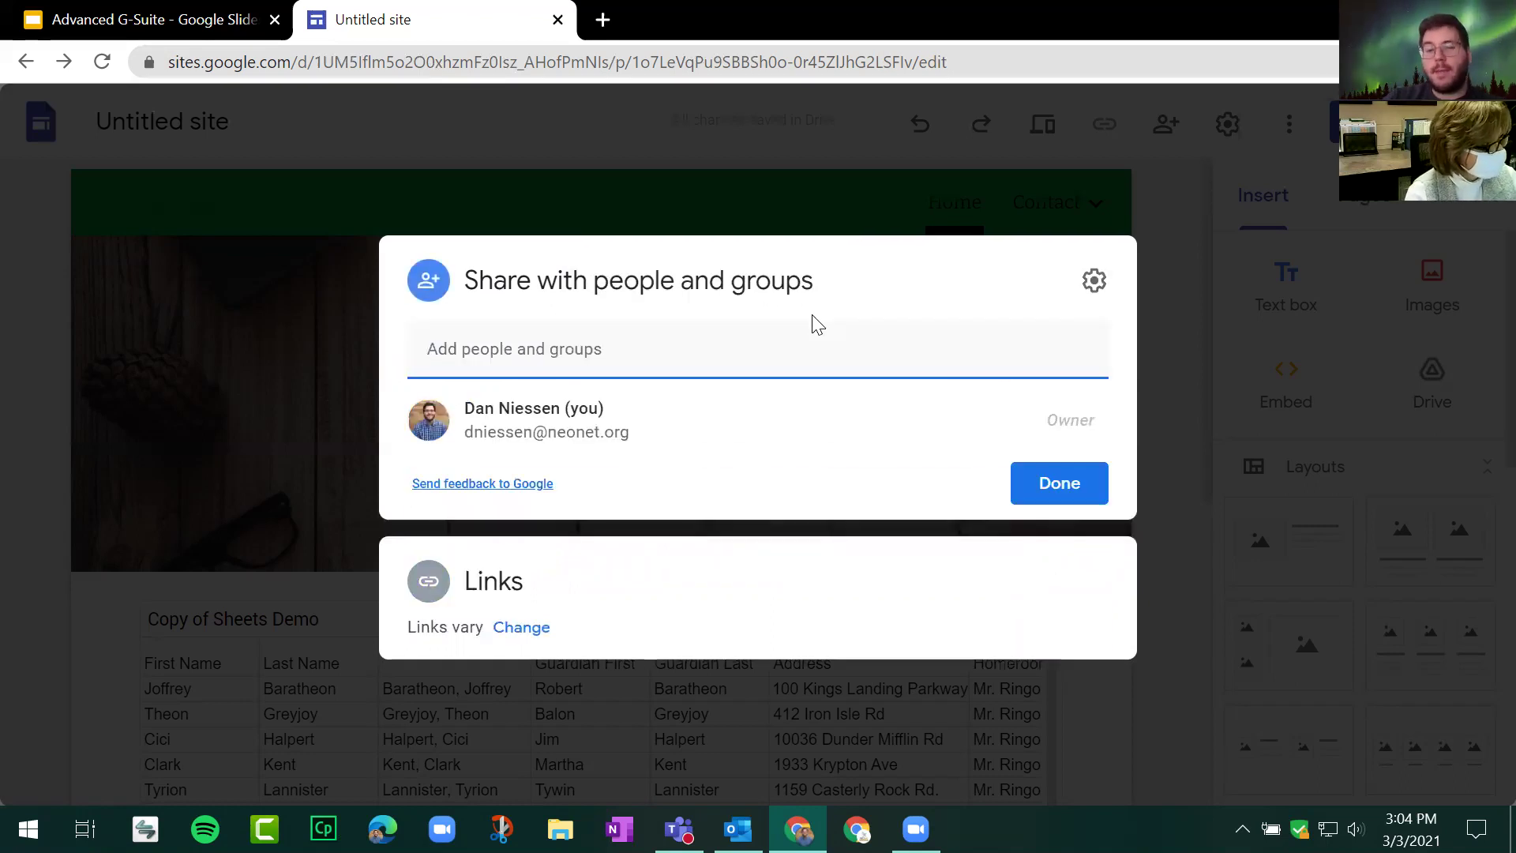
Step: Try sharing with a suggested contact as Published Viewer, then cancel and close sharing
{"action": "left_click", "coordinate": [660, 359]}
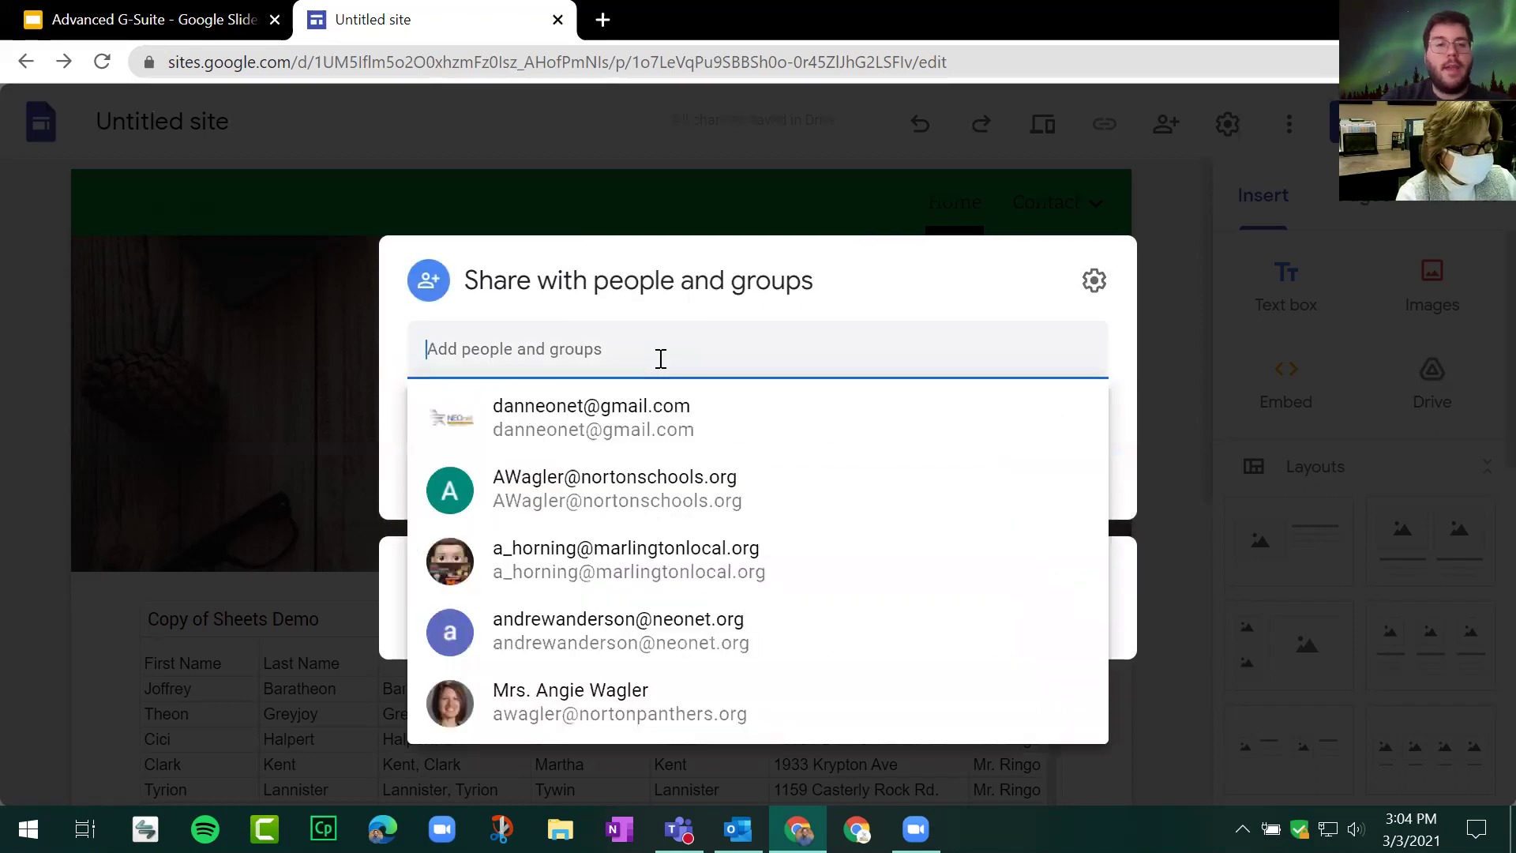
{"action": "left_click", "coordinate": [765, 403]}
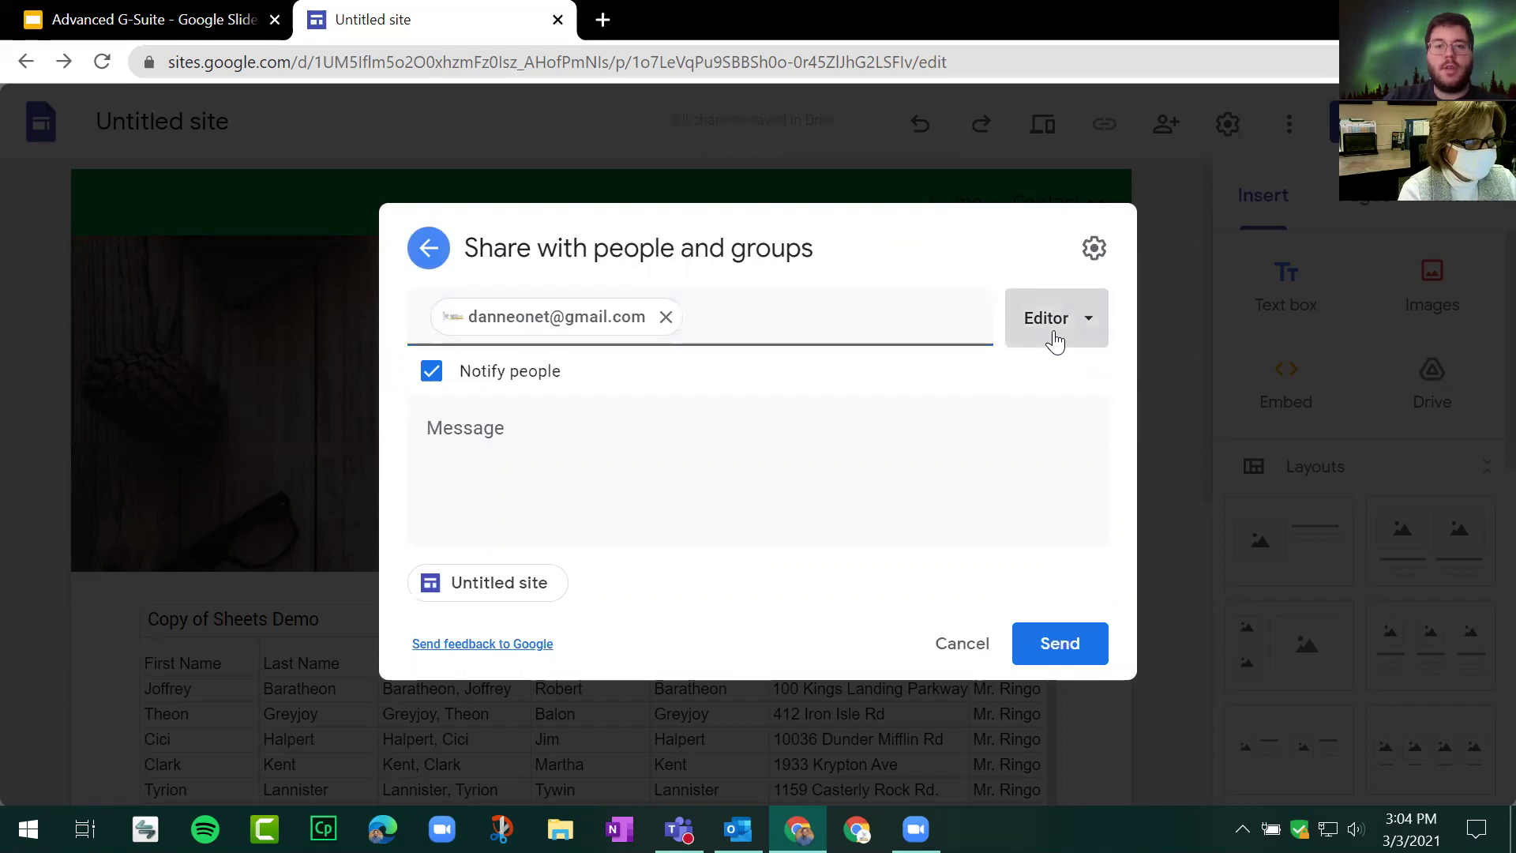
{"action": "left_click", "coordinate": [1056, 341]}
{"action": "left_click", "coordinate": [1076, 383]}
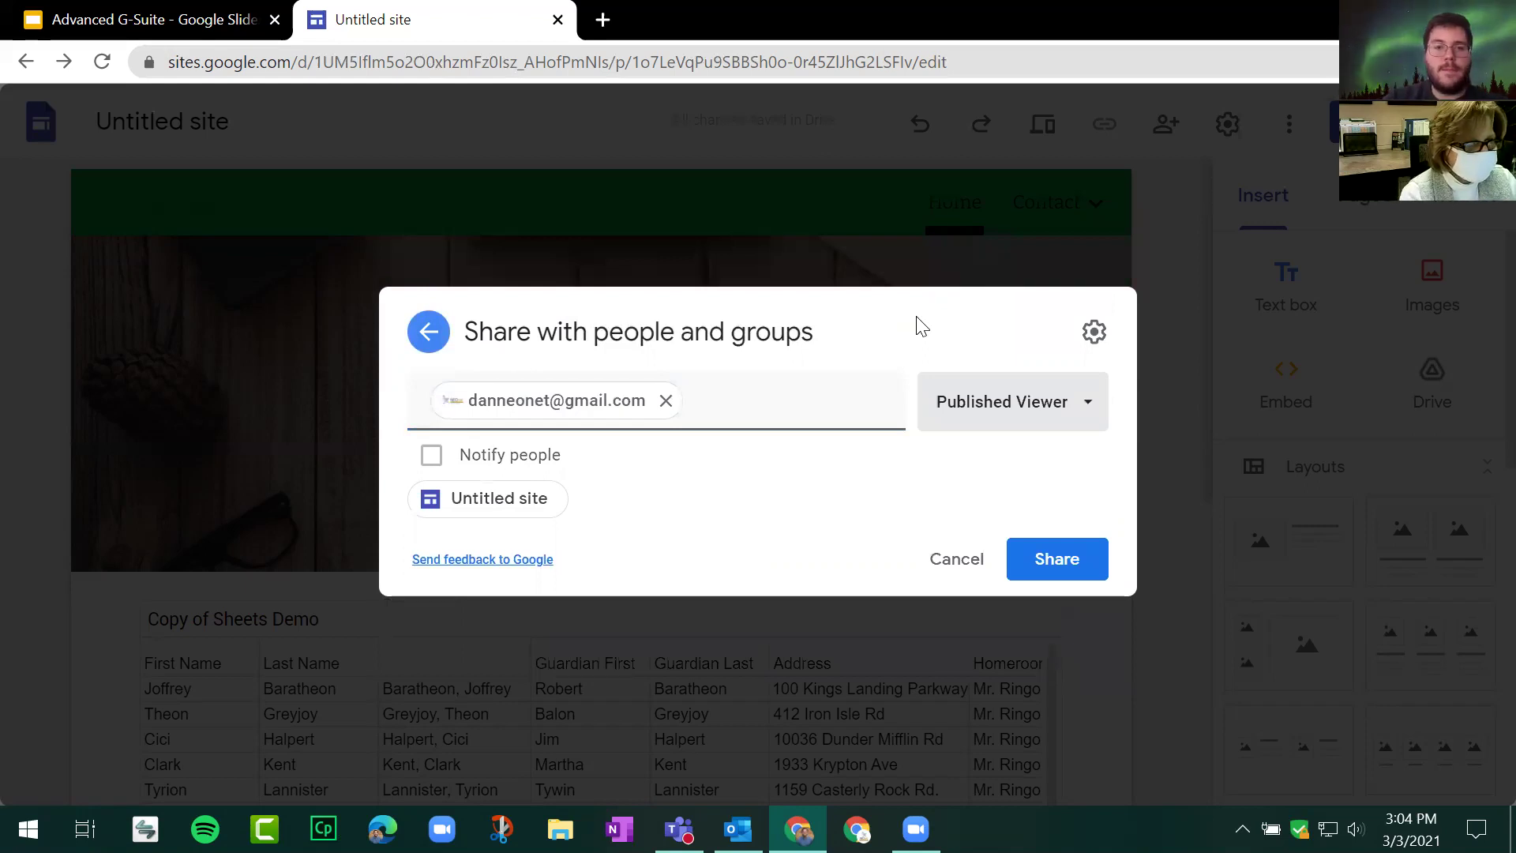
{"action": "left_click", "coordinate": [428, 335]}
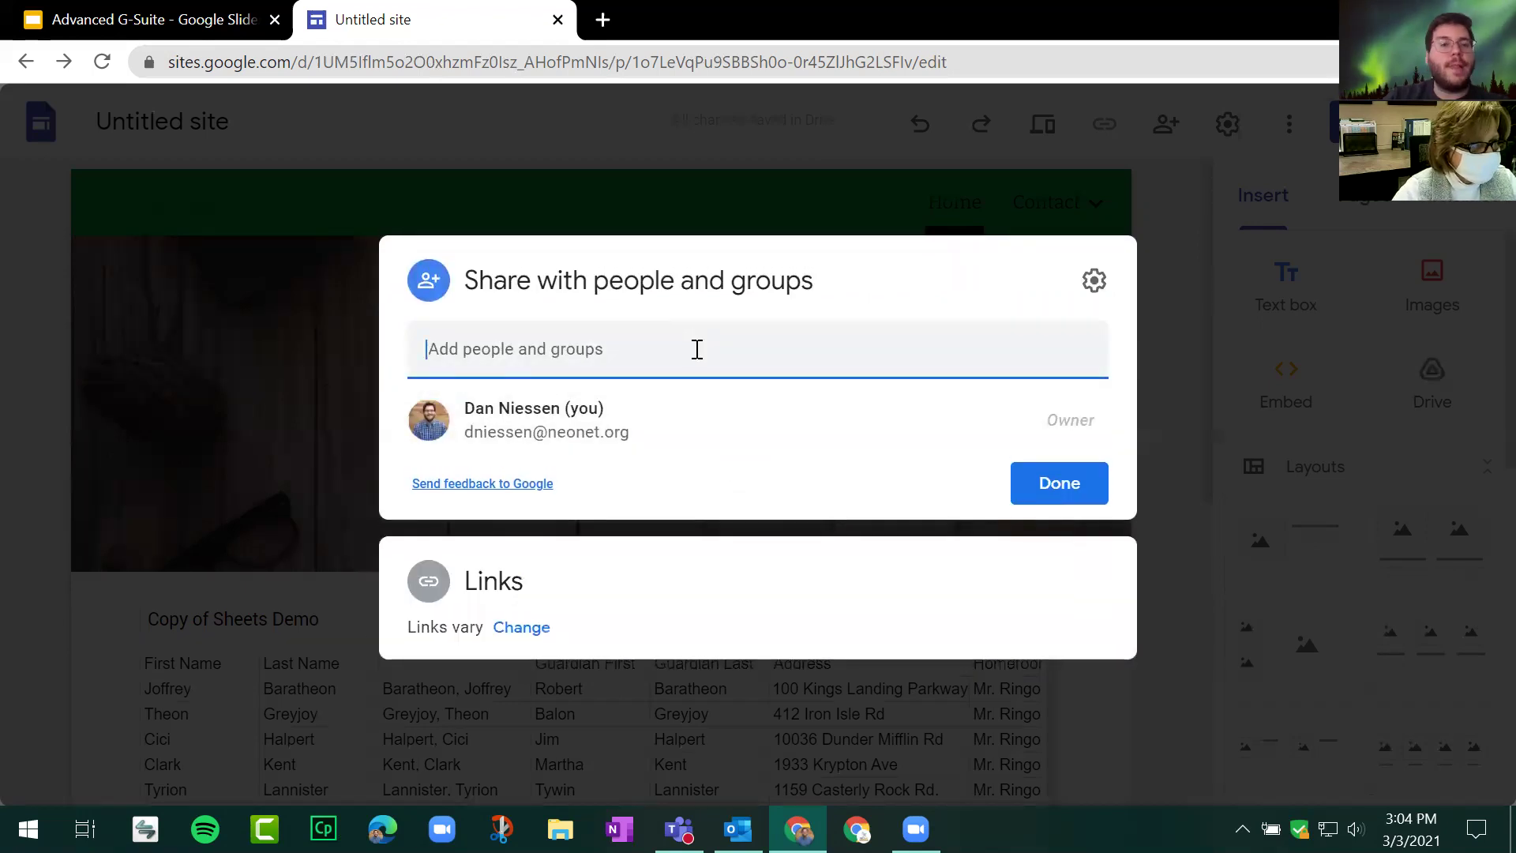
{"action": "left_click", "coordinate": [698, 349]}
{"action": "left_click", "coordinate": [888, 418]}
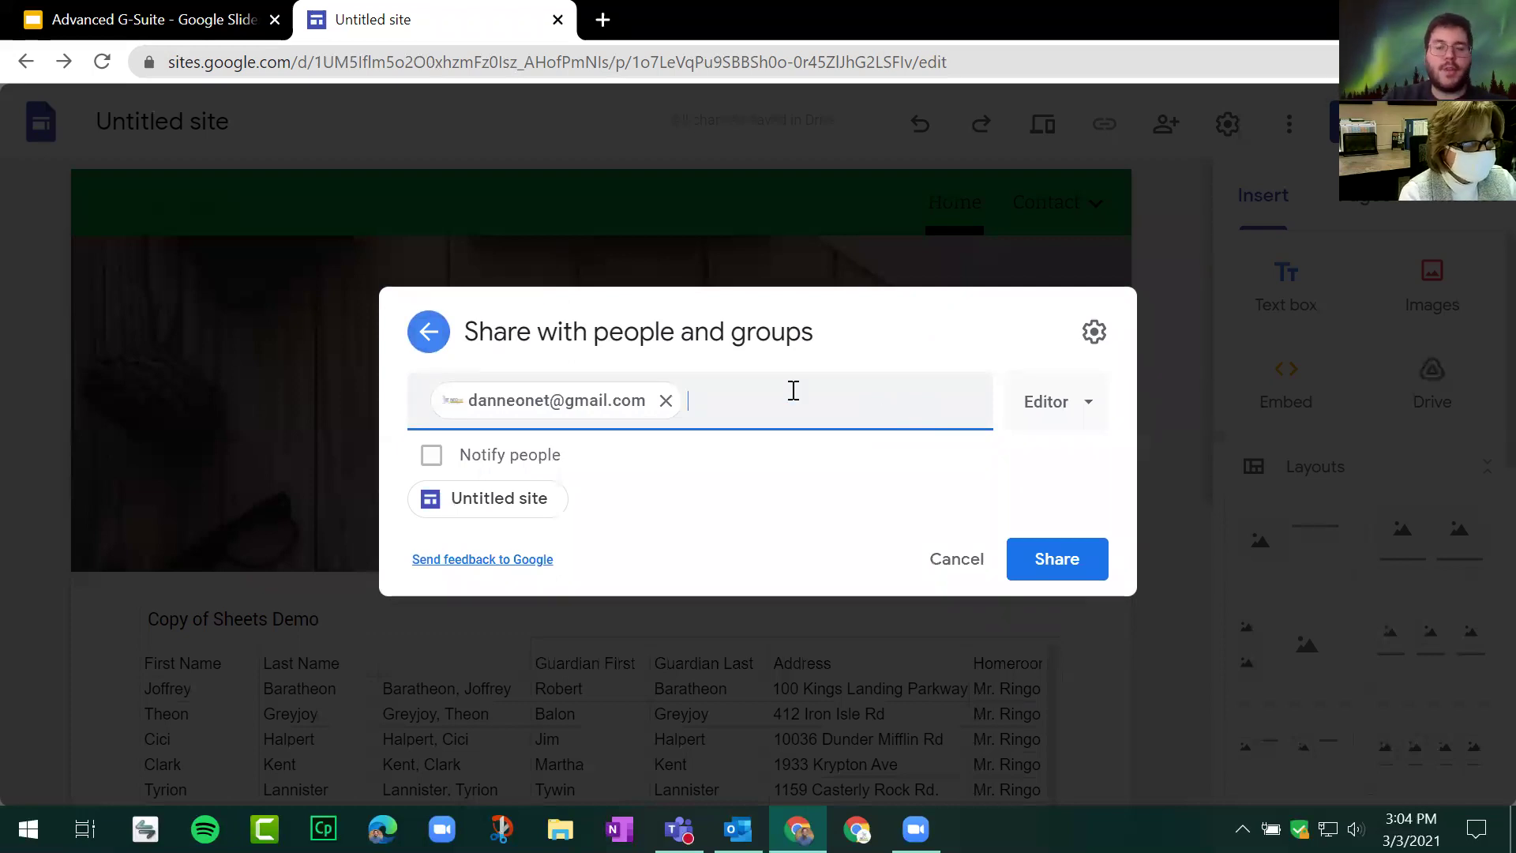
{"action": "left_click", "coordinate": [1054, 412]}
{"action": "left_click", "coordinate": [1065, 530]}
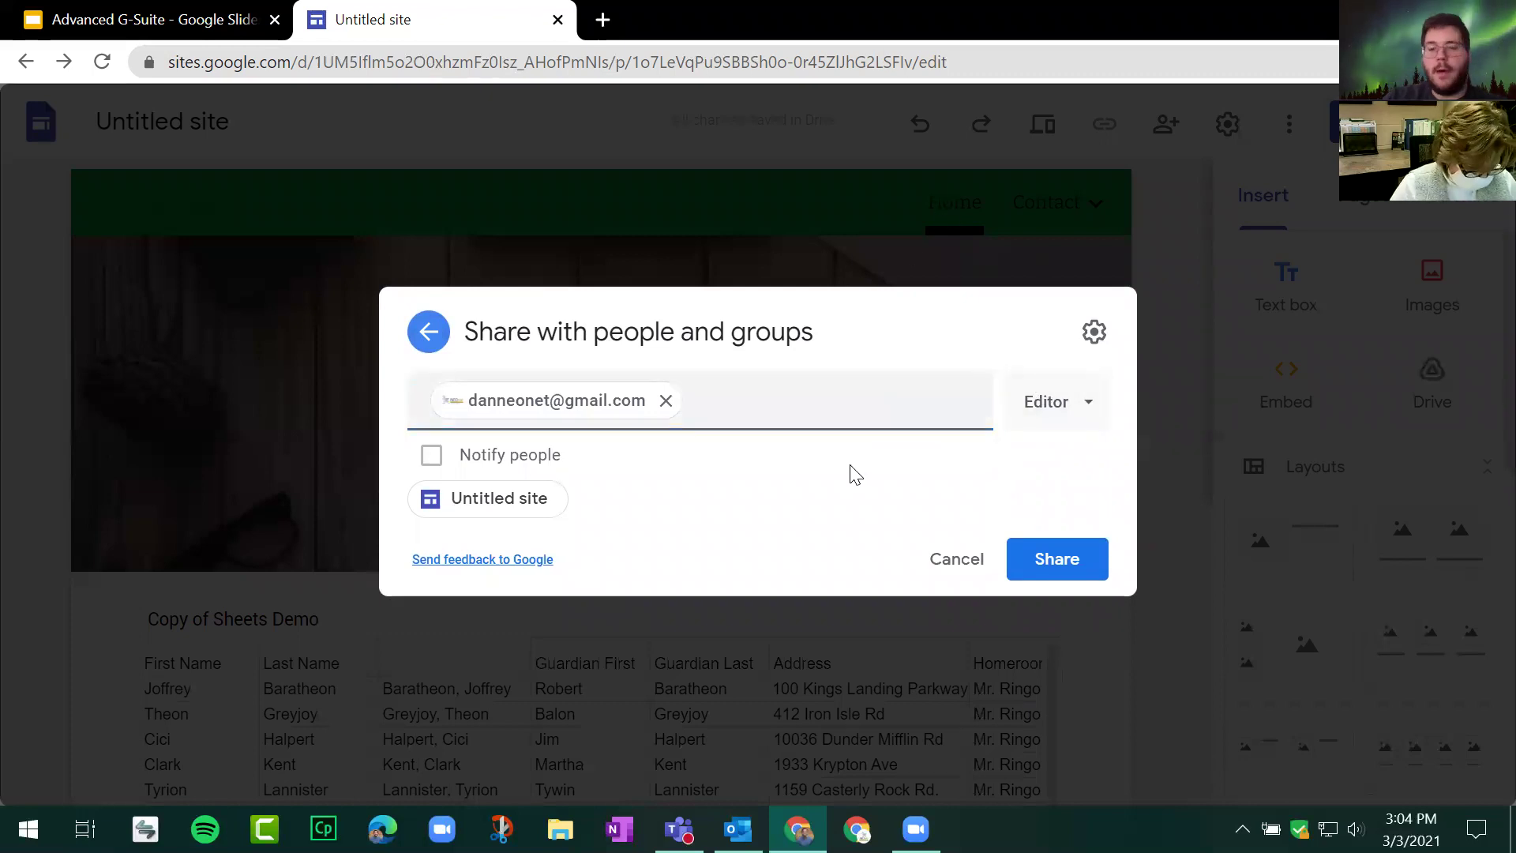
{"action": "left_click", "coordinate": [958, 567]}
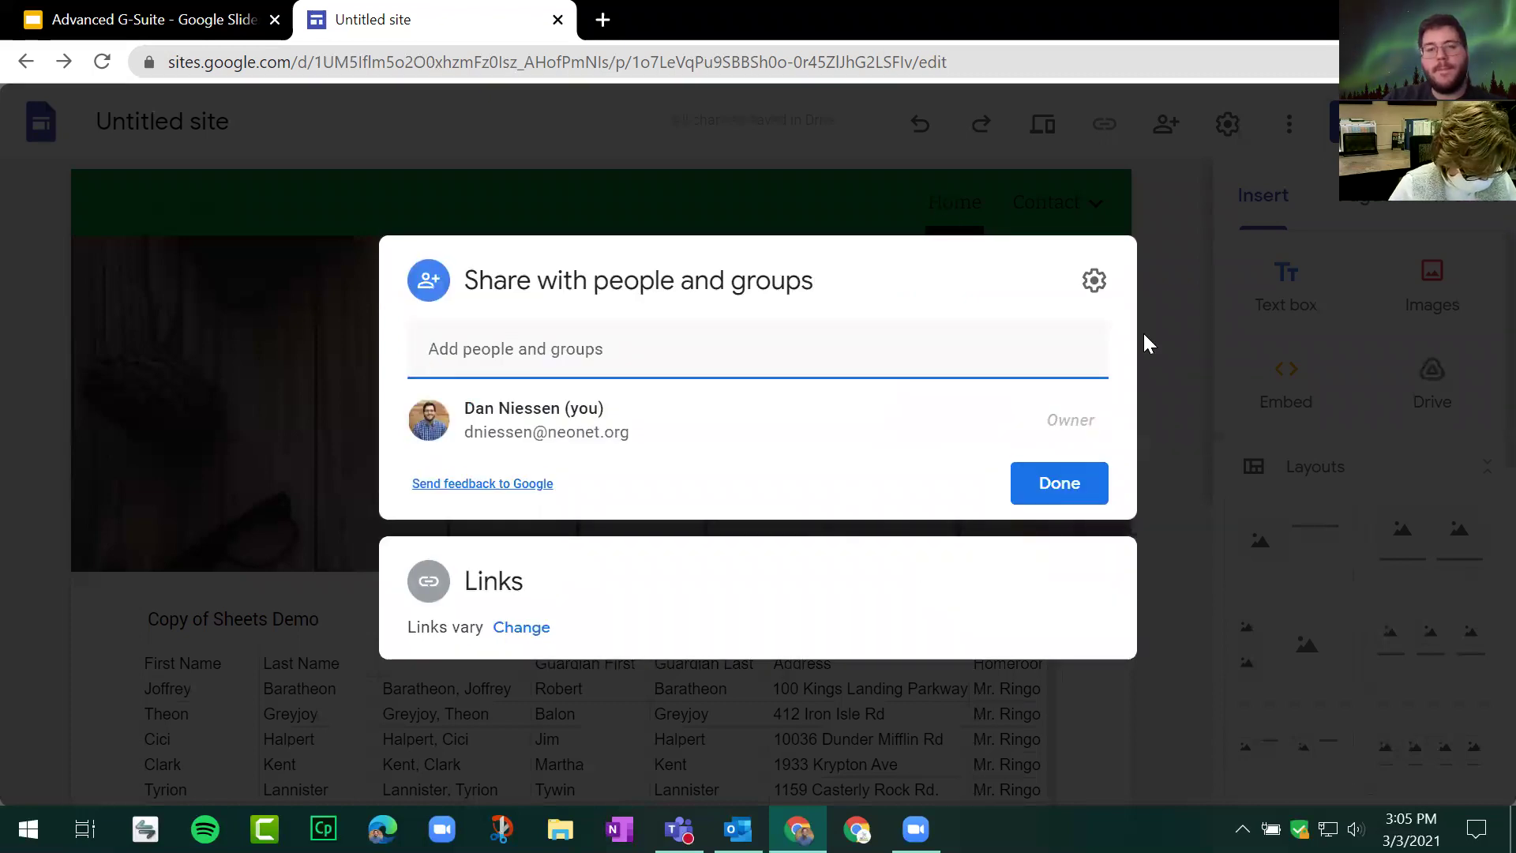
{"action": "left_click", "coordinate": [1074, 490]}
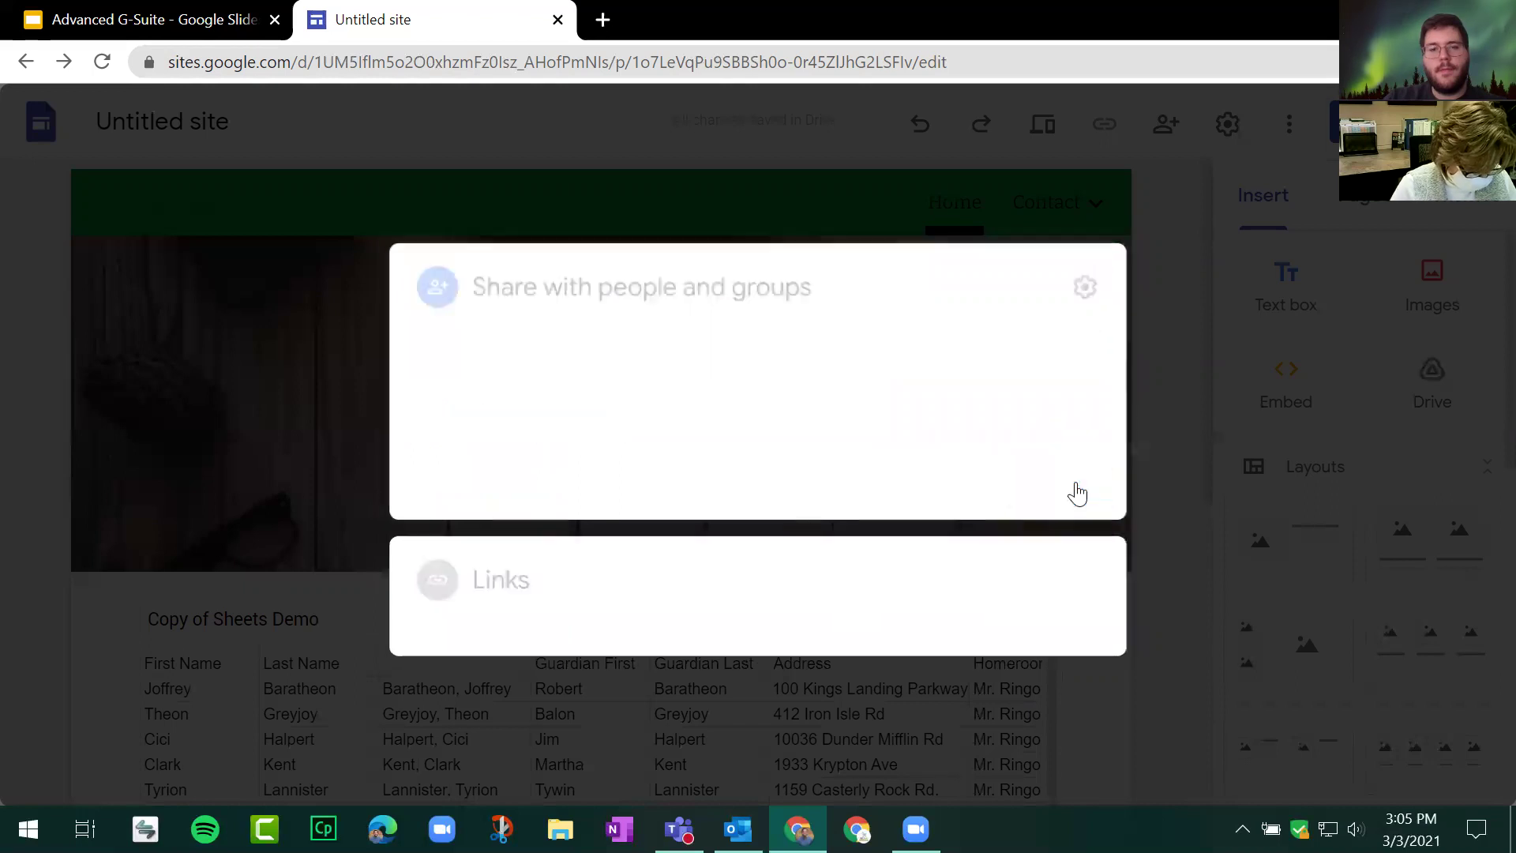
Step: Set the published site's link access to Public and return to the Publish dialog
{"action": "left_click", "coordinate": [673, 515]}
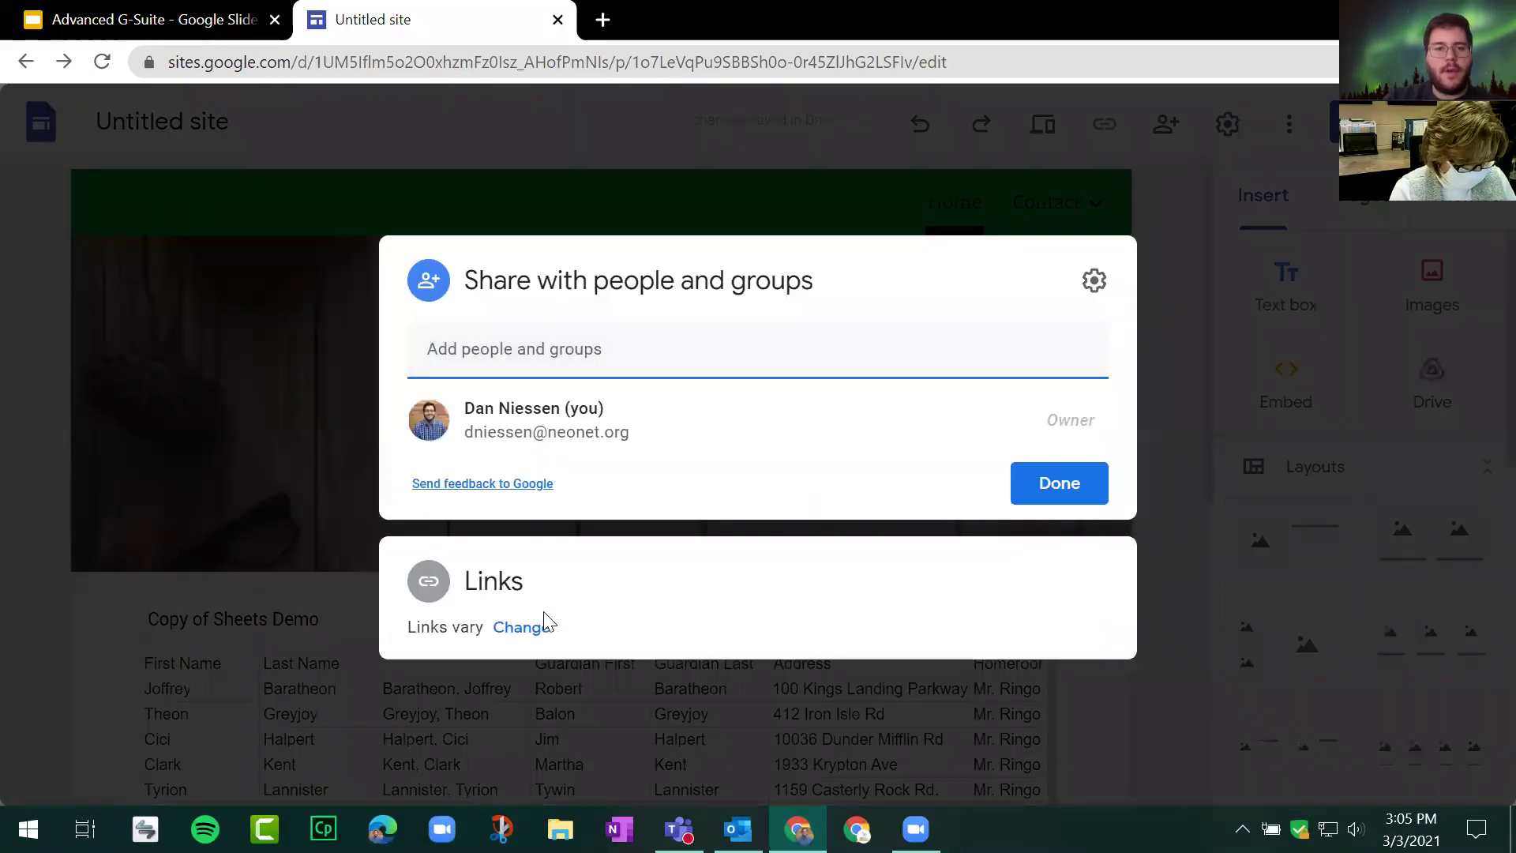
{"action": "left_click", "coordinate": [526, 625]}
{"action": "left_click", "coordinate": [663, 540]}
{"action": "left_click", "coordinate": [695, 411]}
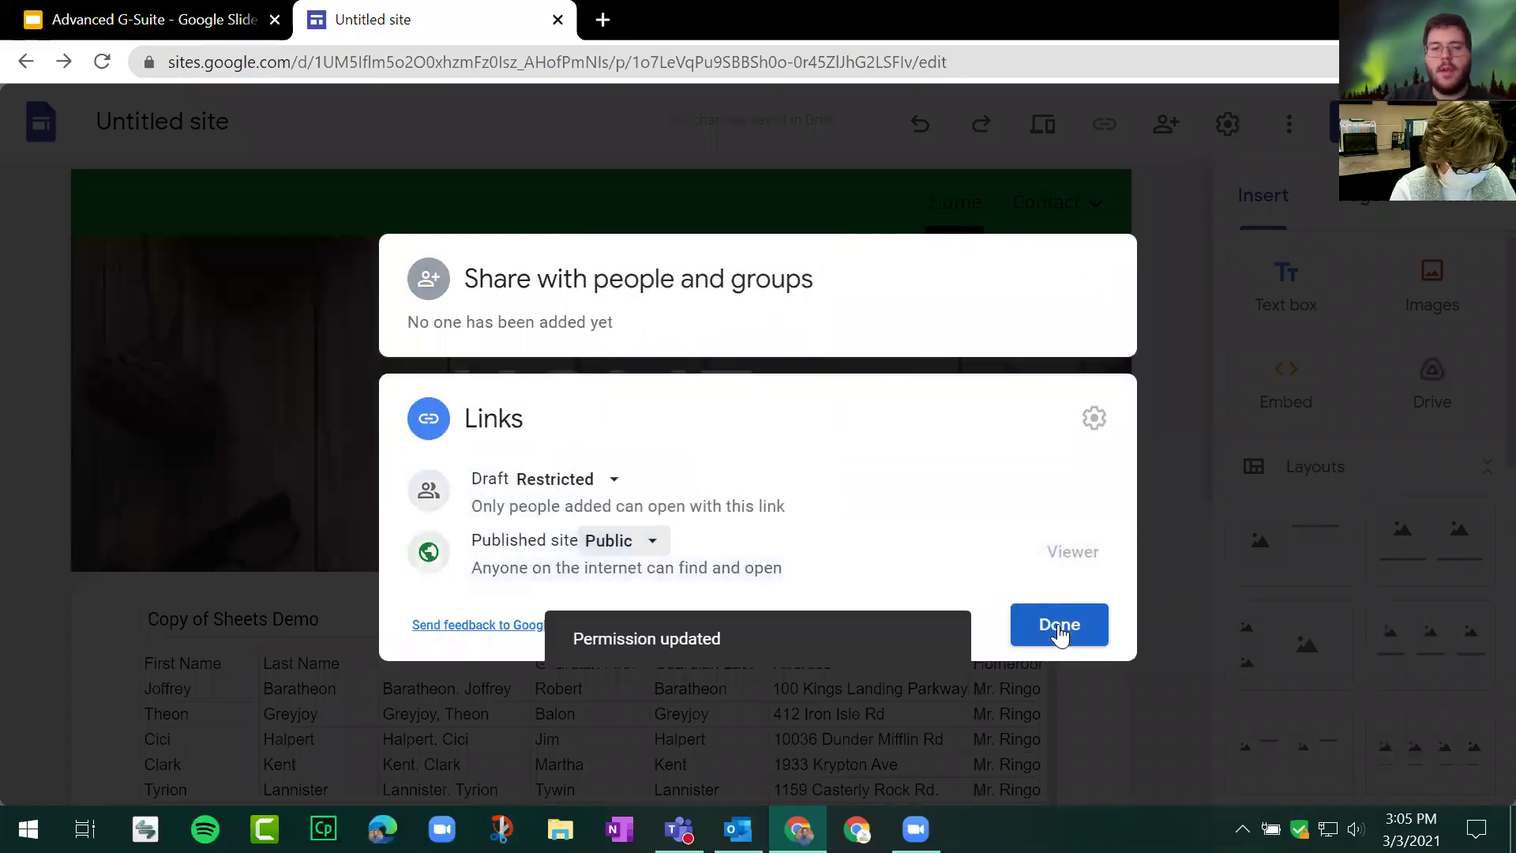
{"action": "left_click", "coordinate": [1058, 630]}
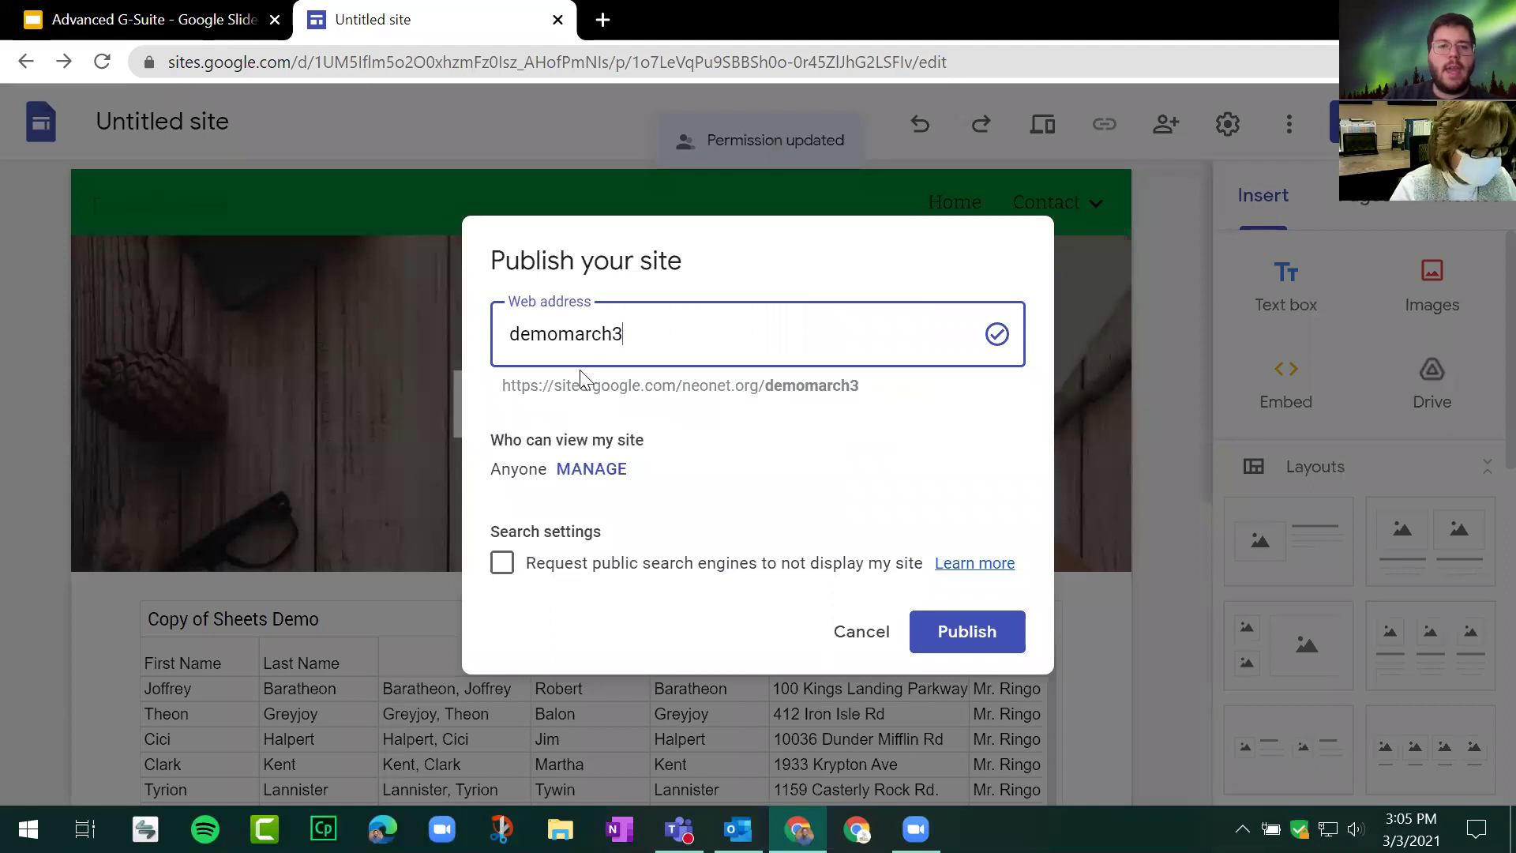
Step: Tick 'Request public search engines to not display my site' and publish at demomarch3
{"action": "double_click", "coordinate": [592, 332]}
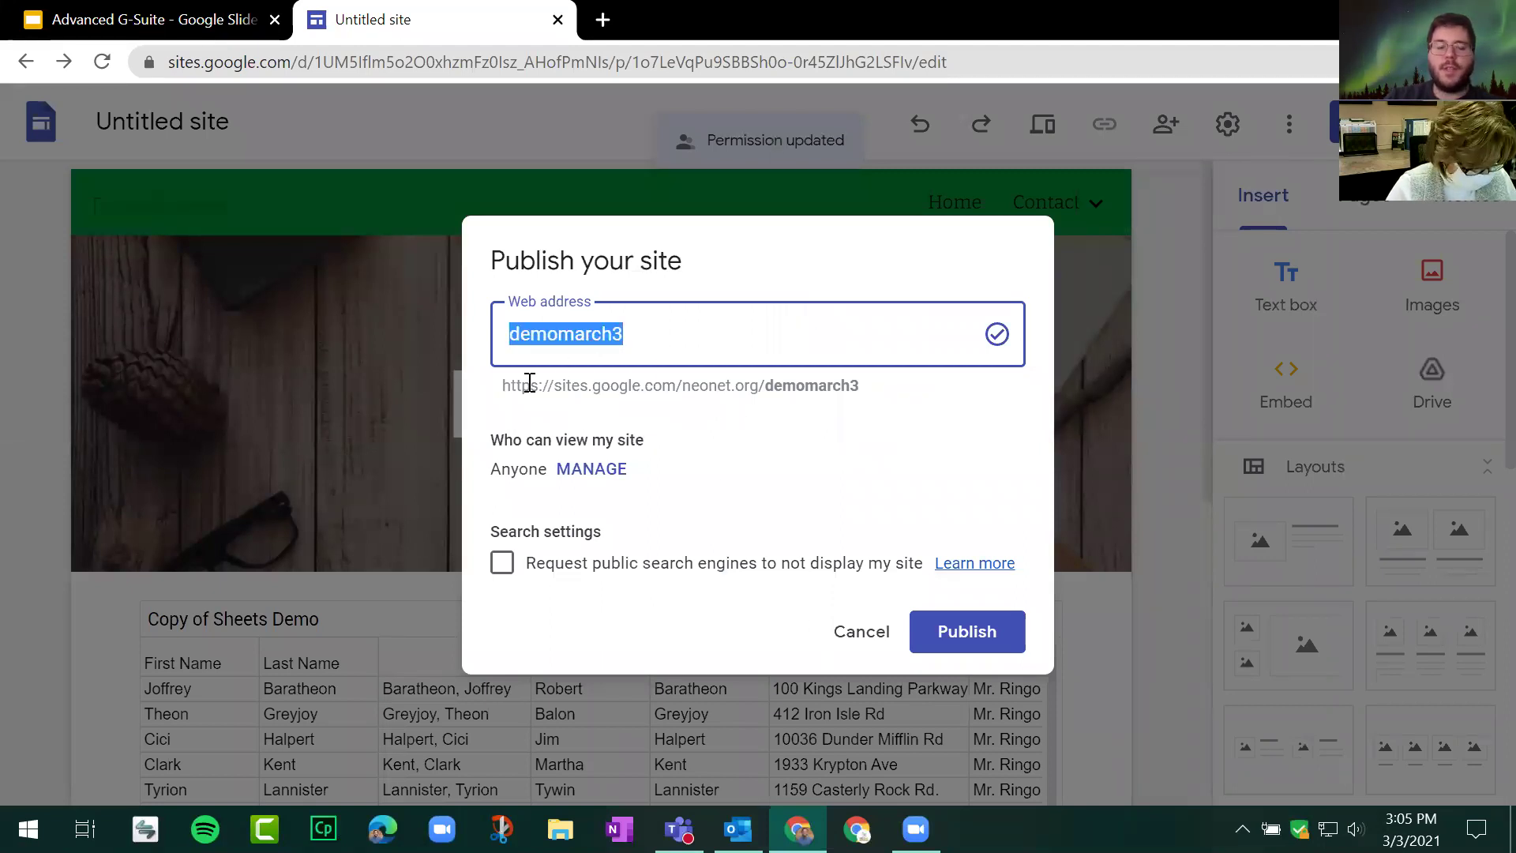
{"action": "double_click", "coordinate": [539, 440]}
{"action": "left_click_drag", "start_coordinate": [687, 454], "coordinate": [736, 500]}
{"action": "left_click", "coordinate": [732, 491]}
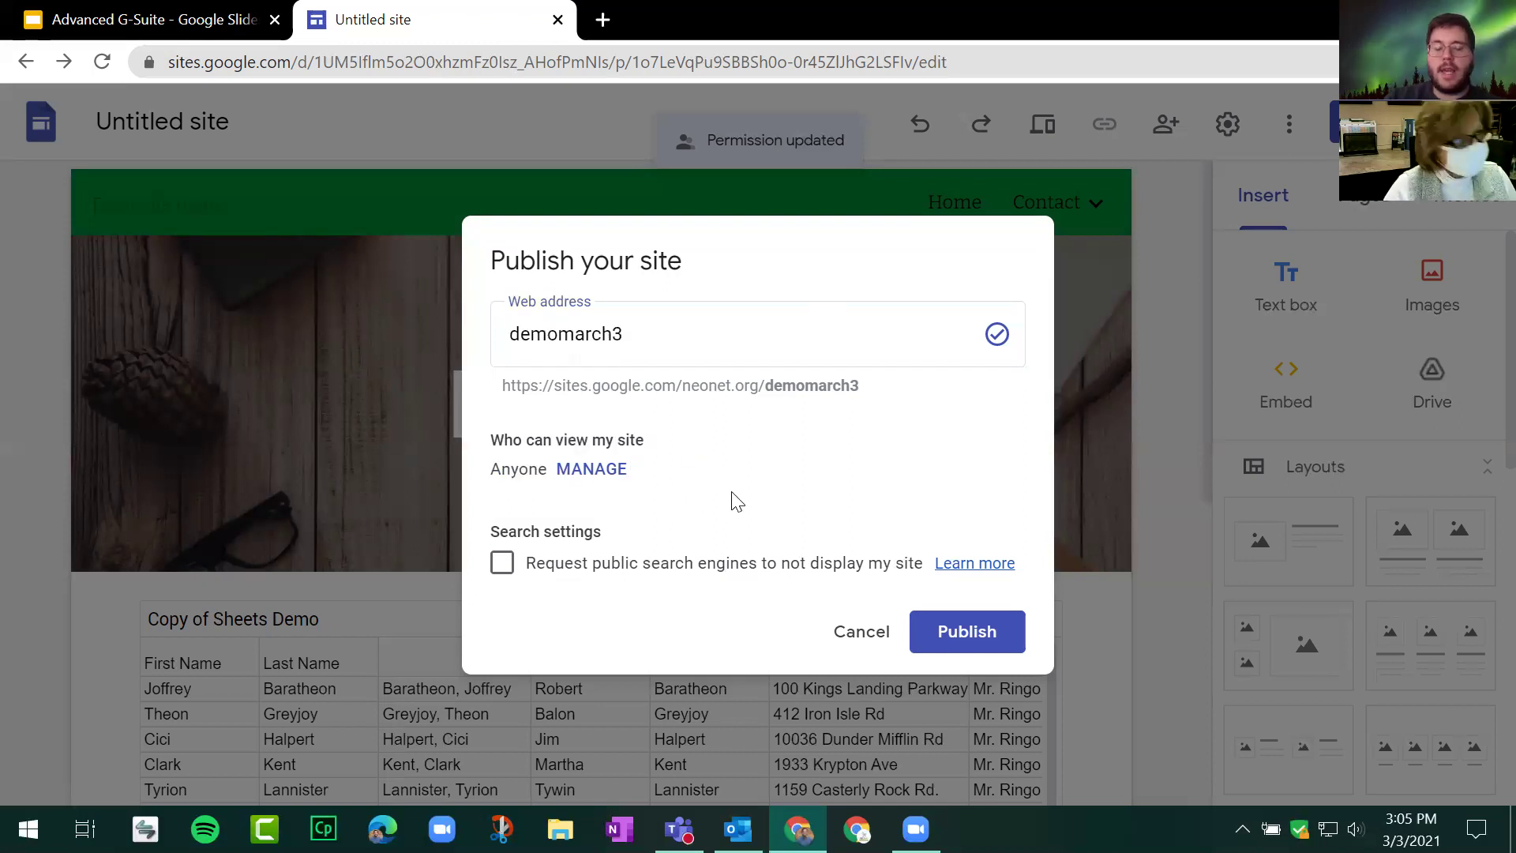
{"action": "left_click_drag", "start_coordinate": [518, 531], "coordinate": [622, 541]}
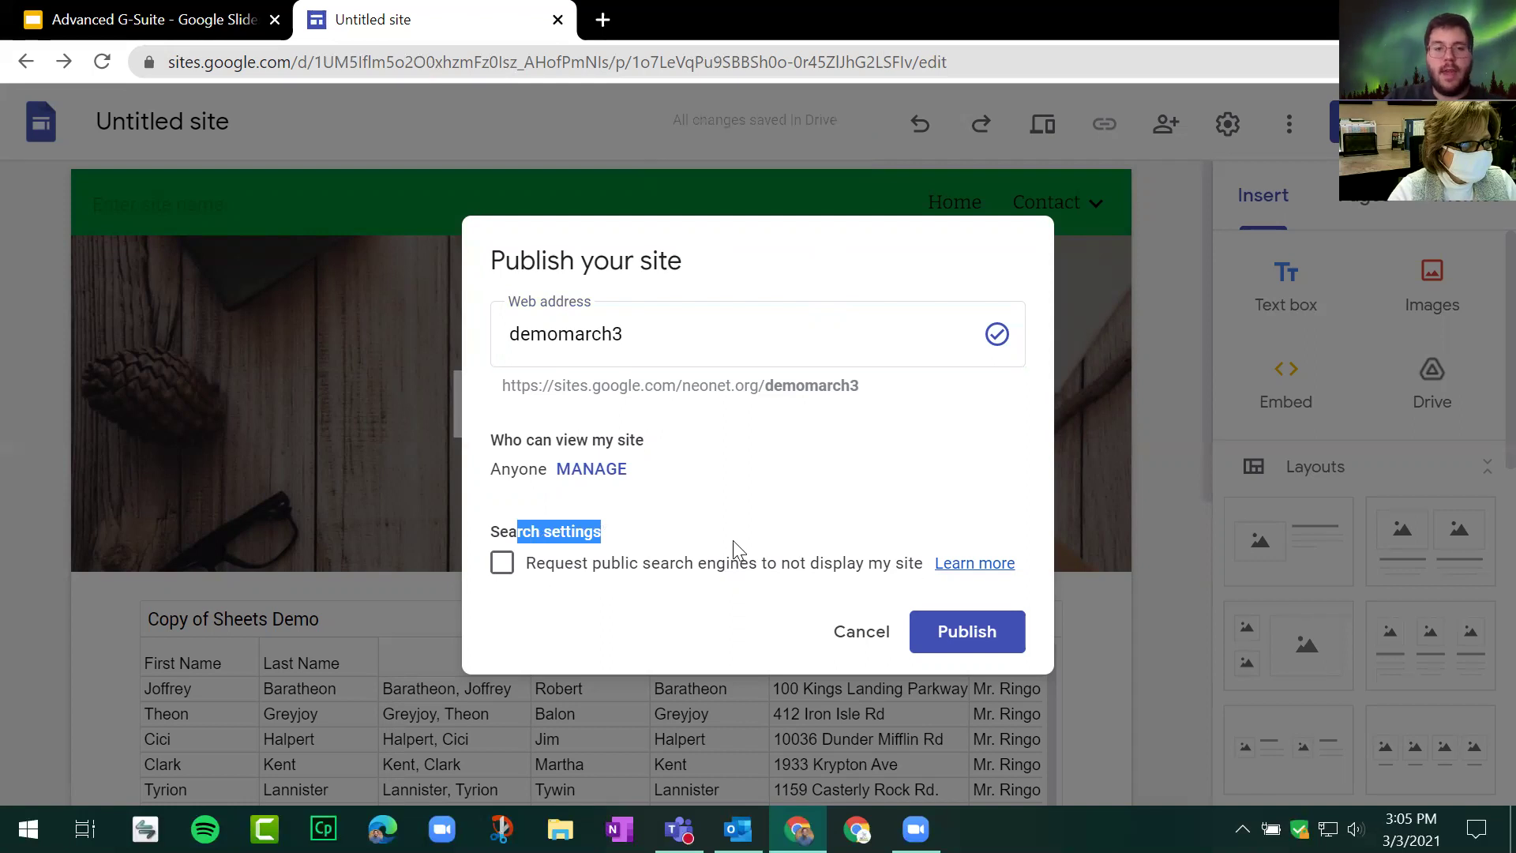
{"action": "left_click", "coordinate": [507, 574]}
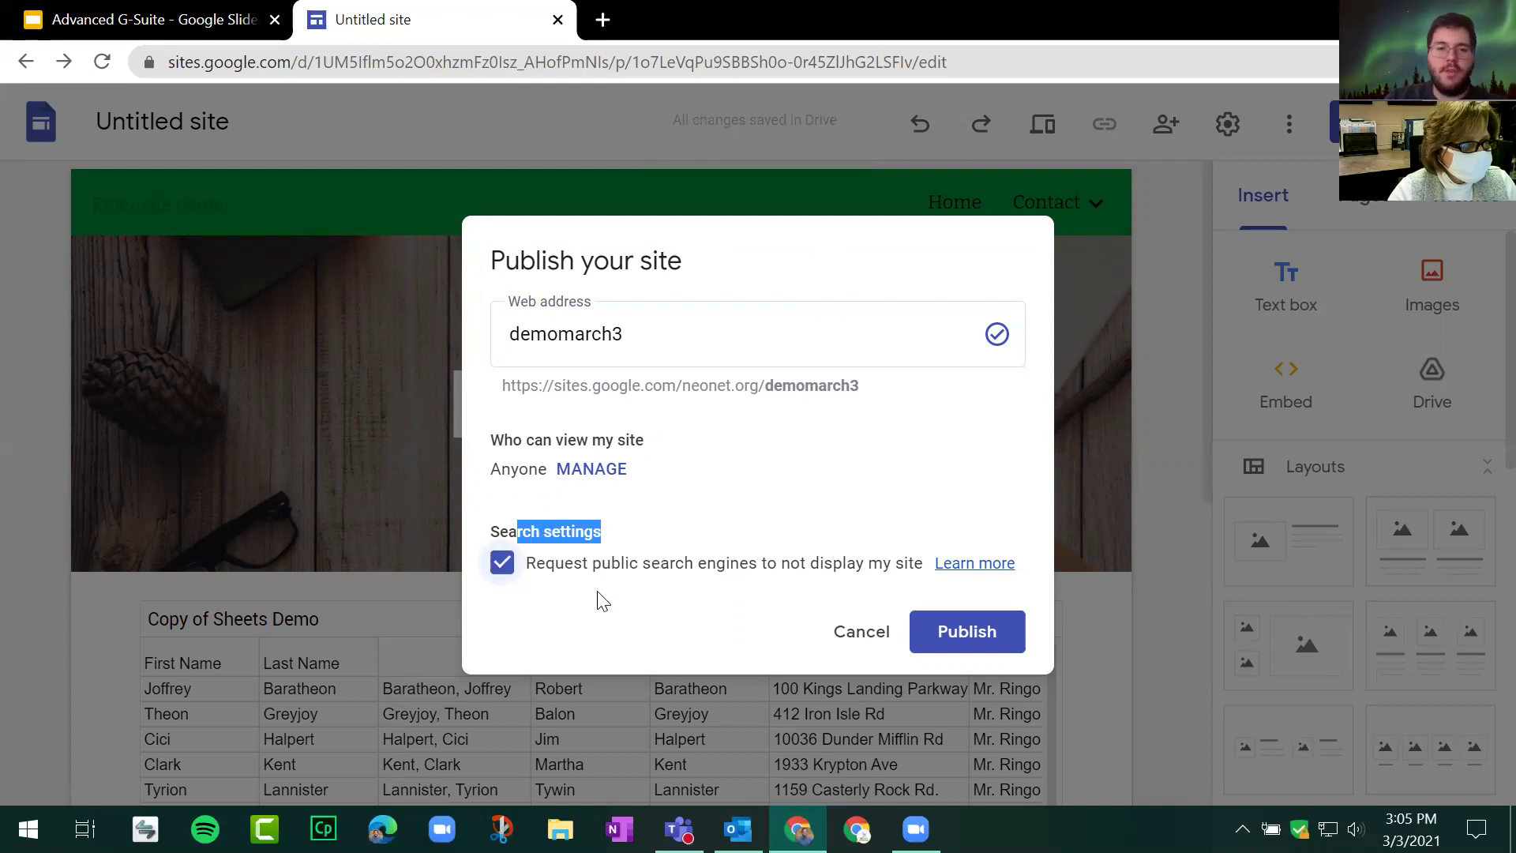
{"action": "left_click", "coordinate": [980, 621]}
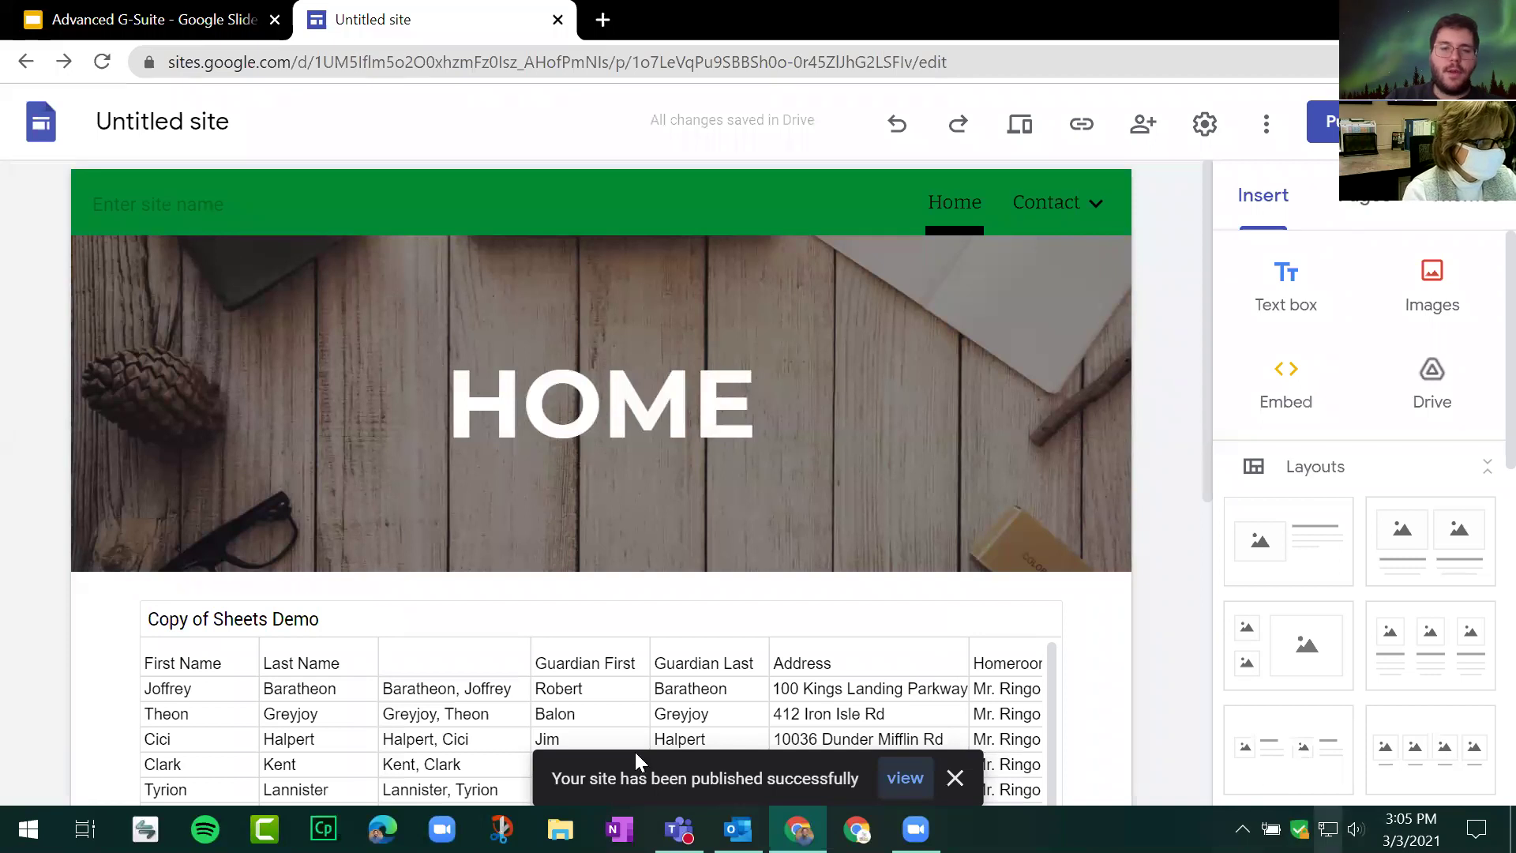
Step: Open the Publish dropdown menu with View published site and Unpublish options
{"action": "mouse_move", "coordinate": [933, 503]}
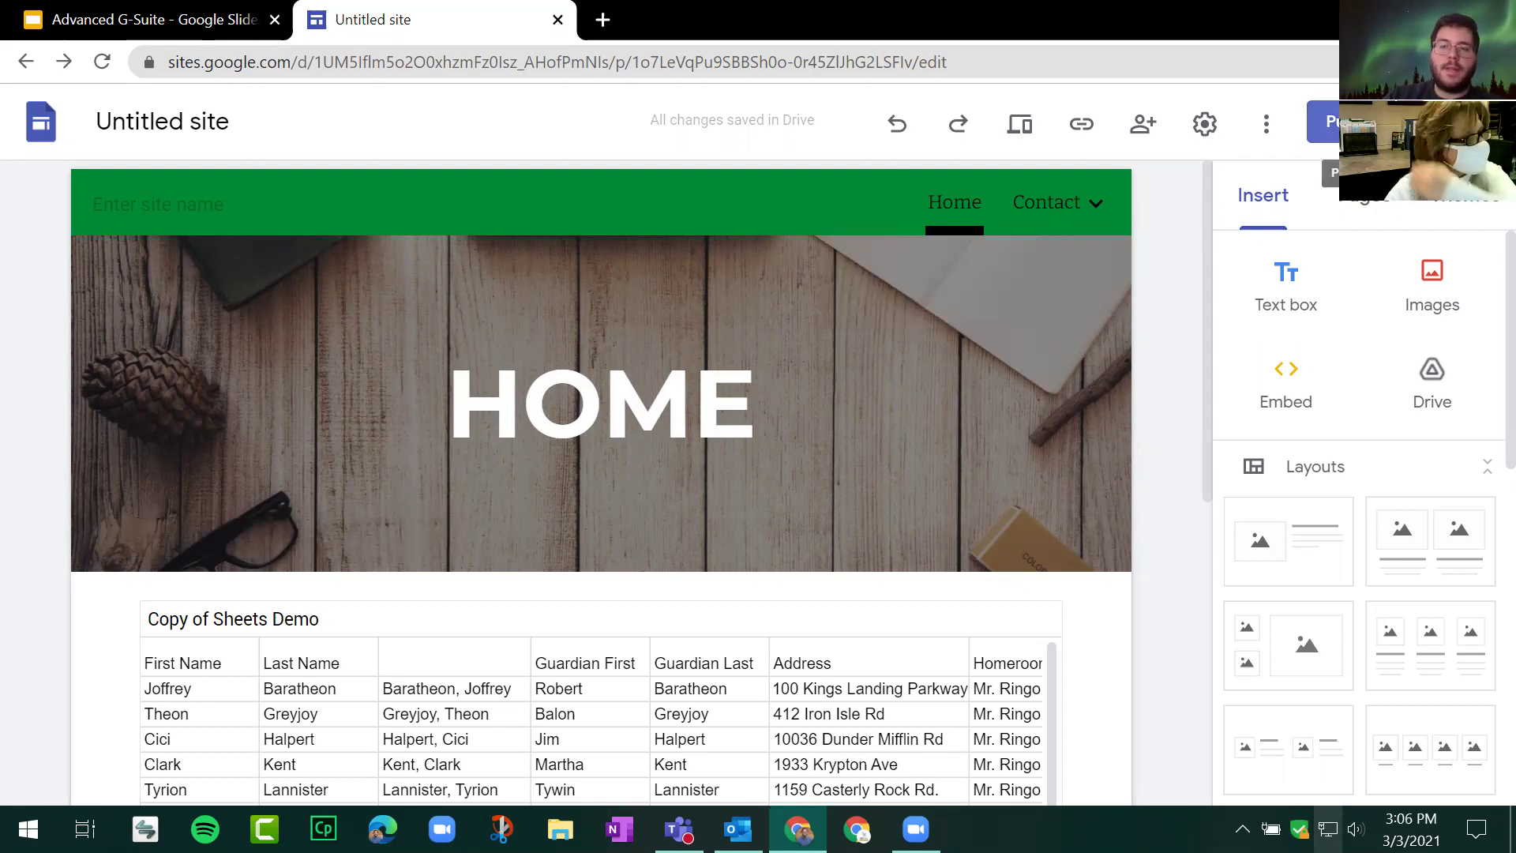
{"action": "left_click", "coordinate": [1409, 123]}
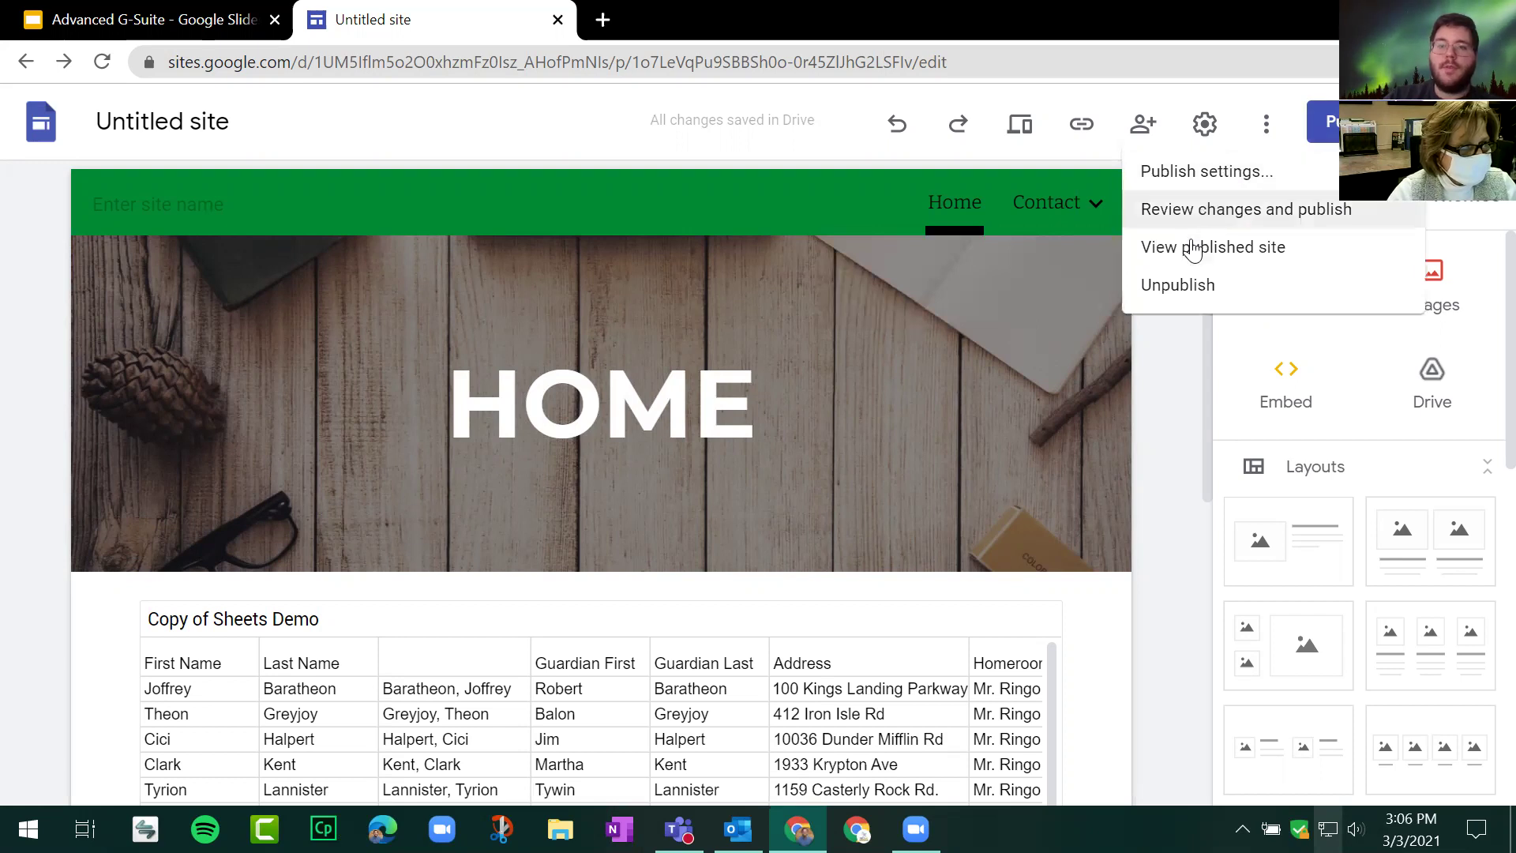
Step: View the published site at sites.google.com/neonet.org/demomarch3/home in a new tab
{"action": "left_click", "coordinate": [1262, 248]}
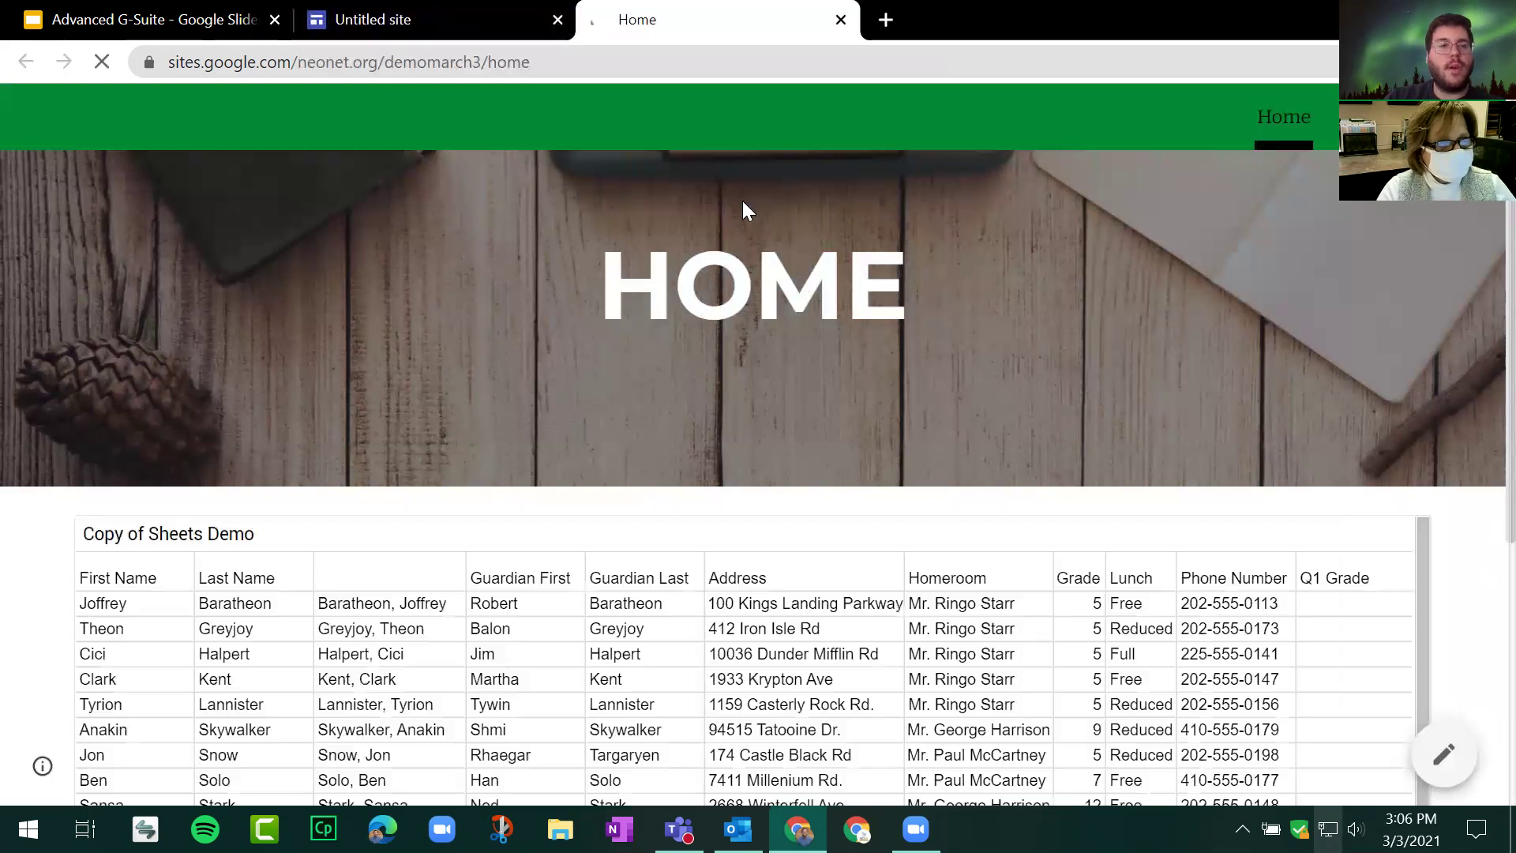
{"action": "left_click", "coordinate": [402, 53]}
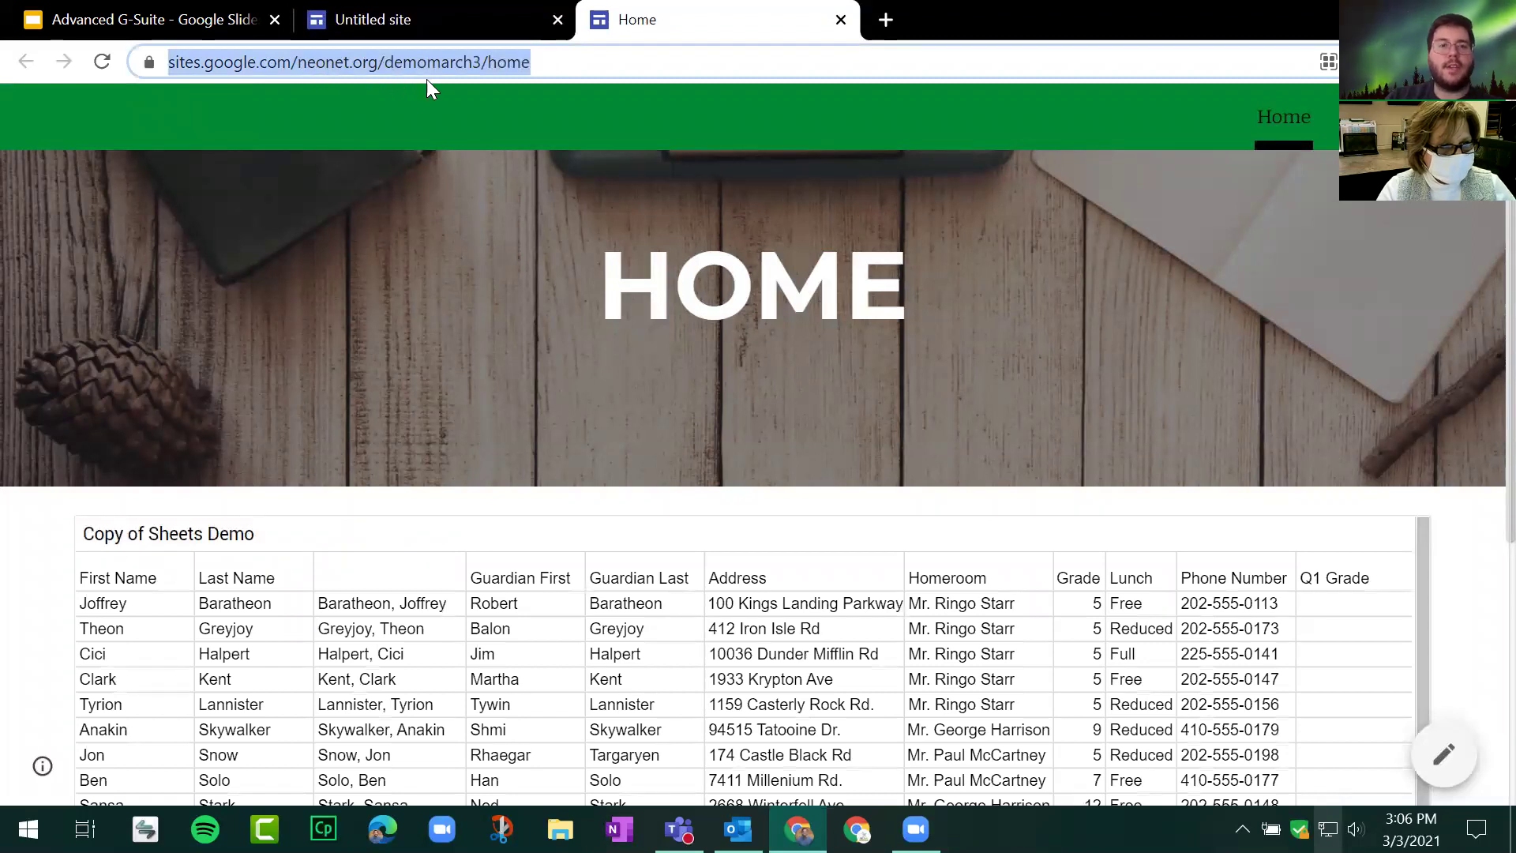
{"action": "left_click", "coordinate": [492, 233]}
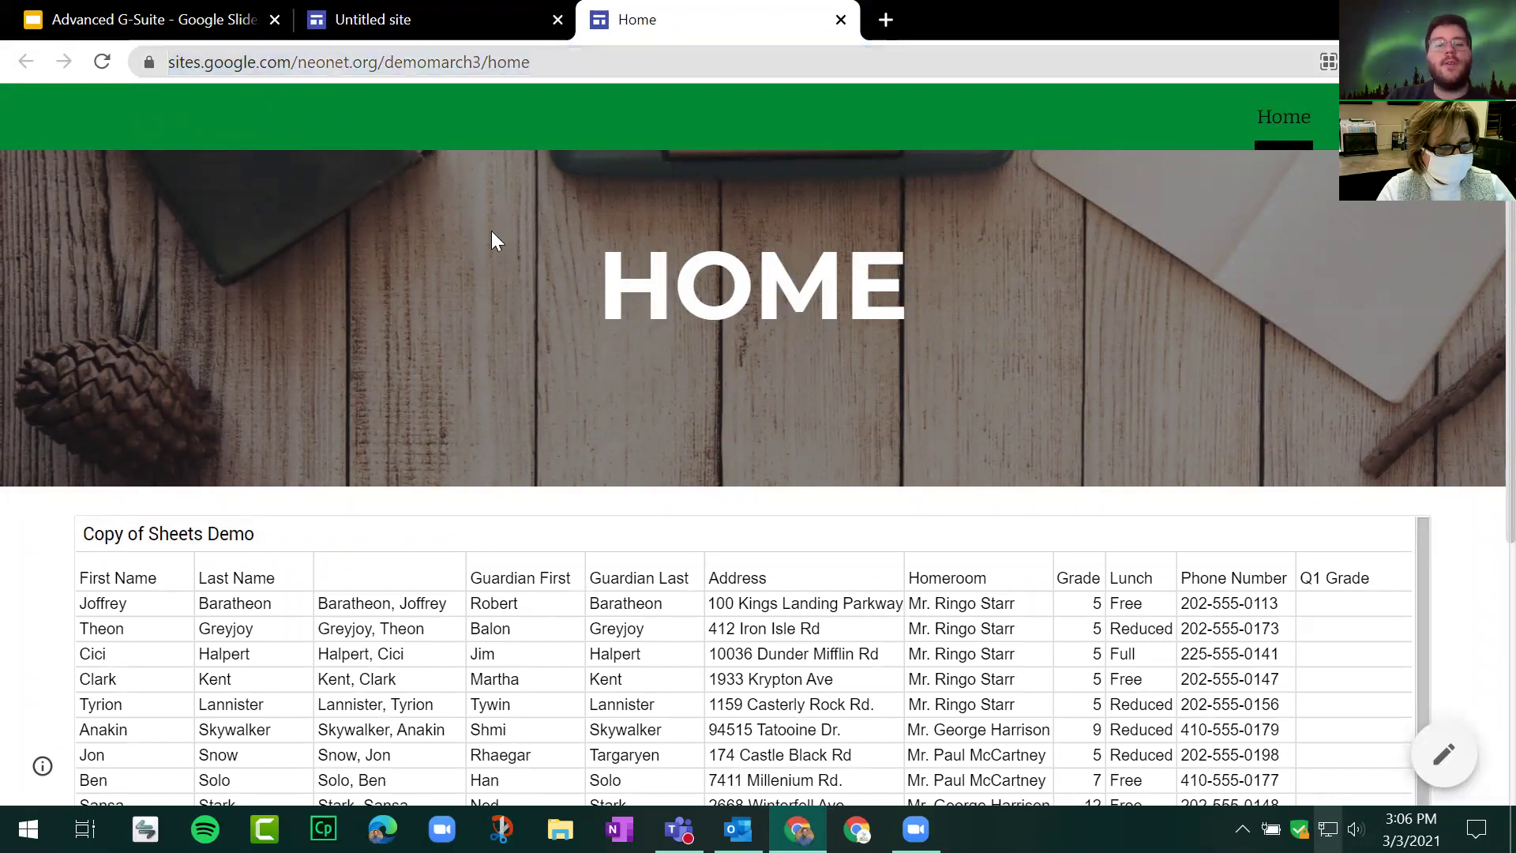
{"action": "scroll", "coordinate": [502, 240], "scroll_direction": "down", "scroll_amount": 5}
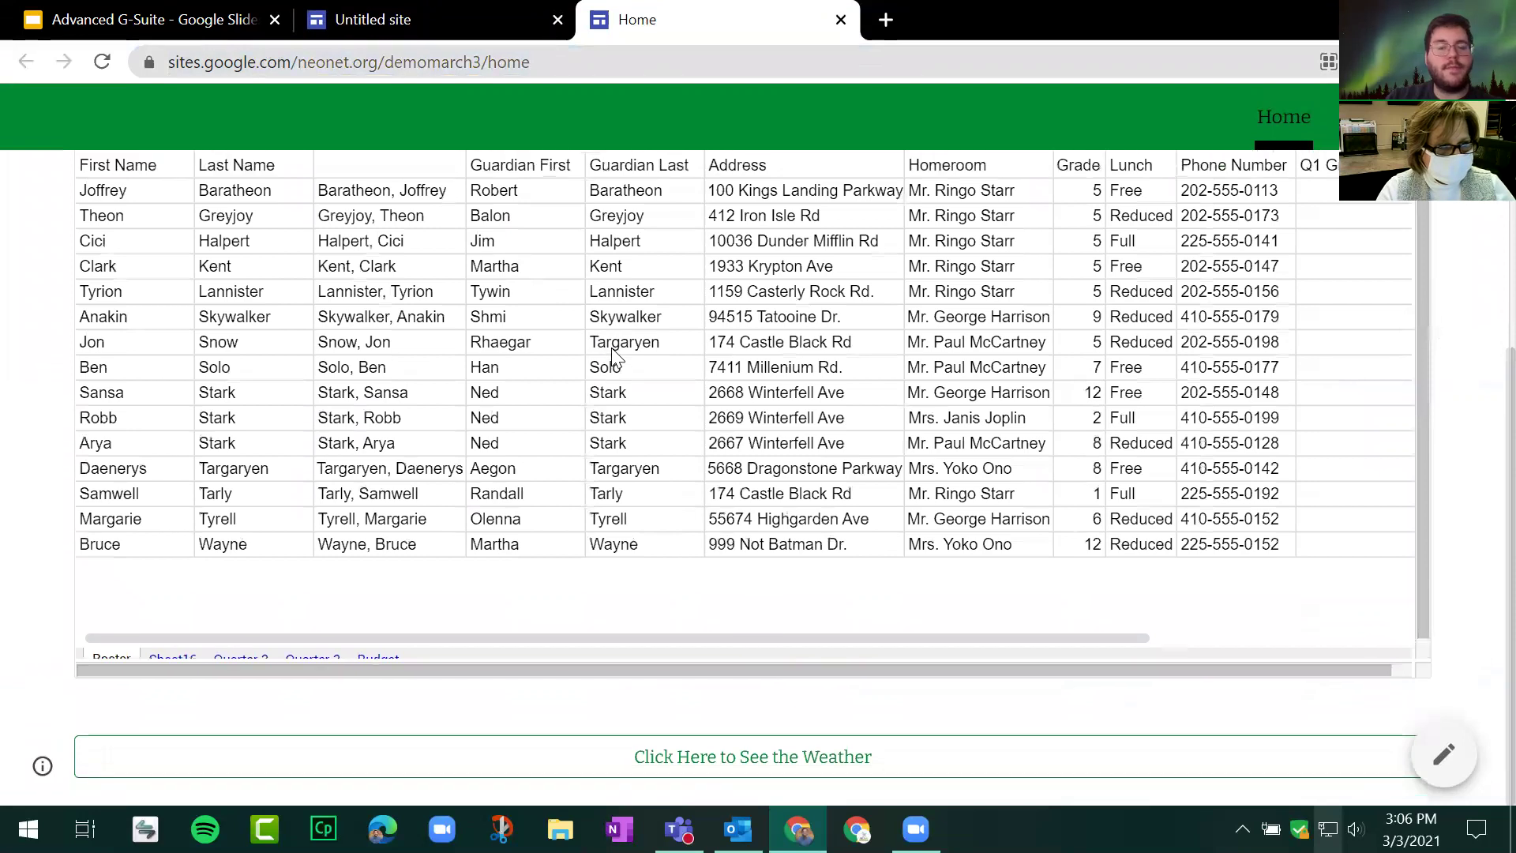
{"action": "scroll", "coordinate": [1378, 332], "scroll_direction": "up", "scroll_amount": 5}
Step: Copy the published site's URL and open a new incognito window
{"action": "left_click", "coordinate": [443, 62]}
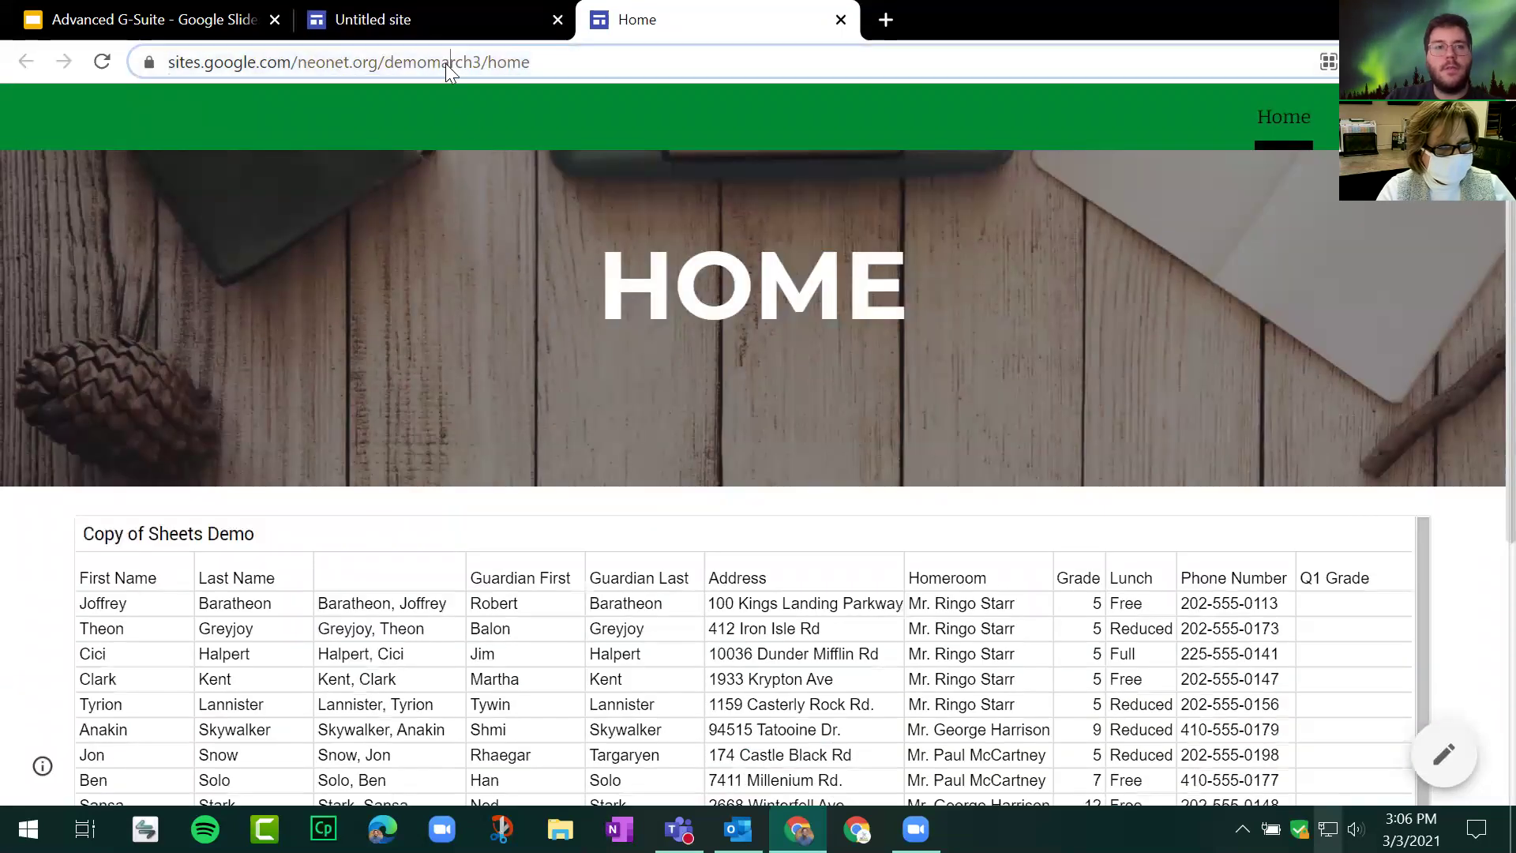
{"action": "right_click", "coordinate": [441, 59]}
{"action": "left_click", "coordinate": [553, 188]}
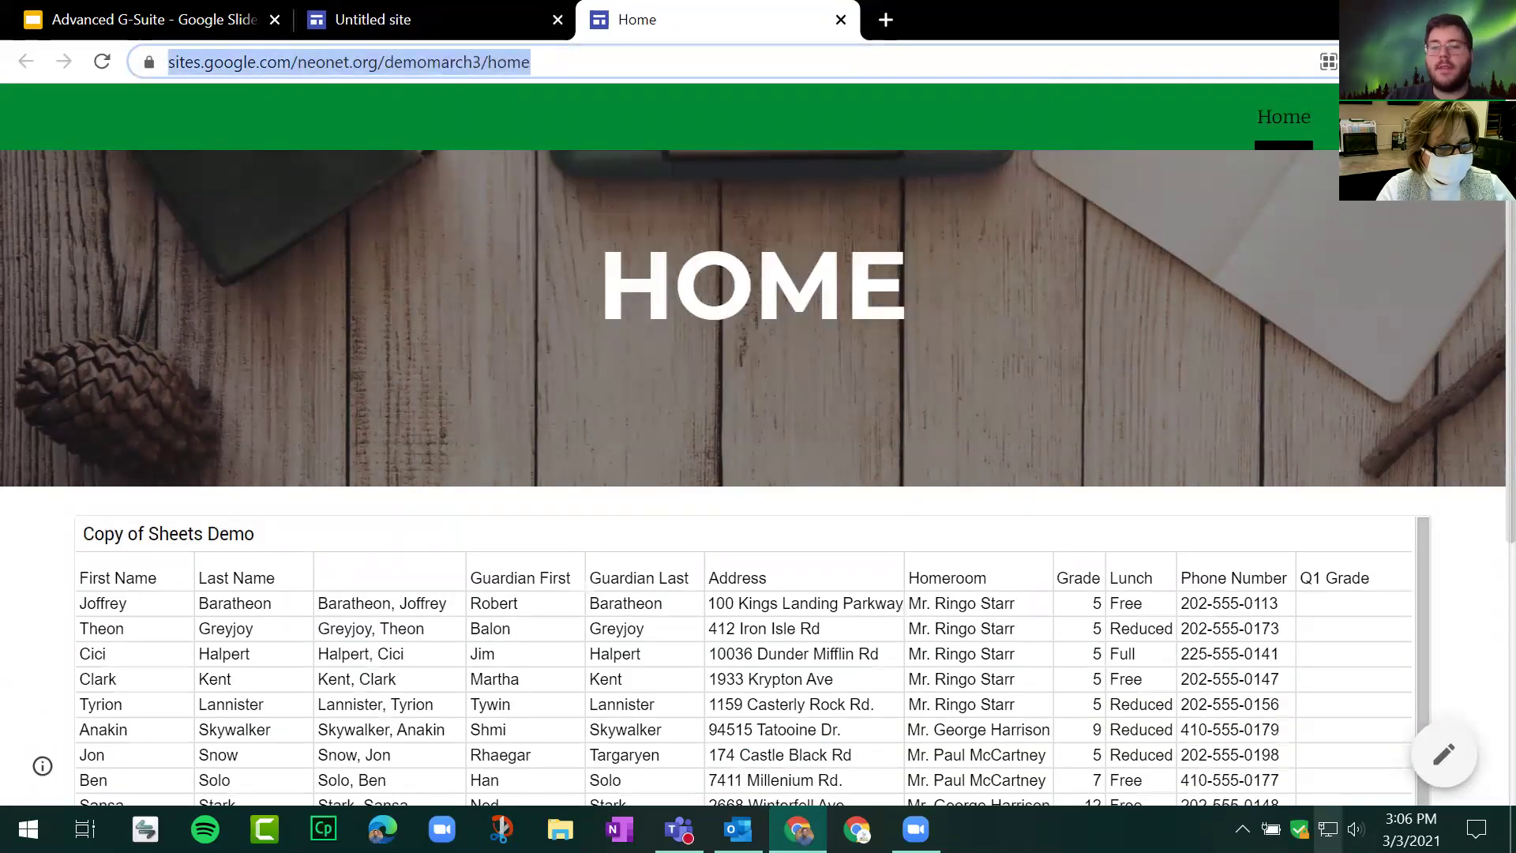
{"action": "left_click", "coordinate": [1497, 61]}
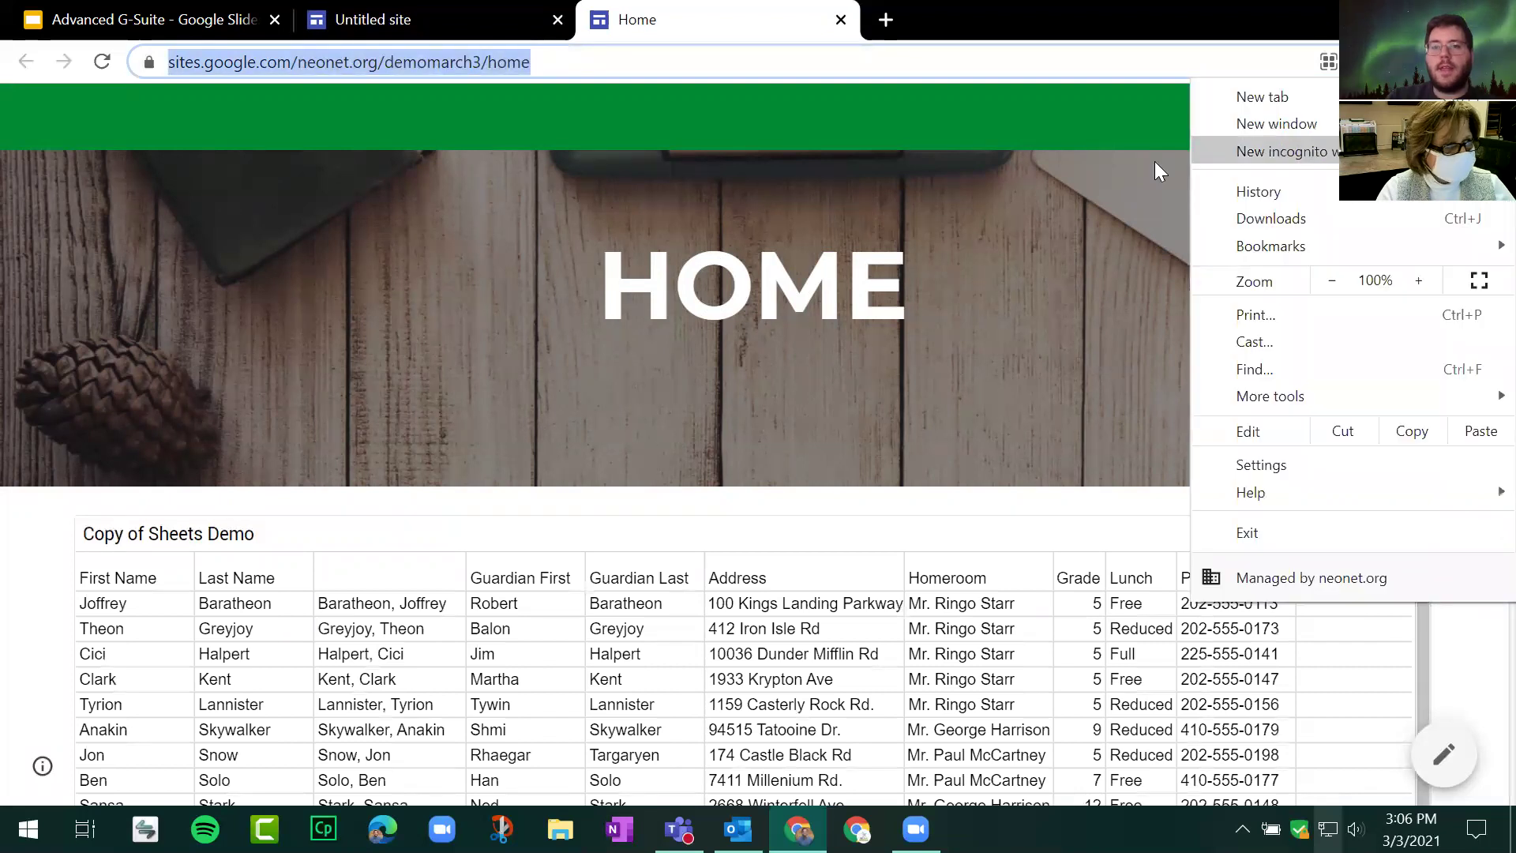
{"action": "left_click", "coordinate": [1232, 124]}
Step: Load the copied demomarch3 site address in the incognito window with Paste and go
{"action": "right_click", "coordinate": [458, 69]}
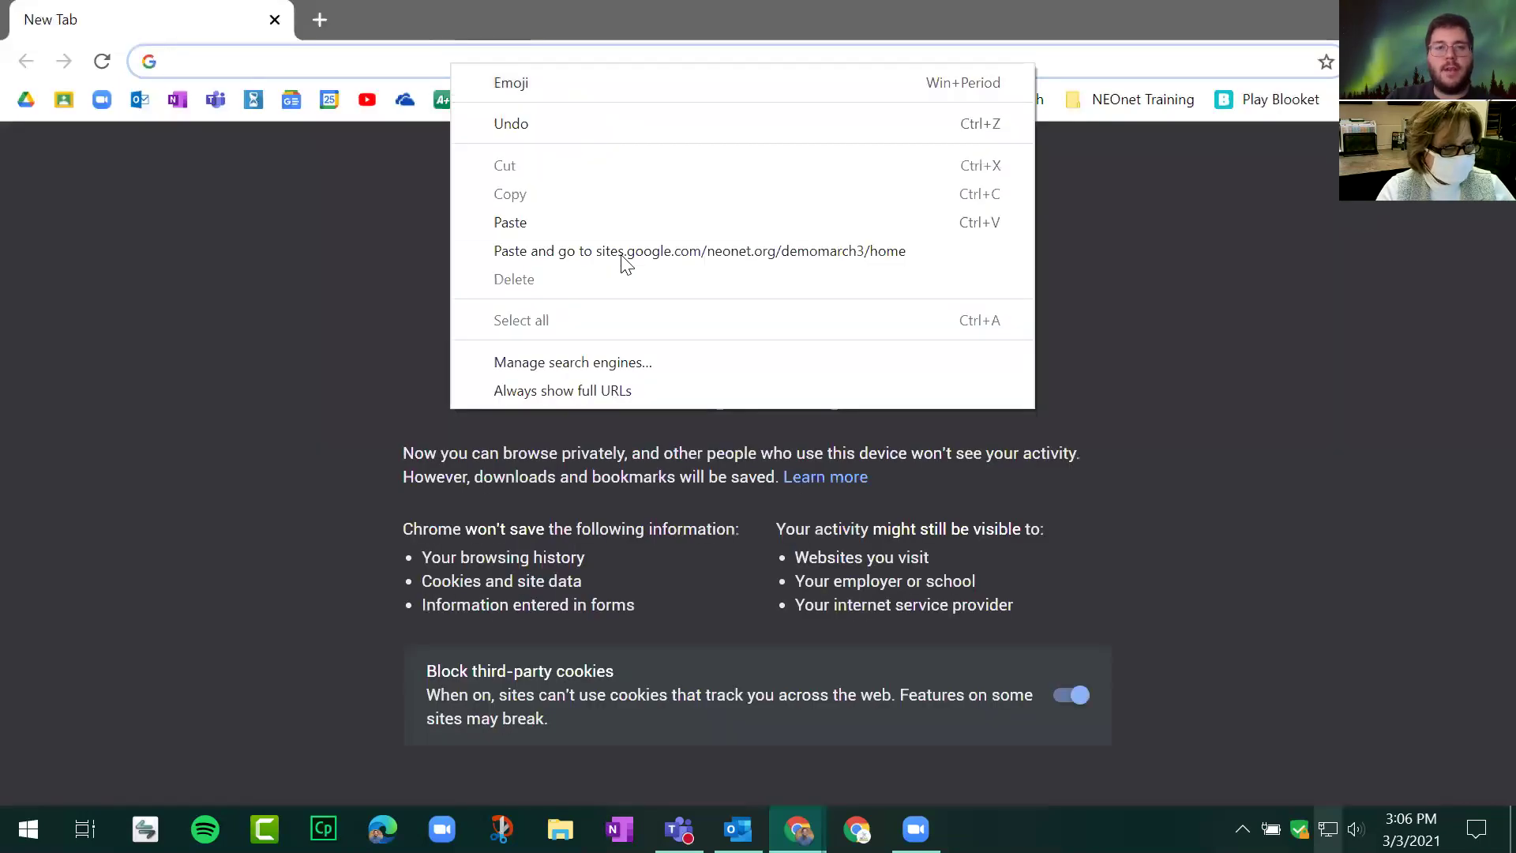
{"action": "left_click", "coordinate": [617, 251]}
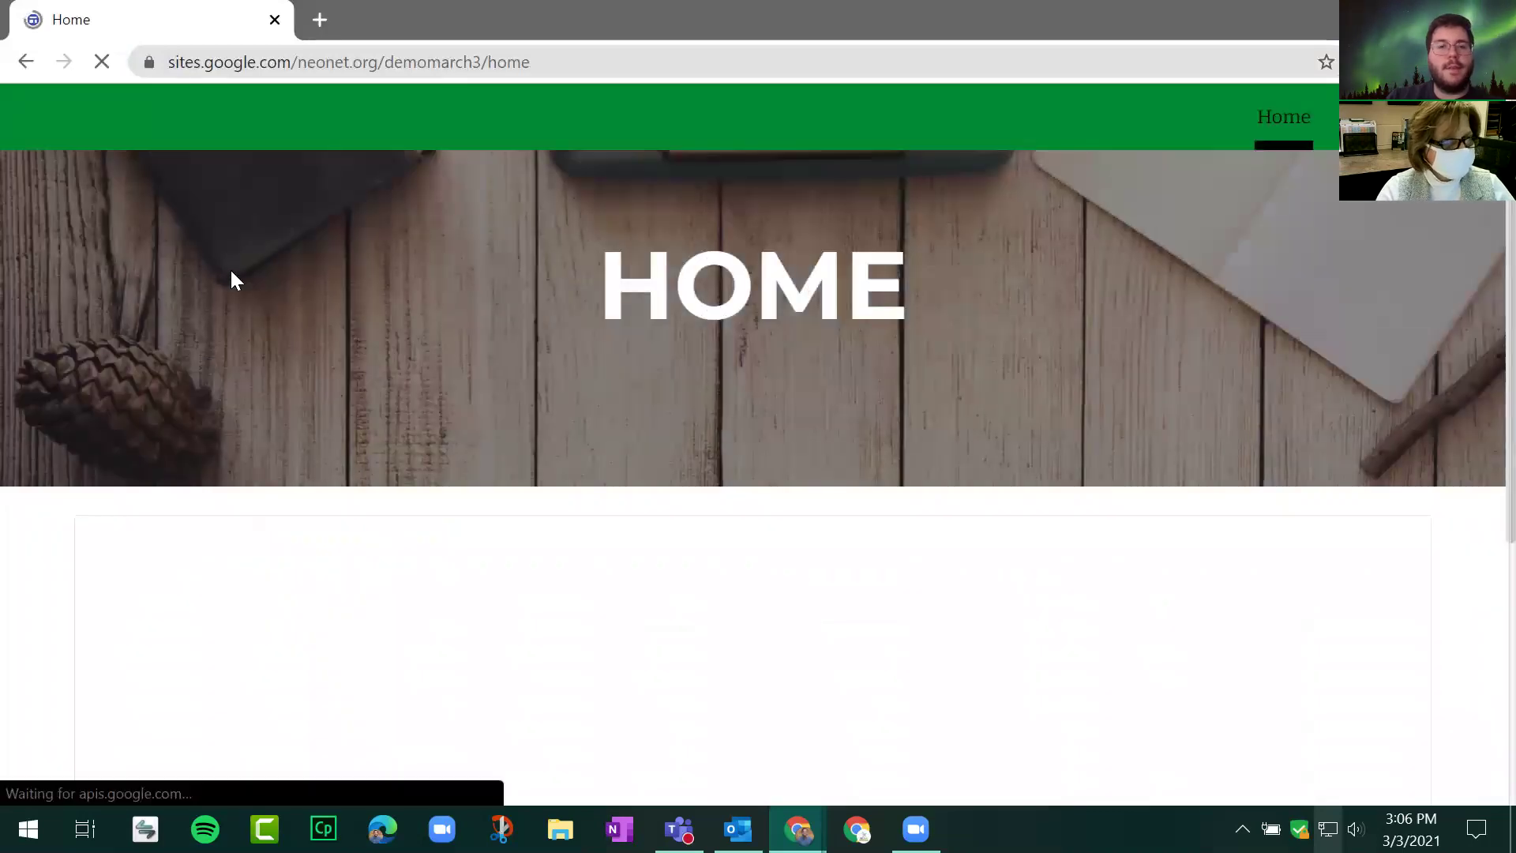
{"action": "scroll", "coordinate": [88, 265], "scroll_direction": "down", "scroll_amount": 3}
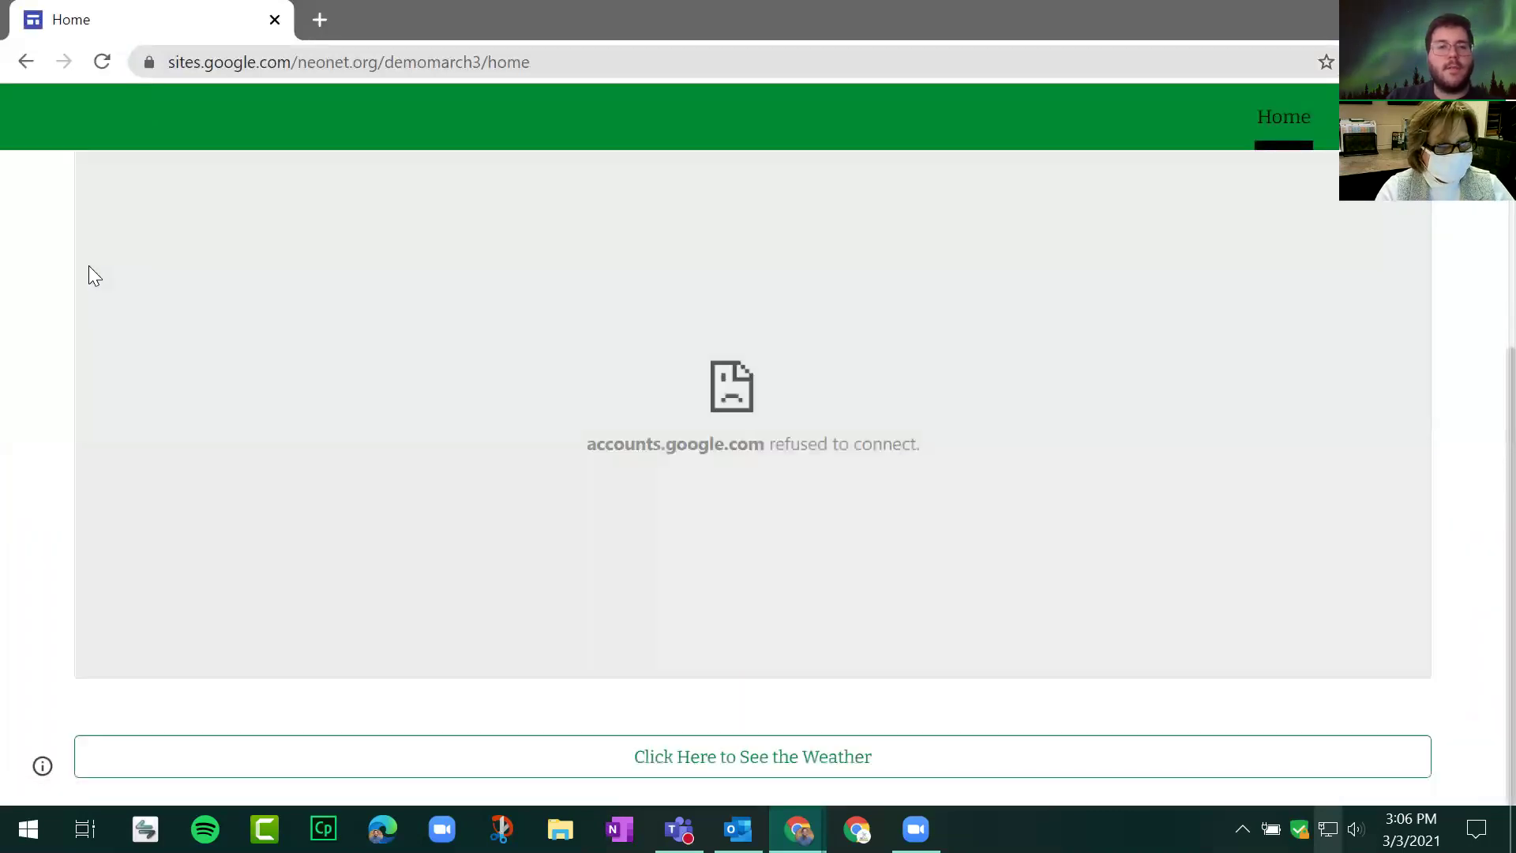
{"action": "scroll", "coordinate": [395, 387], "scroll_direction": "up", "scroll_amount": 3}
Step: Check the embedded sheet's refused-to-connect error, then go to the Calendar page
{"action": "mouse_move", "coordinate": [1284, 118]}
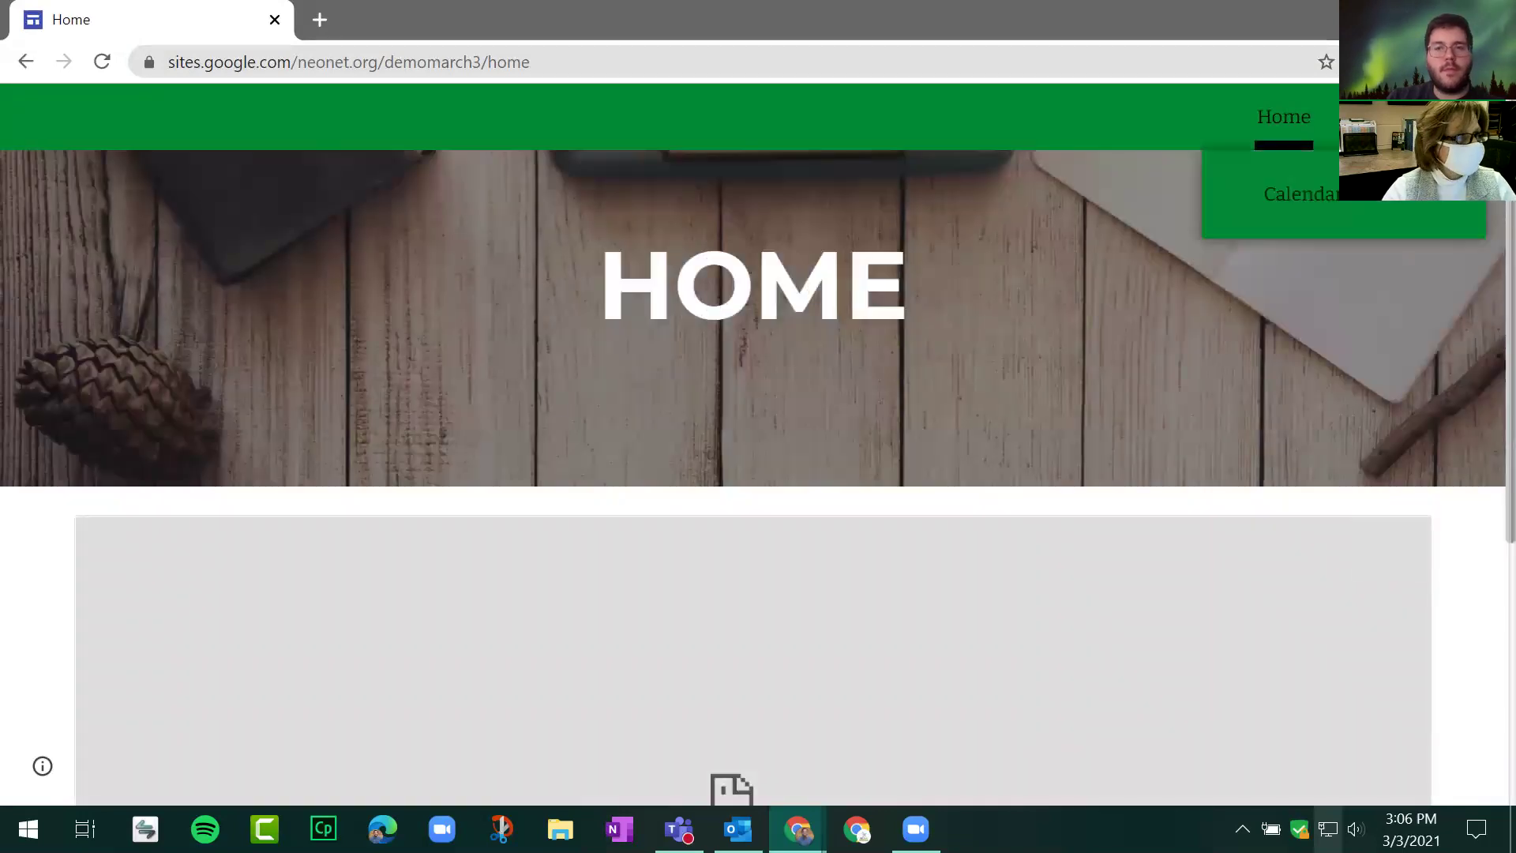
{"action": "scroll", "coordinate": [935, 323], "scroll_direction": "down", "scroll_amount": 5}
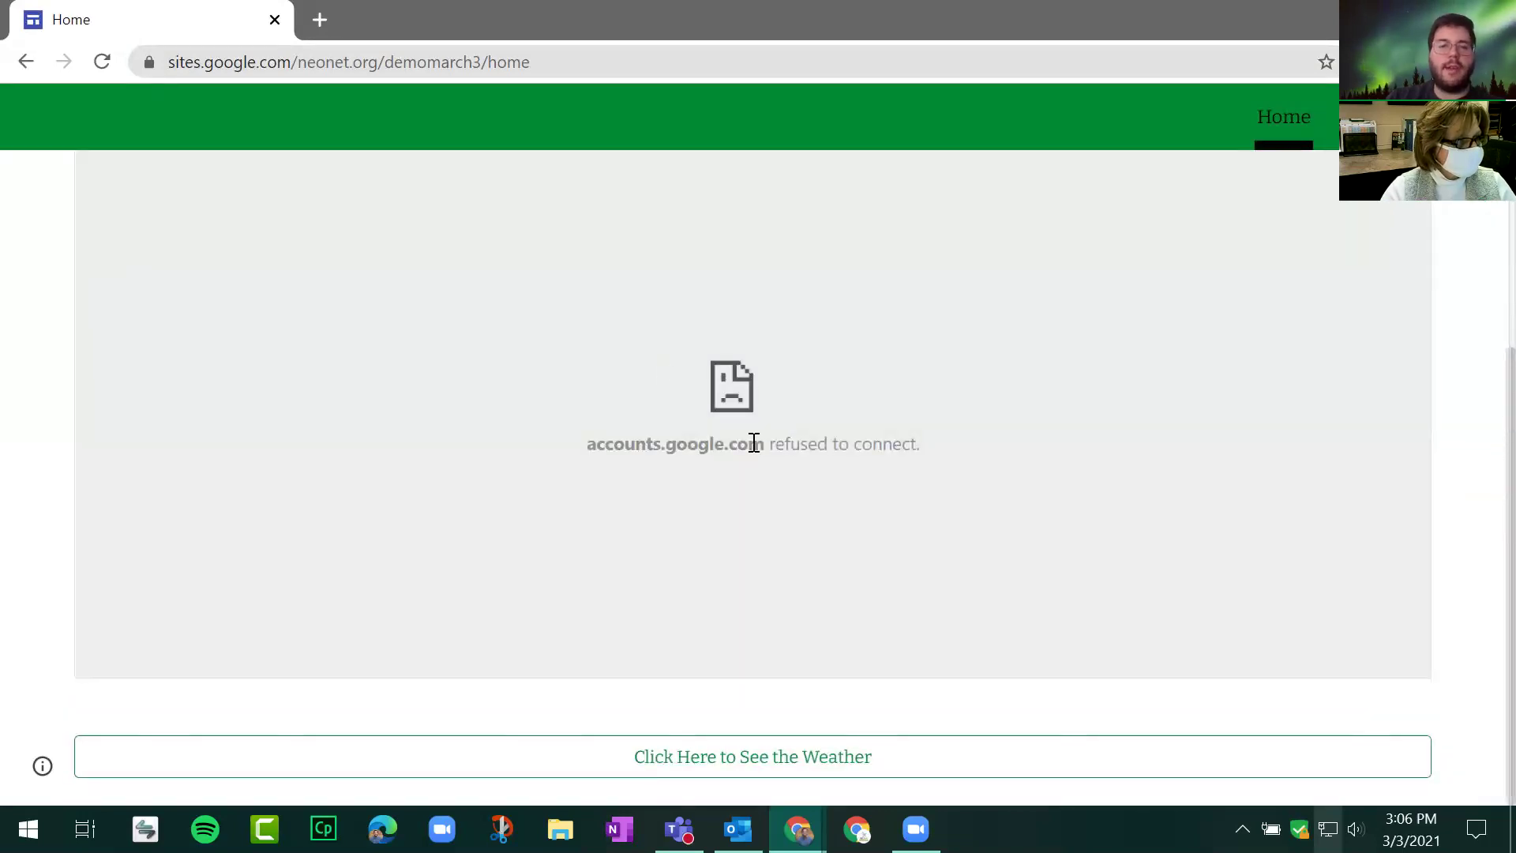
{"action": "scroll", "coordinate": [804, 437], "scroll_direction": "up", "scroll_amount": 3}
{"action": "scroll", "coordinate": [826, 430], "scroll_direction": "down", "scroll_amount": 3}
{"action": "scroll", "coordinate": [694, 565], "scroll_direction": "up", "scroll_amount": 3}
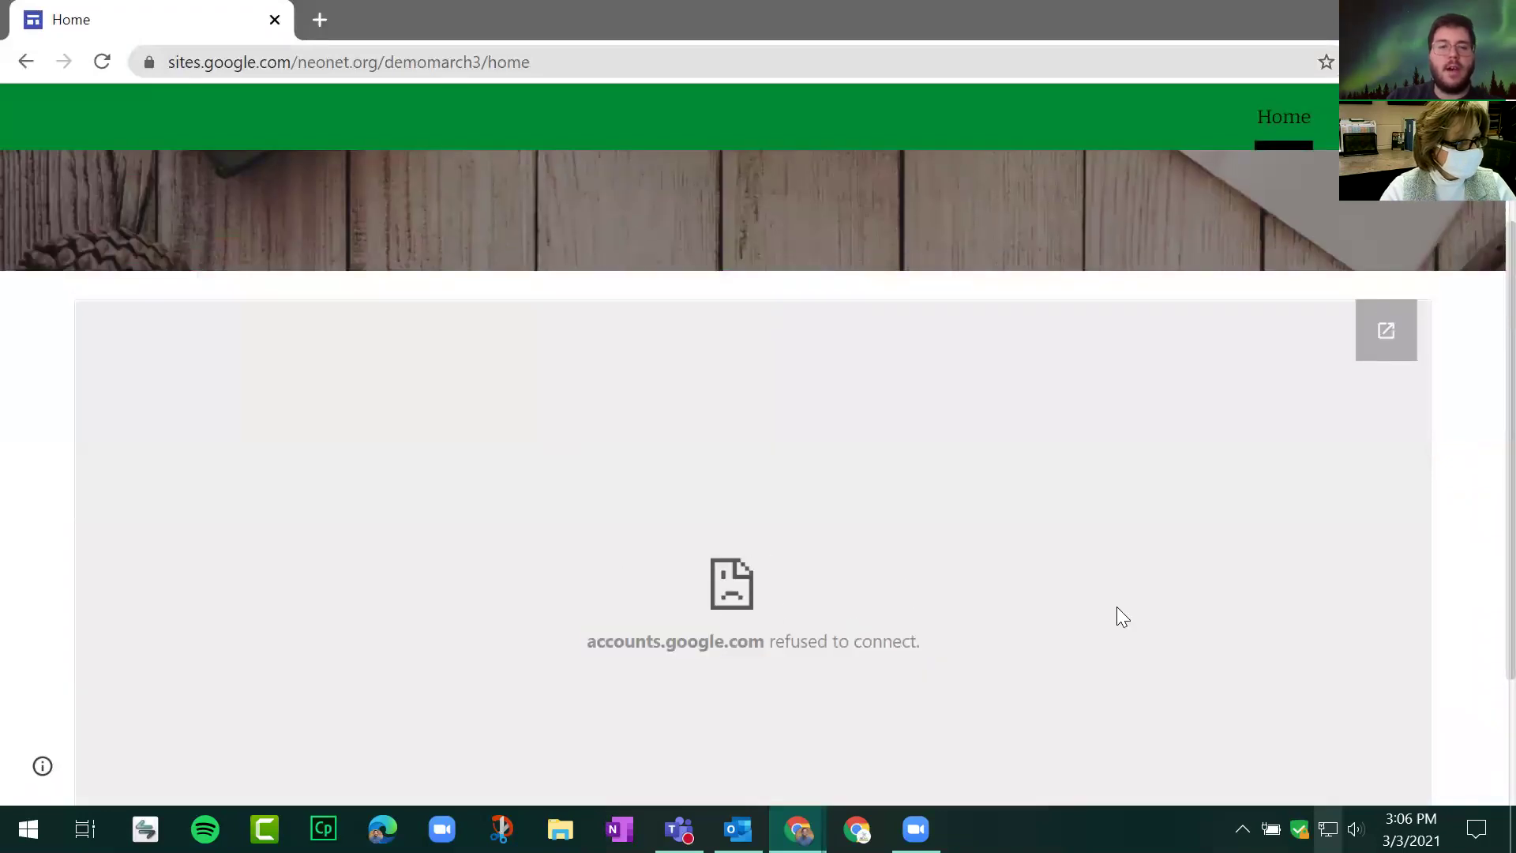
{"action": "left_click_drag", "start_coordinate": [1033, 619], "coordinate": [944, 639]}
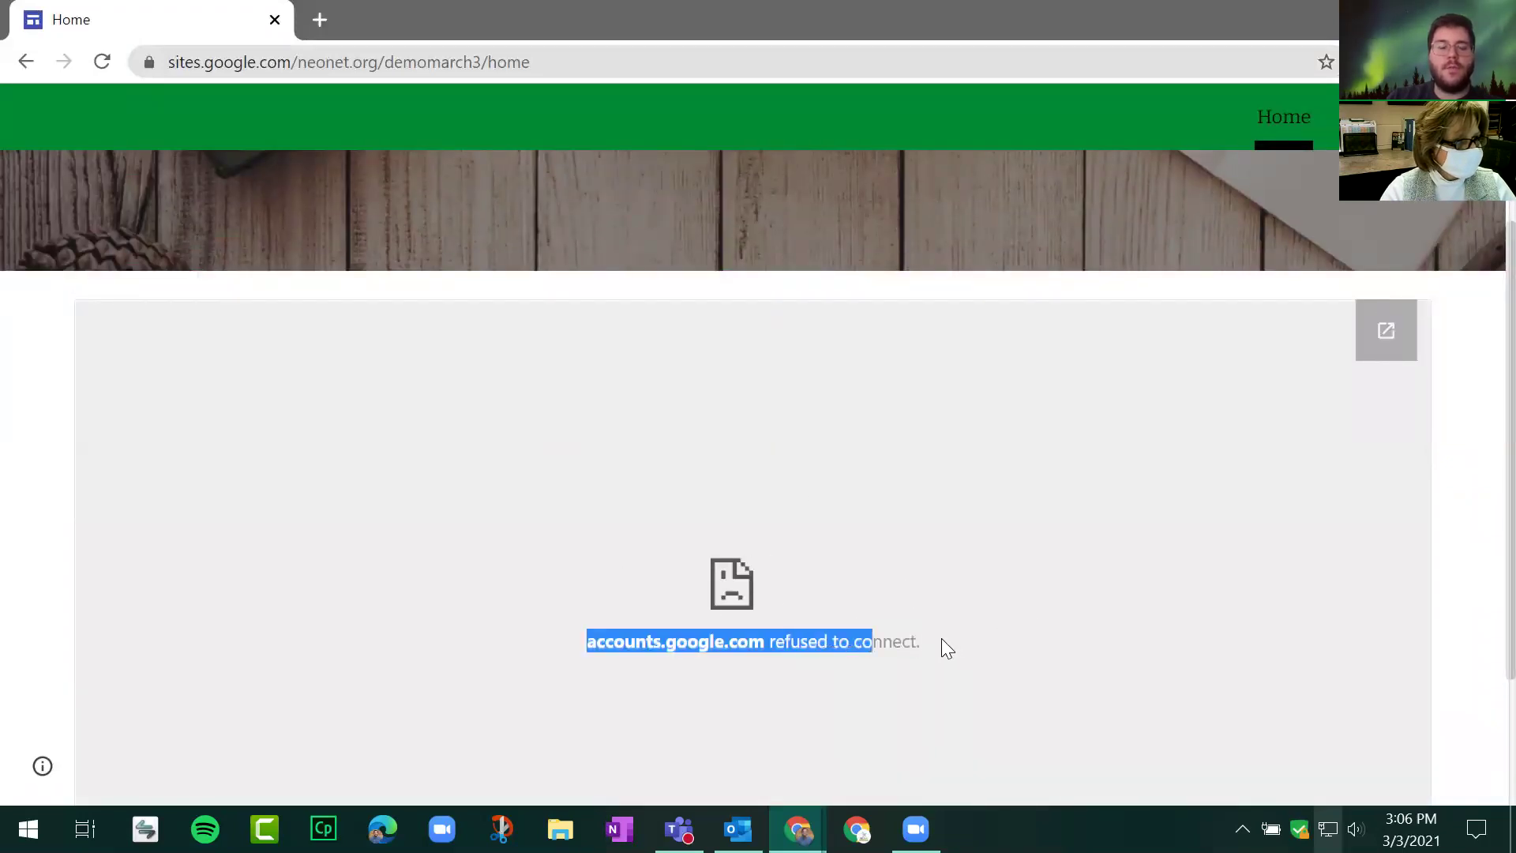
{"action": "left_click", "coordinate": [730, 632]}
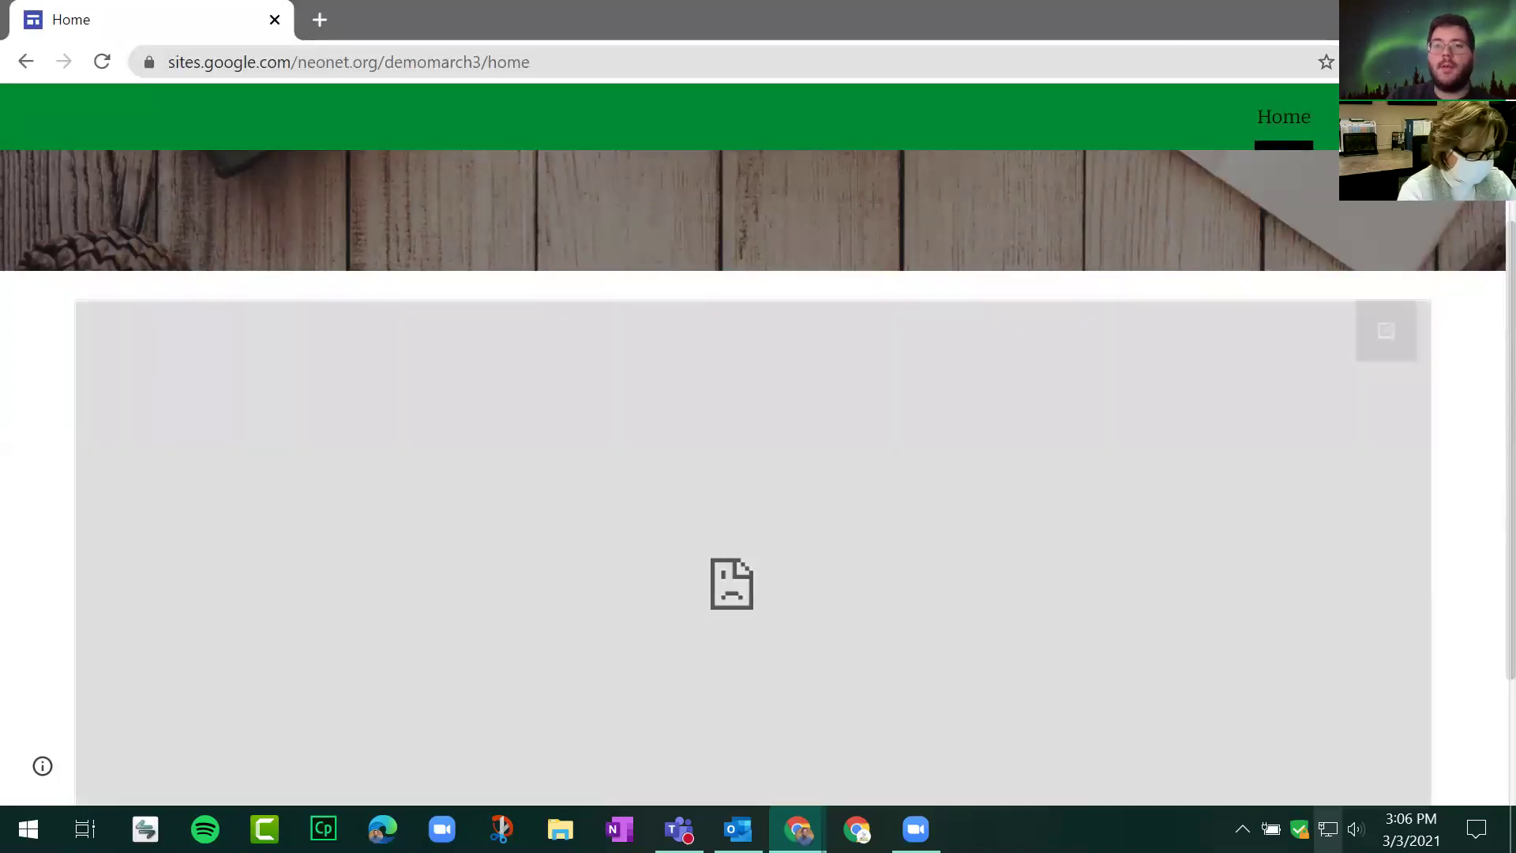
{"action": "left_click", "coordinate": [1334, 195]}
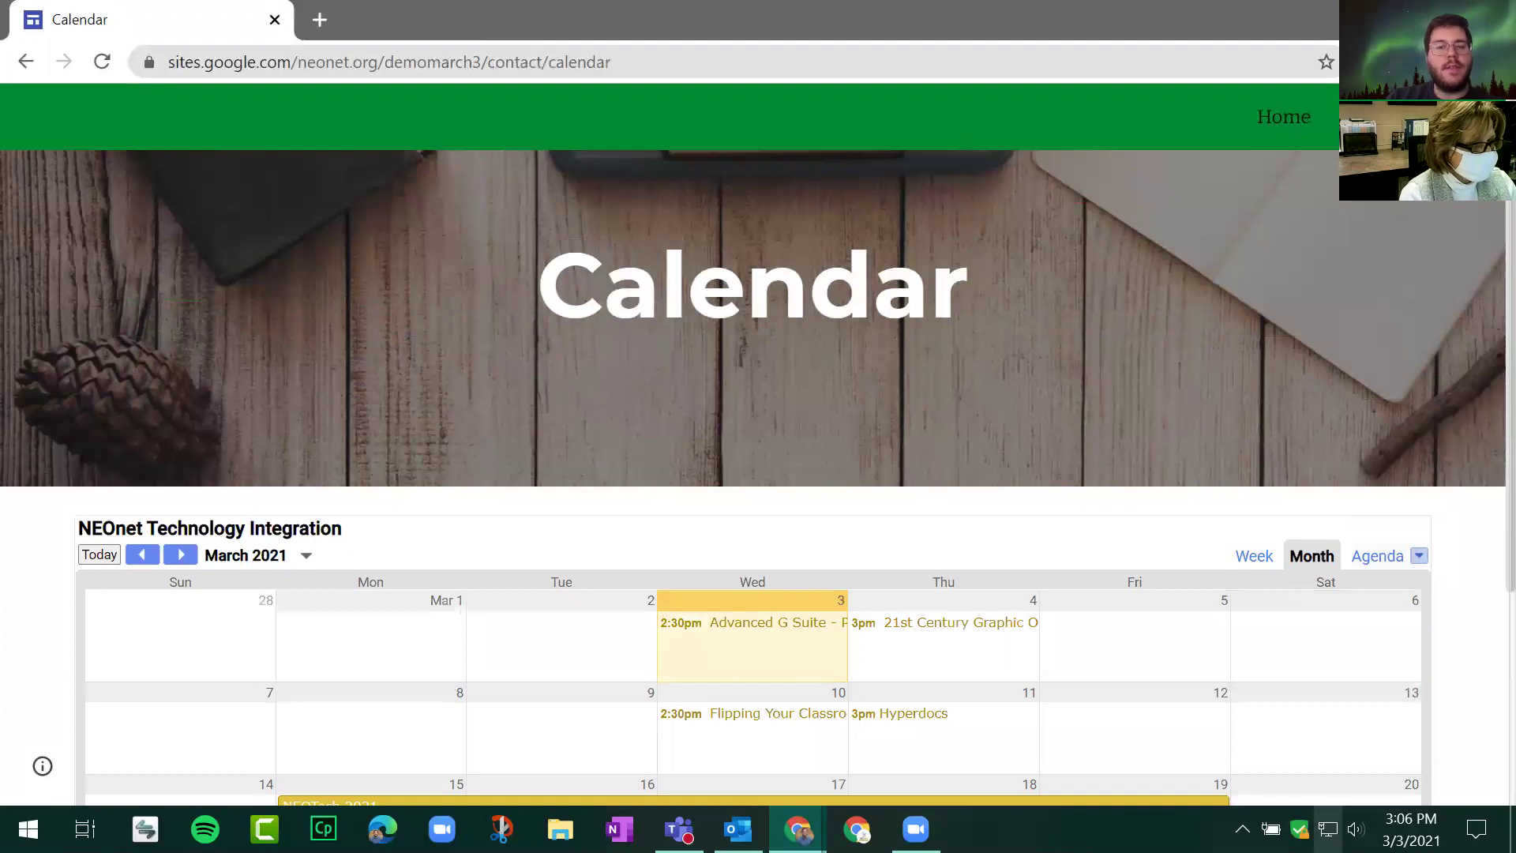
Step: Close the incognito window and published tab, then advance Slides to slide 59 'URL Shorteners'
{"action": "left_click", "coordinate": [1489, 16]}
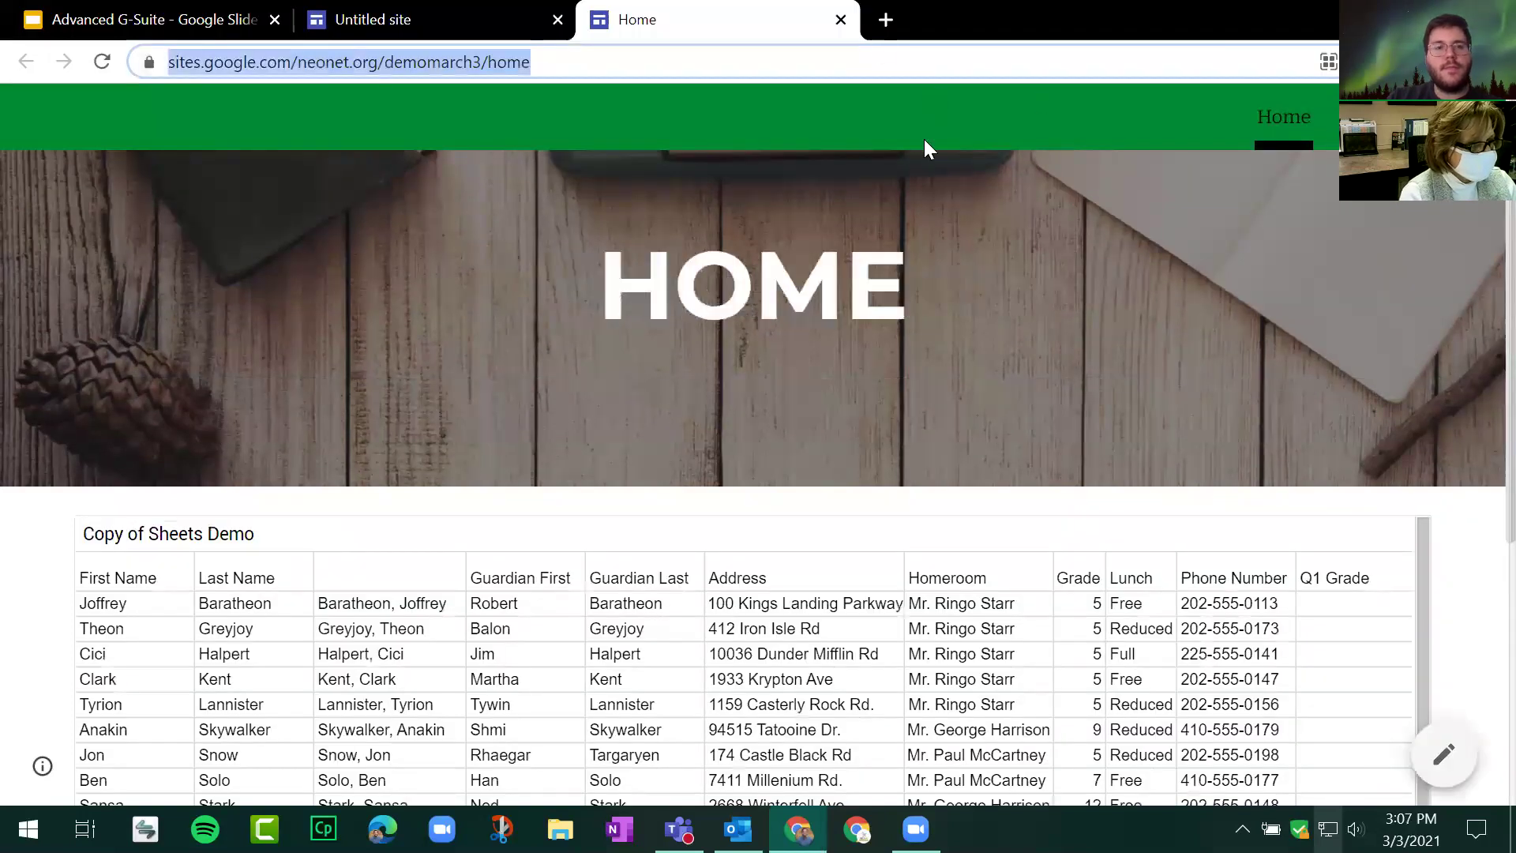
{"action": "left_click", "coordinate": [842, 20]}
{"action": "left_click", "coordinate": [1196, 355]}
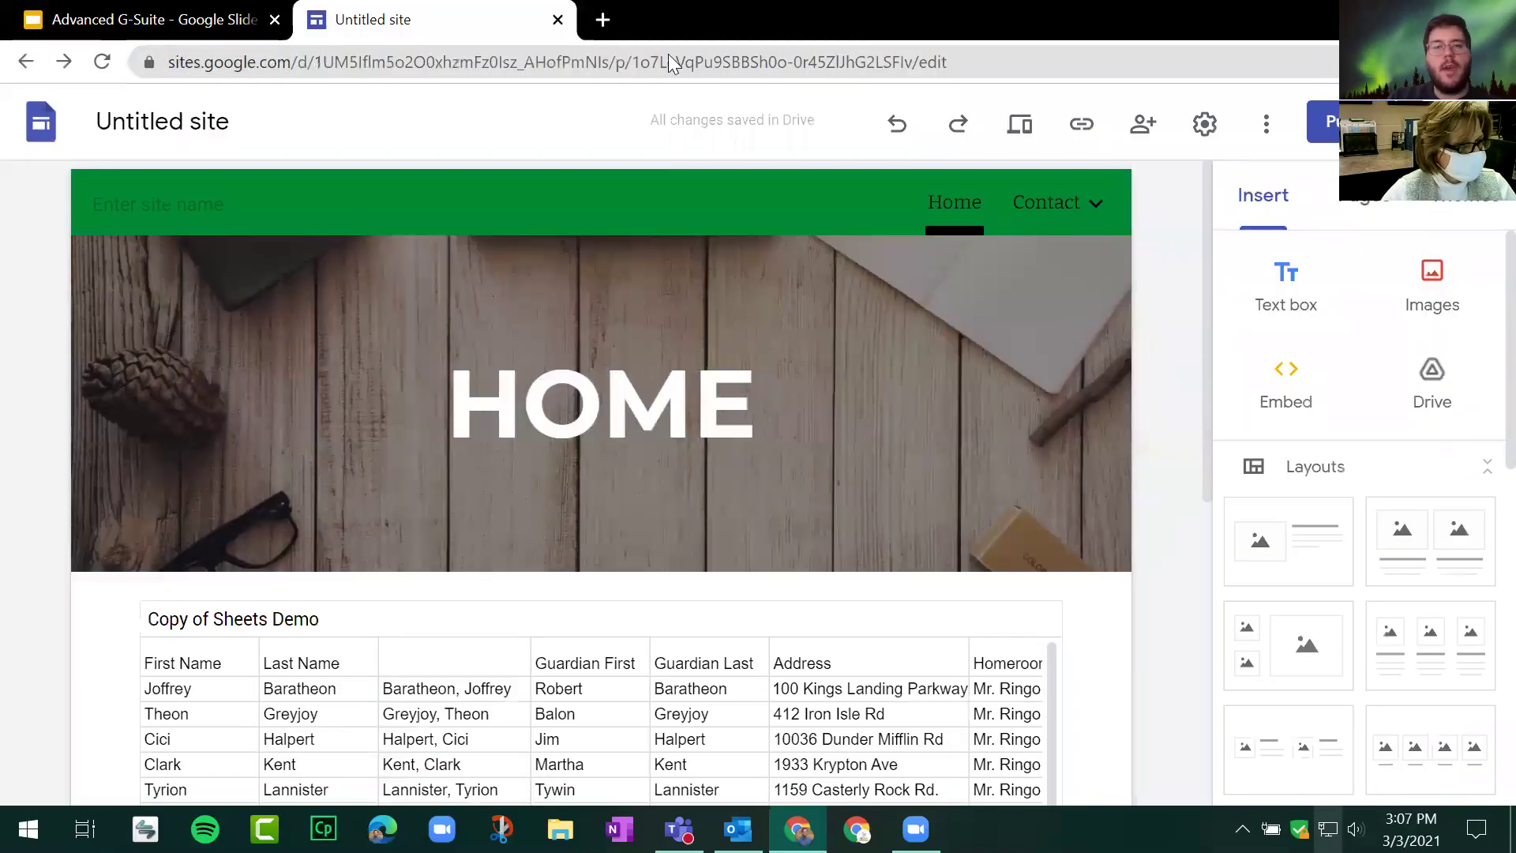
{"action": "left_click", "coordinate": [150, 19]}
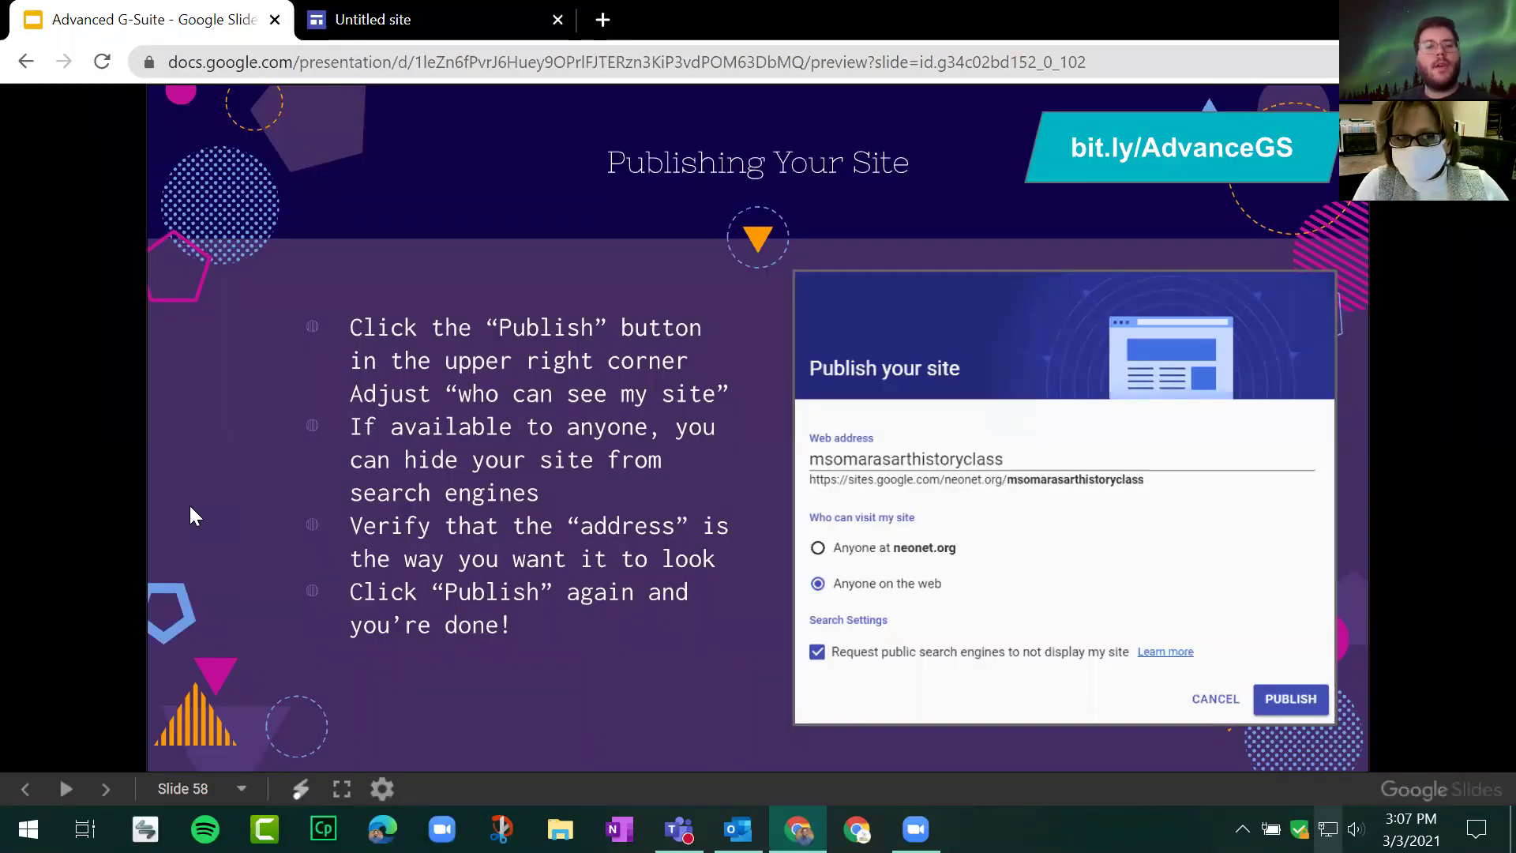
{"action": "key", "text": "Right"}
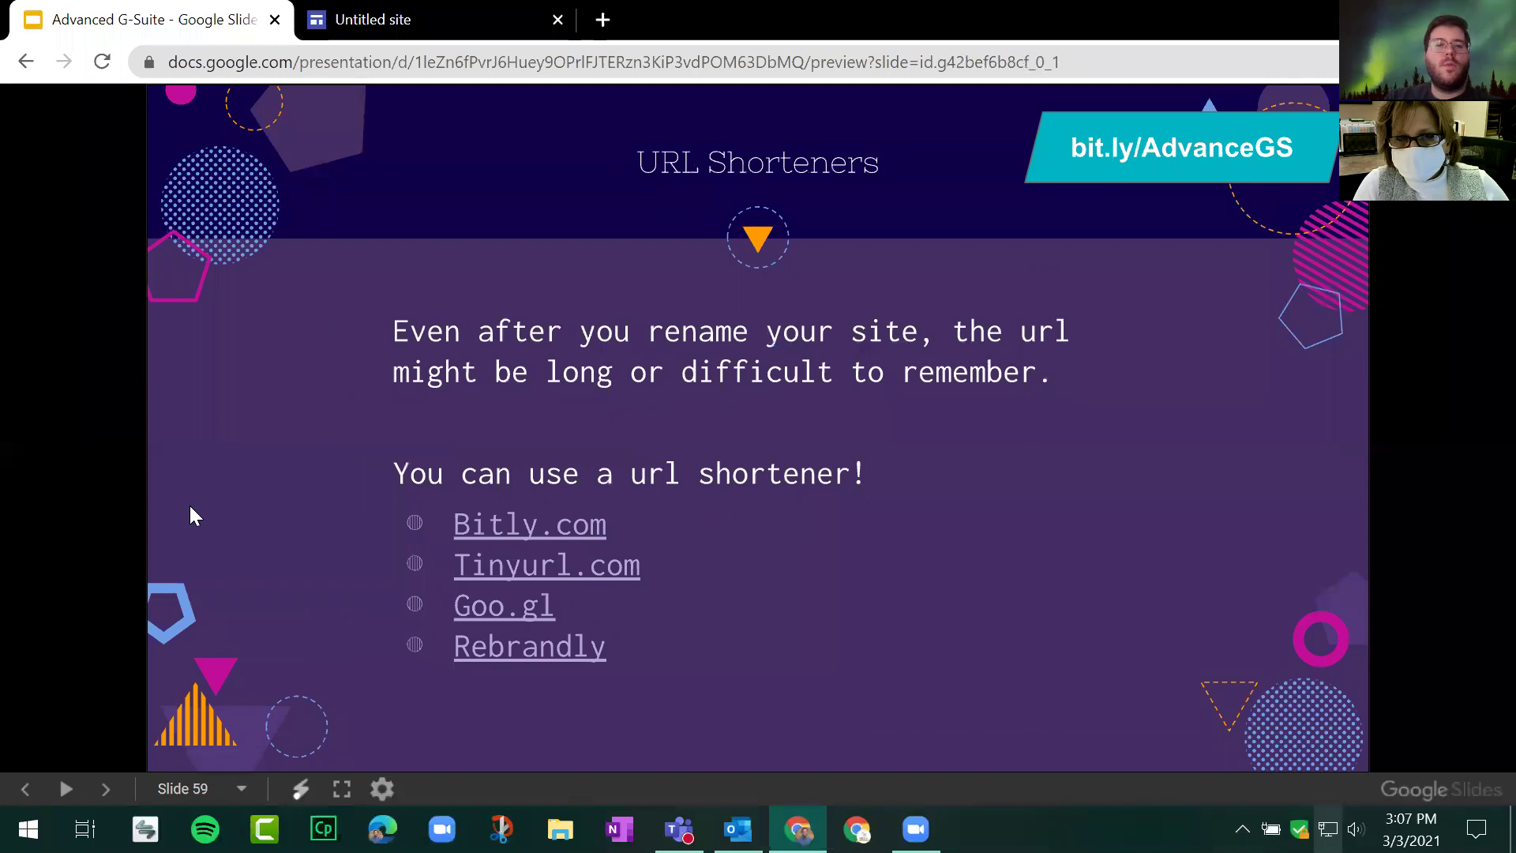
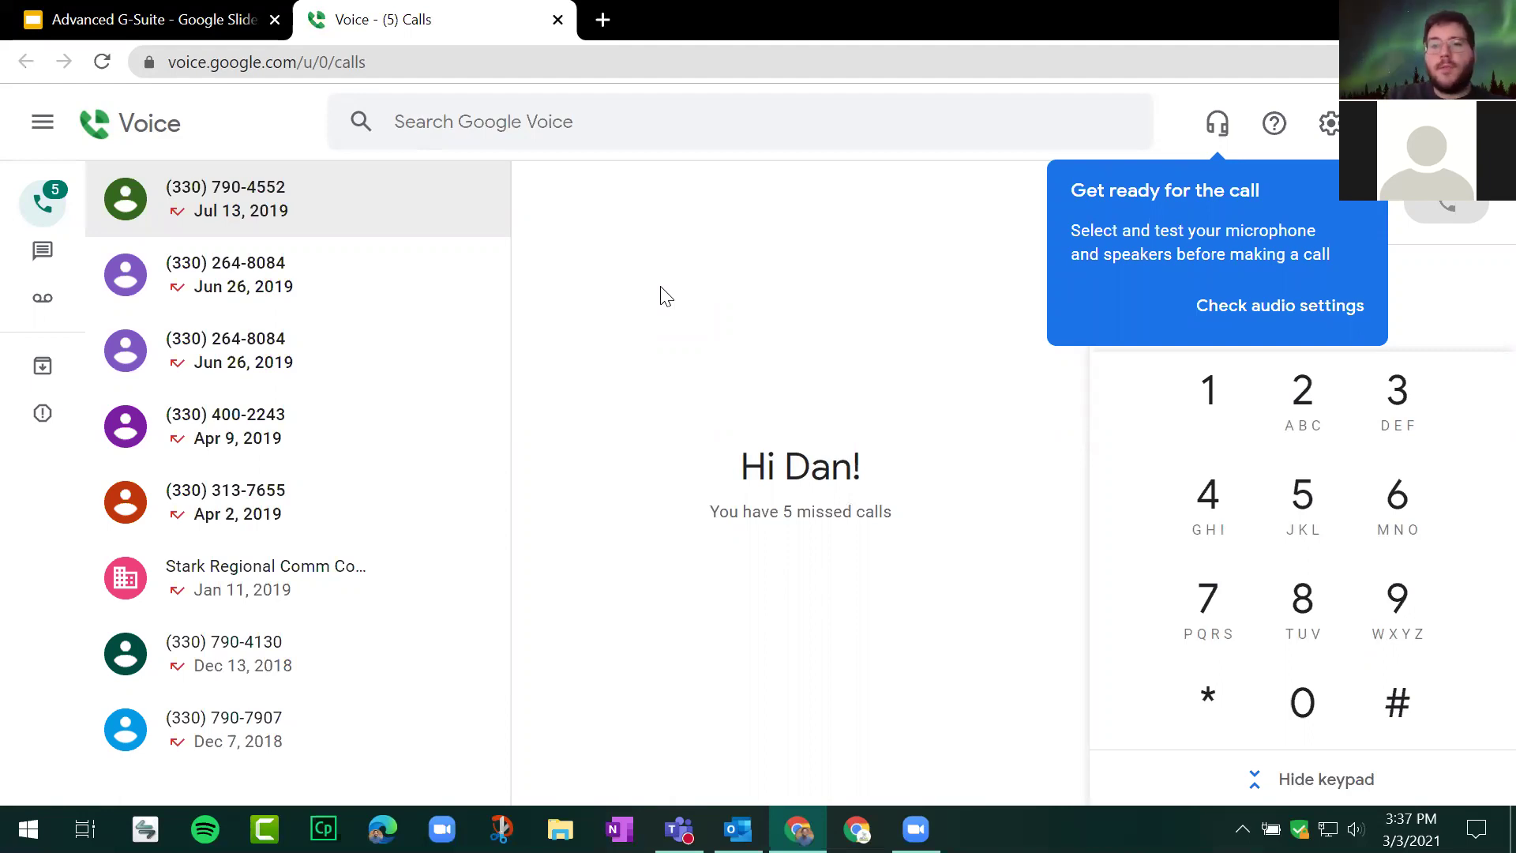
Step: Dismiss the call tip and check the Messages and Voicemail inboxes, which are empty
{"action": "left_click", "coordinate": [1366, 191]}
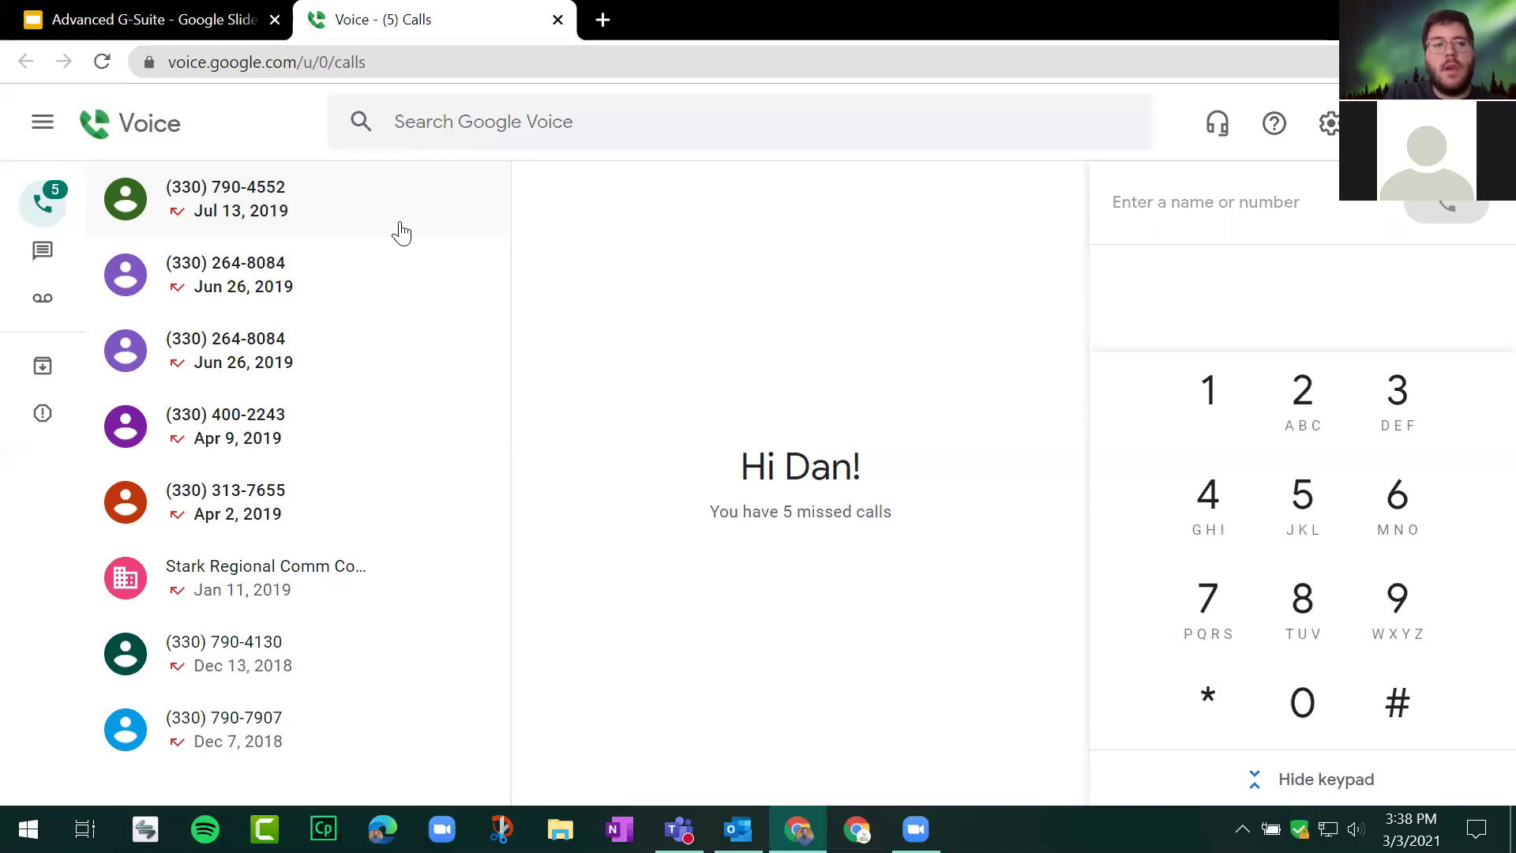
{"action": "left_click", "coordinate": [46, 251]}
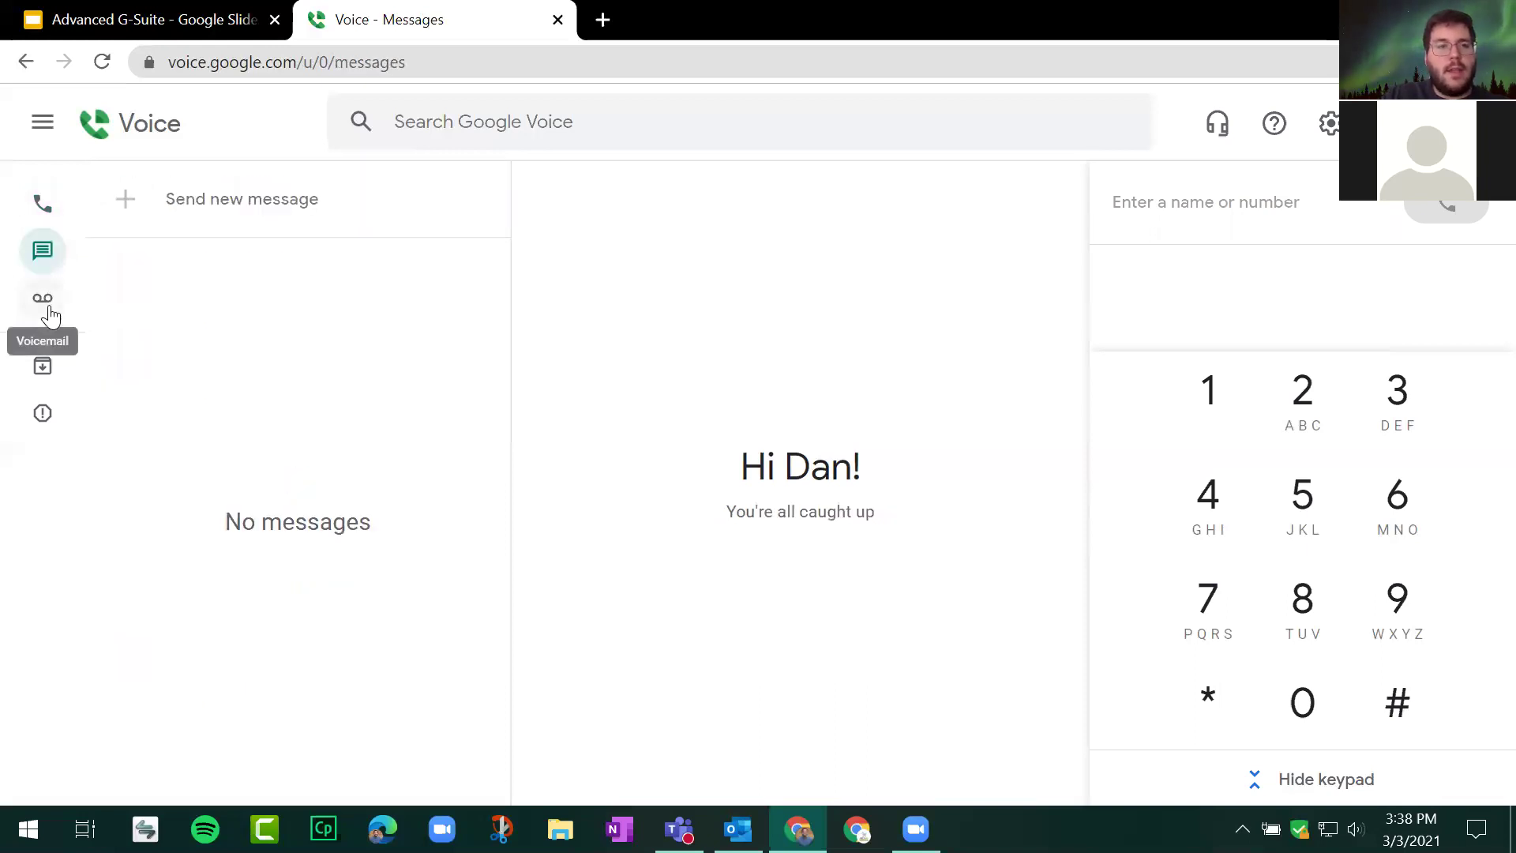
{"action": "left_click", "coordinate": [49, 312]}
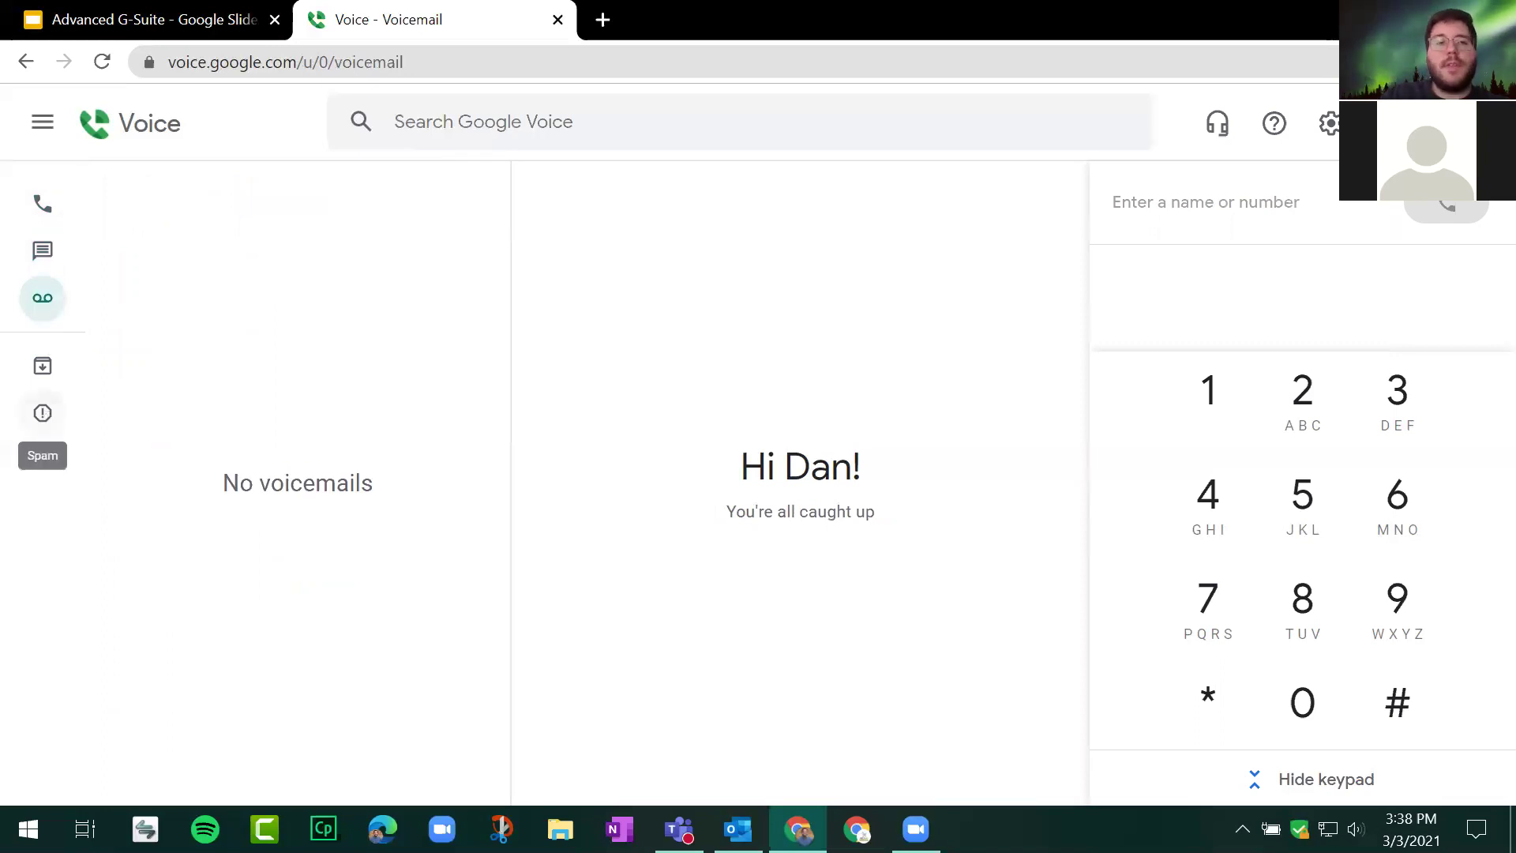
Step: Open a new browser window under a different Chrome profile
{"action": "left_click", "coordinate": [1468, 61]}
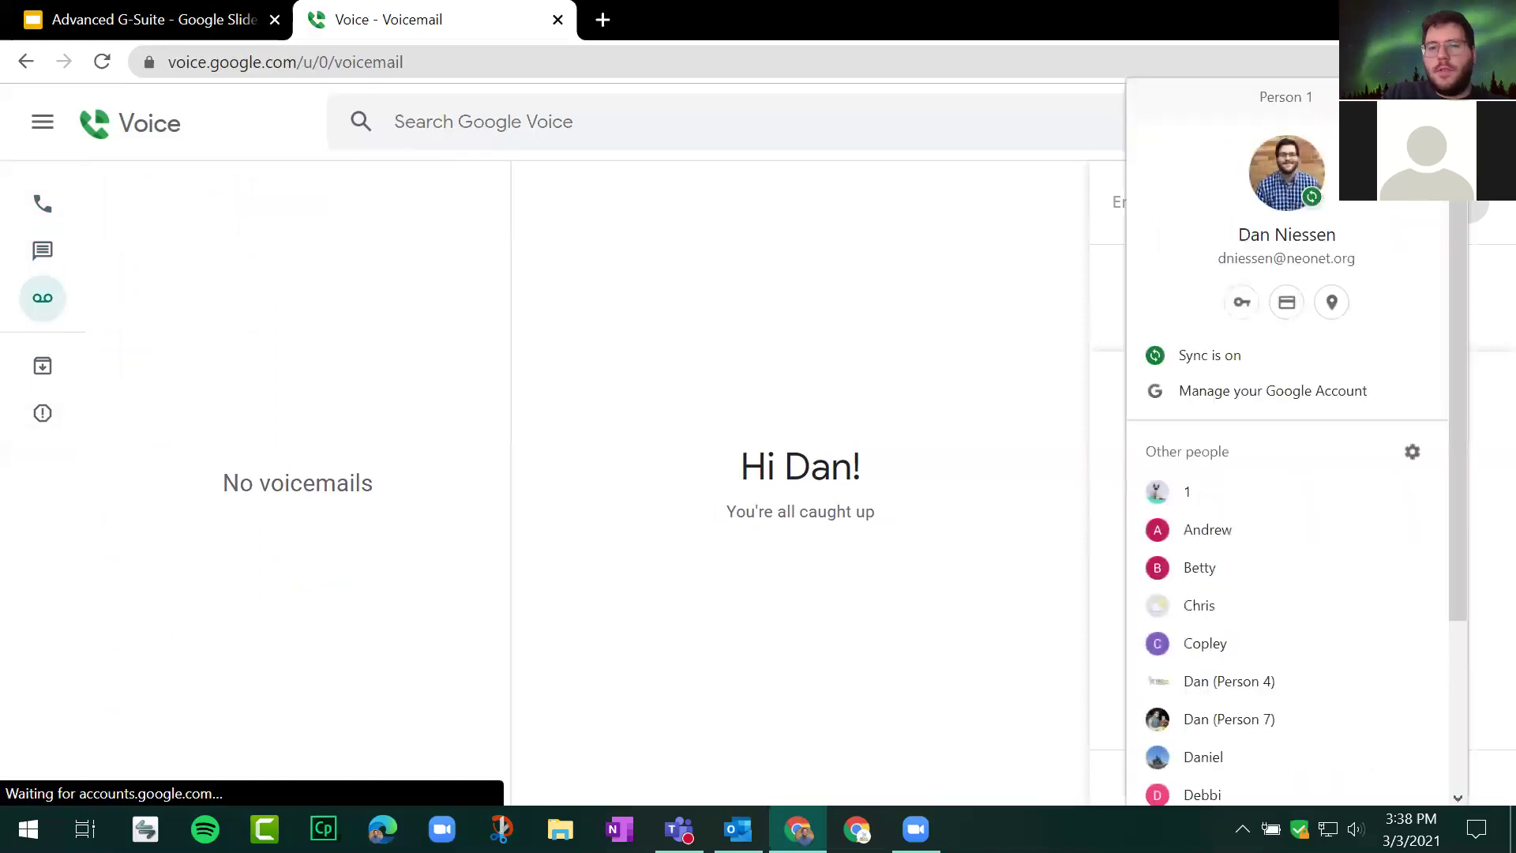
{"action": "left_click", "coordinate": [1226, 686]}
{"action": "left_click", "coordinate": [408, 54]}
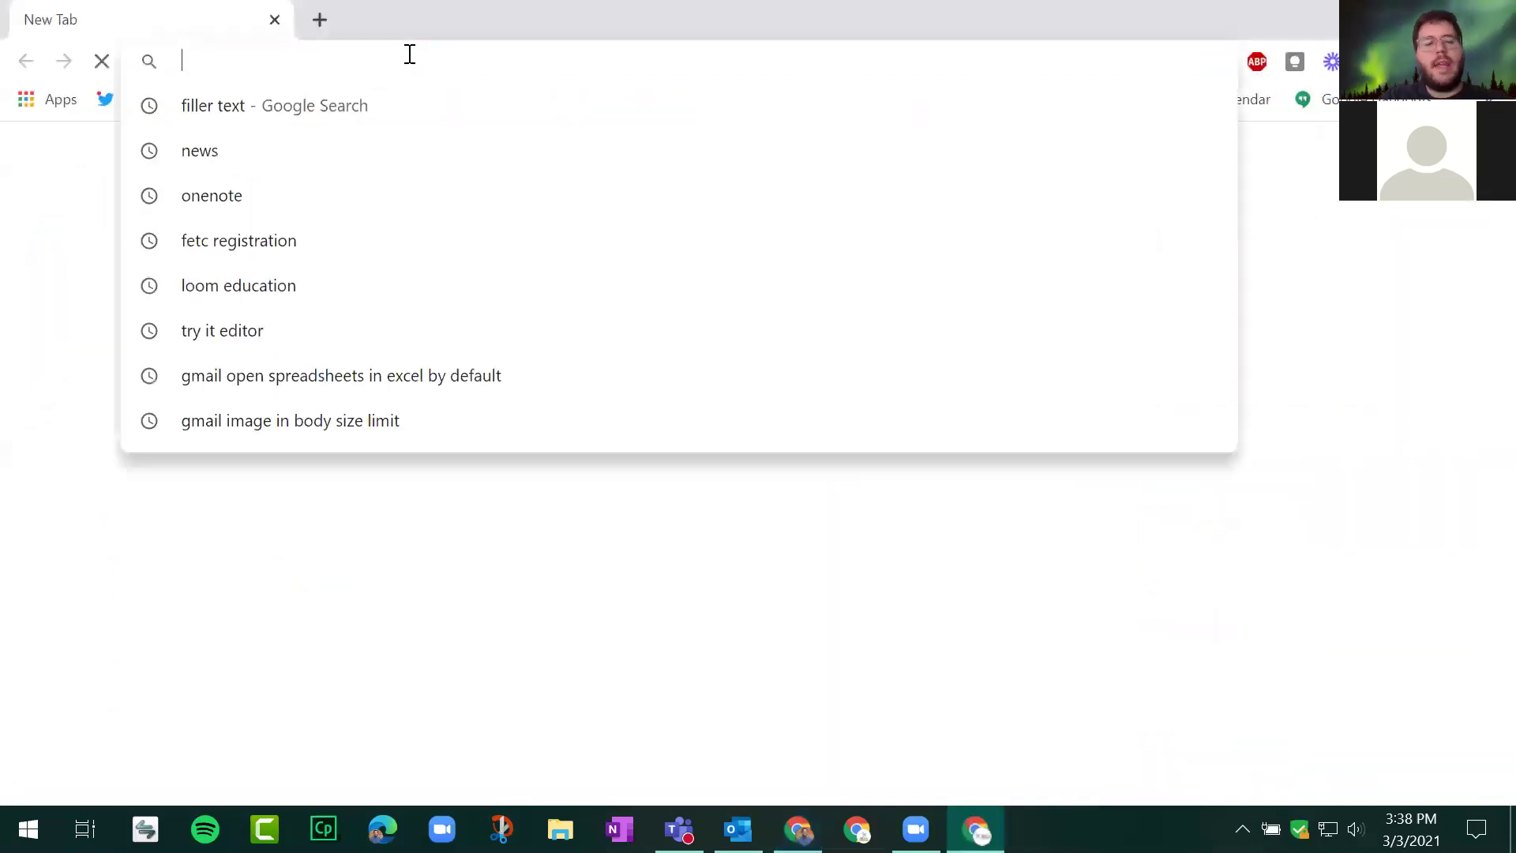
Step: Go to voice.google.com in the second profile and allow site notifications
{"action": "type", "text": "voice."}
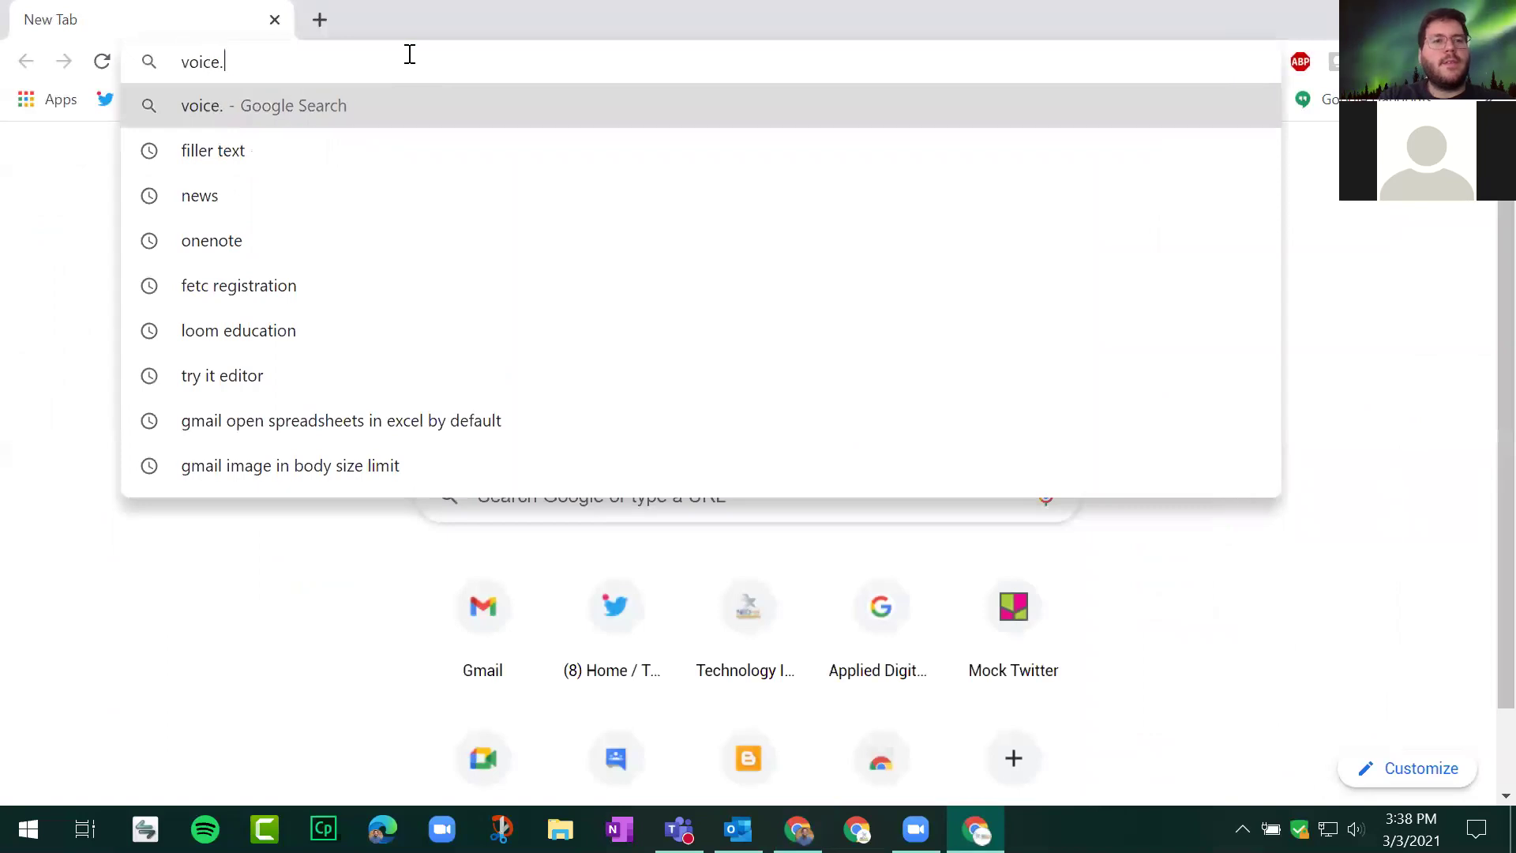
{"action": "type", "text": "google.com"}
{"action": "key", "text": "Return"}
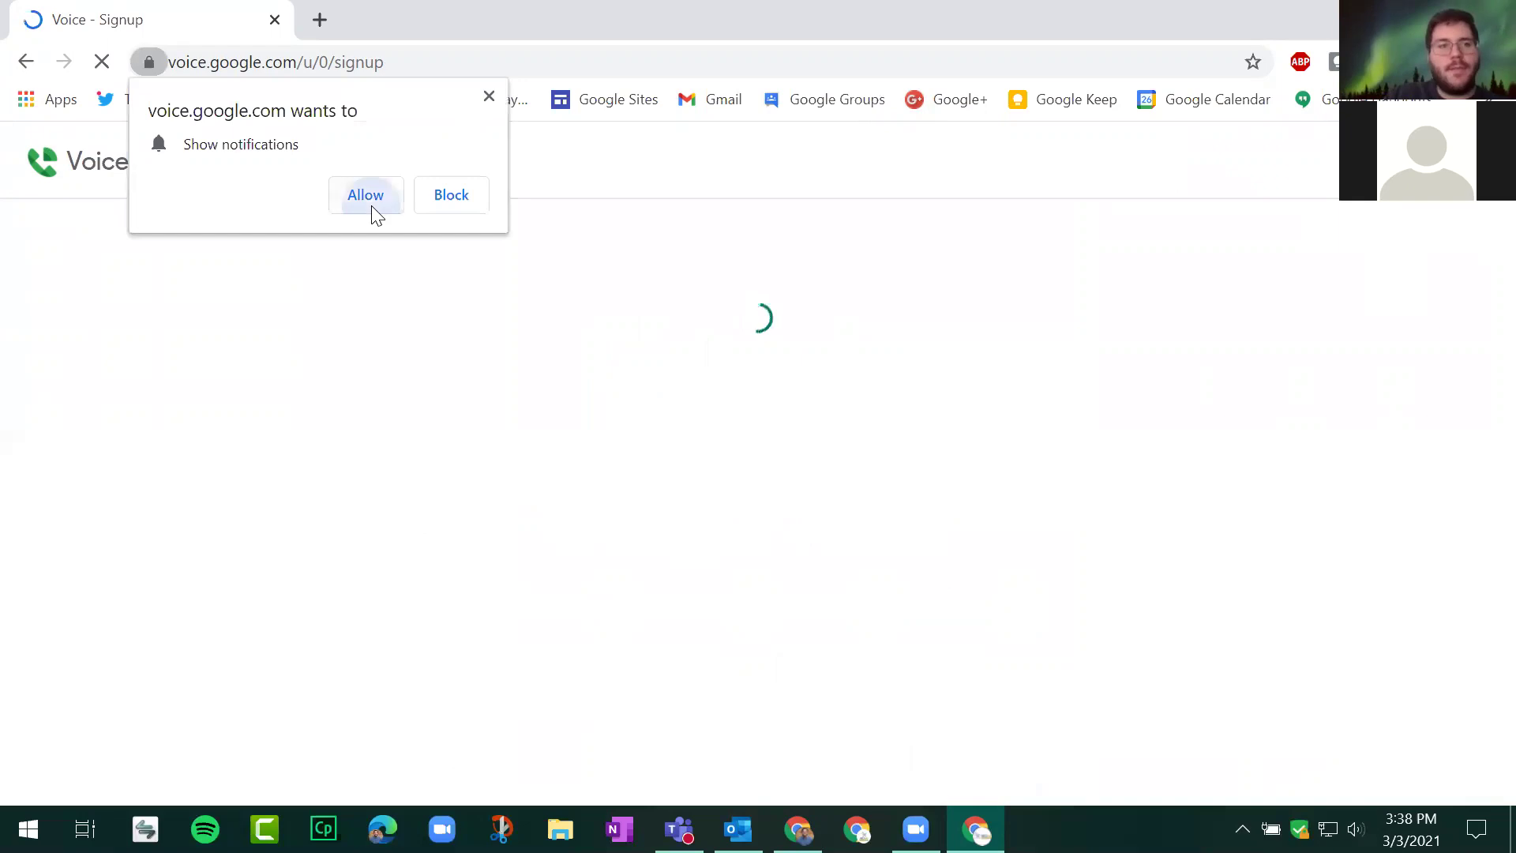
{"action": "left_click", "coordinate": [369, 208]}
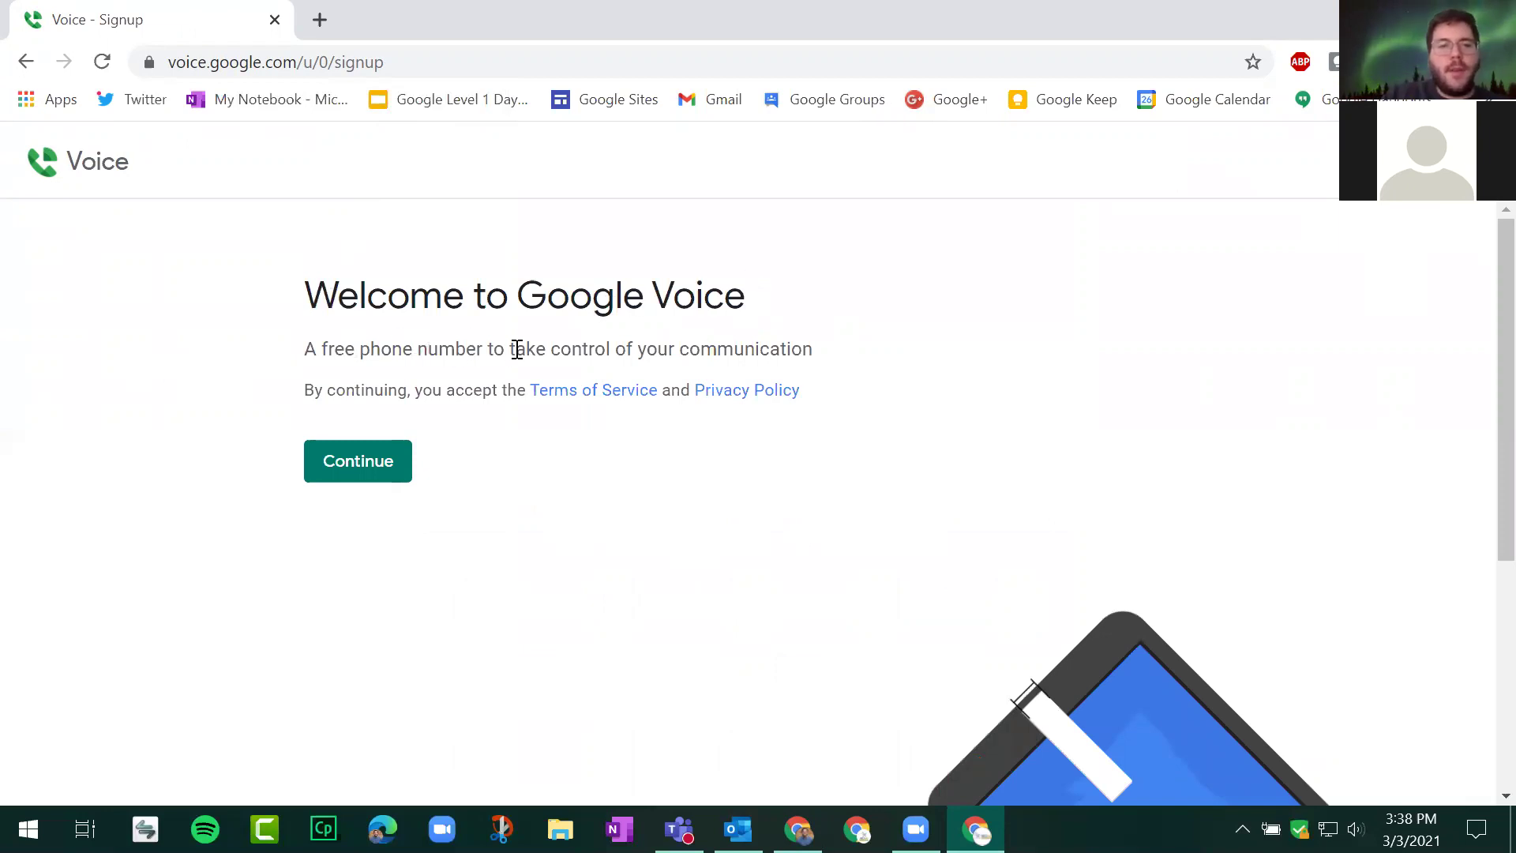
Step: Clear the highlighted tagline text and scroll down to the city or area code search
{"action": "left_click_drag", "start_coordinate": [515, 349], "coordinate": [810, 379]}
{"action": "left_click", "coordinate": [510, 440]}
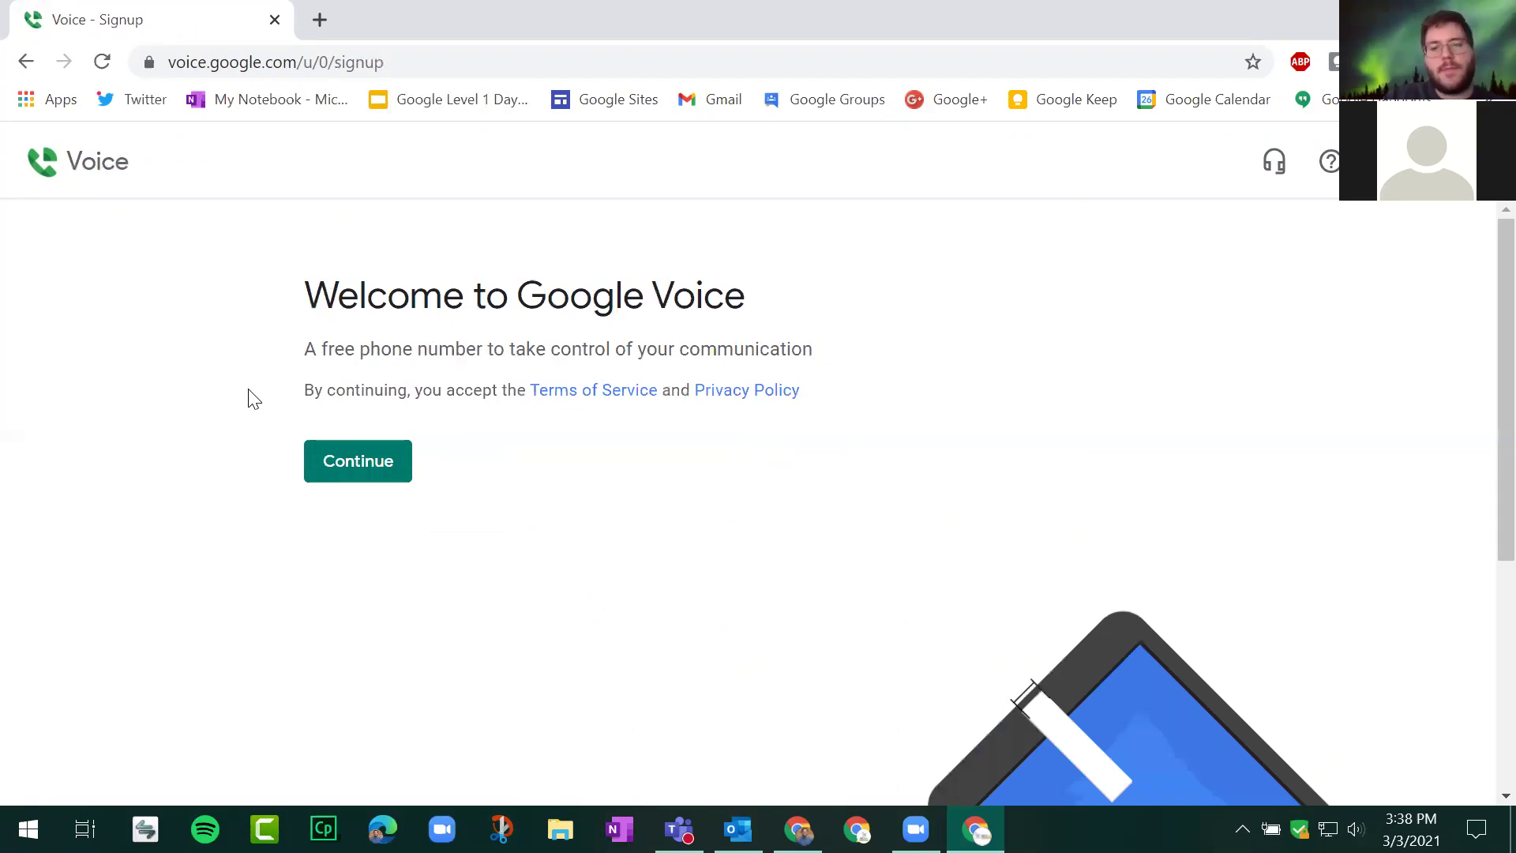
{"action": "scroll", "coordinate": [253, 399], "scroll_direction": "down", "scroll_amount": 5}
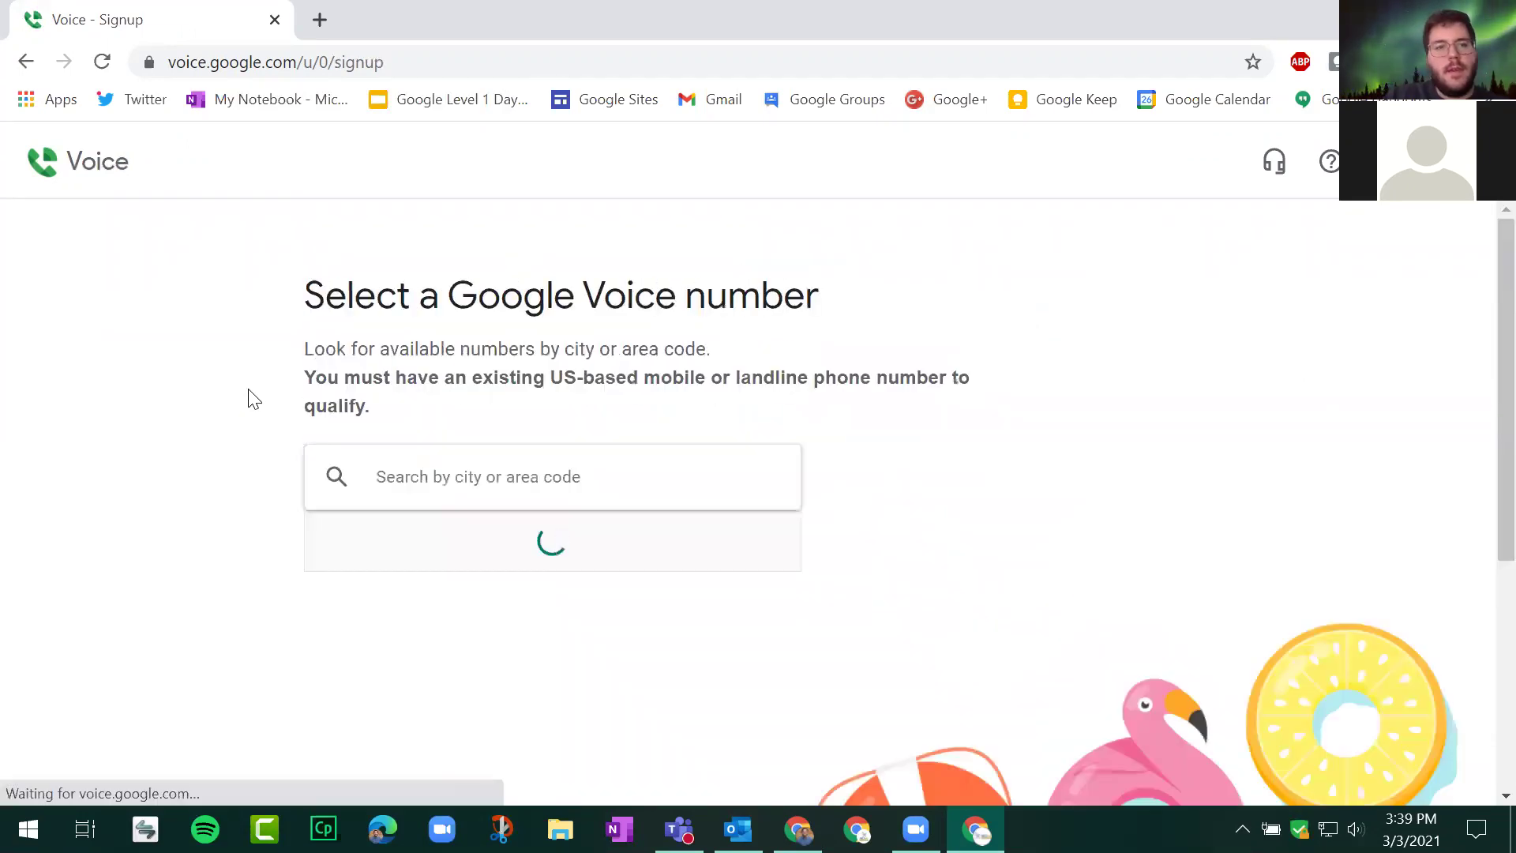
{"action": "left_click", "coordinate": [464, 448]}
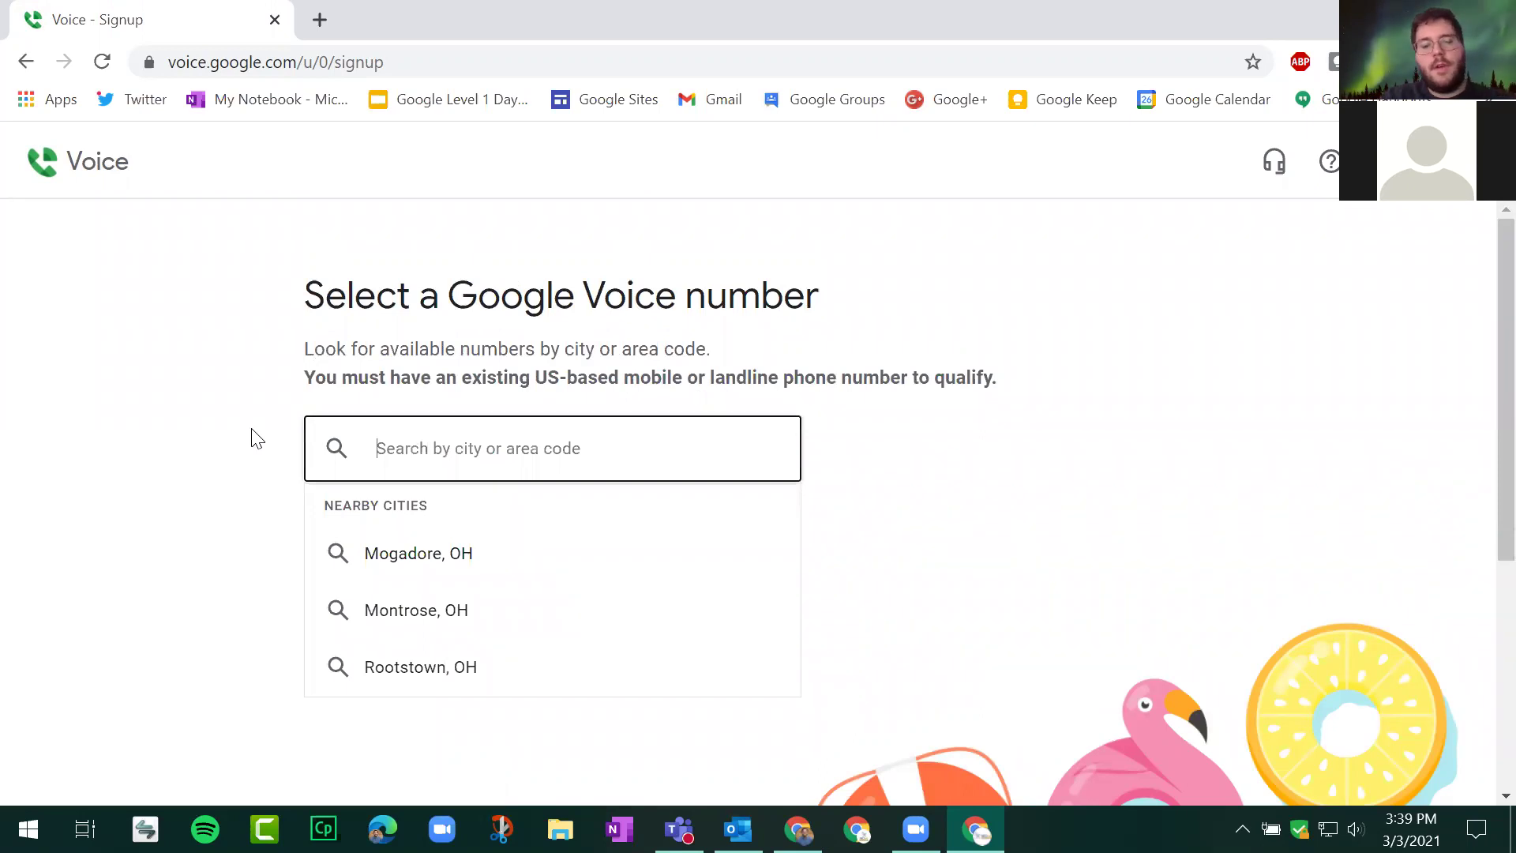
Step: Search area codes 44221, then 330, then 440, and browse the available 440 numbers
{"action": "type", "text": "44221"}
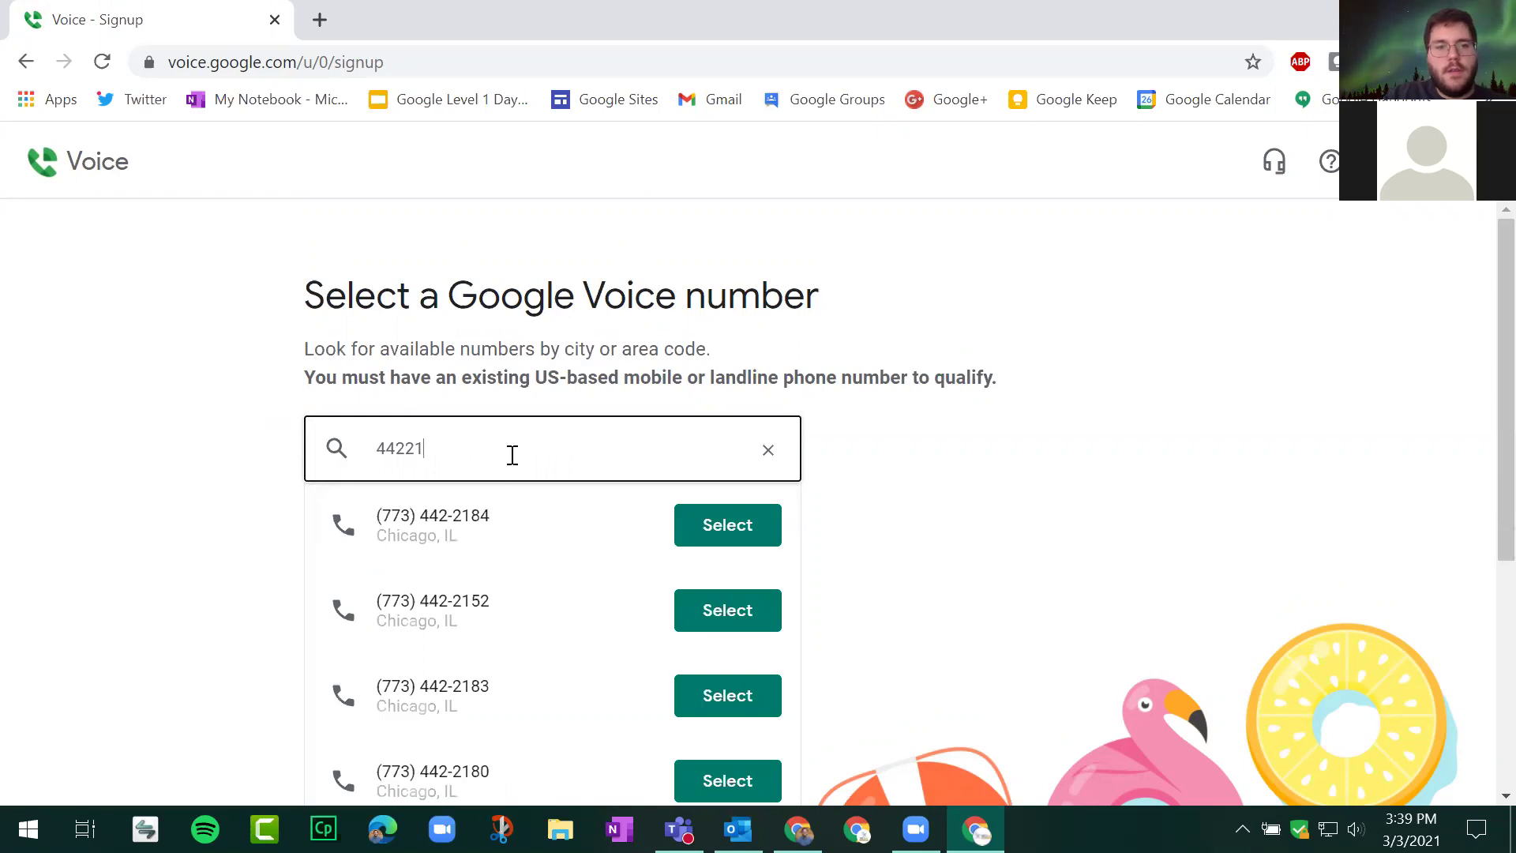
{"action": "key", "text": "BackSpace"}
{"action": "key", "text": "BackSpace"}
{"action": "key", "text": "BackSpace"}
{"action": "key", "text": "BackSpace"}
{"action": "key", "text": "BackSpace"}
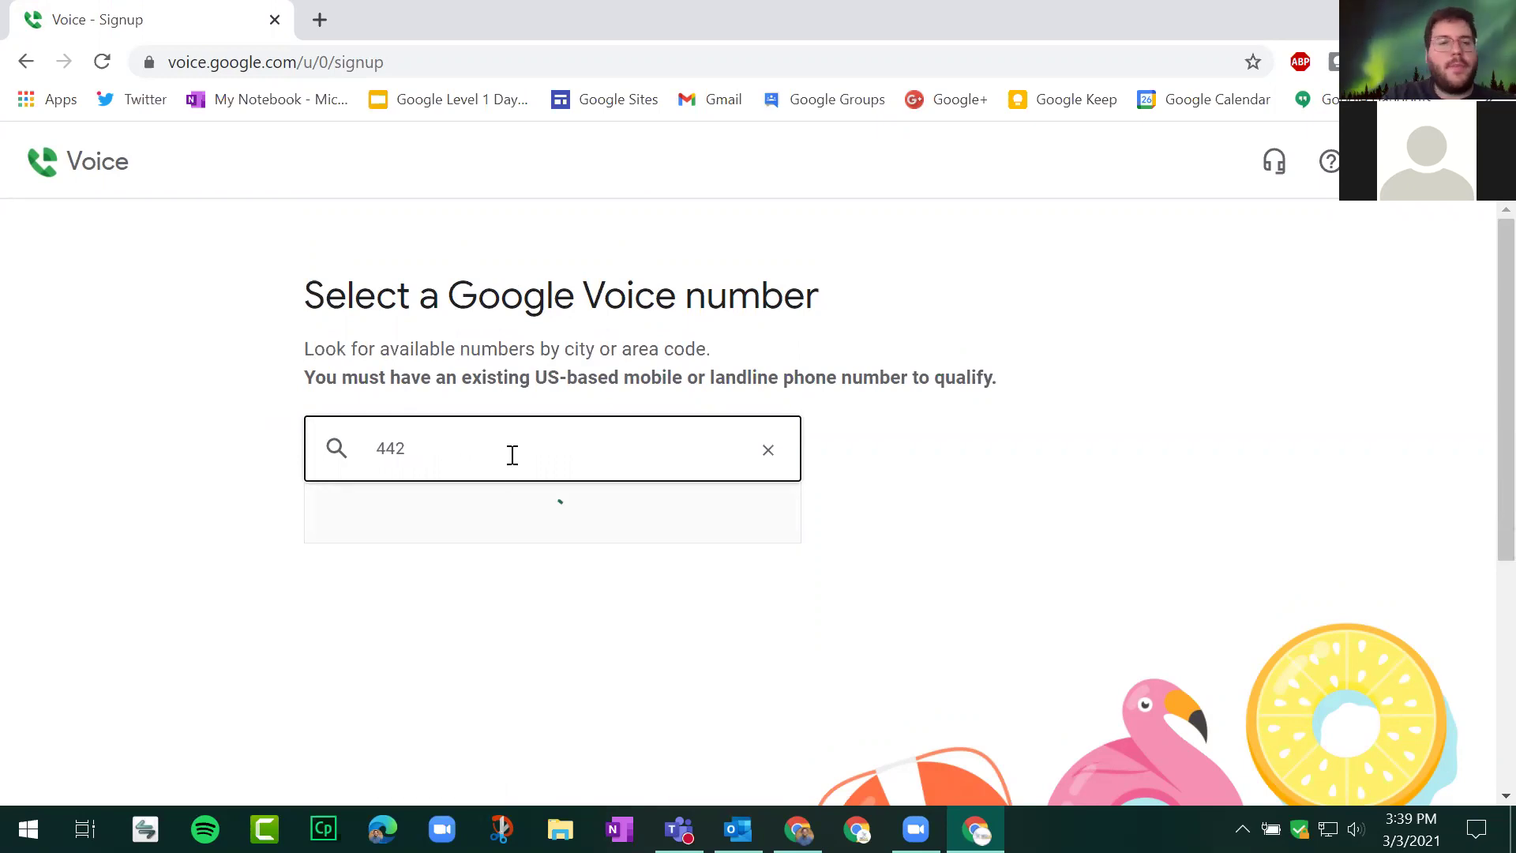
{"action": "type", "text": "330"}
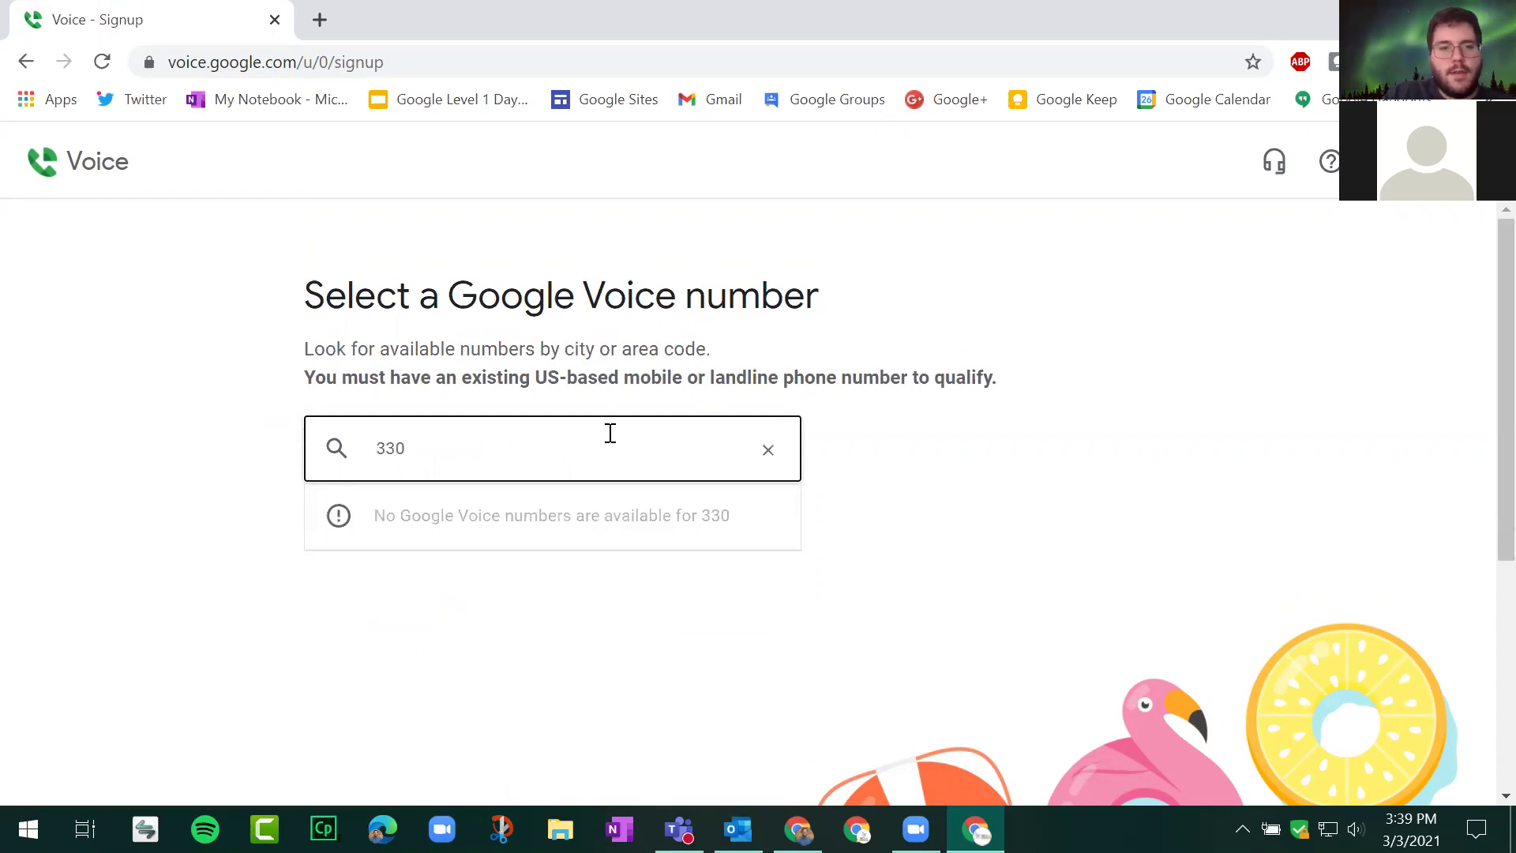
{"action": "key", "text": "BackSpace"}
{"action": "key", "text": "BackSpace"}
{"action": "key", "text": "BackSpace"}
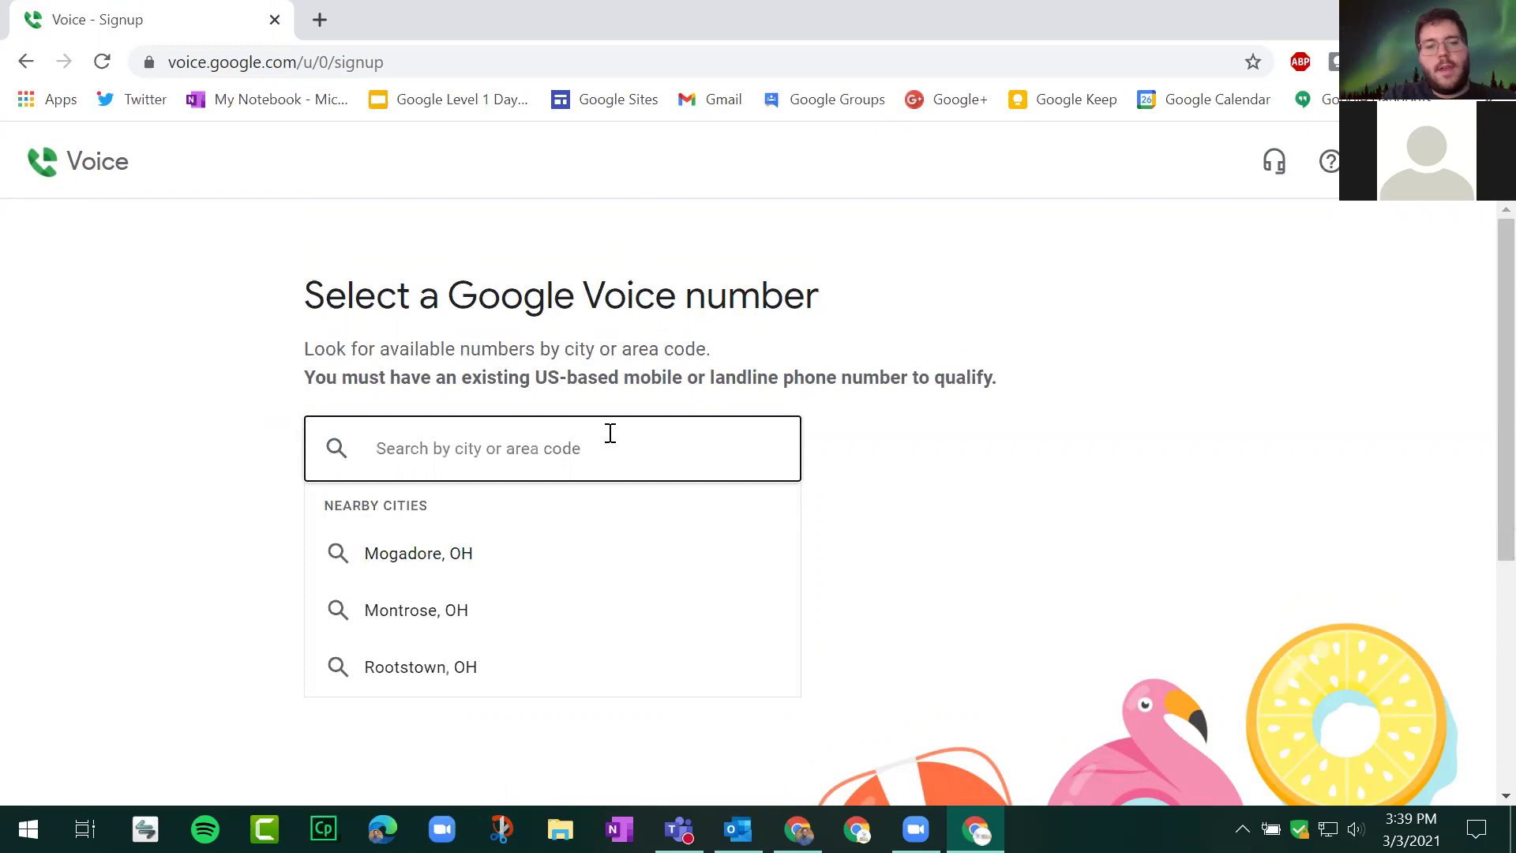
{"action": "type", "text": "404"}
{"action": "key", "text": "BackSpace"}
{"action": "key", "text": "BackSpace"}
{"action": "type", "text": "40"}
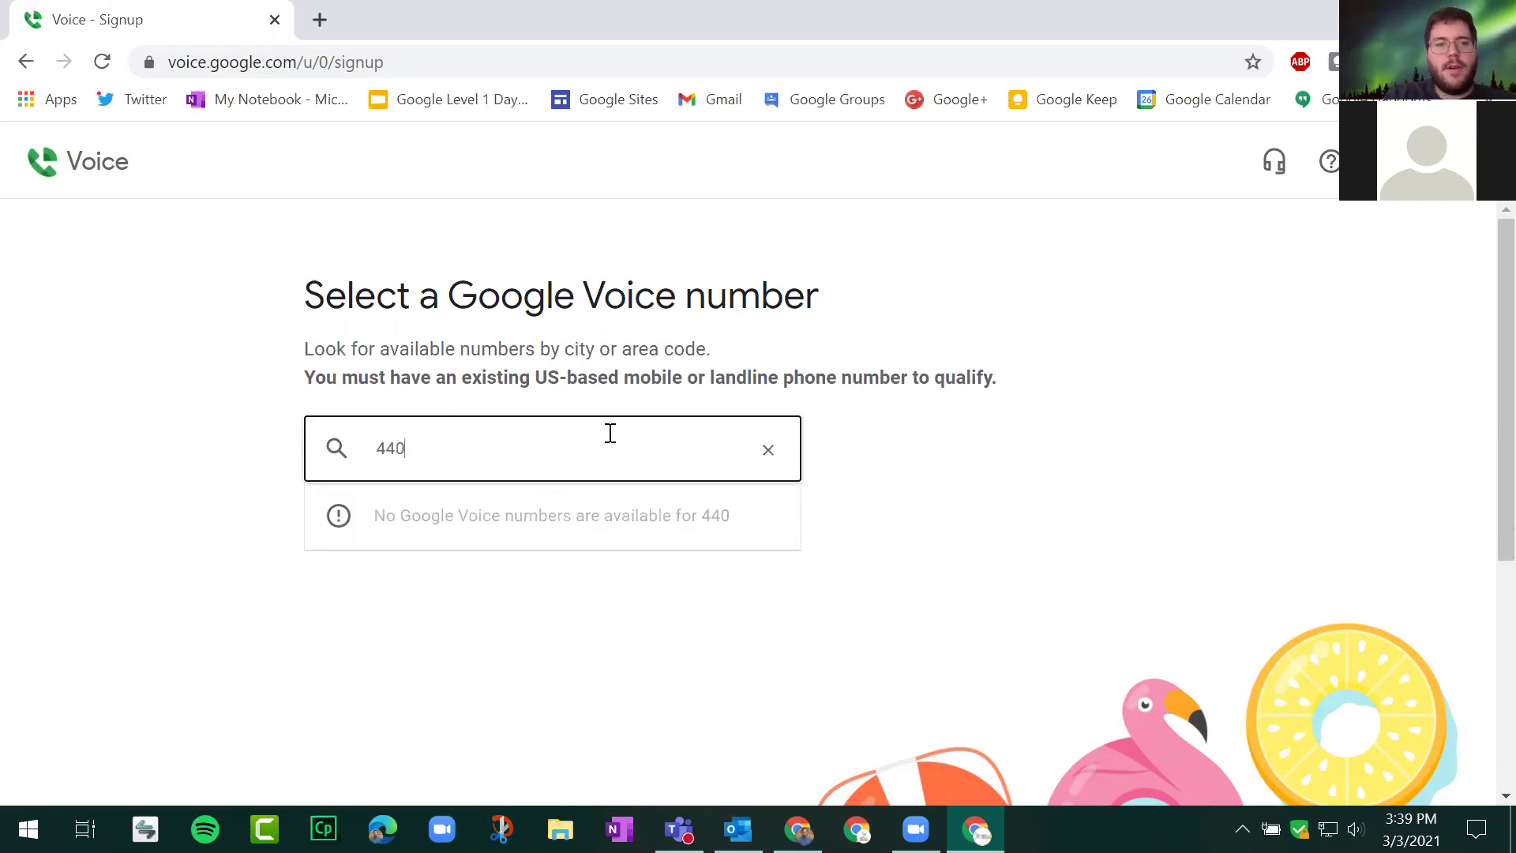
{"action": "scroll", "coordinate": [251, 467], "scroll_direction": "down", "scroll_amount": 2}
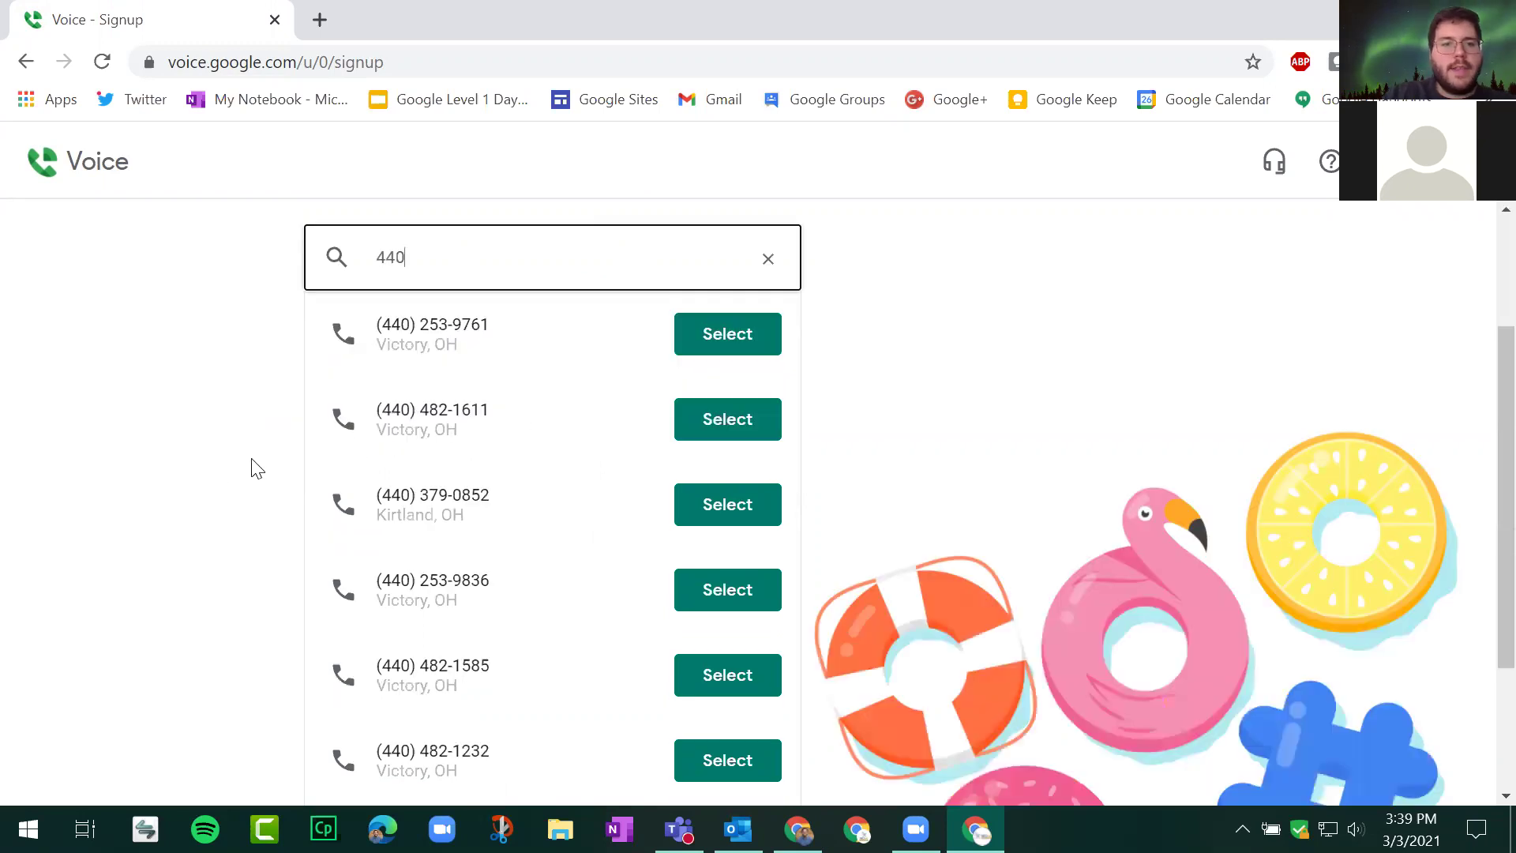
{"action": "scroll", "coordinate": [281, 446], "scroll_direction": "down", "scroll_amount": 2}
{"action": "scroll", "coordinate": [237, 470], "scroll_direction": "up", "scroll_amount": 2}
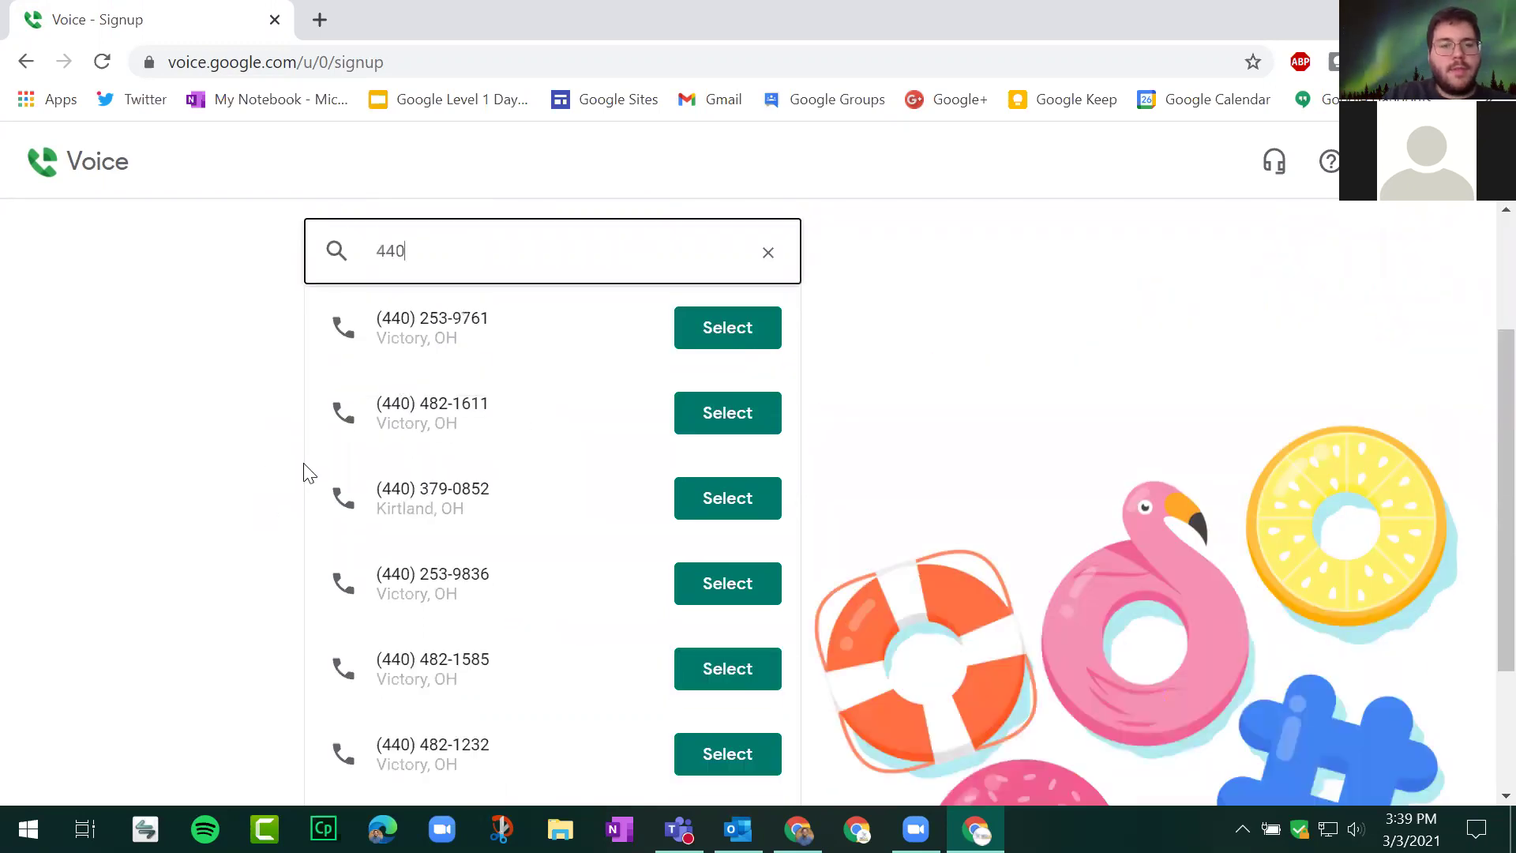
{"action": "scroll", "coordinate": [467, 515], "scroll_direction": "down", "scroll_amount": 2}
{"action": "scroll", "coordinate": [399, 537], "scroll_direction": "up", "scroll_amount": 4}
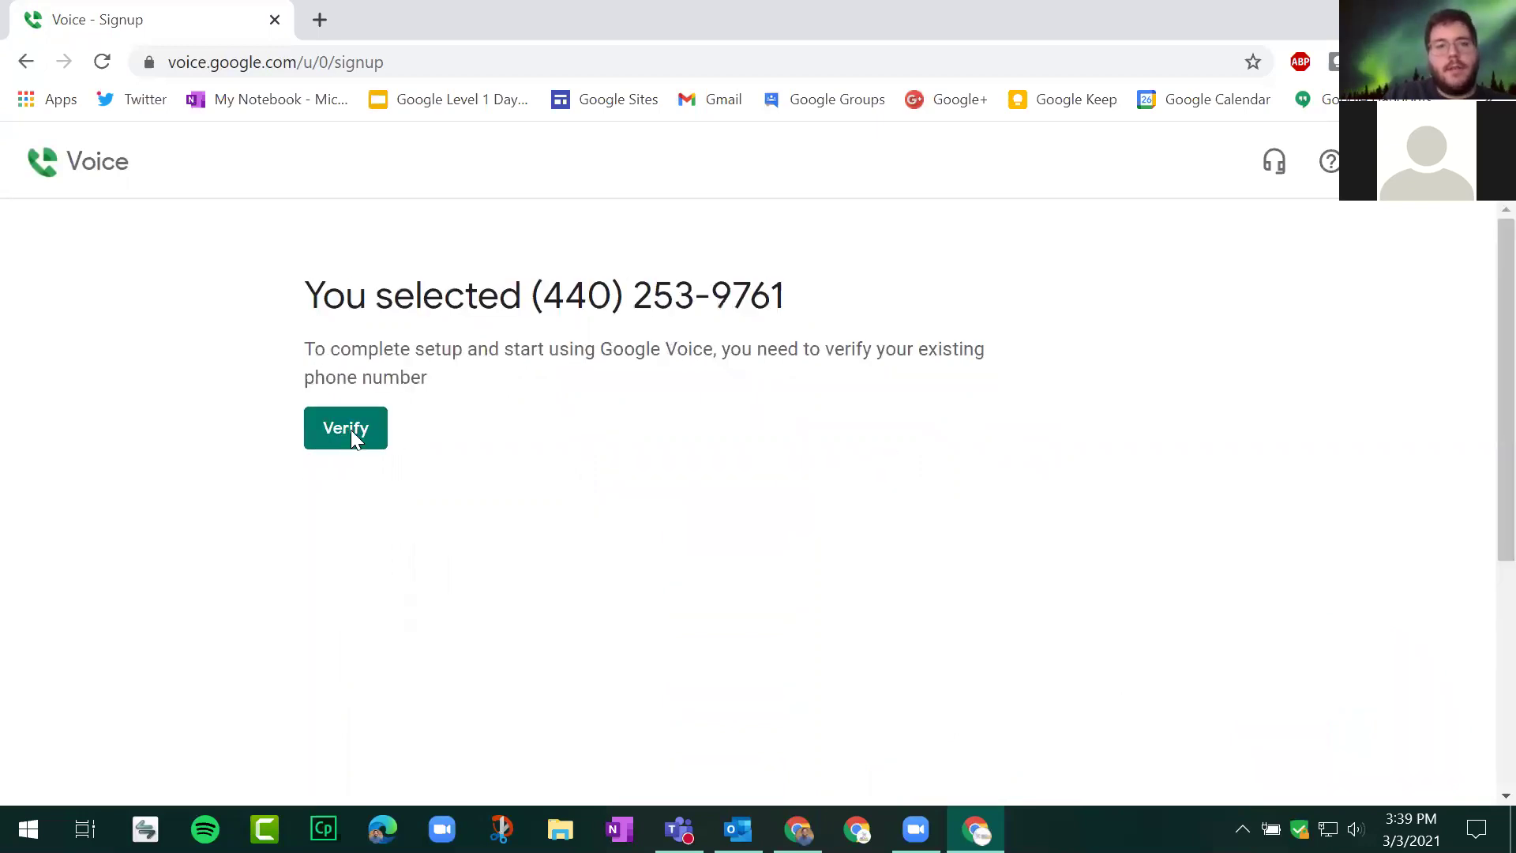
Step: Start phone verification, cancel linking a number, and reload the Voice signup page
{"action": "left_click", "coordinate": [351, 430]}
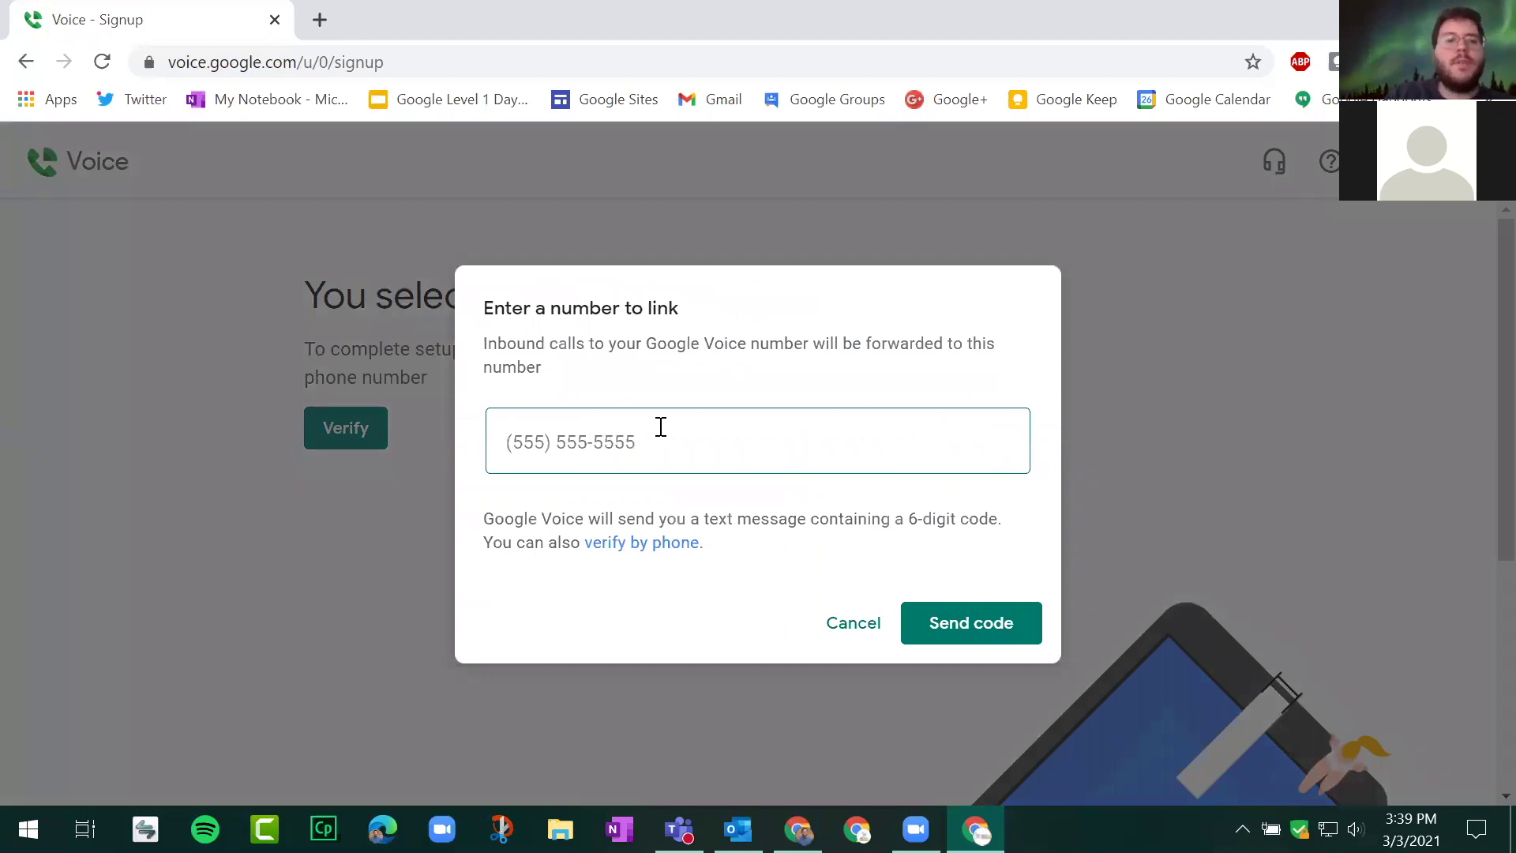
{"action": "left_click", "coordinate": [859, 629]}
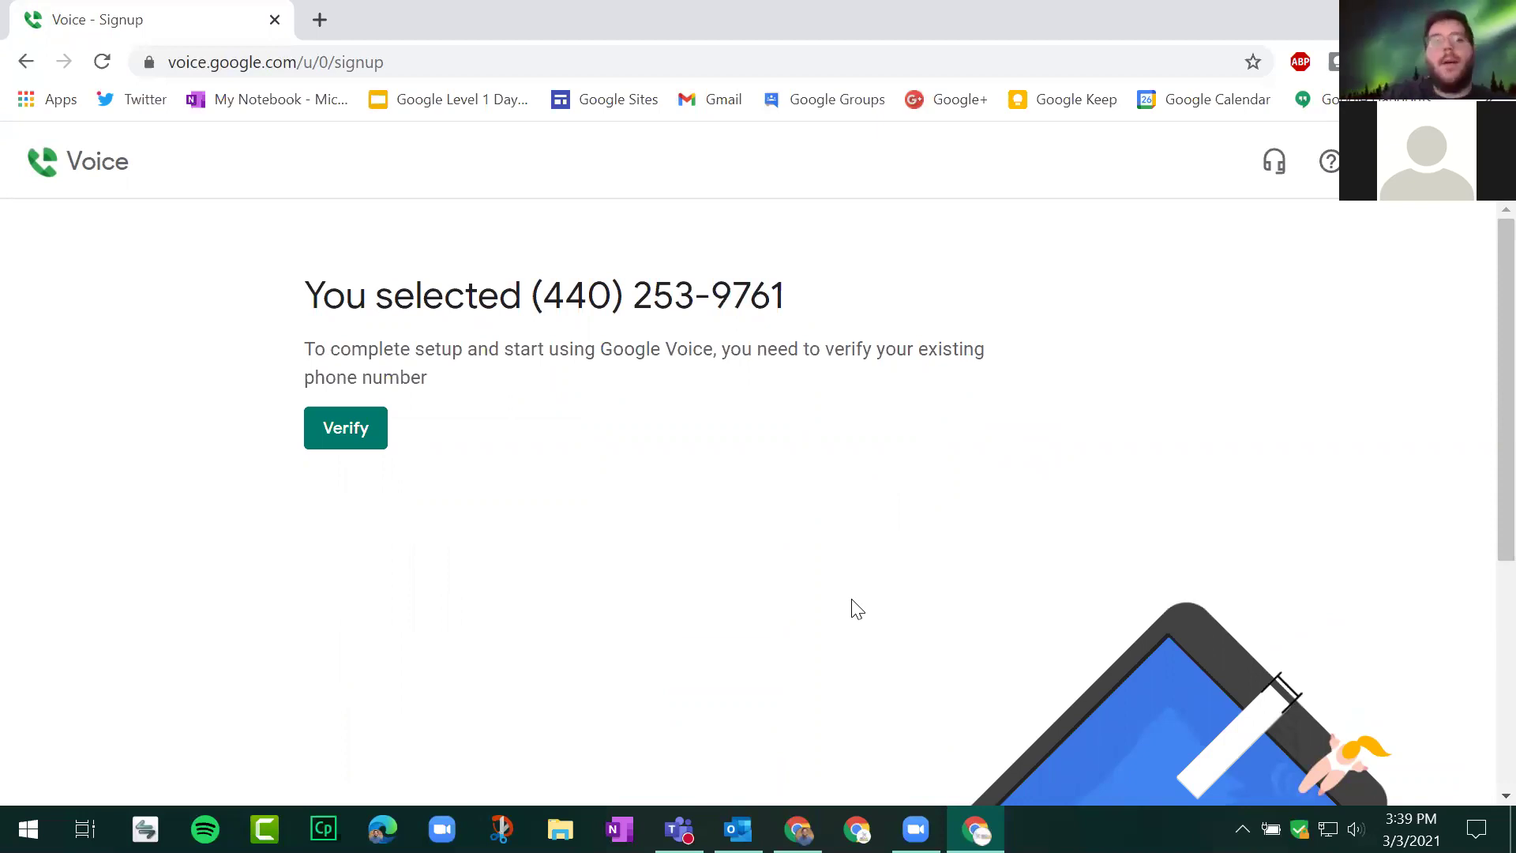
{"action": "left_click", "coordinate": [122, 172]}
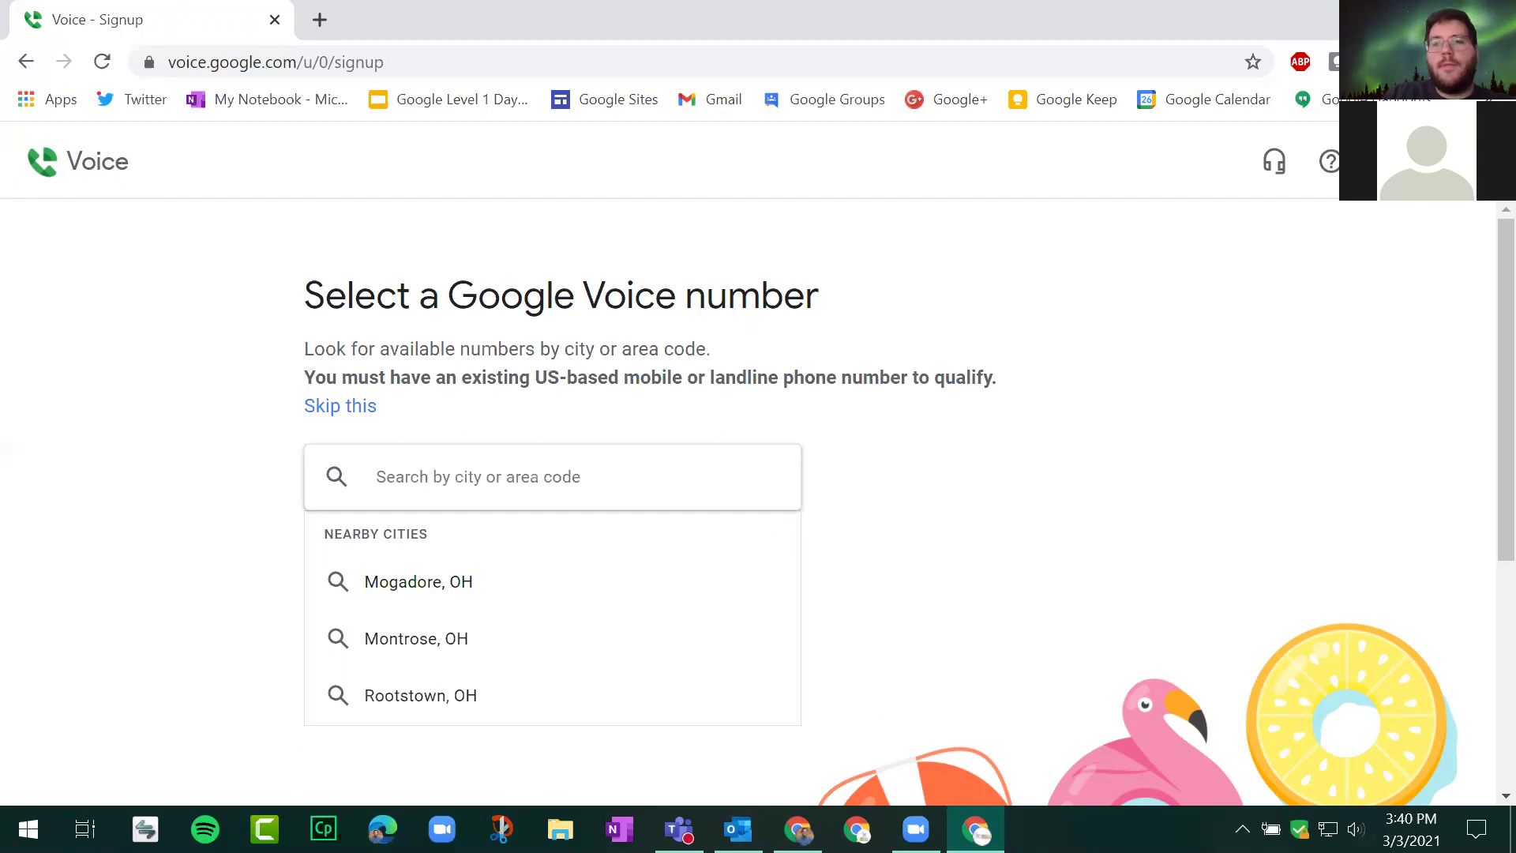
Step: Close the signup window and the Voice tab, then advance Slides to slide 71 'Take a Few Minutes…'
{"action": "key", "text": "ctrl+w"}
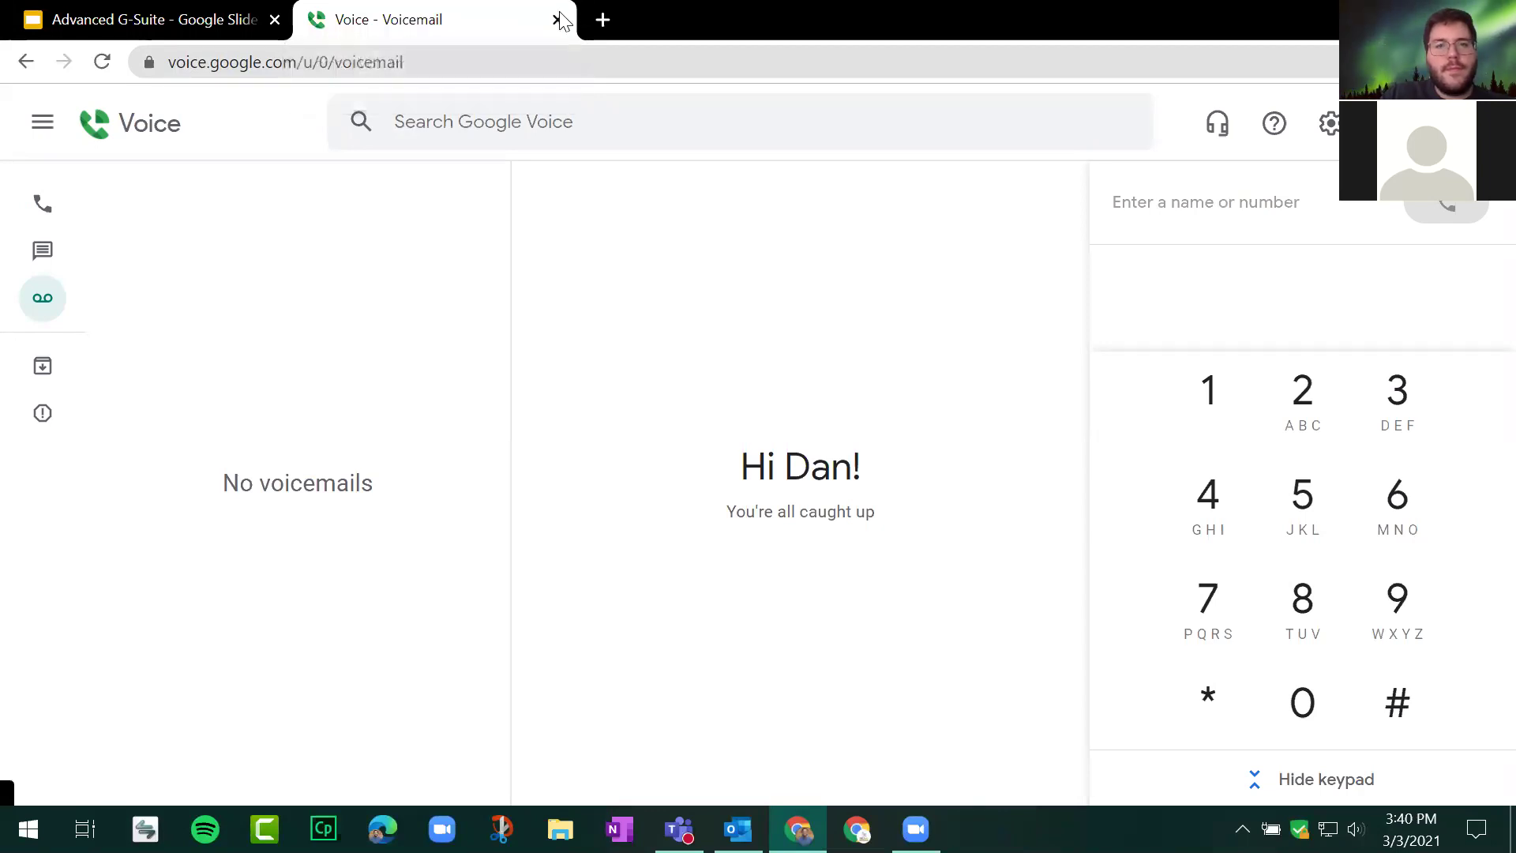
{"action": "left_click", "coordinate": [558, 19]}
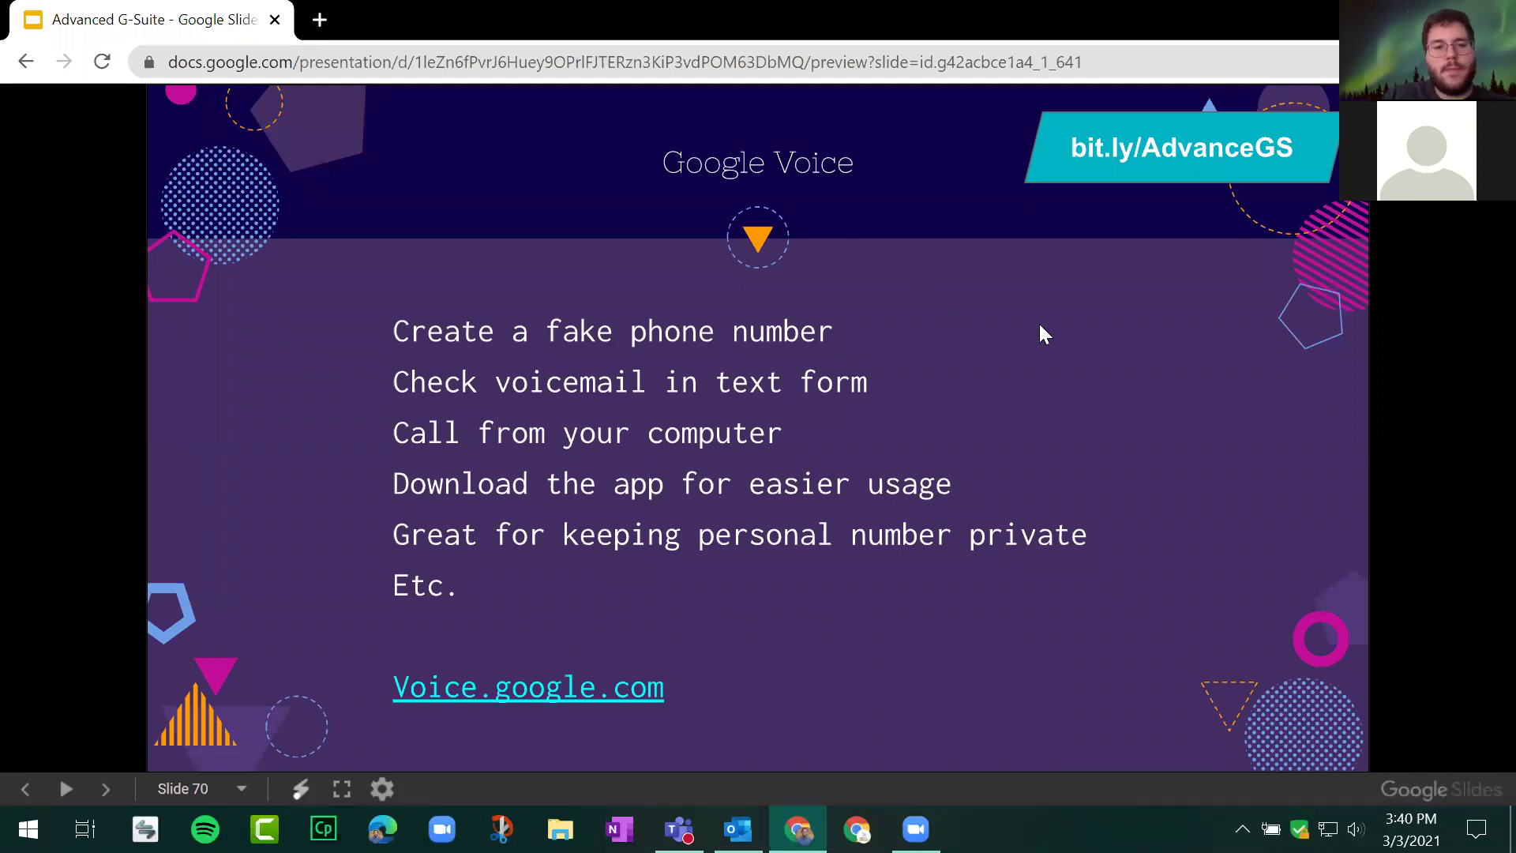
{"action": "left_click", "coordinate": [1082, 356]}
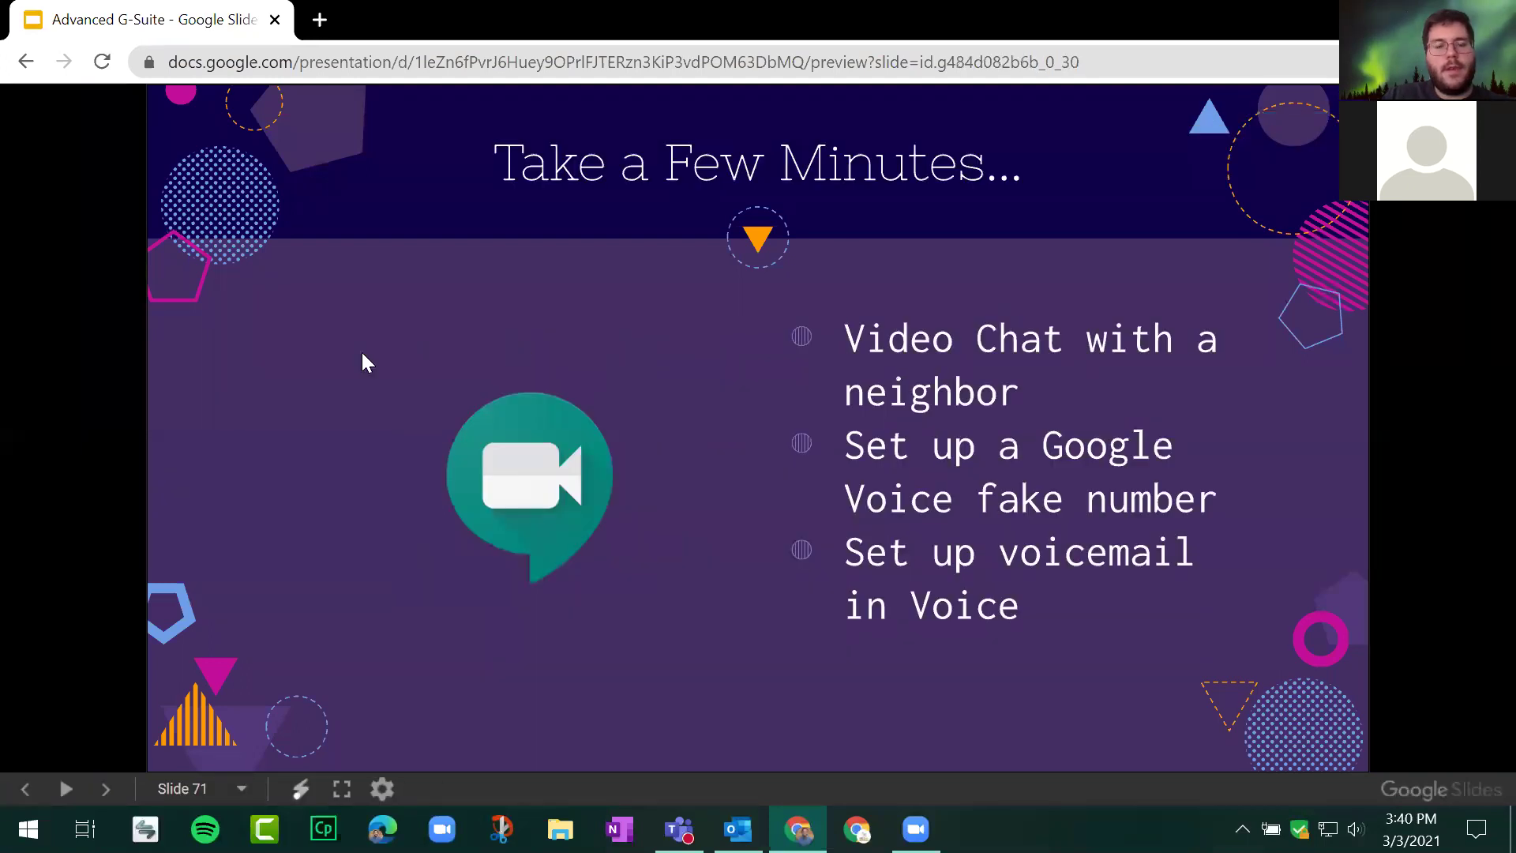
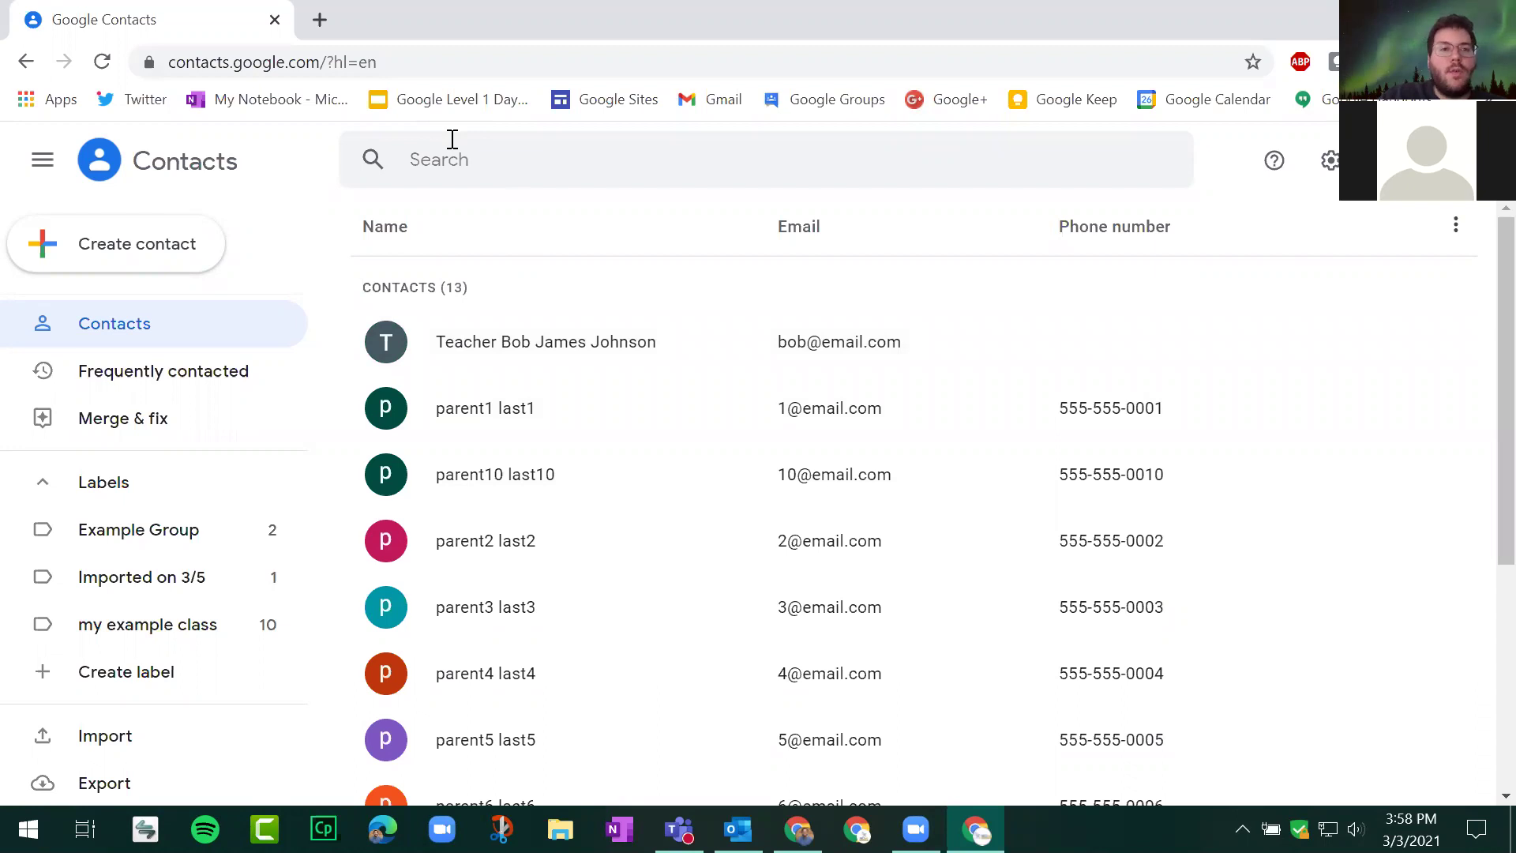
{"action": "left_click", "coordinate": [48, 267]}
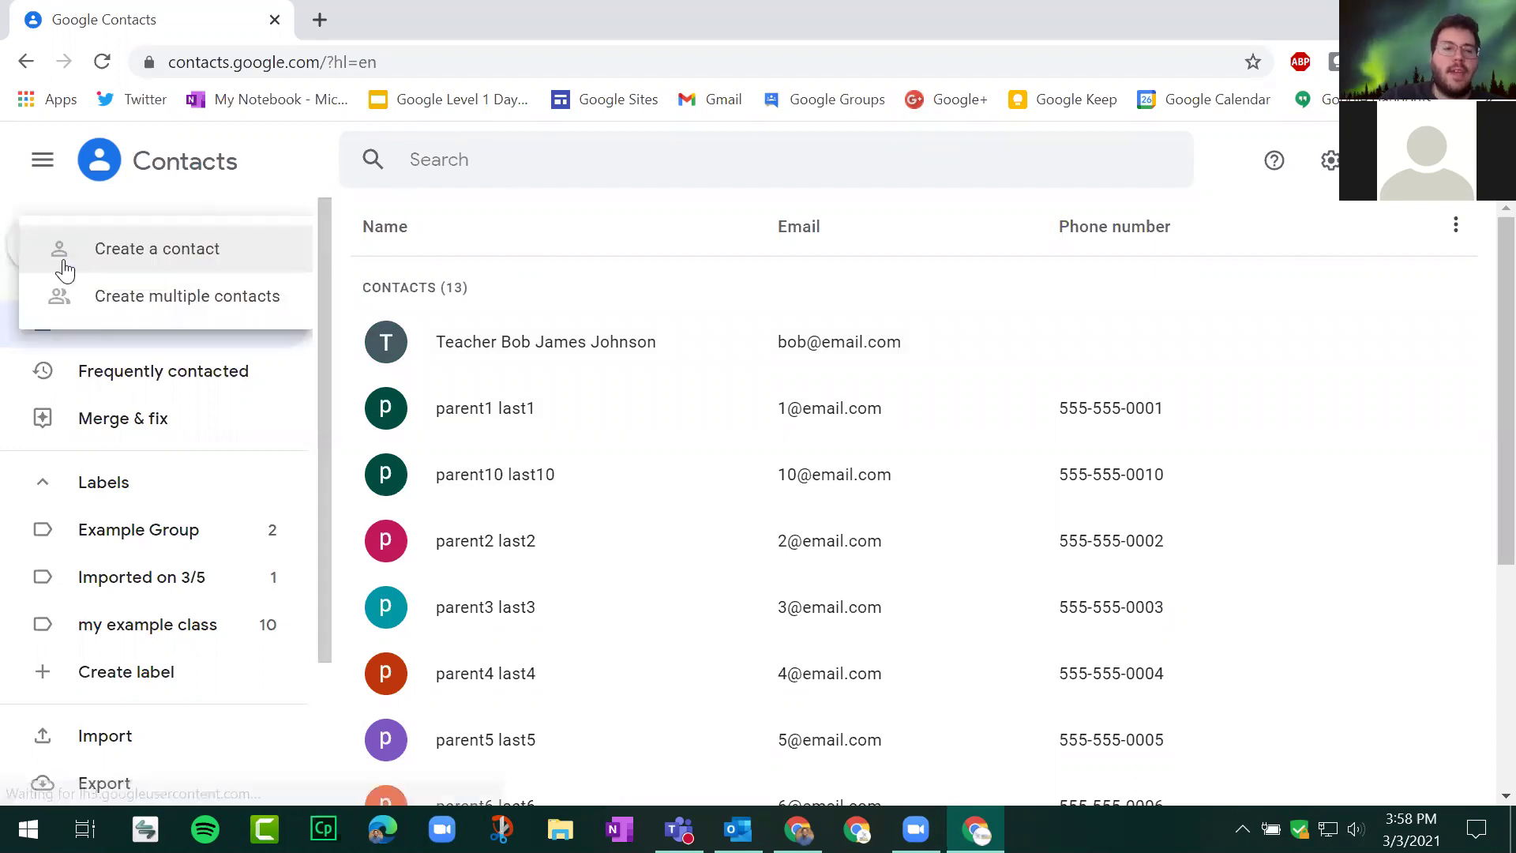
{"action": "left_click", "coordinate": [174, 251]}
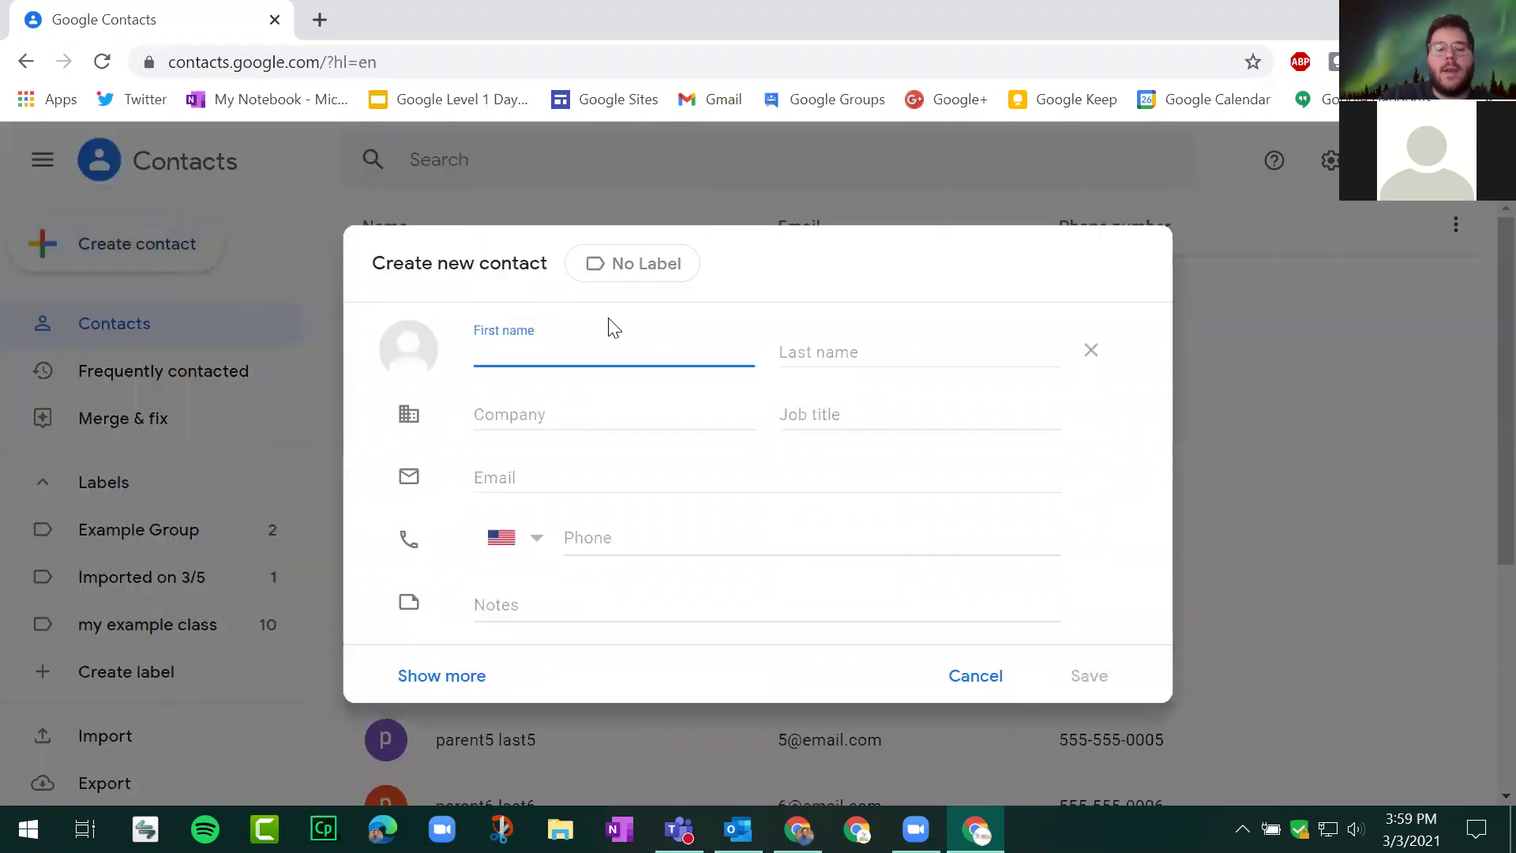
{"action": "left_click", "coordinate": [653, 417]}
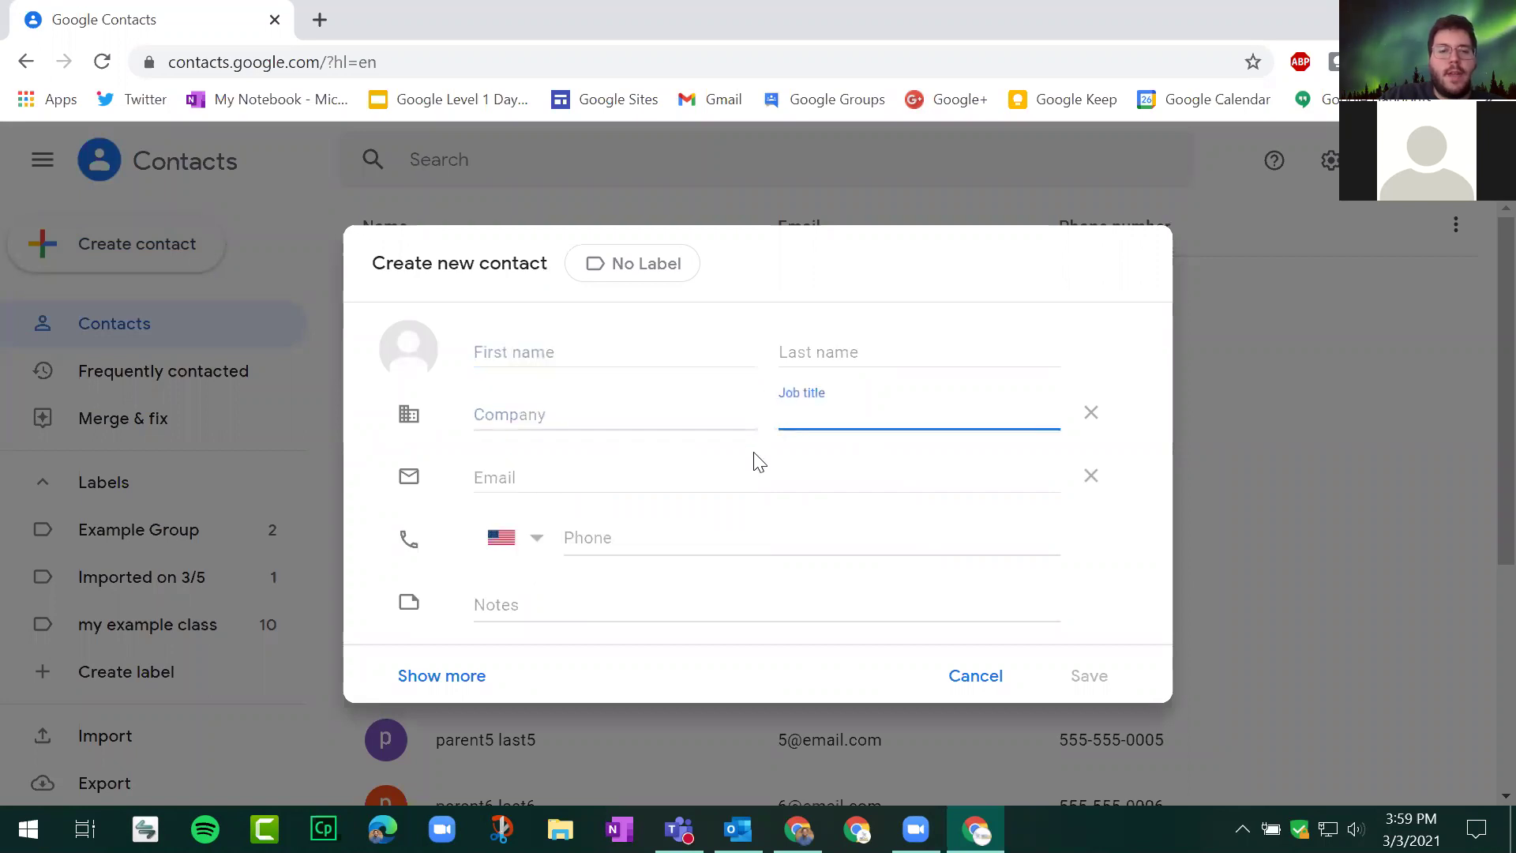
{"action": "left_click", "coordinate": [458, 684]}
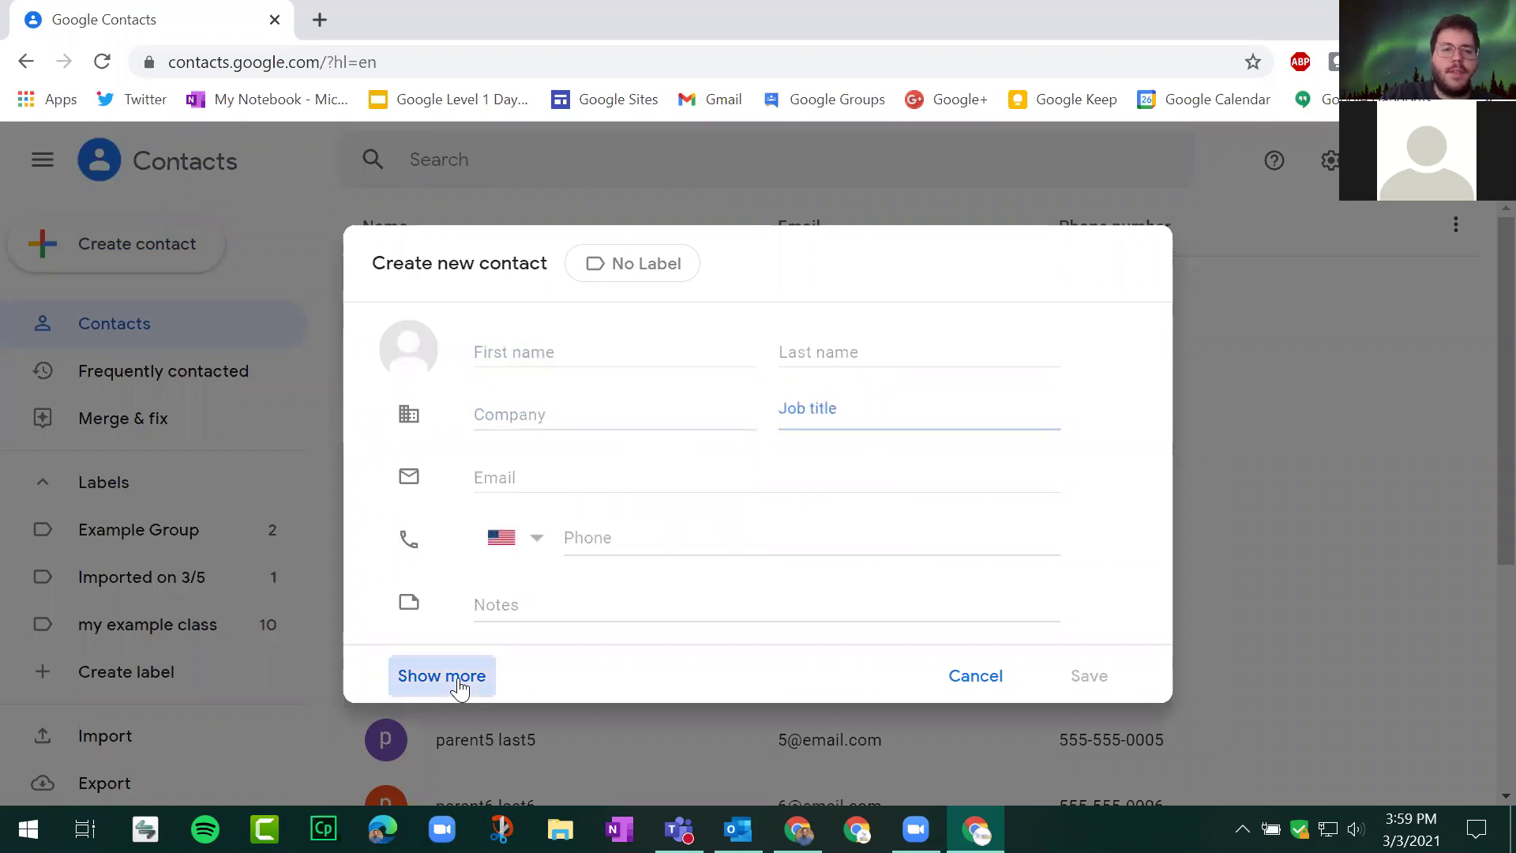
{"action": "scroll", "coordinate": [711, 473], "scroll_direction": "down", "scroll_amount": 10}
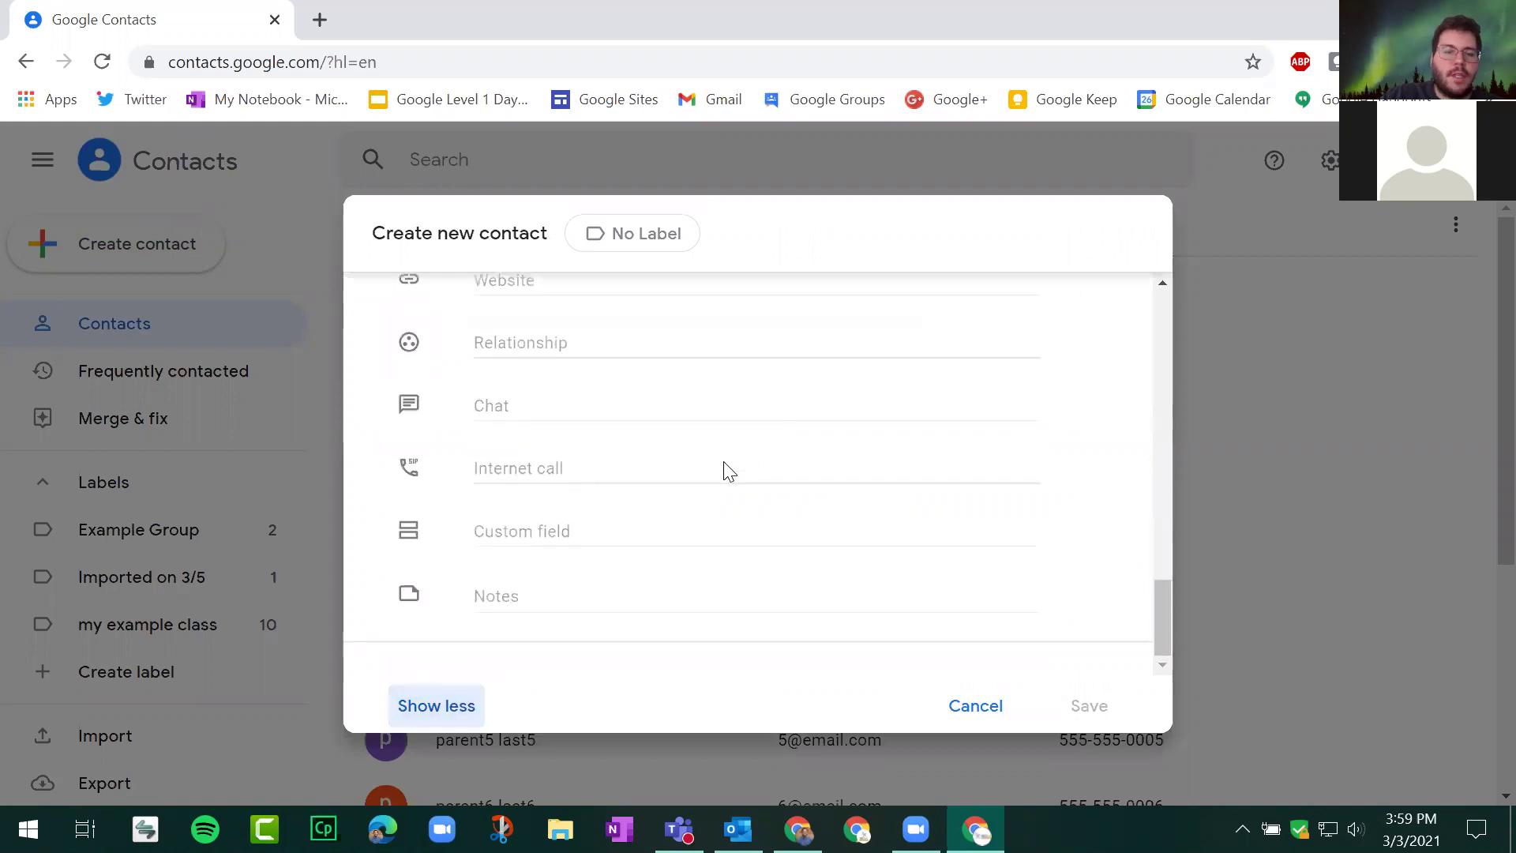
{"action": "scroll", "coordinate": [723, 472], "scroll_direction": "up", "scroll_amount": 10}
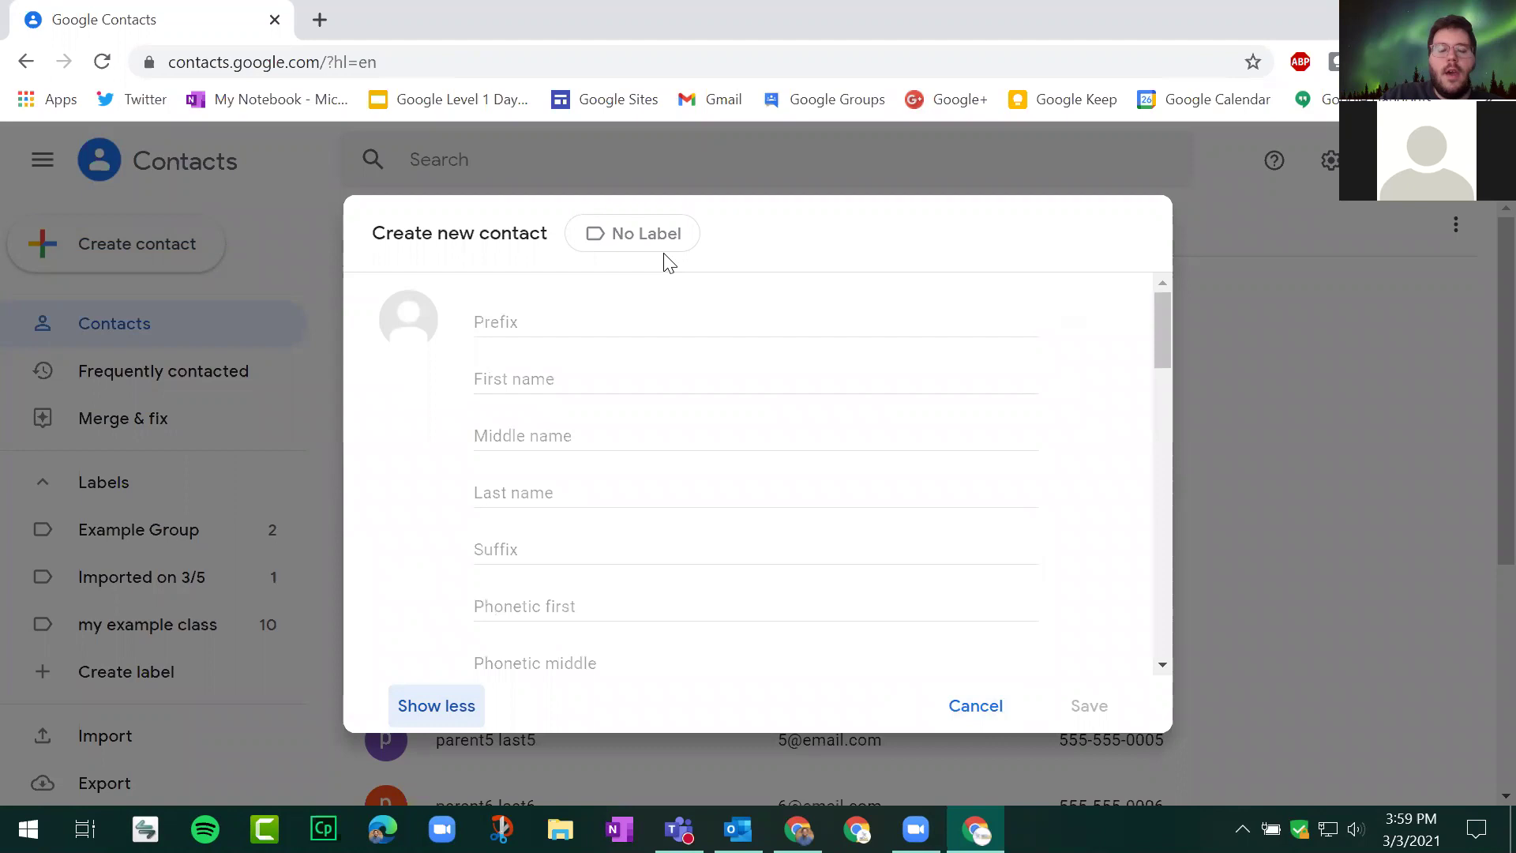
{"action": "left_click", "coordinate": [633, 251]}
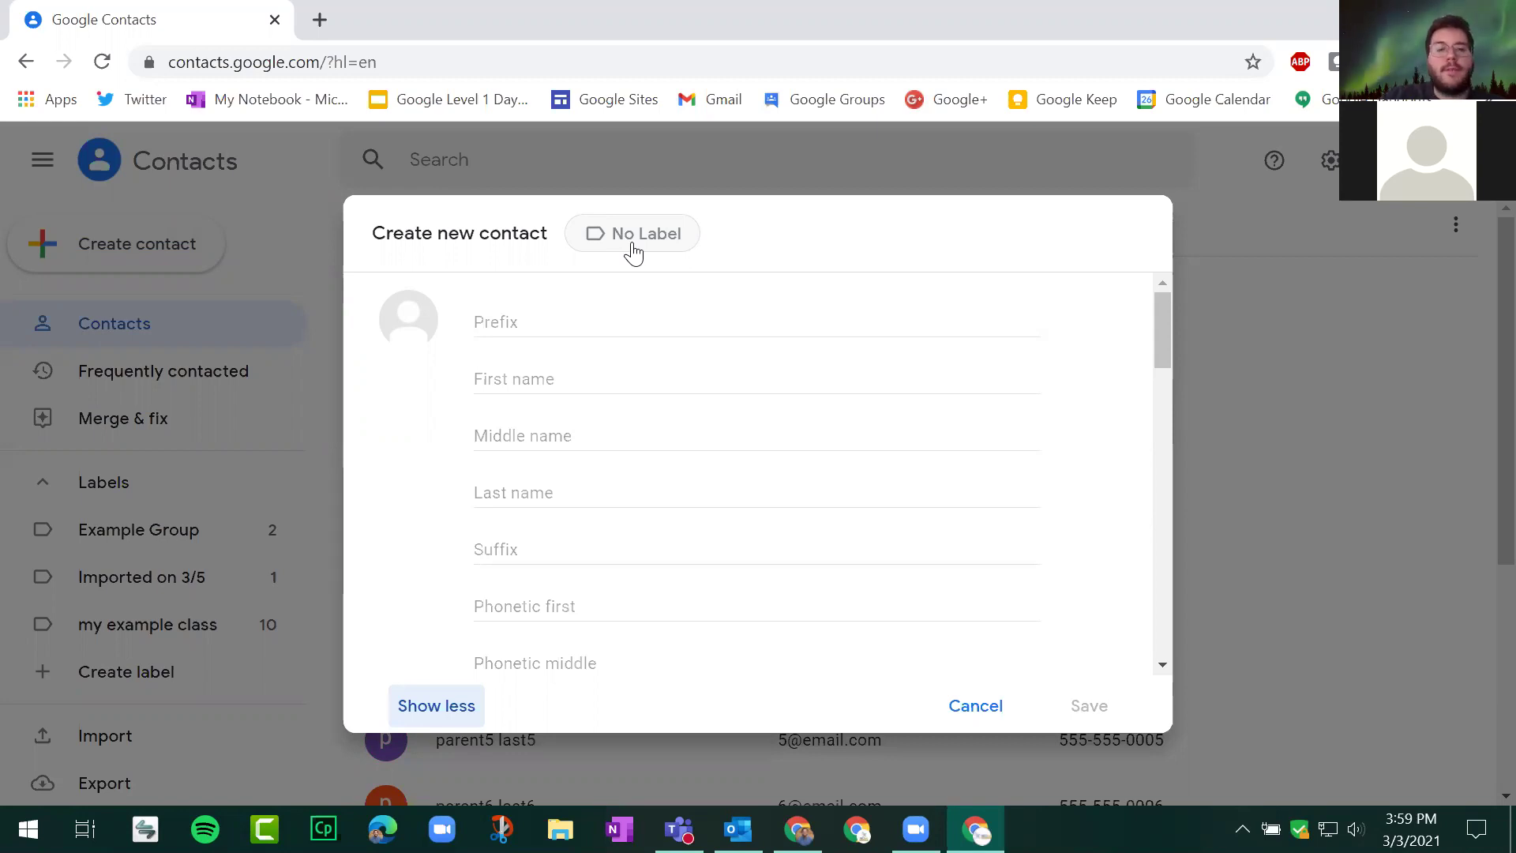
{"action": "left_click", "coordinate": [632, 251]}
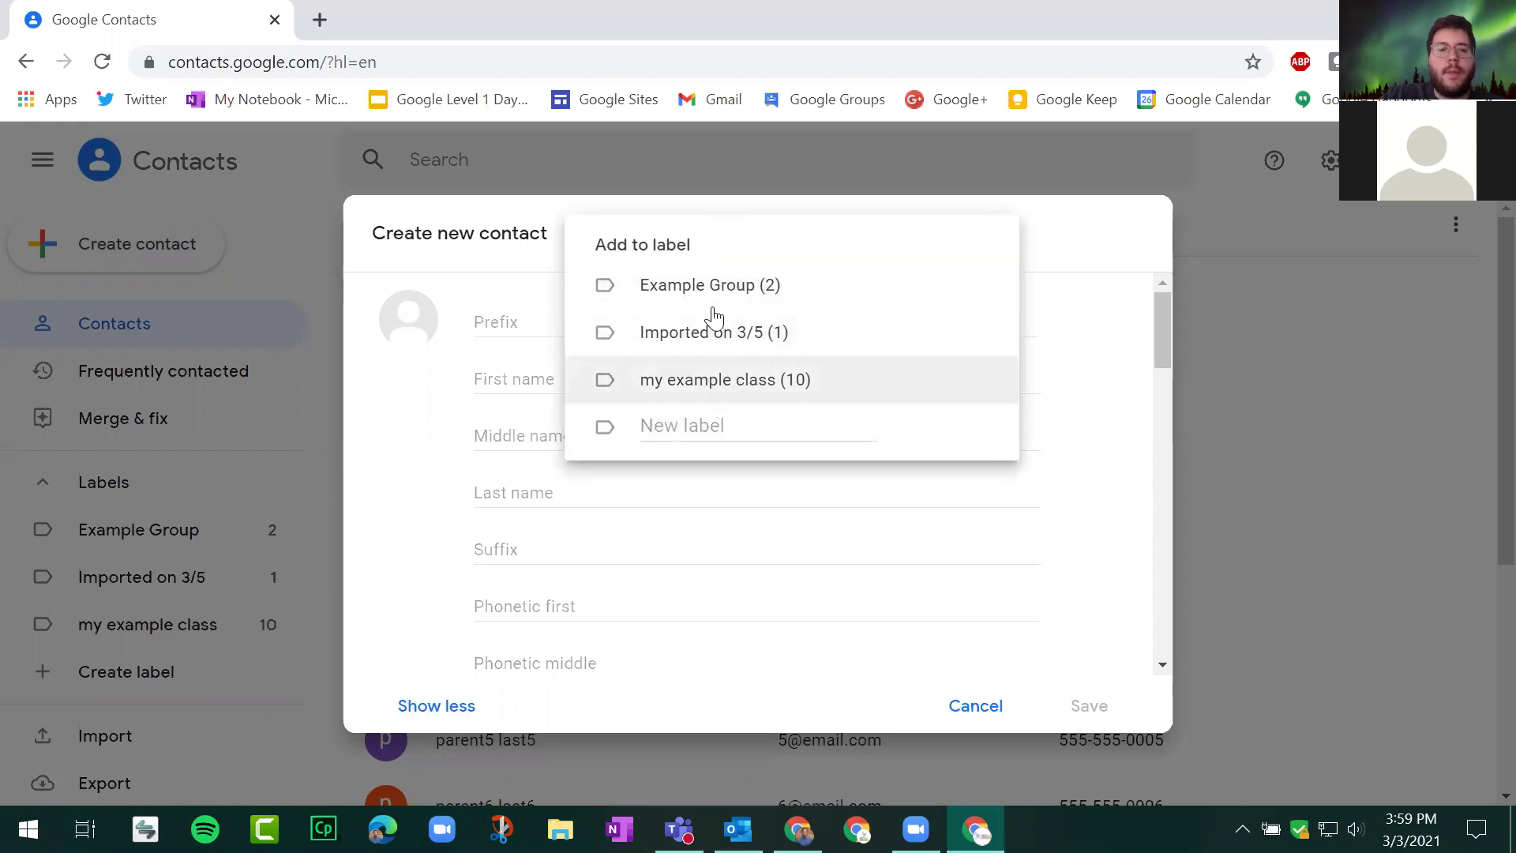
{"action": "left_click", "coordinate": [1062, 241]}
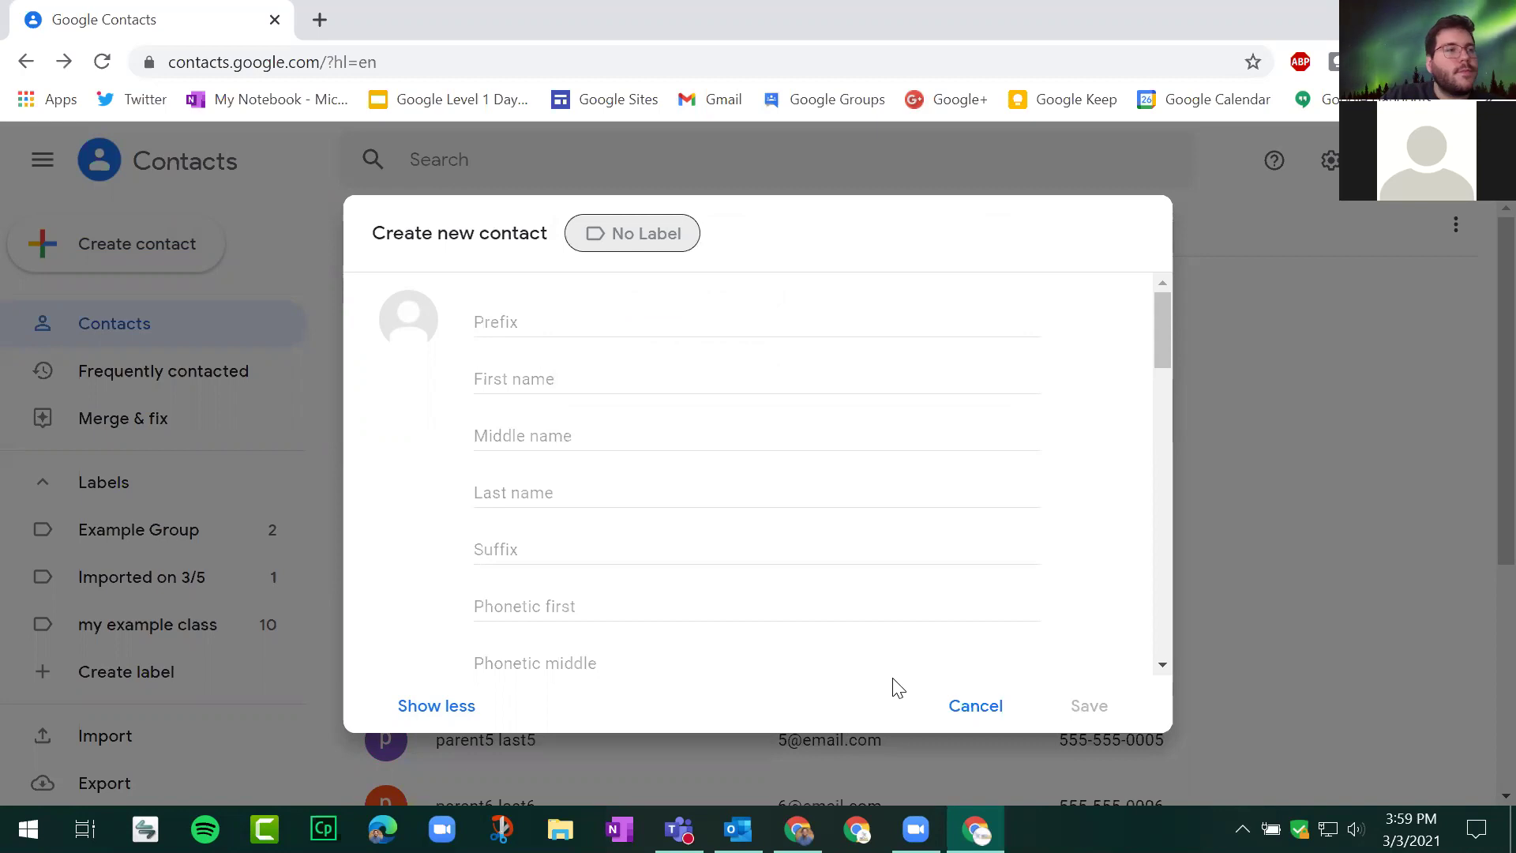
{"action": "left_click", "coordinate": [974, 719]}
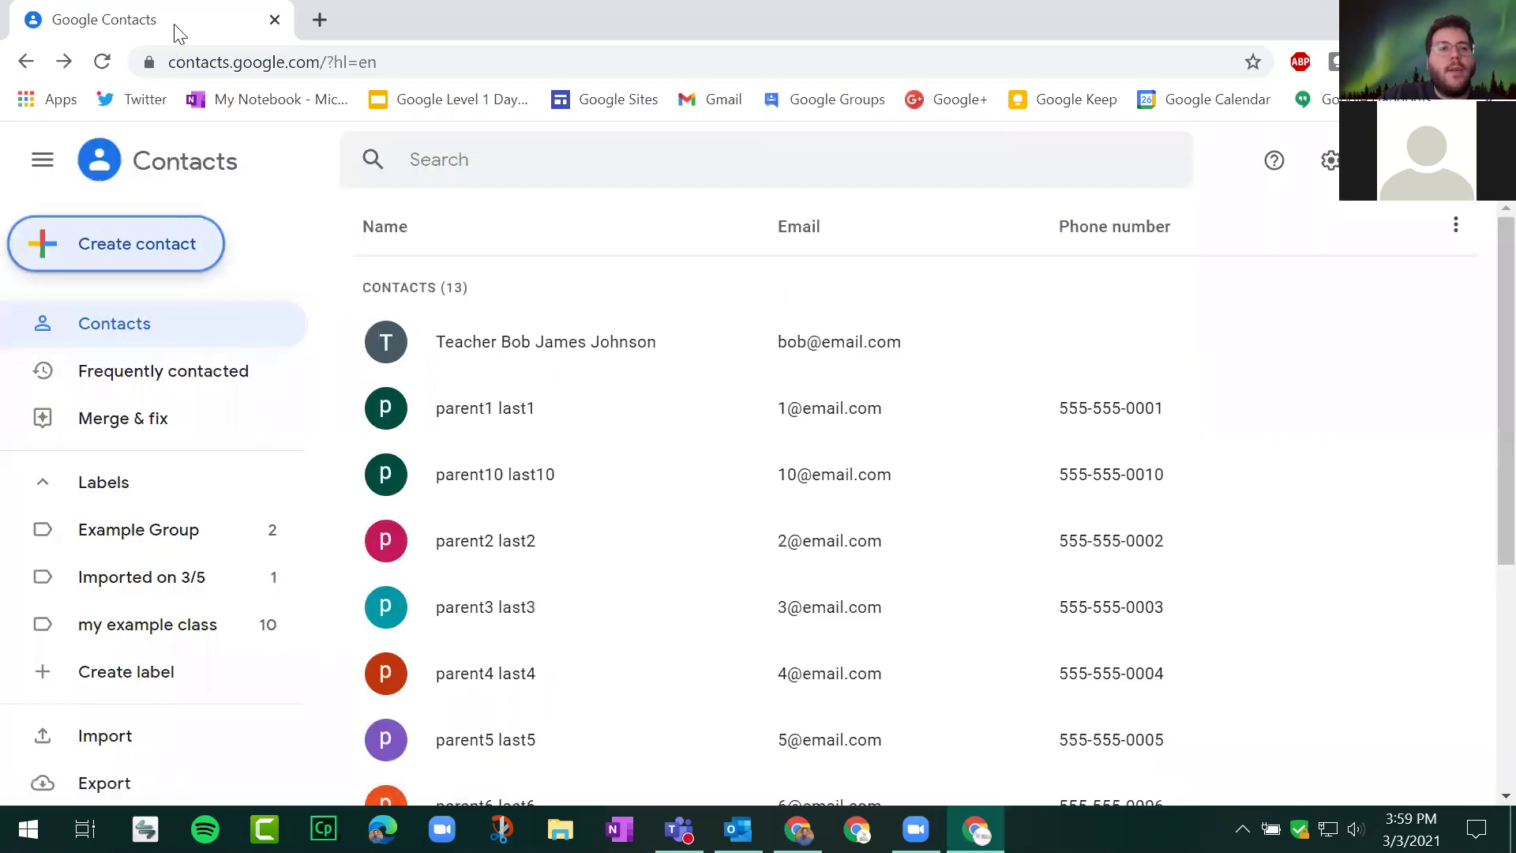
Step: Open the Google Contacts import template linked on the slide and make your own copy in Sheets
{"action": "left_click", "coordinate": [799, 830]}
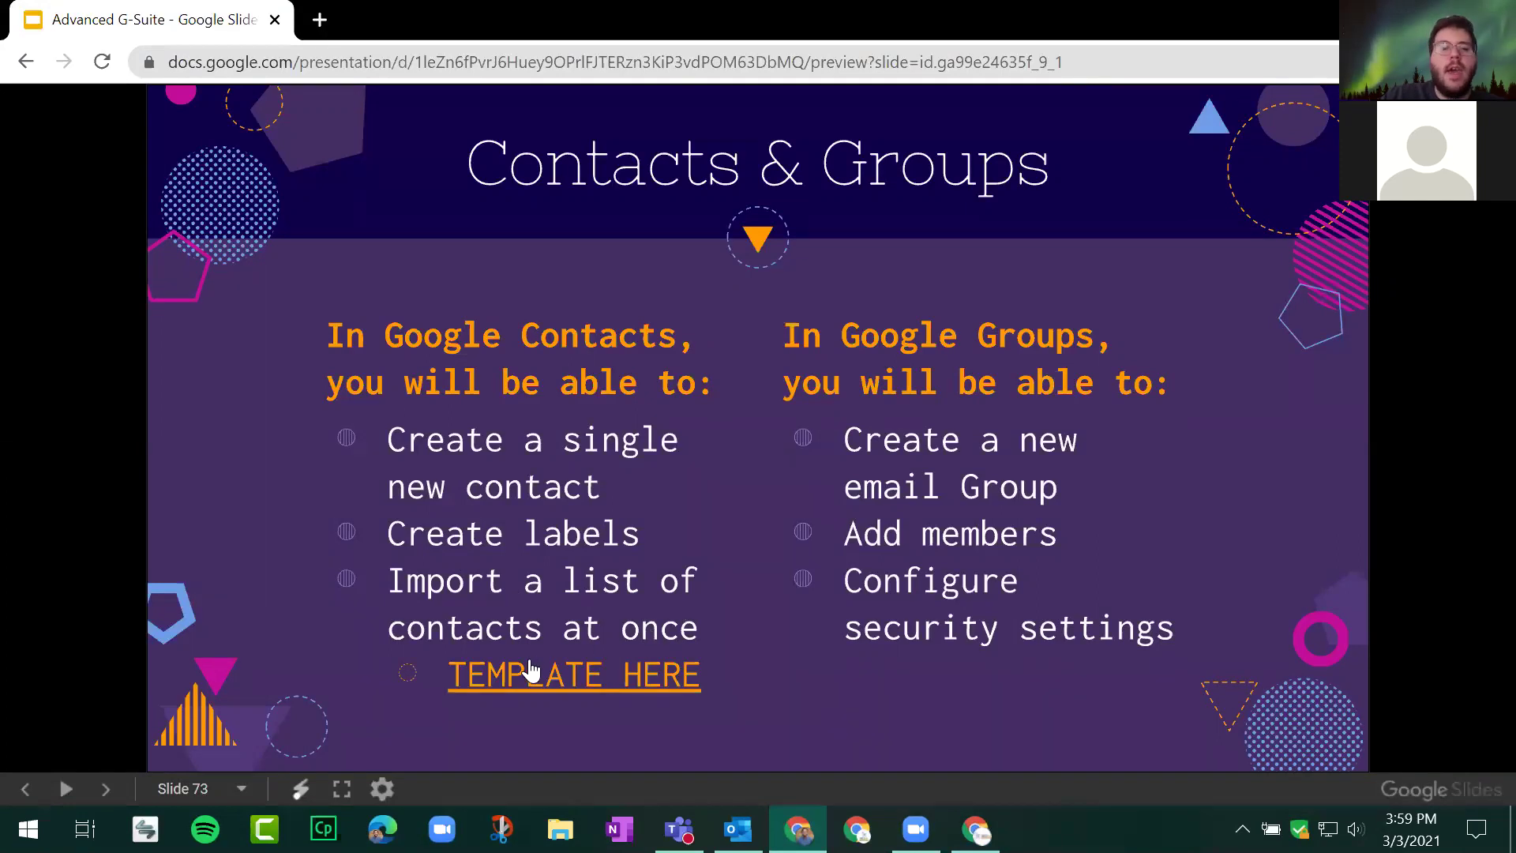
{"action": "left_click", "coordinate": [550, 681]}
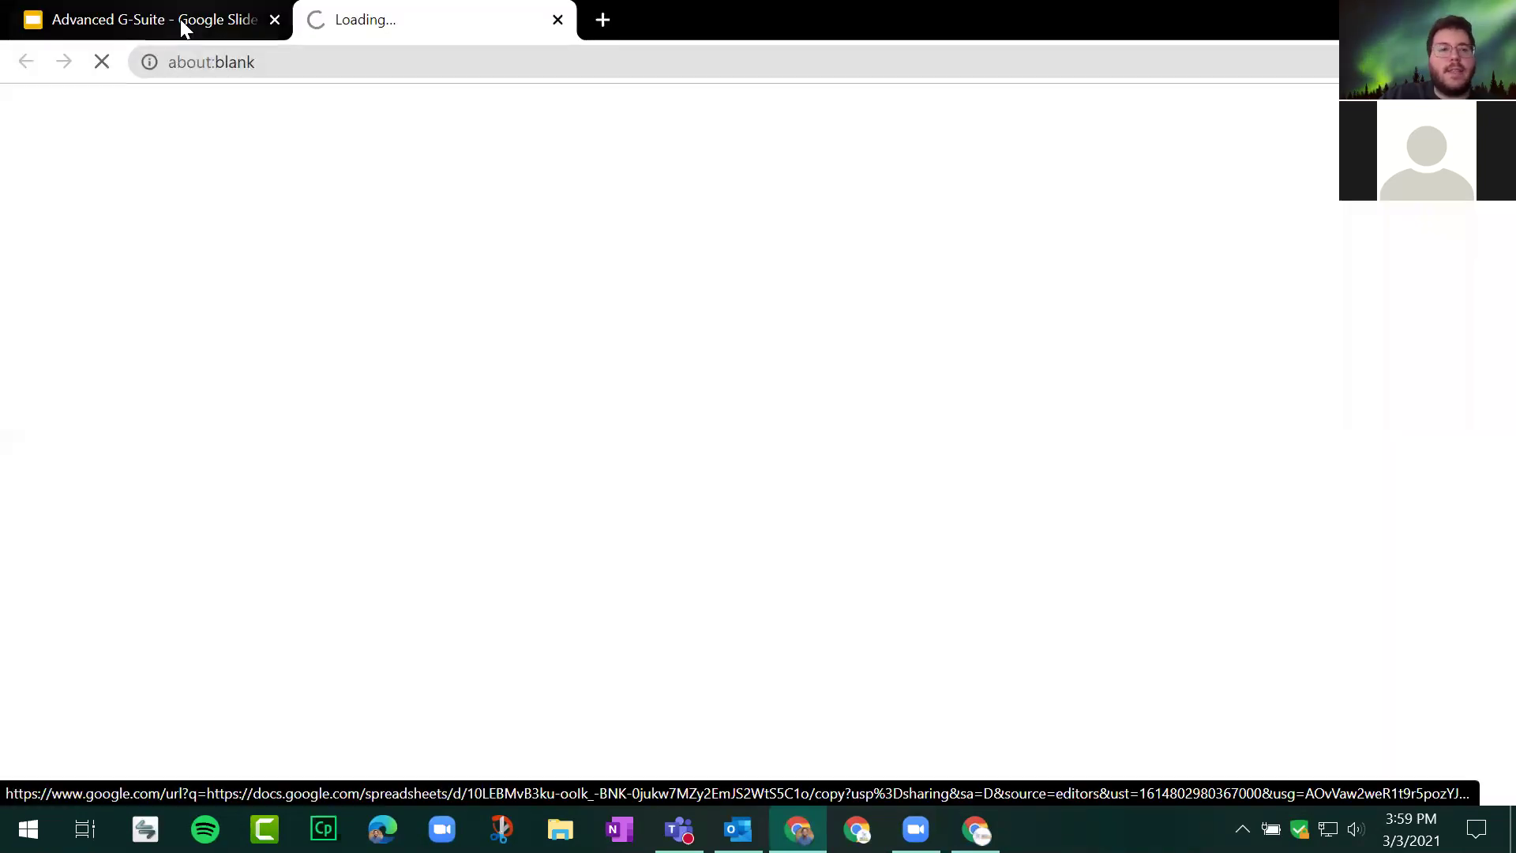
{"action": "left_click", "coordinate": [179, 20]}
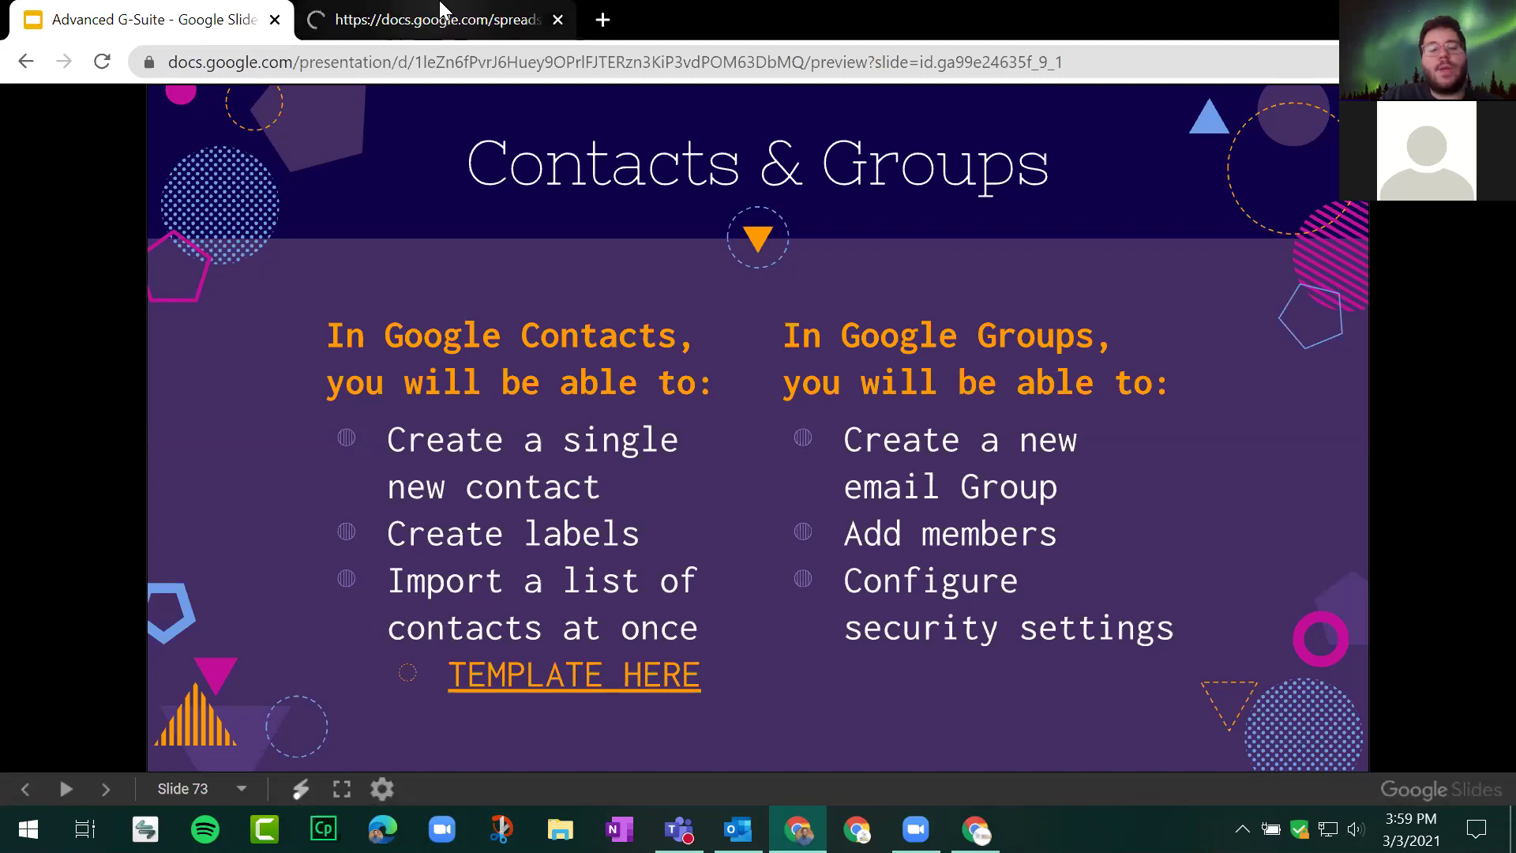
{"action": "left_click", "coordinate": [440, 6]}
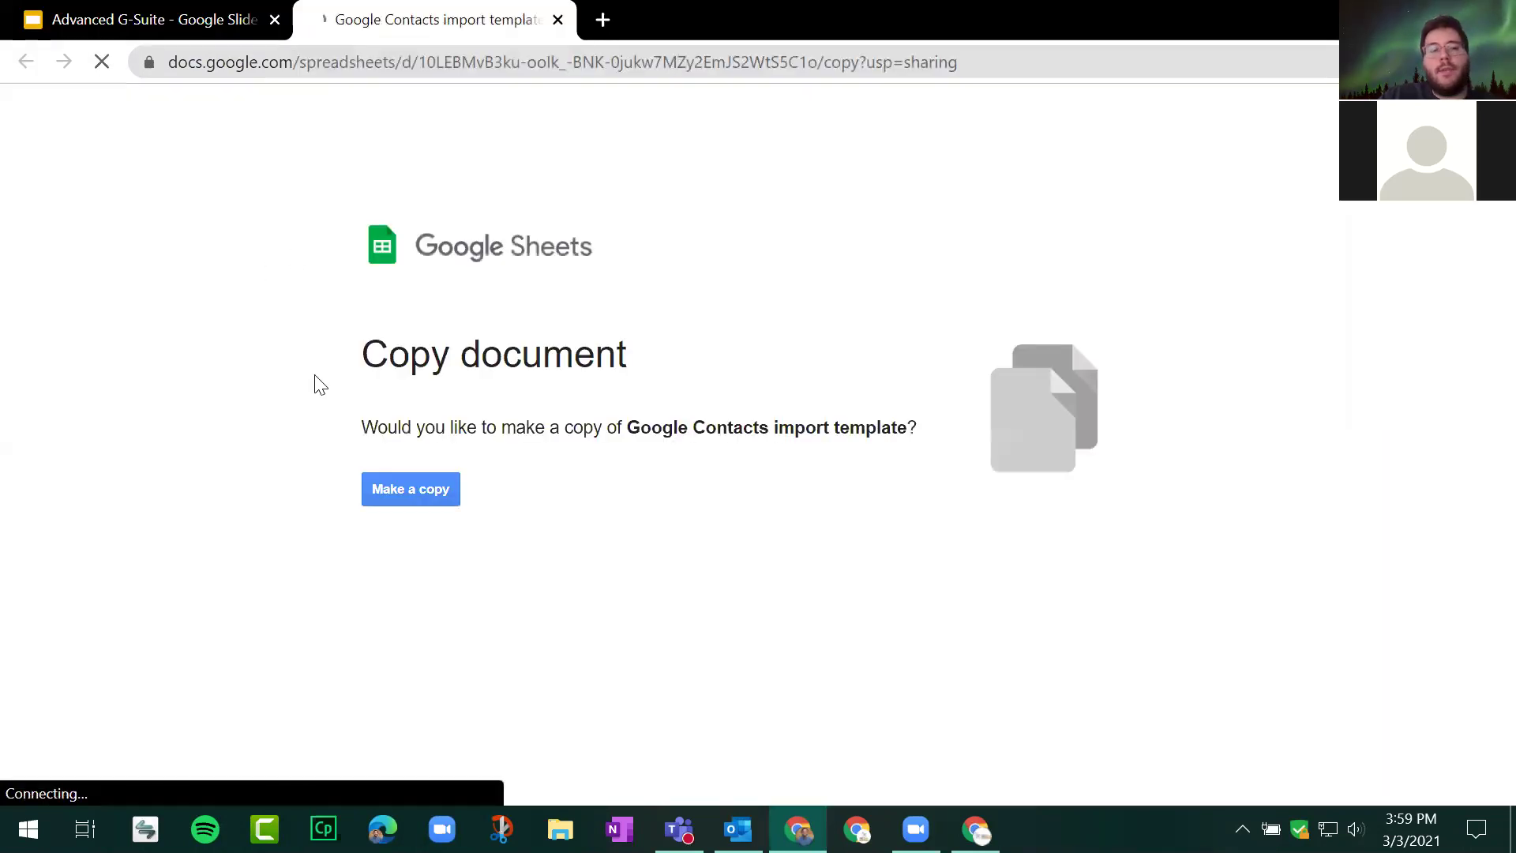
{"action": "left_click_drag", "start_coordinate": [399, 348], "coordinate": [924, 423]}
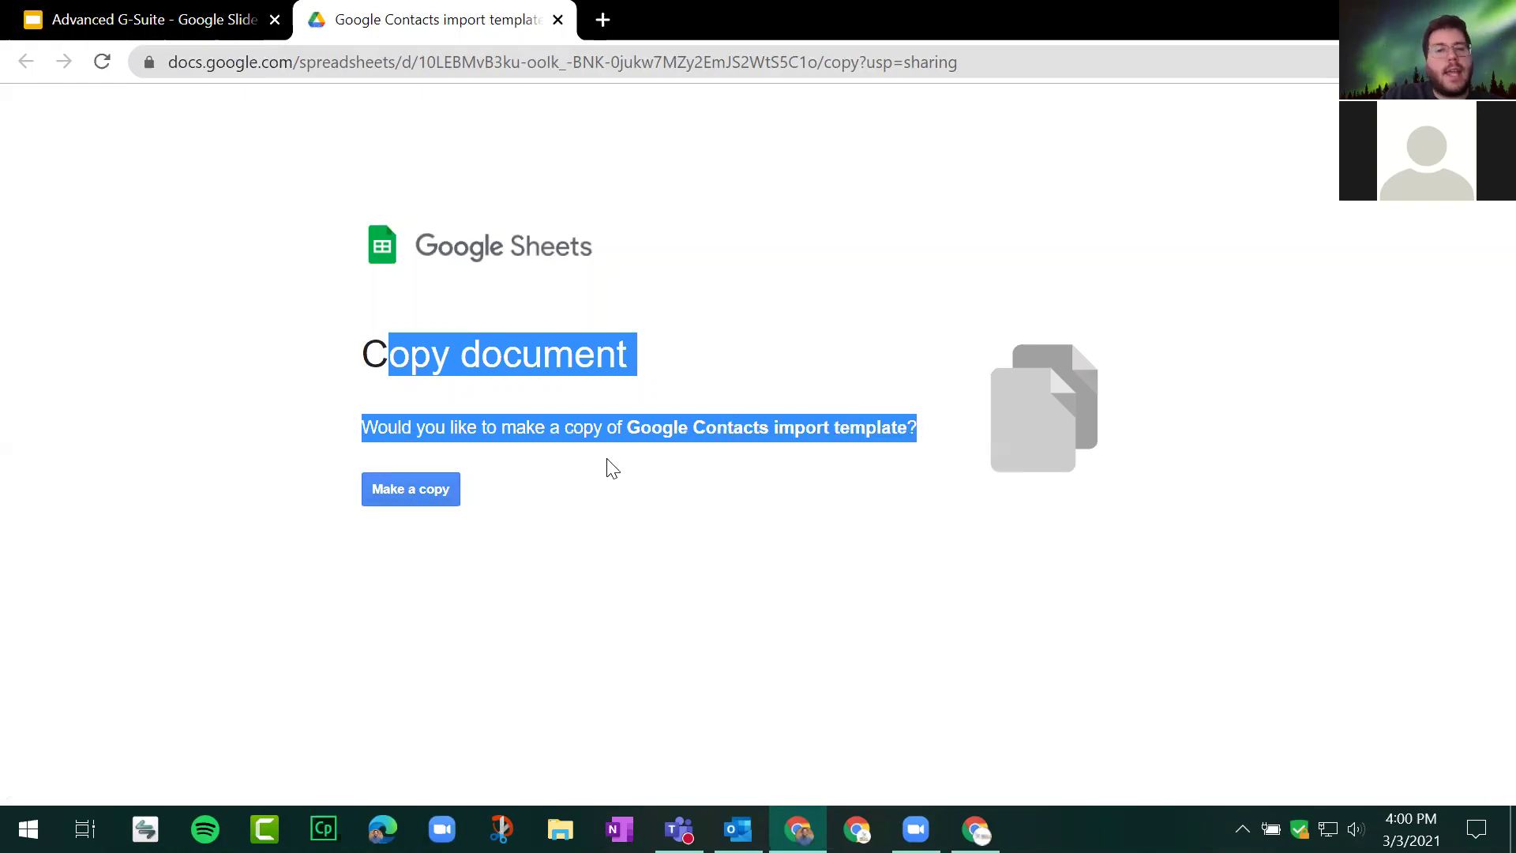
{"action": "left_click", "coordinate": [431, 488]}
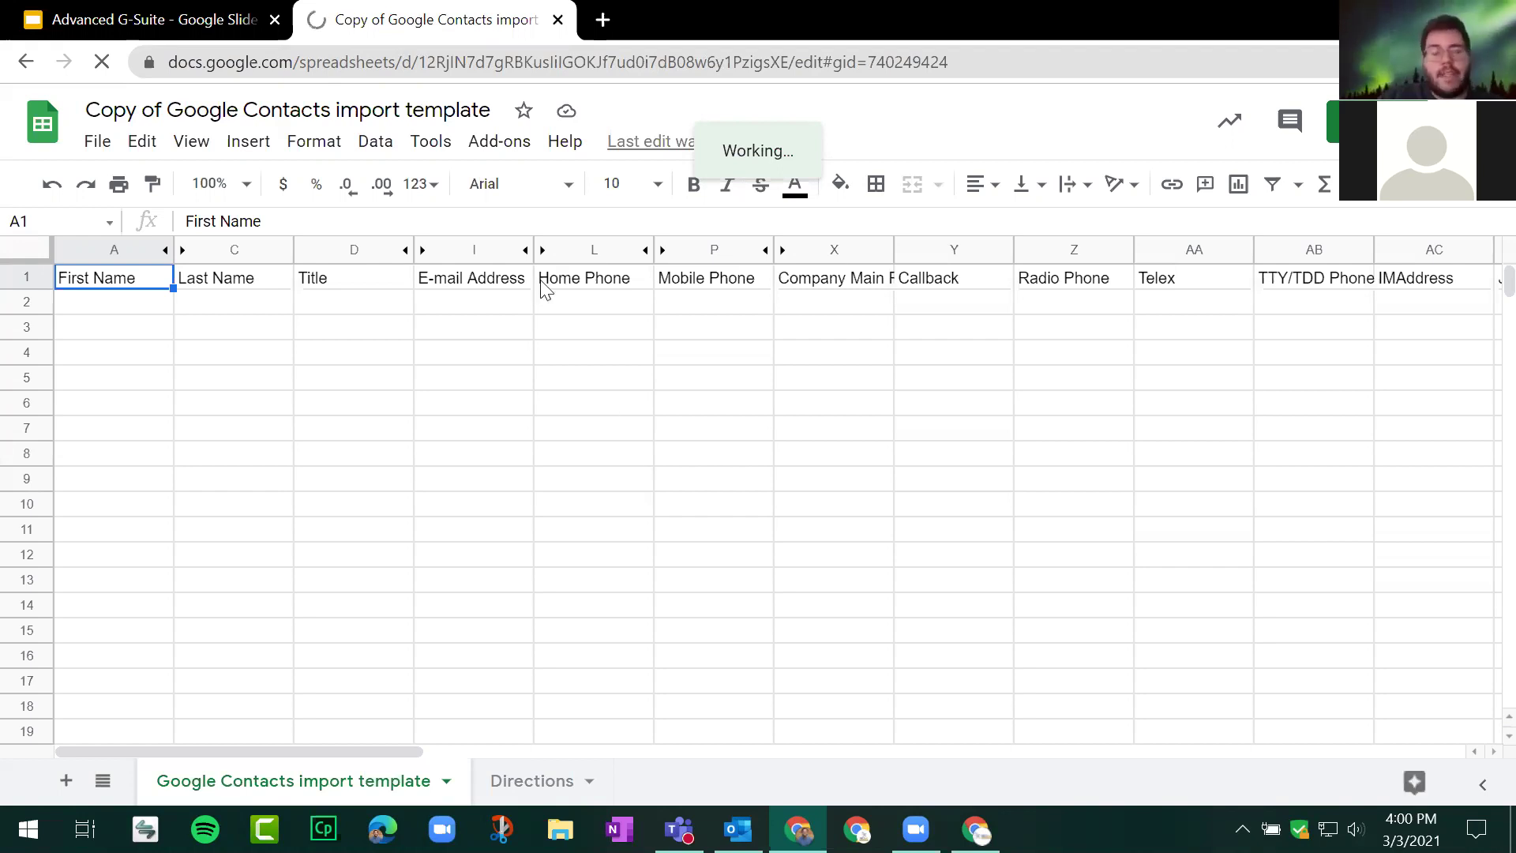
{"action": "left_click", "coordinate": [510, 782]}
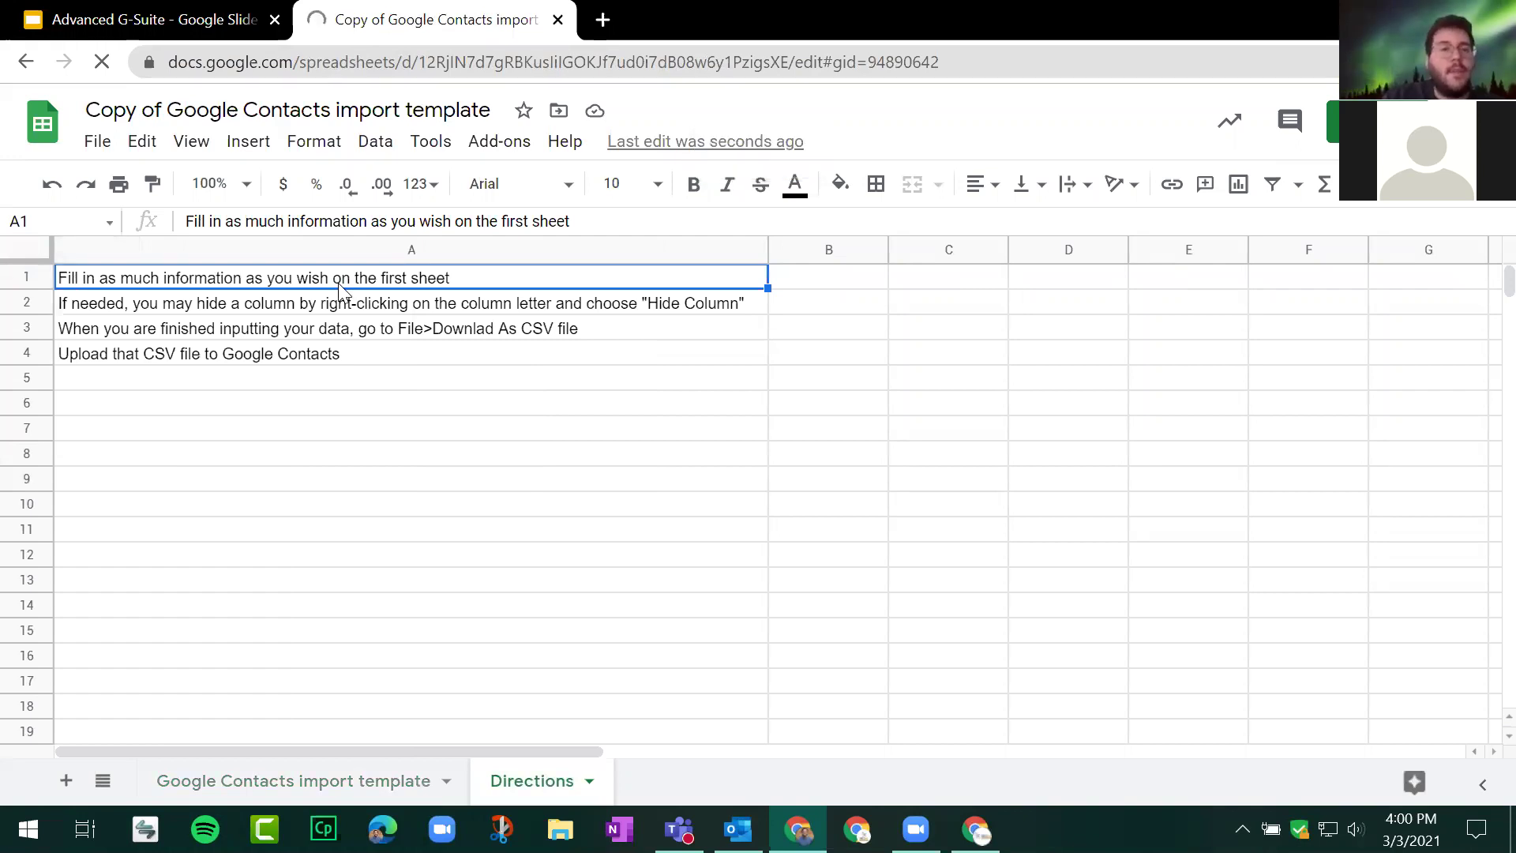
{"action": "key", "text": "Down"}
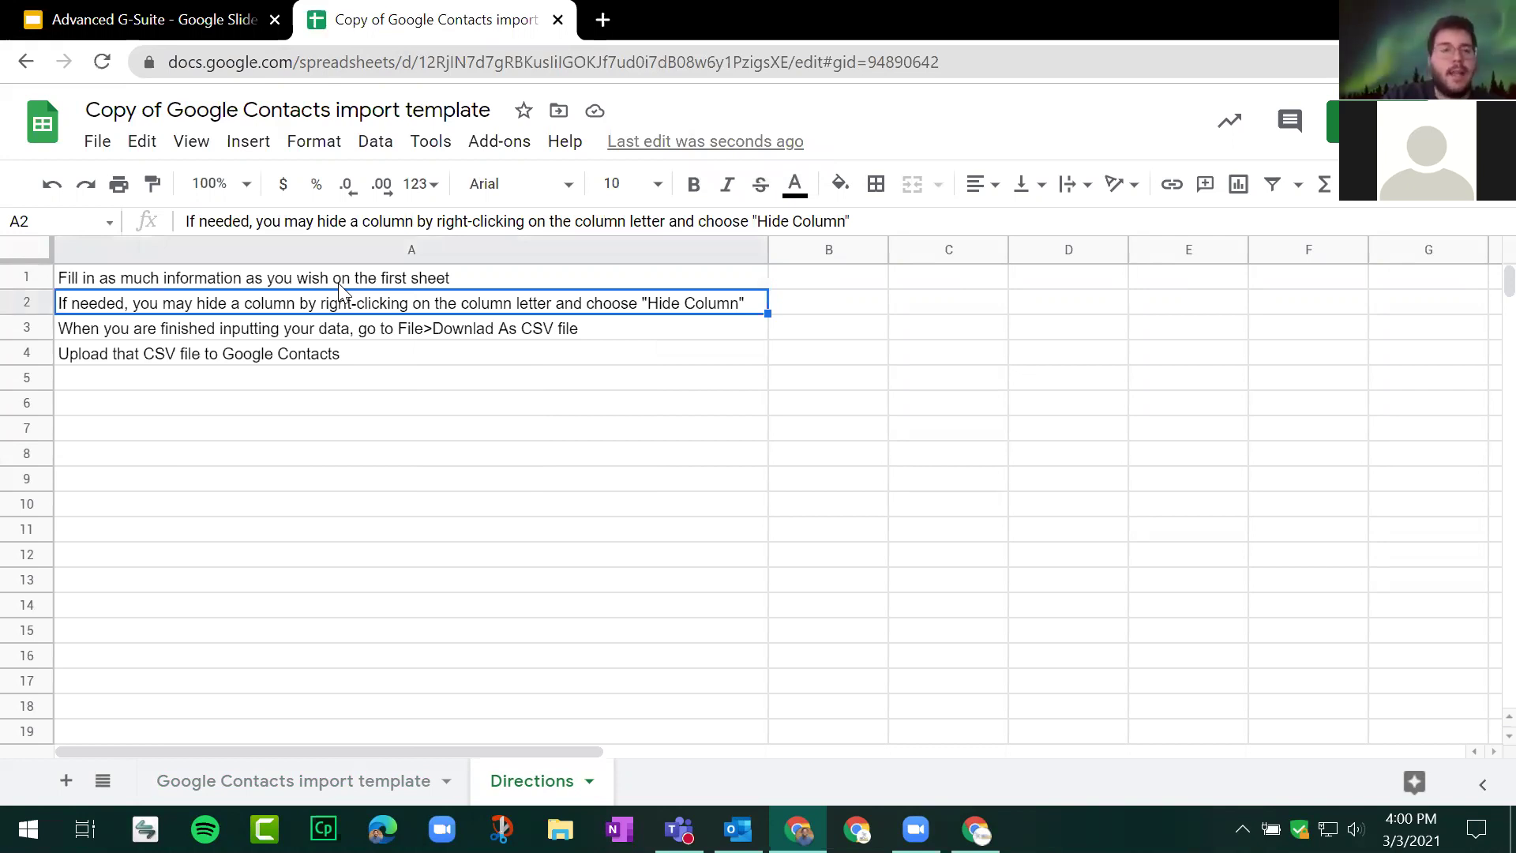
{"action": "key", "text": "Down"}
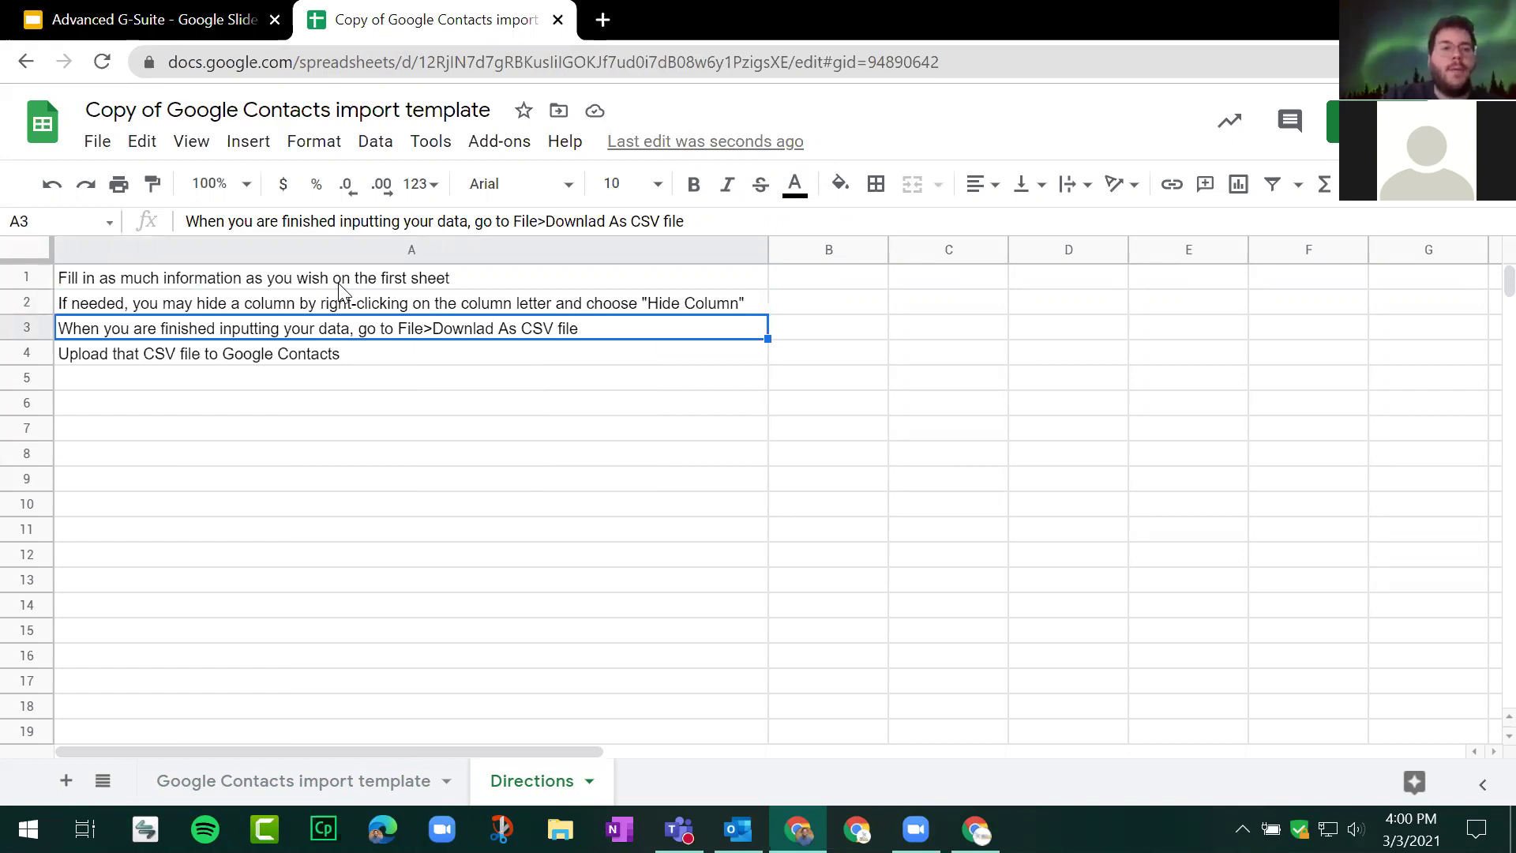
{"action": "key", "text": "Down"}
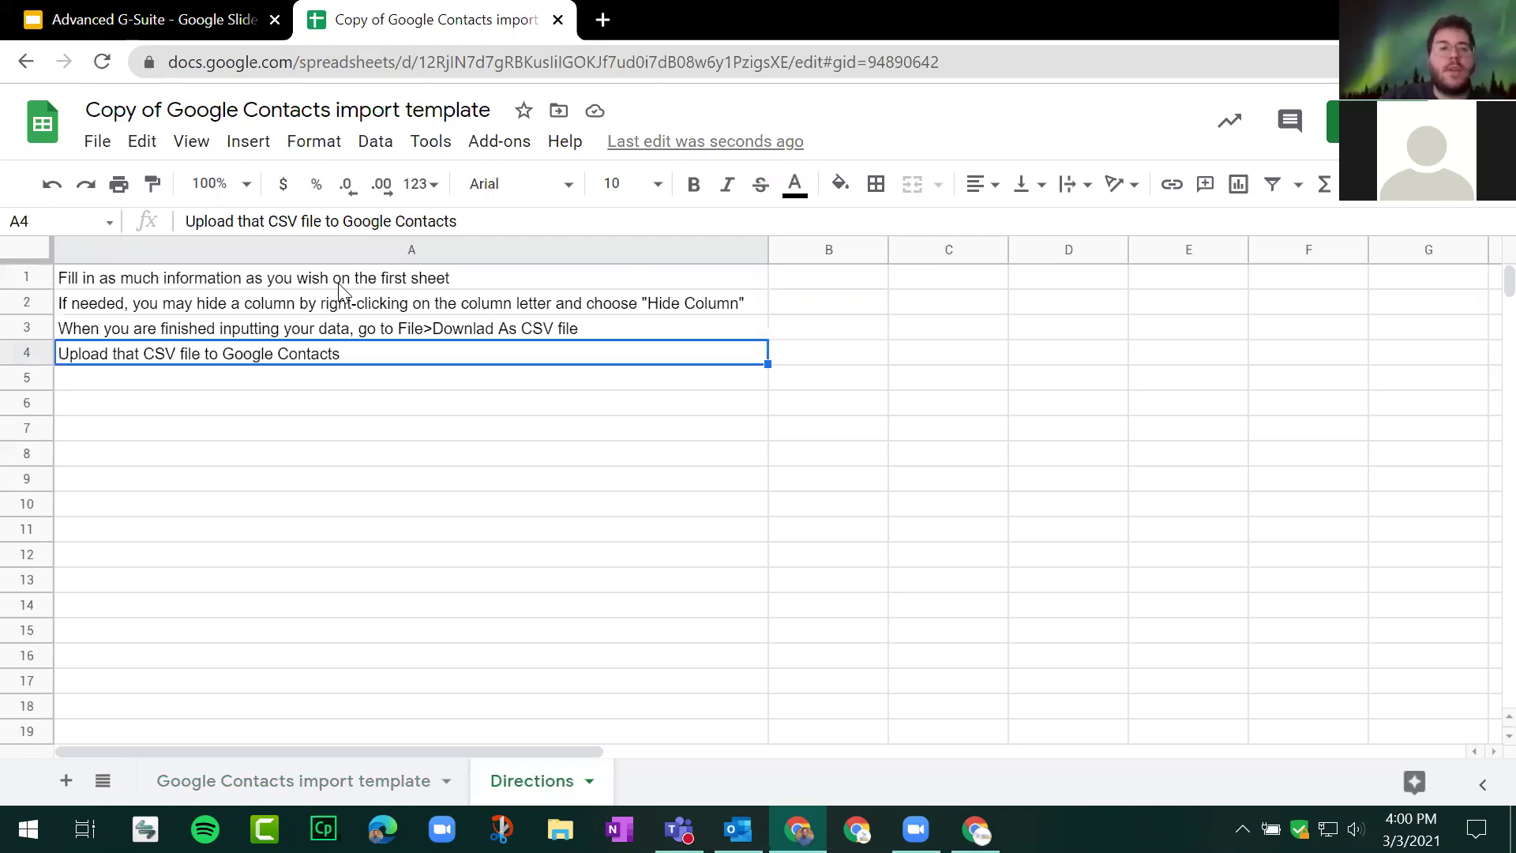
{"action": "left_click", "coordinate": [262, 794]}
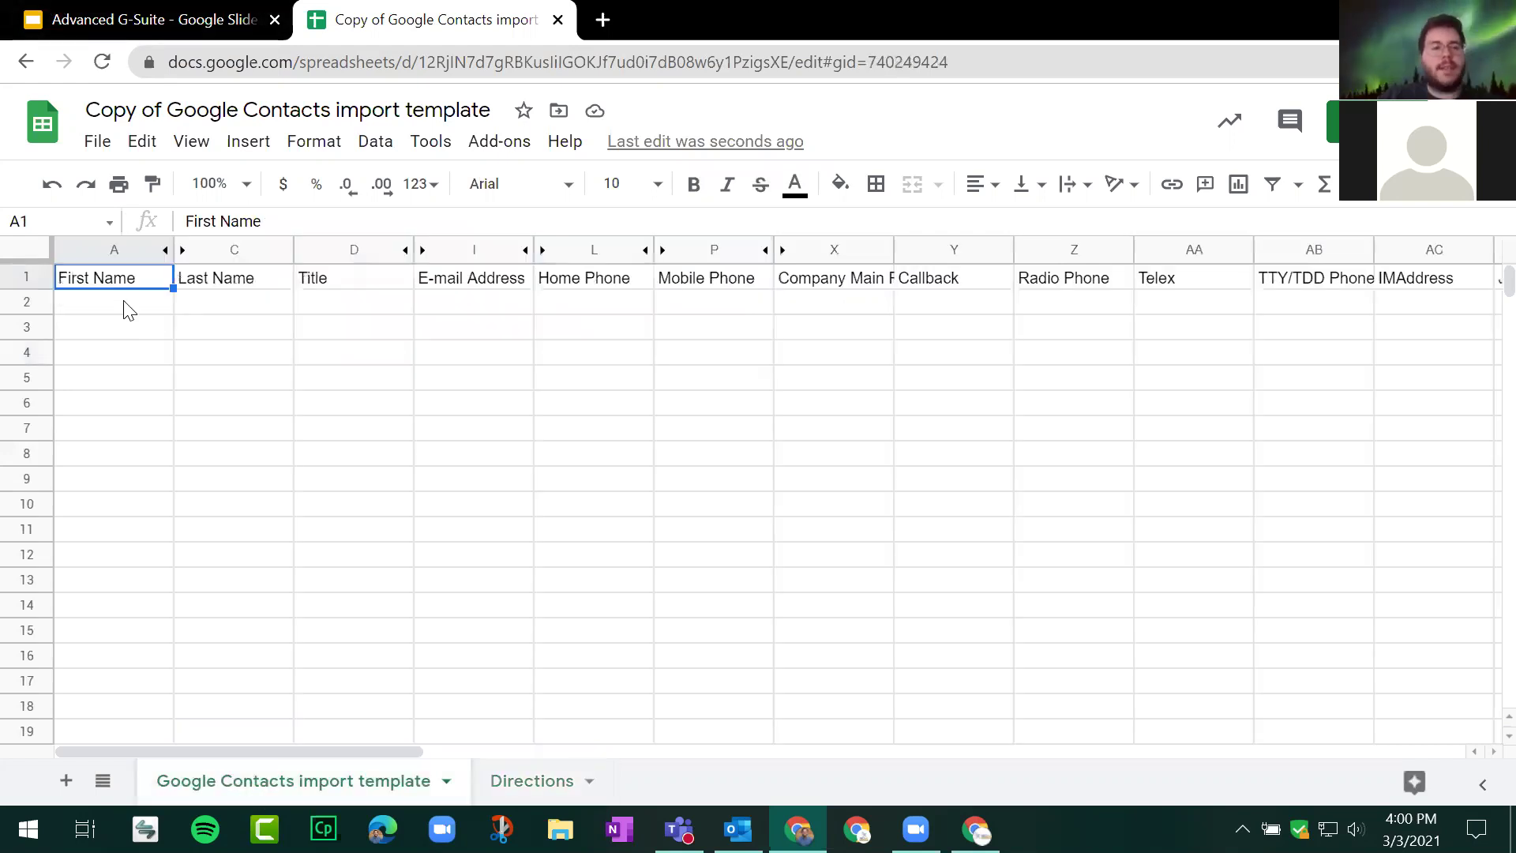
{"action": "left_click", "coordinate": [127, 306]}
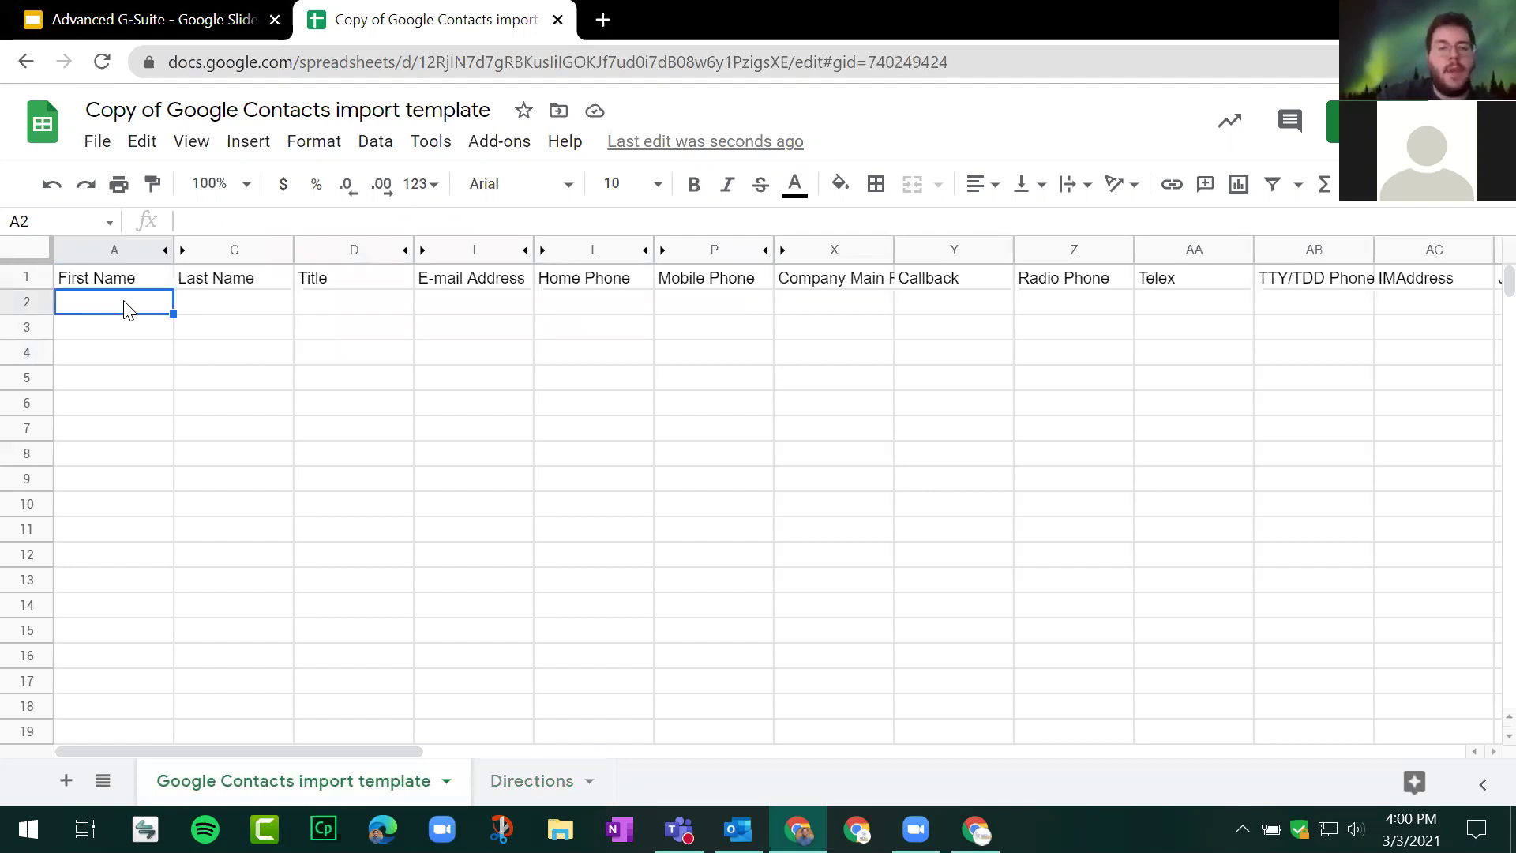
Step: Enter the first two sample contacts' first names, last names and e-mail addresses in rows 2 and 3
{"action": "type", "text": "Andrew"}
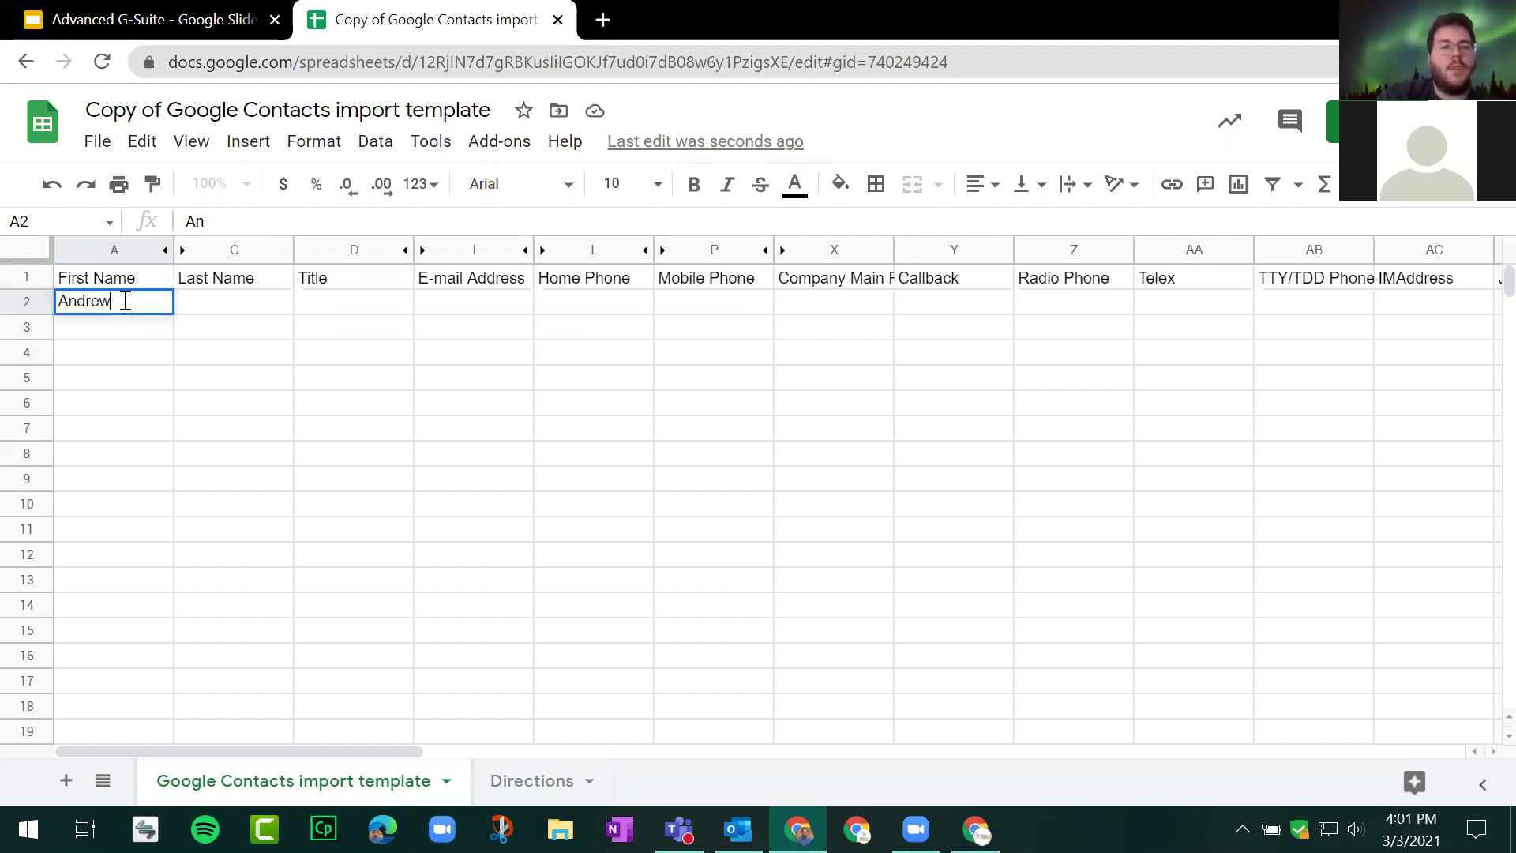
{"action": "key", "text": "Tab"}
{"action": "type", "text": "Anderson"}
{"action": "key", "text": "Tab"}
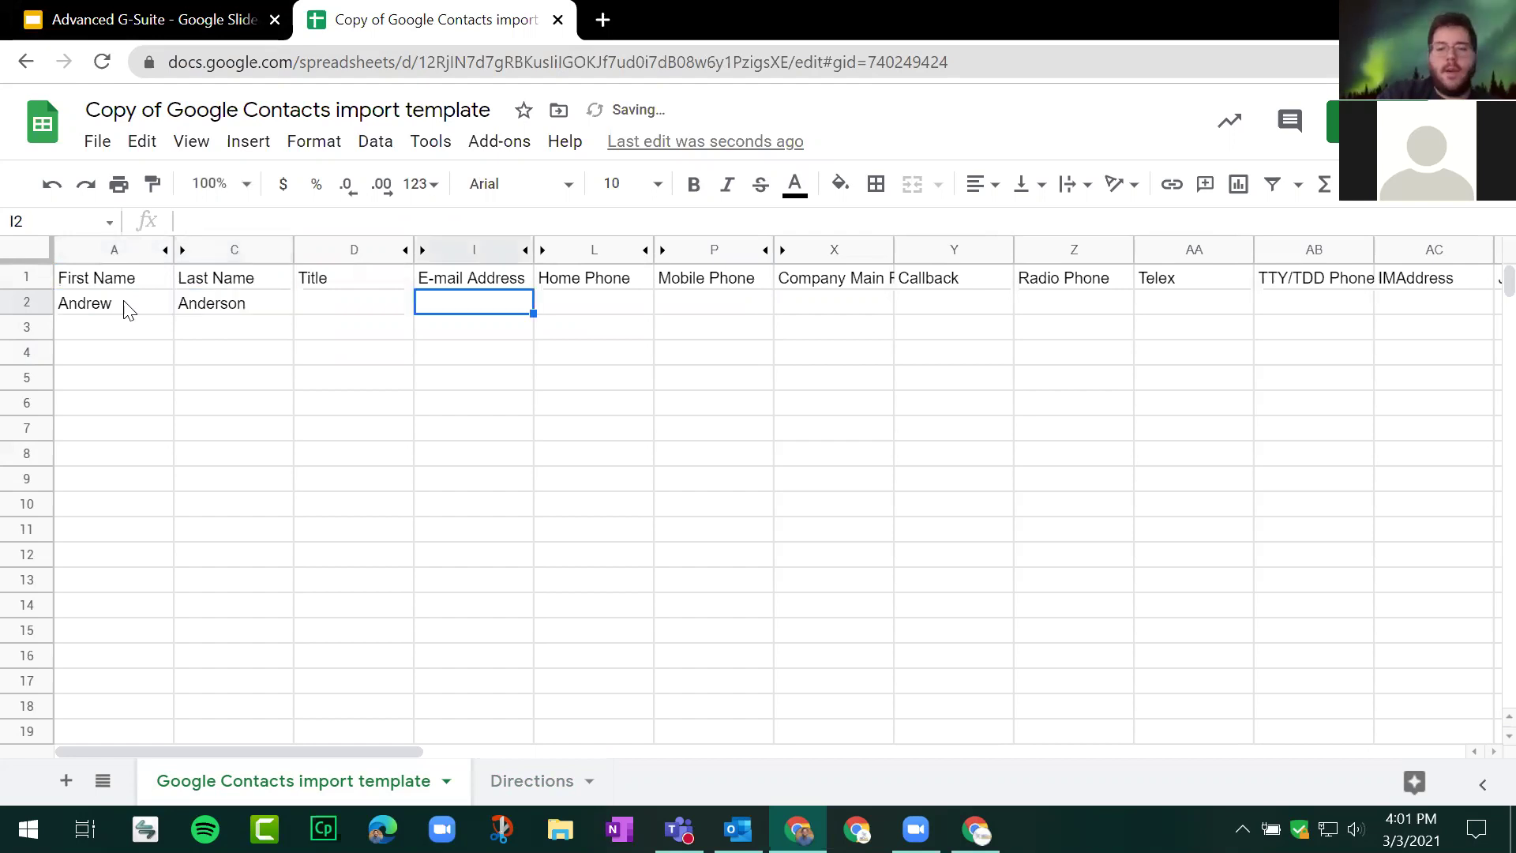
{"action": "key", "text": "Tab"}
{"action": "key", "text": "shift+Tab"}
{"action": "key", "text": "Return"}
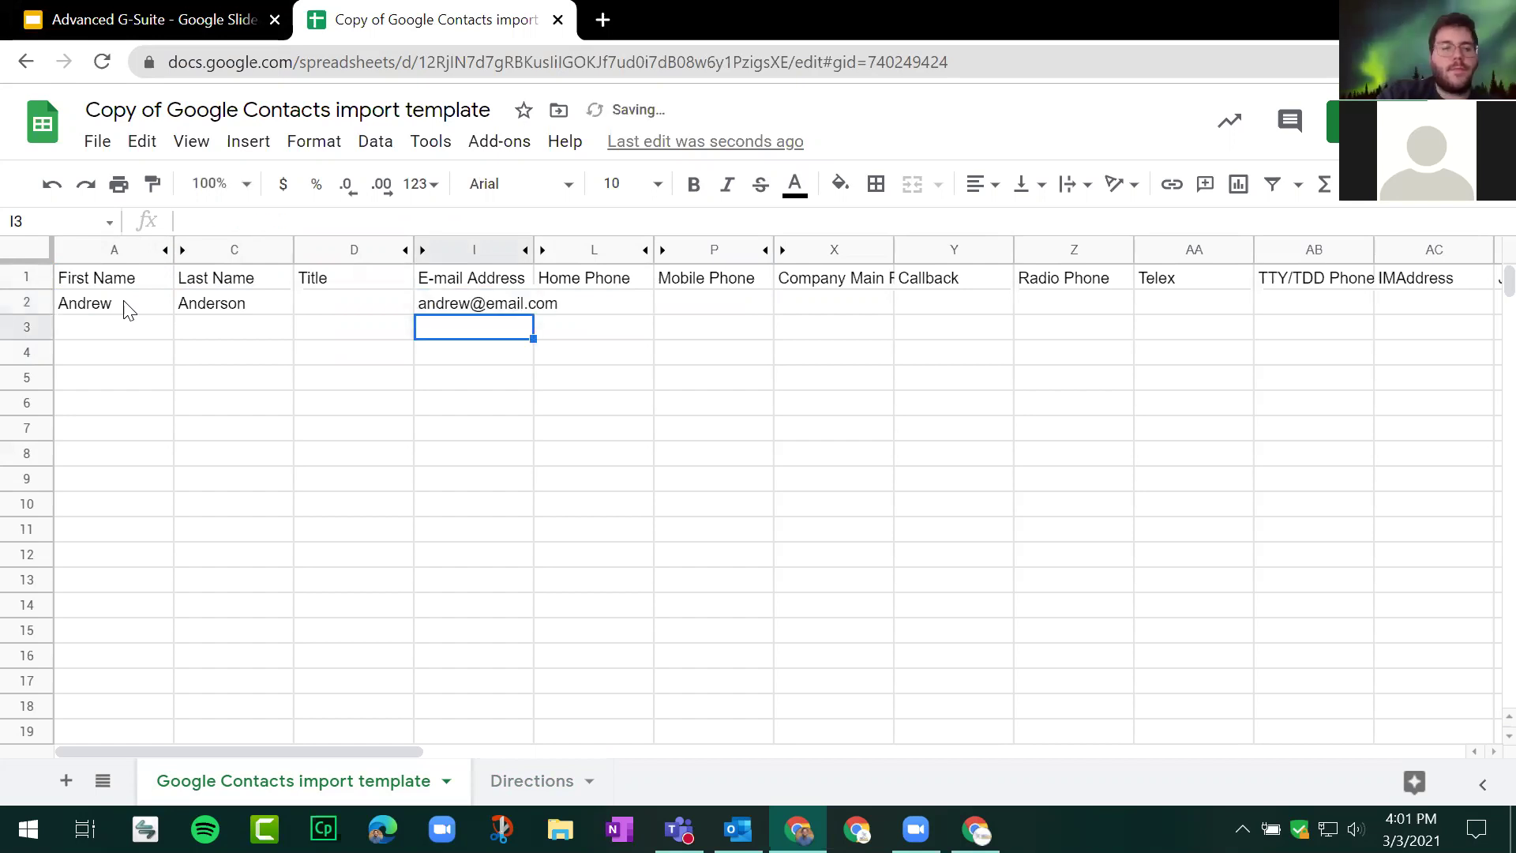
{"action": "key", "text": "Home"}
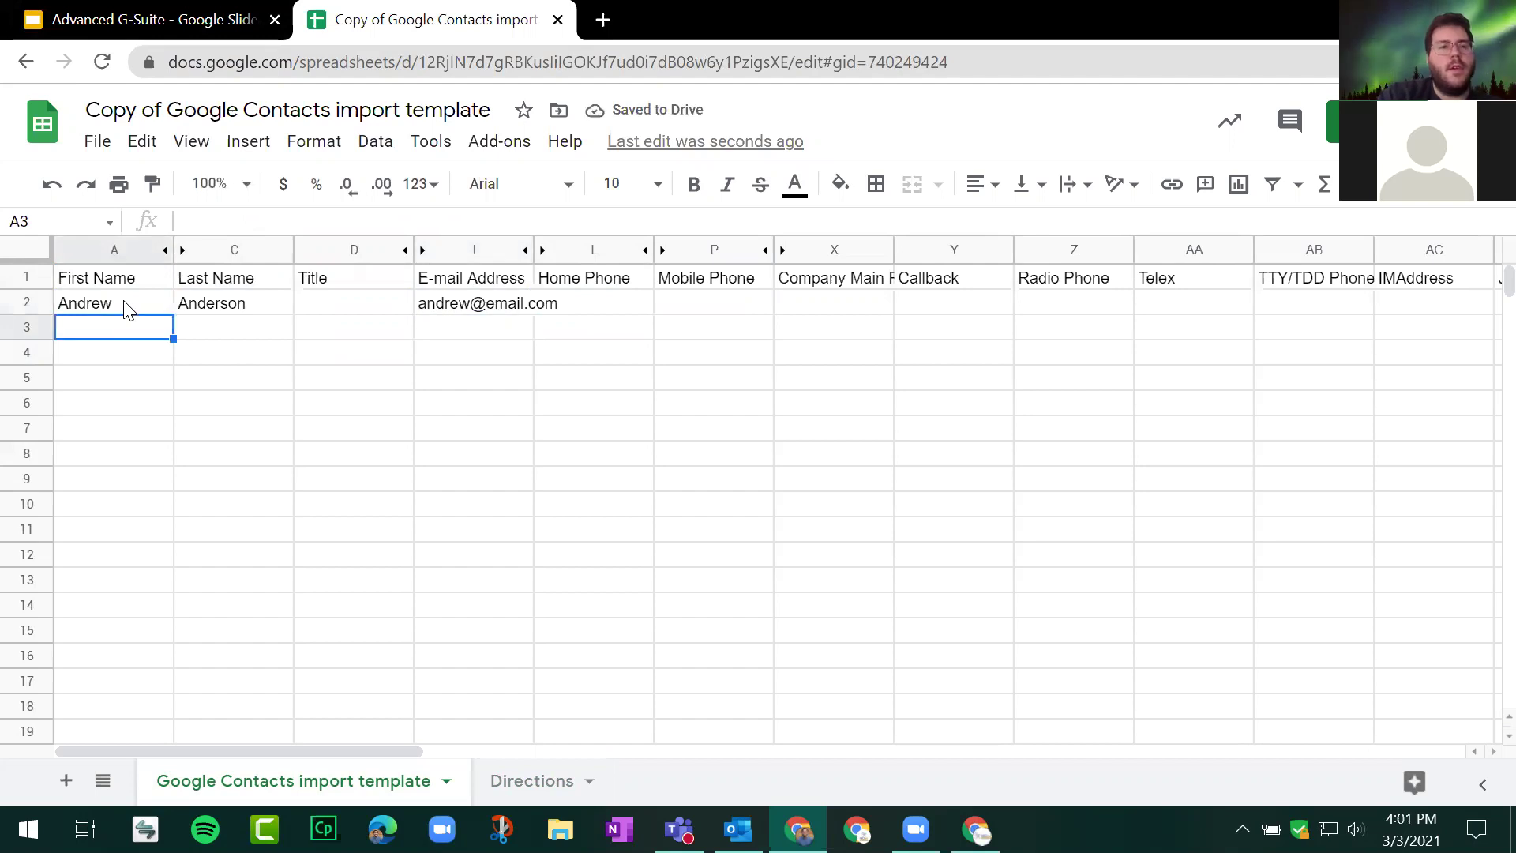
{"action": "type", "text": "Betty"}
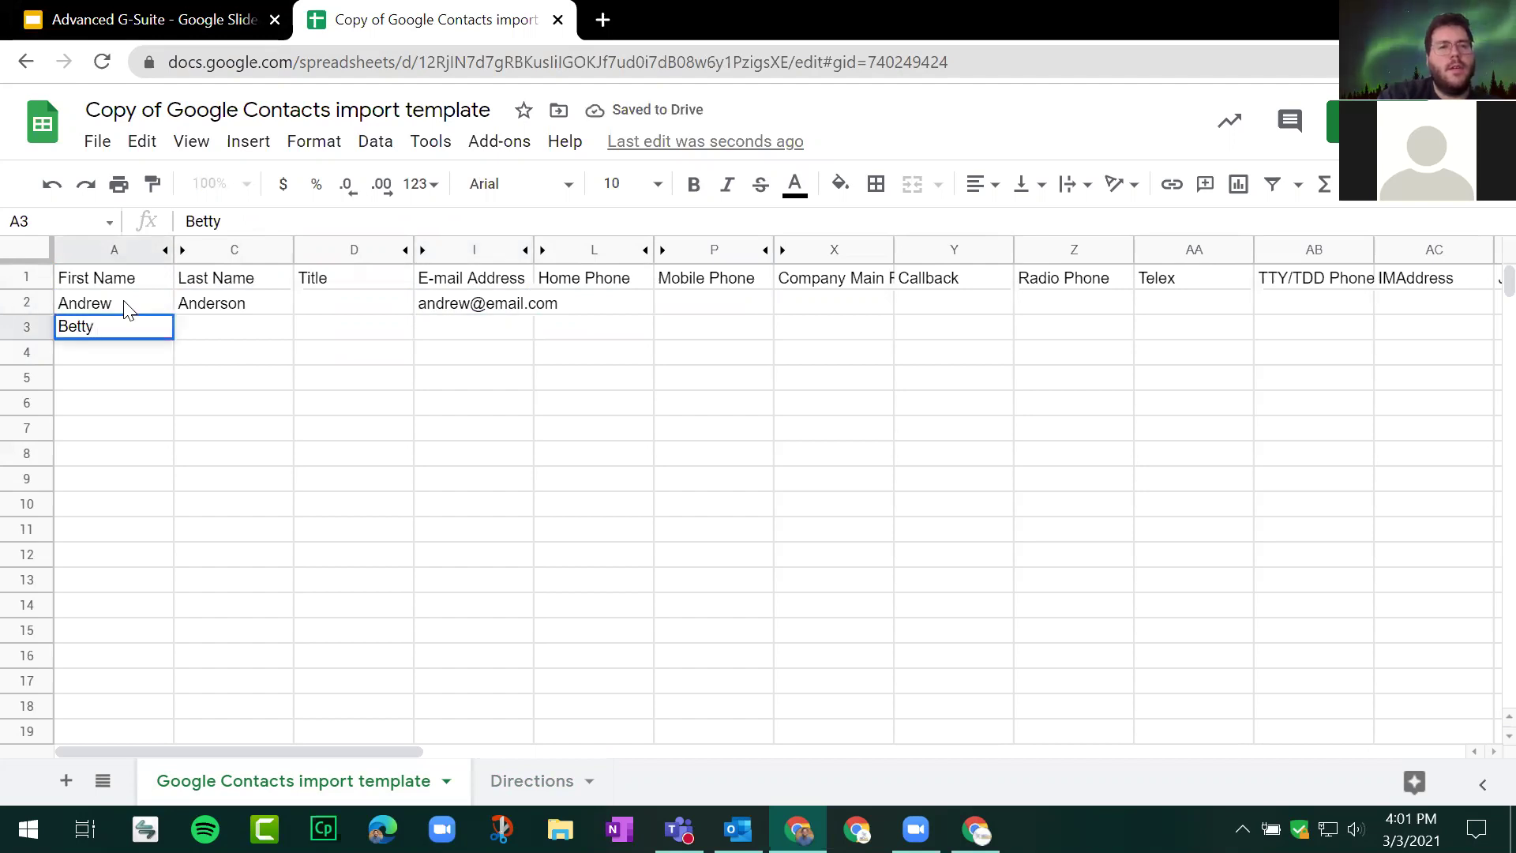
{"action": "key", "text": "Tab"}
{"action": "type", "text": "Brown"}
{"action": "key", "text": "Tab"}
{"action": "type", "text": "Betty@email.com"}
{"action": "key", "text": "Return"}
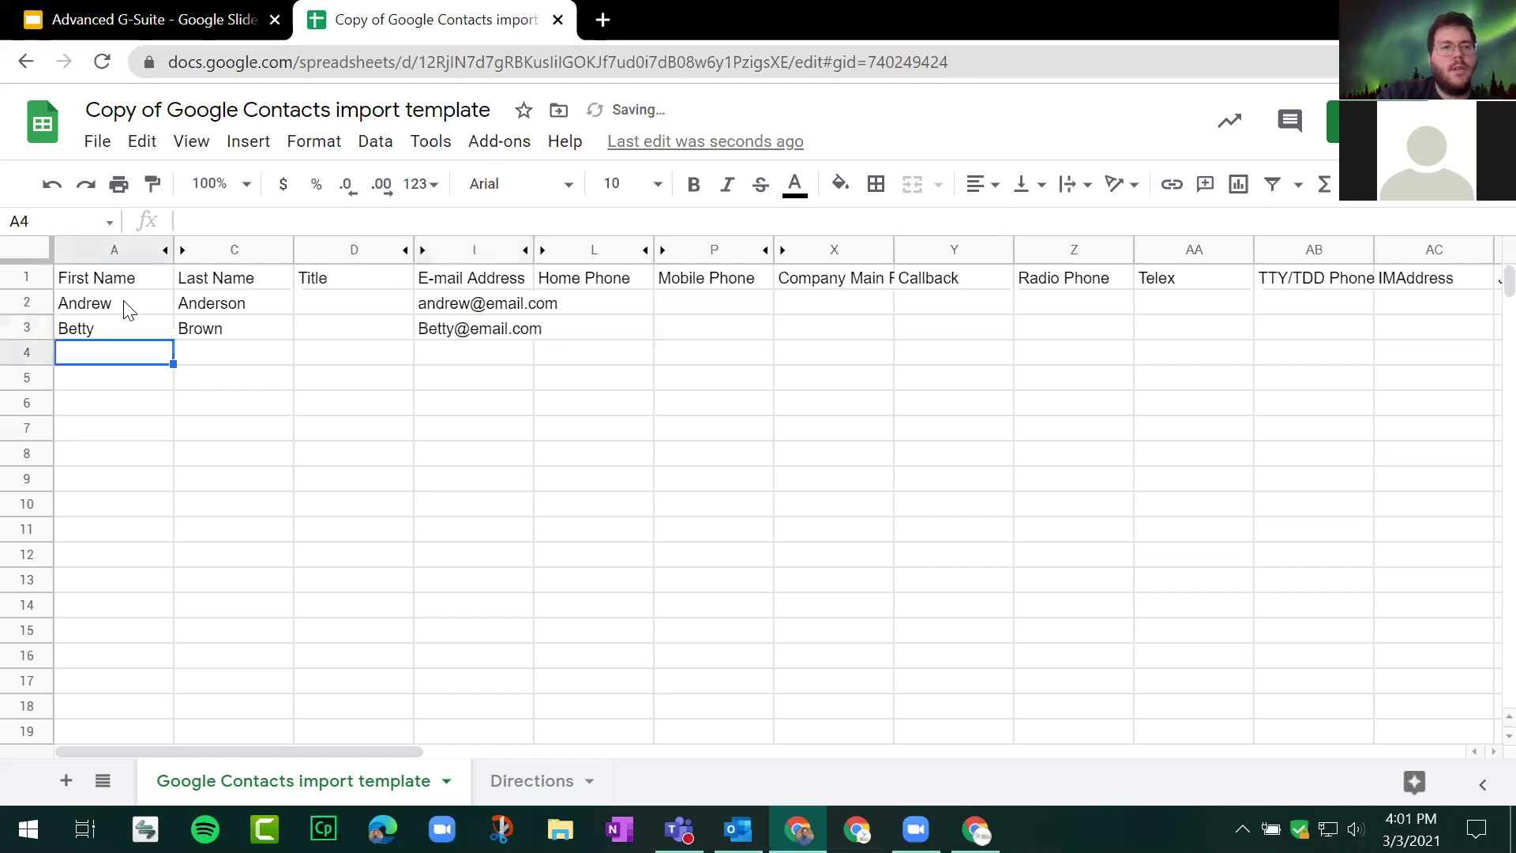
Step: Enter the third and fourth contacts' first names, last names and e-mail addresses in rows 4 and 5
{"action": "type", "text": "Chris cR"}
{"action": "key", "text": "BackSpace"}
{"action": "key", "text": "BackSpace"}
{"action": "key", "text": "Tab"}
{"action": "type", "text": "cRi"}
{"action": "key", "text": "BackSpace"}
{"action": "key", "text": "BackSpace"}
{"action": "key", "text": "BackSpace"}
{"action": "type", "text": "Cruz"}
{"action": "key", "text": "Tab"}
{"action": "key", "text": "Tab"}
{"action": "type", "text": "chris@email.com"}
{"action": "key", "text": "Return"}
{"action": "type", "text": "Debbi"}
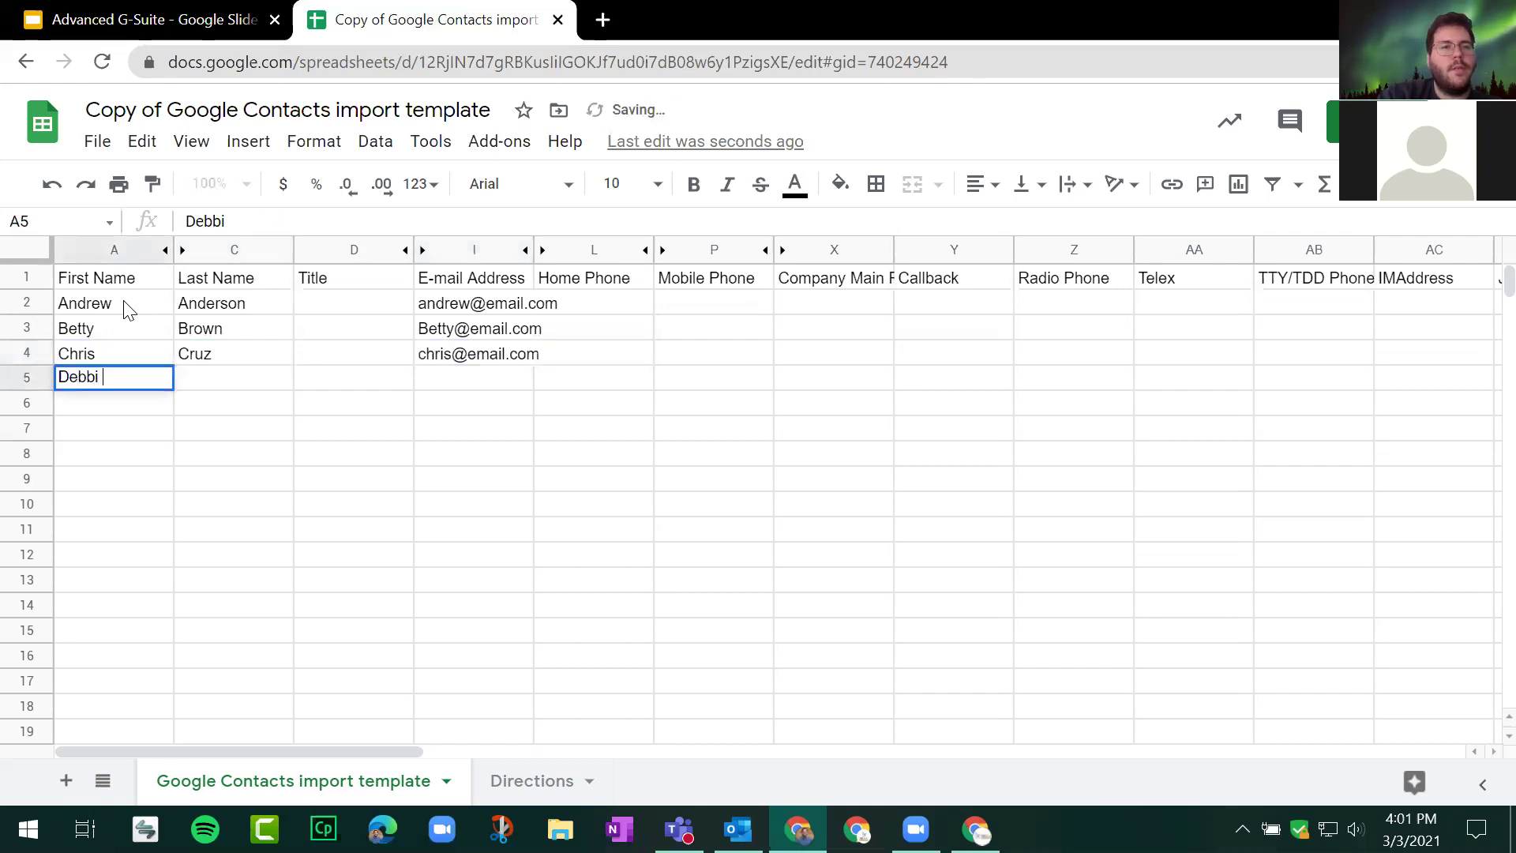
{"action": "key", "text": "Tab"}
{"action": "type", "text": "Davis"}
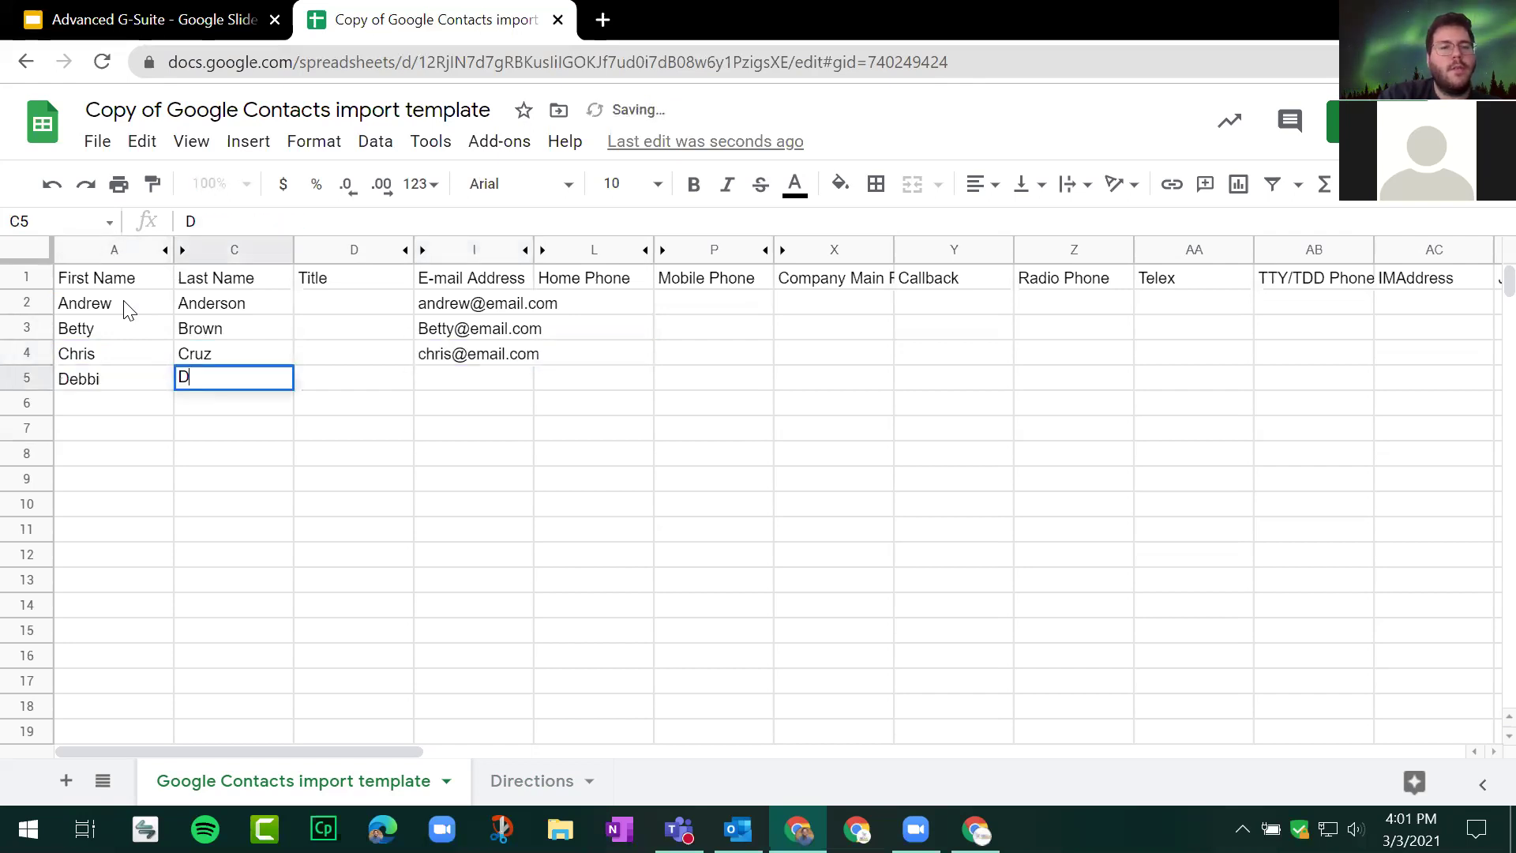
{"action": "key", "text": "Tab"}
{"action": "key", "text": "Tab"}
{"action": "type", "text": "D"}
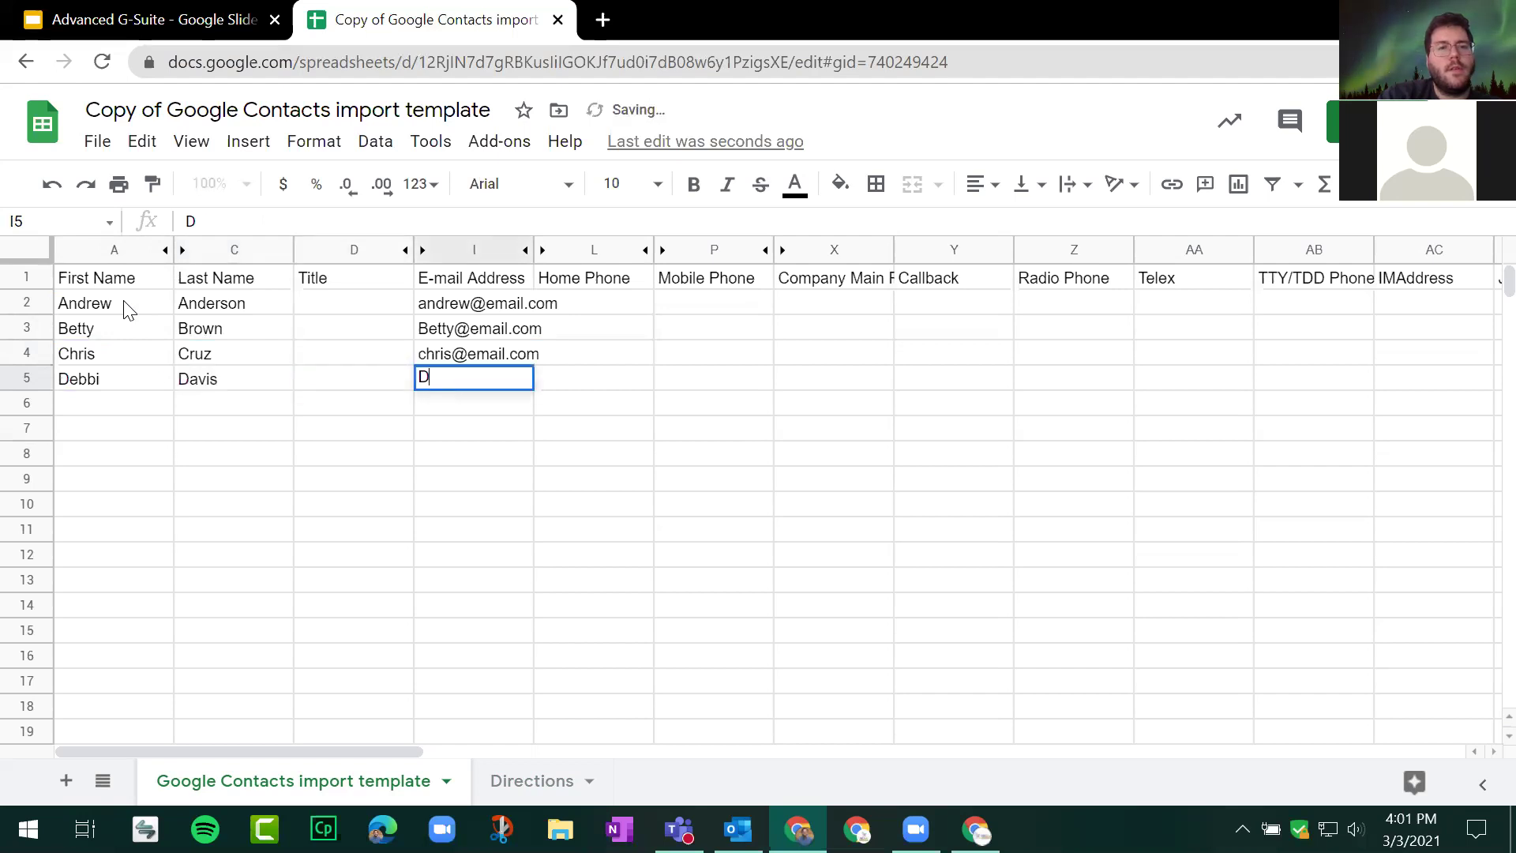
{"action": "type", "text": "ebbi@"}
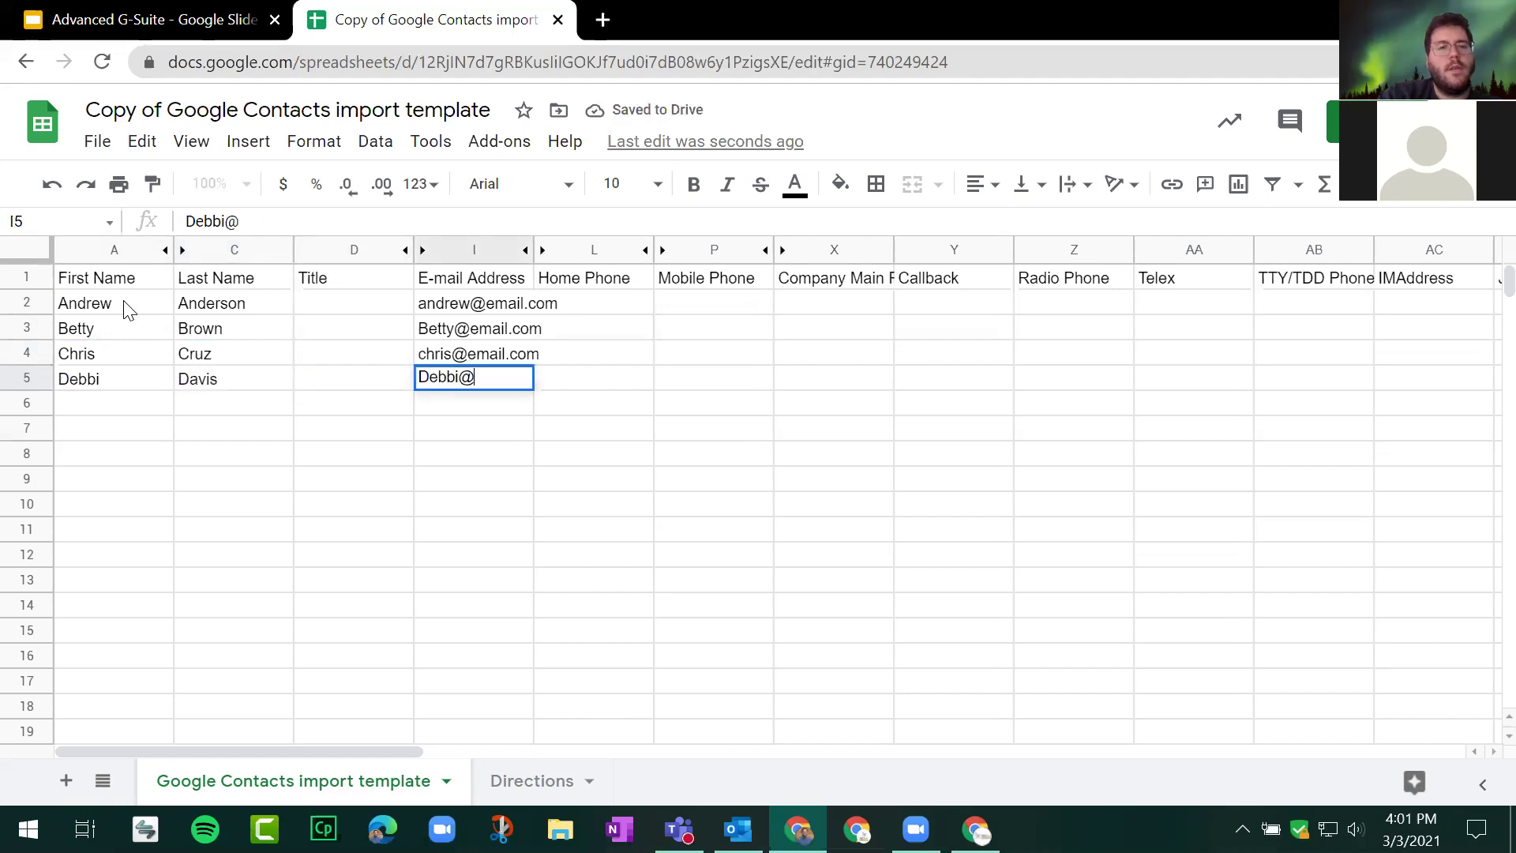
{"action": "type", "text": "email.com"}
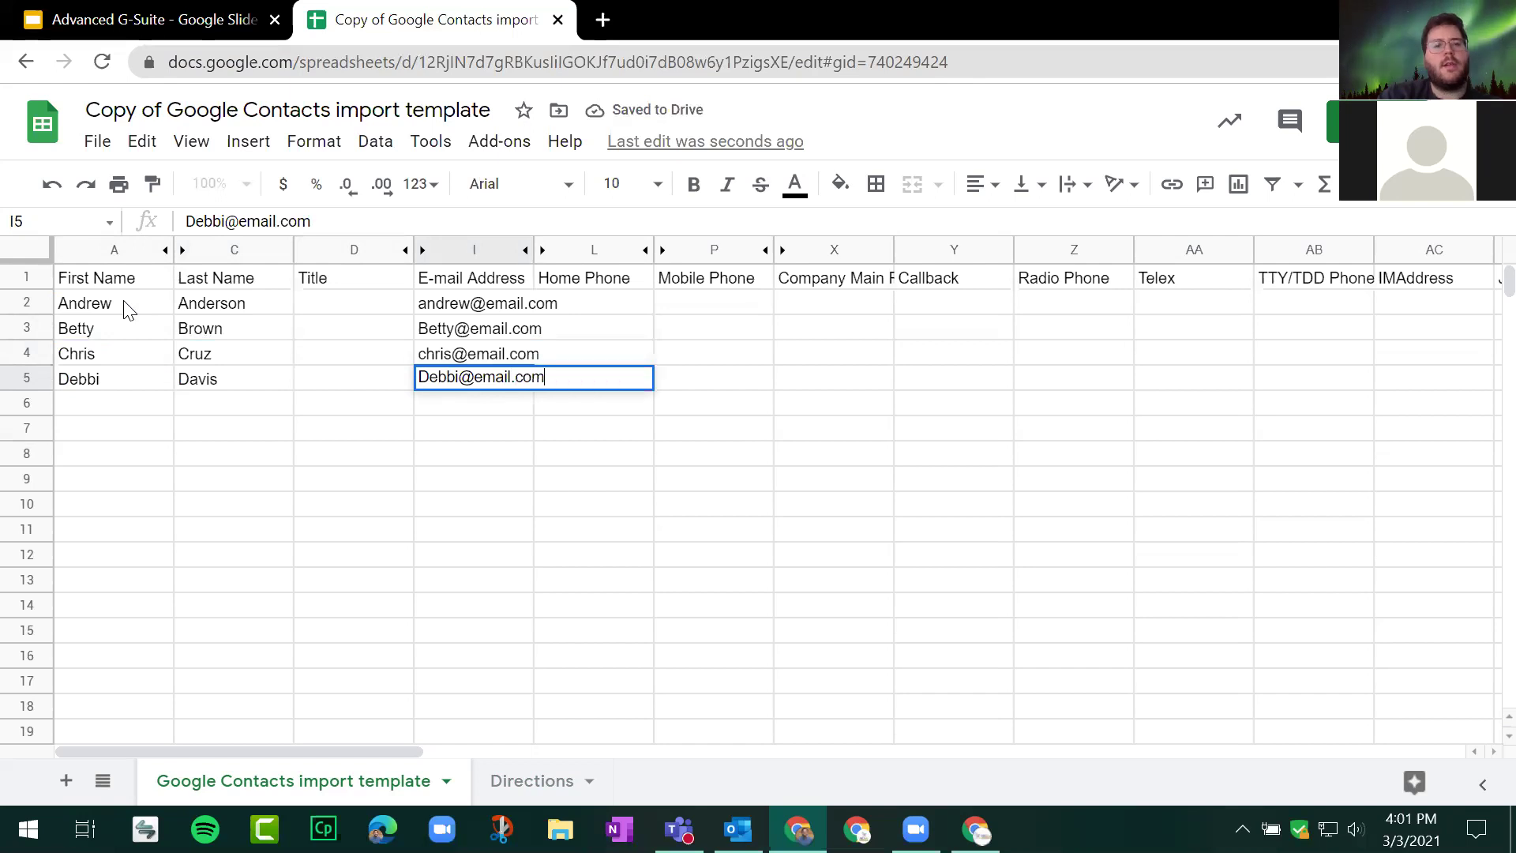
{"action": "key", "text": "Return"}
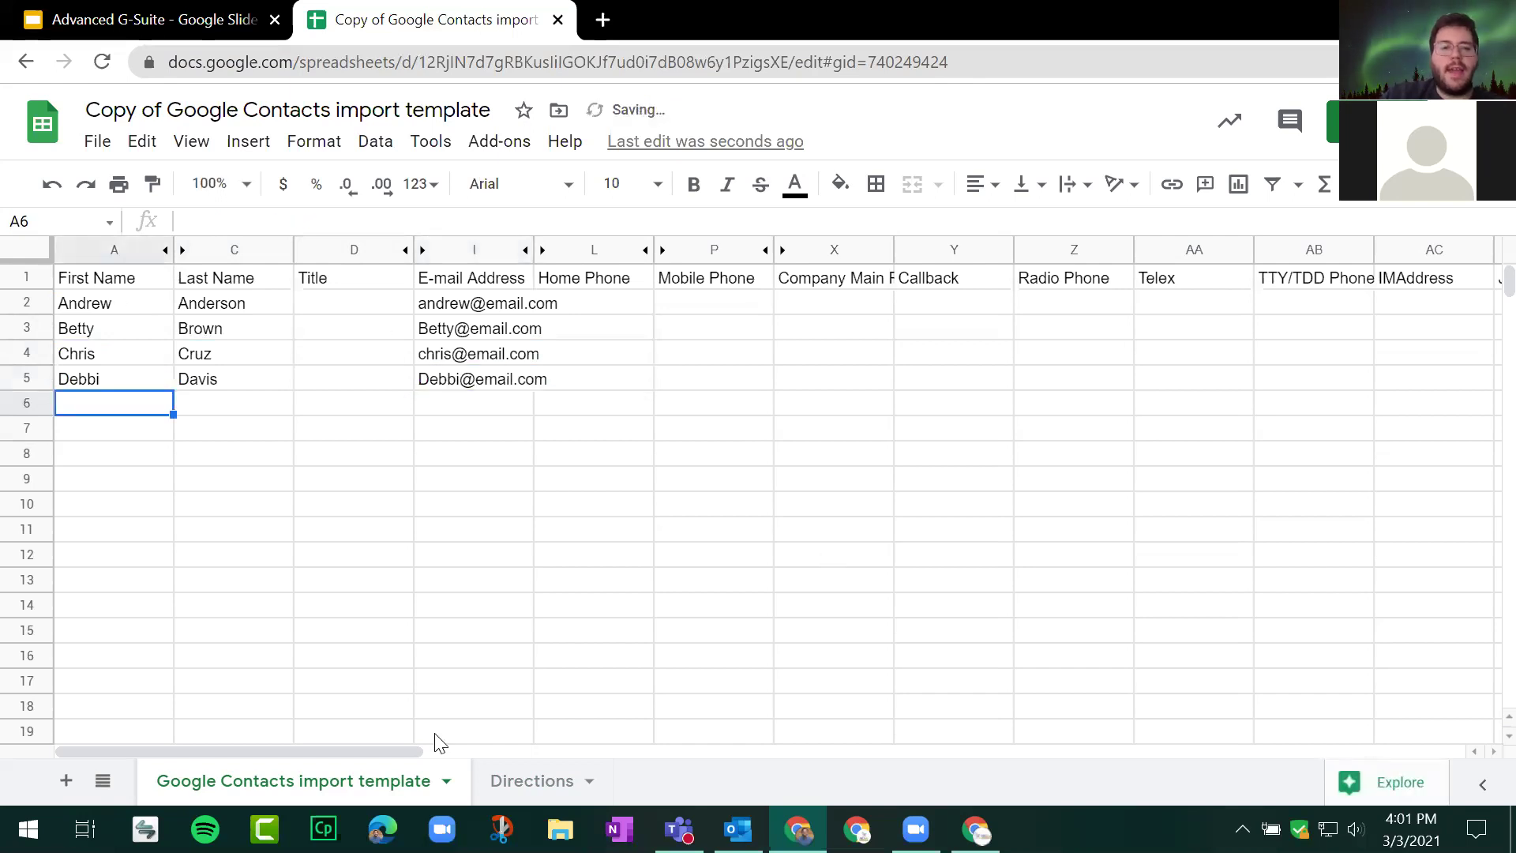
Step: Download the current sheet via File > Download > Comma-separated values (.csv)
{"action": "left_click_drag", "start_coordinate": [378, 751], "coordinate": [682, 751]}
{"action": "scroll", "coordinate": [882, 703], "scroll_direction": "right", "scroll_amount": 10}
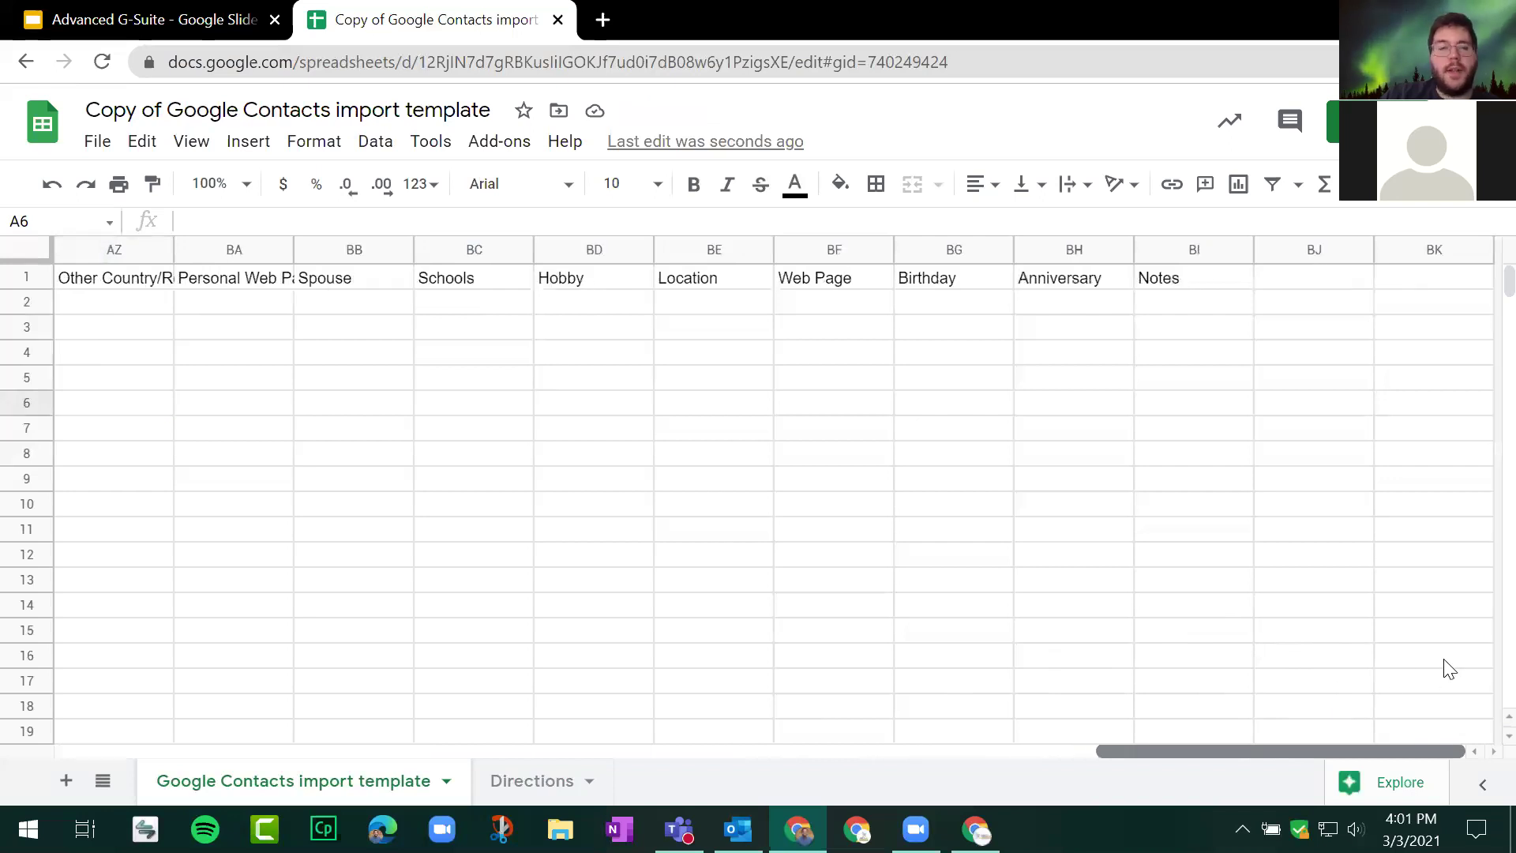
{"action": "scroll", "coordinate": [829, 626], "scroll_direction": "left", "scroll_amount": 20}
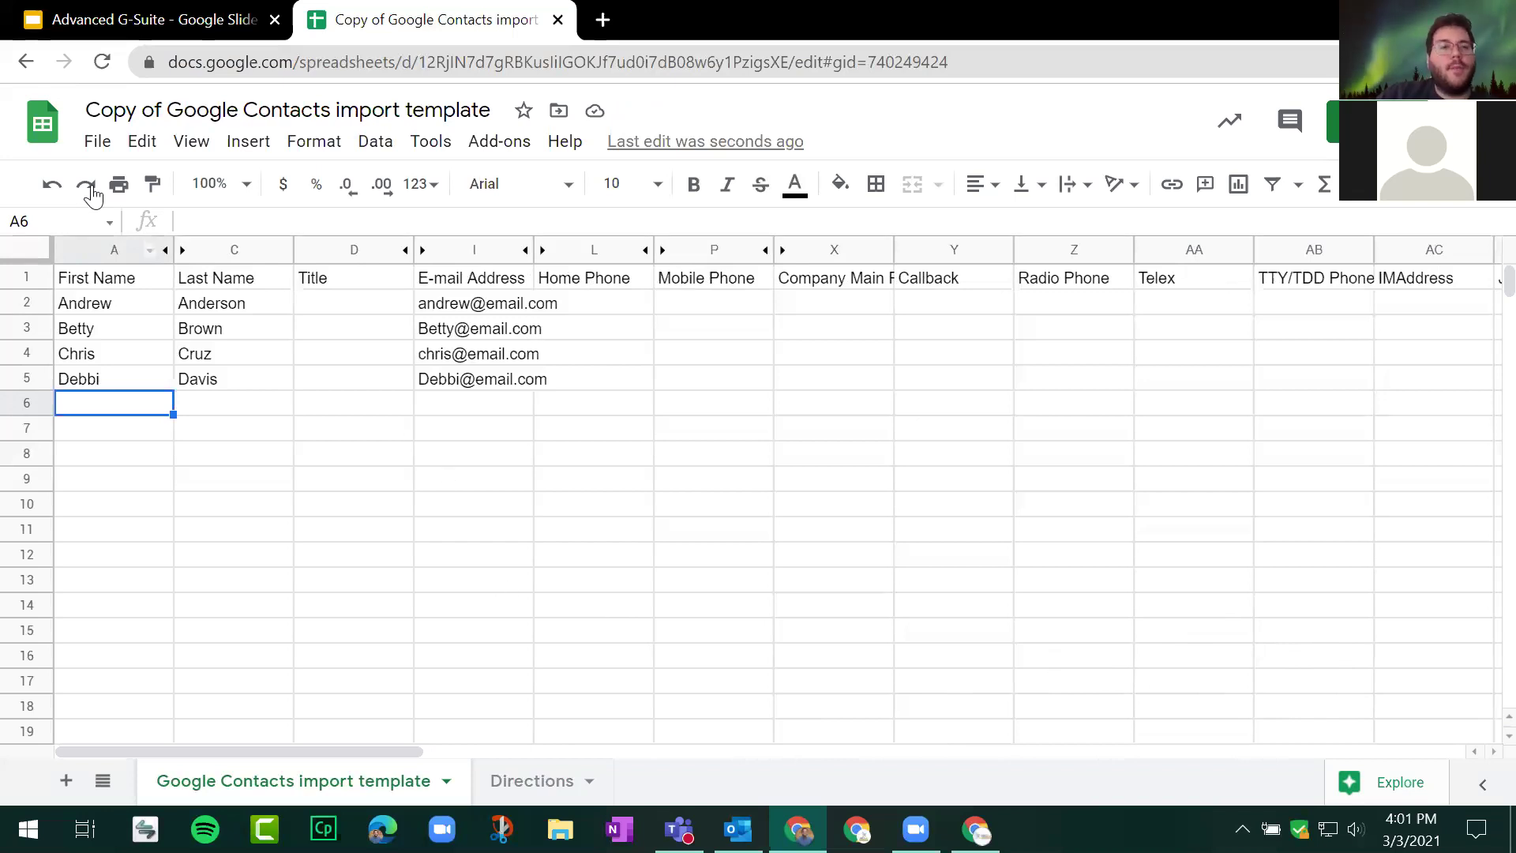
{"action": "left_click", "coordinate": [99, 142]}
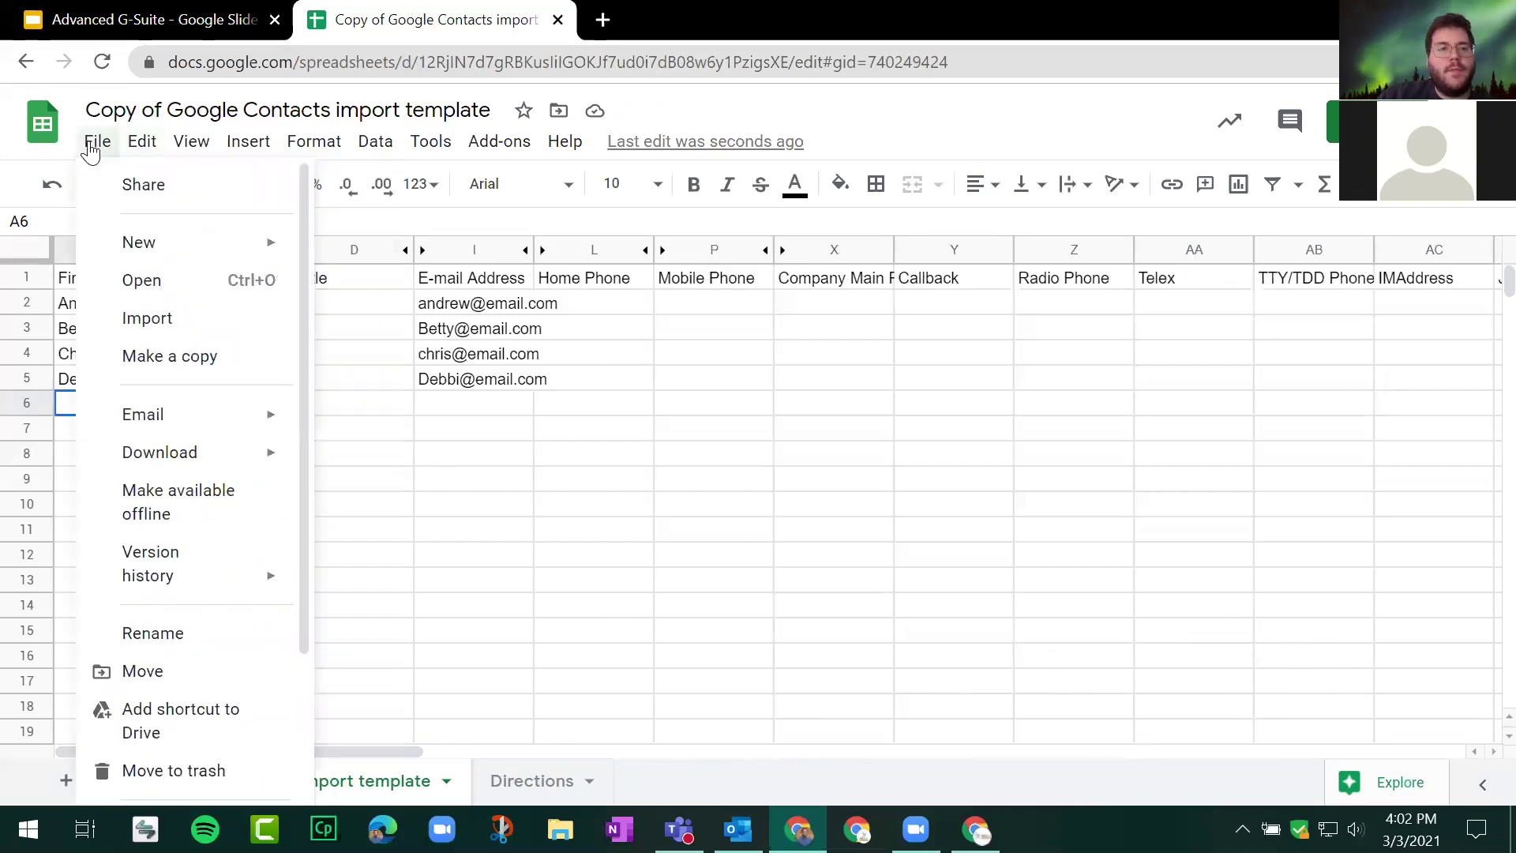
{"action": "mouse_move", "coordinate": [312, 464]}
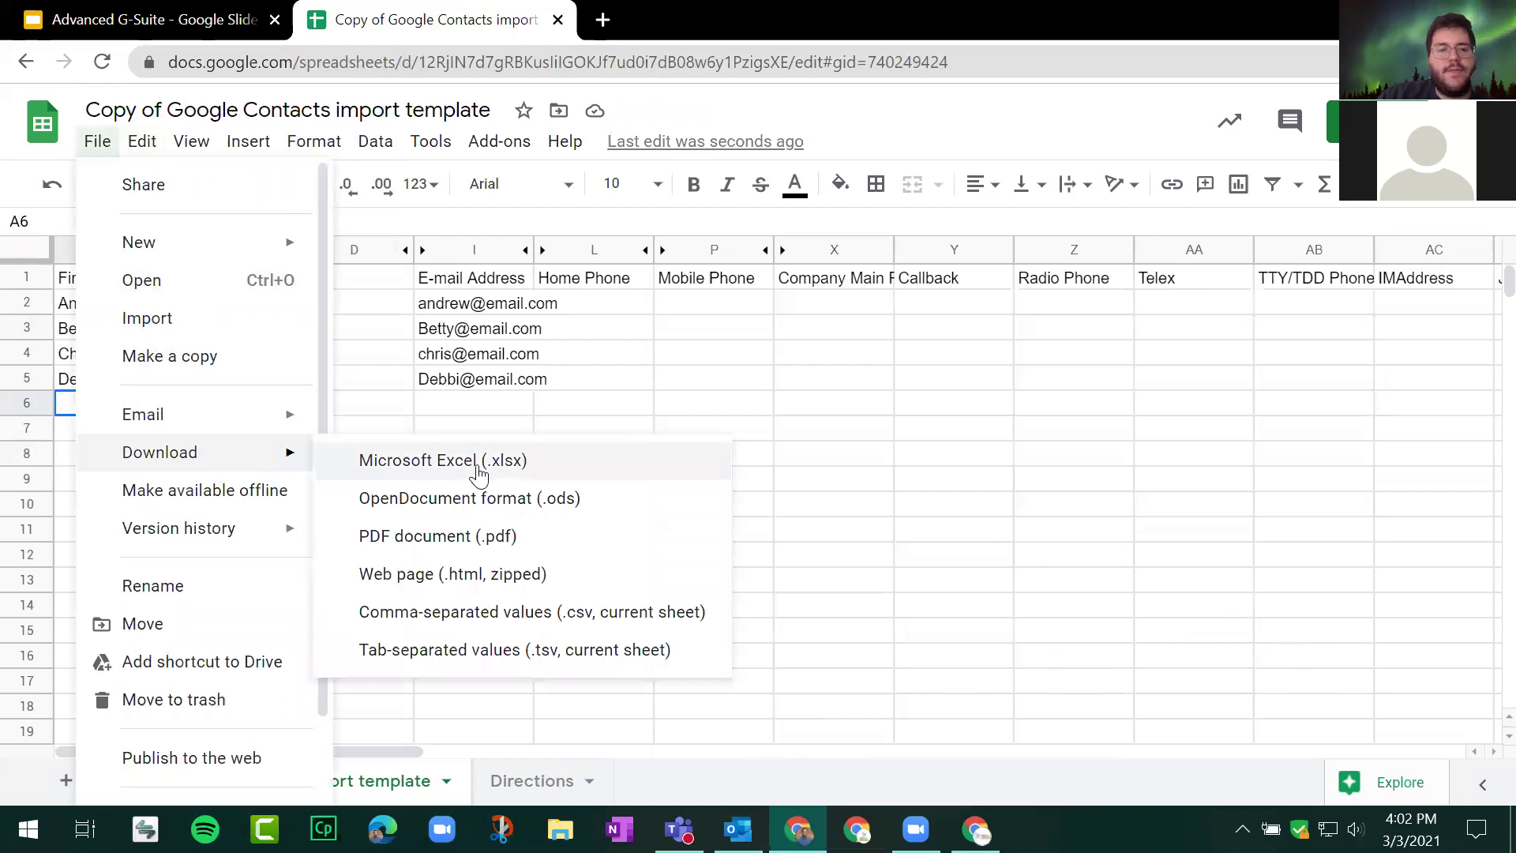
{"action": "left_click", "coordinate": [574, 622]}
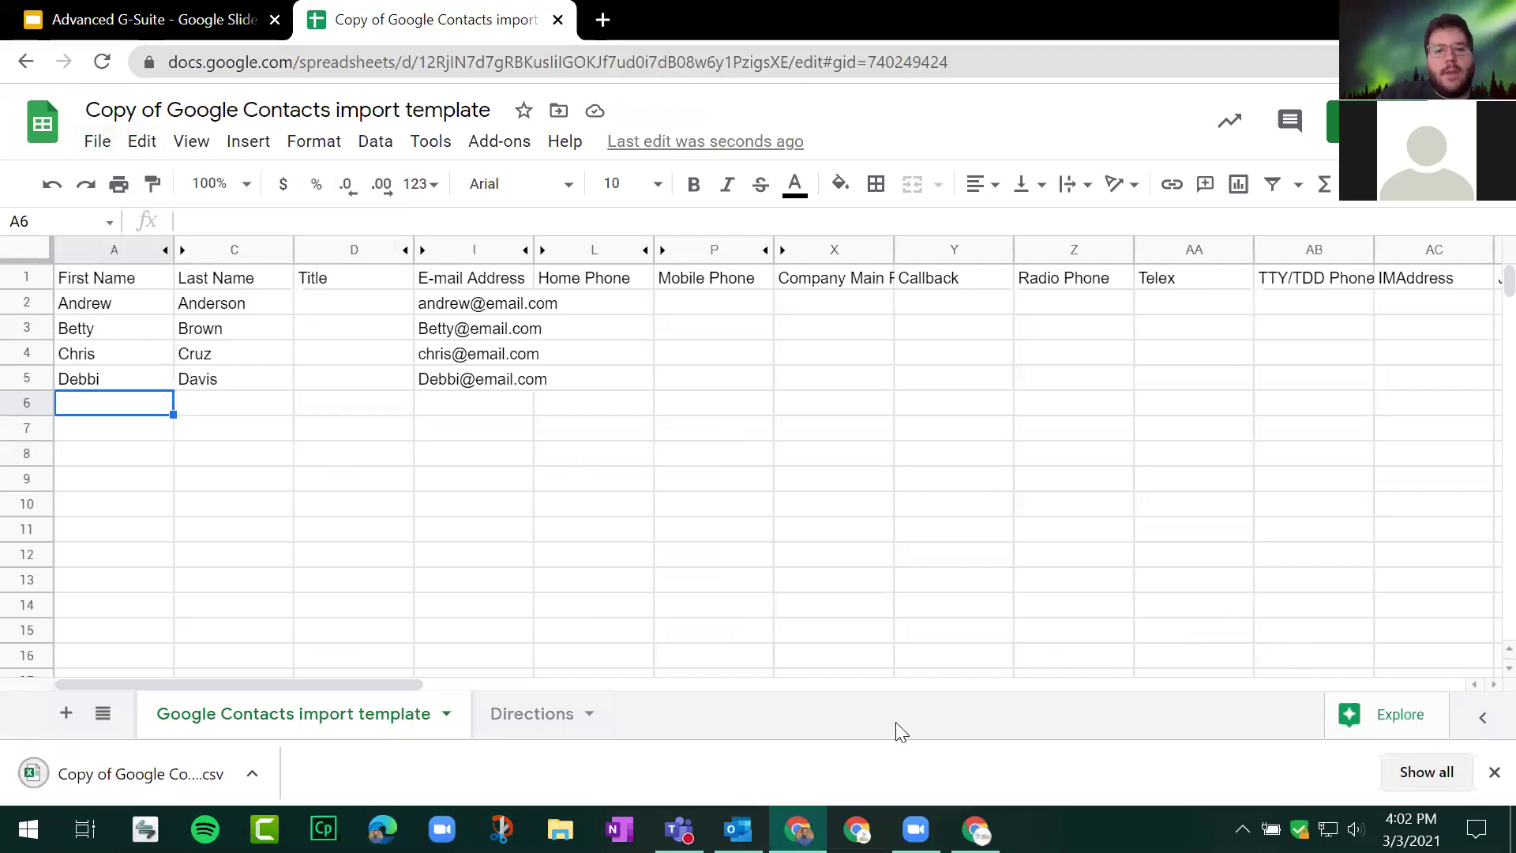
{"action": "key", "text": "alt+Tab"}
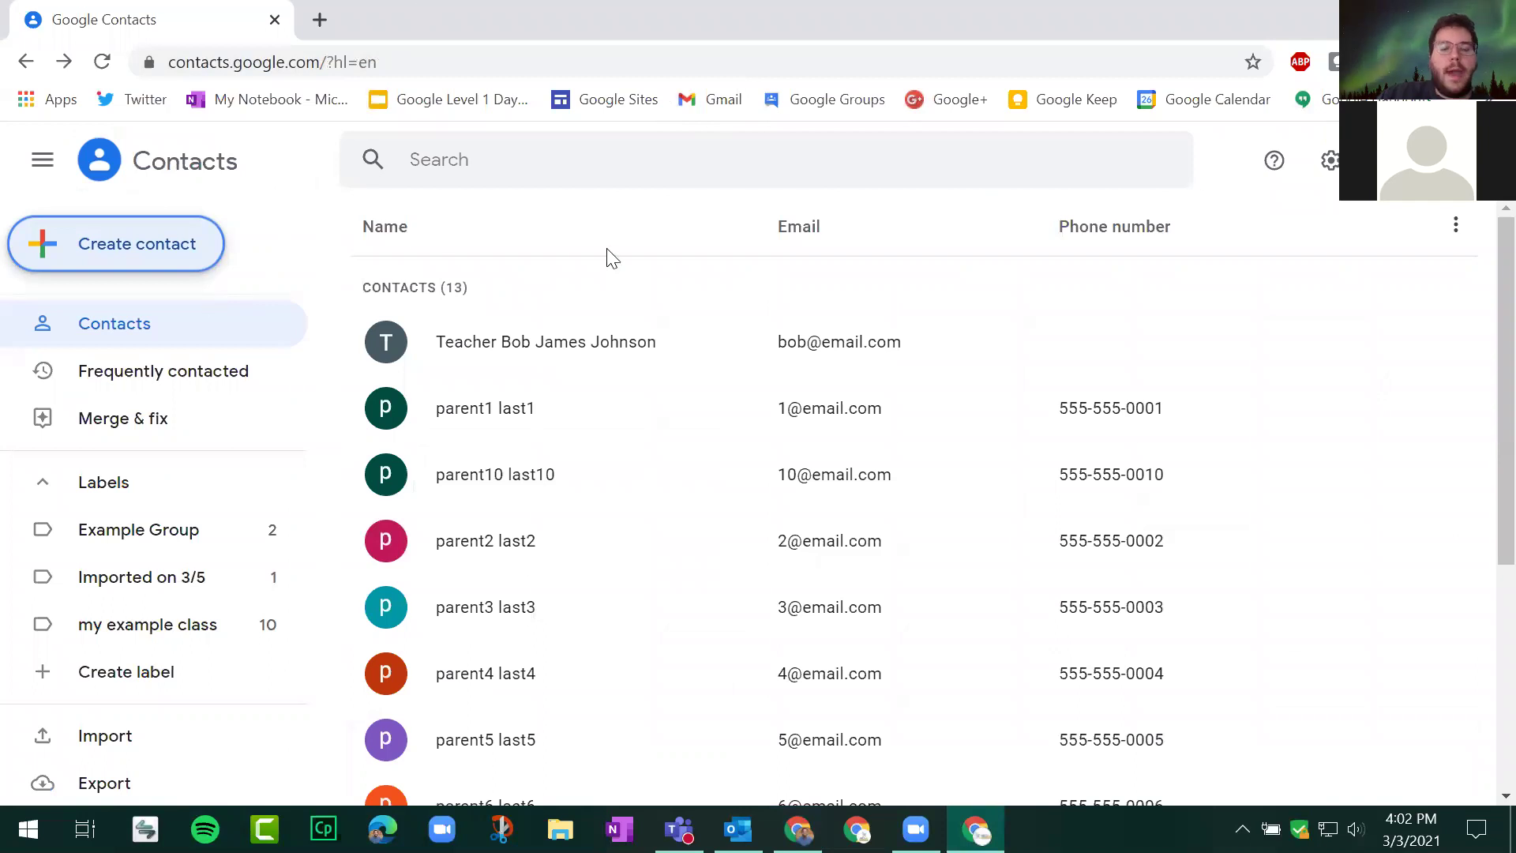
Step: Start a contacts import and select the downloaded CSV file from Downloads
{"action": "scroll", "coordinate": [803, 474], "scroll_direction": "down", "scroll_amount": 4}
{"action": "scroll", "coordinate": [751, 298], "scroll_direction": "up", "scroll_amount": 4}
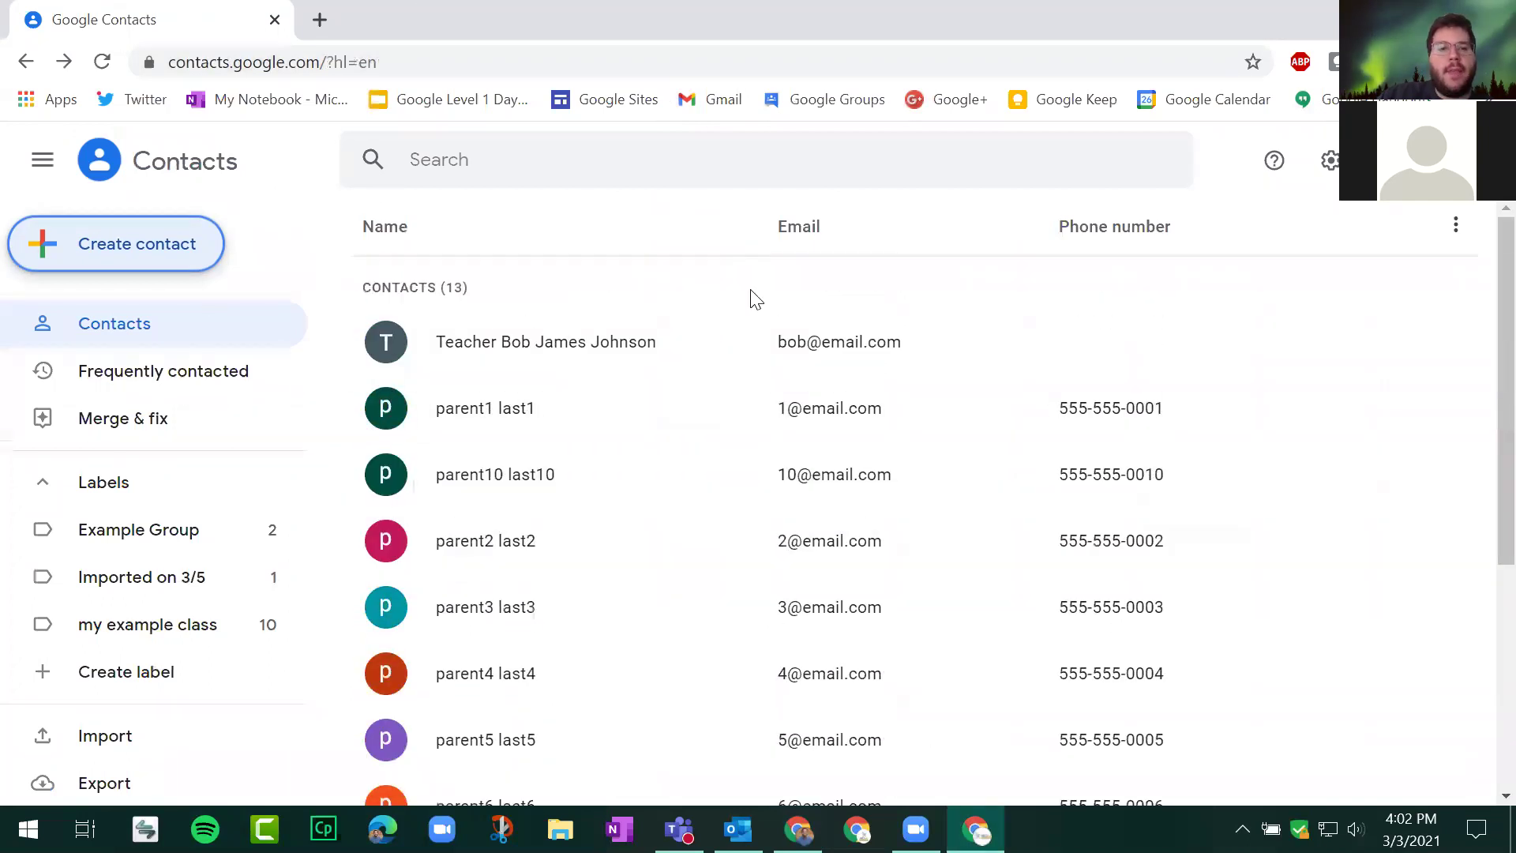
{"action": "scroll", "coordinate": [832, 419], "scroll_direction": "down", "scroll_amount": 5}
{"action": "scroll", "coordinate": [161, 370], "scroll_direction": "down", "scroll_amount": 2}
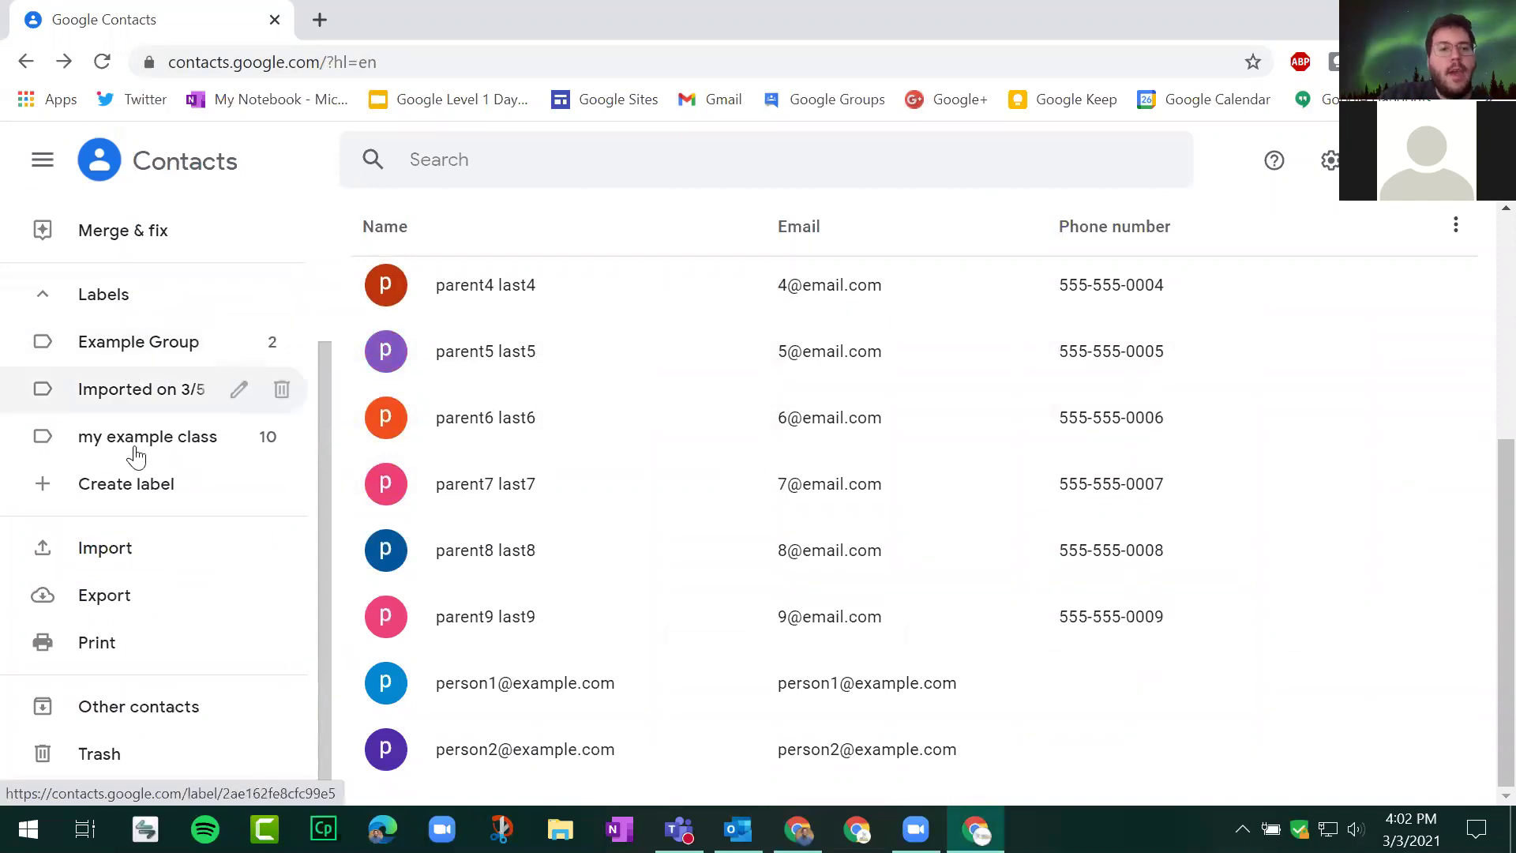
{"action": "left_click", "coordinate": [105, 557]}
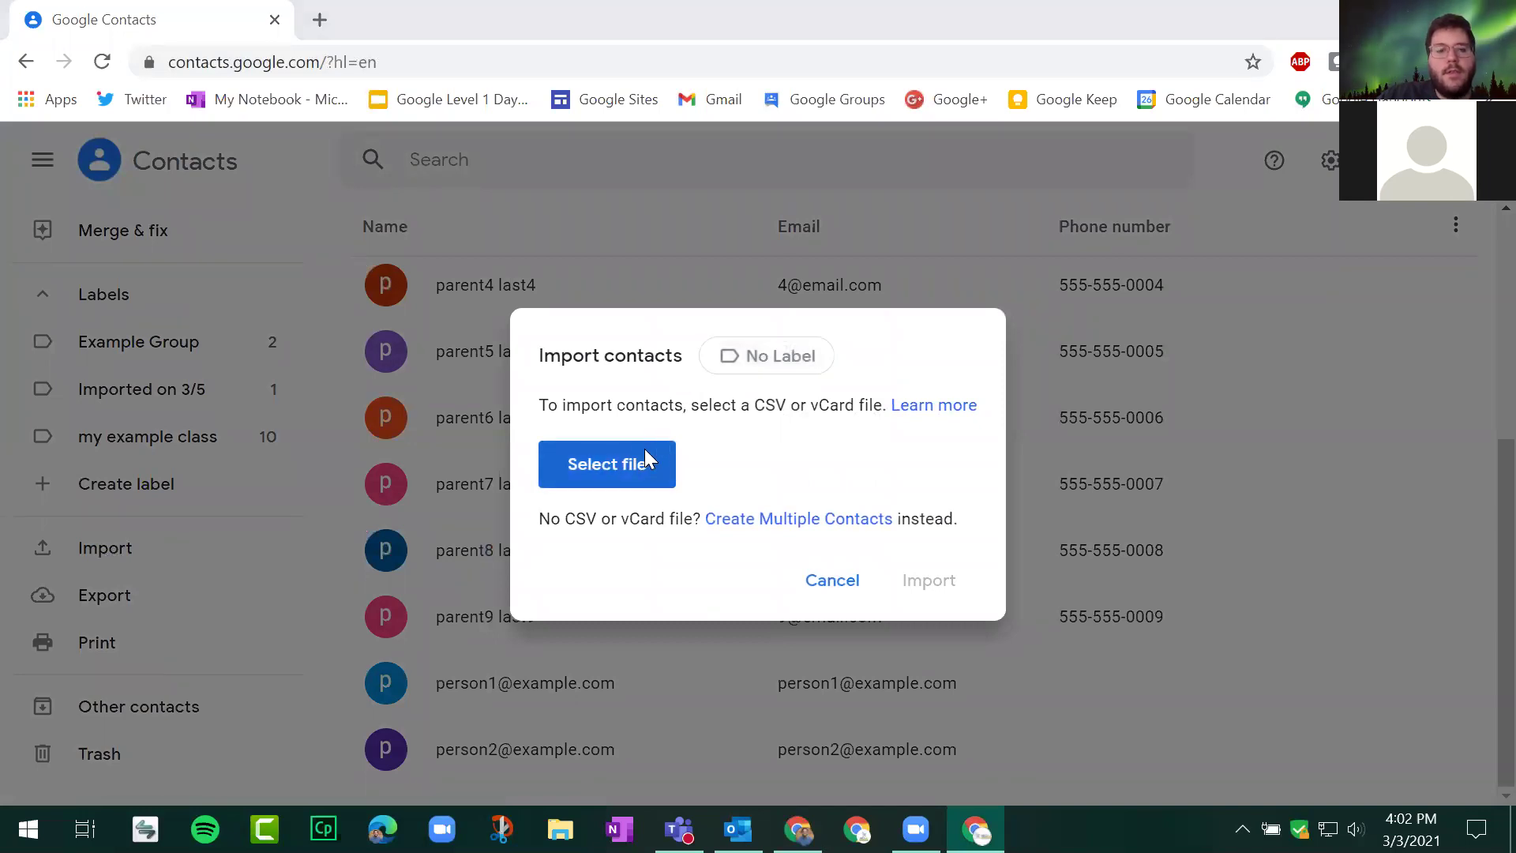
{"action": "left_click", "coordinate": [646, 450]}
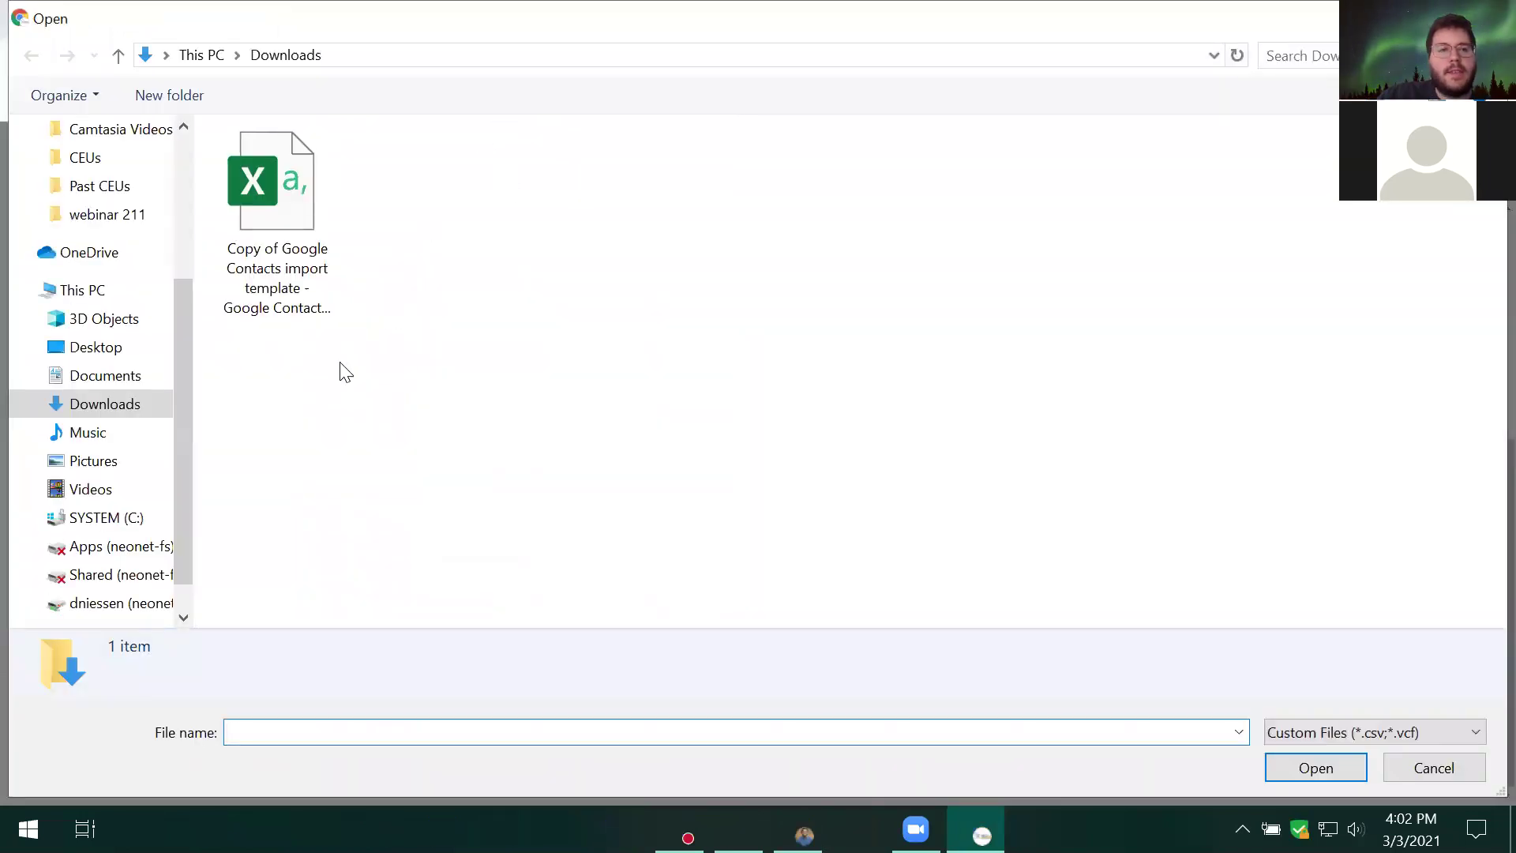
{"action": "left_click", "coordinate": [300, 232]}
{"action": "double_click", "coordinate": [300, 232]}
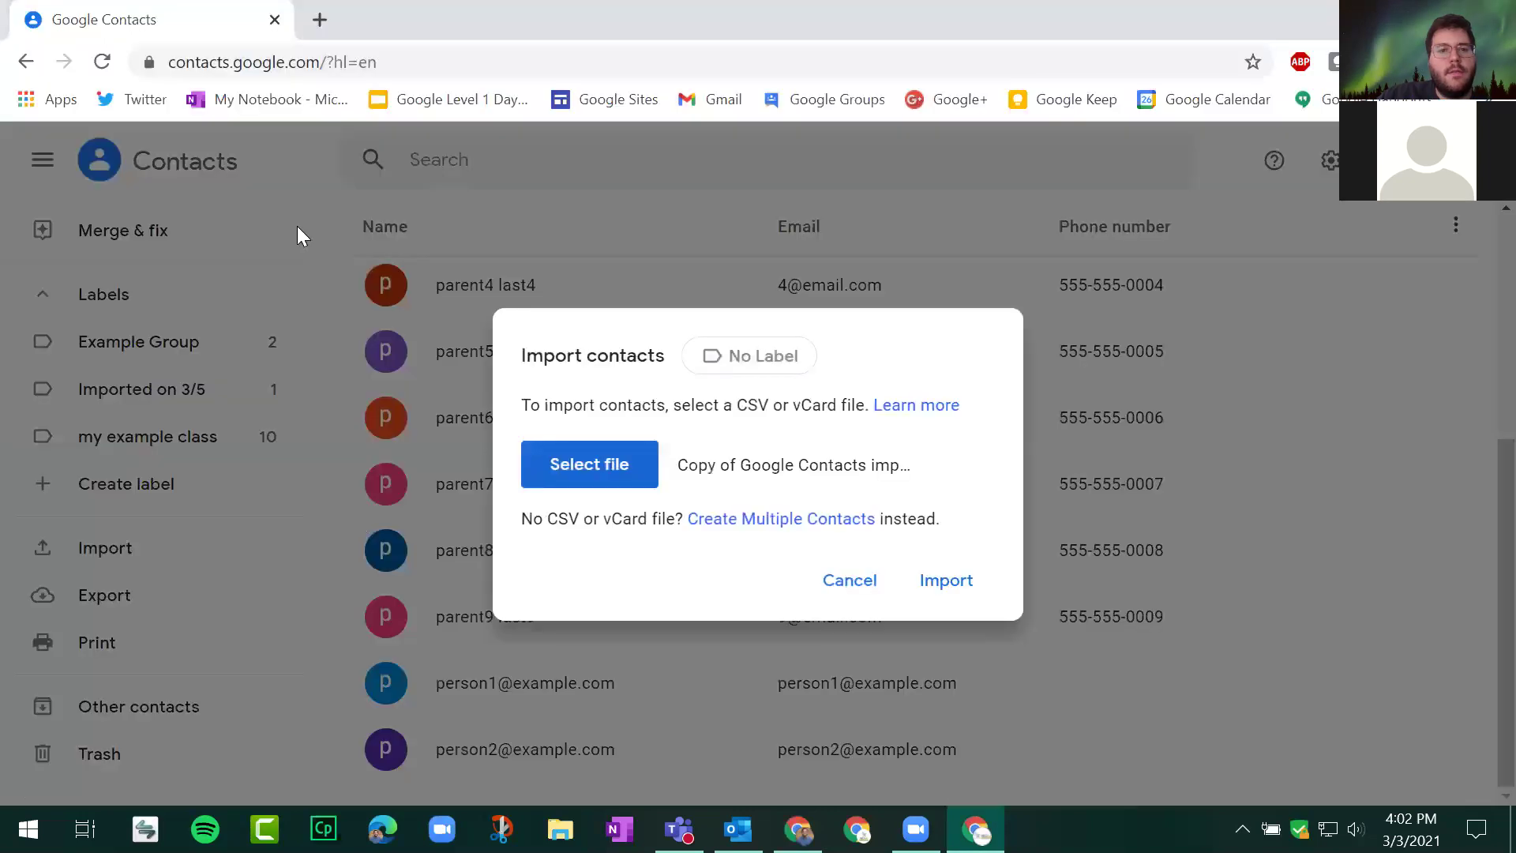
Step: Create a new label 'March 3 group' and attach it to the import
{"action": "left_click", "coordinate": [736, 365]}
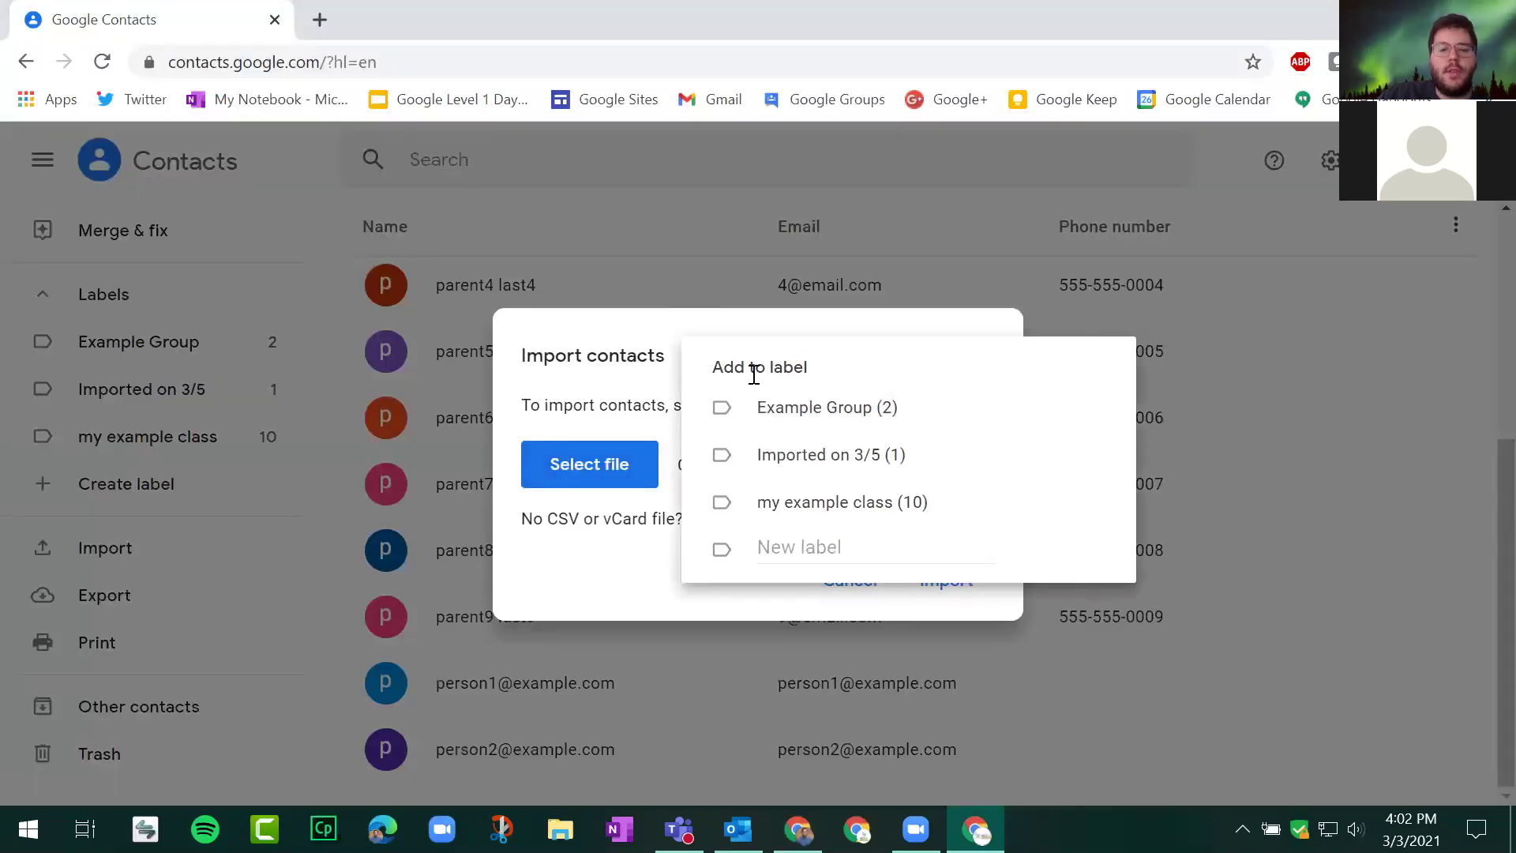
{"action": "left_click", "coordinate": [835, 551]}
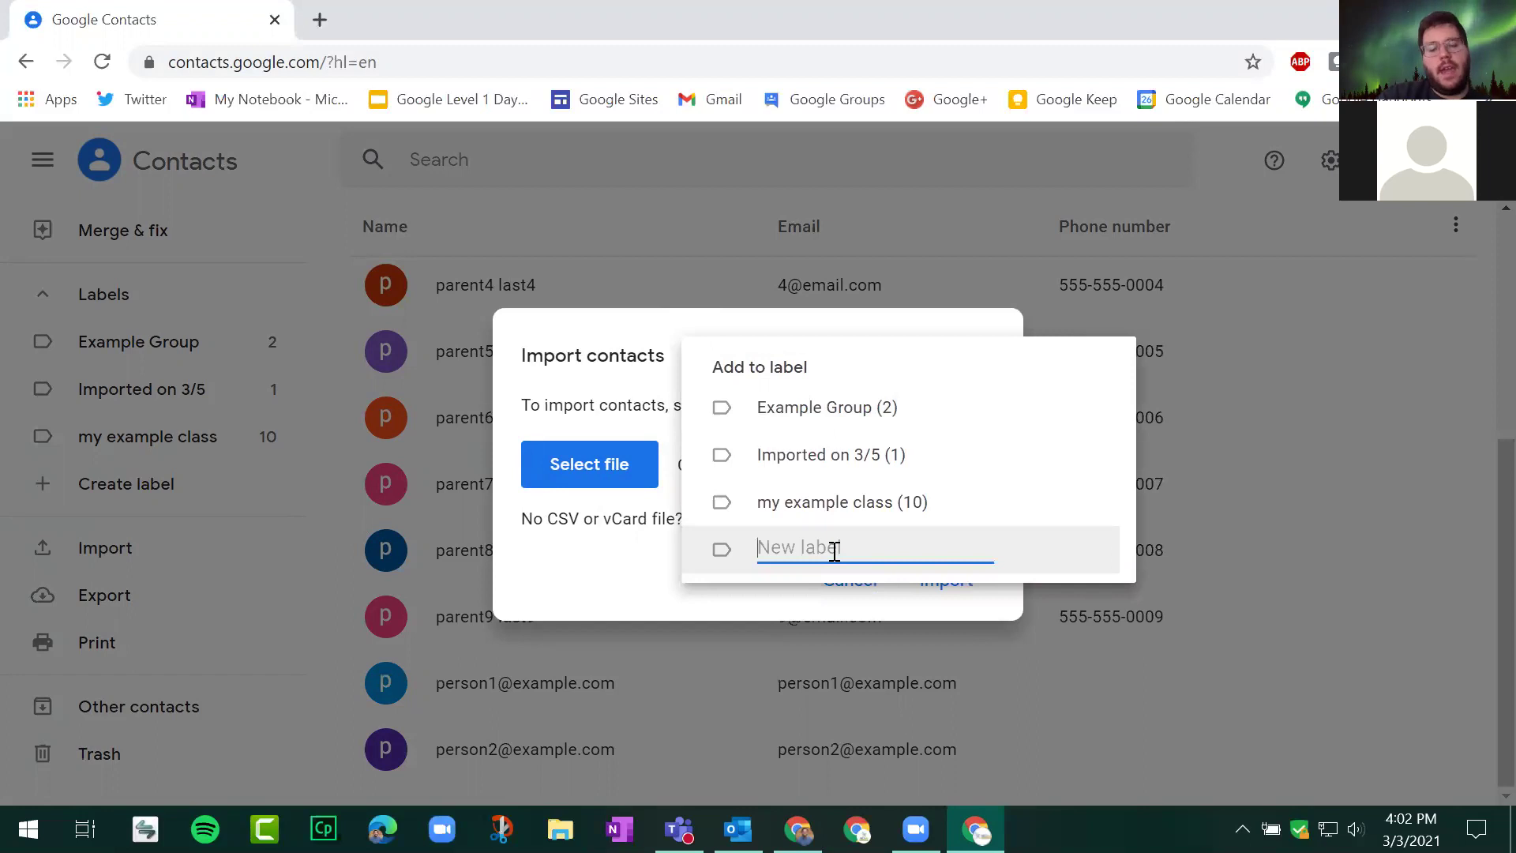
{"action": "type", "text": "M"}
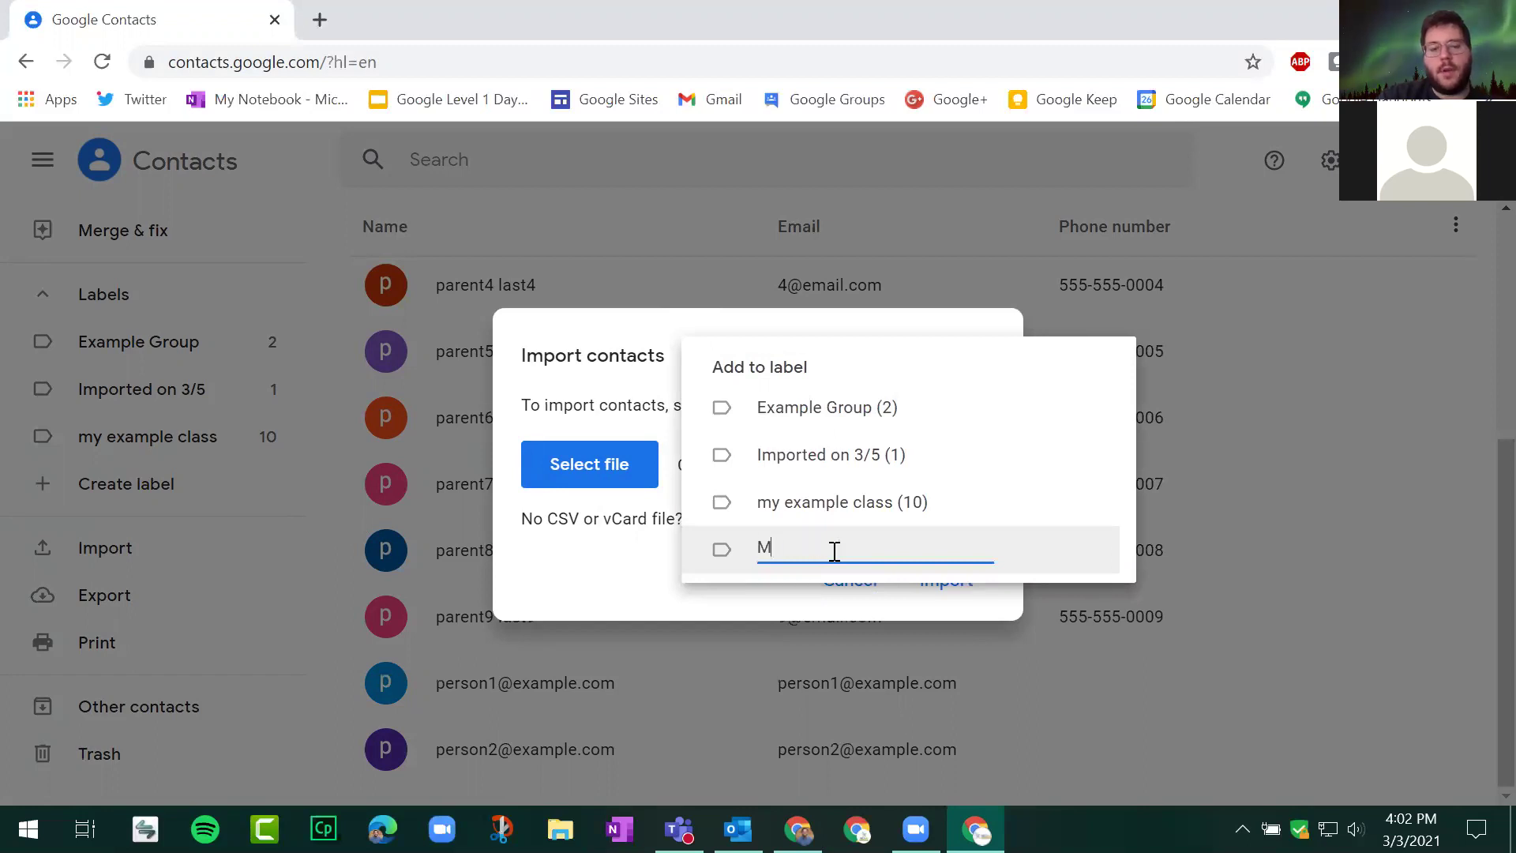
{"action": "type", "text": "arch3grou"}
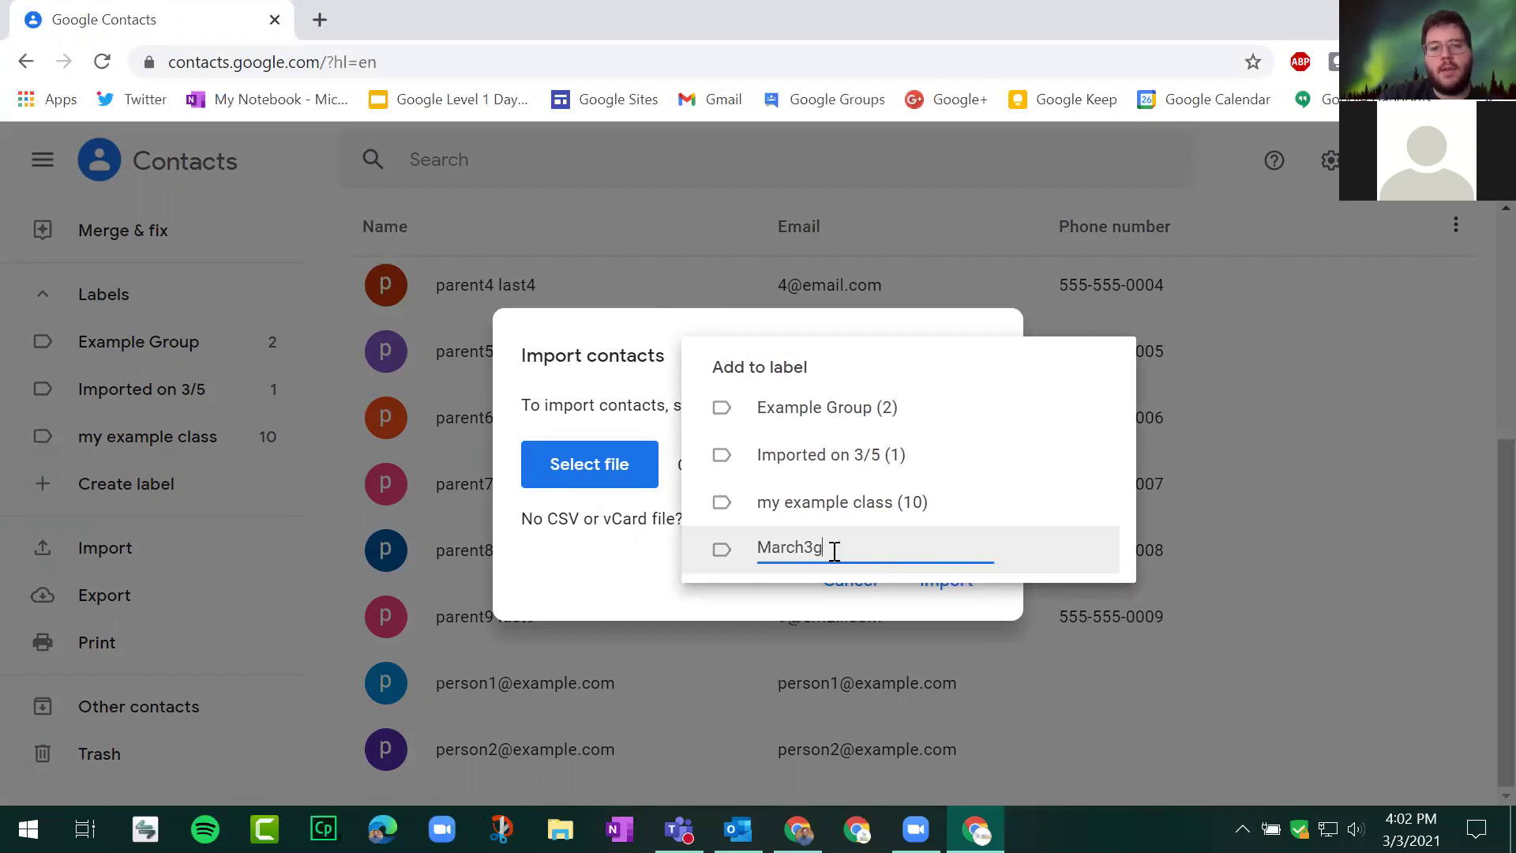
{"action": "key", "text": "BackSpace"}
{"action": "key", "text": "BackSpace"}
{"action": "key", "text": "BackSpace"}
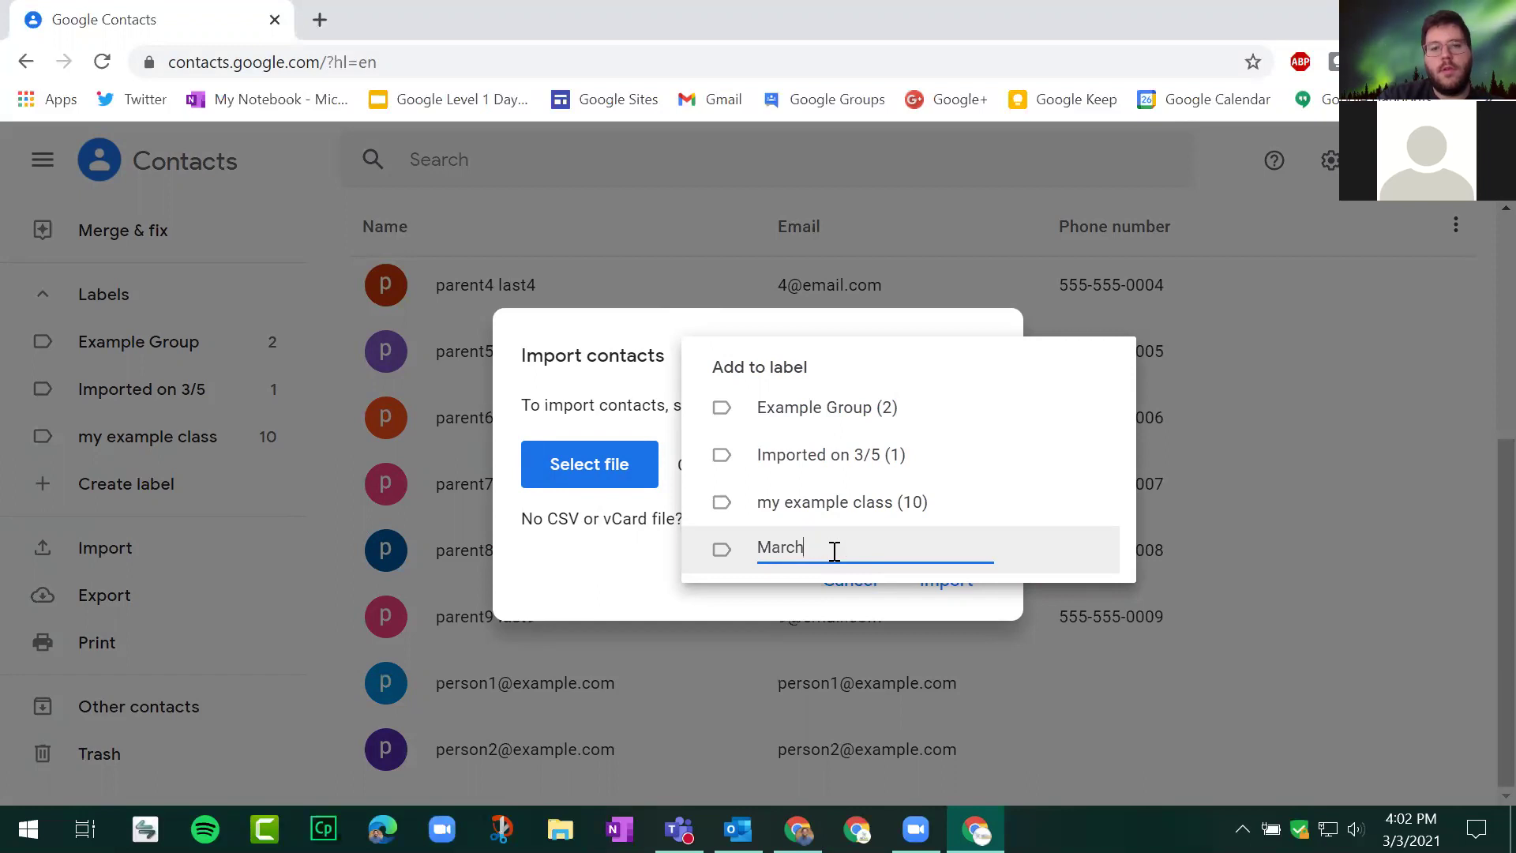
{"action": "type", "text": "3 group"}
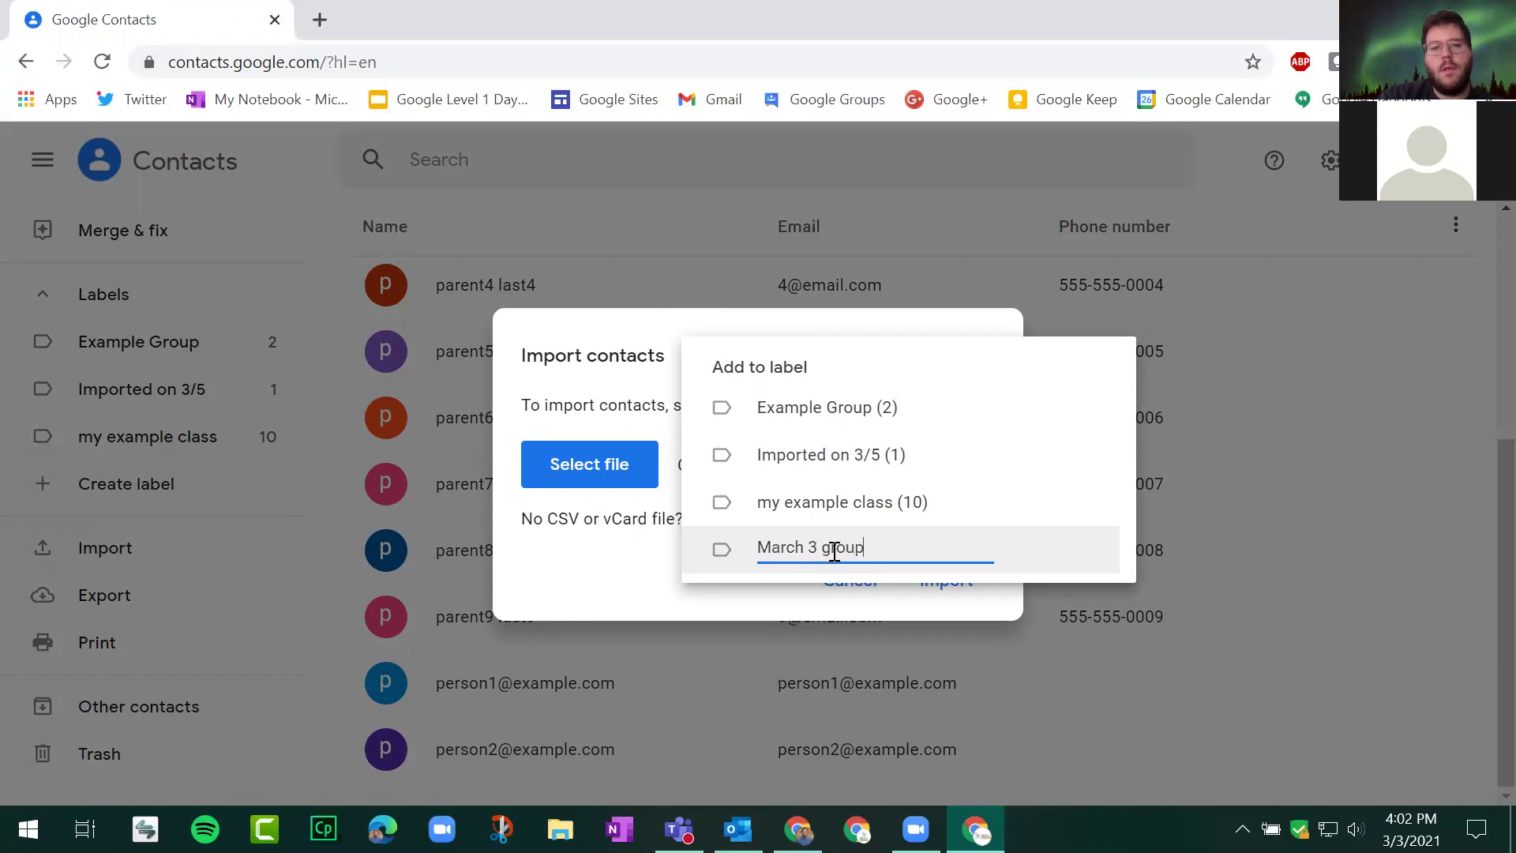
{"action": "key", "text": "Return"}
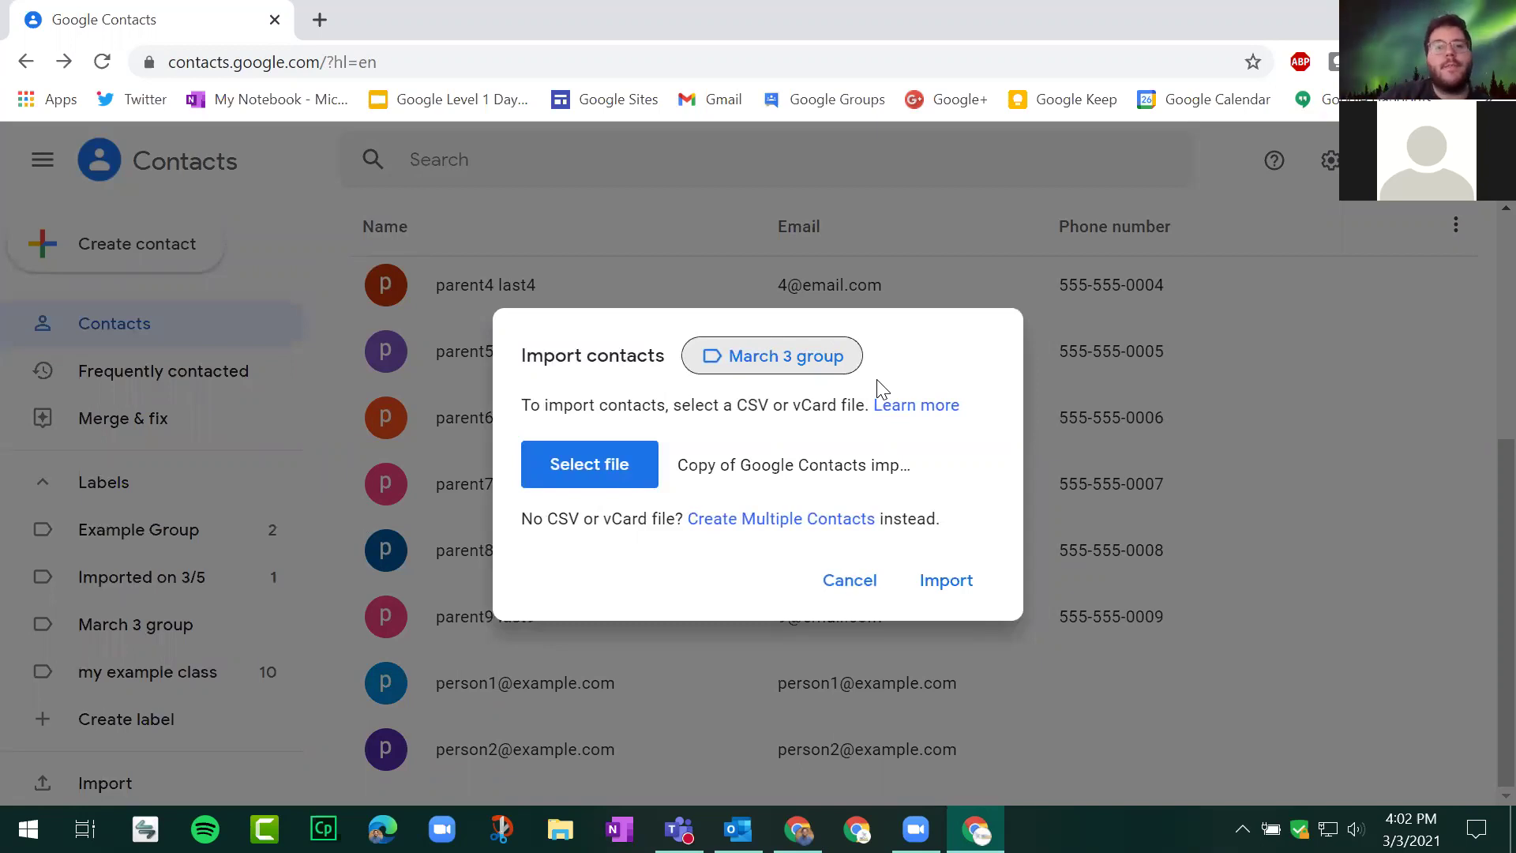
Step: Run the import, dismiss the All done notice, and view the four contacts under March 3 group
{"action": "left_click", "coordinate": [963, 592]}
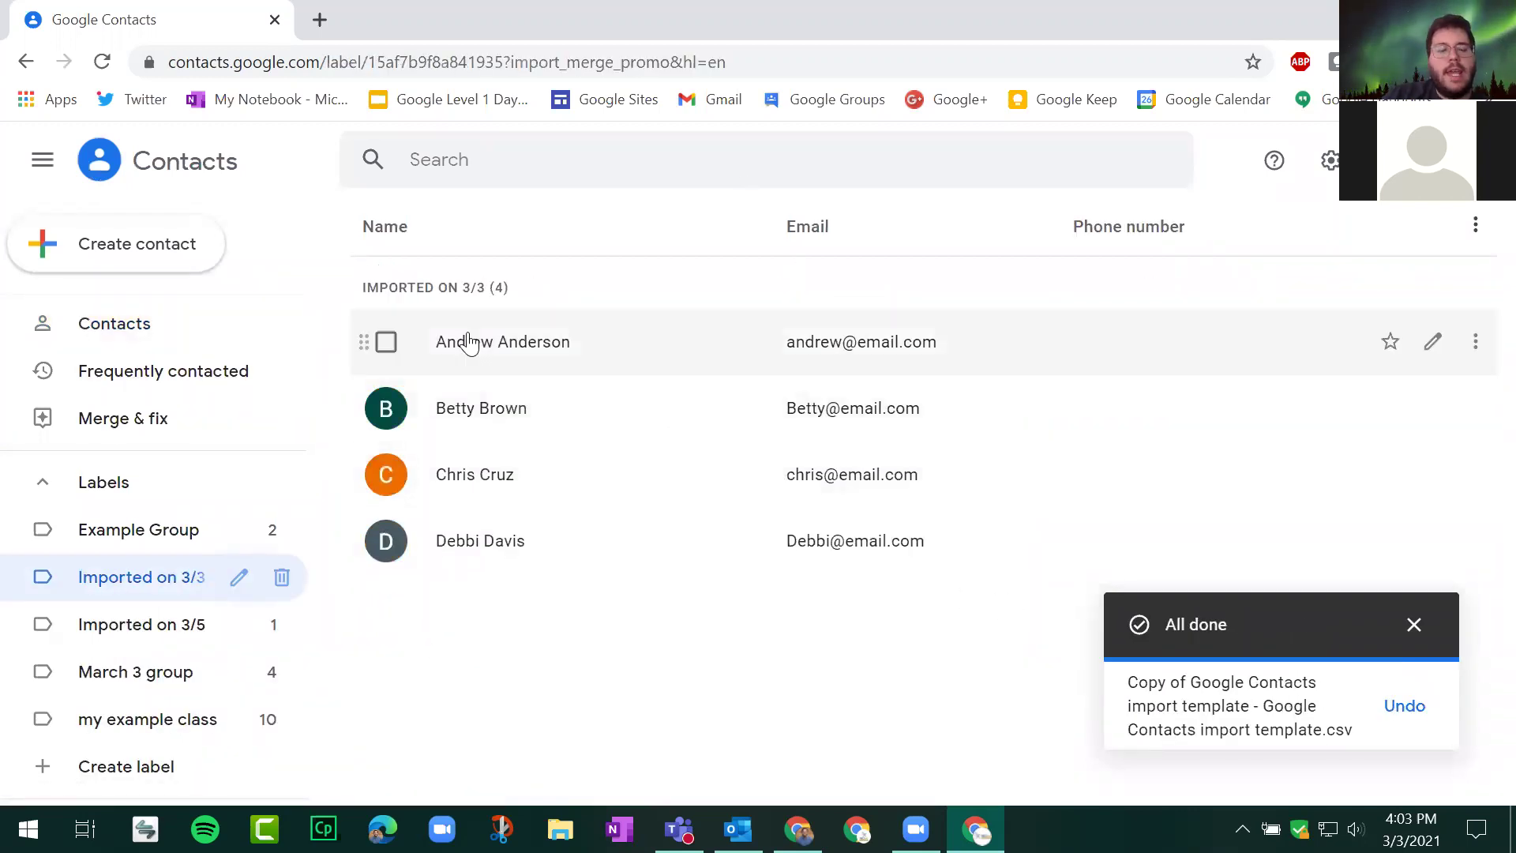
{"action": "left_click", "coordinate": [1414, 626]}
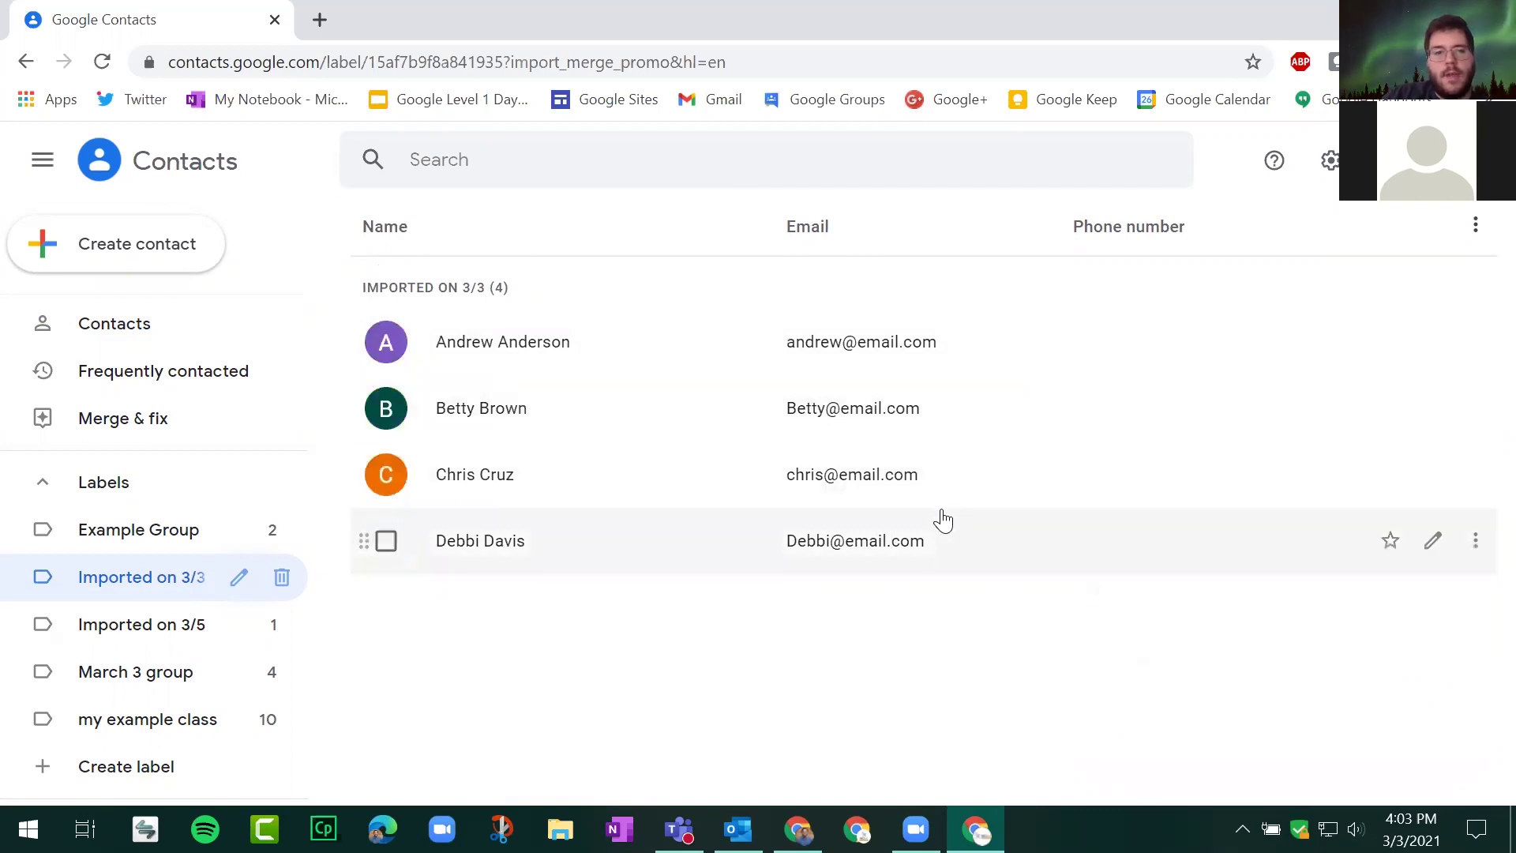
{"action": "left_click", "coordinate": [150, 584]}
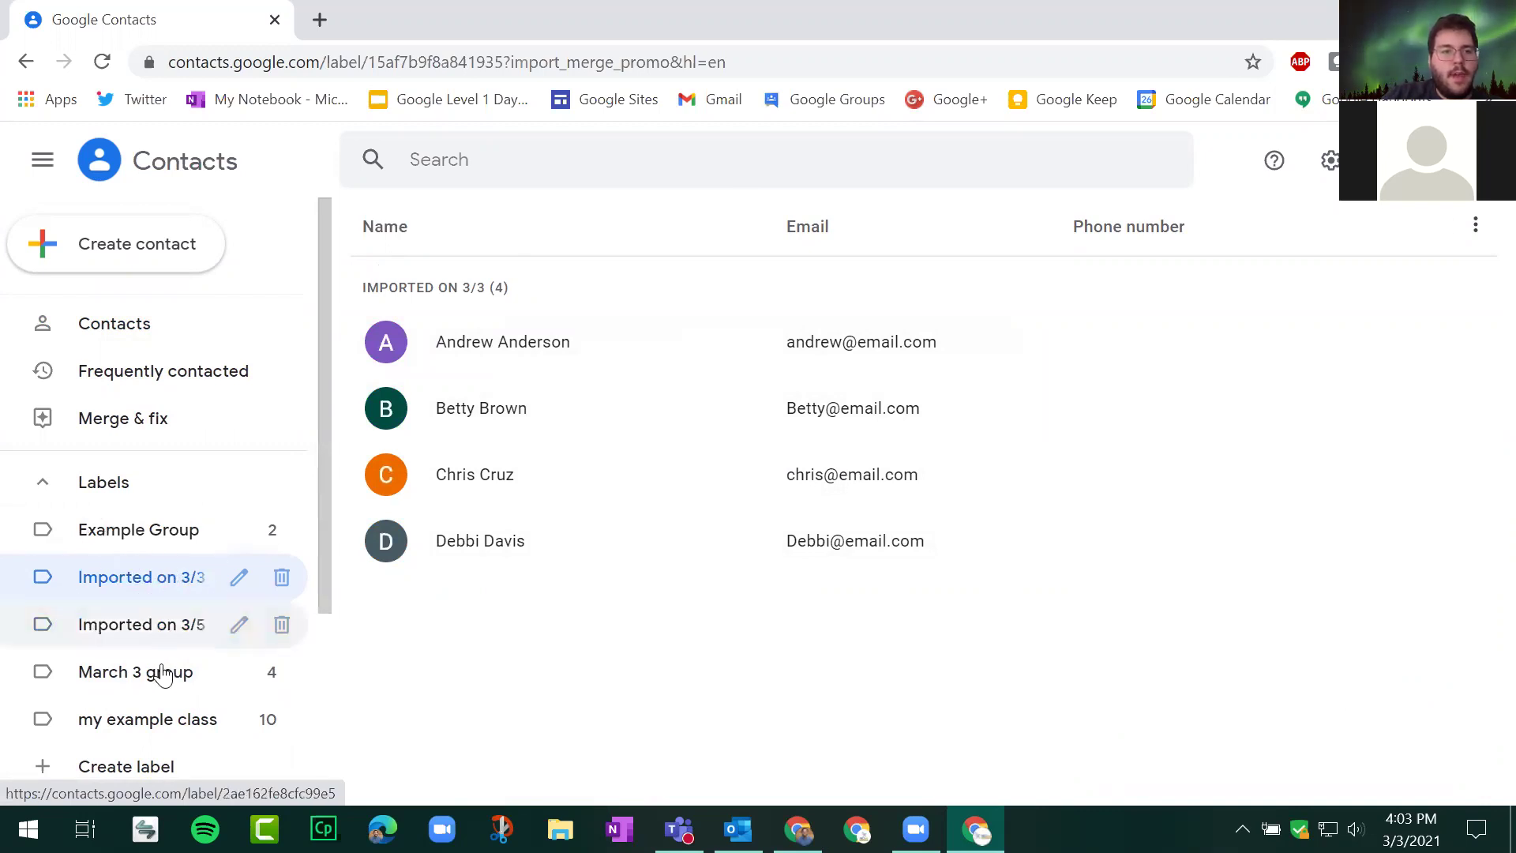
{"action": "left_click", "coordinate": [177, 594]}
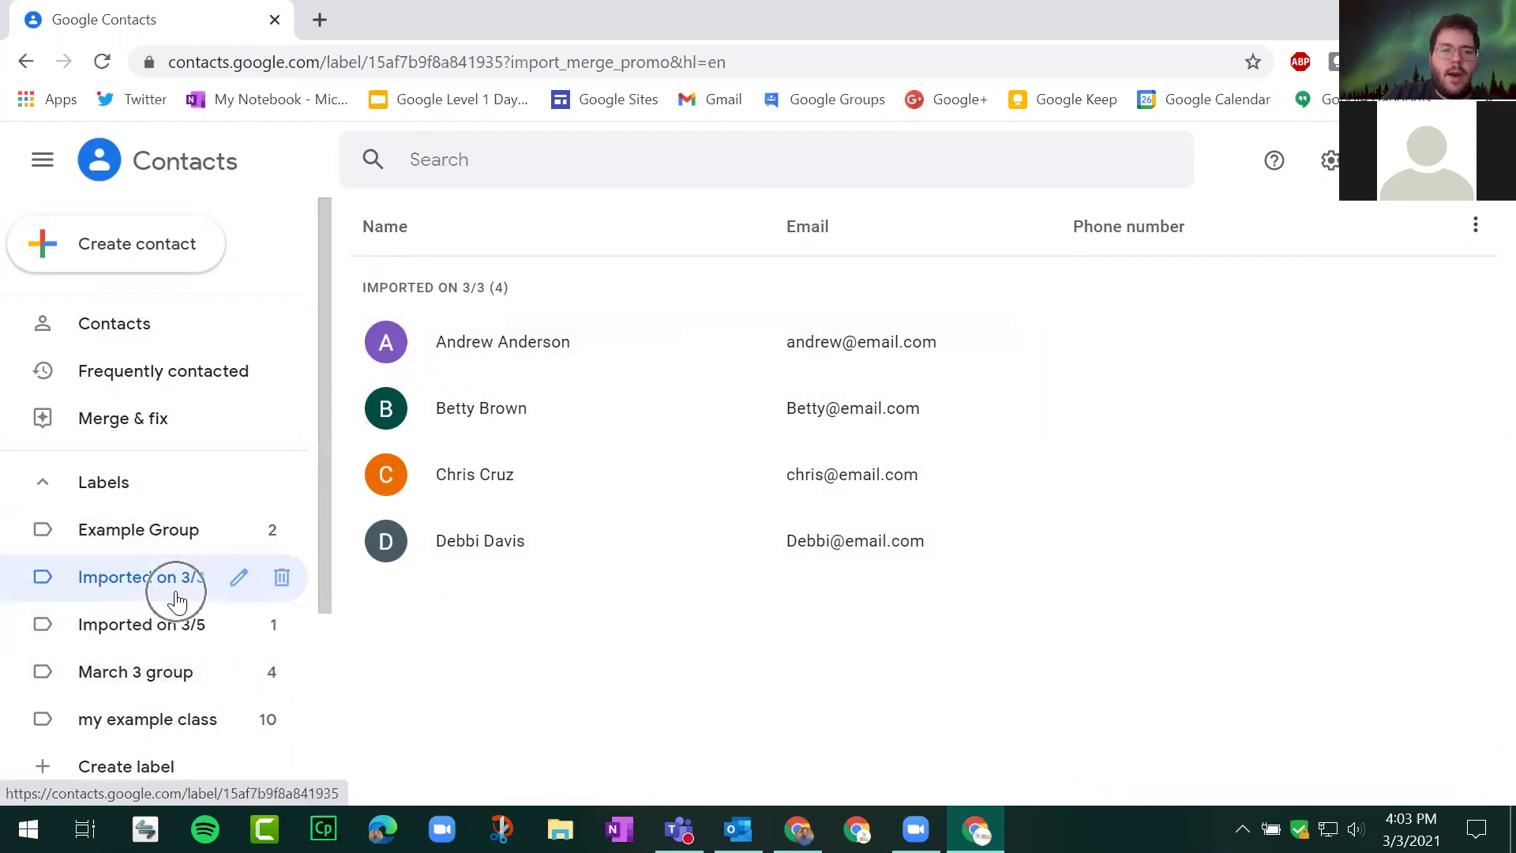
{"action": "left_click", "coordinate": [176, 599]}
{"action": "left_click", "coordinate": [177, 594]}
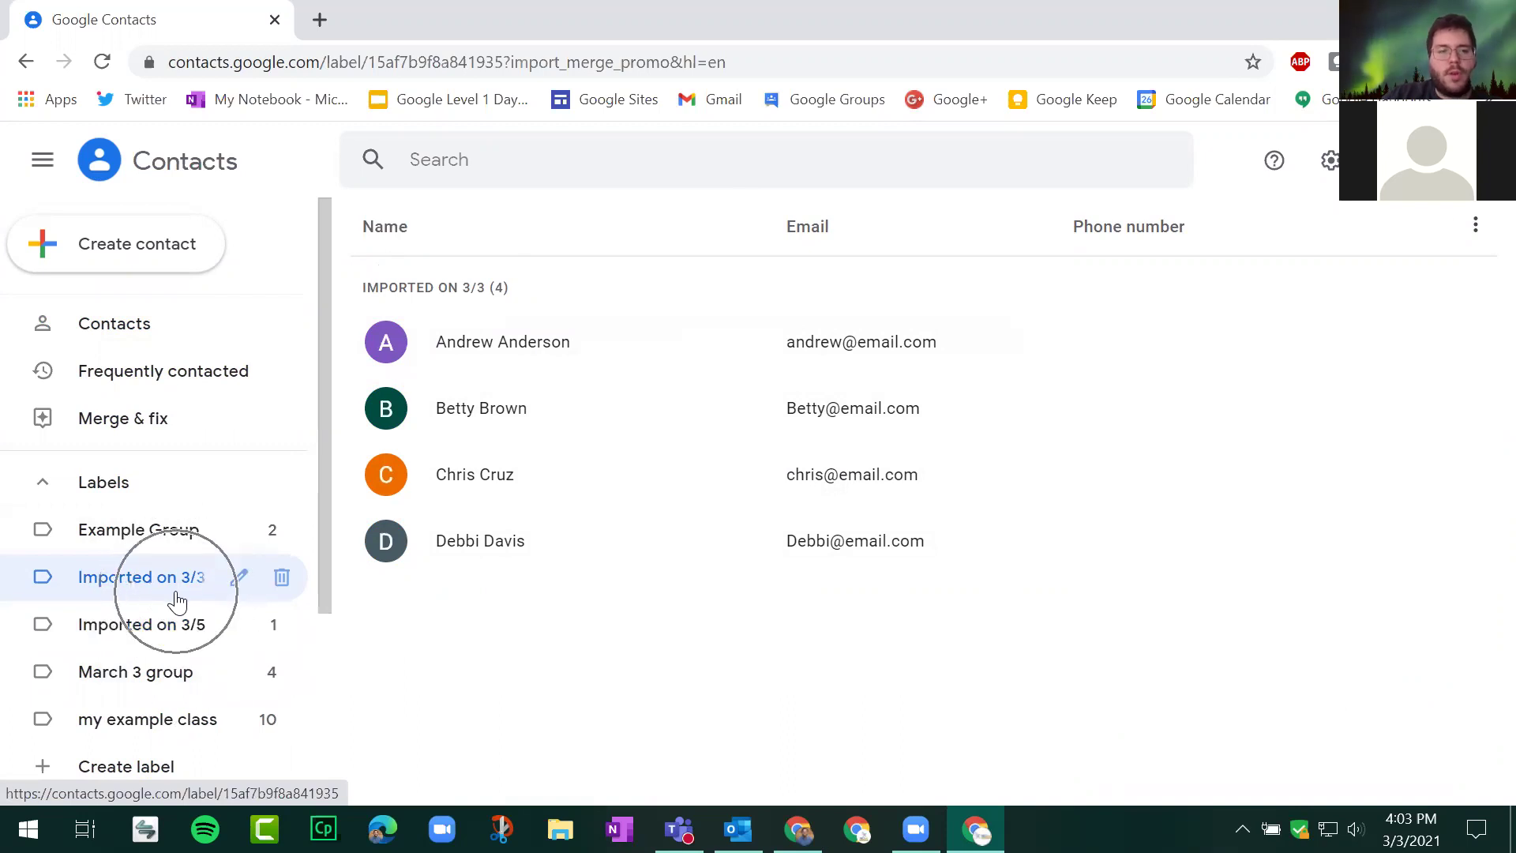
{"action": "left_click", "coordinate": [177, 594]}
{"action": "left_click", "coordinate": [177, 600]}
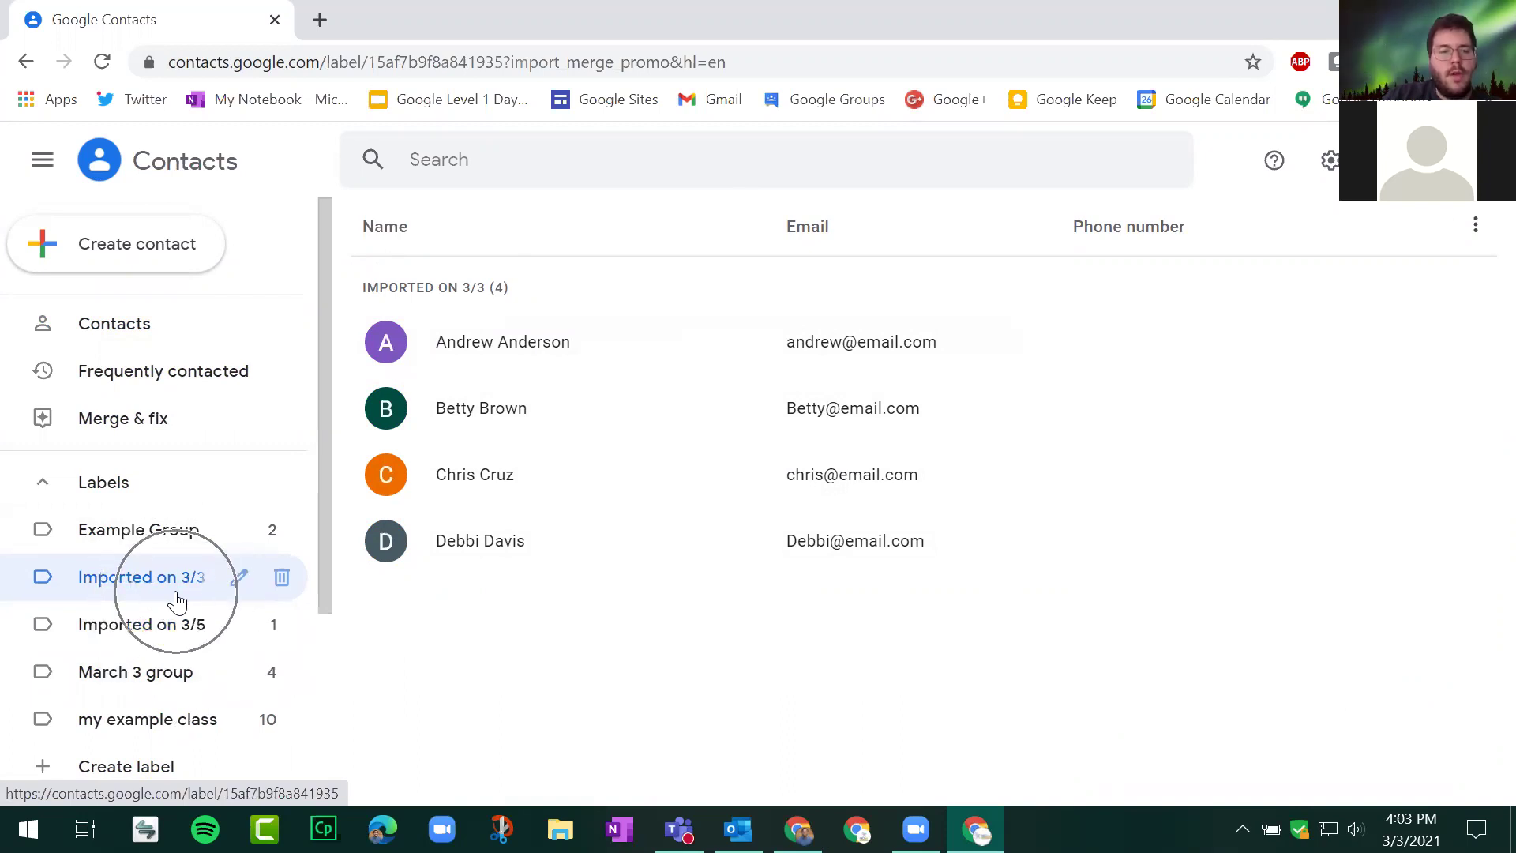
{"action": "left_click", "coordinate": [179, 681]}
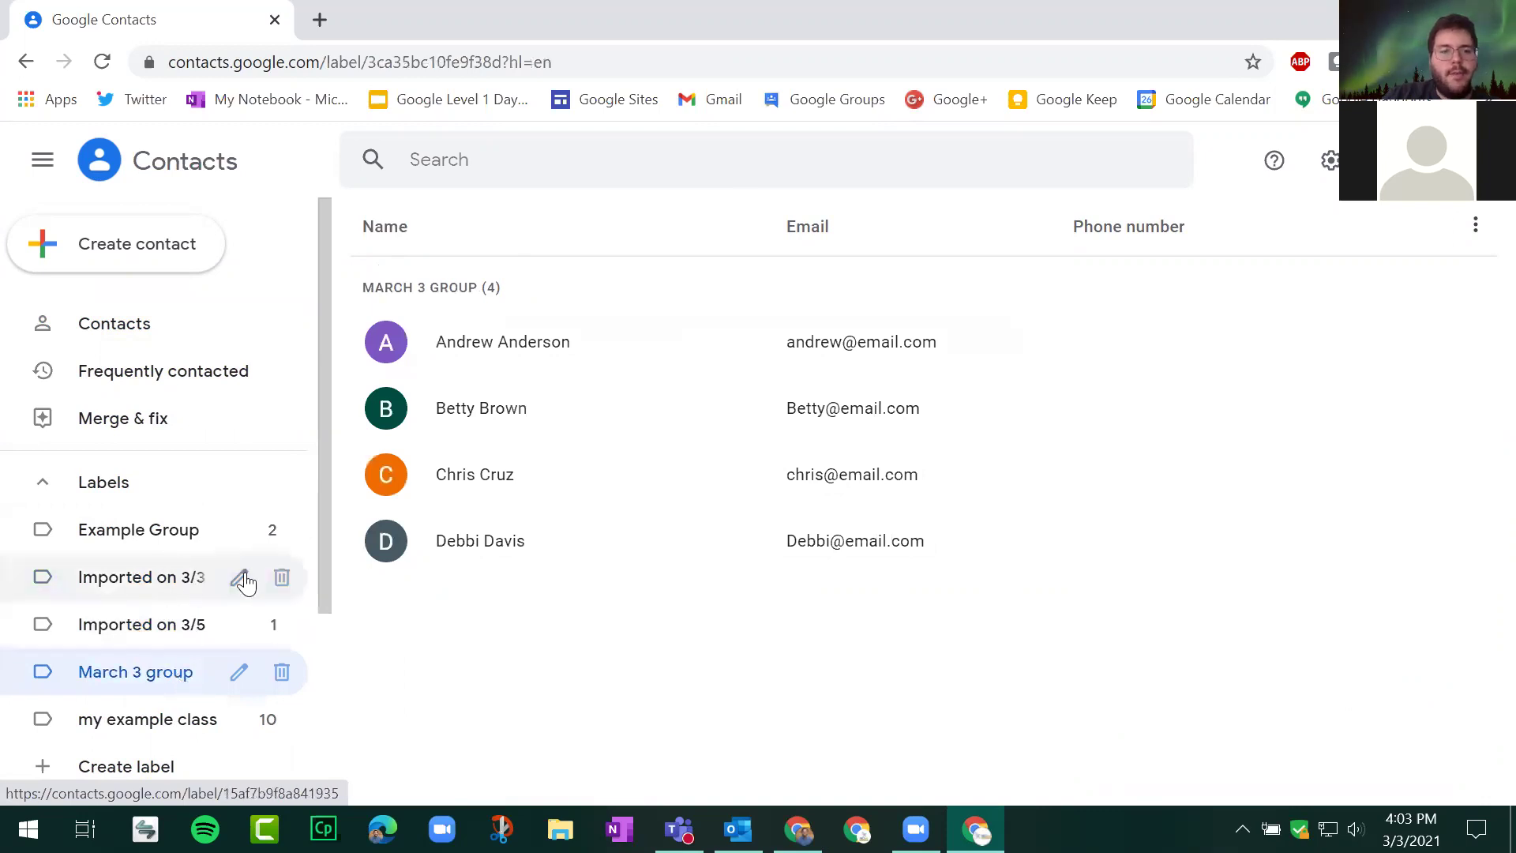
Step: Delete the 'Imported on 3/3' label with 'Keep all contacts' selected, then view March 3 group
{"action": "left_click", "coordinate": [283, 581]}
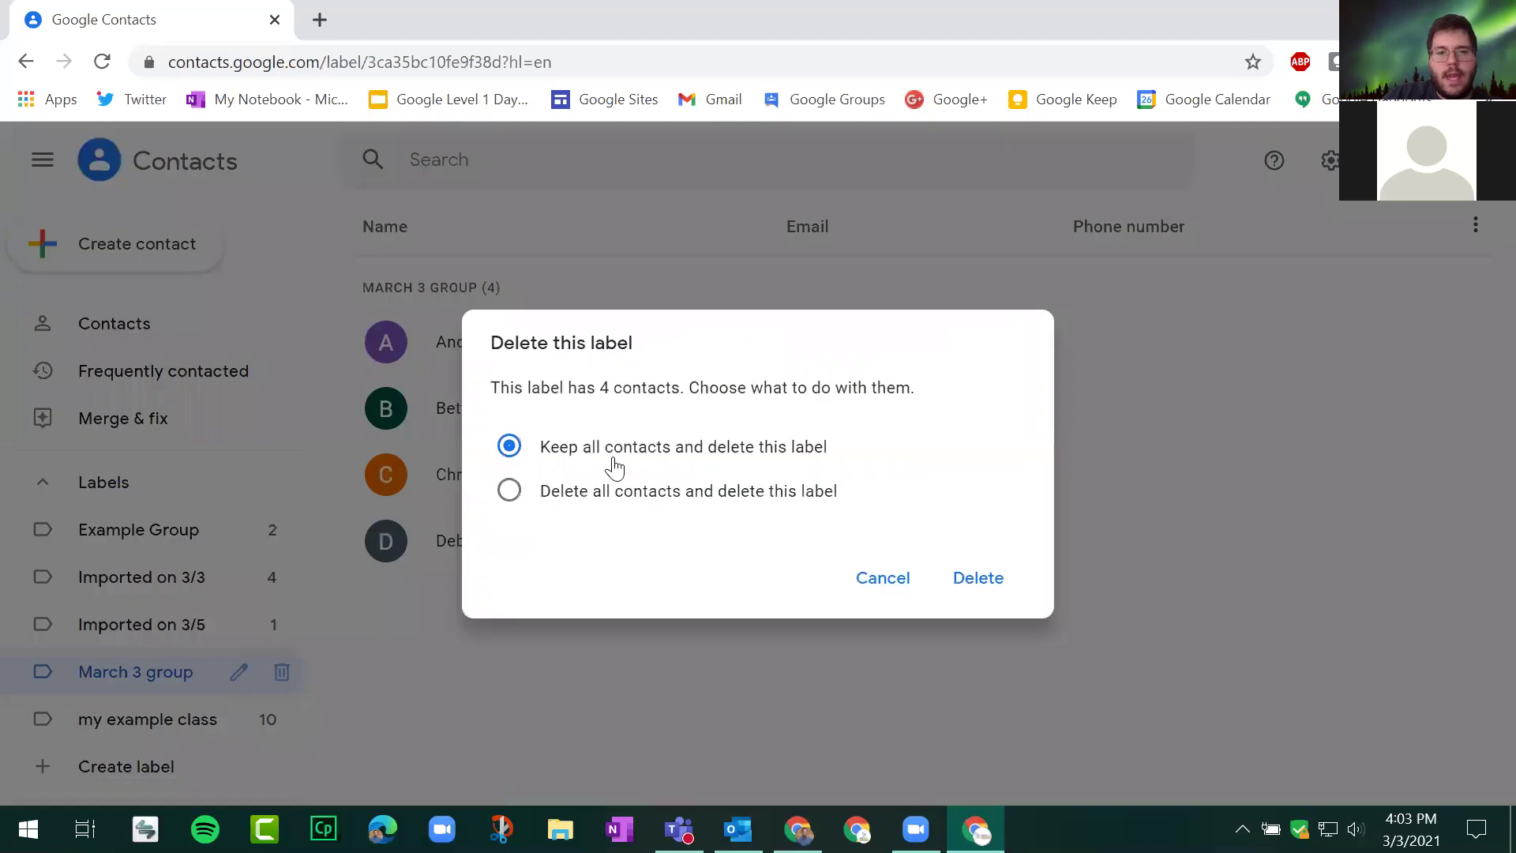
{"action": "left_click", "coordinate": [643, 488]}
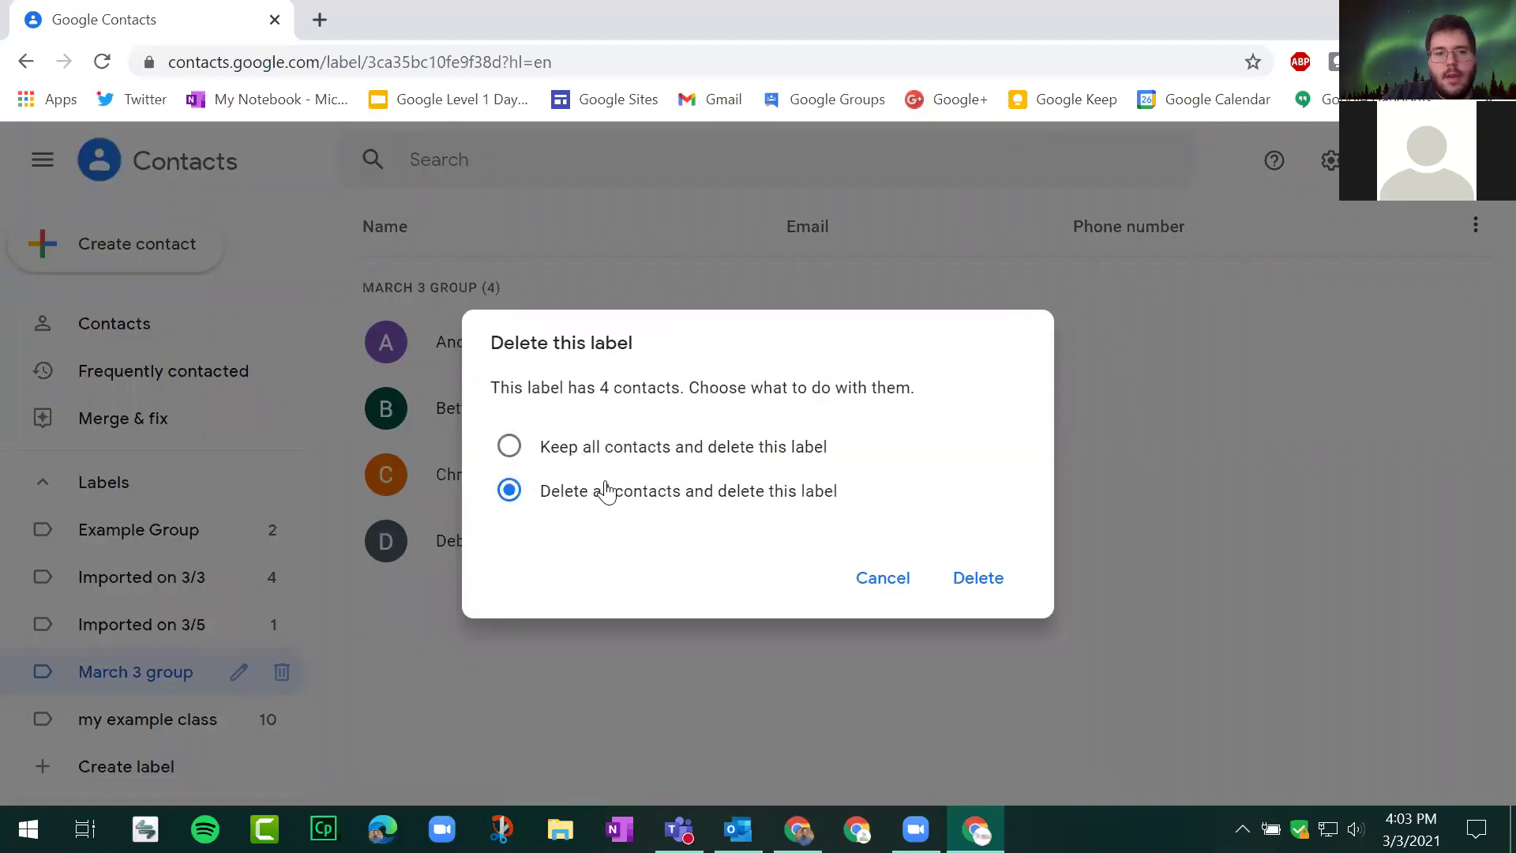
{"action": "left_click", "coordinate": [739, 449]}
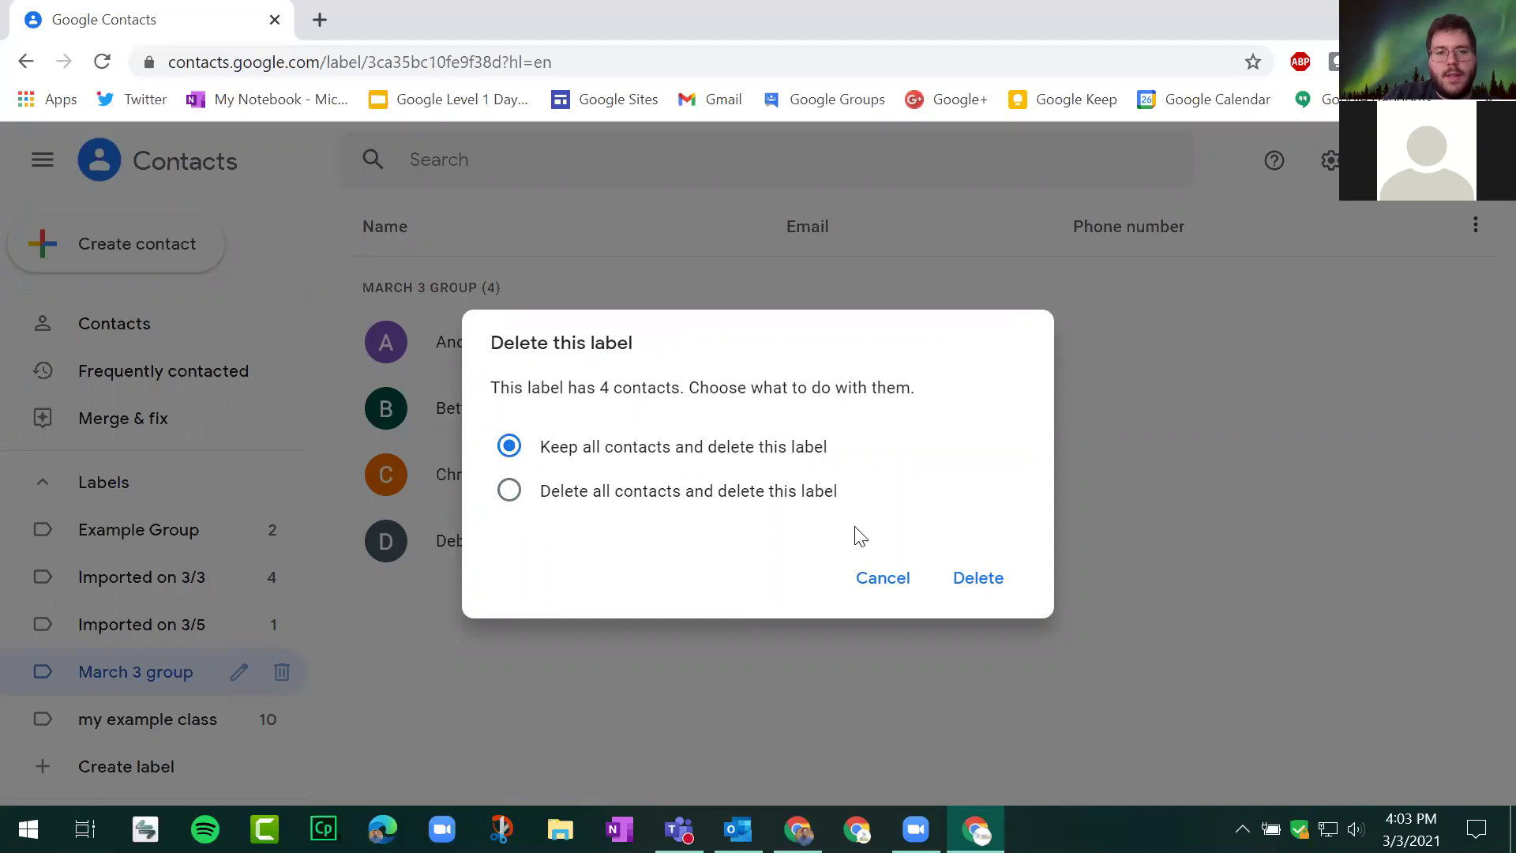
{"action": "left_click", "coordinate": [981, 591]}
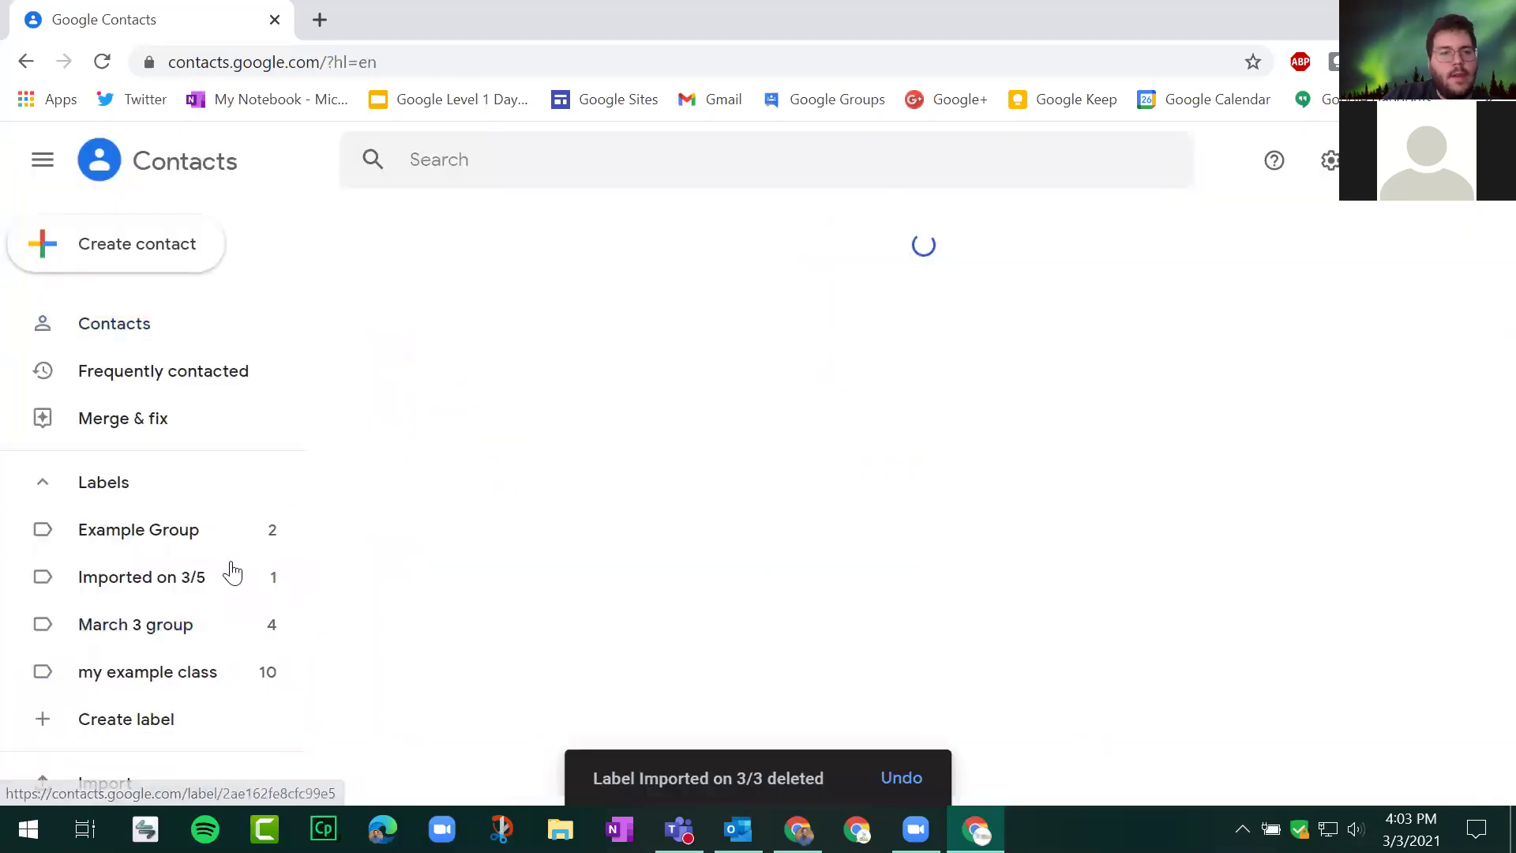
{"action": "left_click", "coordinate": [168, 632]}
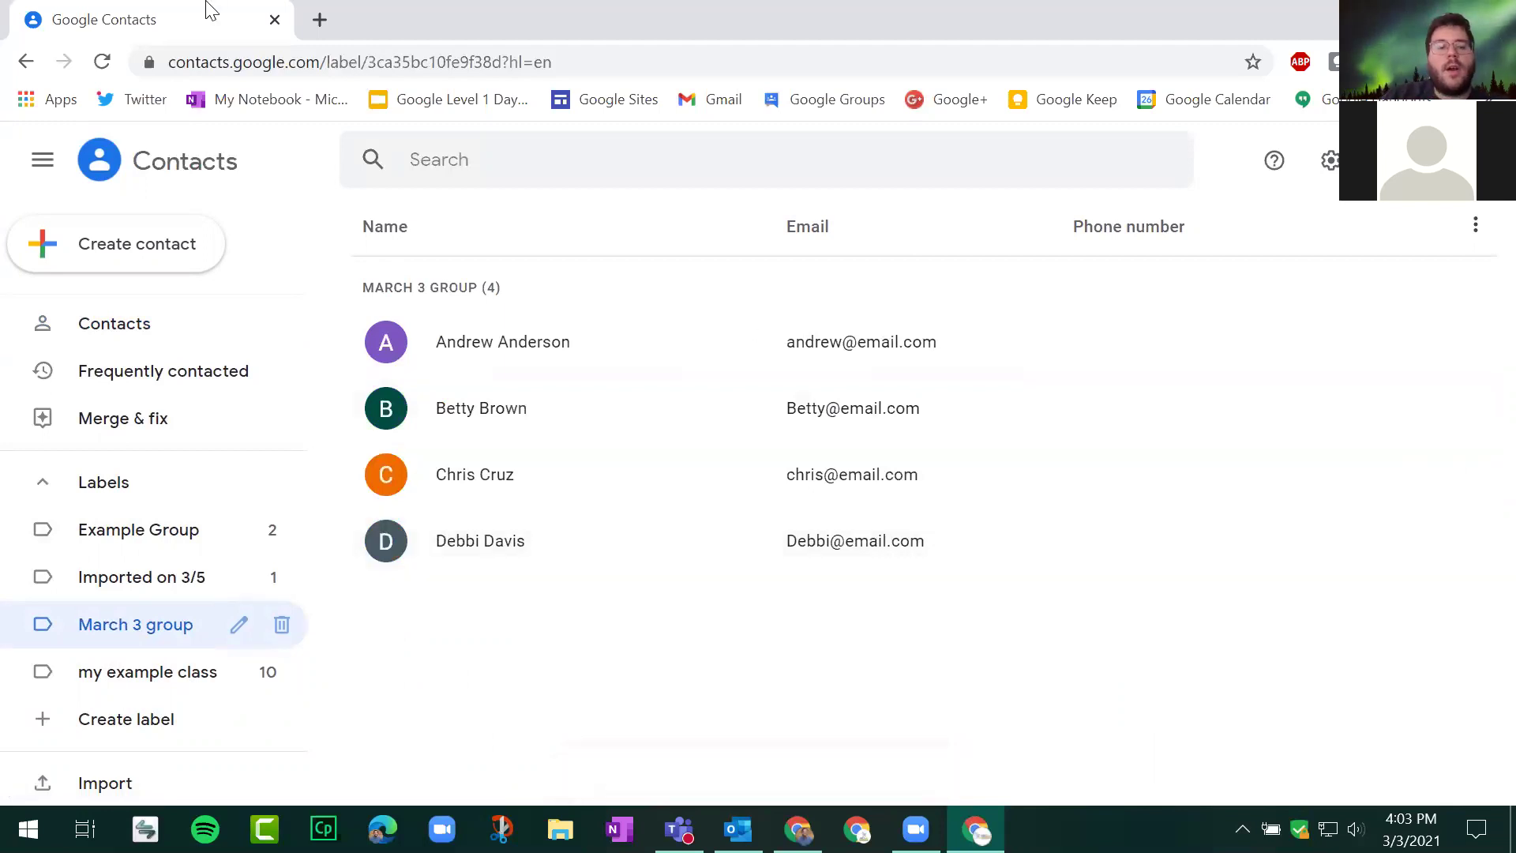
Step: Create a blank document with docs.new in a new tab and dismiss the Citations tip
{"action": "left_click", "coordinate": [320, 20]}
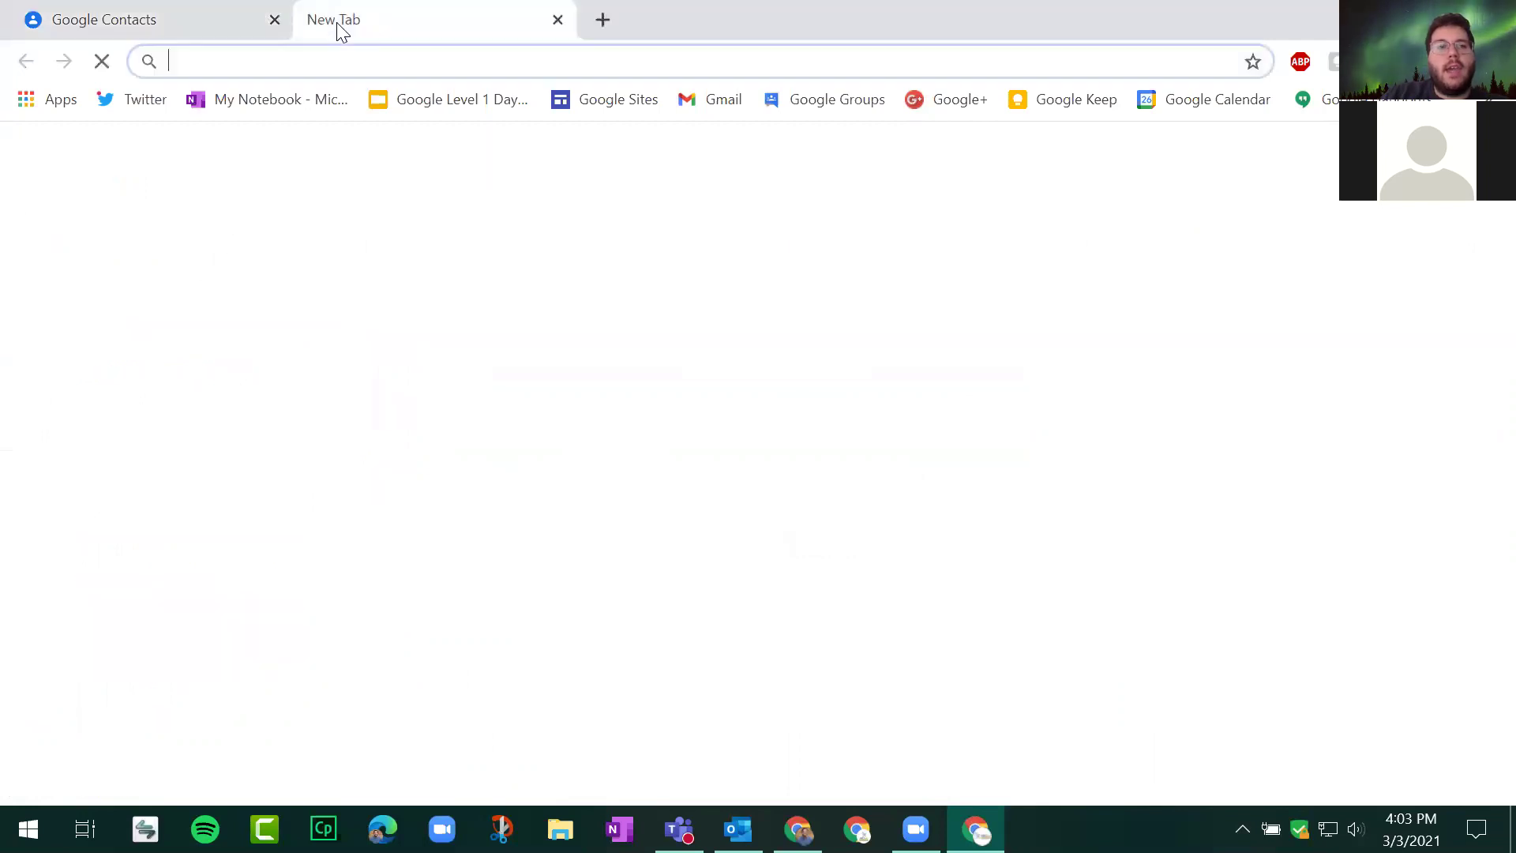
{"action": "type", "text": "doc"}
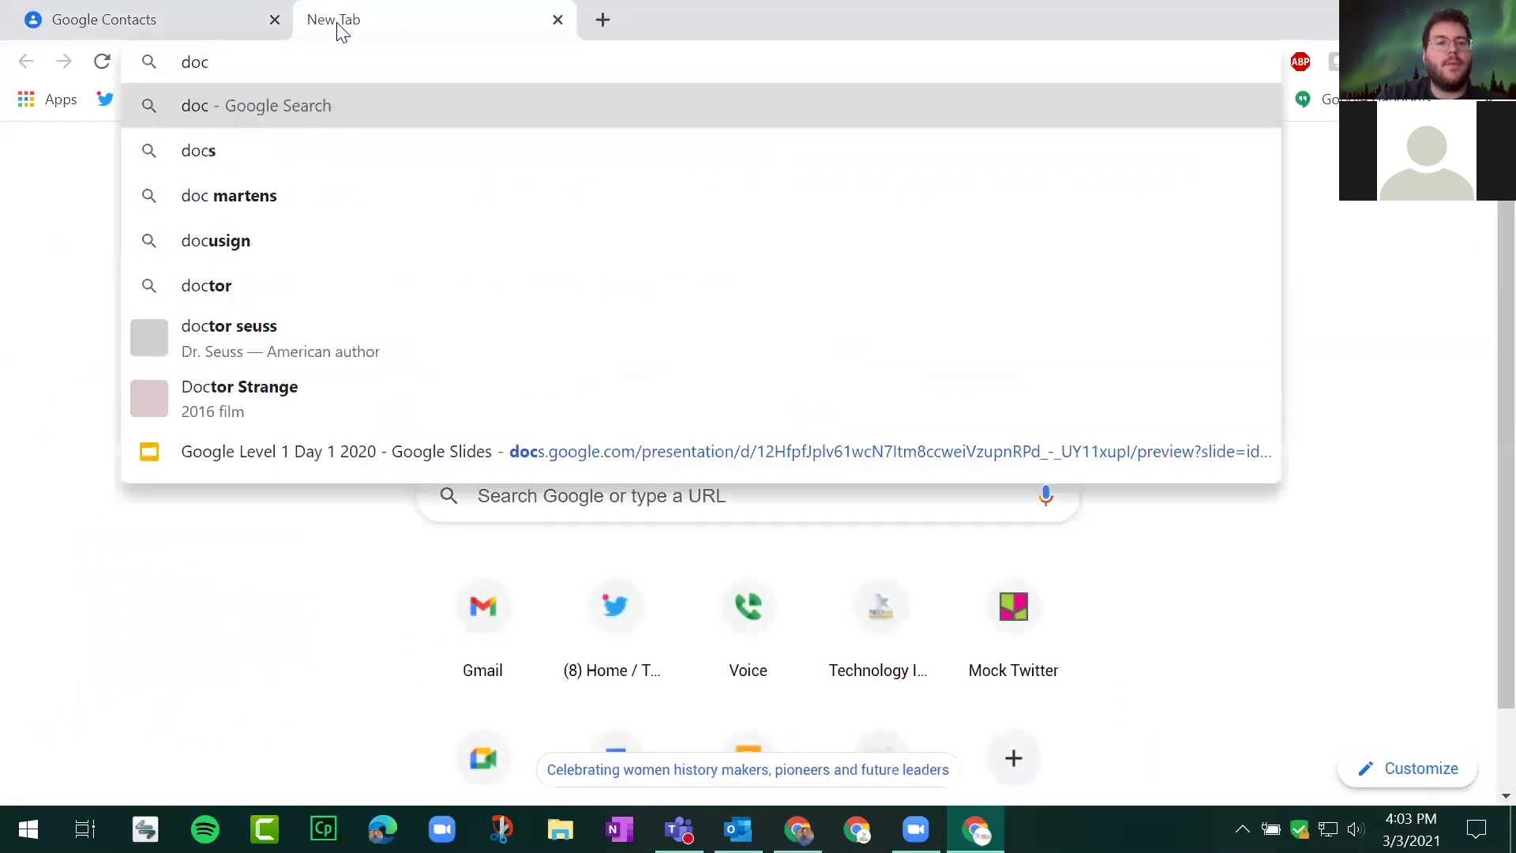
{"action": "type", "text": "s.new"}
{"action": "key", "text": "Return"}
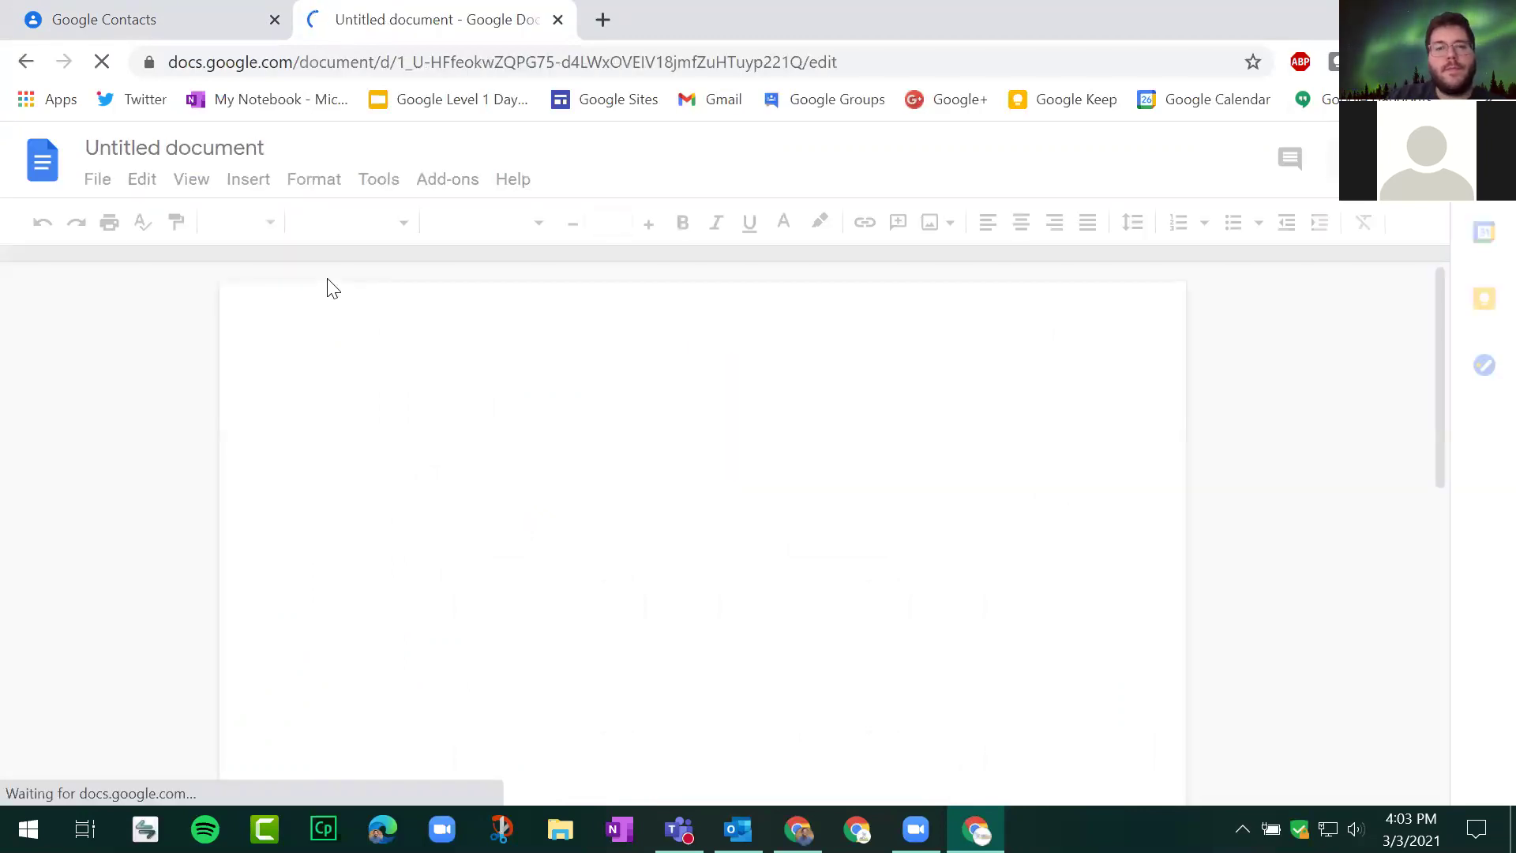
{"action": "left_click", "coordinate": [169, 11]}
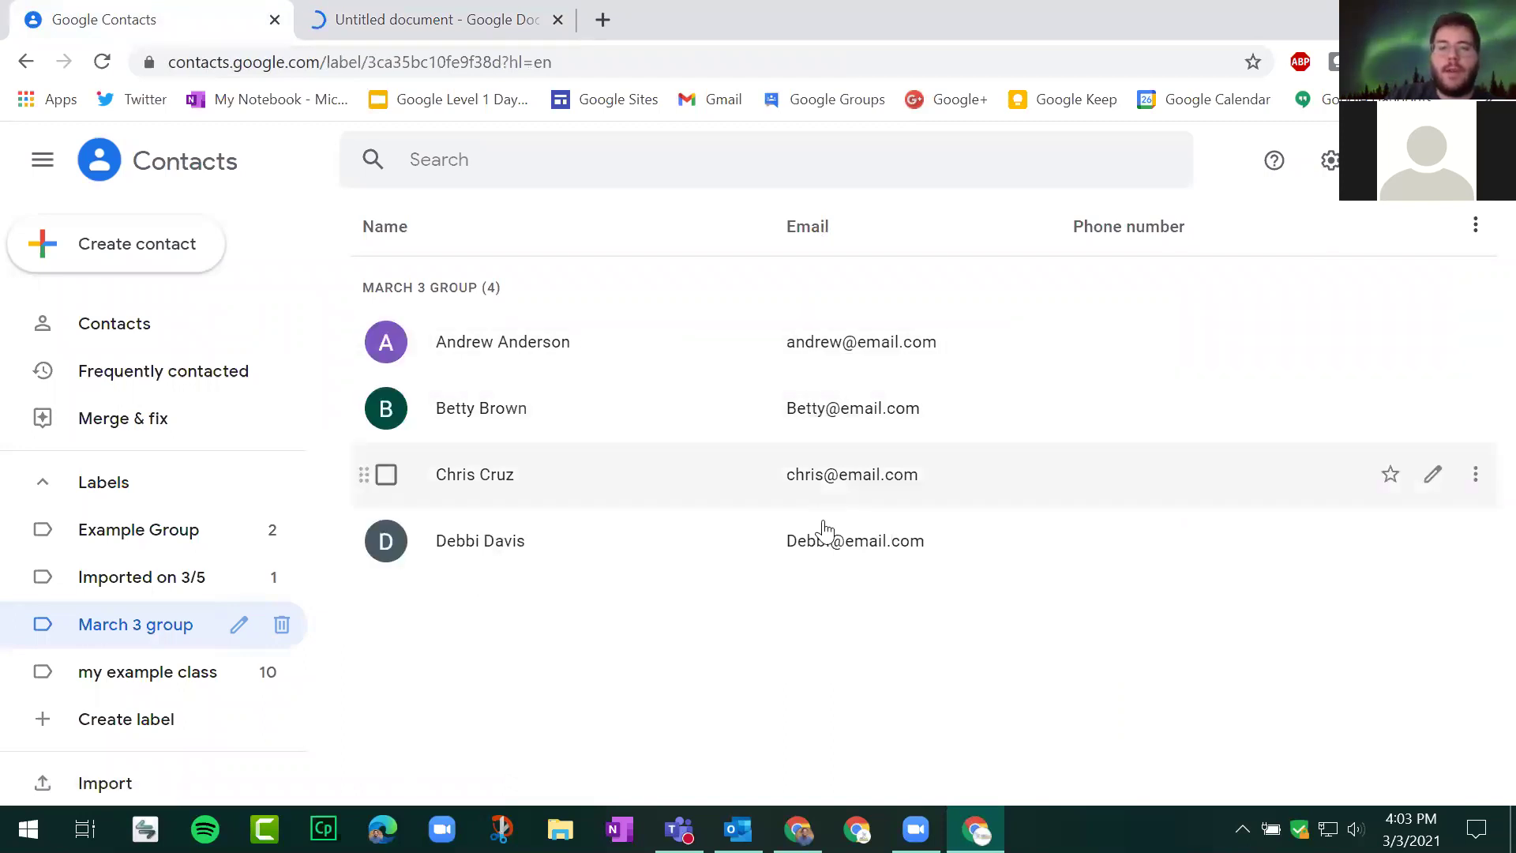
{"action": "left_click", "coordinate": [462, 23]}
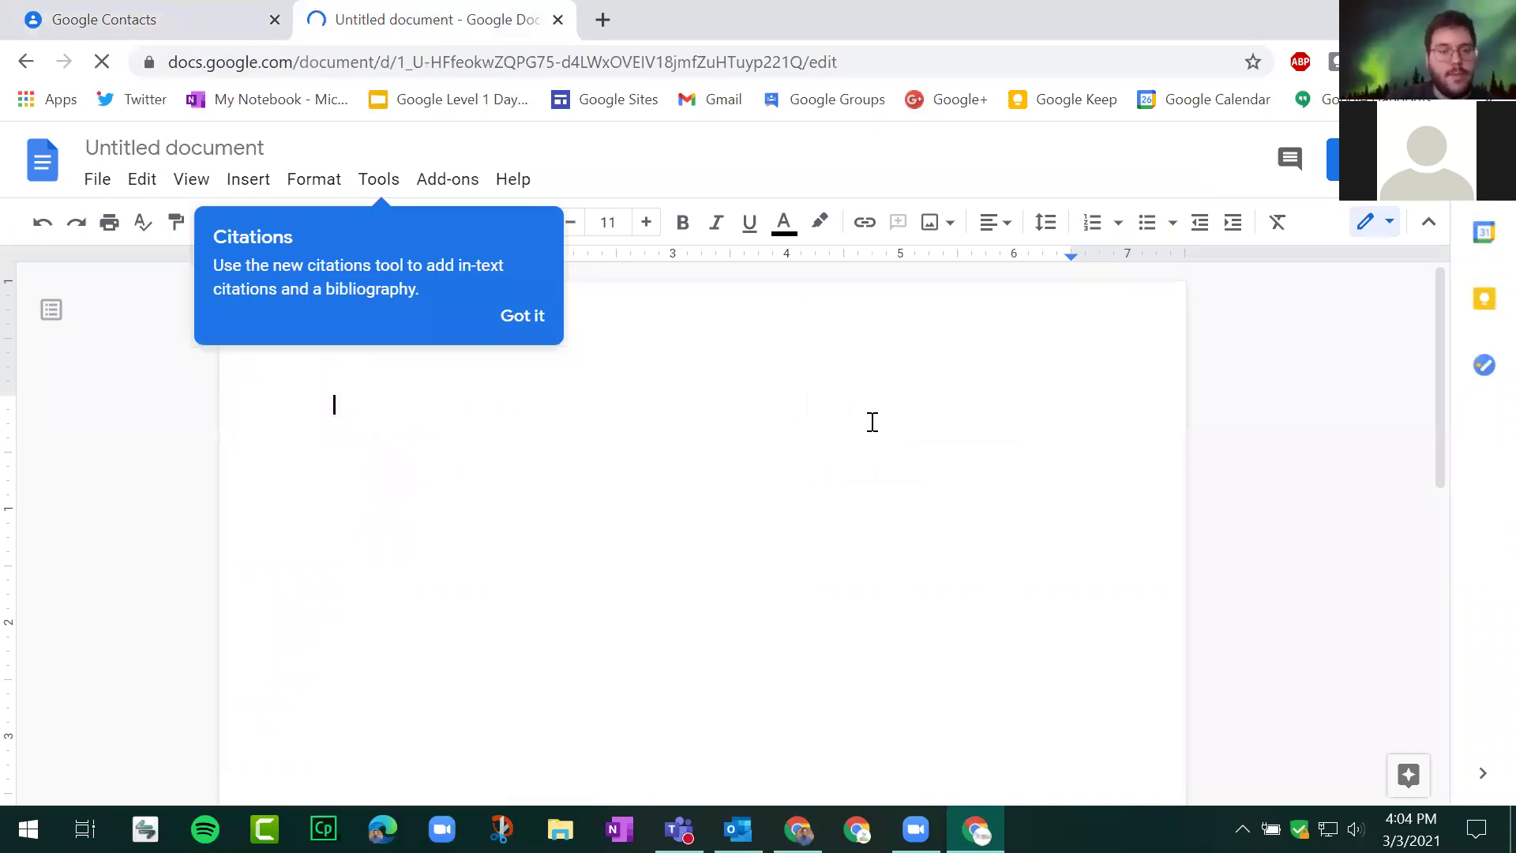
{"action": "left_click", "coordinate": [521, 319]}
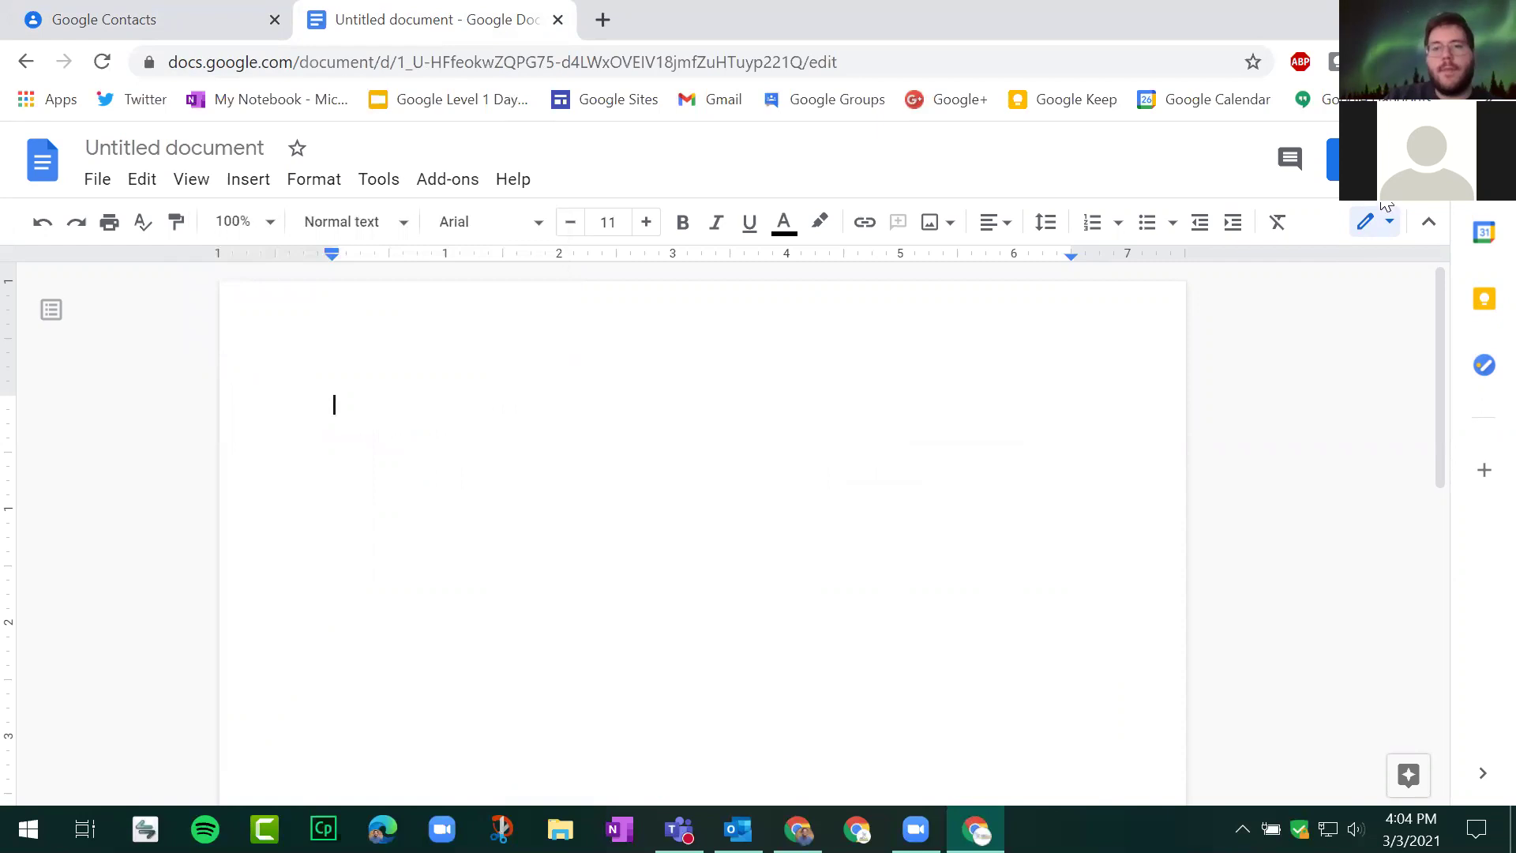
Step: Save 'Untitled document', add 'march 3 group' in Share, then cancel without sending invitations
{"action": "left_click", "coordinate": [1375, 159]}
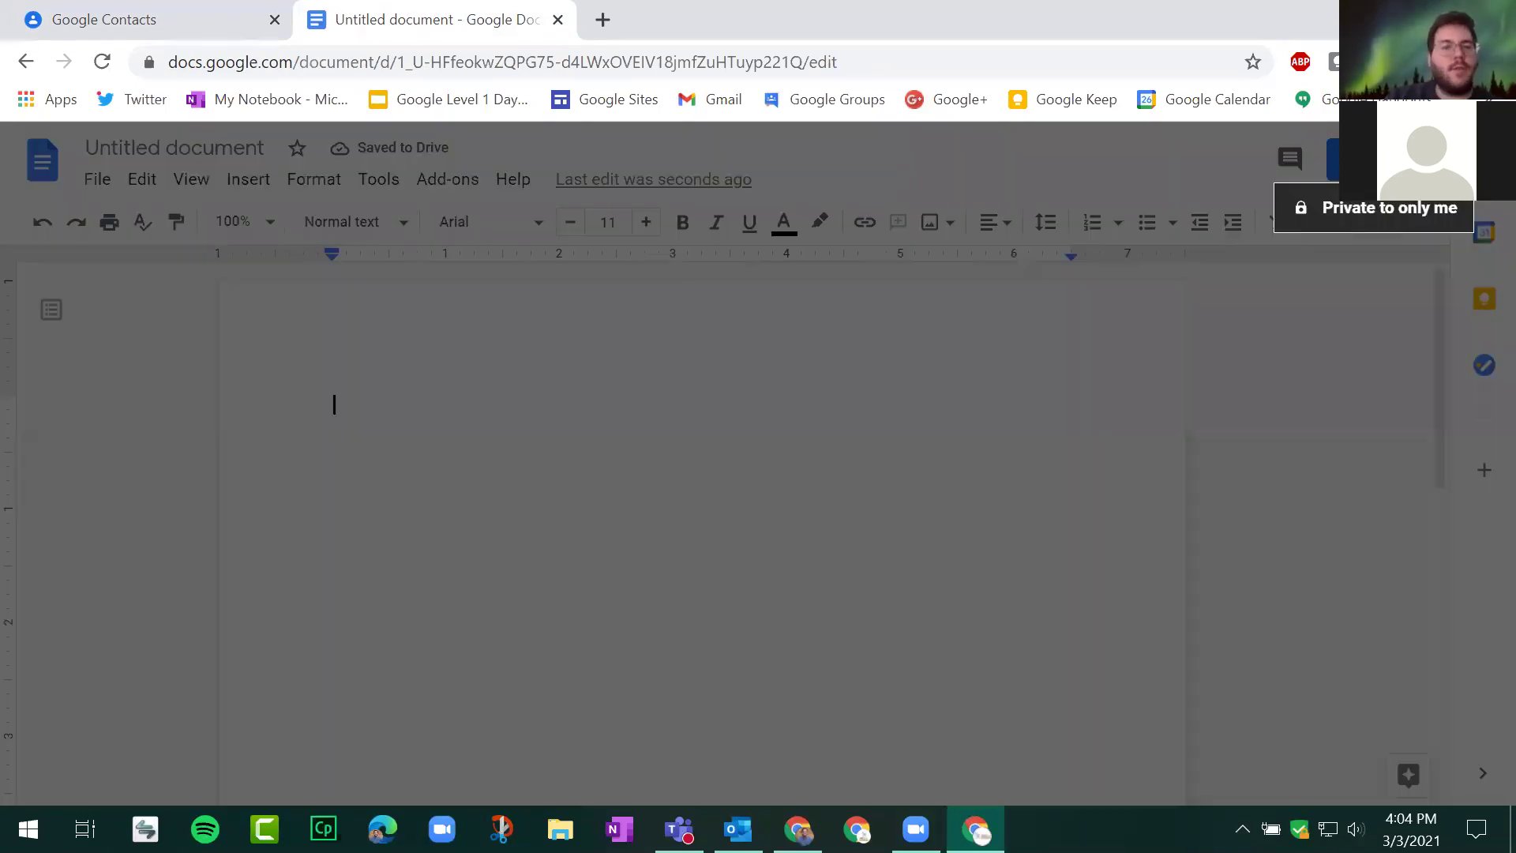
{"action": "left_click", "coordinate": [930, 557]}
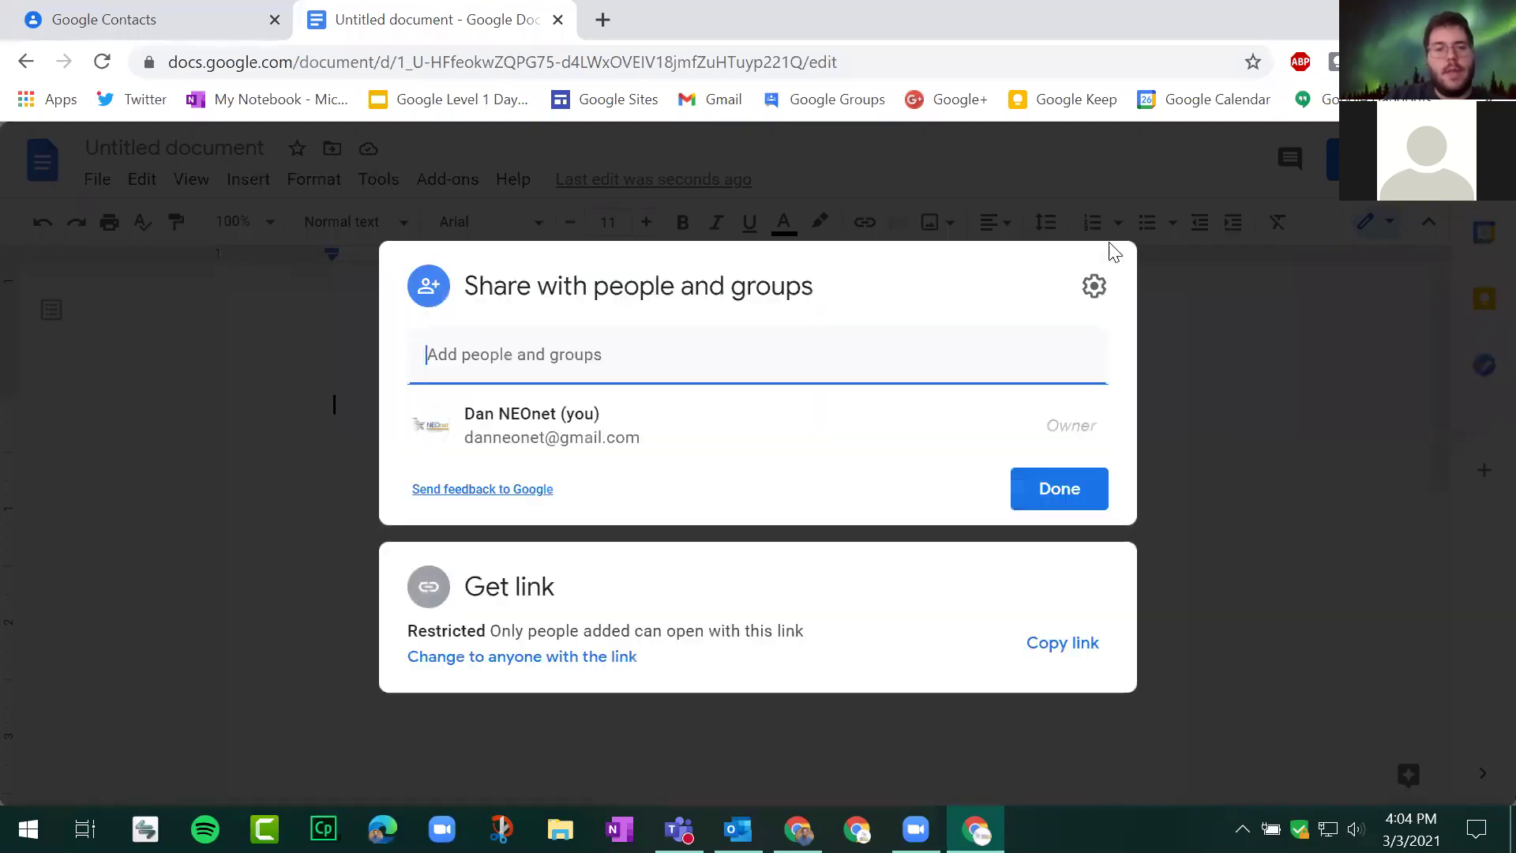
{"action": "left_click", "coordinate": [679, 355]}
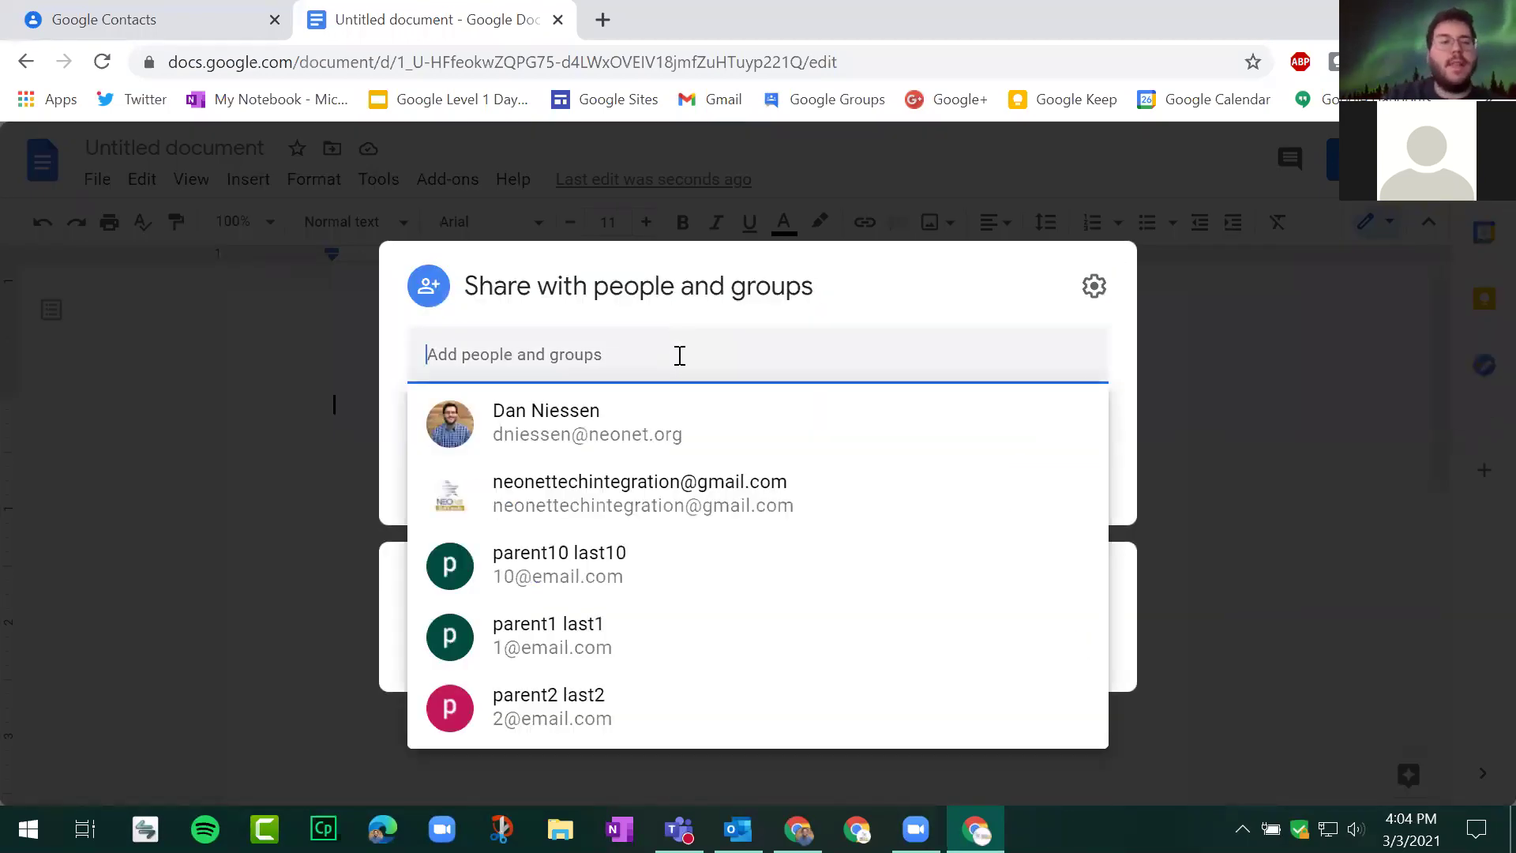
{"action": "left_click", "coordinate": [111, 11]}
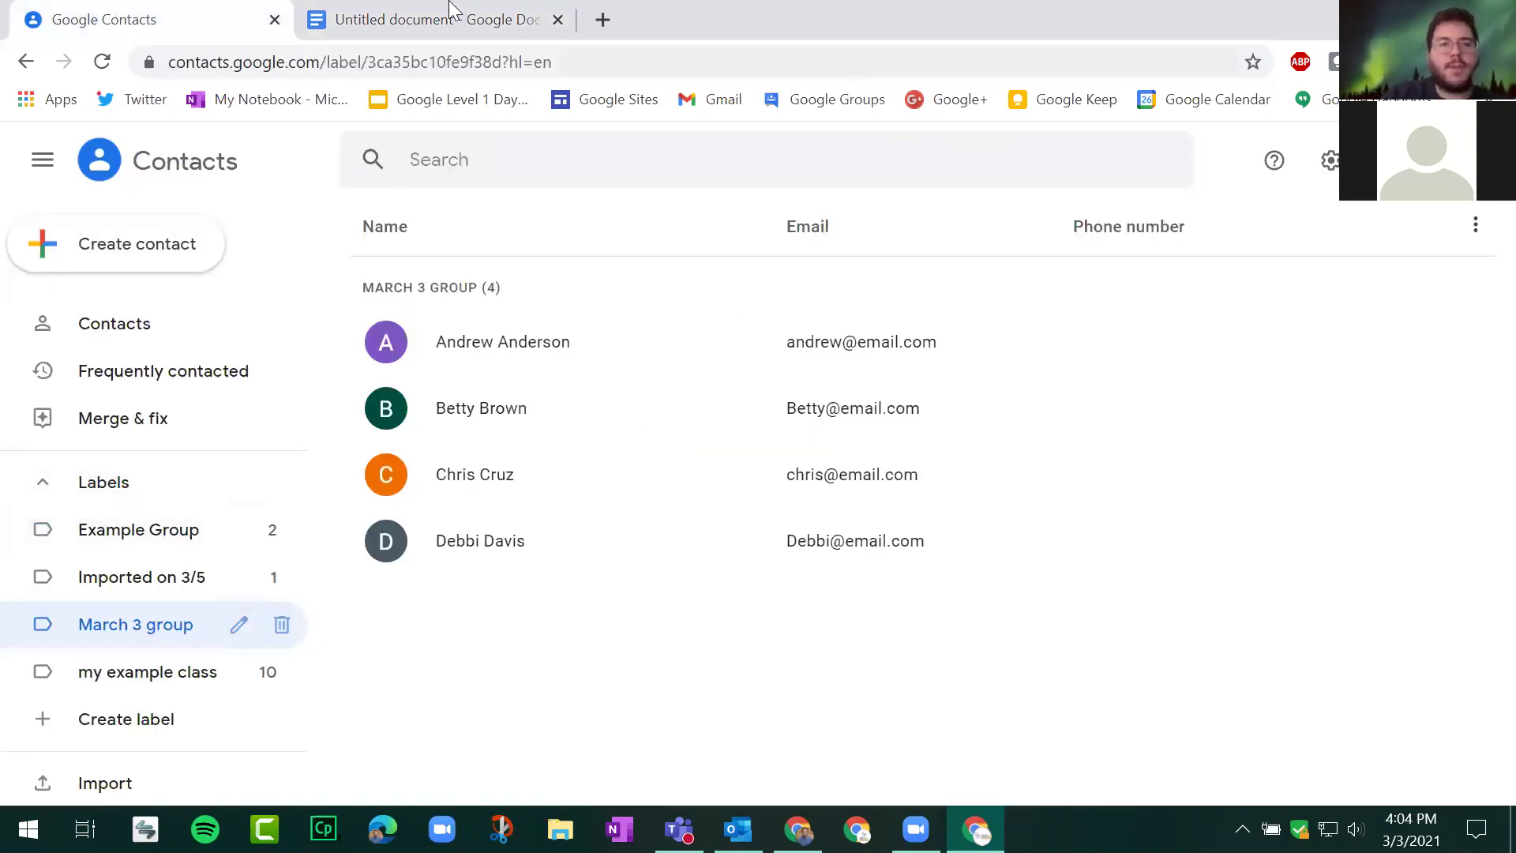
{"action": "left_click", "coordinate": [454, 10]}
{"action": "type", "text": "march 3 group"}
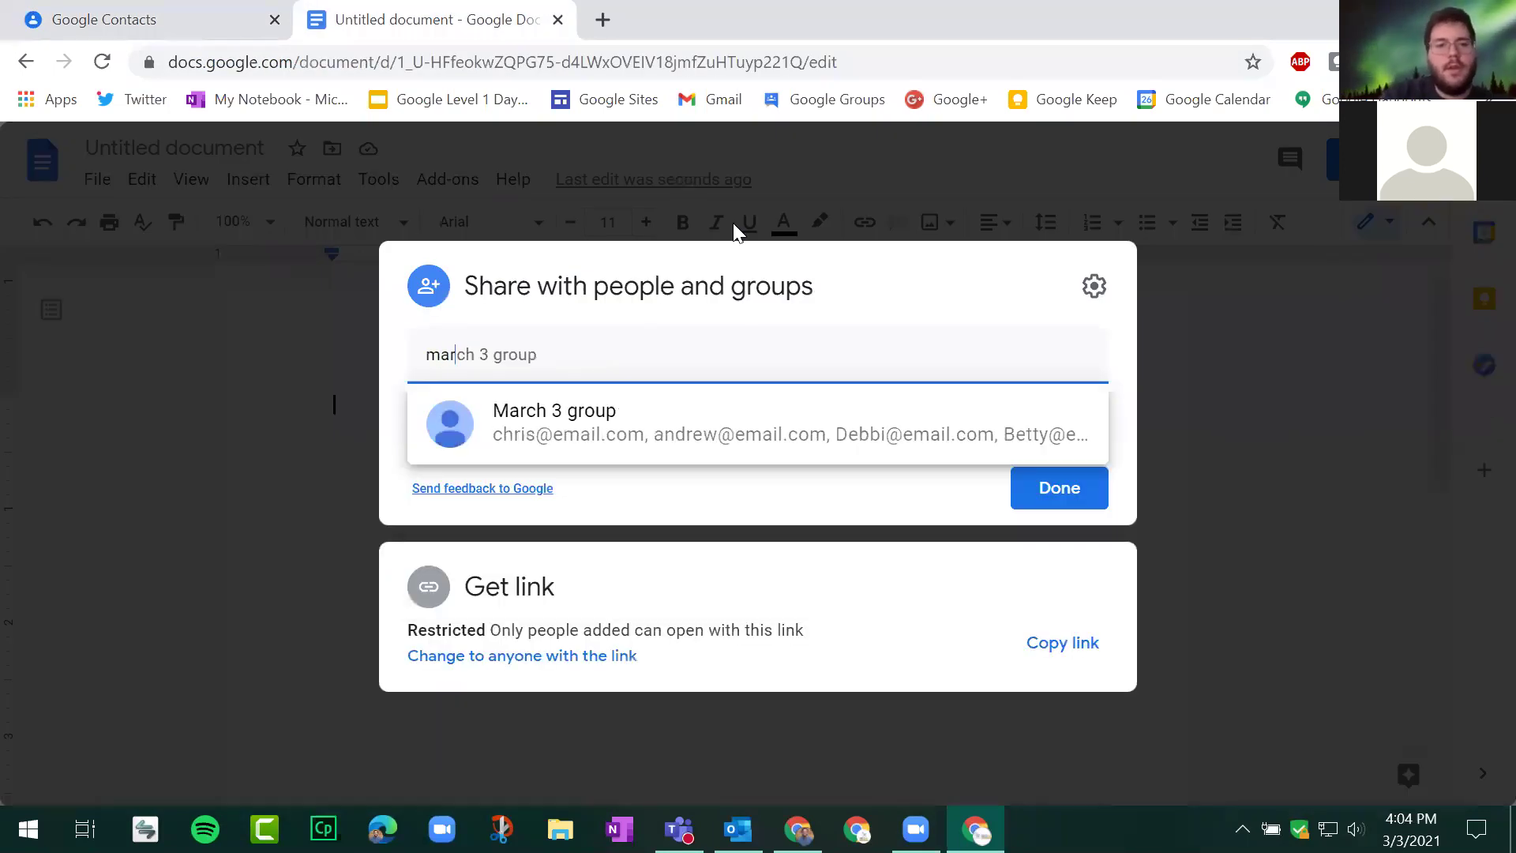
{"action": "left_click", "coordinate": [540, 430]}
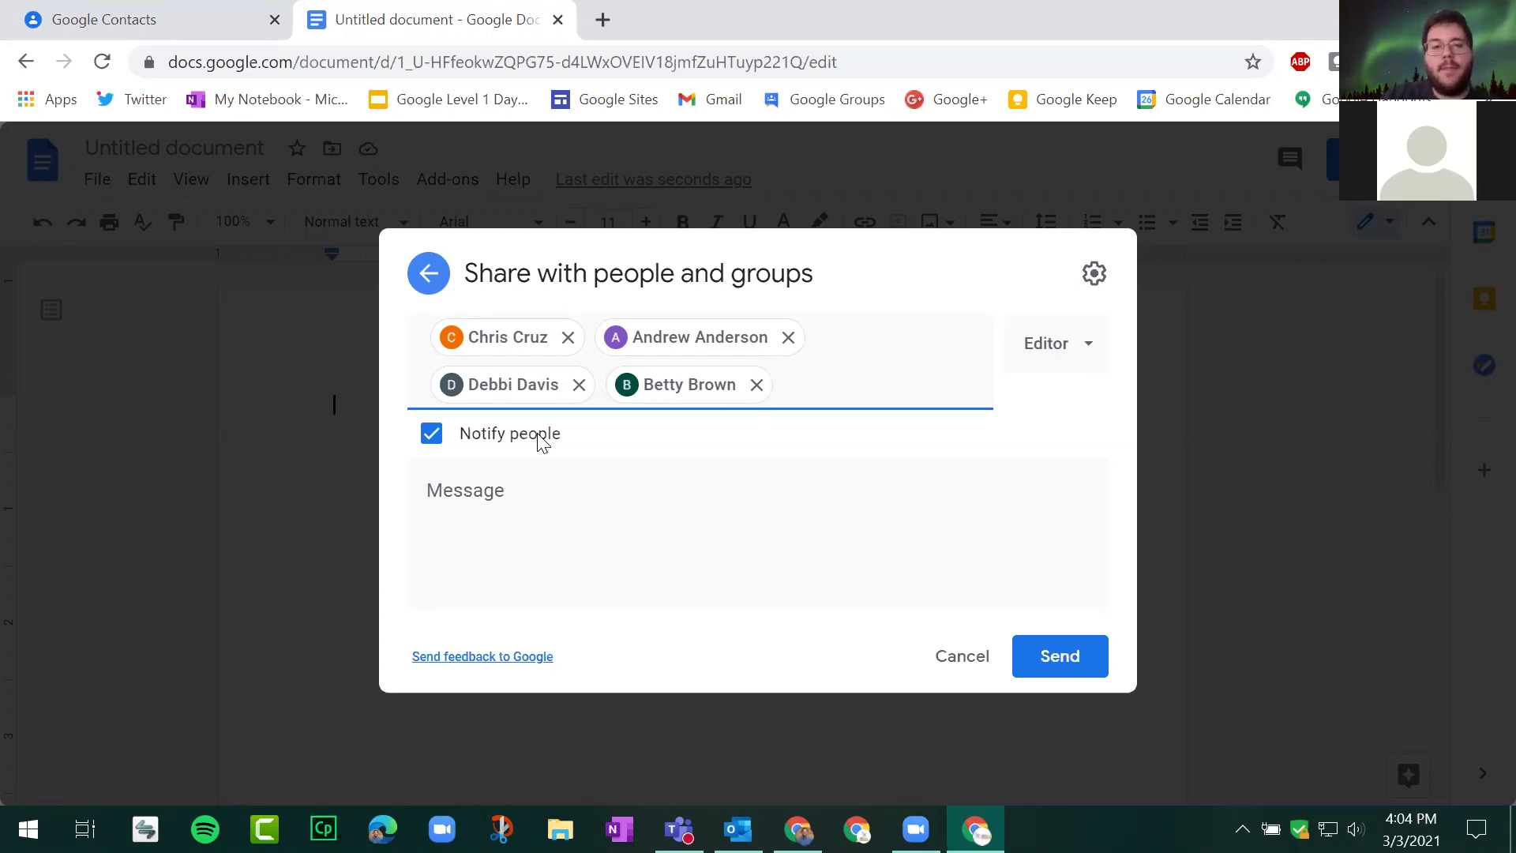
{"action": "left_click", "coordinate": [948, 660]}
{"action": "left_click", "coordinate": [1047, 484]}
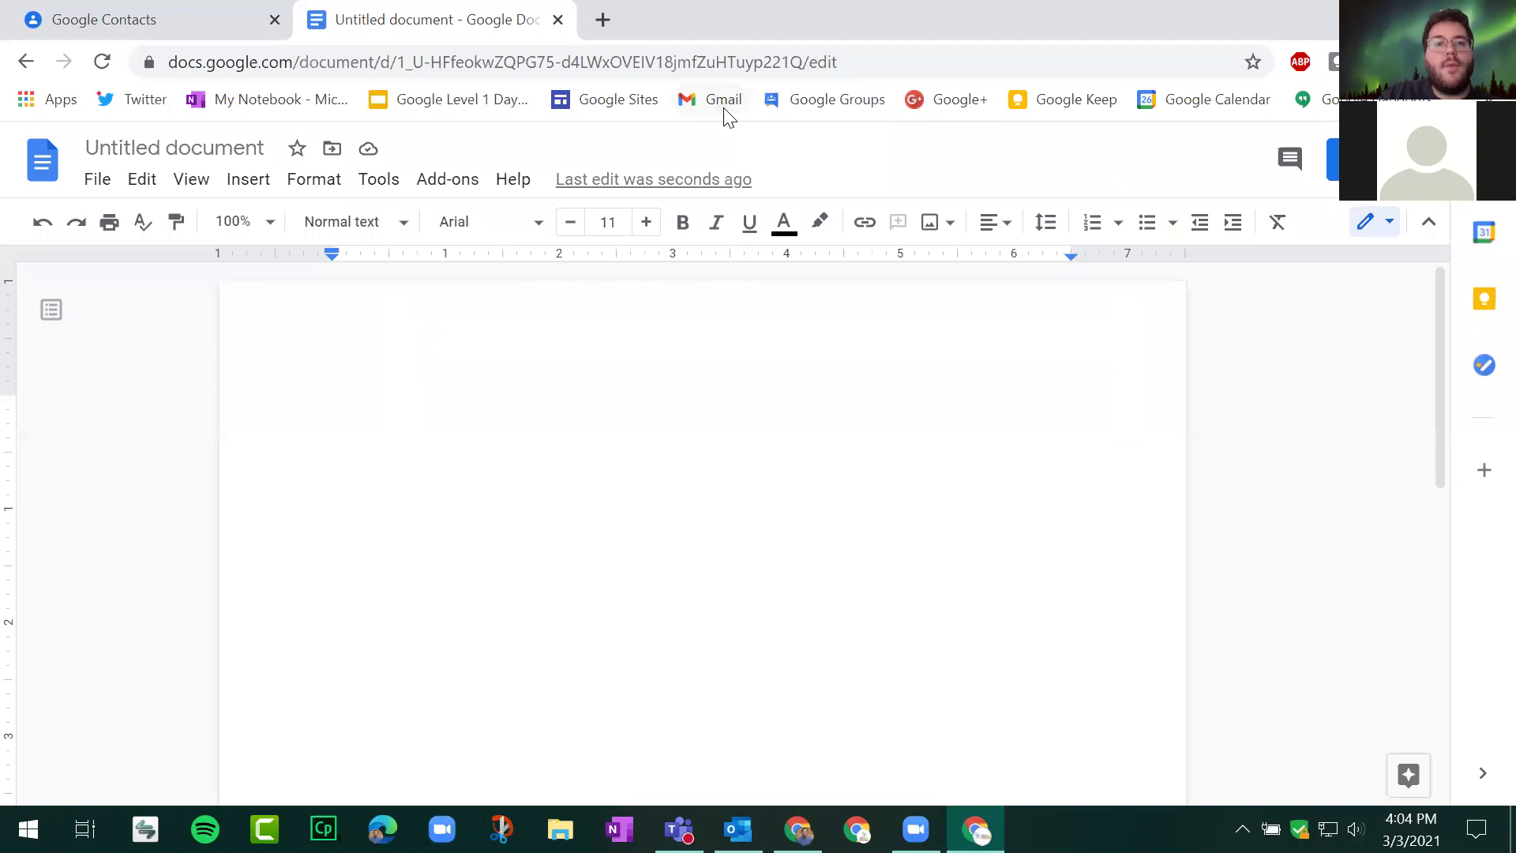
{"action": "left_click", "coordinate": [725, 102]}
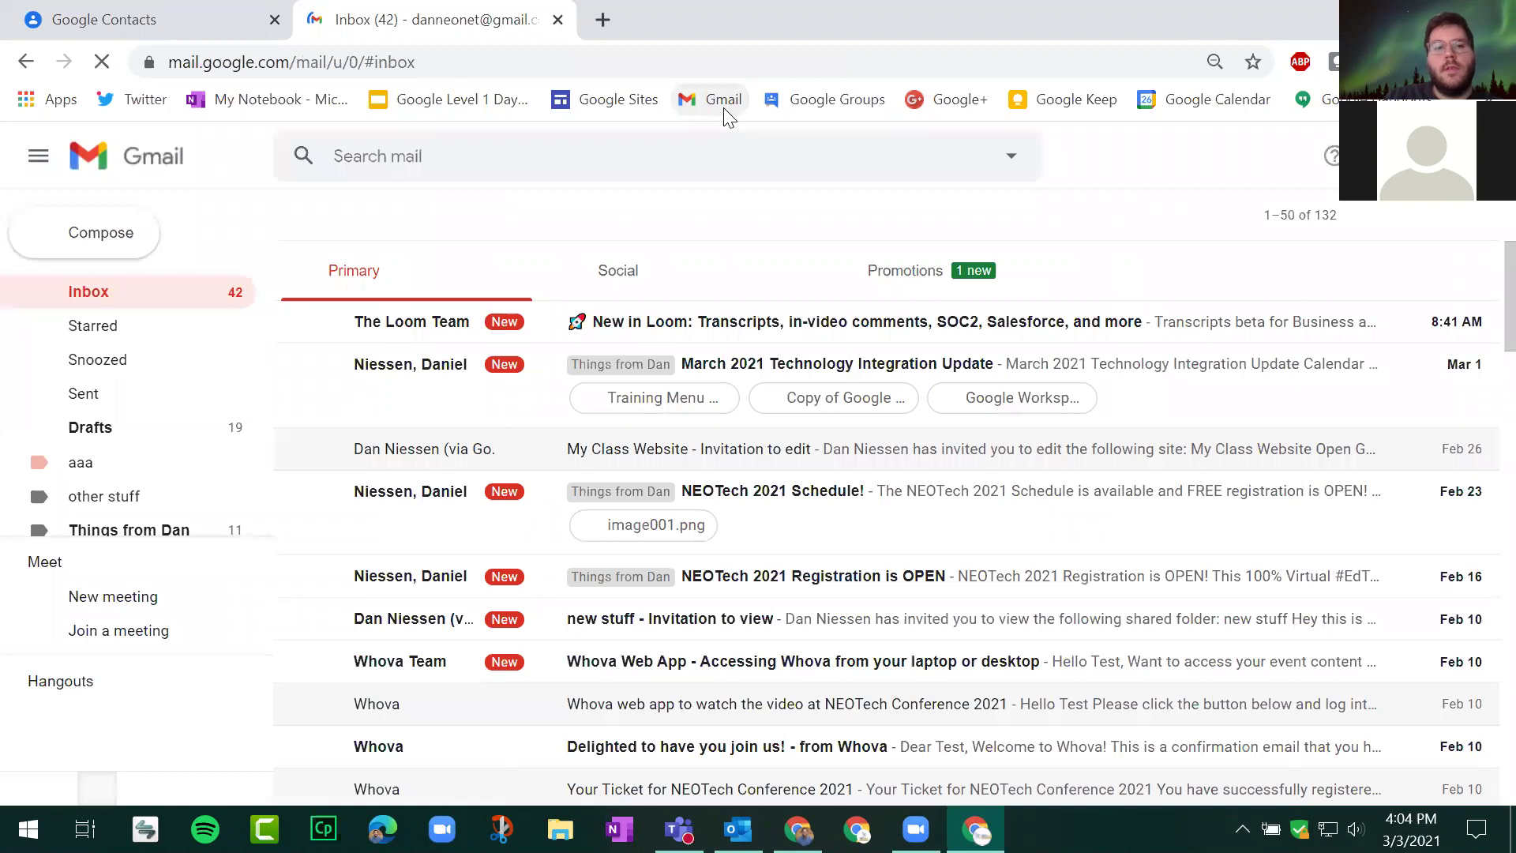
Step: Compose a message to March 3 group and my example class, then close it unsent
{"action": "left_click", "coordinate": [106, 257]}
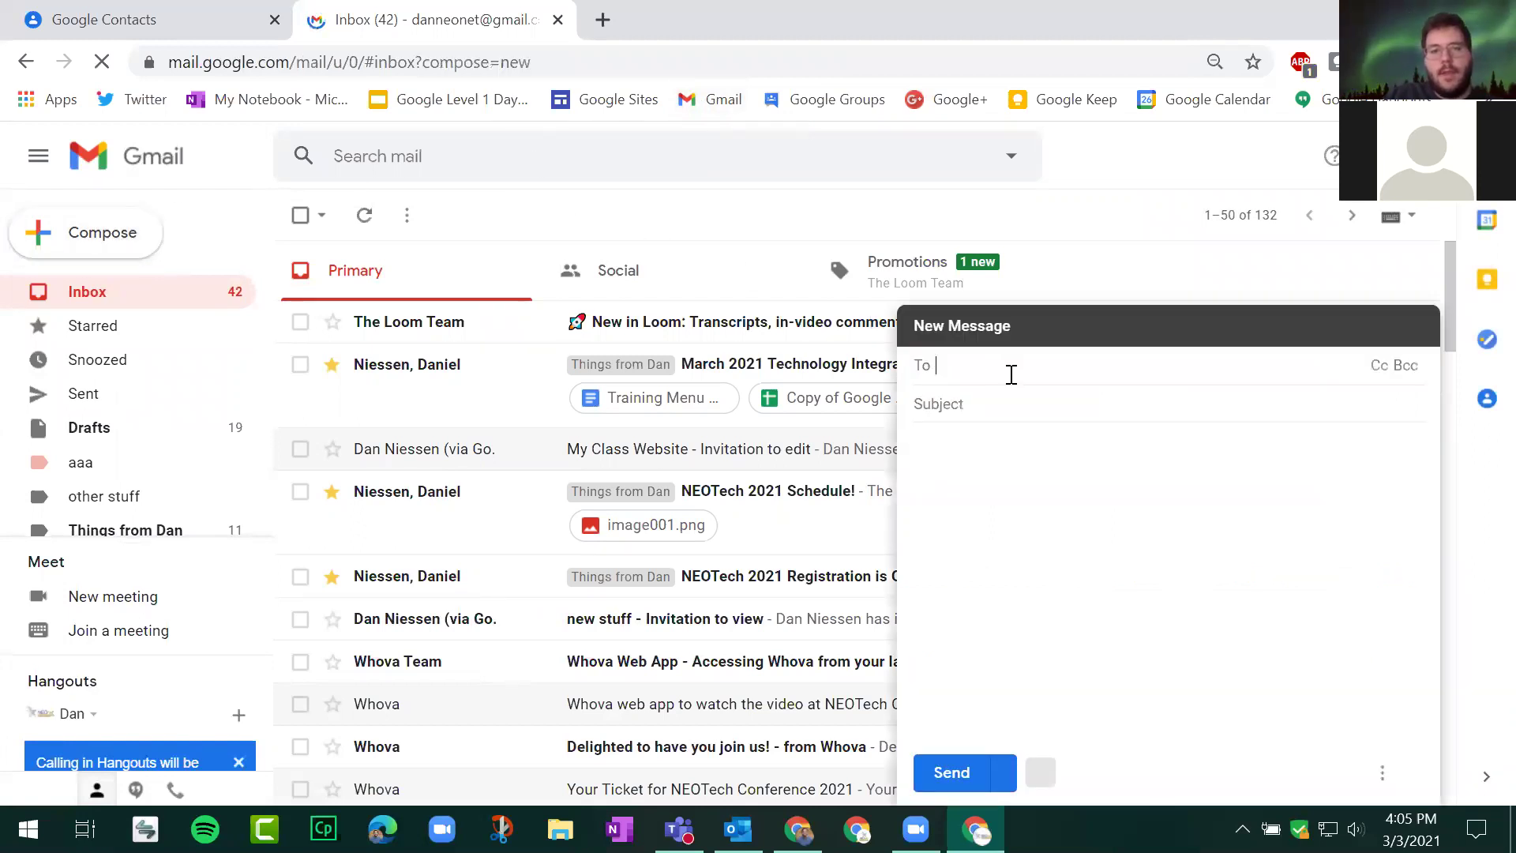
{"action": "type", "text": "mar"}
{"action": "left_click", "coordinate": [1115, 439]}
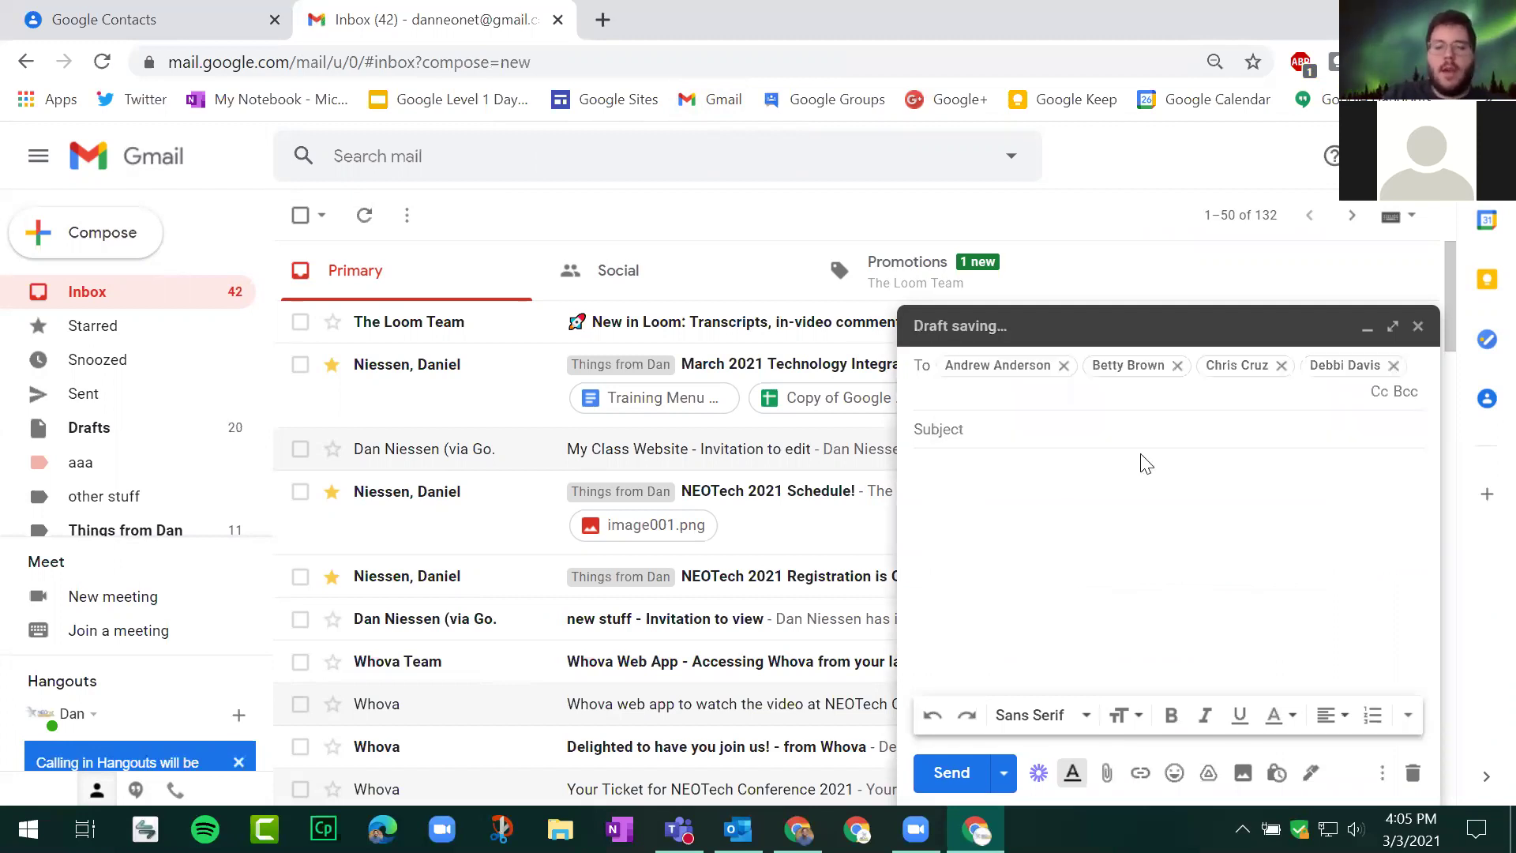
{"action": "type", "text": "m"}
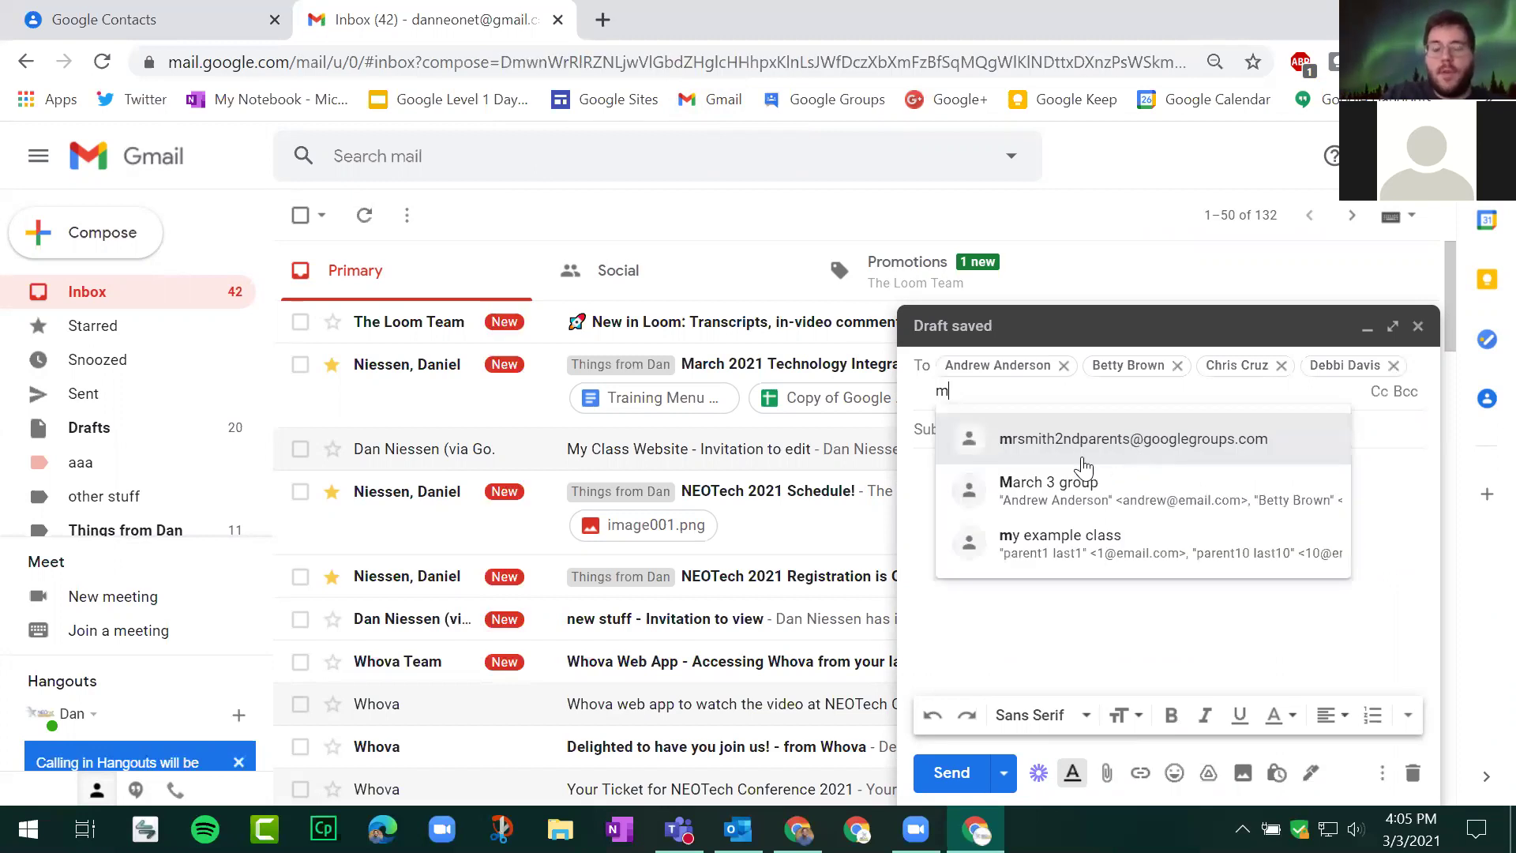
{"action": "left_click", "coordinate": [1084, 551]}
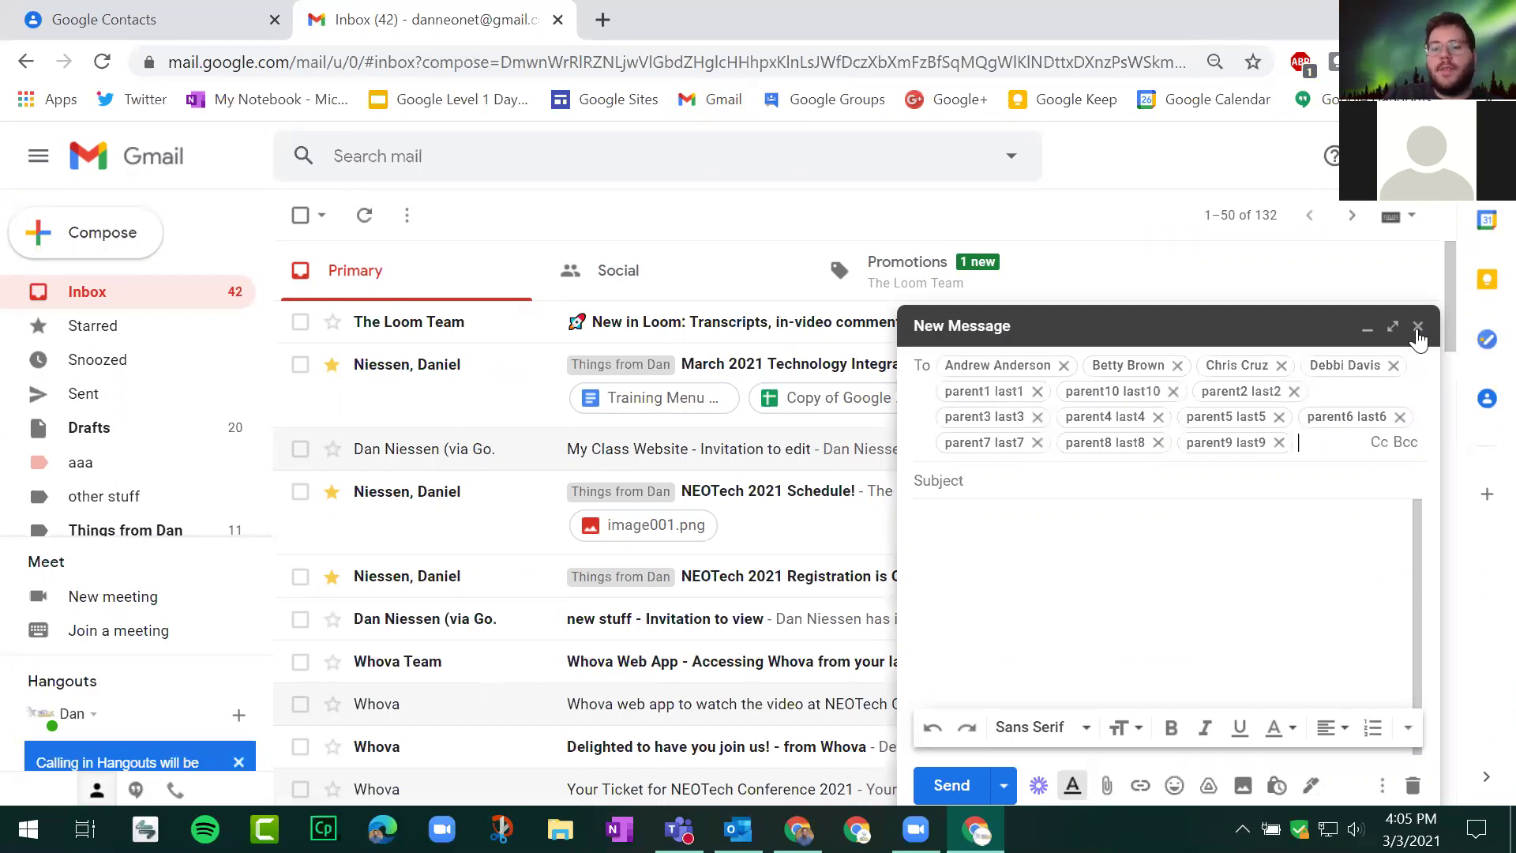
{"action": "left_click", "coordinate": [1418, 326]}
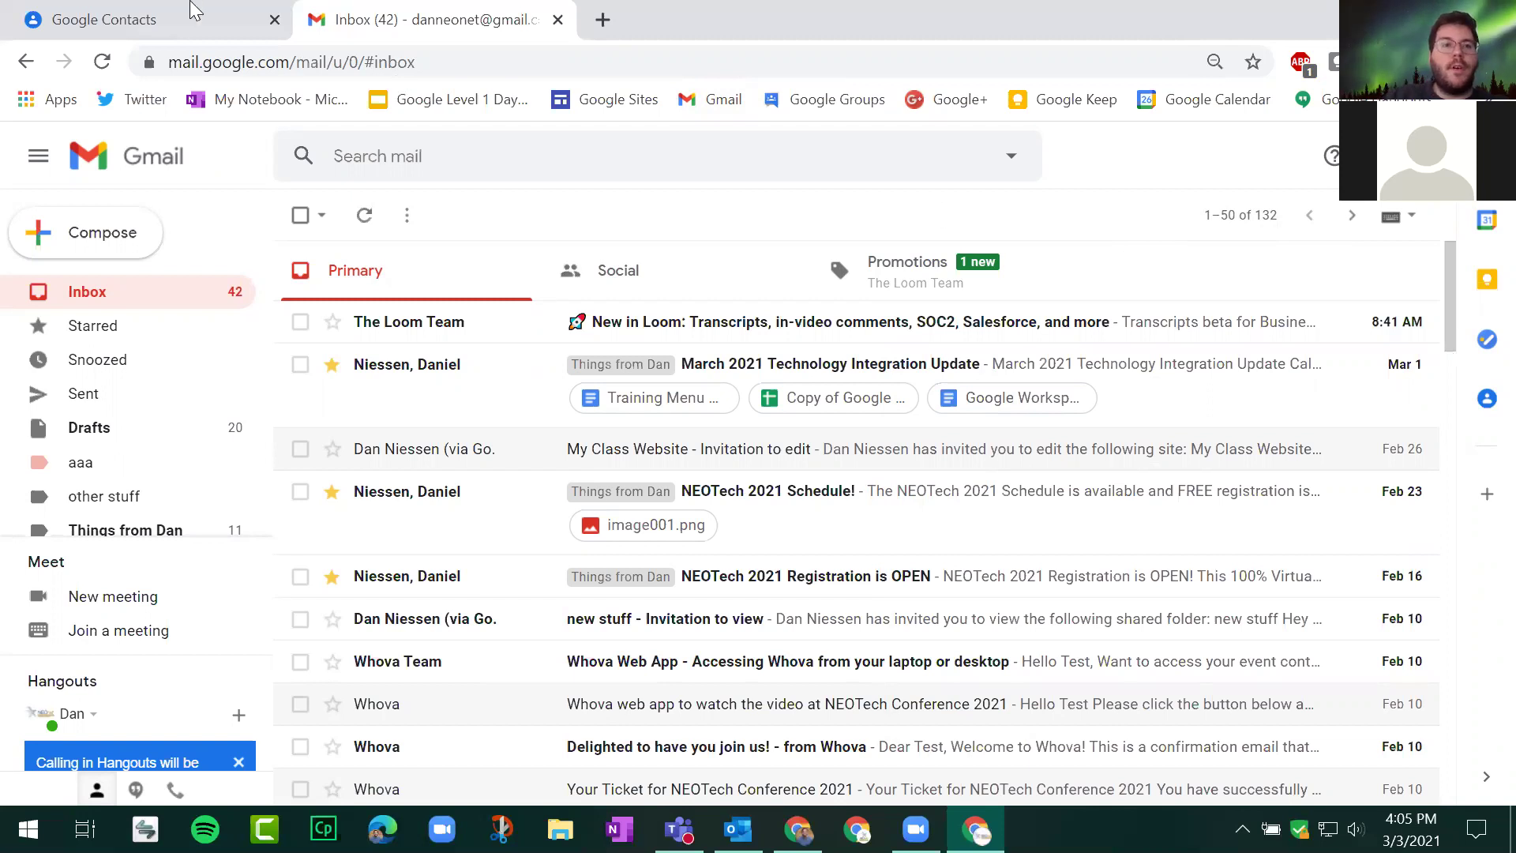
{"action": "left_click", "coordinate": [193, 14]}
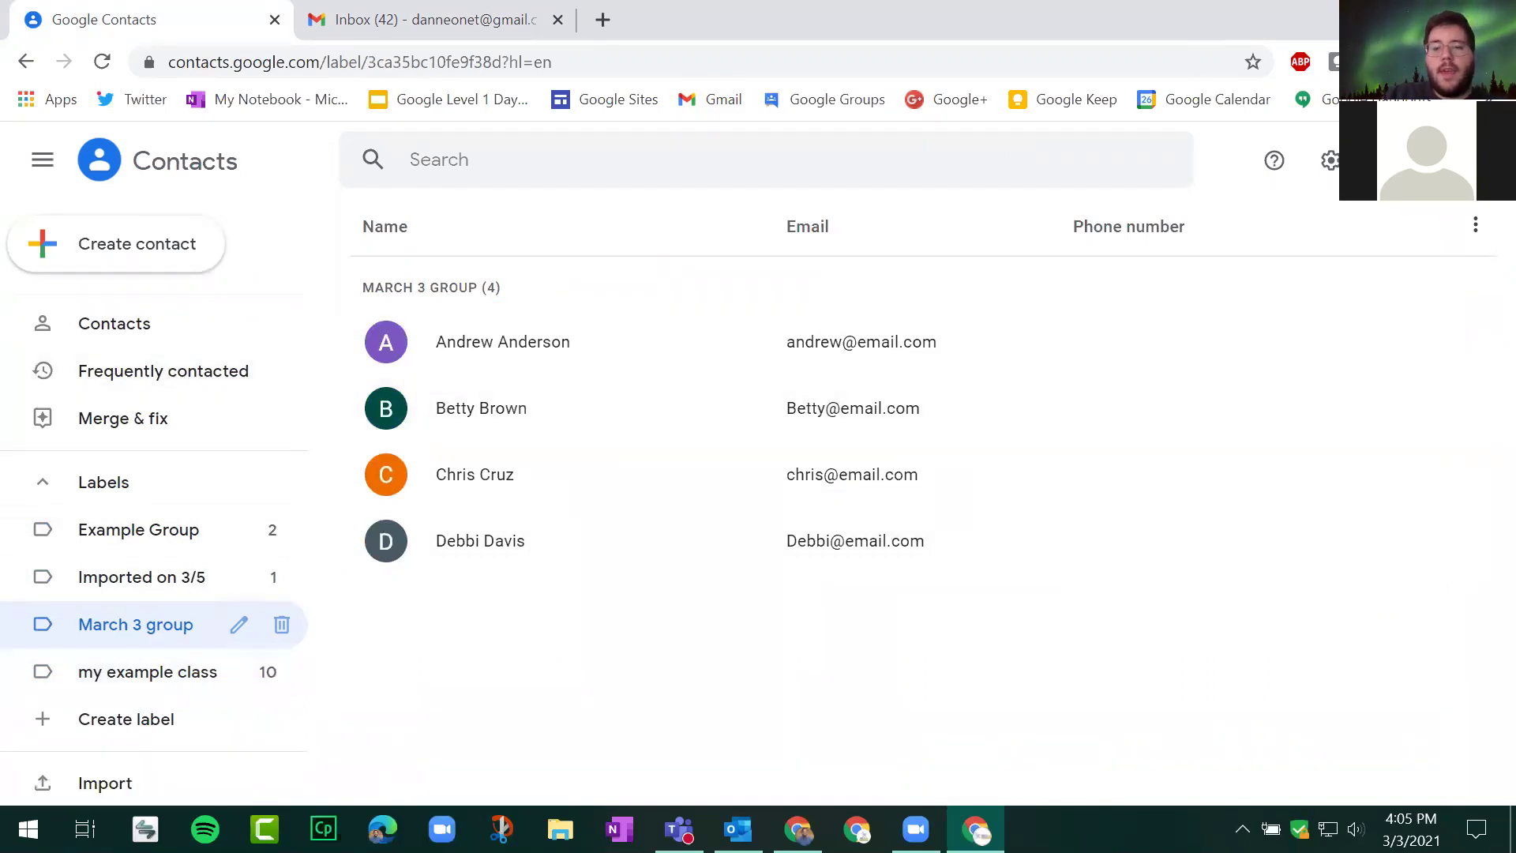
Step: Return to the Contacts & Groups slide 73 in Google Slides and close the download bar
{"action": "left_click", "coordinate": [798, 830]}
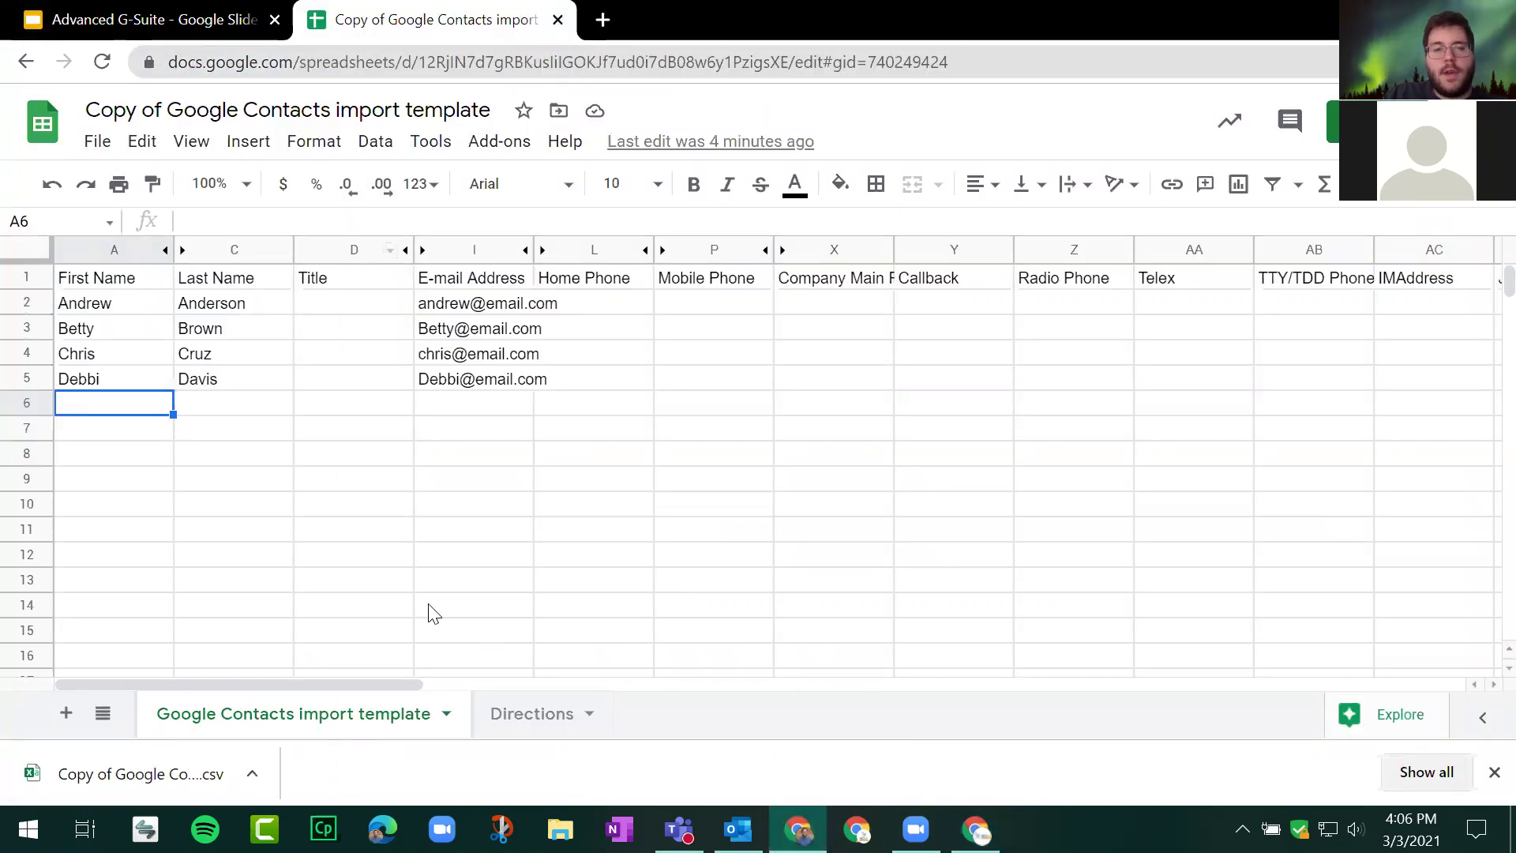
{"action": "left_click", "coordinate": [119, 20]}
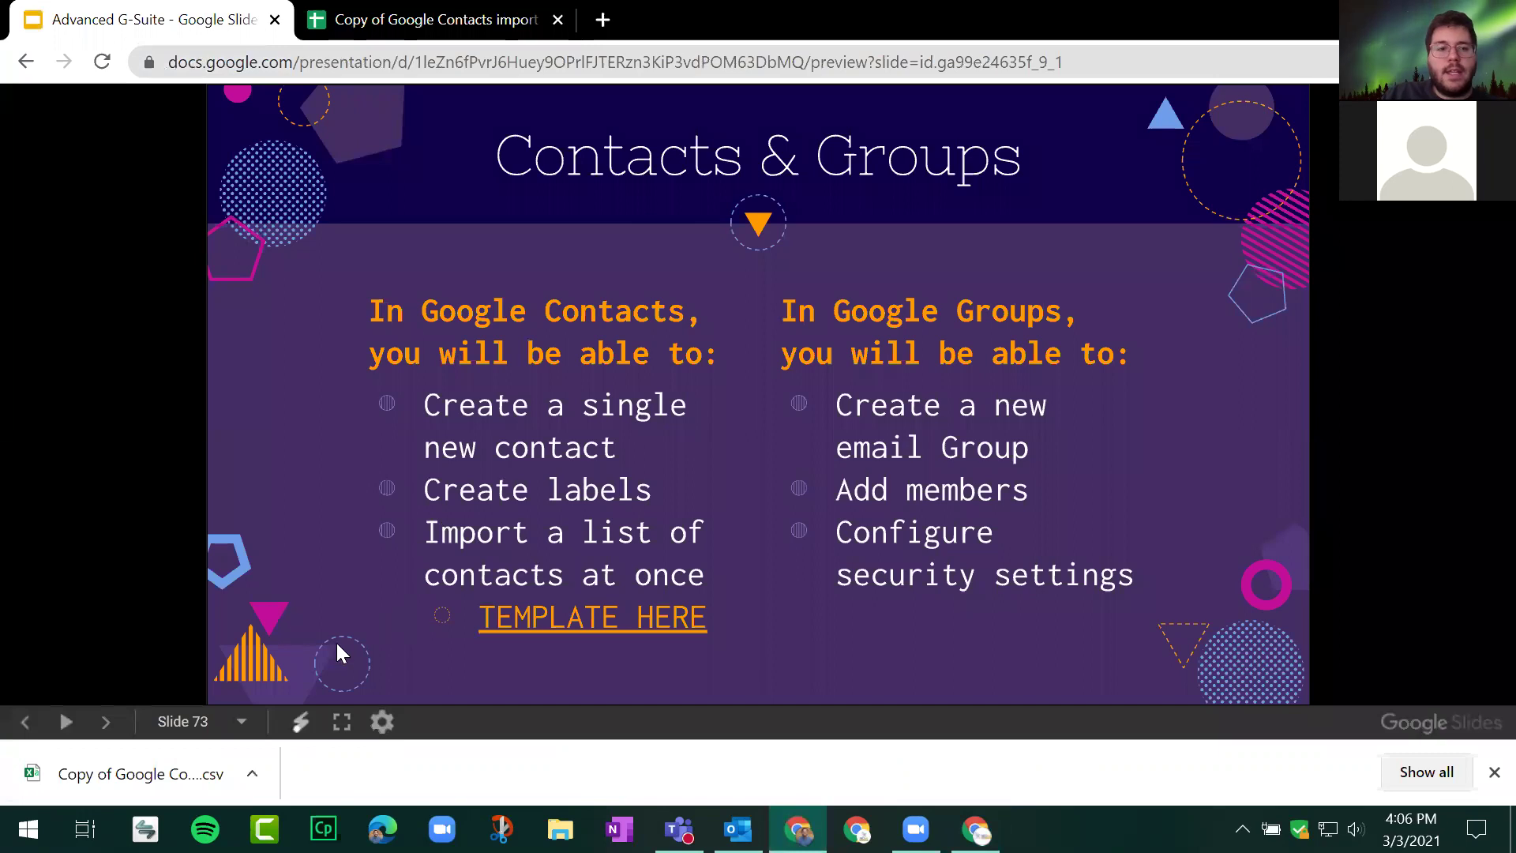
{"action": "left_click", "coordinate": [1494, 773]}
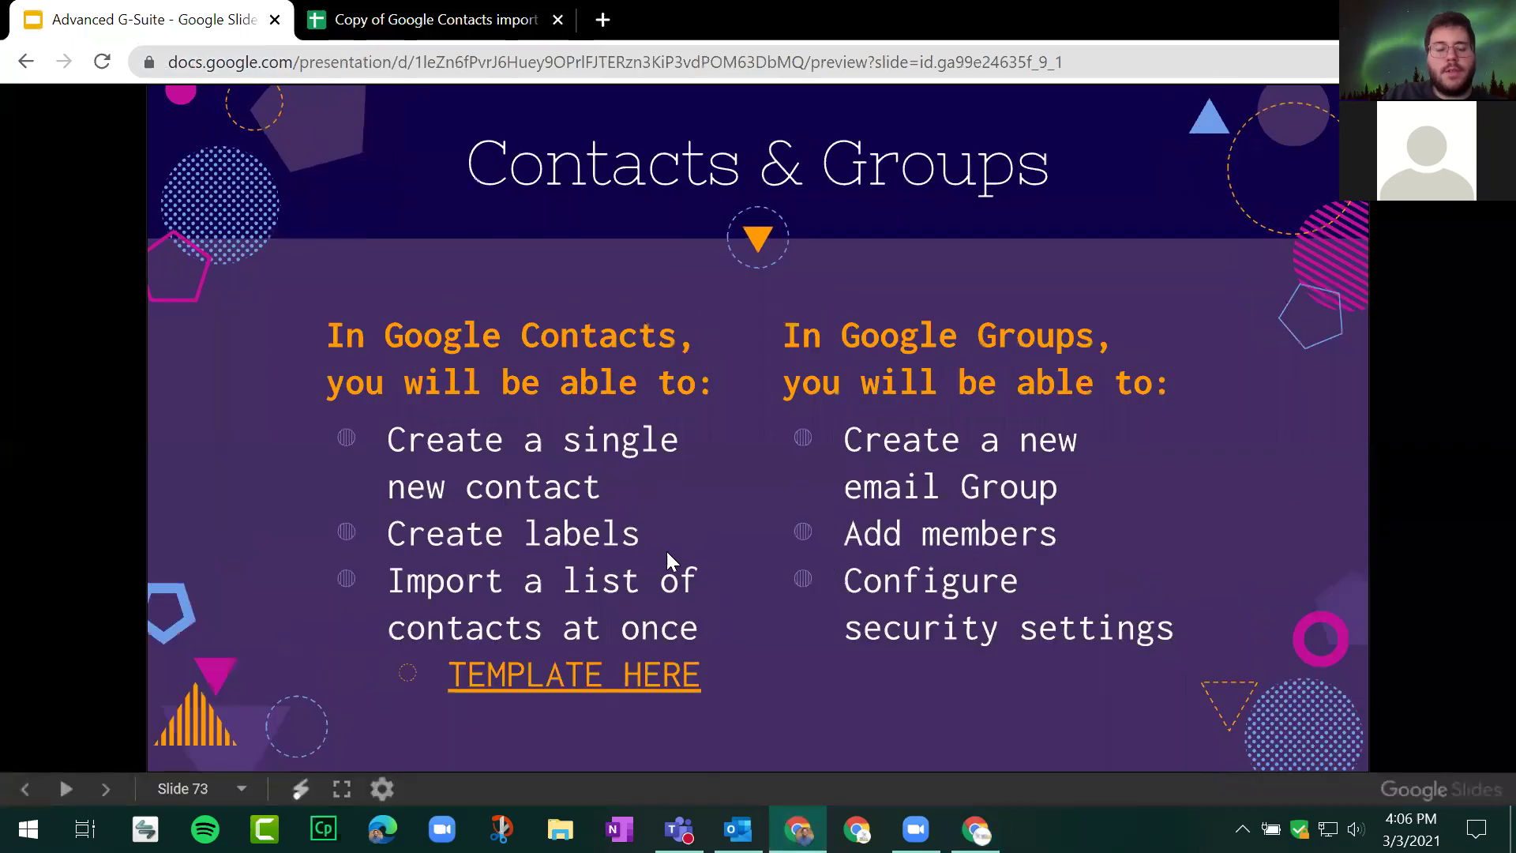
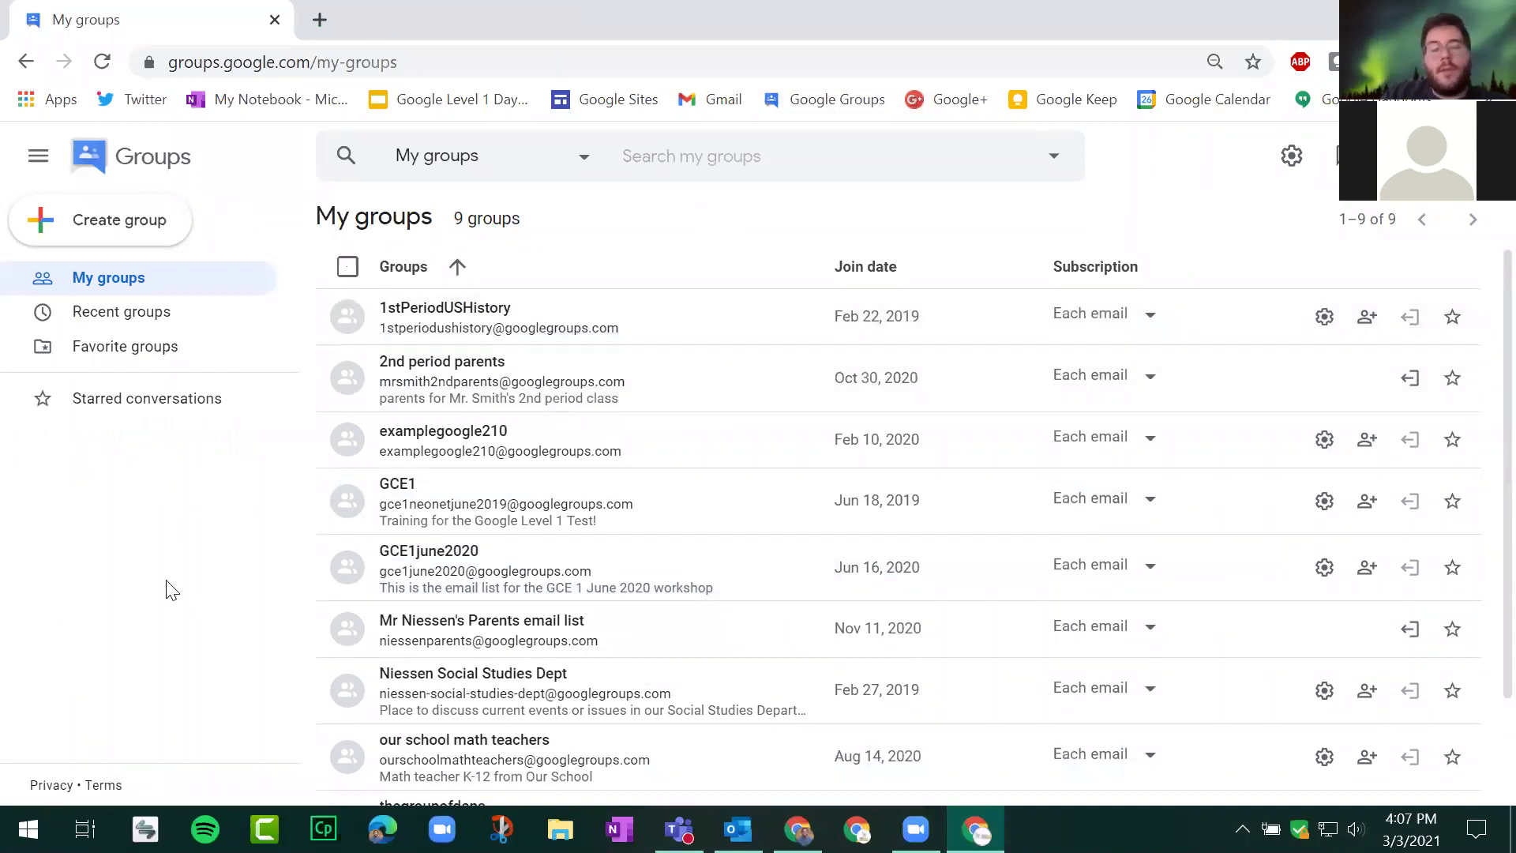
Step: Begin a new Google Group from the My groups list
{"action": "left_click", "coordinate": [144, 223]}
Step: Enter march3group as the group name, leaving the description blank, and continue to privacy settings
{"action": "left_click", "coordinate": [733, 423]}
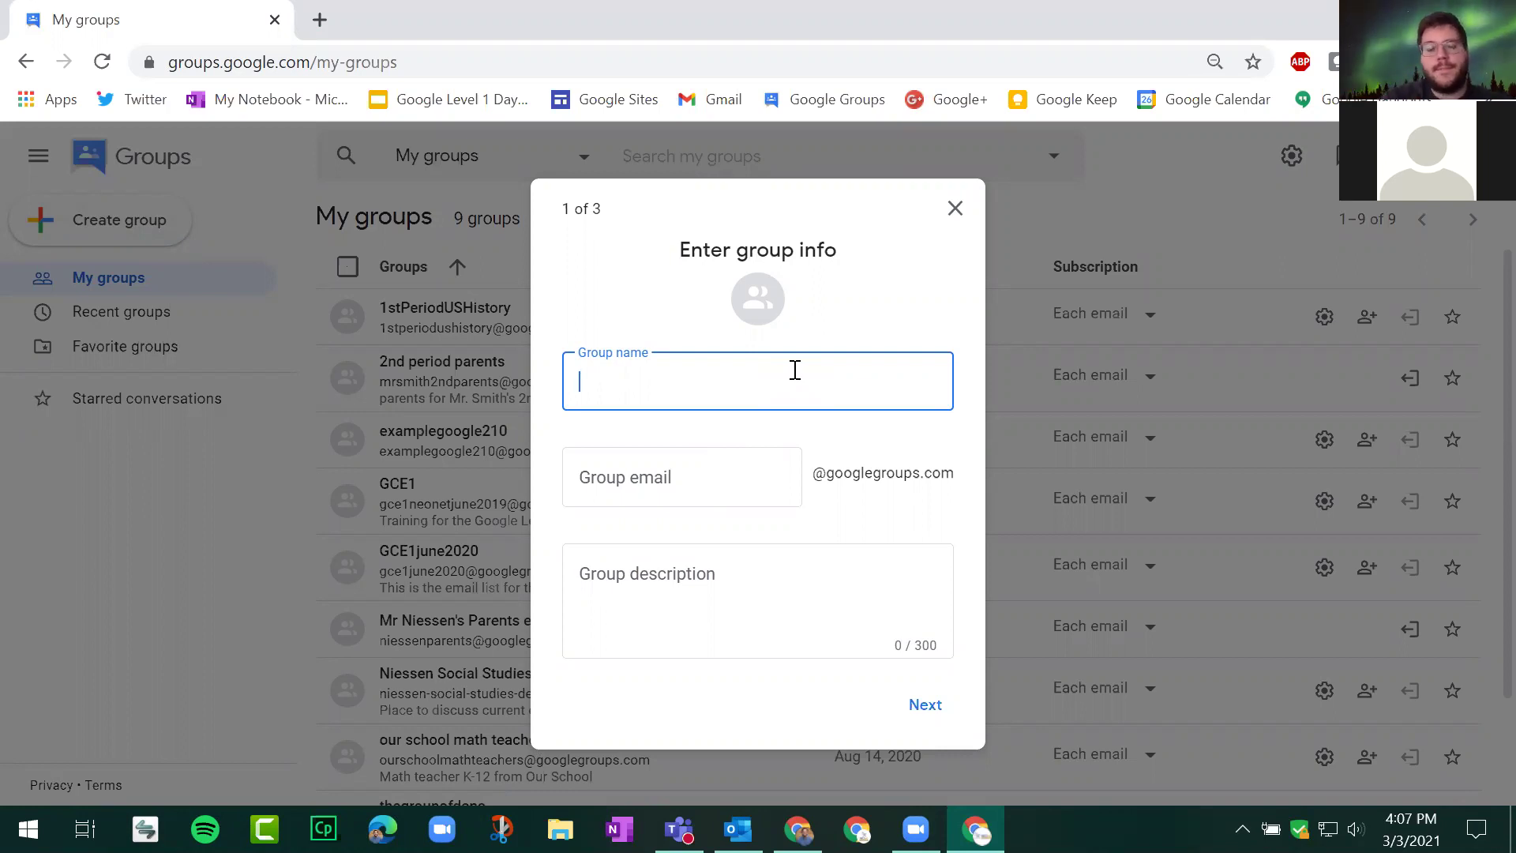
{"action": "type", "text": "march"}
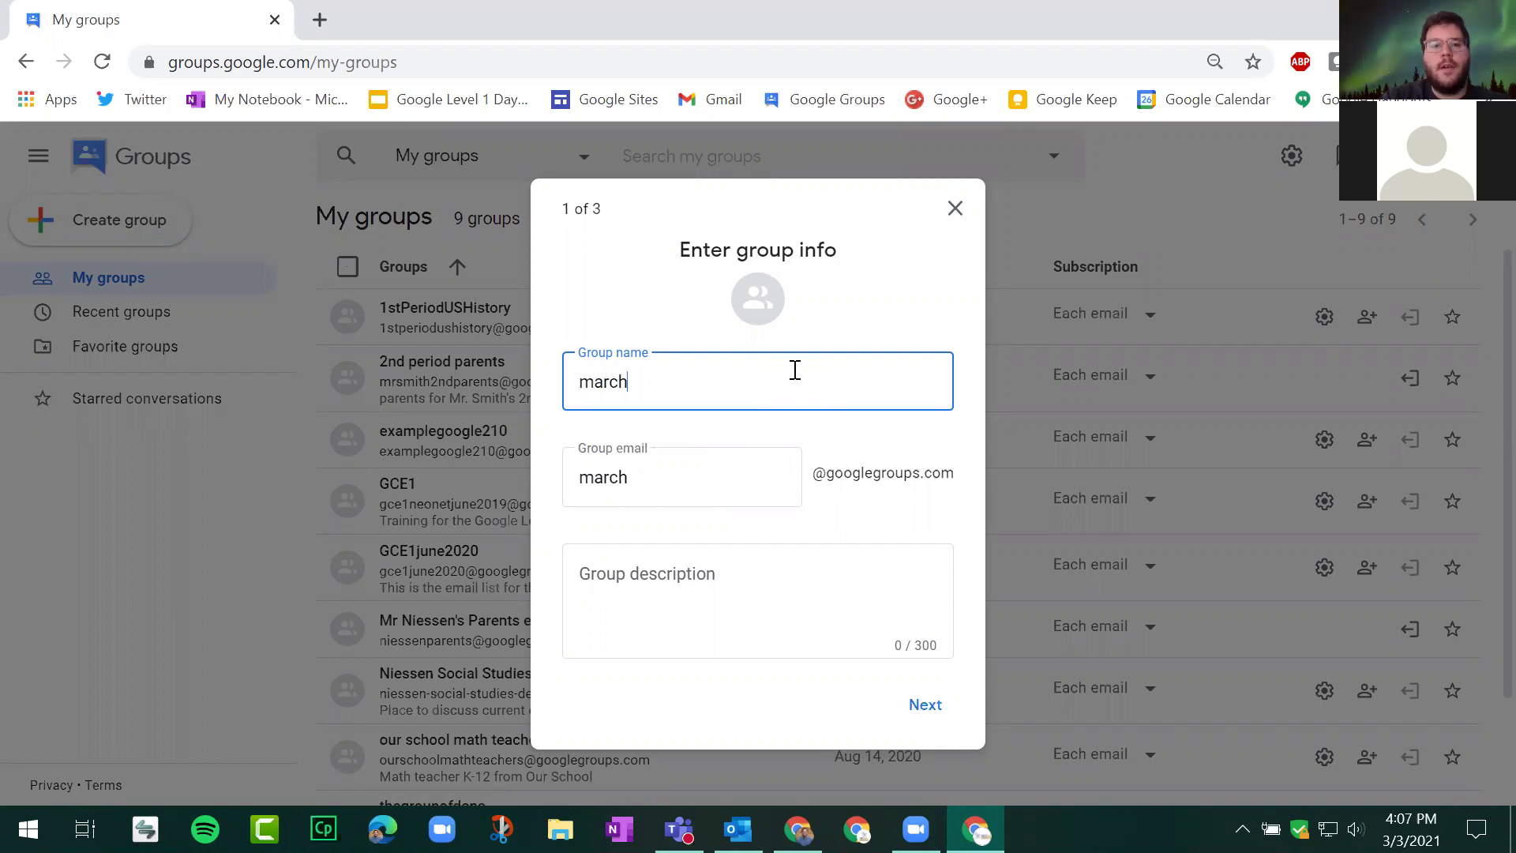
{"action": "type", "text": "3group"}
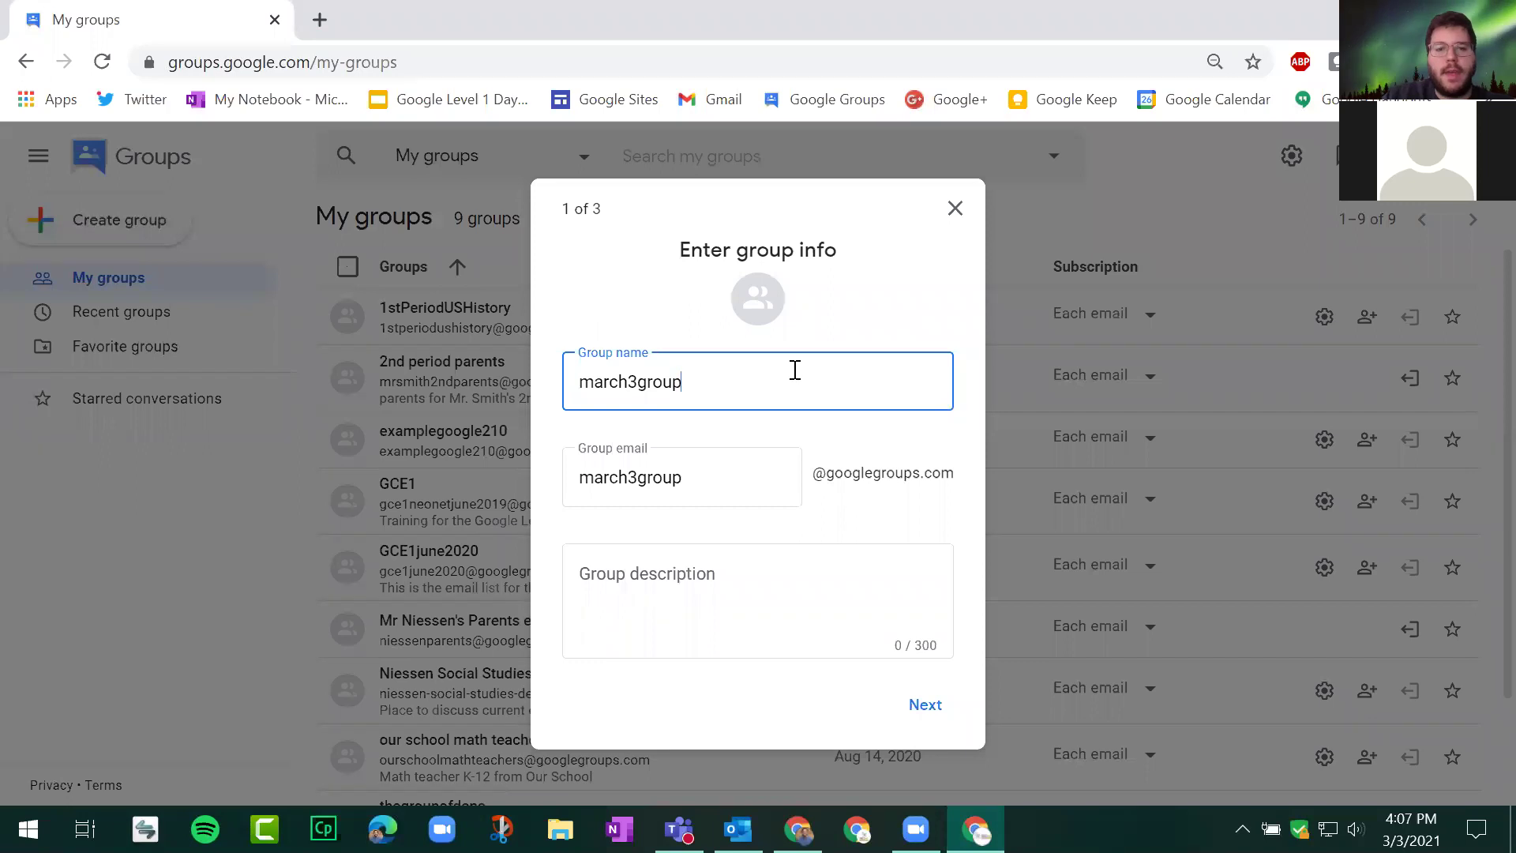
{"action": "left_click", "coordinate": [718, 603]}
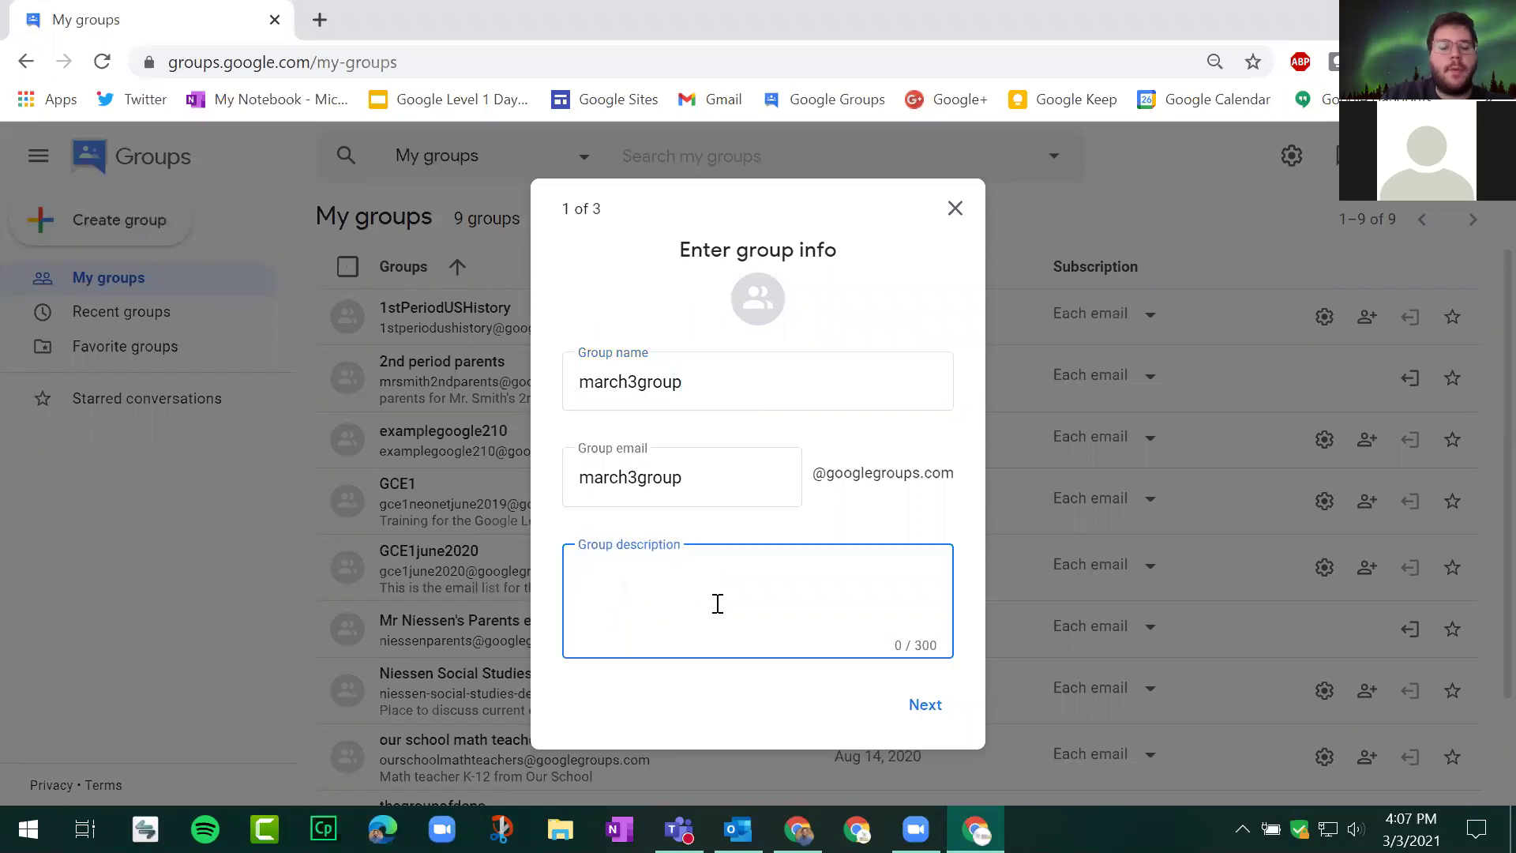
{"action": "left_click", "coordinate": [926, 705]}
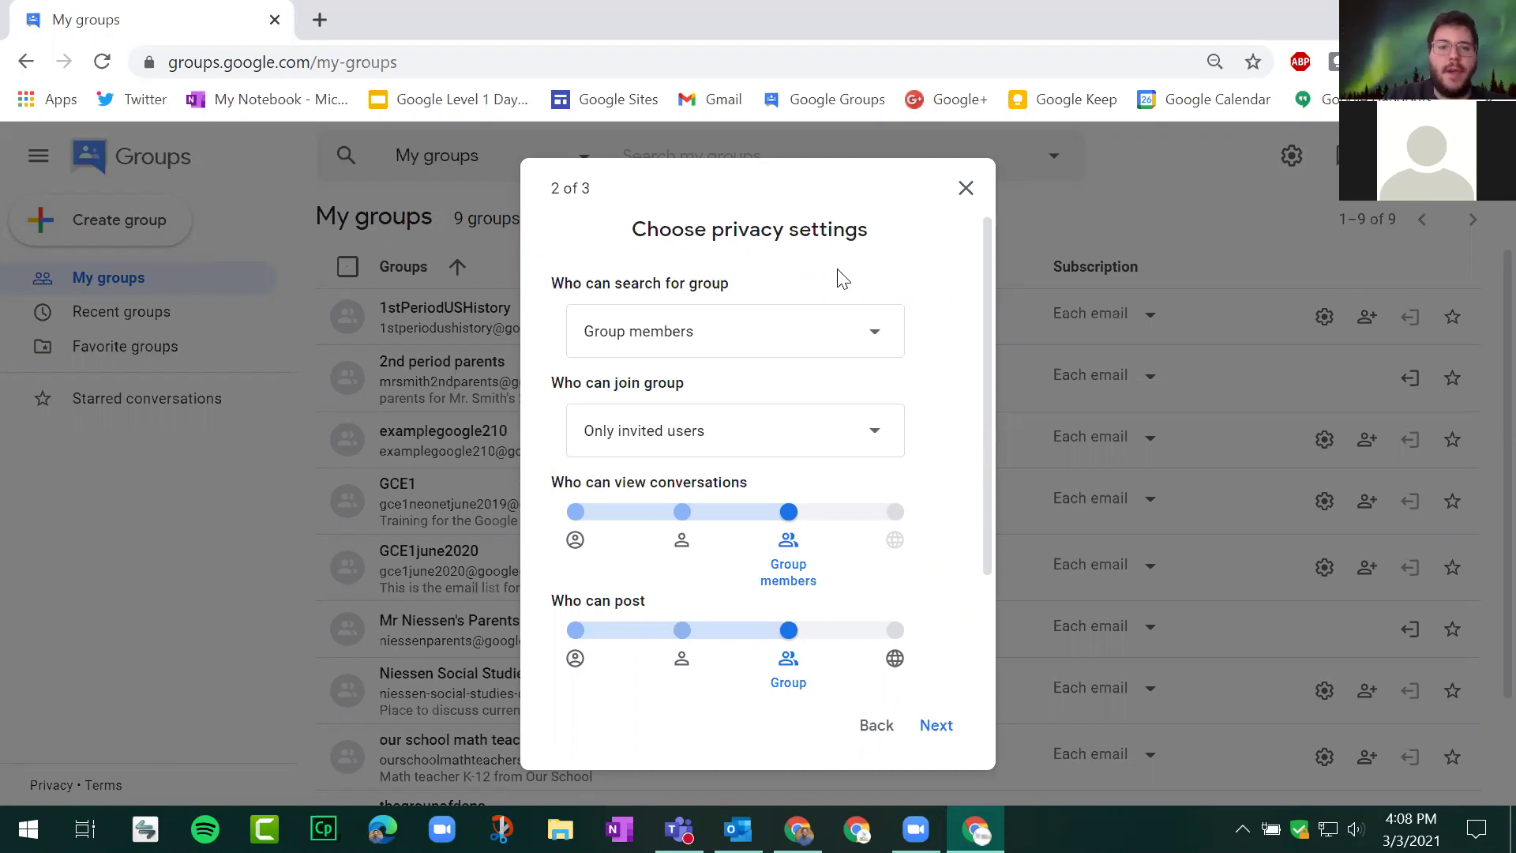
Step: Keep search at Group members and joining at Only invited users; set posting to Group owners
{"action": "left_click_drag", "start_coordinate": [551, 290], "coordinate": [829, 287]}
{"action": "left_click", "coordinate": [863, 332]}
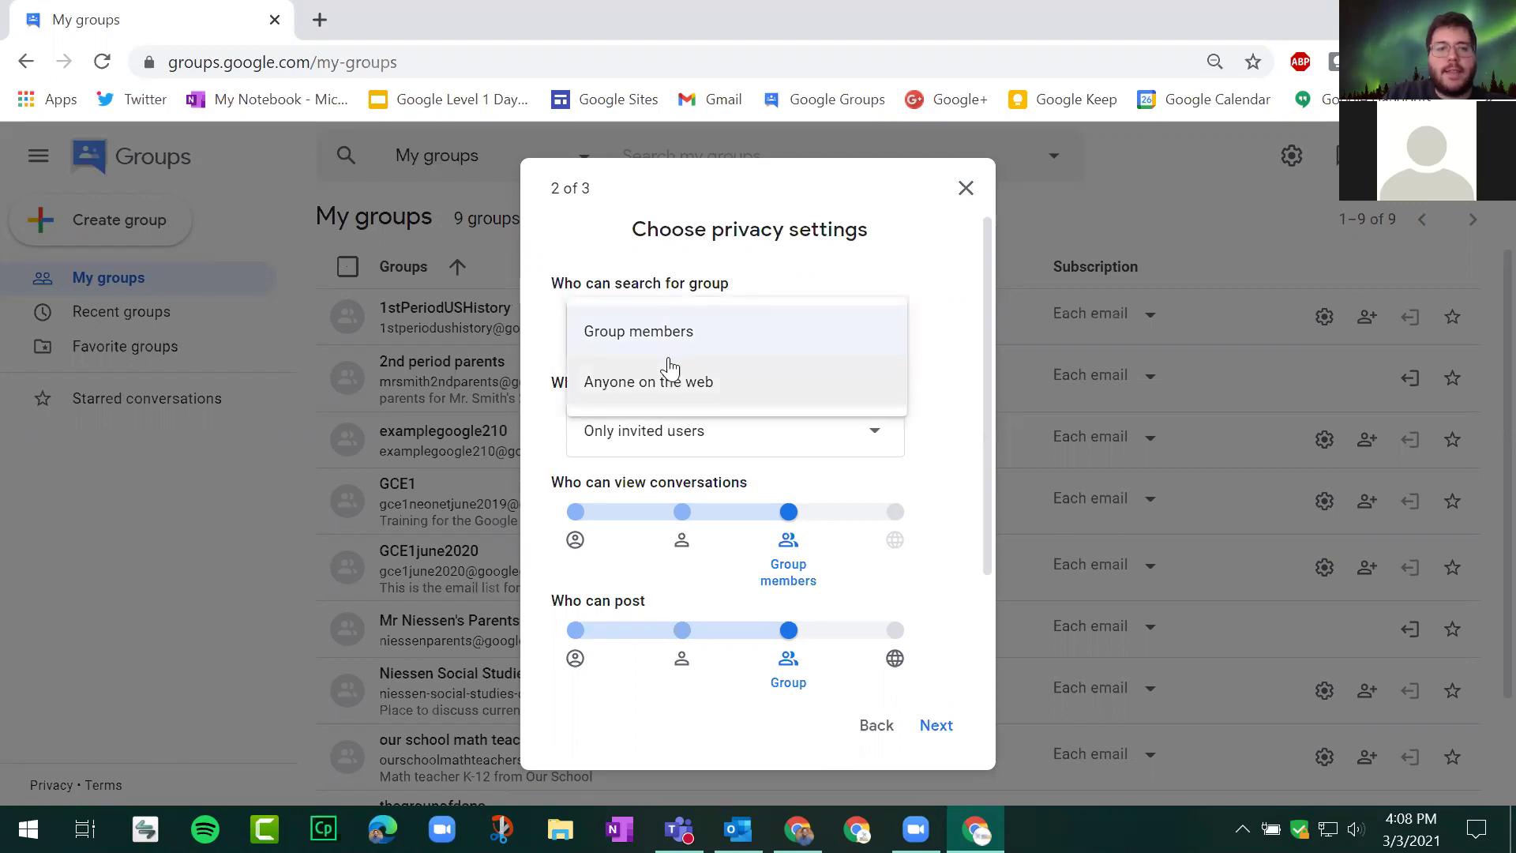
{"action": "left_click", "coordinate": [681, 341]}
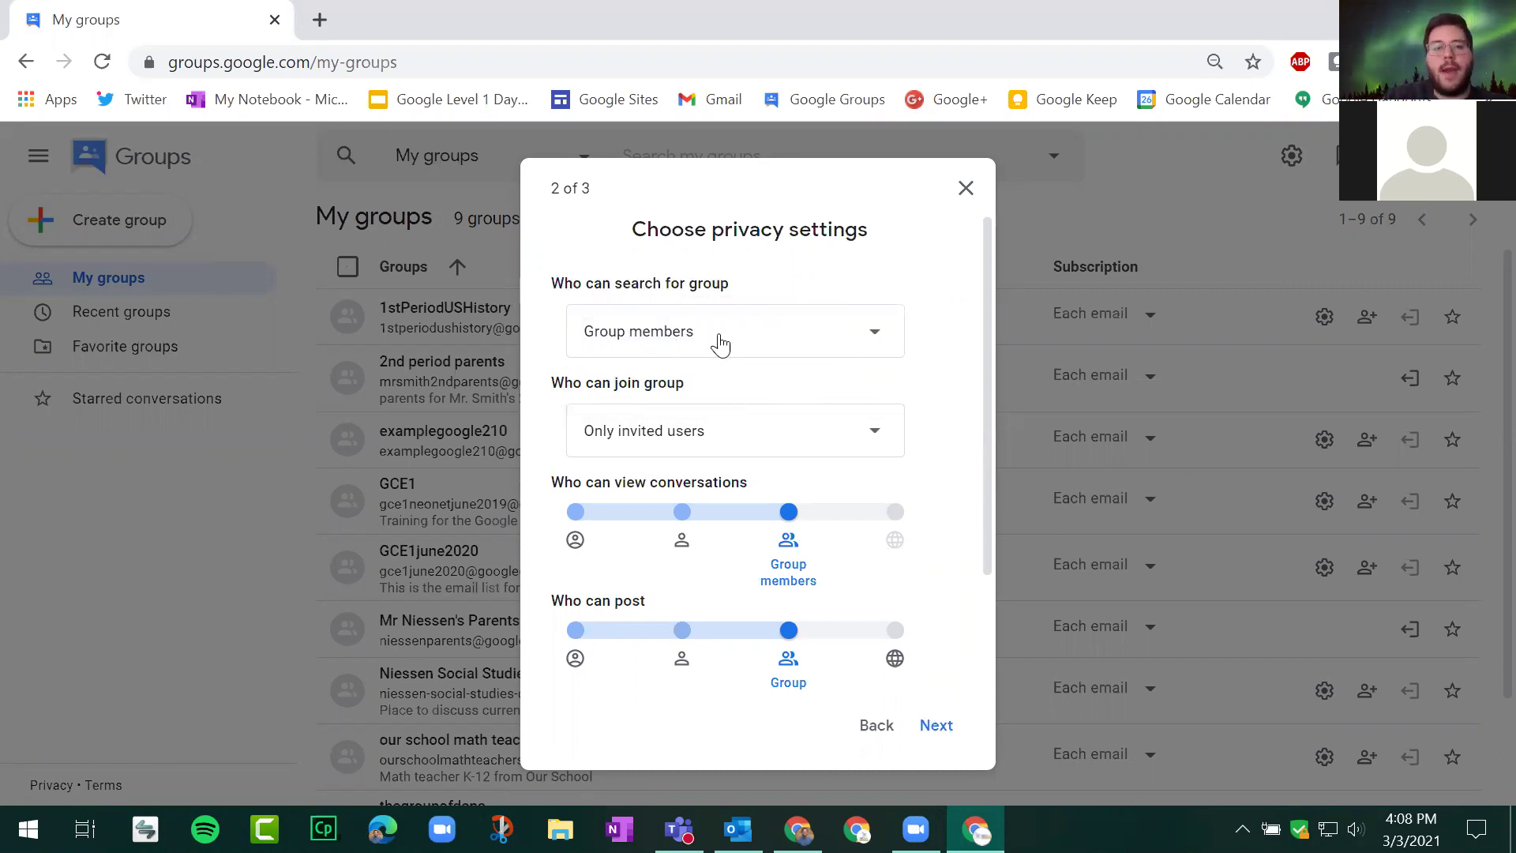
{"action": "left_click", "coordinate": [726, 425]}
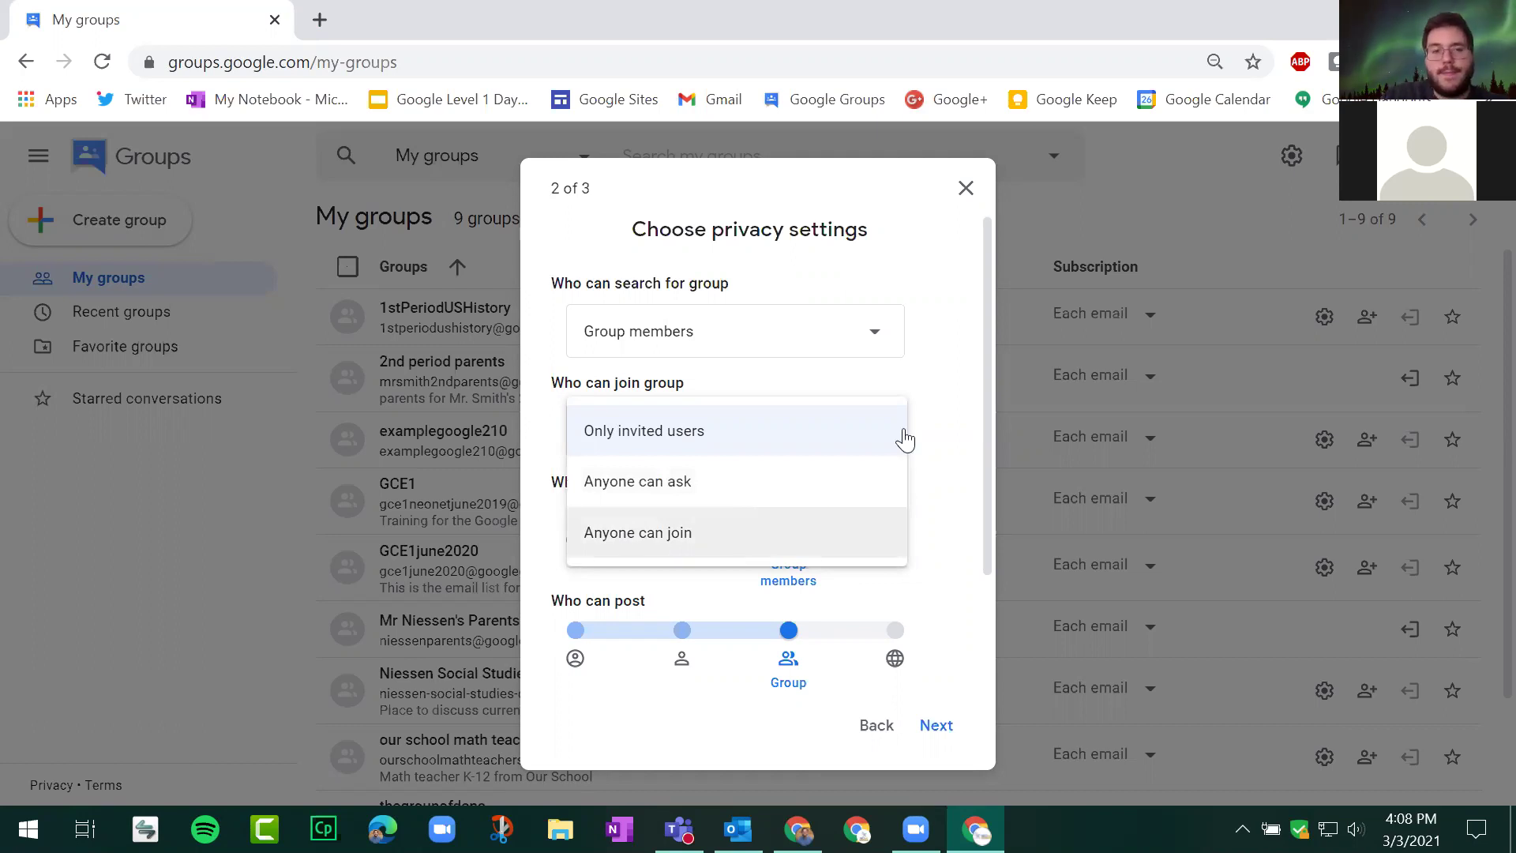
{"action": "left_click", "coordinate": [902, 434]}
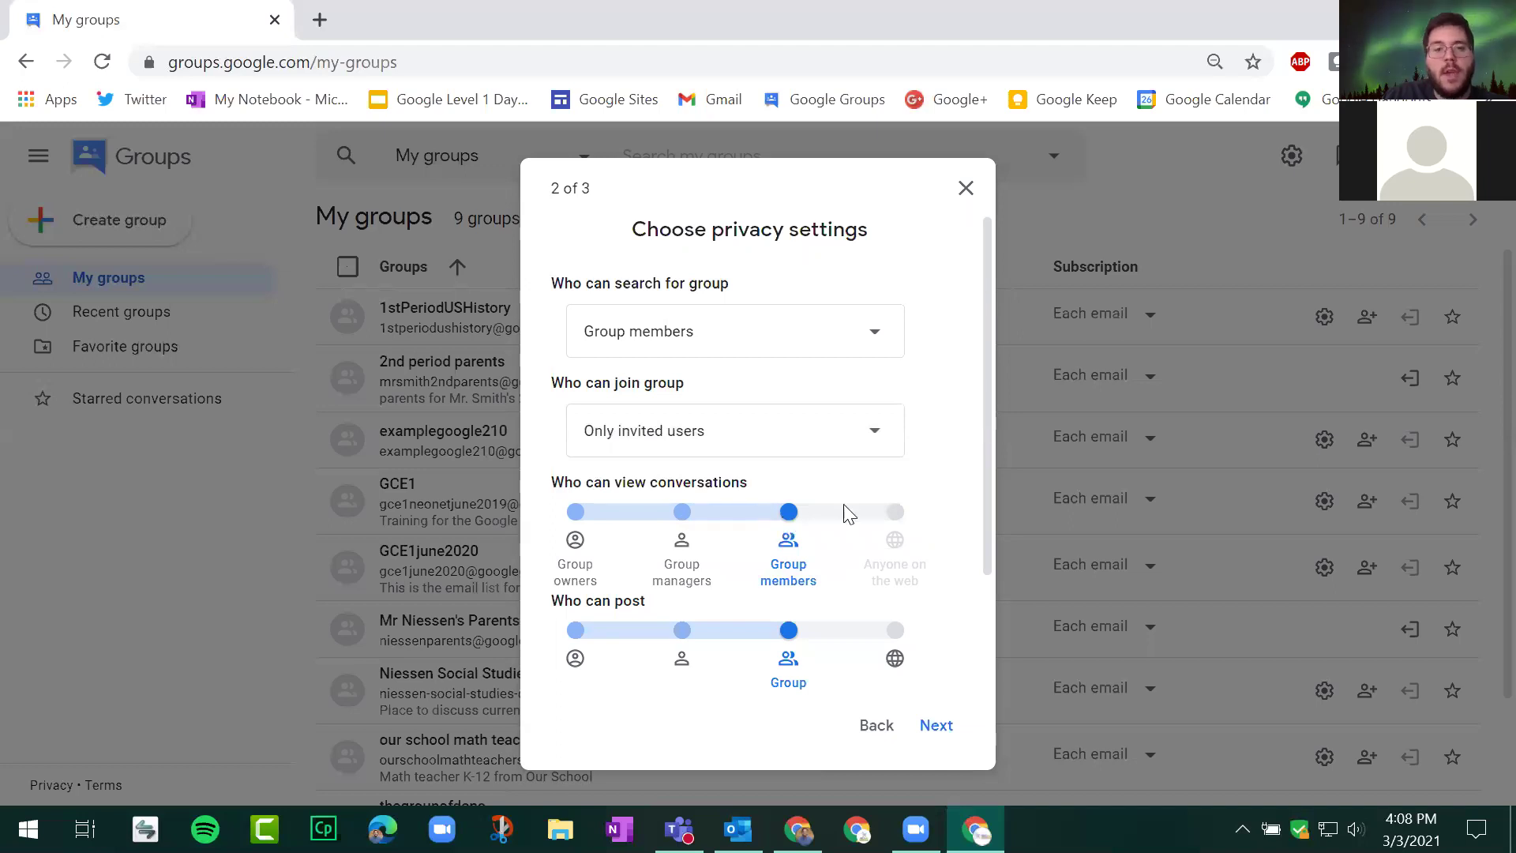
{"action": "mouse_move", "coordinate": [915, 523]}
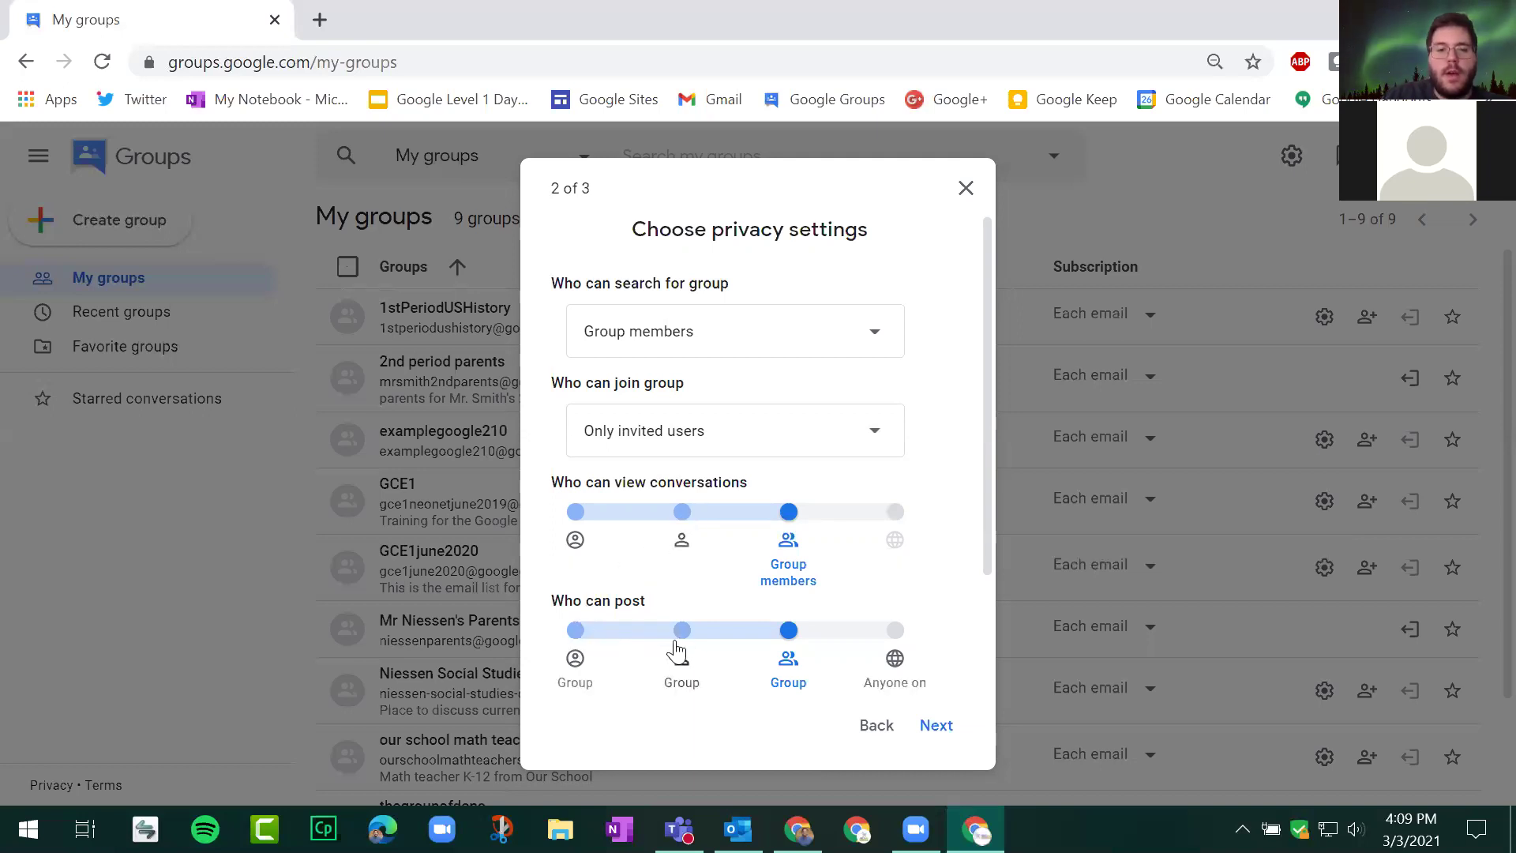
{"action": "left_click", "coordinate": [575, 664]}
{"action": "scroll", "coordinate": [576, 500], "scroll_direction": "down", "scroll_amount": 2}
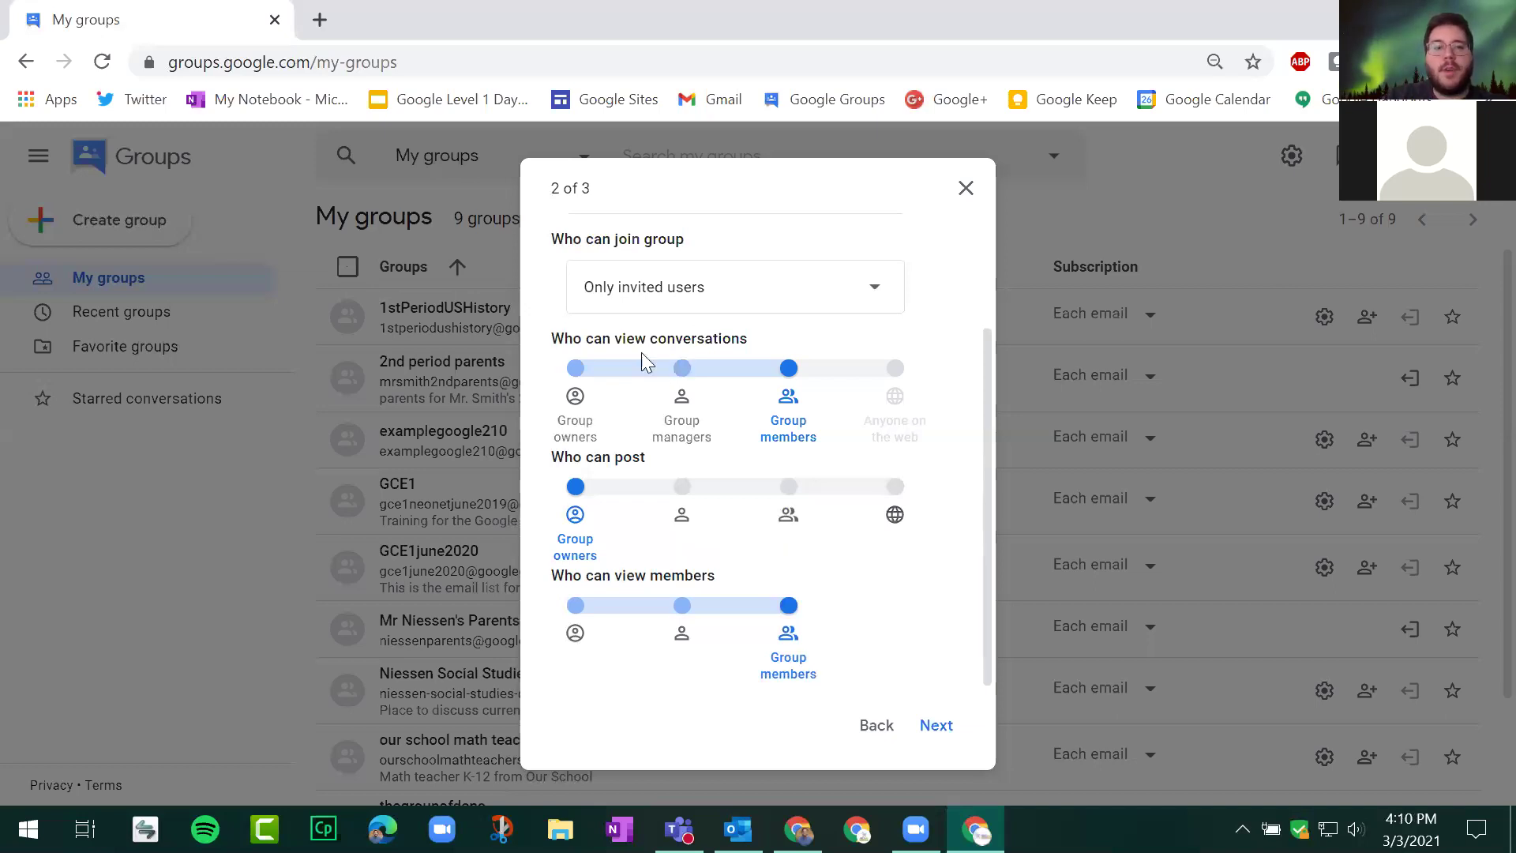
Step: Set viewing conversations, posting and viewing members to Group managers, then continue to Add members
{"action": "left_click", "coordinate": [681, 369]}
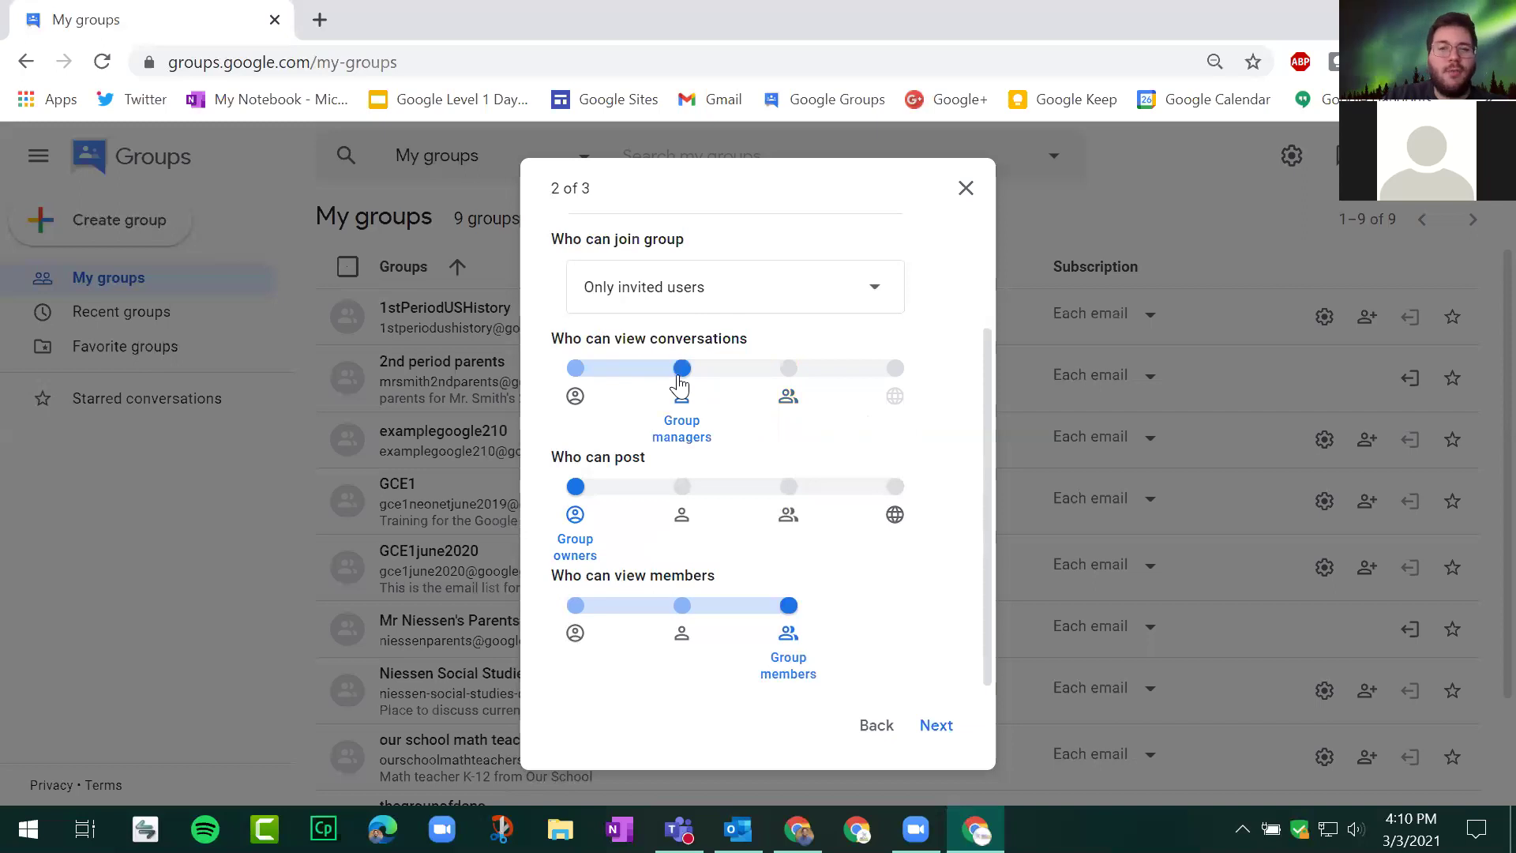
{"action": "left_click", "coordinate": [680, 510]}
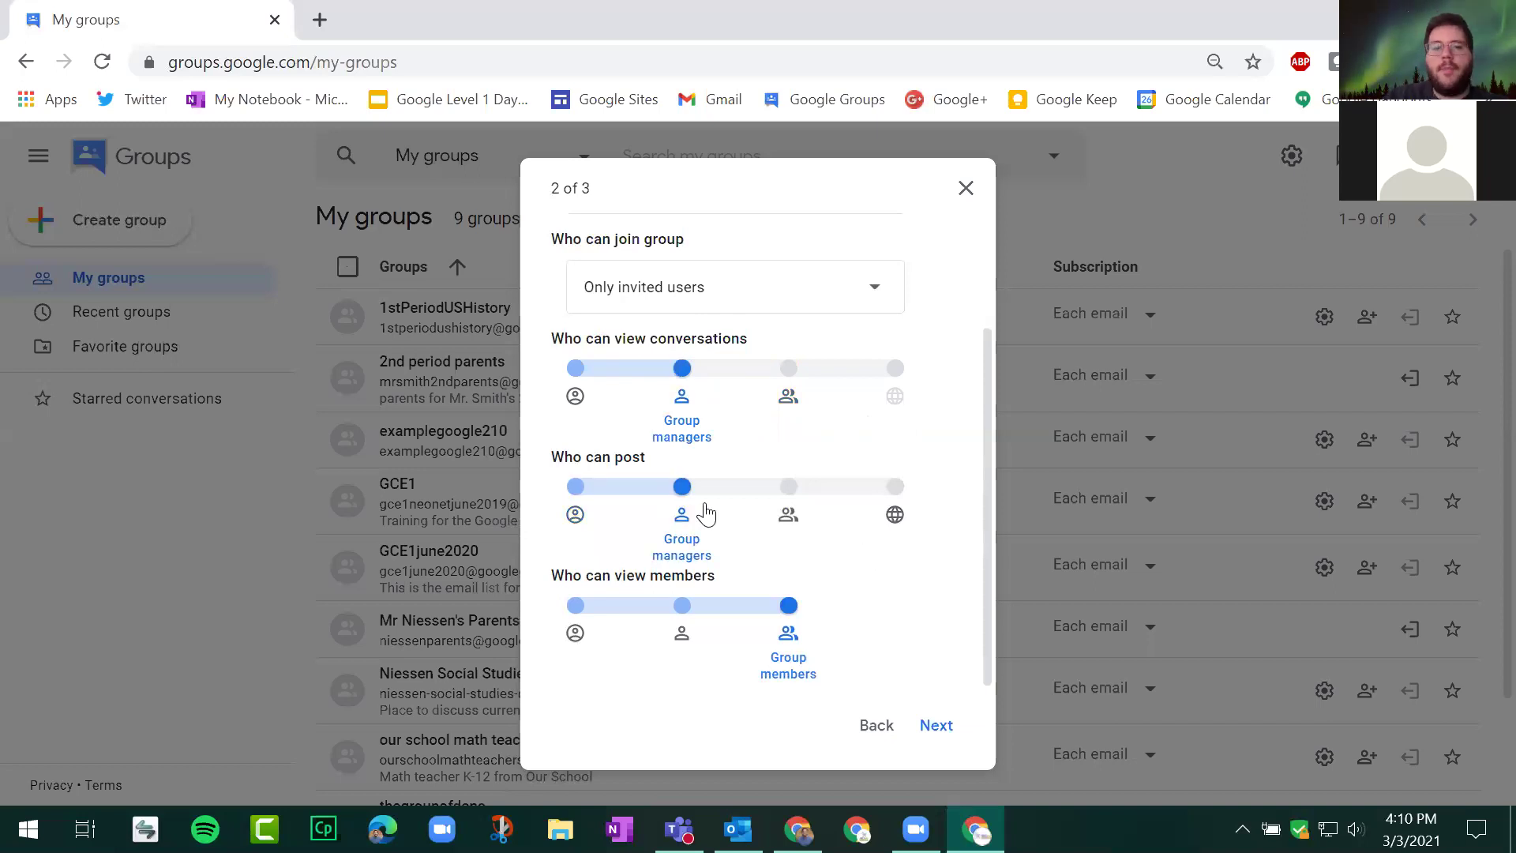
{"action": "left_click", "coordinate": [680, 620]}
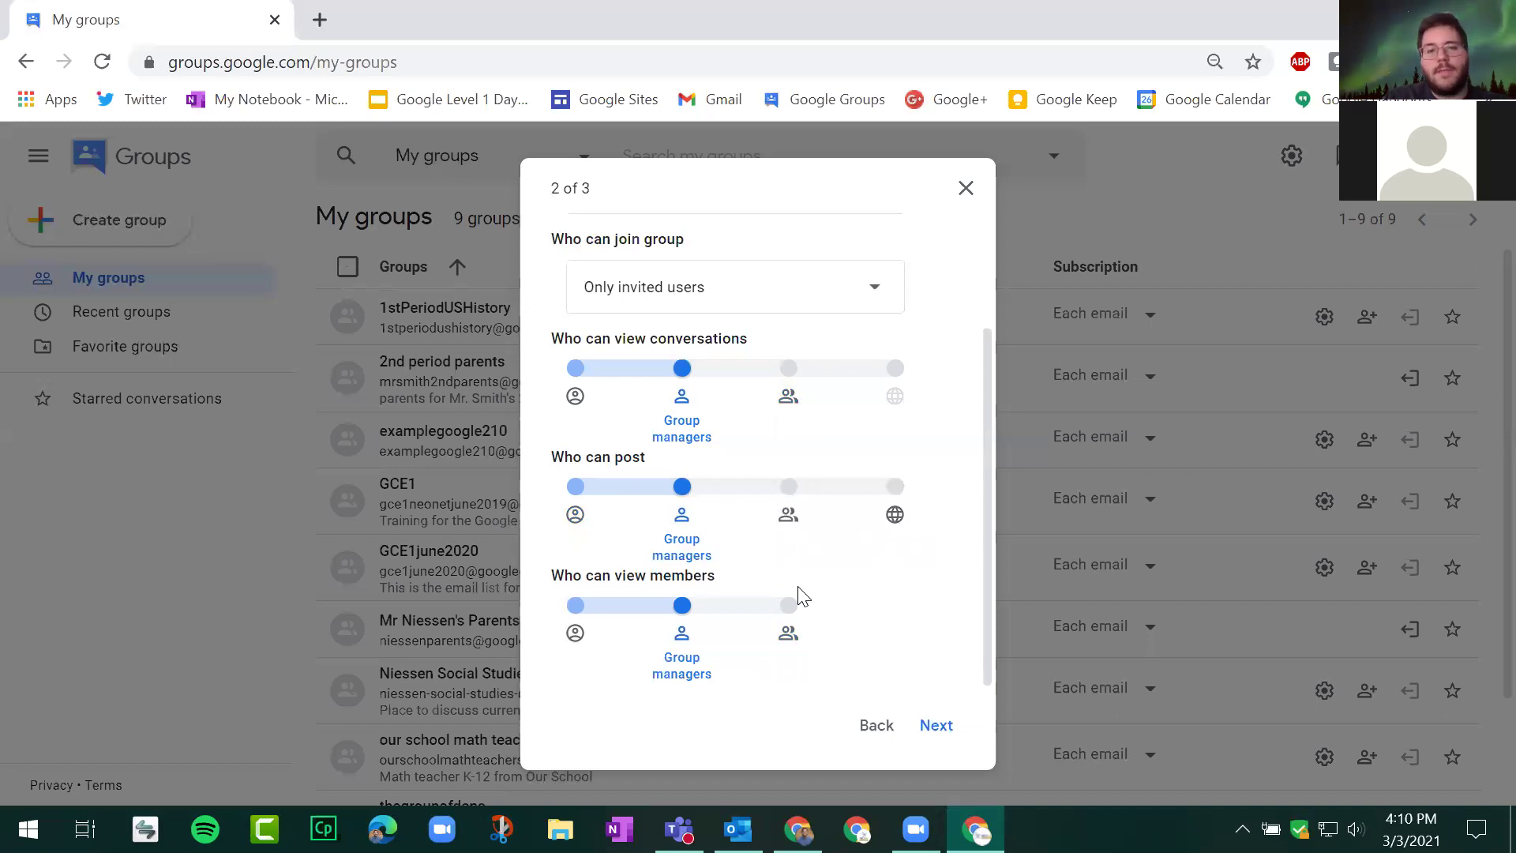
{"action": "left_click", "coordinate": [935, 727]}
{"action": "scroll", "coordinate": [782, 230], "scroll_direction": "up", "scroll_amount": 2}
{"action": "left_click", "coordinate": [698, 292]}
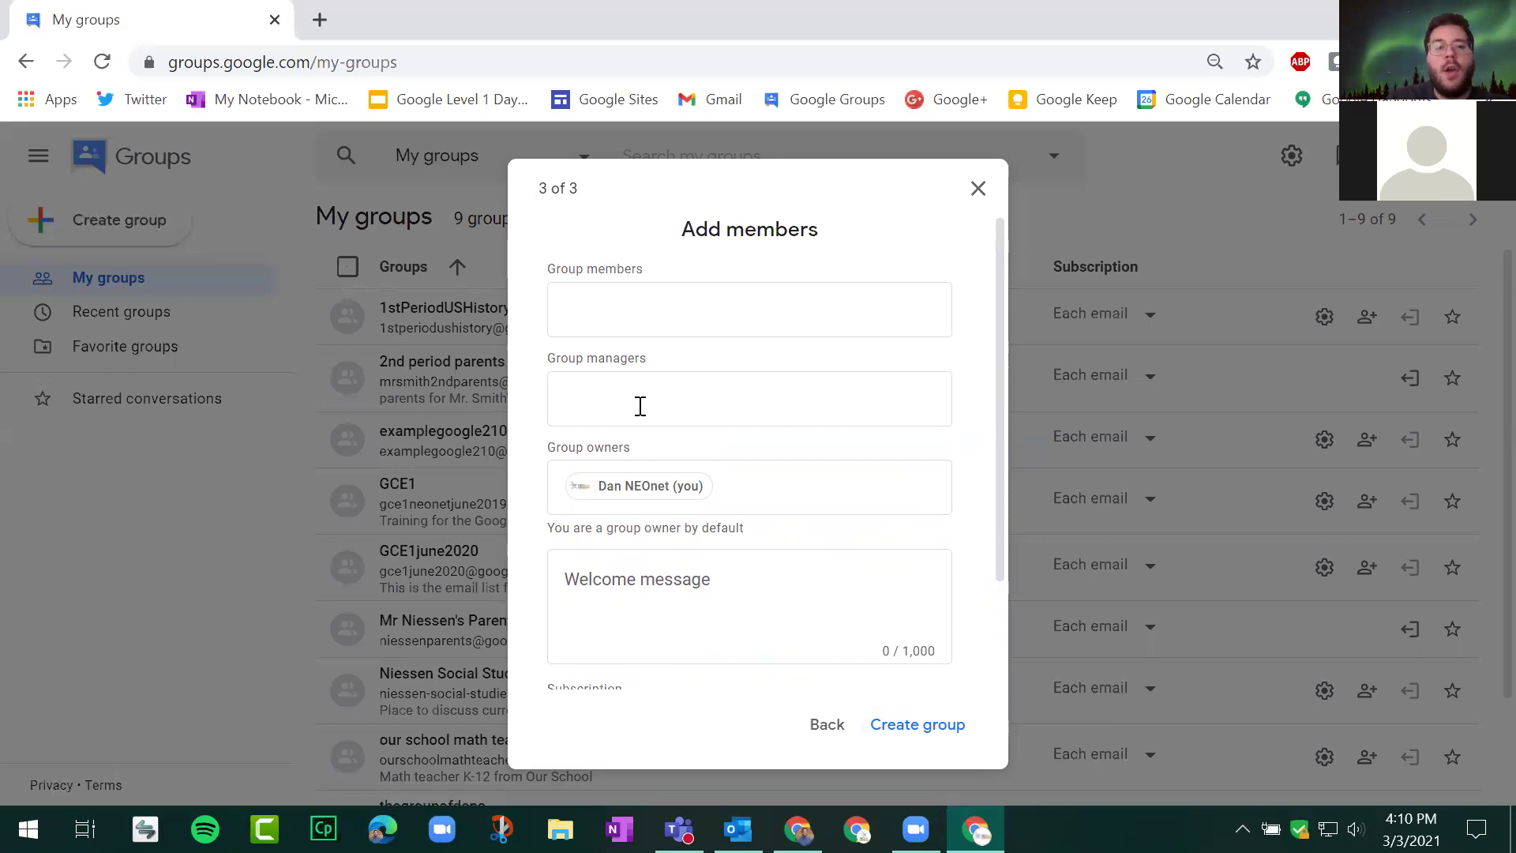
Step: Leave the managers, owners and members fields empty, erasing a stray 'g' from members
{"action": "left_click", "coordinate": [641, 406]}
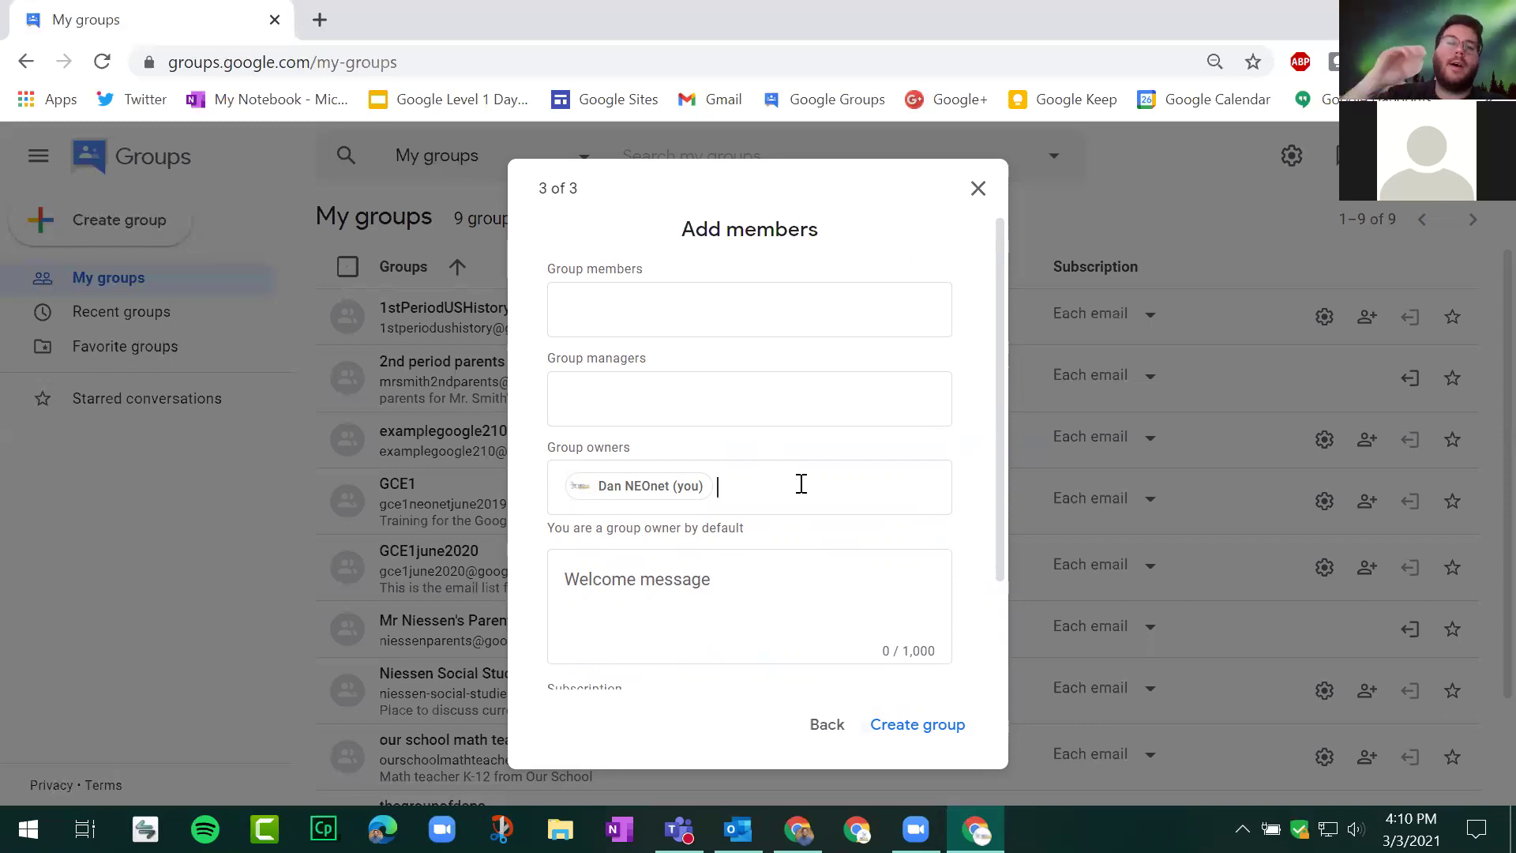
{"action": "left_click", "coordinate": [802, 483]}
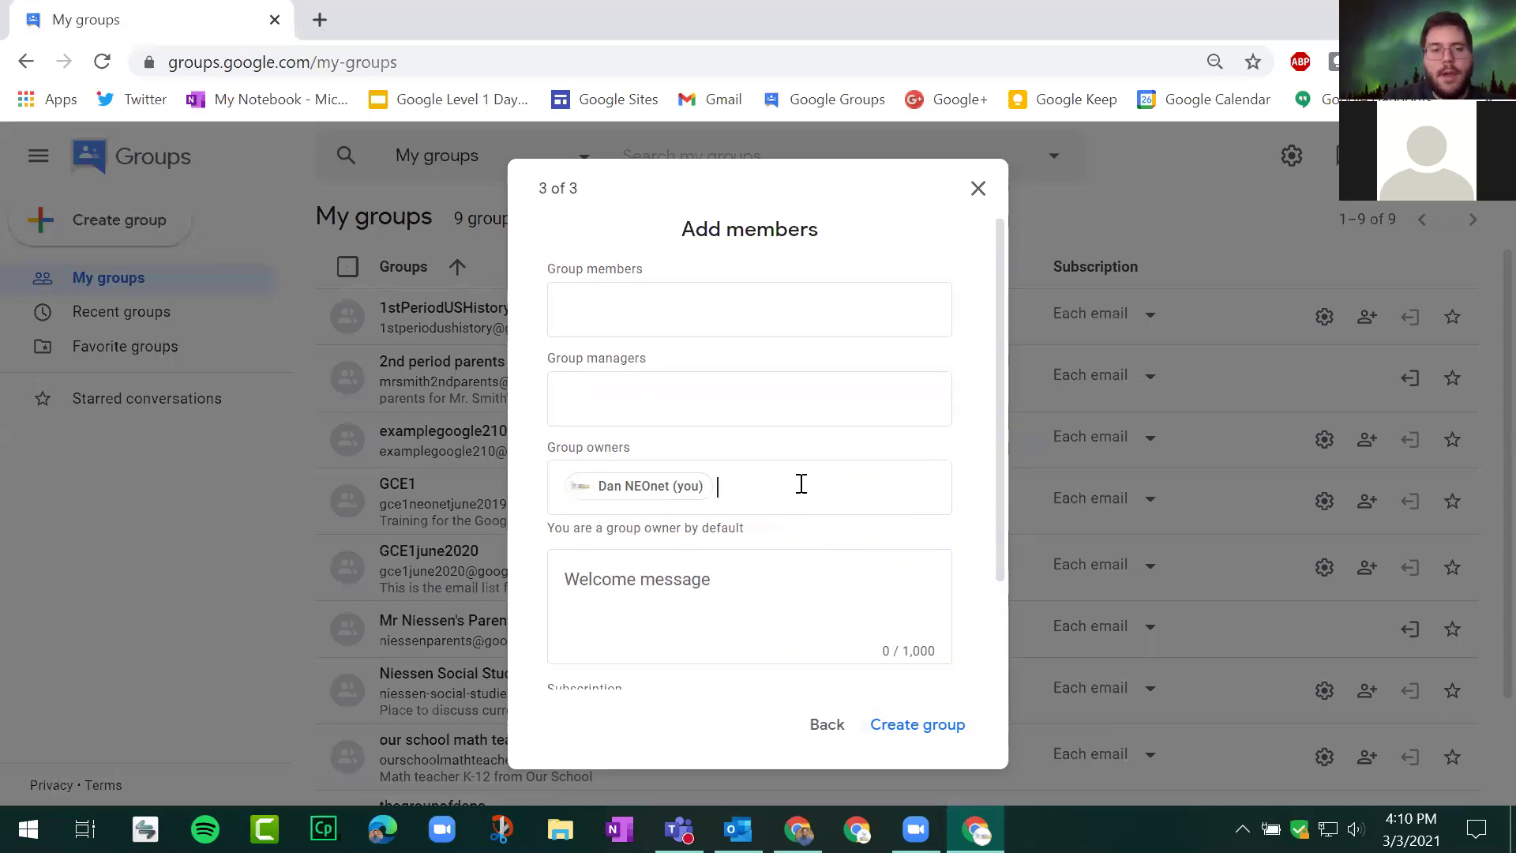
{"action": "left_click", "coordinate": [685, 306]}
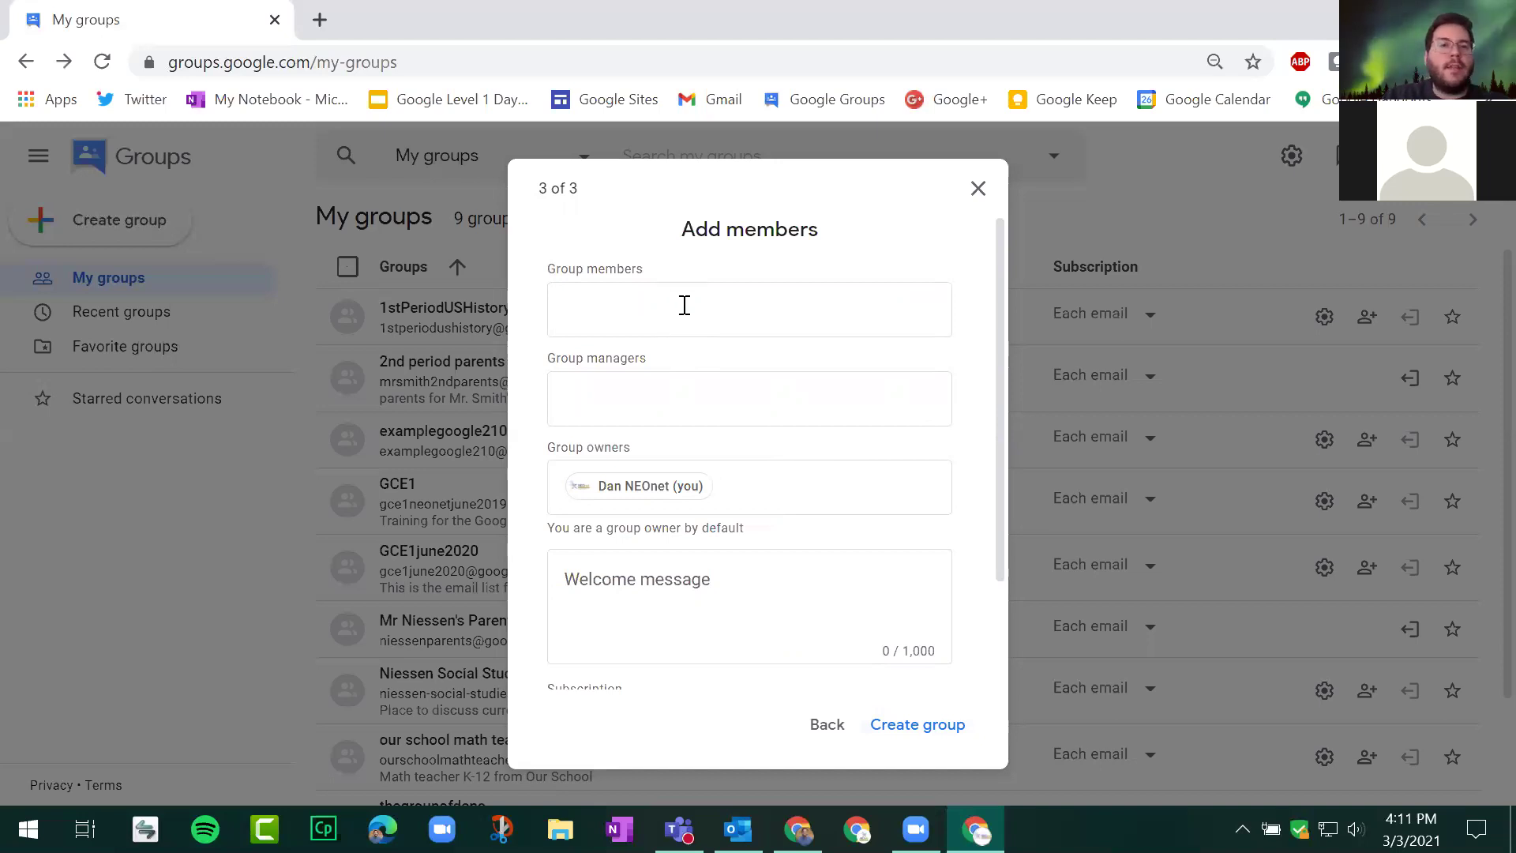
{"action": "type", "text": "g"}
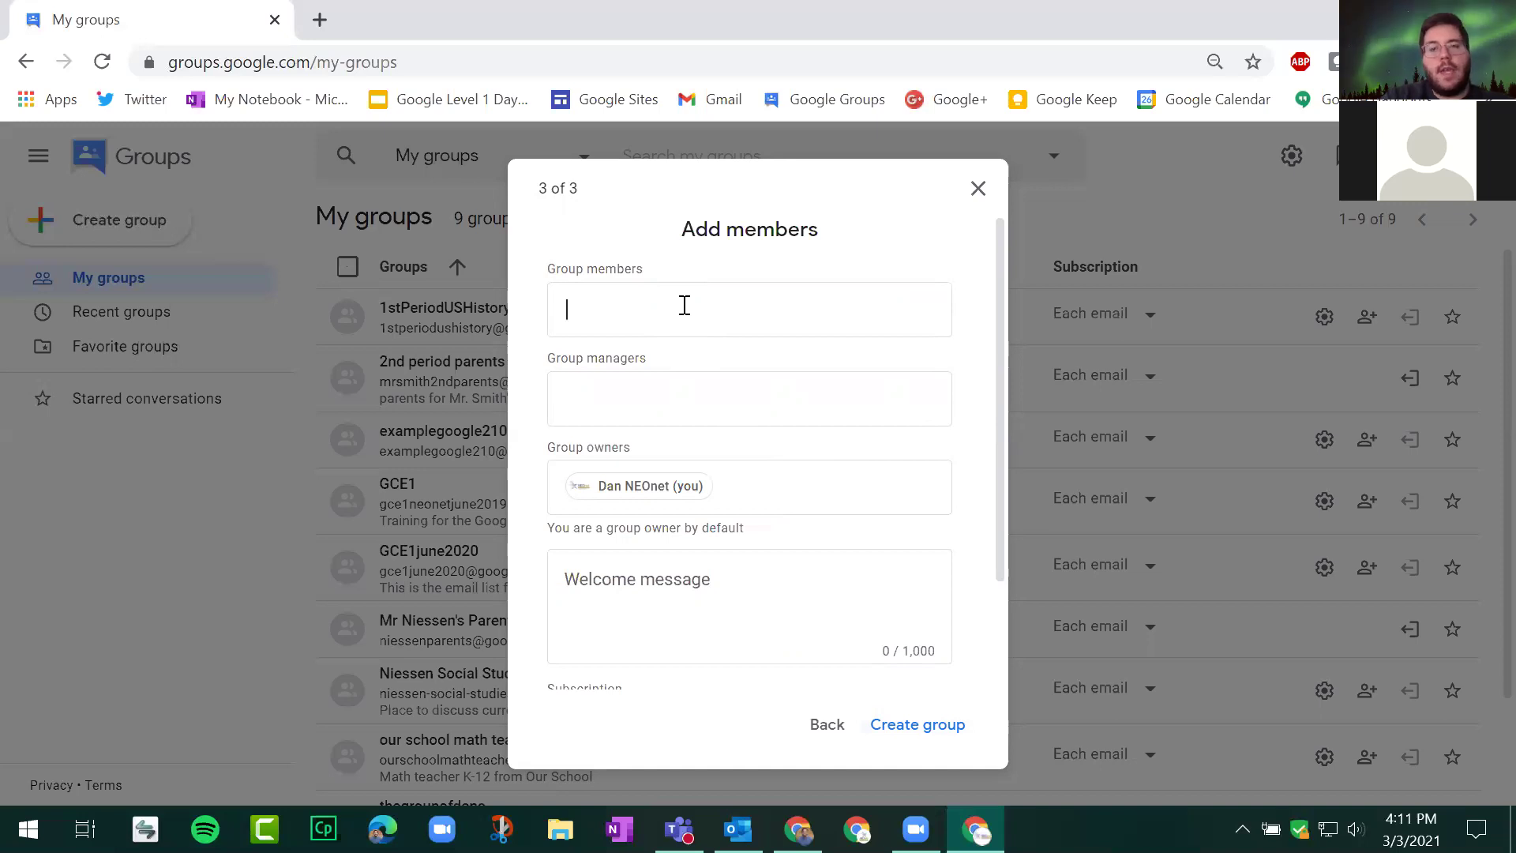
{"action": "key", "text": "BackSpace"}
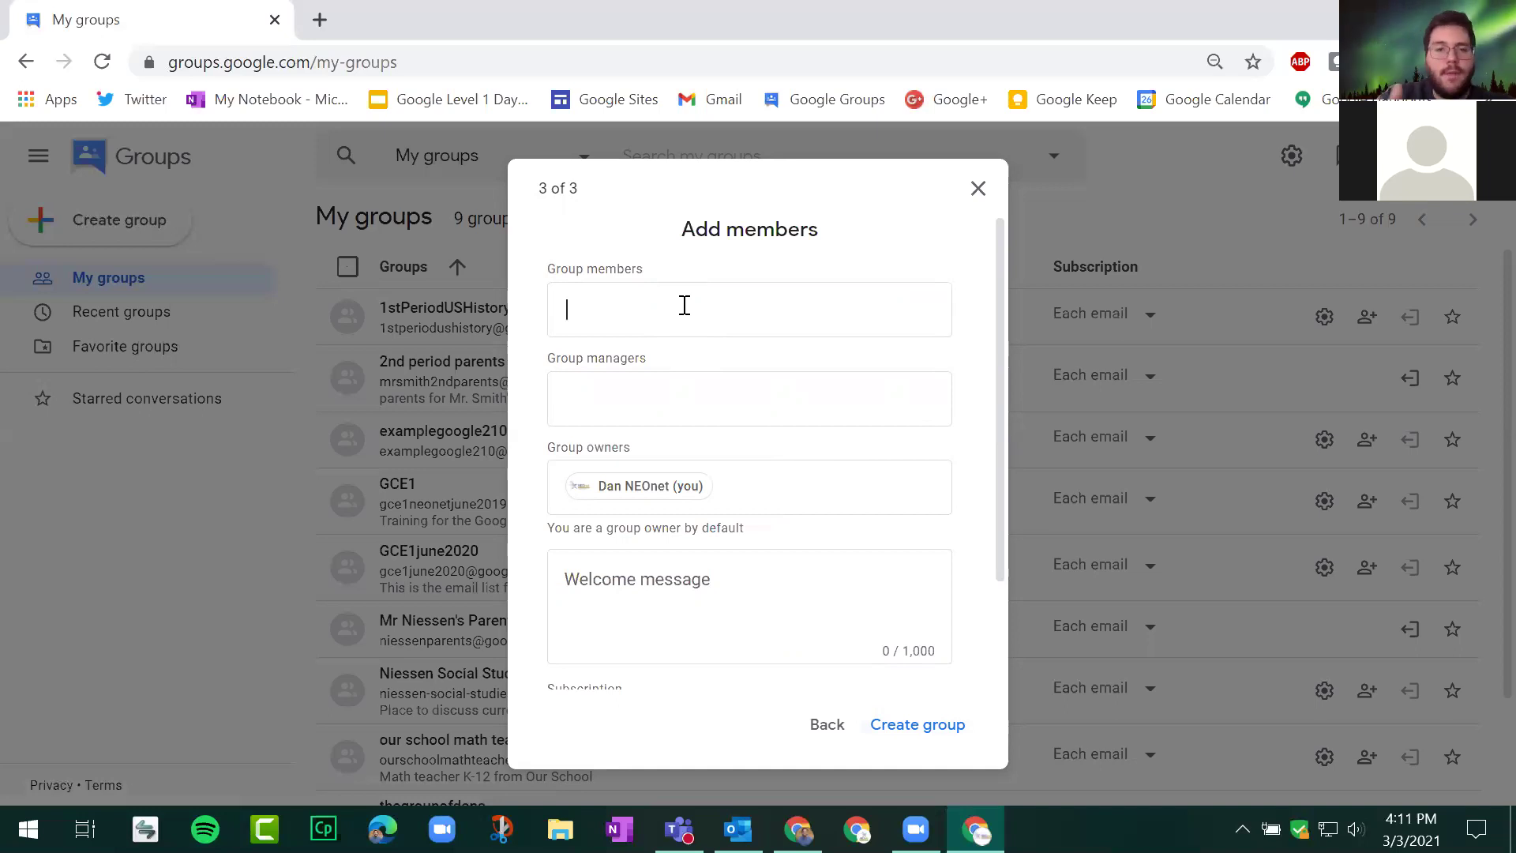
{"action": "scroll", "coordinate": [703, 307], "scroll_direction": "down", "scroll_amount": 2}
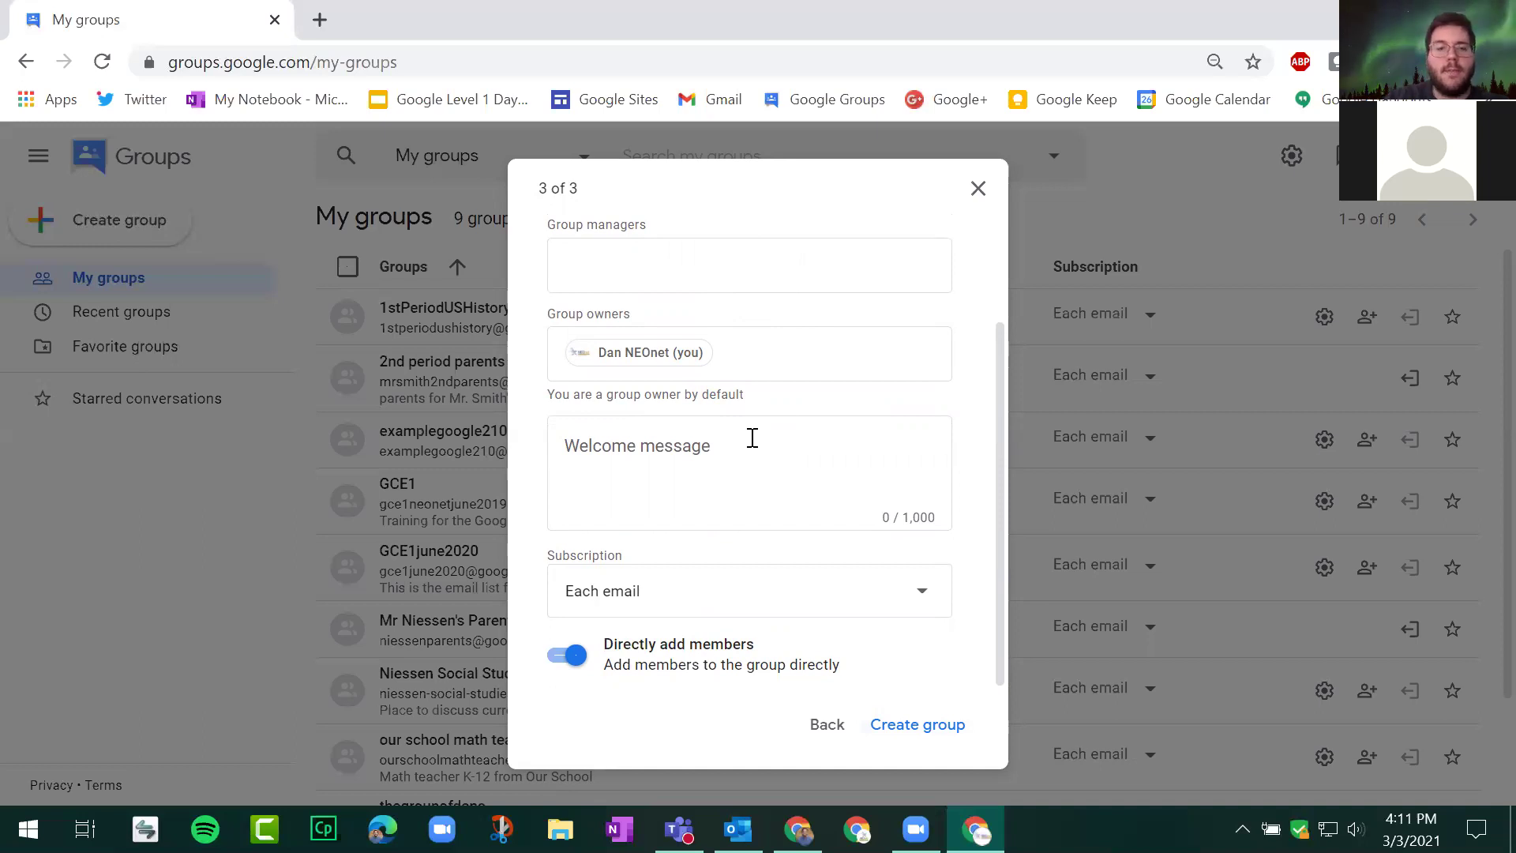
Step: Keep the subscription at Each email and leave Directly add members turned on
{"action": "left_click", "coordinate": [748, 439]}
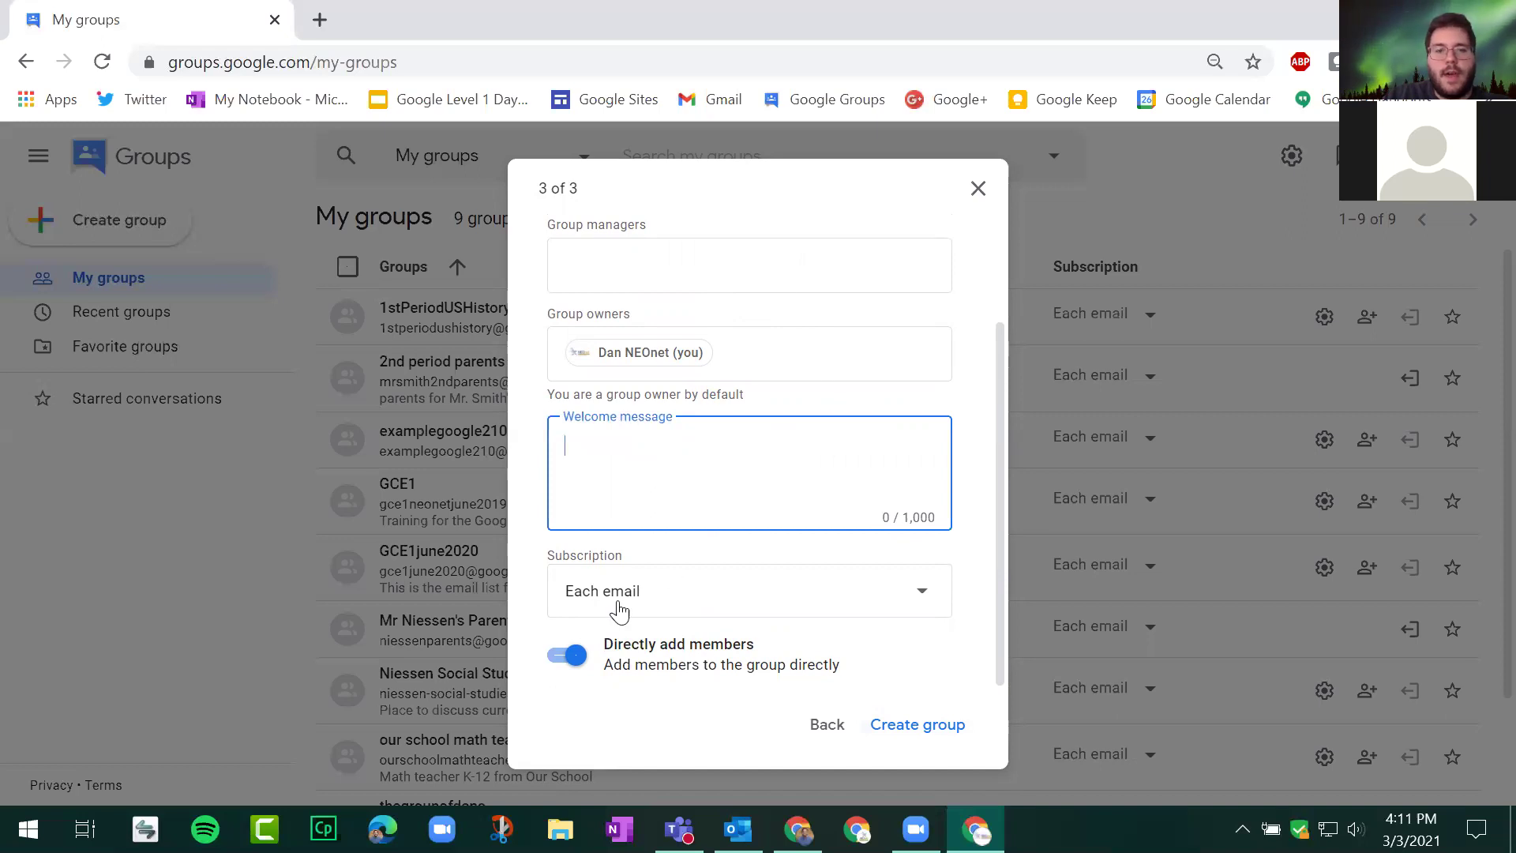
{"action": "left_click", "coordinate": [723, 585]}
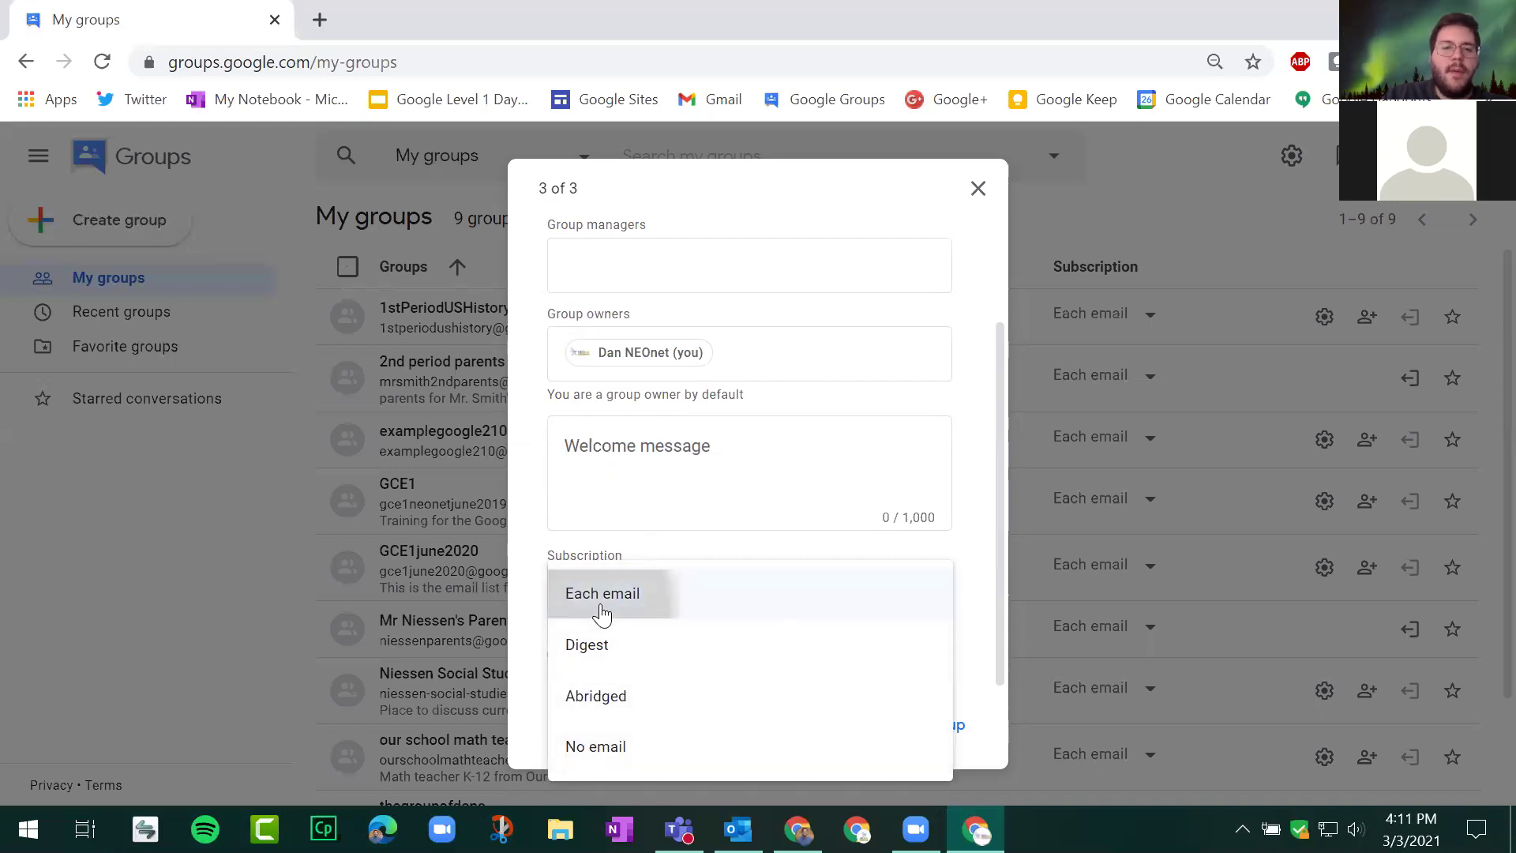
{"action": "left_click", "coordinate": [632, 597]}
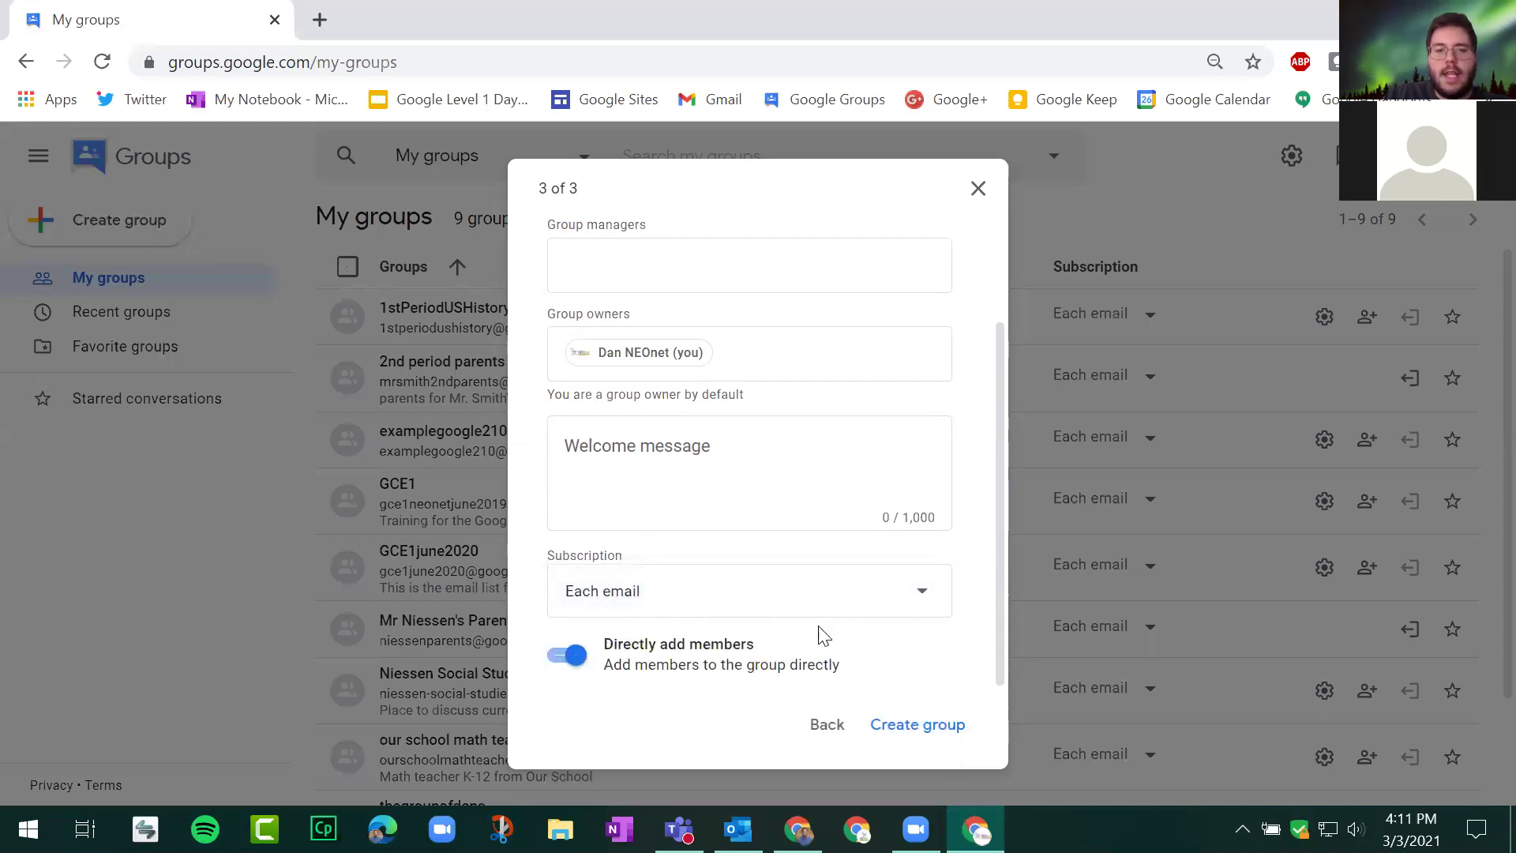
{"action": "left_click_drag", "start_coordinate": [605, 645], "coordinate": [856, 674]}
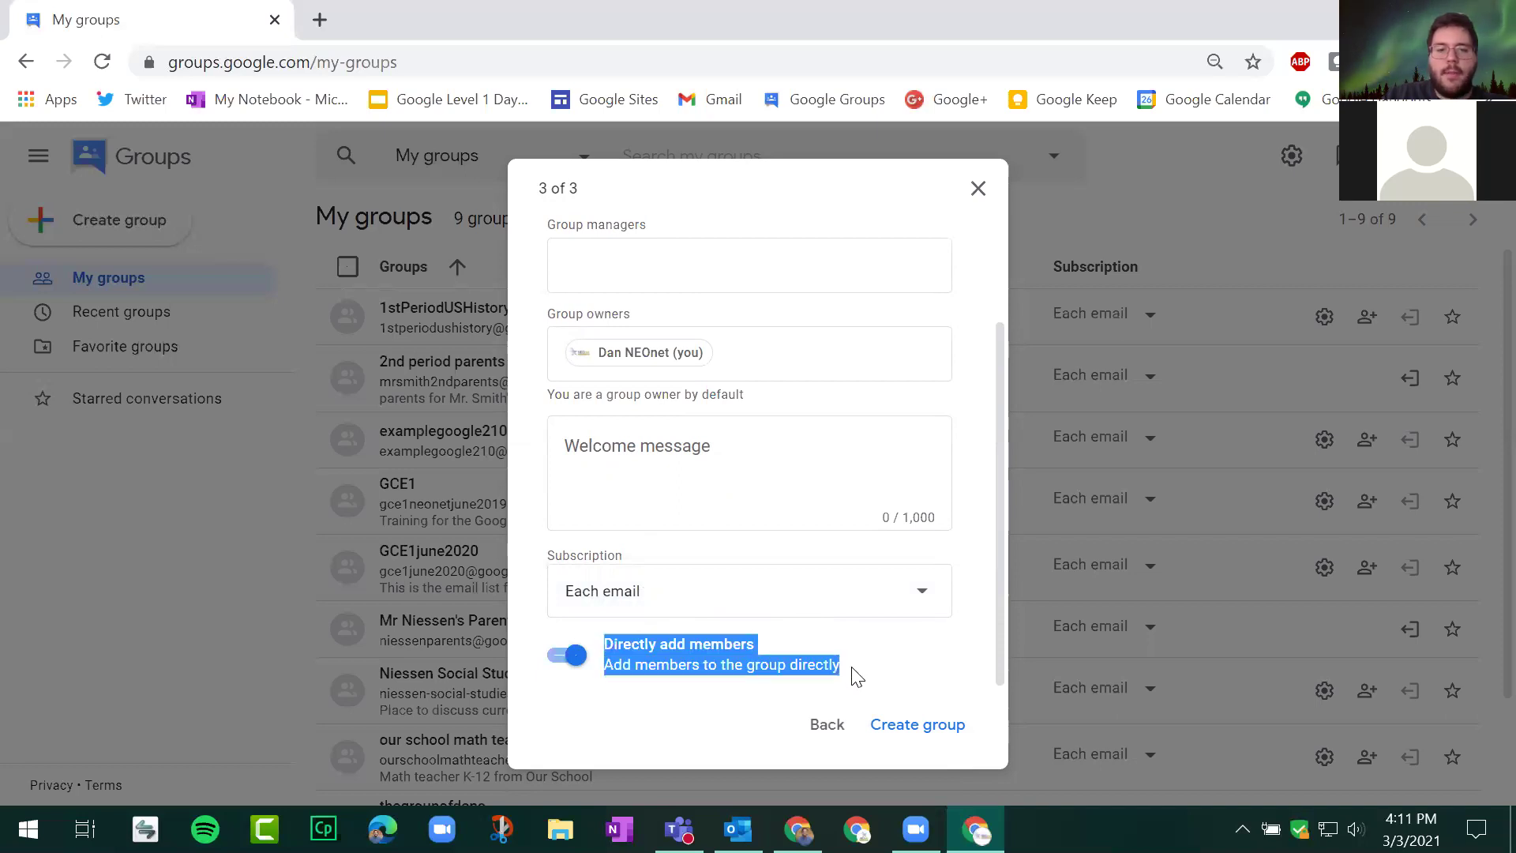
{"action": "left_click", "coordinate": [861, 676]}
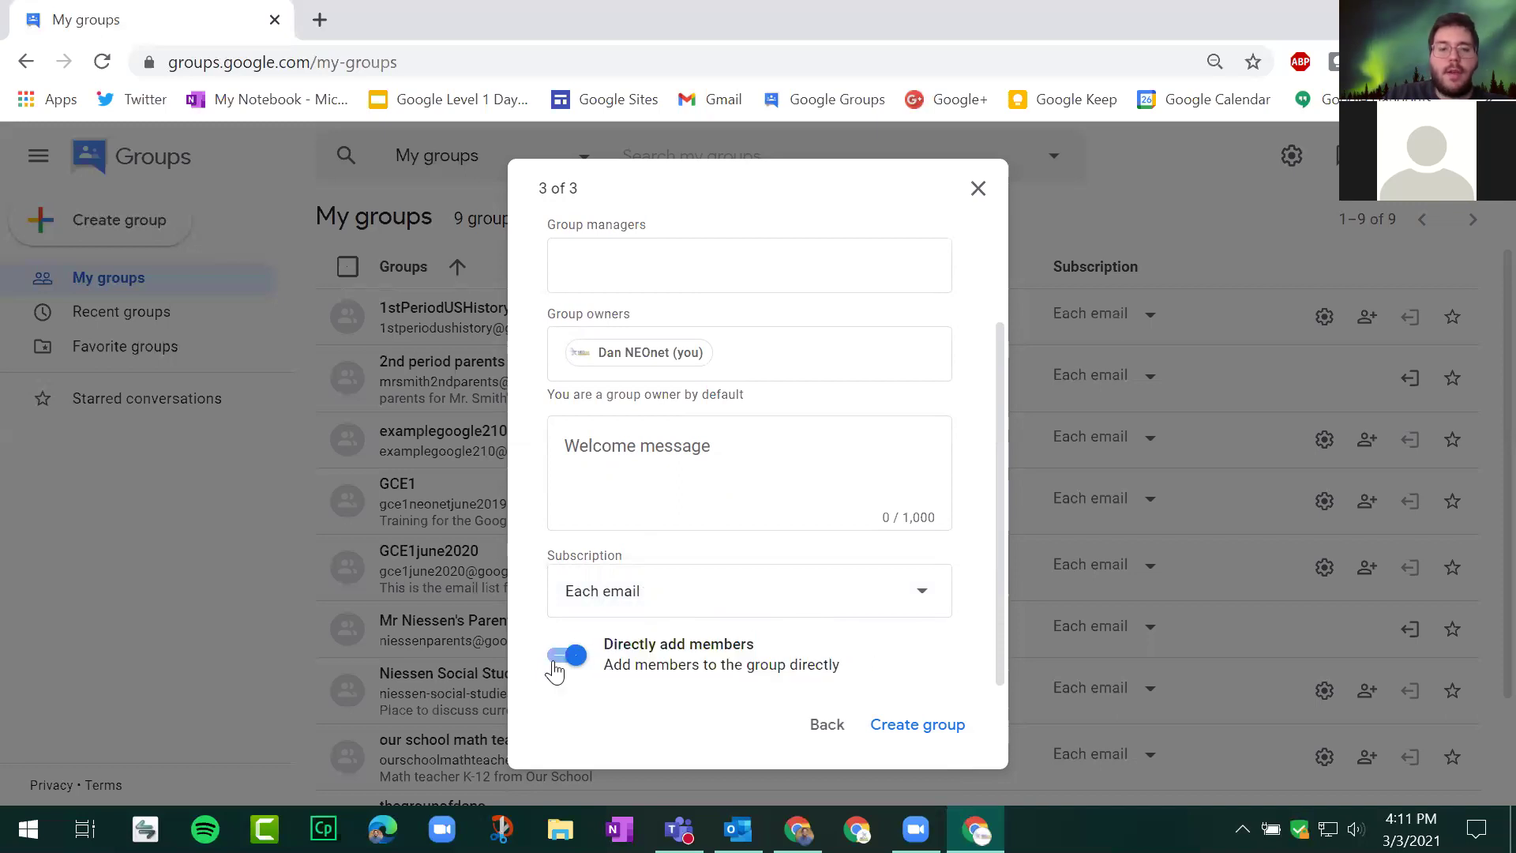
{"action": "left_click", "coordinate": [556, 660]}
{"action": "left_click", "coordinate": [696, 377]}
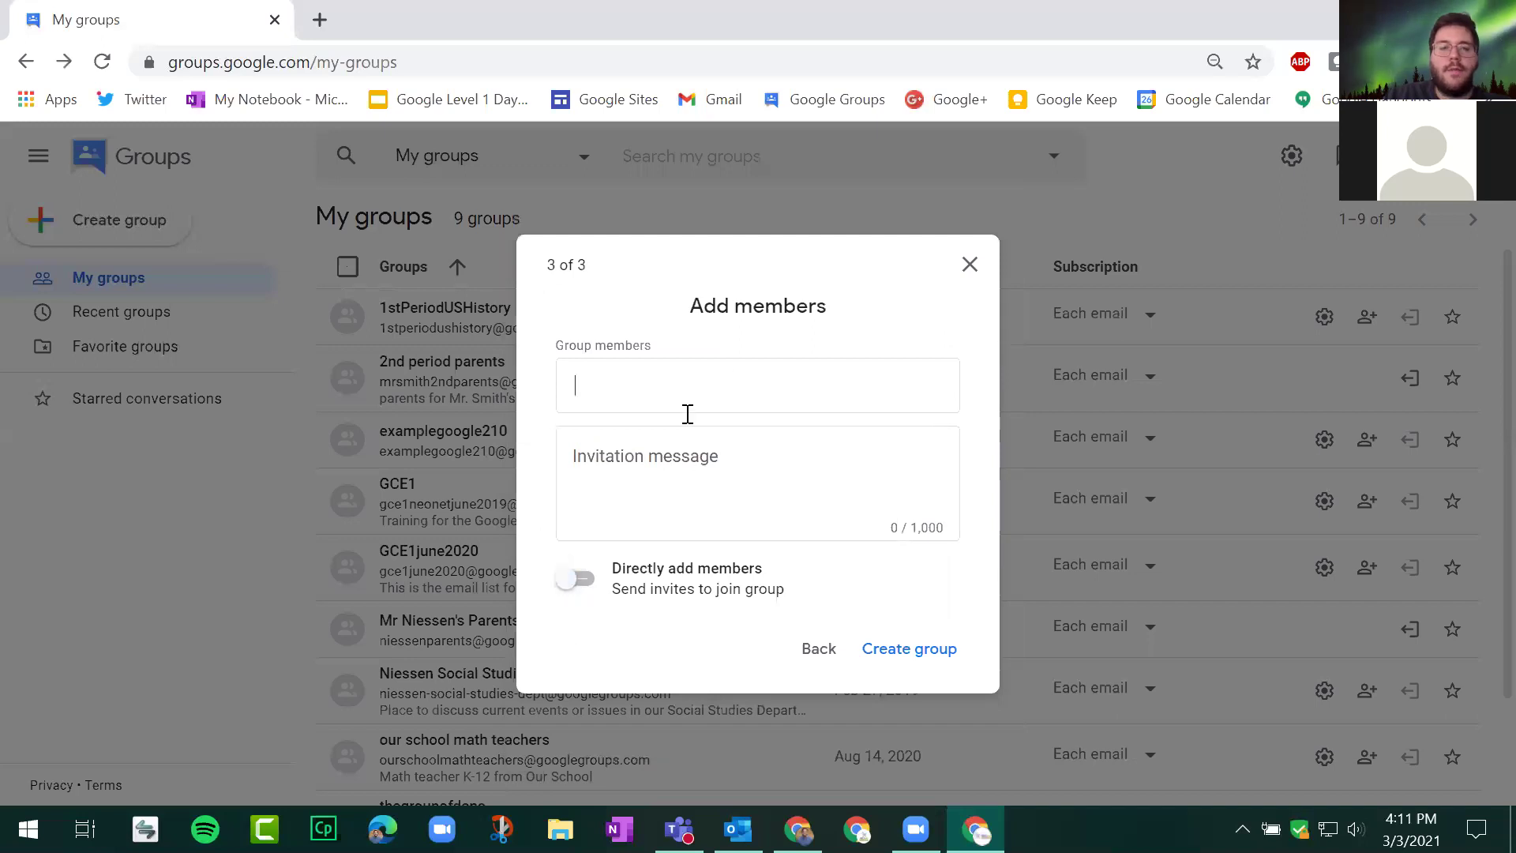
{"action": "left_click", "coordinate": [565, 579]}
{"action": "scroll", "coordinate": [706, 477], "scroll_direction": "down", "scroll_amount": 2}
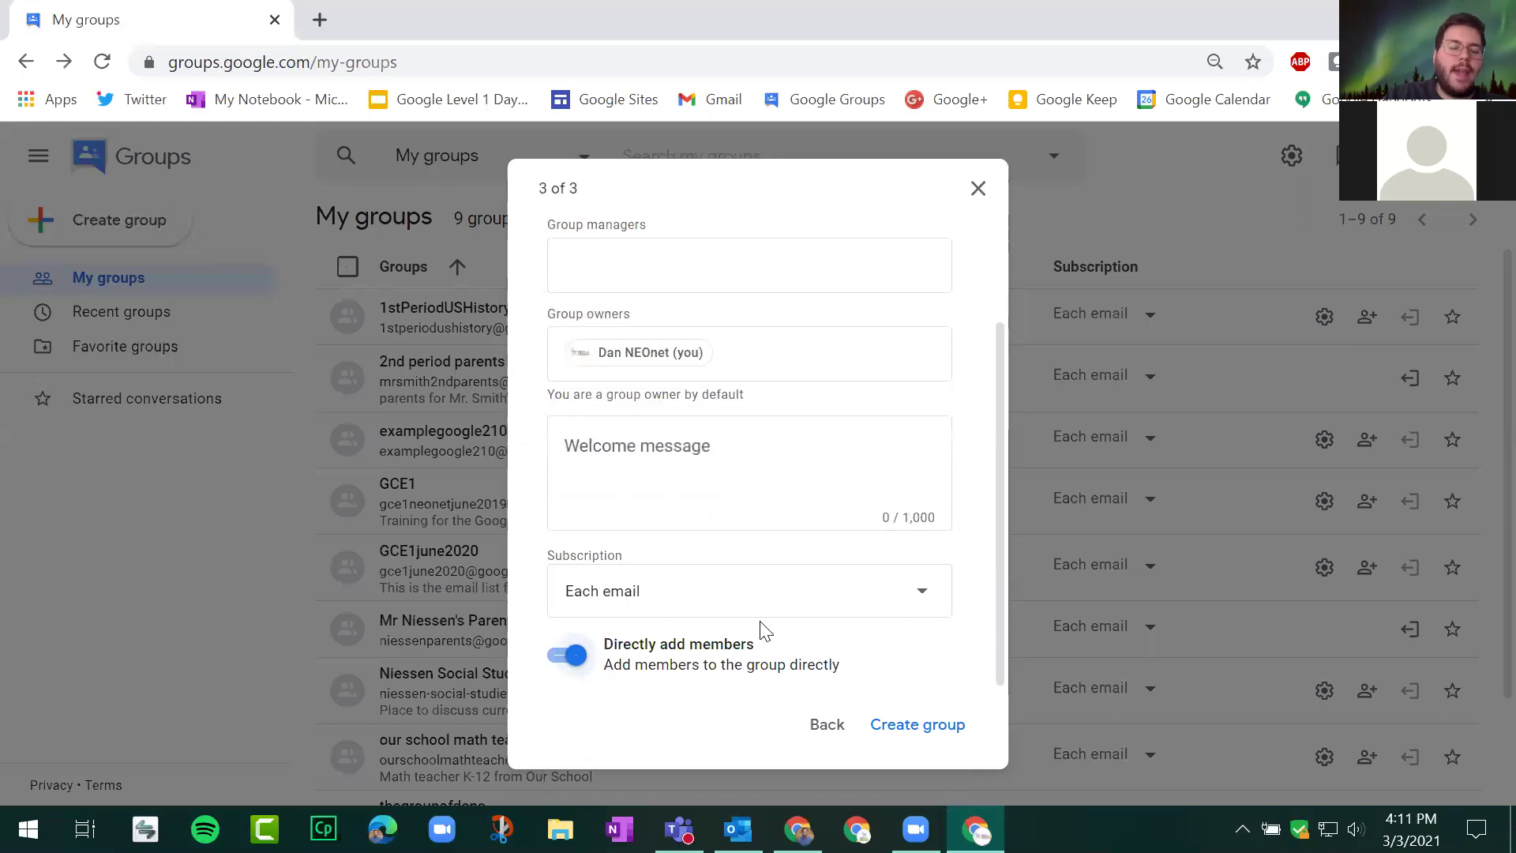
{"action": "left_click_drag", "start_coordinate": [623, 643], "coordinate": [875, 658]}
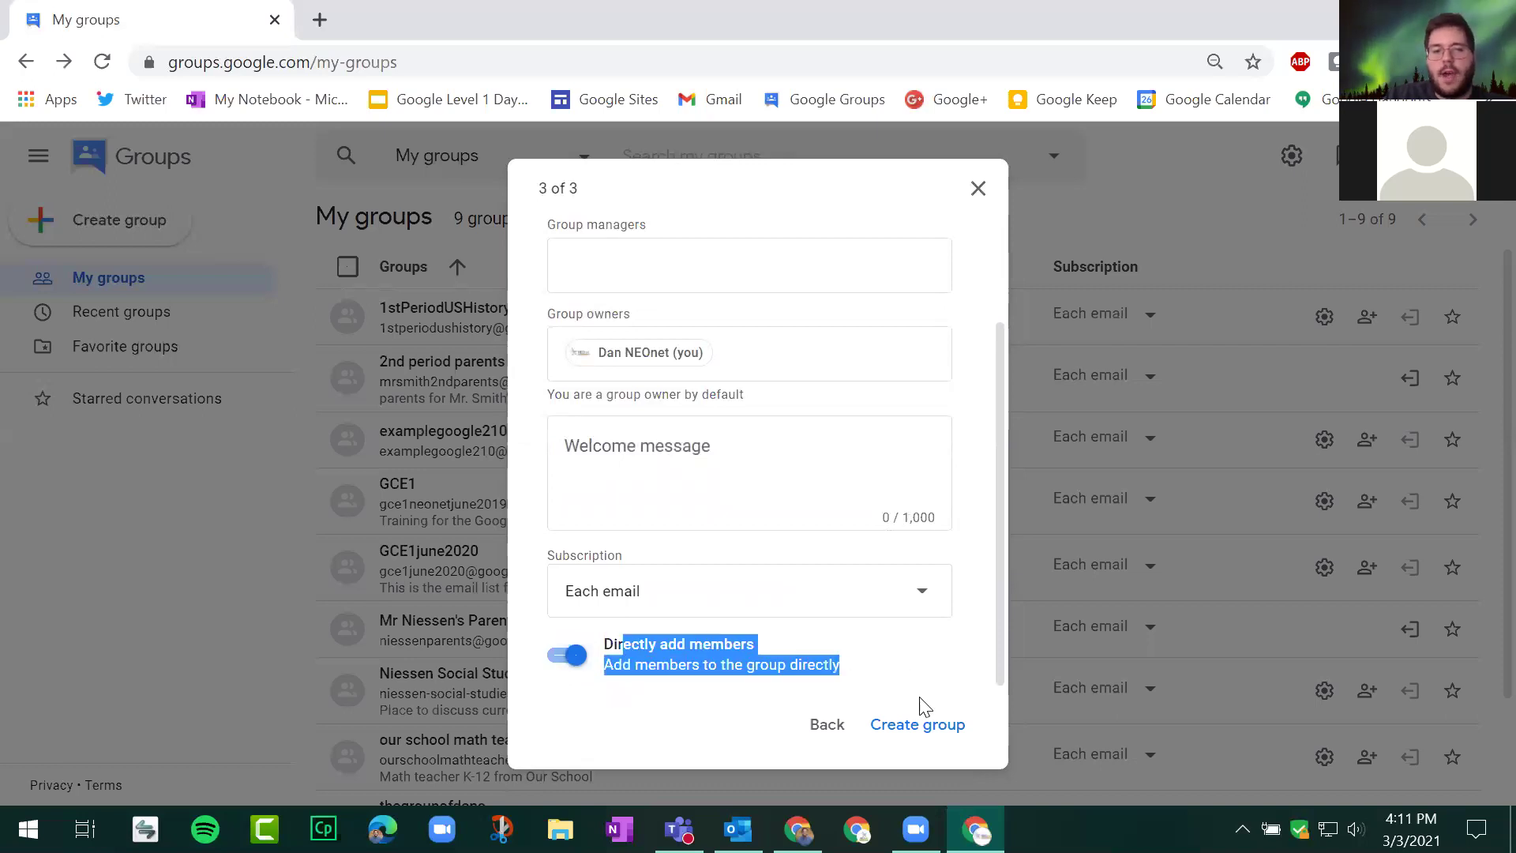
Step: Create the group after passing the reCAPTCHA and go to march3group's page
{"action": "left_click", "coordinate": [940, 725]}
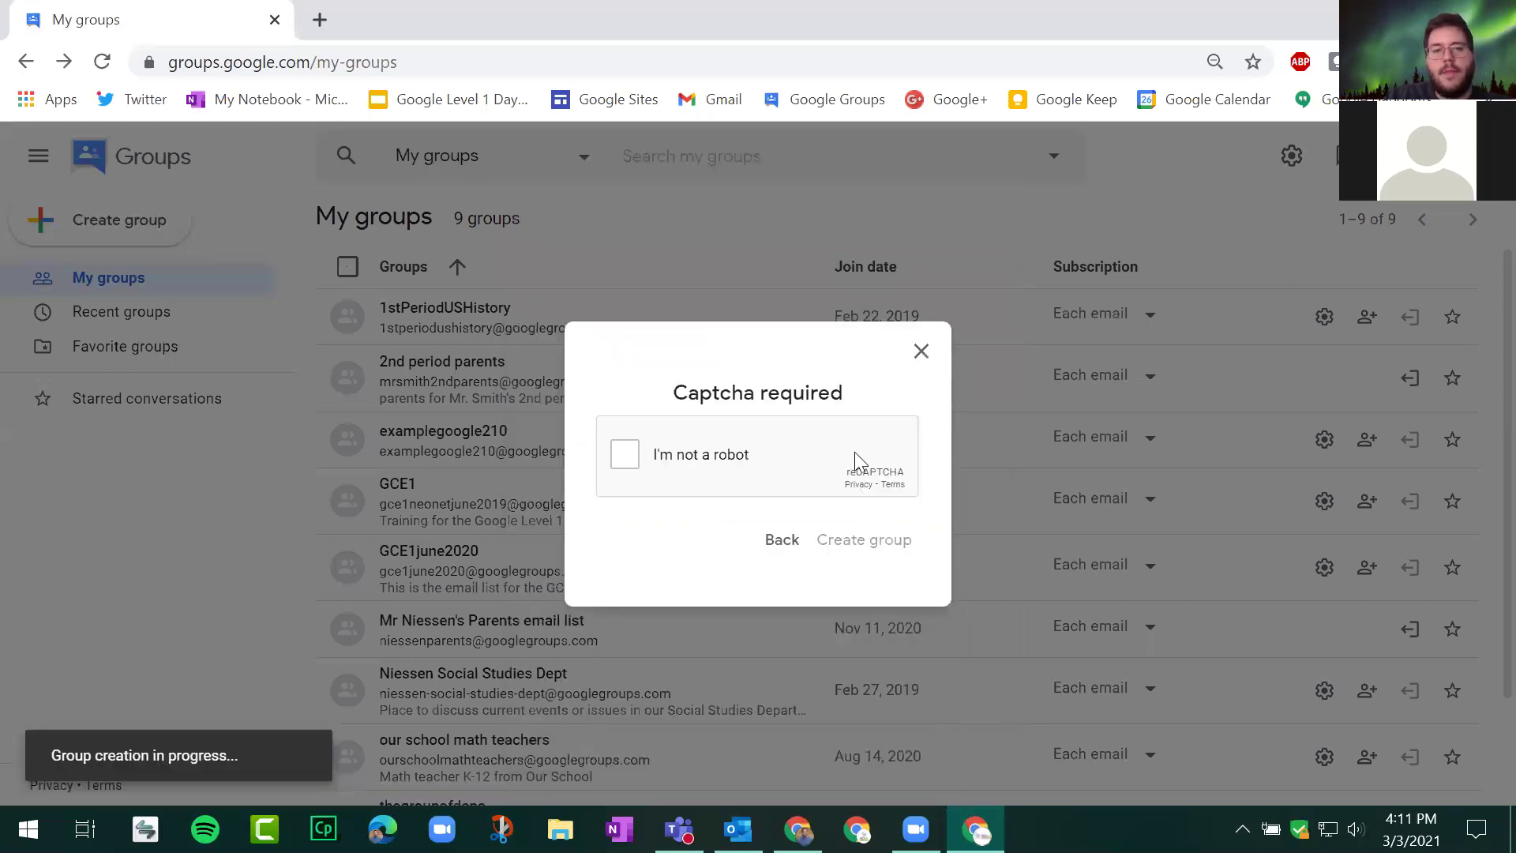
{"action": "left_click", "coordinate": [773, 494]}
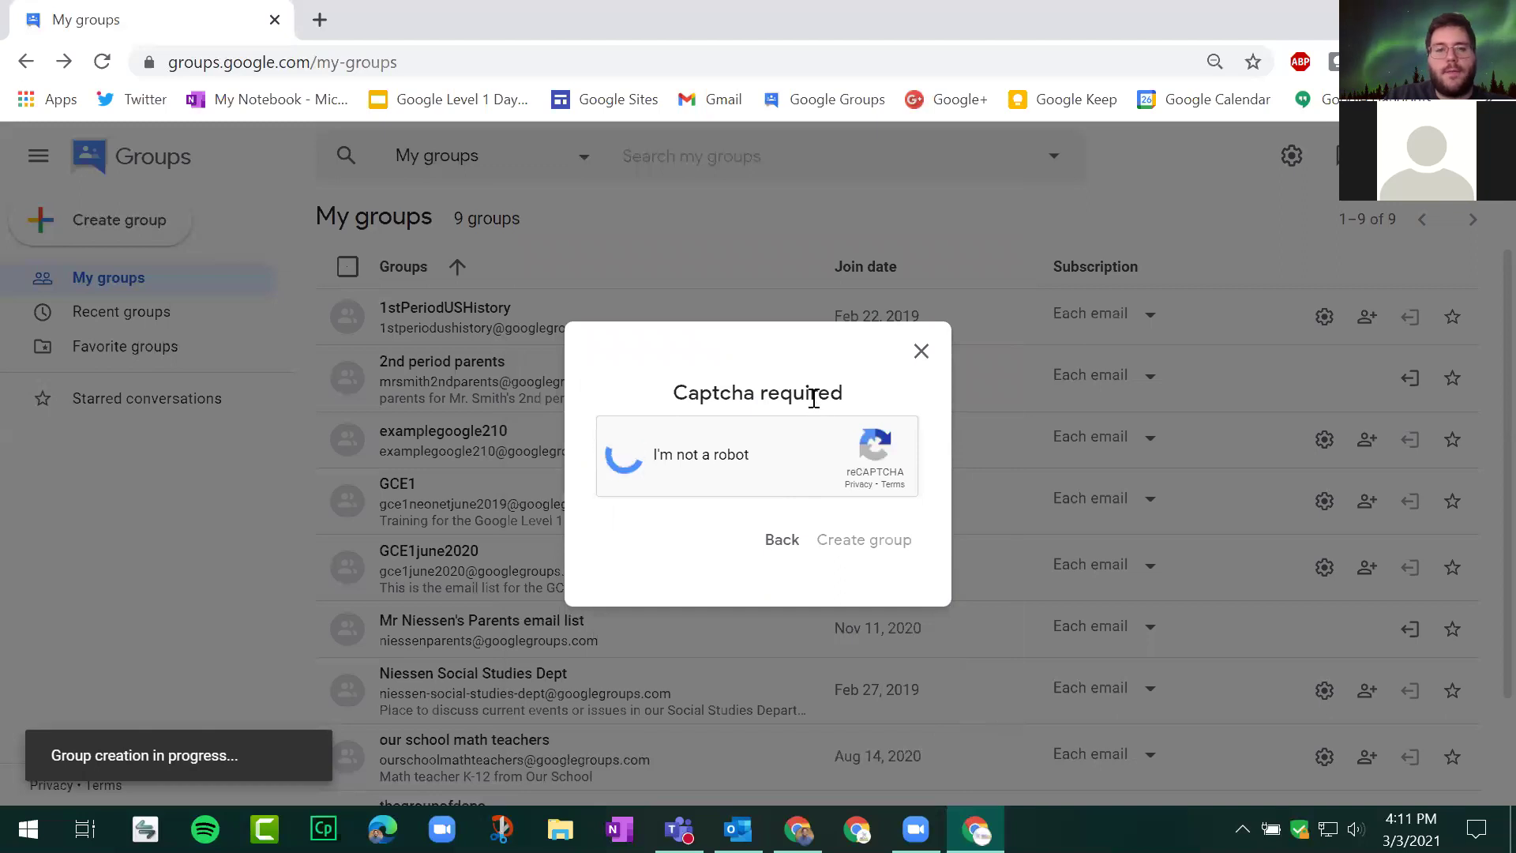
{"action": "left_click", "coordinate": [909, 543]}
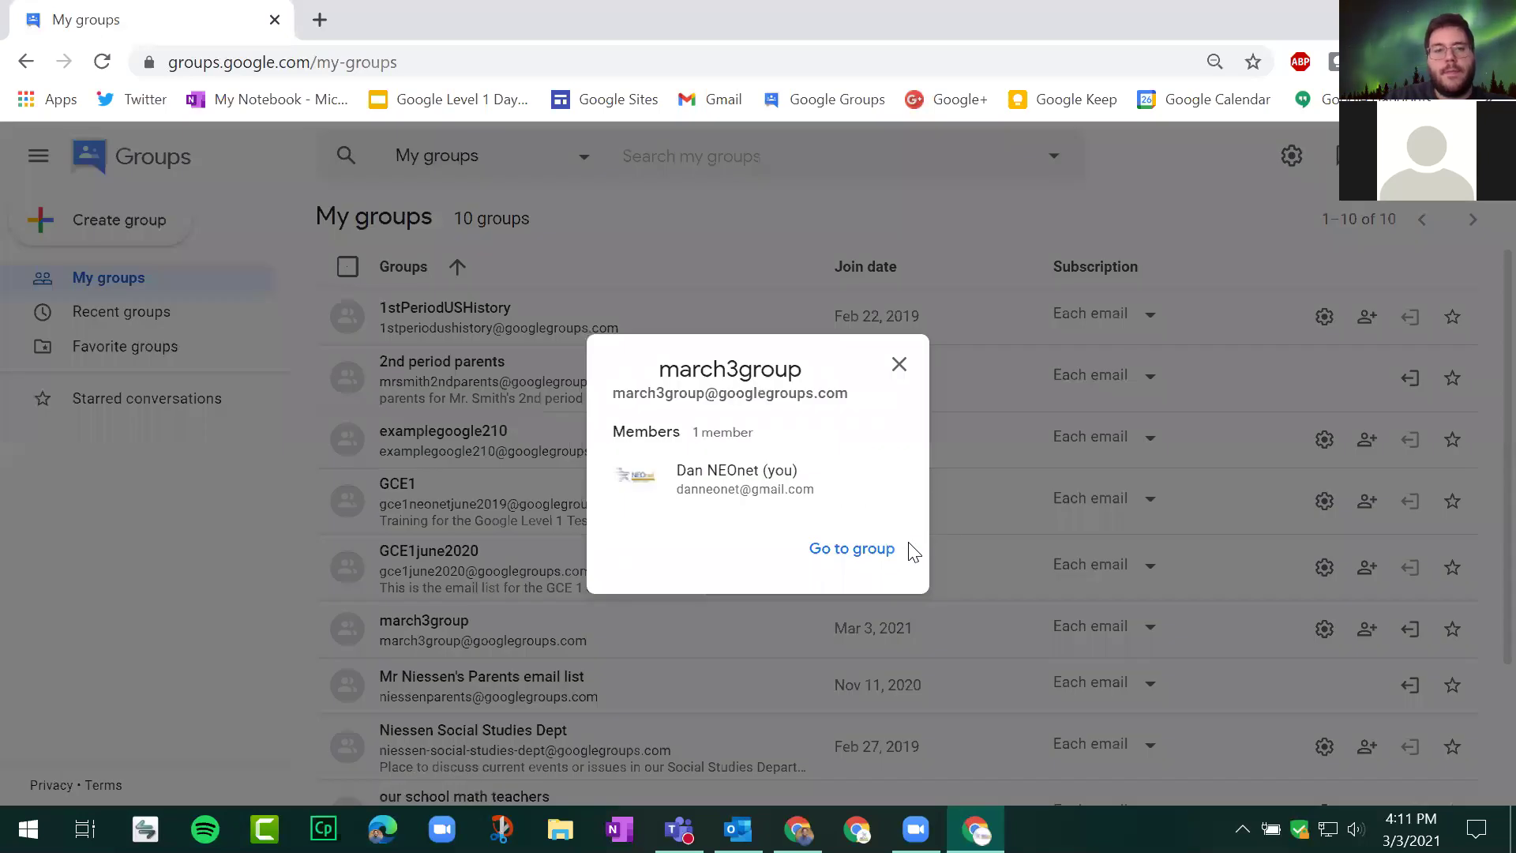
{"action": "left_click", "coordinate": [887, 544]}
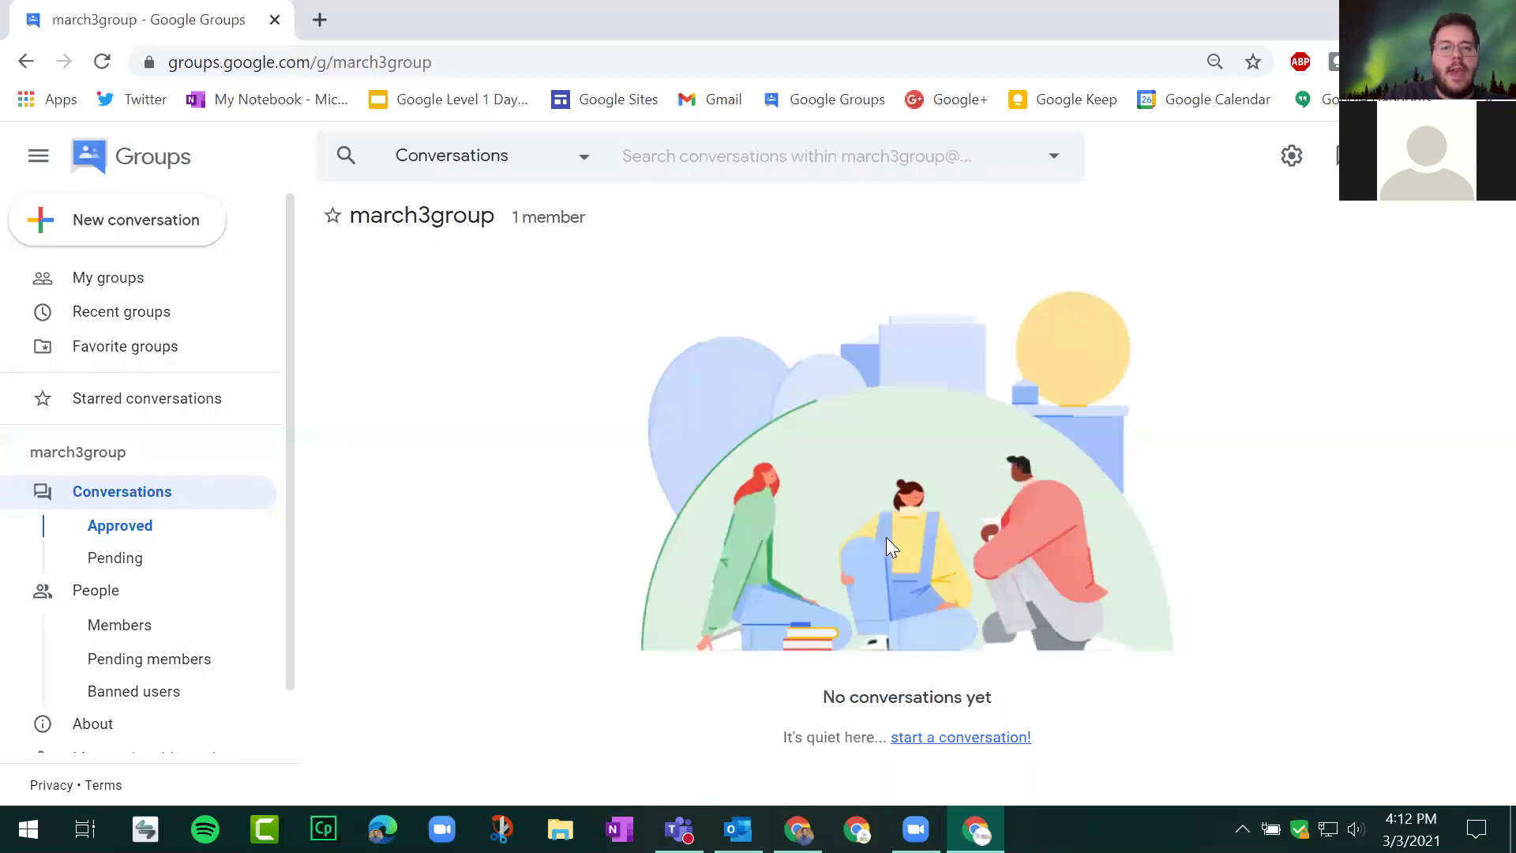
{"action": "scroll", "coordinate": [87, 588], "scroll_direction": "down", "scroll_amount": 2}
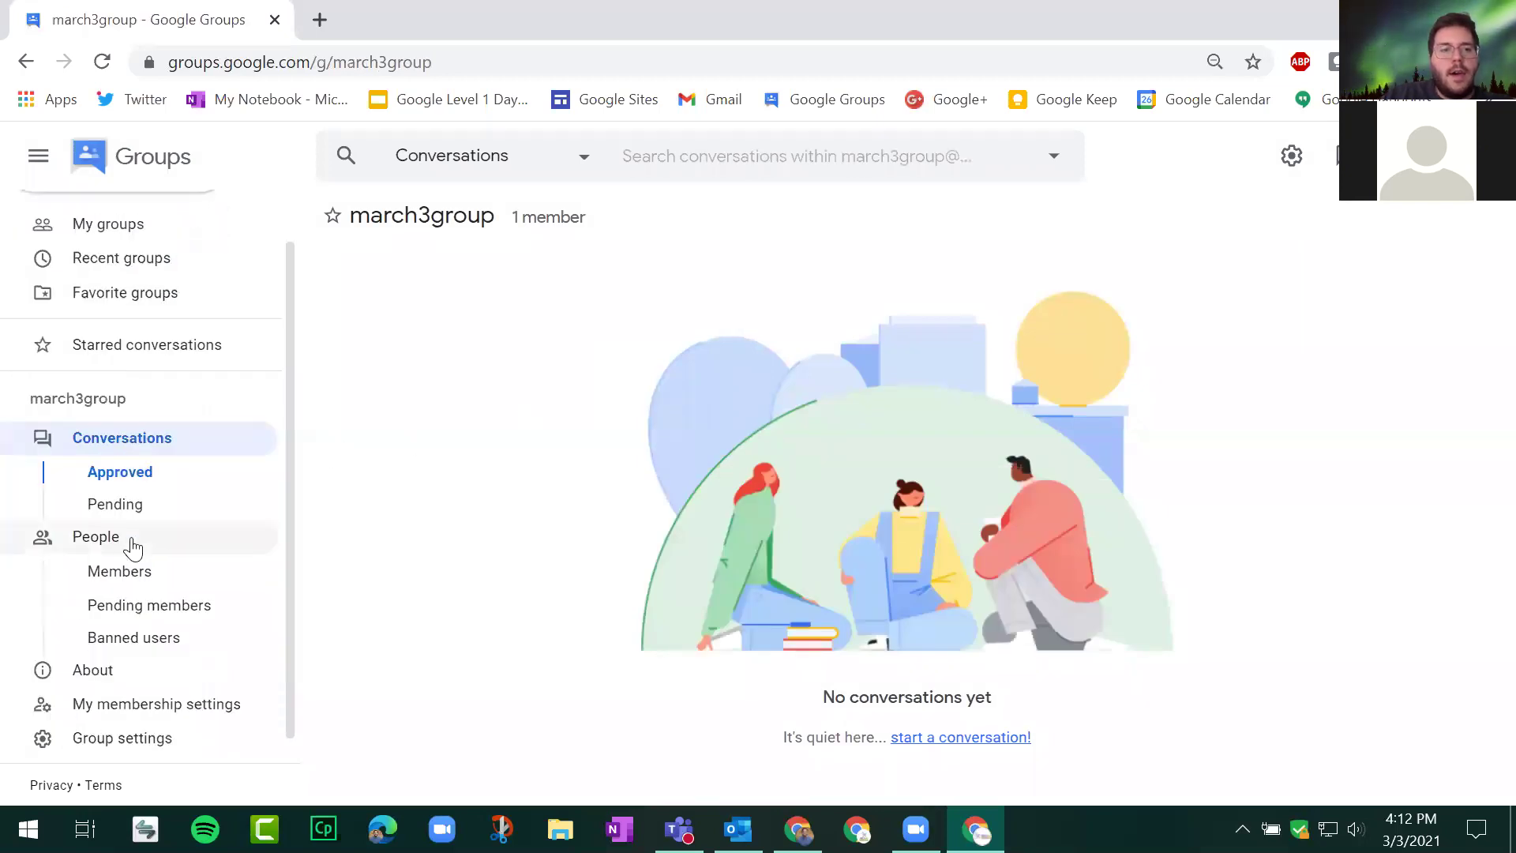
Step: Check march3group's About page, select its e-mail address, then open People
{"action": "left_click", "coordinate": [83, 657]}
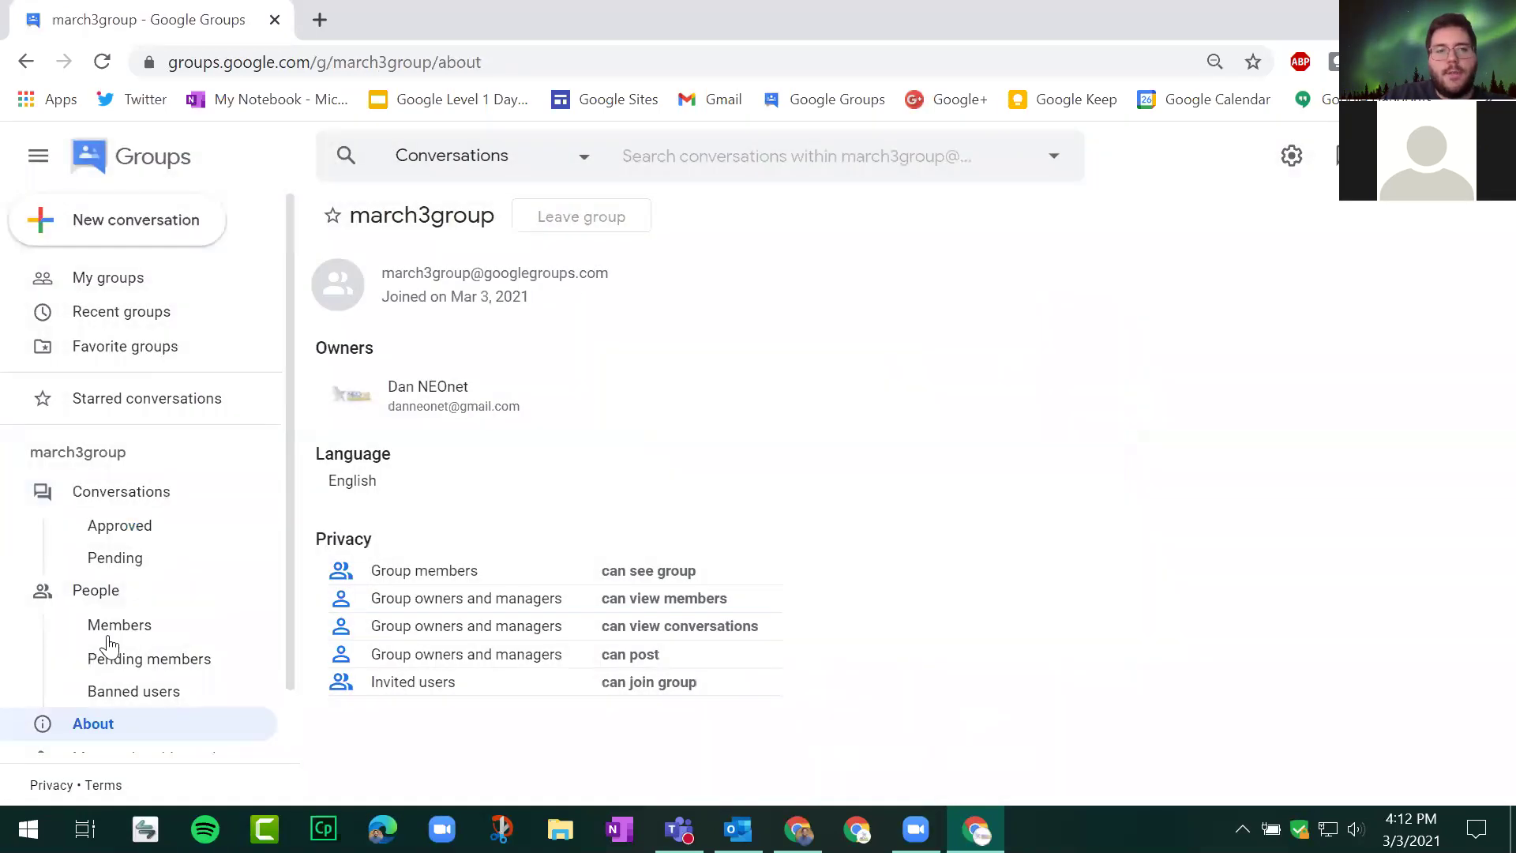
{"action": "mouse_move", "coordinate": [395, 274]}
{"action": "left_mouse_down"}
{"action": "mouse_move", "coordinate": [636, 281]}
{"action": "mouse_move", "coordinate": [407, 283]}
{"action": "mouse_move", "coordinate": [378, 269]}
{"action": "left_mouse_up"}
{"action": "left_click", "coordinate": [629, 281]}
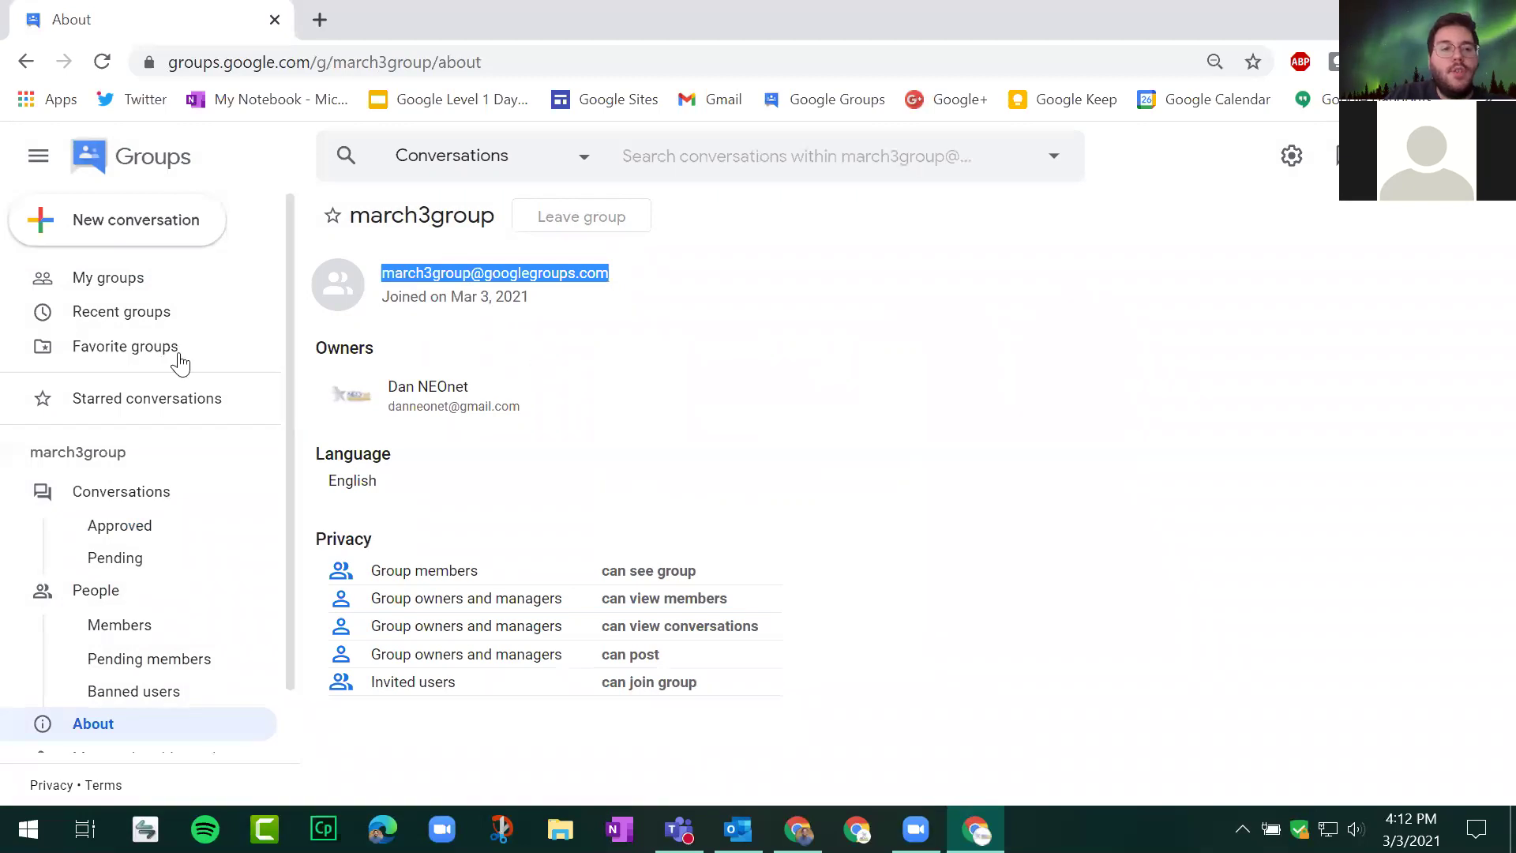
{"action": "left_click", "coordinate": [94, 592]}
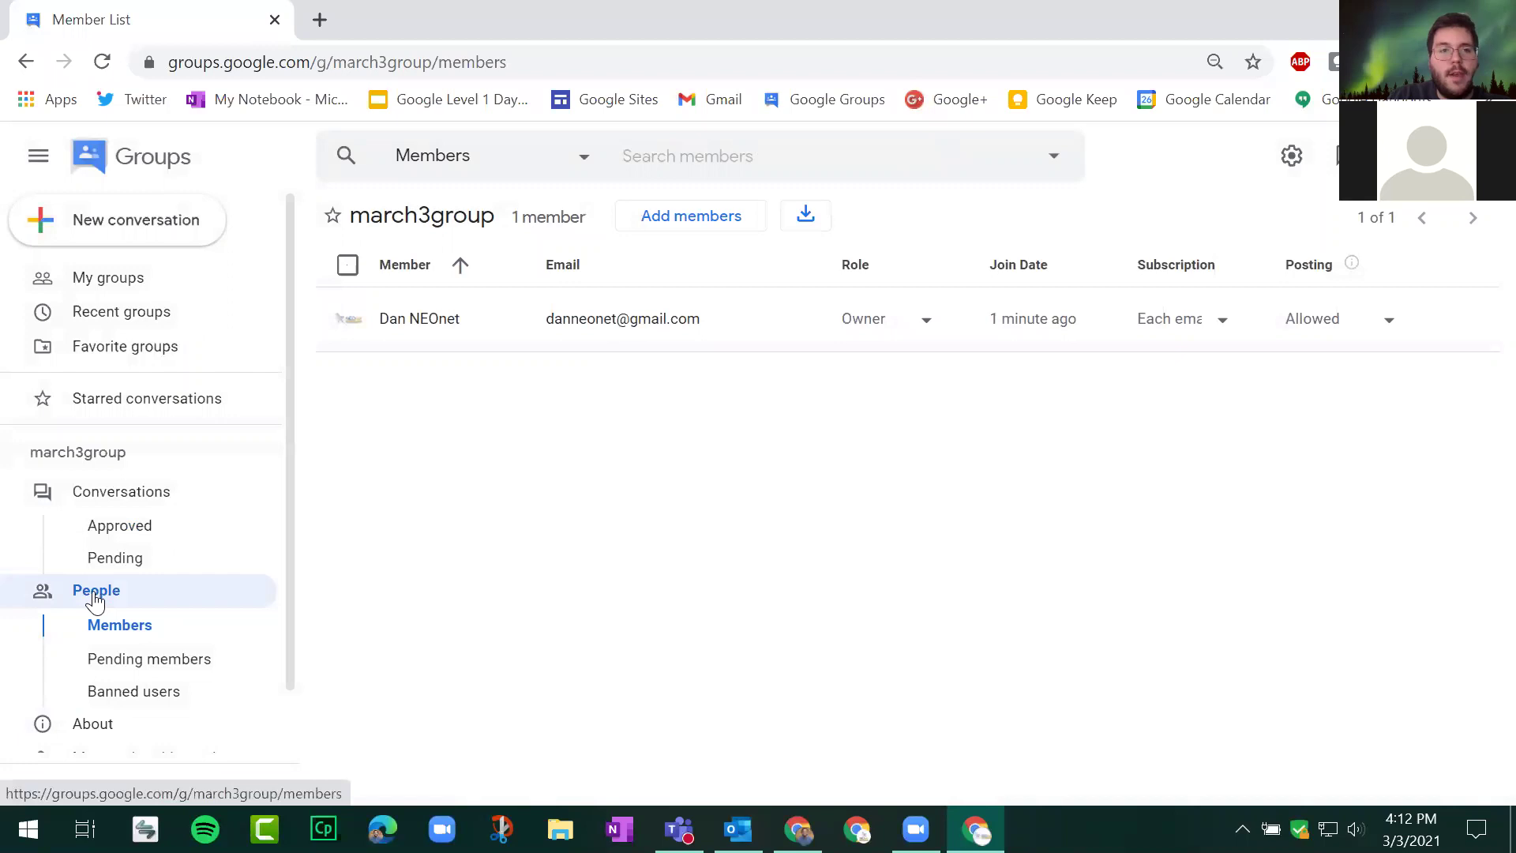
Step: Show the Members list, then open and close the Add members form unchanged
{"action": "left_click", "coordinate": [122, 626]}
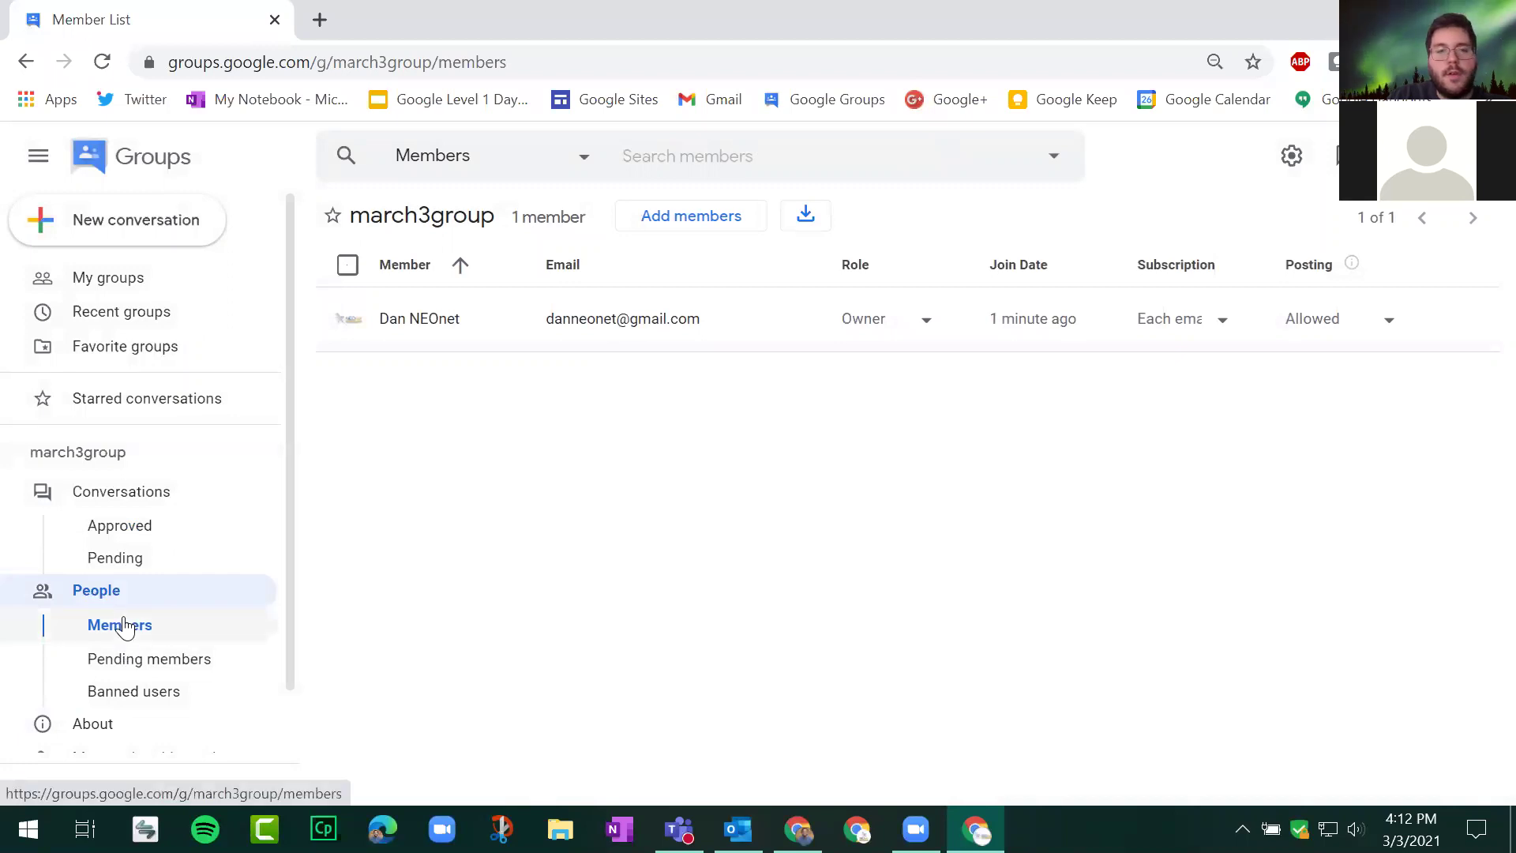
{"action": "left_click", "coordinate": [695, 225]}
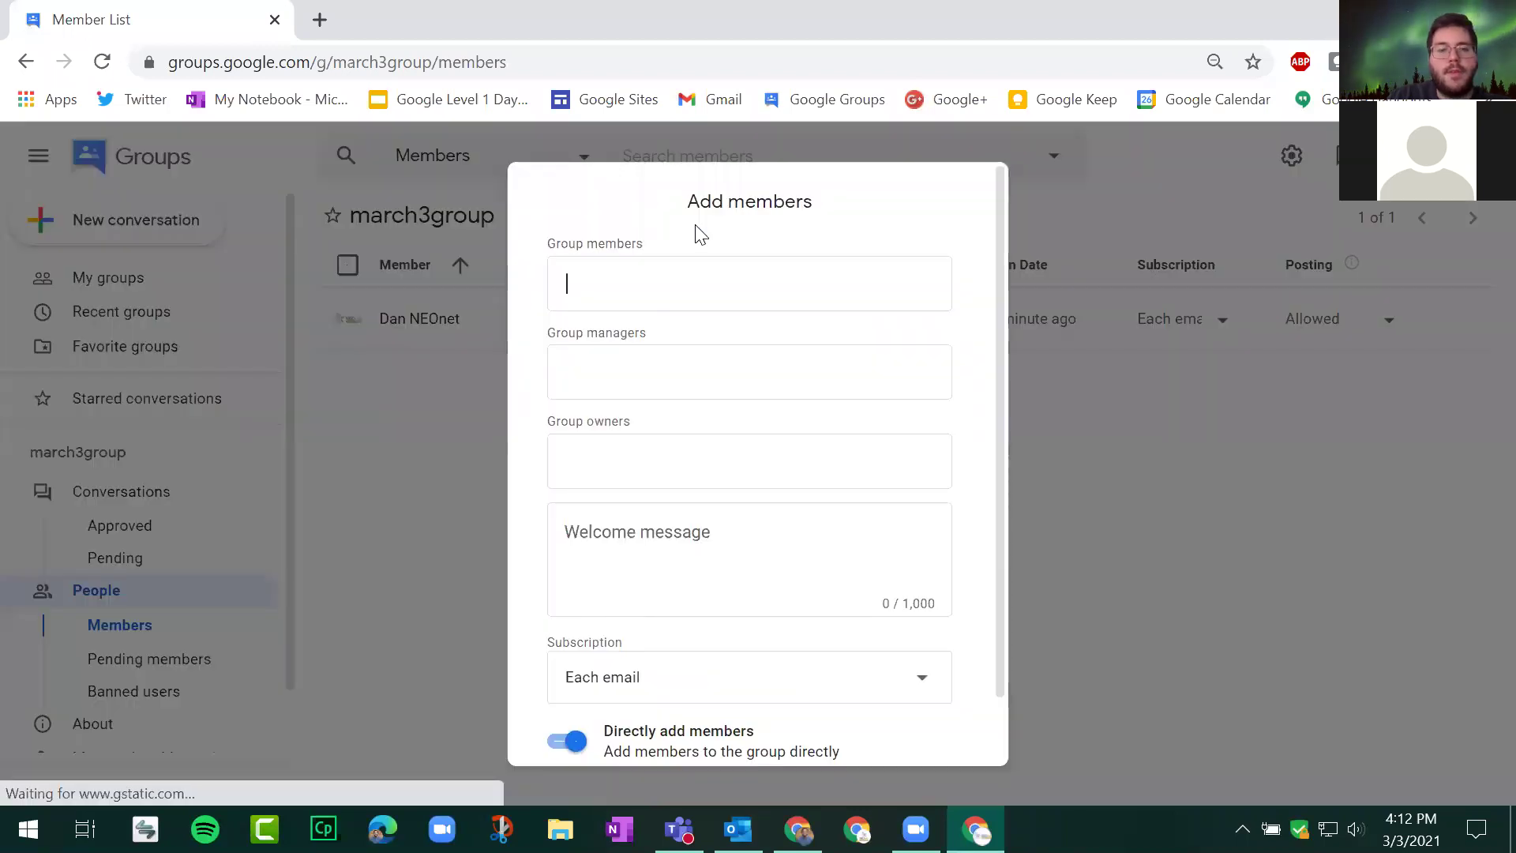
{"action": "scroll", "coordinate": [758, 471], "scroll_direction": "down", "scroll_amount": 1}
{"action": "scroll", "coordinate": [790, 443], "scroll_direction": "up", "scroll_amount": 1}
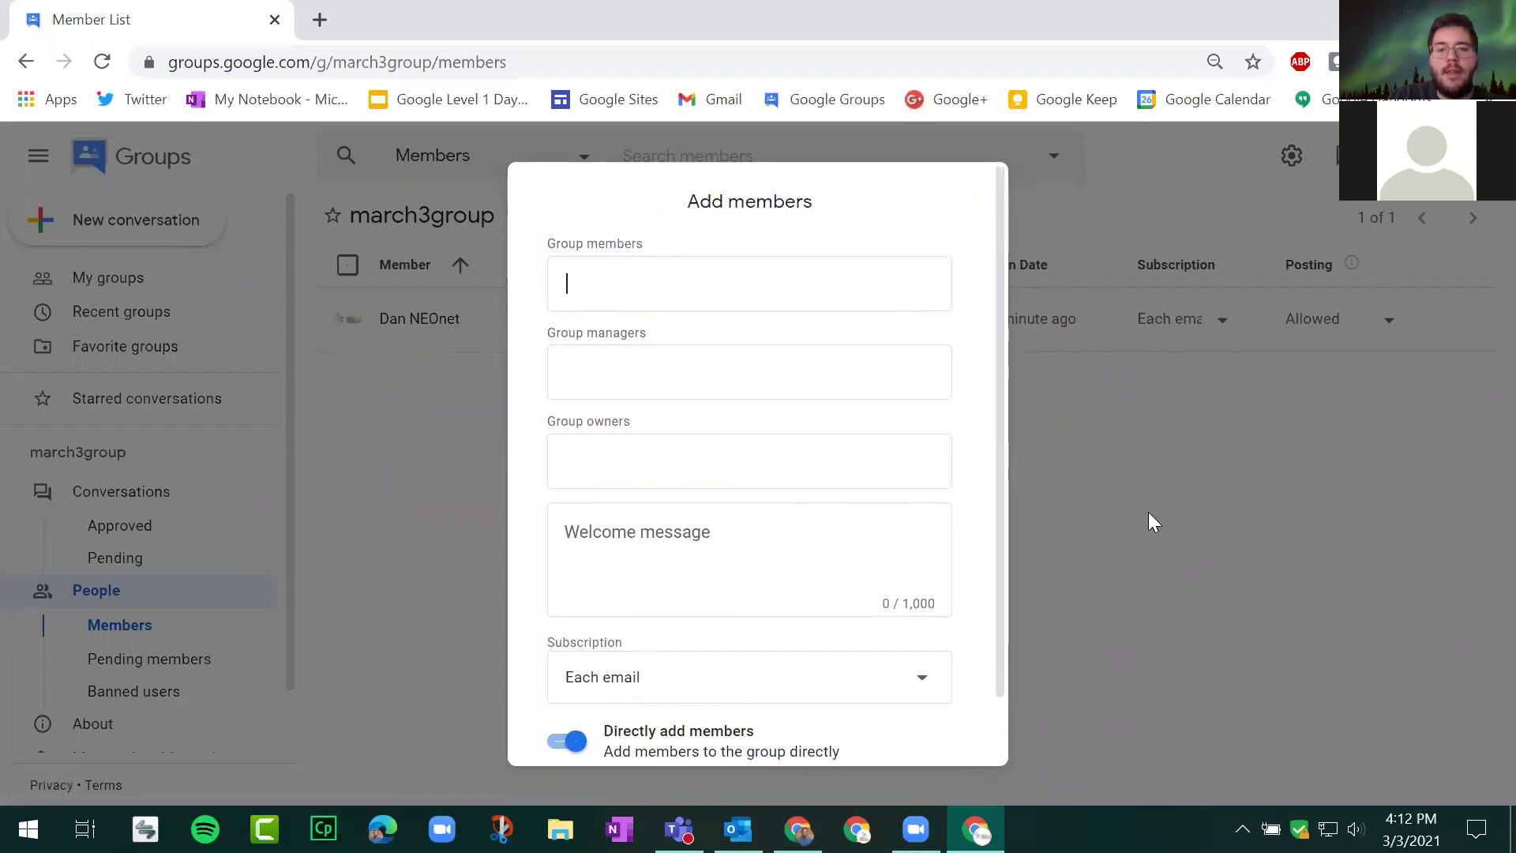
{"action": "left_click", "coordinate": [1149, 515]}
Step: Export the member list as march3group.csv and reopen Add members at the Group members field
{"action": "left_click", "coordinate": [804, 224]}
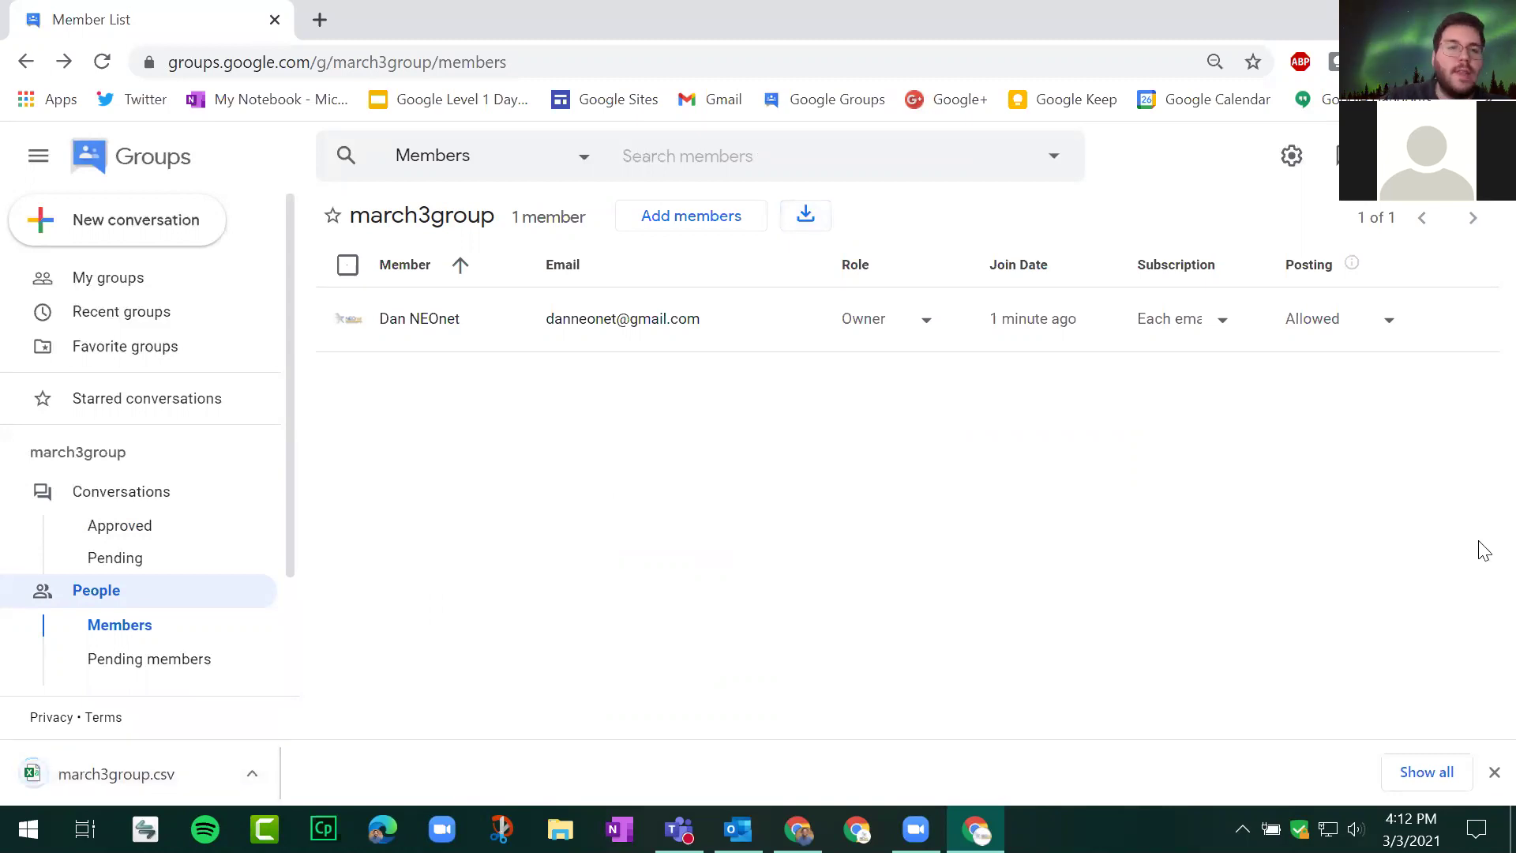
{"action": "left_click", "coordinate": [1494, 773]}
{"action": "left_click", "coordinate": [677, 218]}
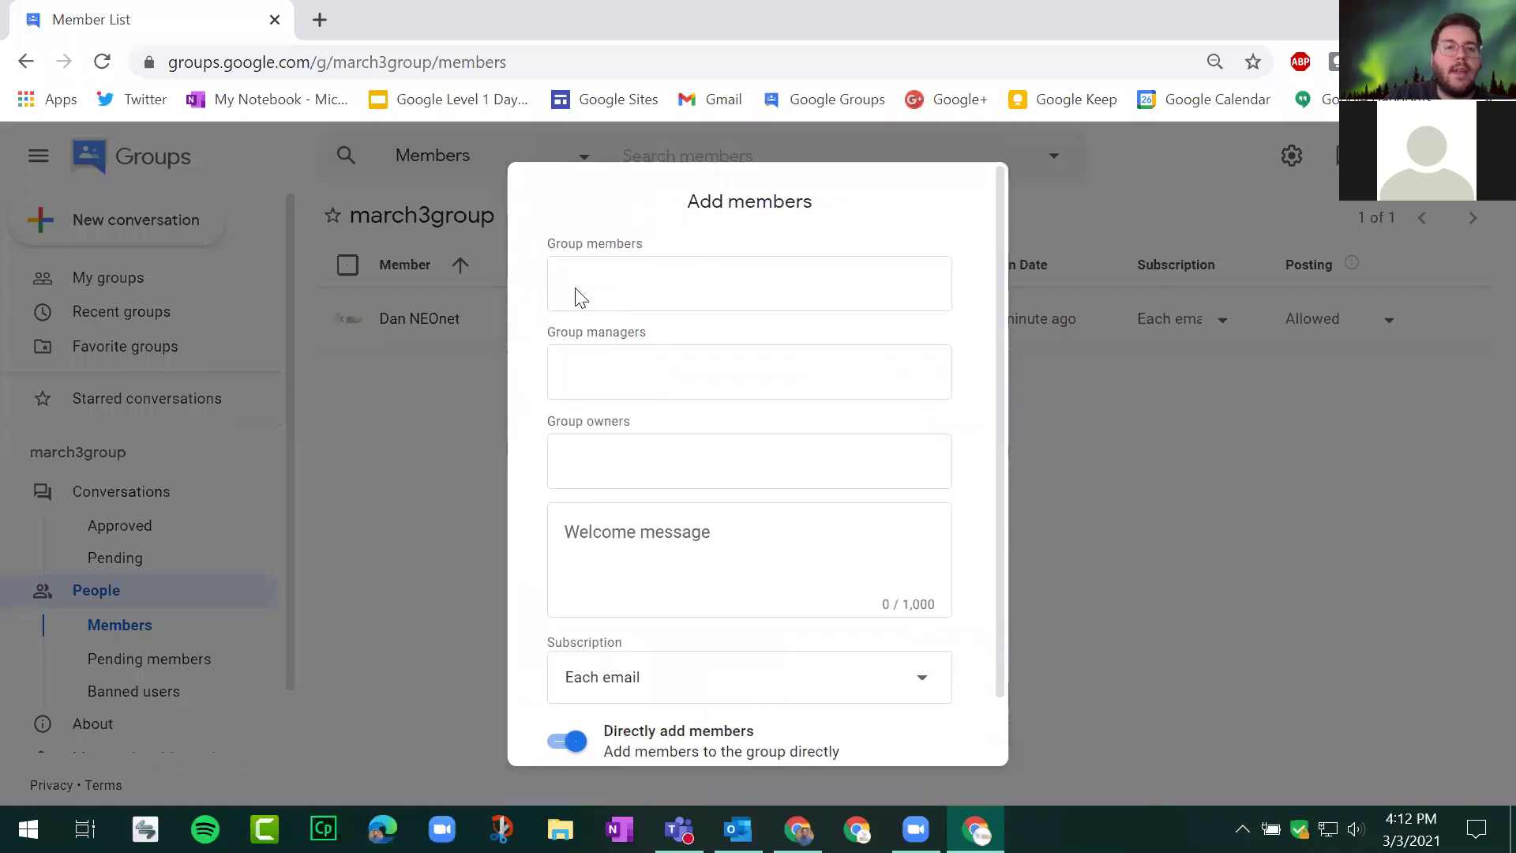
{"action": "left_click", "coordinate": [603, 271]}
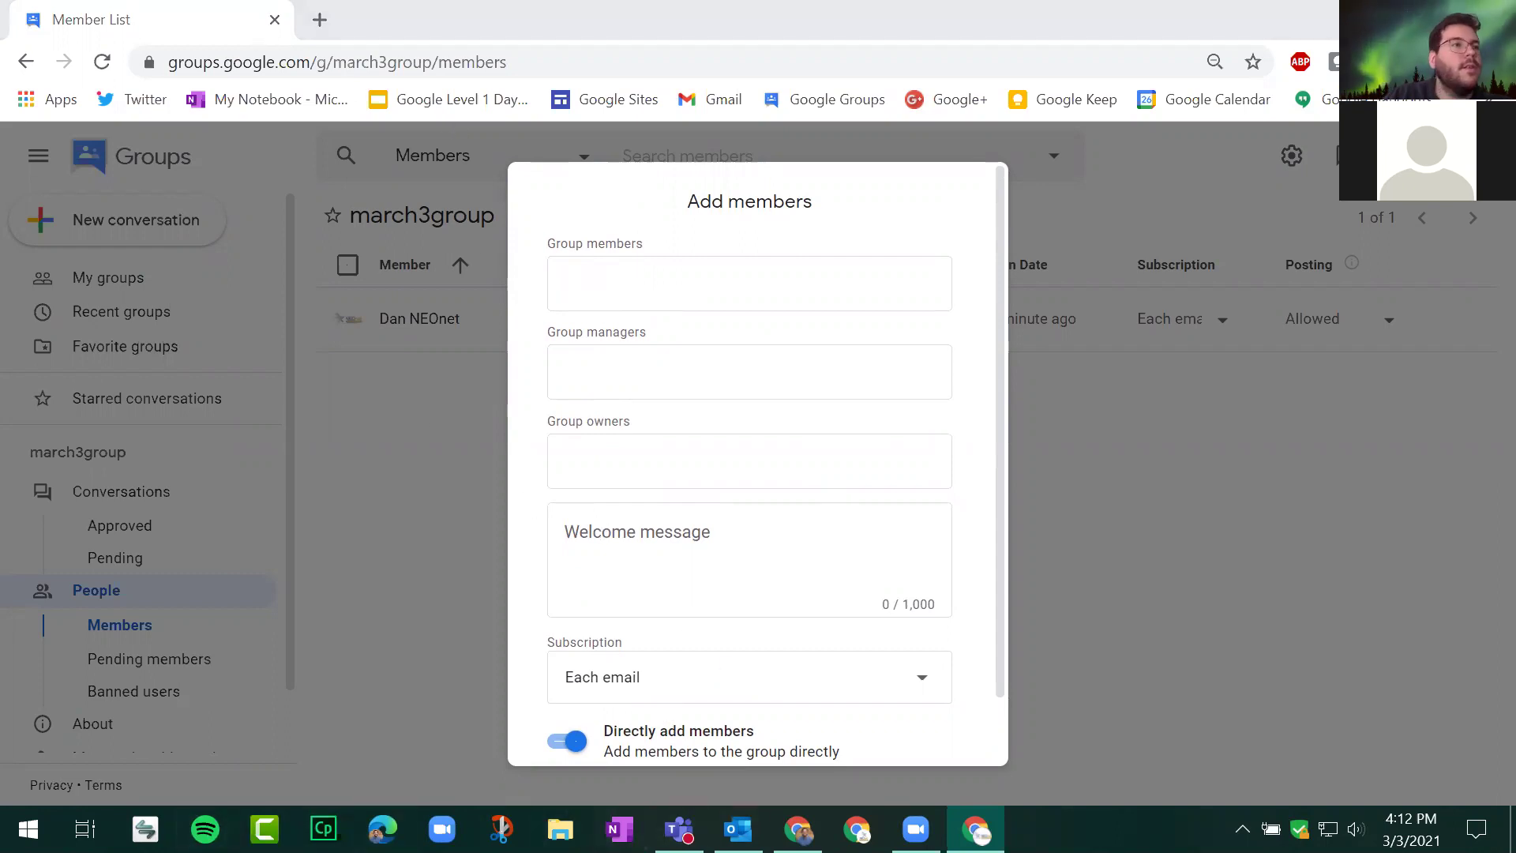
{"action": "key", "text": "alt+Tab"}
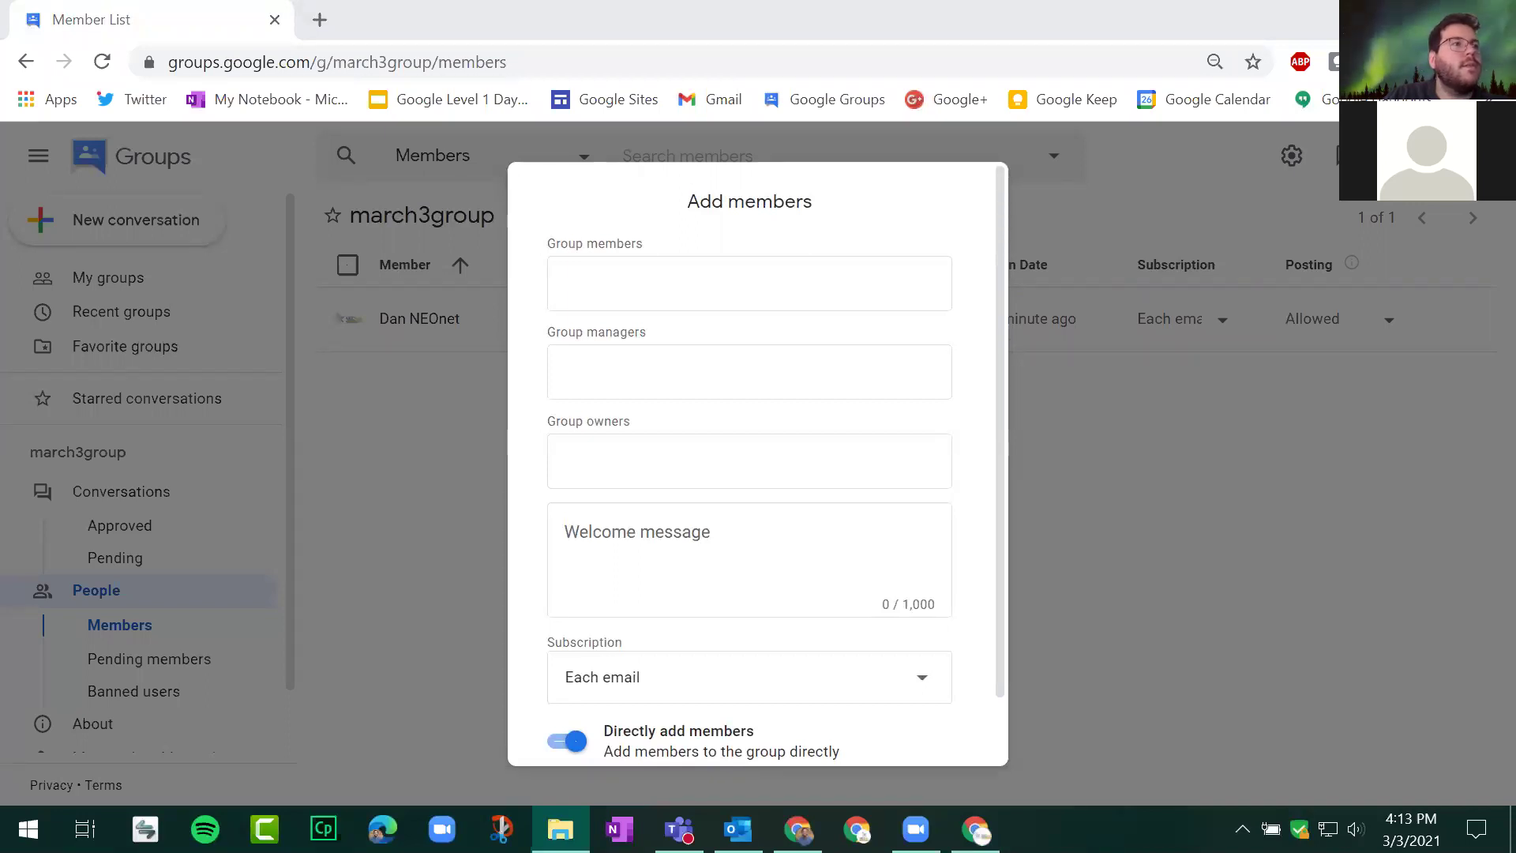
Step: Open march3group.csv in Excel from Downloads, sorted by date
{"action": "key", "text": "super+e"}
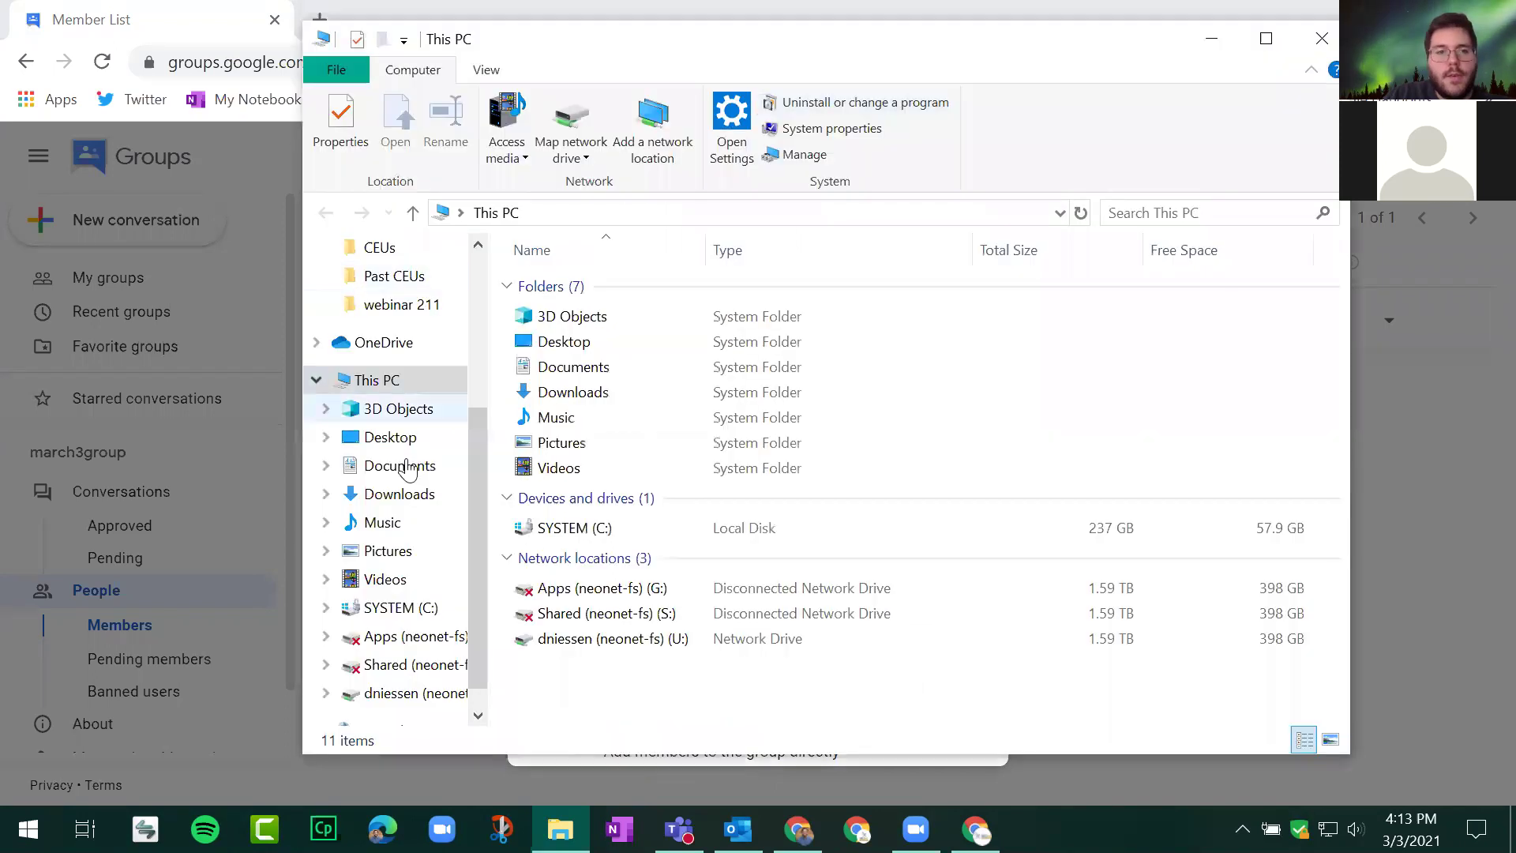
{"action": "left_click", "coordinate": [399, 493]}
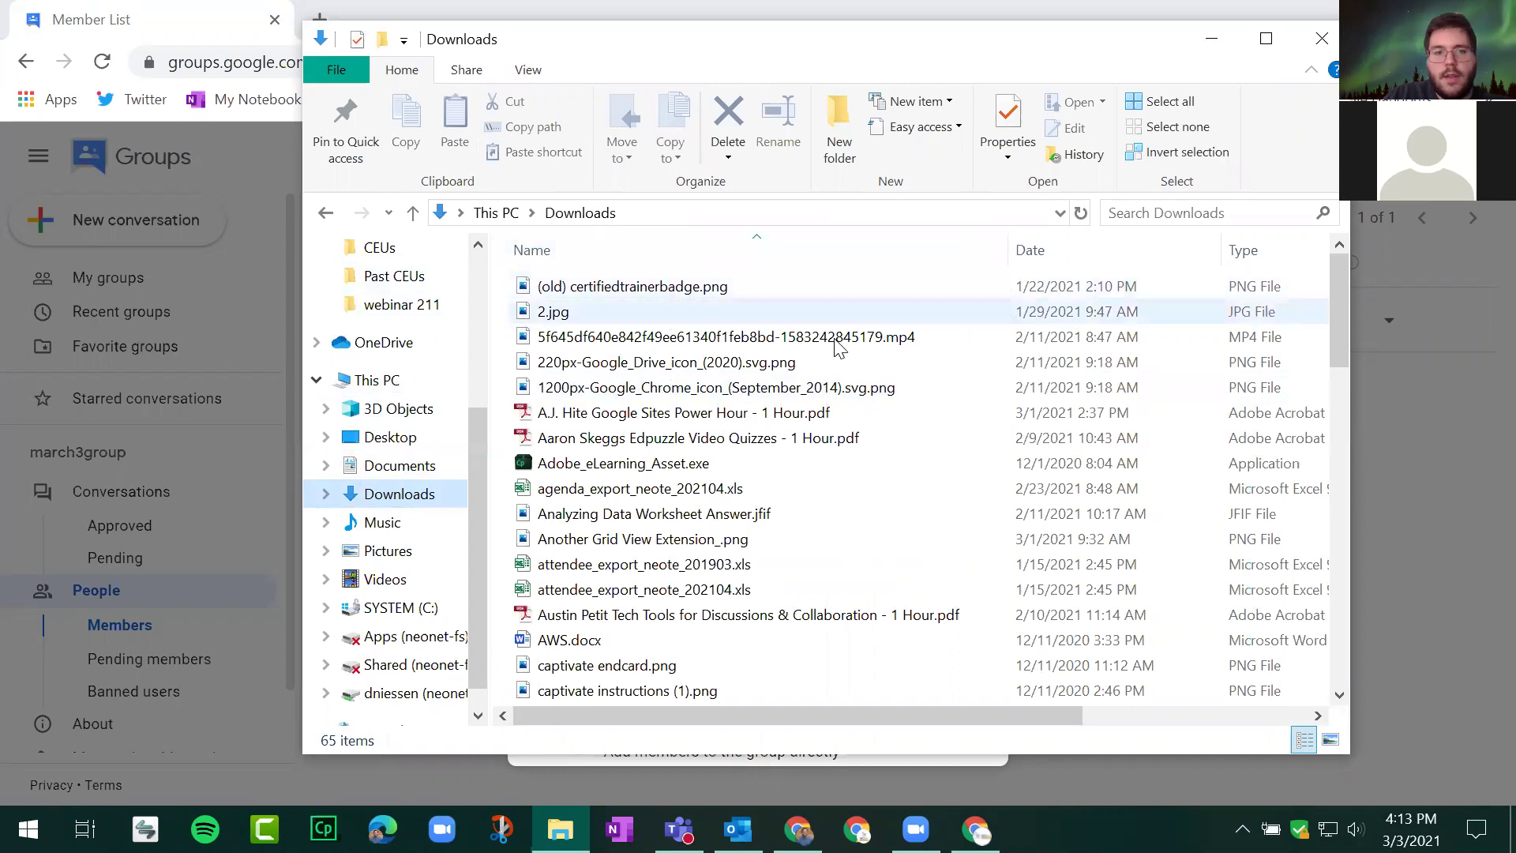
{"action": "left_click", "coordinate": [1065, 252]}
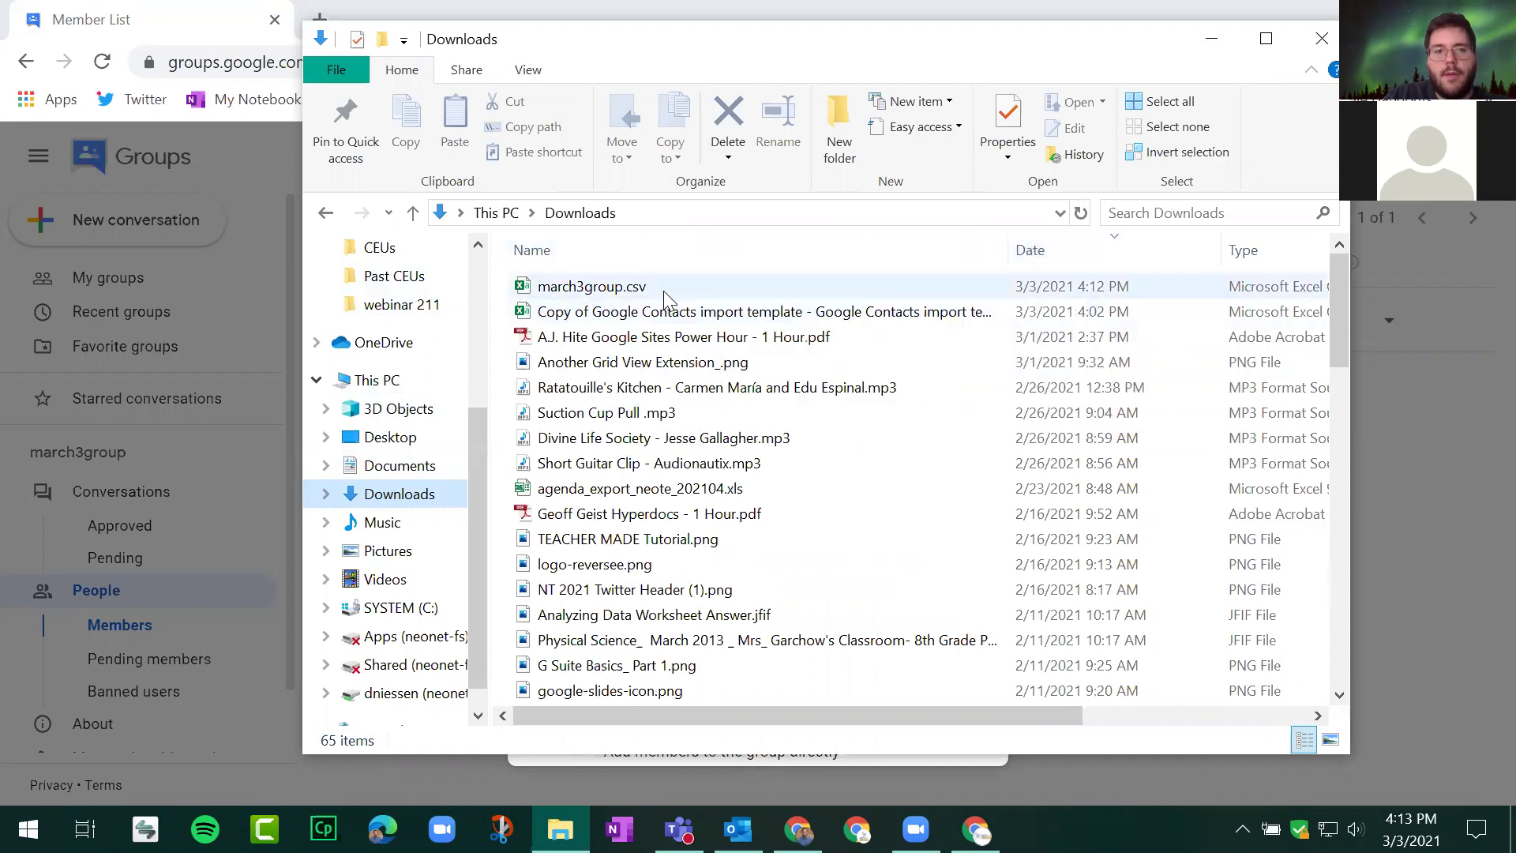
{"action": "left_click", "coordinate": [663, 290]}
{"action": "double_click", "coordinate": [664, 290]}
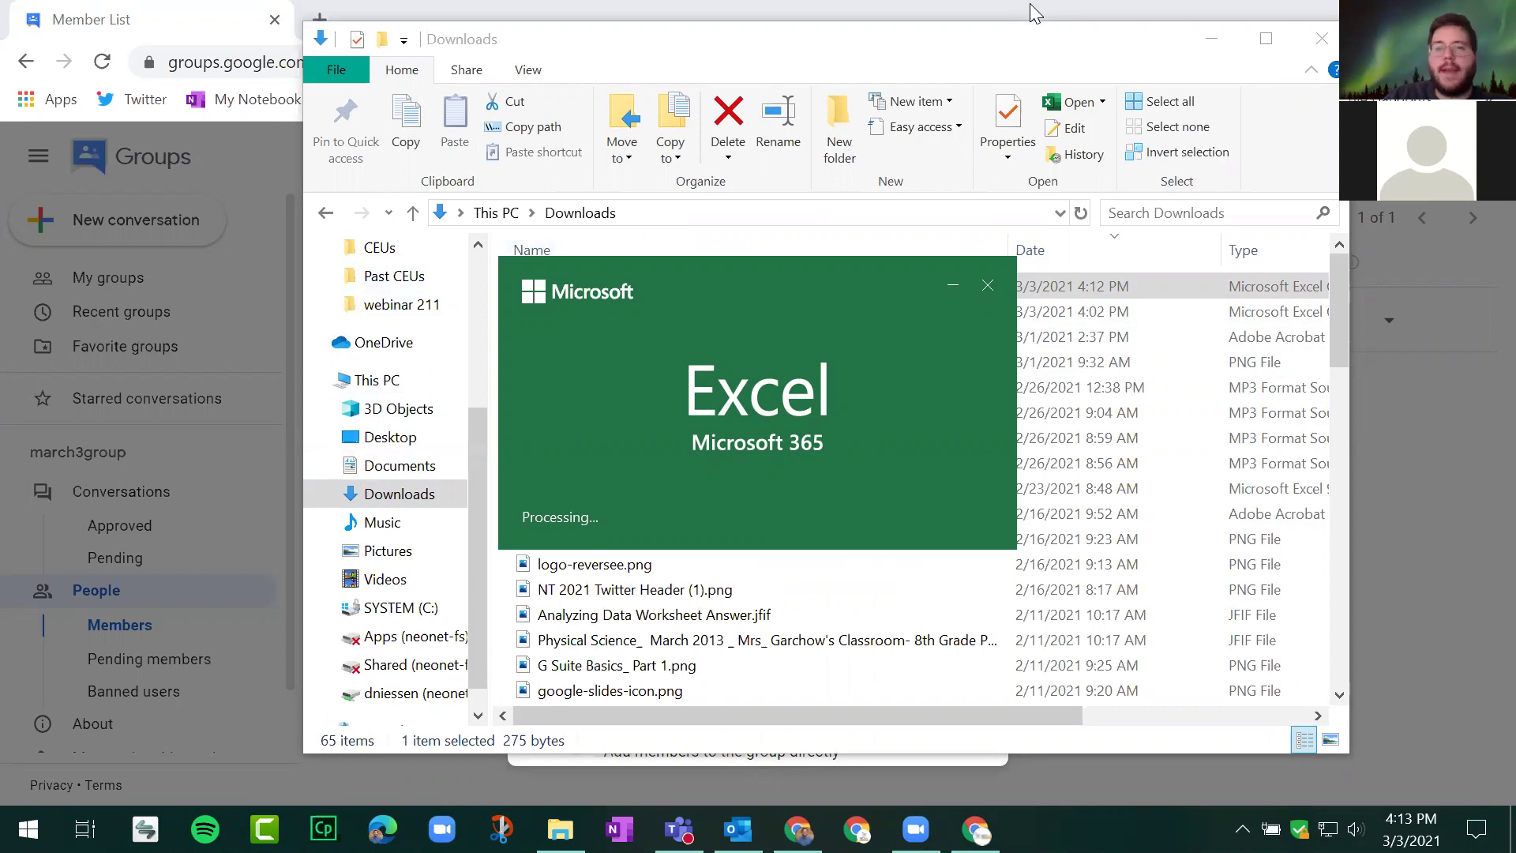
{"action": "left_click_drag", "start_coordinate": [1032, 51], "coordinate": [1035, 83]}
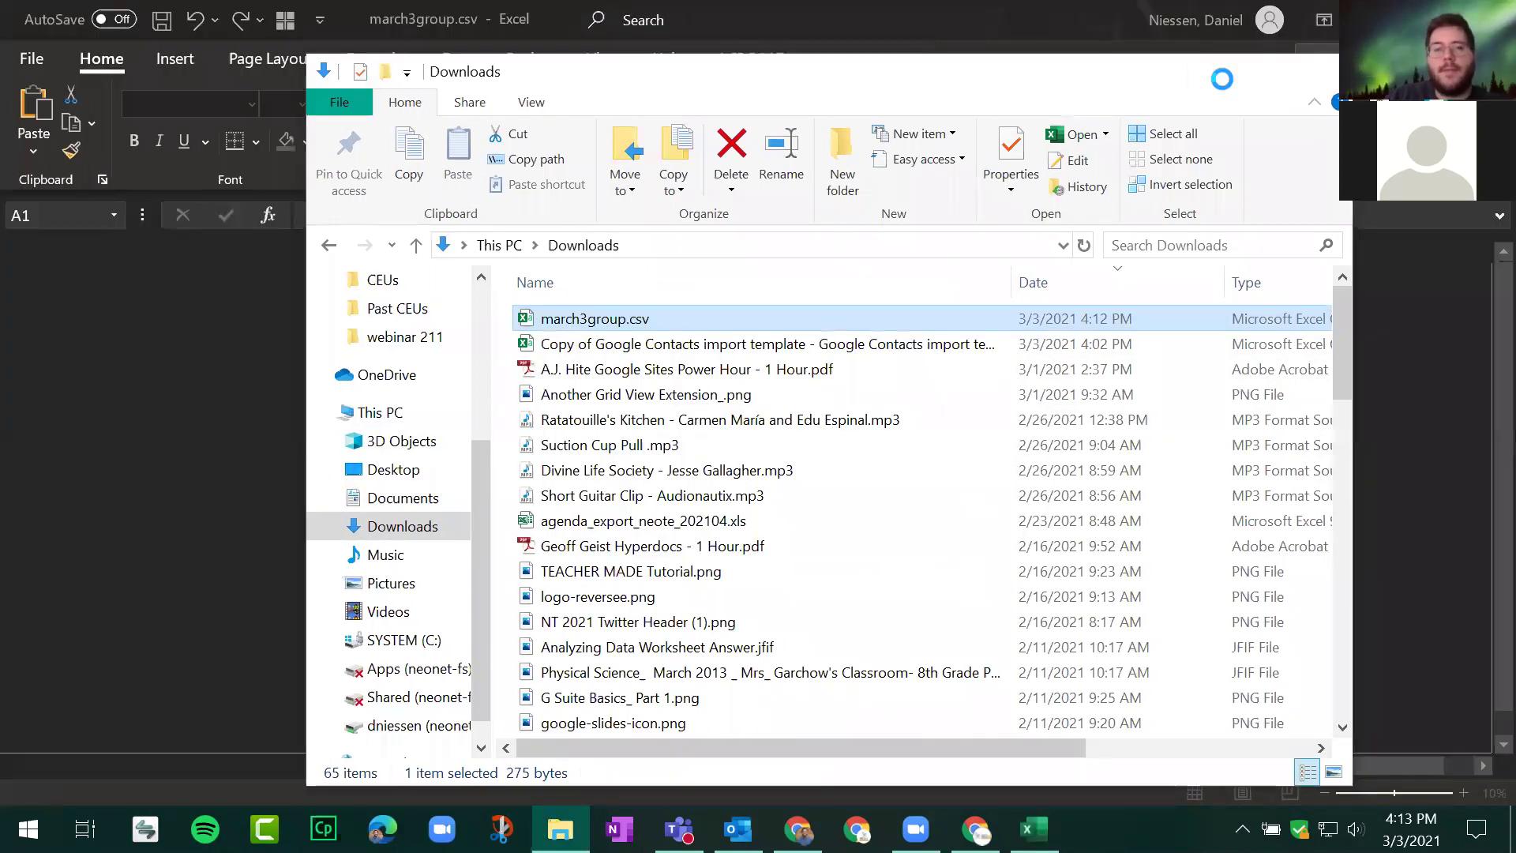
{"action": "left_click", "coordinate": [1221, 77]}
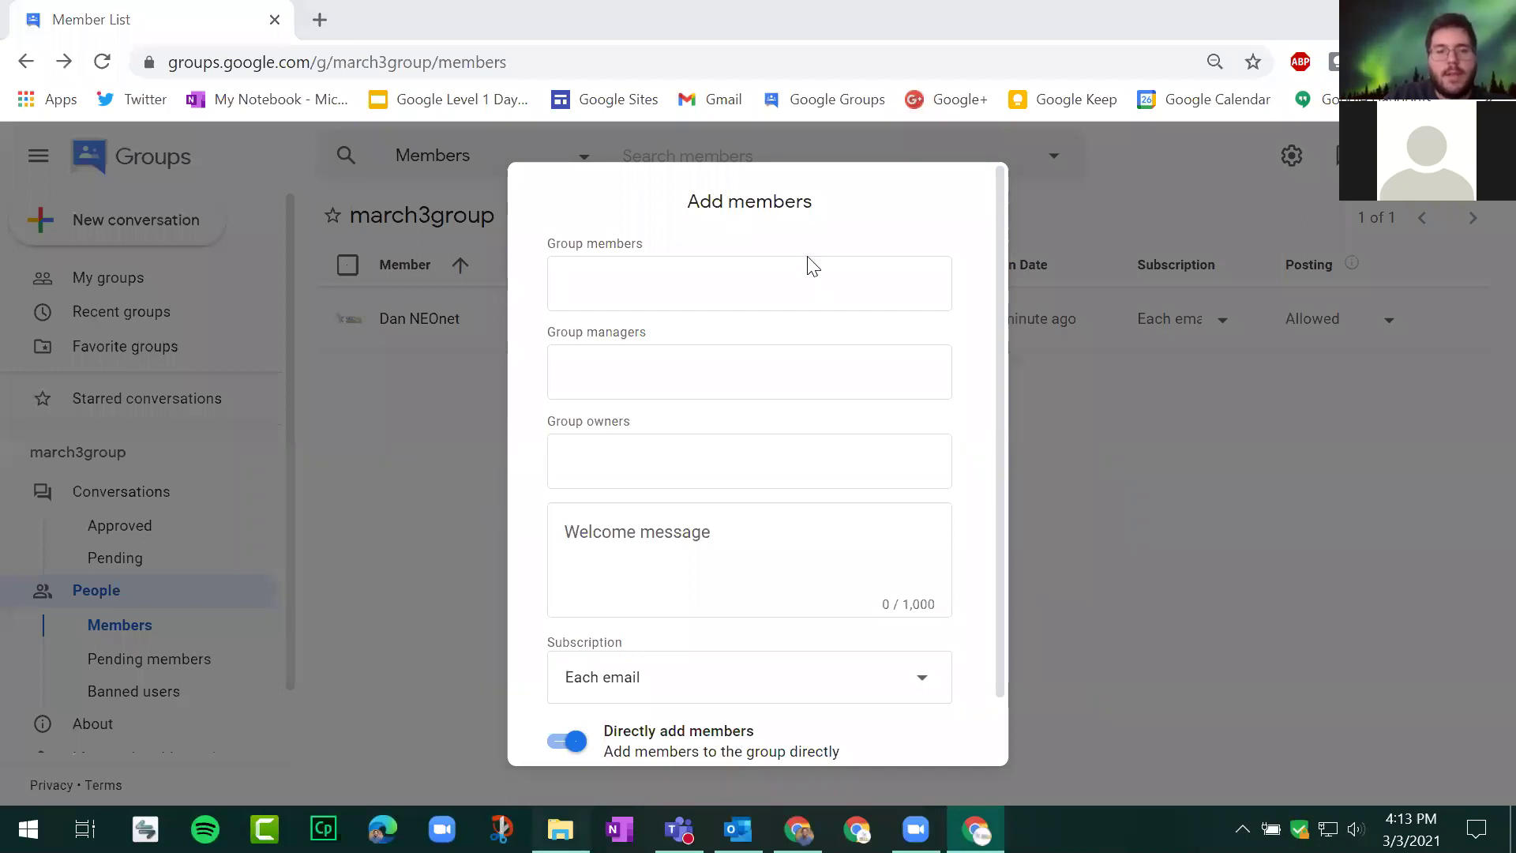
Step: Open the Google Contacts import template in Excel and copy e-mail addresses I2:I5
{"action": "left_click", "coordinate": [561, 829]}
{"action": "double_click", "coordinate": [684, 344]}
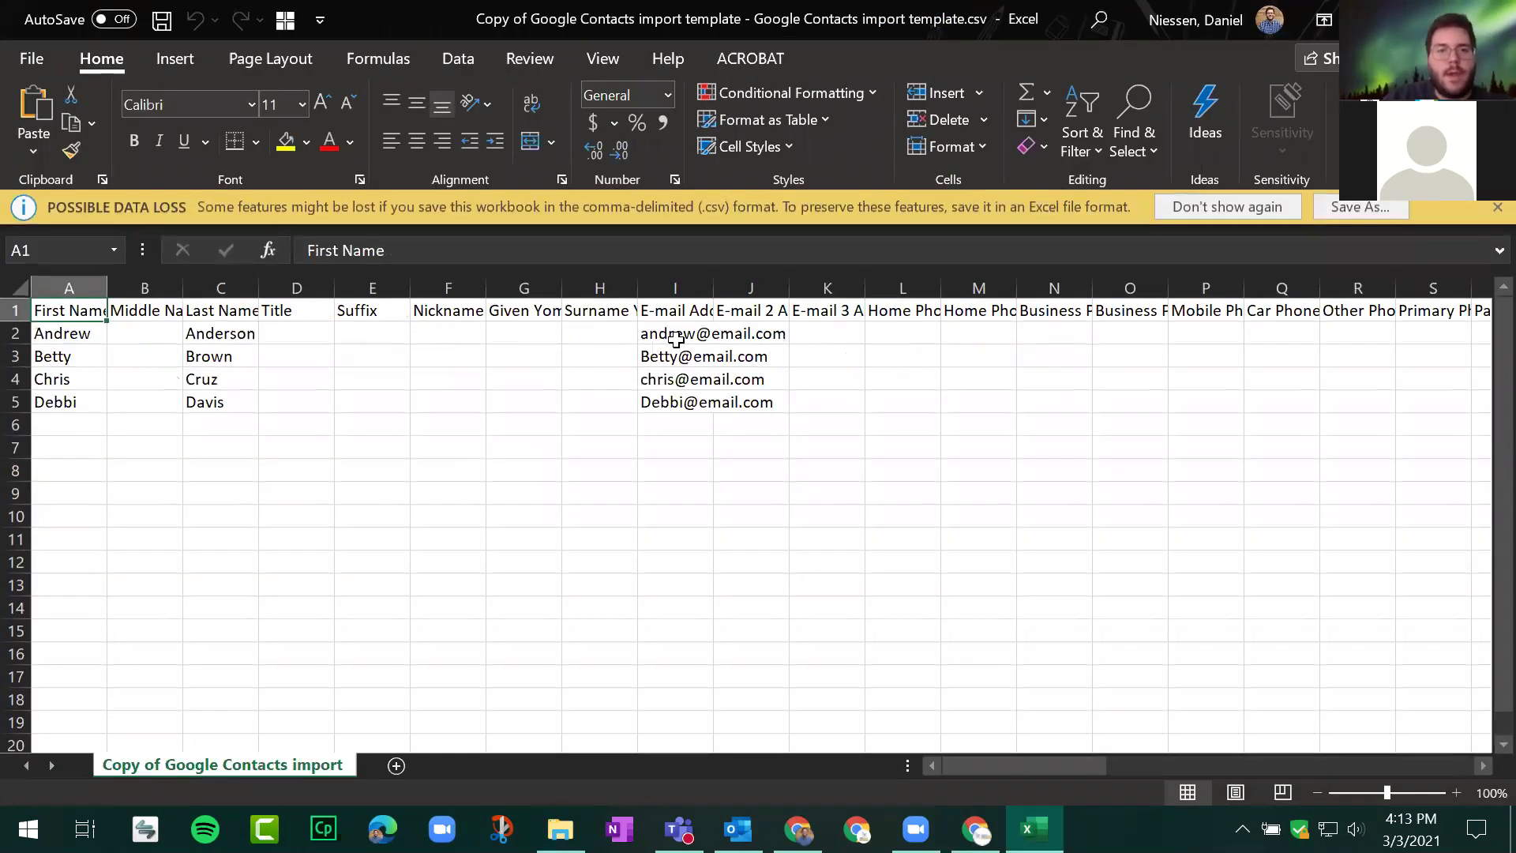
{"action": "left_click_drag", "start_coordinate": [676, 340], "coordinate": [654, 407]}
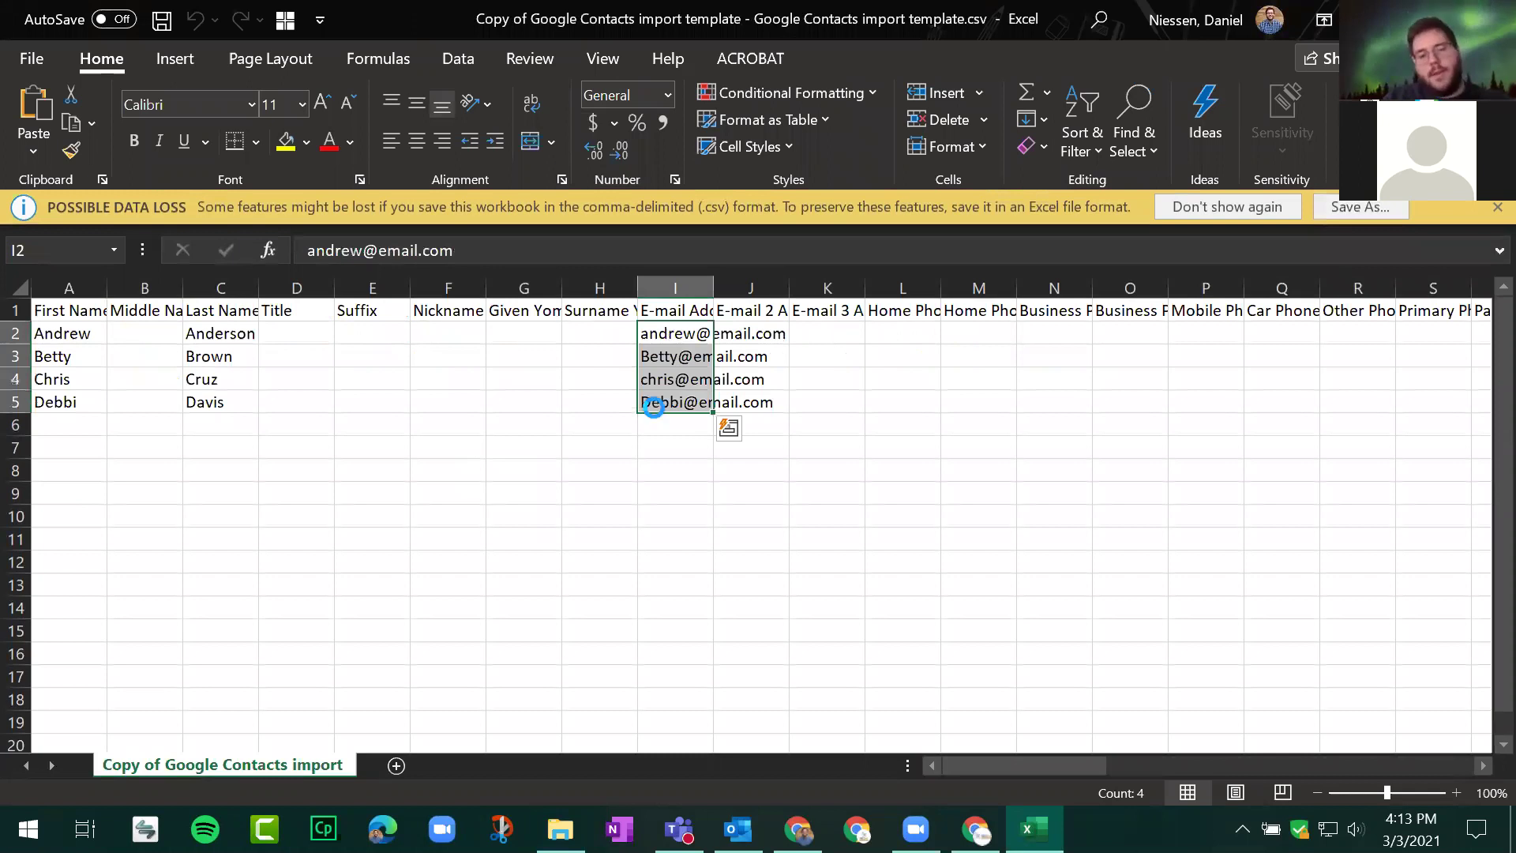
{"action": "key", "text": "ctrl+c"}
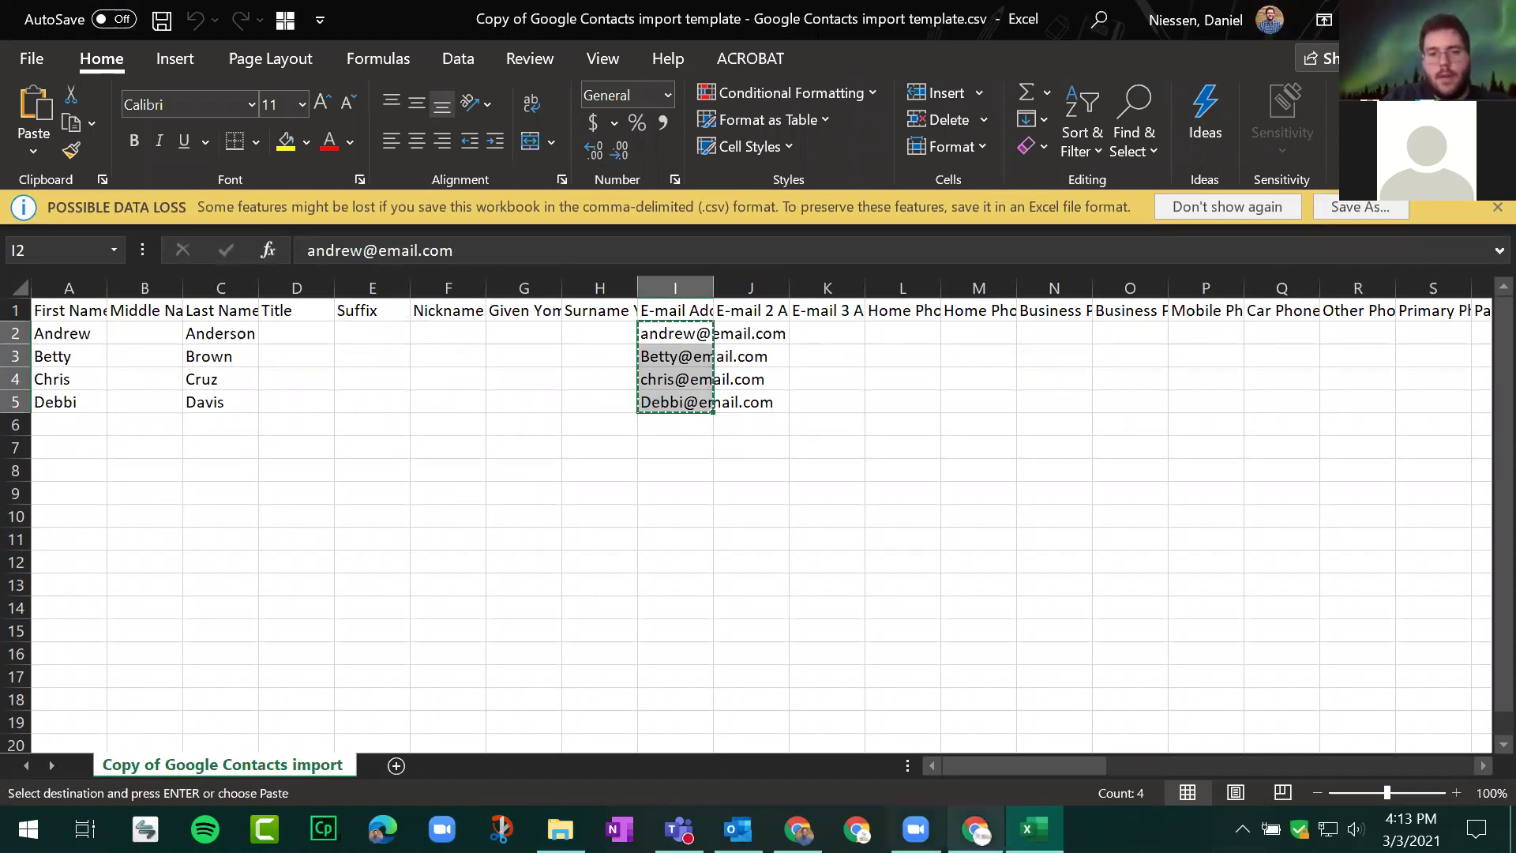
{"action": "key", "text": "alt+Tab"}
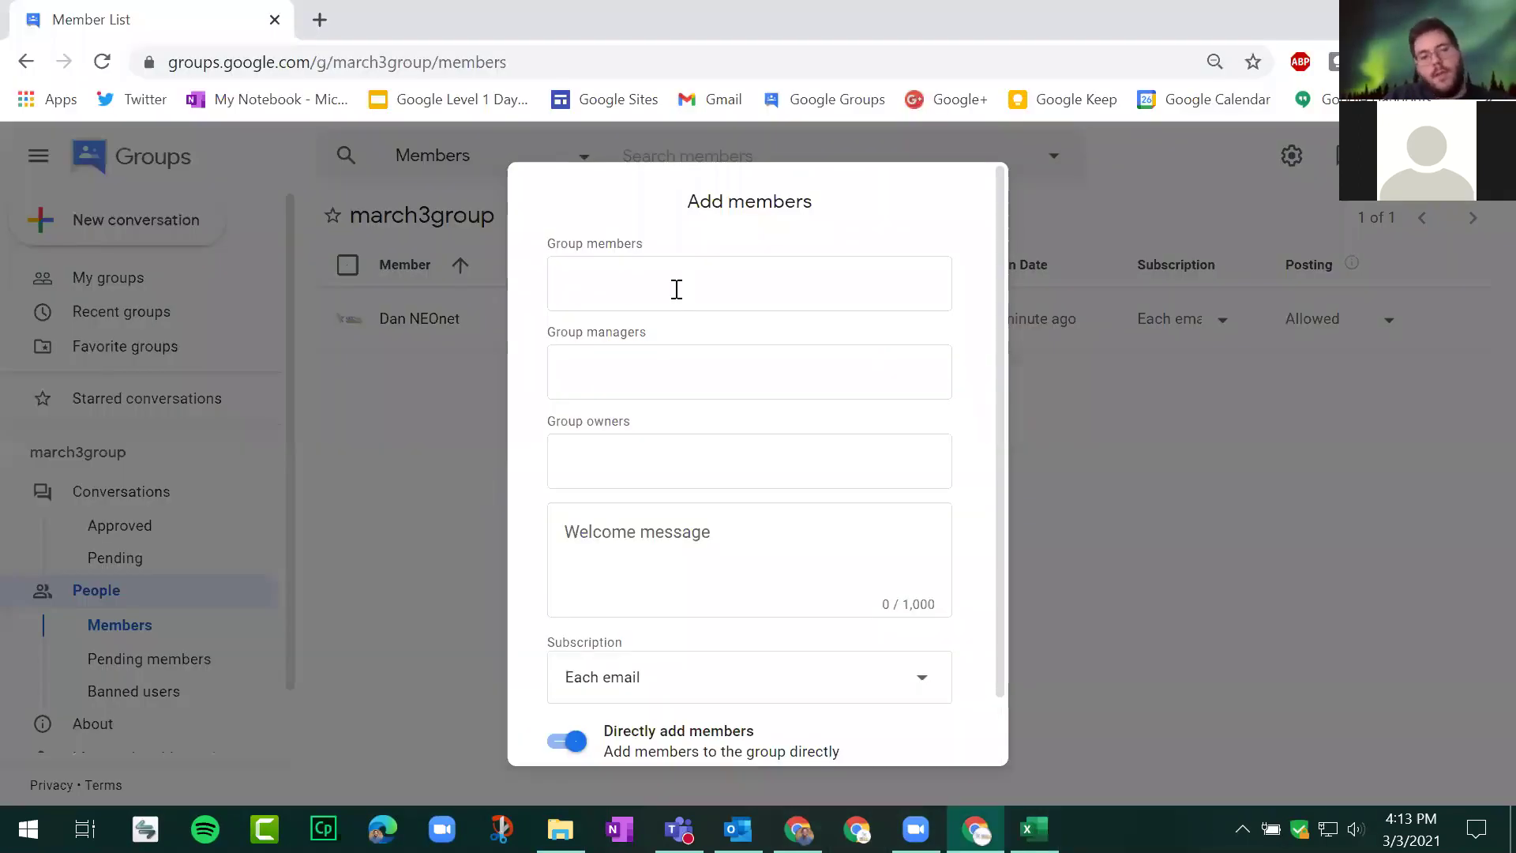
Step: Paste the four addresses into Group members, then close the Groups and Excel windows
{"action": "key", "text": "ctrl+v"}
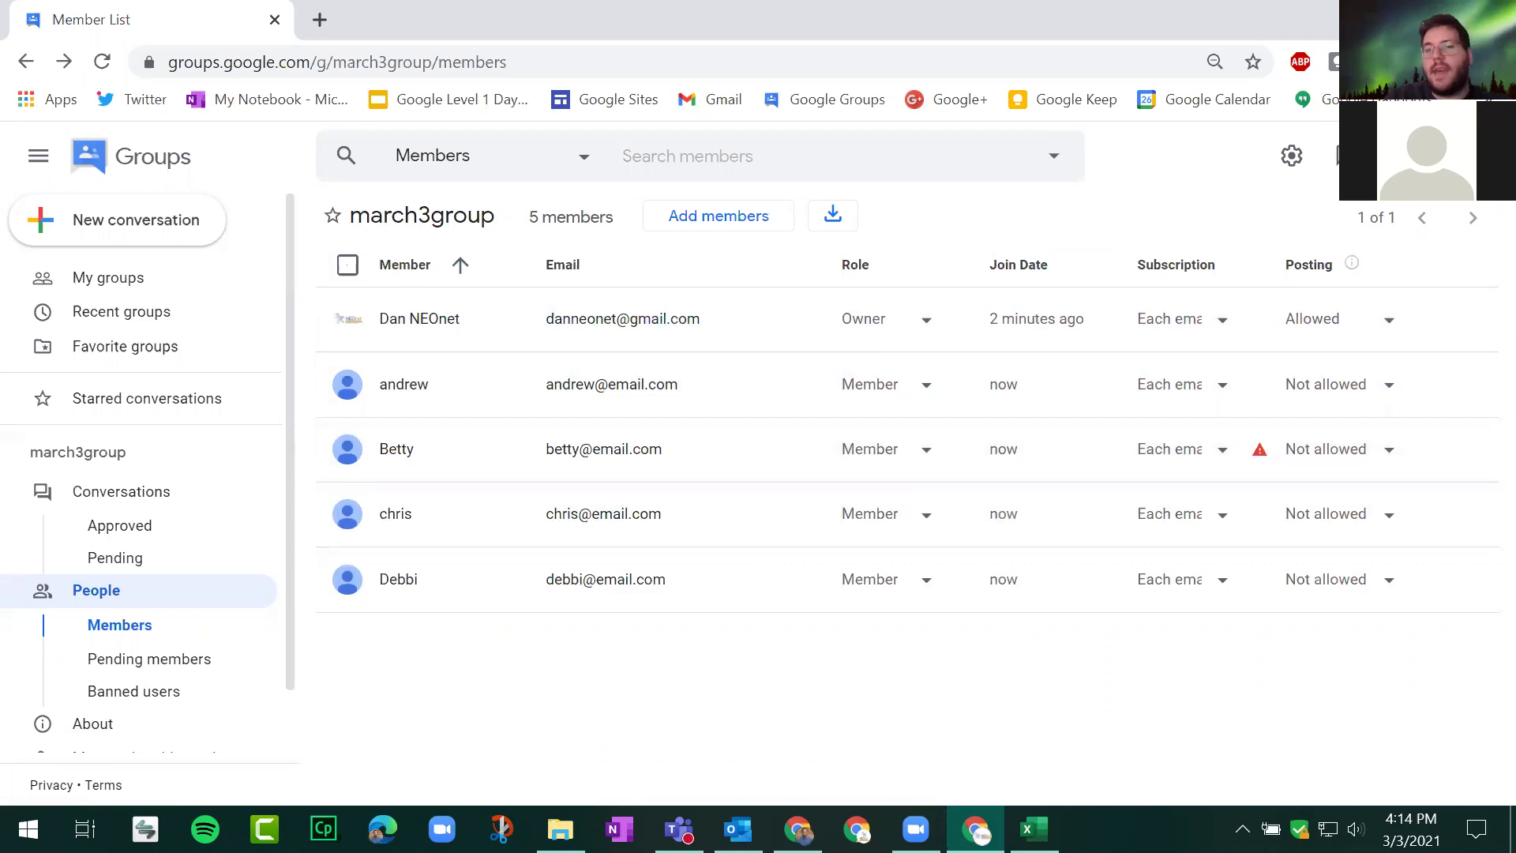
{"action": "key", "text": "ctrl+w"}
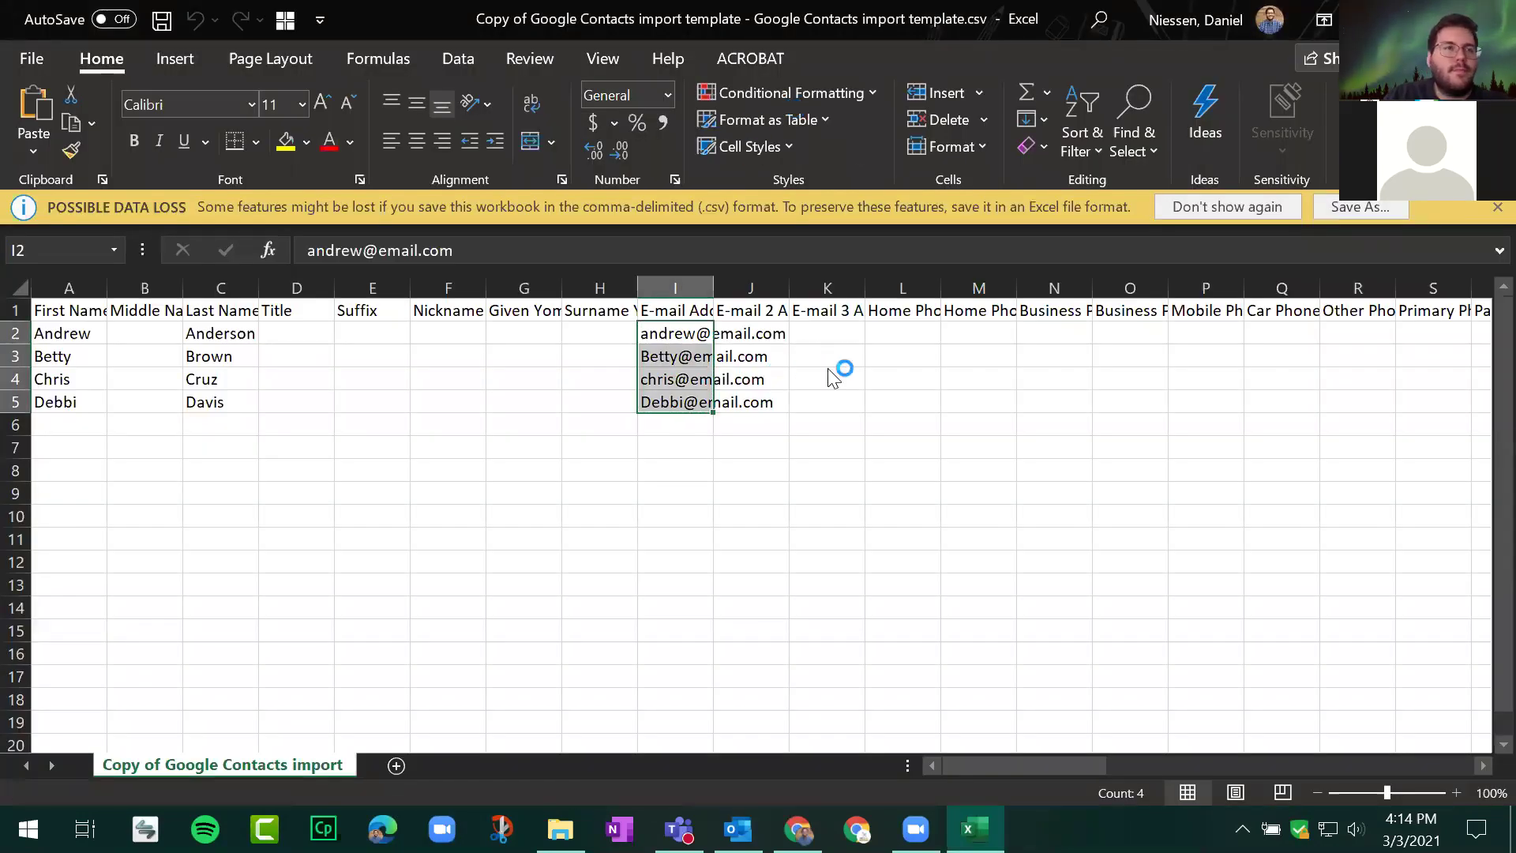
{"action": "key", "text": "ctrl+w"}
Step: Close the Downloads window, play the embedded slide video briefly, and advance to slide 75
{"action": "left_click", "coordinate": [1322, 75]}
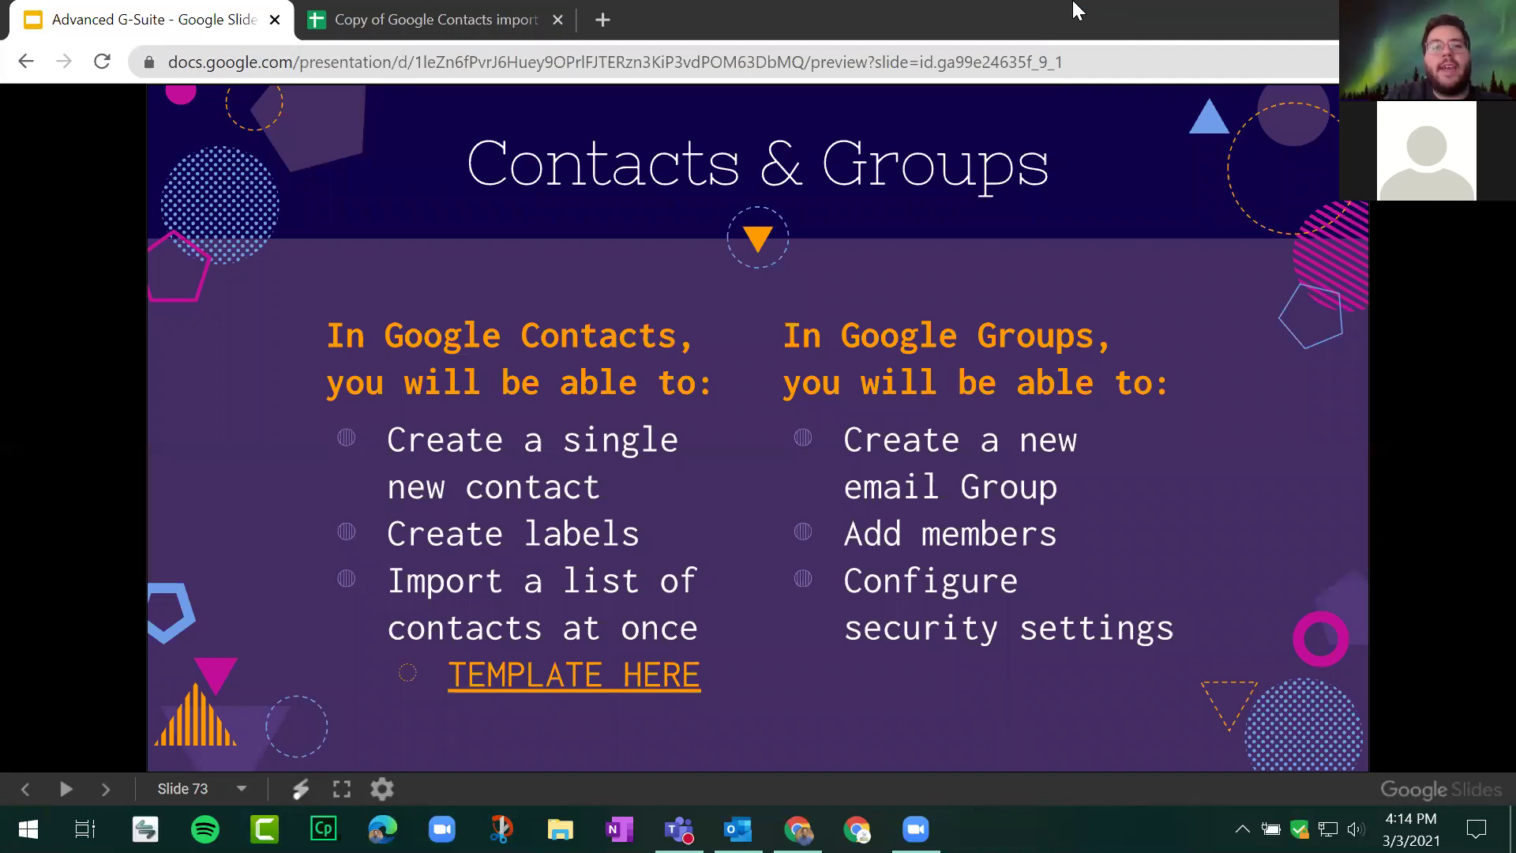
{"action": "left_click", "coordinate": [1199, 320]}
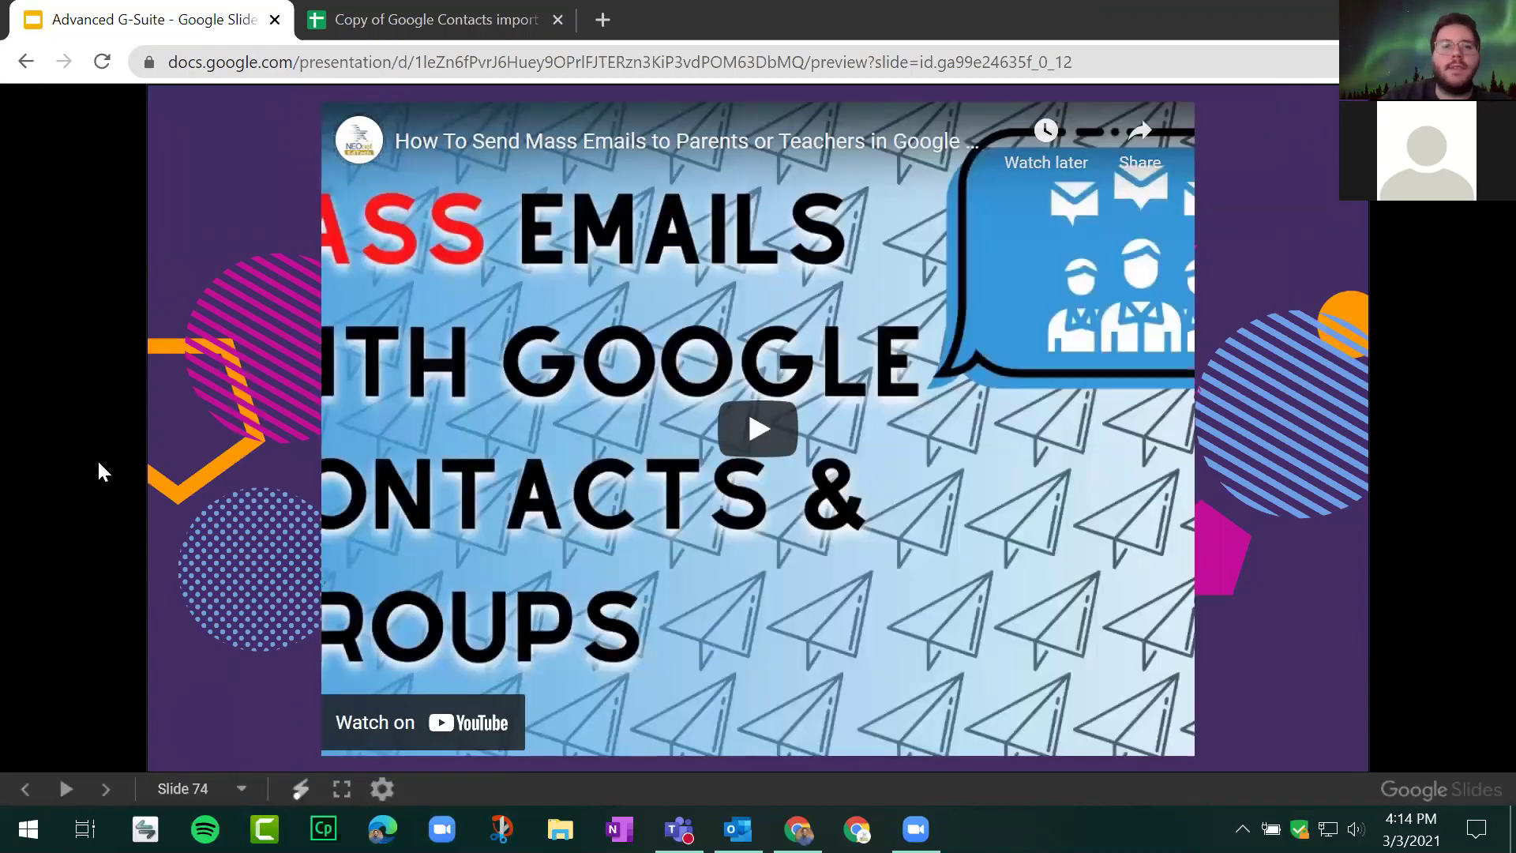
{"action": "left_click", "coordinate": [223, 363]}
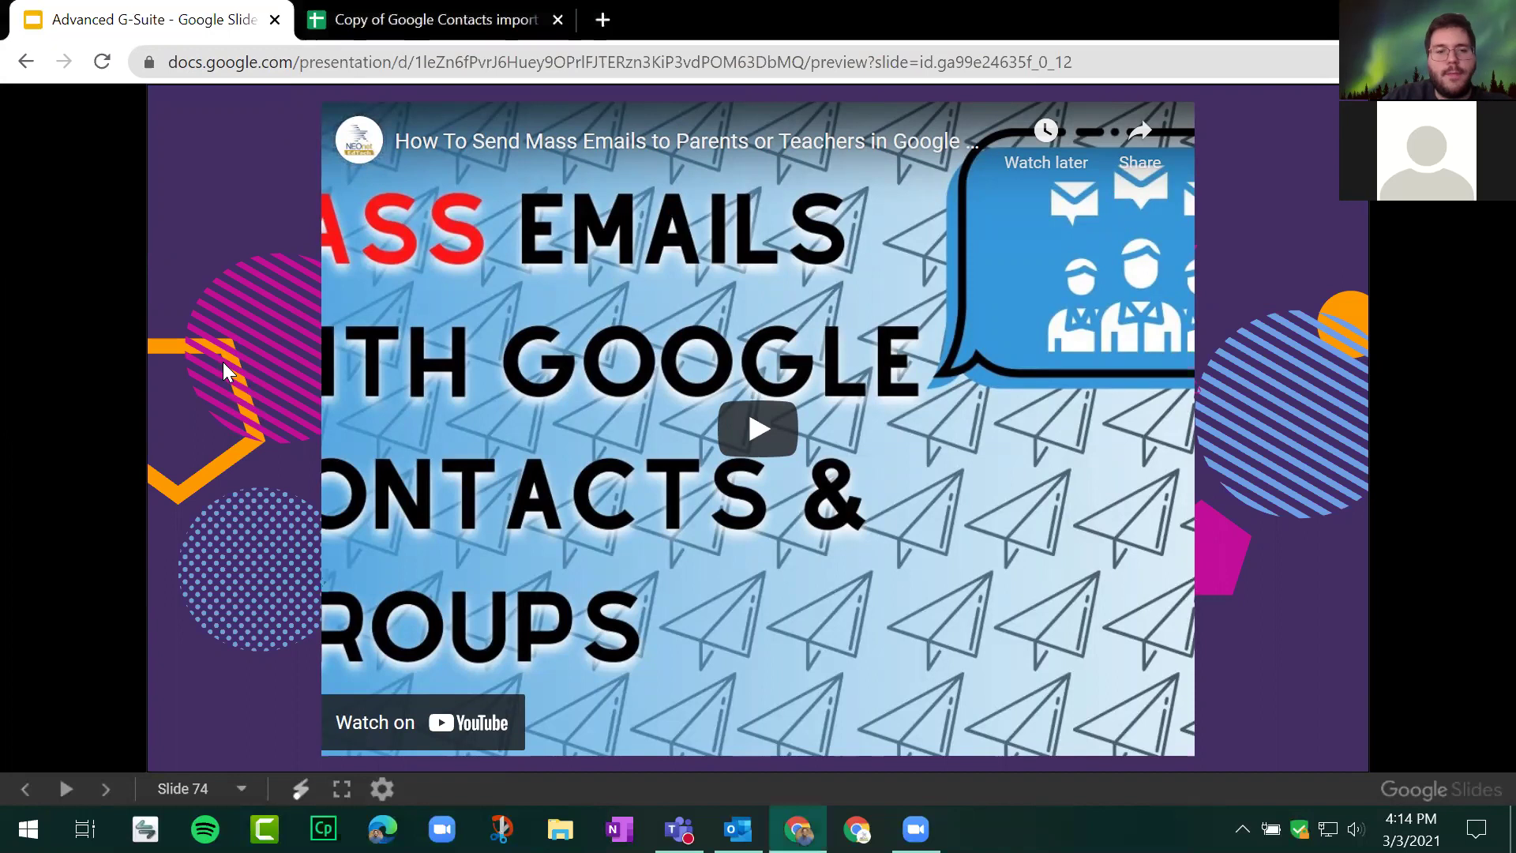
{"action": "key", "text": "Right"}
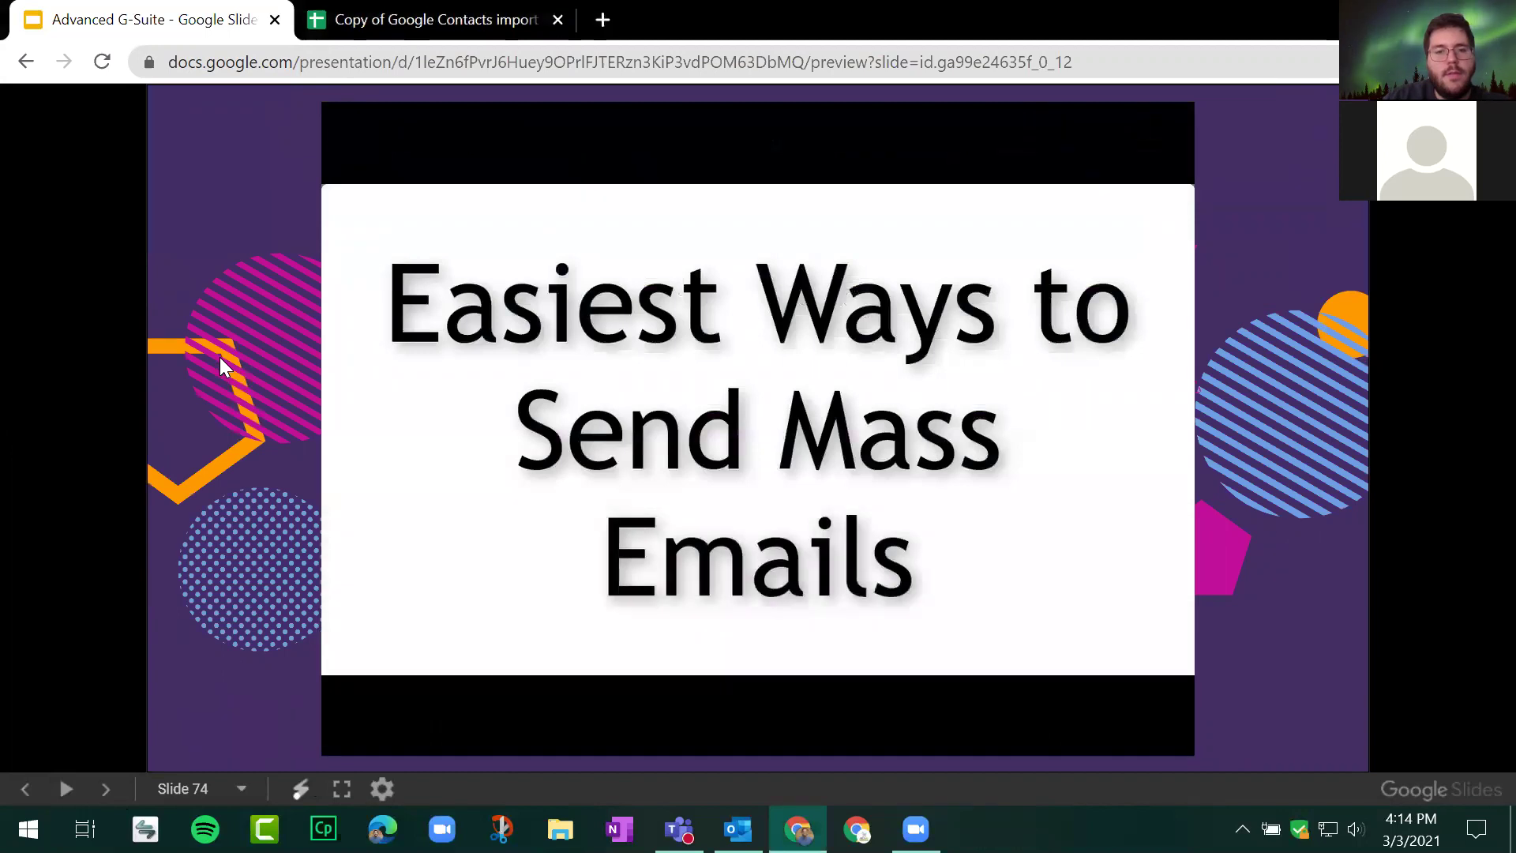
{"action": "left_click", "coordinate": [106, 789]}
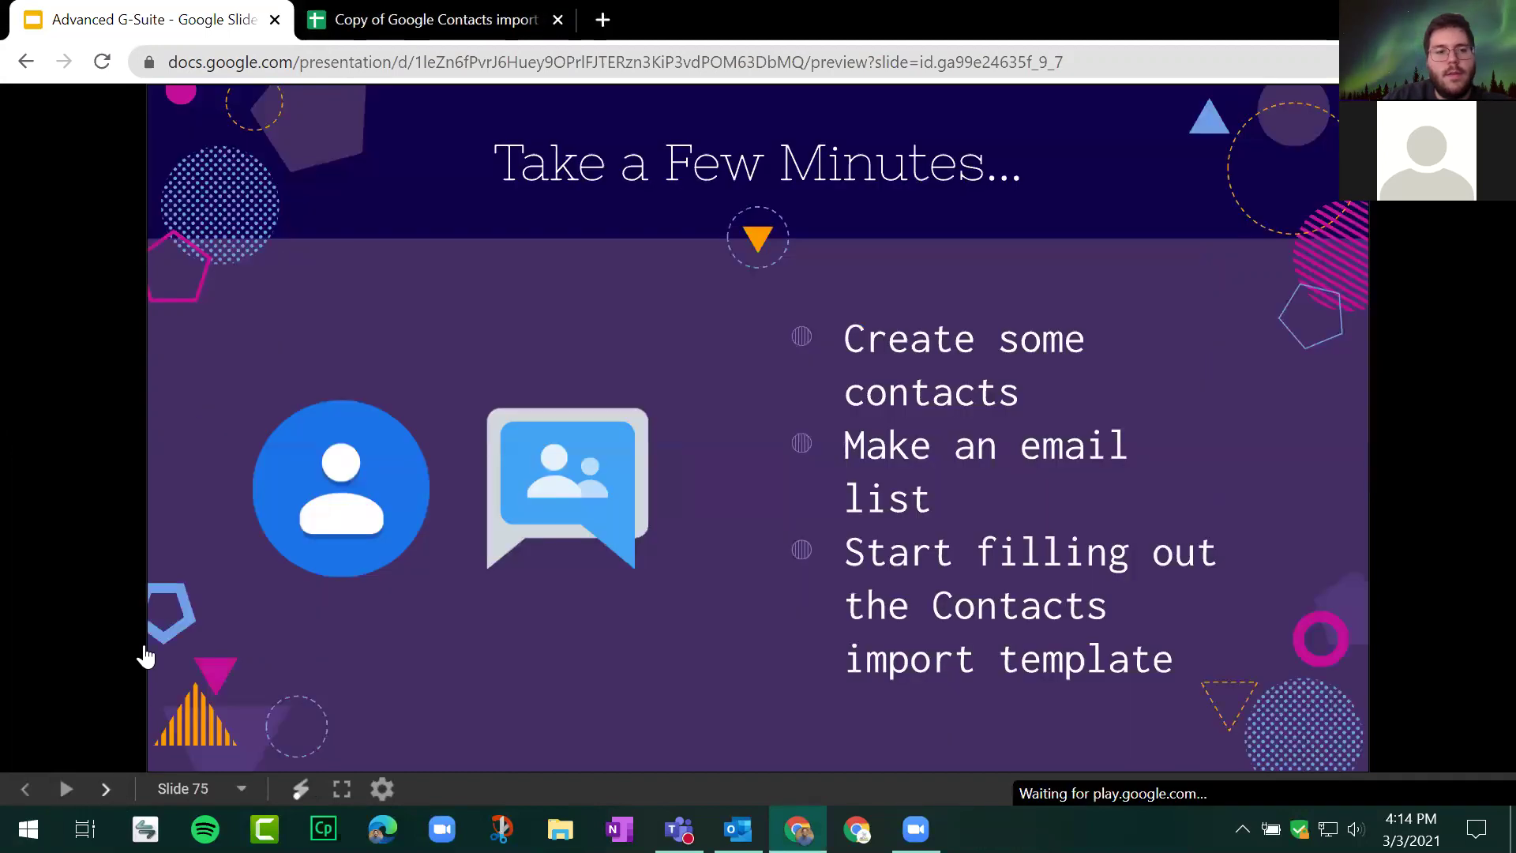
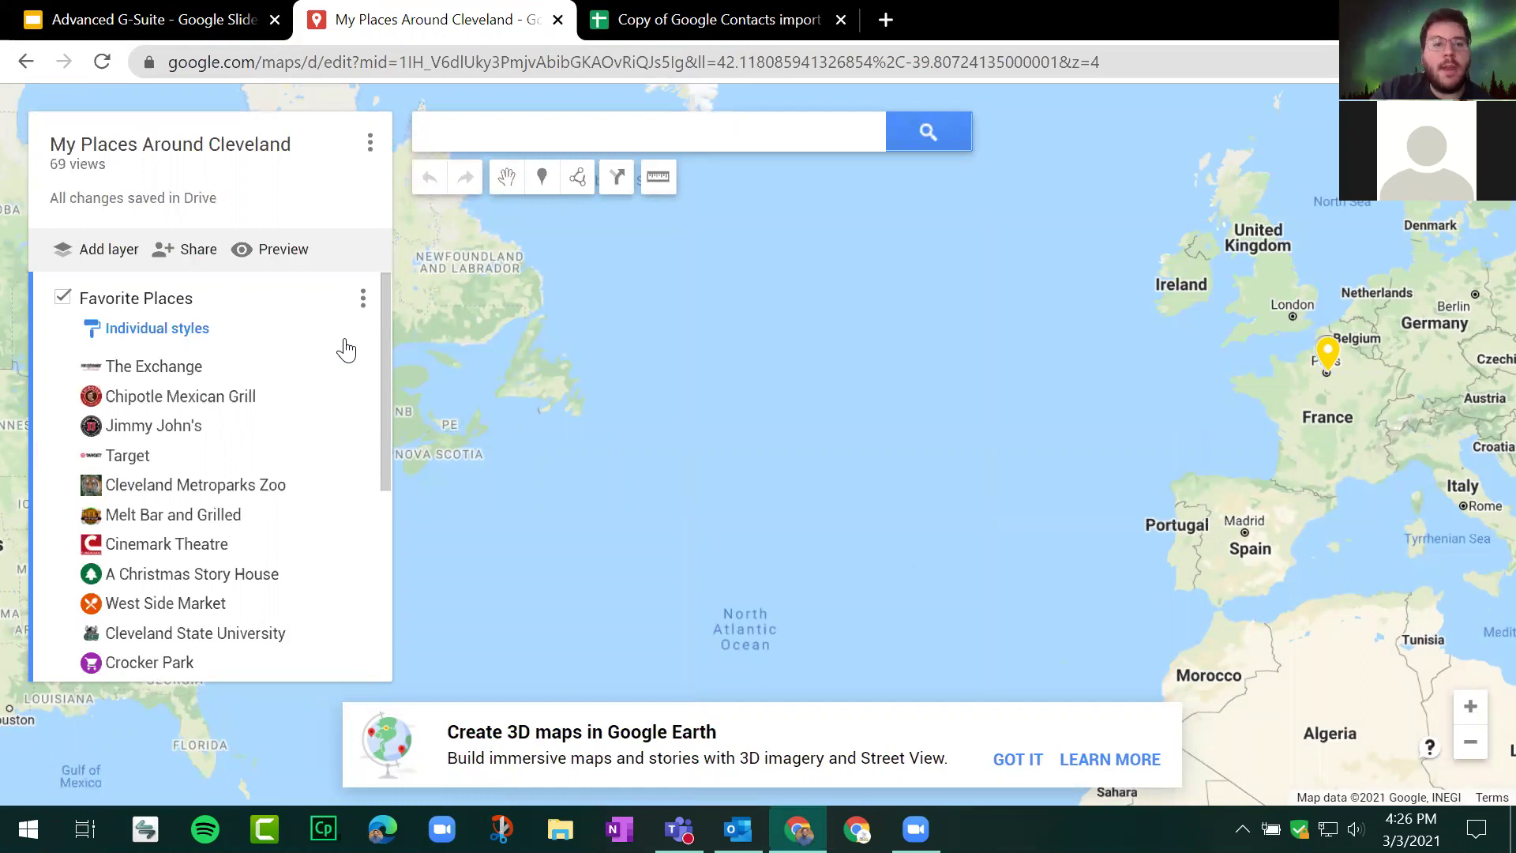
Step: Open the Cleveland Metroparks Zoo placemark and pan the map until its info card and tiger marker show
{"action": "left_click", "coordinate": [175, 485]}
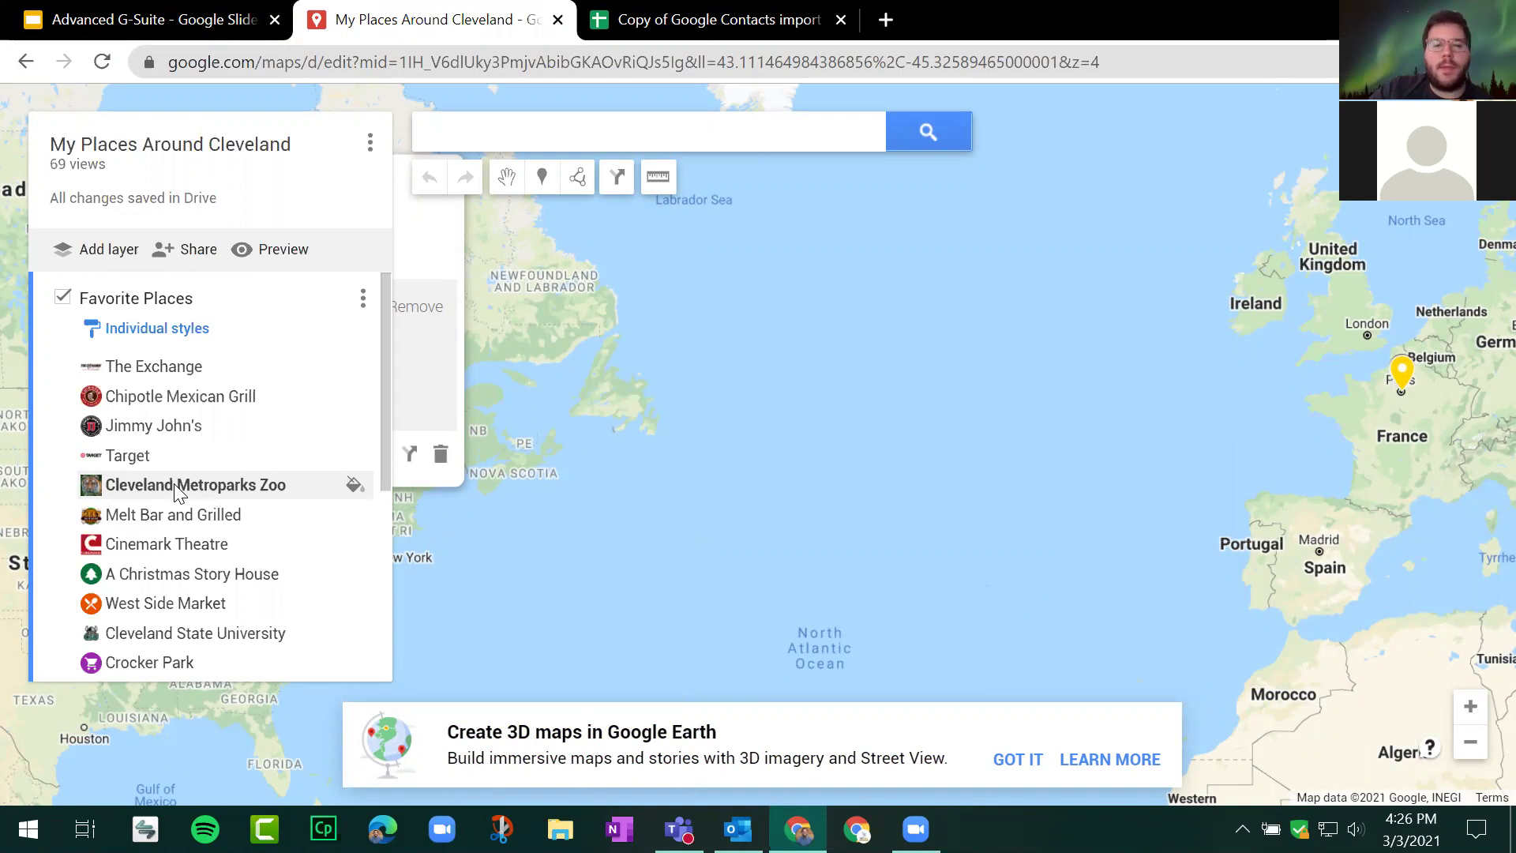
{"action": "scroll", "coordinate": [608, 355], "scroll_direction": "up", "scroll_amount": 2}
{"action": "left_click_drag", "start_coordinate": [901, 412], "coordinate": [1062, 208]}
{"action": "left_click_drag", "start_coordinate": [643, 414], "coordinate": [789, 463]}
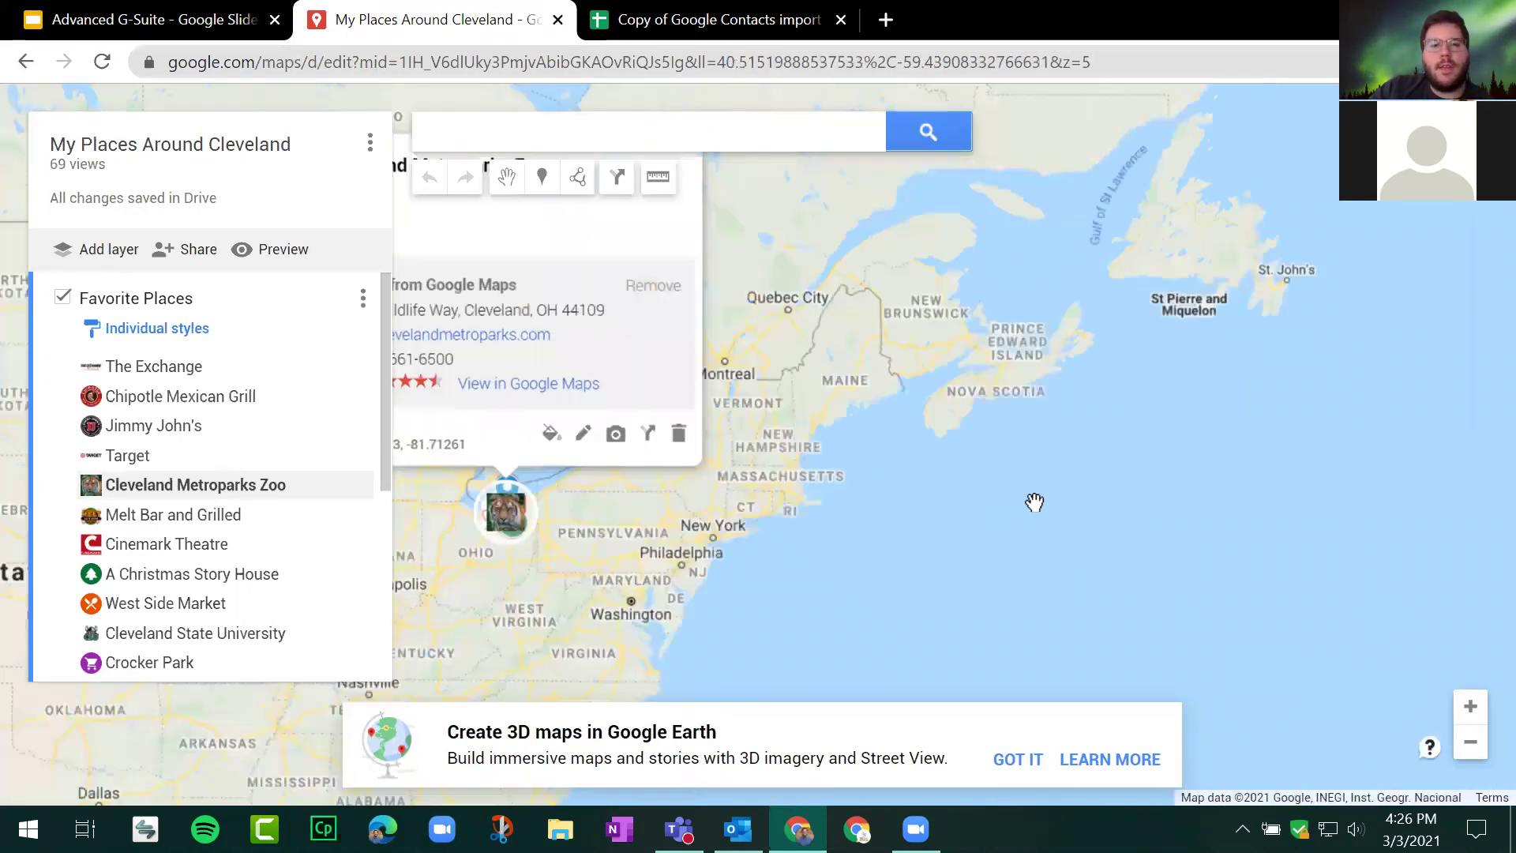
{"action": "scroll", "coordinate": [182, 426], "scroll_direction": "down", "scroll_amount": 5}
{"action": "scroll", "coordinate": [181, 426], "scroll_direction": "up", "scroll_amount": 5}
{"action": "scroll", "coordinate": [181, 411], "scroll_direction": "down", "scroll_amount": 3}
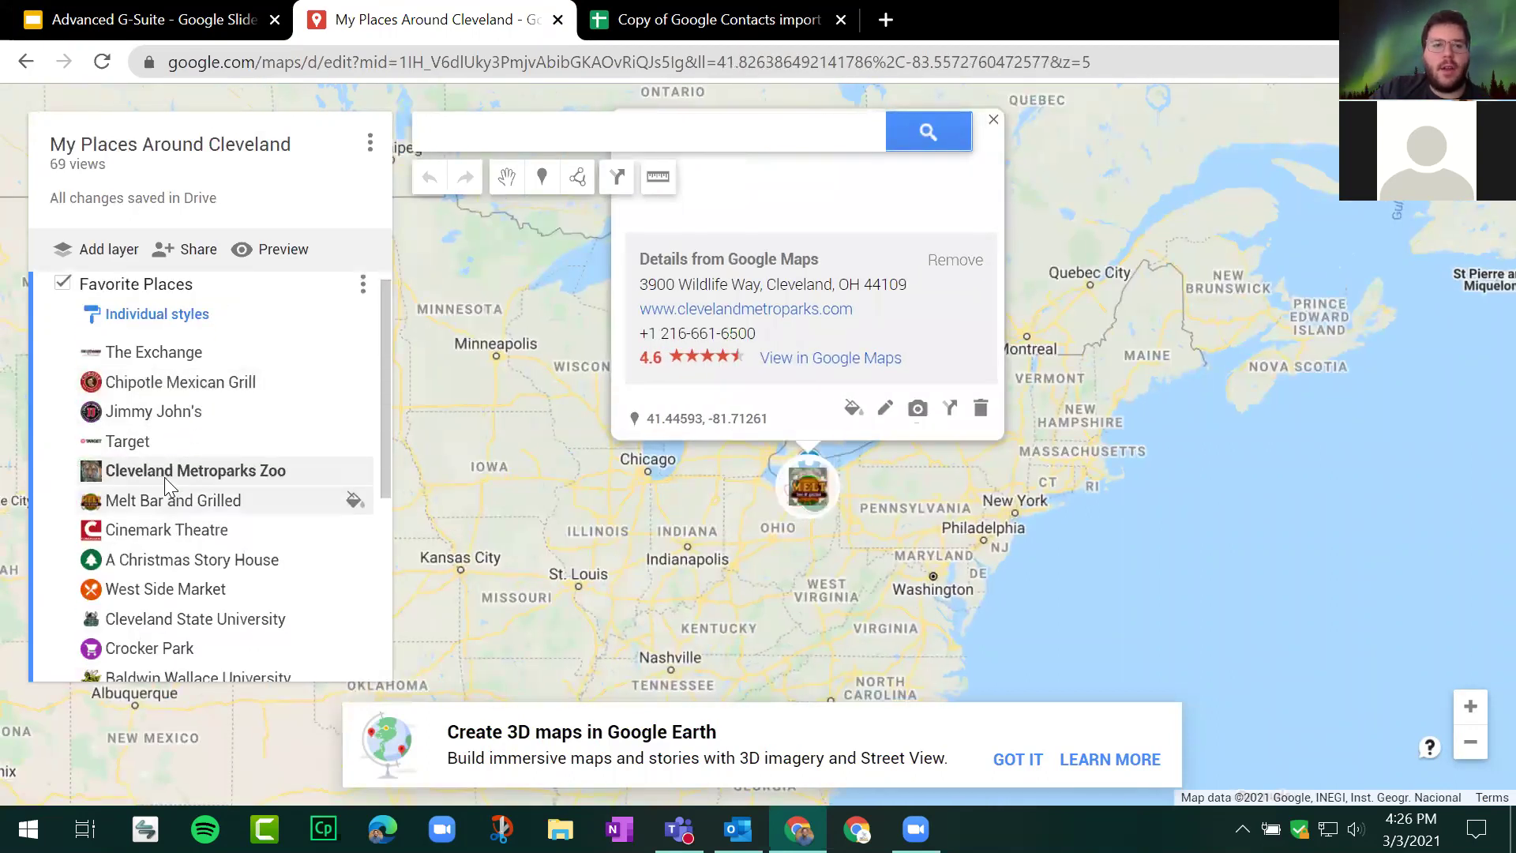
{"action": "scroll", "coordinate": [197, 426], "scroll_direction": "up", "scroll_amount": 3}
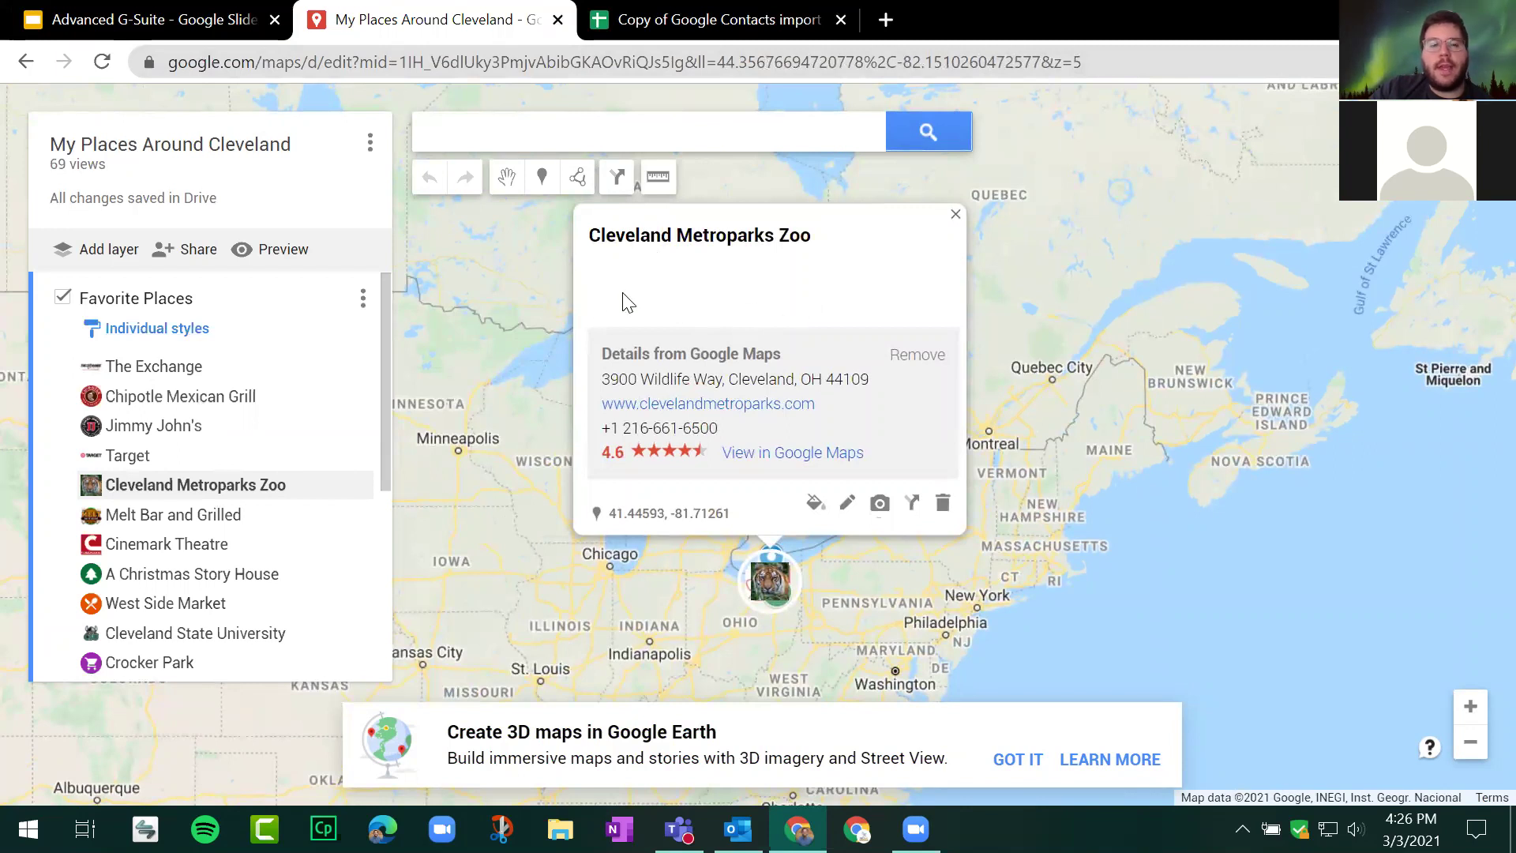
Step: Edit the zoo placemark and remove its Details from Google Maps, leaving an empty description
{"action": "left_click", "coordinate": [849, 505]}
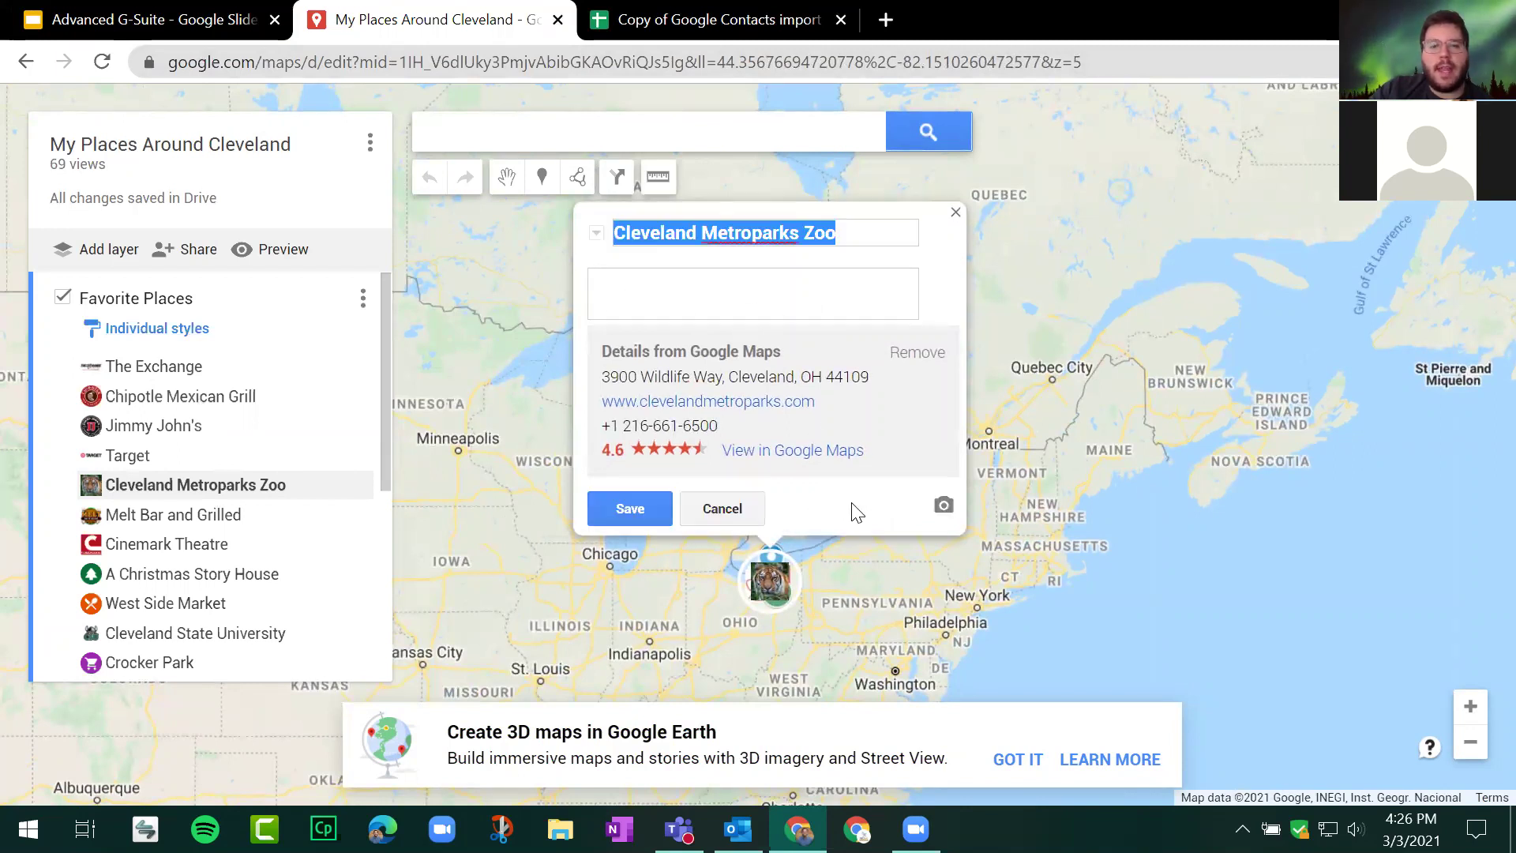
{"action": "left_click", "coordinate": [825, 233]}
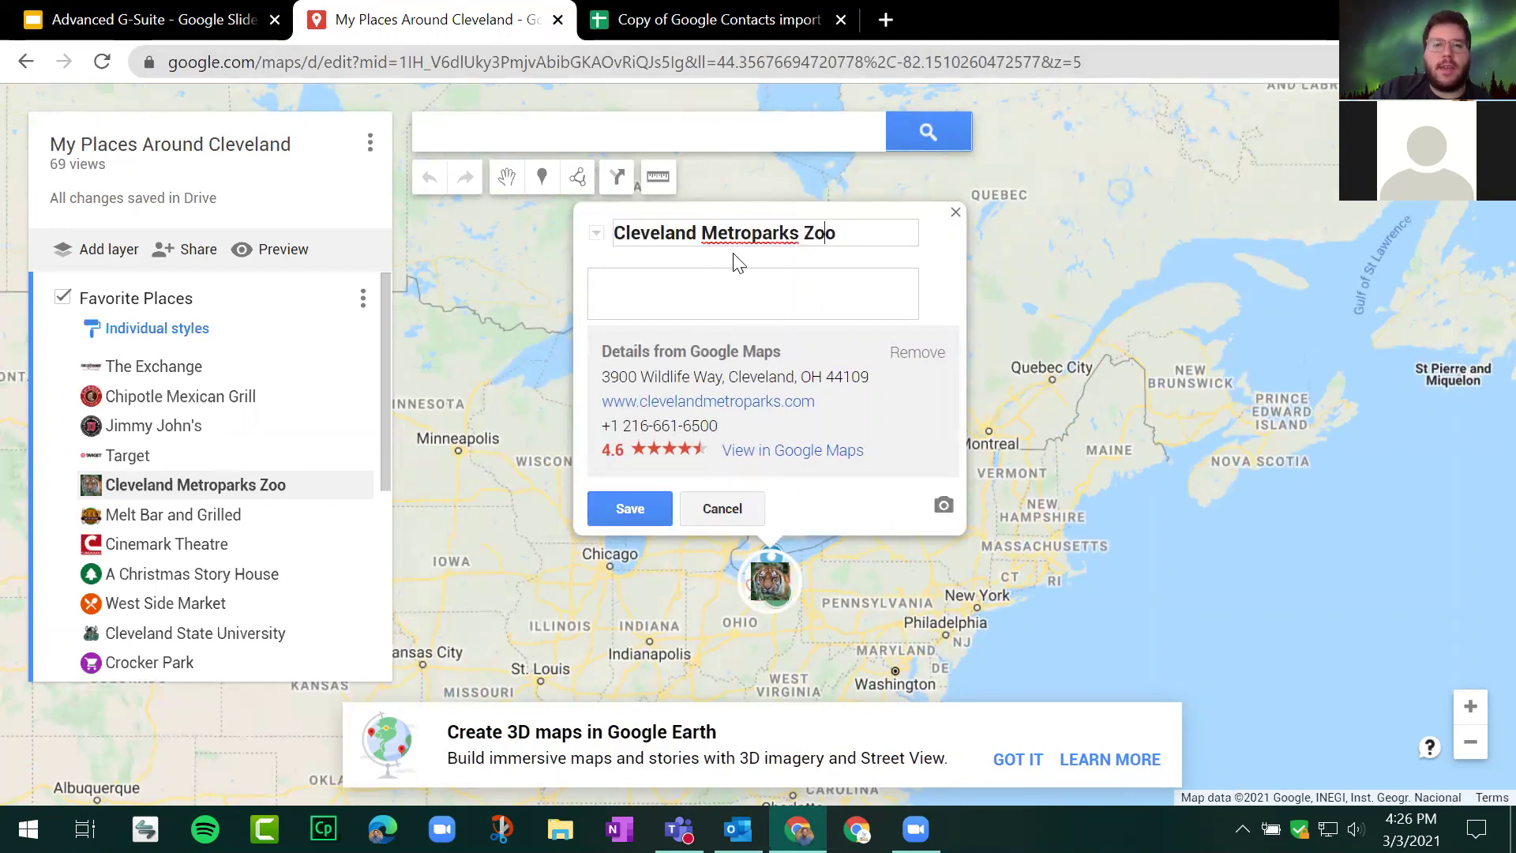
{"action": "left_click", "coordinate": [767, 284]}
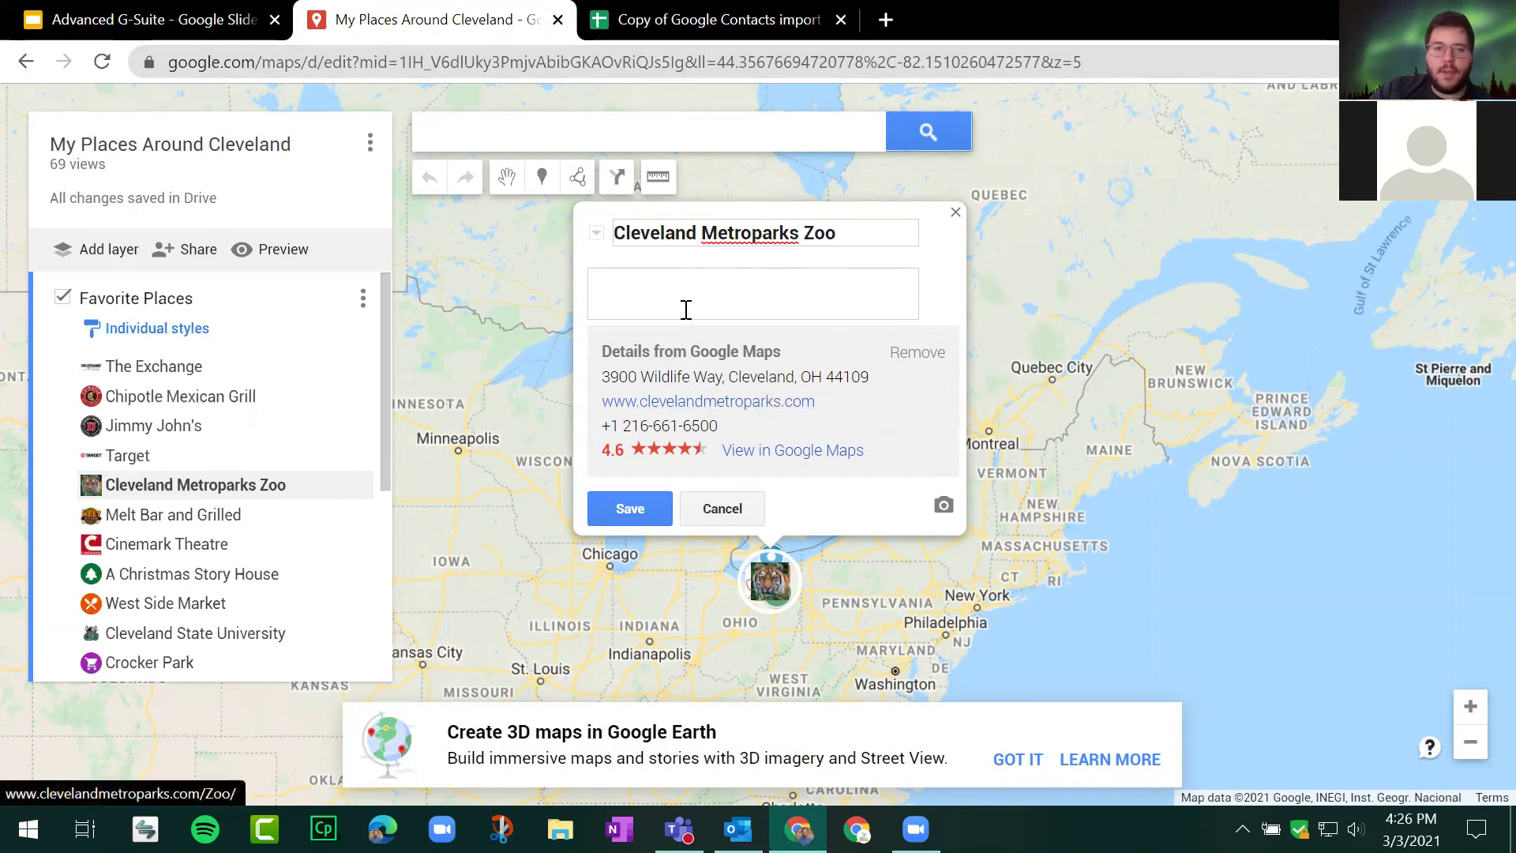
{"action": "left_click", "coordinate": [905, 351]}
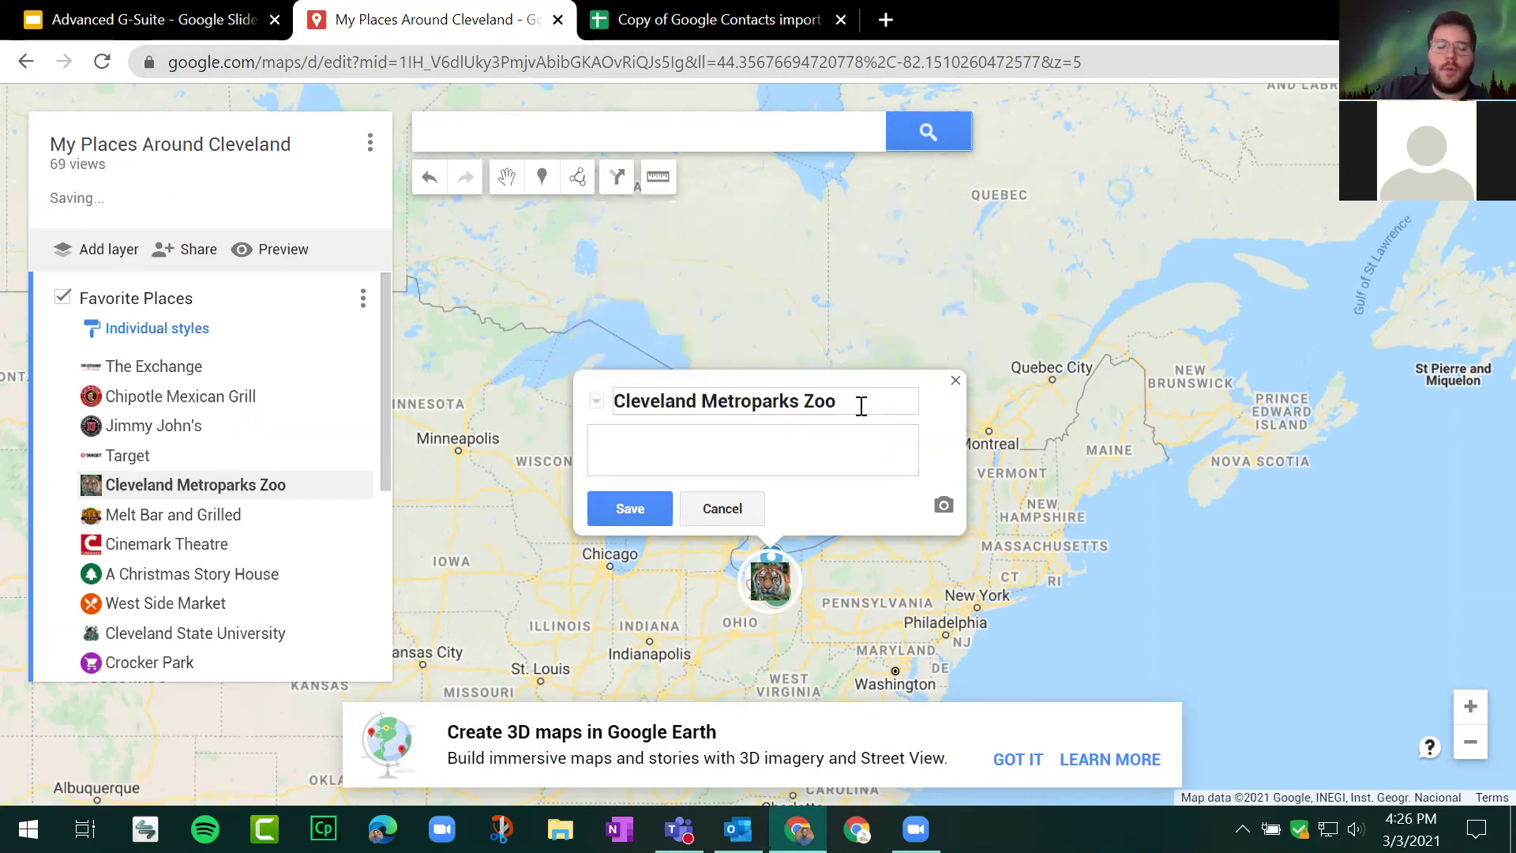
{"action": "left_click", "coordinate": [754, 438]}
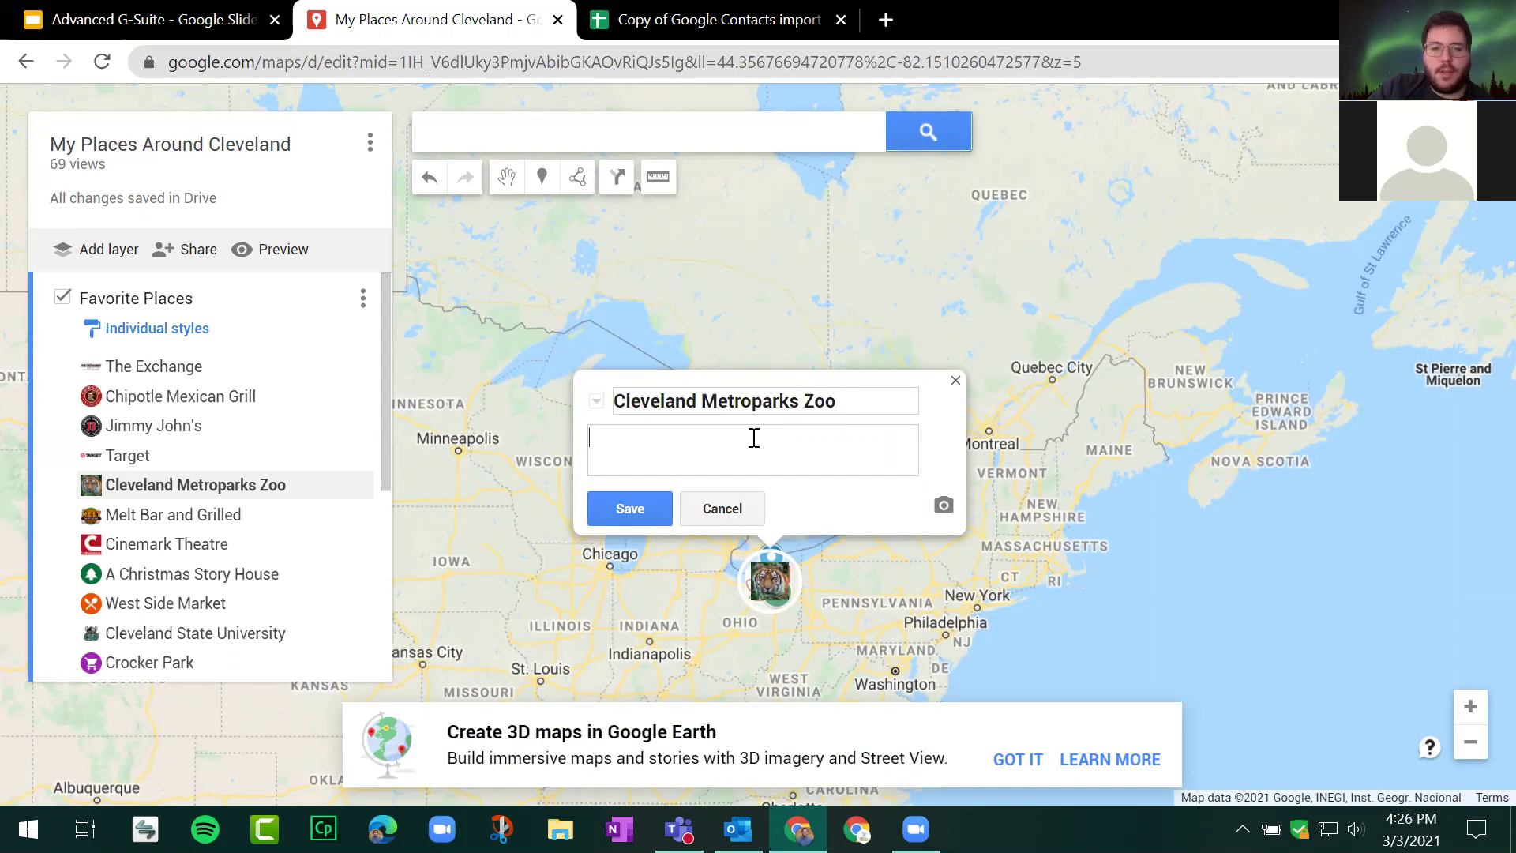
Step: Search Google Images for 'ele' and attach the first elephant photo to the zoo placemark
{"action": "left_click", "coordinate": [944, 506]}
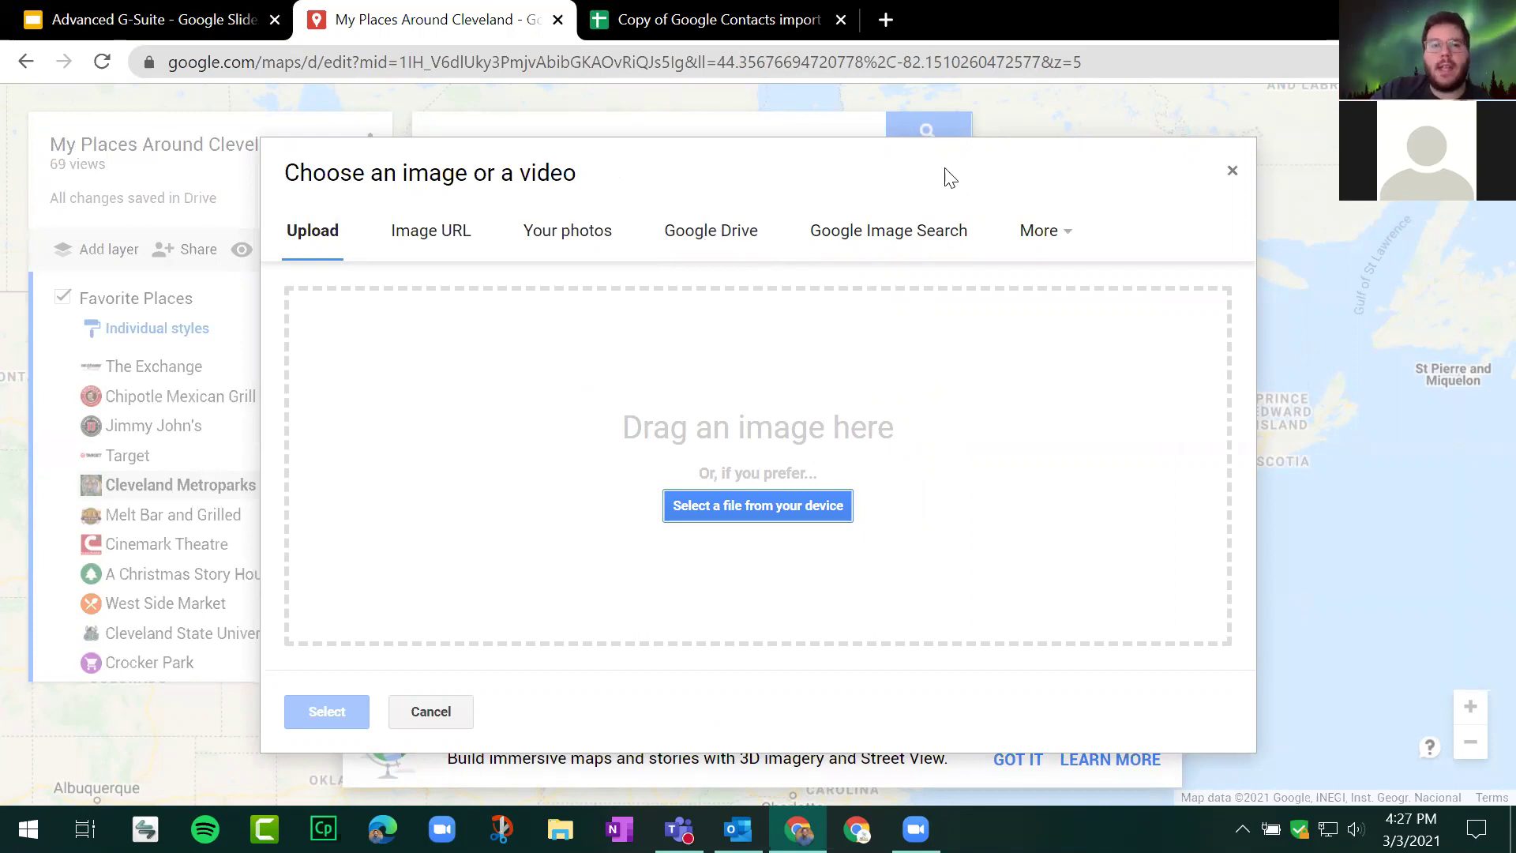
{"action": "left_click", "coordinate": [894, 239]}
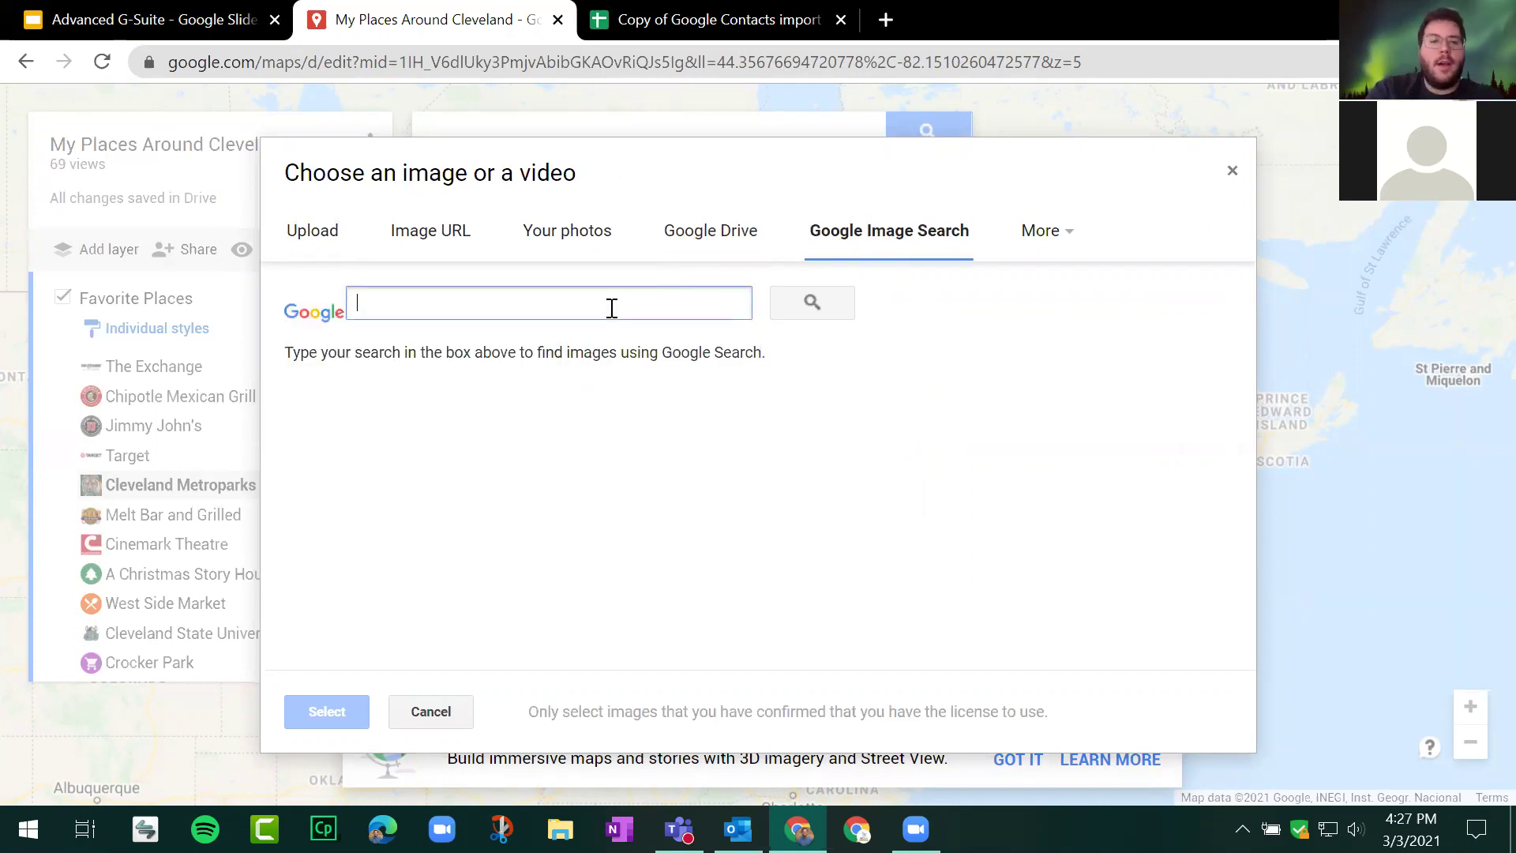
{"action": "type", "text": "elephant"}
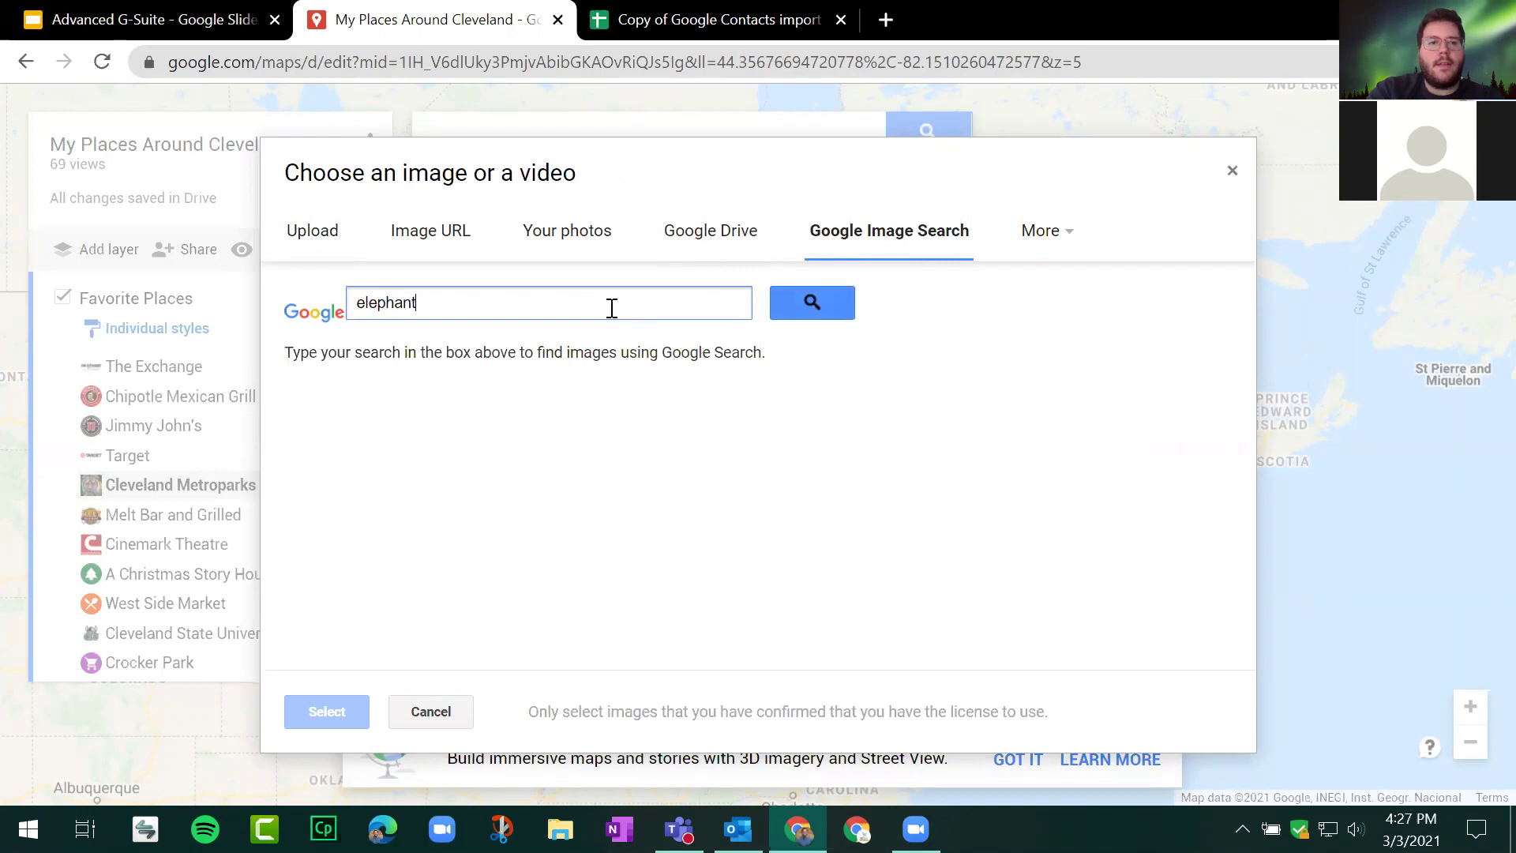
{"action": "key", "text": "Return"}
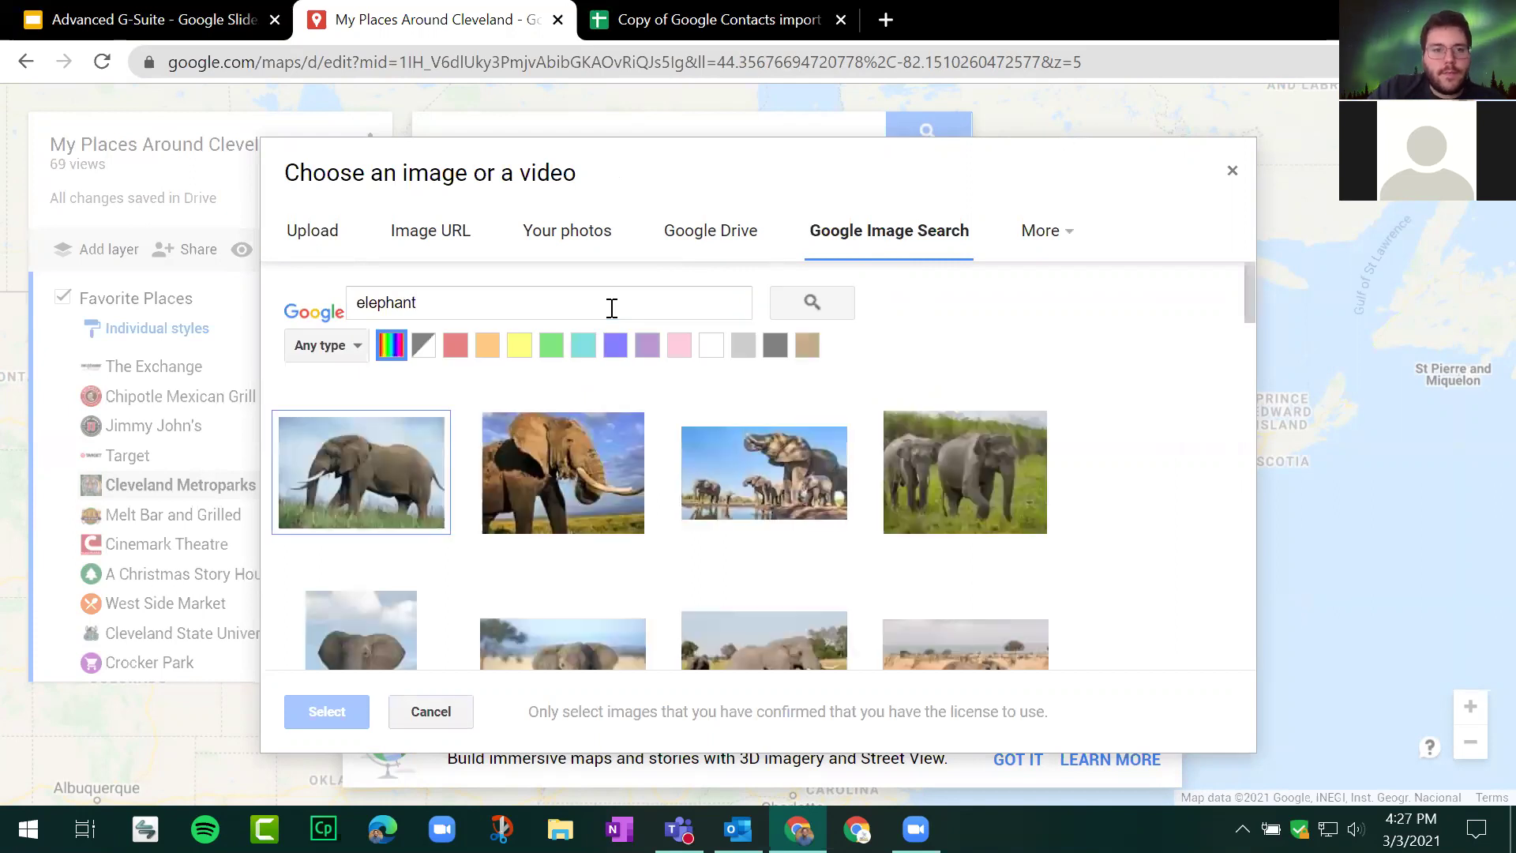
{"action": "double_click", "coordinate": [432, 490]}
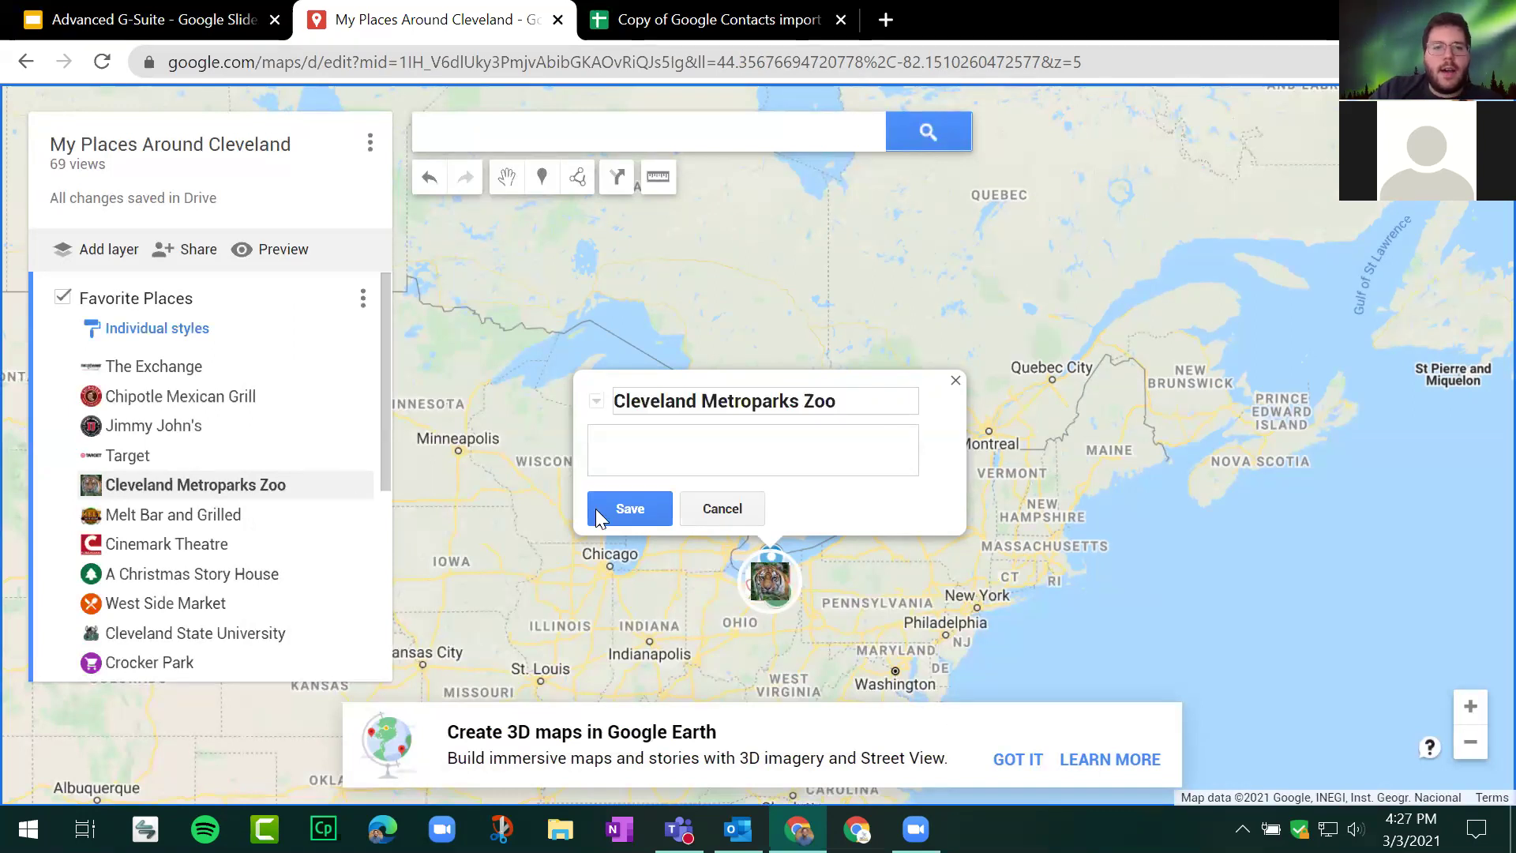
Step: Save the zoo placemark with its elephant photo and dismiss the Google Earth 3D maps banner
{"action": "left_click", "coordinate": [628, 508]}
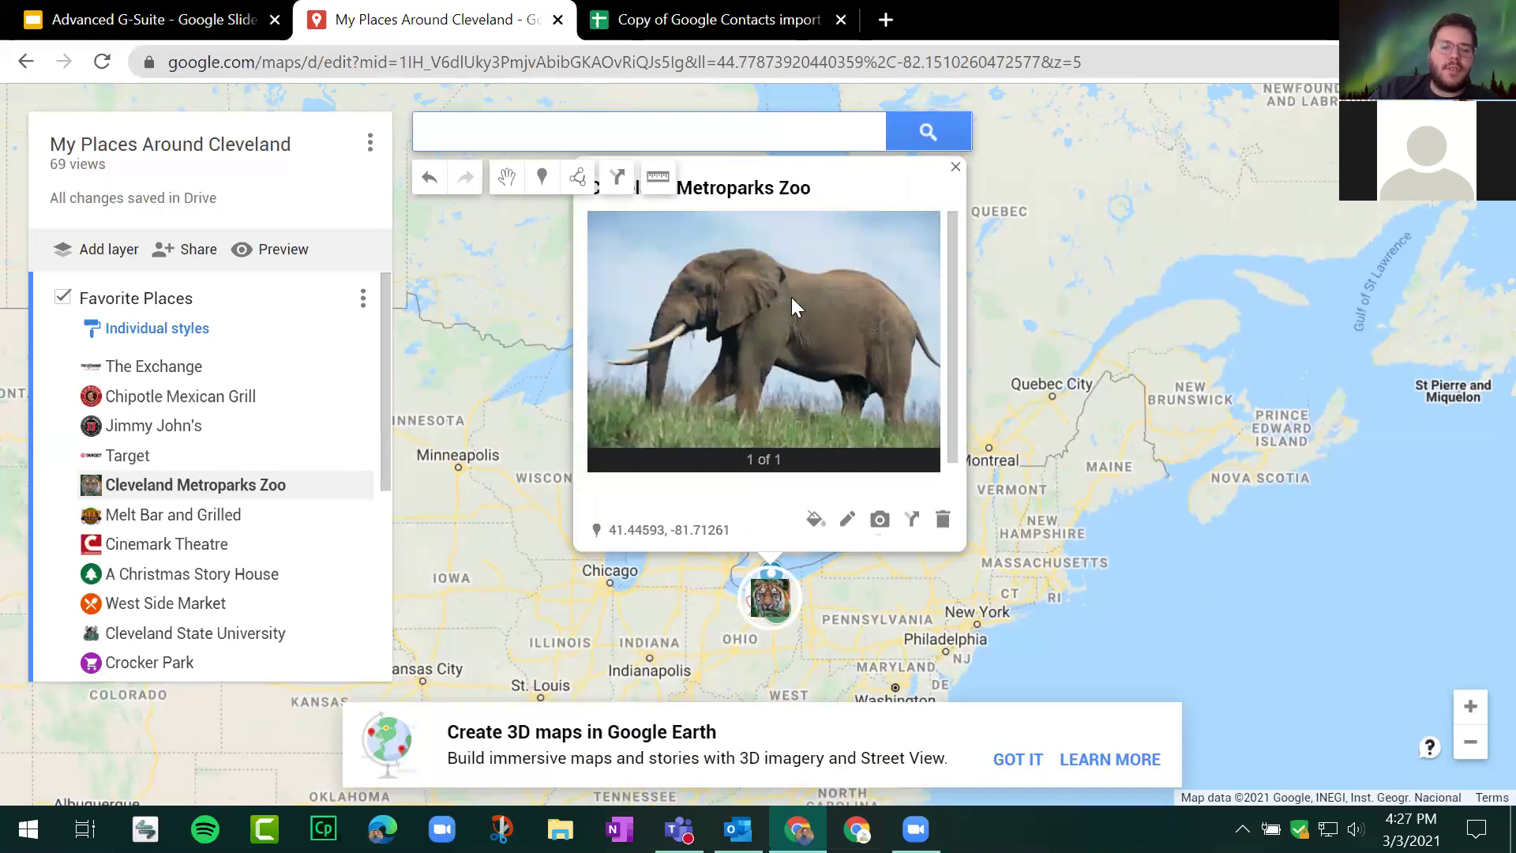
{"action": "scroll", "coordinate": [791, 300], "scroll_direction": "down", "scroll_amount": 1}
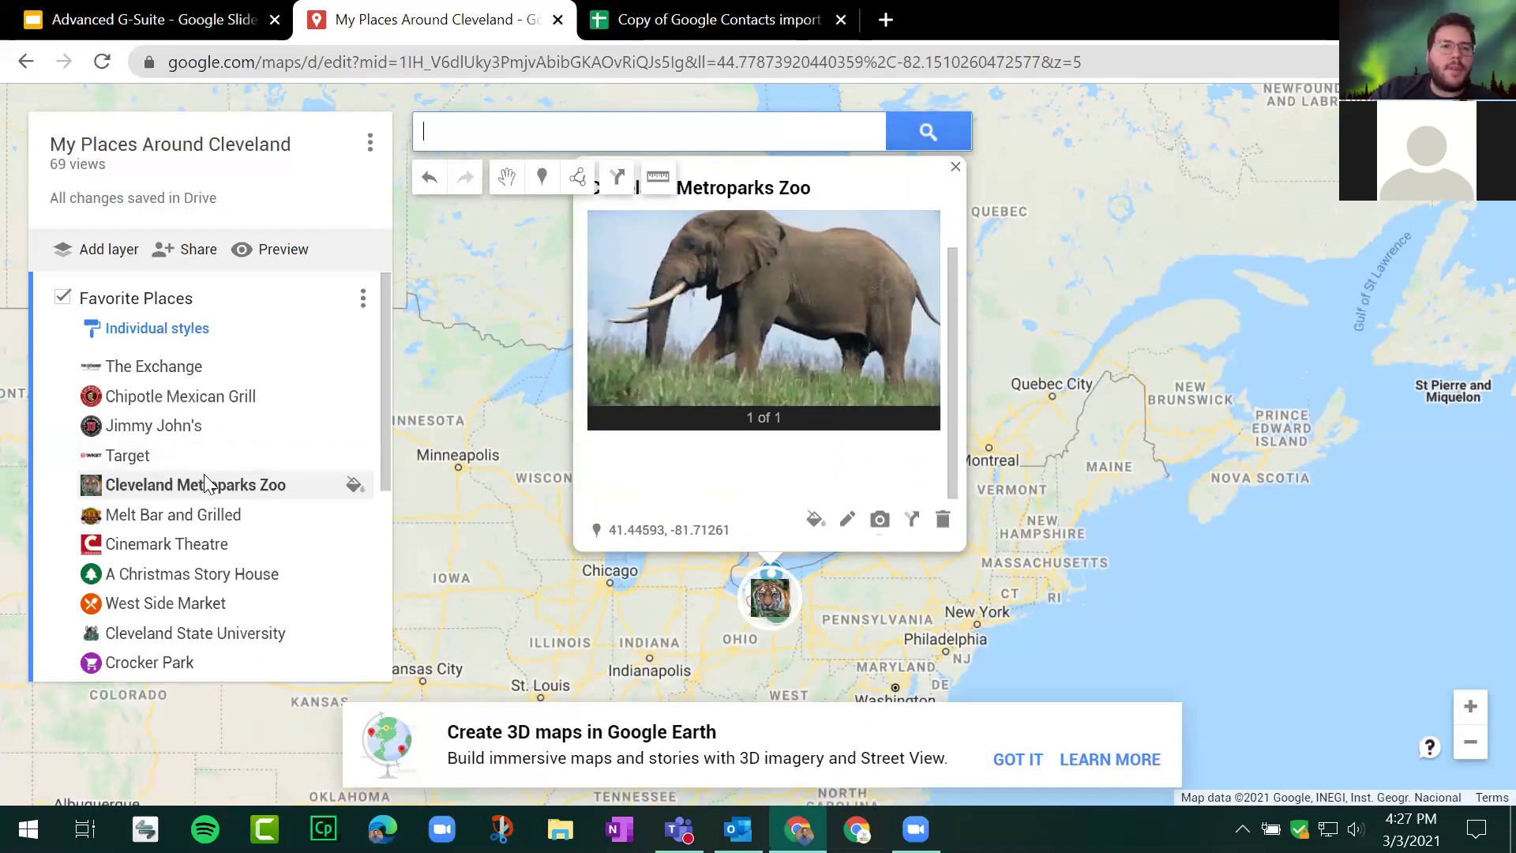
{"action": "scroll", "coordinate": [814, 238], "scroll_direction": "up", "scroll_amount": 1}
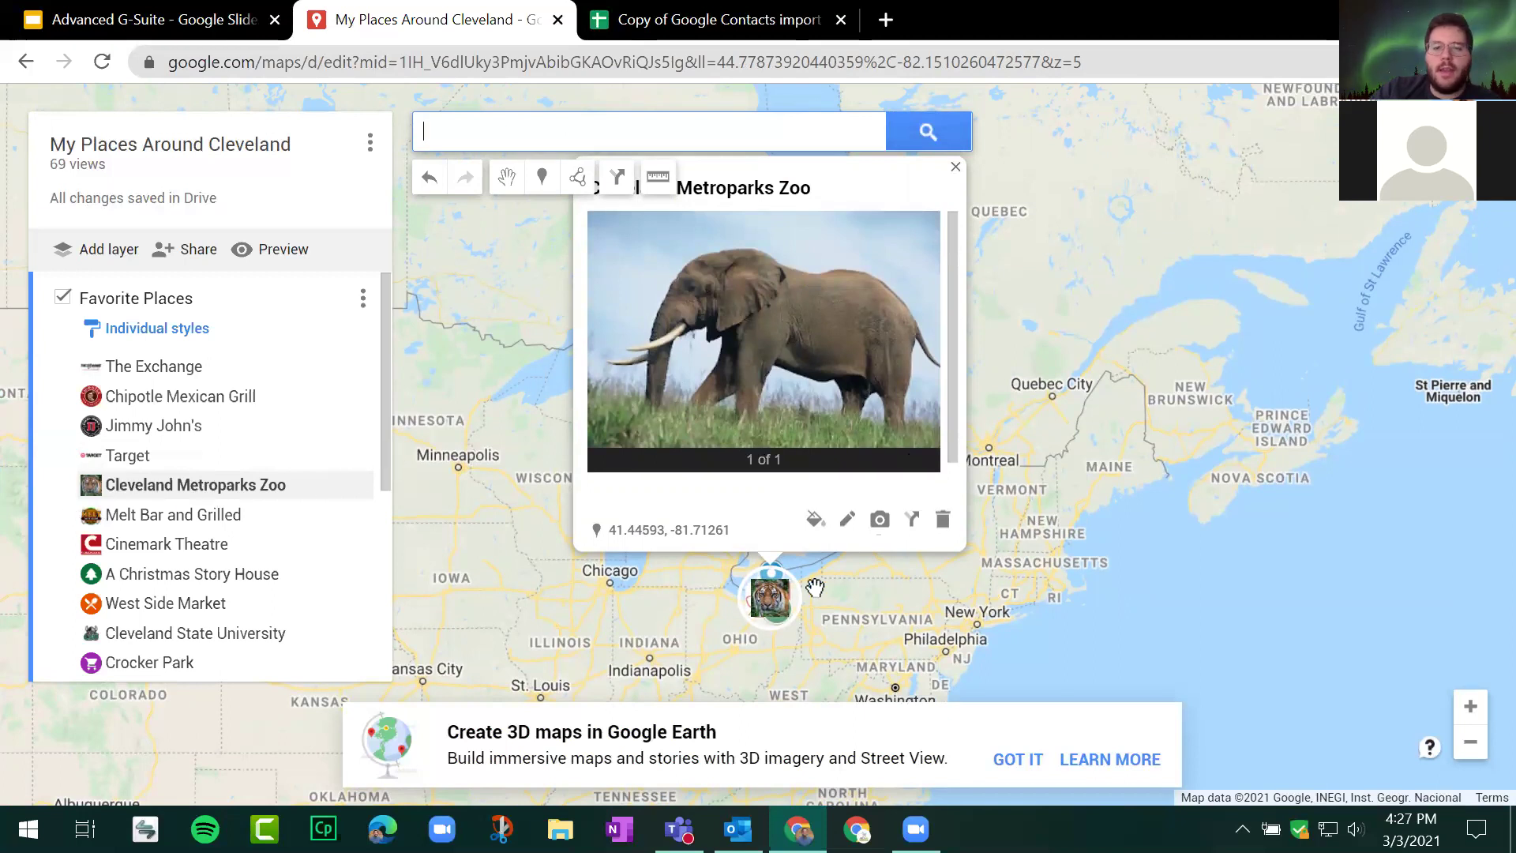
{"action": "scroll", "coordinate": [774, 594], "scroll_direction": "up", "scroll_amount": 1}
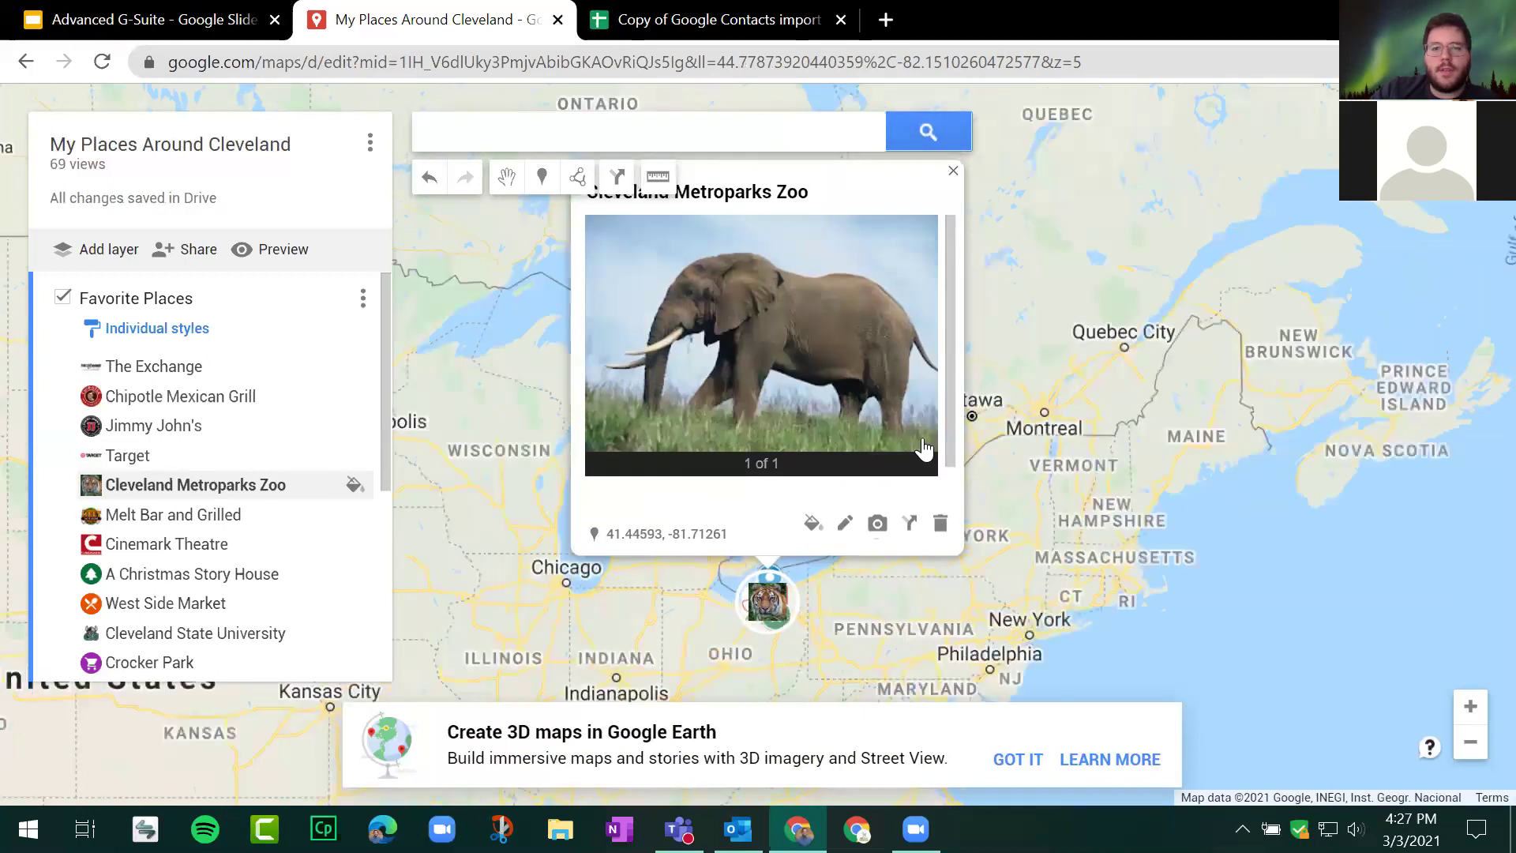
{"action": "scroll", "coordinate": [774, 588], "scroll_direction": "up", "scroll_amount": 1}
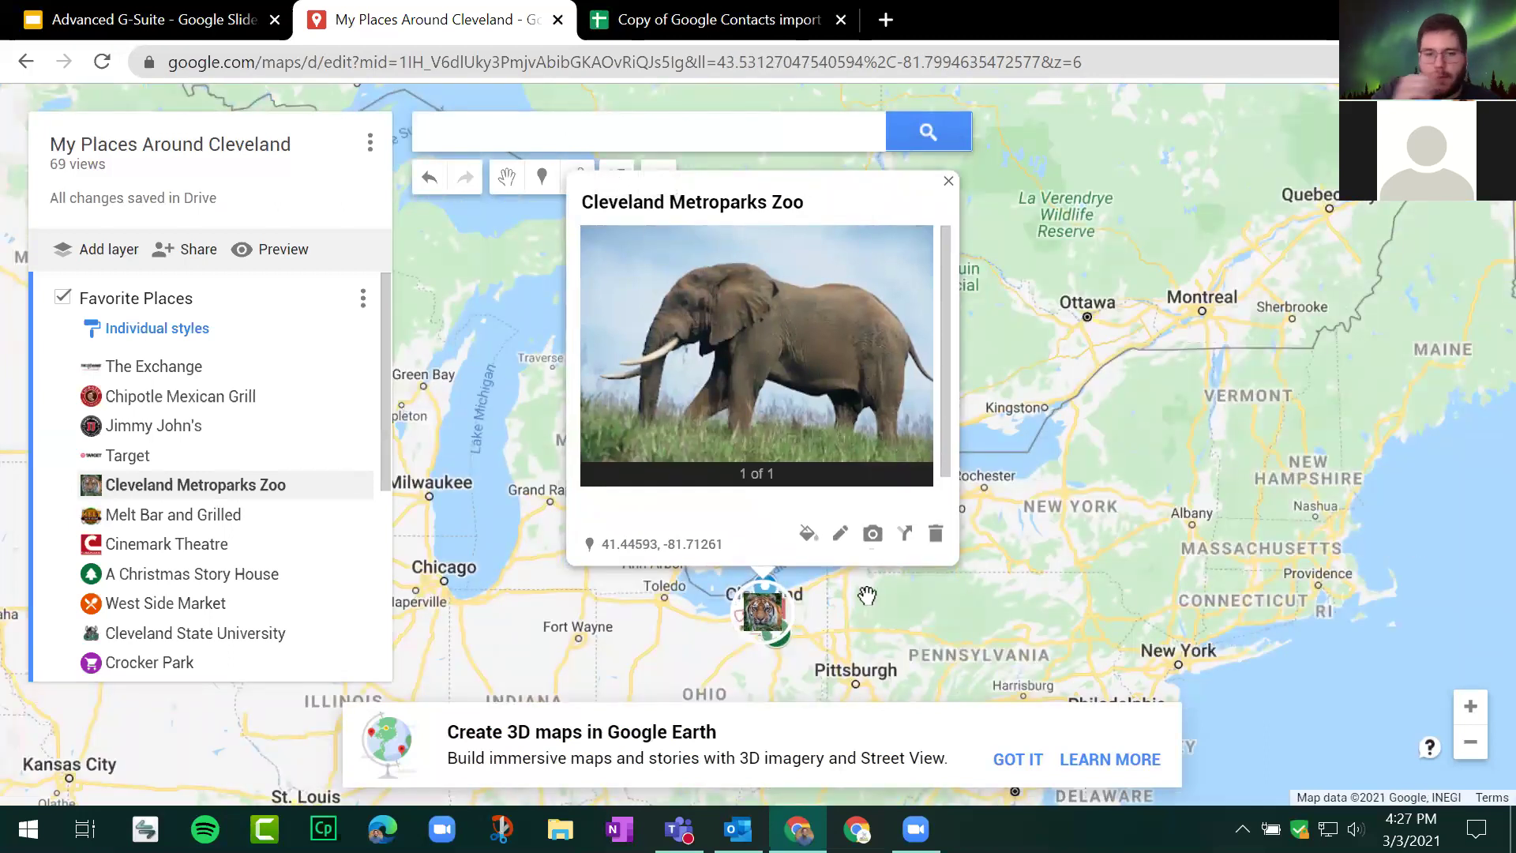
{"action": "left_click", "coordinate": [1018, 760]}
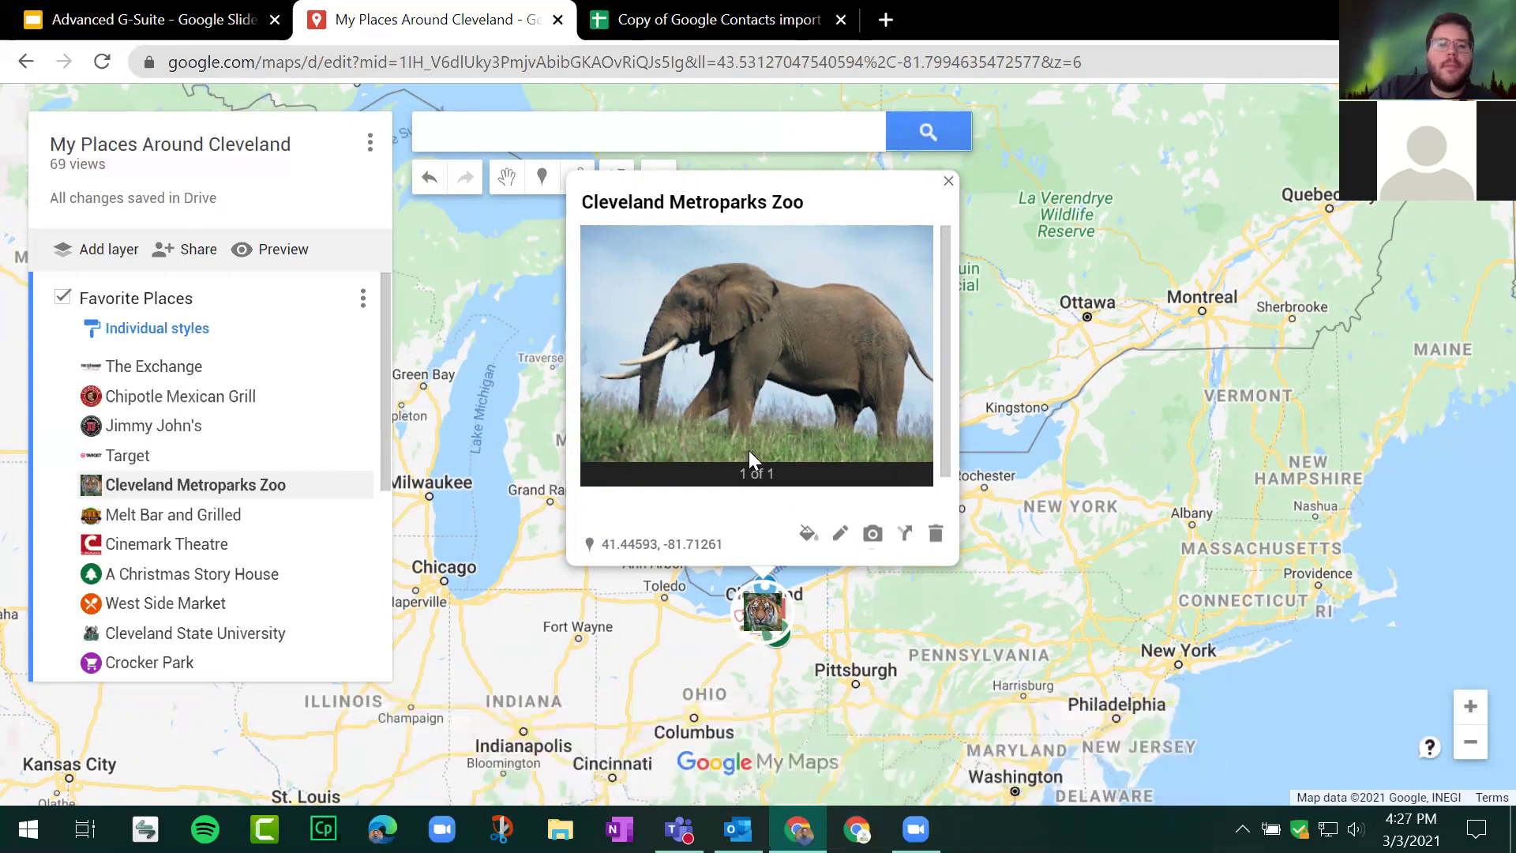
Step: Zoom into Cleveland and reopen the zoo marker's card to confirm the elephant photo
{"action": "scroll", "coordinate": [749, 450], "scroll_direction": "down", "scroll_amount": 1}
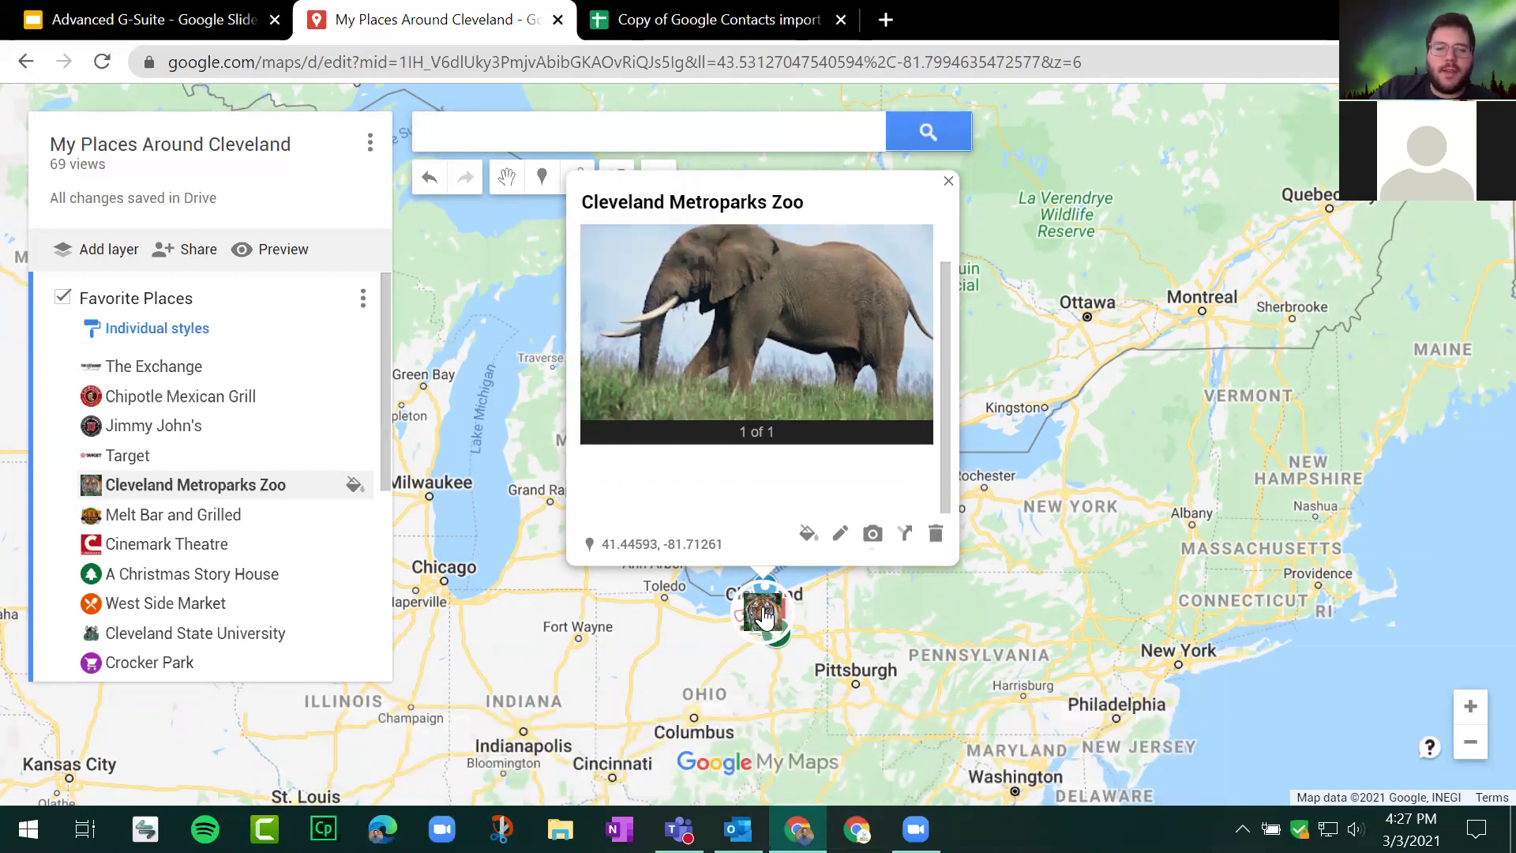
{"action": "scroll", "coordinate": [850, 332], "scroll_direction": "up", "scroll_amount": 1}
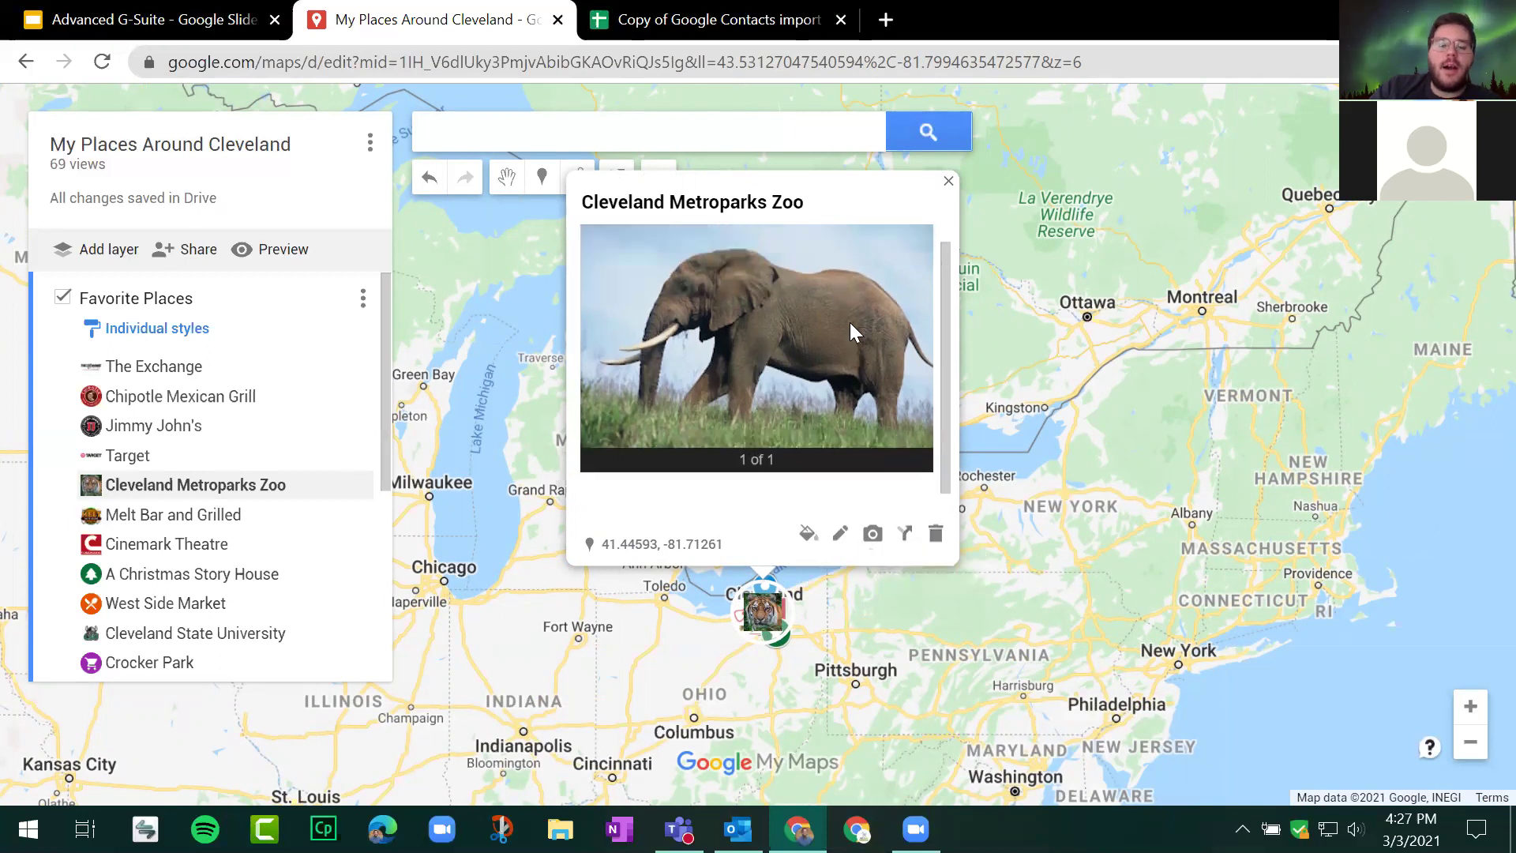
{"action": "left_click", "coordinate": [949, 181]}
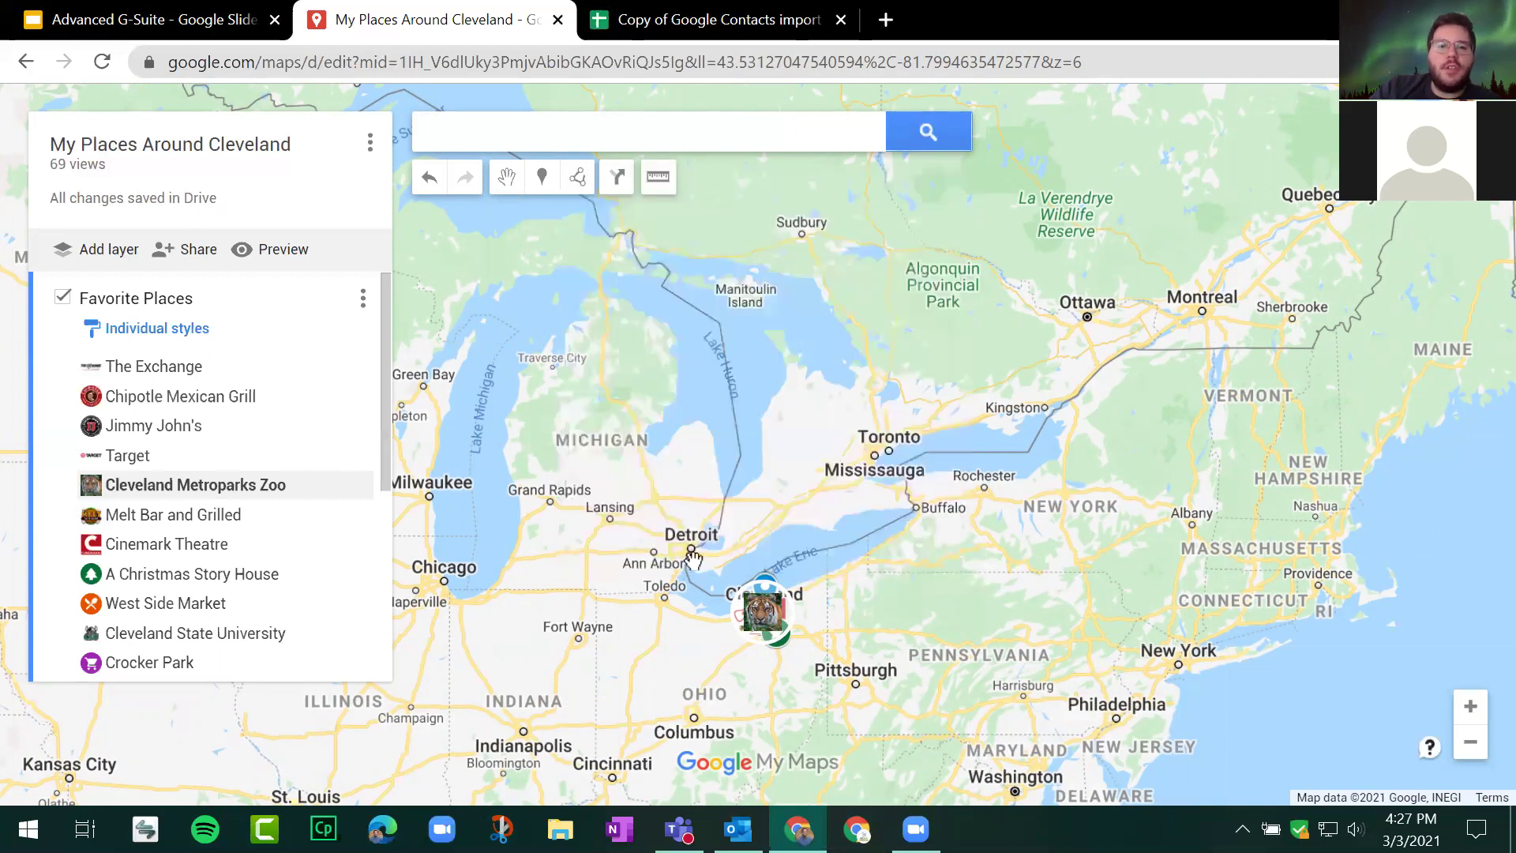
{"action": "left_click", "coordinate": [776, 621]}
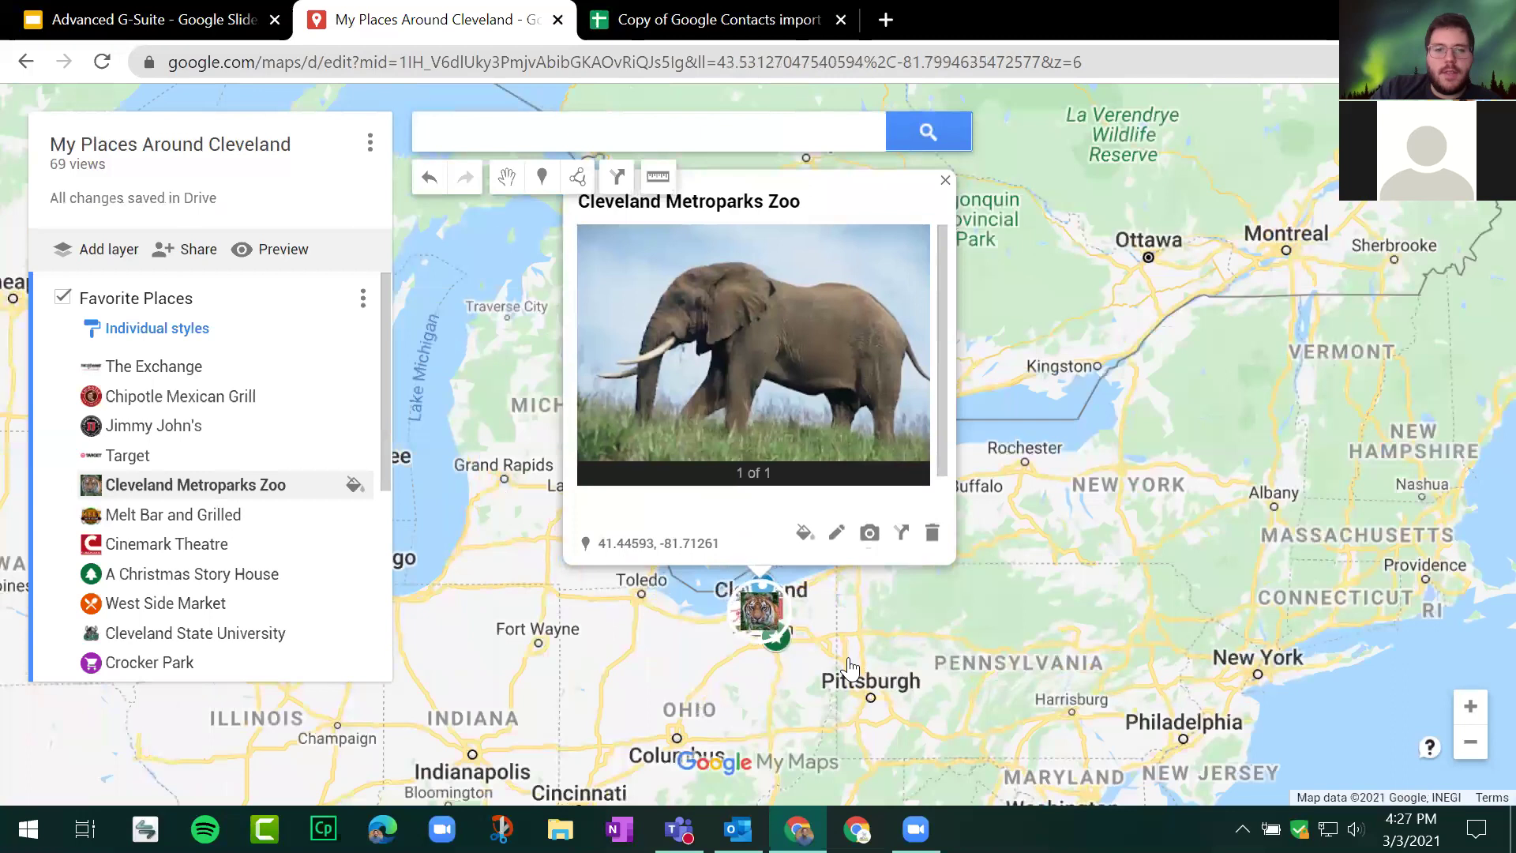
{"action": "scroll", "coordinate": [821, 621], "scroll_direction": "up", "scroll_amount": 1}
{"action": "scroll", "coordinate": [822, 620], "scroll_direction": "up", "scroll_amount": 3}
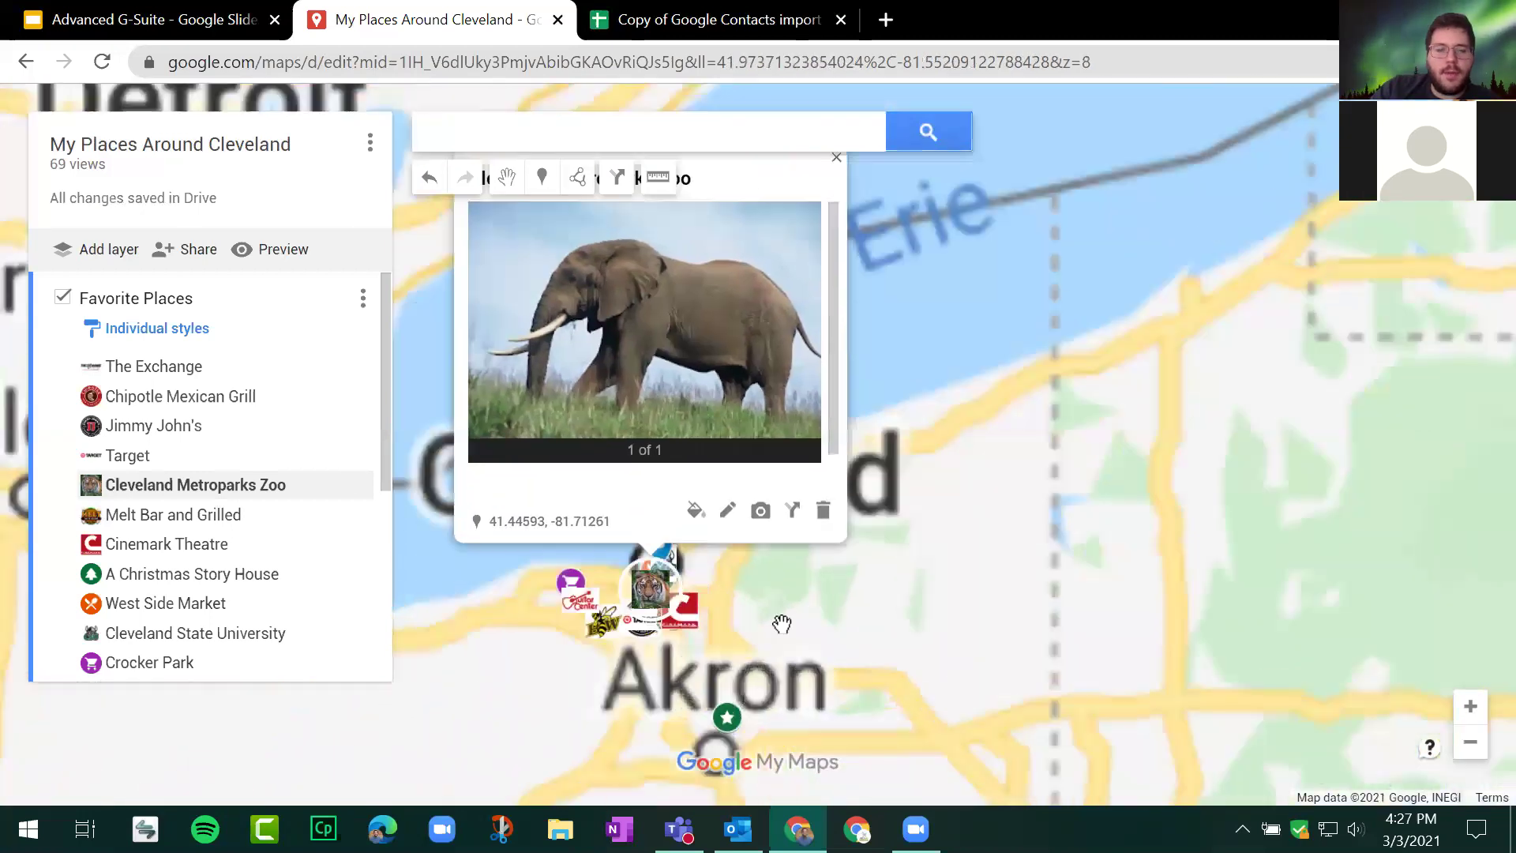
{"action": "scroll", "coordinate": [599, 633], "scroll_direction": "up", "scroll_amount": 1}
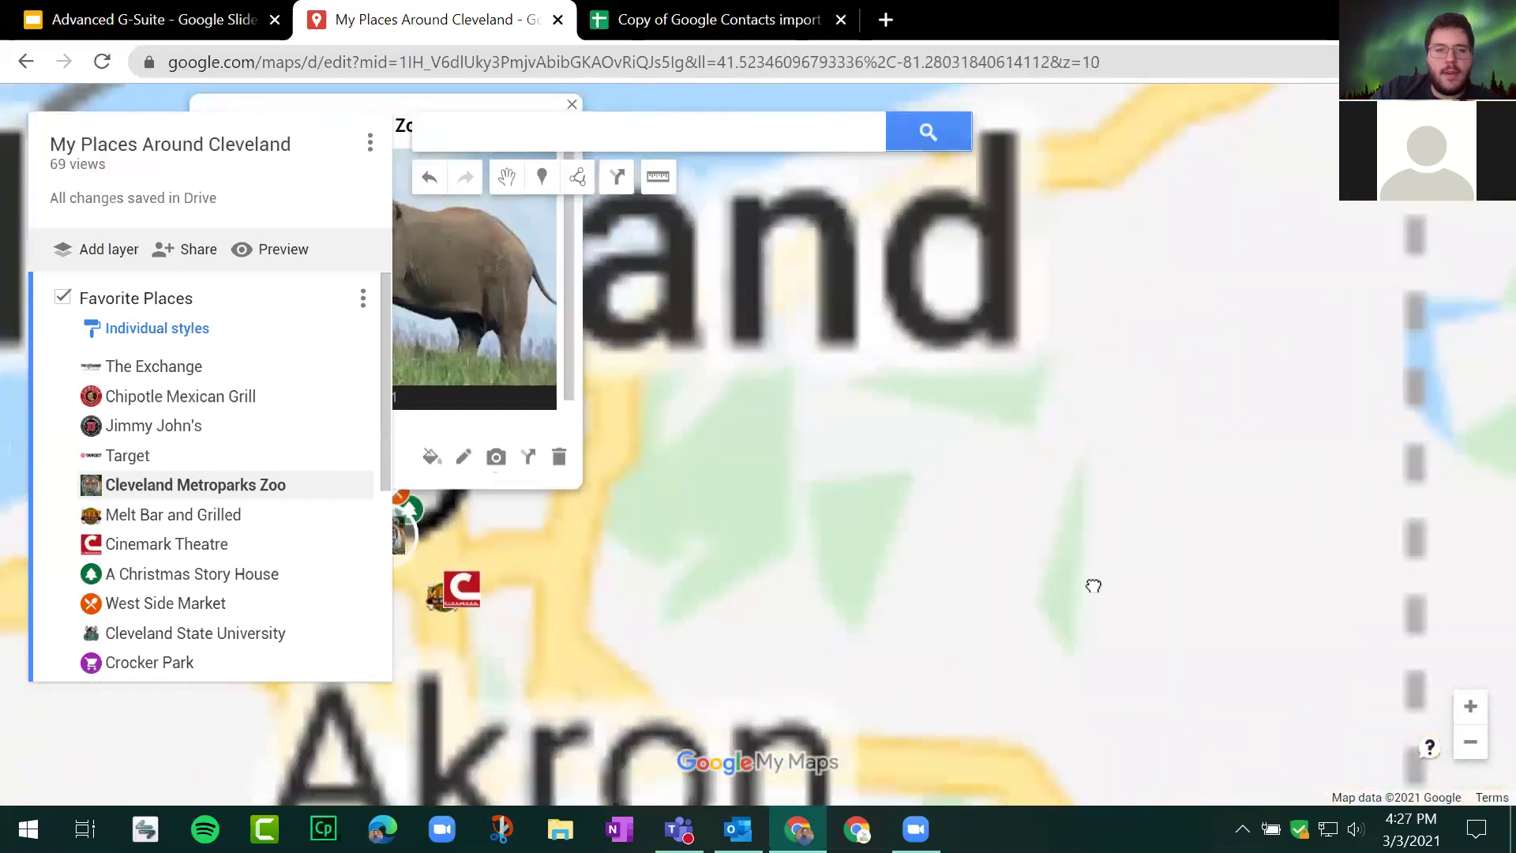
{"action": "scroll", "coordinate": [849, 521], "scroll_direction": "up", "scroll_amount": 1}
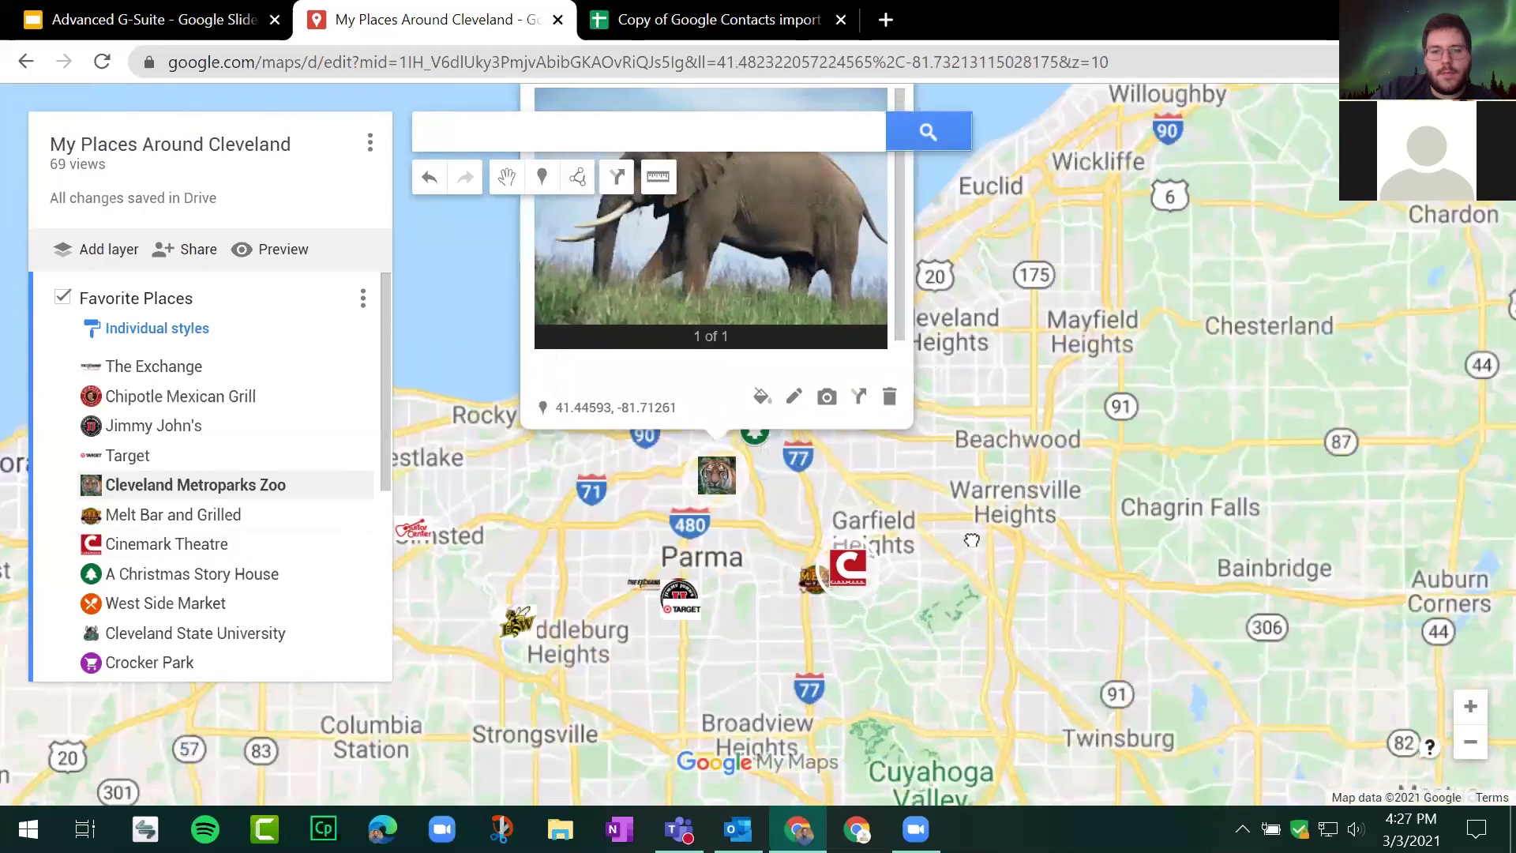
{"action": "scroll", "coordinate": [971, 541], "scroll_direction": "up", "scroll_amount": 1}
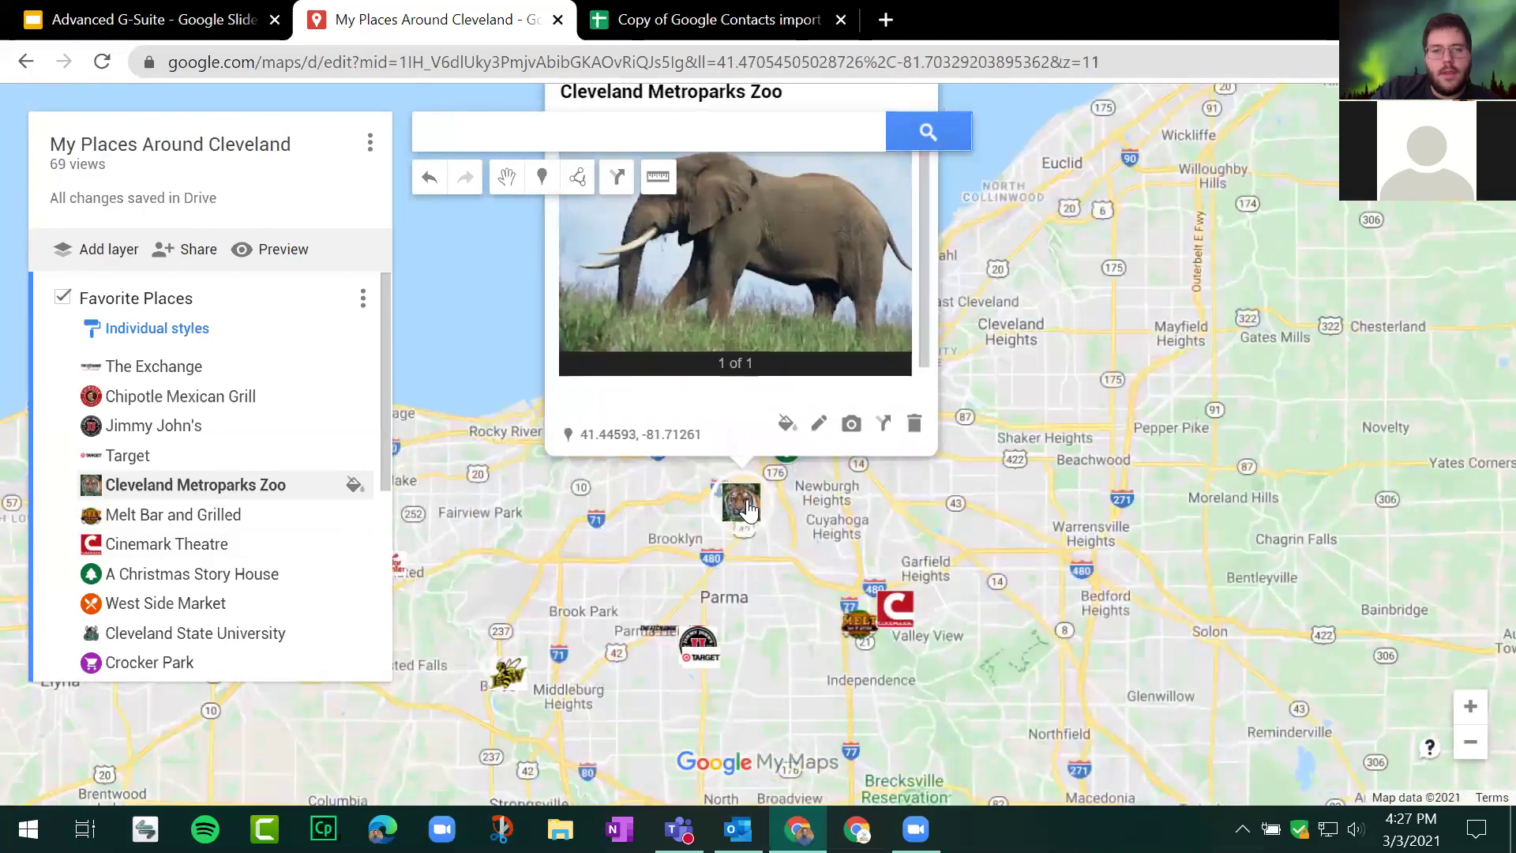
{"action": "left_click", "coordinate": [749, 509]}
{"action": "left_click", "coordinate": [749, 509]}
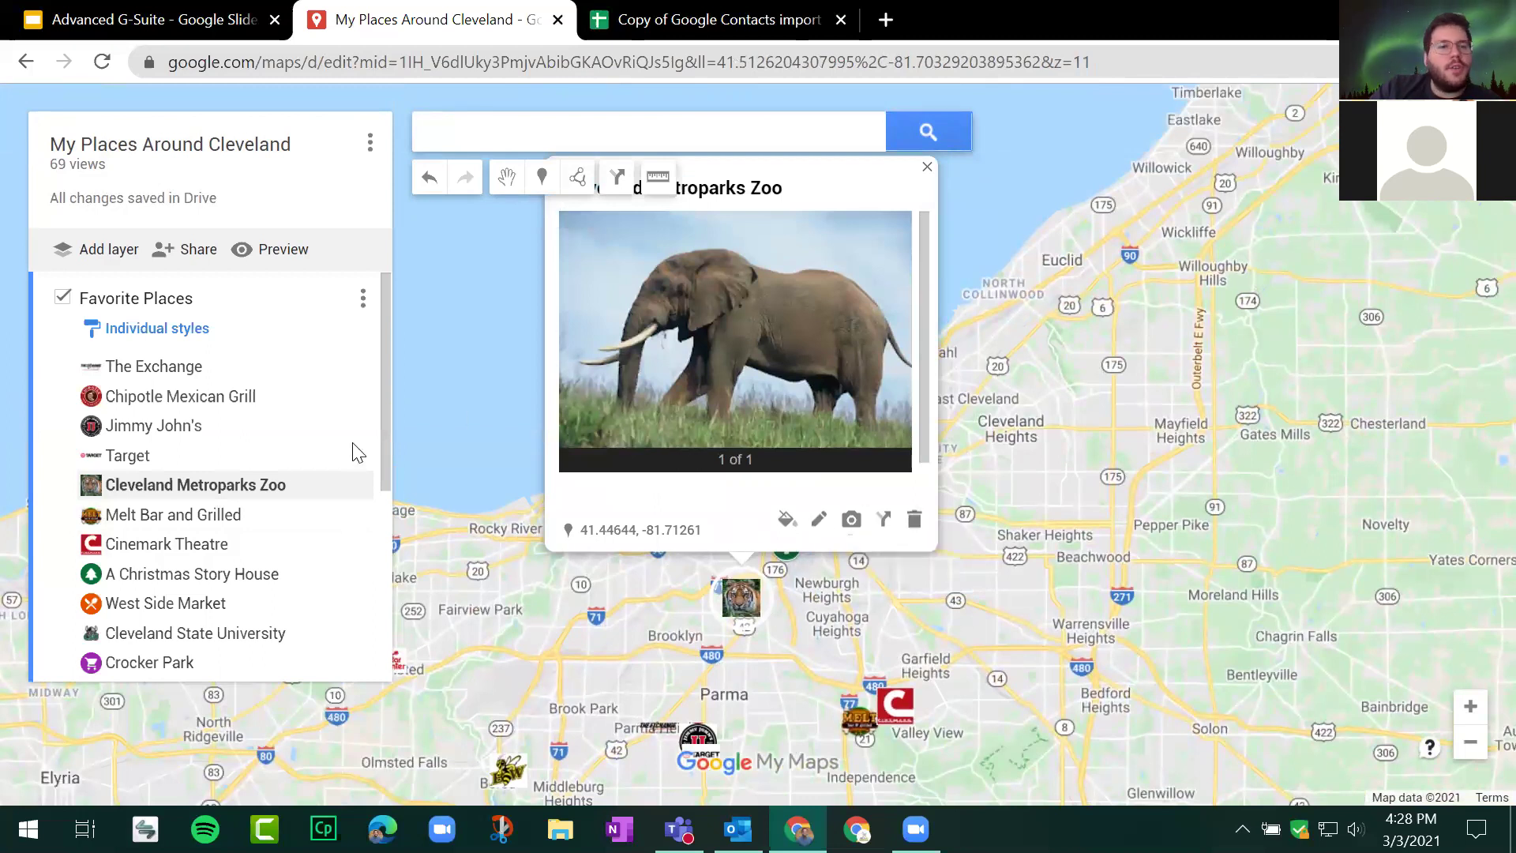
{"action": "left_click", "coordinate": [363, 298]}
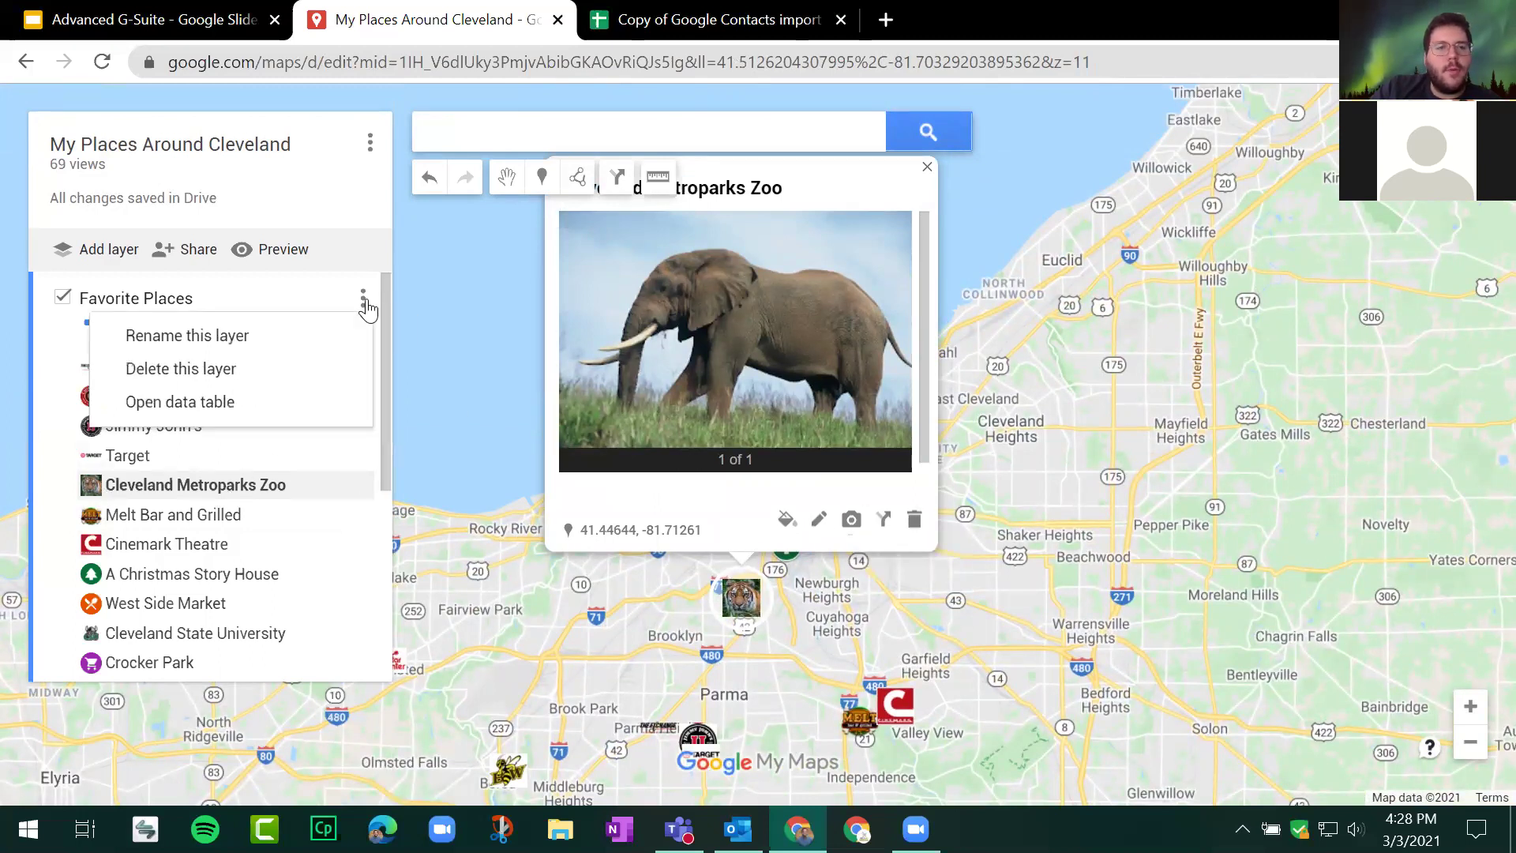
{"action": "left_click", "coordinate": [832, 317]}
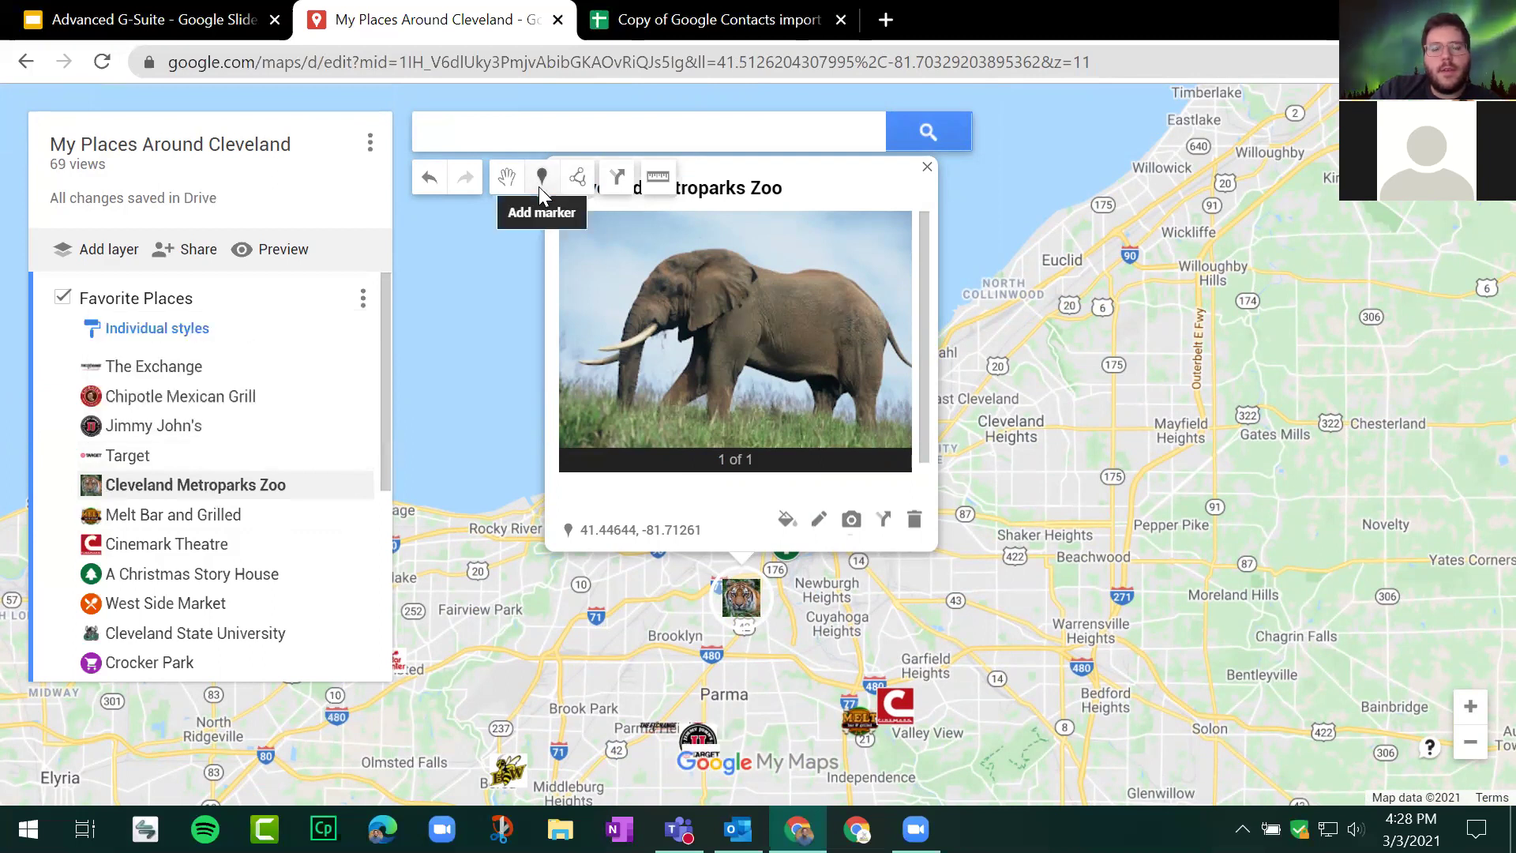
{"action": "left_click", "coordinate": [540, 188]}
{"action": "scroll", "coordinate": [742, 600], "scroll_direction": "up", "scroll_amount": 2}
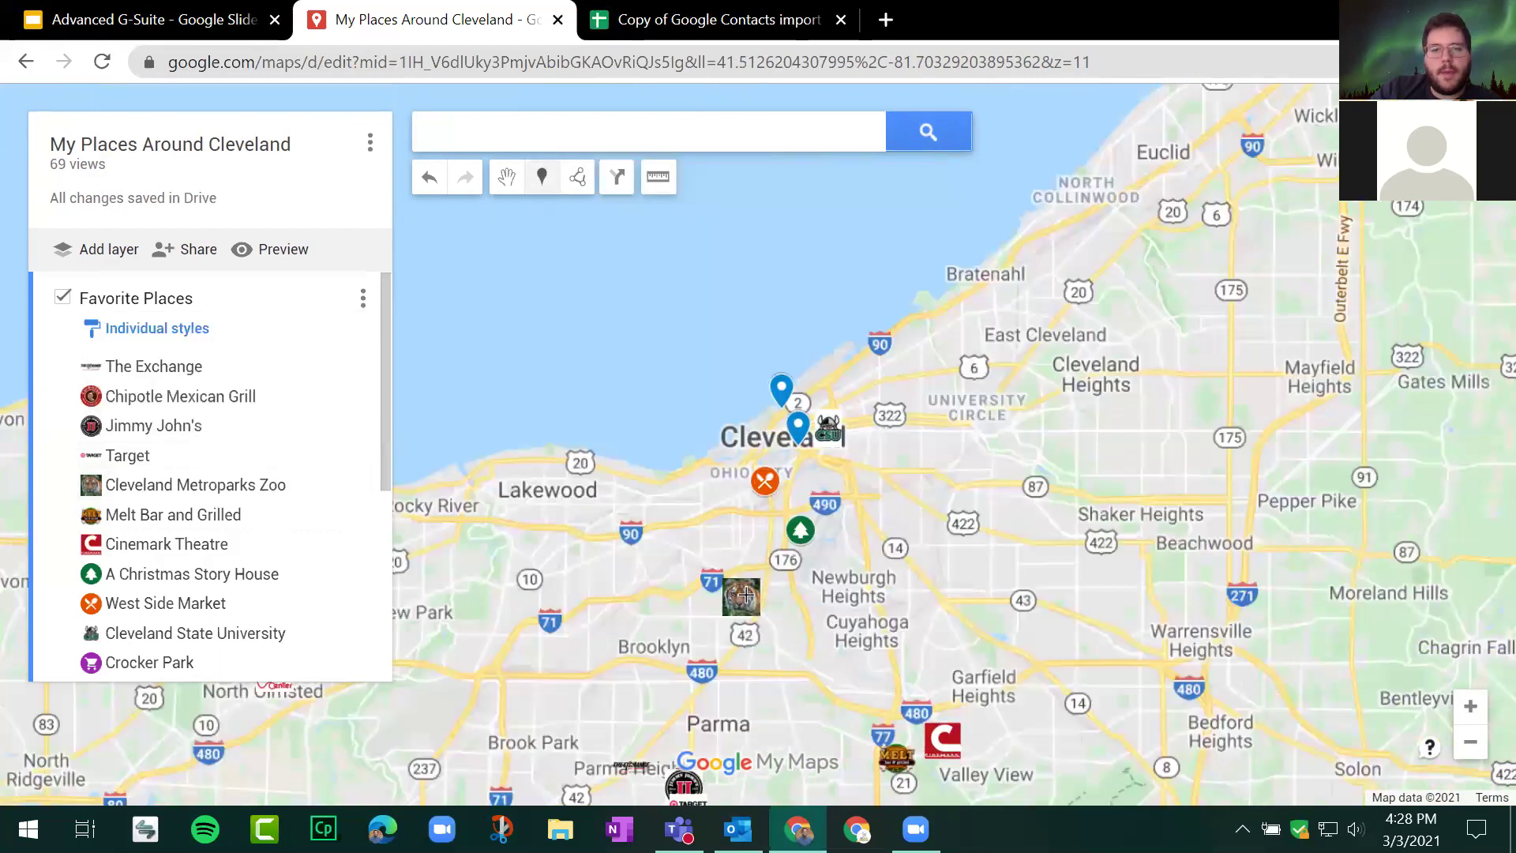
{"action": "left_click", "coordinate": [743, 592]}
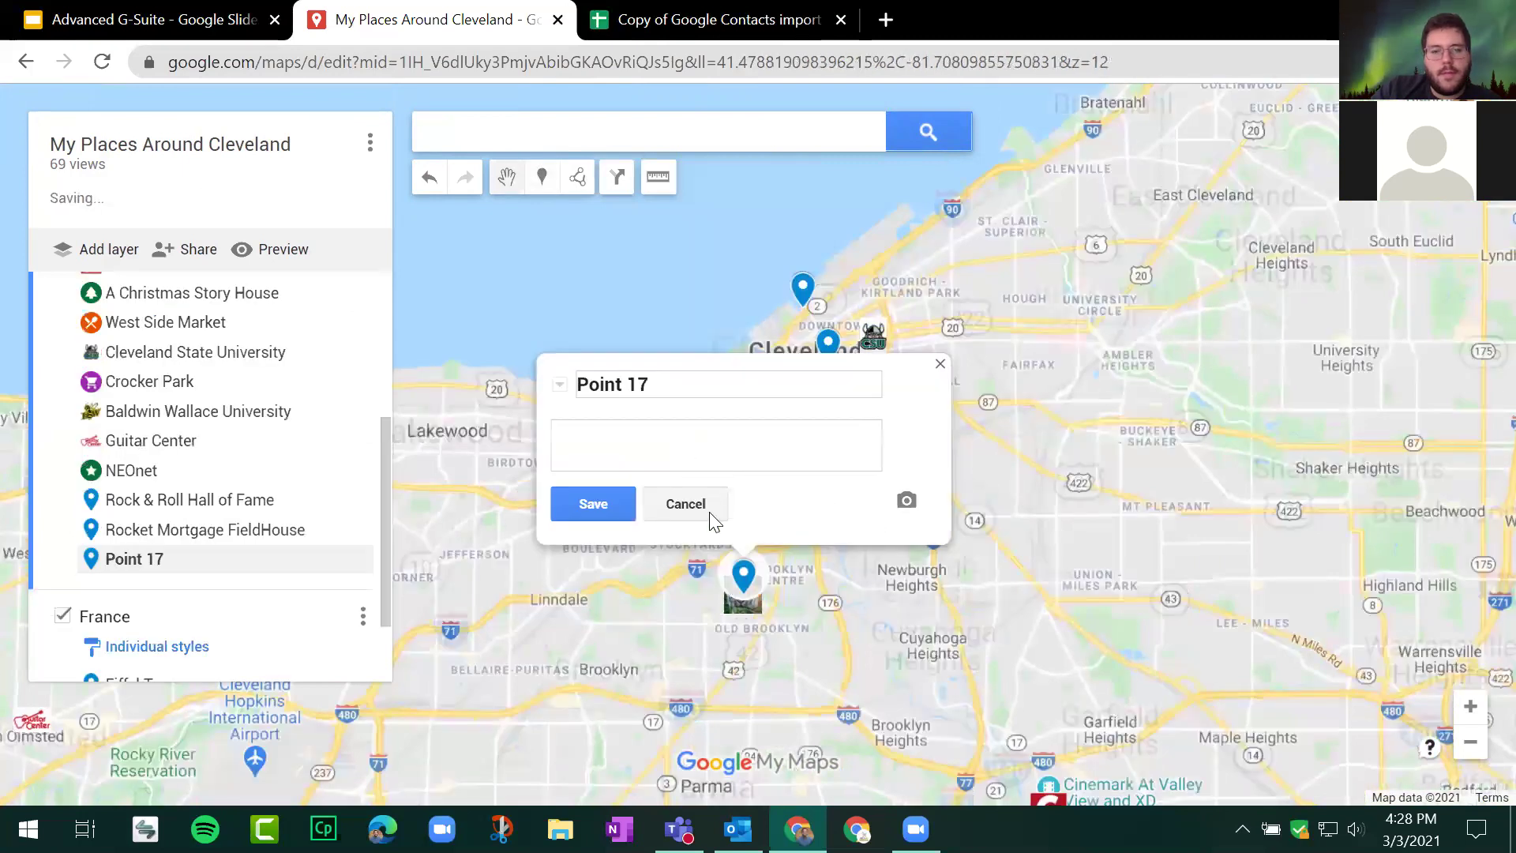
{"action": "left_click", "coordinate": [710, 513]}
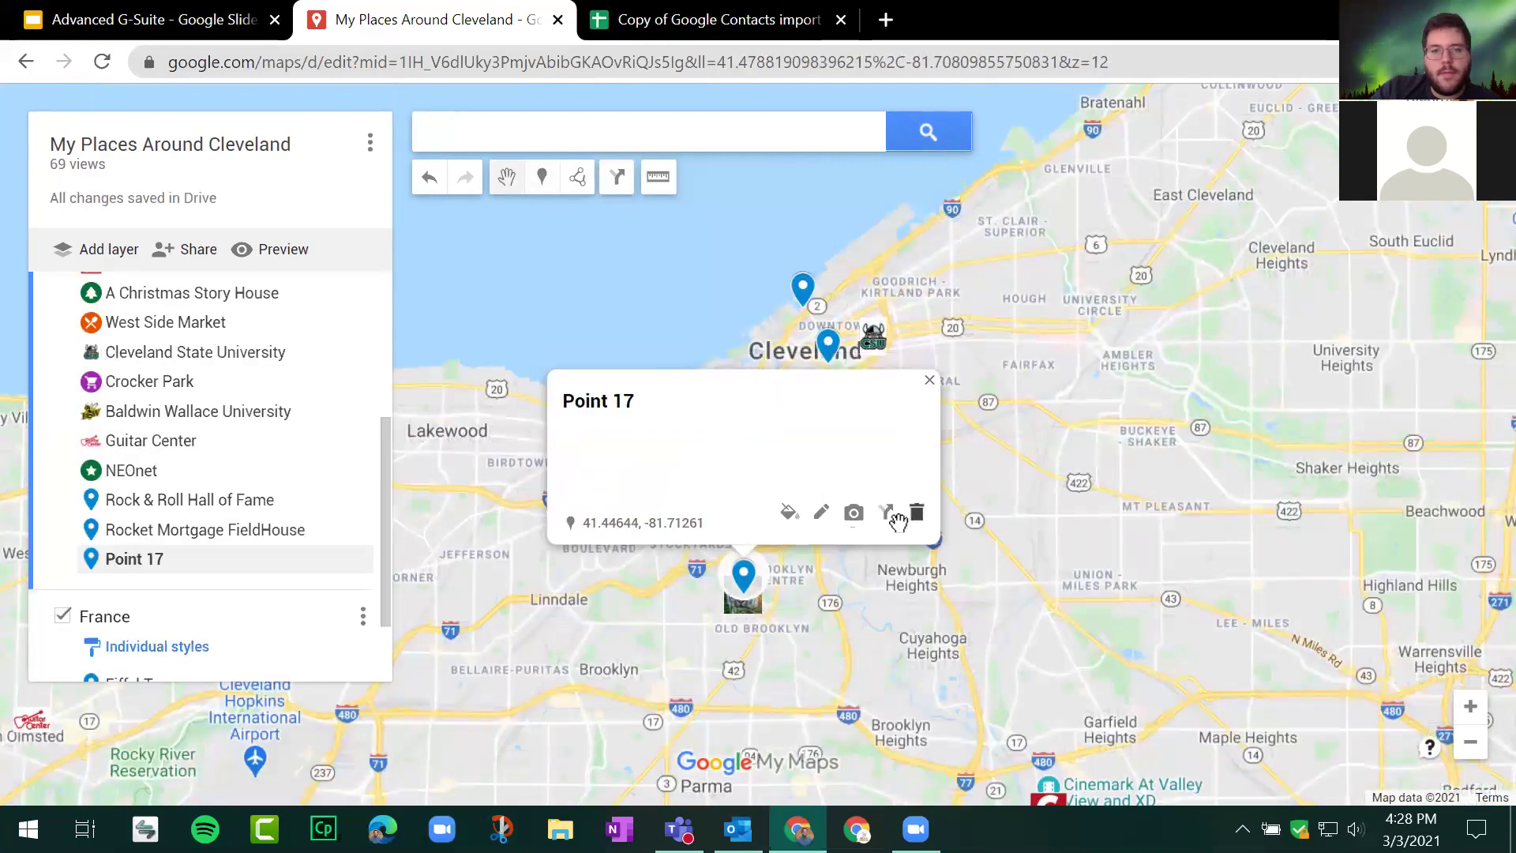
{"action": "left_click", "coordinate": [917, 514]}
{"action": "left_click", "coordinate": [742, 600]}
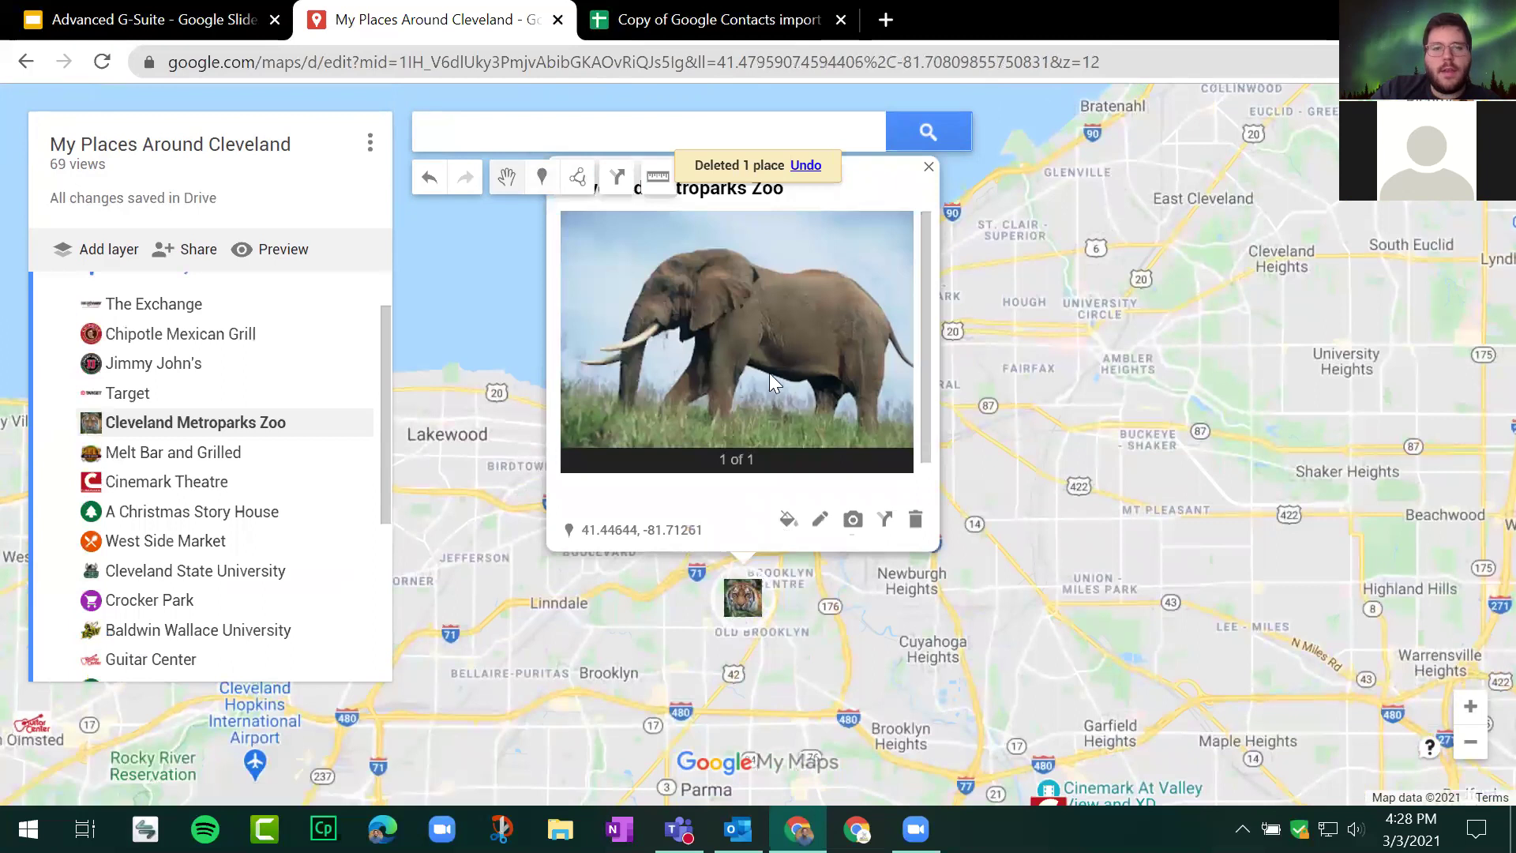
{"action": "scroll", "coordinate": [807, 289], "scroll_direction": "down", "scroll_amount": 1}
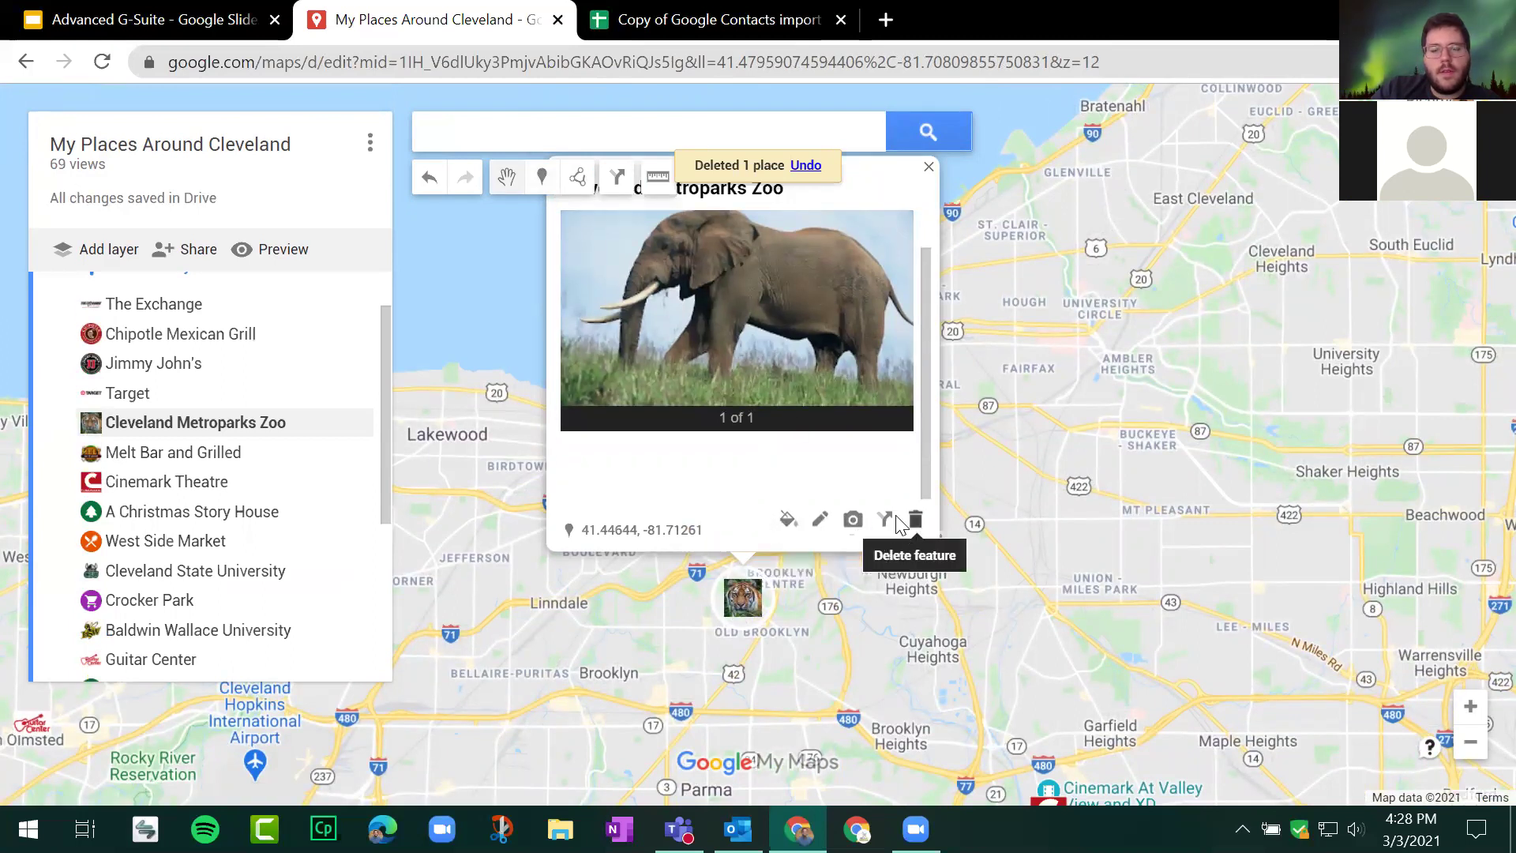
{"action": "scroll", "coordinate": [842, 343], "scroll_direction": "up", "scroll_amount": 1}
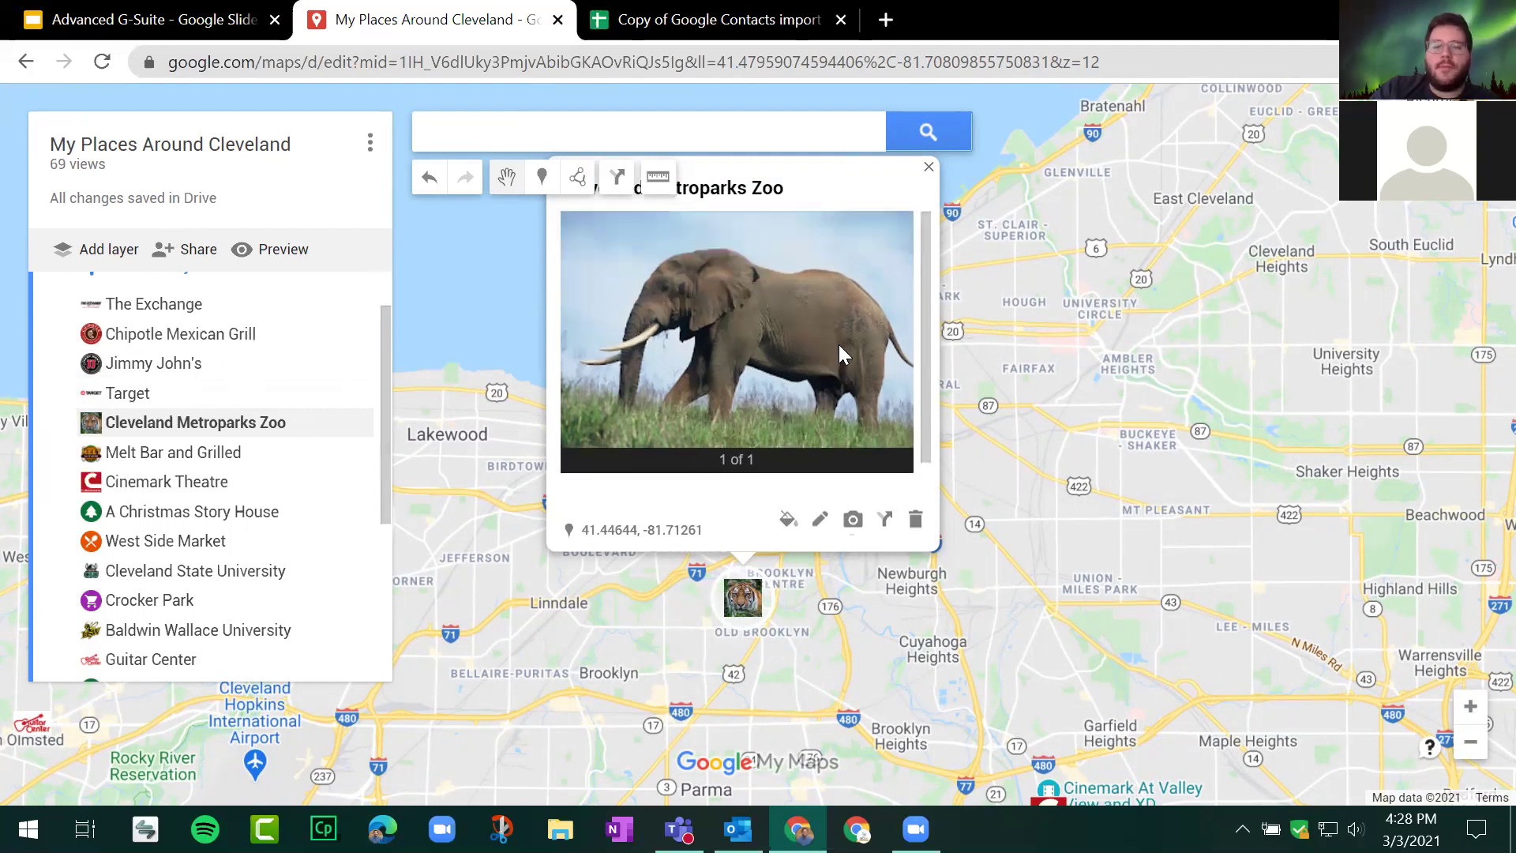
{"action": "scroll", "coordinate": [1077, 425], "scroll_direction": "up", "scroll_amount": 1}
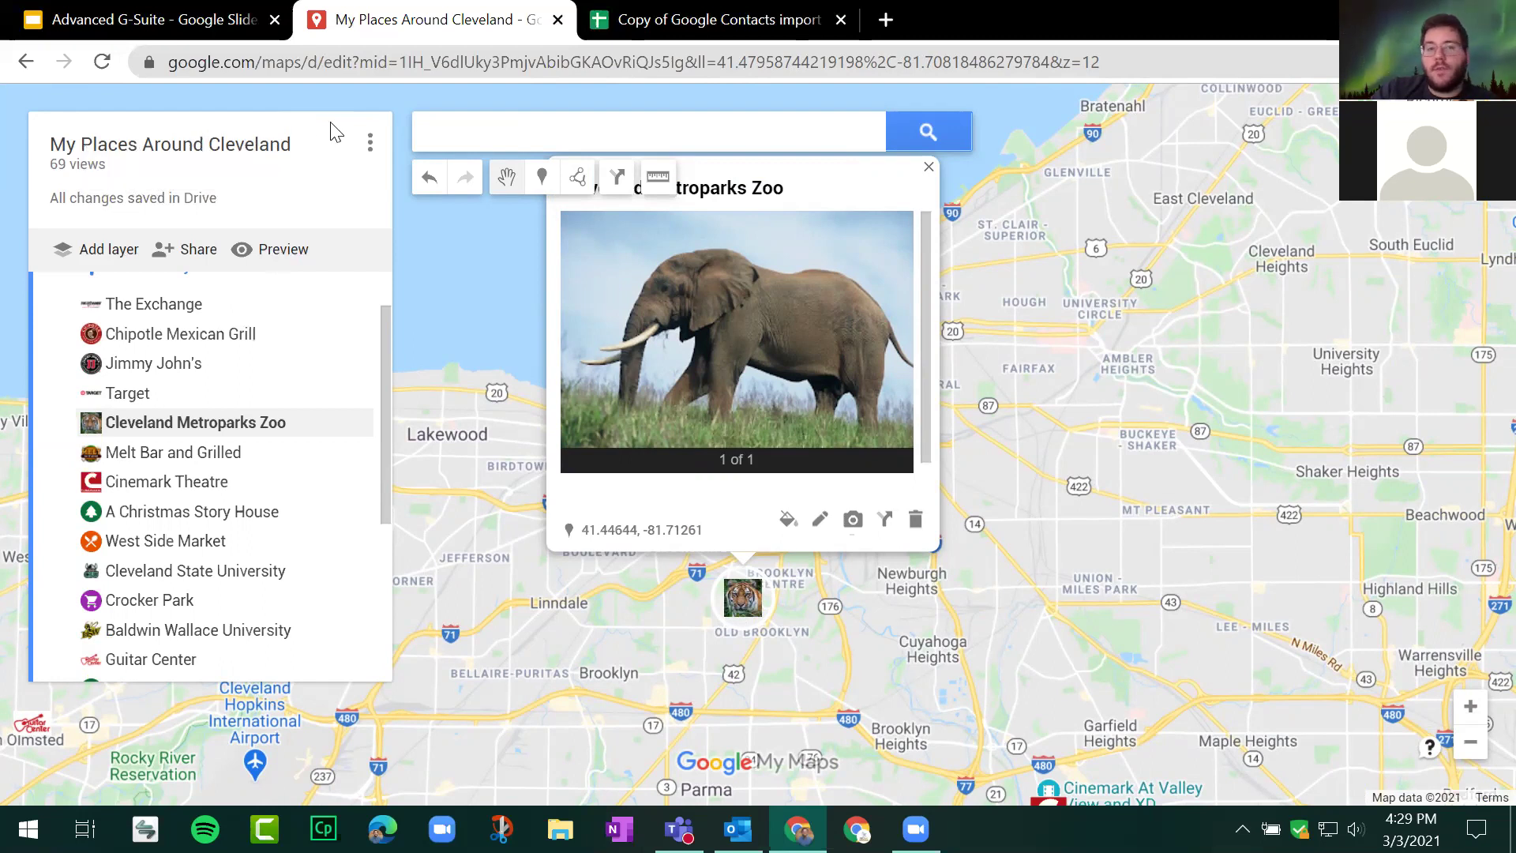
{"action": "left_click_drag", "start_coordinate": [66, 146], "coordinate": [299, 148]}
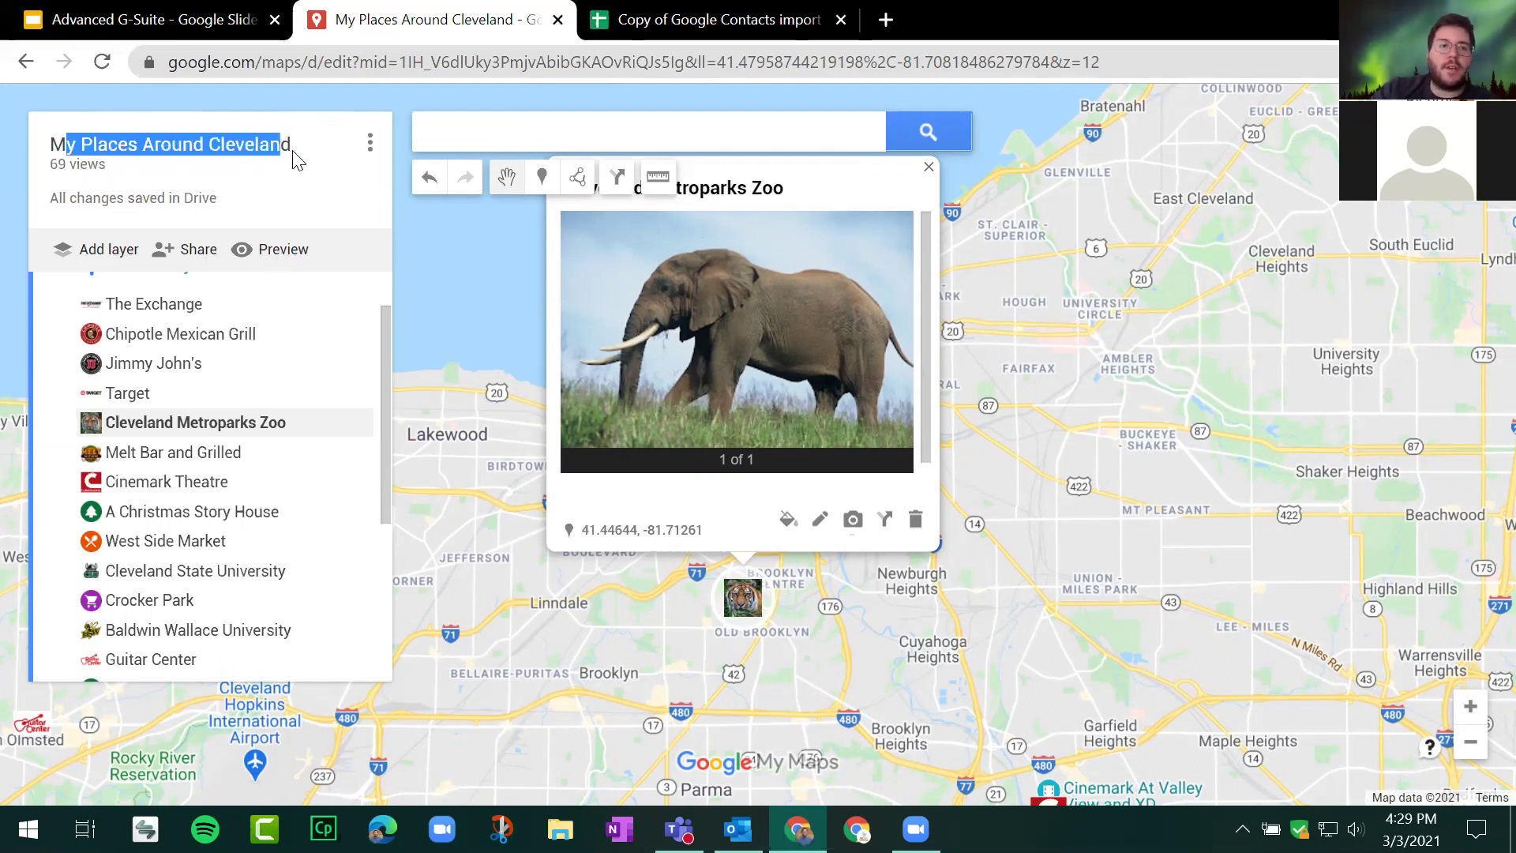
Step: Copy the map's sharing link from the Share settings
{"action": "left_click", "coordinate": [445, 344]}
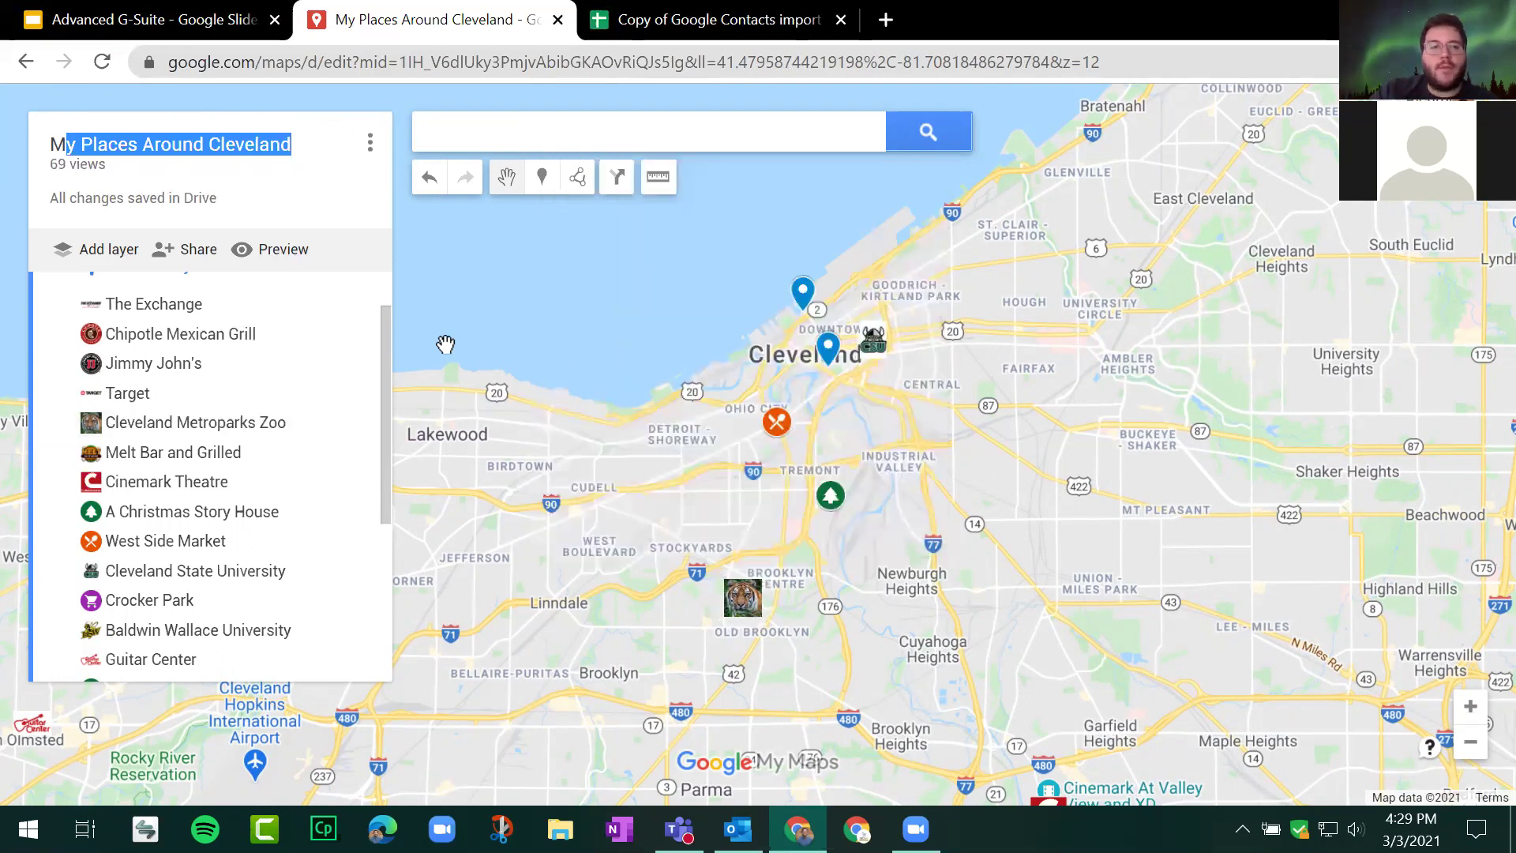
{"action": "left_click", "coordinate": [183, 248]}
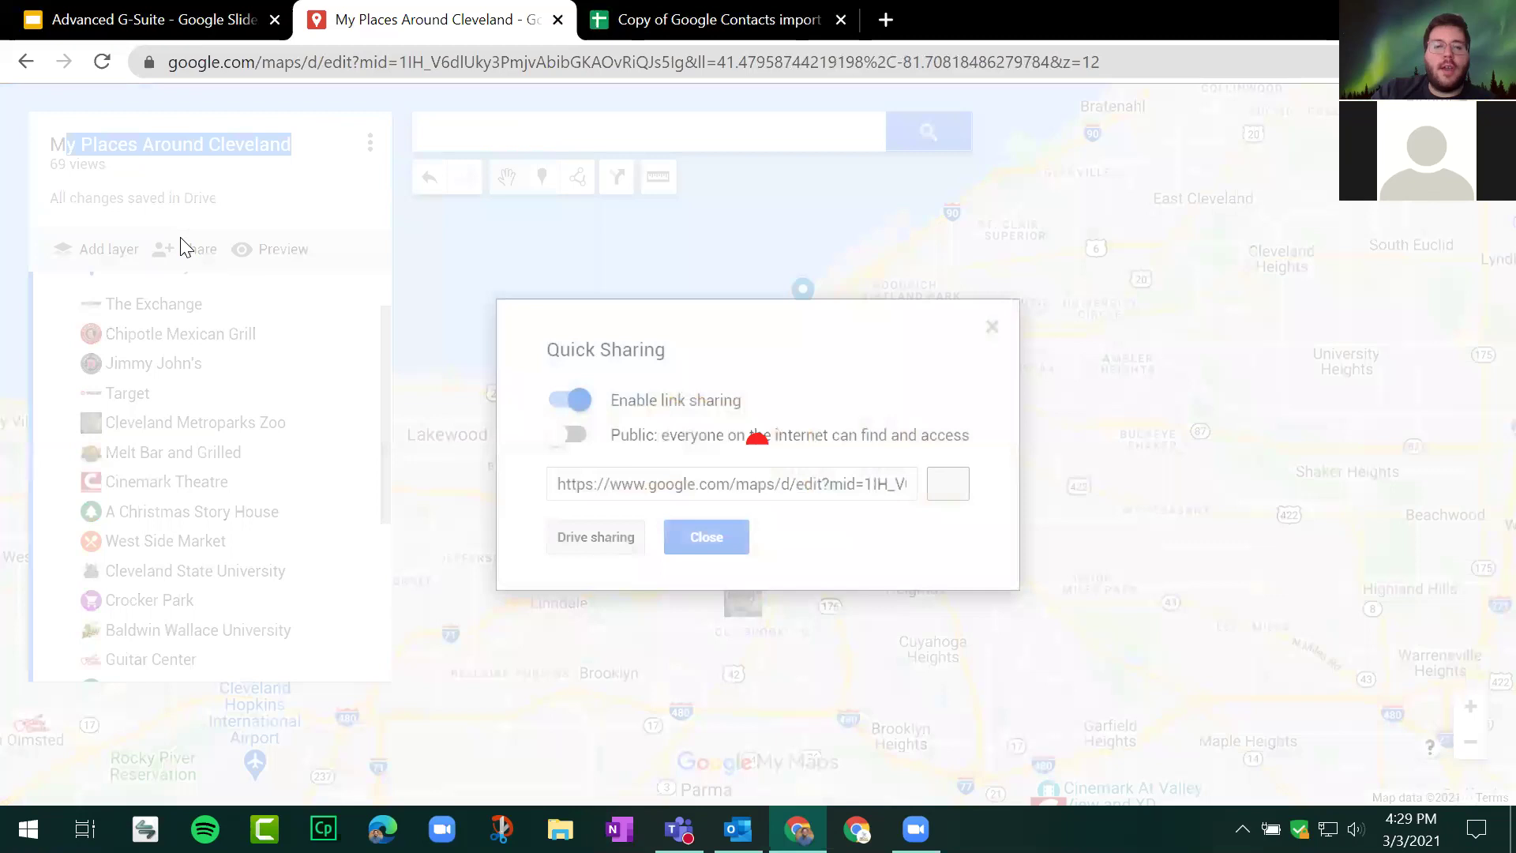
{"action": "left_click", "coordinate": [947, 485]}
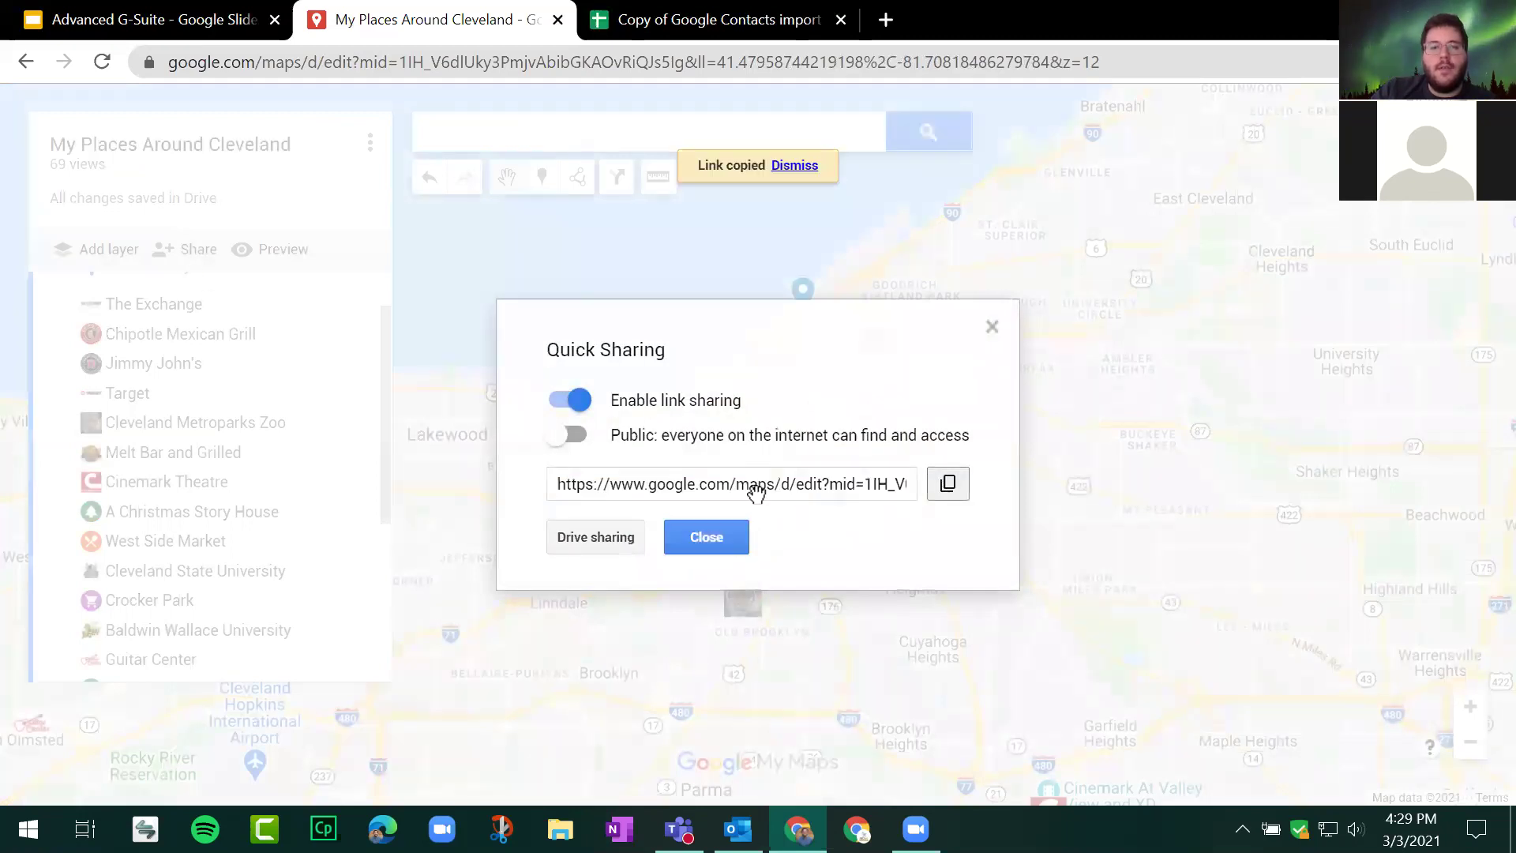
{"action": "left_click", "coordinate": [707, 537]}
Step: Open the copied sharing link in a new incognito window
{"action": "left_click", "coordinate": [1498, 62]}
{"action": "left_click", "coordinate": [1295, 149]}
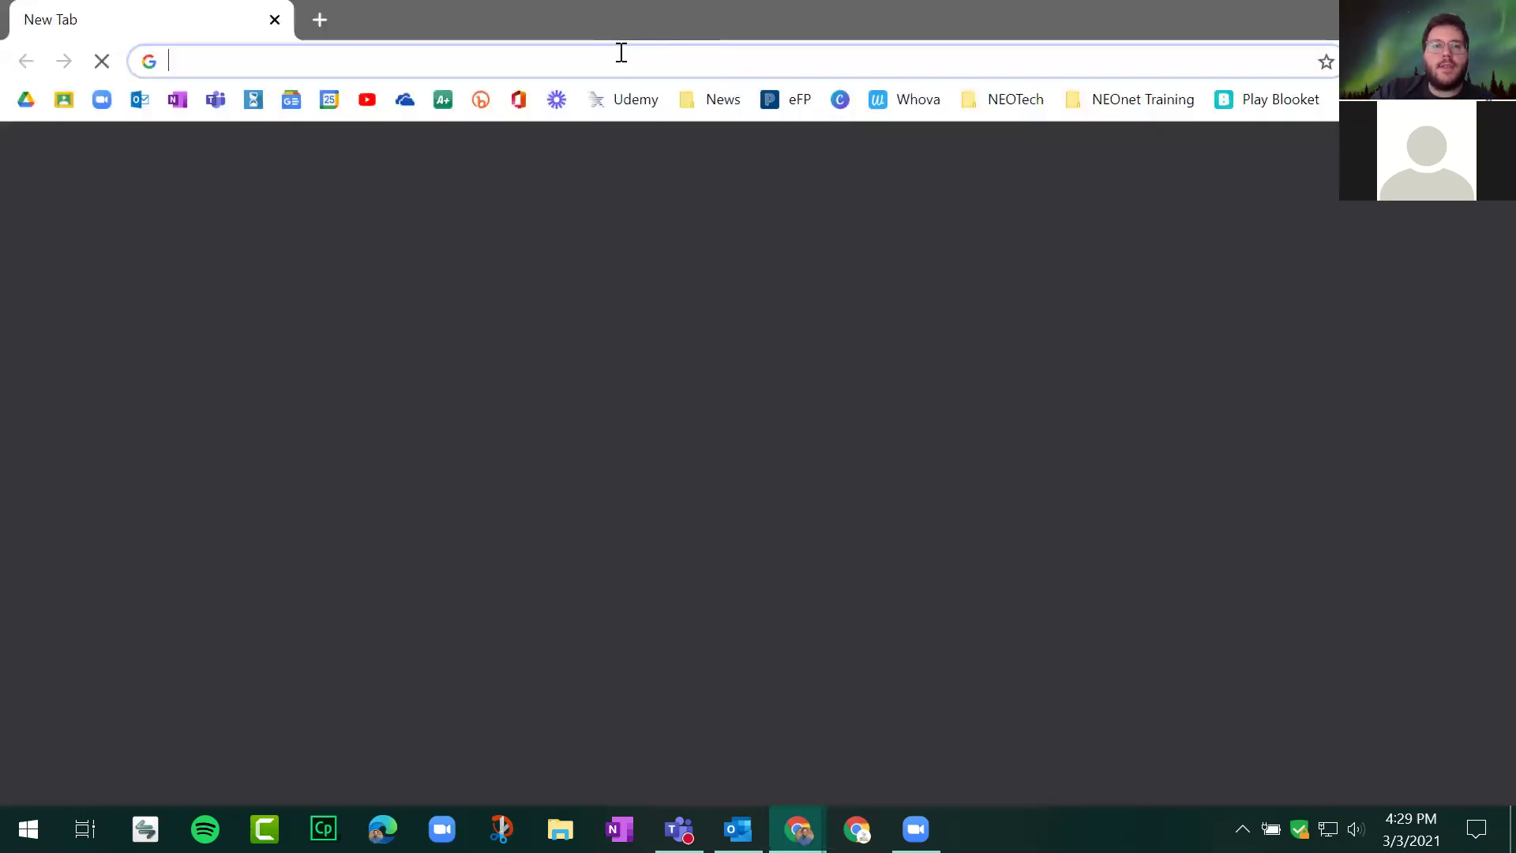
{"action": "right_click", "coordinate": [619, 52]}
{"action": "left_click", "coordinate": [755, 228]}
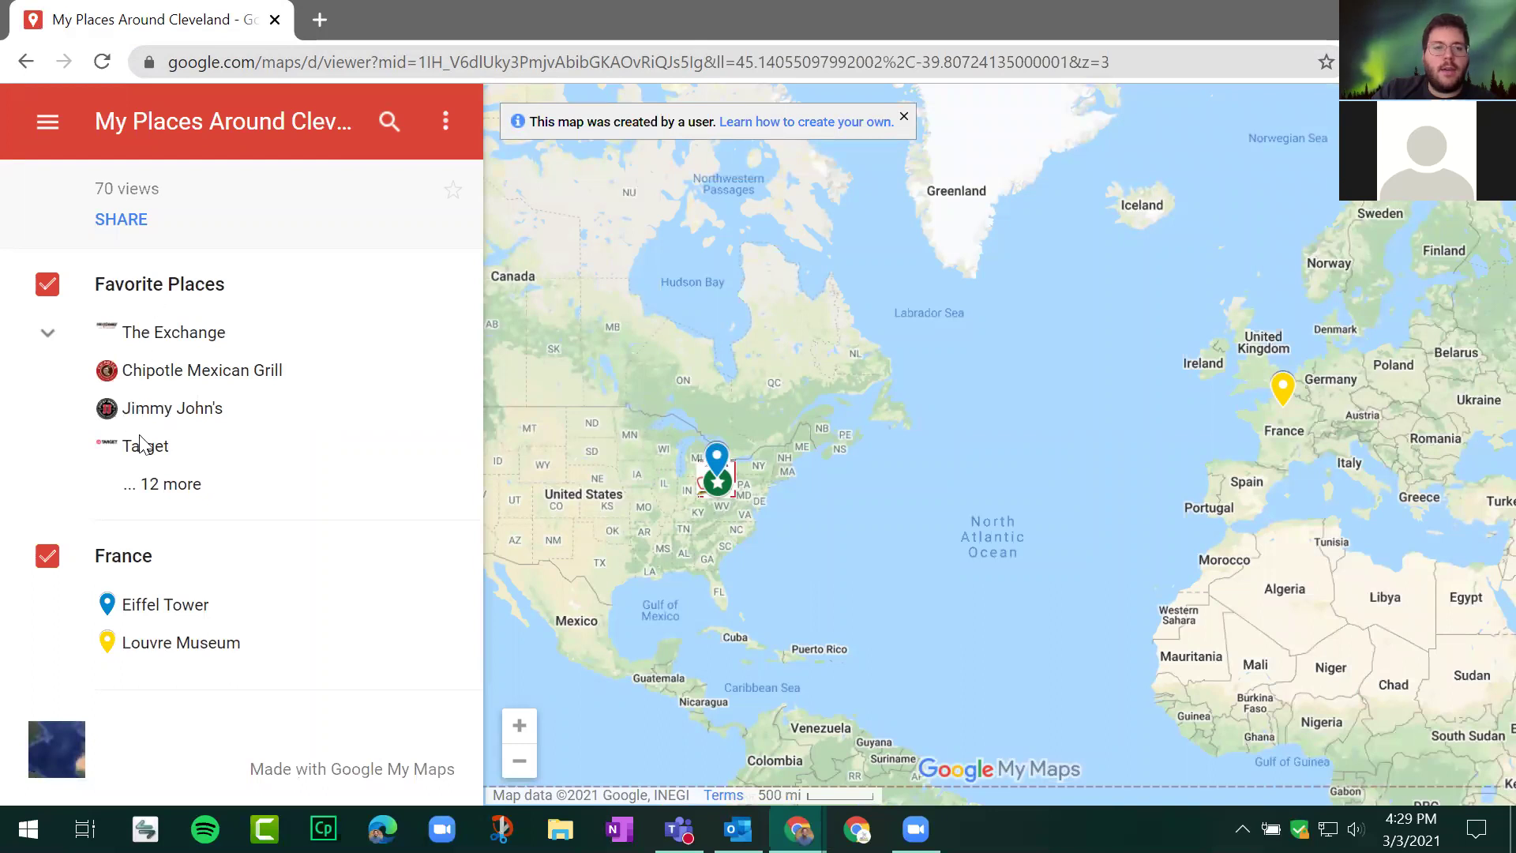
Step: View The Exchange and Baldwin Wallace University details in the shared map, then close the incognito window
{"action": "left_click", "coordinate": [175, 335]}
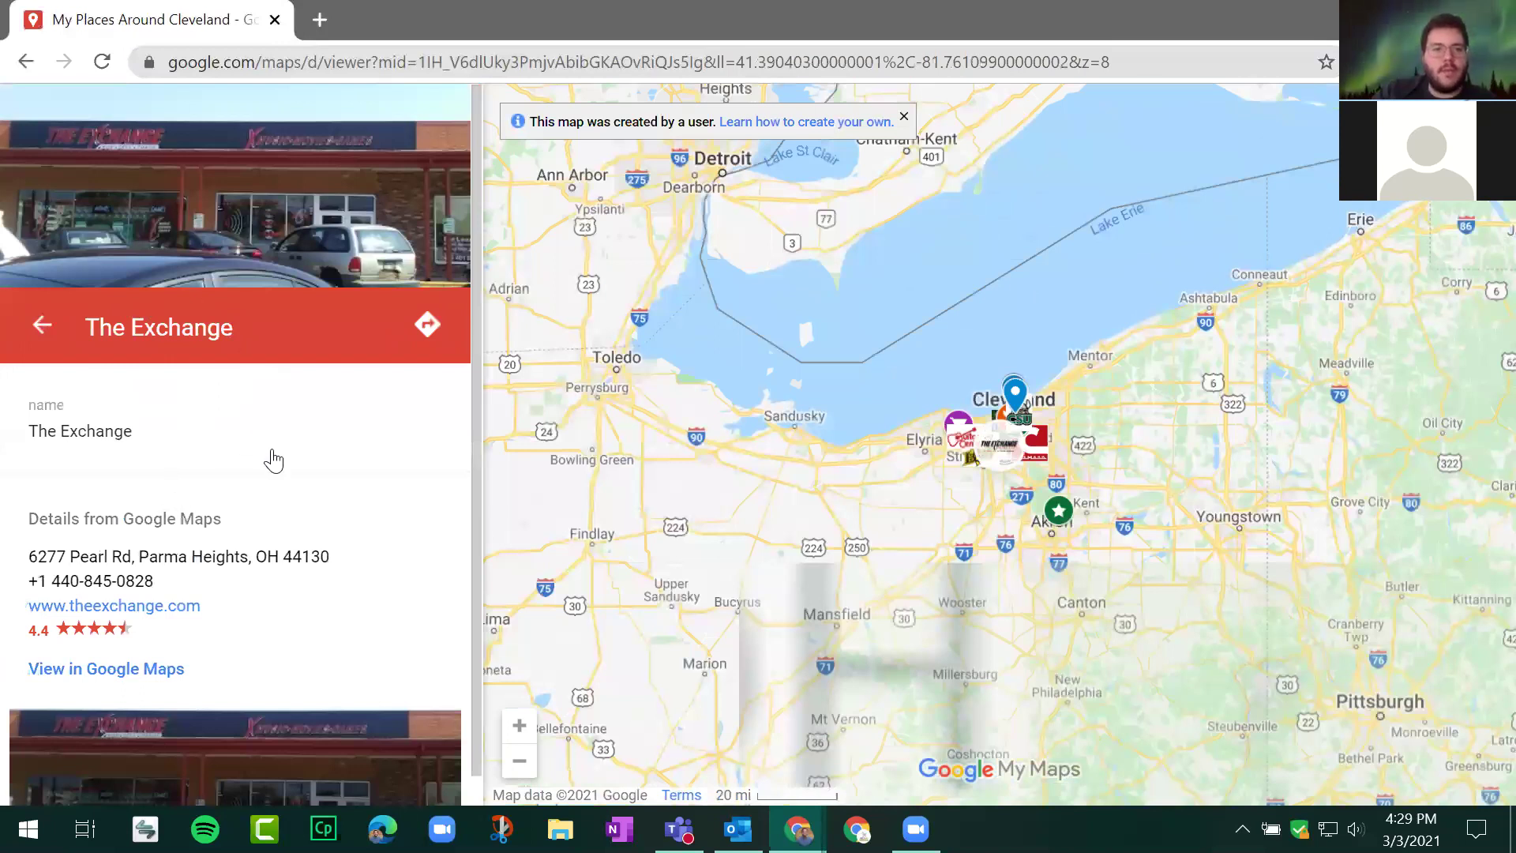
{"action": "key", "text": "Escape"}
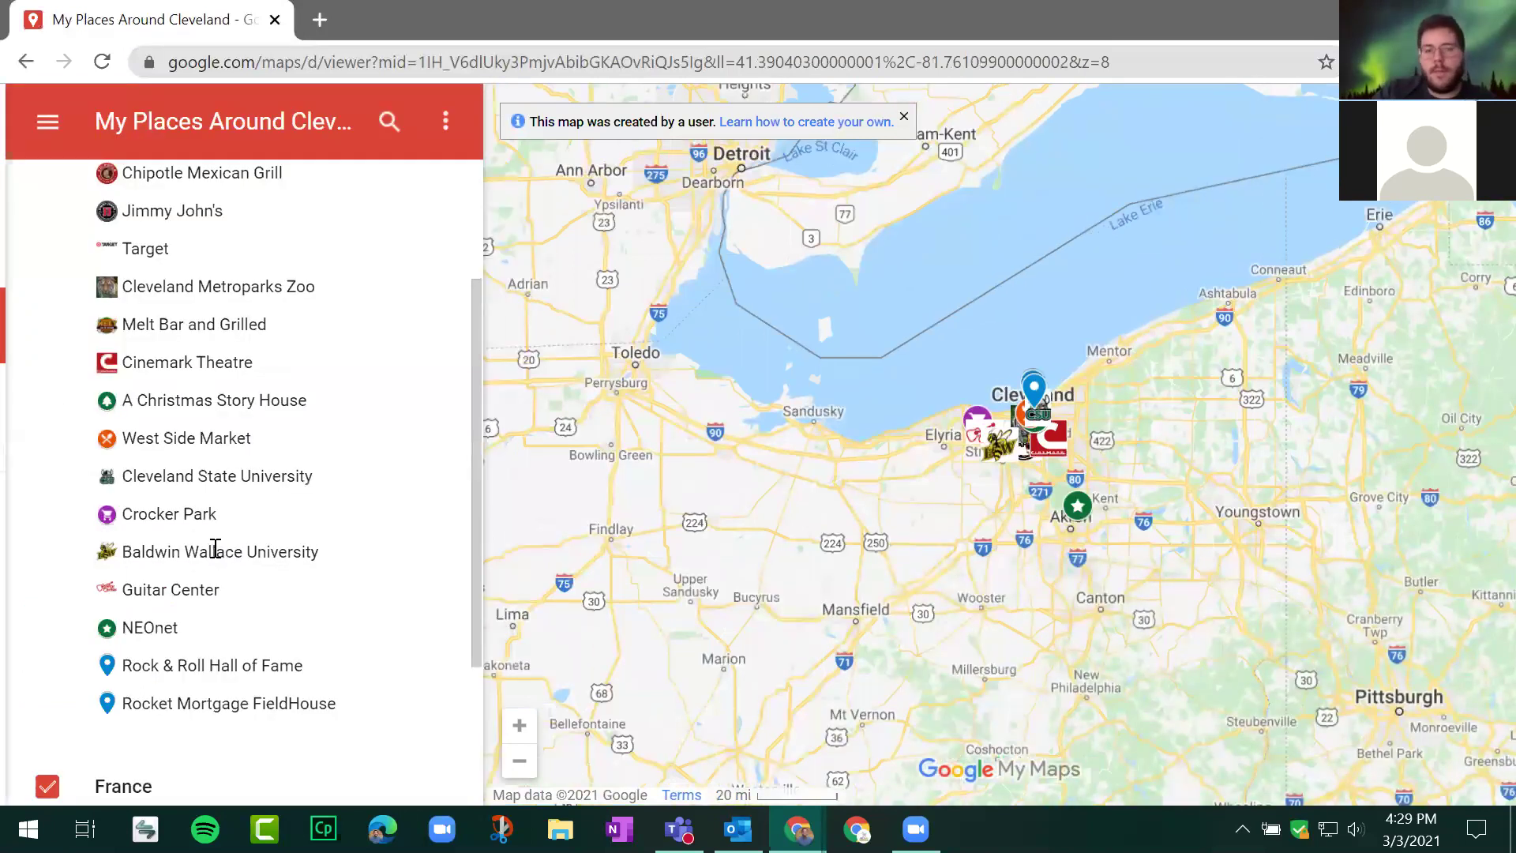
{"action": "left_click", "coordinate": [213, 552]}
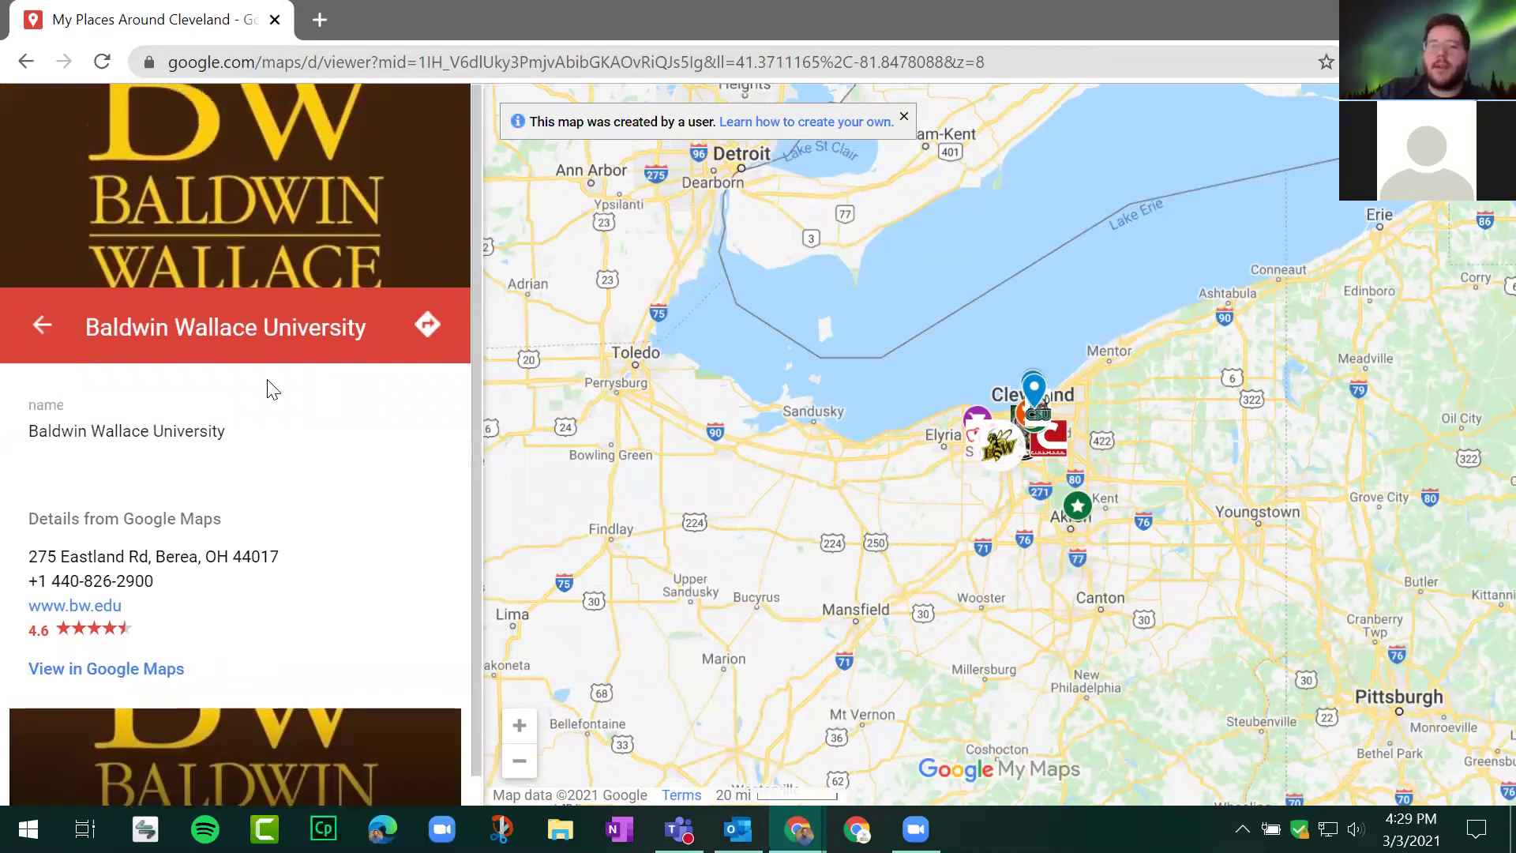
{"action": "left_click", "coordinate": [41, 326]}
{"action": "scroll", "coordinate": [261, 410], "scroll_direction": "down", "scroll_amount": 3}
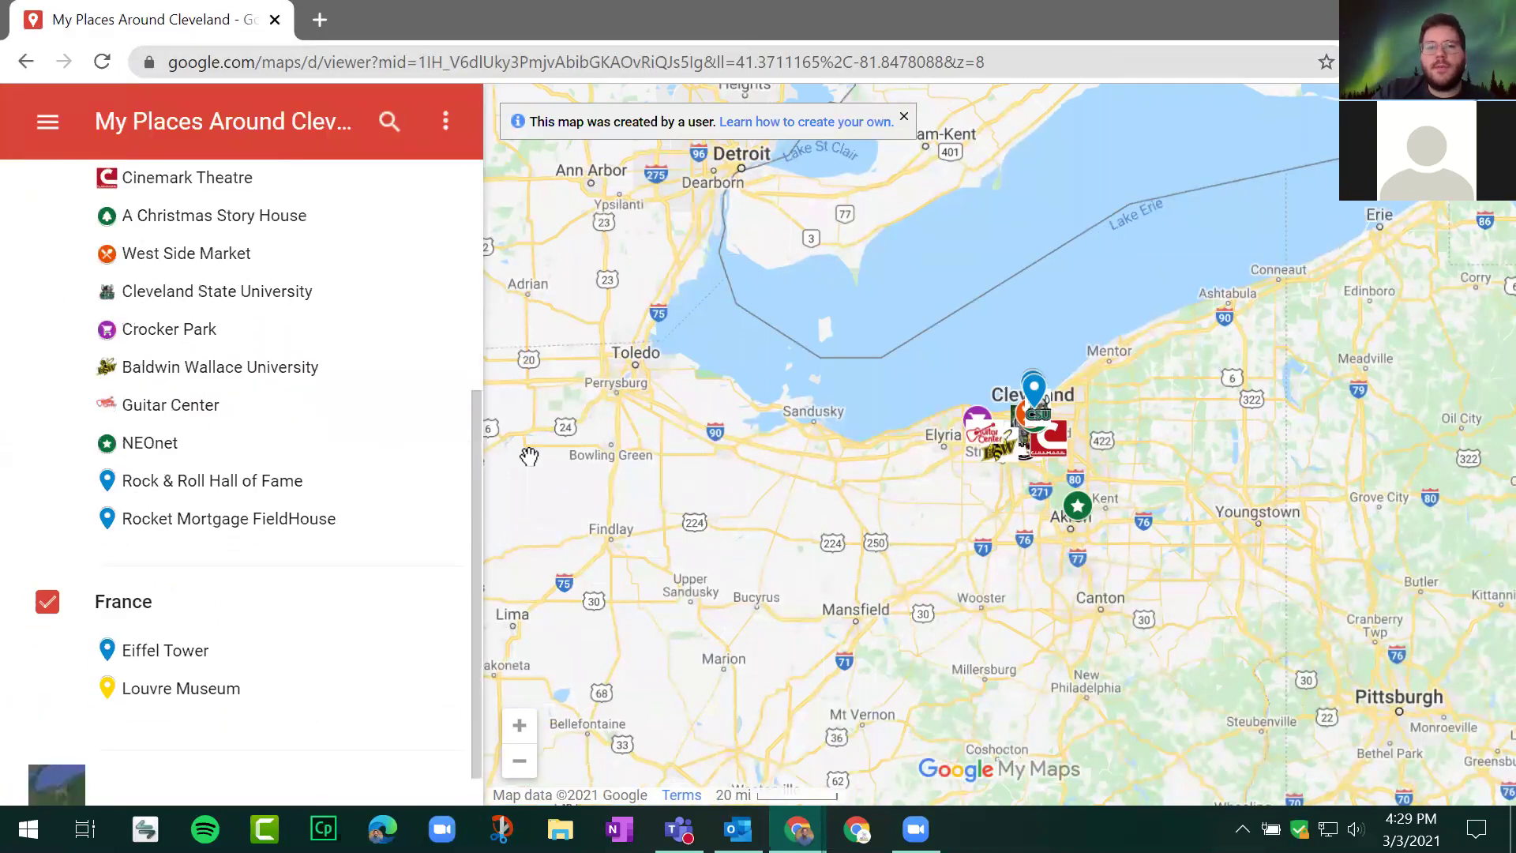
{"action": "scroll", "coordinate": [280, 357], "scroll_direction": "up", "scroll_amount": 5}
{"action": "key", "text": "ctrl+w"}
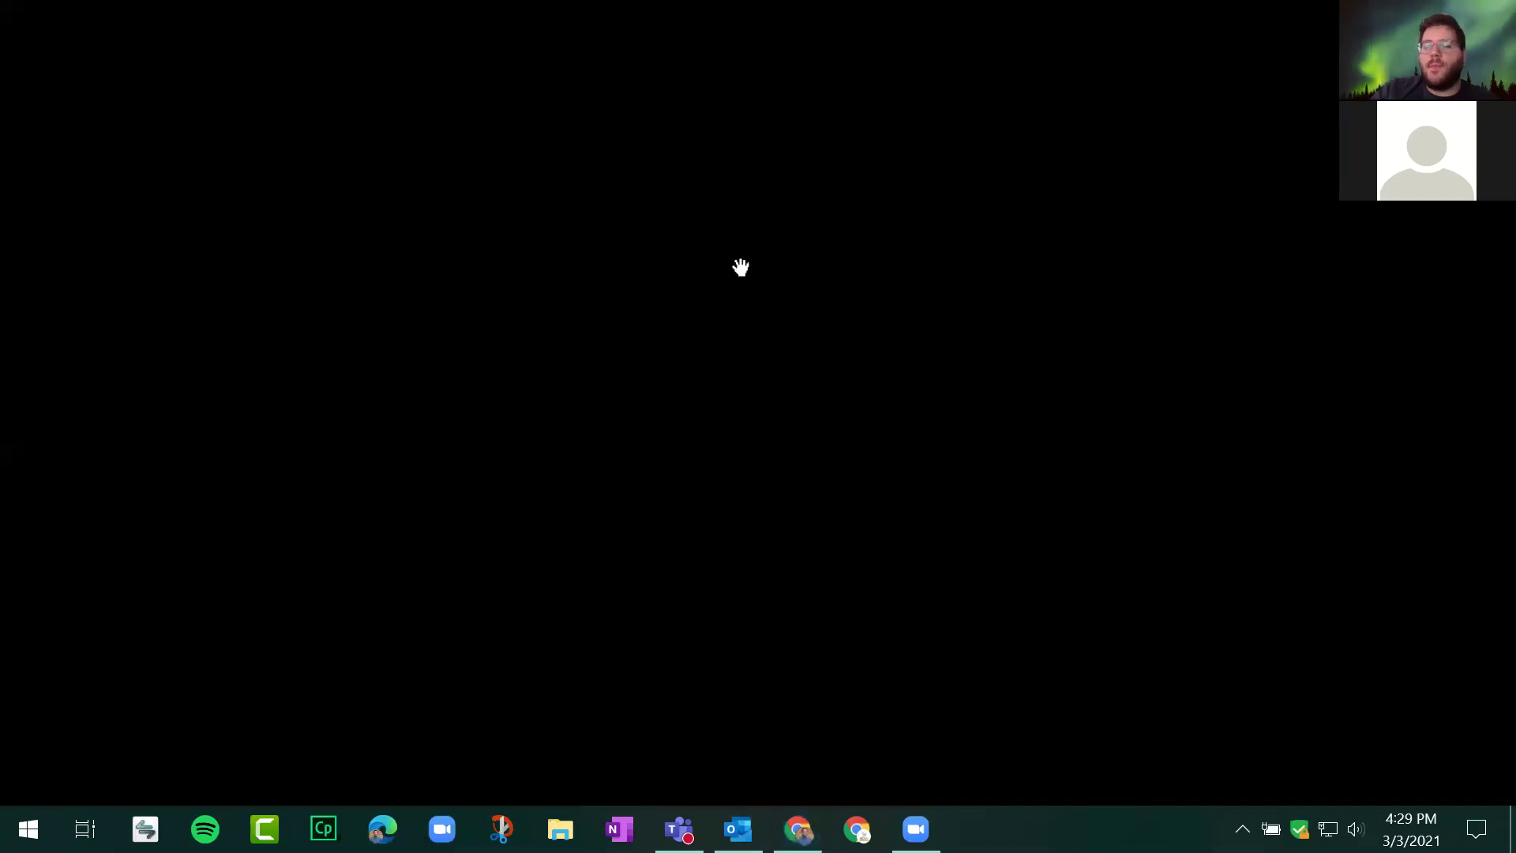
Step: Return to the presentation and close the My Places map and Google Contacts tabs
{"action": "key", "text": "ctrl+shift+Tab"}
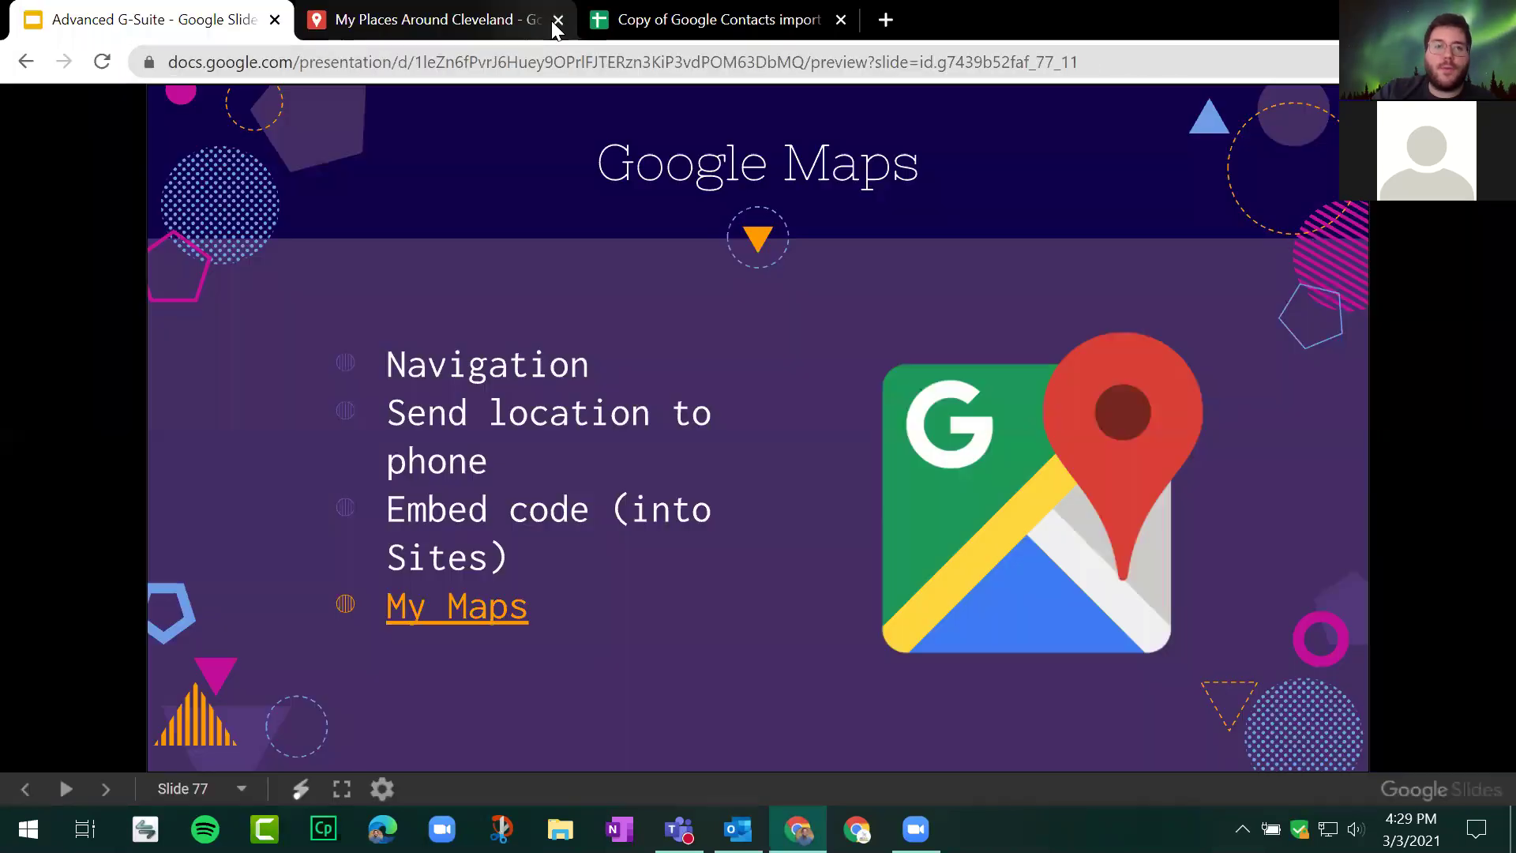
{"action": "left_click", "coordinate": [557, 26]}
{"action": "left_click", "coordinate": [558, 26]}
{"action": "left_click", "coordinate": [448, 201]}
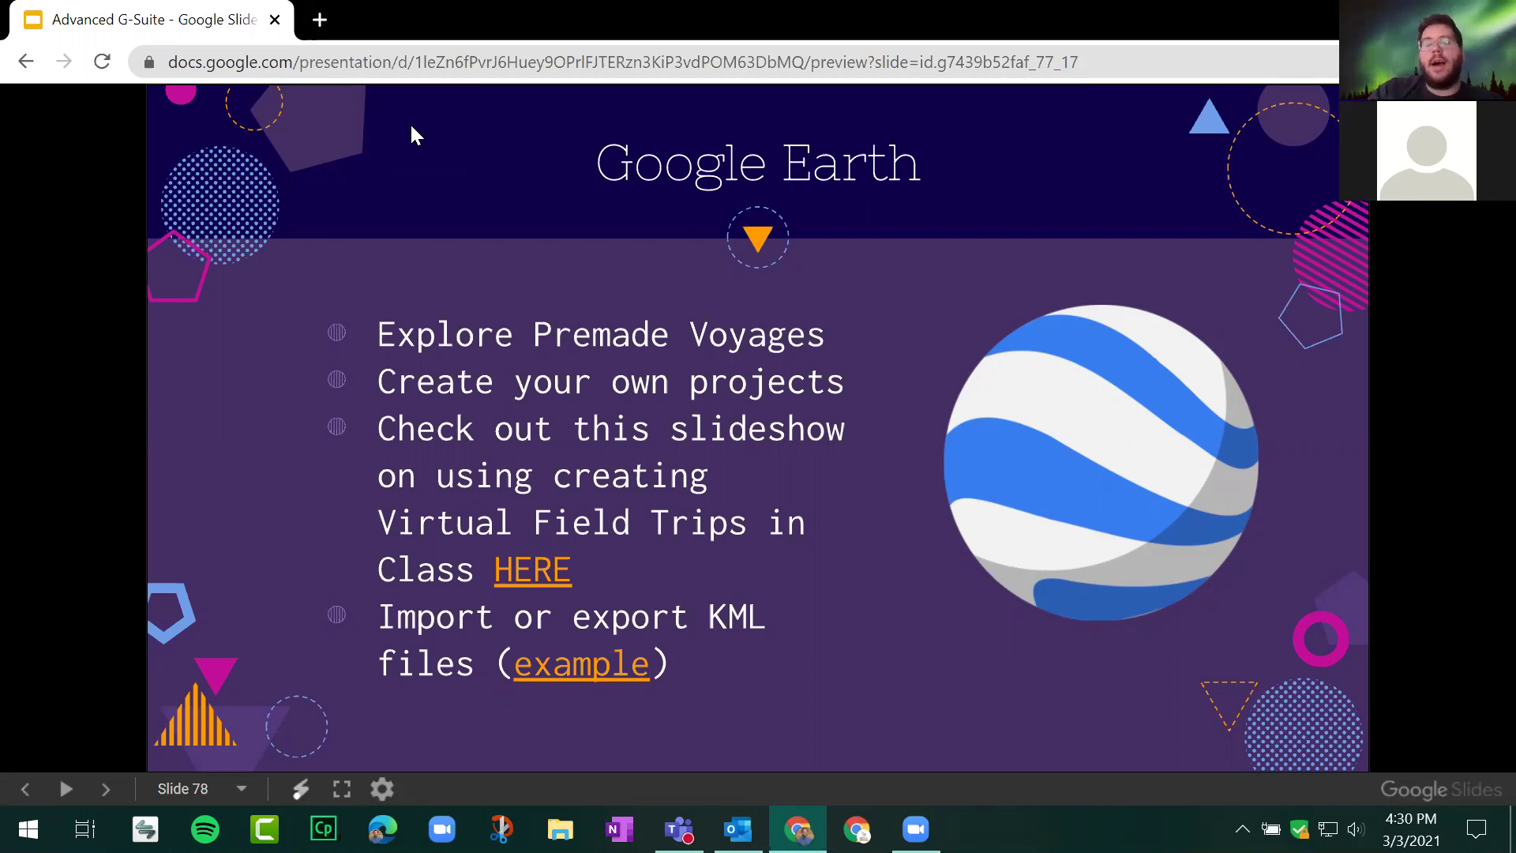
{"action": "left_click", "coordinate": [321, 19]}
Step: Launch the Google Earth web app from earth.google.com, then return to the presentation
{"action": "type", "text": "ea"}
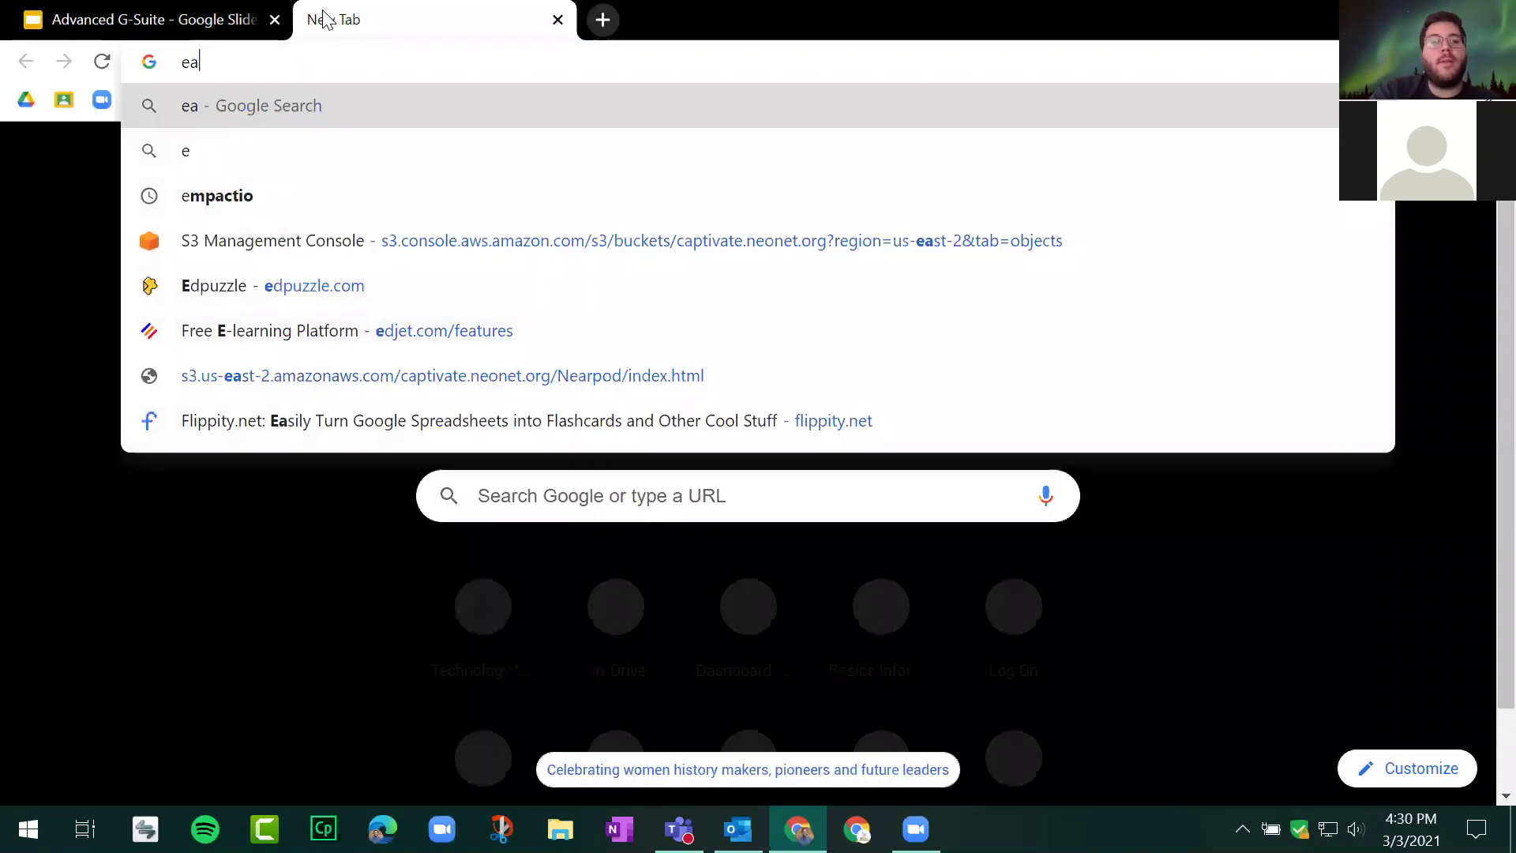
{"action": "type", "text": "rth.googl"}
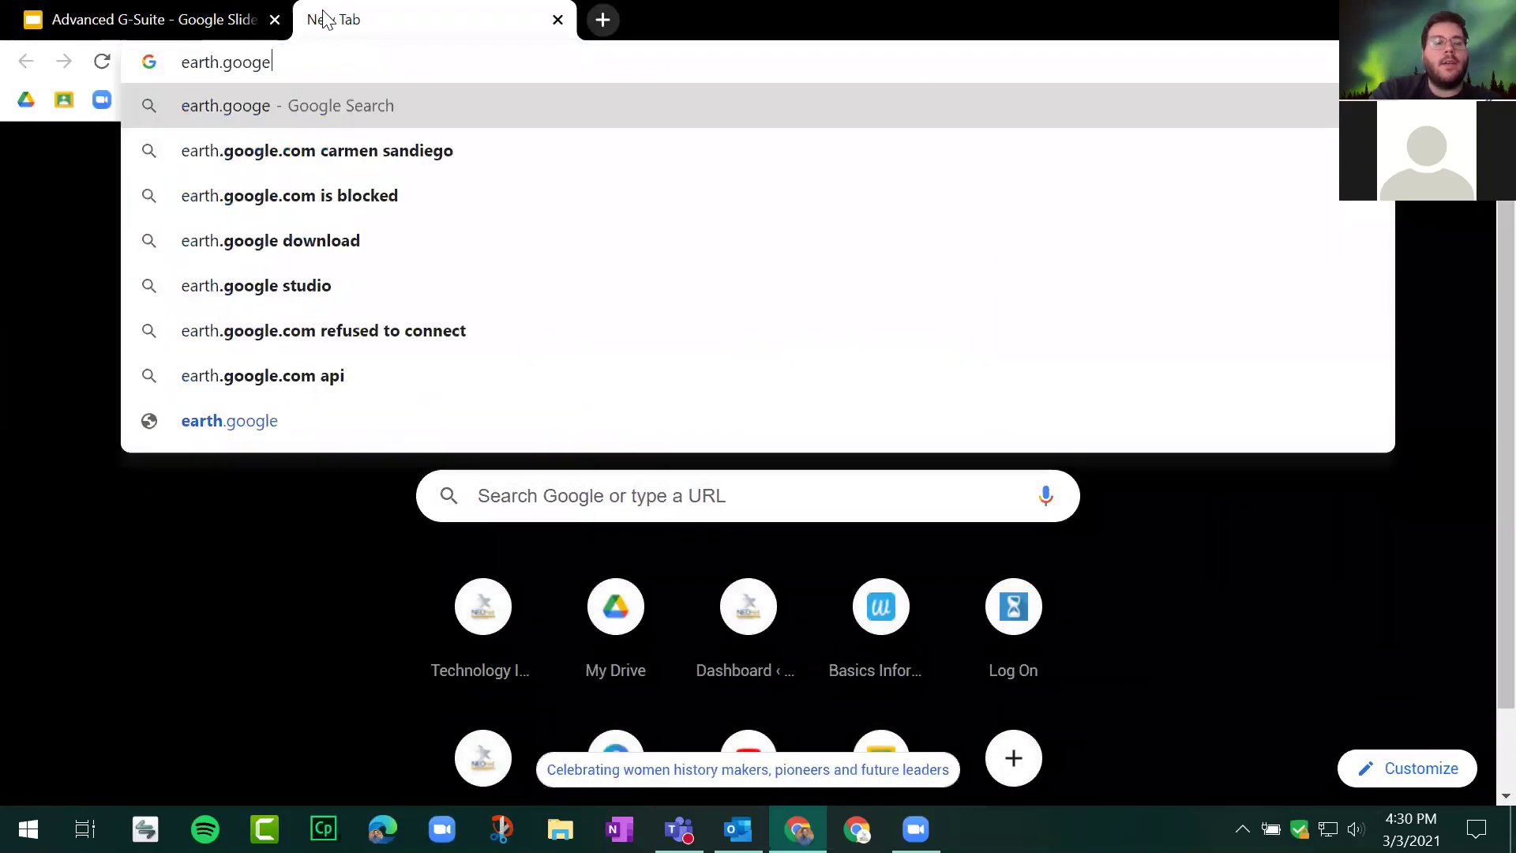
{"action": "type", "text": "e.com"}
{"action": "key", "text": "Return"}
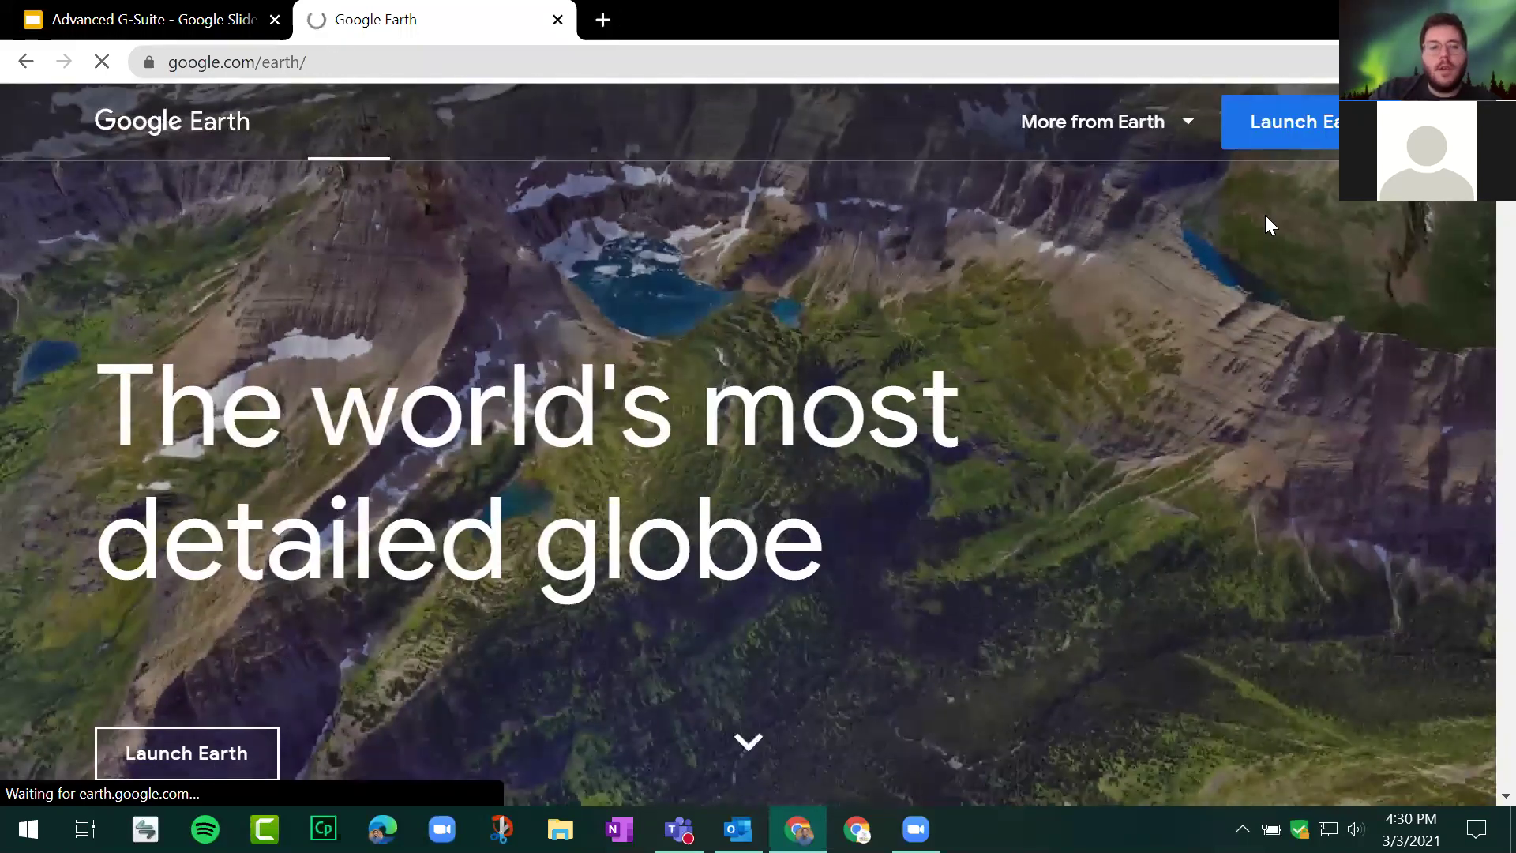
{"action": "left_click", "coordinate": [1333, 142]}
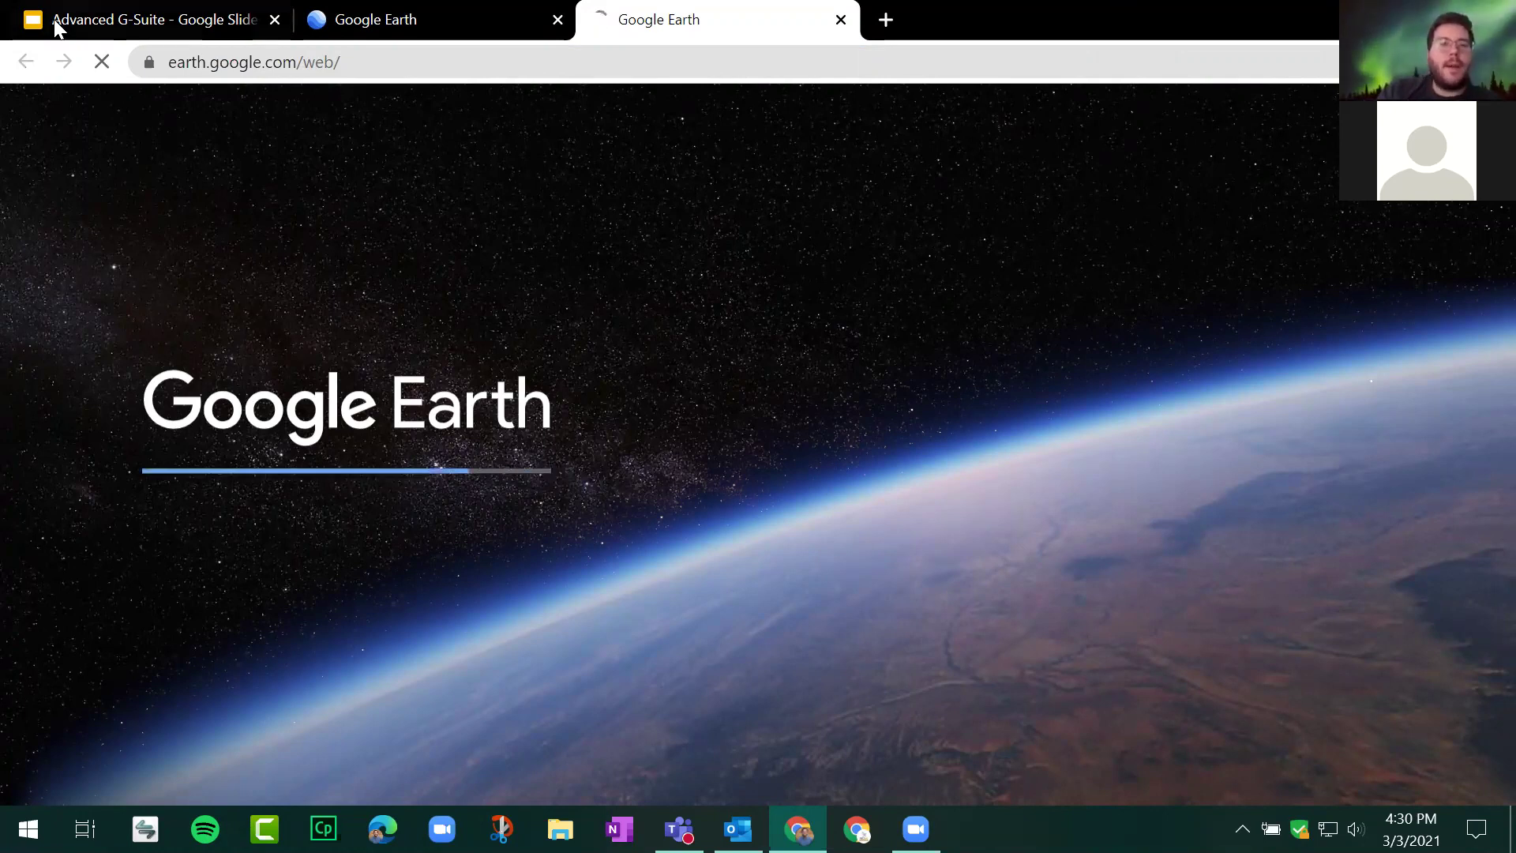
{"action": "left_click", "coordinate": [74, 17]}
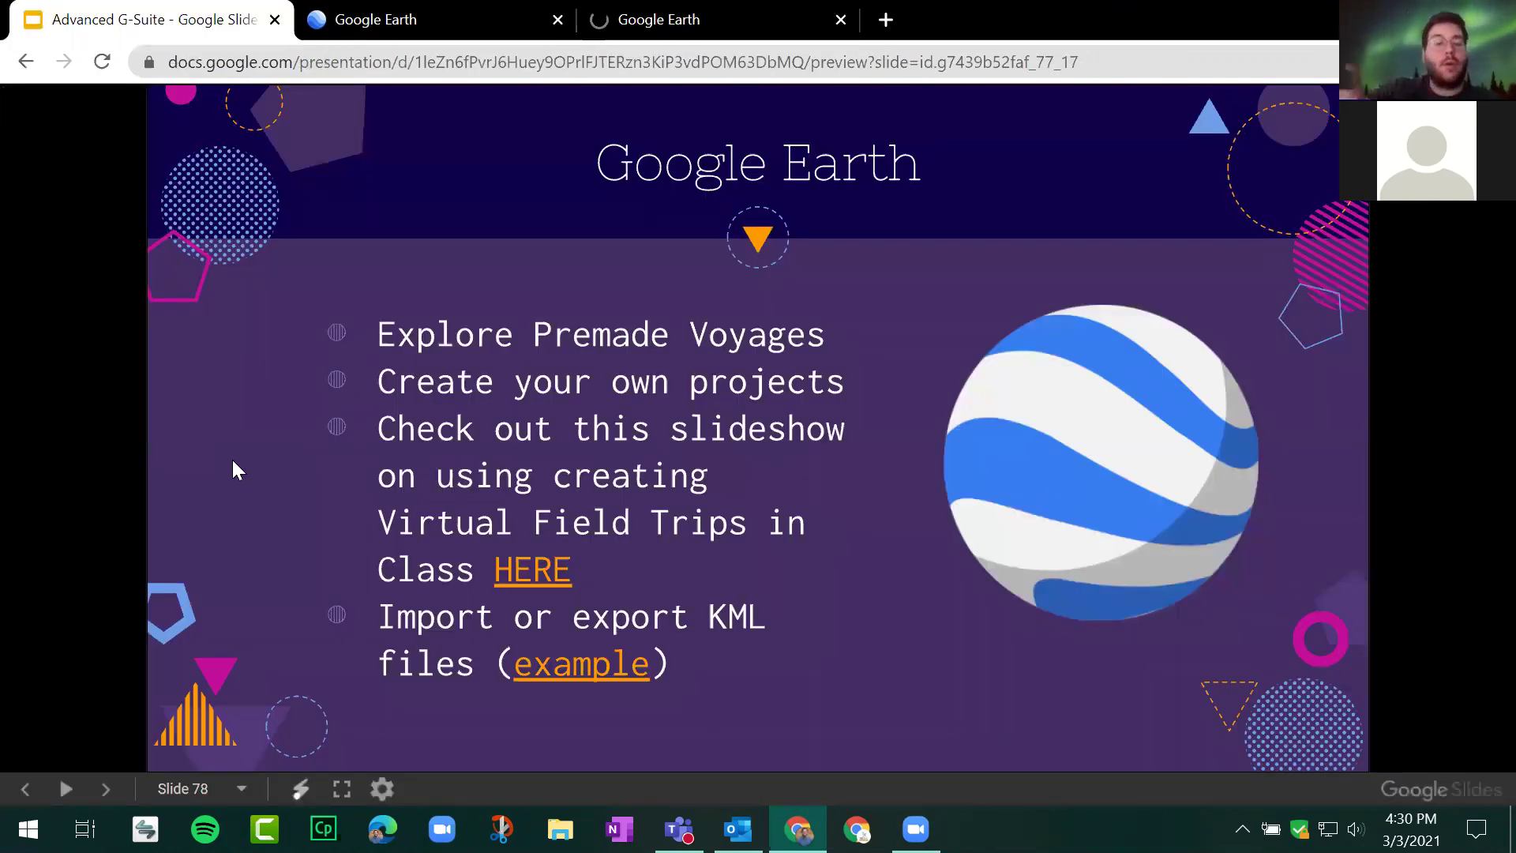
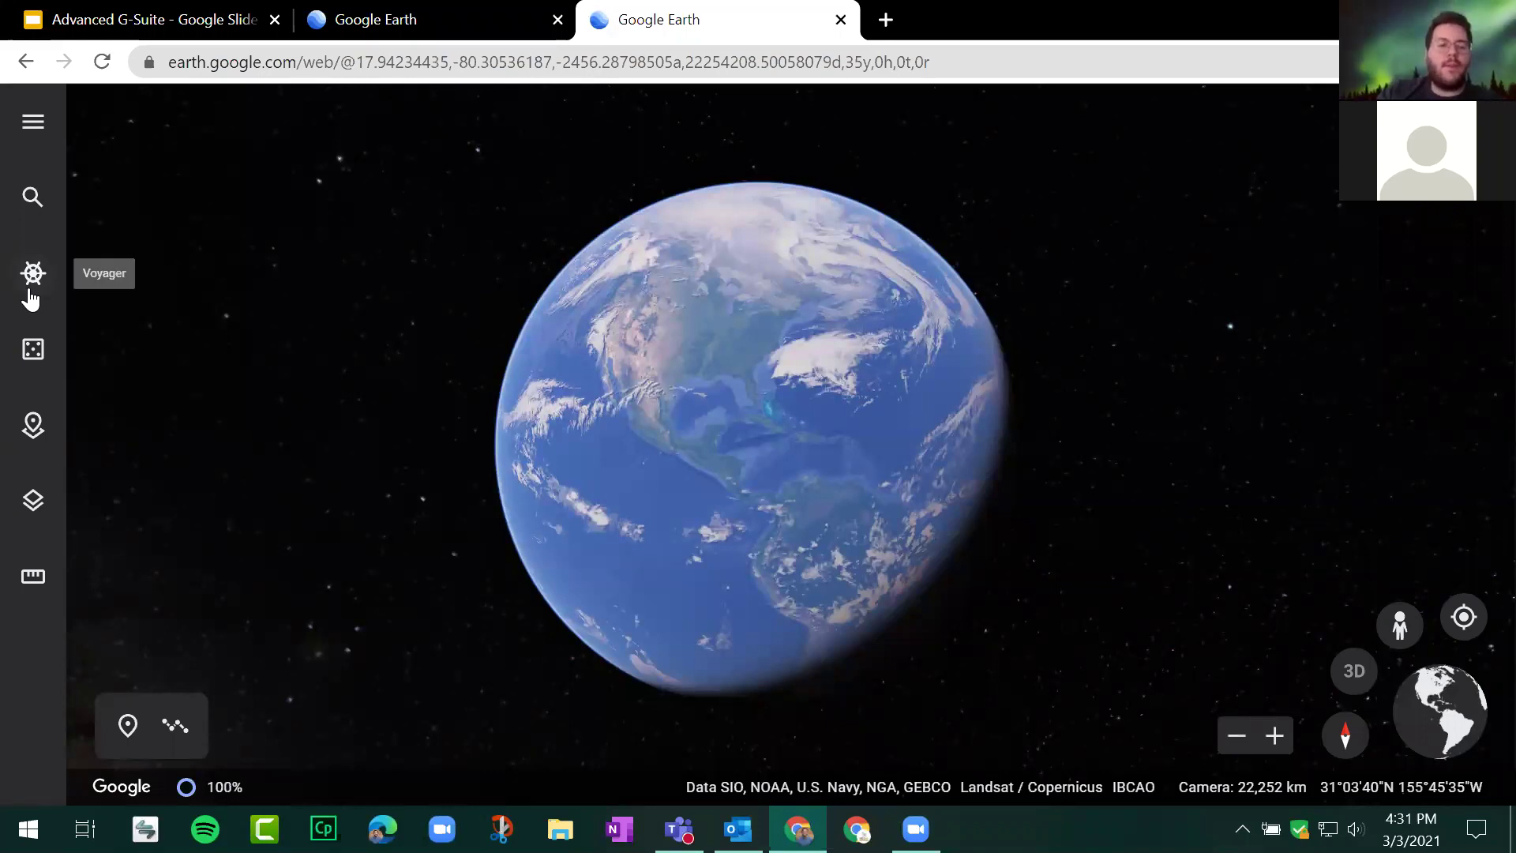
Step: Open Voyager and cycle the featured stories forward three times
{"action": "left_click", "coordinate": [30, 299]}
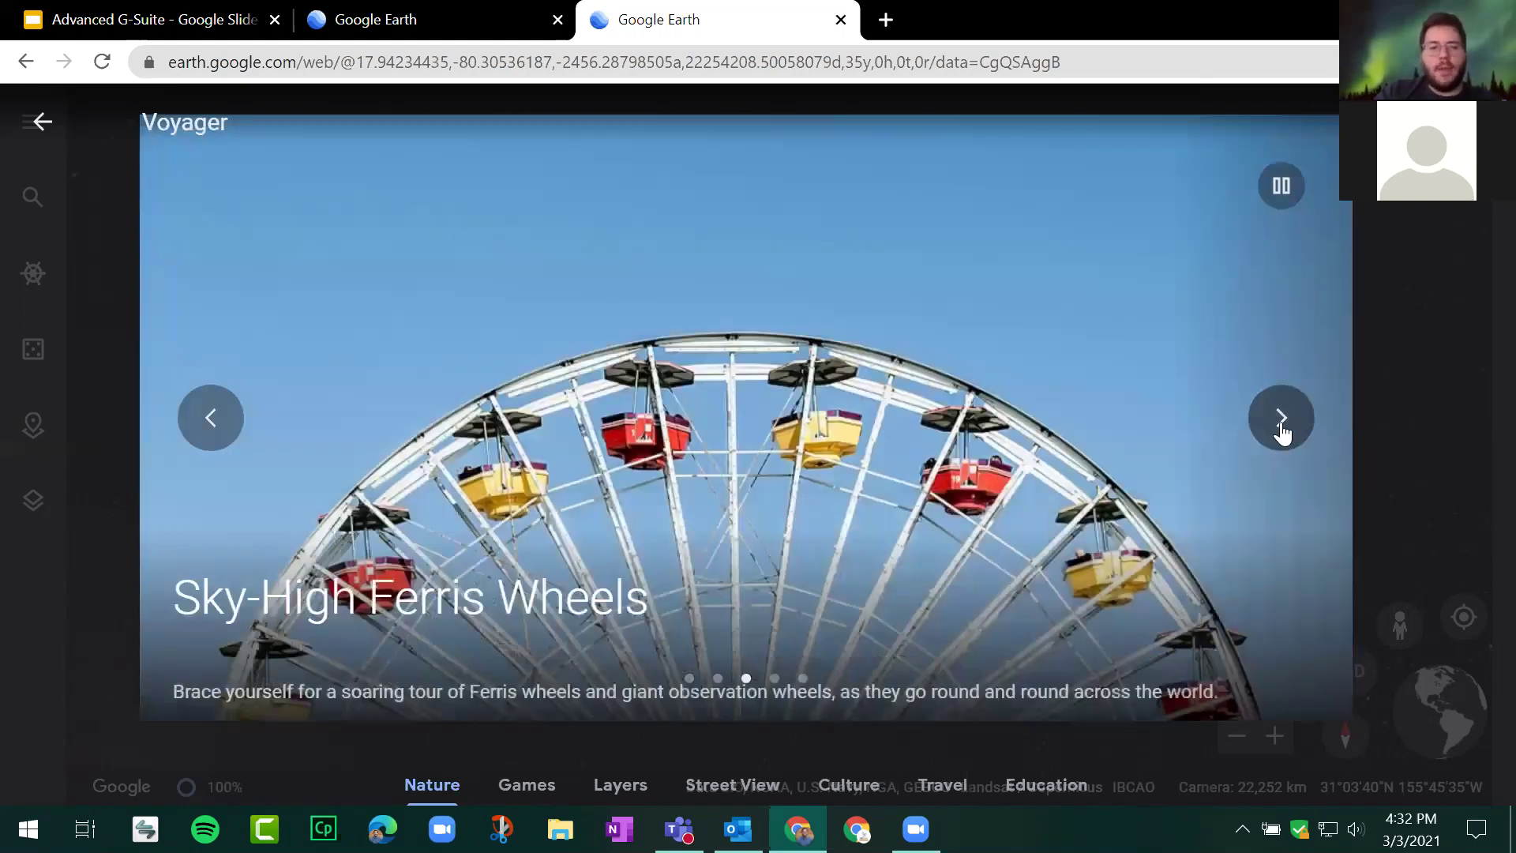
{"action": "left_click", "coordinate": [1281, 421]}
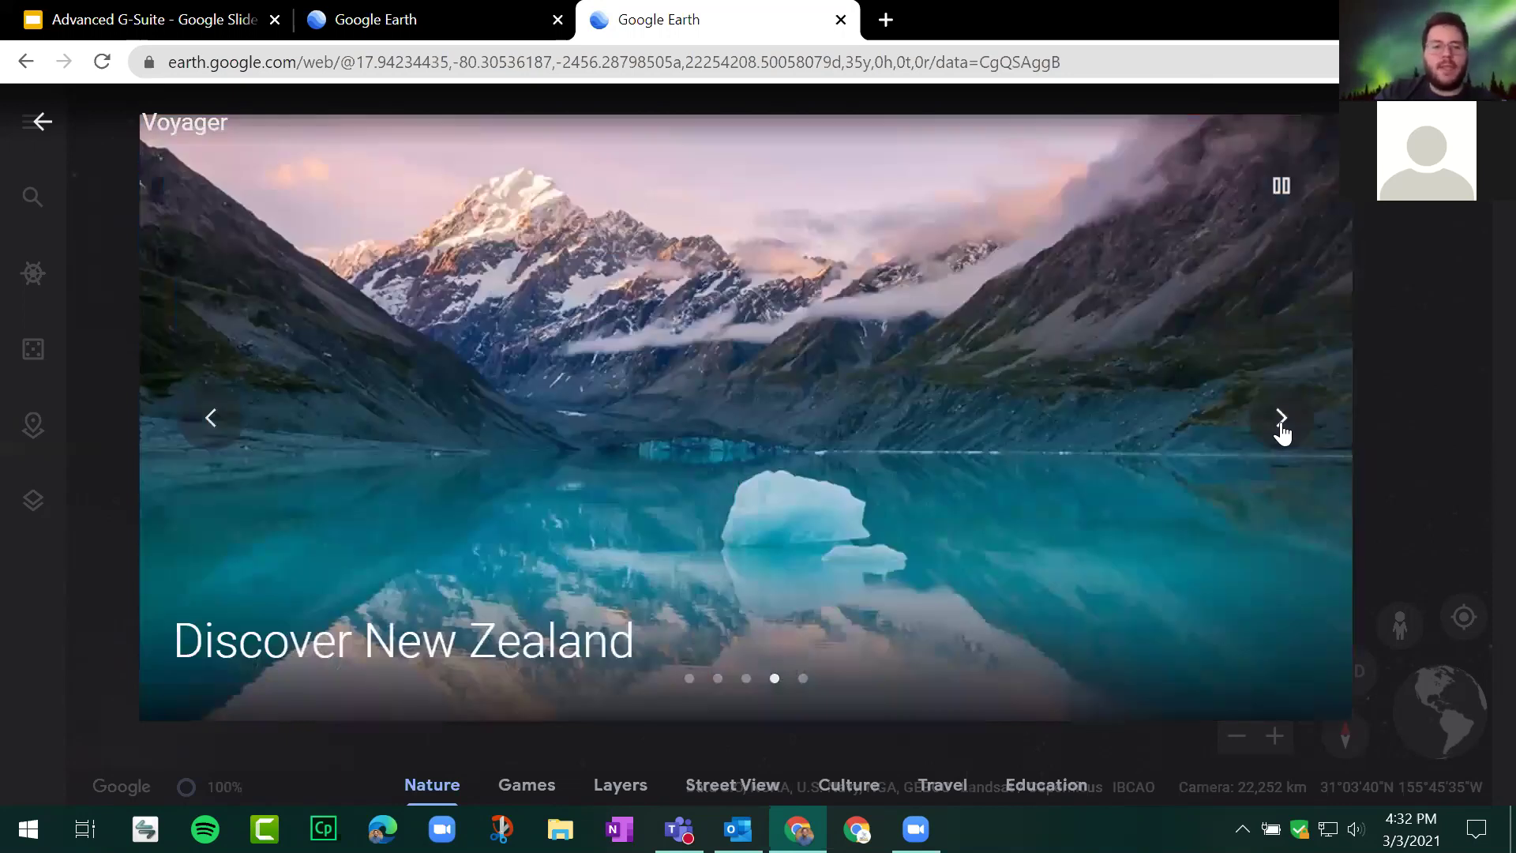
{"action": "left_click", "coordinate": [1281, 426]}
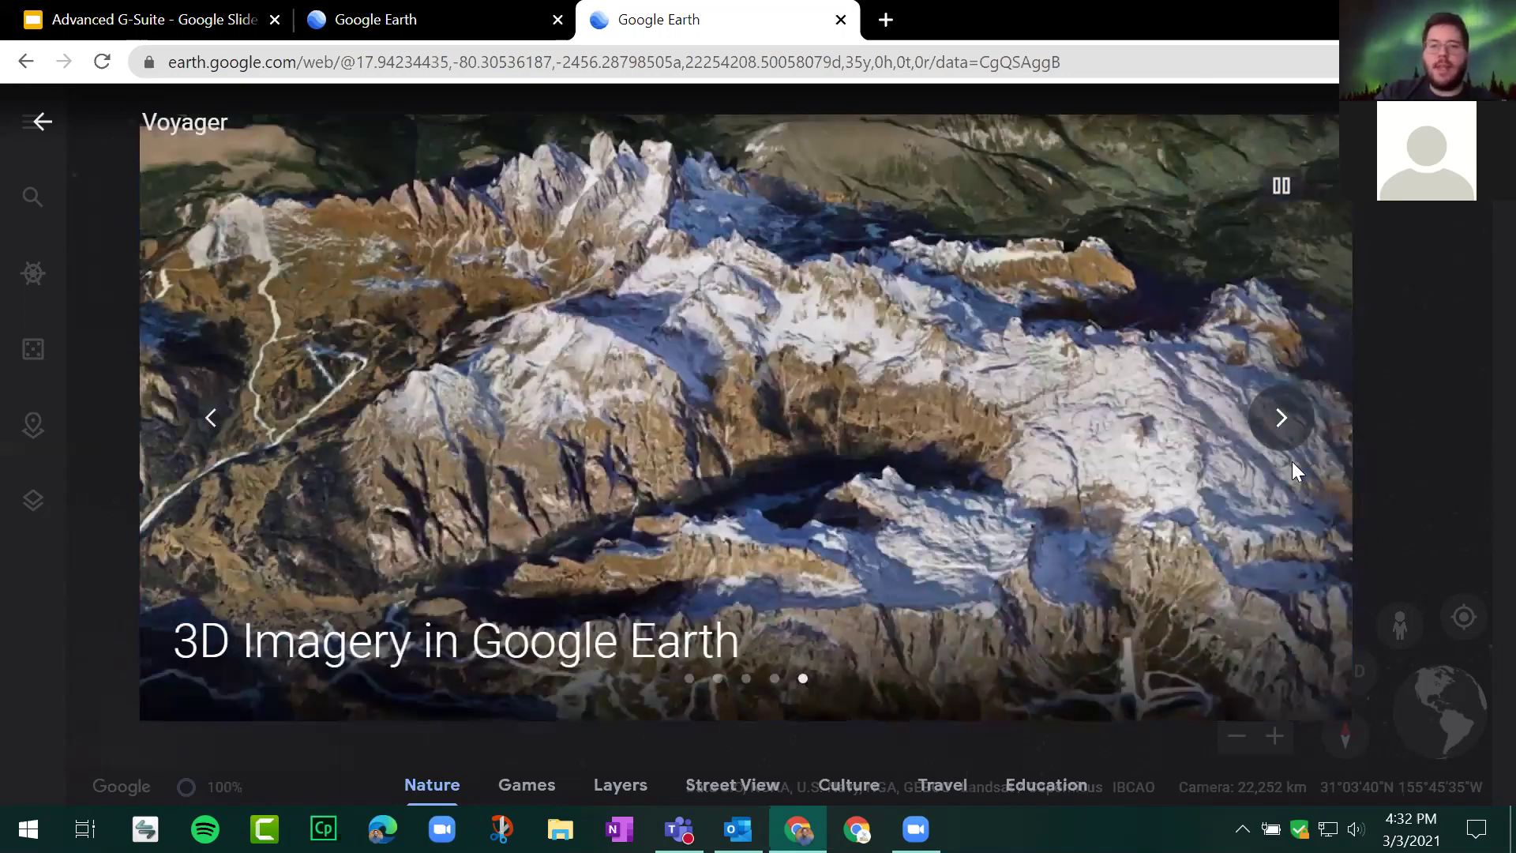
{"action": "left_click", "coordinate": [1285, 428]}
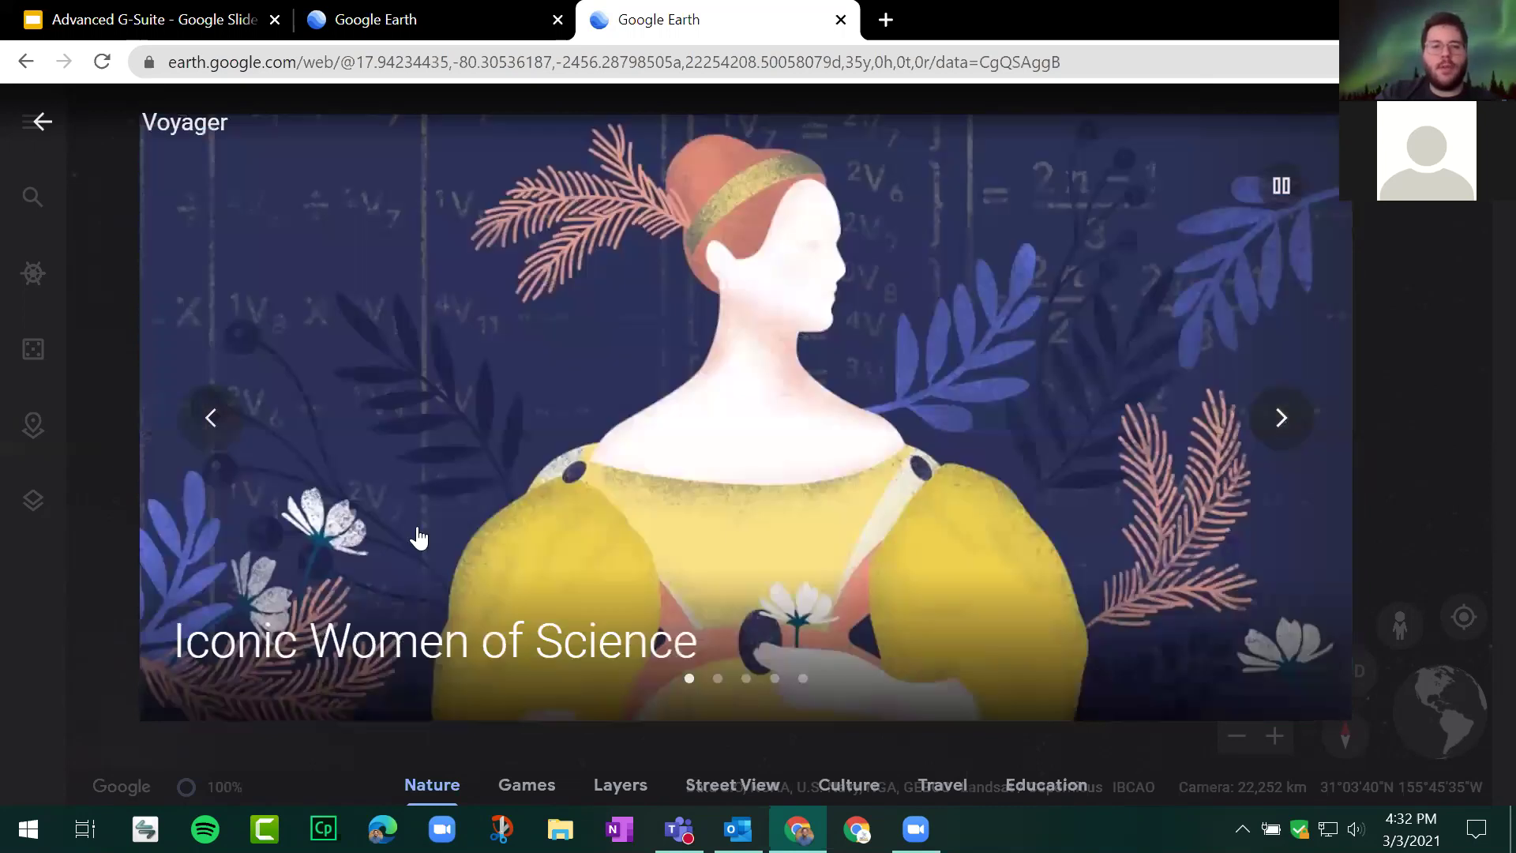
{"action": "scroll", "coordinate": [570, 405], "scroll_direction": "down", "scroll_amount": 5}
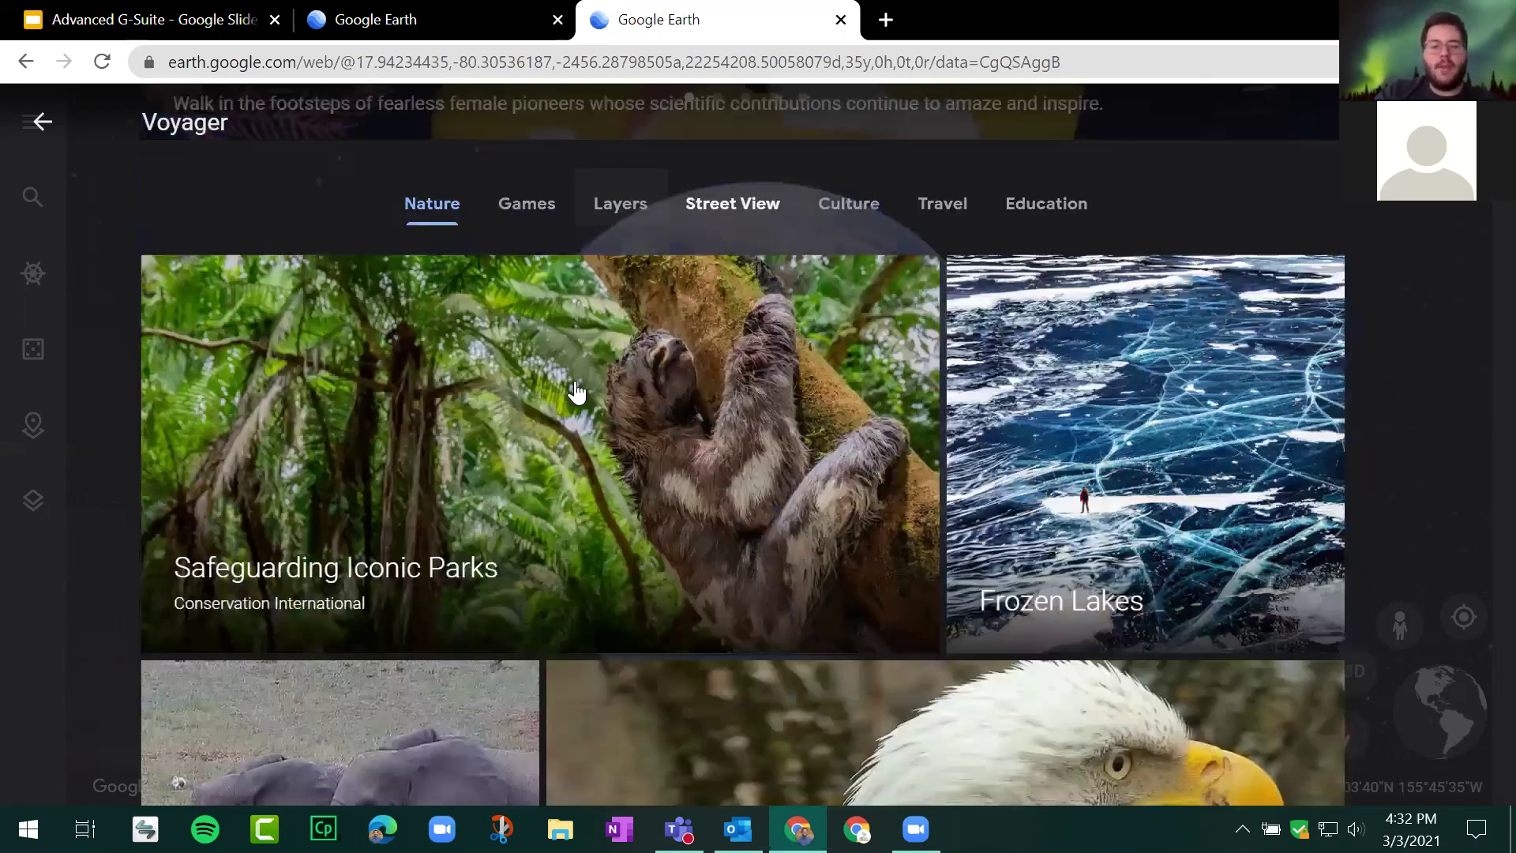
{"action": "scroll", "coordinate": [850, 432], "scroll_direction": "down", "scroll_amount": 3}
{"action": "scroll", "coordinate": [846, 433], "scroll_direction": "down", "scroll_amount": 3}
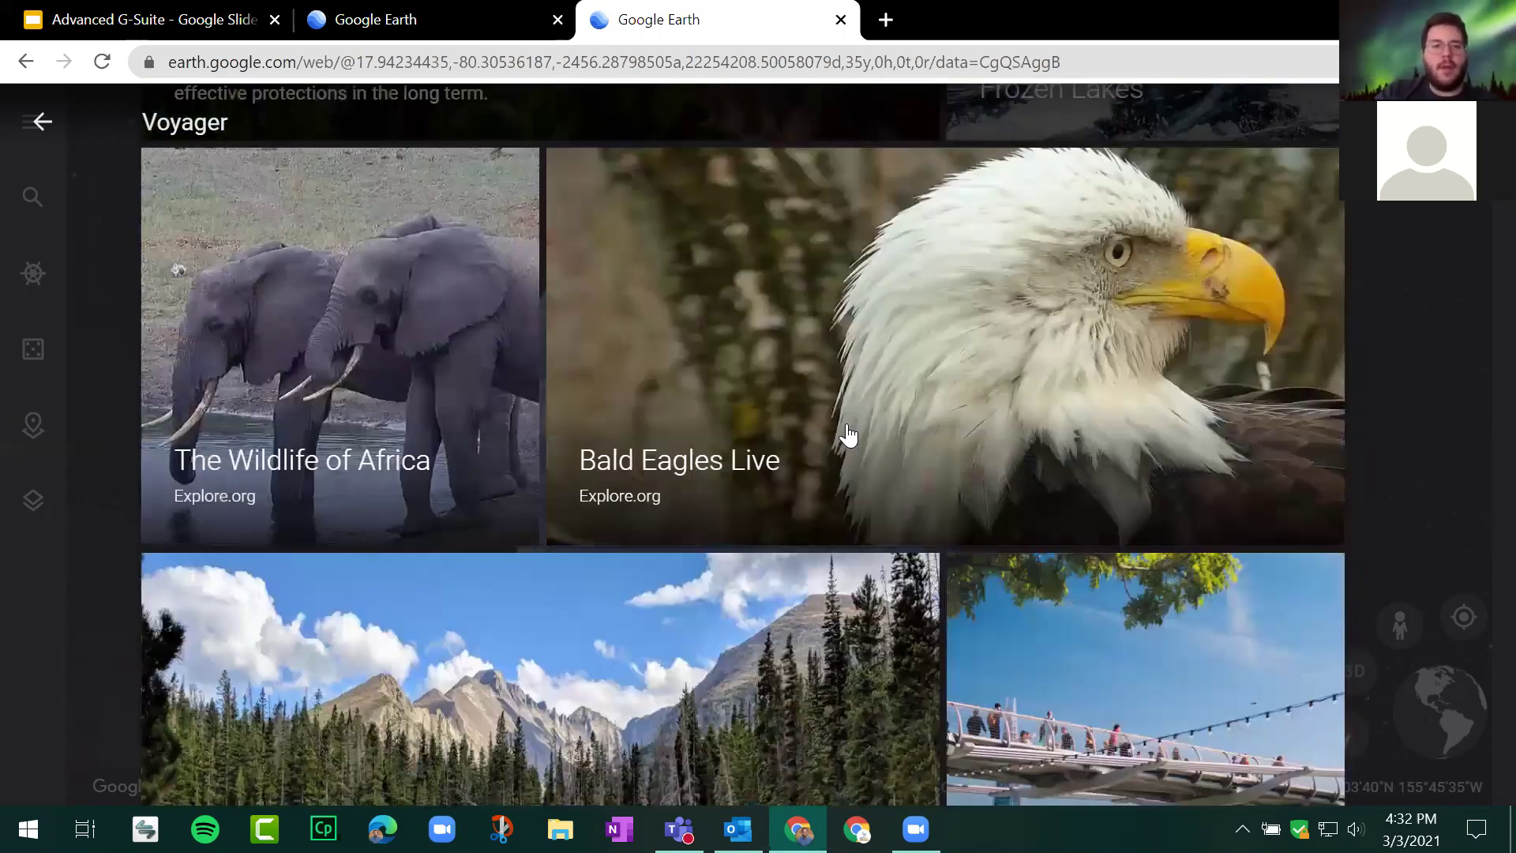
{"action": "scroll", "coordinate": [632, 379], "scroll_direction": "up", "scroll_amount": 5}
{"action": "scroll", "coordinate": [824, 390], "scroll_direction": "up", "scroll_amount": 3}
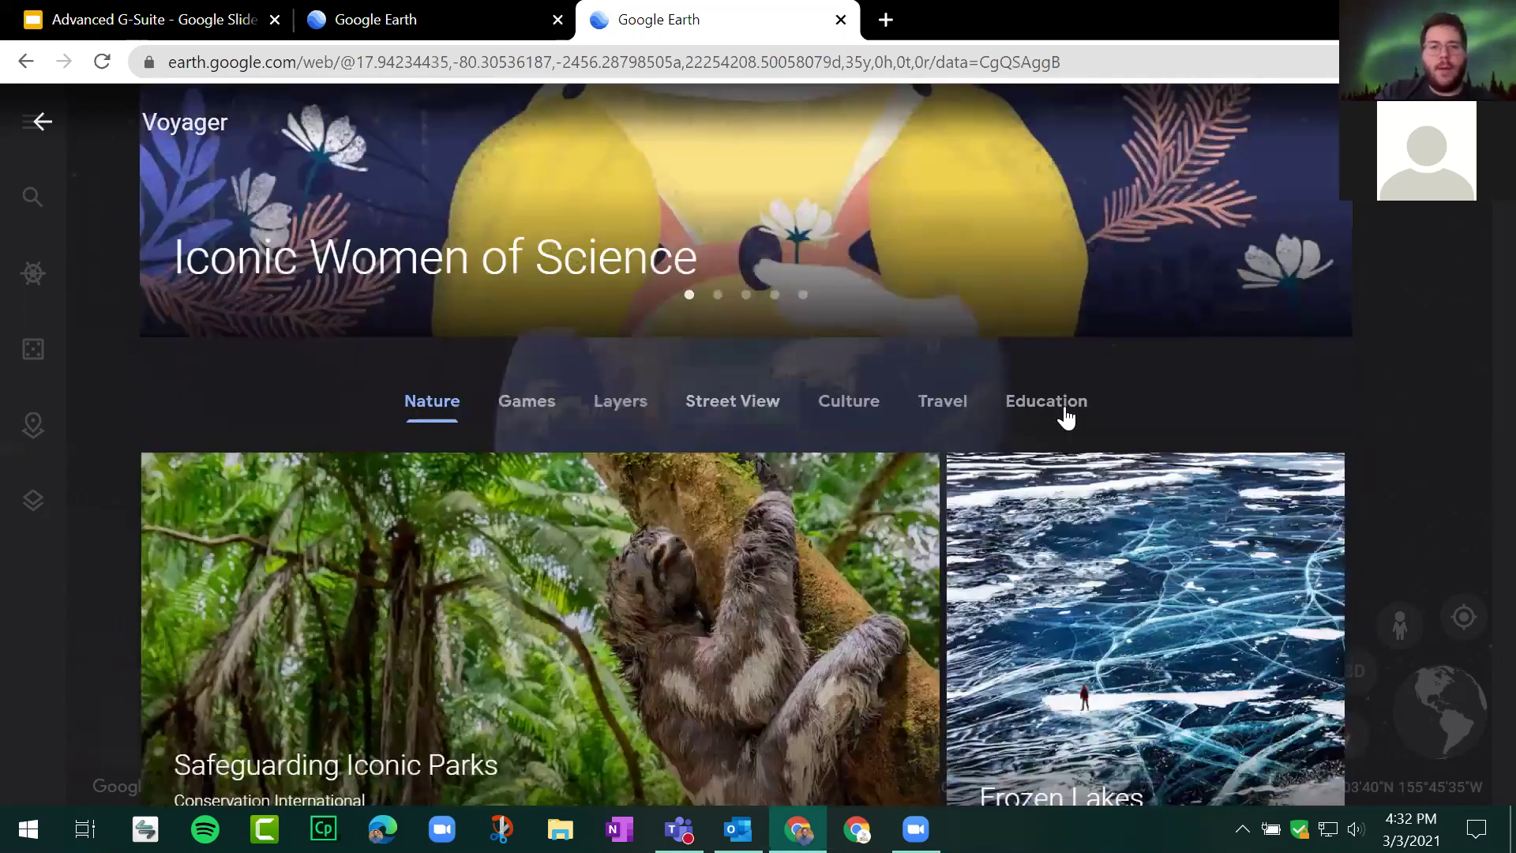
Step: Scroll through the Education stories and open 'Reading the ABCs from Space'
{"action": "left_click", "coordinate": [1066, 417]}
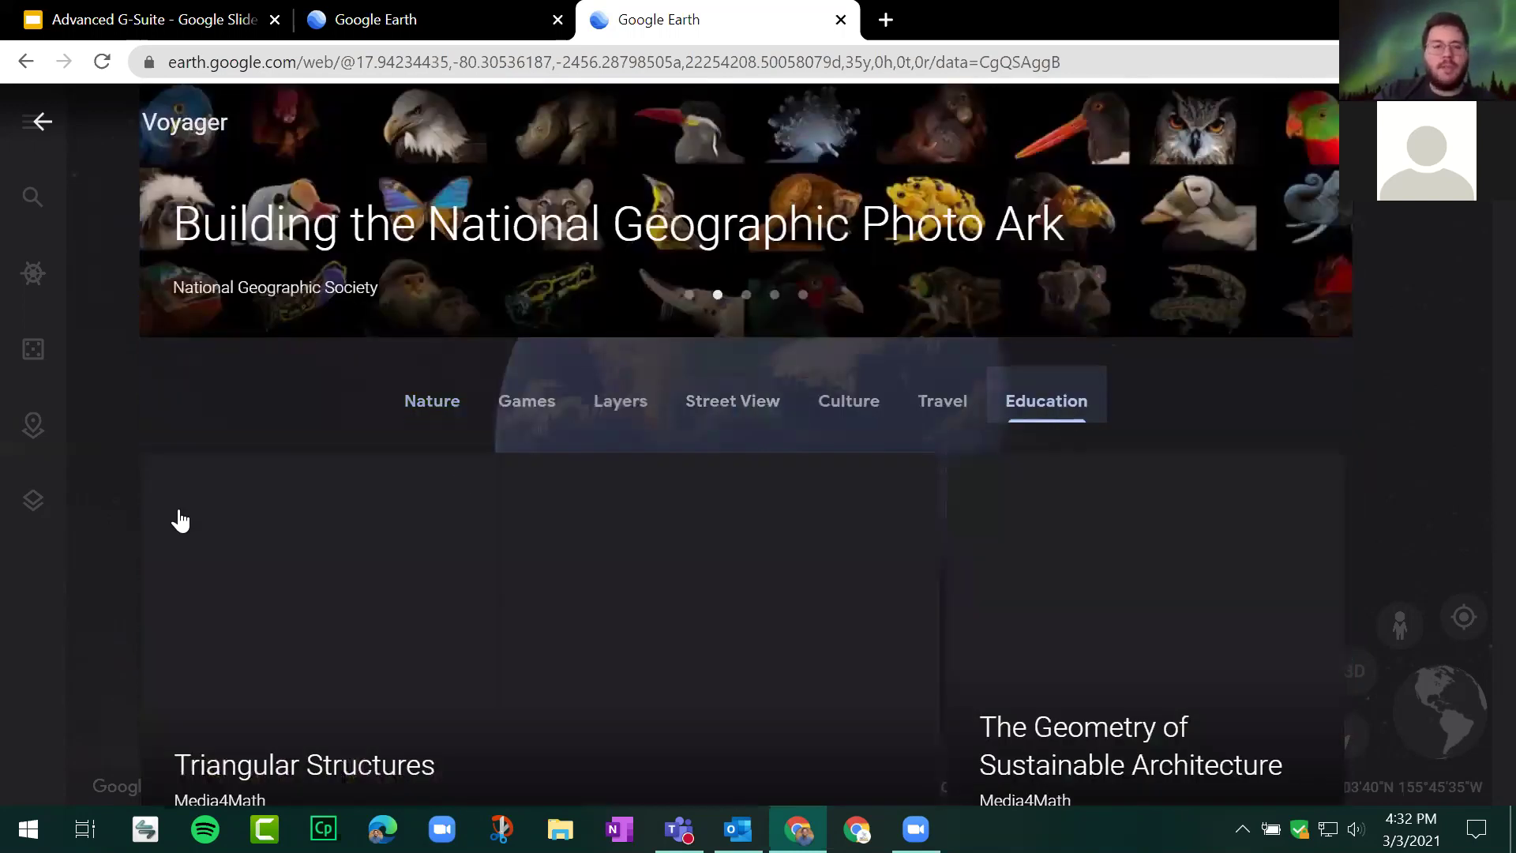
{"action": "scroll", "coordinate": [175, 521], "scroll_direction": "down", "scroll_amount": 5}
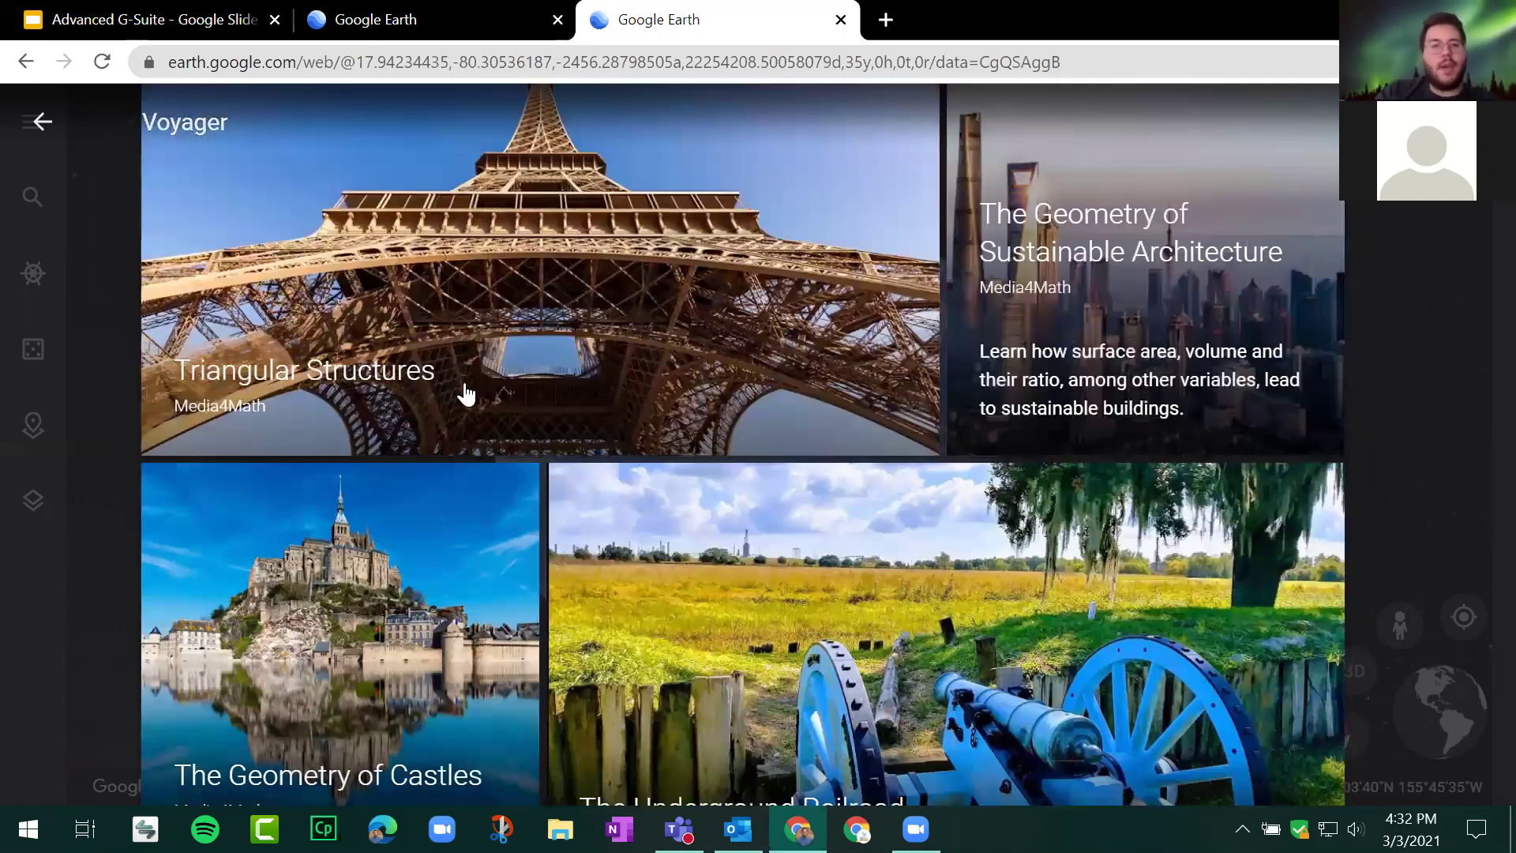
{"action": "scroll", "coordinate": [382, 391], "scroll_direction": "down", "scroll_amount": 3}
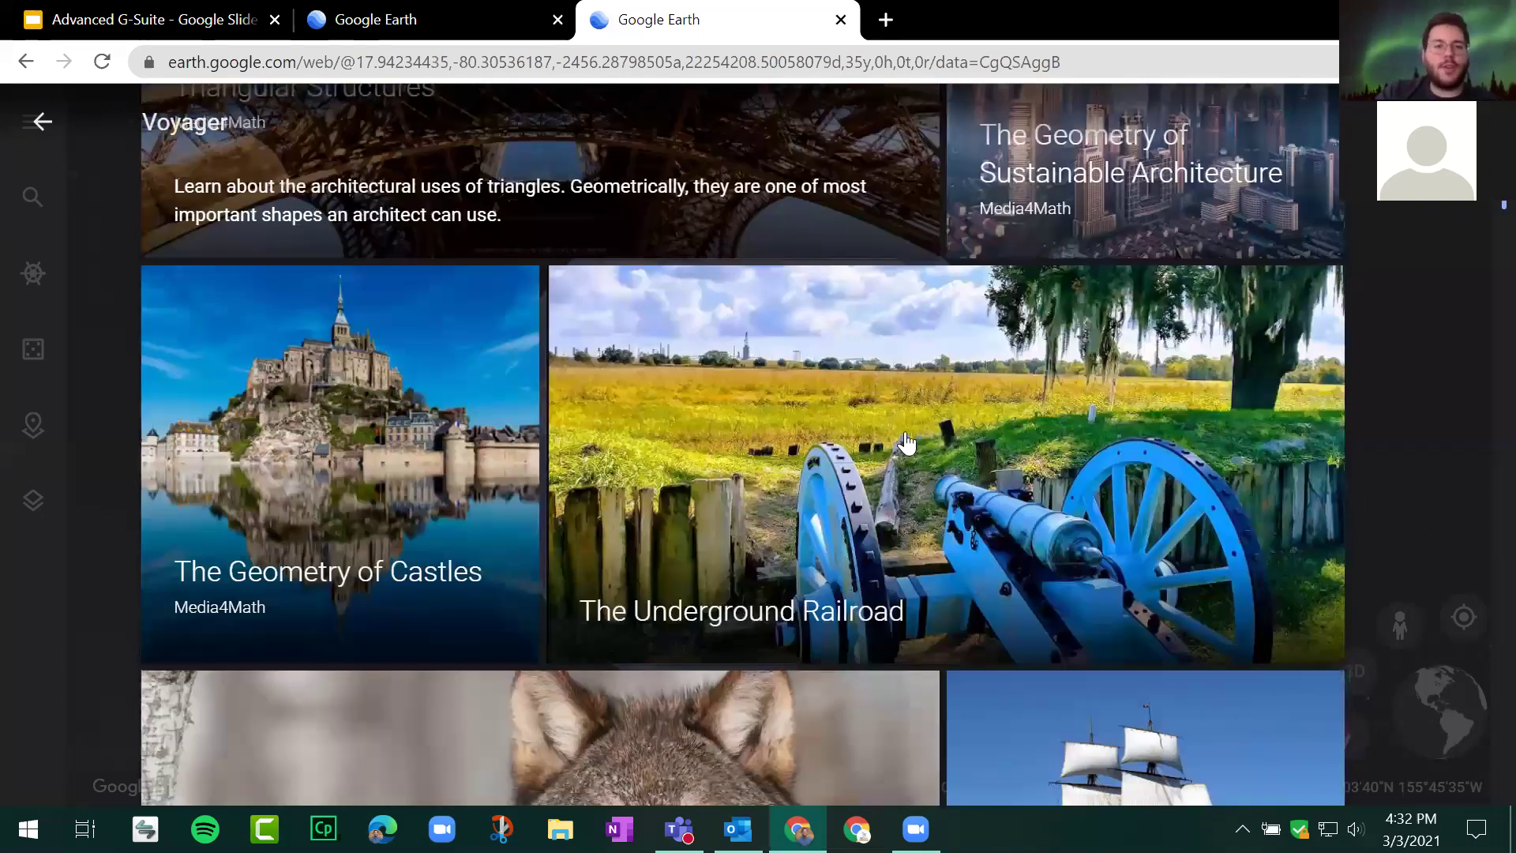
{"action": "scroll", "coordinate": [1015, 319], "scroll_direction": "down", "scroll_amount": 5}
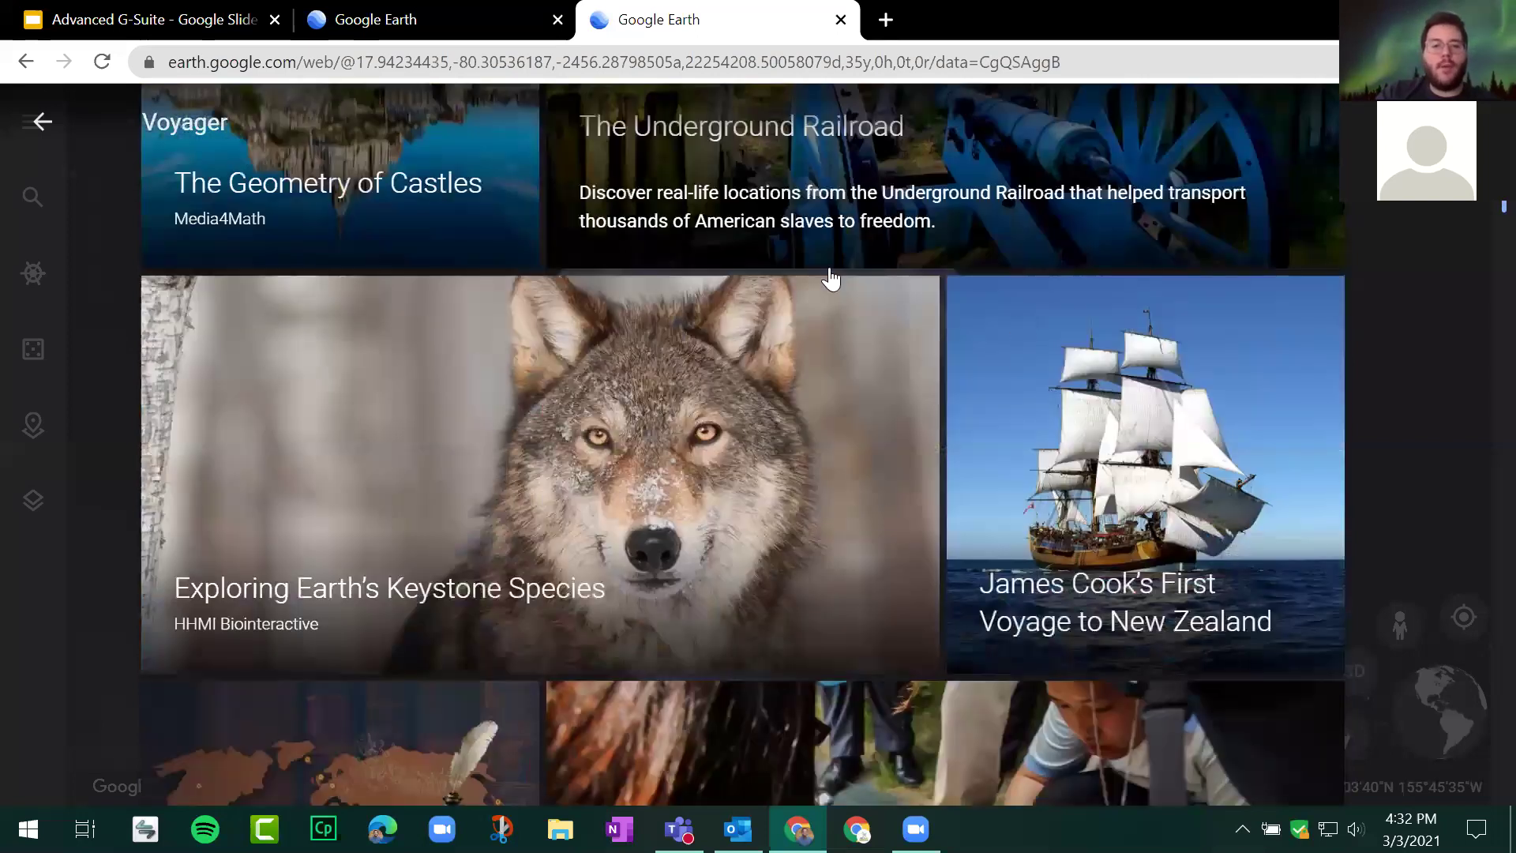
{"action": "scroll", "coordinate": [906, 505], "scroll_direction": "down", "scroll_amount": 5}
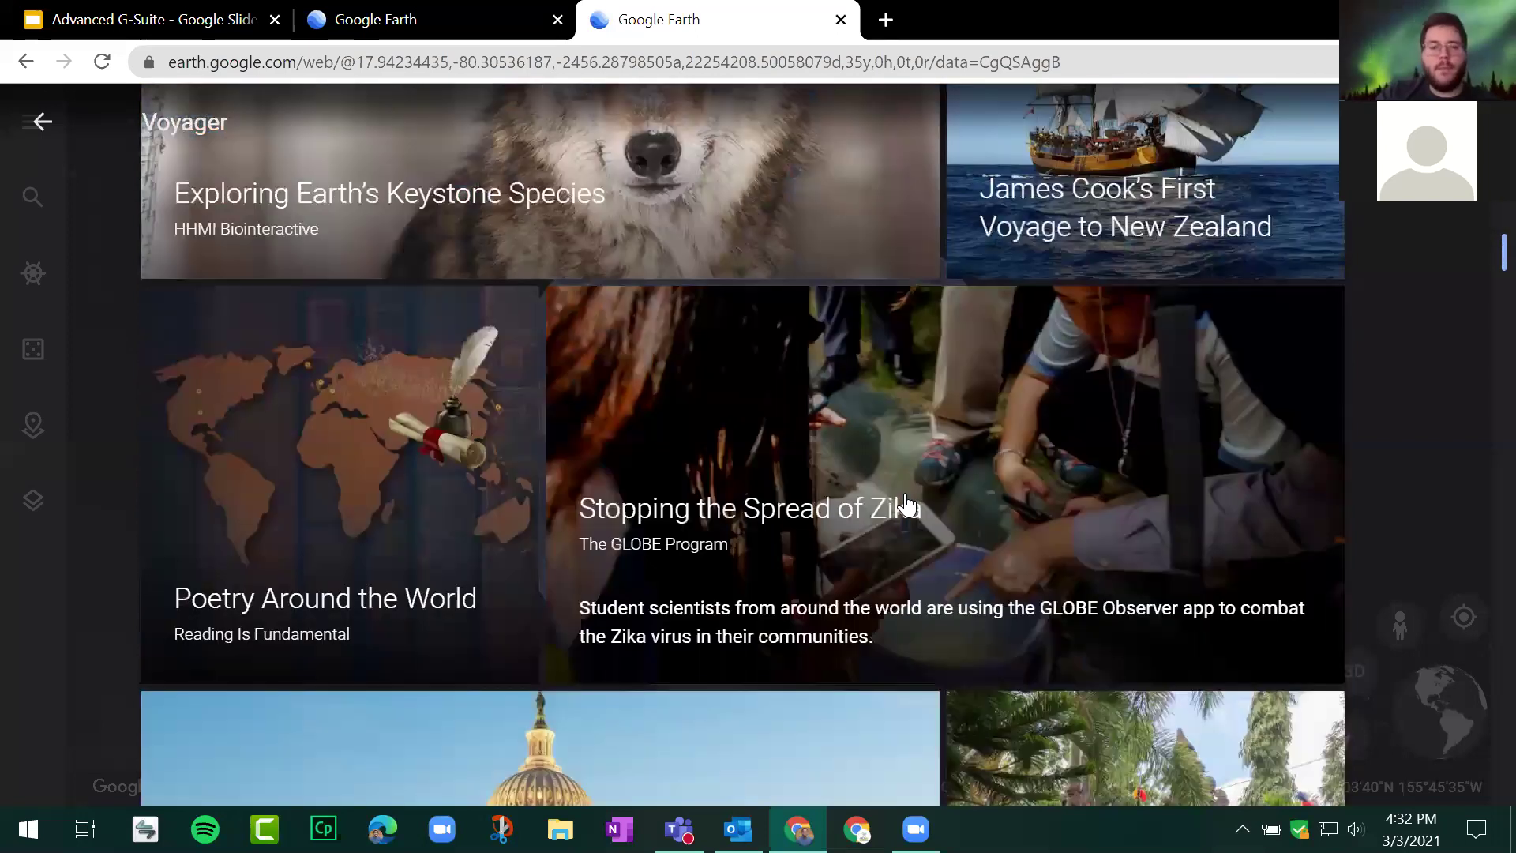
{"action": "scroll", "coordinate": [717, 440], "scroll_direction": "down", "scroll_amount": 5}
{"action": "scroll", "coordinate": [676, 342], "scroll_direction": "down", "scroll_amount": 5}
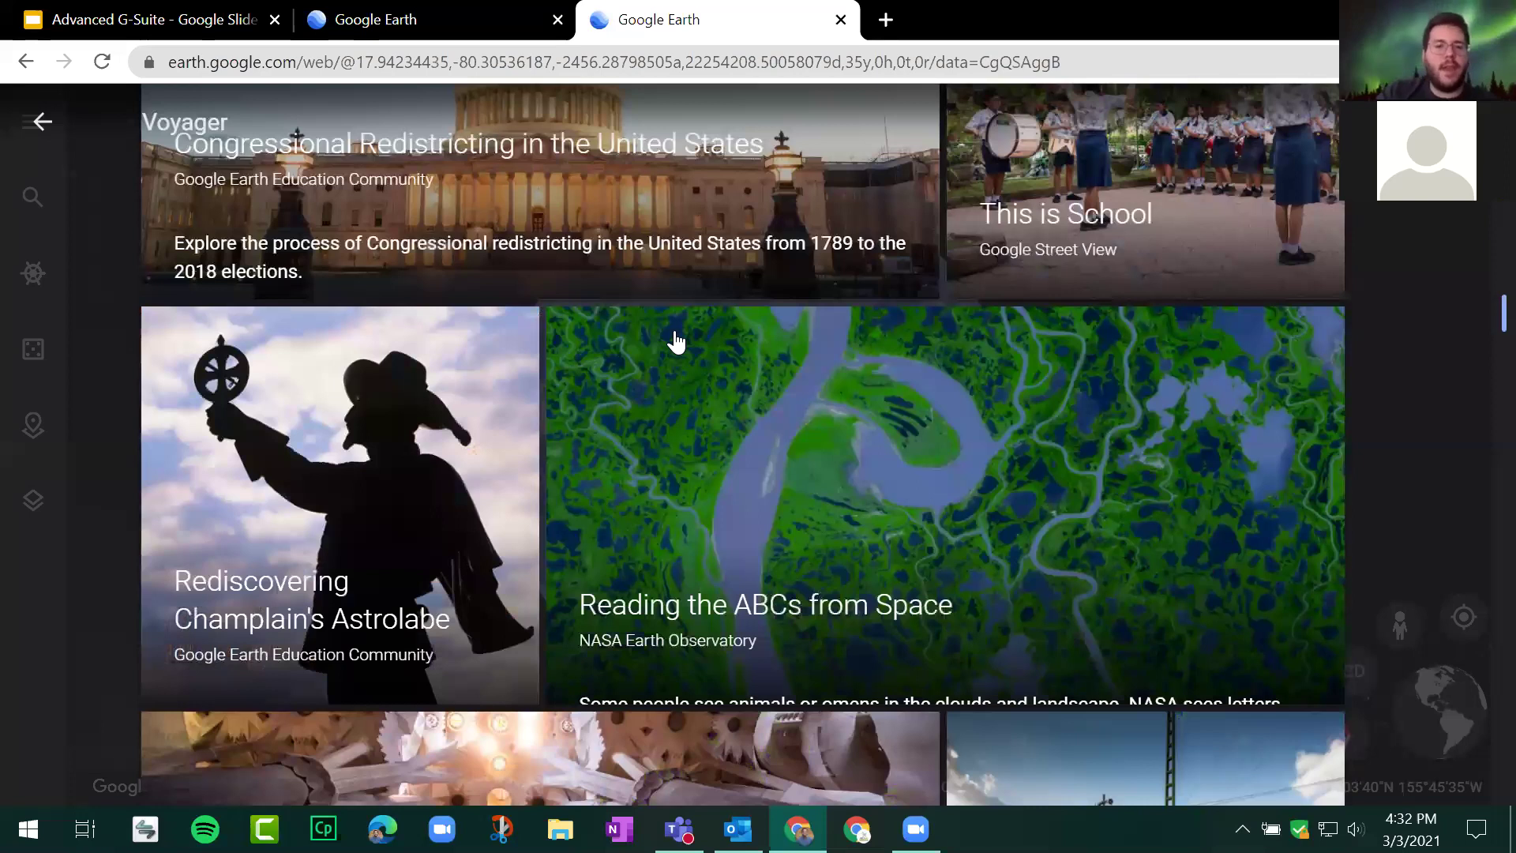
{"action": "scroll", "coordinate": [676, 342], "scroll_direction": "down", "scroll_amount": 7}
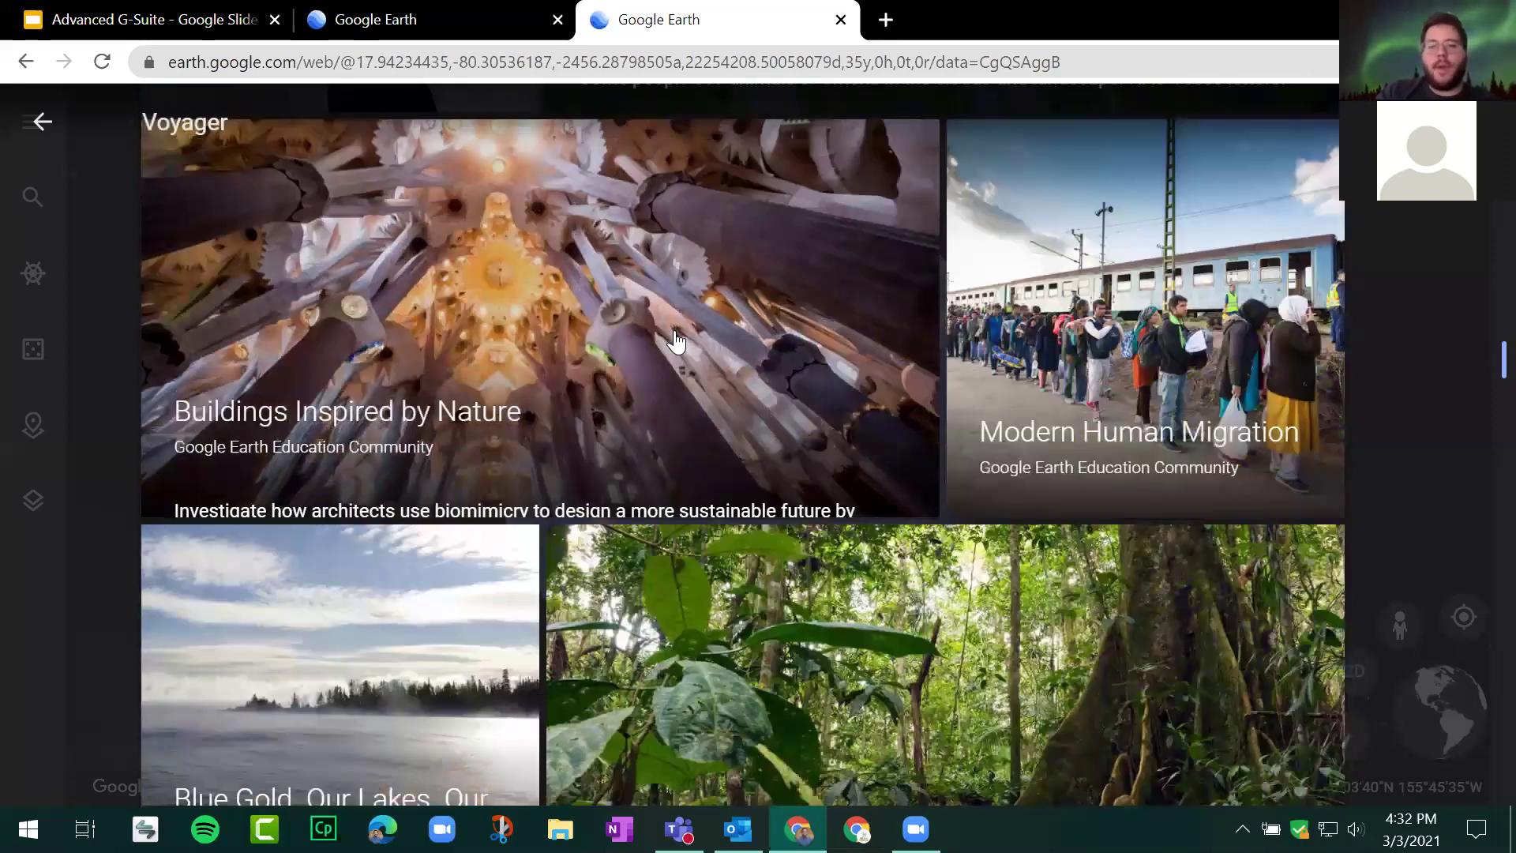
{"action": "scroll", "coordinate": [676, 342], "scroll_direction": "down", "scroll_amount": 10}
{"action": "scroll", "coordinate": [676, 342], "scroll_direction": "down", "scroll_amount": 5}
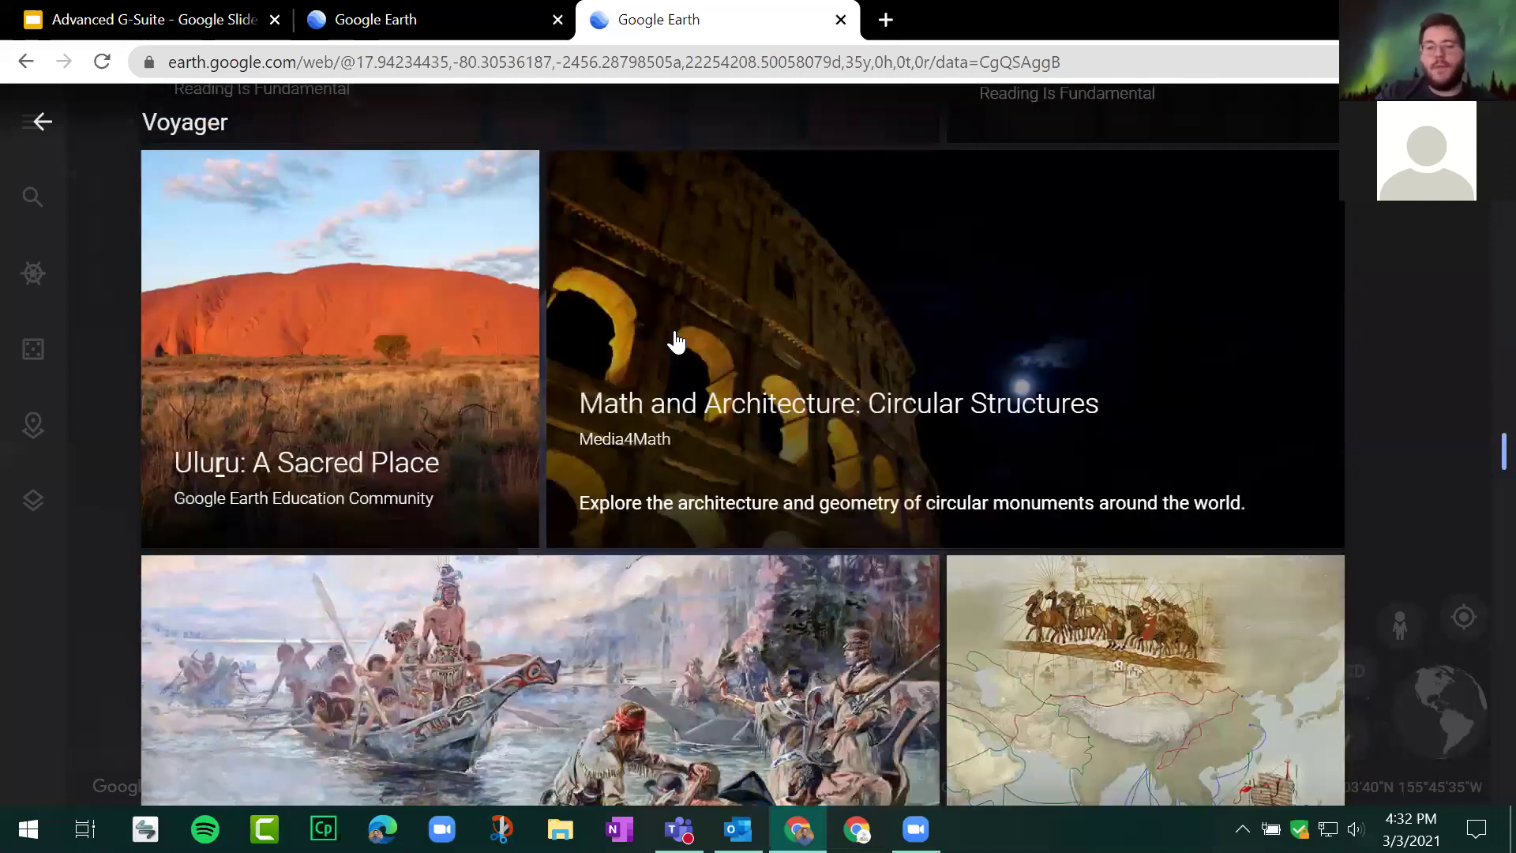
{"action": "scroll", "coordinate": [676, 342], "scroll_direction": "up", "scroll_amount": 12}
{"action": "scroll", "coordinate": [674, 342], "scroll_direction": "down", "scroll_amount": 15}
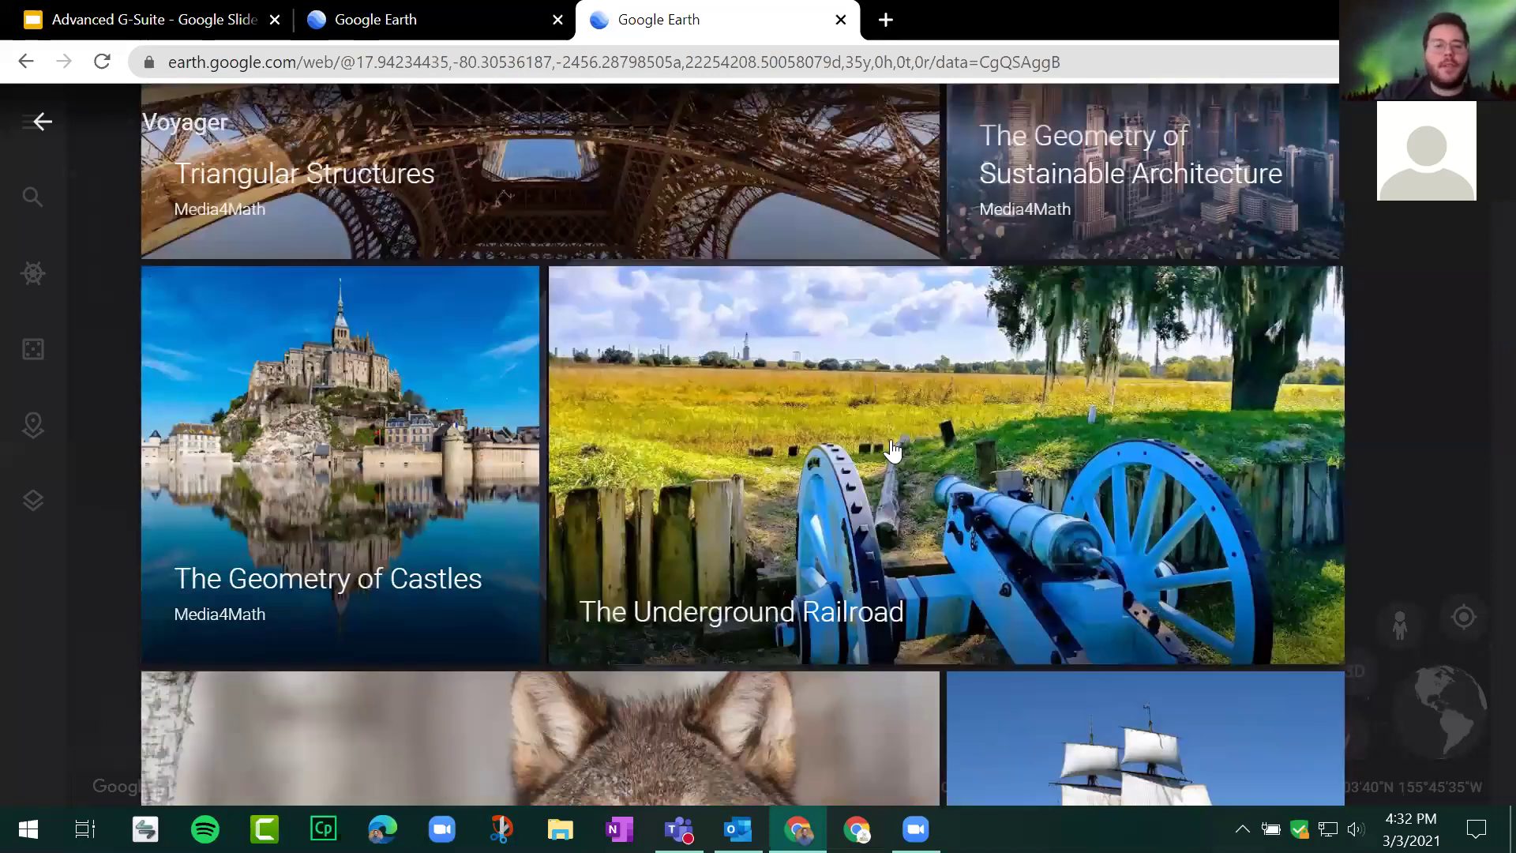
{"action": "scroll", "coordinate": [411, 502], "scroll_direction": "down", "scroll_amount": 10}
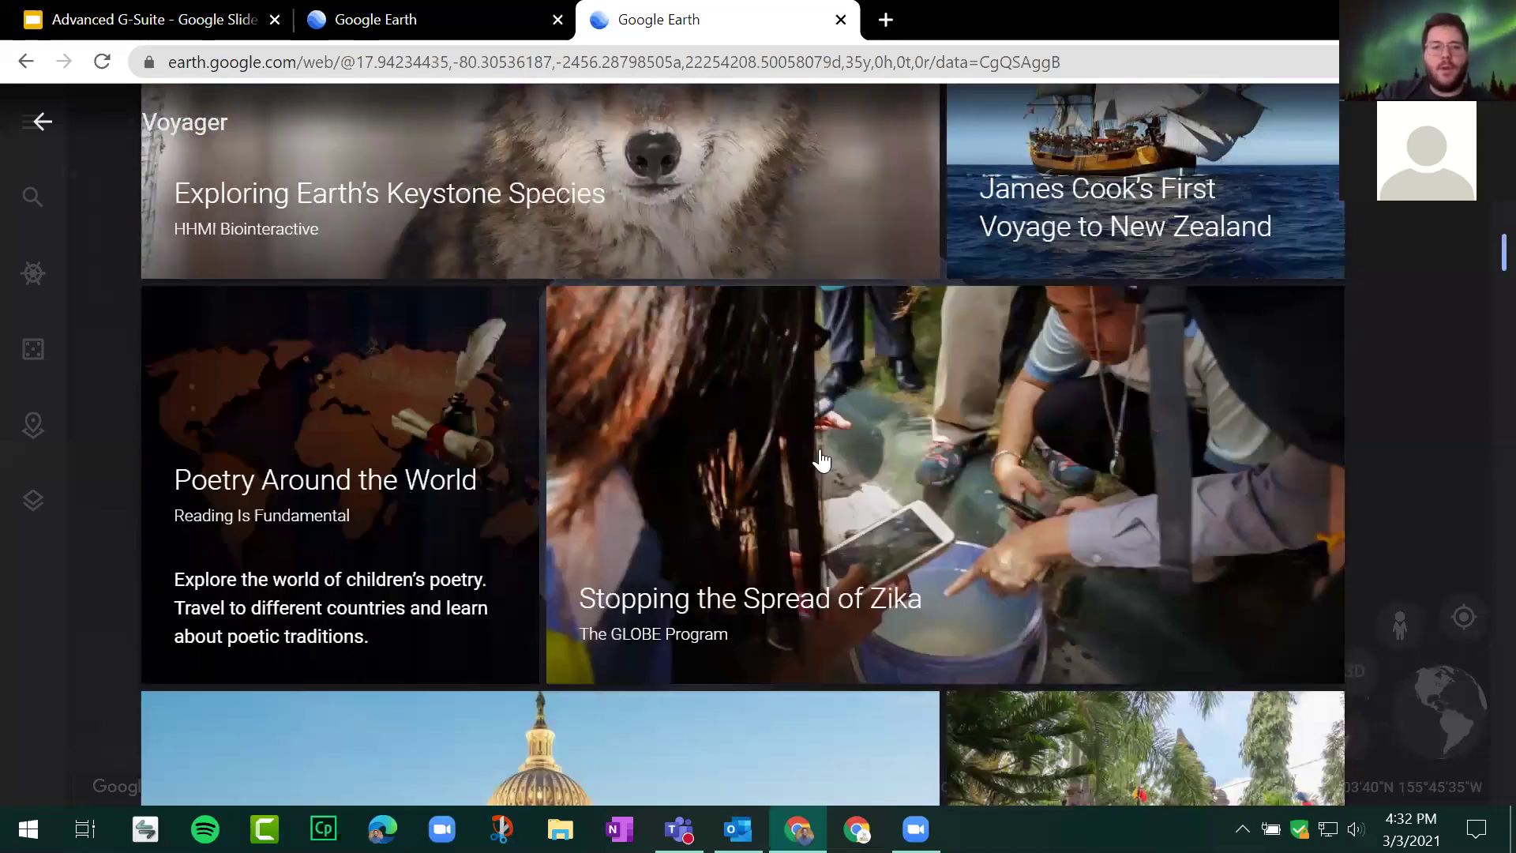
{"action": "scroll", "coordinate": [827, 457], "scroll_direction": "down", "scroll_amount": 5}
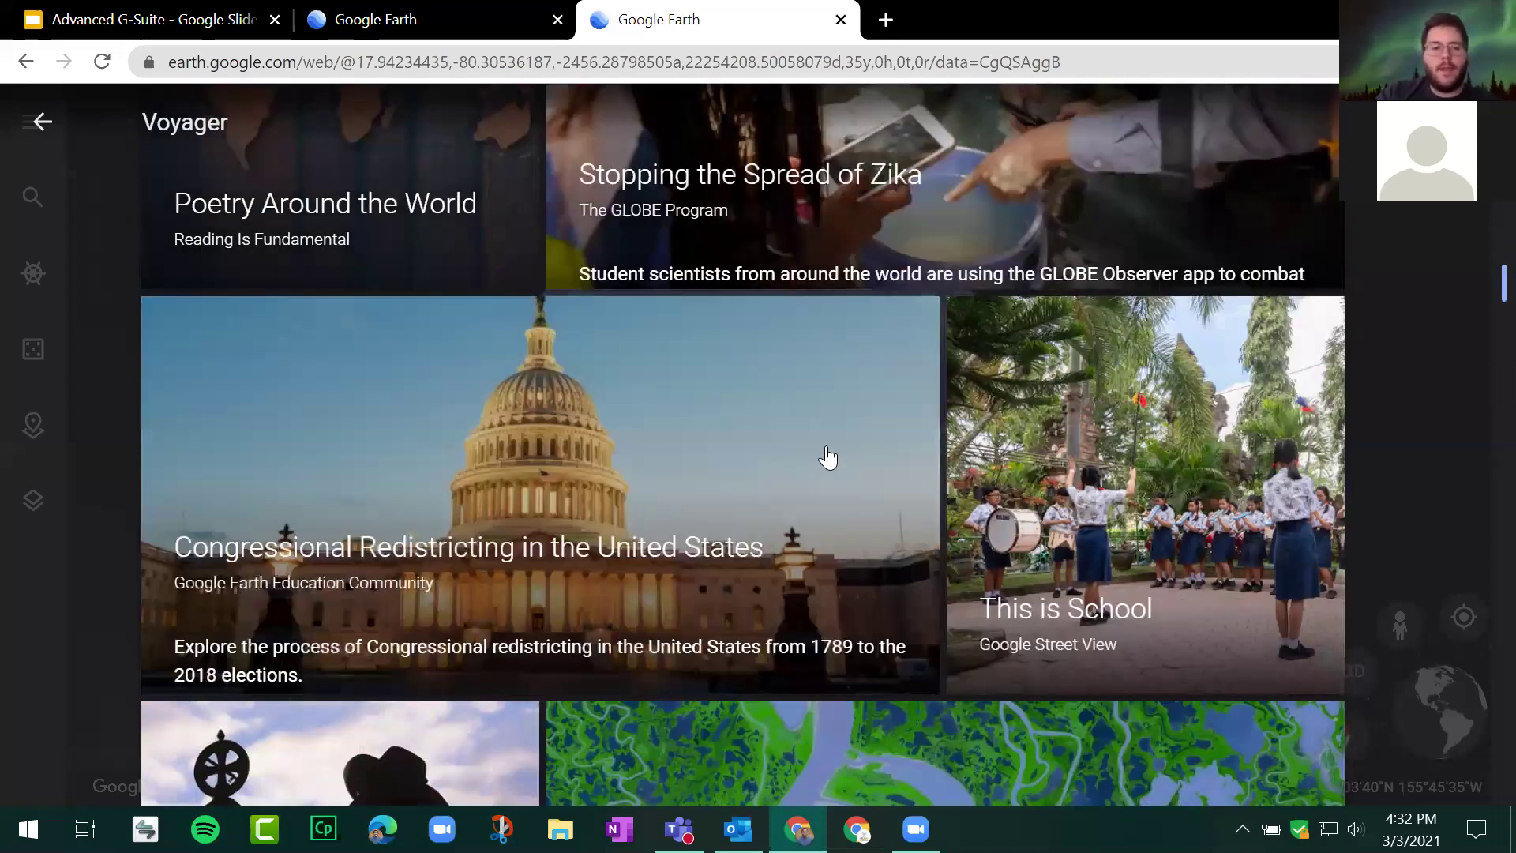
{"action": "scroll", "coordinate": [827, 457], "scroll_direction": "down", "scroll_amount": 6}
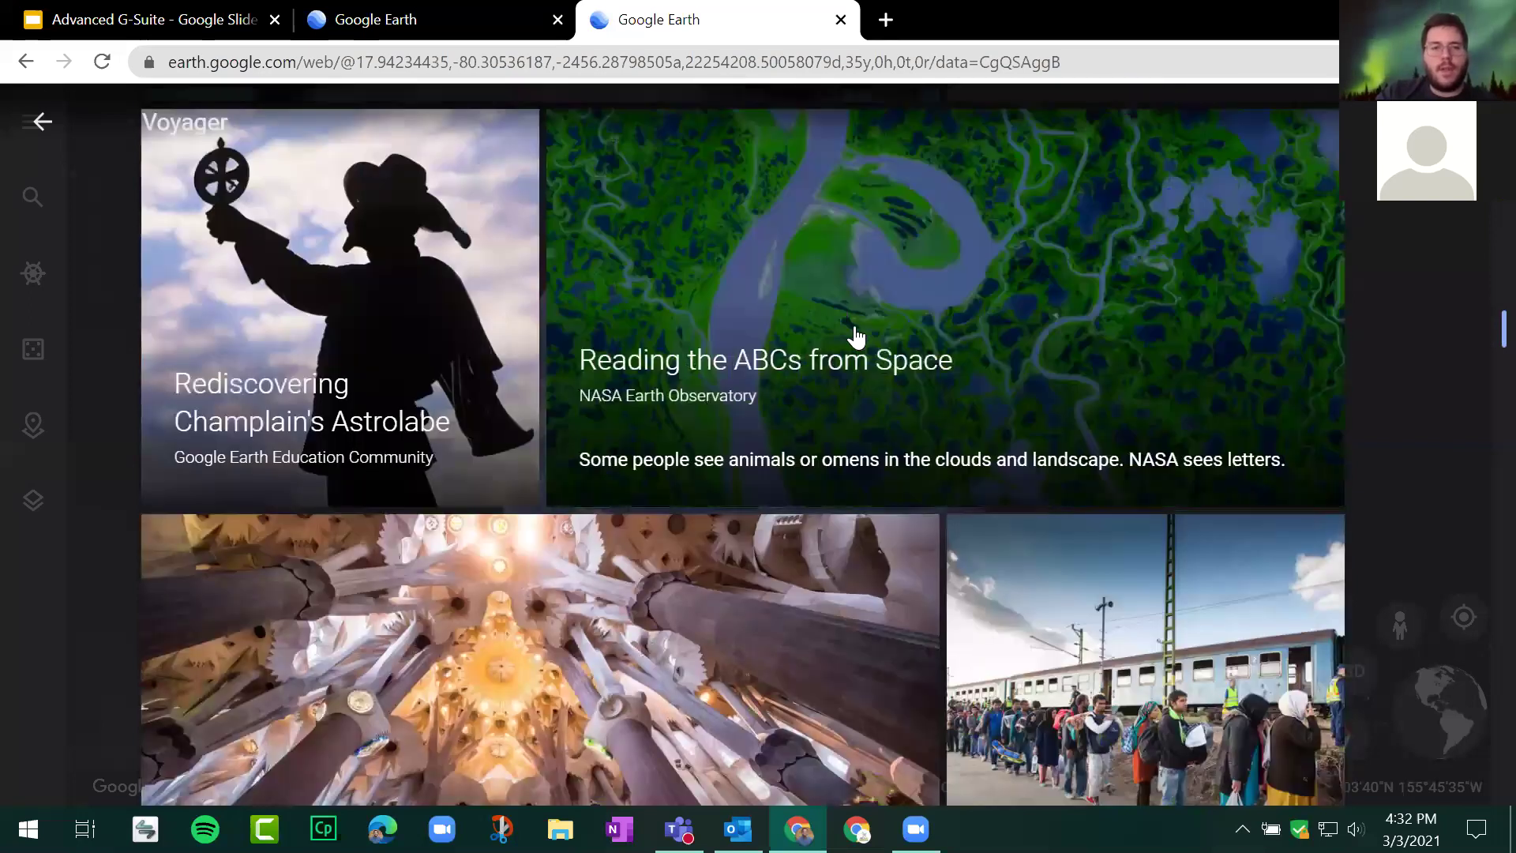
{"action": "left_click", "coordinate": [856, 328]}
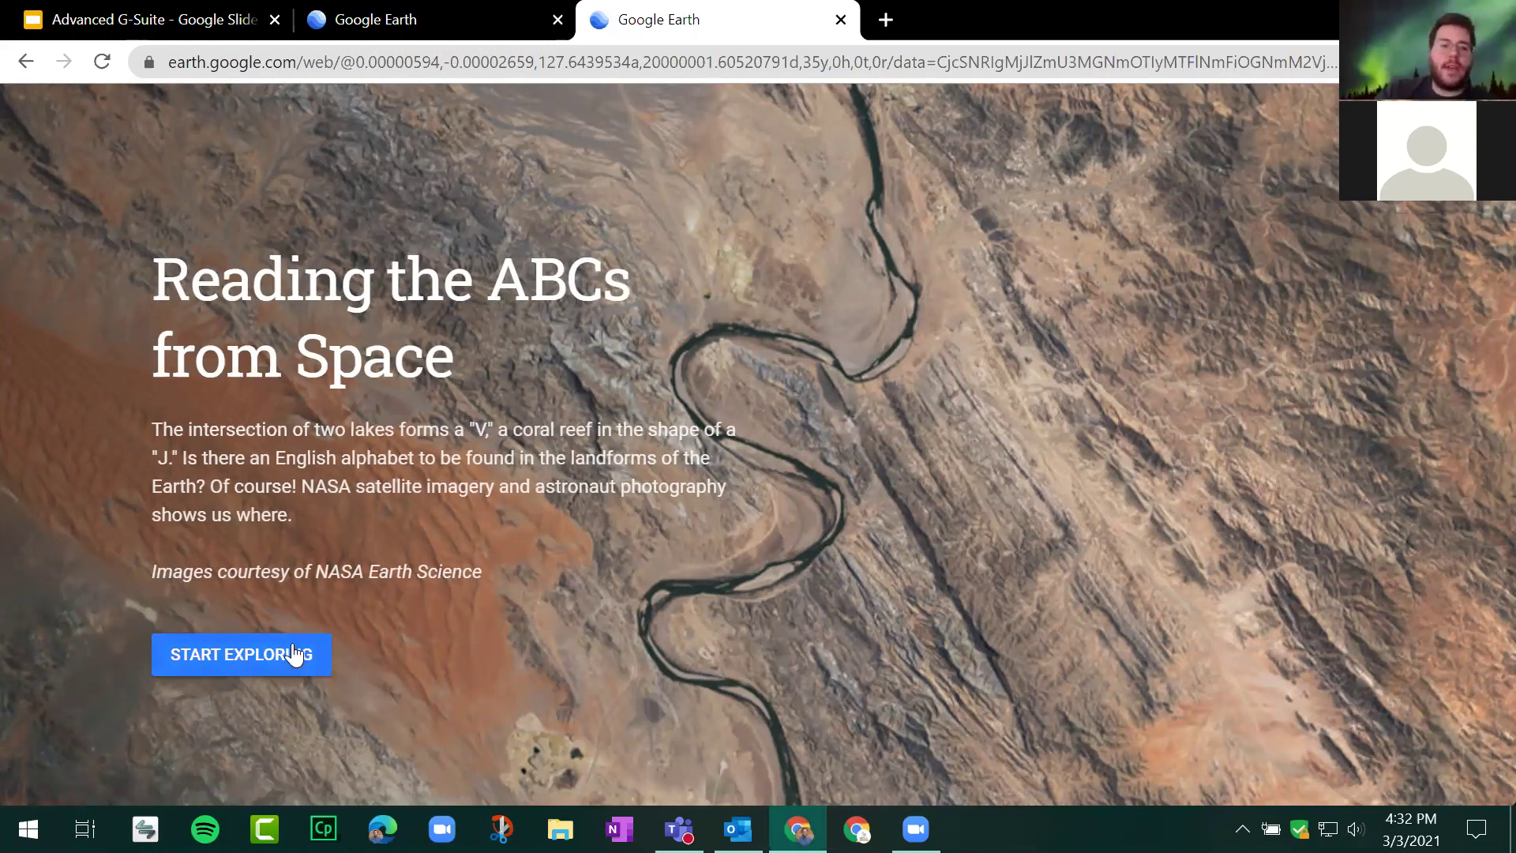
Step: Copy the story's URL from the address bar, then start the tour at Letter A in Utah
{"action": "left_click", "coordinate": [476, 57]}
{"action": "key", "text": "shift+F10"}
{"action": "left_click", "coordinate": [545, 186]}
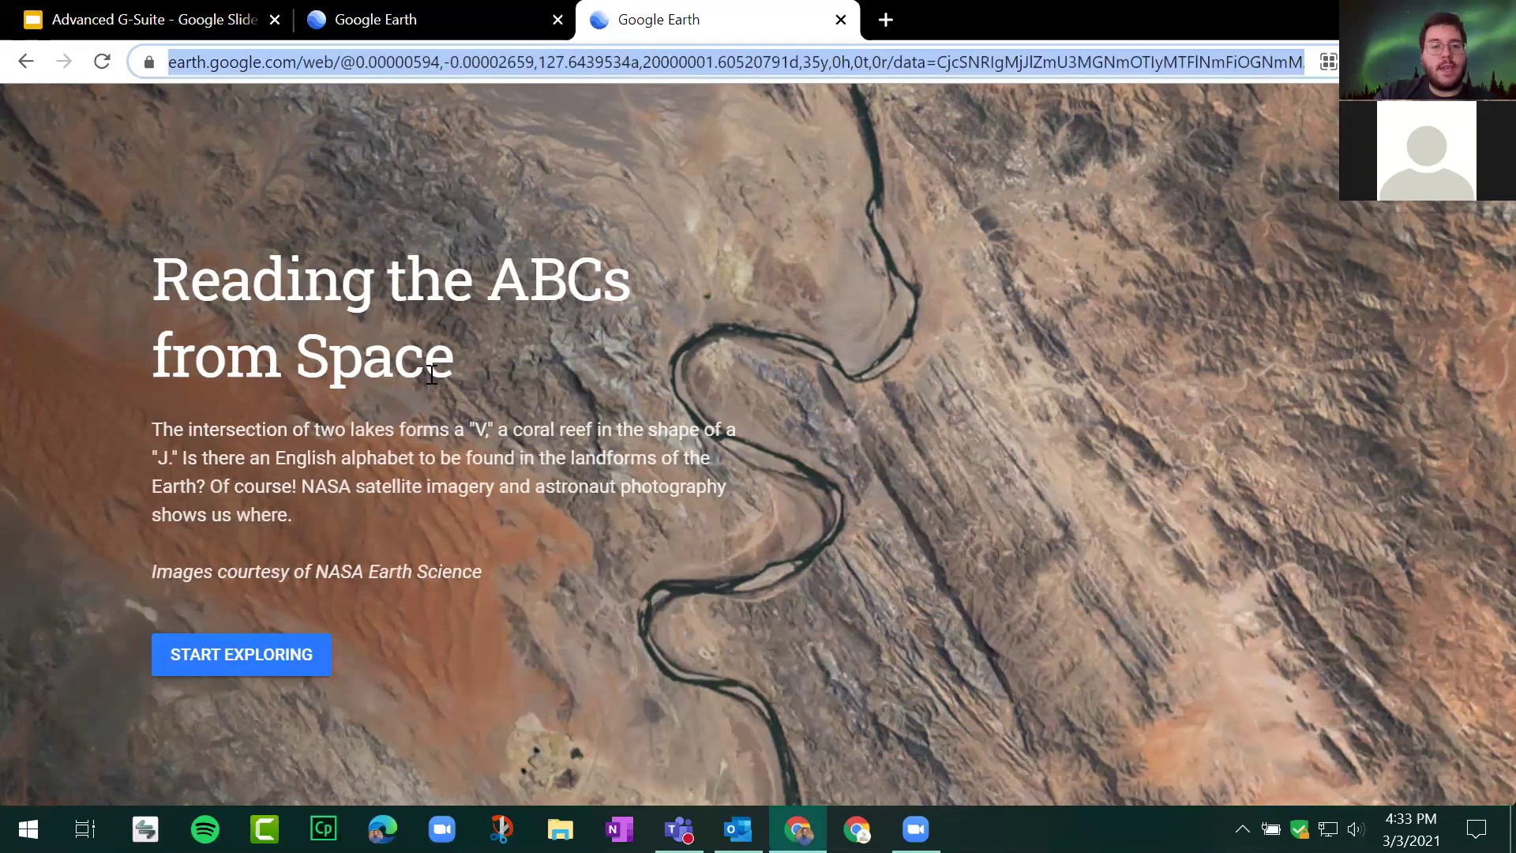
{"action": "left_click", "coordinate": [259, 658]}
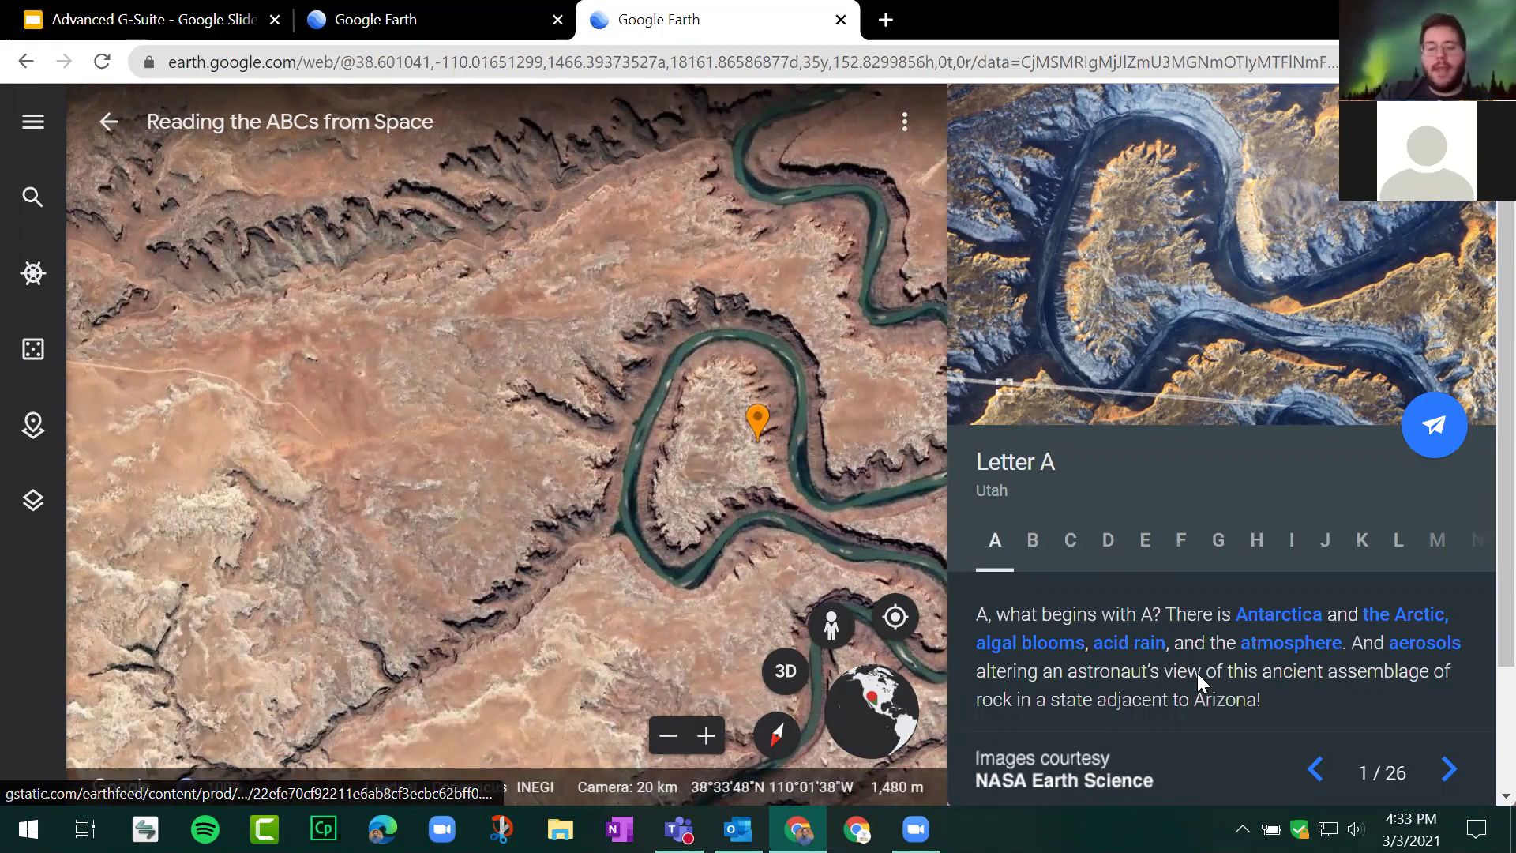
Step: Jump through the ABCs story to Letter H, then Letter N in Canada
{"action": "scroll", "coordinate": [1198, 673], "scroll_direction": "down", "scroll_amount": 2}
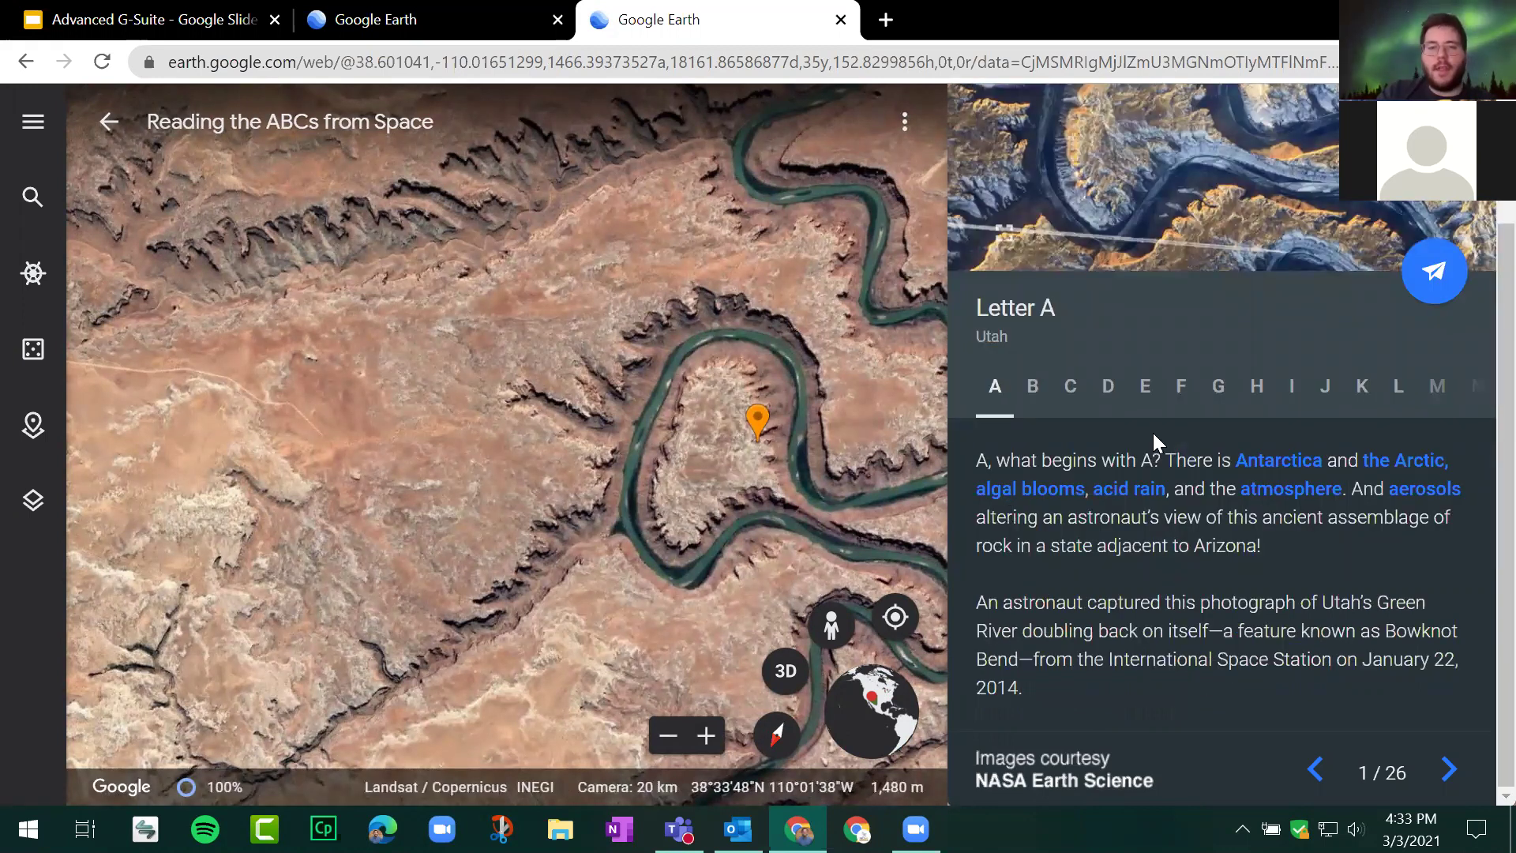
{"action": "scroll", "coordinate": [1115, 395], "scroll_direction": "right", "scroll_amount": 2}
{"action": "left_click", "coordinate": [1131, 390]}
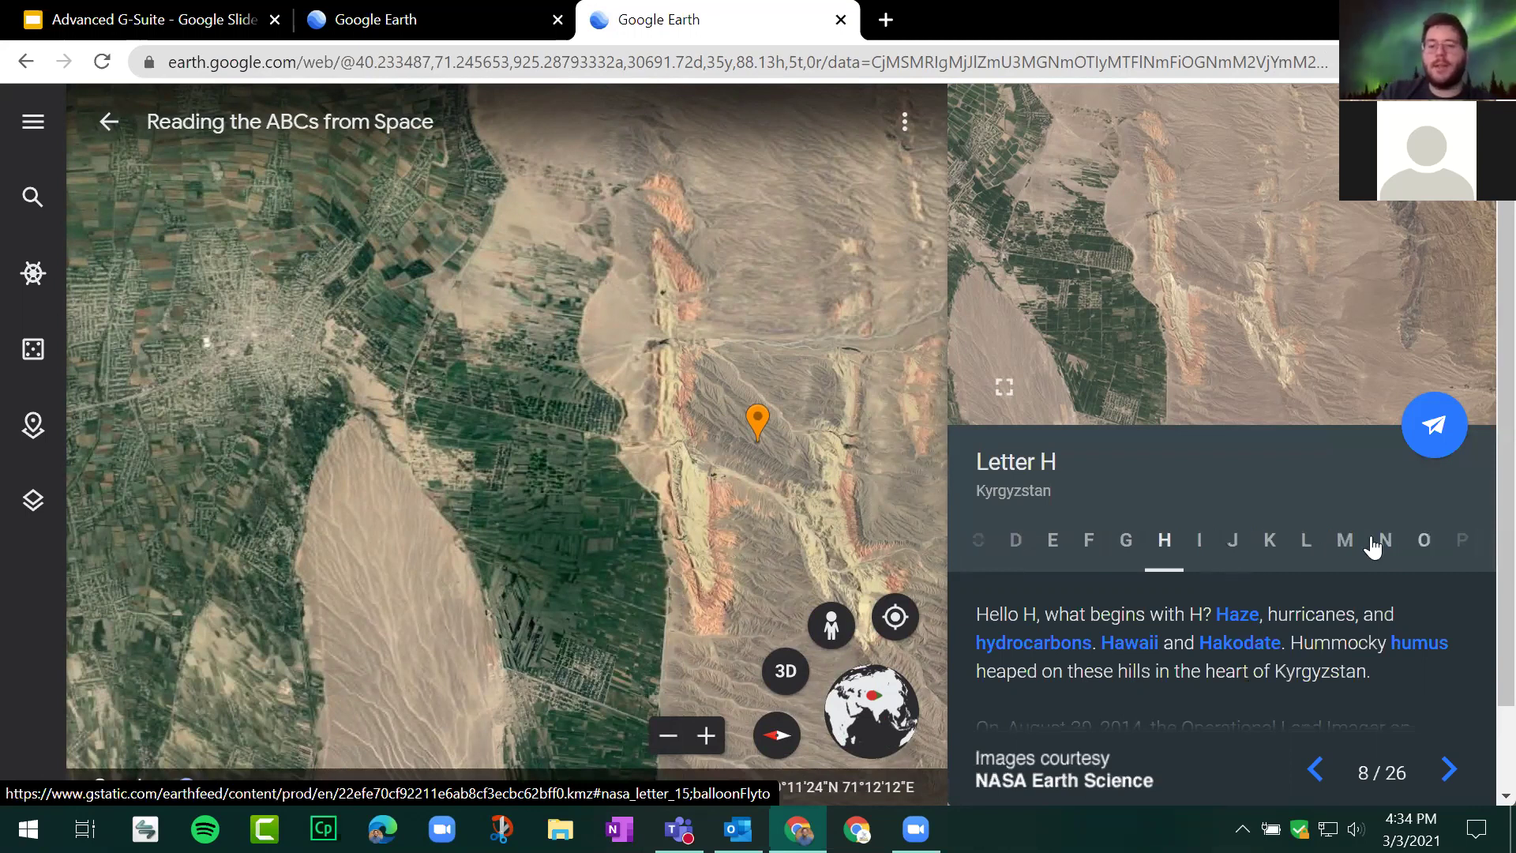
{"action": "left_click", "coordinate": [1375, 544]}
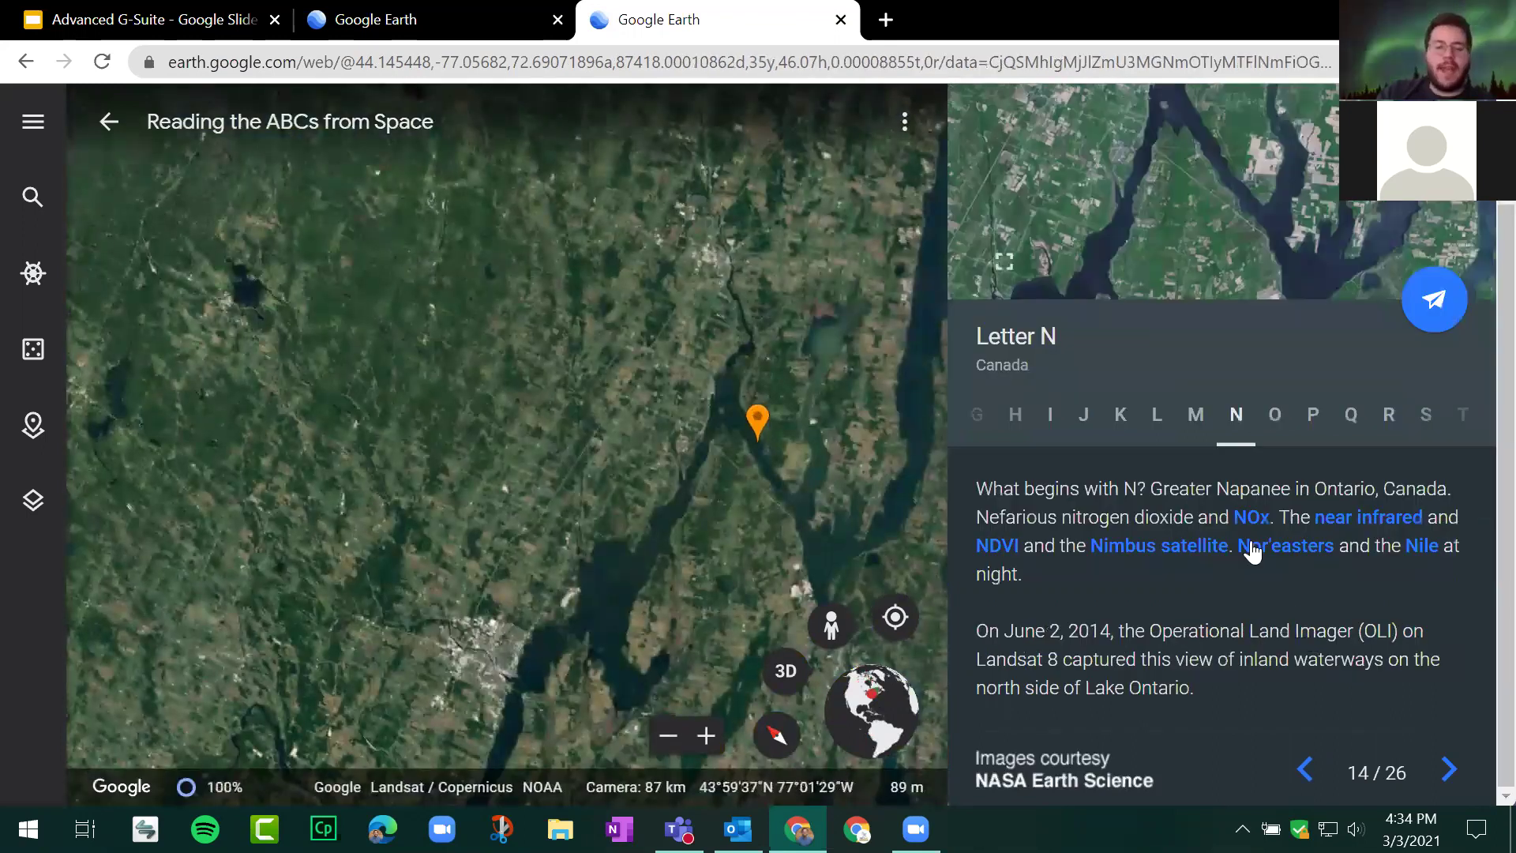
Step: Leave the ABCs story for the Voyager gallery featuring 'Iconic Women of Science'
{"action": "scroll", "coordinate": [1281, 591], "scroll_direction": "down", "scroll_amount": 1}
{"action": "scroll", "coordinate": [1282, 604], "scroll_direction": "up", "scroll_amount": 1}
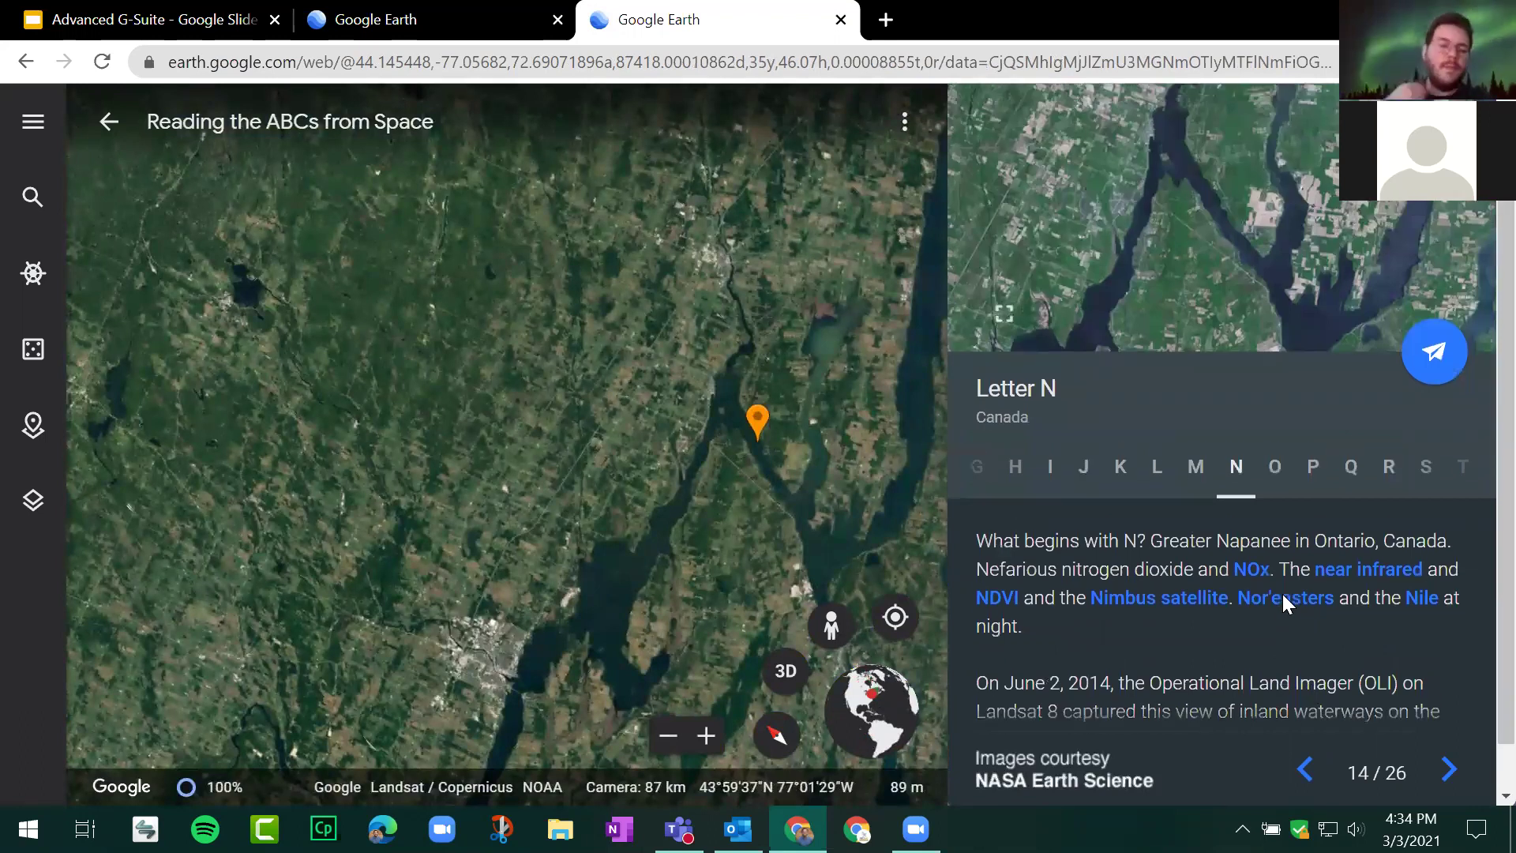
{"action": "scroll", "coordinate": [1282, 594], "scroll_direction": "down", "scroll_amount": 1}
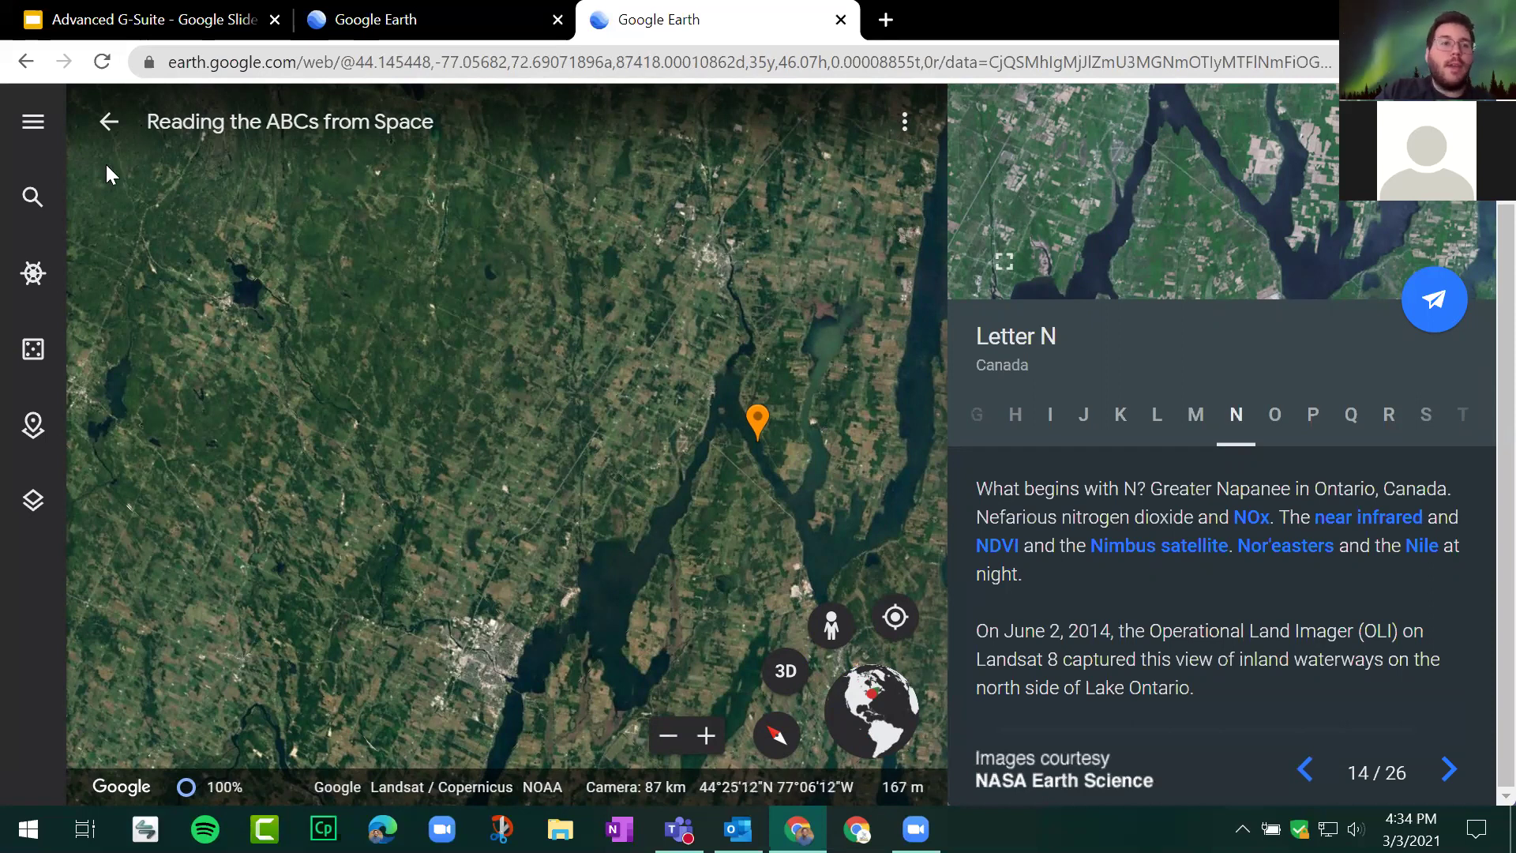
{"action": "left_click", "coordinate": [32, 290]}
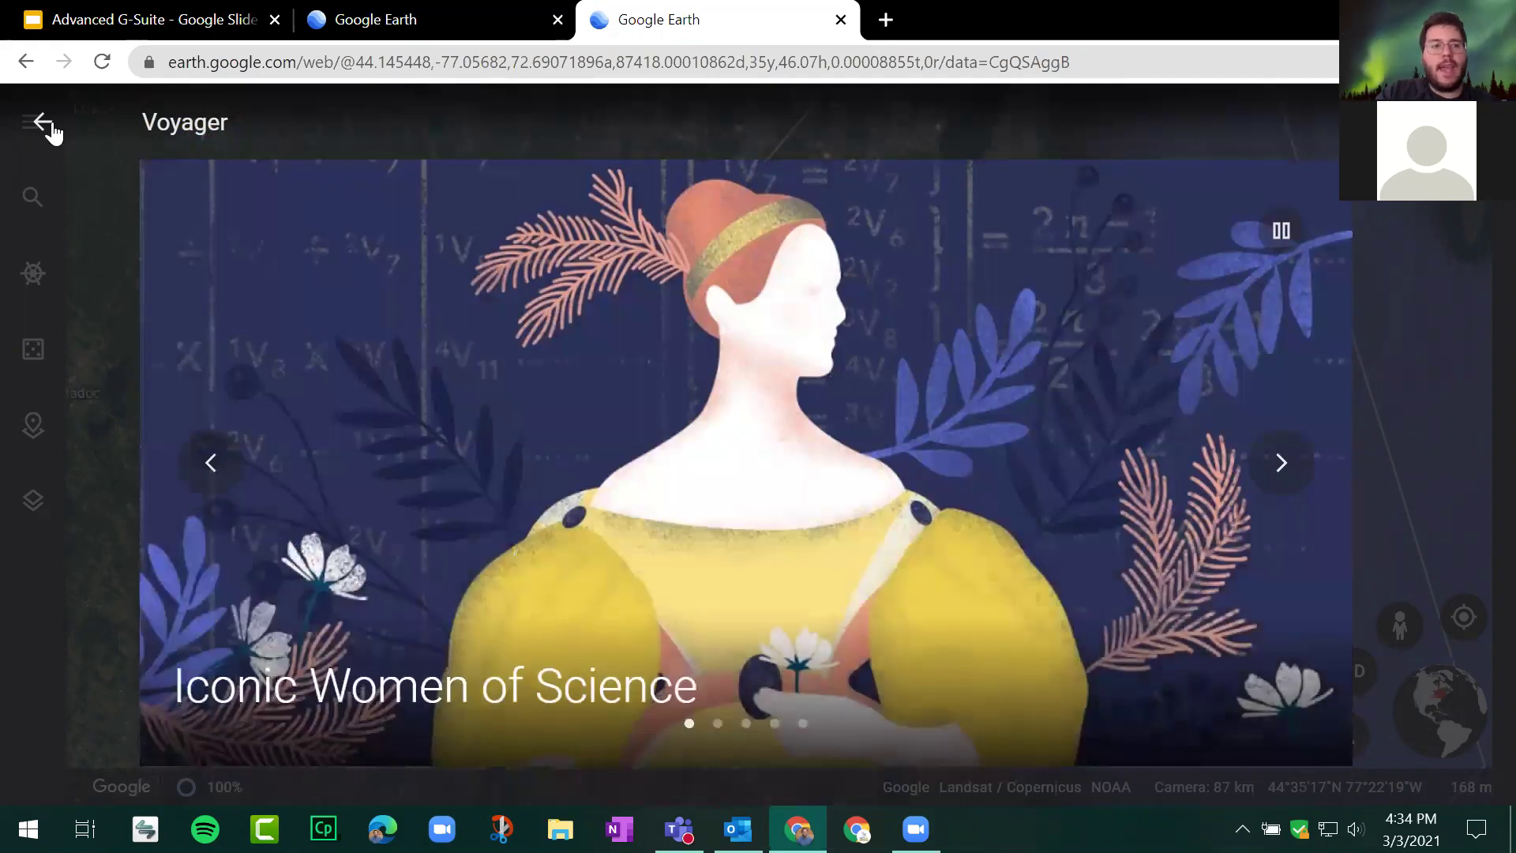
Step: Close Voyager, check Search, then reopen and close Voyager to show the Belleville-area map
{"action": "left_click", "coordinate": [47, 126]}
{"action": "left_click", "coordinate": [51, 120]}
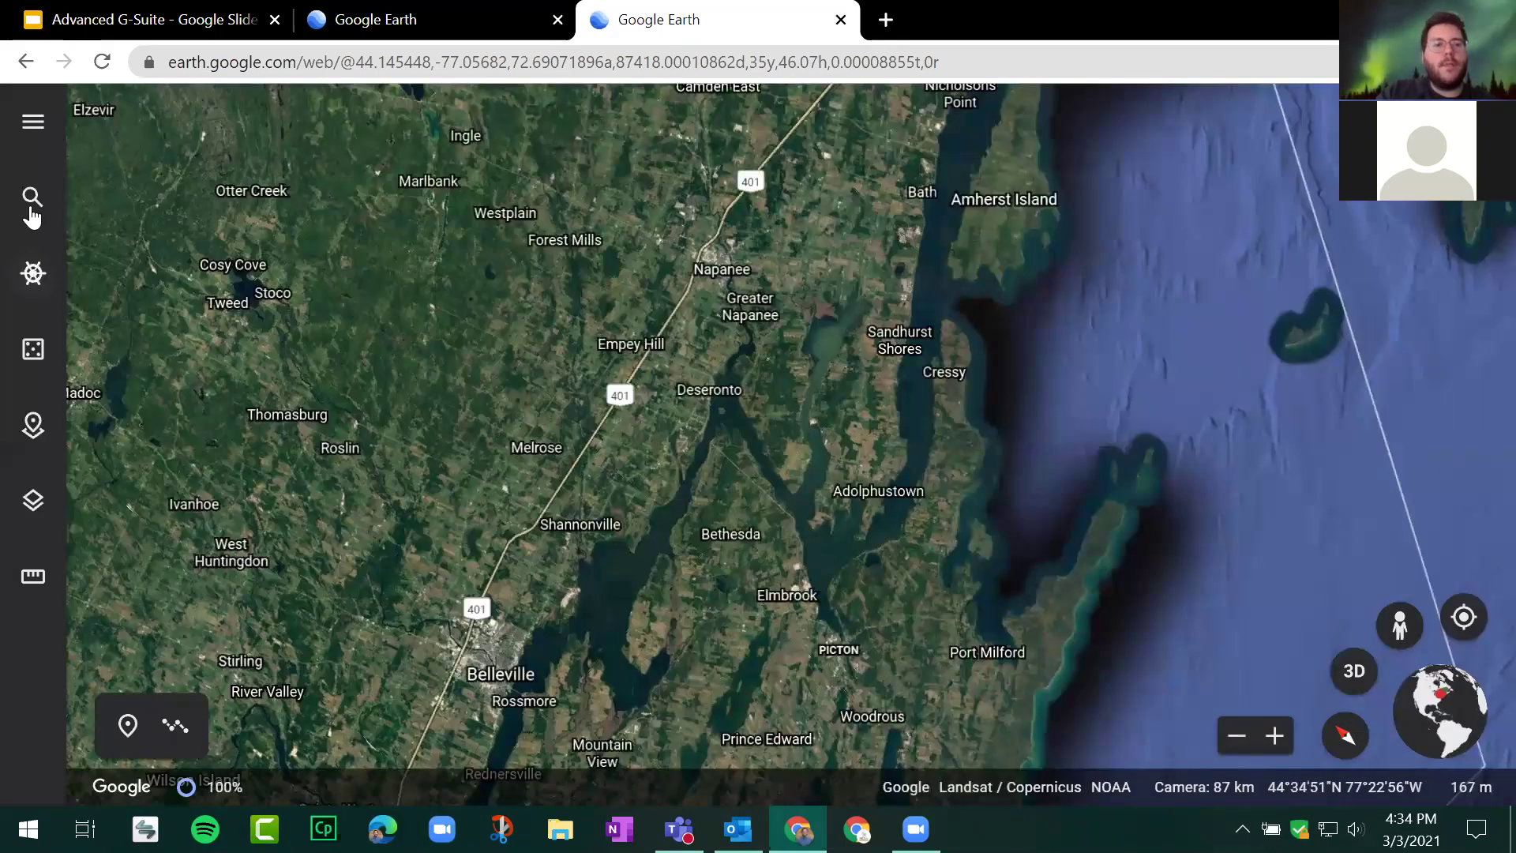
{"action": "left_click", "coordinate": [31, 207]}
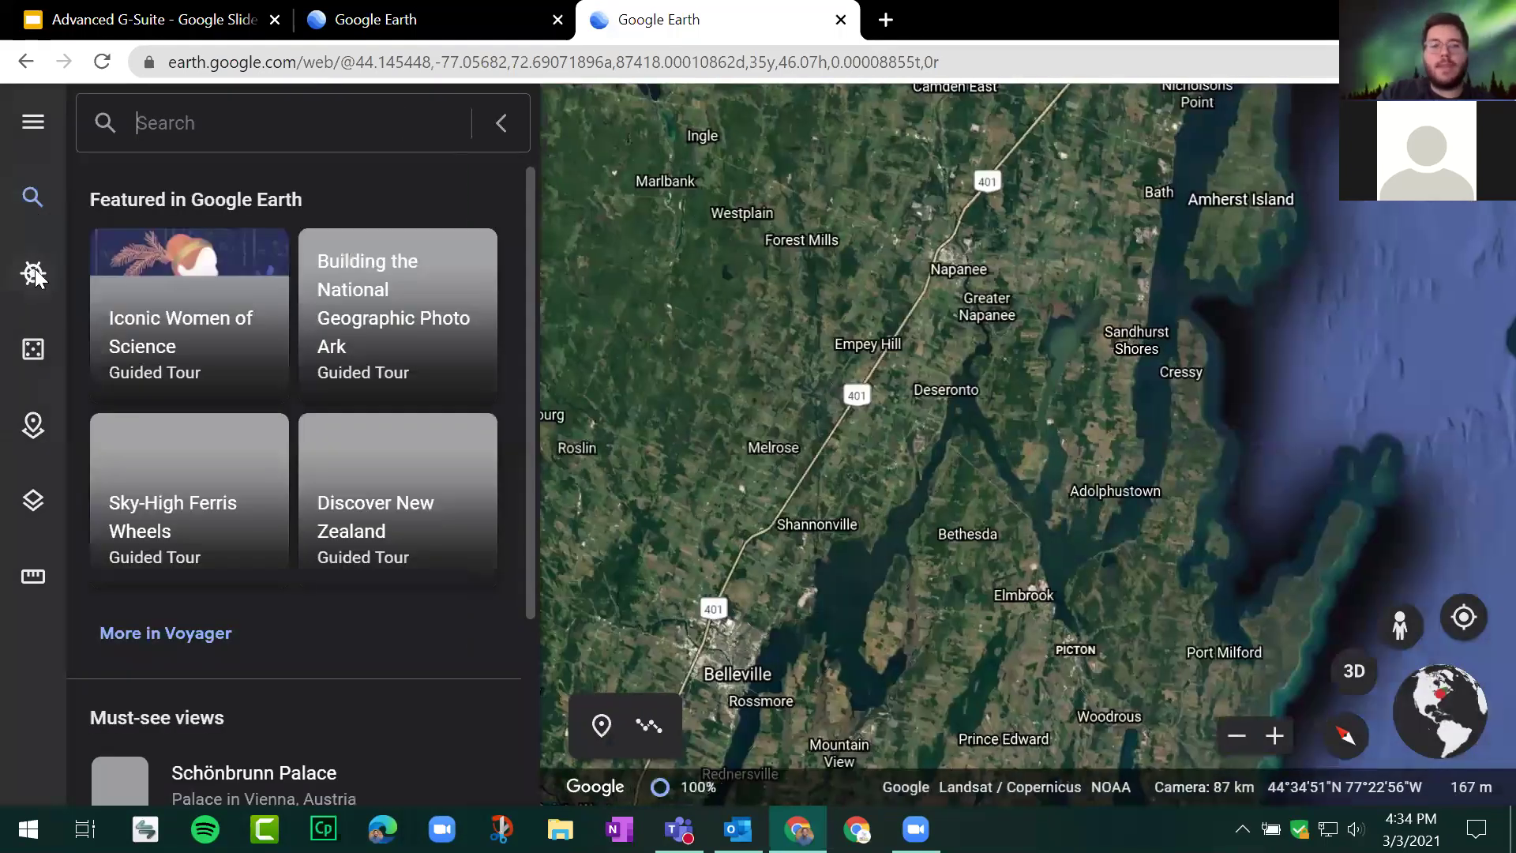
{"action": "left_click", "coordinate": [33, 273]}
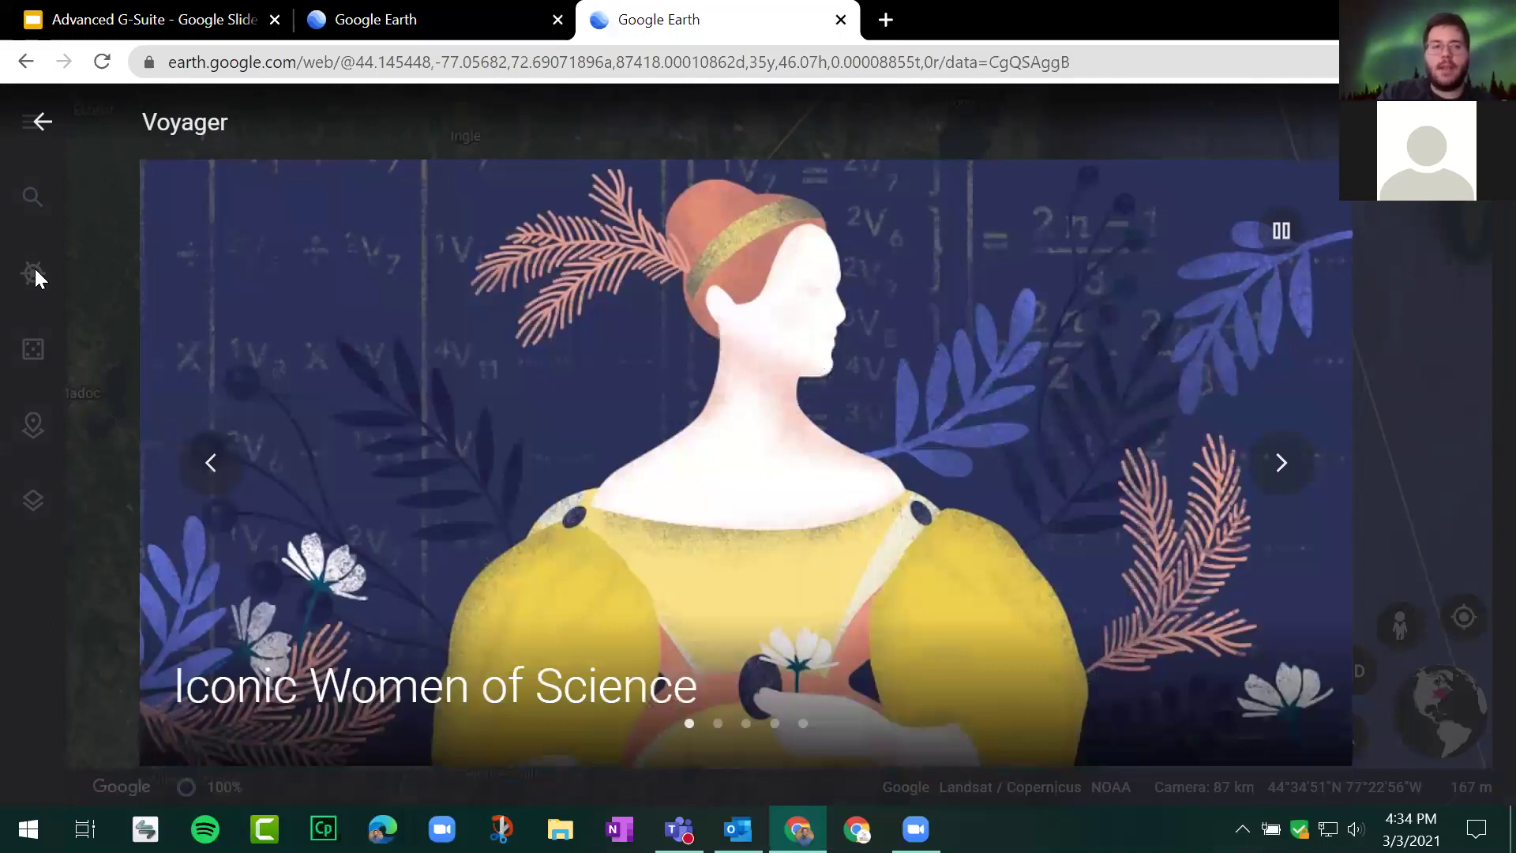
{"action": "left_click", "coordinate": [39, 126]}
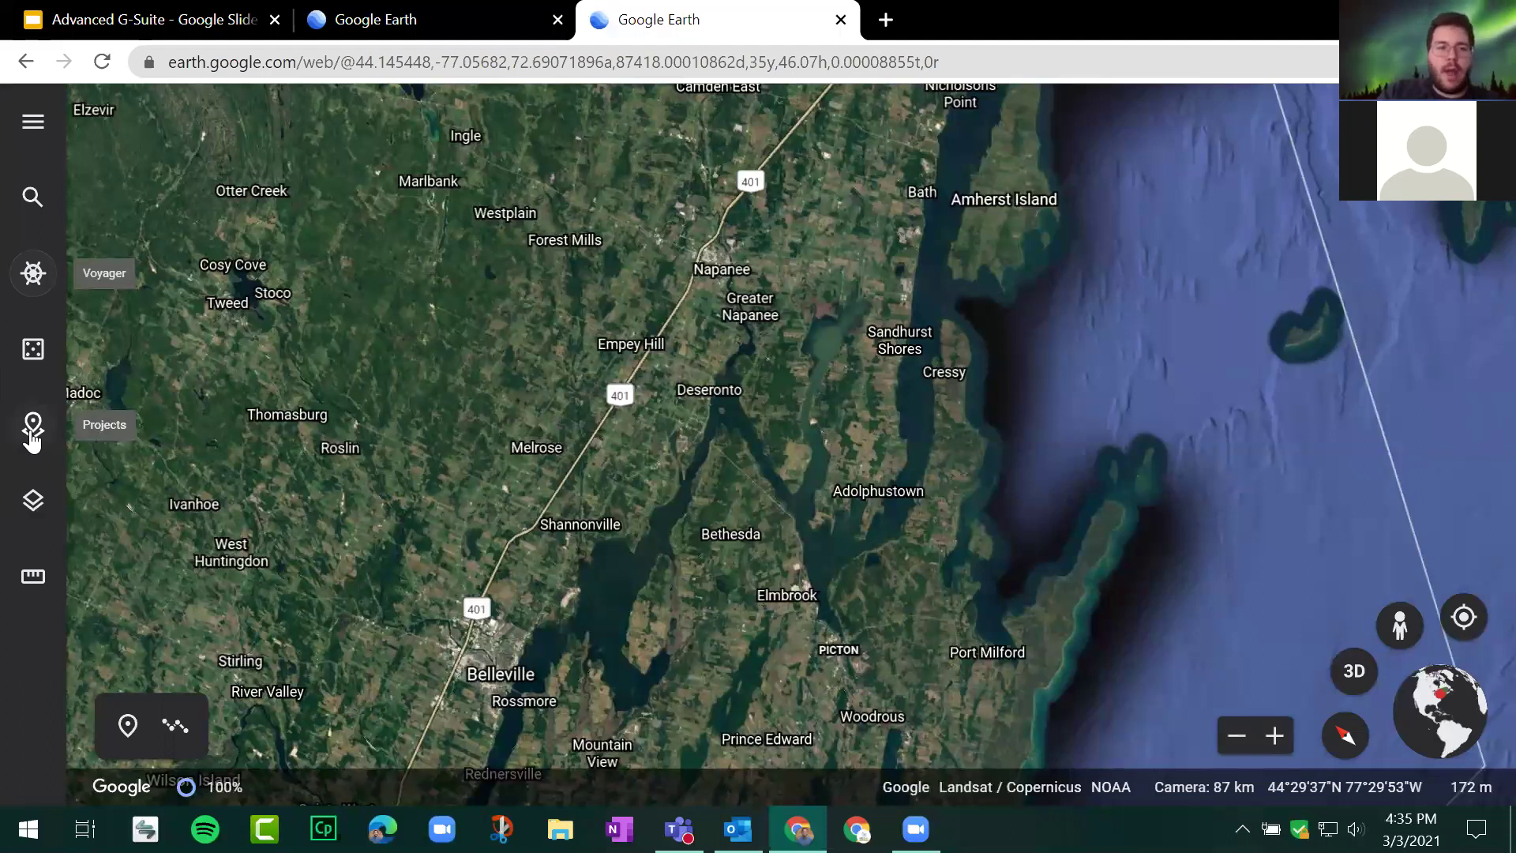
Step: Create a new project stored in Google Drive and title it 'World Tour'
{"action": "left_click", "coordinate": [32, 437]}
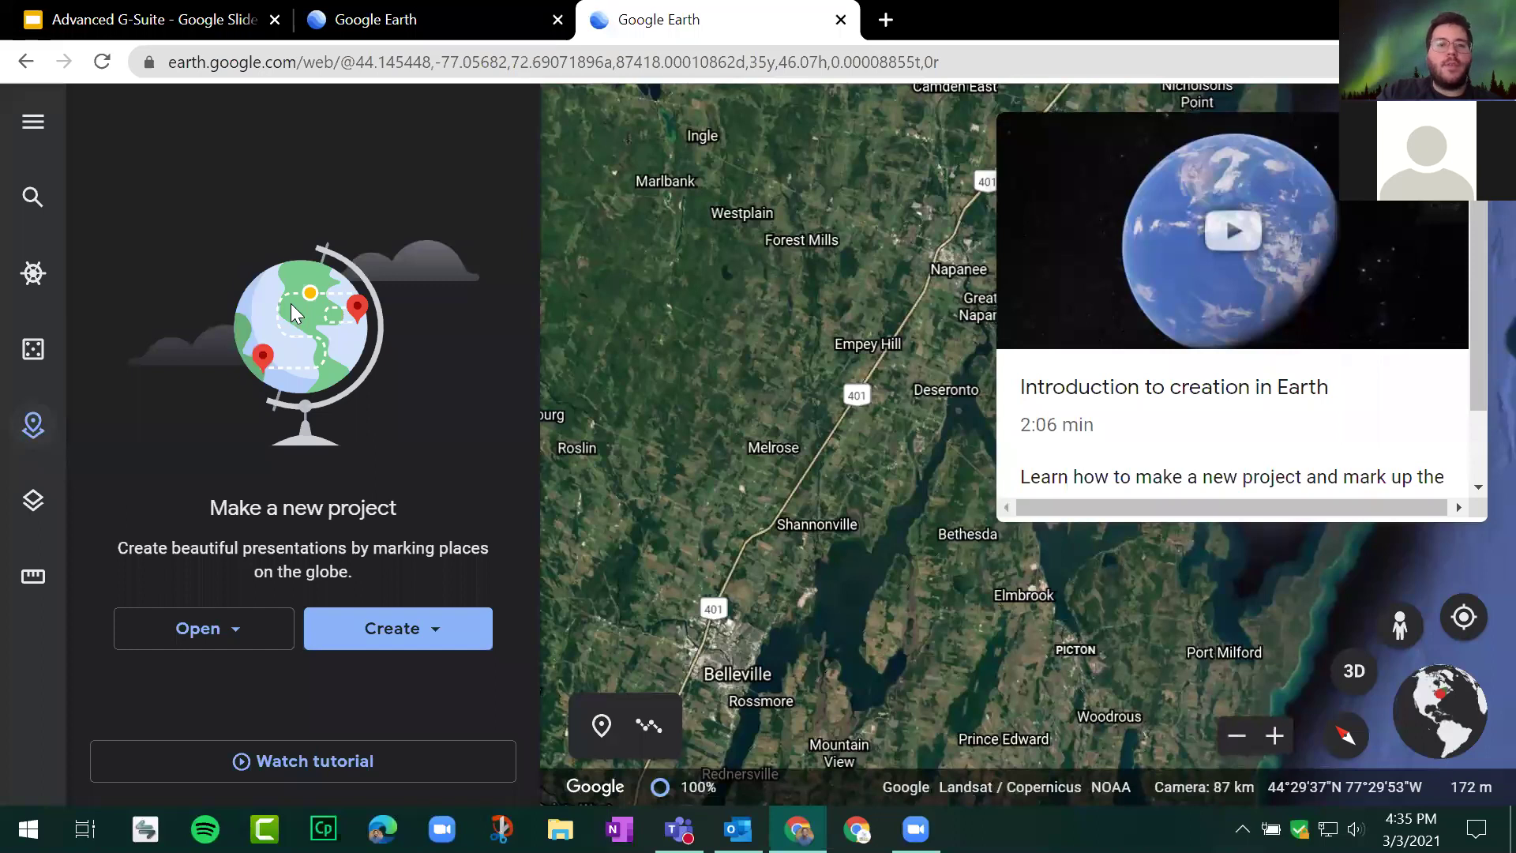
{"action": "left_click", "coordinate": [413, 628]}
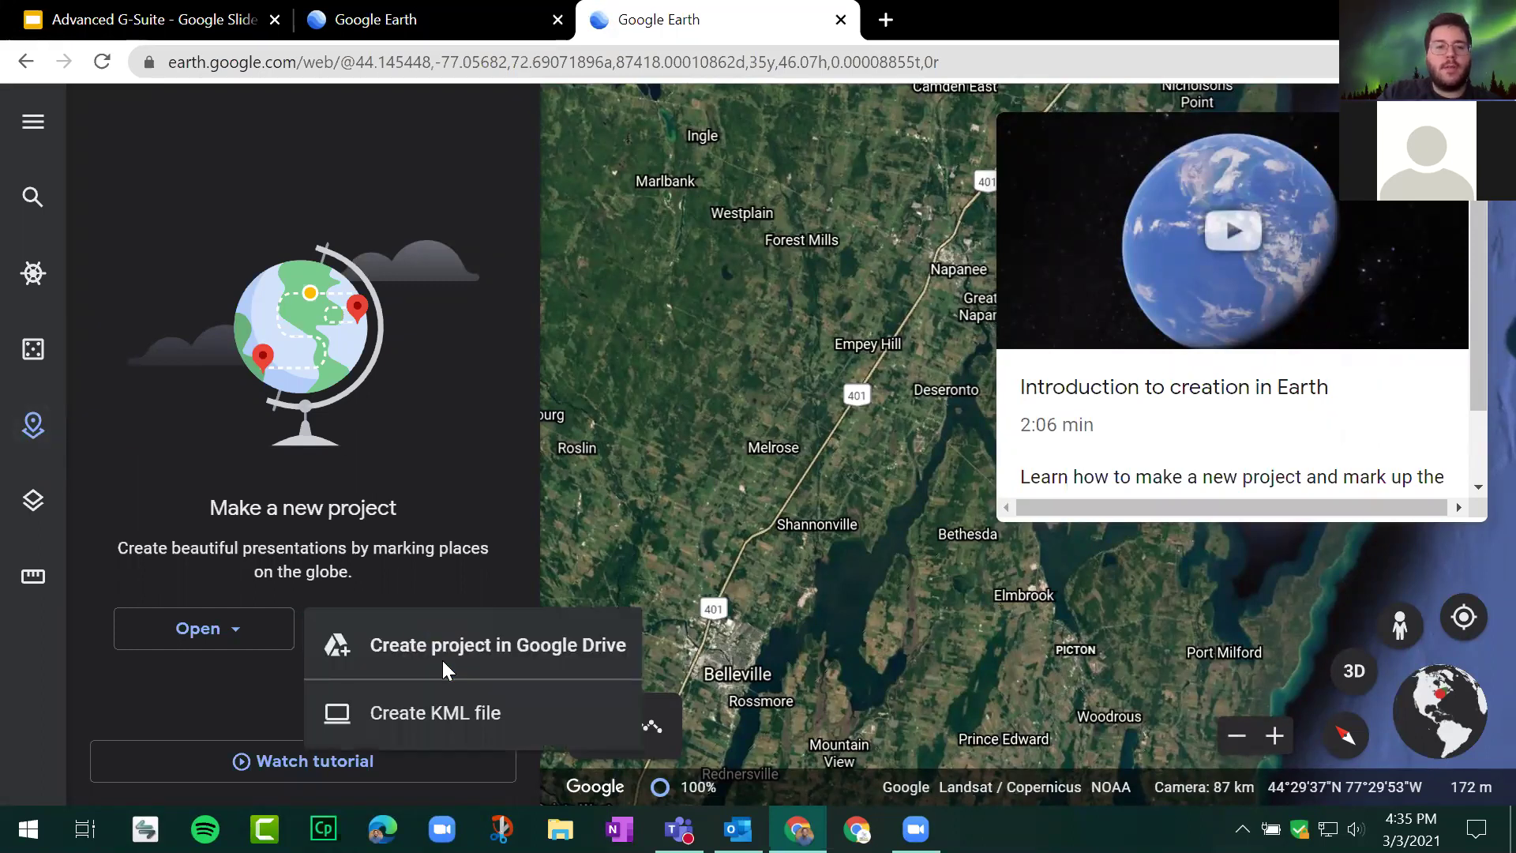
{"action": "left_click", "coordinate": [442, 657]}
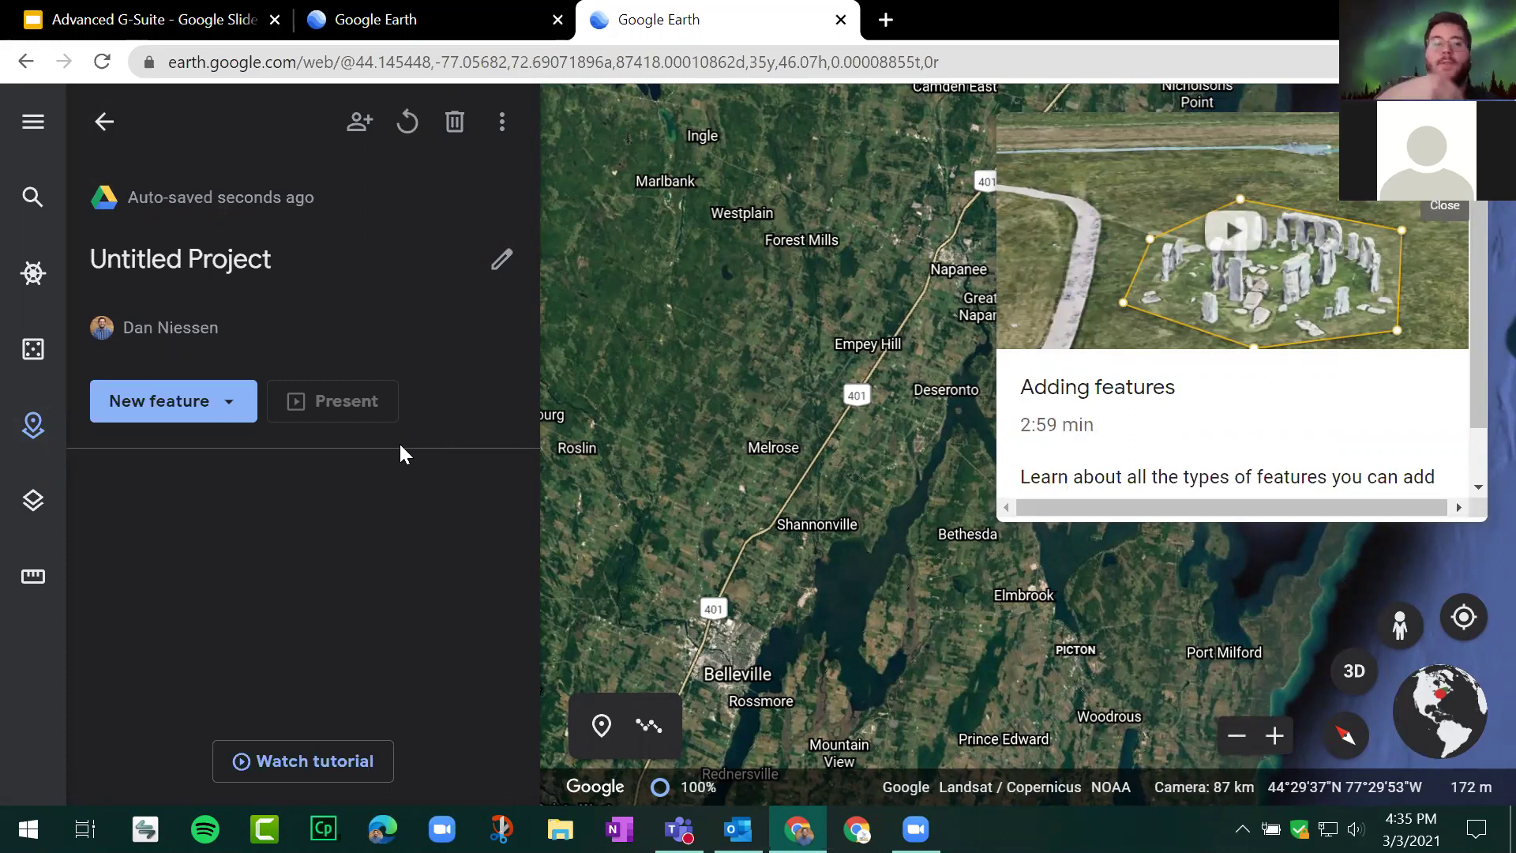
{"action": "left_click", "coordinate": [242, 267]}
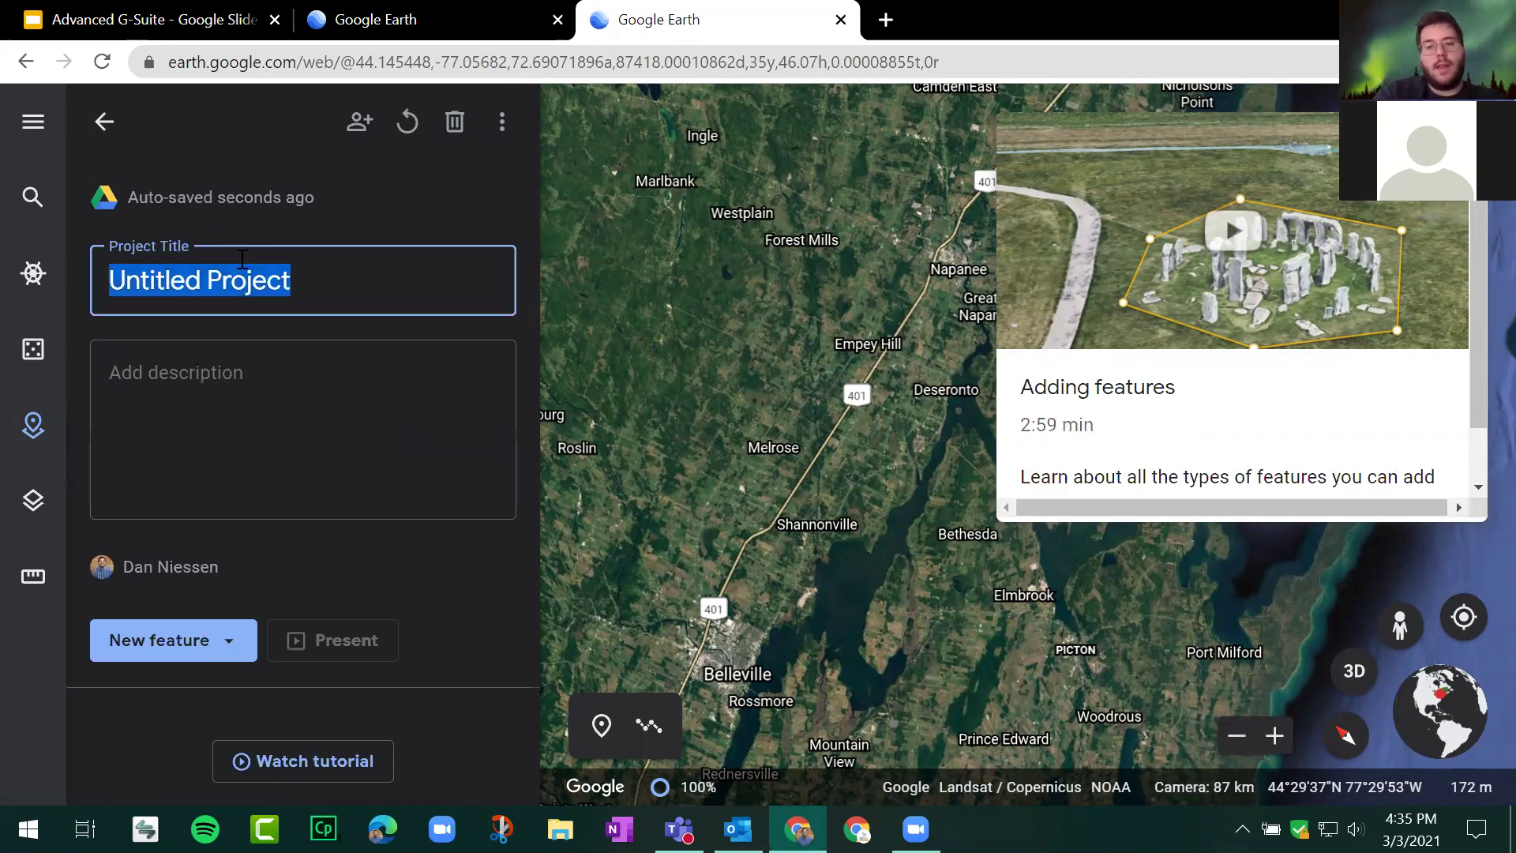
{"action": "type", "text": "Wo"}
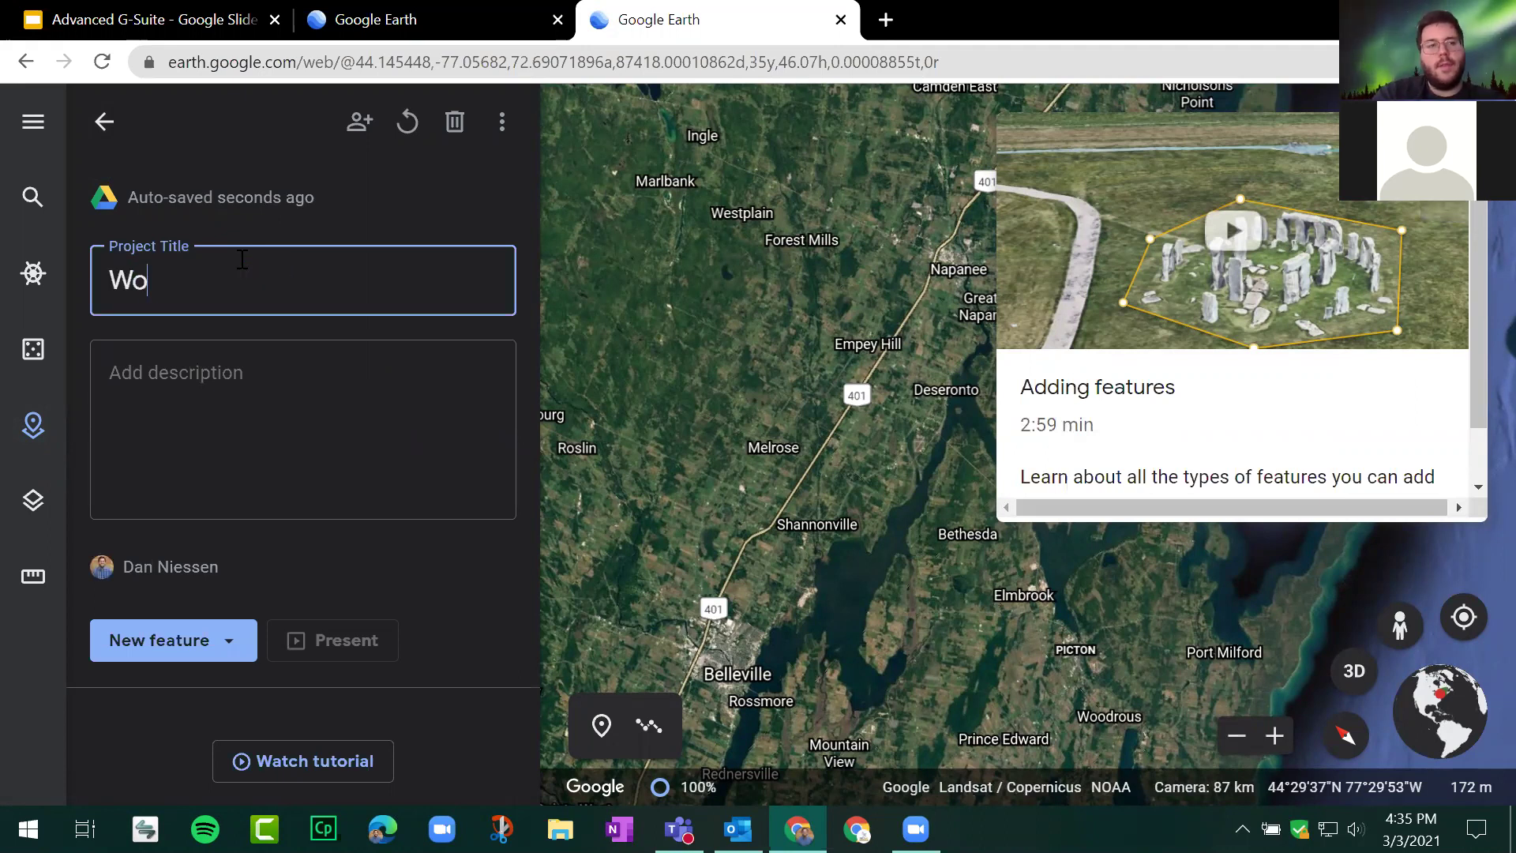
{"action": "type", "text": "rld Tour"}
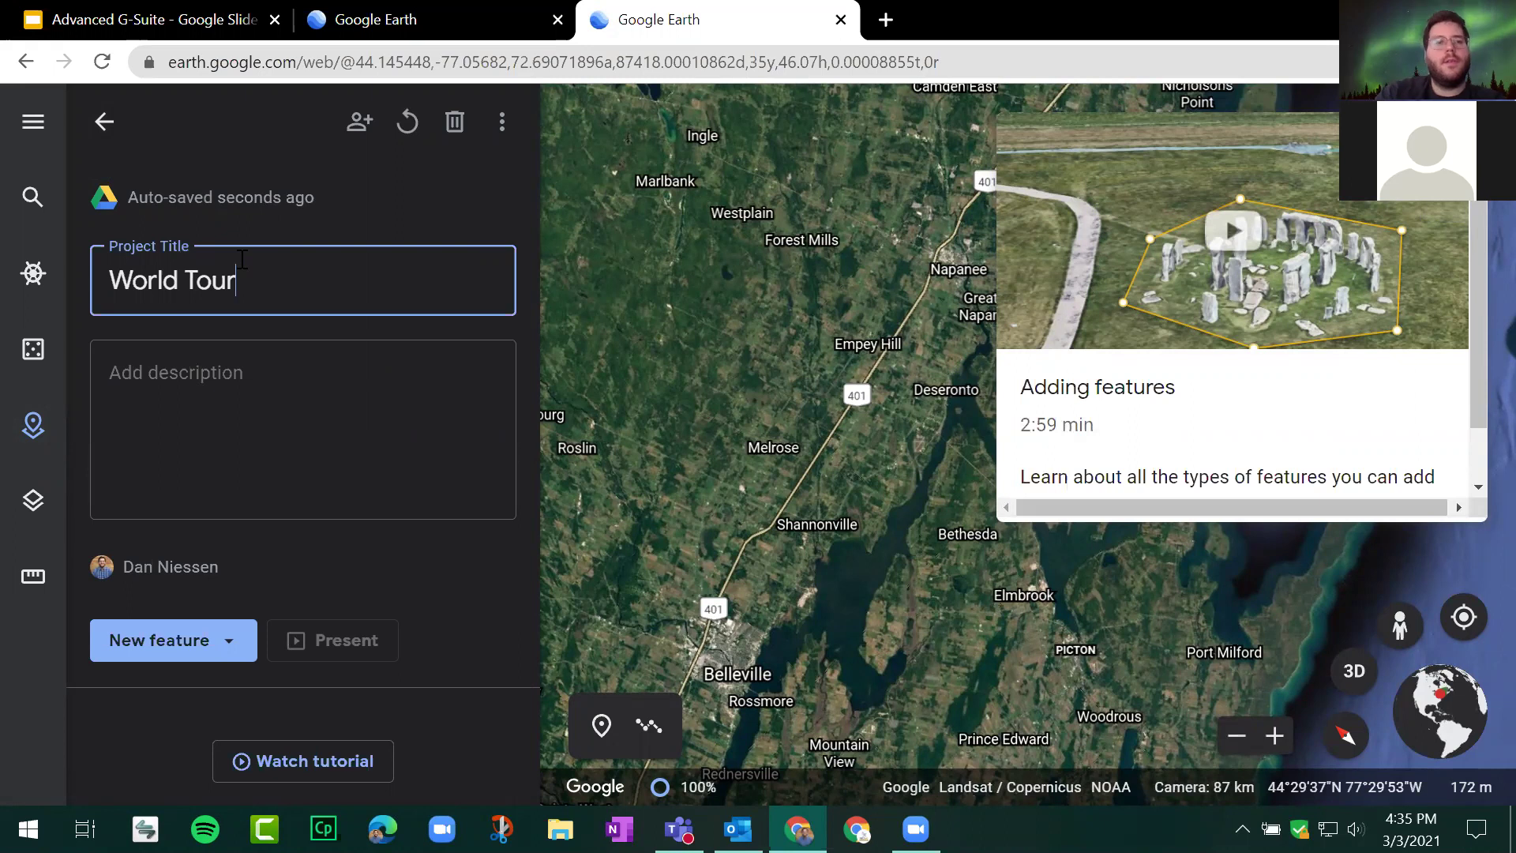
{"action": "left_click", "coordinate": [338, 486]}
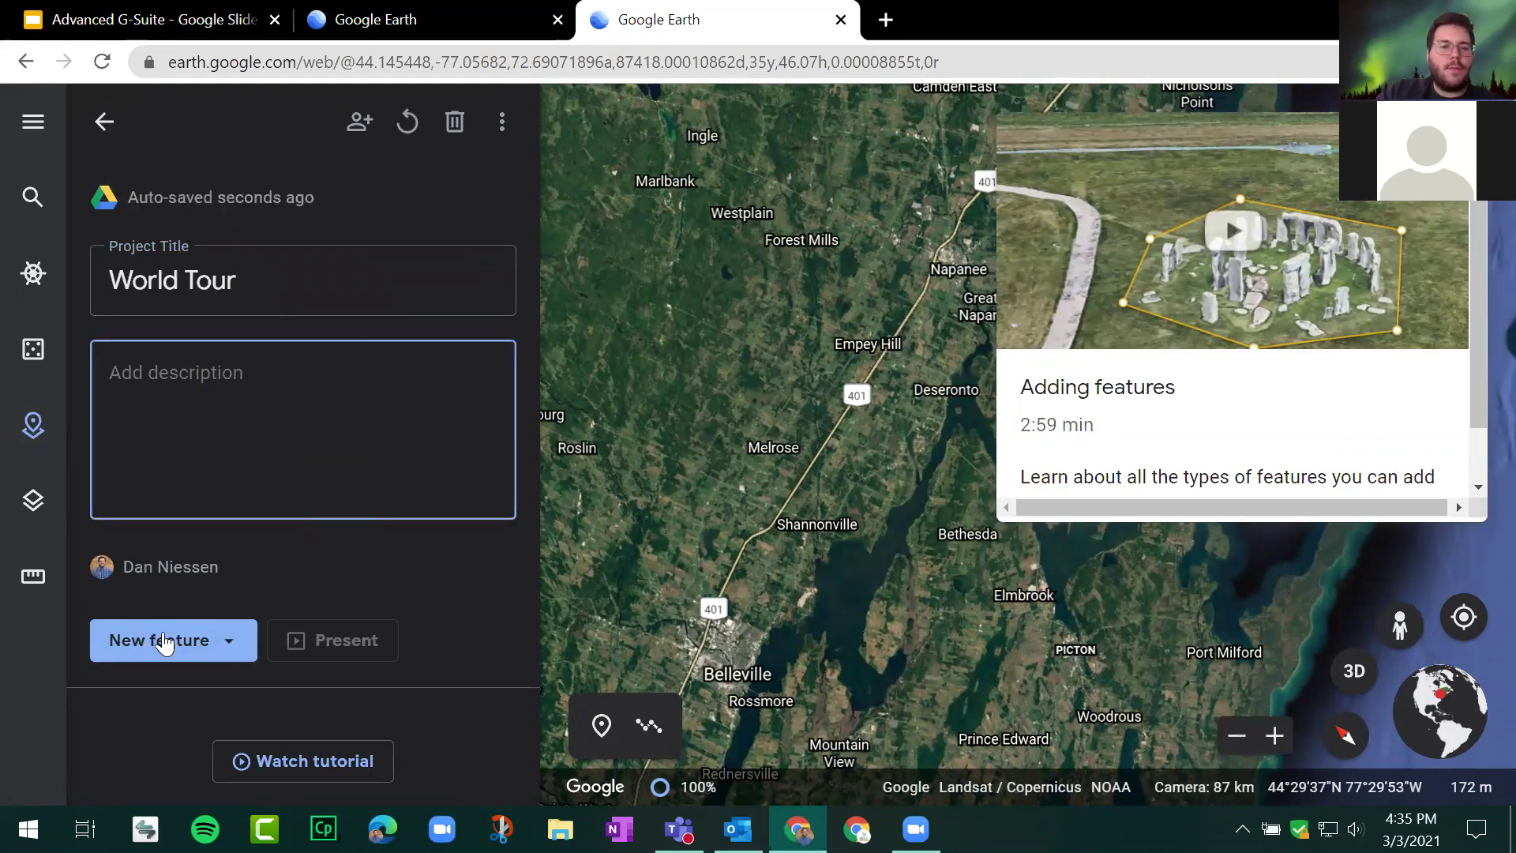
{"action": "left_click", "coordinate": [202, 640]}
{"action": "left_click", "coordinate": [232, 401]}
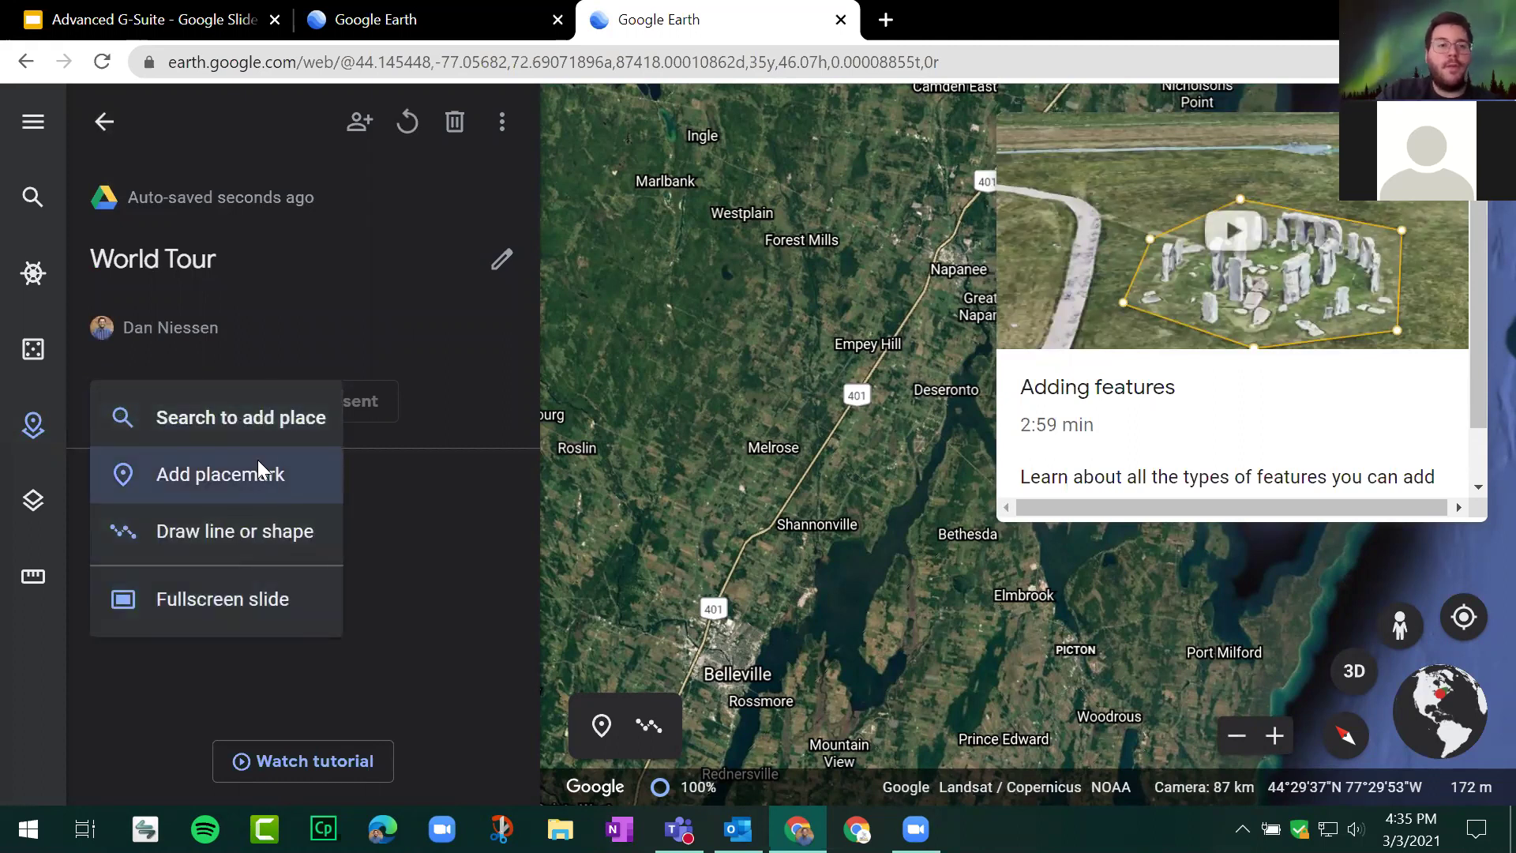
Step: Search for 'great wall of china' and fly to the Huairou District result
{"action": "left_click", "coordinate": [278, 417]}
{"action": "left_click", "coordinate": [252, 118]}
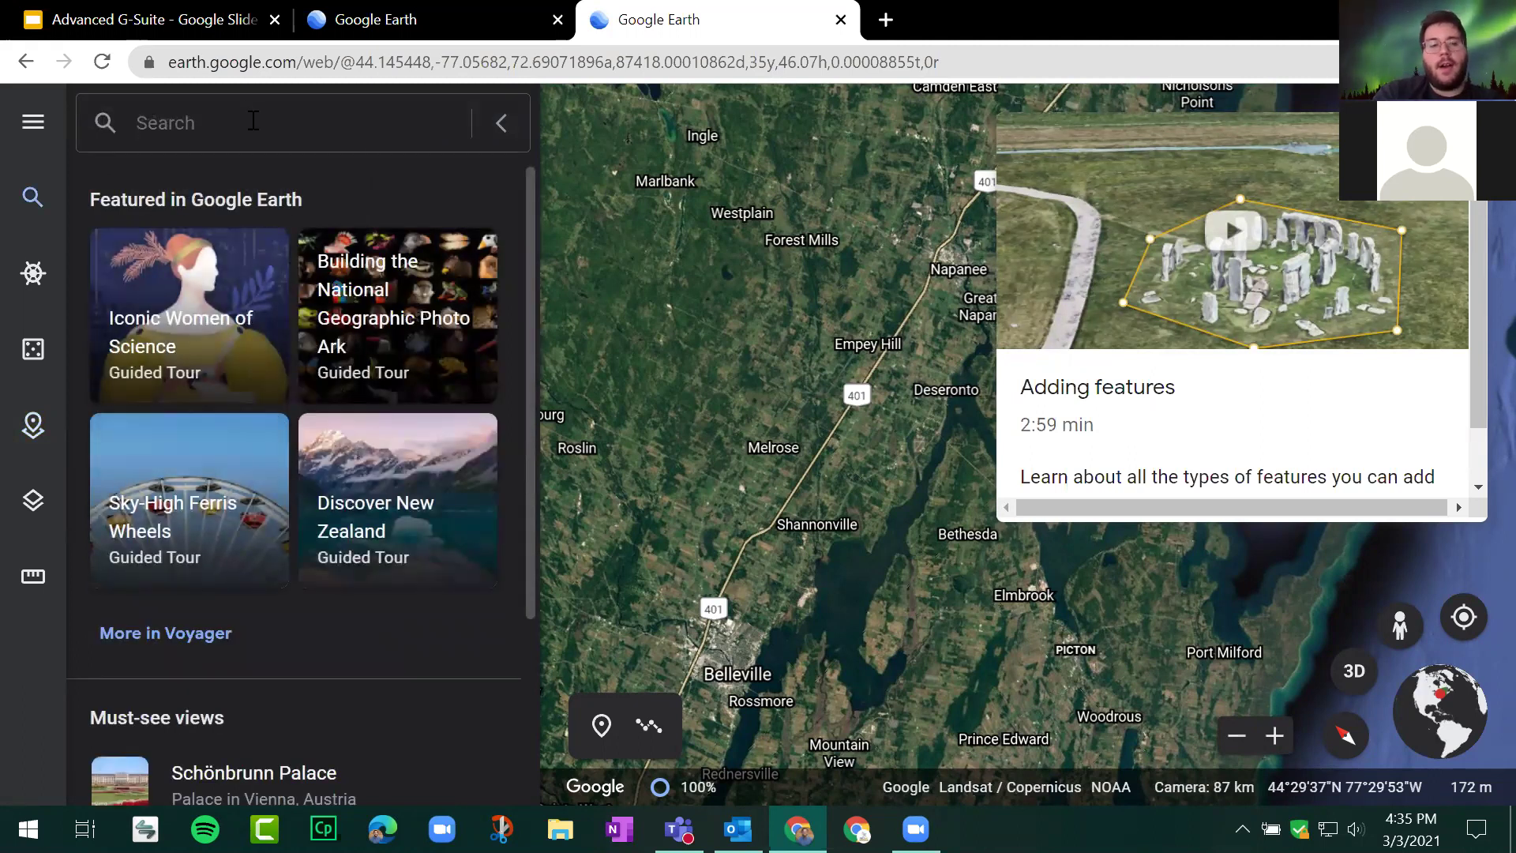
{"action": "type", "text": "great wall of china"}
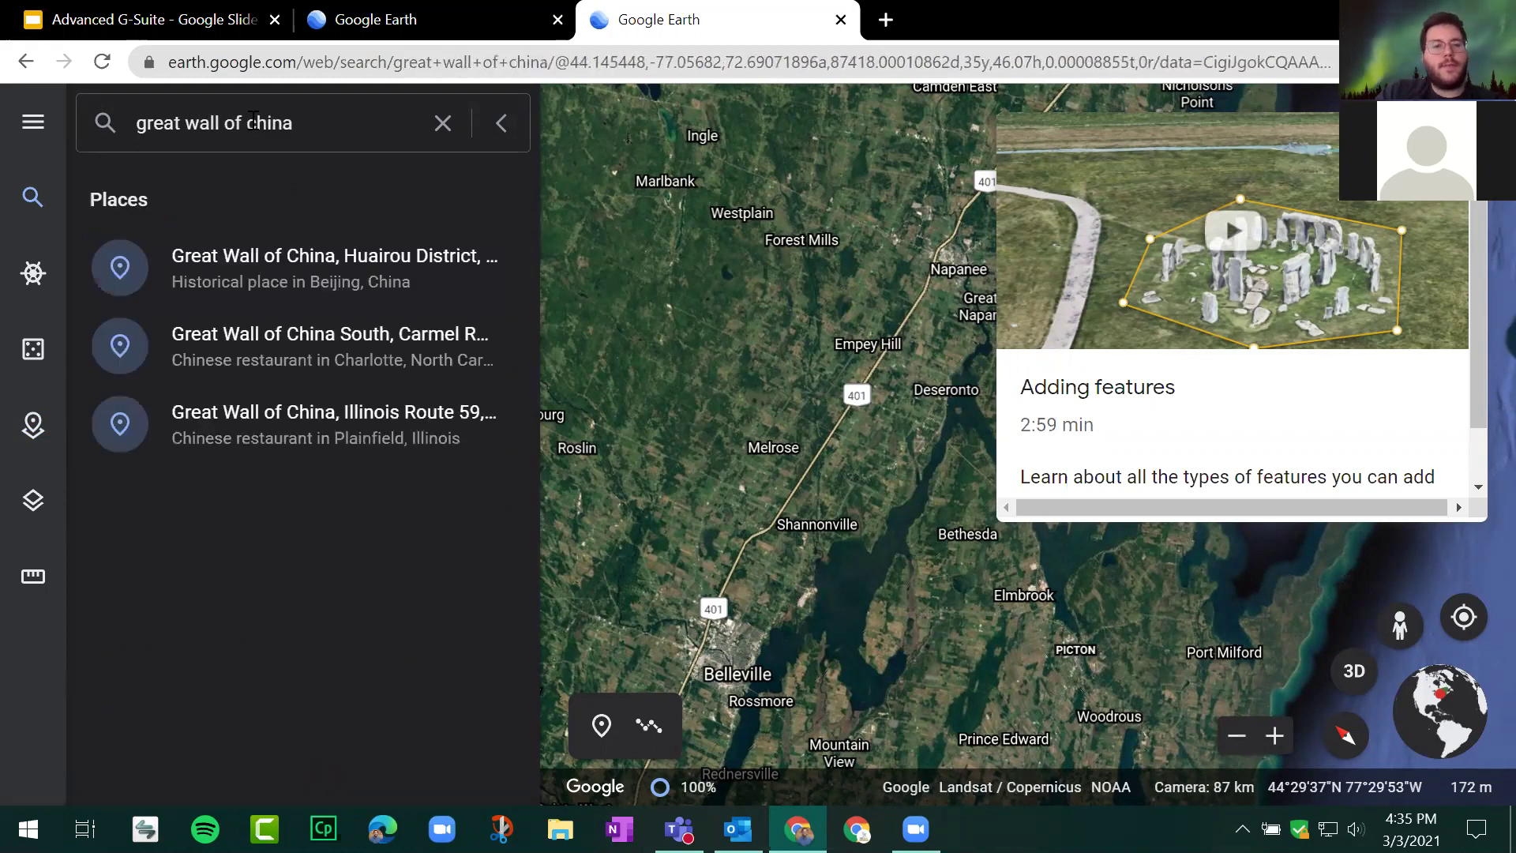
{"action": "left_click", "coordinate": [298, 277]}
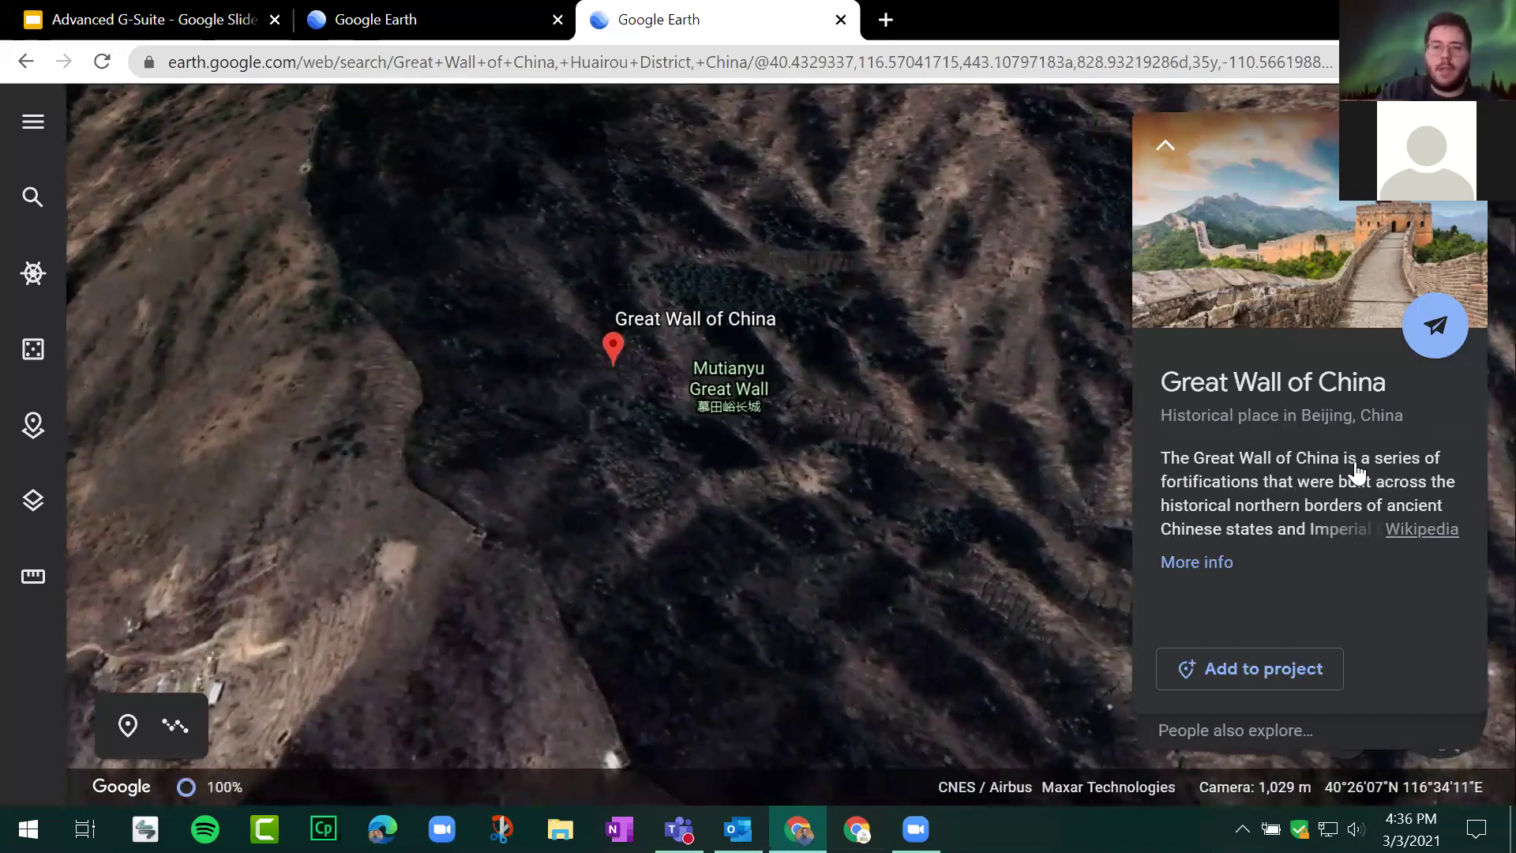
Step: Save the Great Wall of China into World Tour, then reopen it from the project list
{"action": "left_click", "coordinate": [1283, 676]}
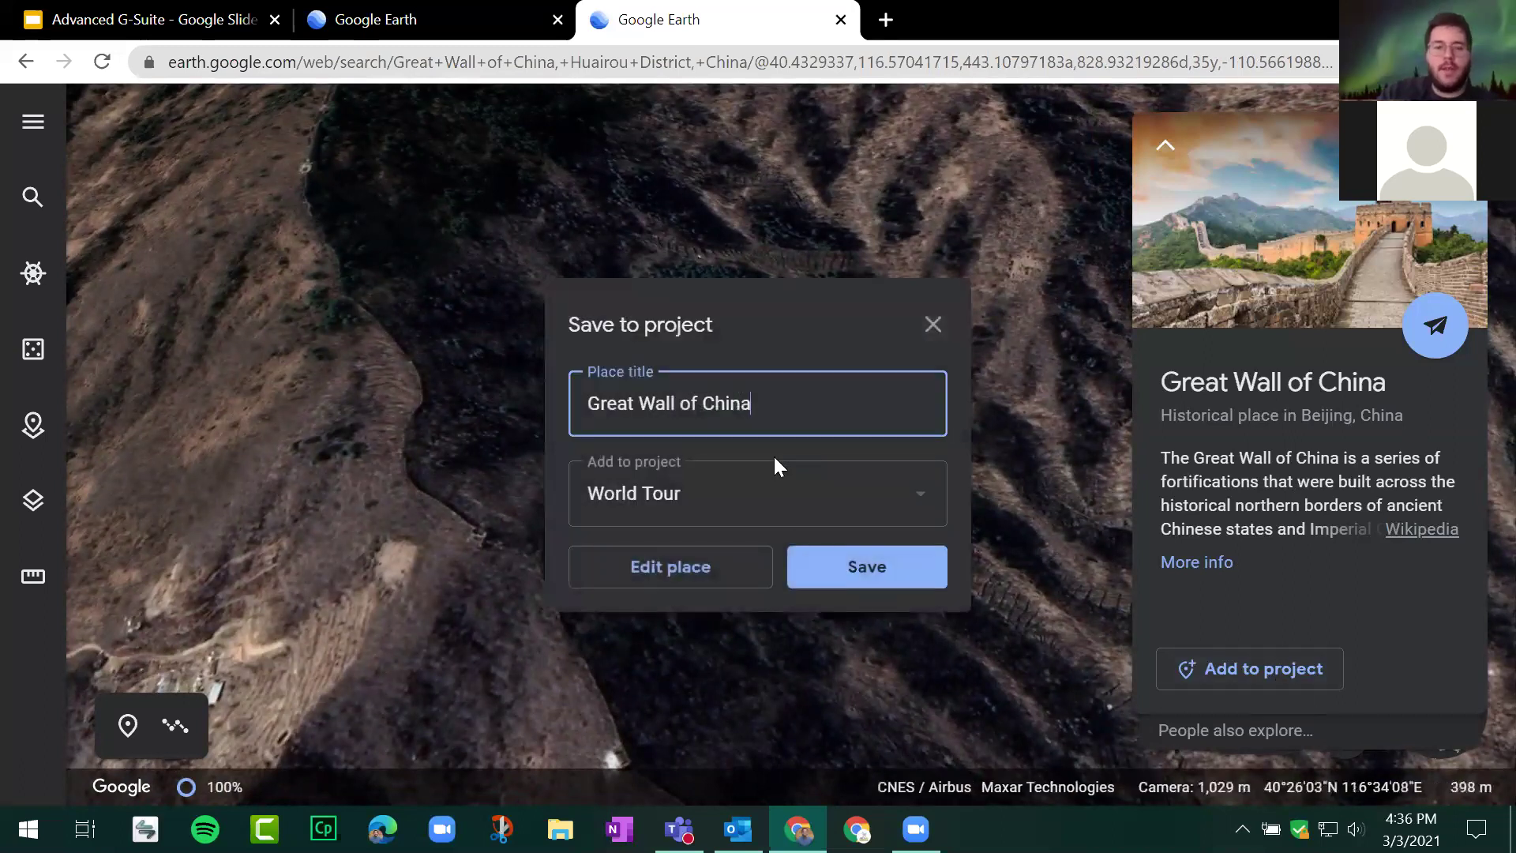
{"action": "left_click", "coordinate": [844, 575]}
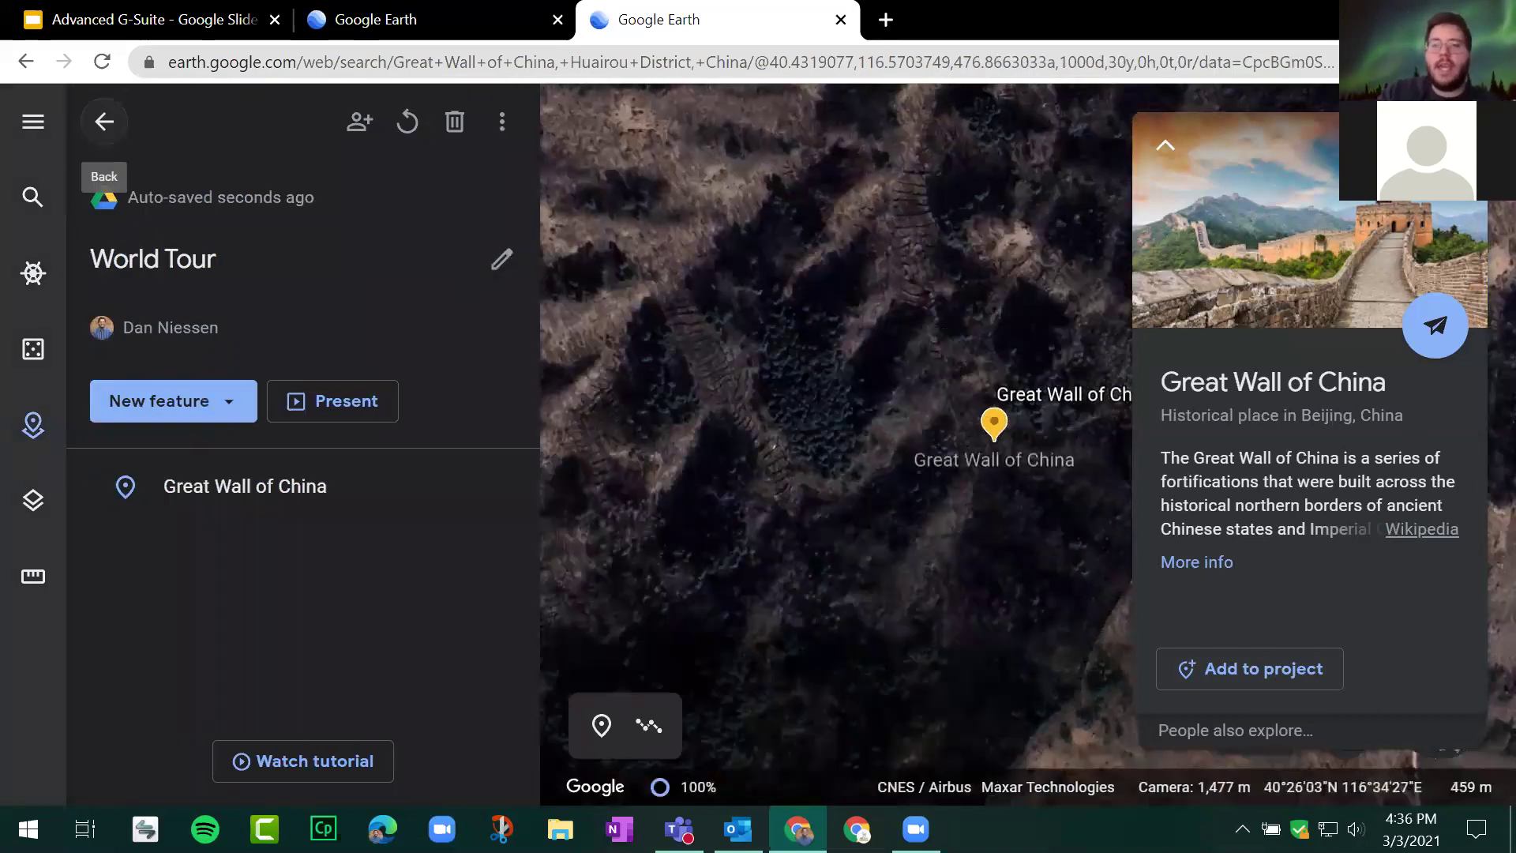
{"action": "left_click_drag", "start_coordinate": [1148, 466], "coordinate": [738, 427]}
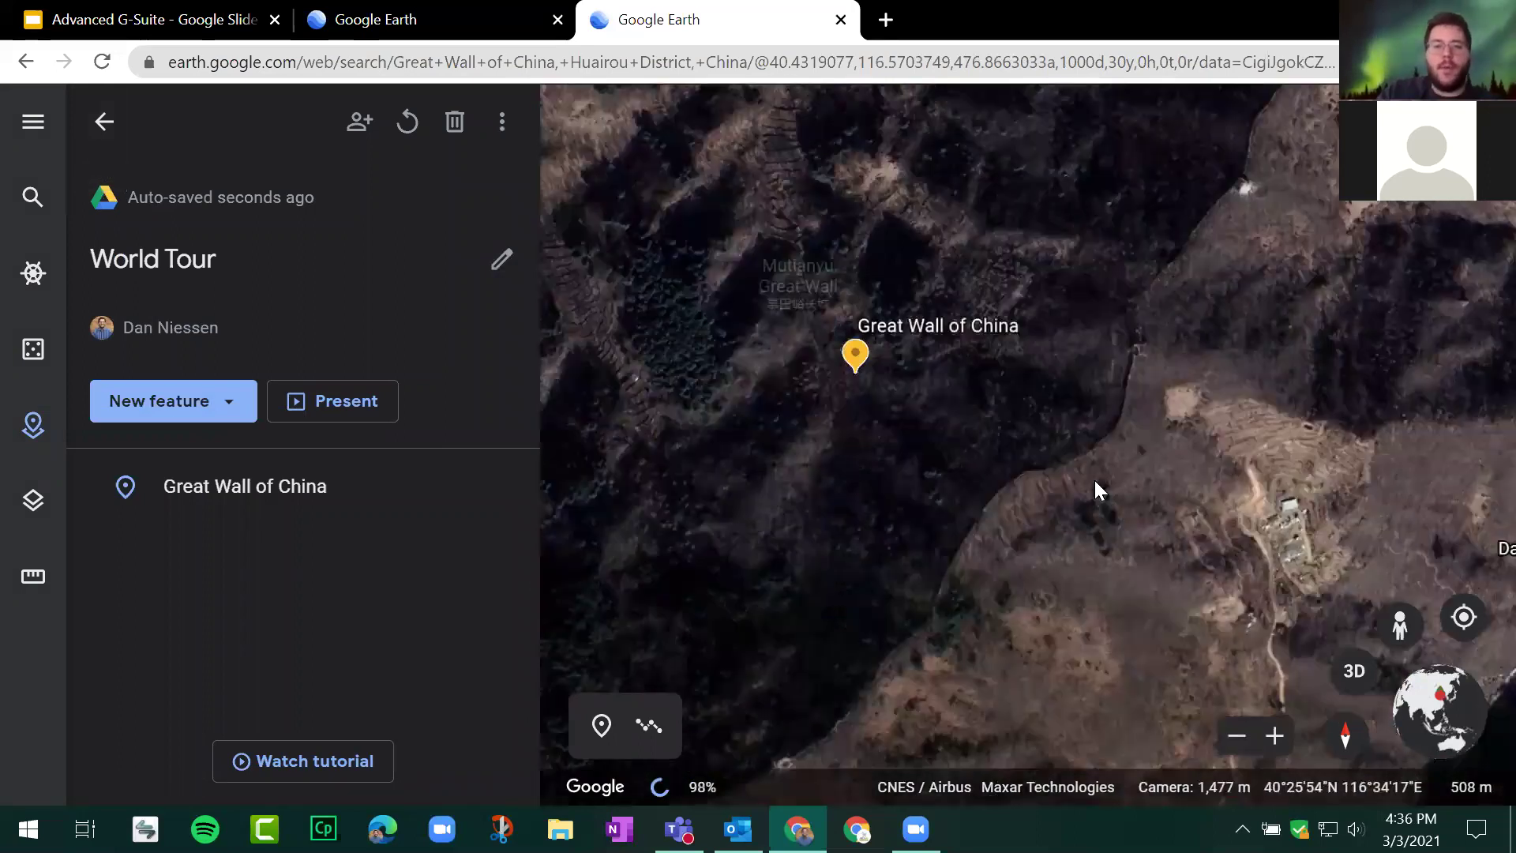
{"action": "left_click_drag", "start_coordinate": [1083, 514], "coordinate": [793, 632]}
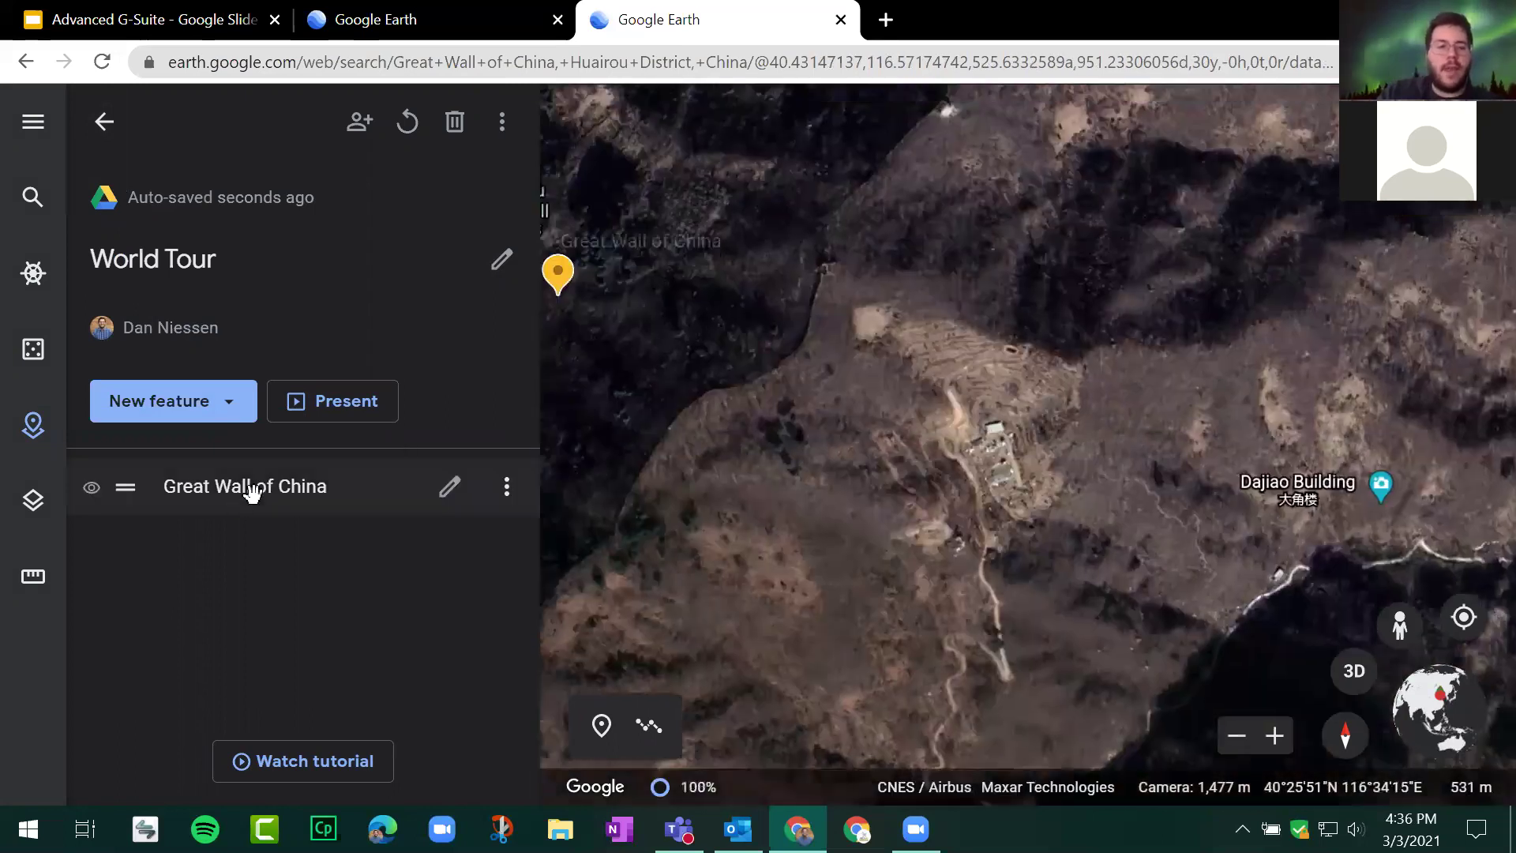
{"action": "left_click", "coordinate": [246, 496]}
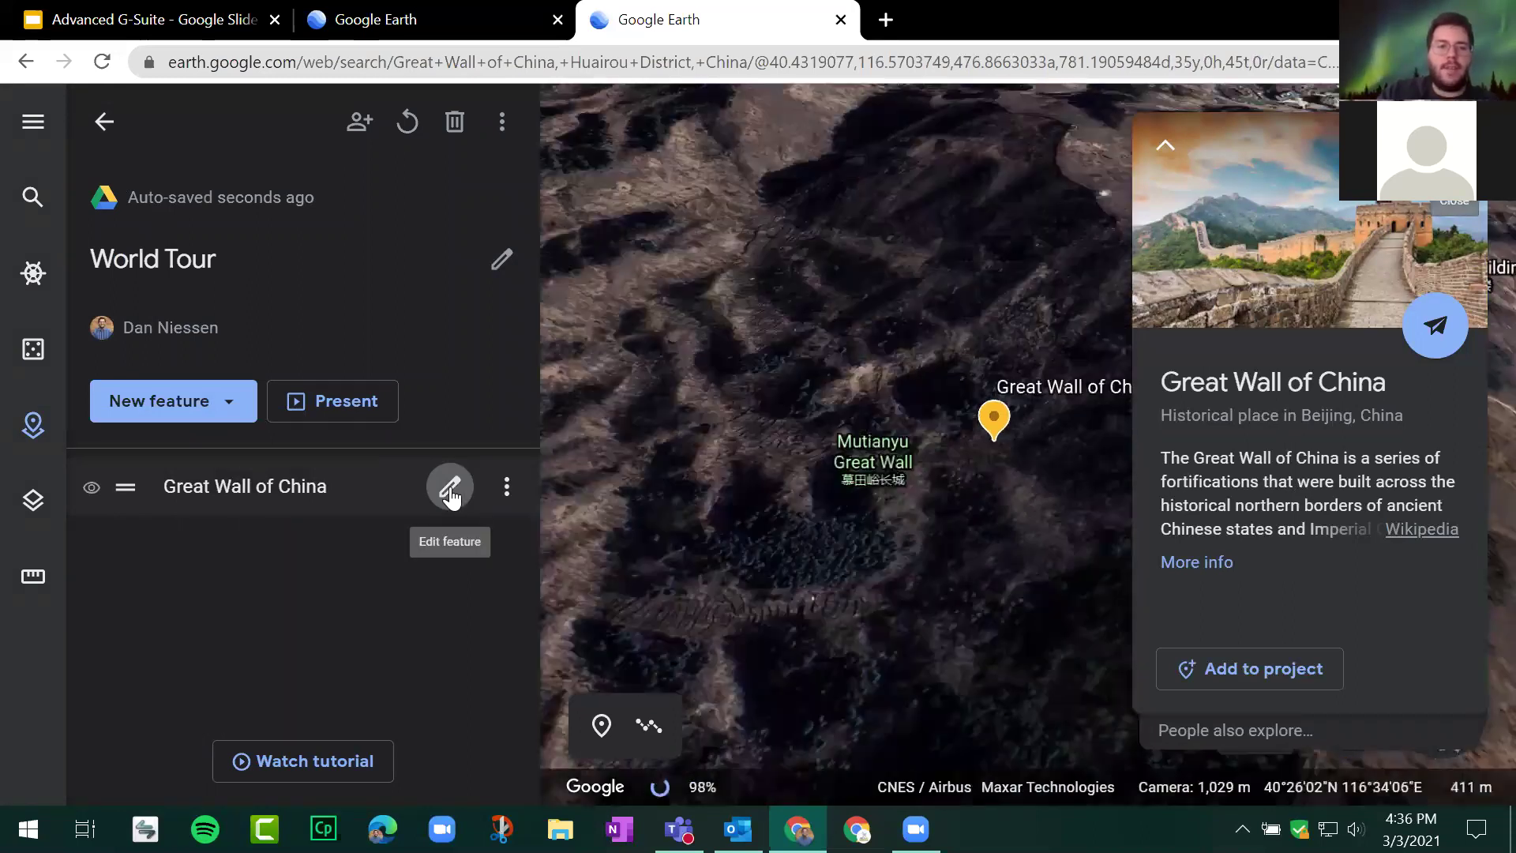
Step: Set the Great Wall placemark's view to a Street View Photo Sphere on the wall
{"action": "left_click", "coordinate": [450, 487]}
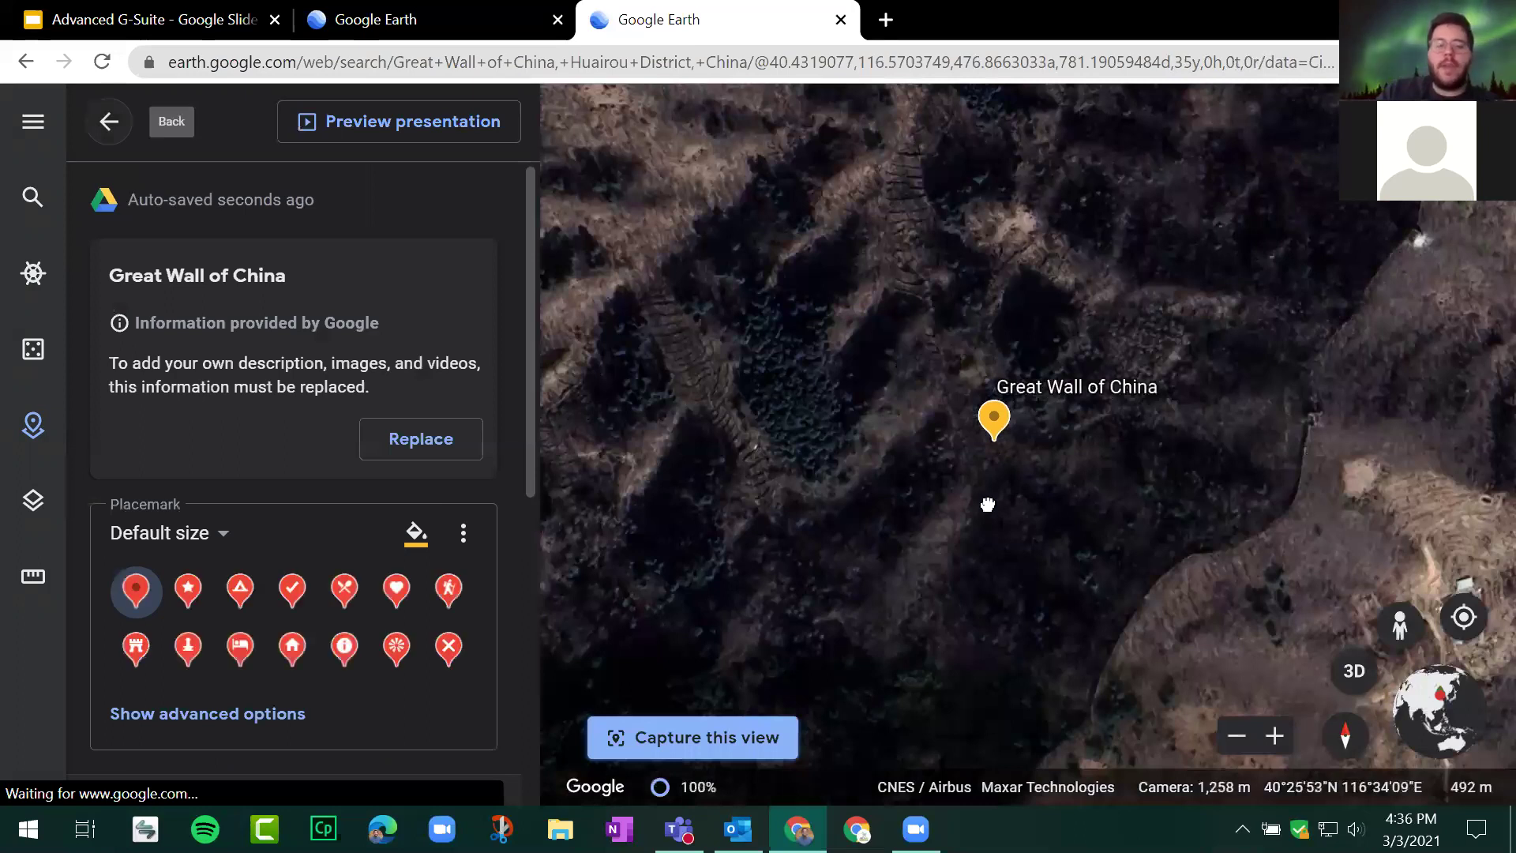
{"action": "left_click_drag", "start_coordinate": [1246, 507], "coordinate": [1035, 404]}
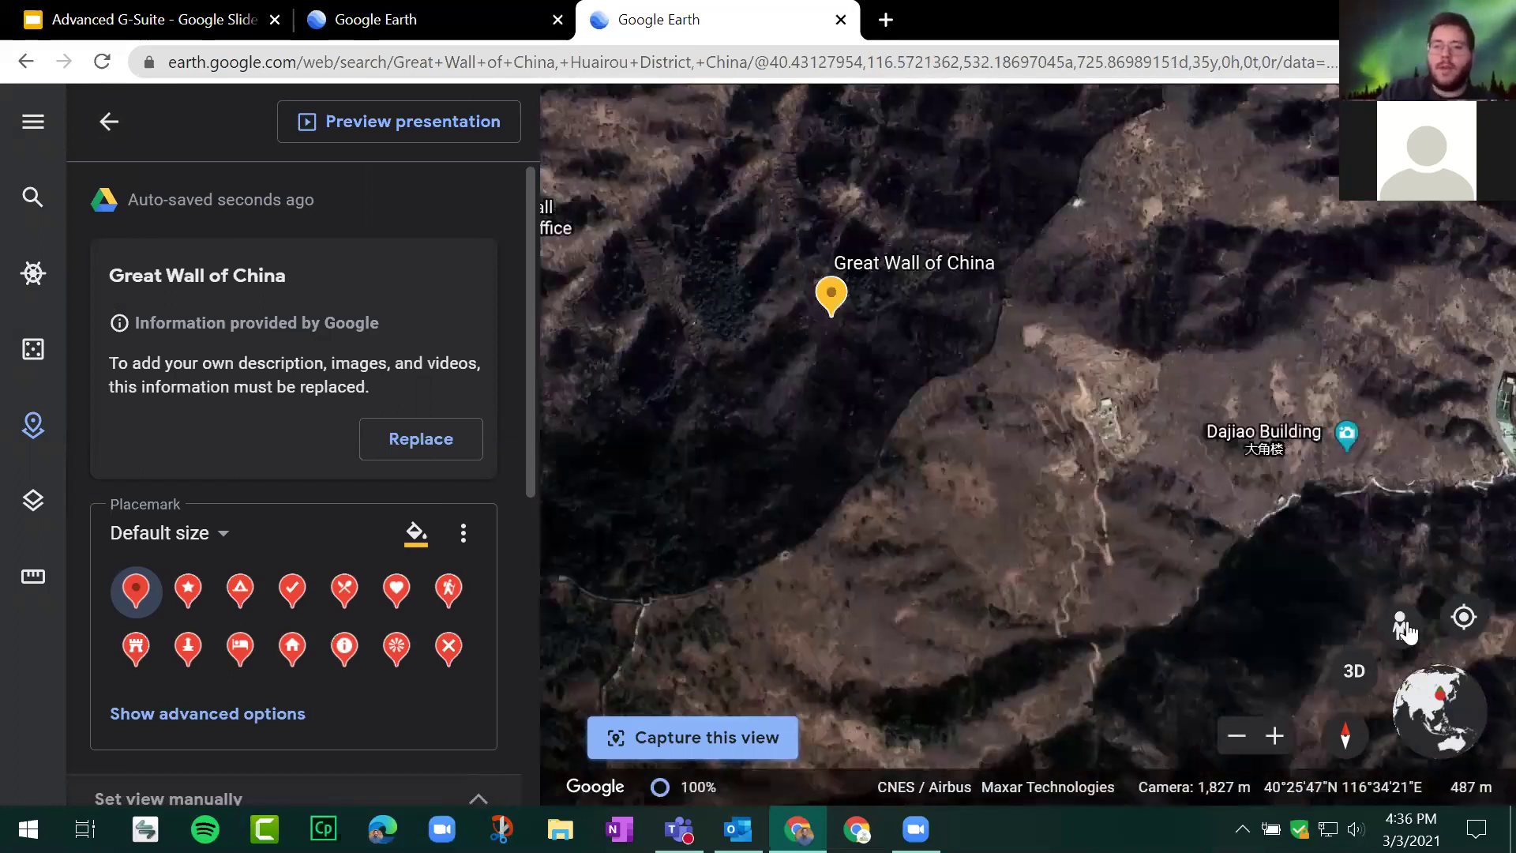
{"action": "left_click", "coordinate": [1400, 627]}
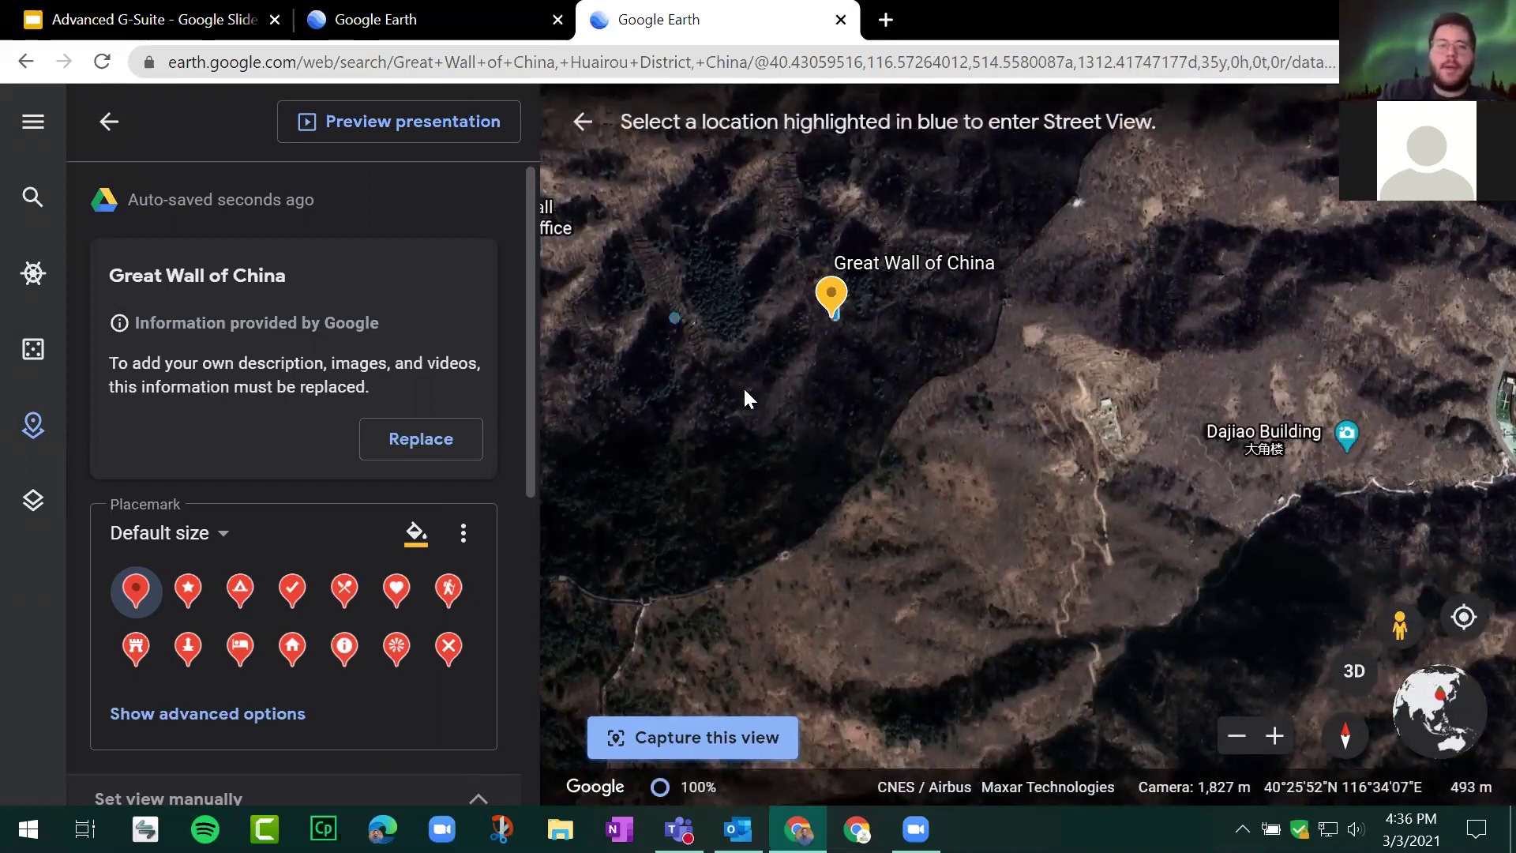
{"action": "left_click", "coordinate": [889, 433]}
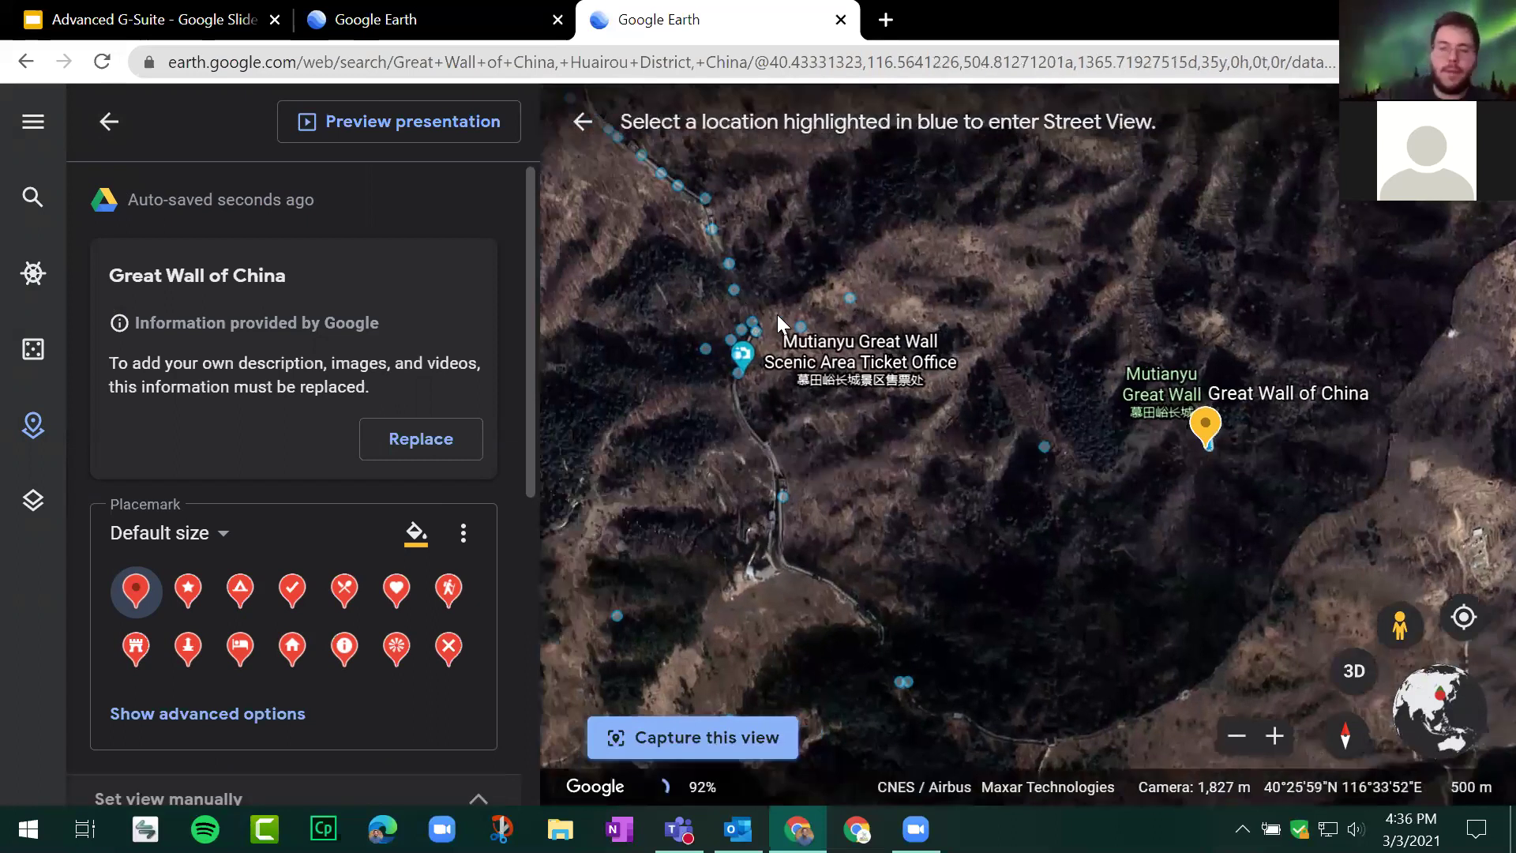
{"action": "left_click", "coordinate": [777, 315]}
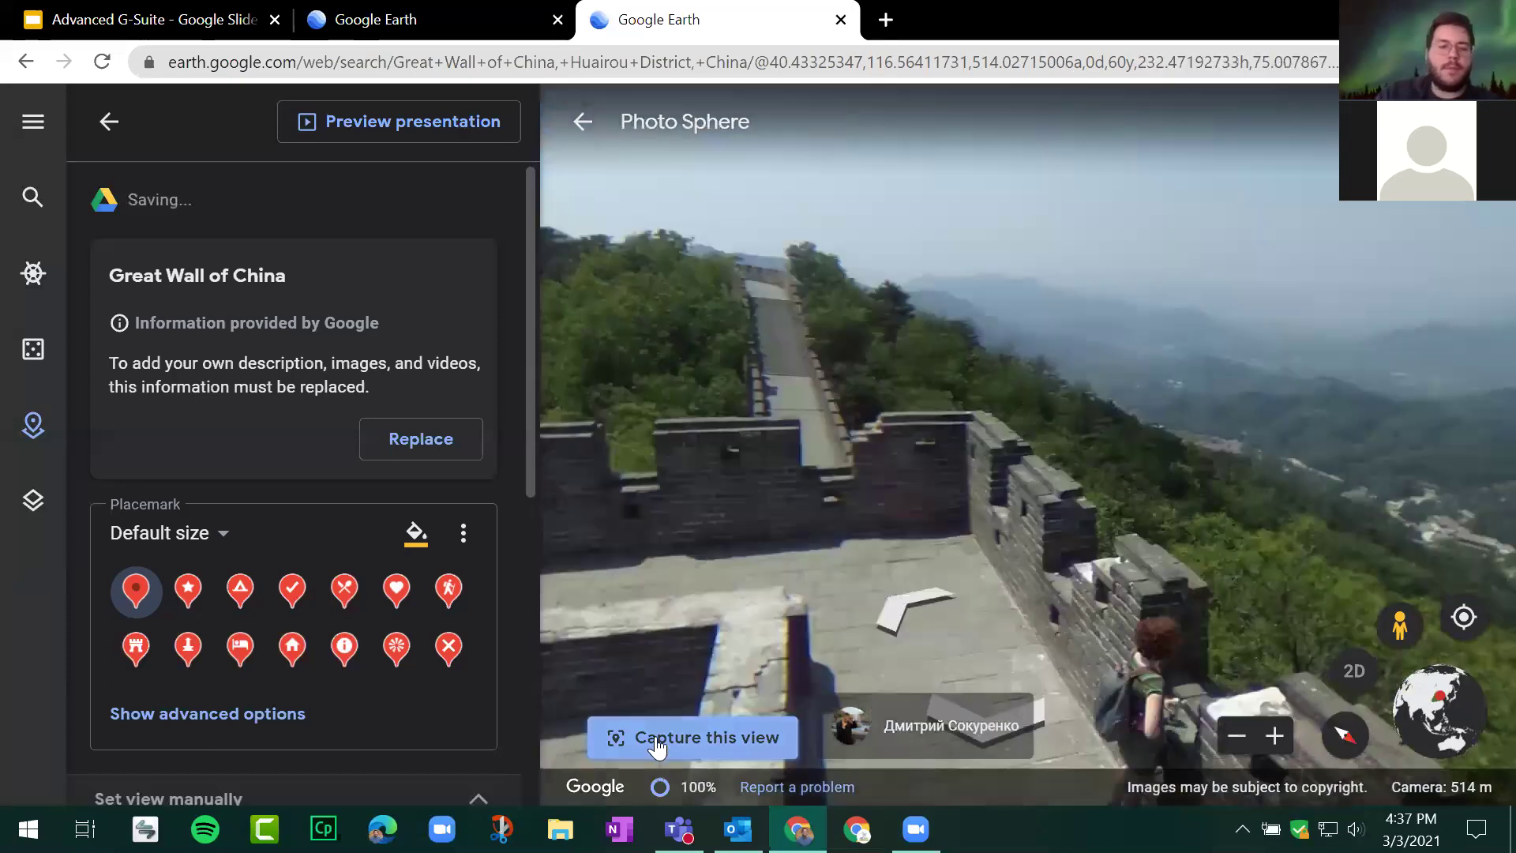
{"action": "left_click", "coordinate": [657, 743]}
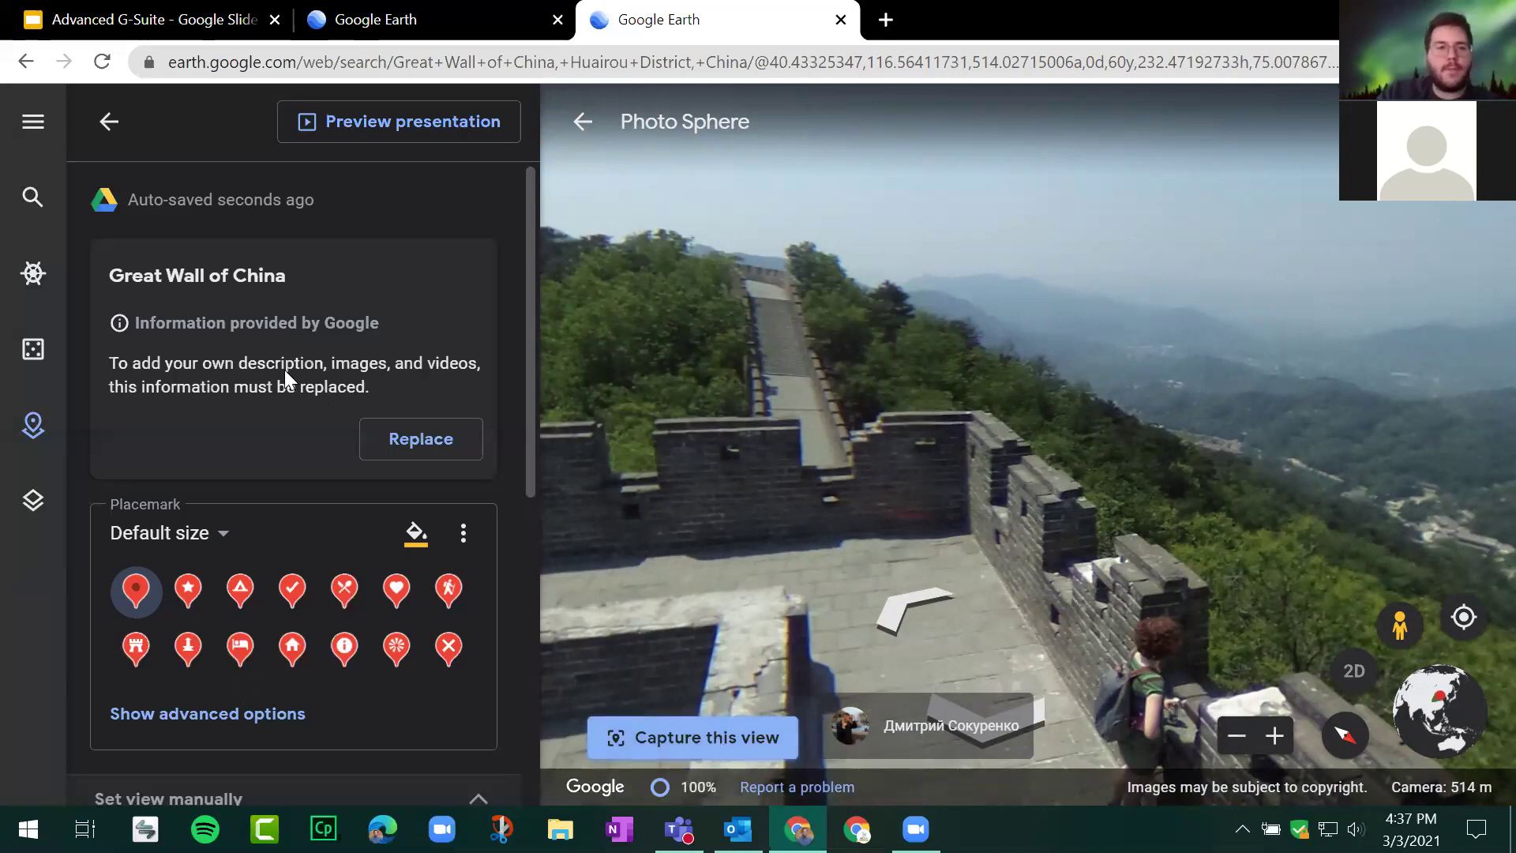
Step: Expand the placemark's advanced options and review the icon choices without changing them
{"action": "scroll", "coordinate": [298, 293], "scroll_direction": "down", "scroll_amount": 3}
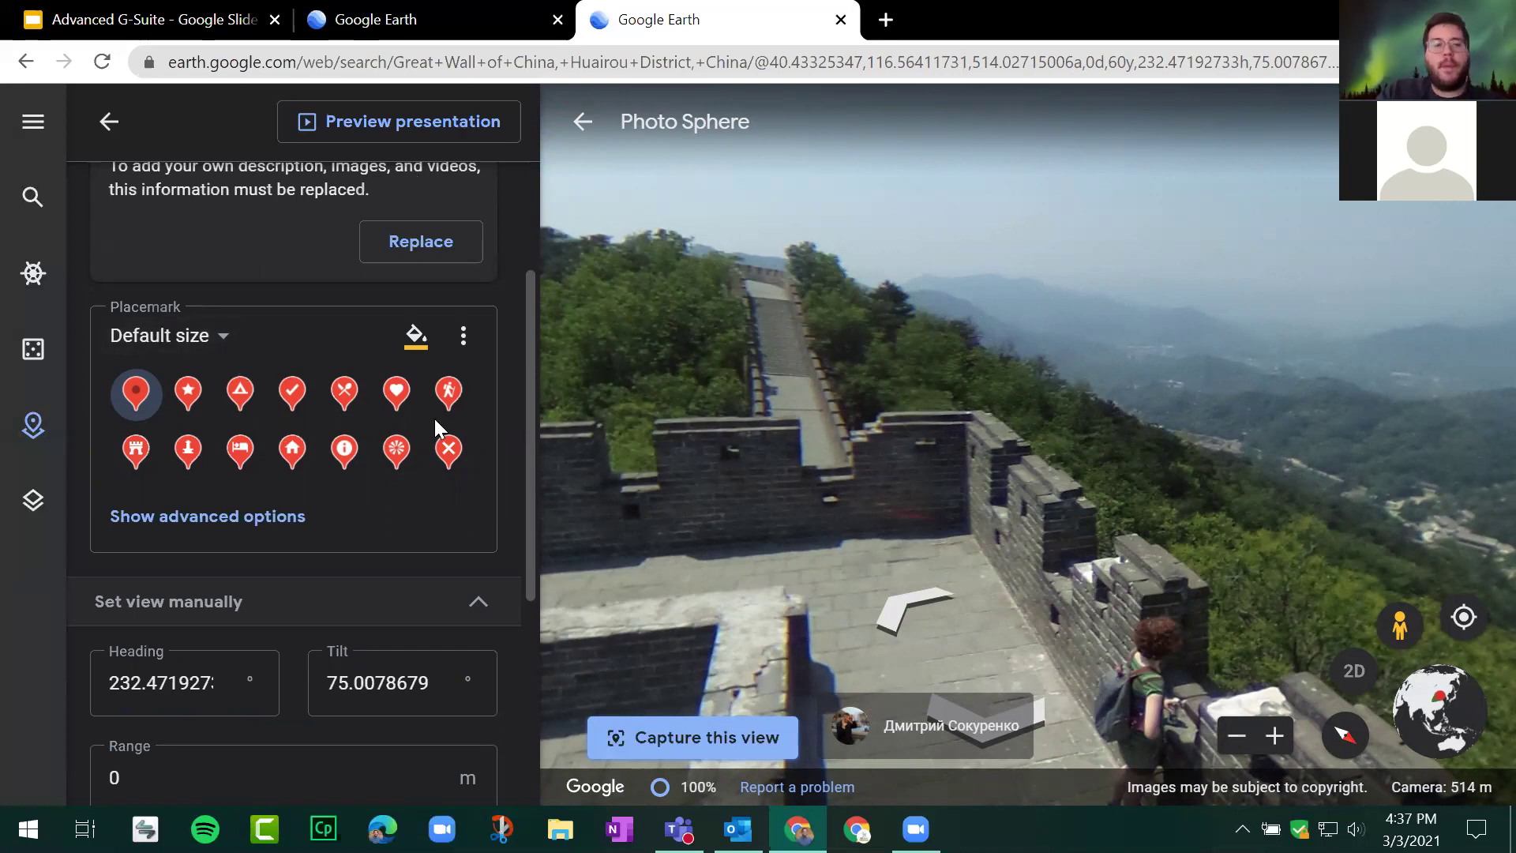
{"action": "left_click", "coordinate": [253, 531]}
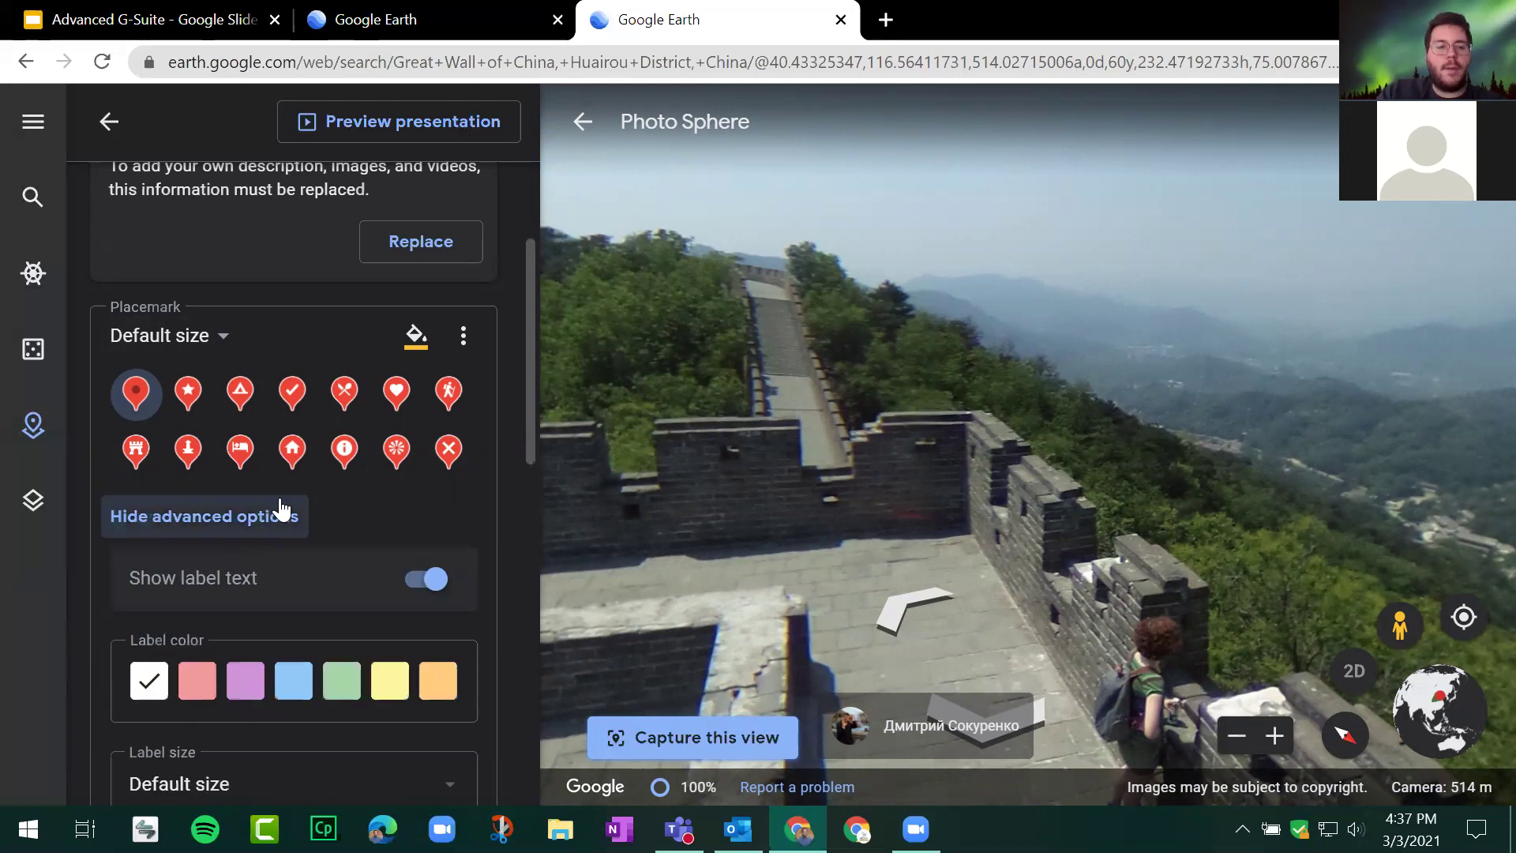
{"action": "scroll", "coordinate": [264, 478], "scroll_direction": "down", "scroll_amount": 5}
{"action": "scroll", "coordinate": [458, 345], "scroll_direction": "up", "scroll_amount": 5}
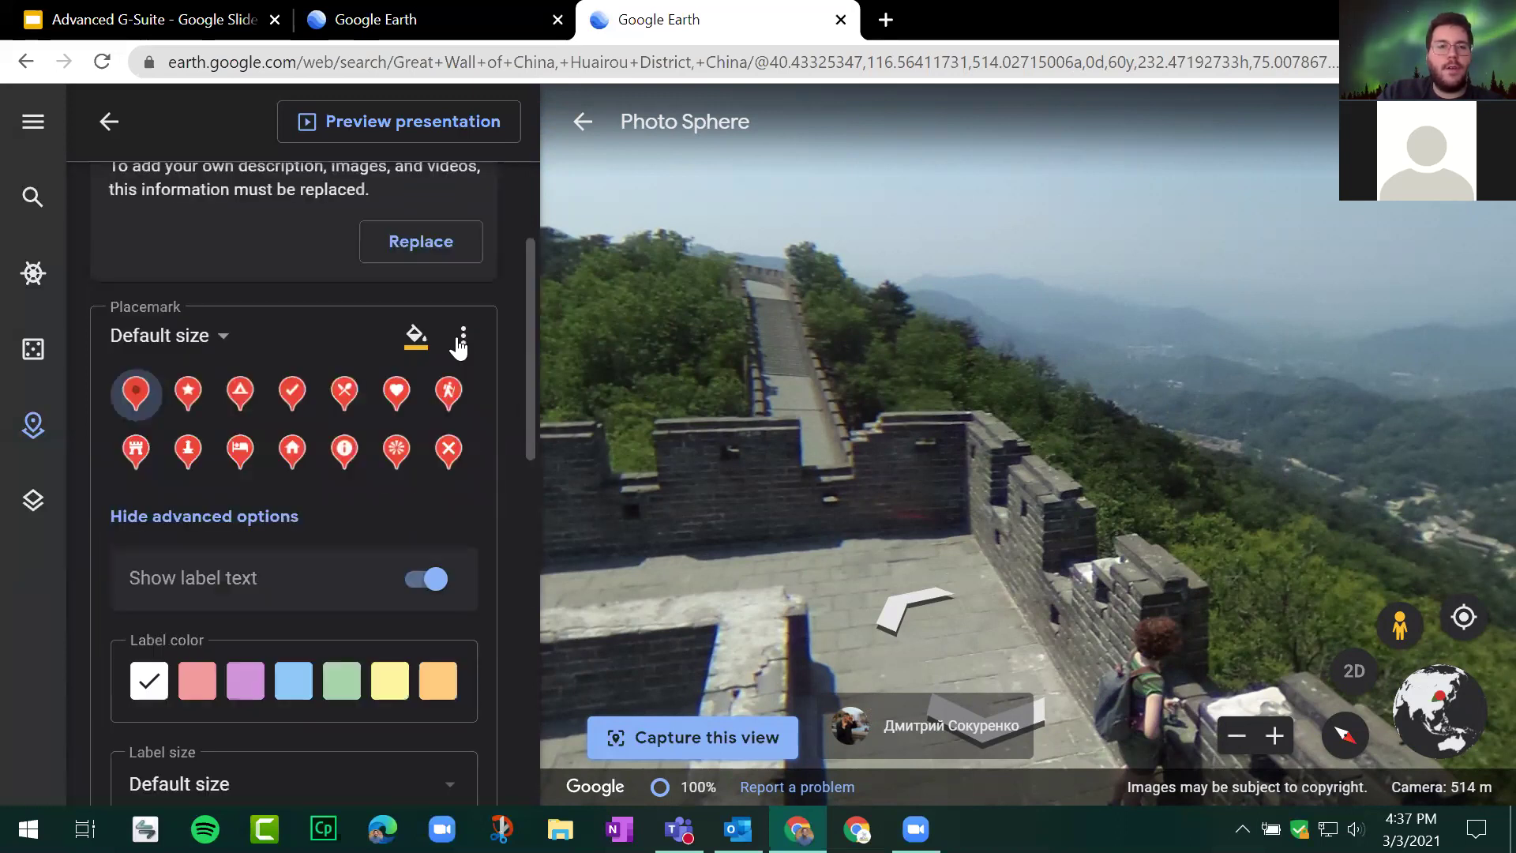
{"action": "left_click", "coordinate": [463, 338]}
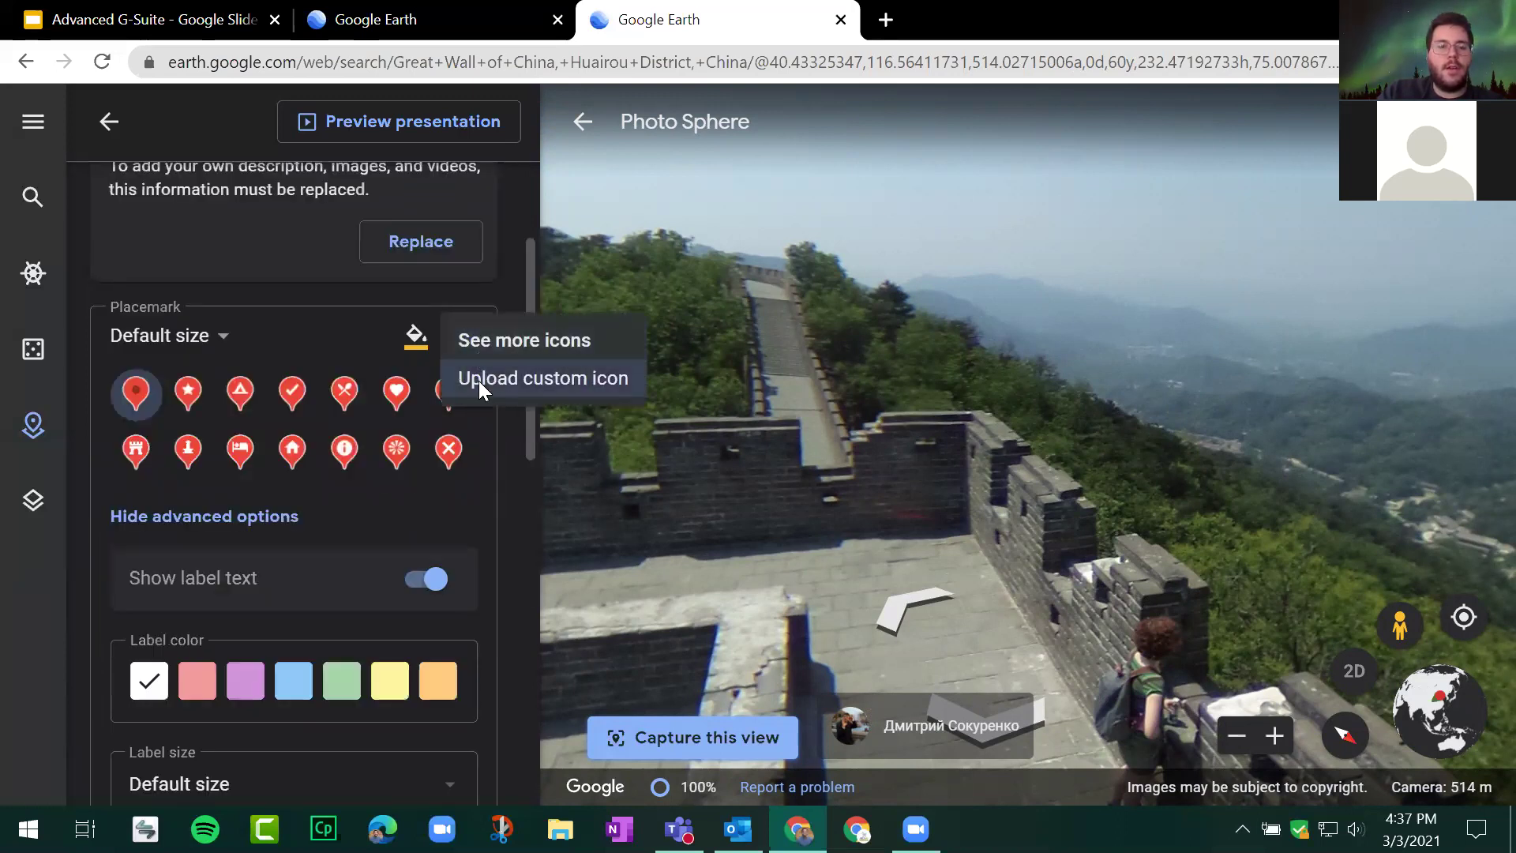
{"action": "left_click", "coordinate": [305, 328]}
{"action": "scroll", "coordinate": [325, 468], "scroll_direction": "down", "scroll_amount": 3}
{"action": "scroll", "coordinate": [328, 443], "scroll_direction": "down", "scroll_amount": 10}
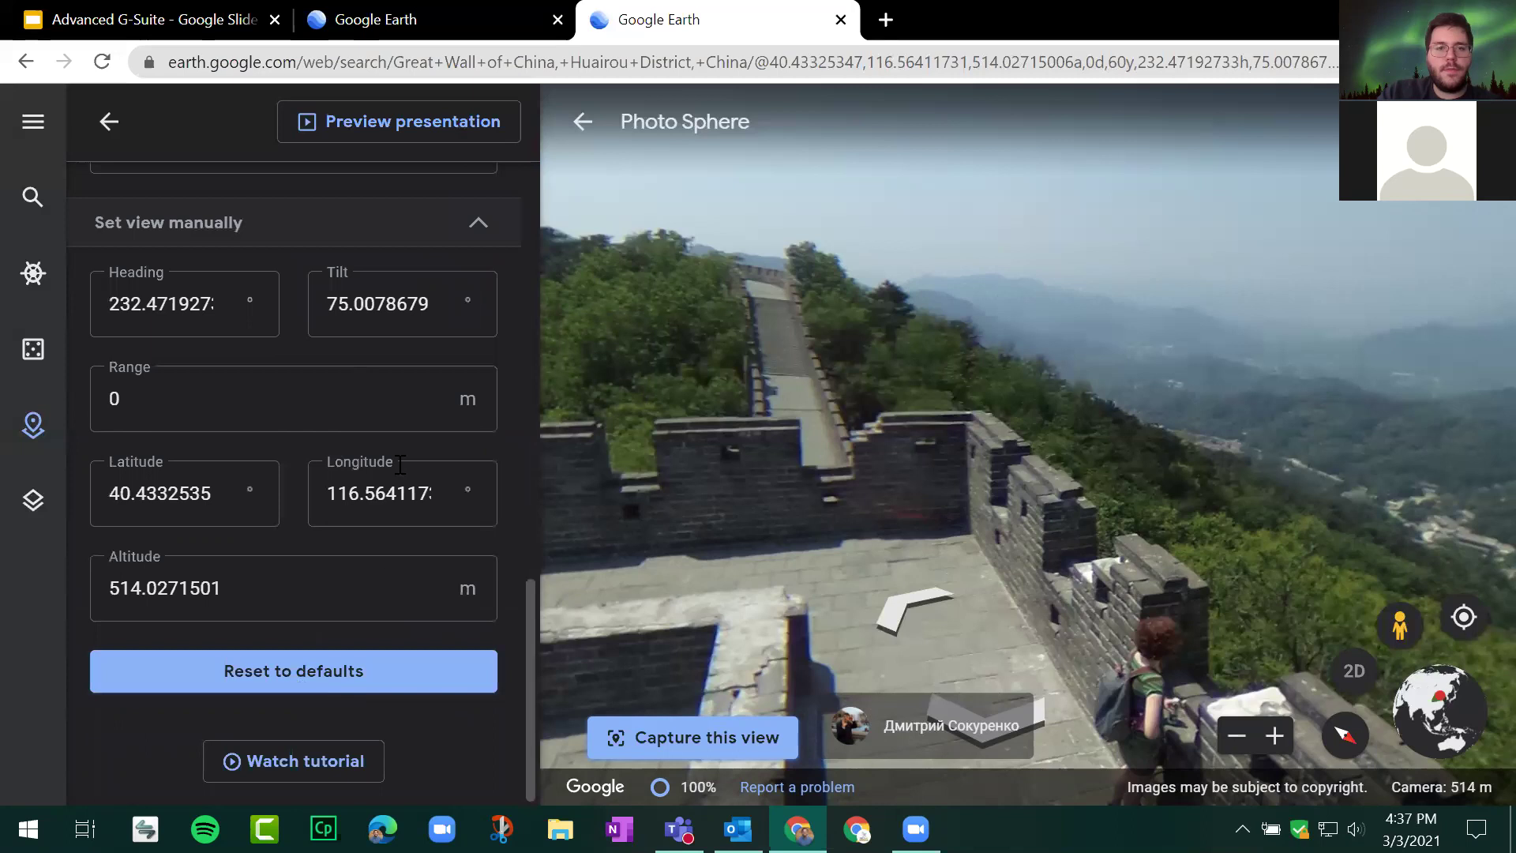
{"action": "scroll", "coordinate": [387, 418], "scroll_direction": "up", "scroll_amount": 13}
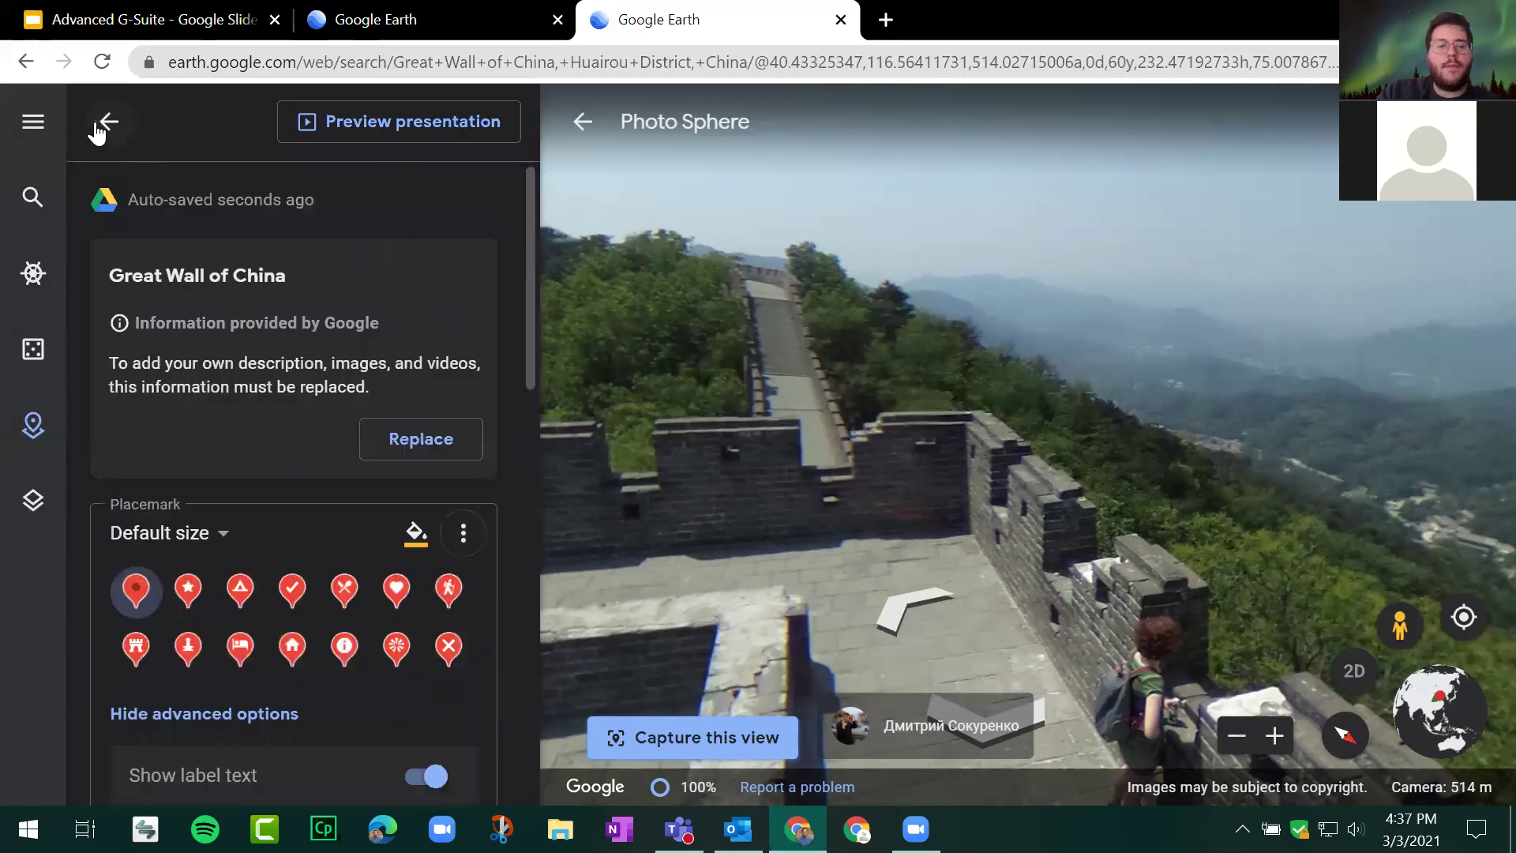
Step: Return to the World Tour overview, dismissing the place search and leaving the Photo Sphere
{"action": "left_click", "coordinate": [105, 122]}
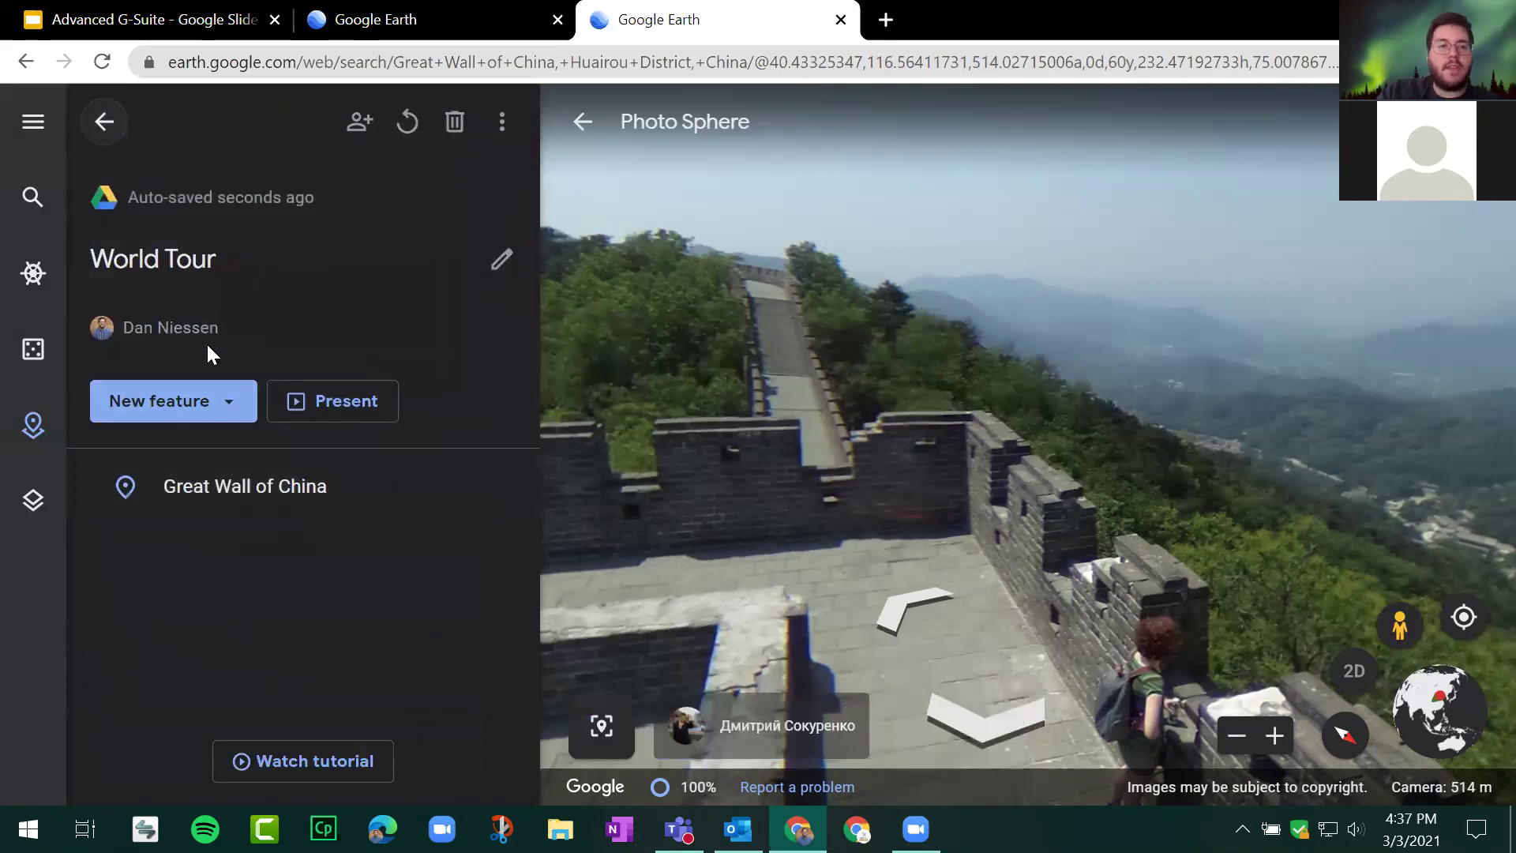
{"action": "left_click", "coordinate": [210, 400]}
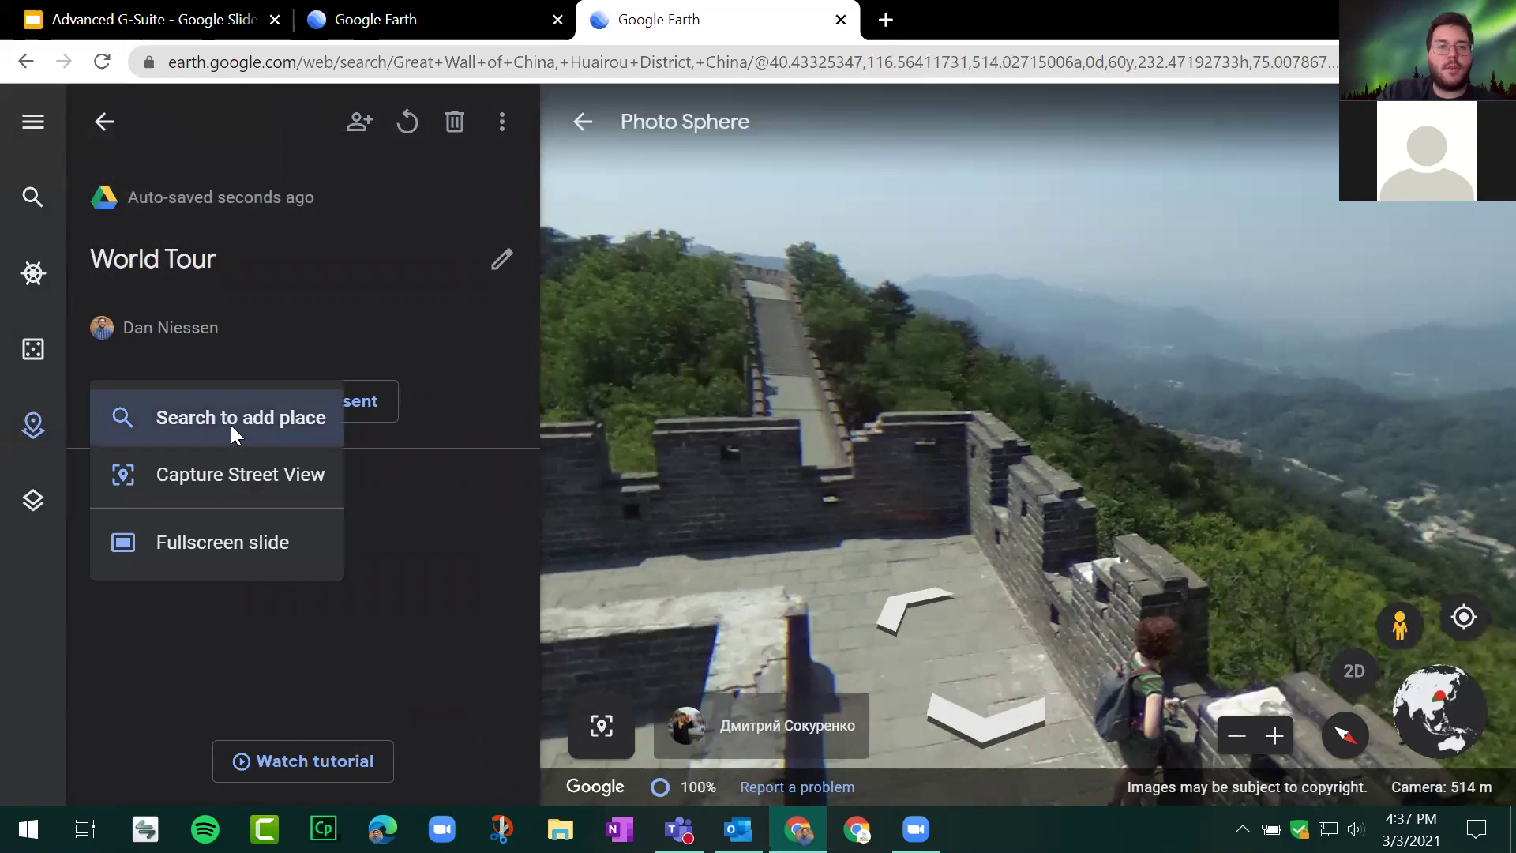
{"action": "left_click", "coordinate": [230, 425]}
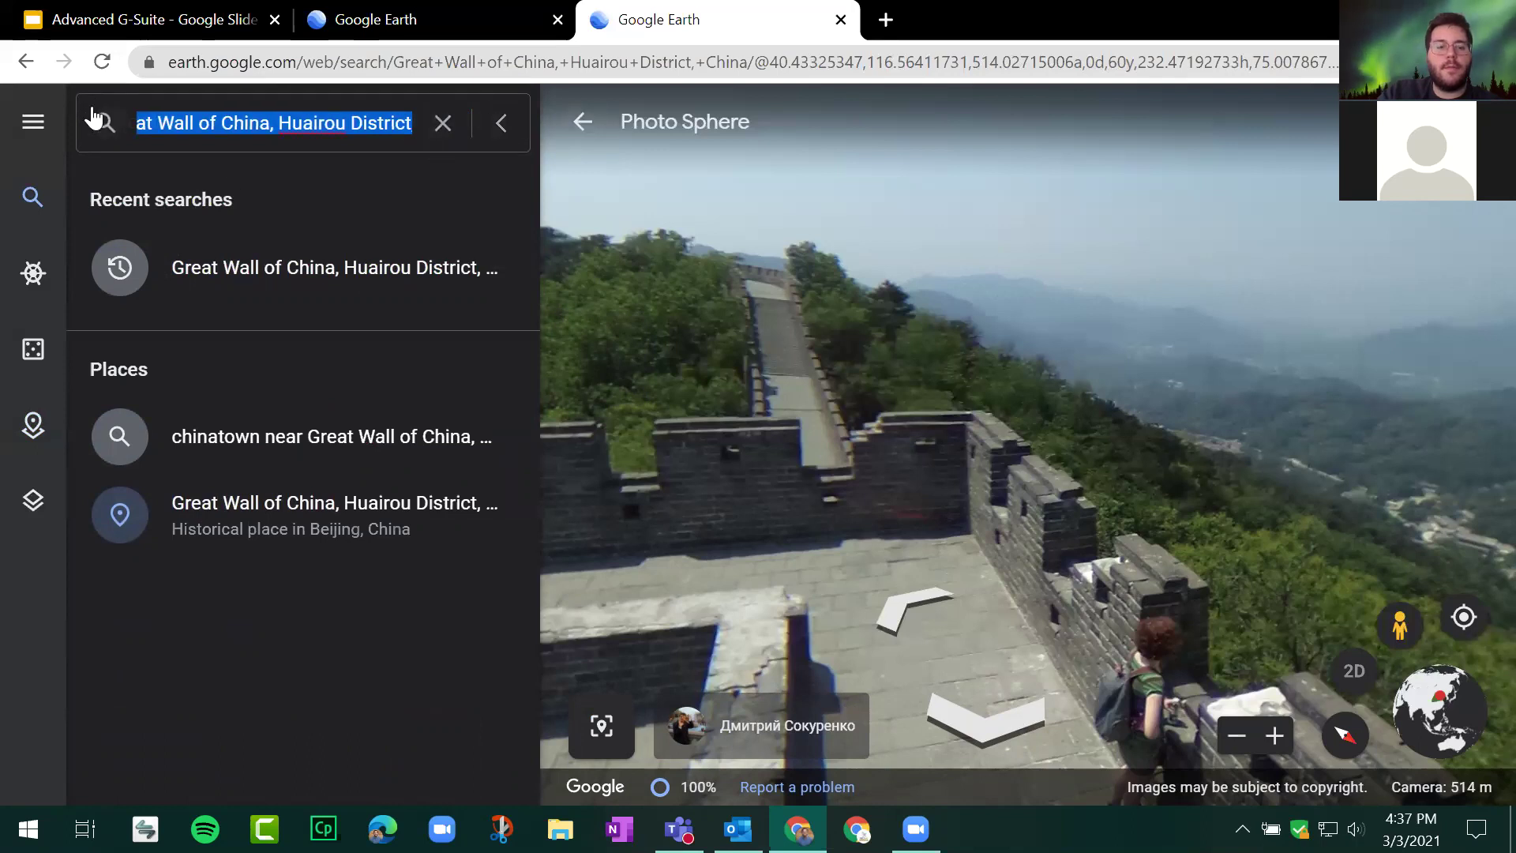
{"action": "left_click", "coordinate": [439, 124]}
{"action": "left_click", "coordinate": [502, 125]}
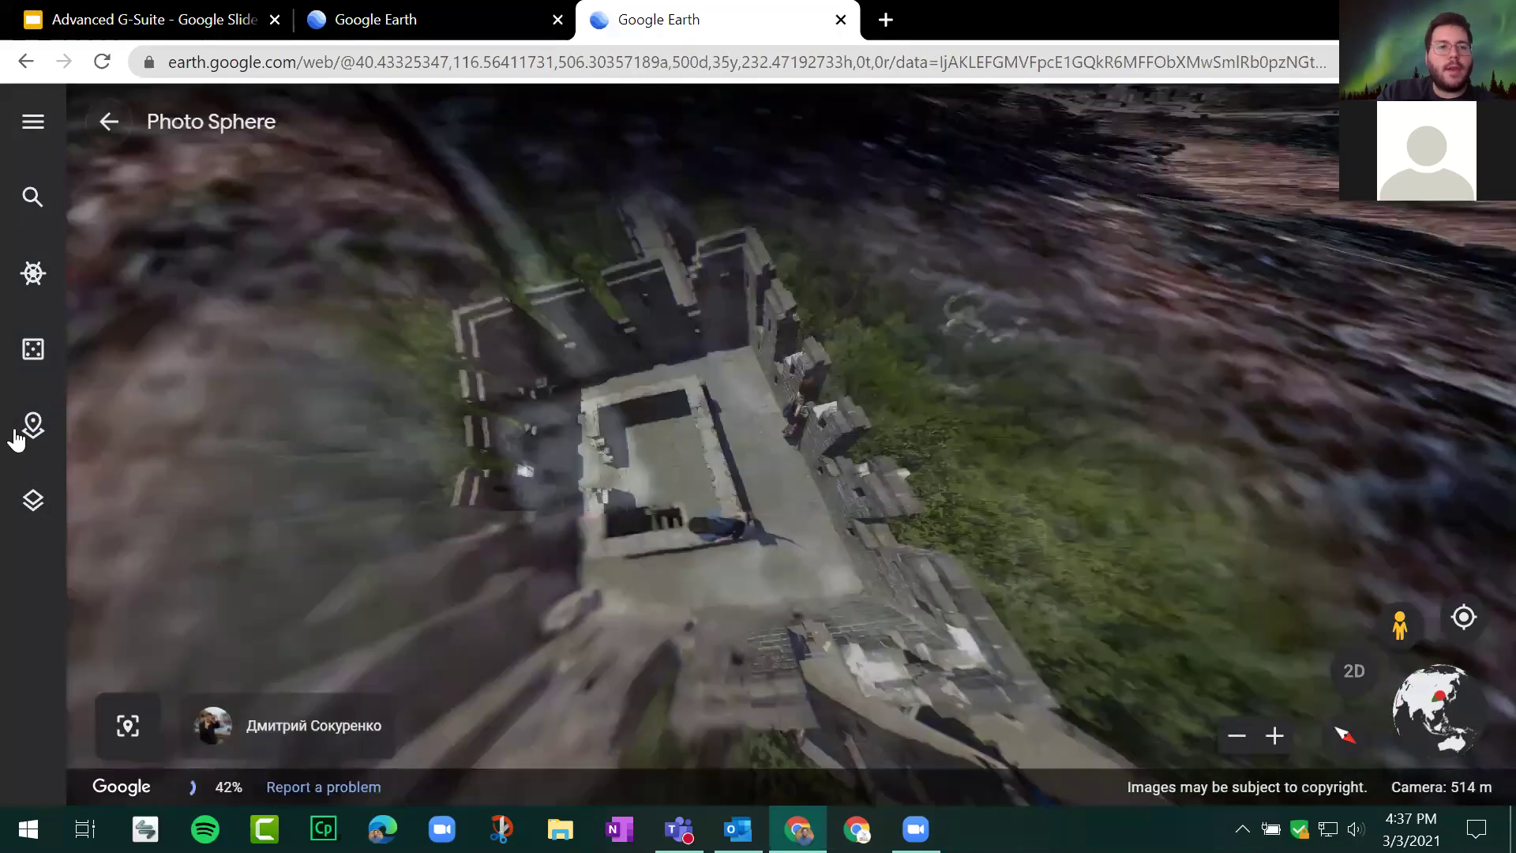
{"action": "left_click", "coordinate": [109, 121]}
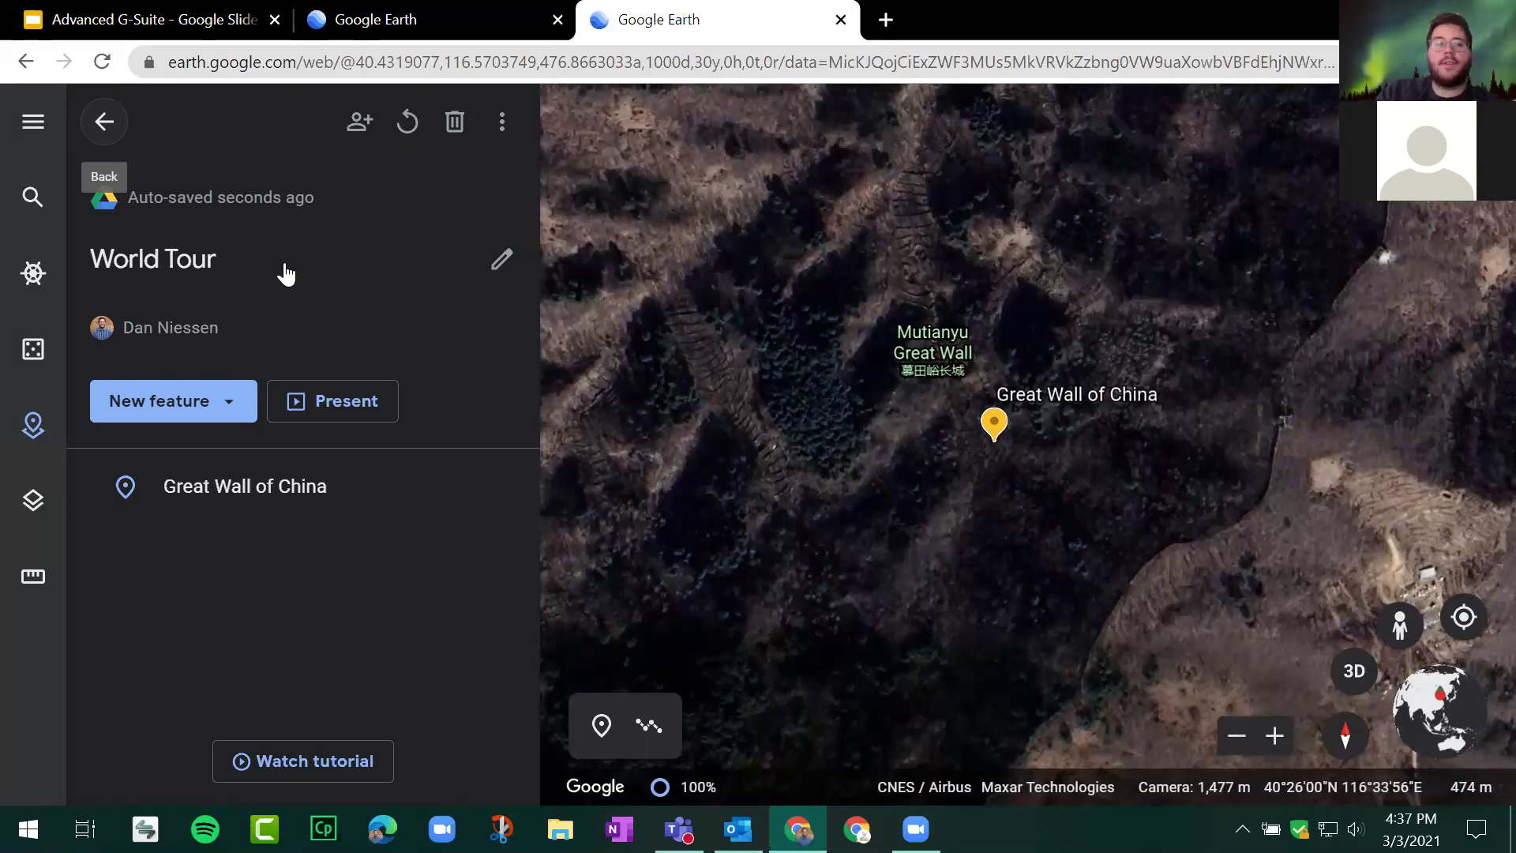
Step: Confirm World Tour's sharing settings as owner-only, then open a new blank Chrome tab
{"action": "left_click", "coordinate": [366, 126]}
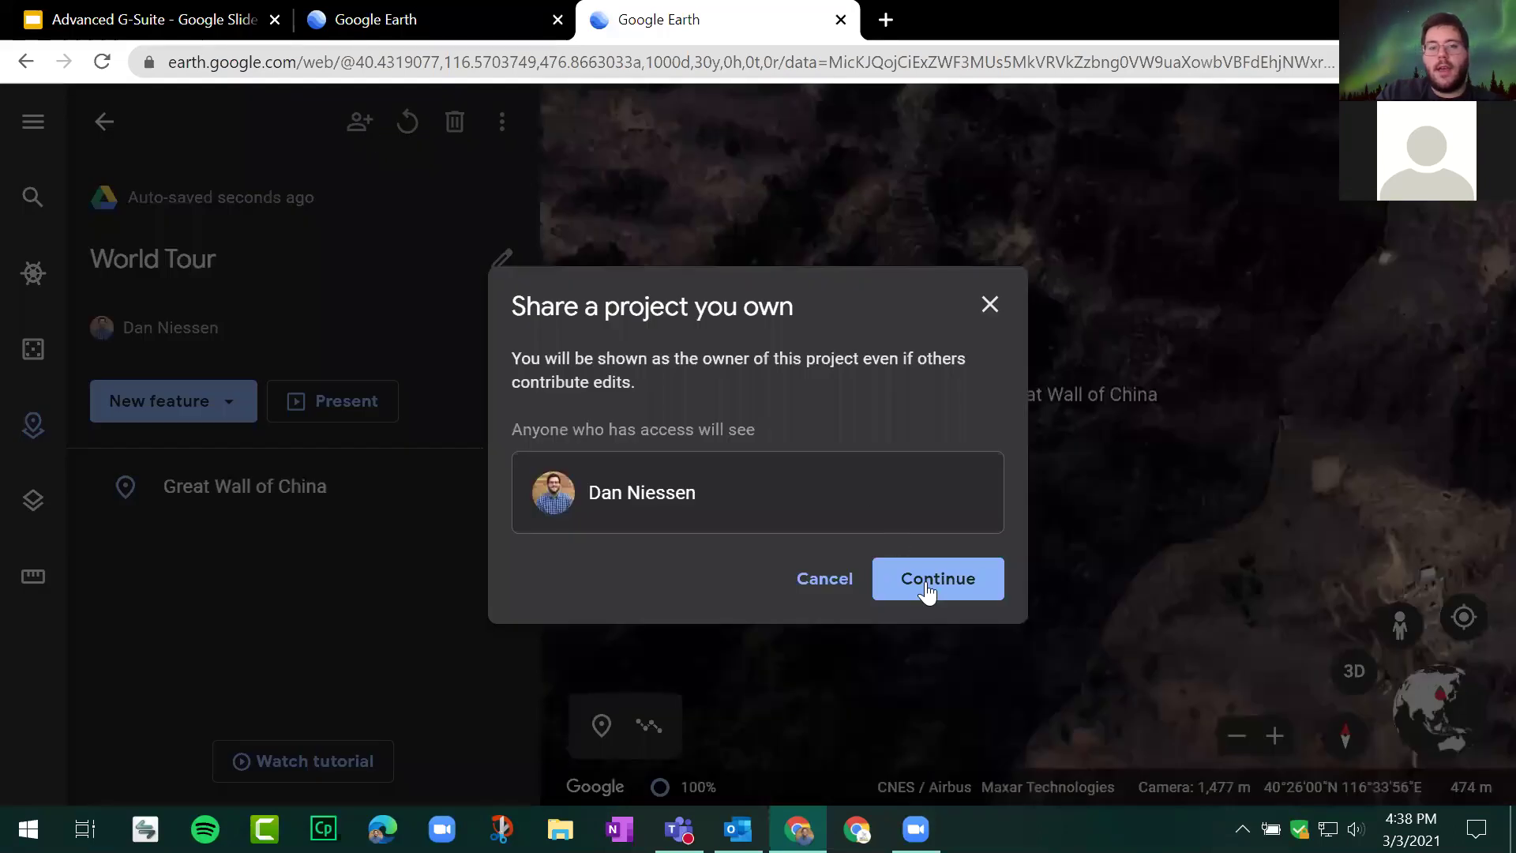
{"action": "left_click", "coordinate": [908, 576]}
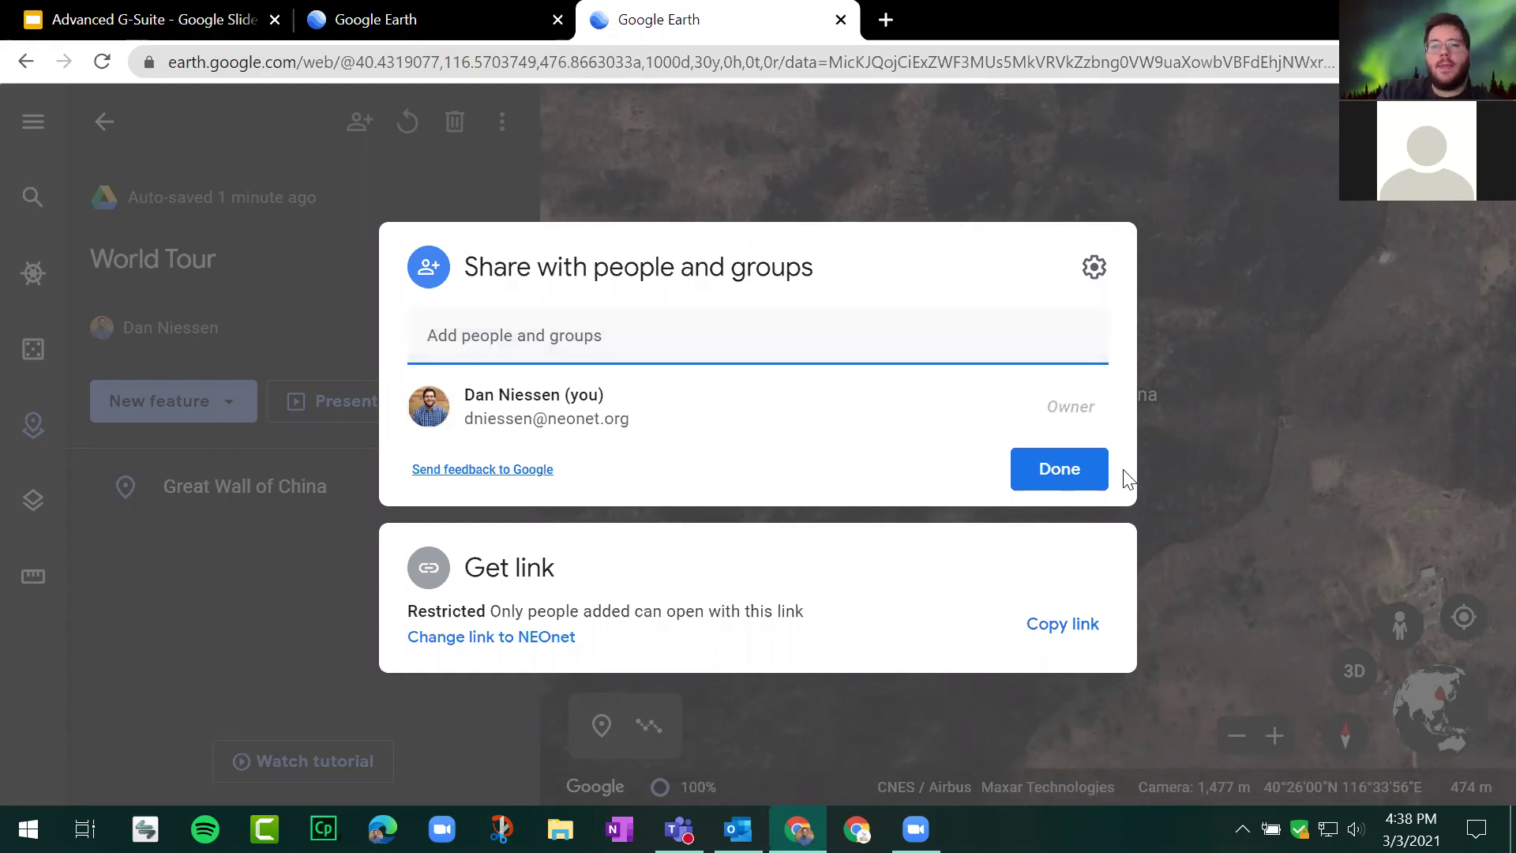
{"action": "left_click", "coordinate": [1059, 468]}
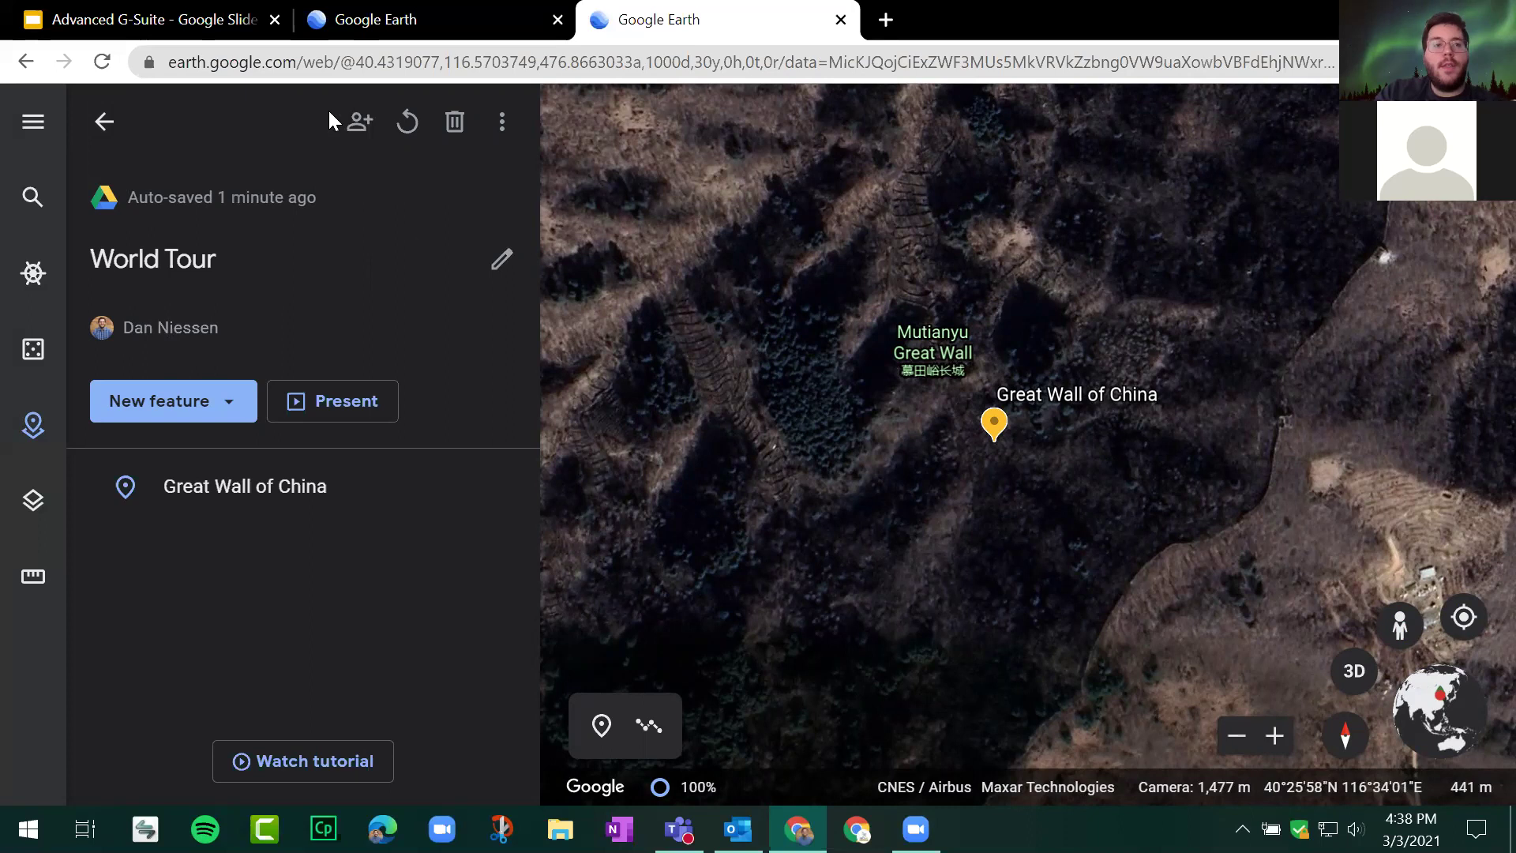
{"action": "left_click", "coordinate": [886, 24]}
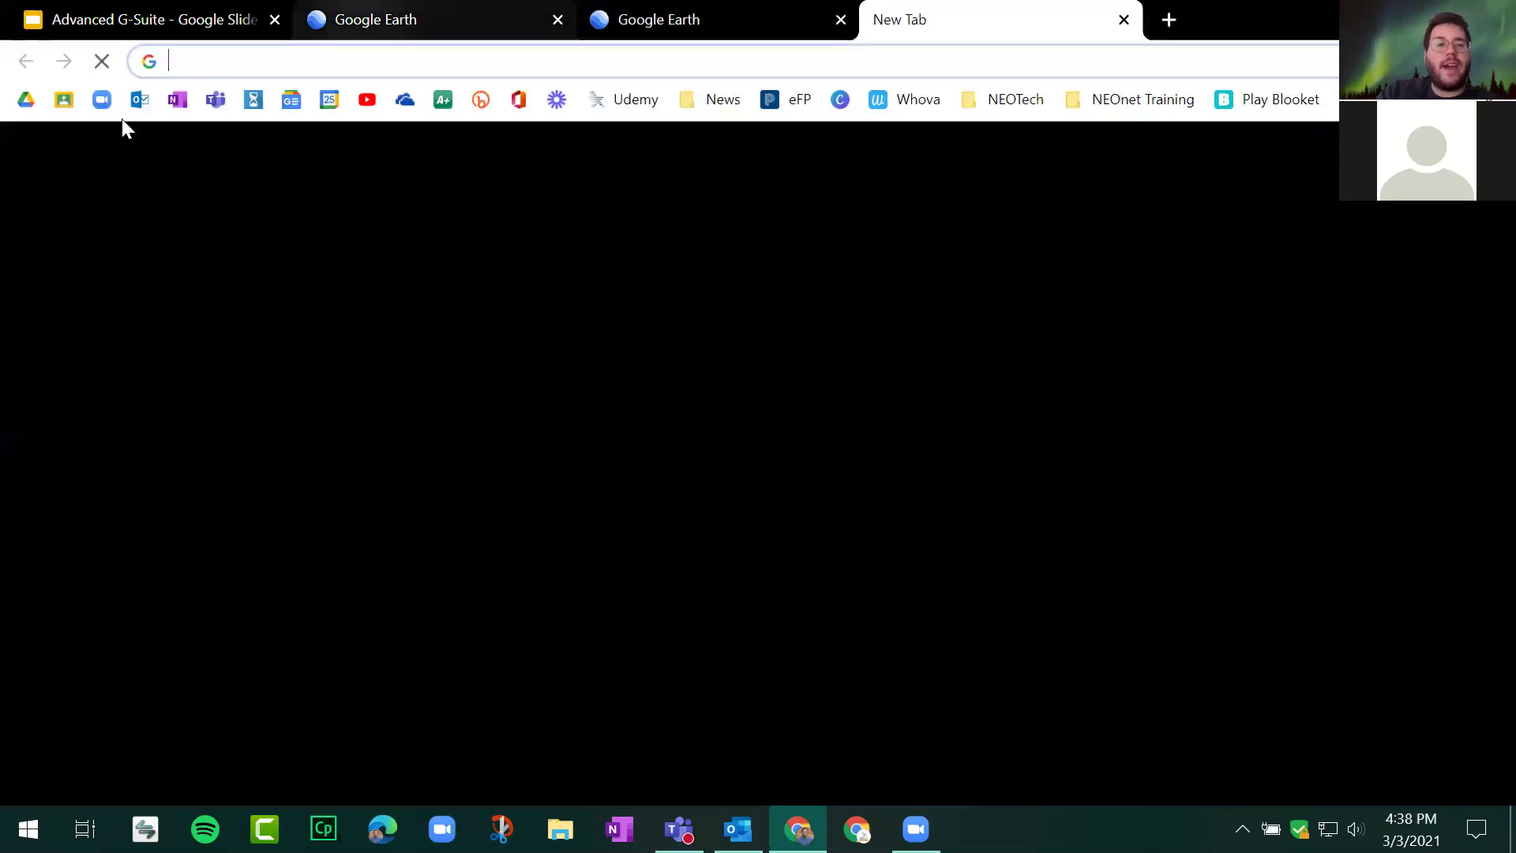
Step: Open the World Tour project from Google Drive's Google Earth folder
{"action": "left_click", "coordinate": [24, 100]}
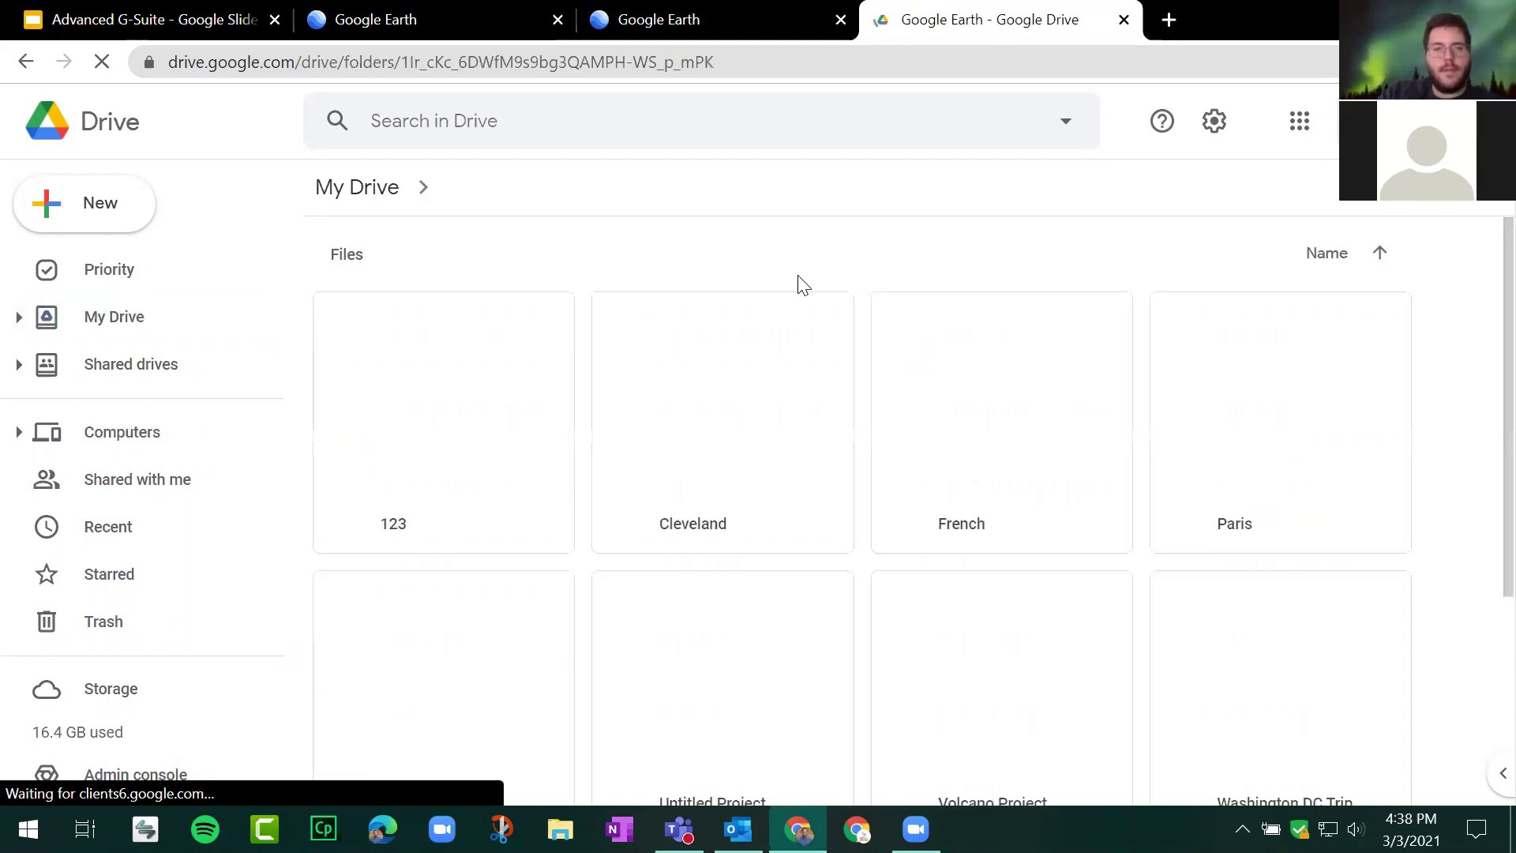
{"action": "scroll", "coordinate": [782, 314], "scroll_direction": "down", "scroll_amount": 2}
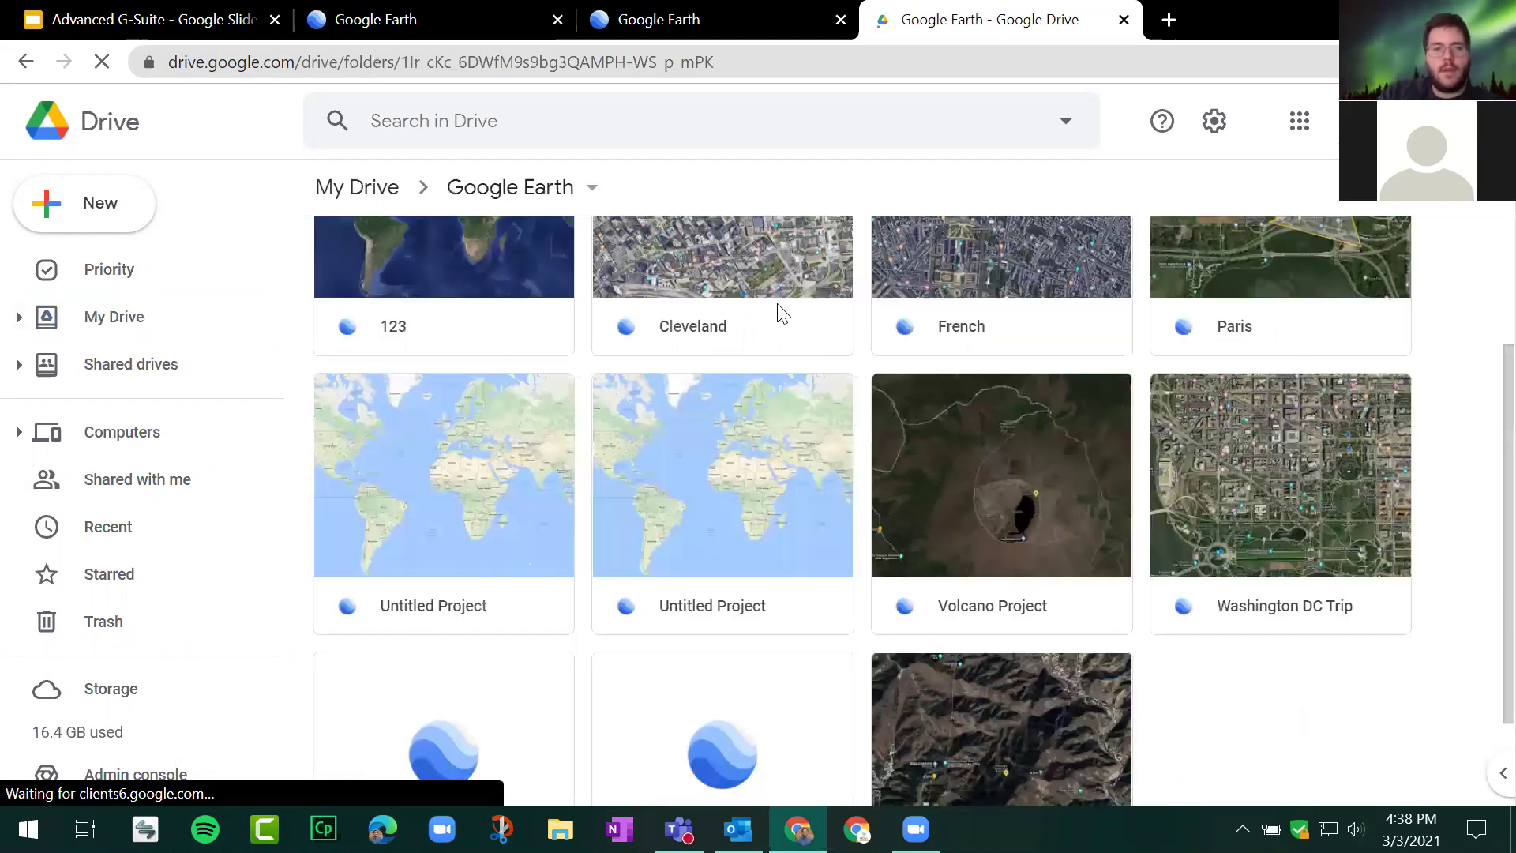
{"action": "scroll", "coordinate": [782, 314], "scroll_direction": "down", "scroll_amount": 2}
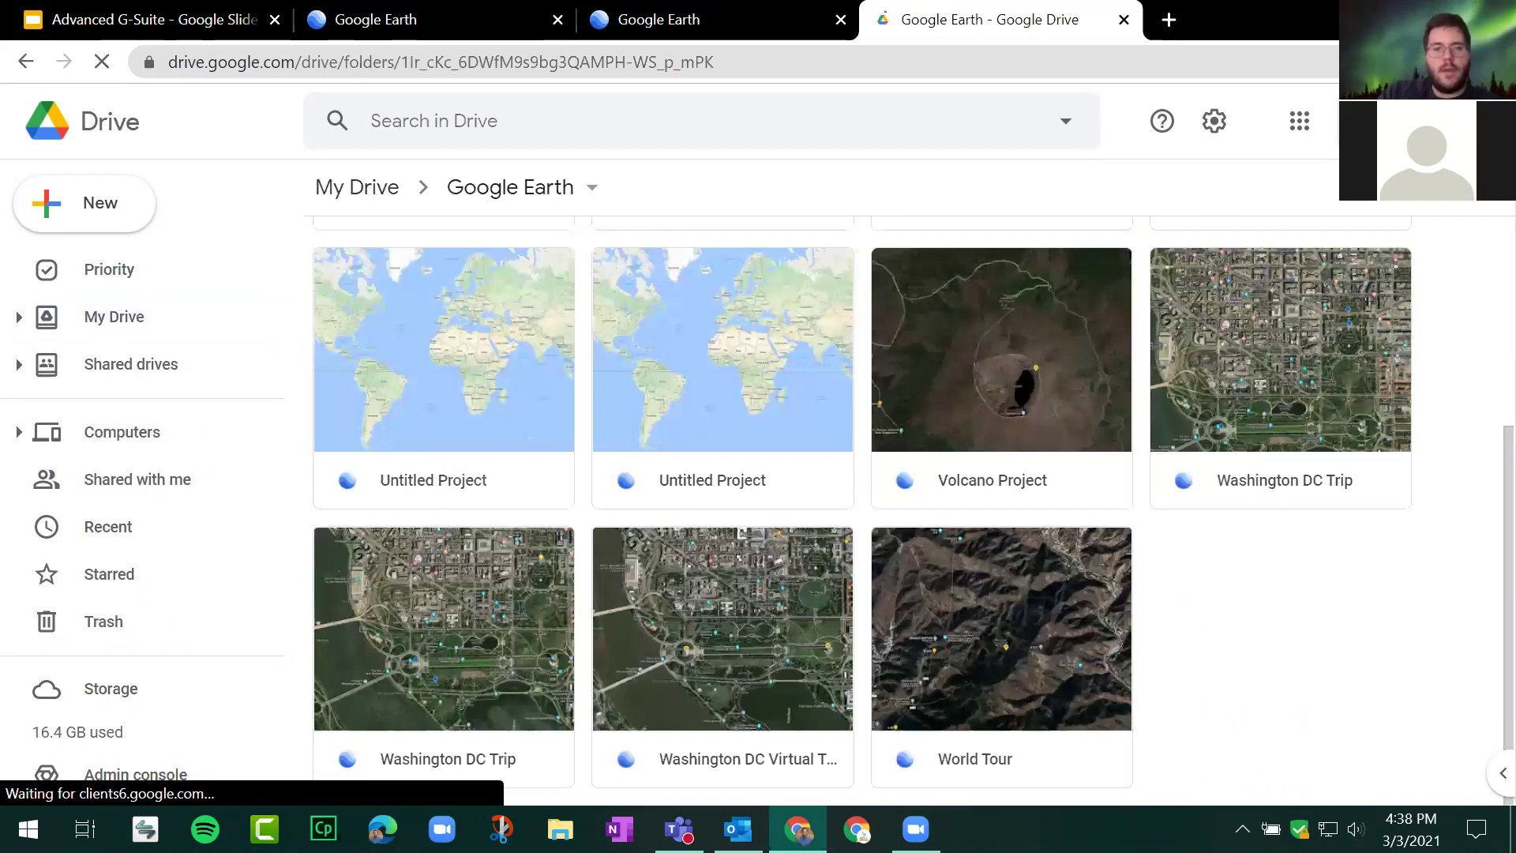
{"action": "left_click", "coordinate": [1003, 746]}
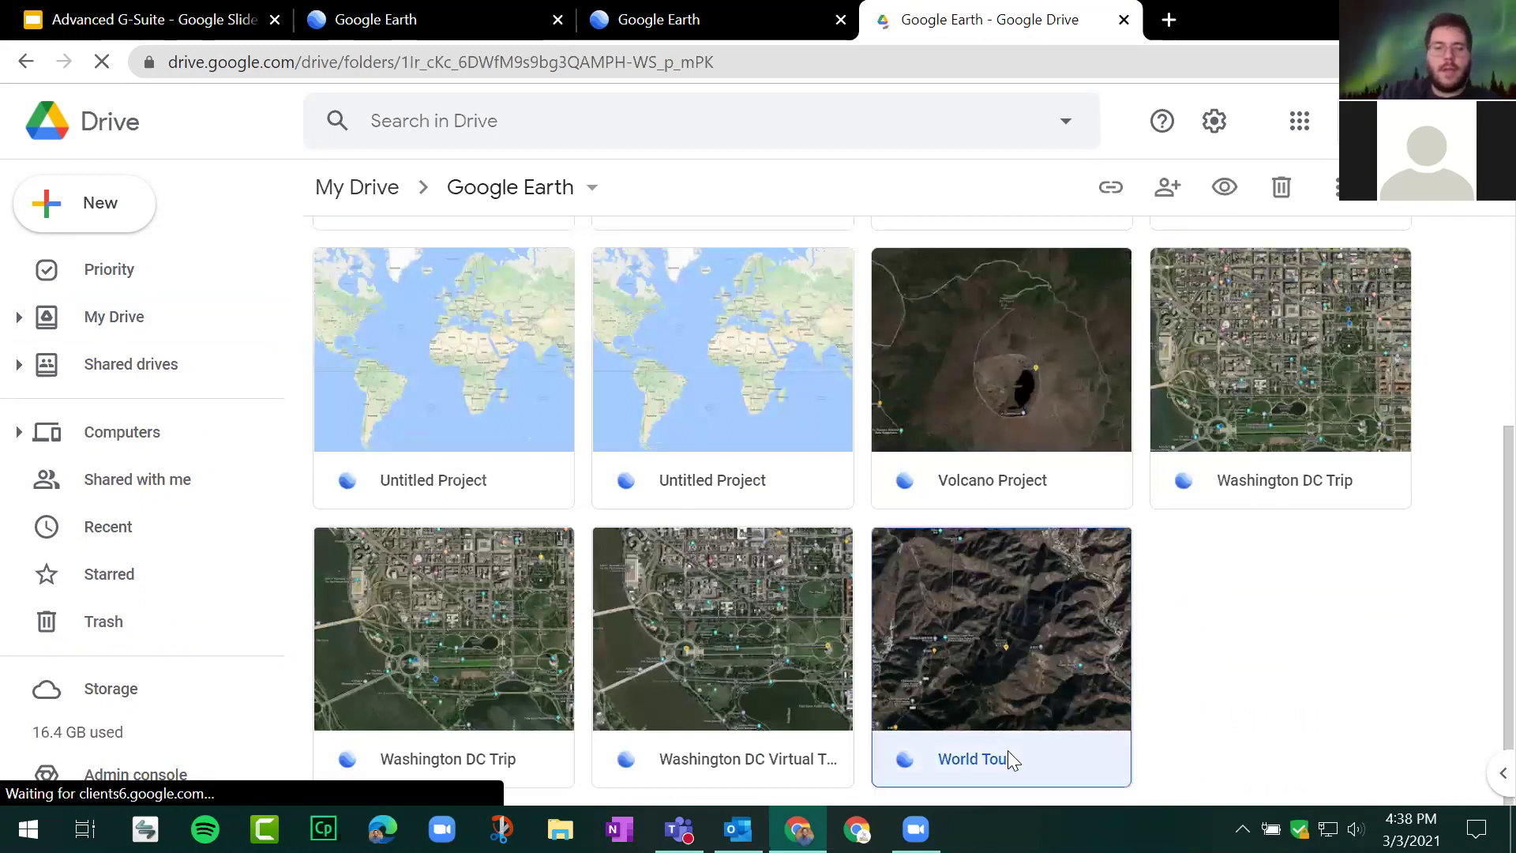
{"action": "double_click", "coordinate": [957, 707]}
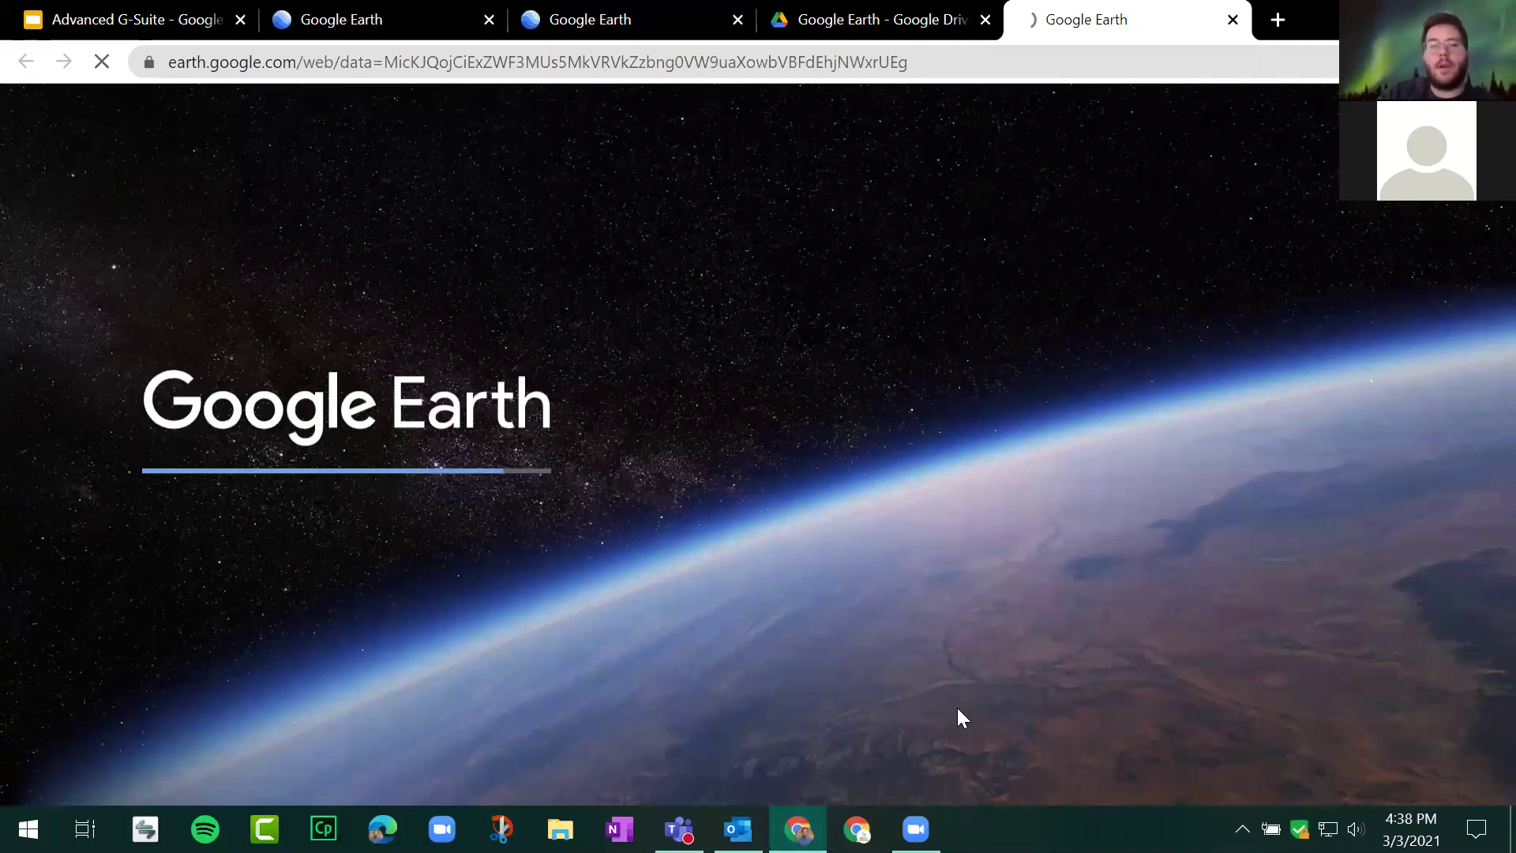
Step: Check World Tour opening in Google Earth, then advance the slideshow to slide 78, 'Google Earth'
{"action": "left_click", "coordinate": [916, 17]}
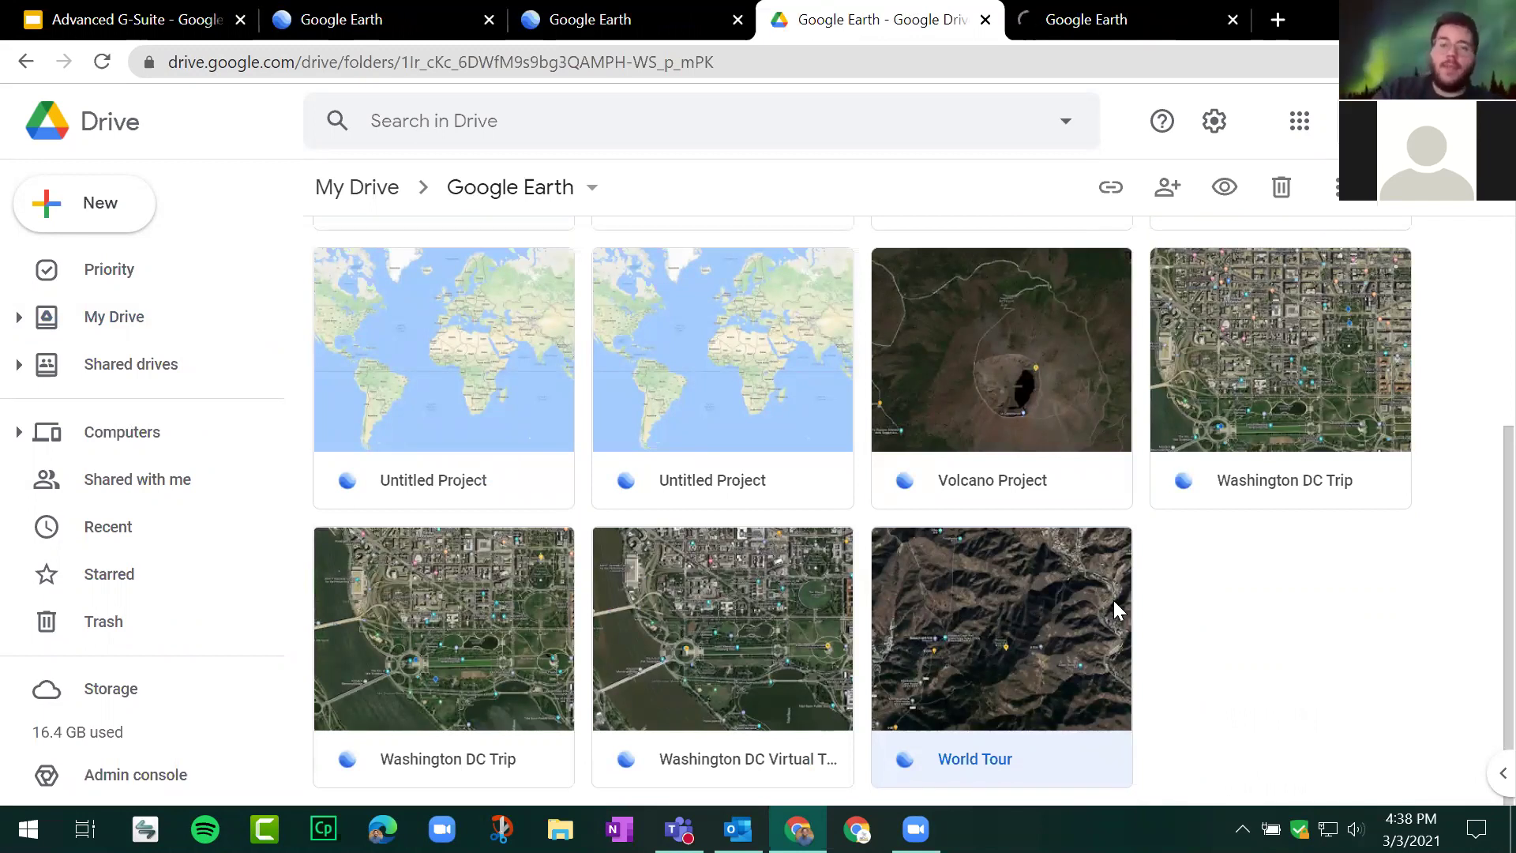
{"action": "left_click", "coordinate": [1072, 675]}
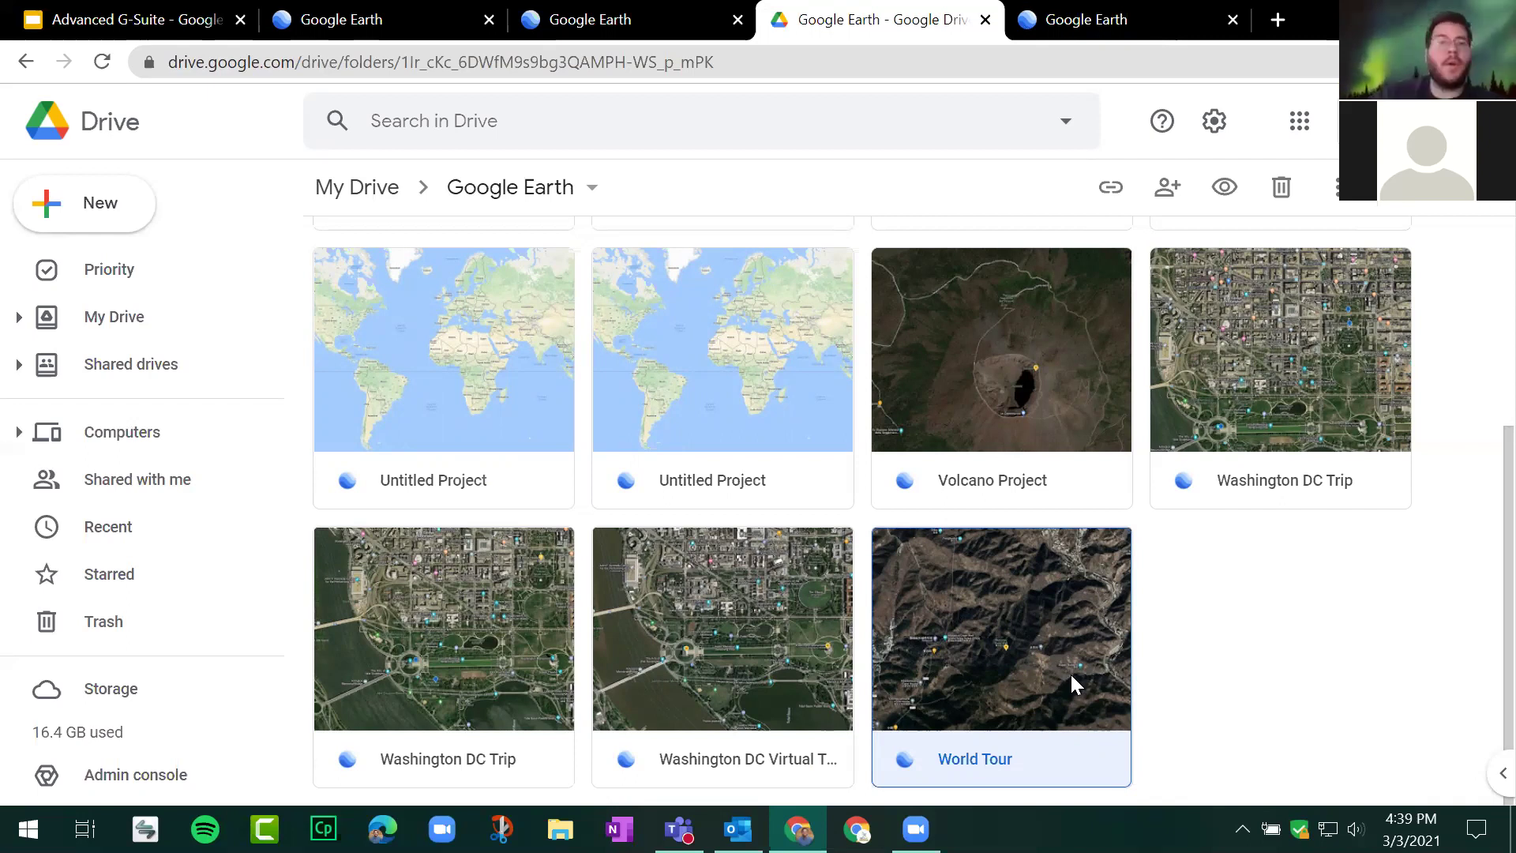
{"action": "left_click", "coordinate": [1161, 8]}
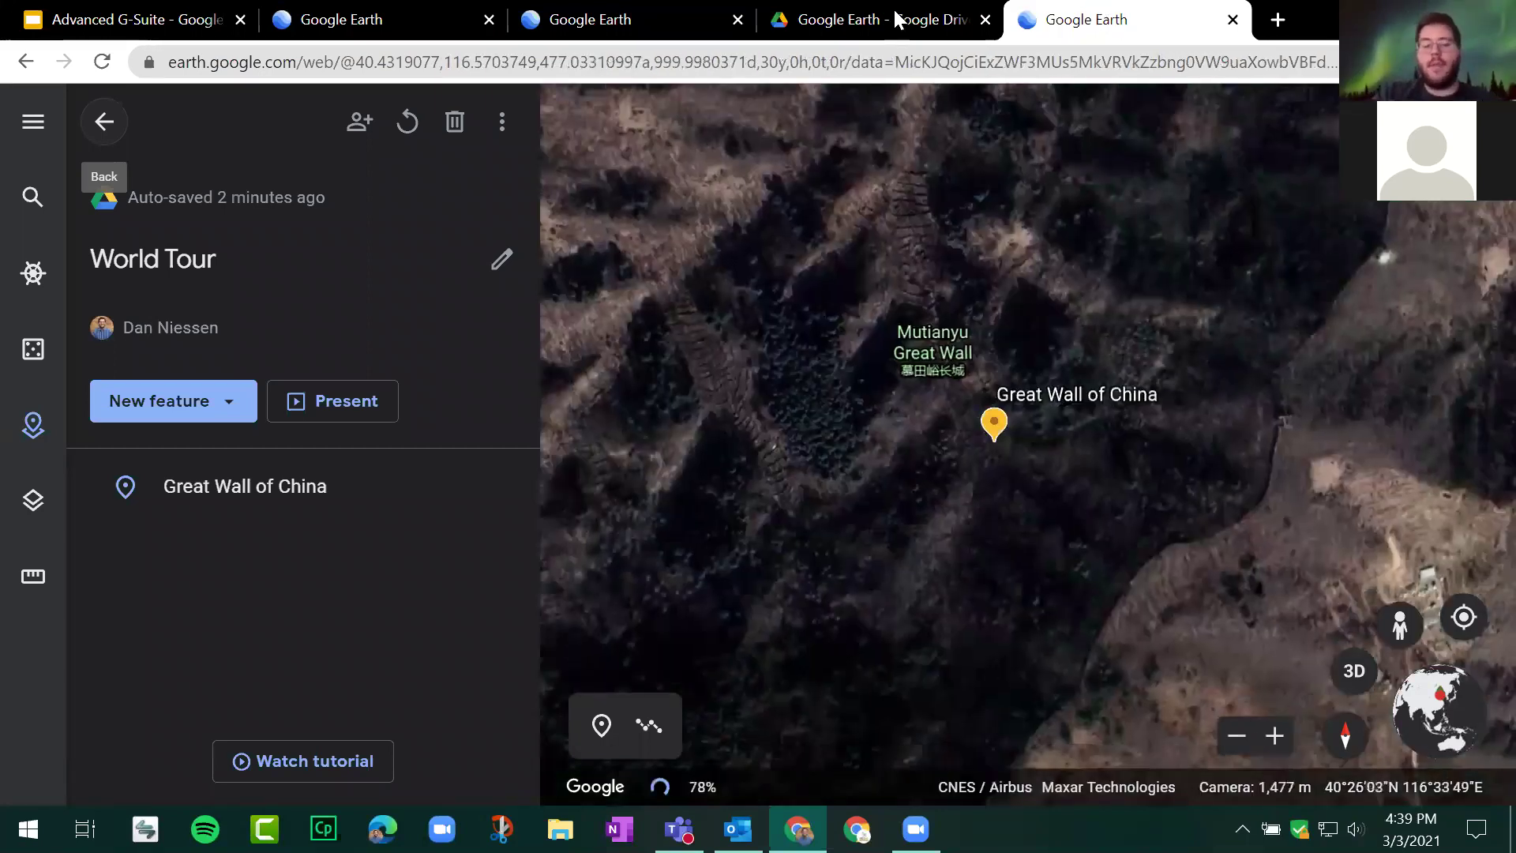
{"action": "left_click", "coordinate": [85, 18]}
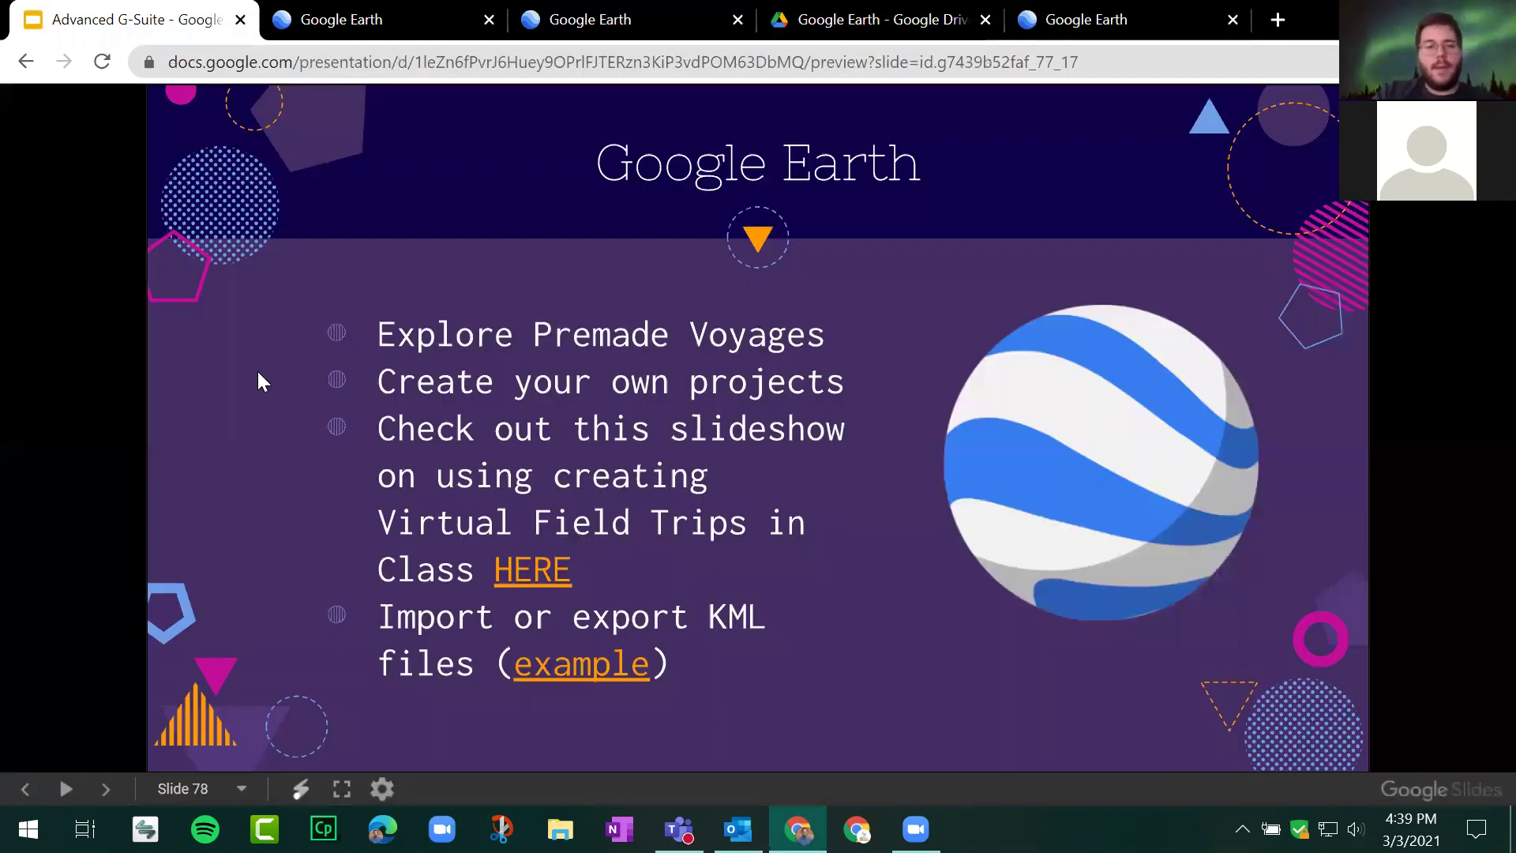
{"action": "left_click", "coordinate": [258, 372]}
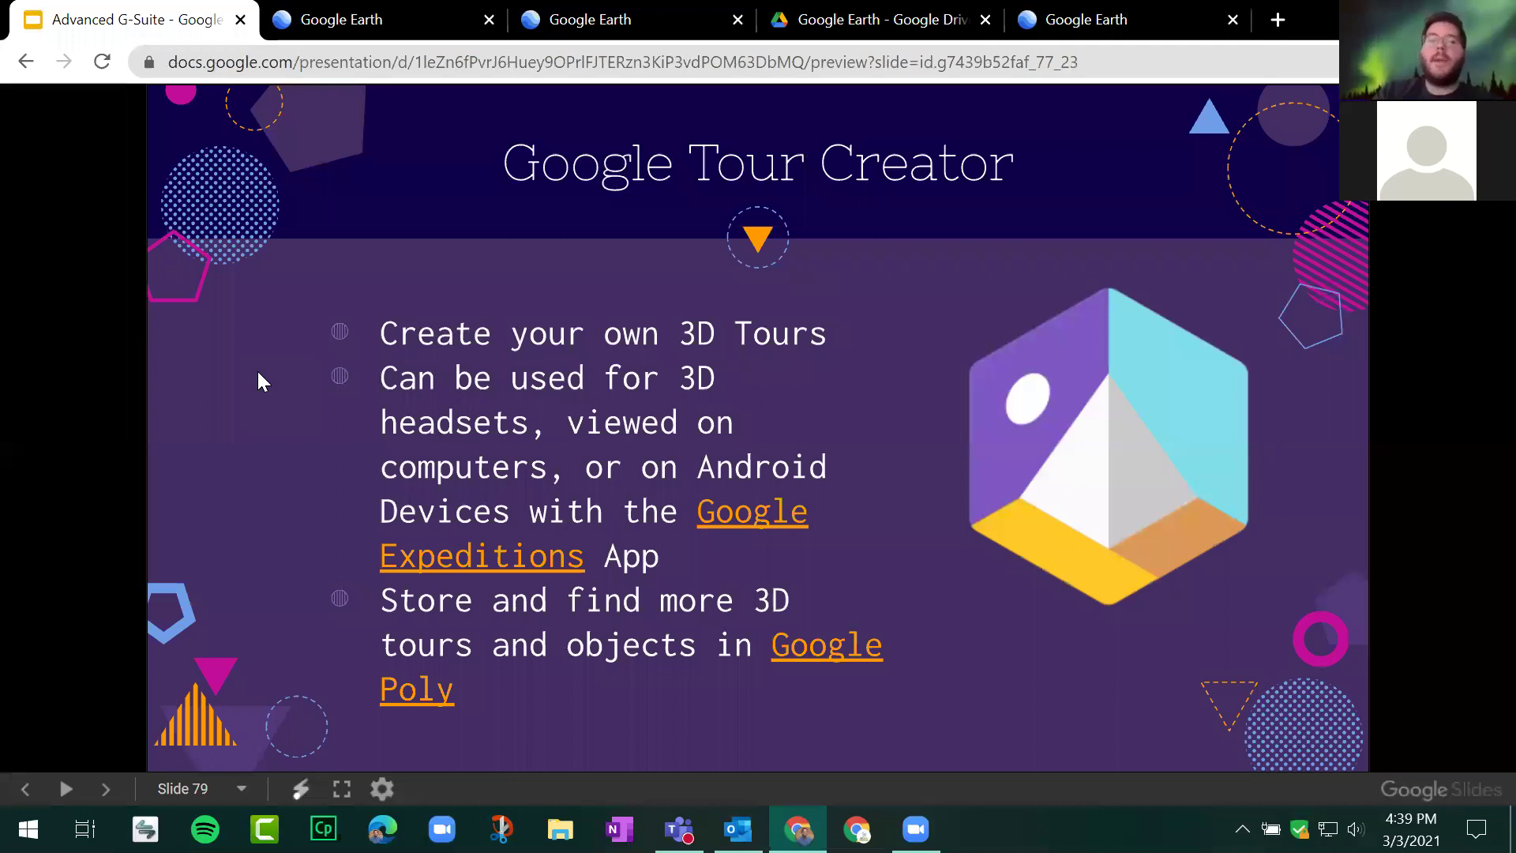
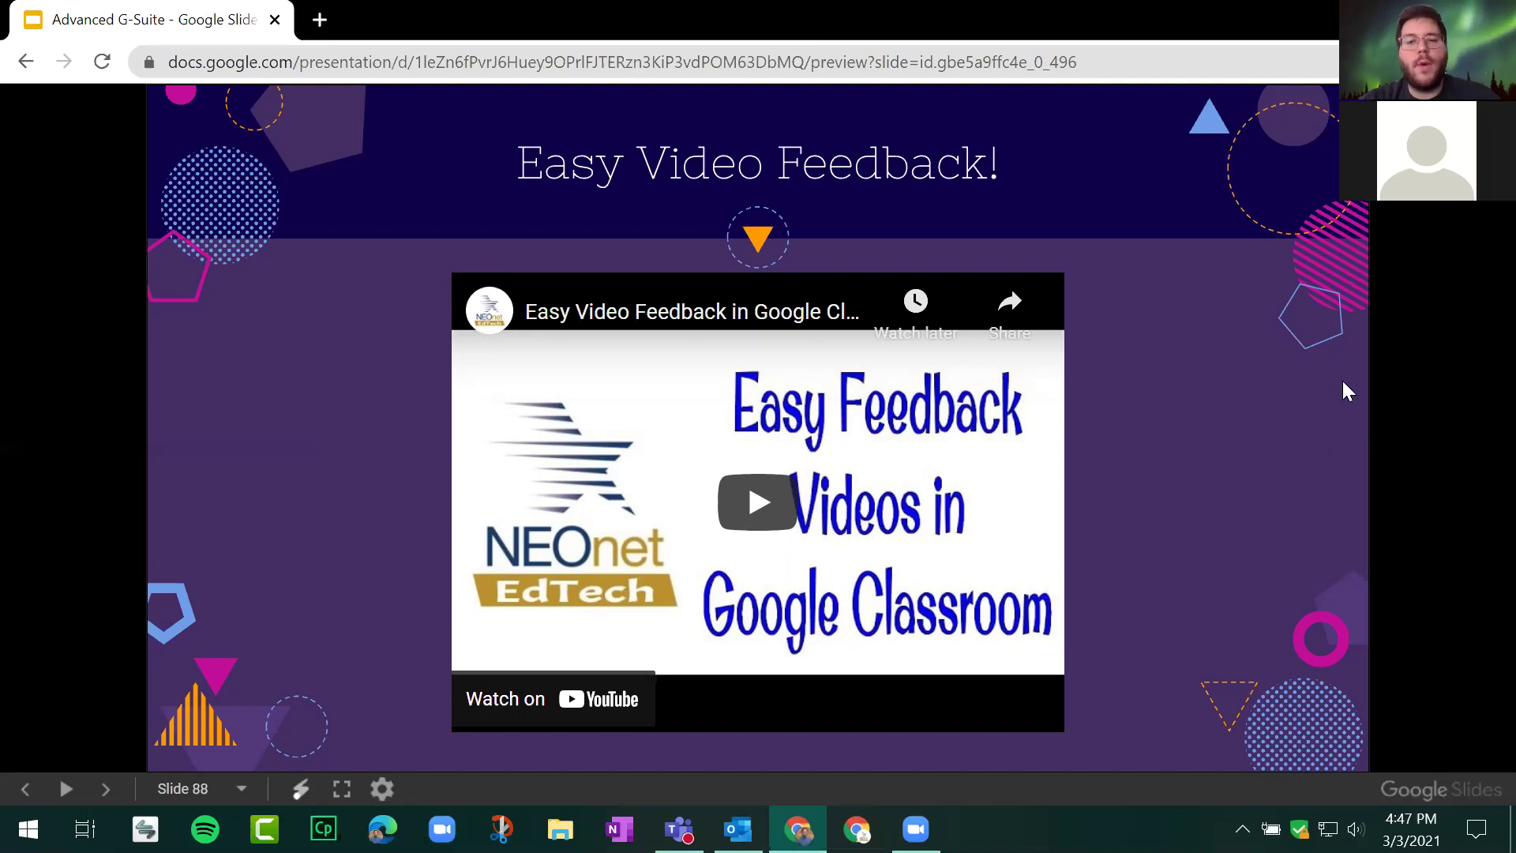
Step: Advance the Slides preview through slides 89–91 to 'Add Apps to Google Drive', then open a new browser tab
{"action": "key", "text": "Right"}
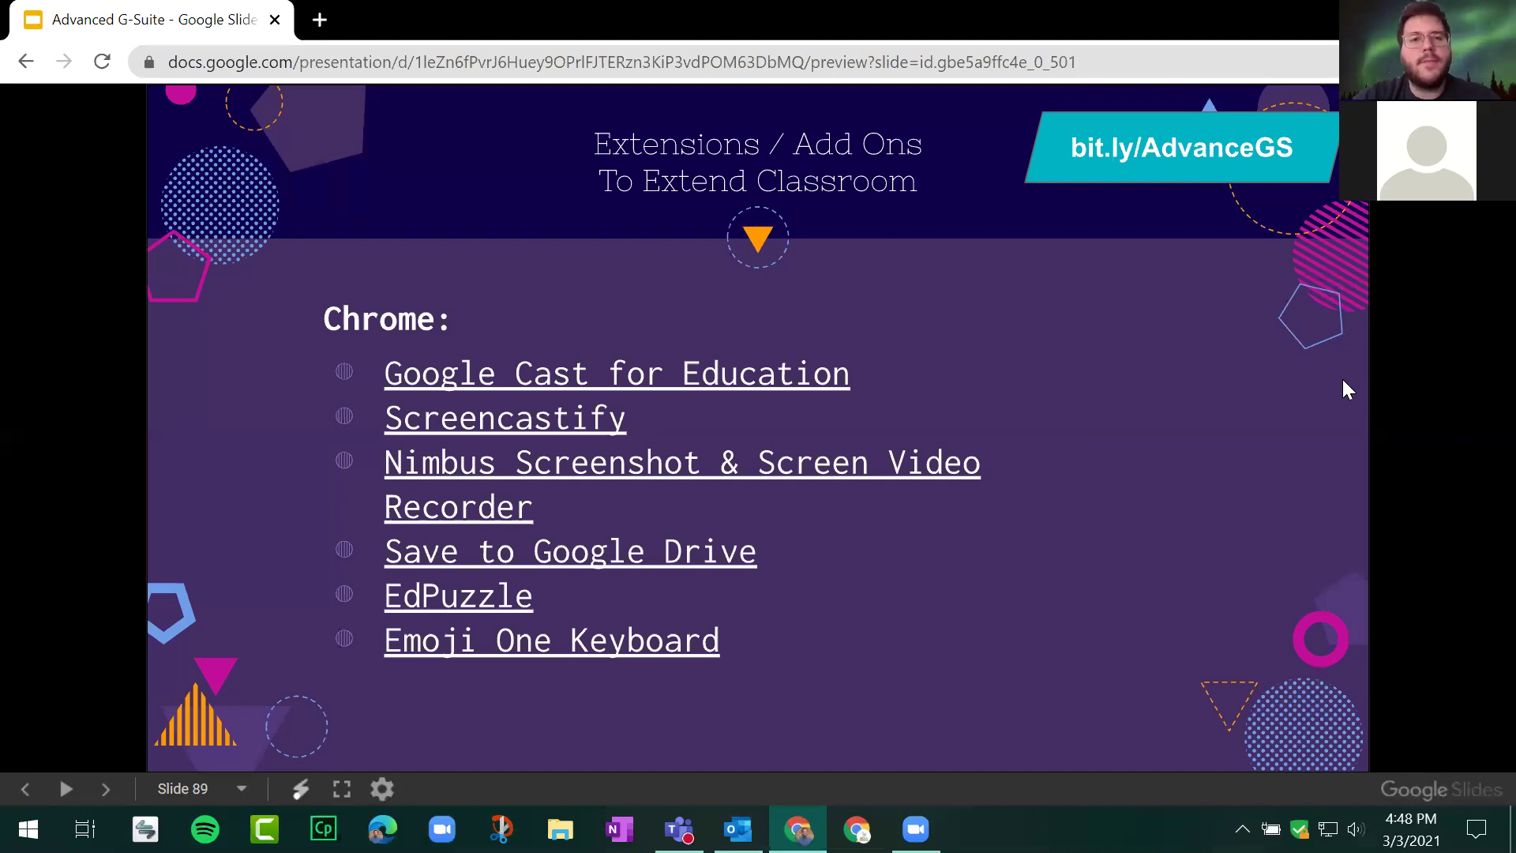
{"action": "left_click", "coordinate": [1343, 379]}
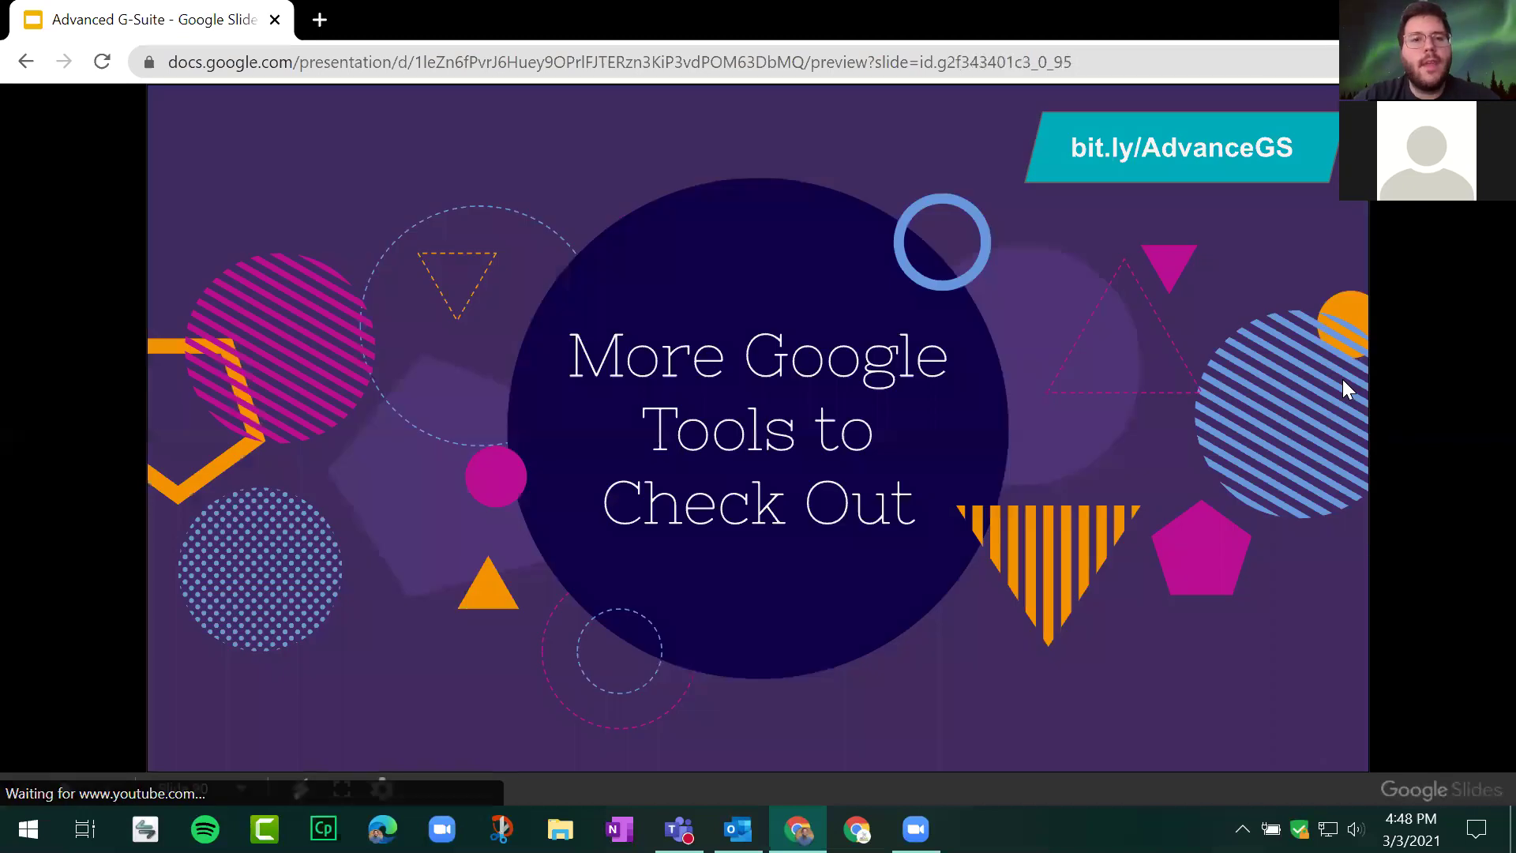
{"action": "left_click", "coordinate": [1462, 357]}
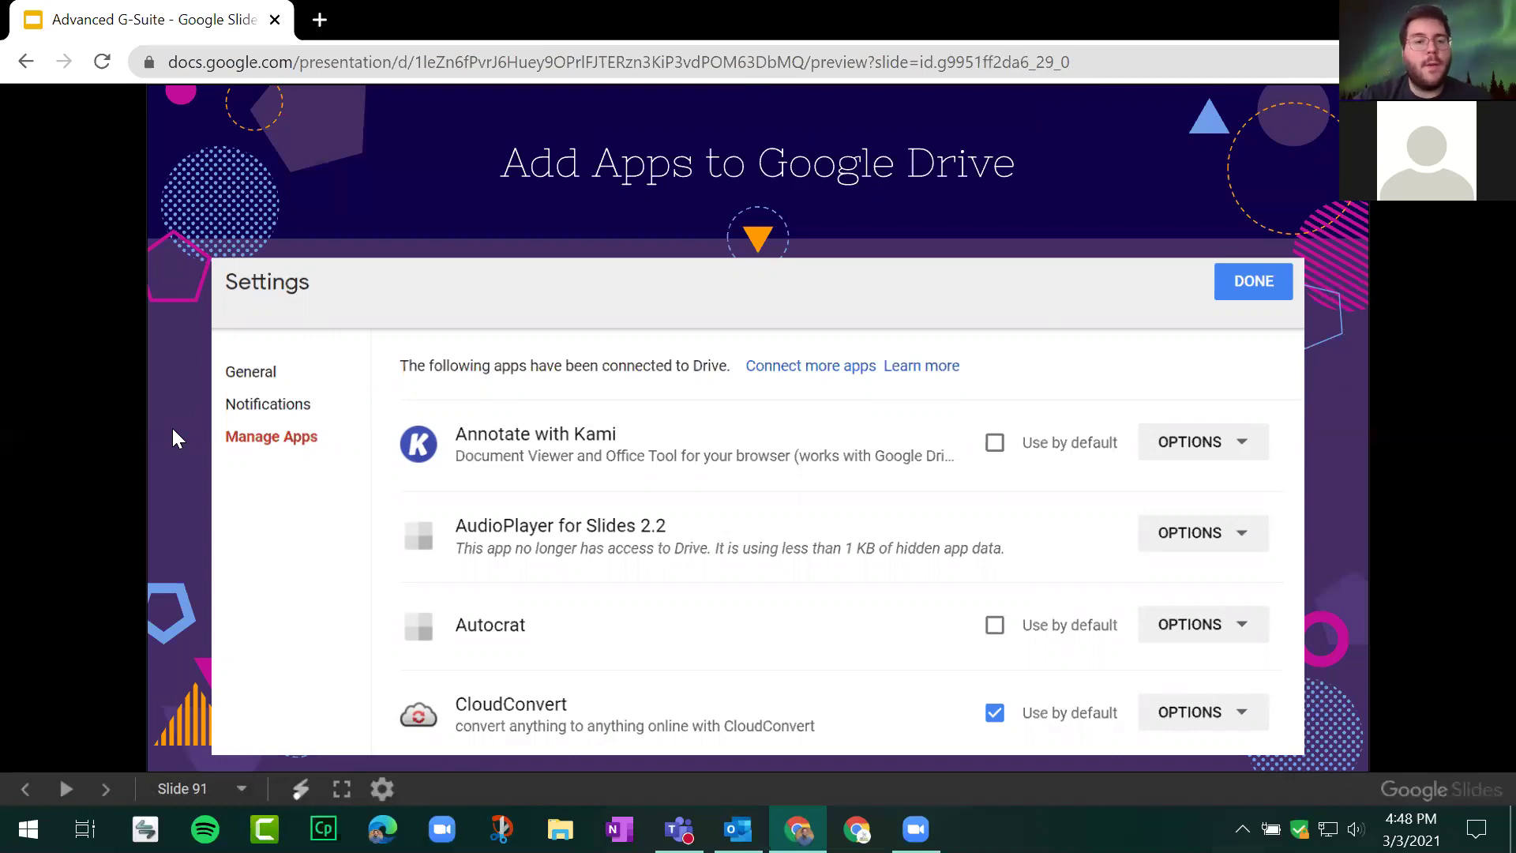
{"action": "left_click", "coordinate": [321, 18]}
Step: Open My Drive in the new tab and run an advanced search limited to PDFs
{"action": "type", "text": "dr"}
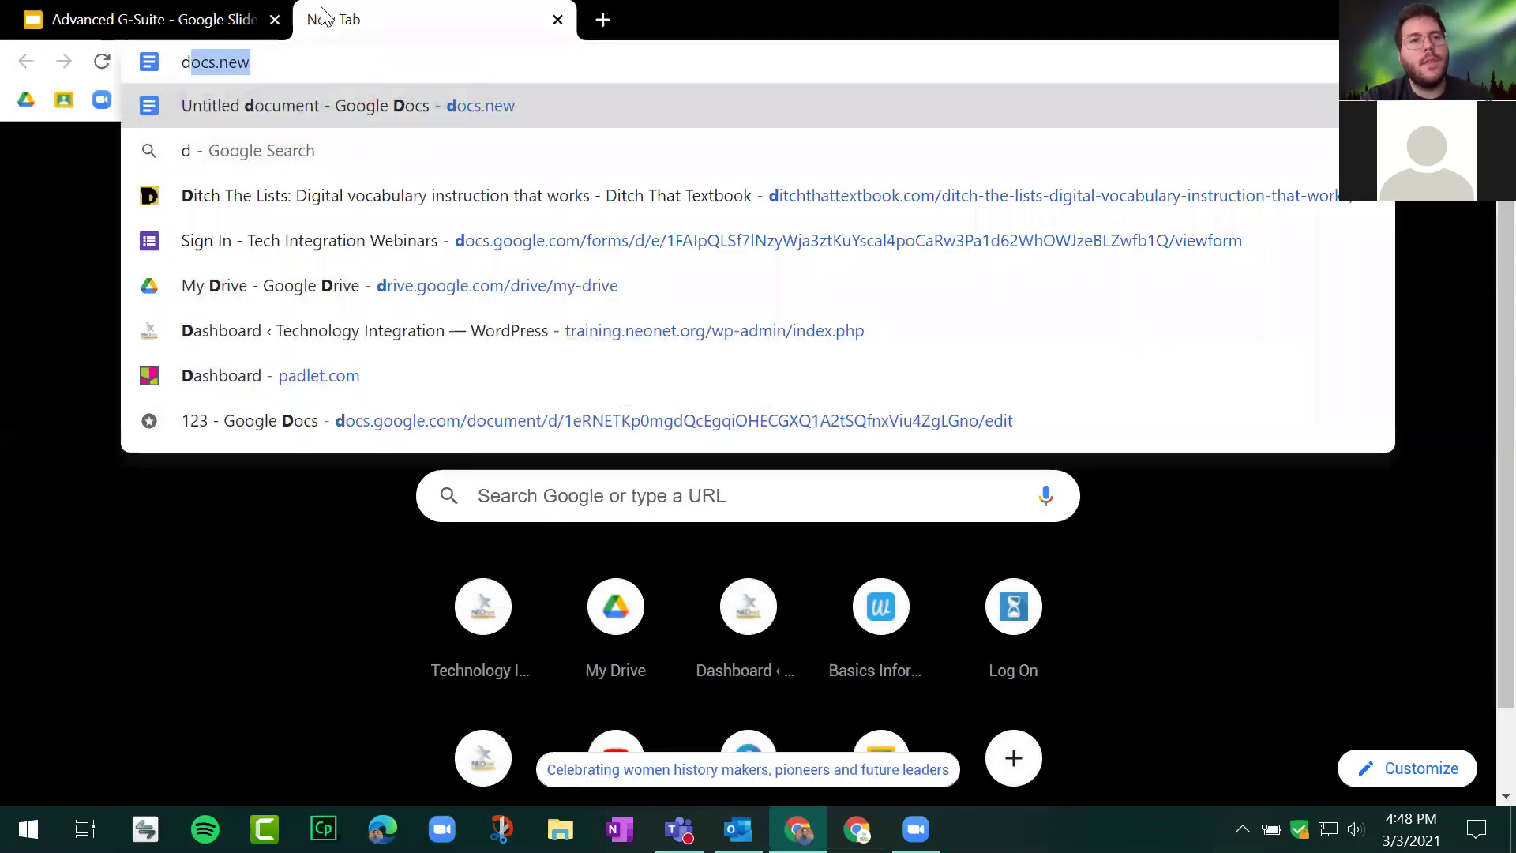
{"action": "key", "text": "BackSpace"}
{"action": "key", "text": "BackSpace"}
{"action": "key", "text": "BackSpace"}
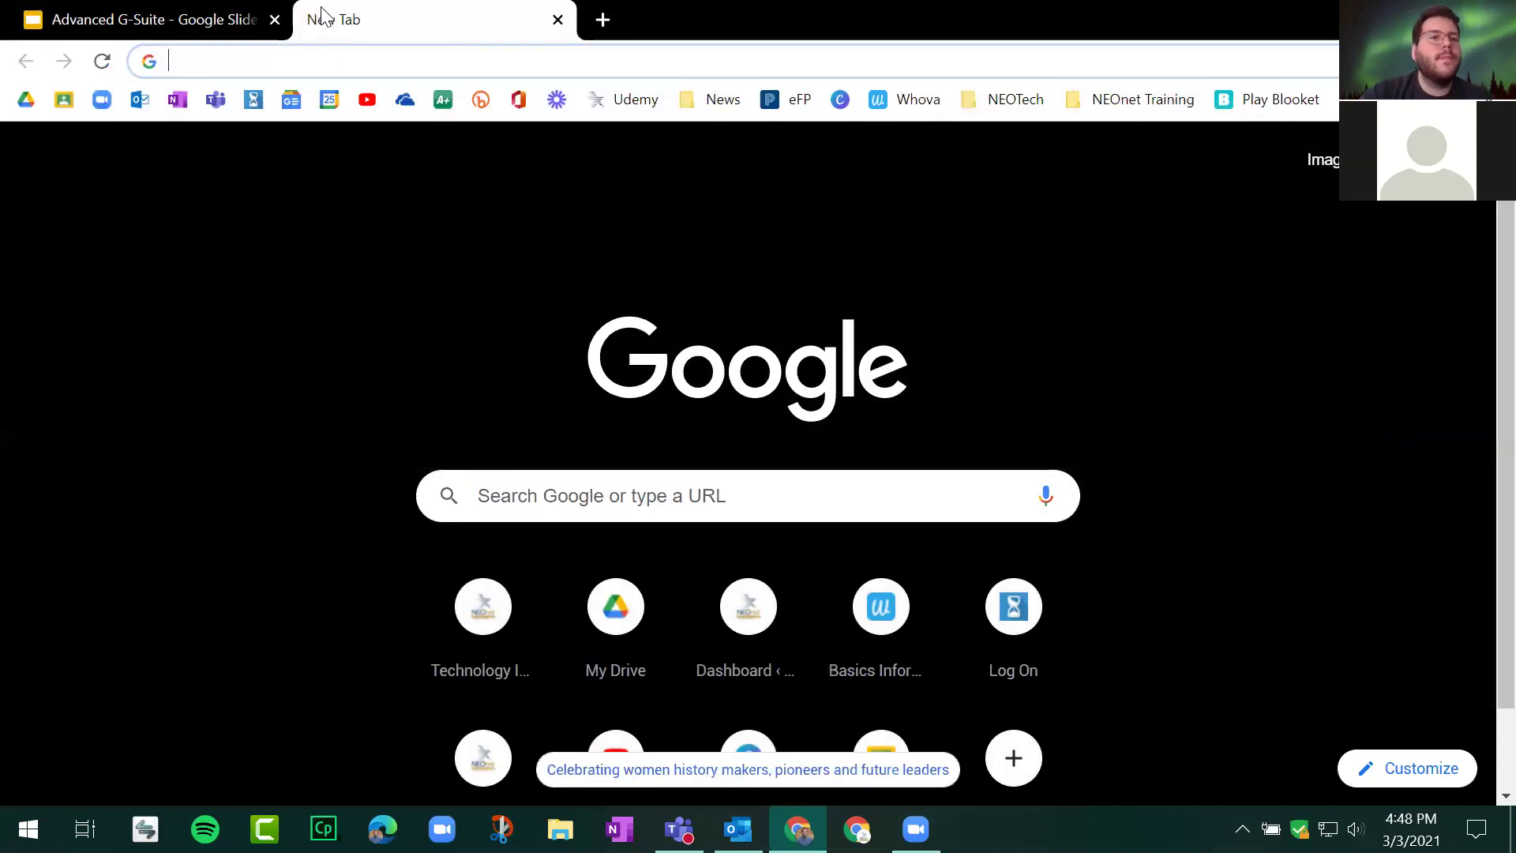
{"action": "left_click", "coordinate": [26, 100]}
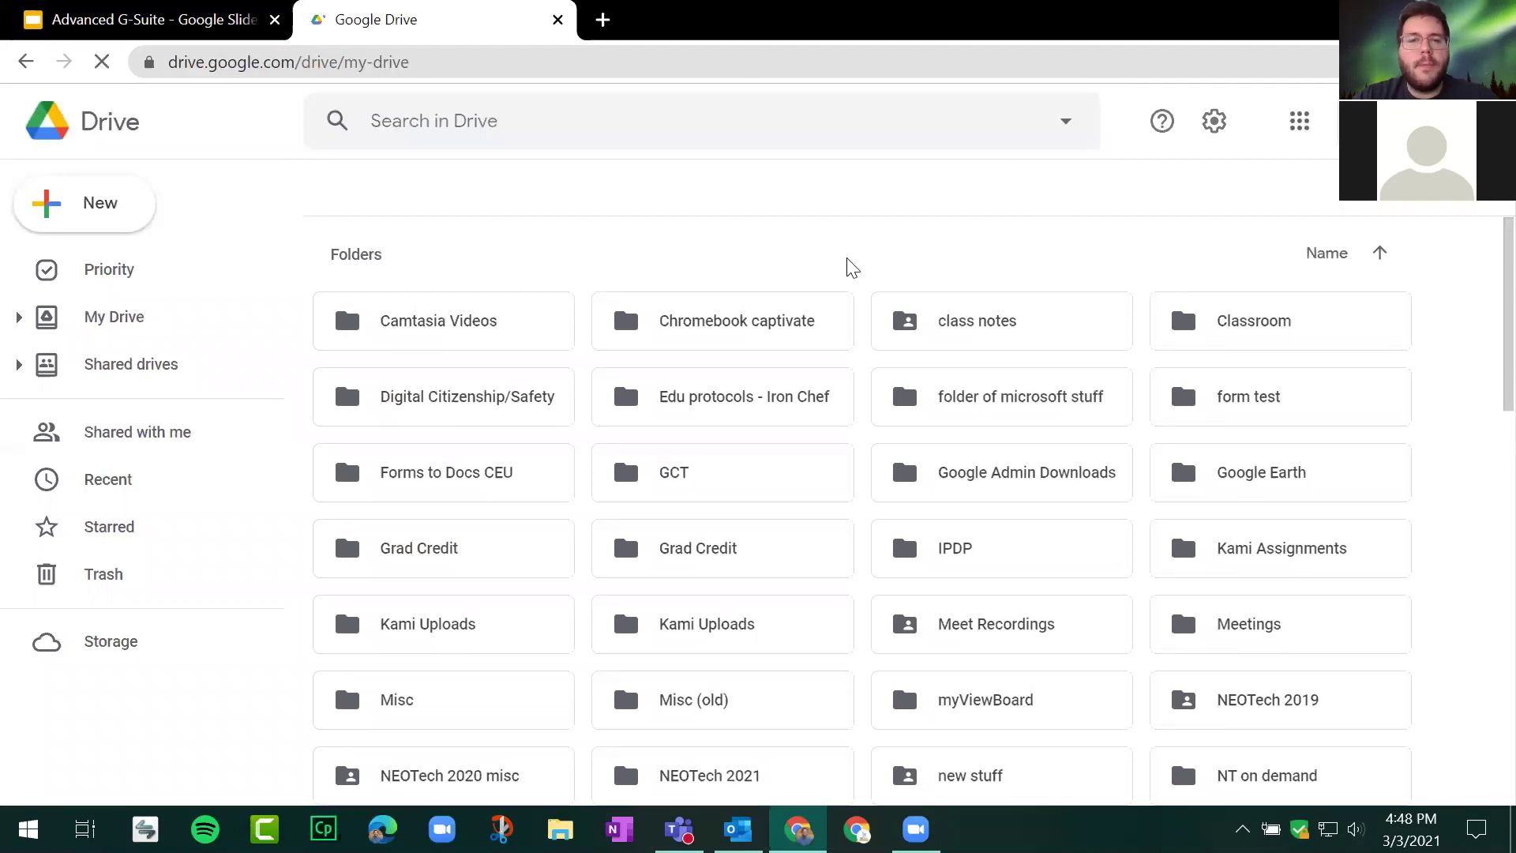
{"action": "scroll", "coordinate": [782, 298], "scroll_direction": "down", "scroll_amount": 10}
{"action": "scroll", "coordinate": [782, 298], "scroll_direction": "up", "scroll_amount": 4}
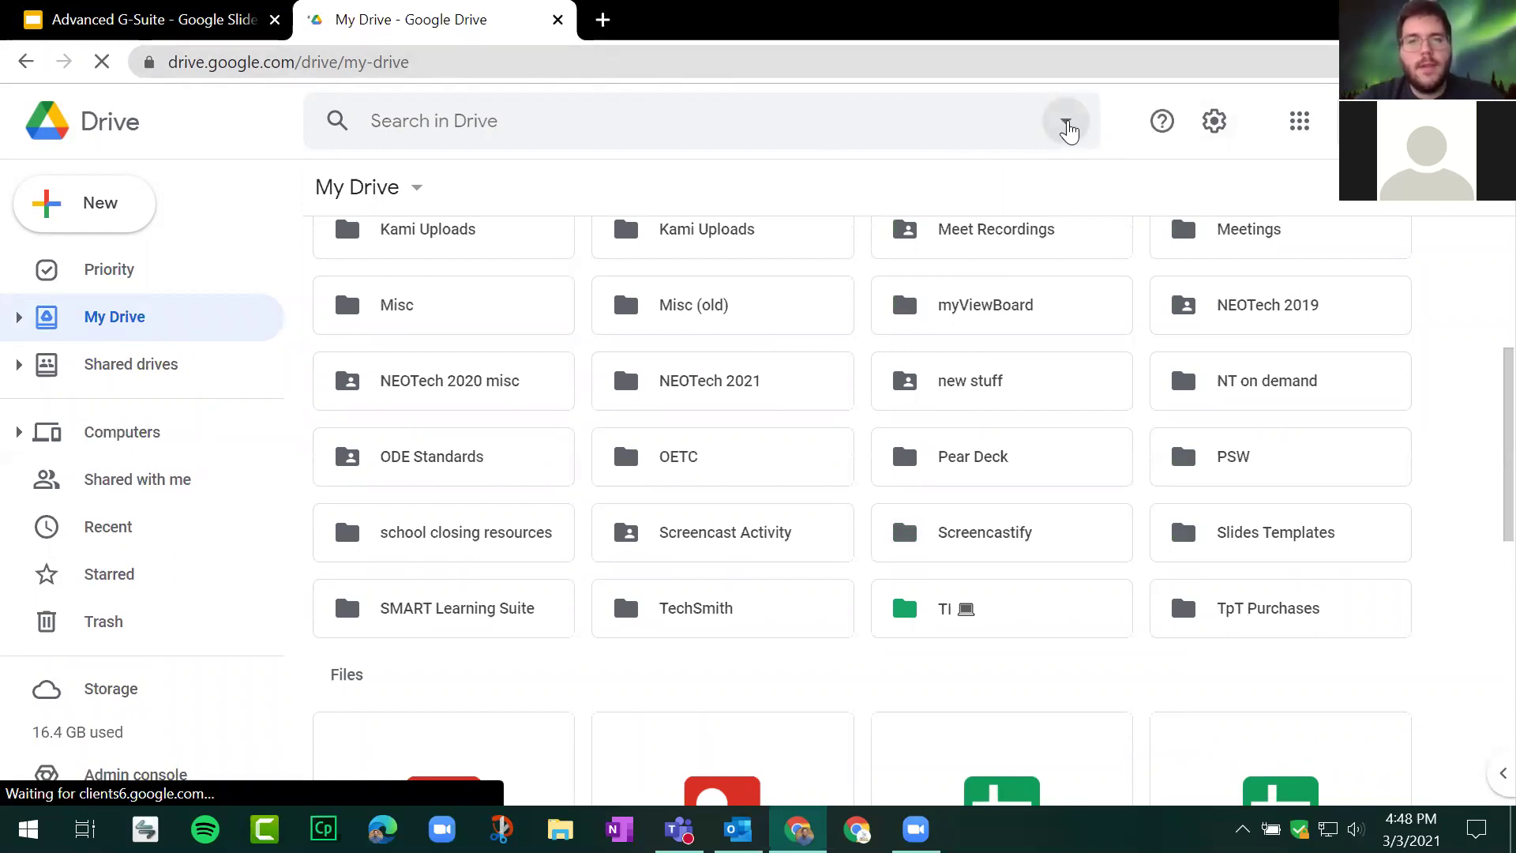
{"action": "left_click", "coordinate": [1066, 123]}
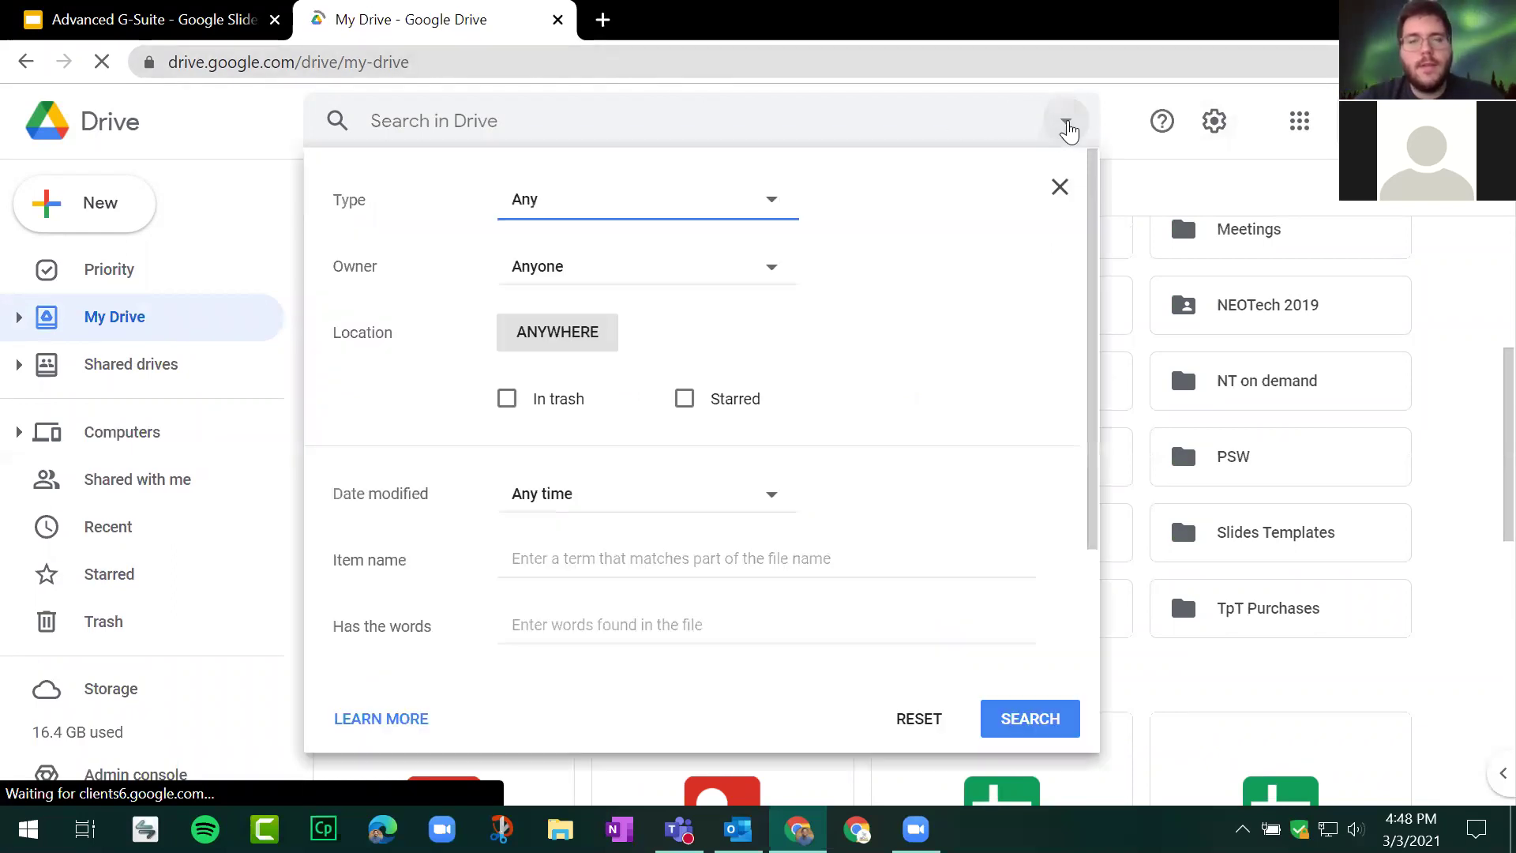
{"action": "left_click", "coordinate": [777, 204]}
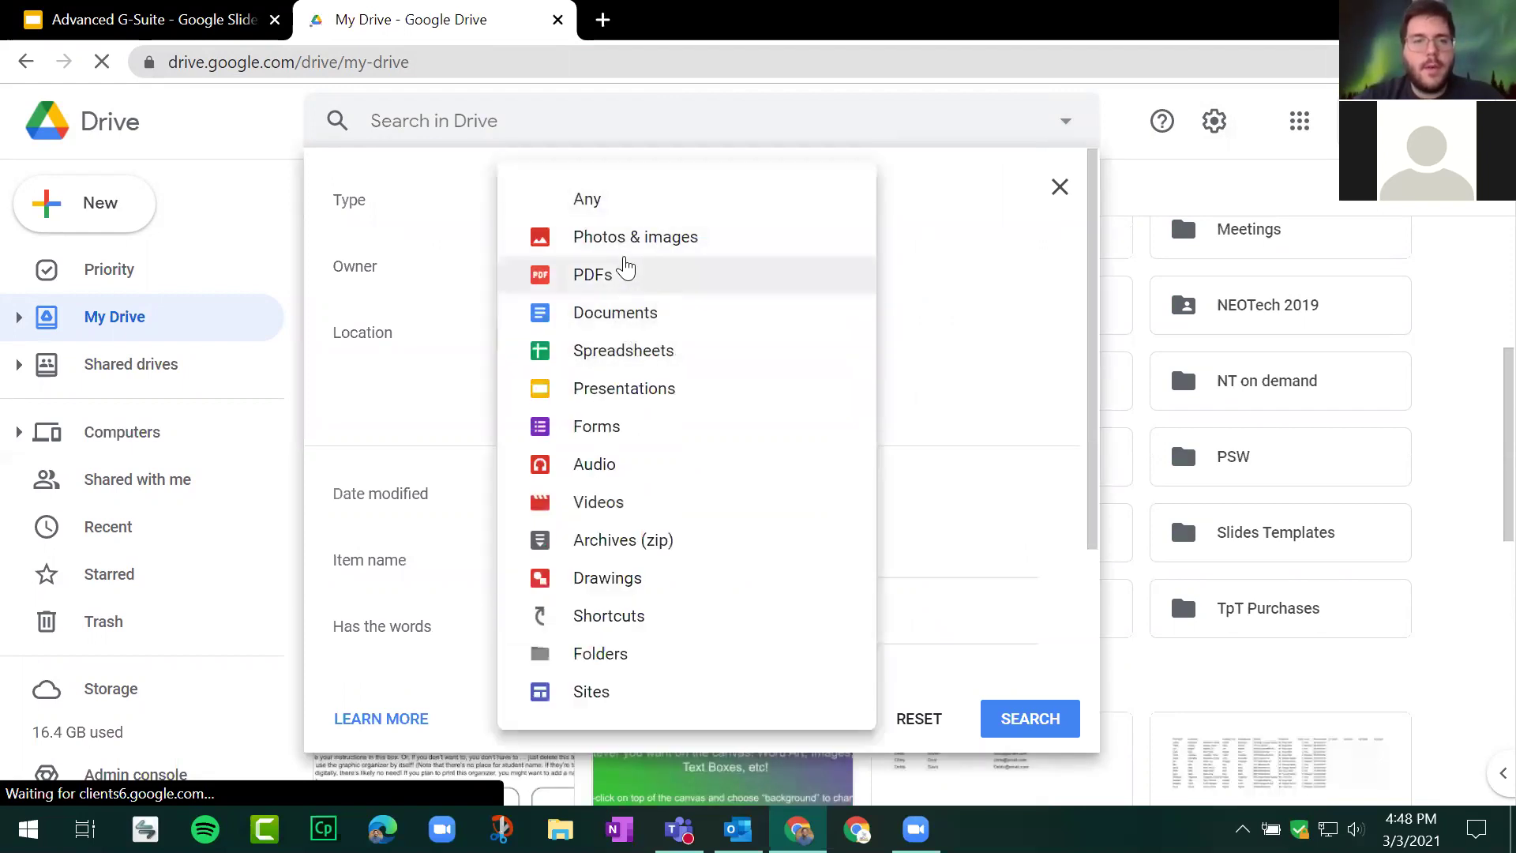
{"action": "left_click", "coordinate": [618, 277]}
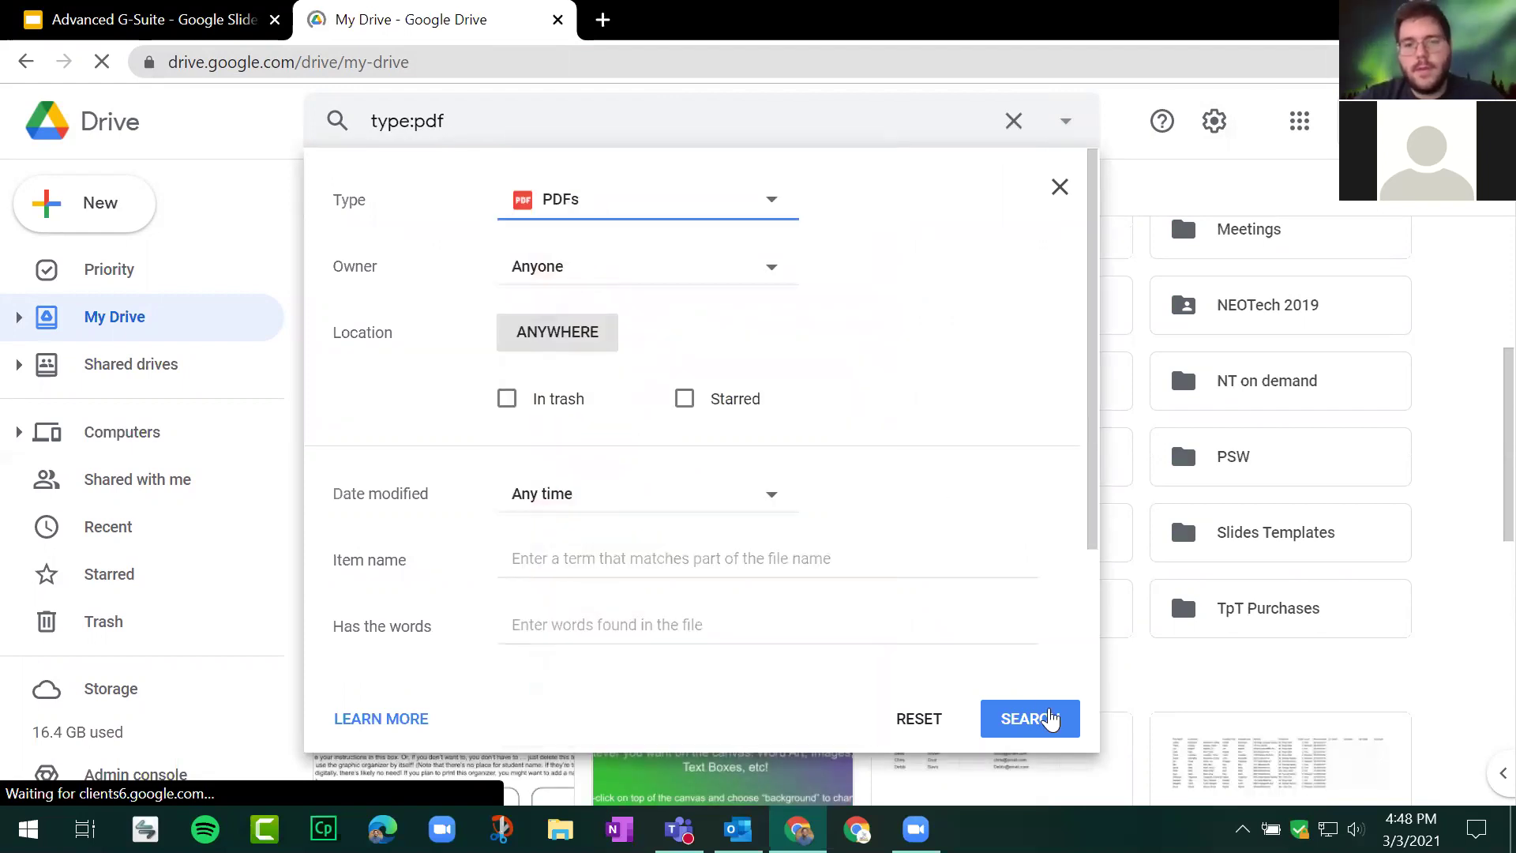
{"action": "left_click", "coordinate": [1050, 719]}
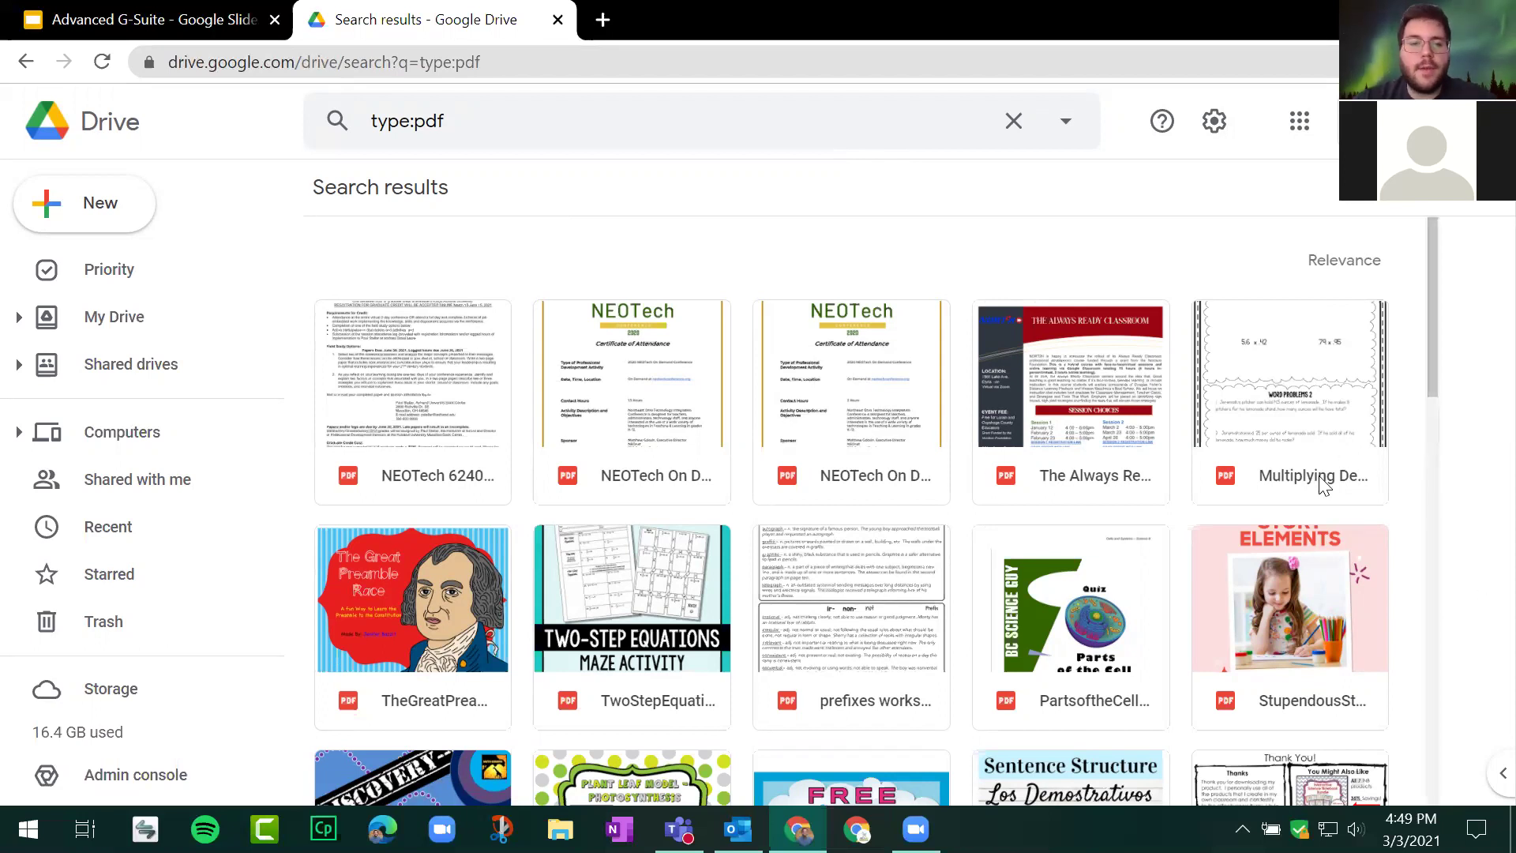
Step: Open the Martin Luther King 'I Have a Dream' PDF in DocHub, then close Drive's preview
{"action": "scroll", "coordinate": [1251, 399], "scroll_direction": "down", "scroll_amount": 2}
{"action": "scroll", "coordinate": [1281, 306], "scroll_direction": "down", "scroll_amount": 4}
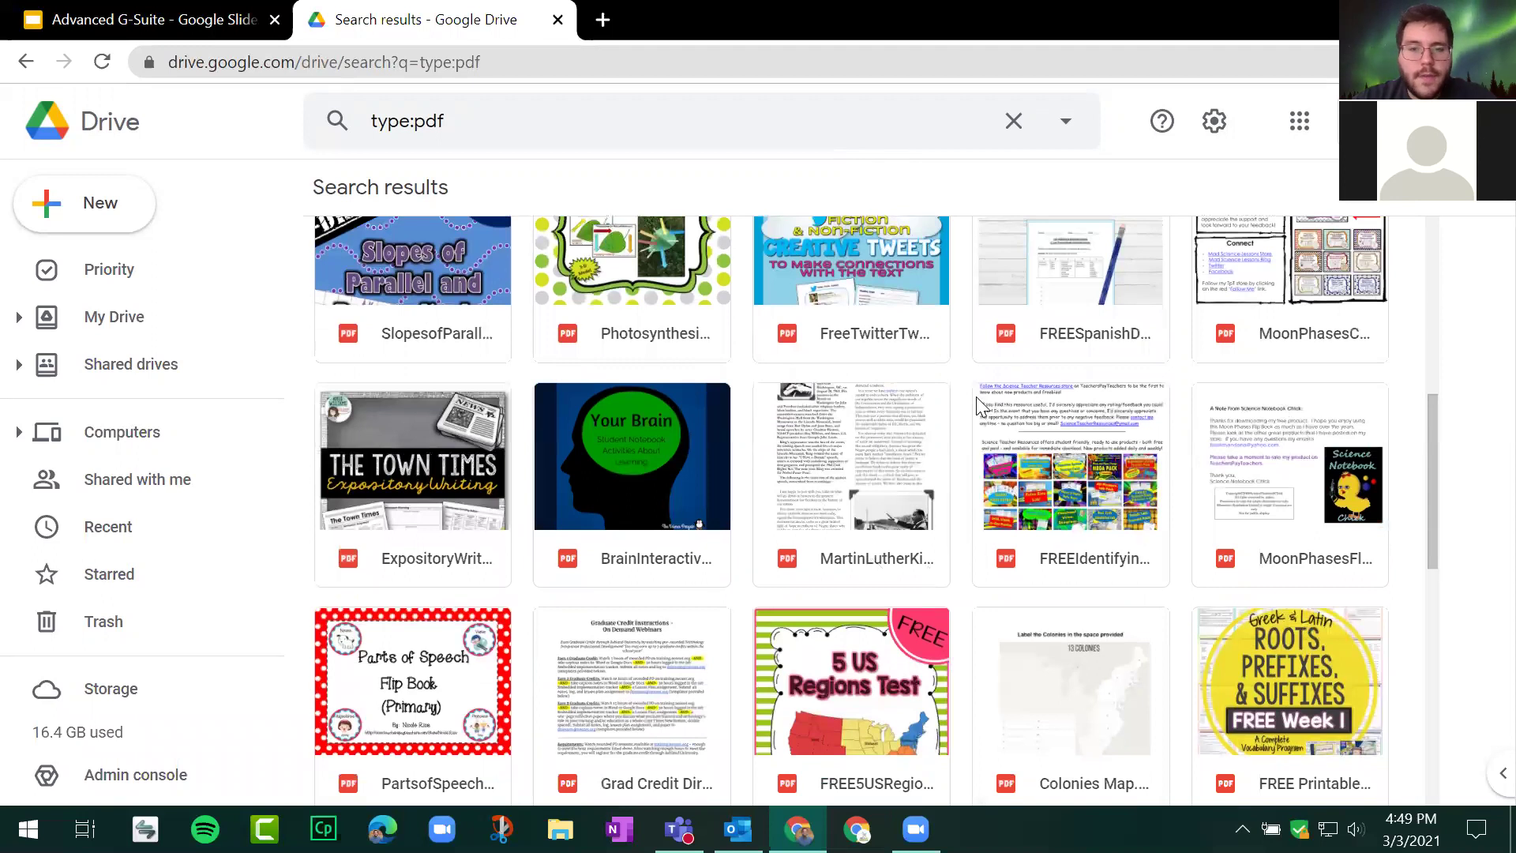
{"action": "double_click", "coordinate": [845, 540]}
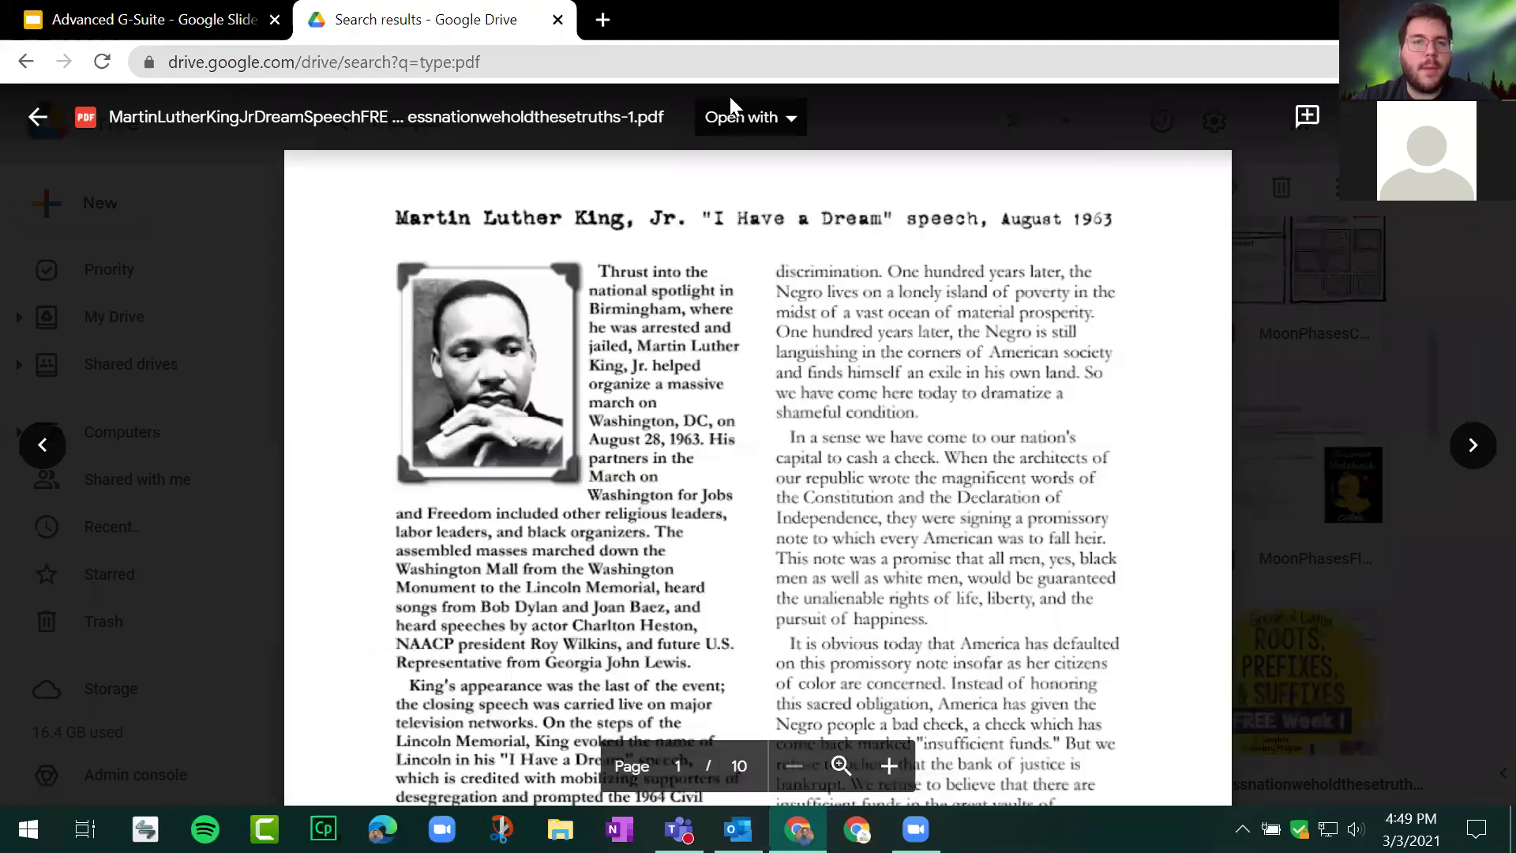
{"action": "left_click", "coordinate": [791, 121]}
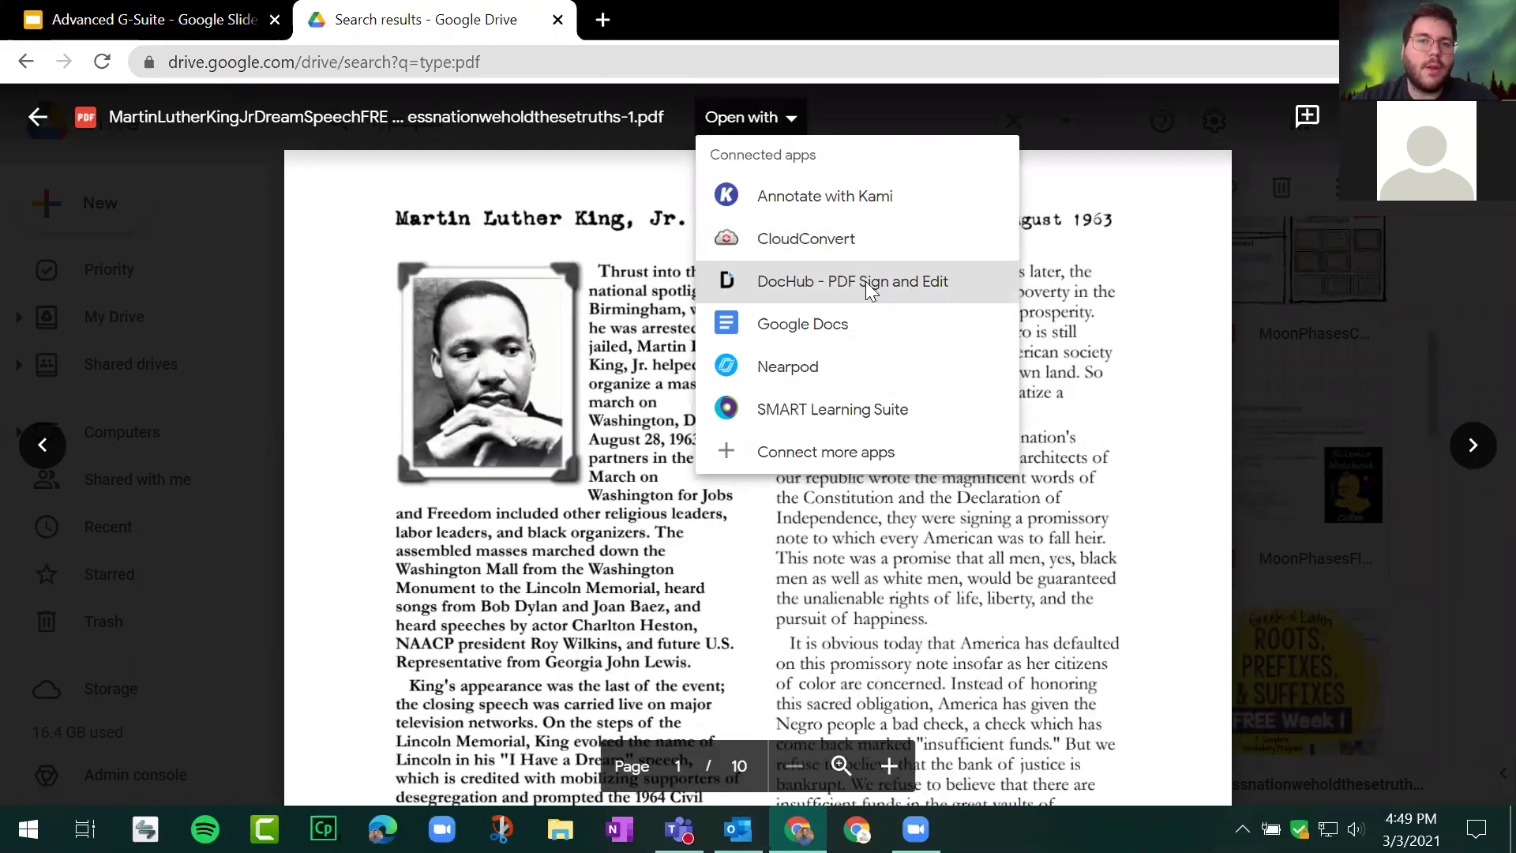
{"action": "left_click", "coordinate": [868, 286]}
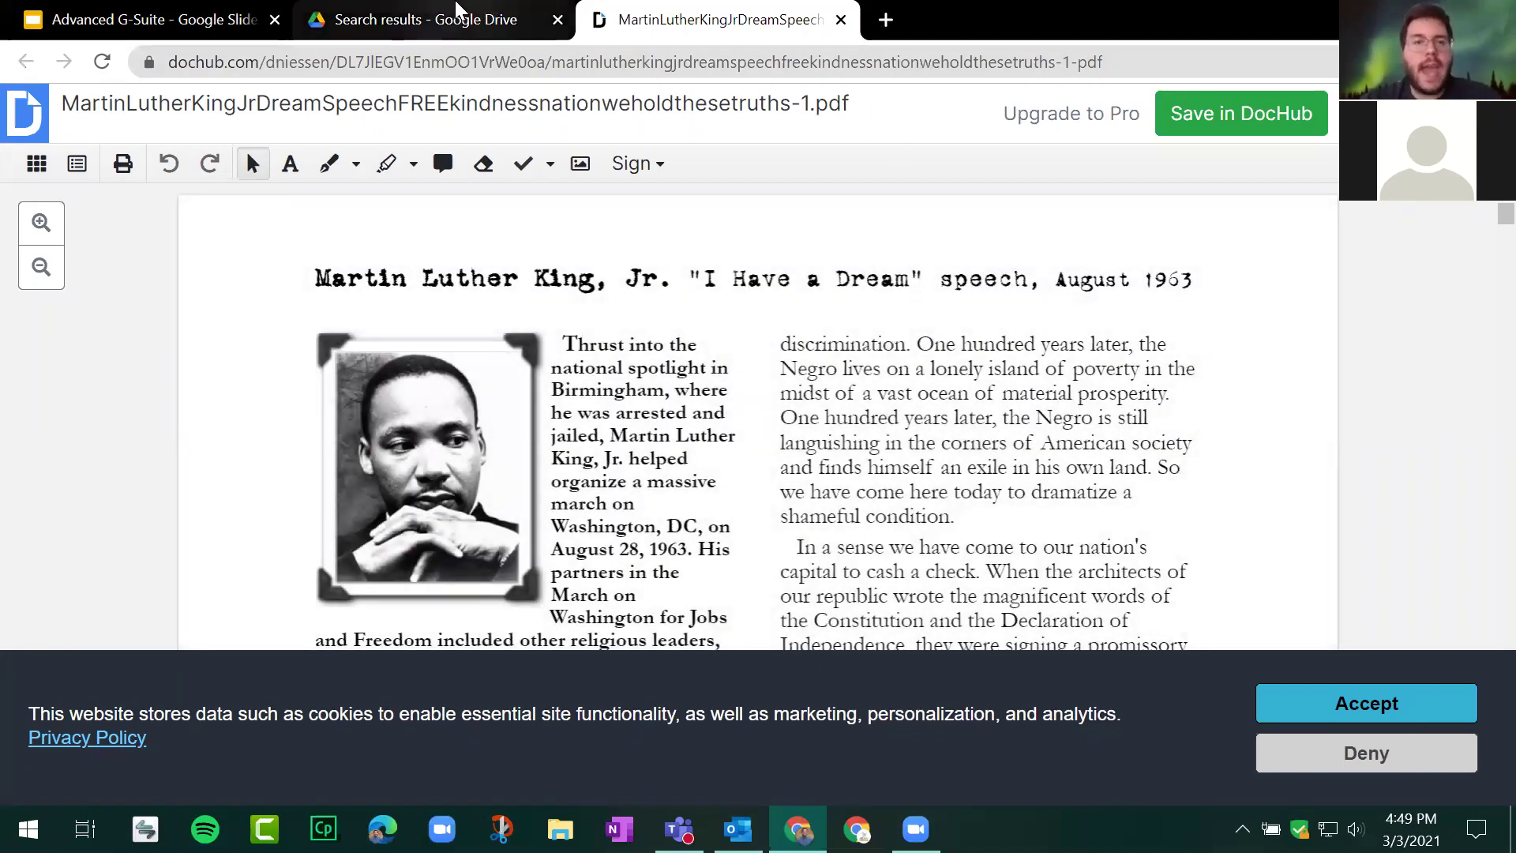
{"action": "left_click", "coordinate": [465, 17]}
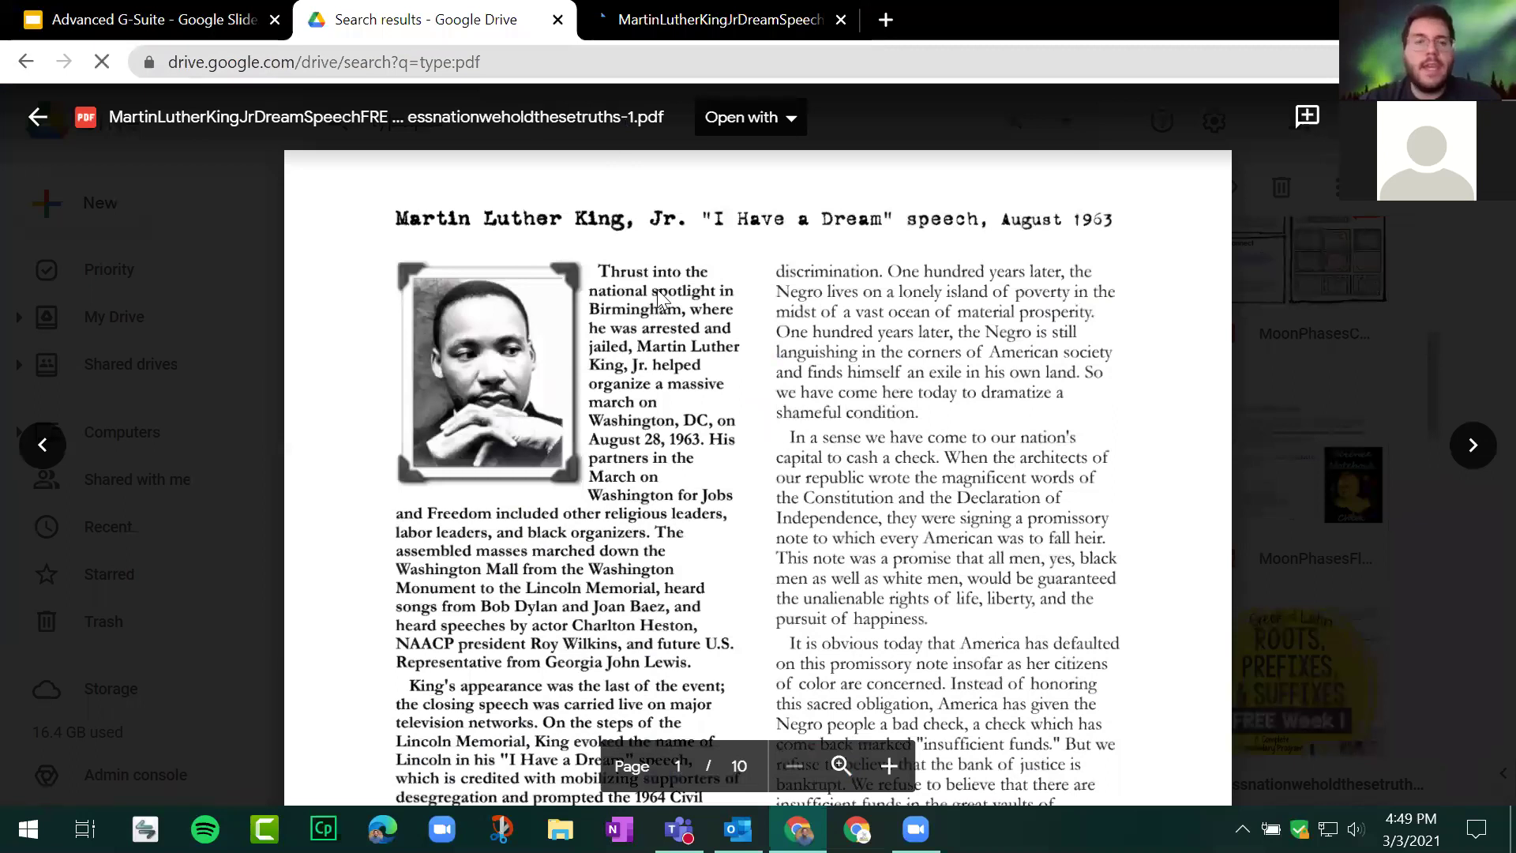
{"action": "left_click", "coordinate": [1234, 128]}
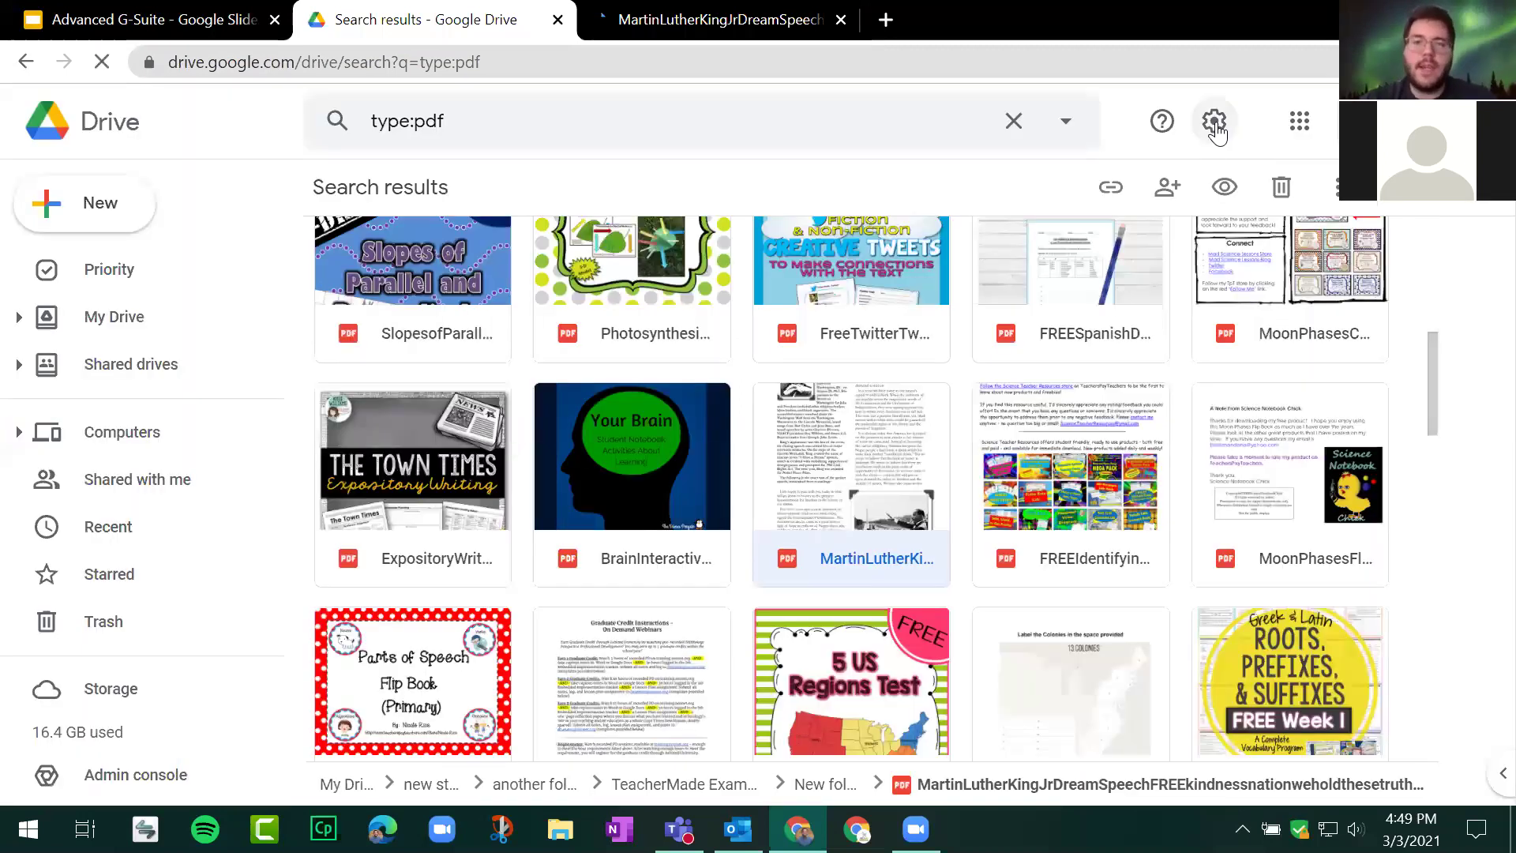
Step: Open Manage Apps in Drive Settings and scroll through connected apps like CloudConvert and DocHub
{"action": "left_click", "coordinate": [1215, 124]}
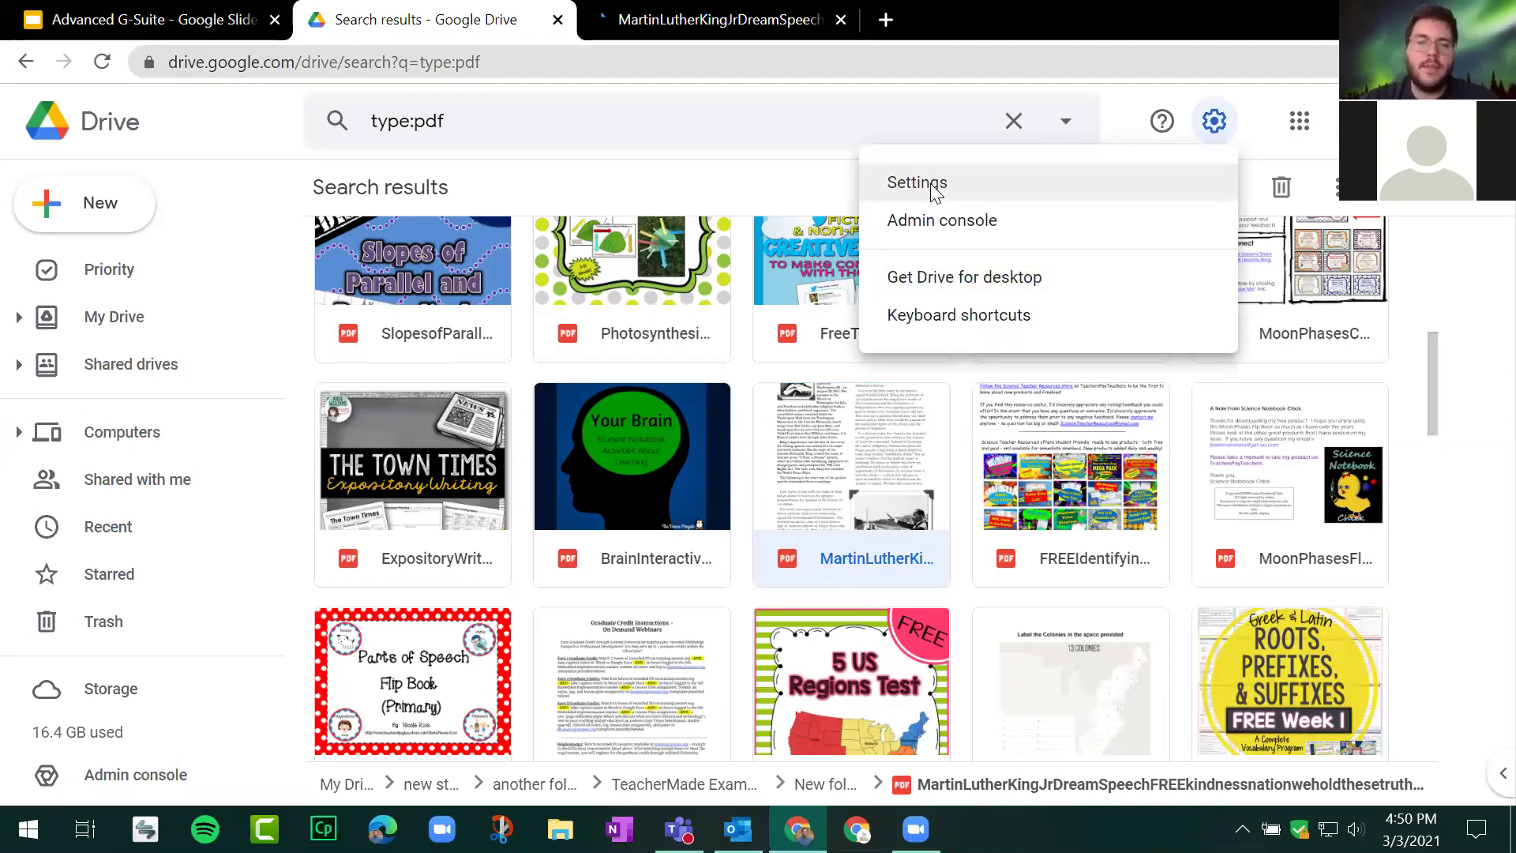
{"action": "left_click", "coordinate": [935, 193]}
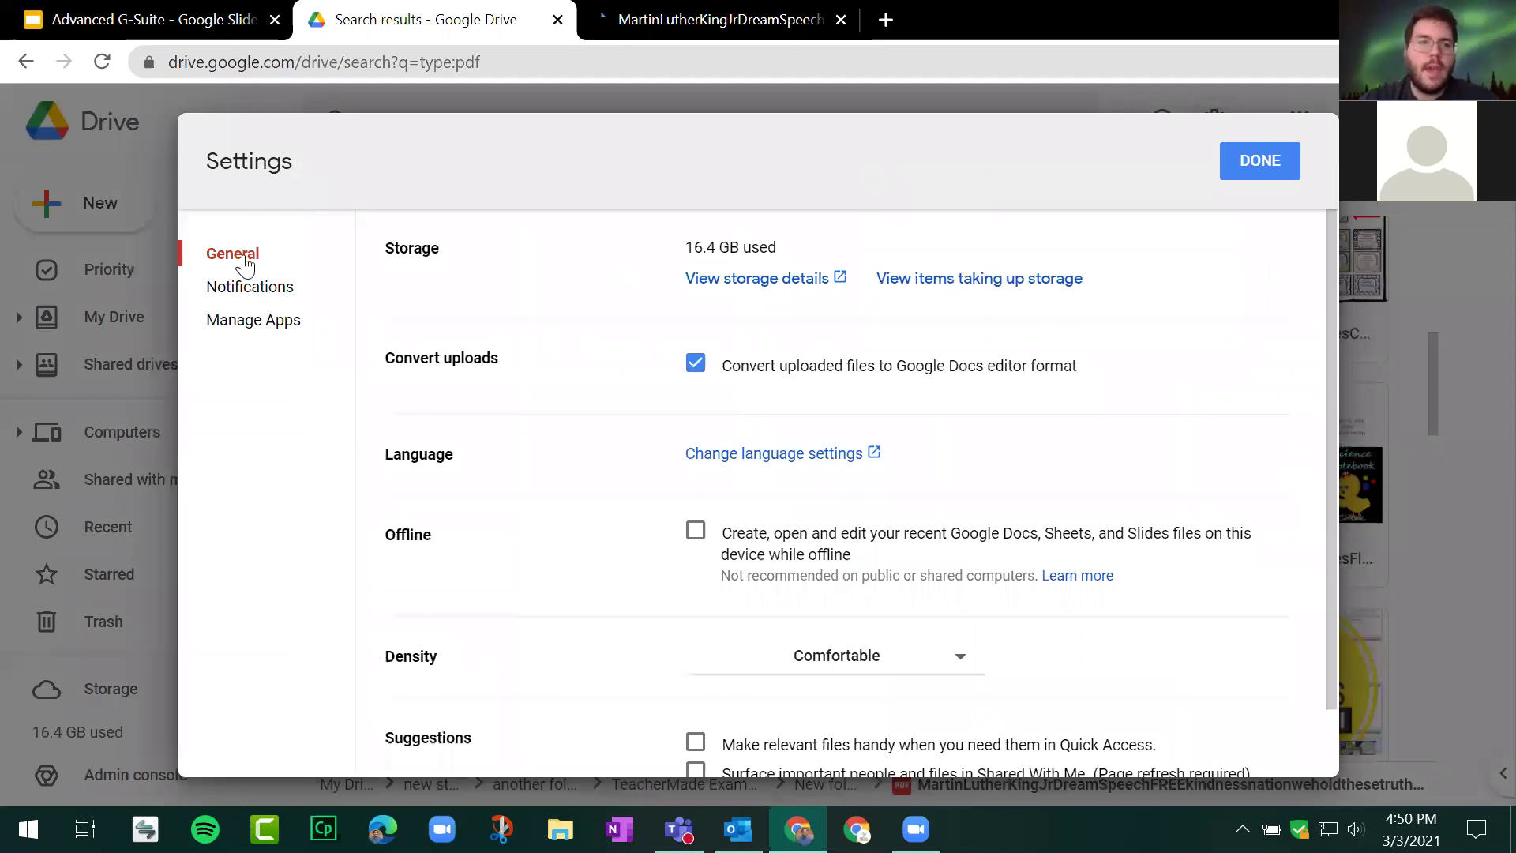
{"action": "left_click", "coordinate": [270, 330]}
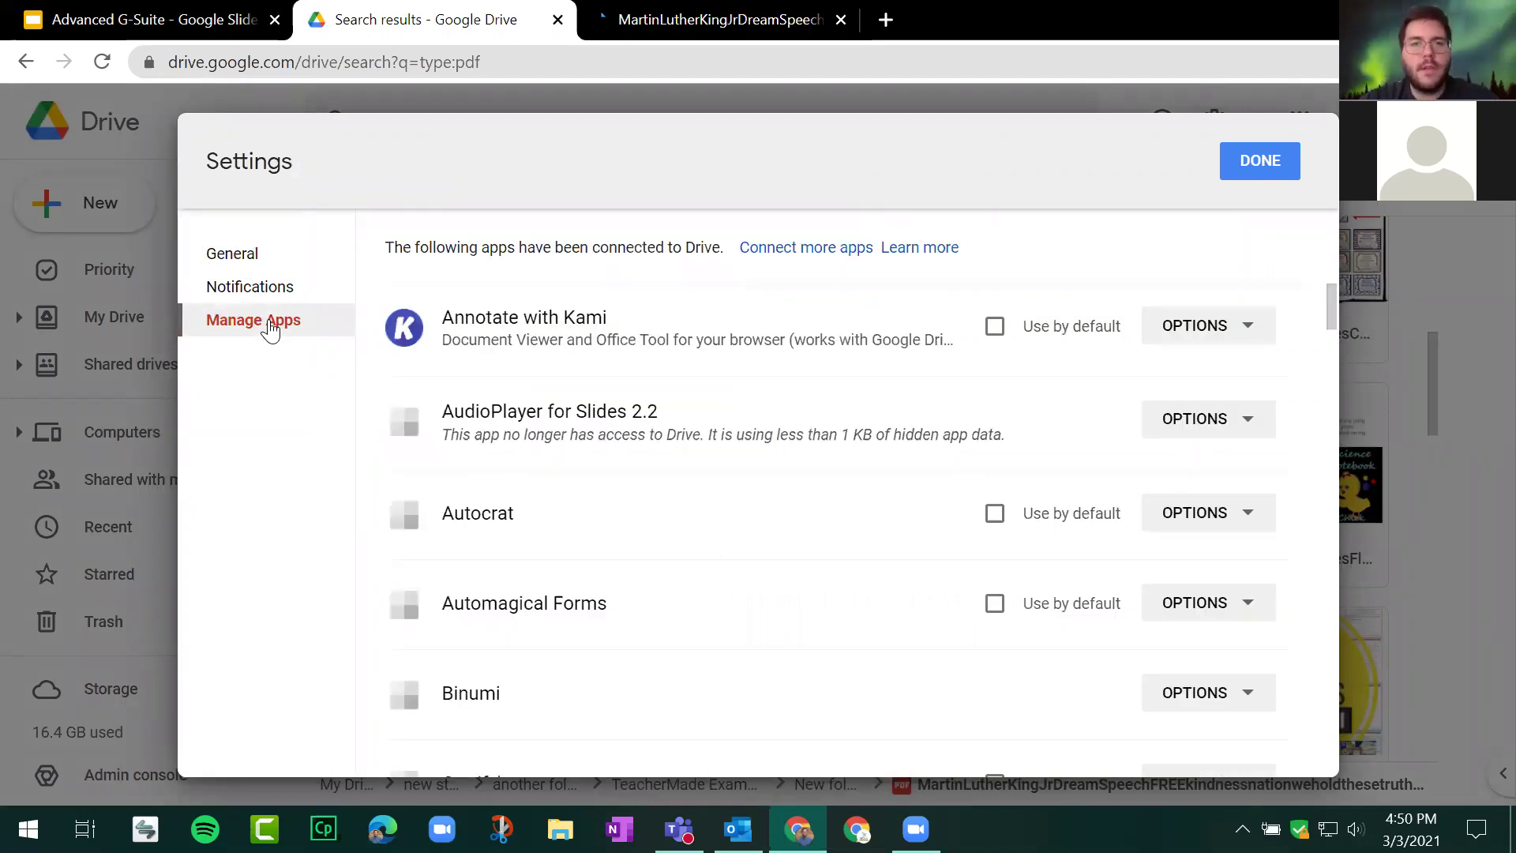
{"action": "scroll", "coordinate": [822, 442], "scroll_direction": "down", "scroll_amount": 8}
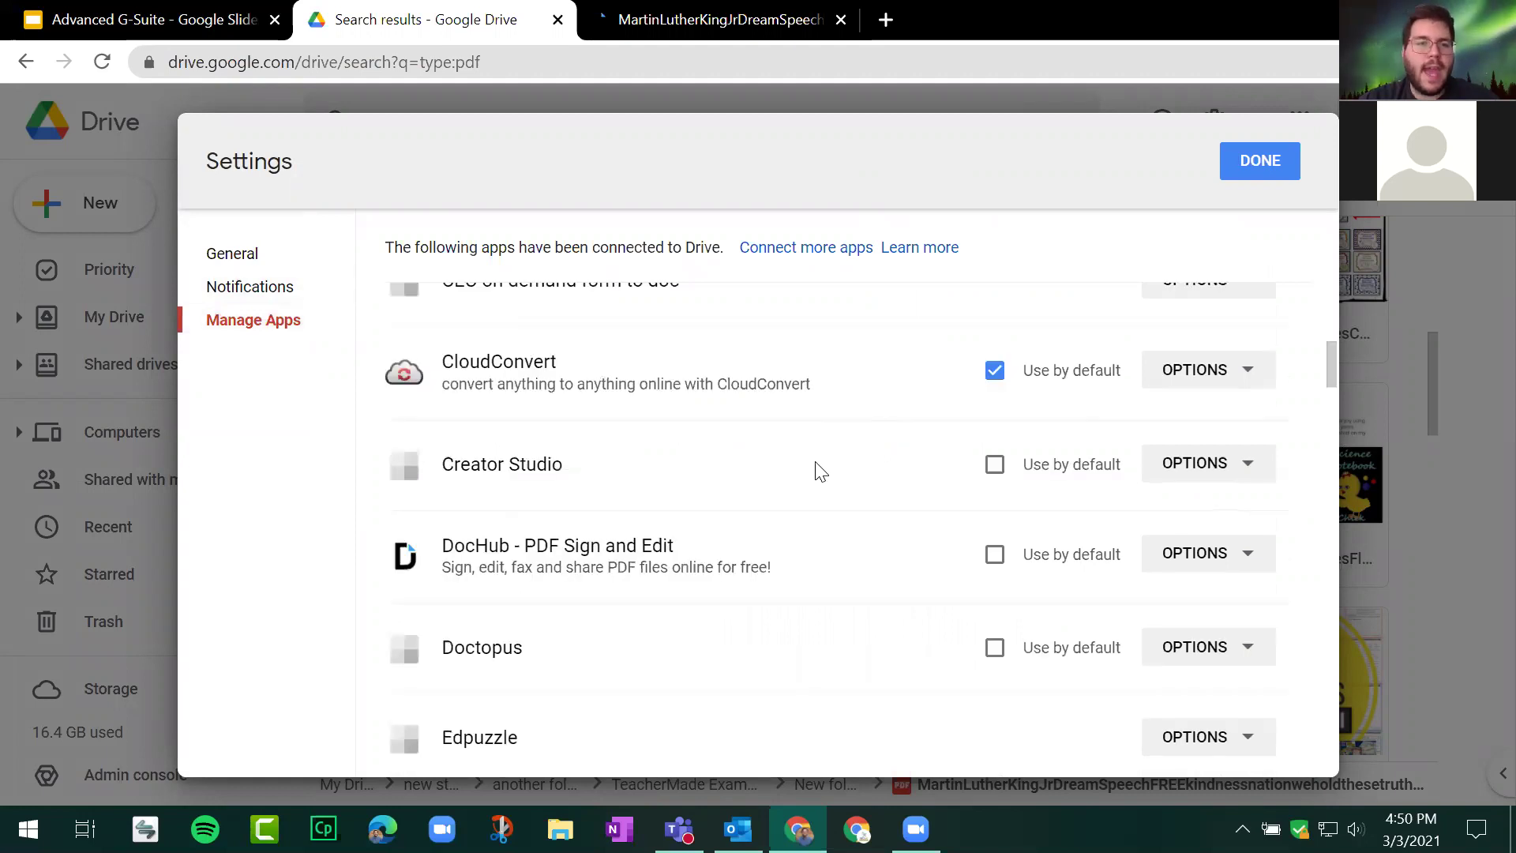
{"action": "scroll", "coordinate": [822, 472], "scroll_direction": "down", "scroll_amount": 10}
{"action": "scroll", "coordinate": [825, 411], "scroll_direction": "up", "scroll_amount": 18}
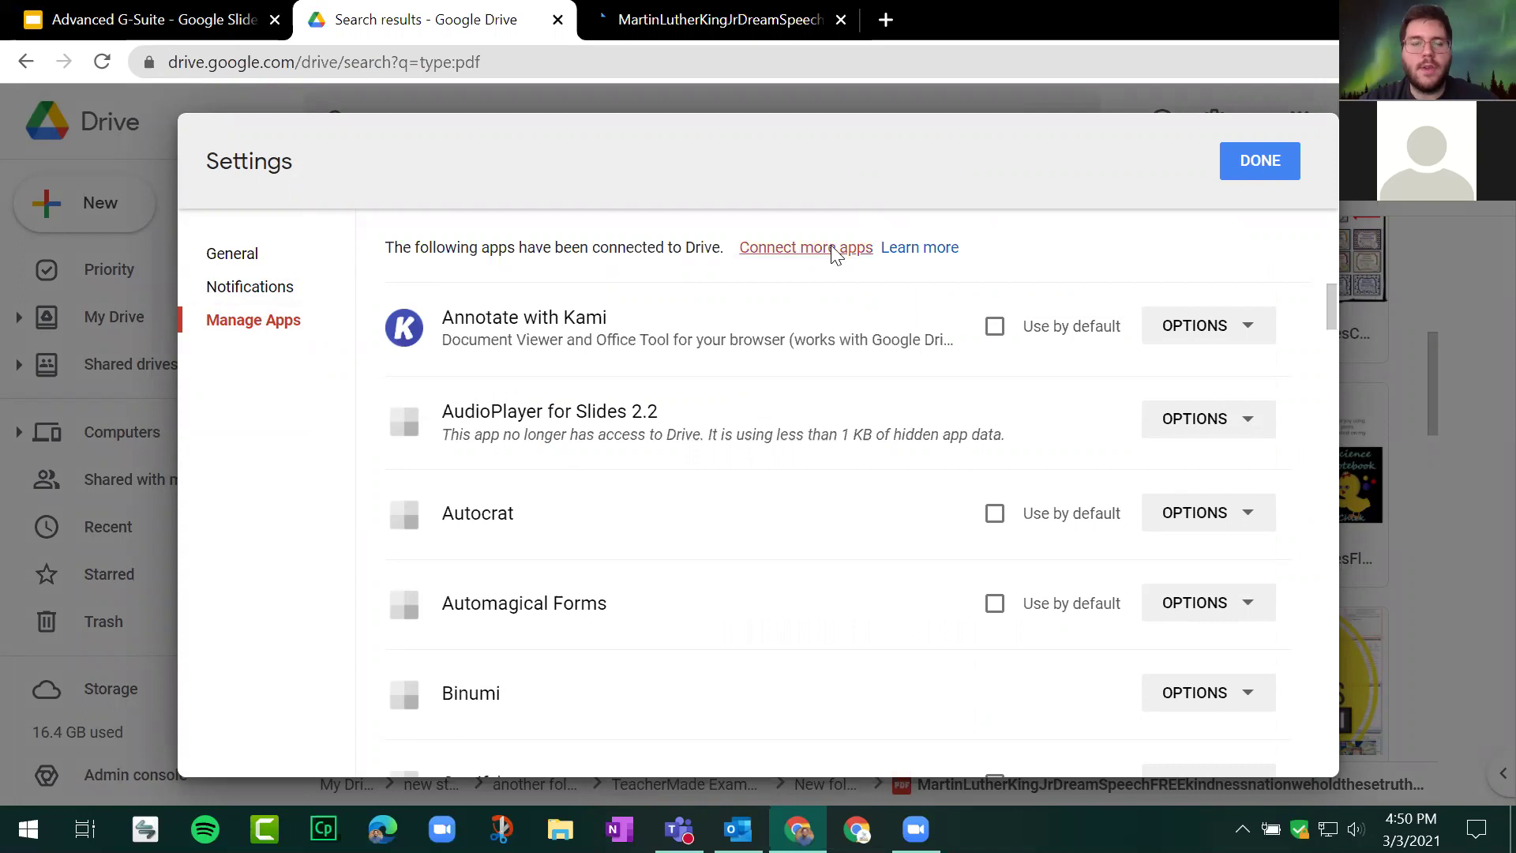
Step: Browse the Marketplace's Works with Drive apps, close it, and reopen the advanced search options
{"action": "left_click", "coordinate": [832, 250]}
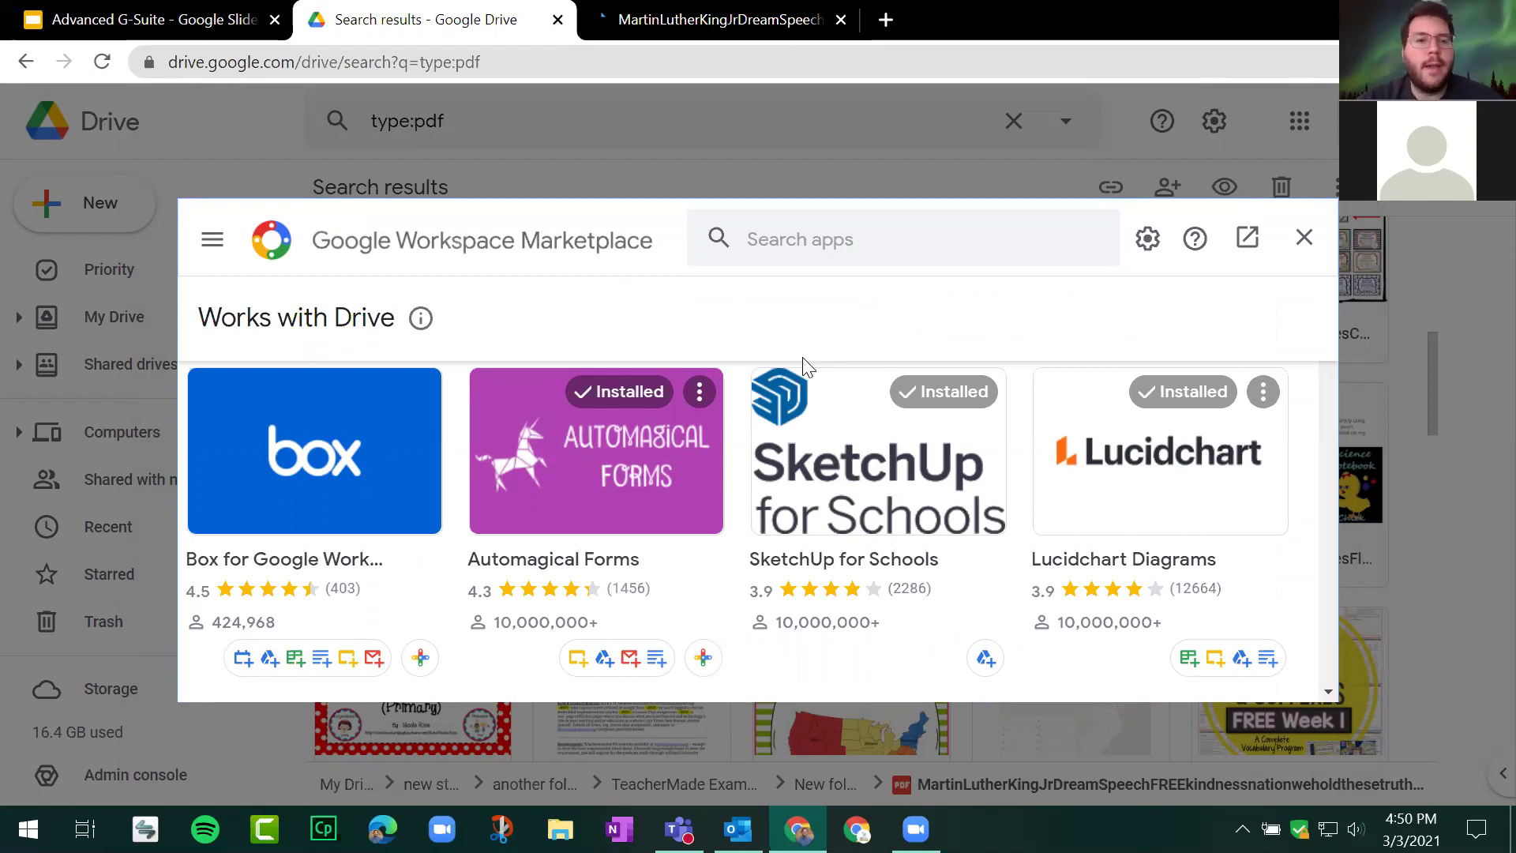
{"action": "scroll", "coordinate": [883, 462], "scroll_direction": "down", "scroll_amount": 4}
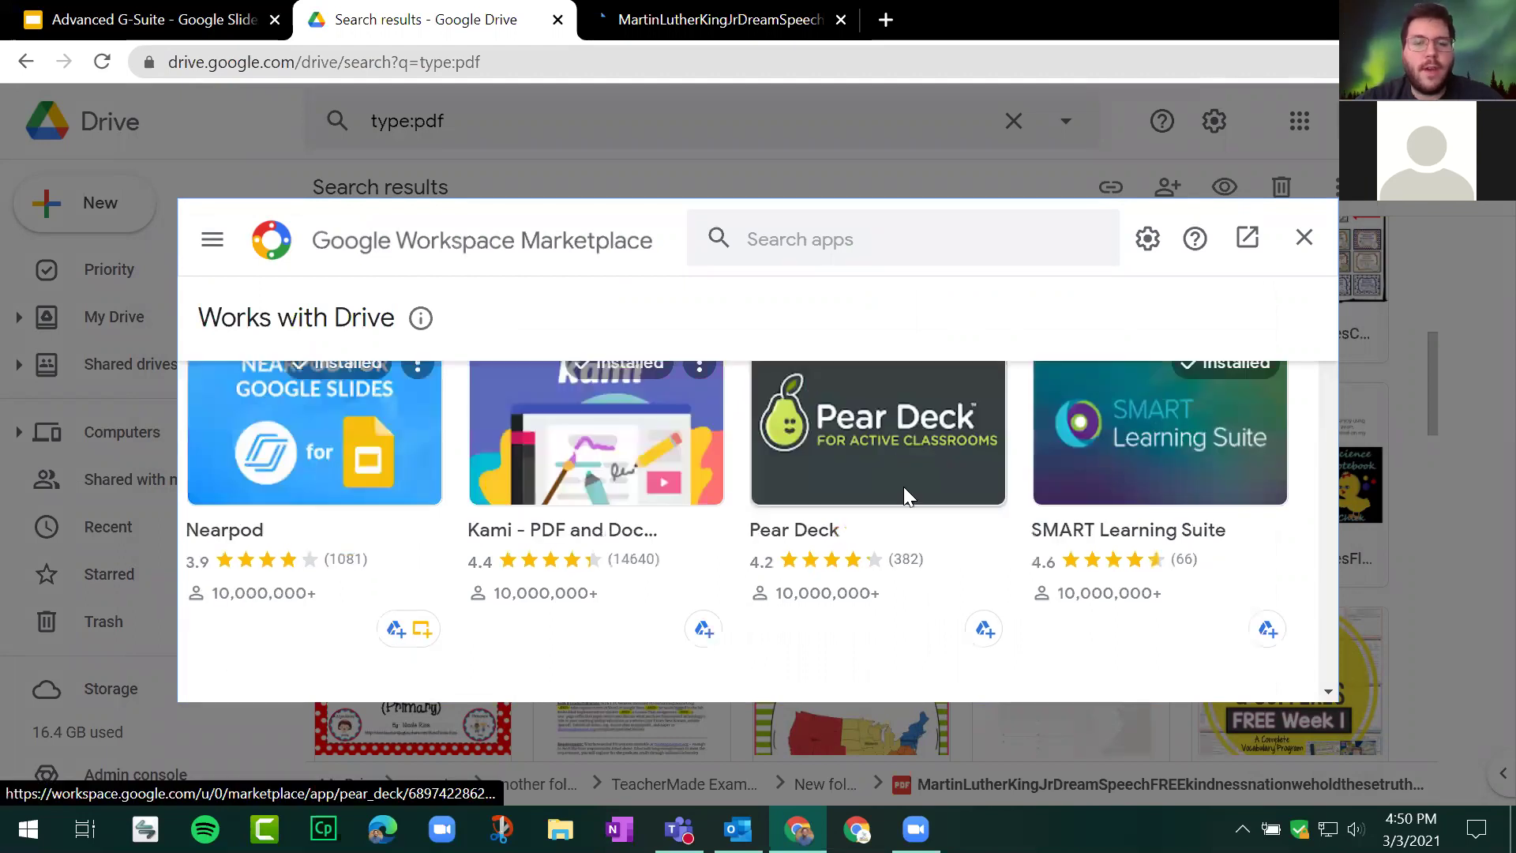
{"action": "scroll", "coordinate": [910, 500], "scroll_direction": "down", "scroll_amount": 3}
{"action": "scroll", "coordinate": [910, 499], "scroll_direction": "up", "scroll_amount": 6}
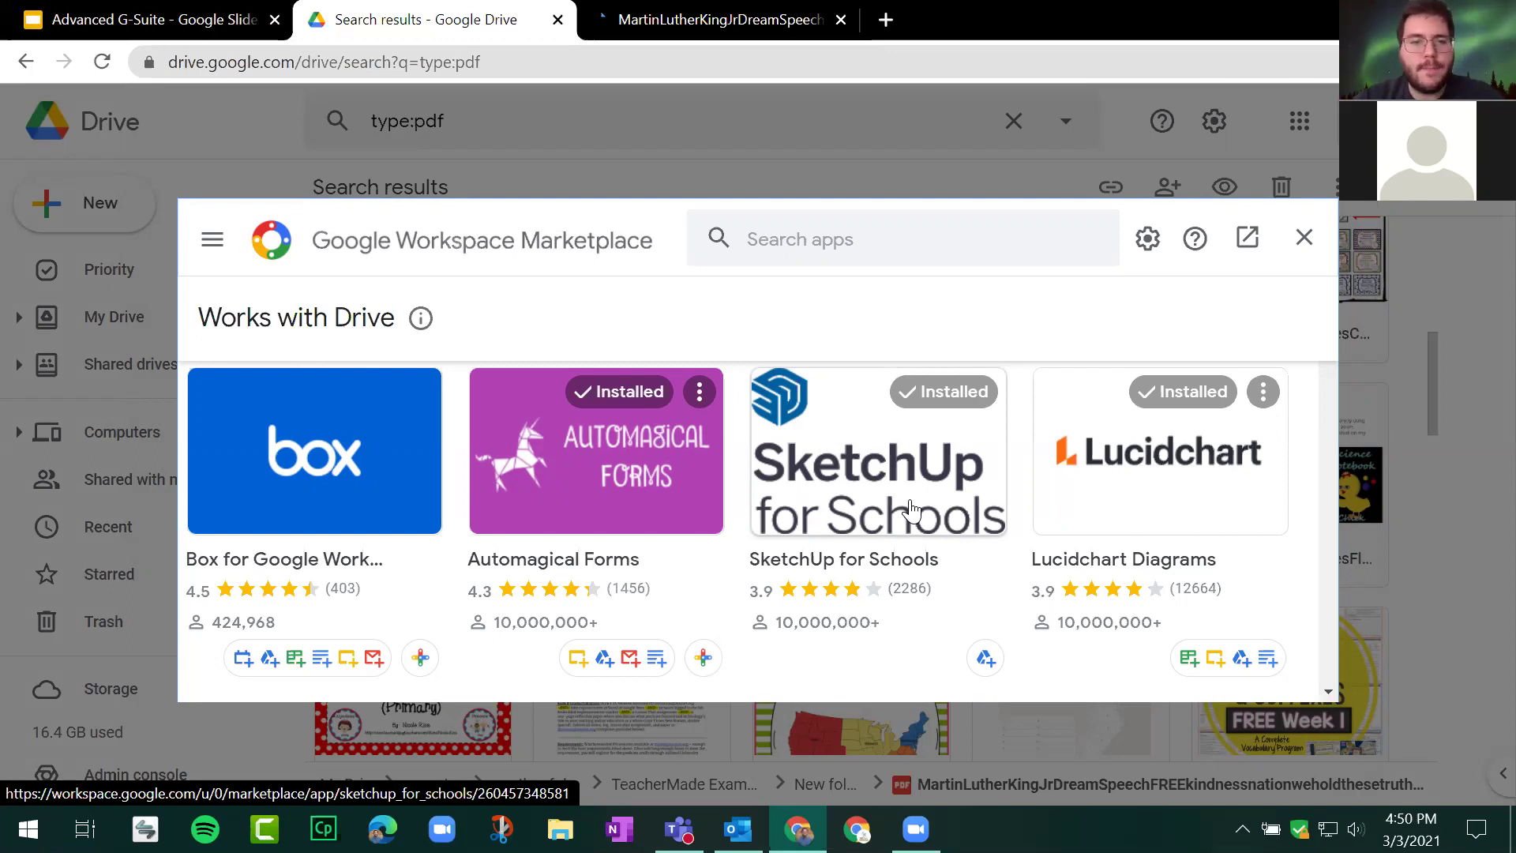
{"action": "left_click", "coordinate": [1303, 240]}
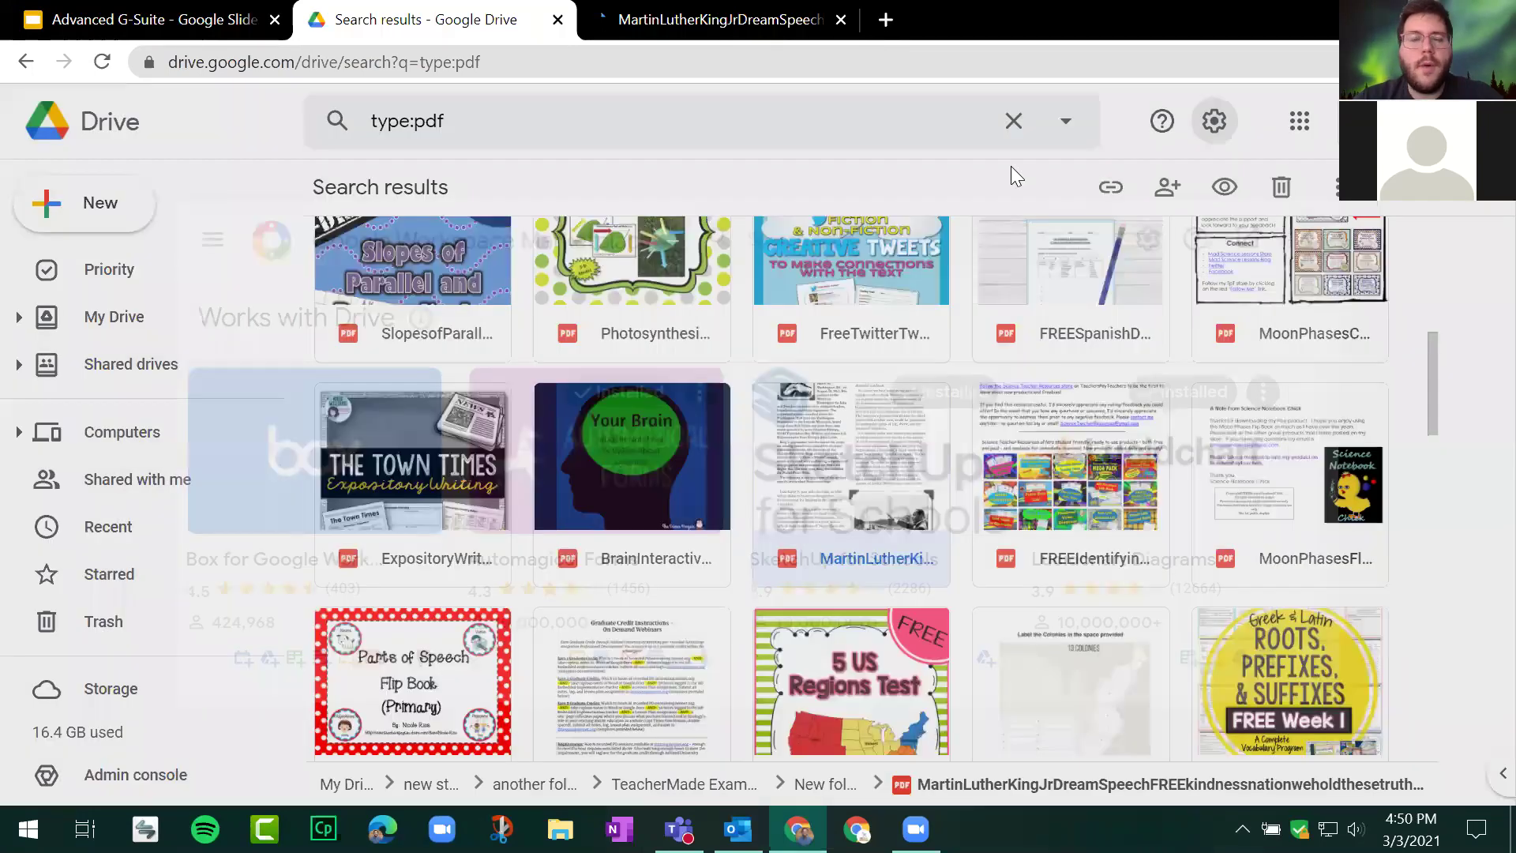
{"action": "scroll", "coordinate": [790, 339], "scroll_direction": "down", "scroll_amount": 5}
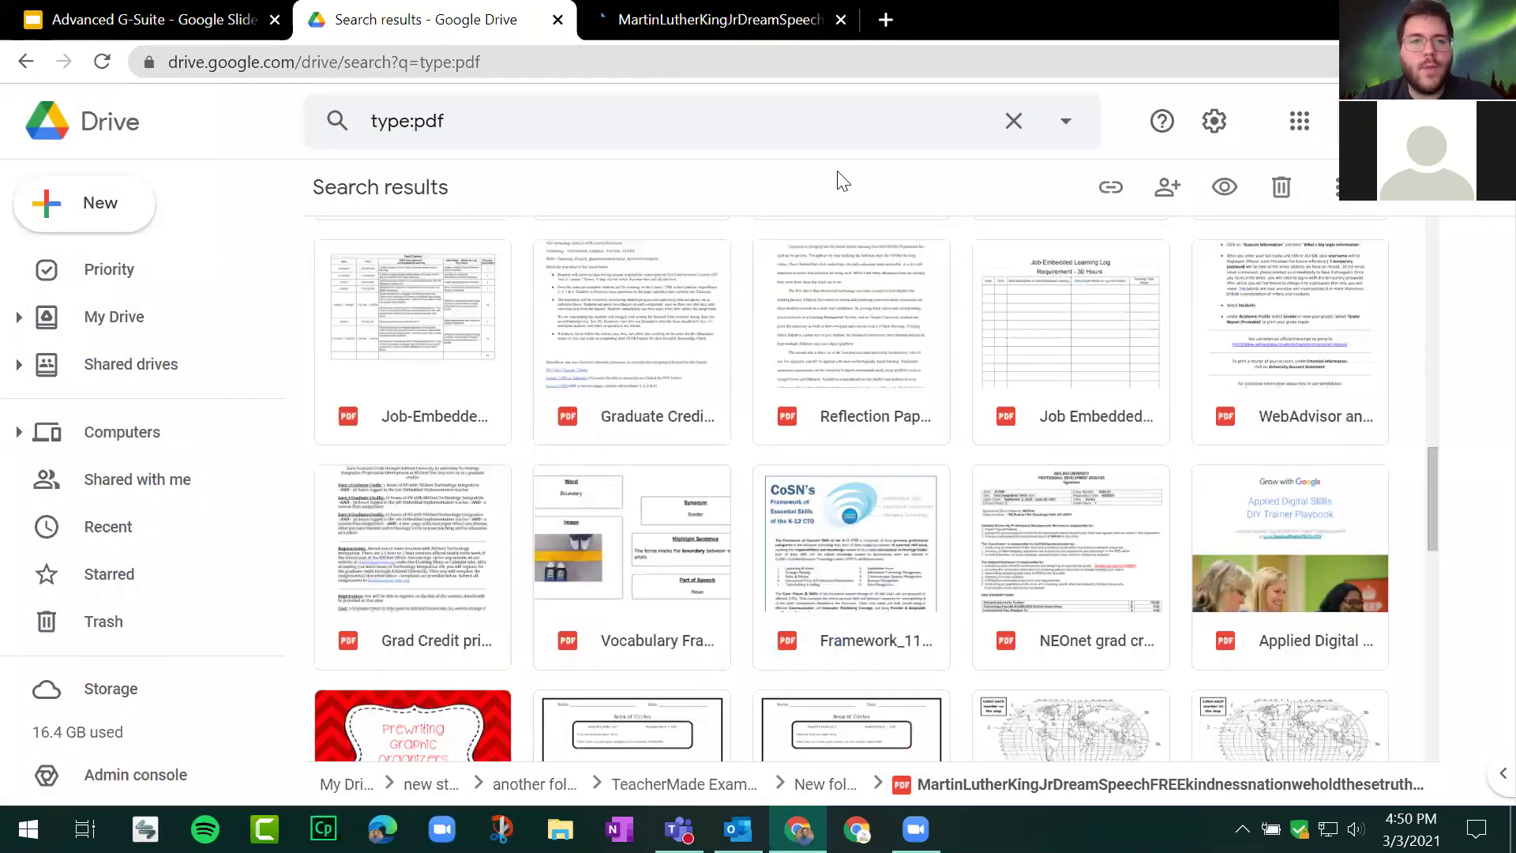
{"action": "scroll", "coordinate": [1075, 130], "scroll_direction": "up", "scroll_amount": 10}
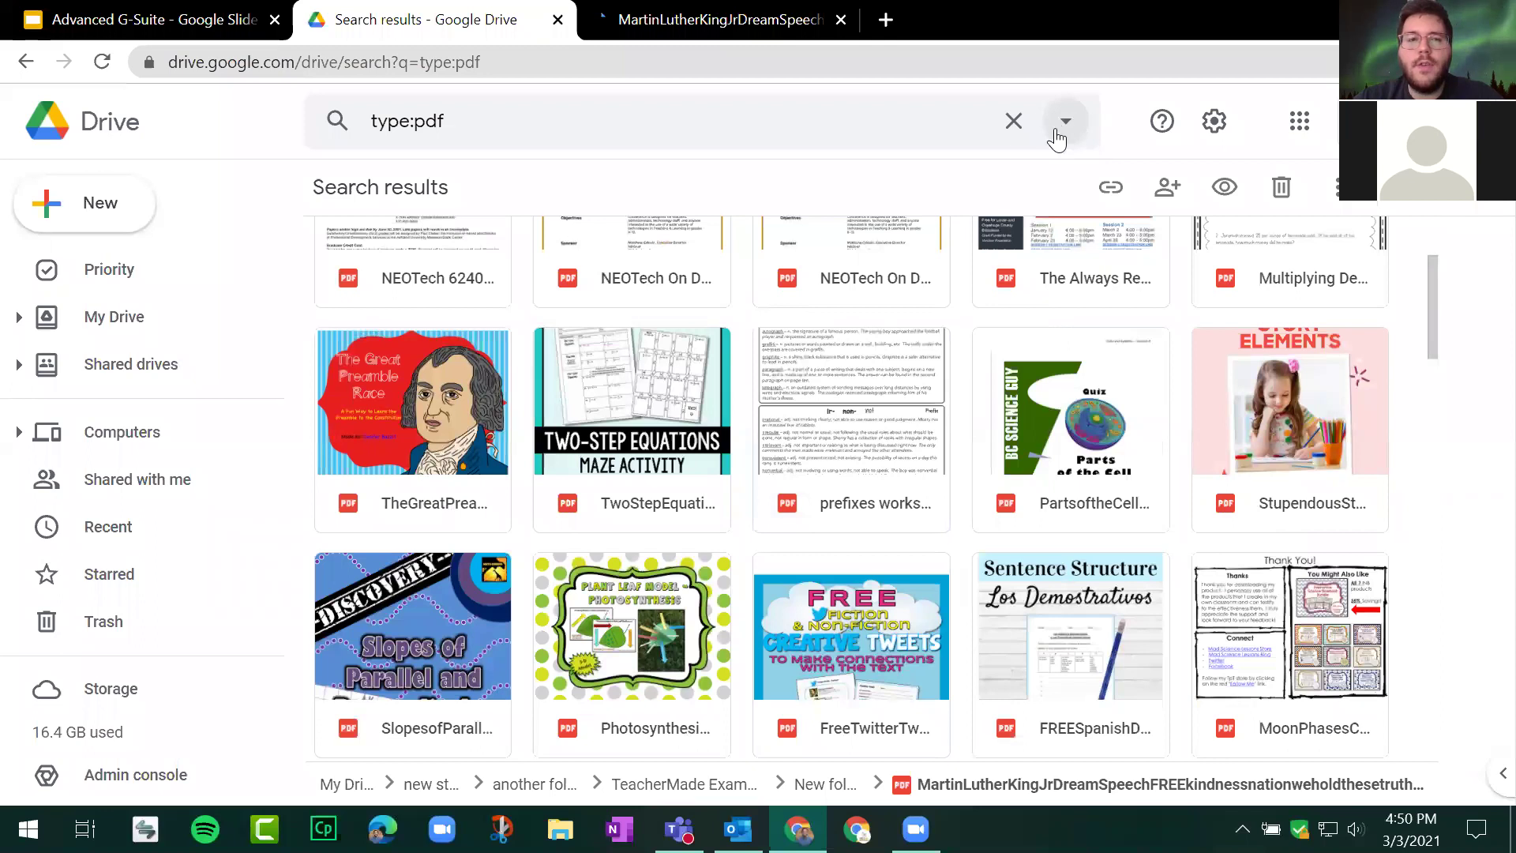
{"action": "left_click", "coordinate": [1058, 127]}
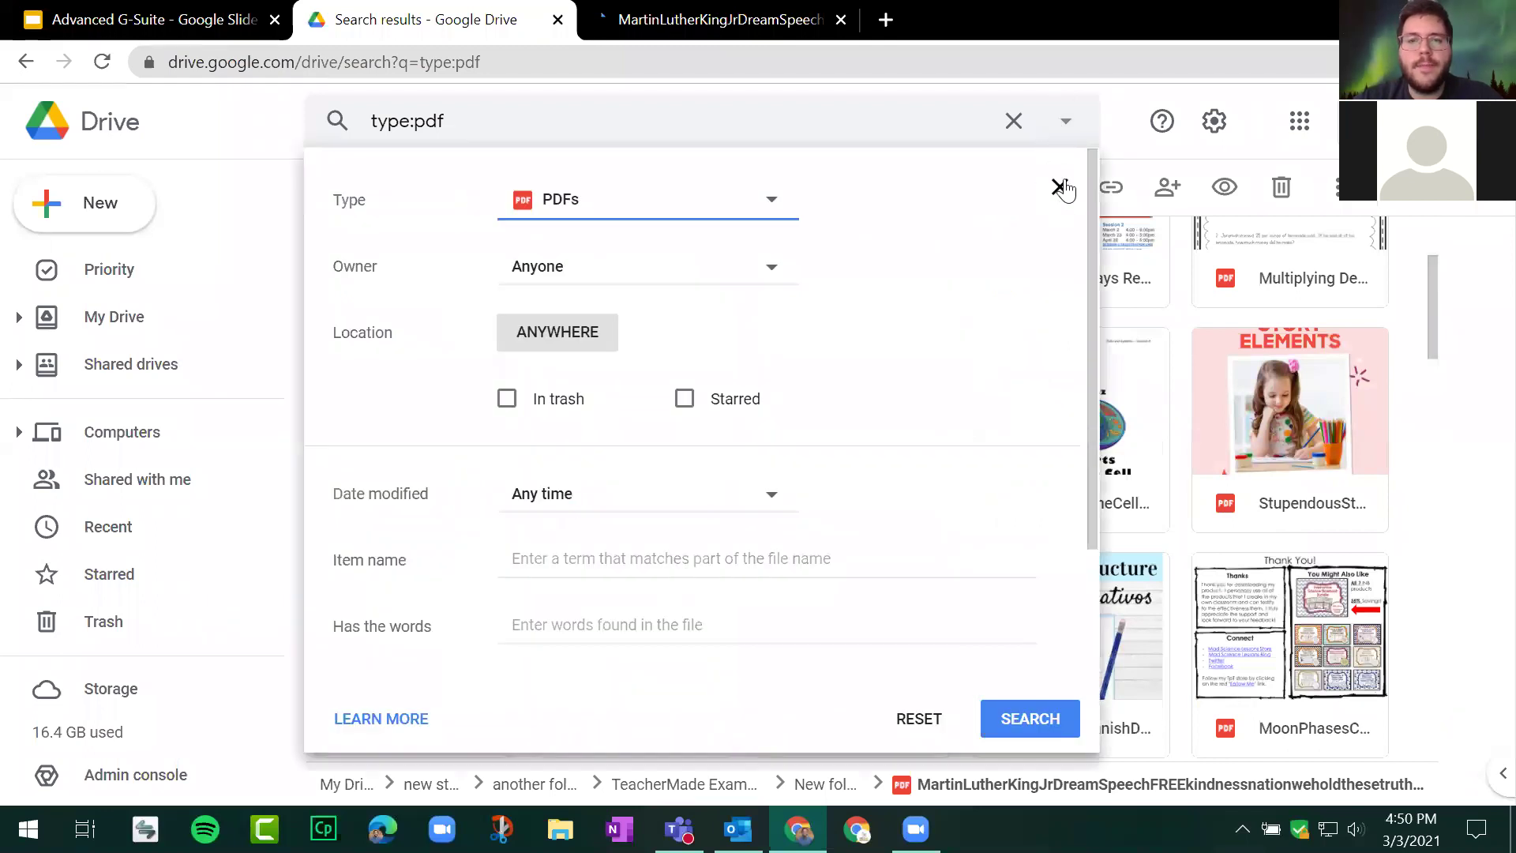
Step: Switch the search type from PDFs to Photos & images and select the niessen_large portrait PNG
{"action": "left_click", "coordinate": [771, 203]}
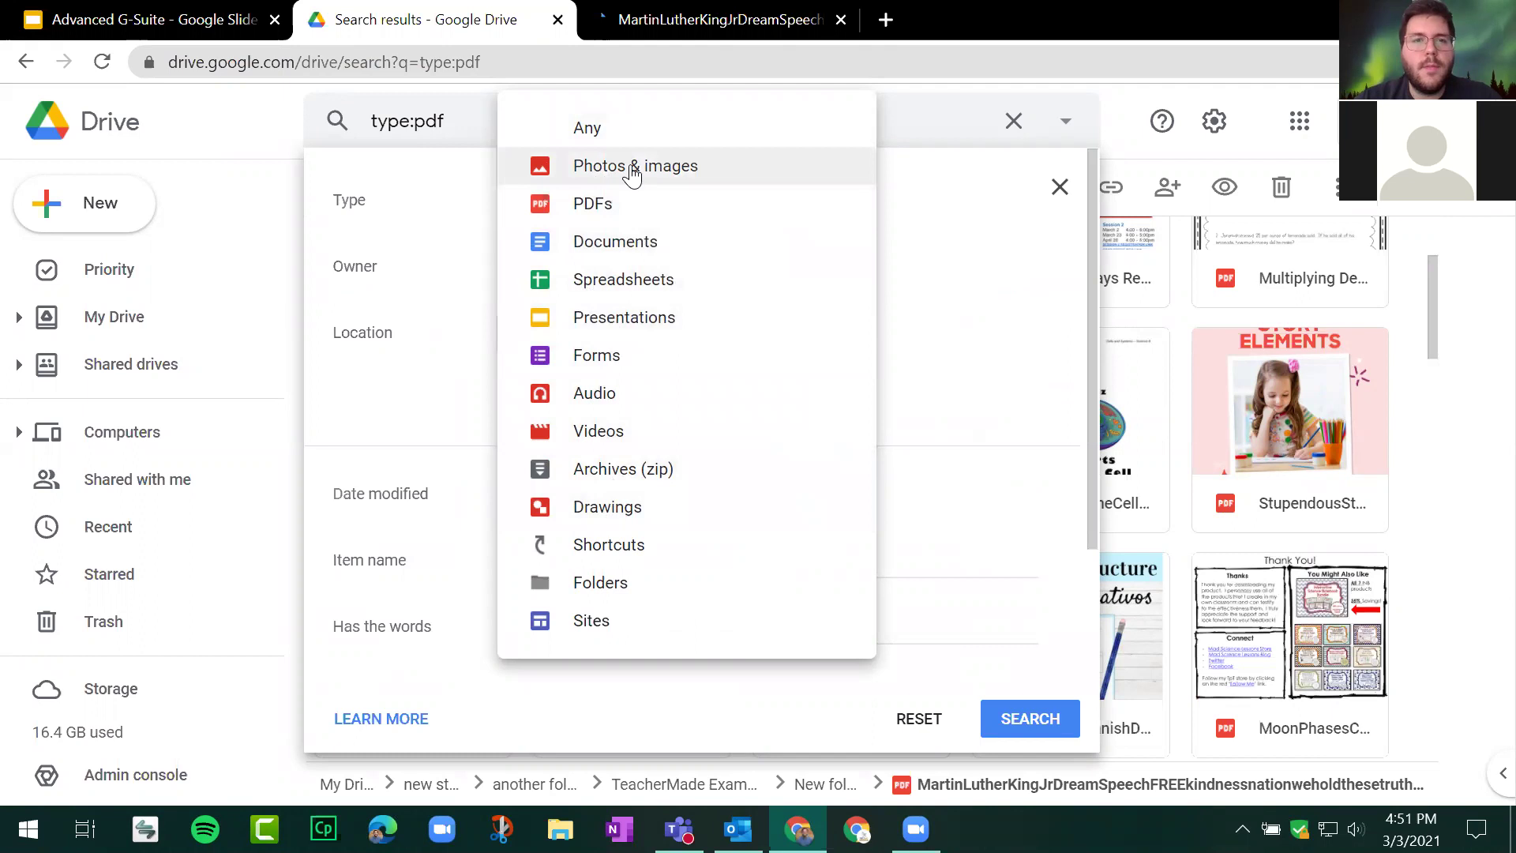
{"action": "left_click", "coordinate": [631, 167]}
{"action": "left_click", "coordinate": [1030, 719]}
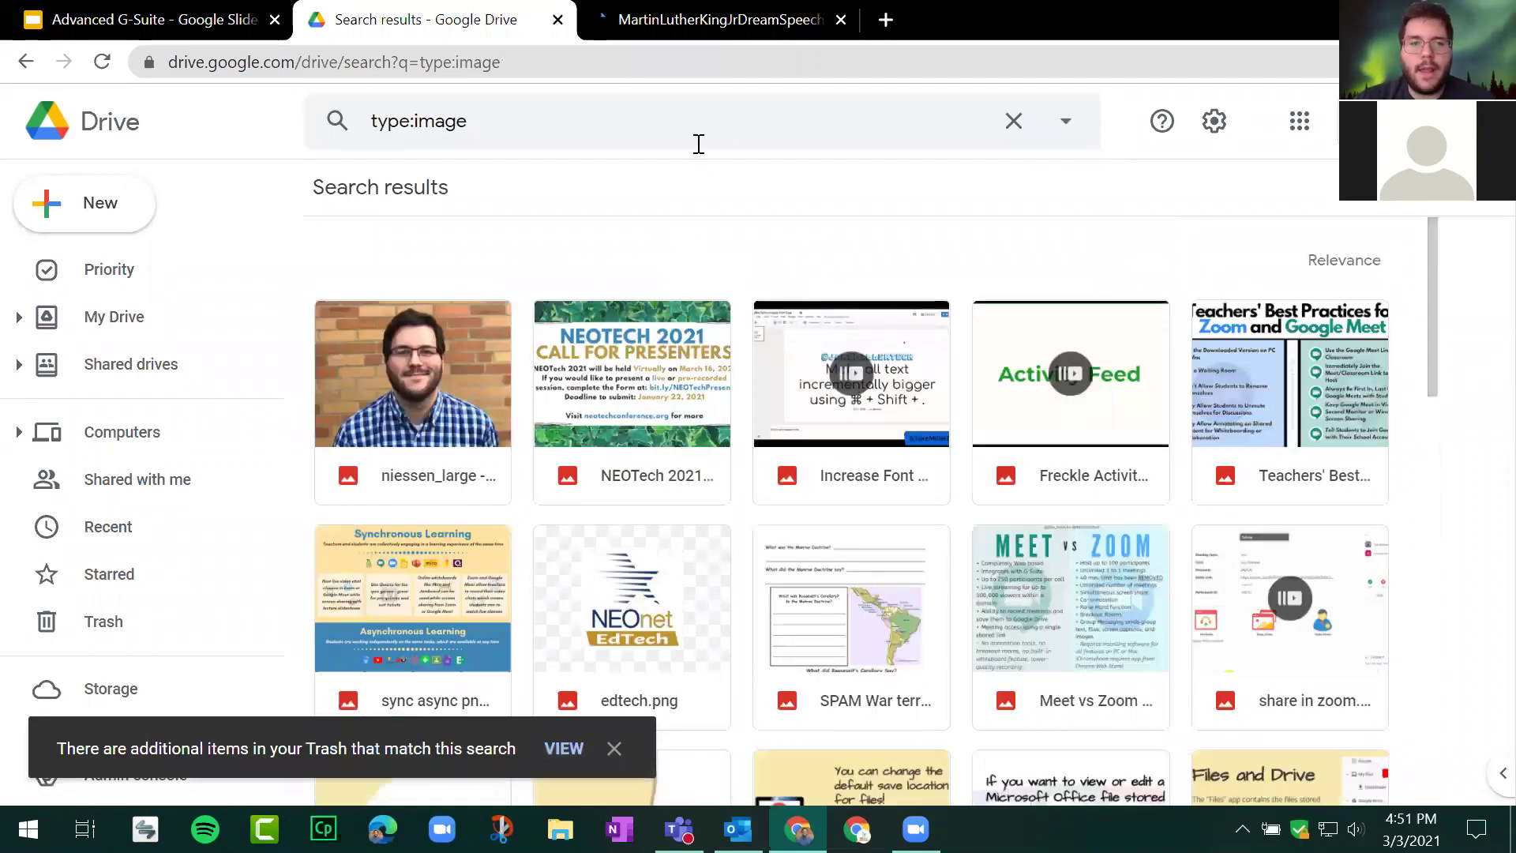
{"action": "left_click", "coordinate": [414, 462]}
Step: Open the portrait PNG with CloudConvert from Drive's file preview
{"action": "double_click", "coordinate": [414, 462]}
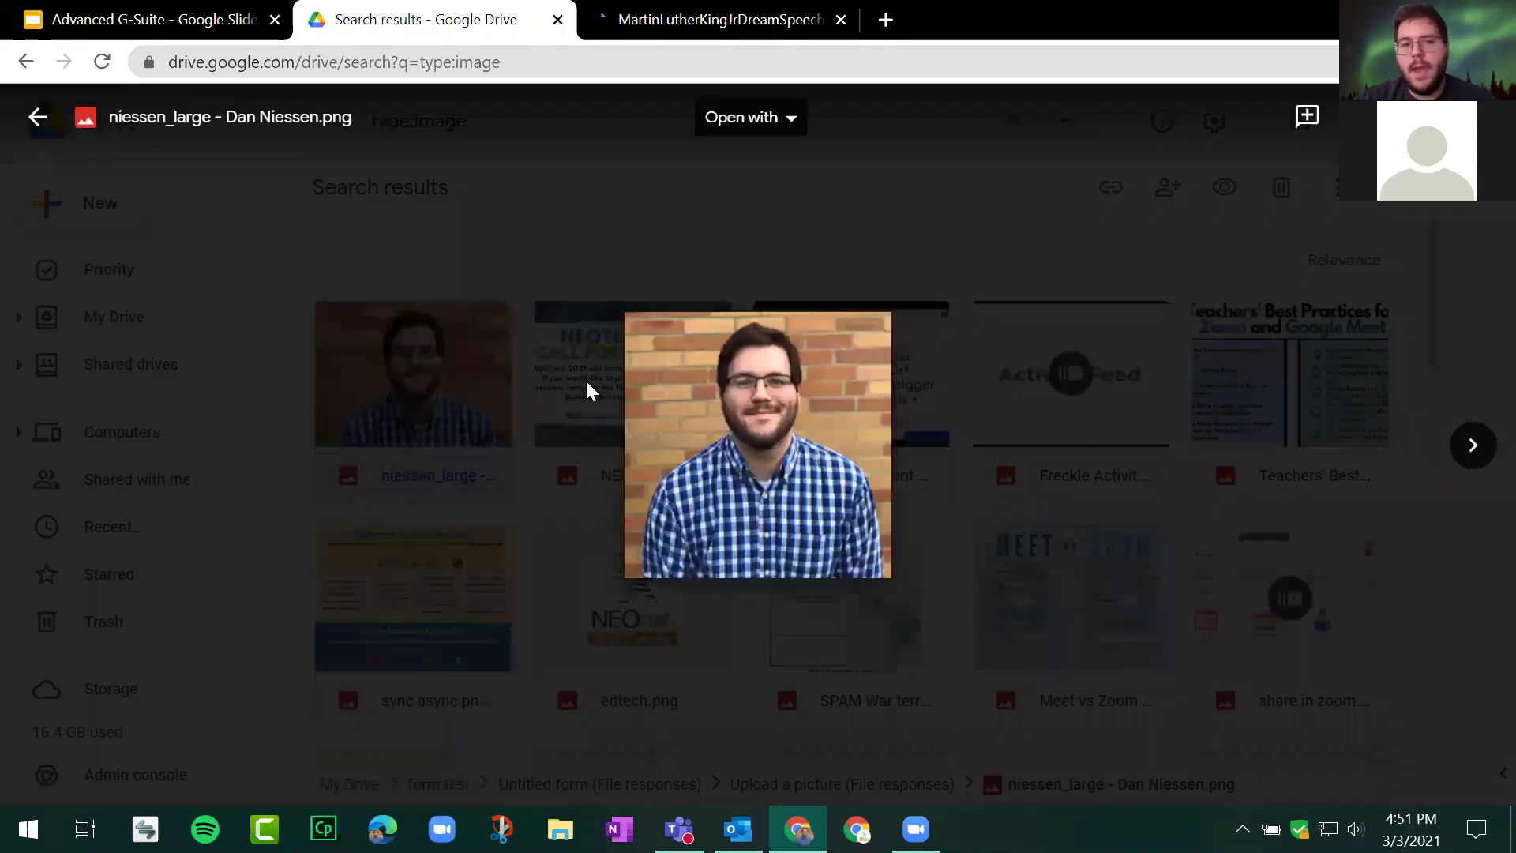
{"action": "left_click", "coordinate": [746, 128]}
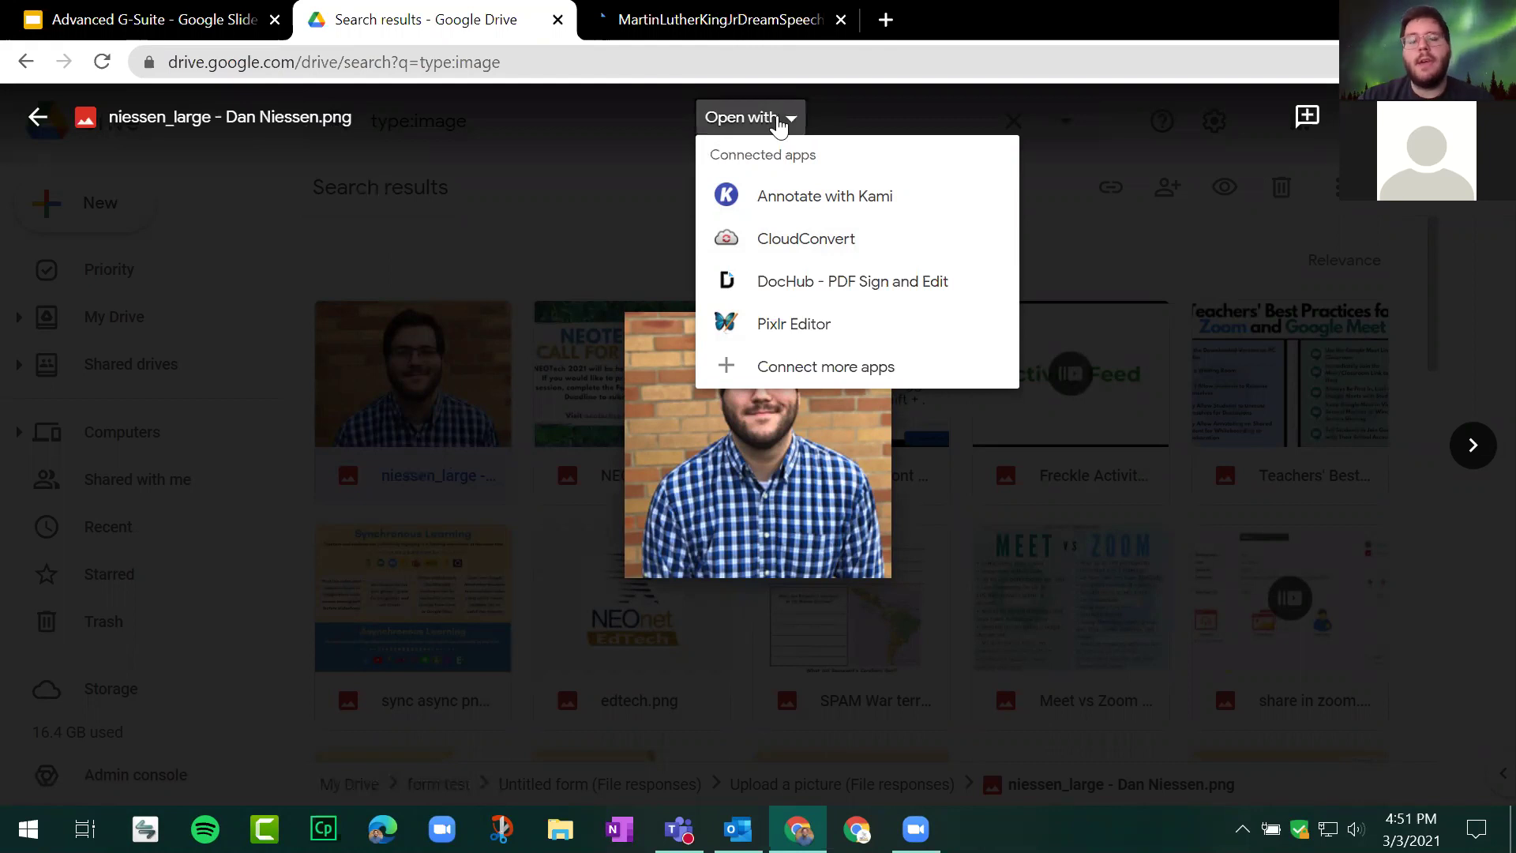
{"action": "left_click", "coordinate": [784, 235]}
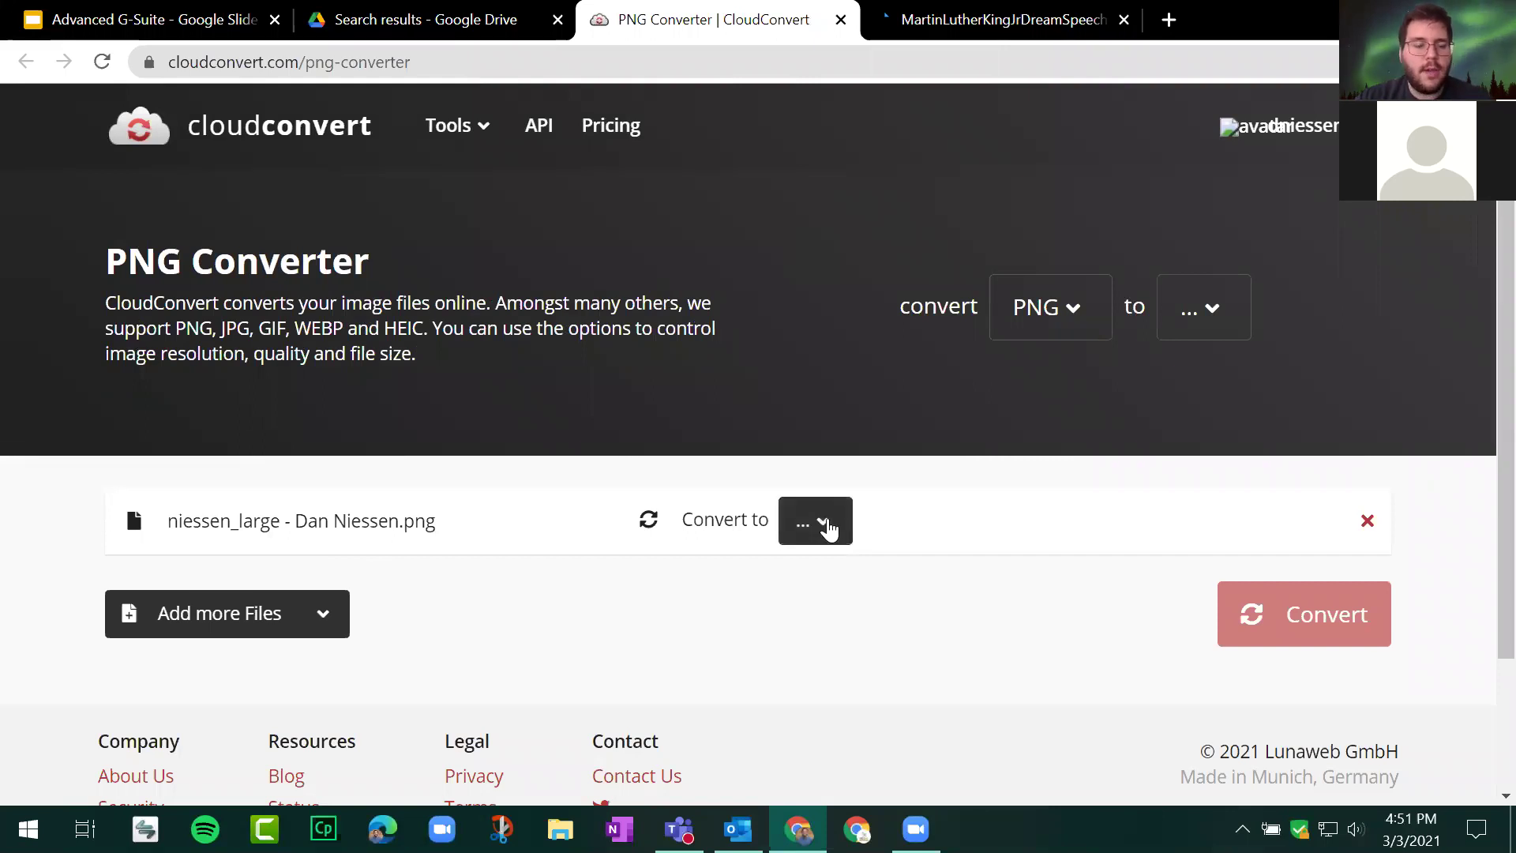
Step: Convert the portrait PNG to PDF in CloudConvert and open the resulting PDF saved in Drive
{"action": "left_click", "coordinate": [822, 523]}
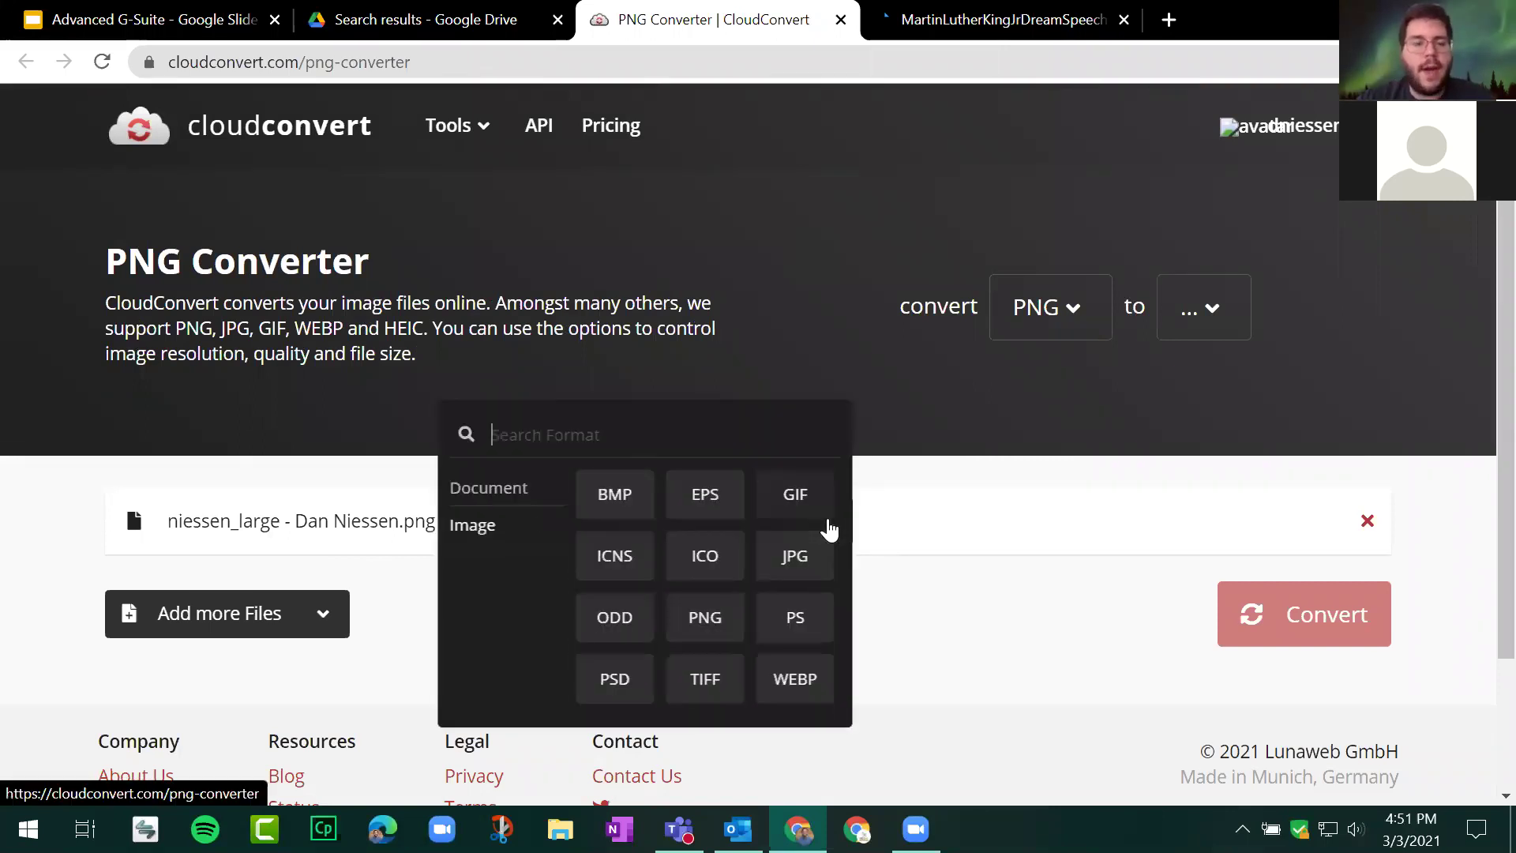
{"action": "mouse_move", "coordinate": [508, 490]}
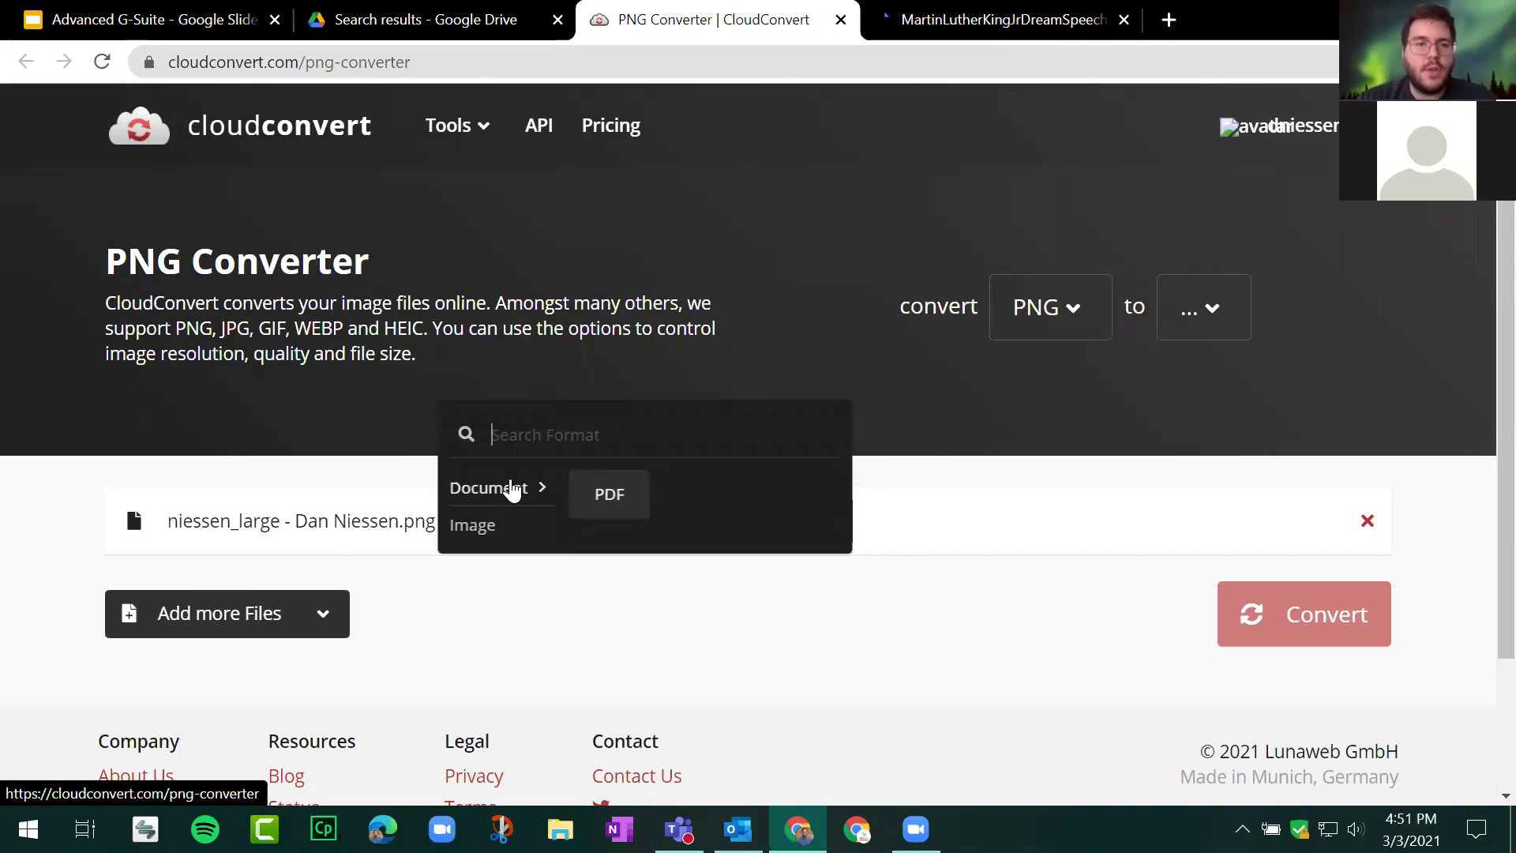
{"action": "left_click", "coordinate": [608, 496]}
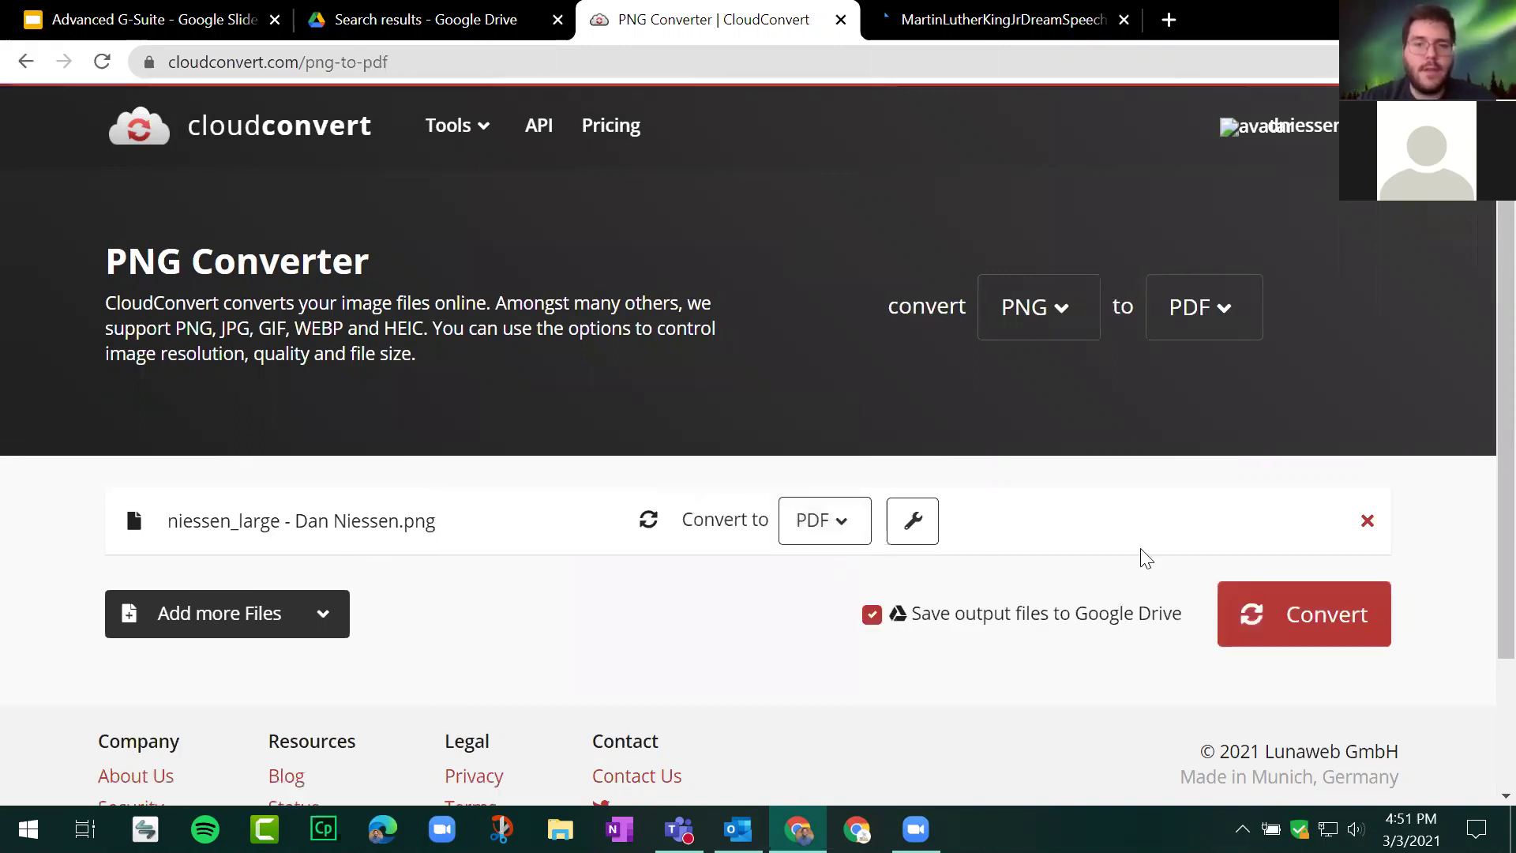
{"action": "left_click", "coordinate": [1321, 624]}
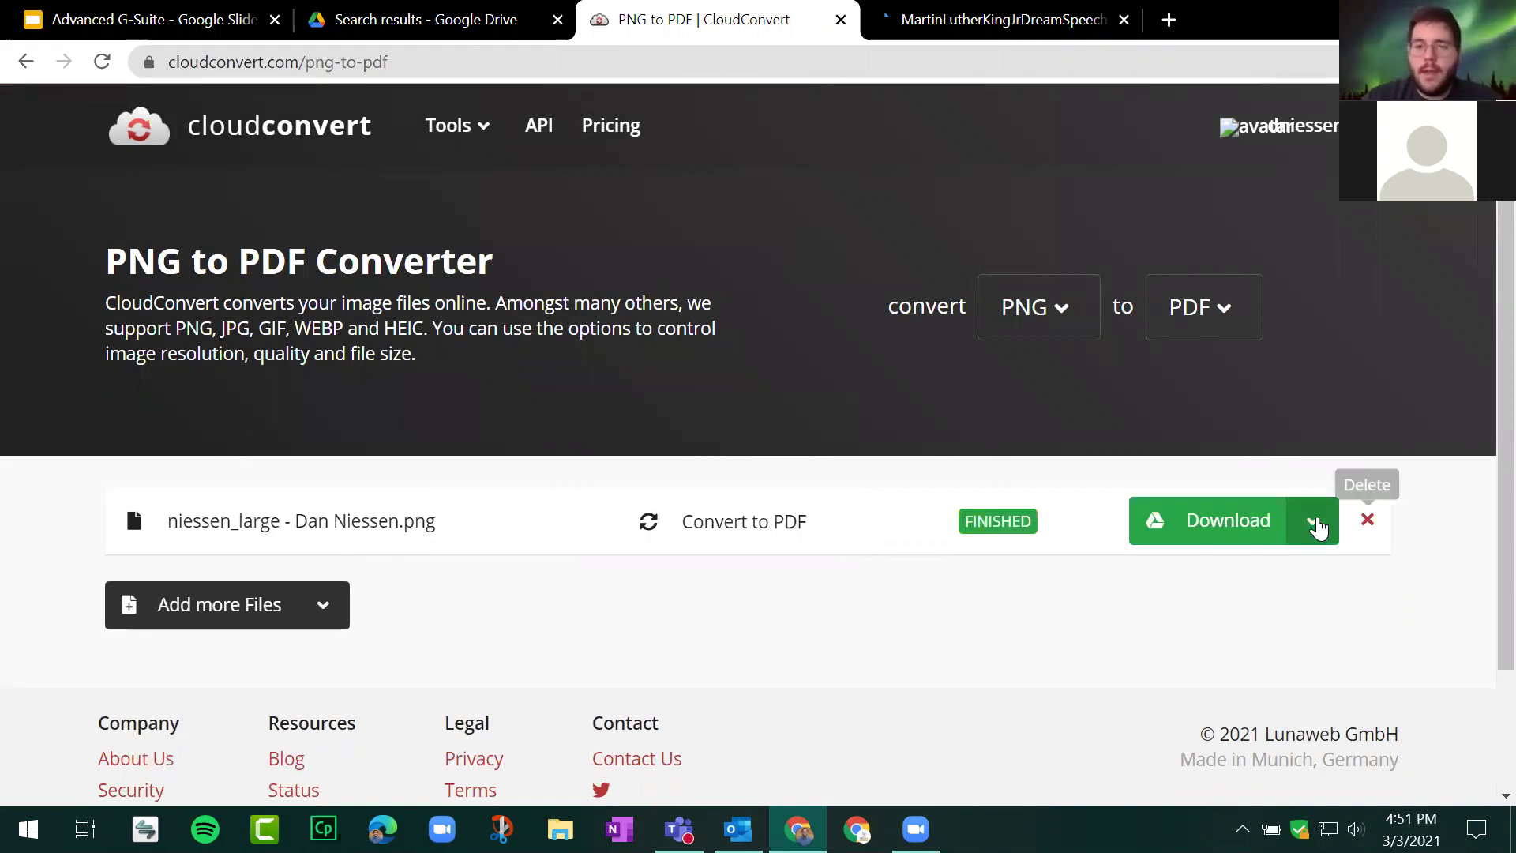
{"action": "left_click", "coordinate": [1189, 525]}
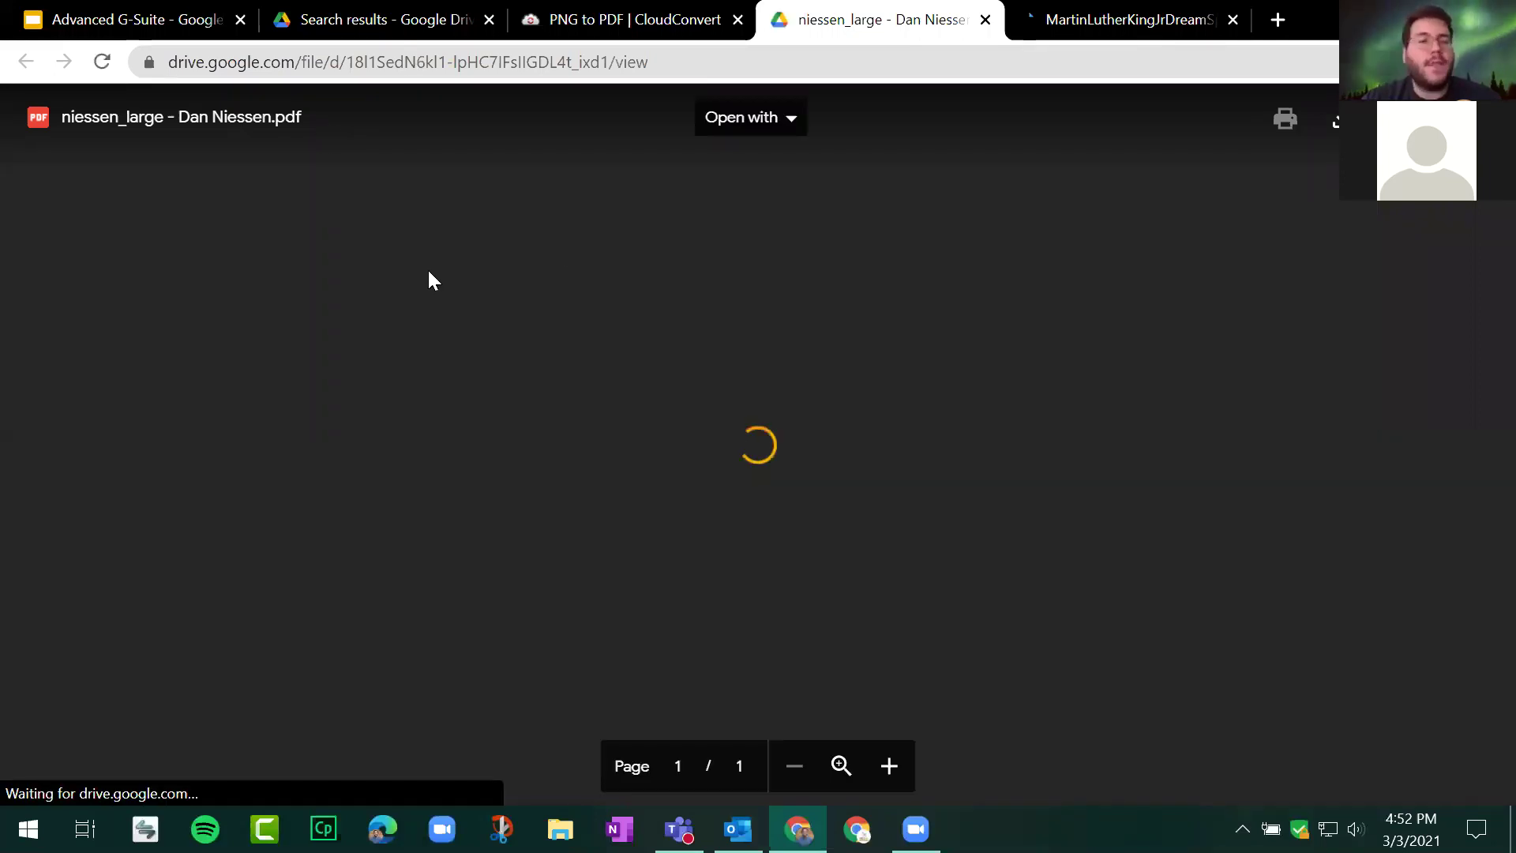
Step: Scroll through the converted portrait PDF in Drive's viewer, then return to the CloudConvert tab
{"action": "scroll", "coordinate": [458, 332], "scroll_direction": "down", "scroll_amount": 4}
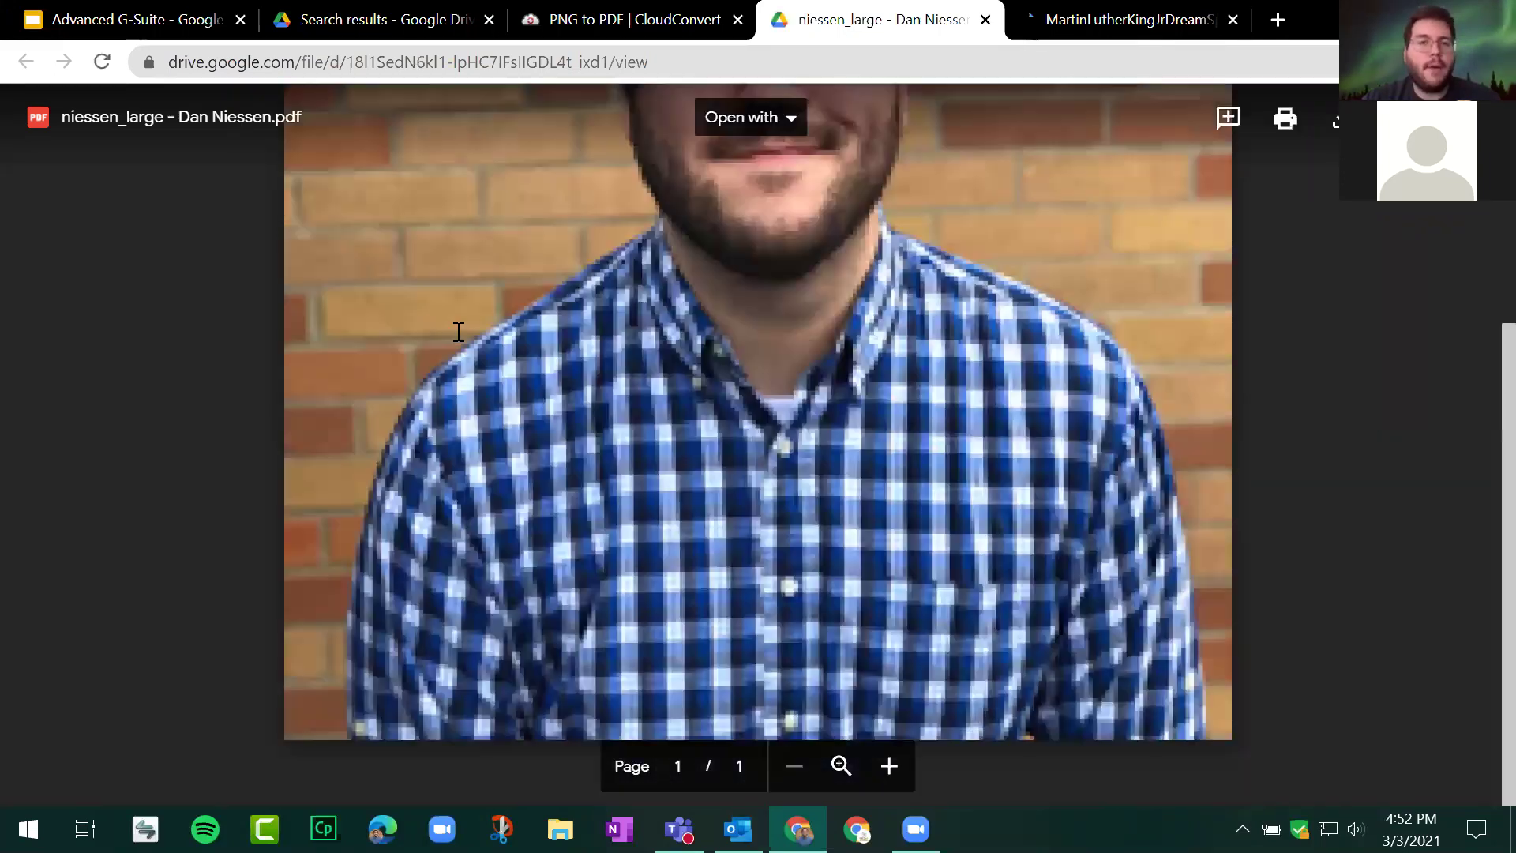
{"action": "scroll", "coordinate": [458, 332], "scroll_direction": "up", "scroll_amount": 4}
{"action": "scroll", "coordinate": [458, 331], "scroll_direction": "down", "scroll_amount": 4}
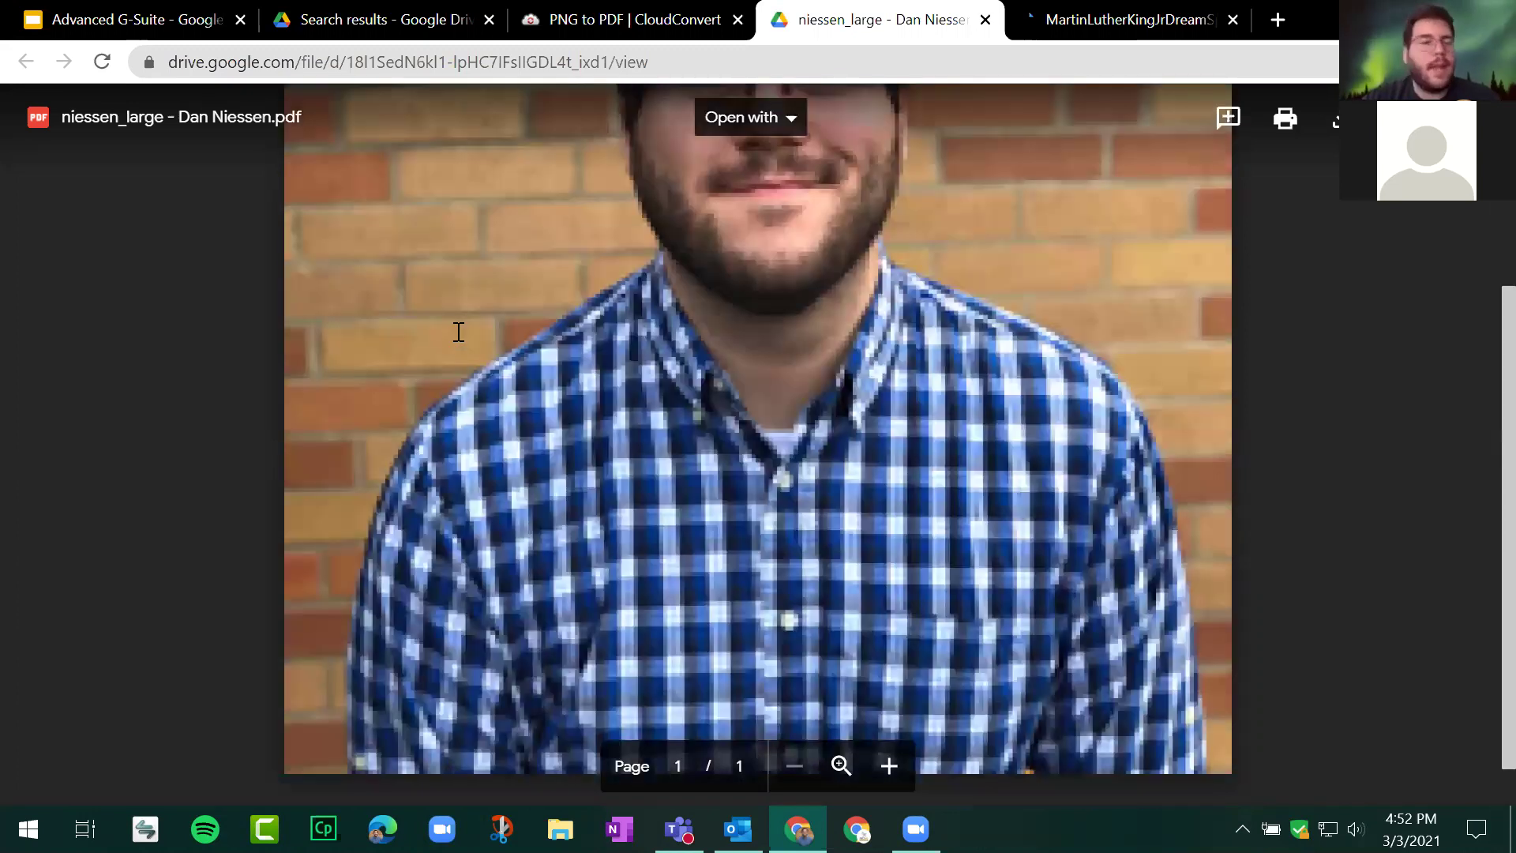
{"action": "scroll", "coordinate": [459, 331], "scroll_direction": "down", "scroll_amount": 1}
{"action": "scroll", "coordinate": [458, 332], "scroll_direction": "up", "scroll_amount": 5}
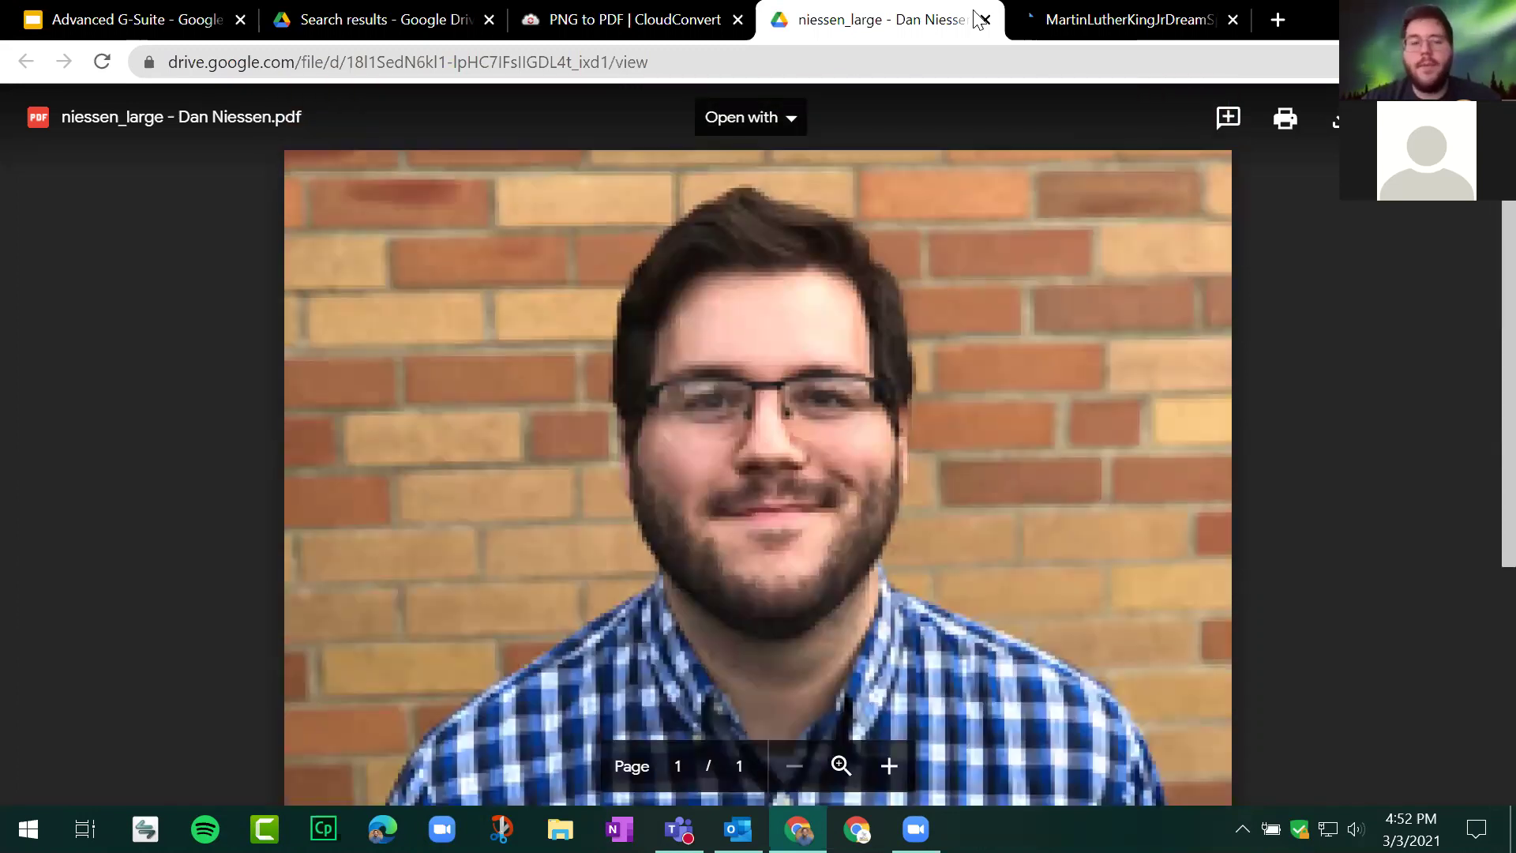
{"action": "key", "text": "ctrl+shift+Tab"}
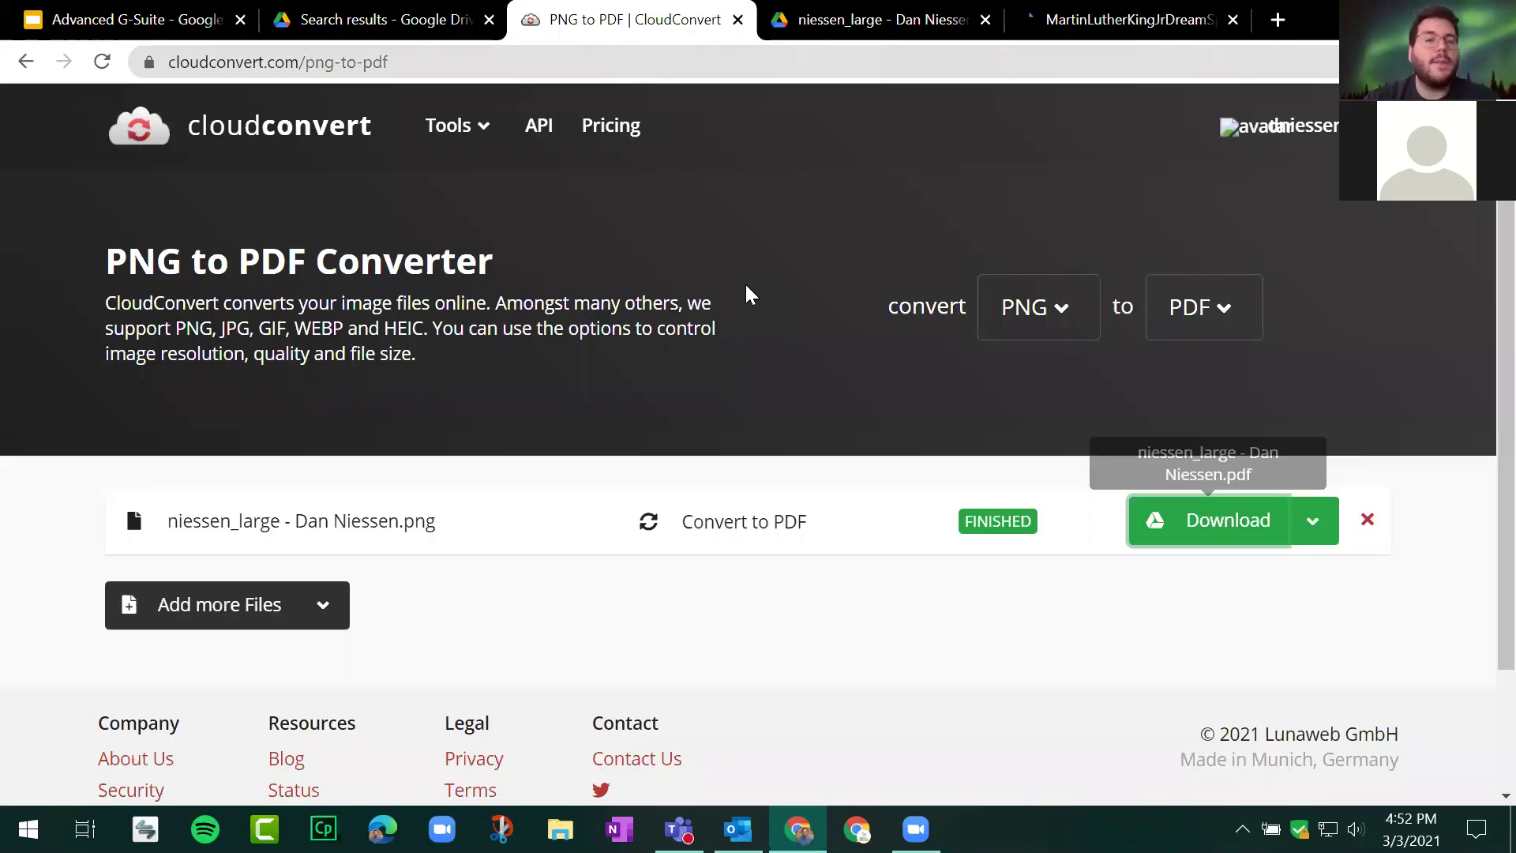
Step: Browse CloudConvert's Audio, Document, Image, Presentation and Font format categories, then close the converter tab
{"action": "left_click", "coordinate": [1040, 325]}
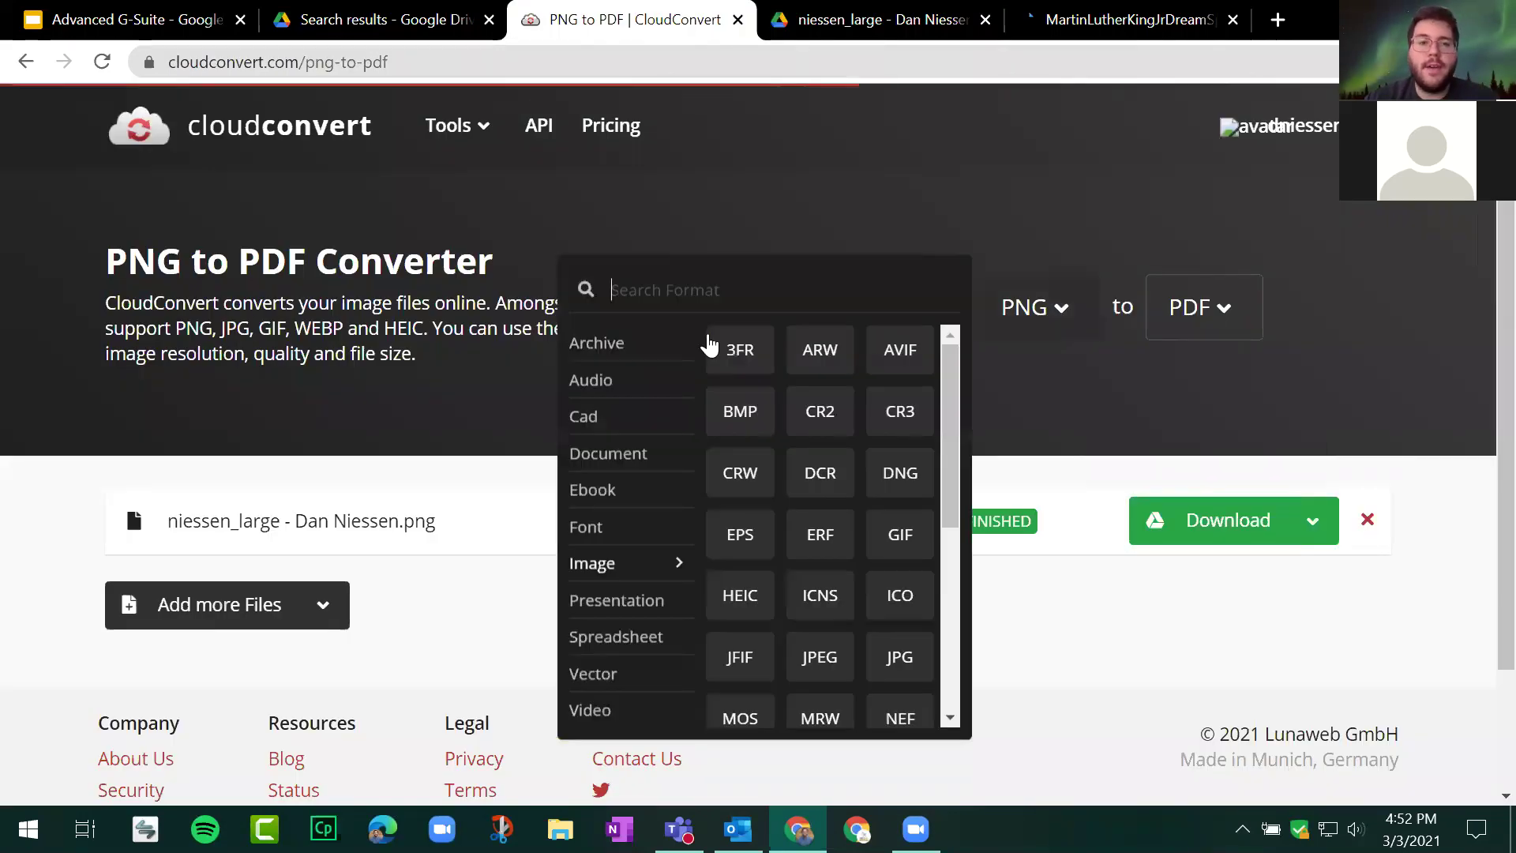
{"action": "left_click", "coordinate": [598, 384]}
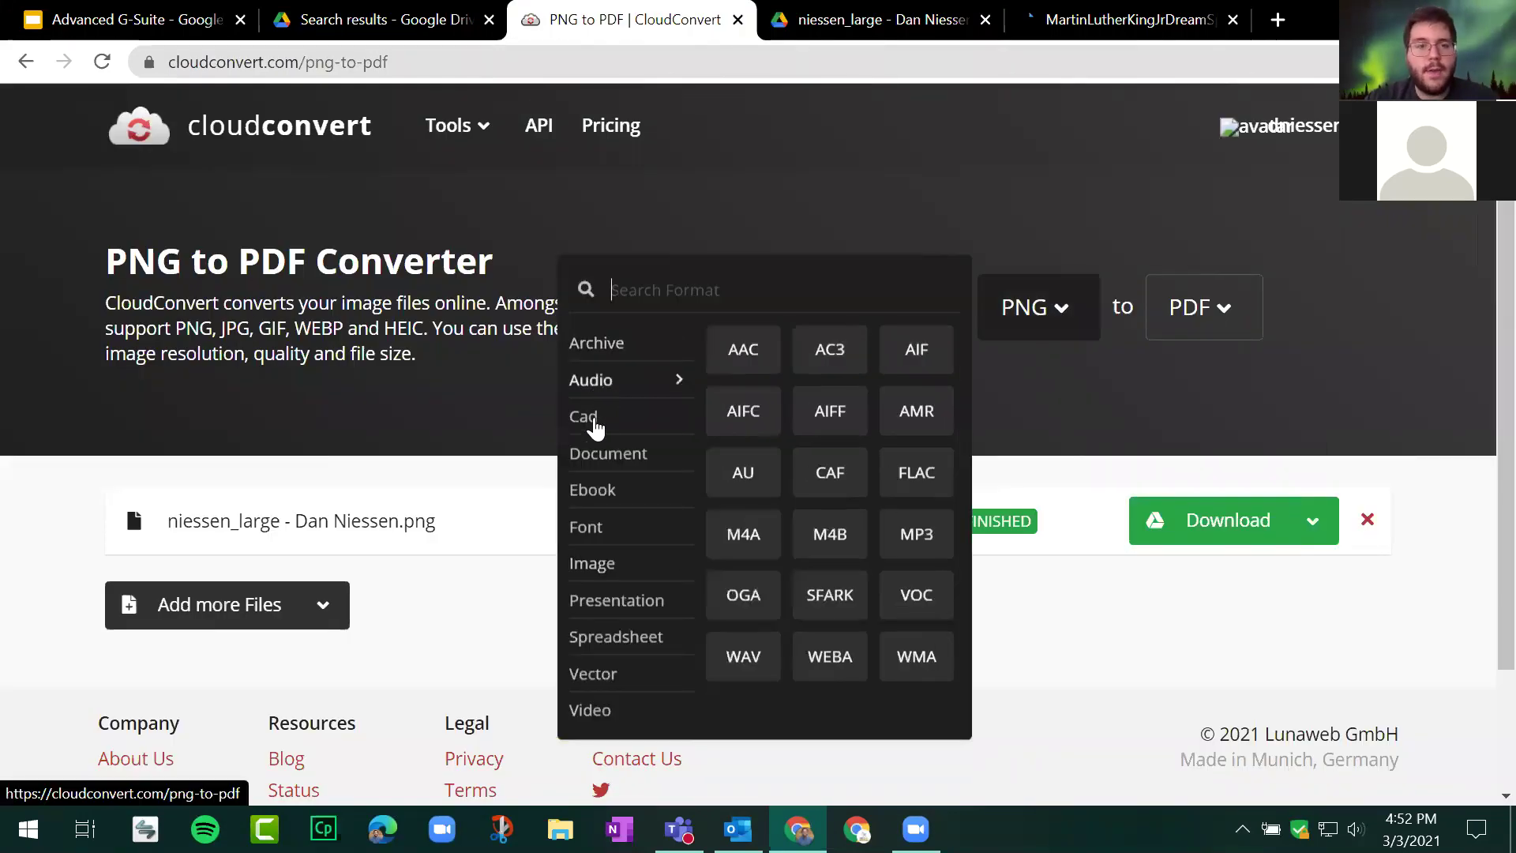
{"action": "left_click", "coordinate": [613, 469]}
{"action": "left_click", "coordinate": [612, 561]}
{"action": "left_click", "coordinate": [632, 602]}
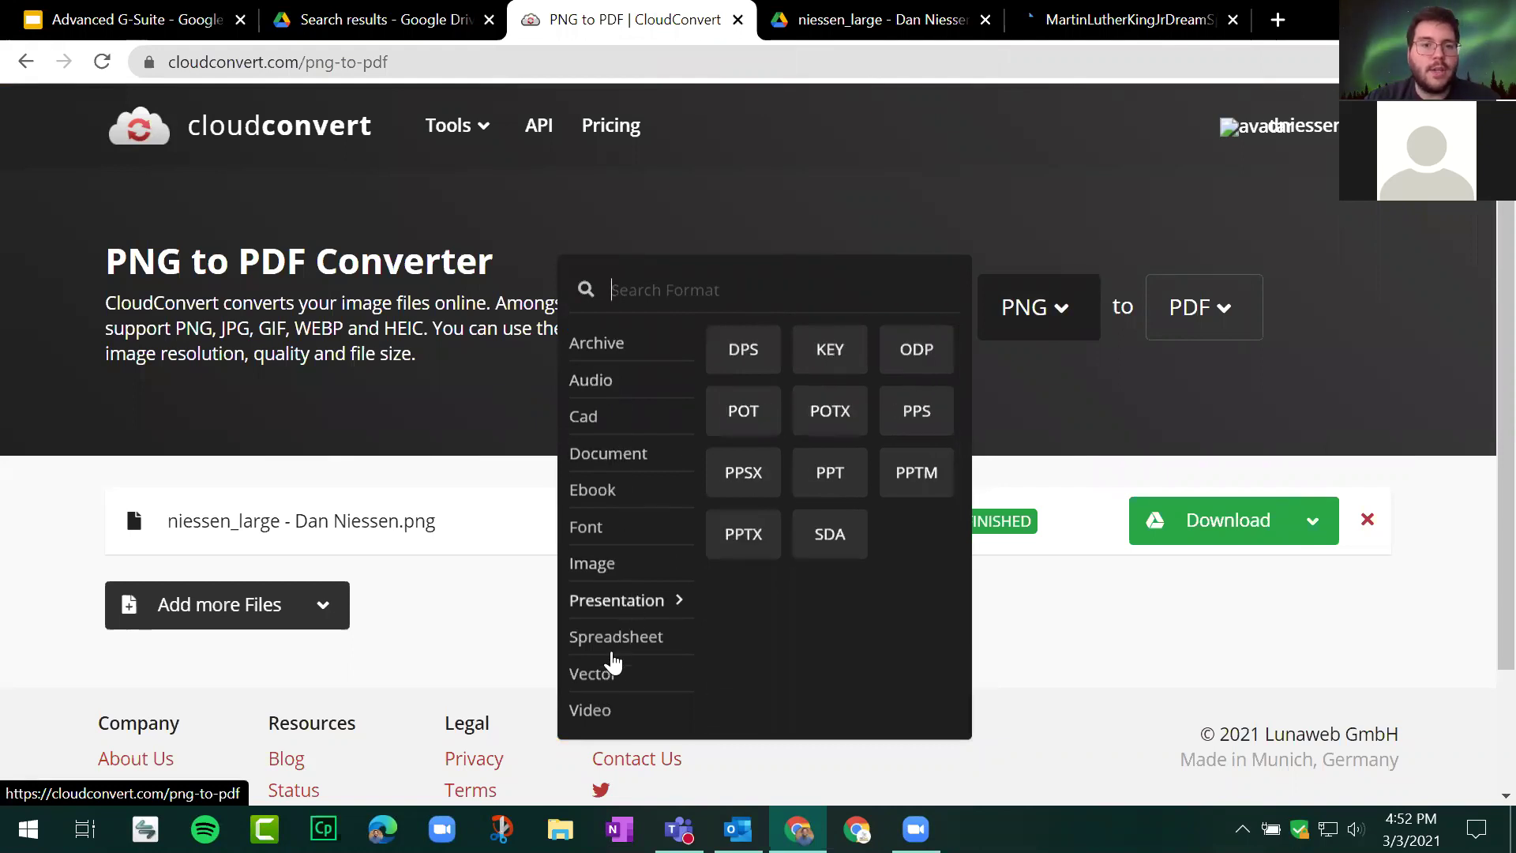
{"action": "left_click", "coordinate": [613, 563]}
{"action": "left_click", "coordinate": [600, 527]}
{"action": "left_click", "coordinate": [924, 146]}
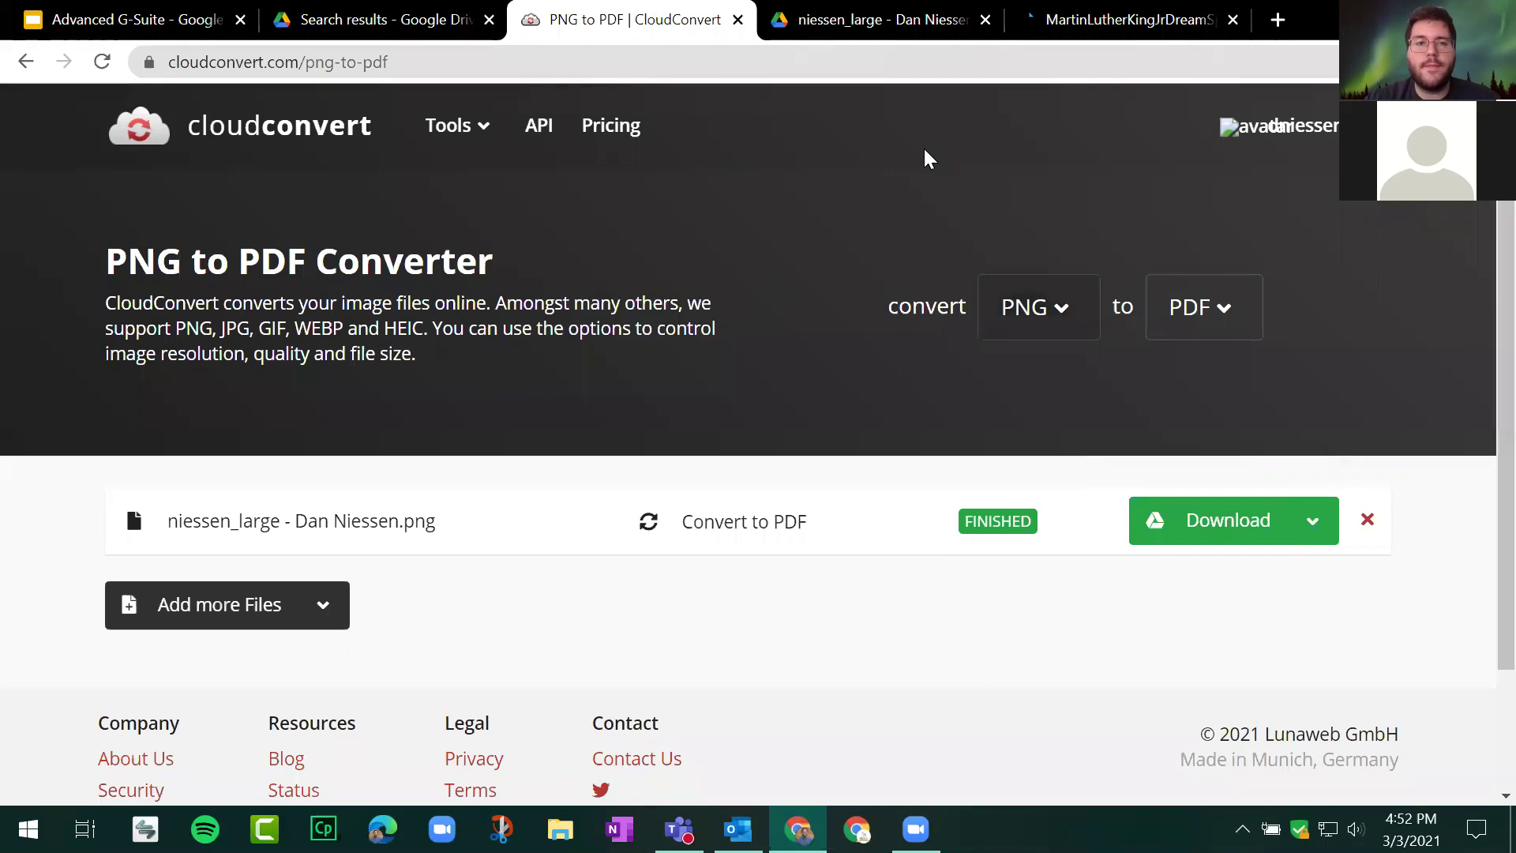
{"action": "left_click", "coordinate": [739, 20]}
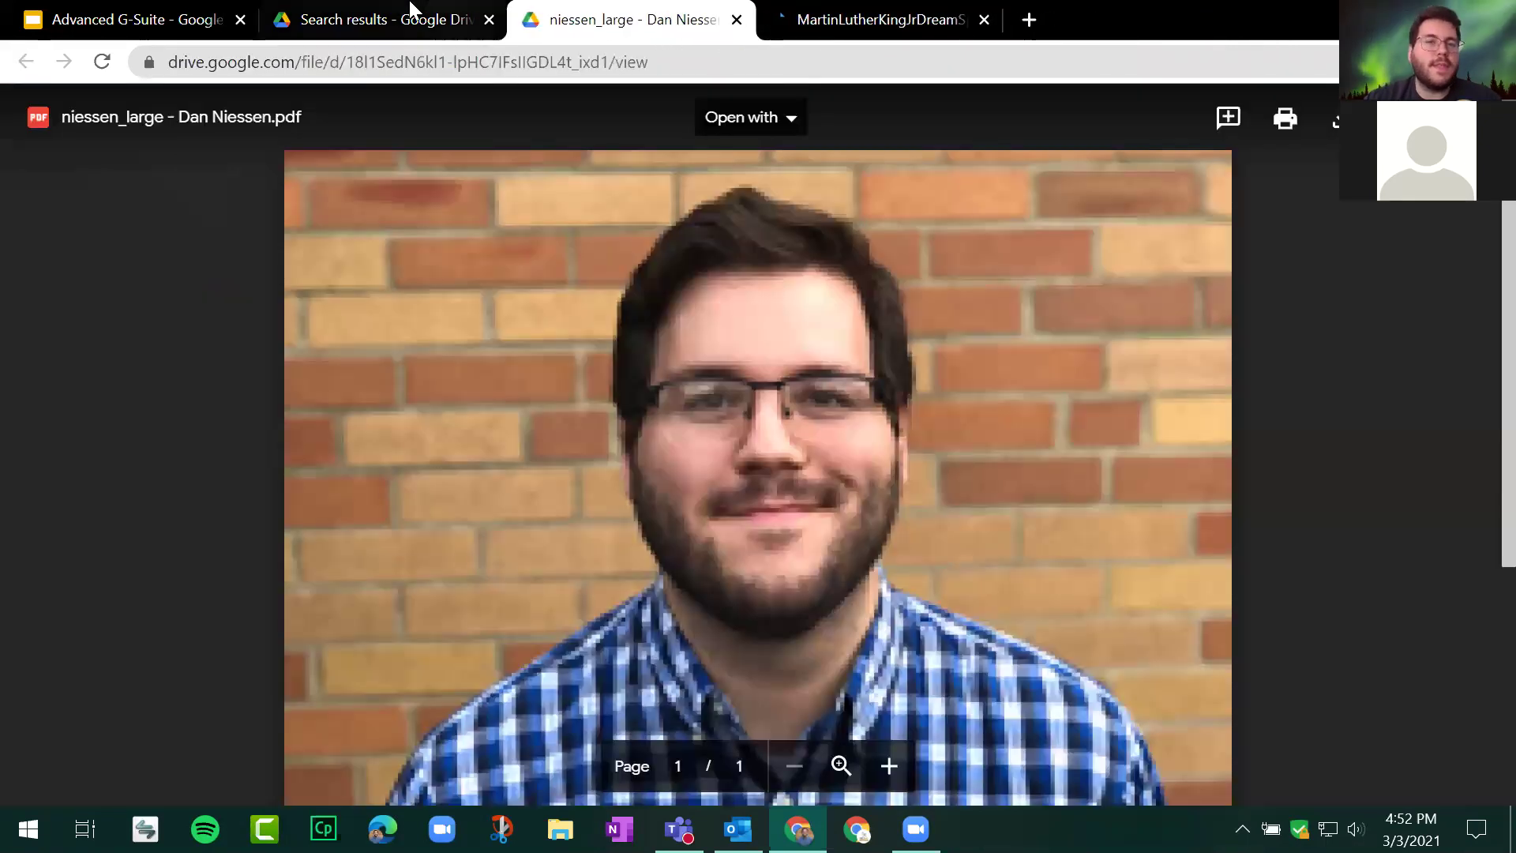
Step: Close the image preview and open Drive Settings' Manage Apps list
{"action": "left_click", "coordinate": [395, 20]}
{"action": "left_click", "coordinate": [1325, 189]}
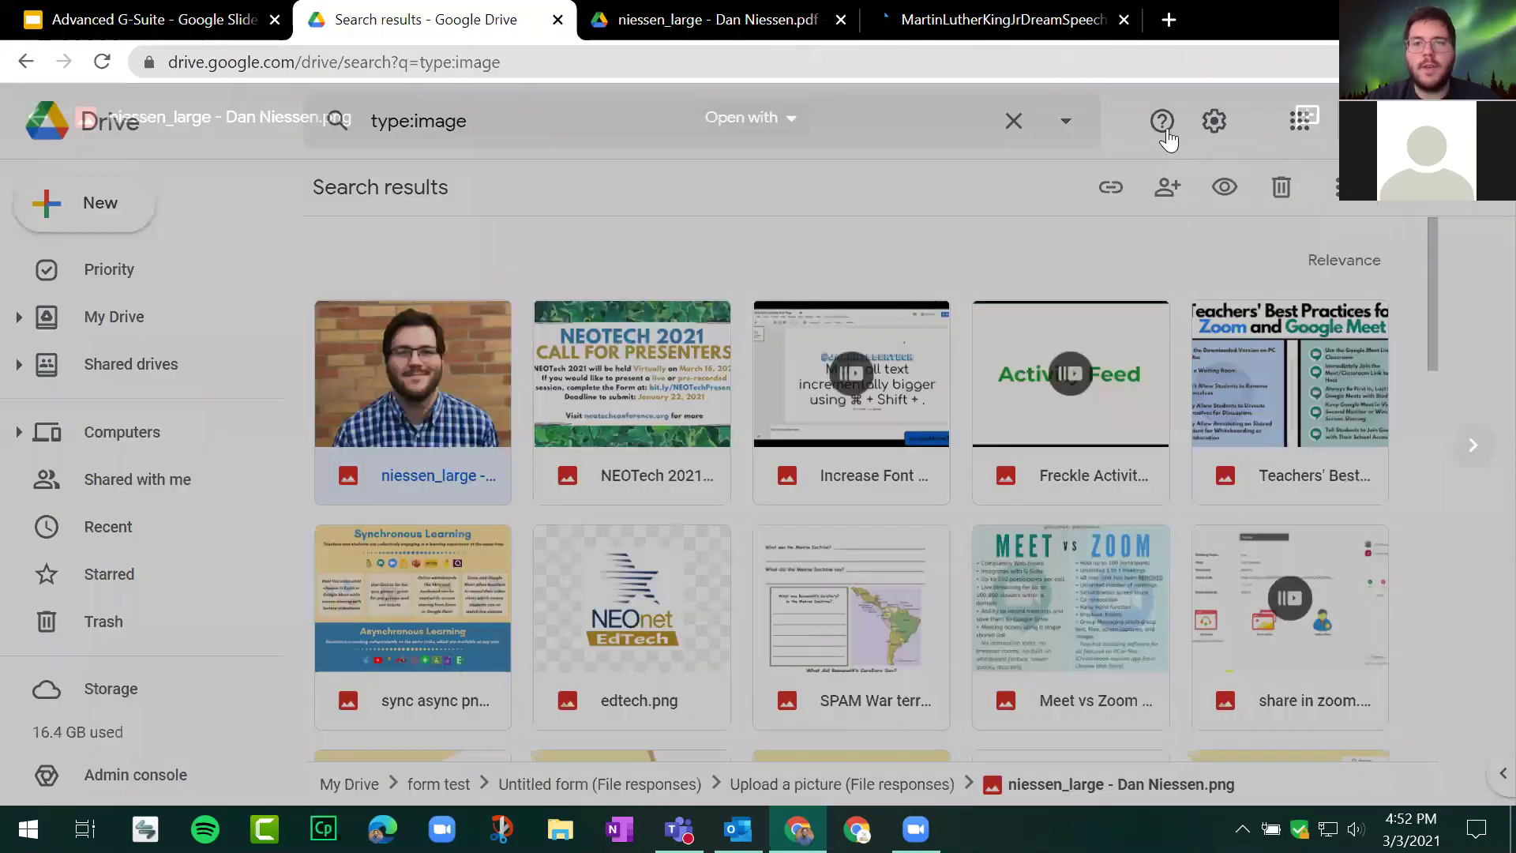
{"action": "left_click", "coordinate": [1214, 120]}
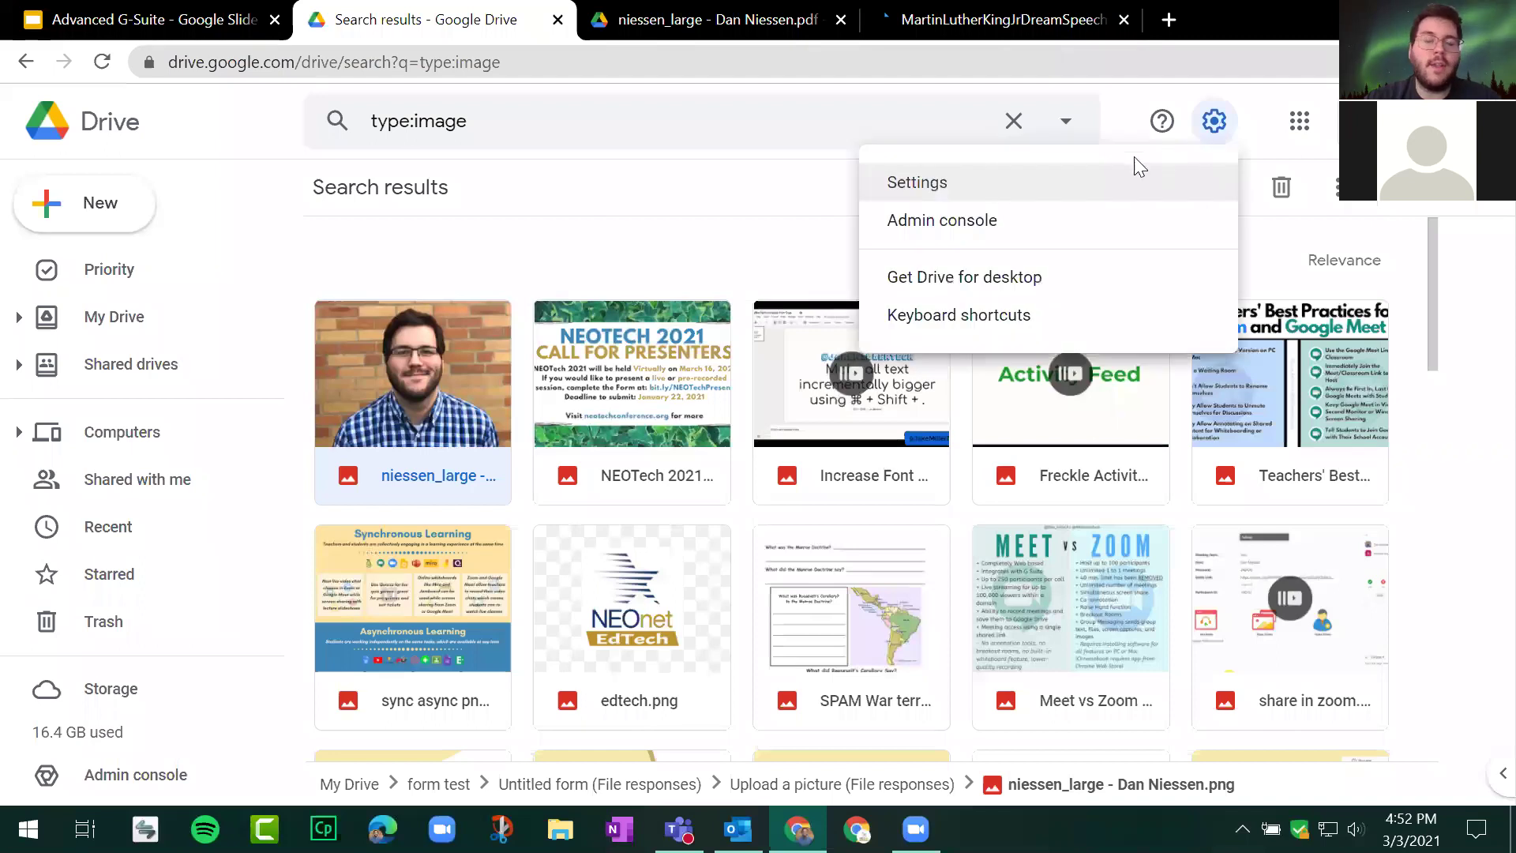
{"action": "left_click", "coordinate": [944, 186]}
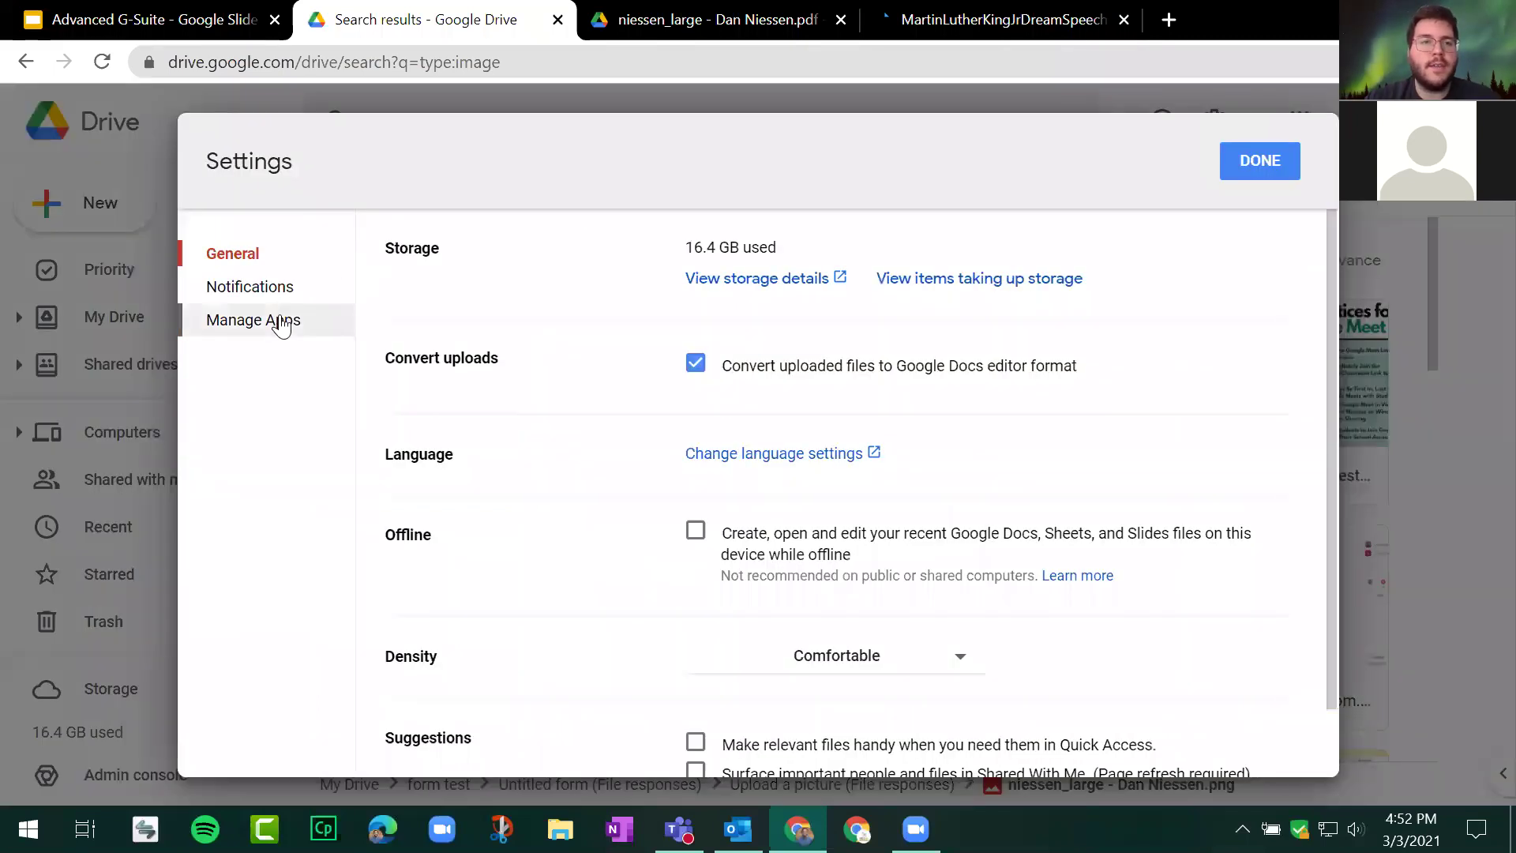
{"action": "left_click", "coordinate": [282, 318]}
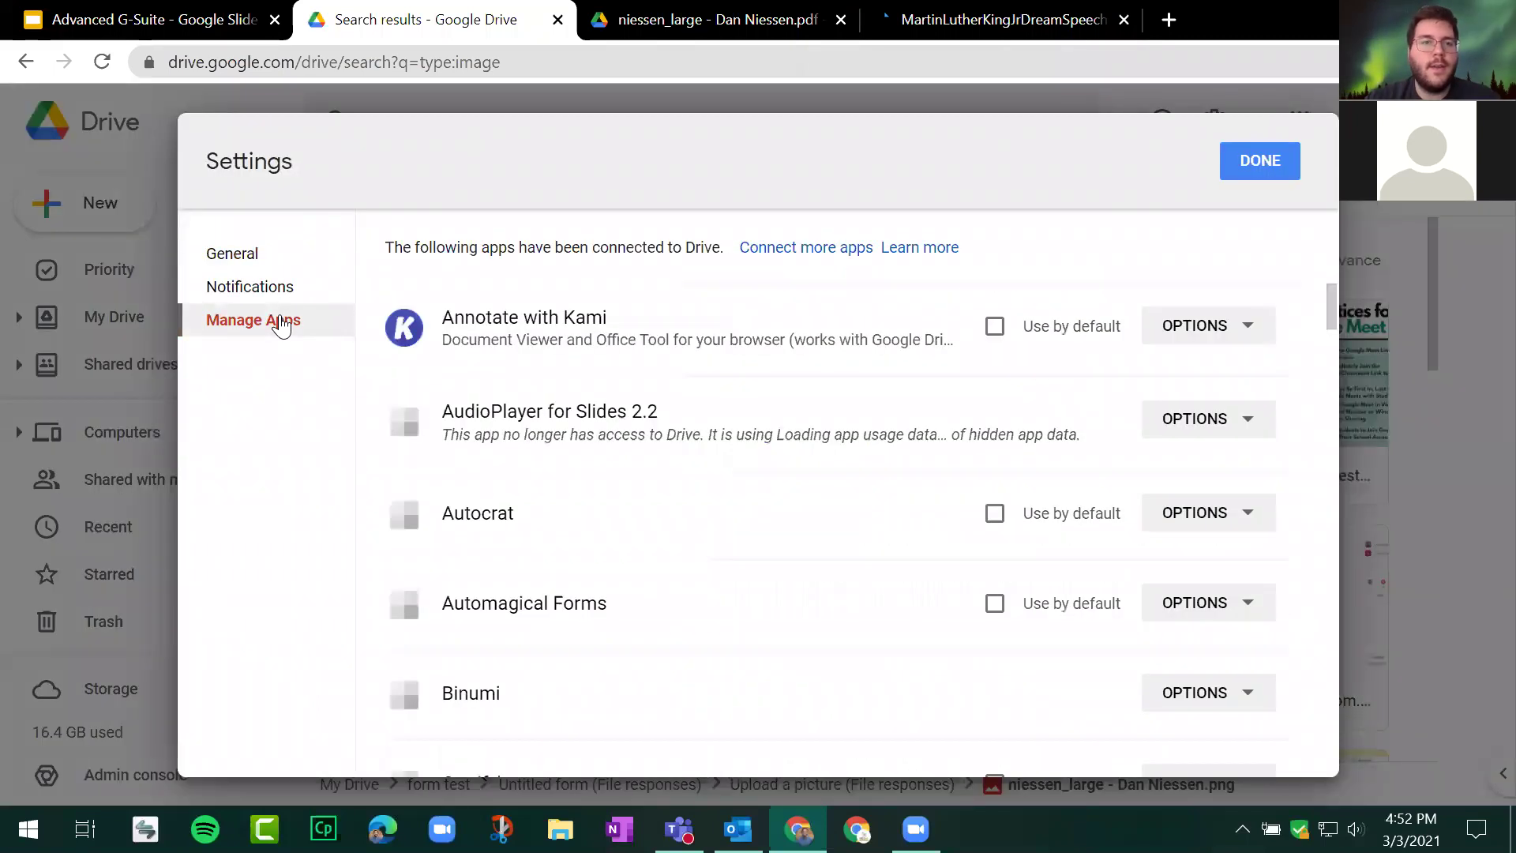
Step: Look over the connected apps list, then return to the Google Slides presentation at slide 91
{"action": "left_click", "coordinate": [804, 256]}
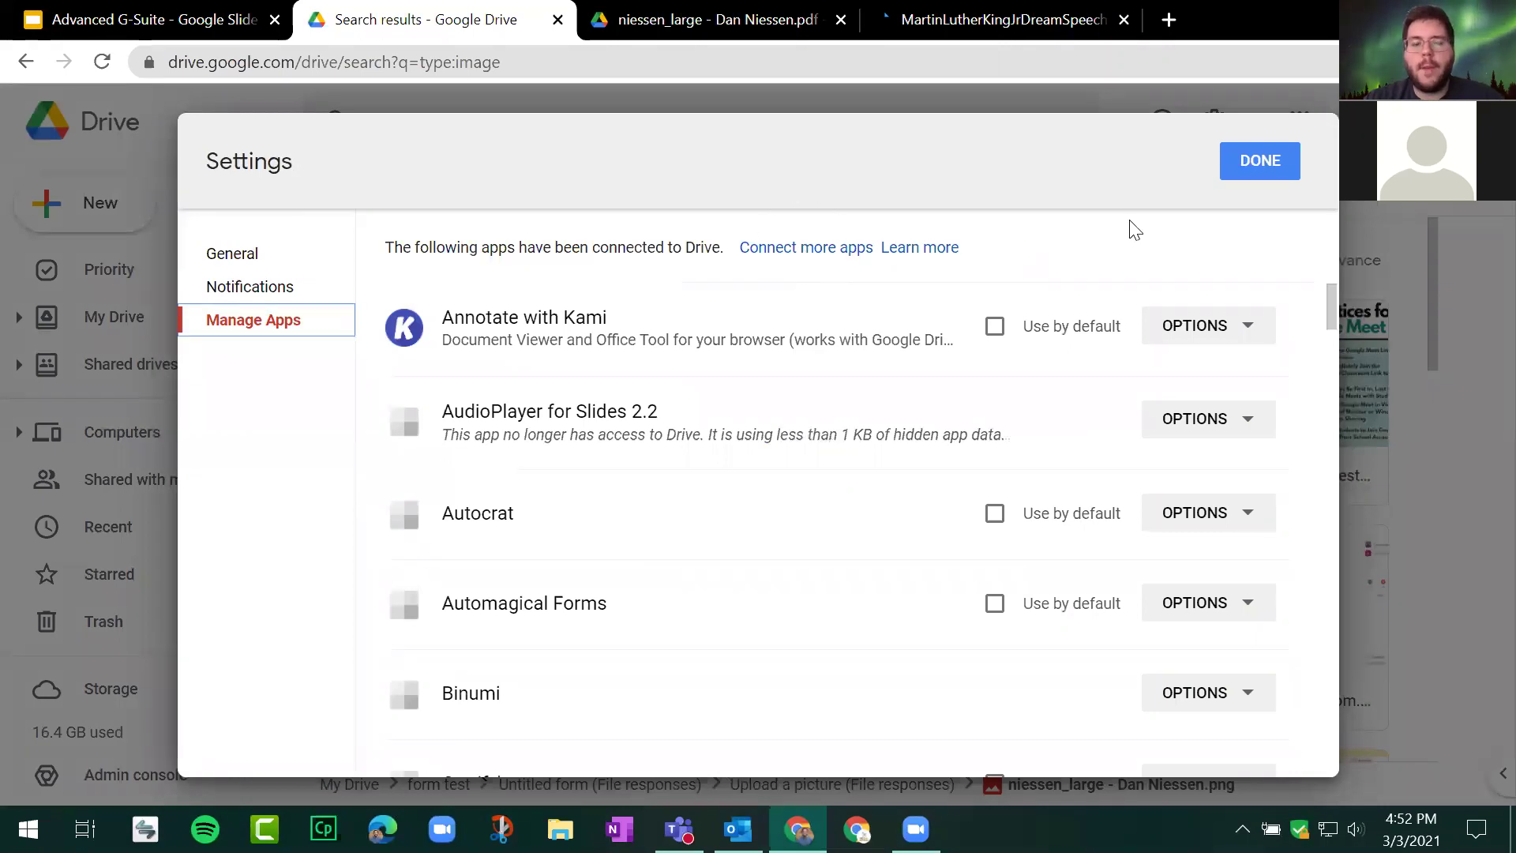
{"action": "scroll", "coordinate": [1083, 388], "scroll_direction": "down", "scroll_amount": 10}
{"action": "scroll", "coordinate": [1037, 481], "scroll_direction": "up", "scroll_amount": 10}
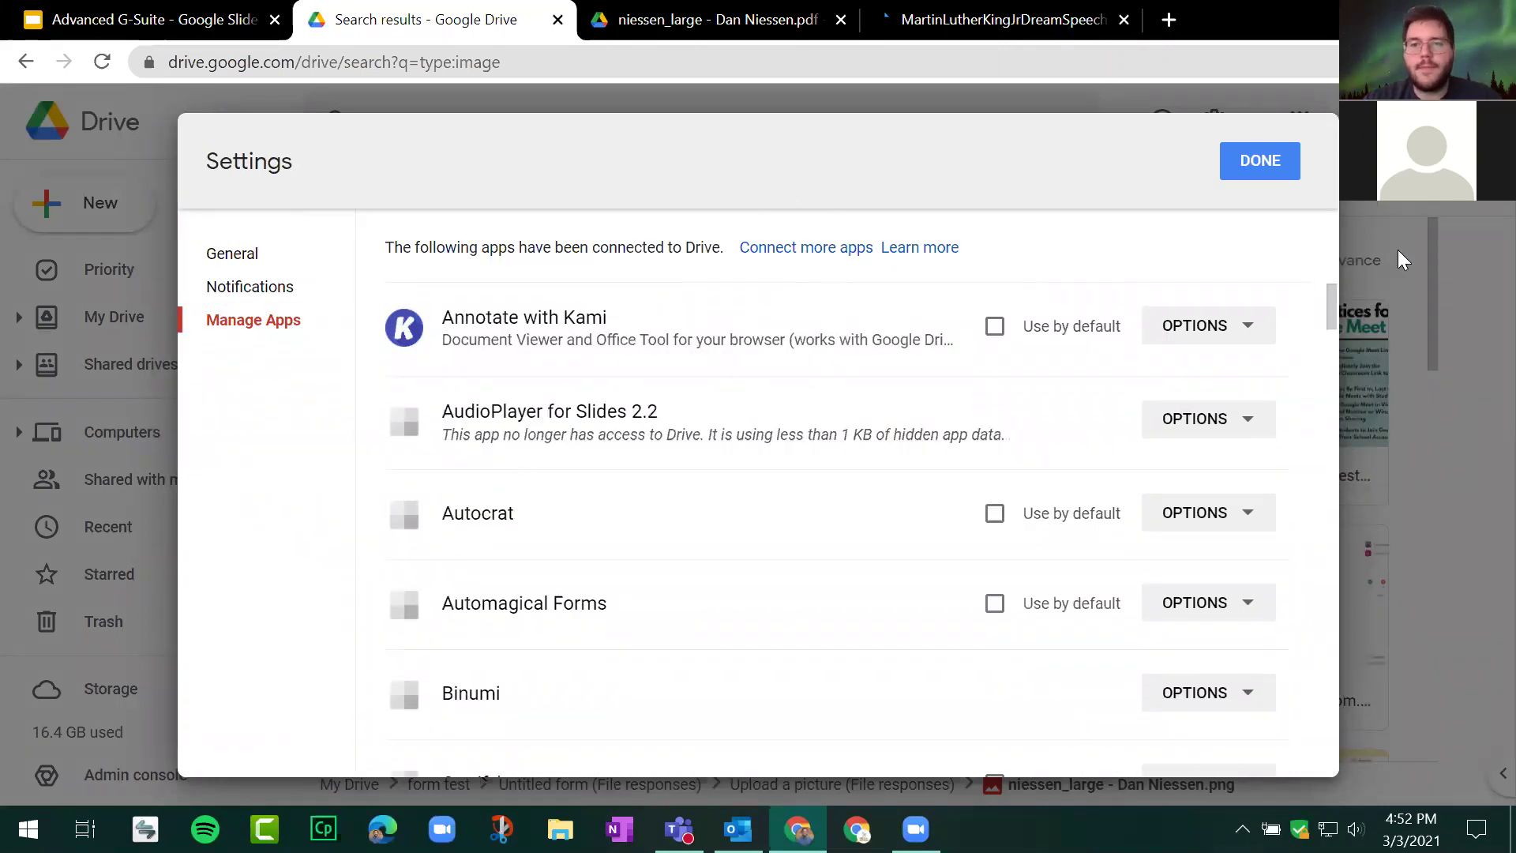
{"action": "left_click", "coordinate": [177, 22]}
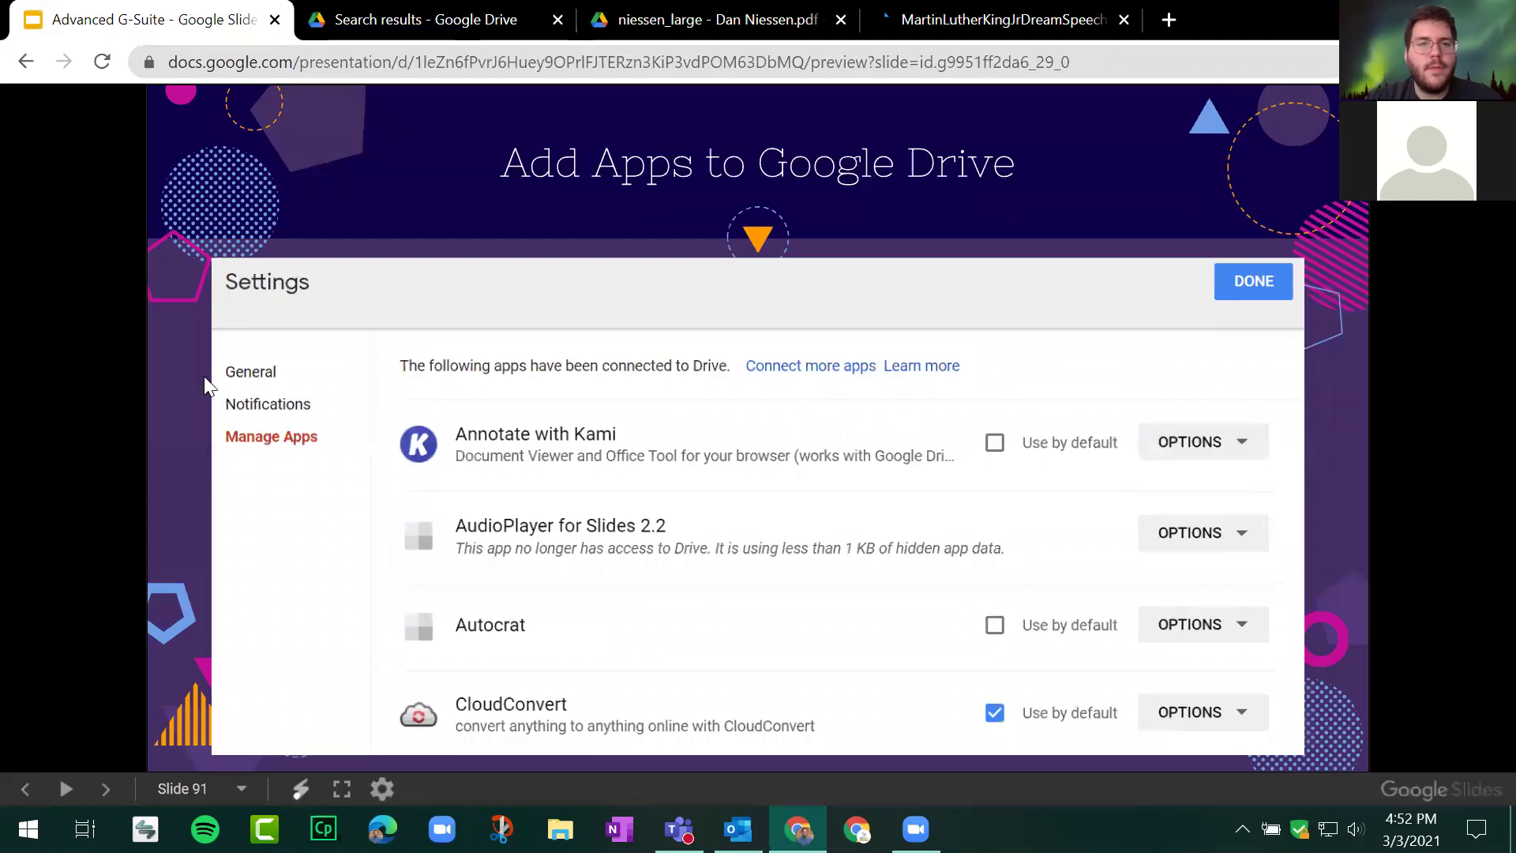
Step: Advance past slide 92 'Going down the Google rabbit hole' to slide 93 'Even more...'
{"action": "left_click", "coordinate": [203, 380]}
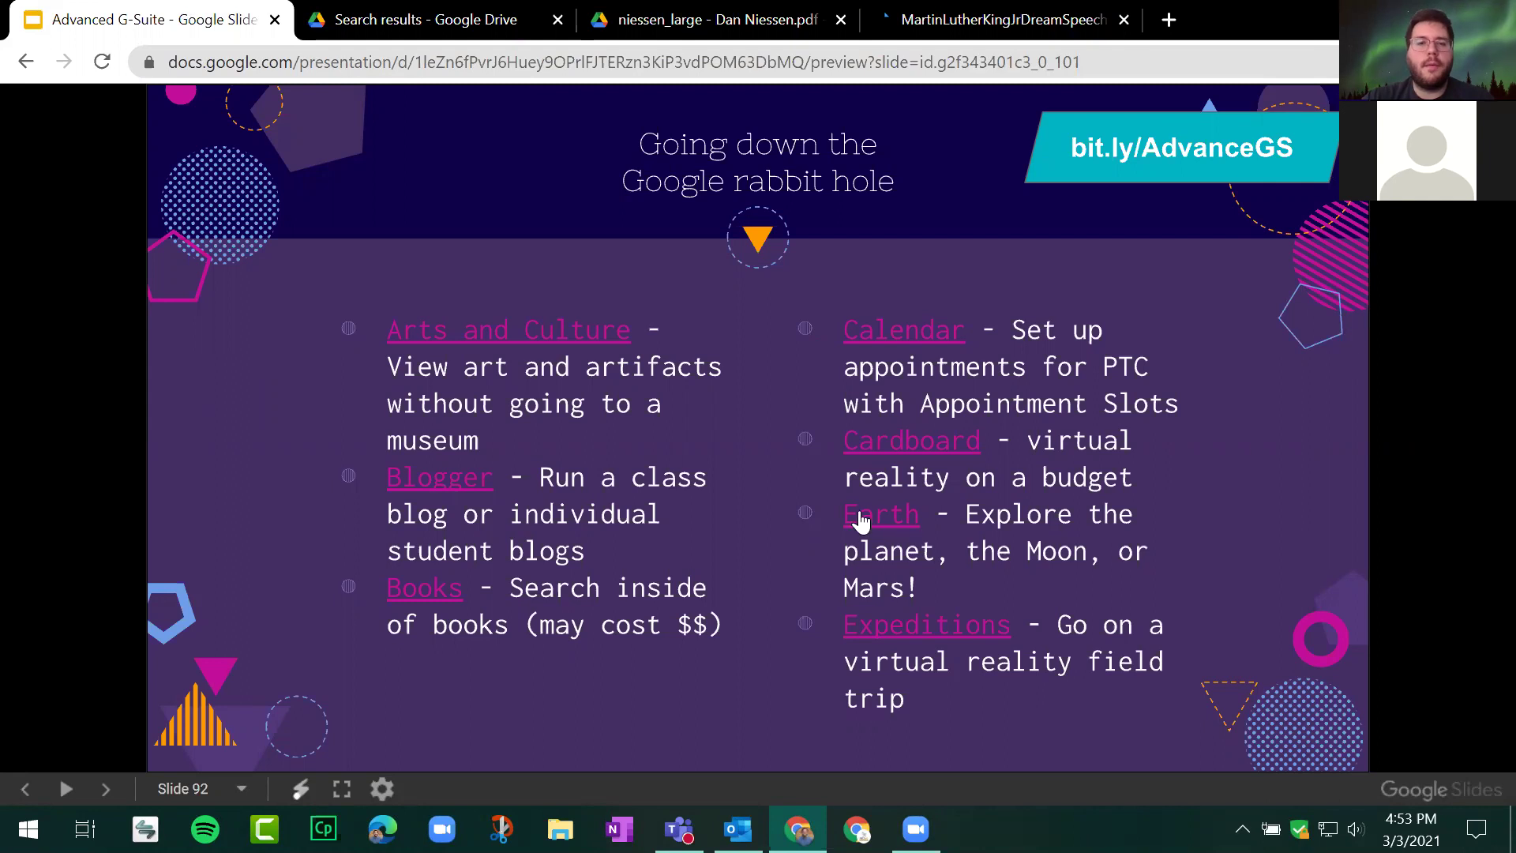
{"action": "left_click", "coordinate": [1299, 376]}
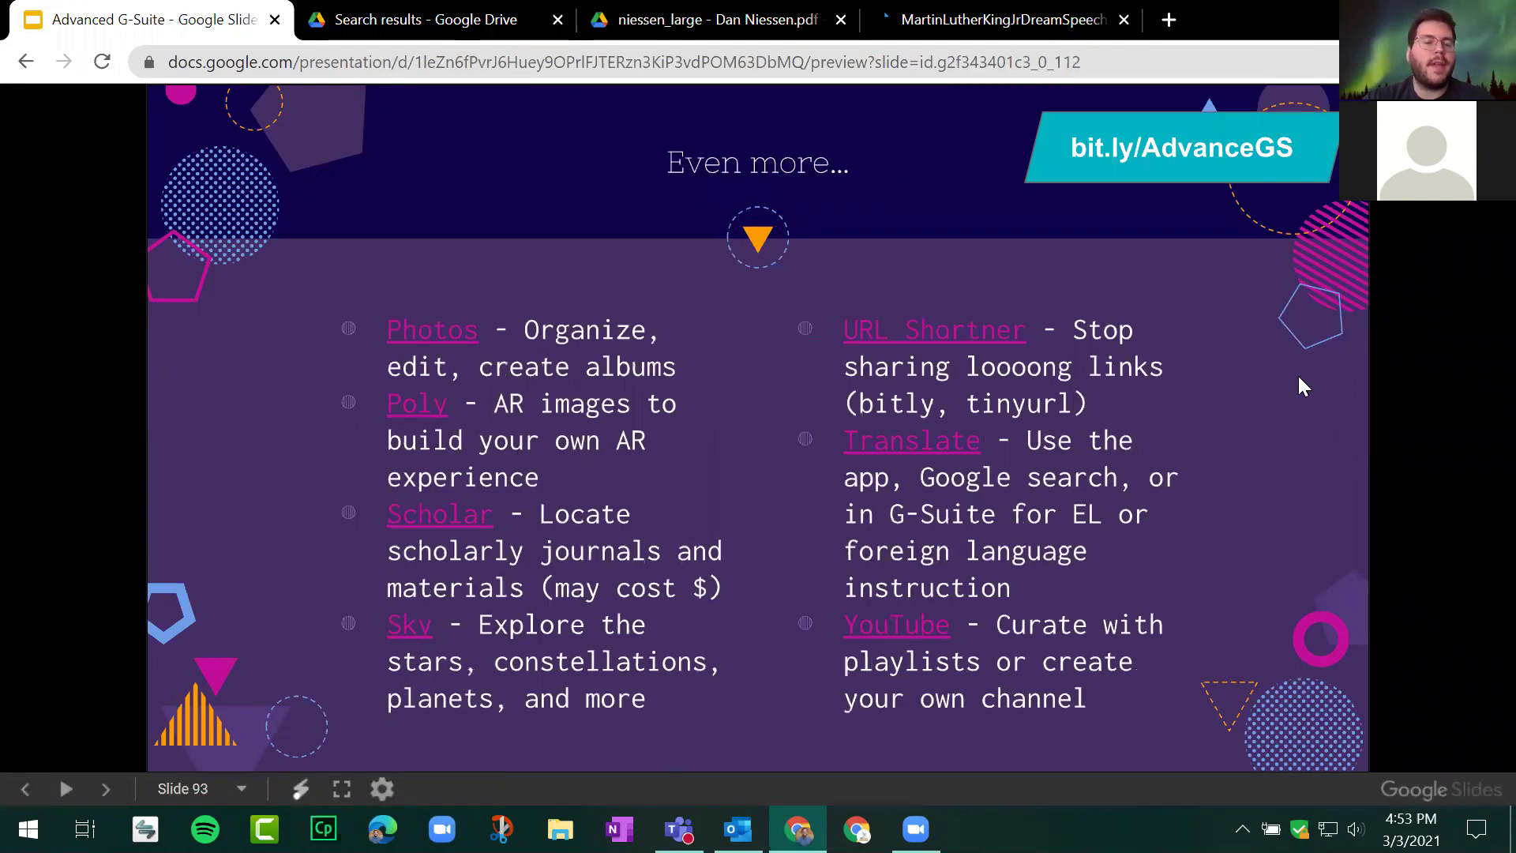